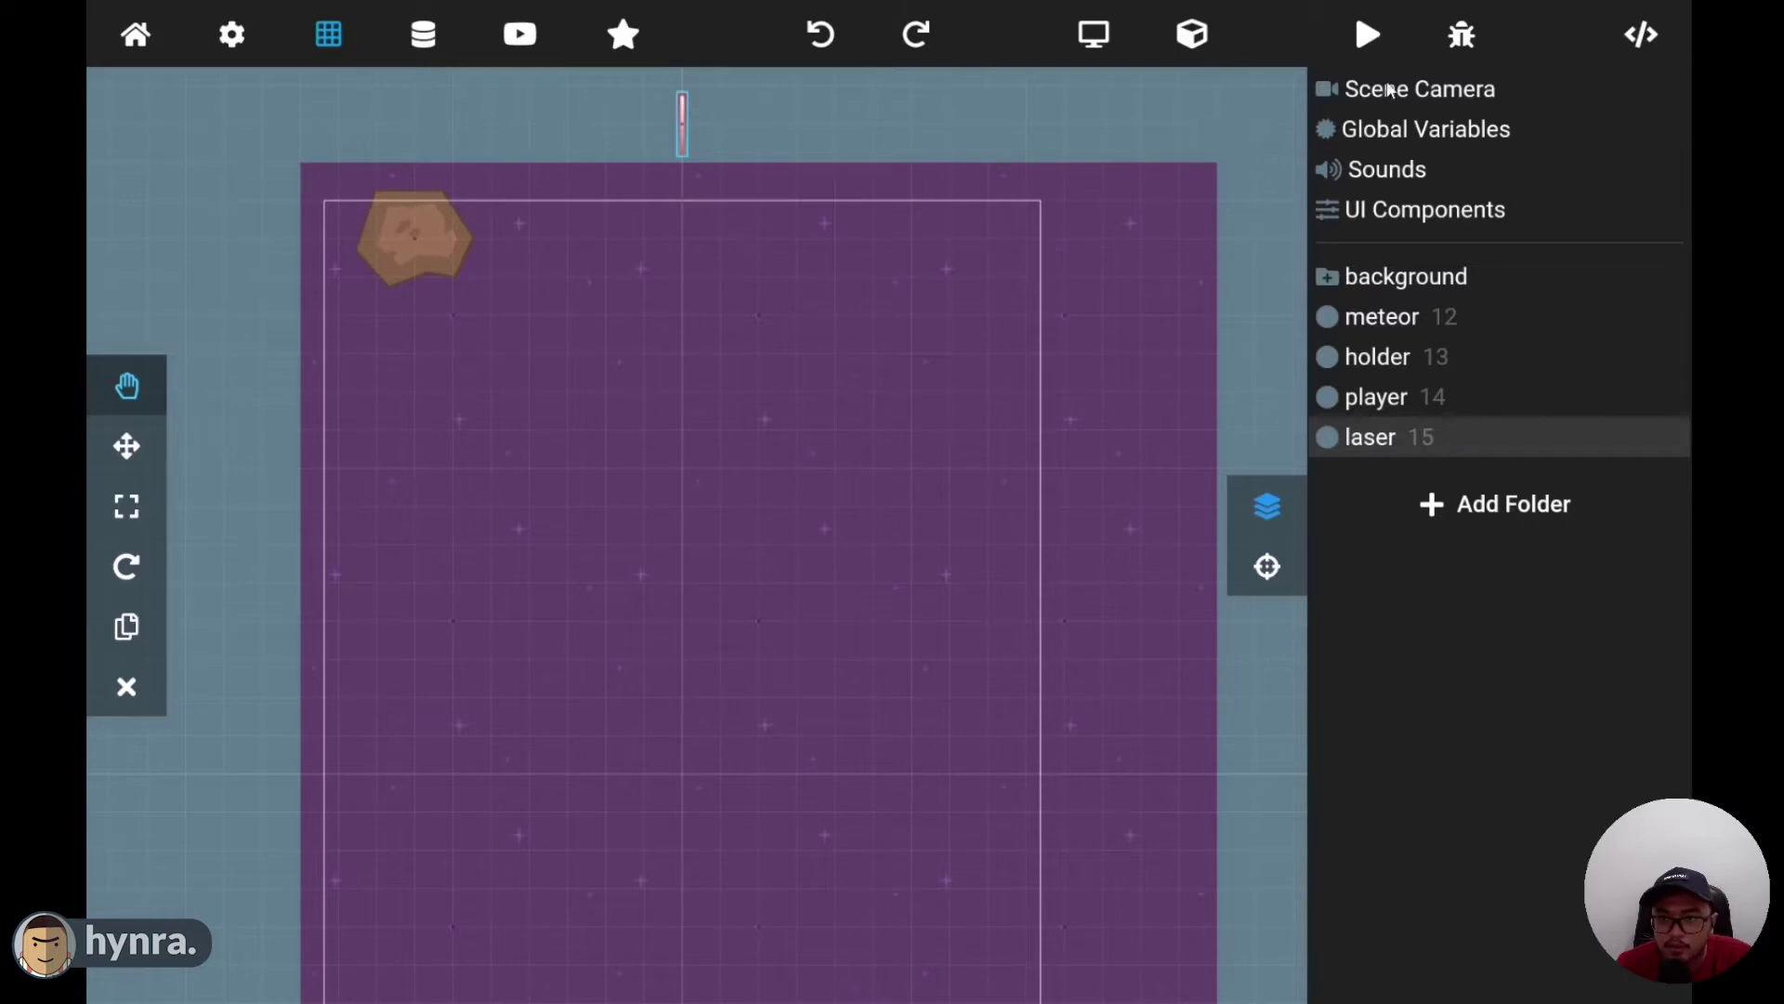
- Play-test the space shooter, steering the ship and firing a laser among the falling meteors, and end the run
click(1367, 35)
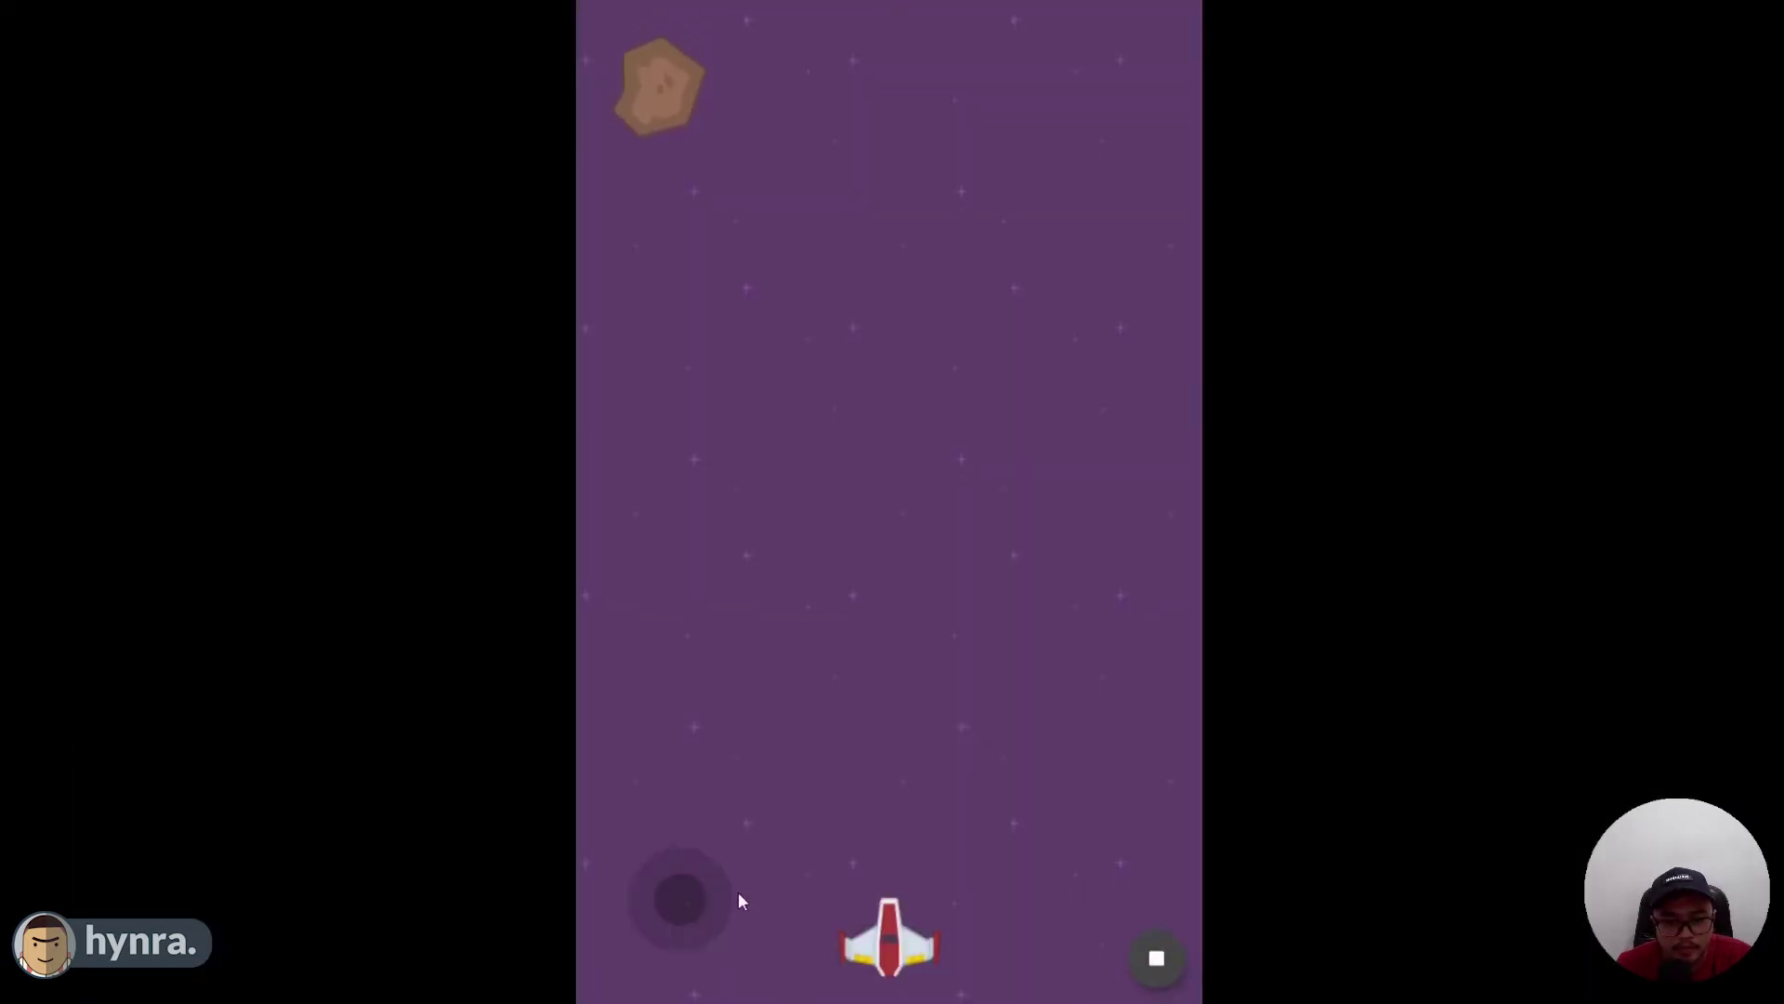
mouse_move(739, 893)
mouse_down()
mouse_move(451, 901)
mouse_move(734, 892)
mouse_up()
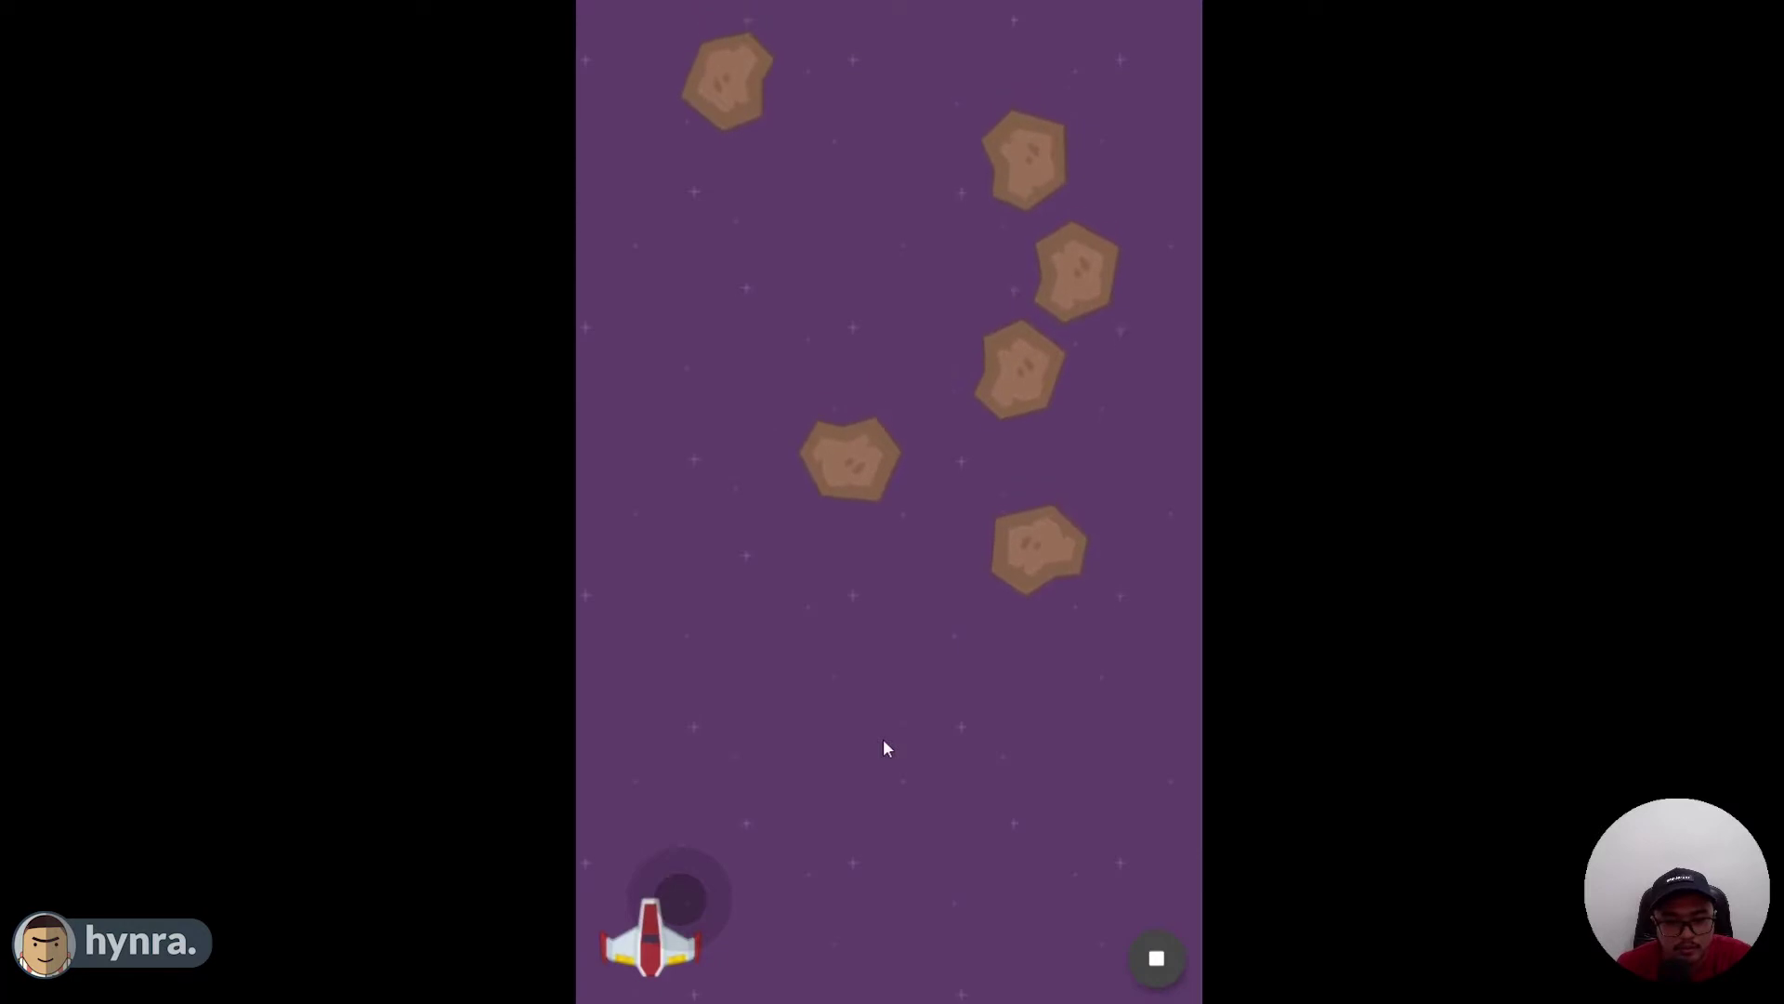
drag(706, 904, 993, 881)
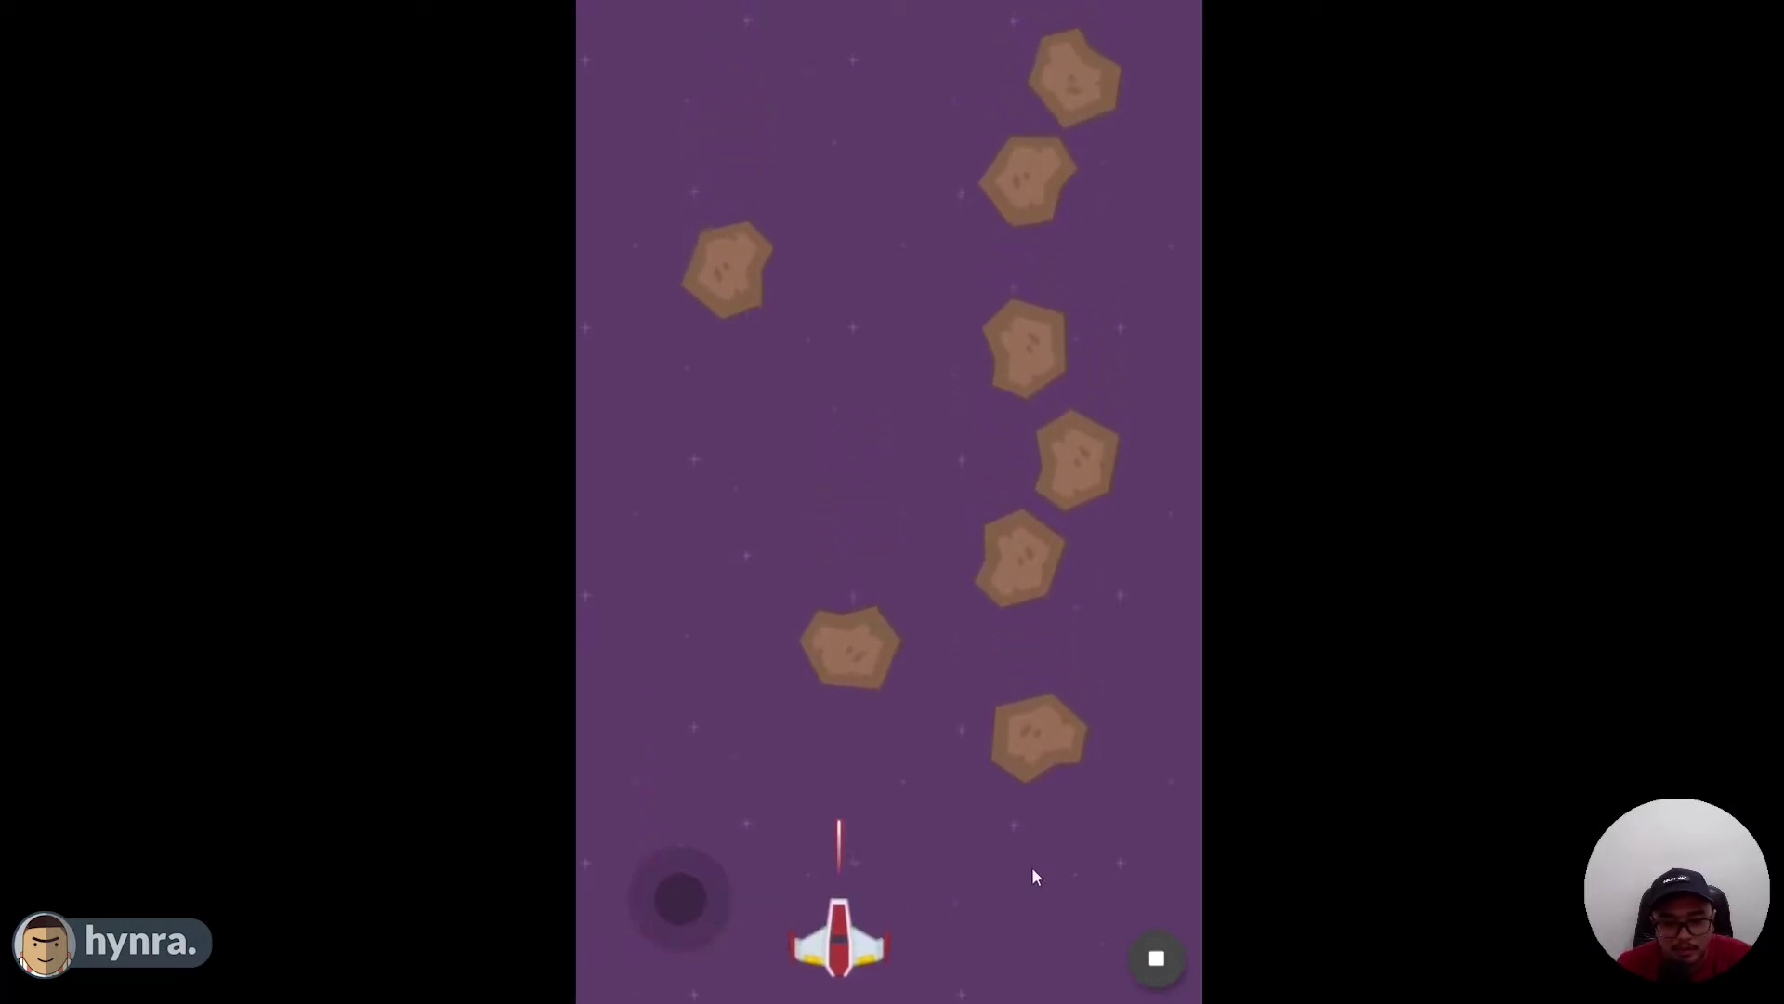
click(1158, 957)
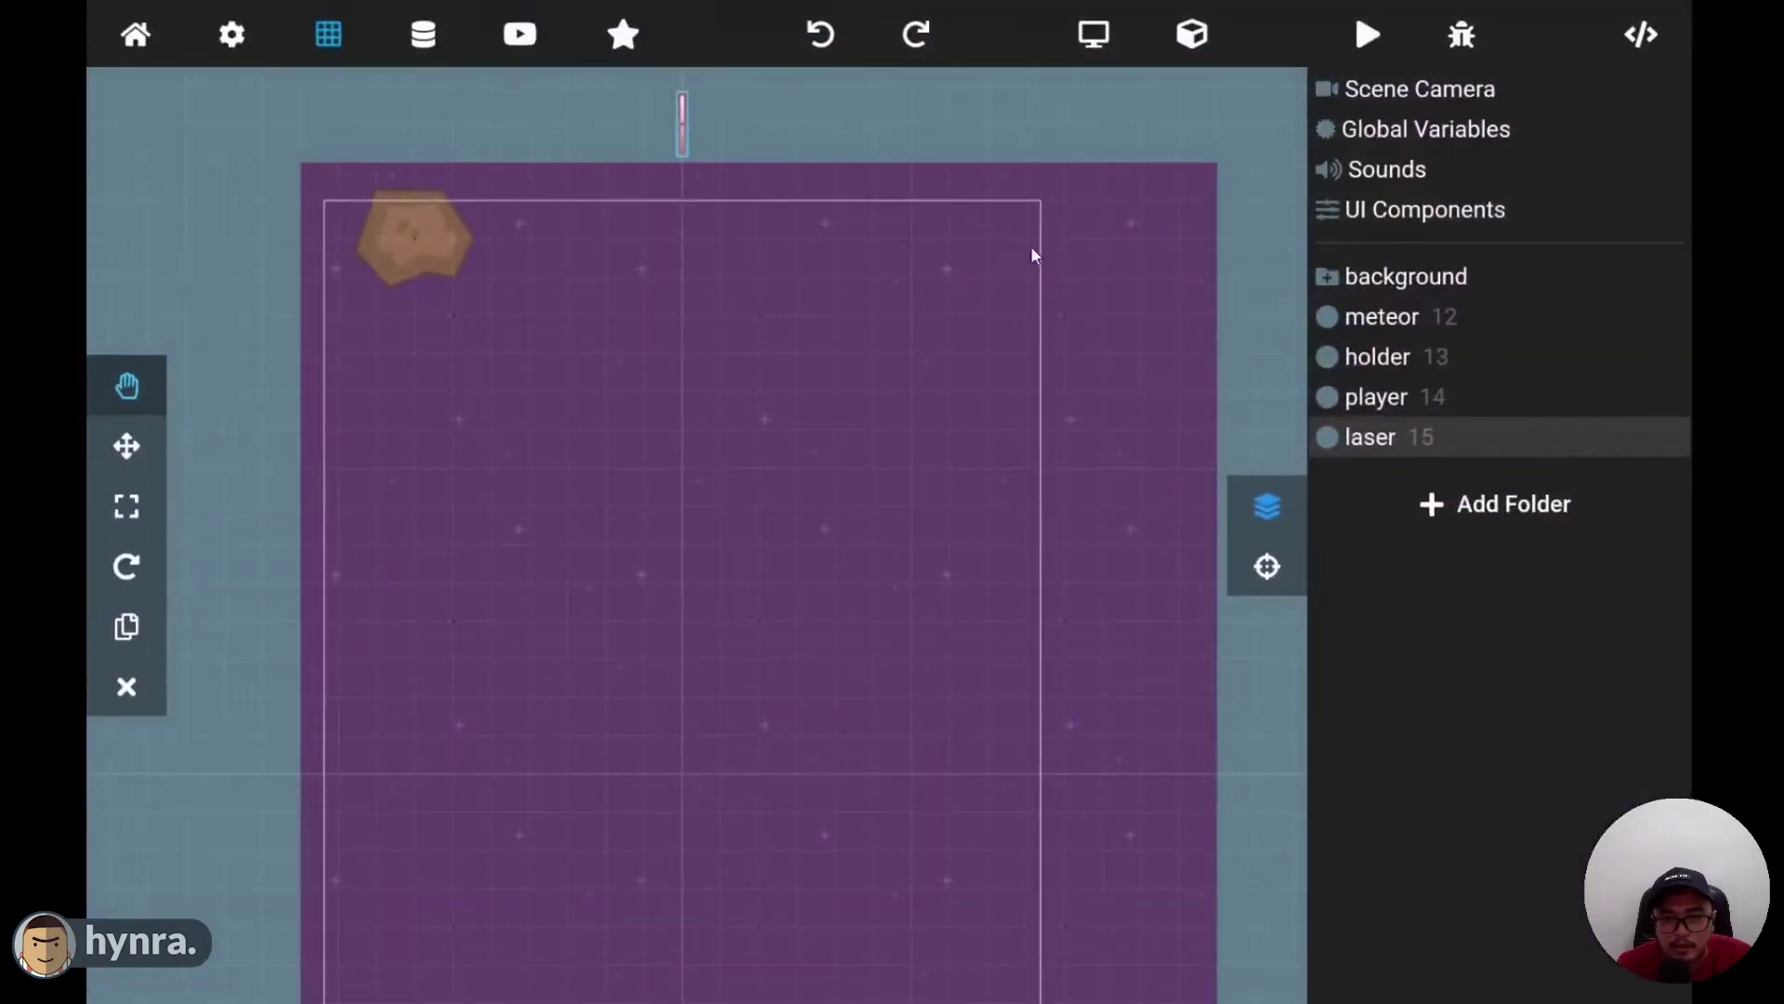
- Review the meteor object's script, including its laser collision logic, and return to the scene
click(1385, 320)
click(1641, 36)
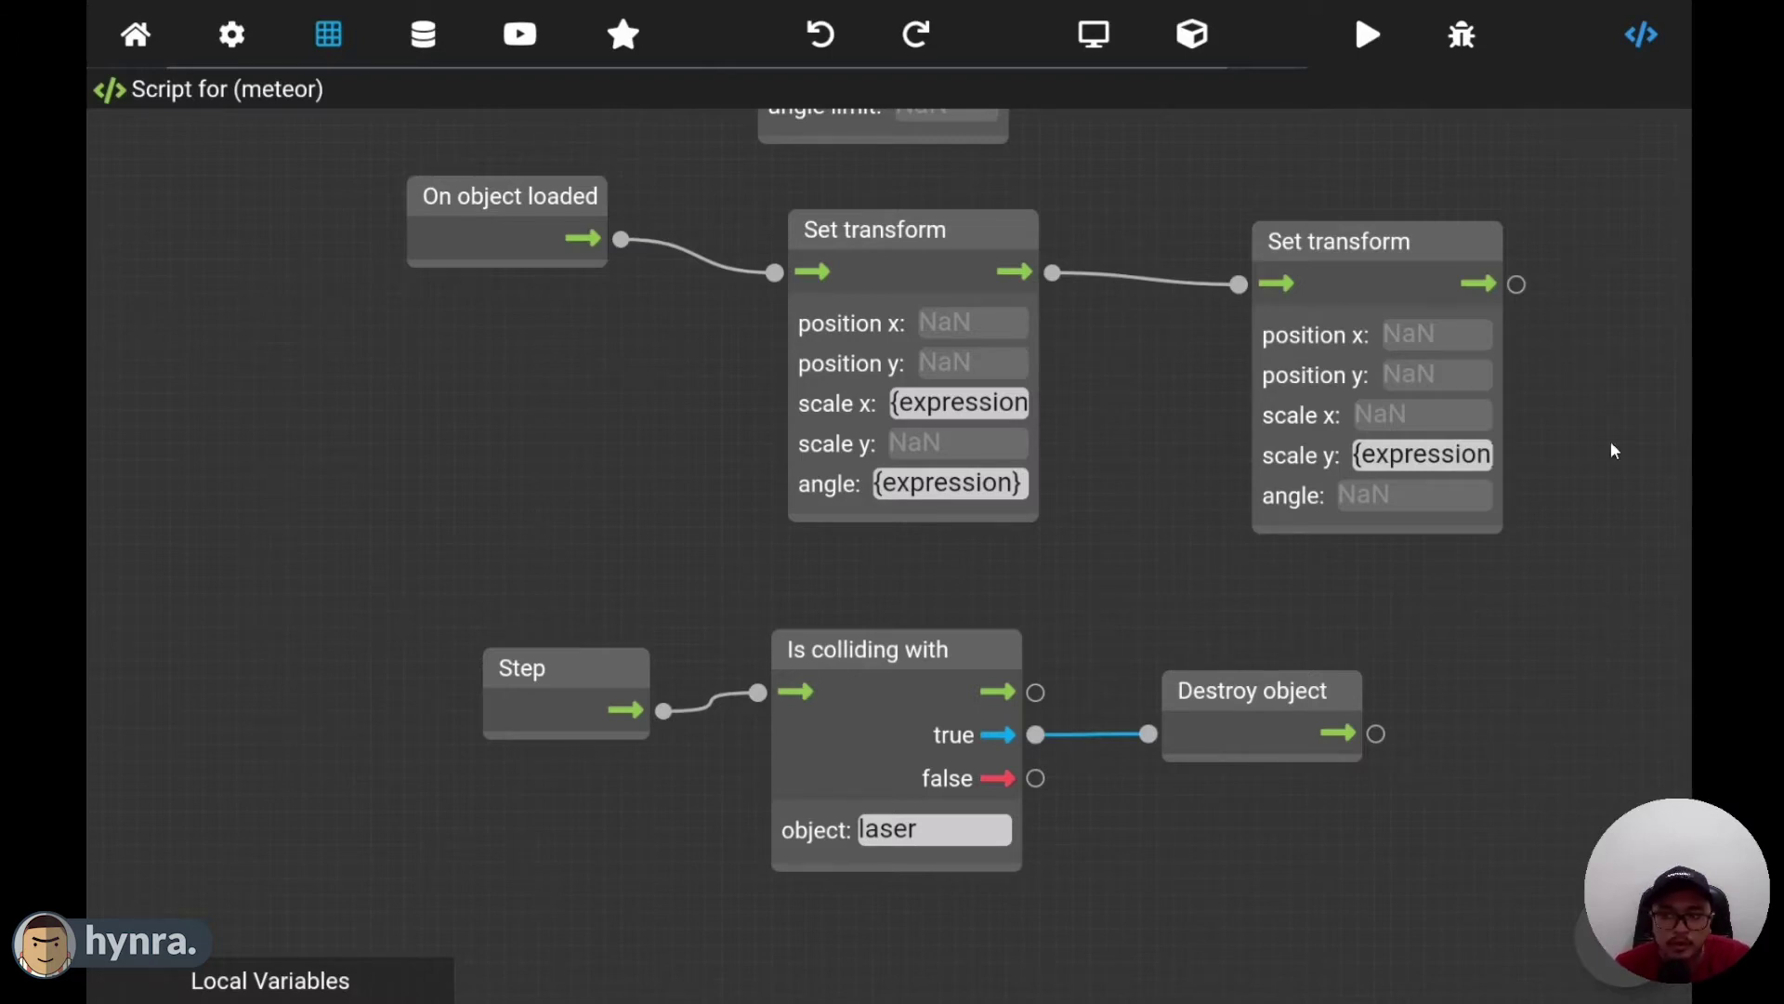
click(1651, 37)
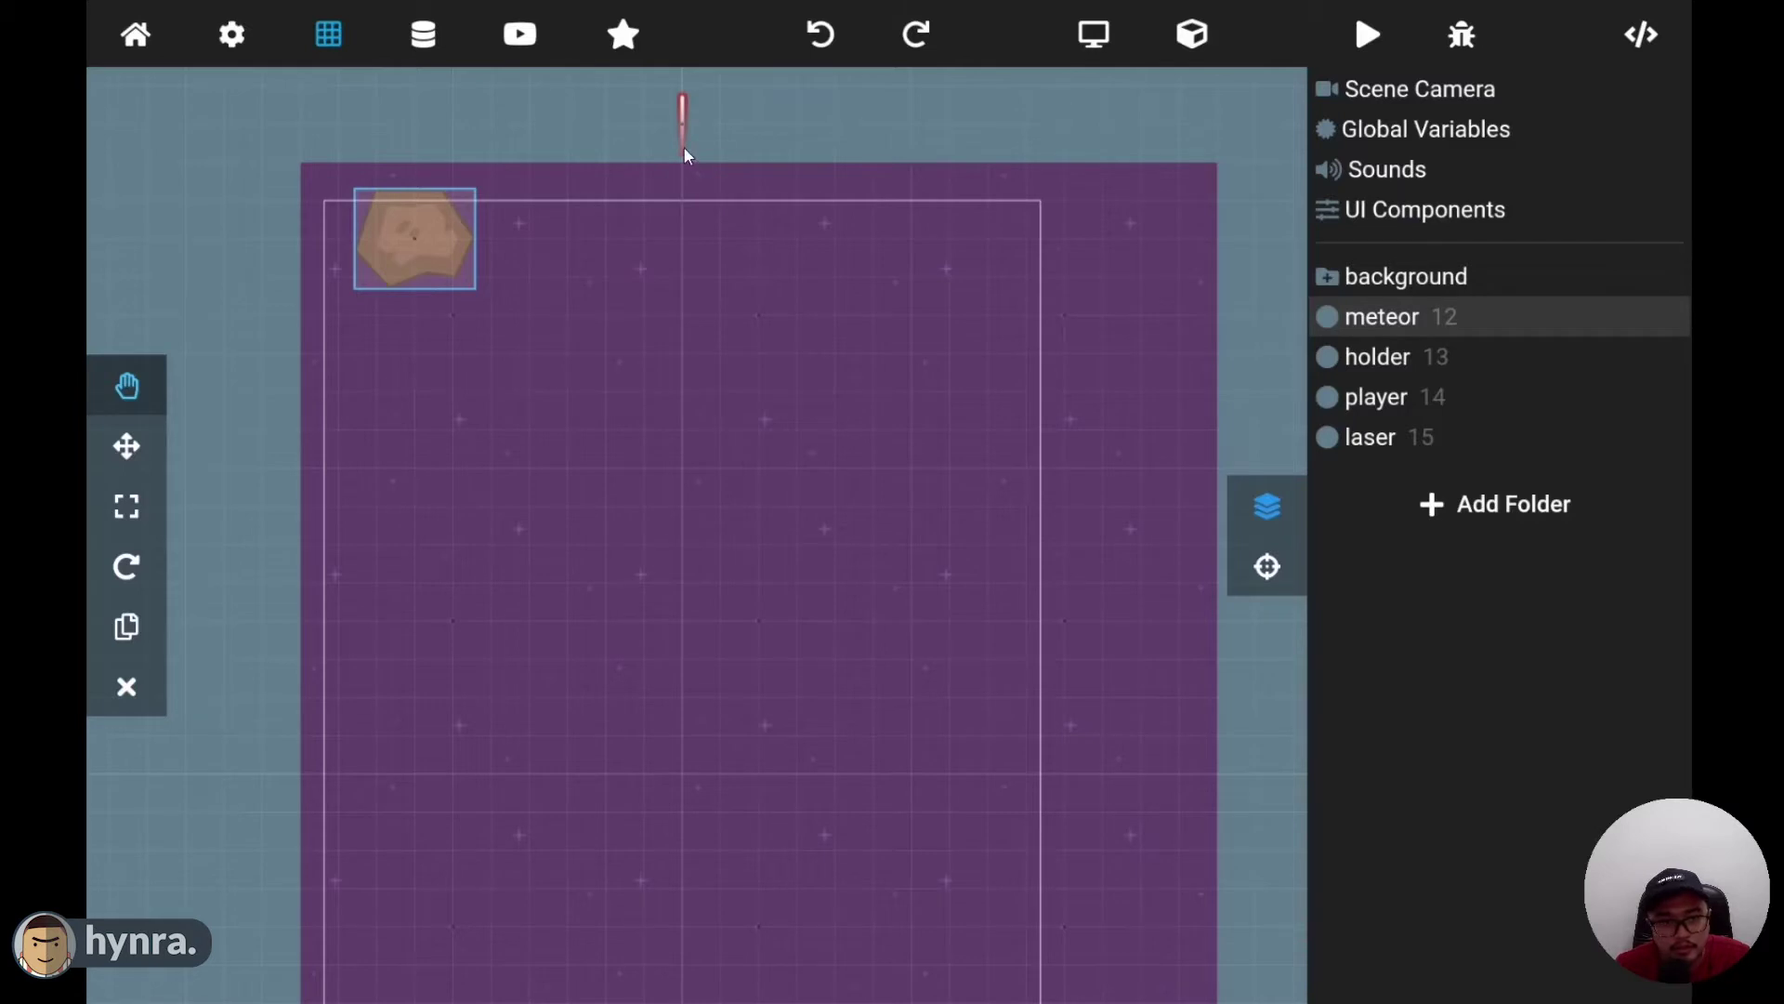
- Add a Step event to the laser object's script and place it below the On object loaded node
click(1380, 439)
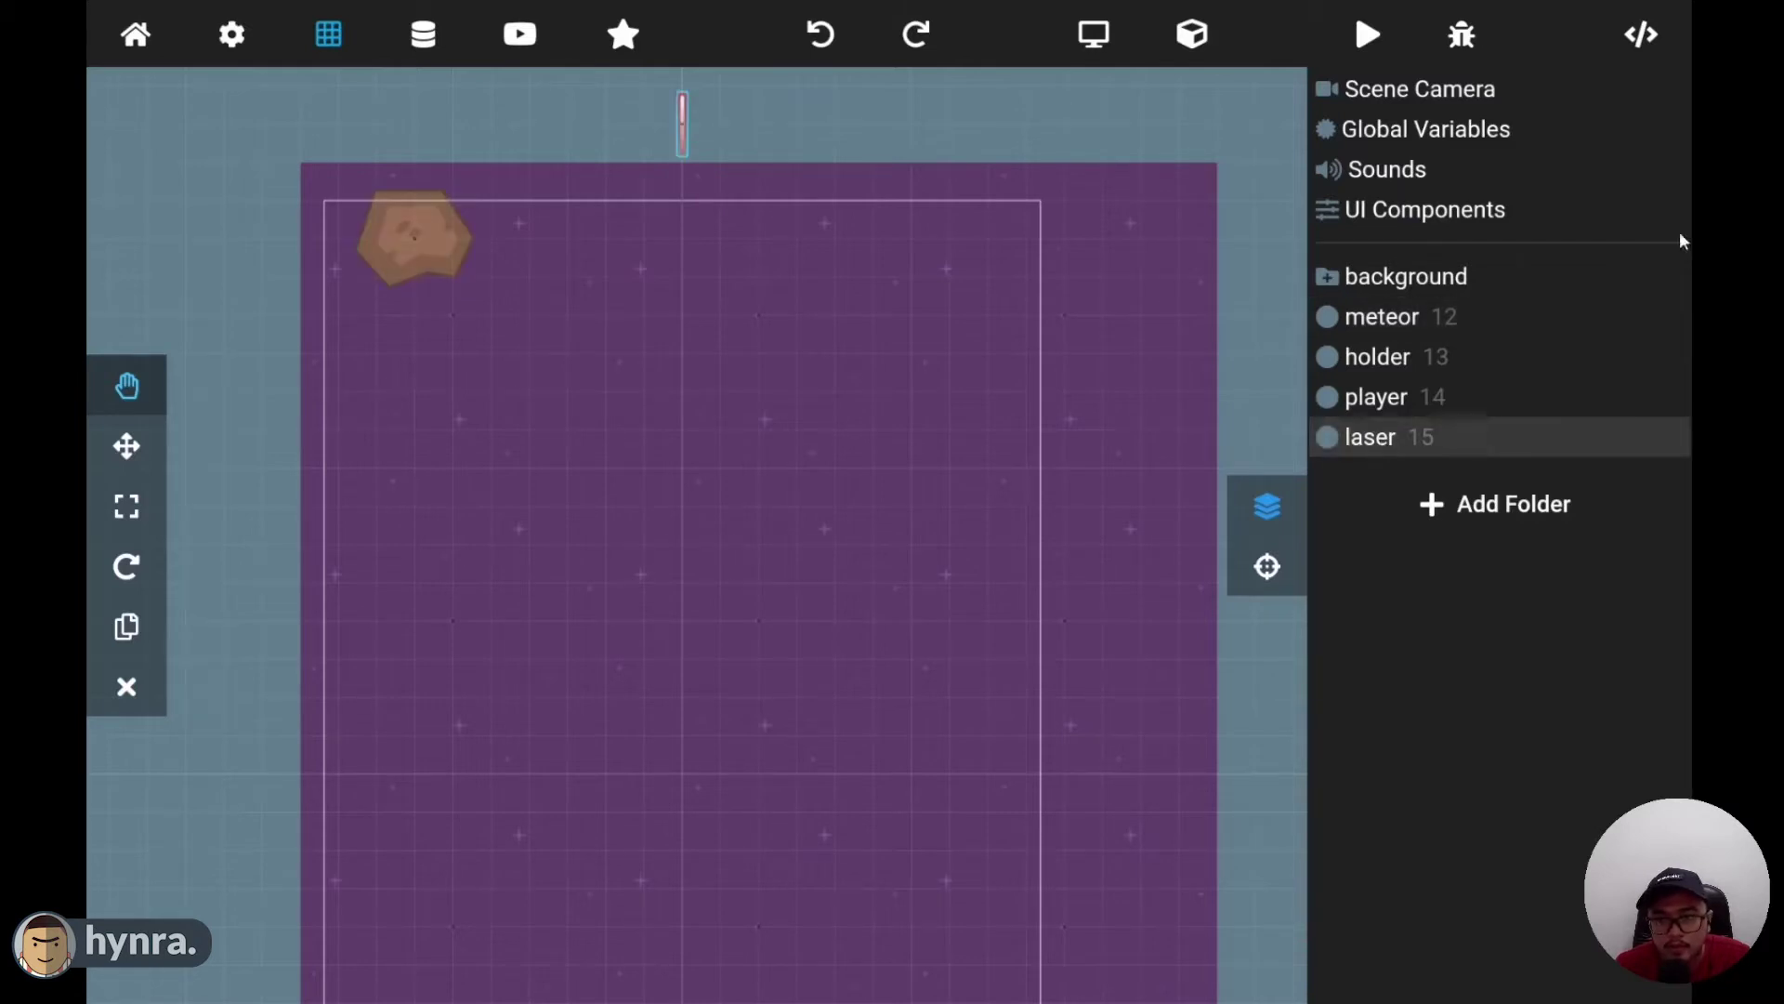
click(1649, 42)
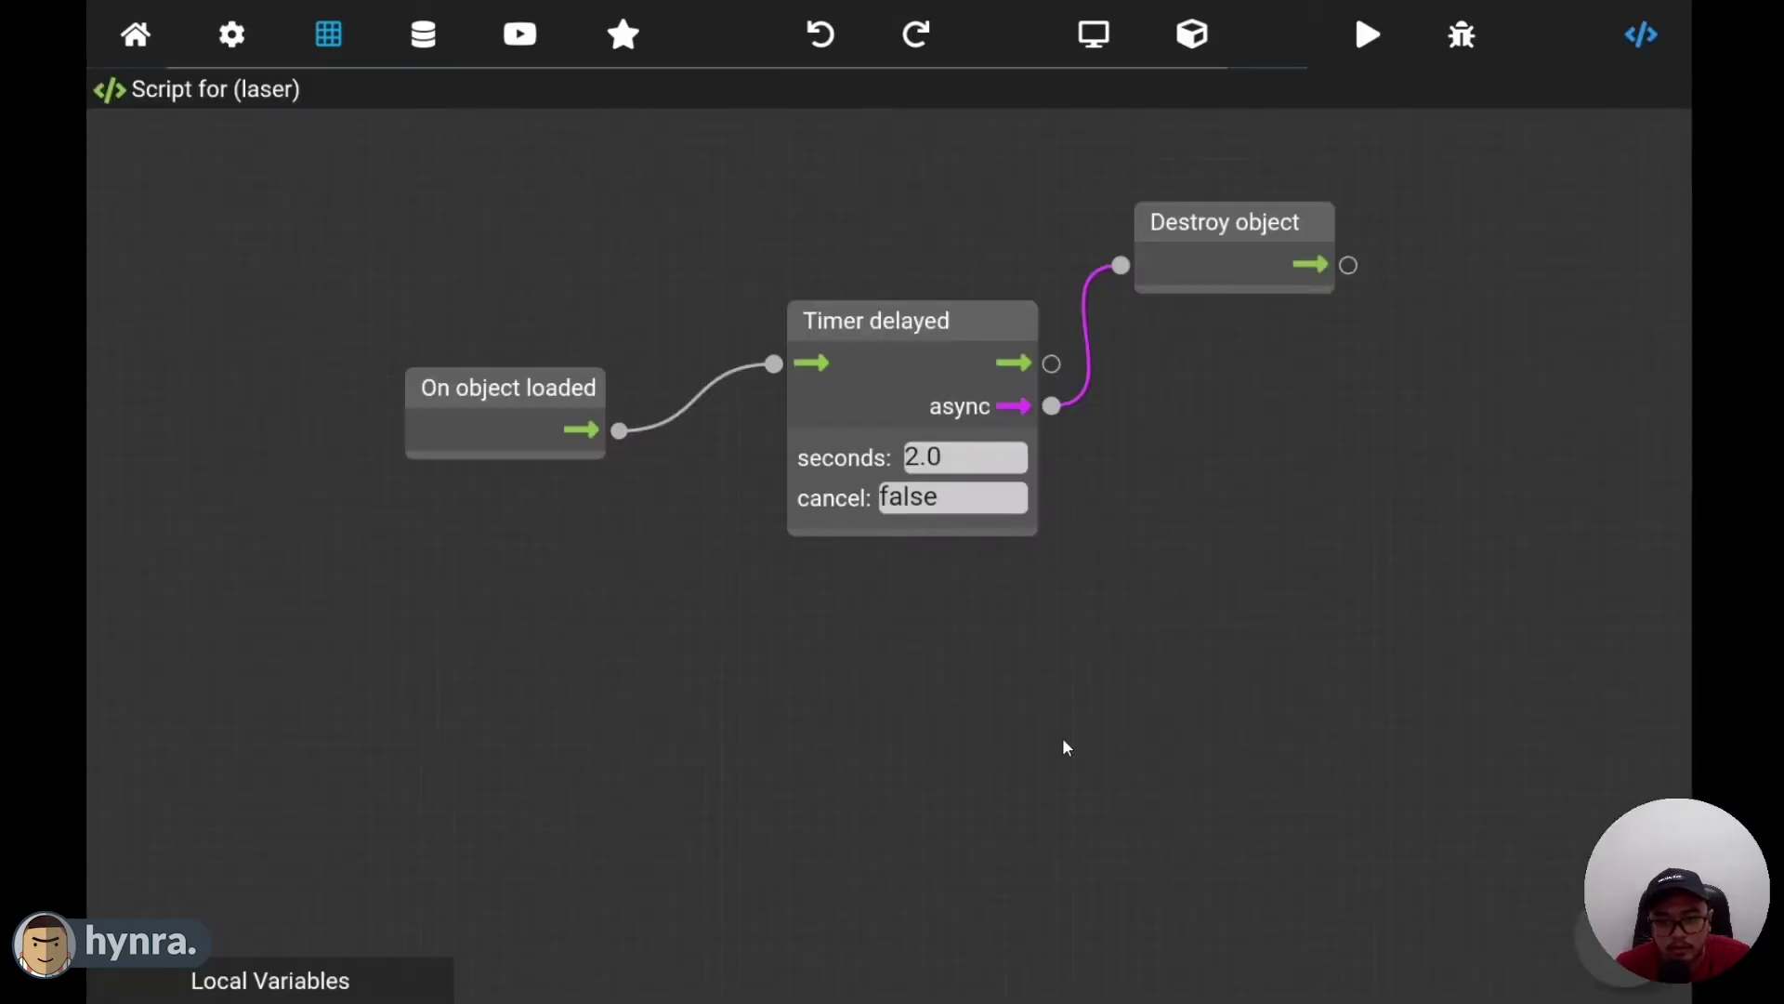
drag(1063, 741, 1155, 737)
click(482, 472)
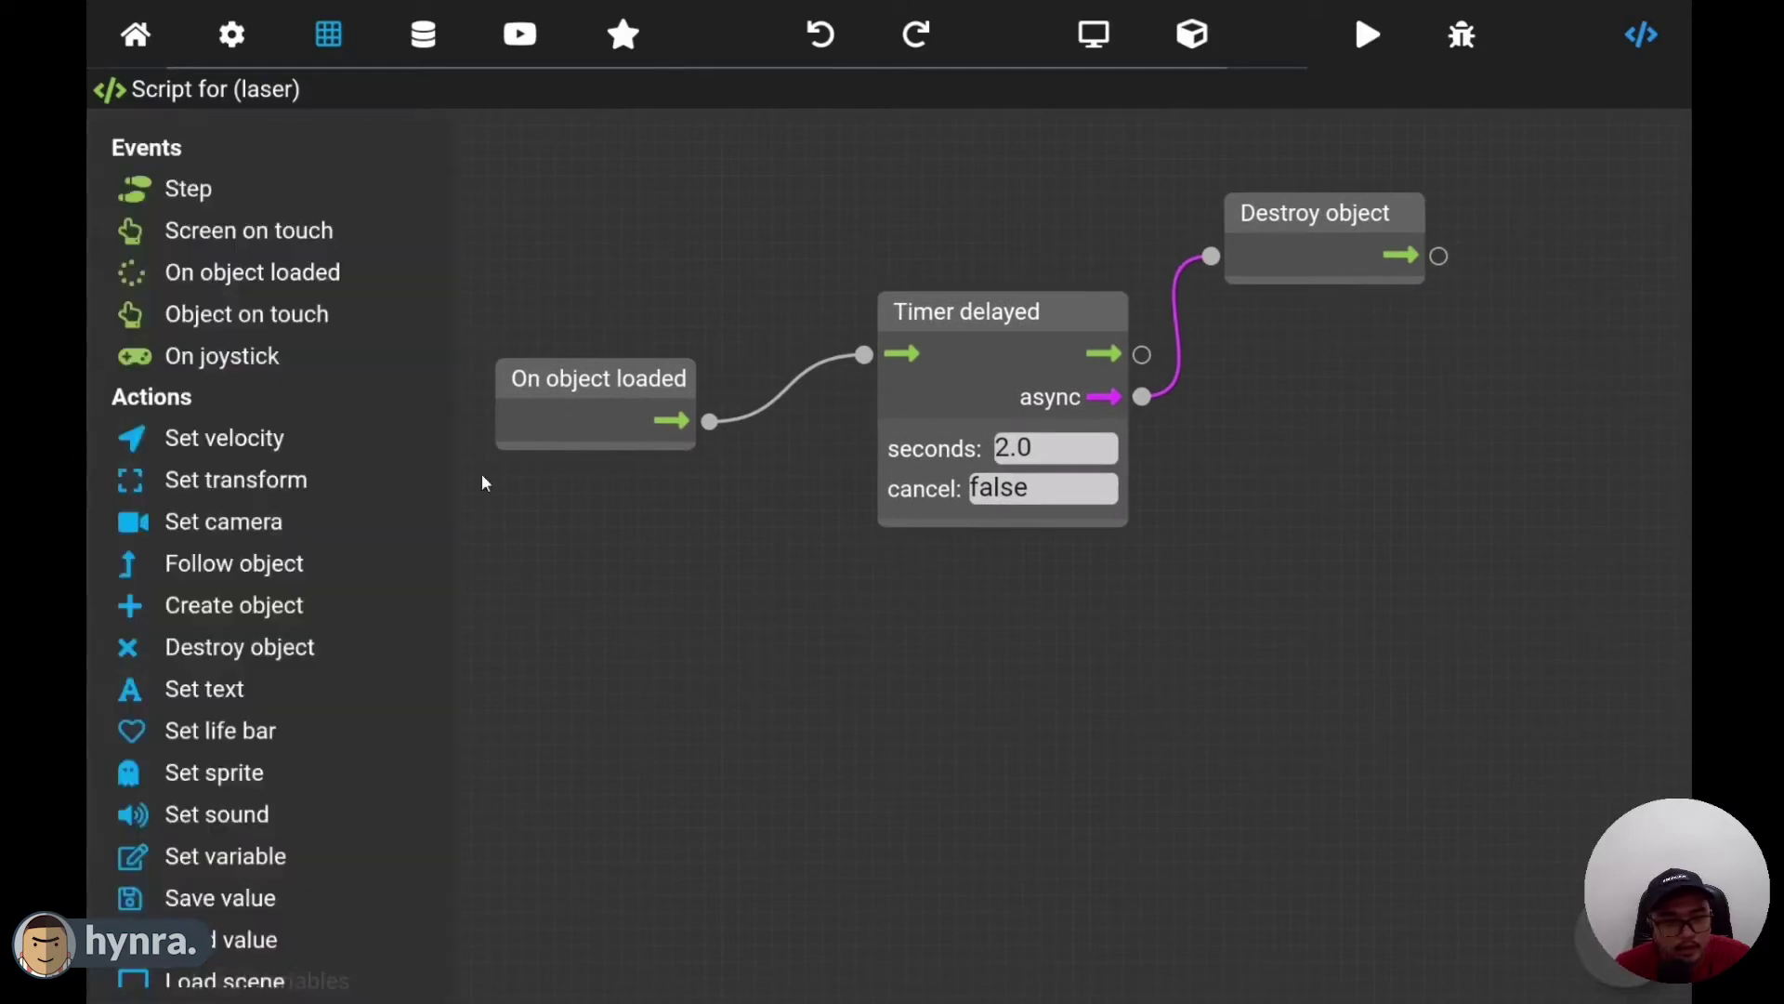
click(189, 189)
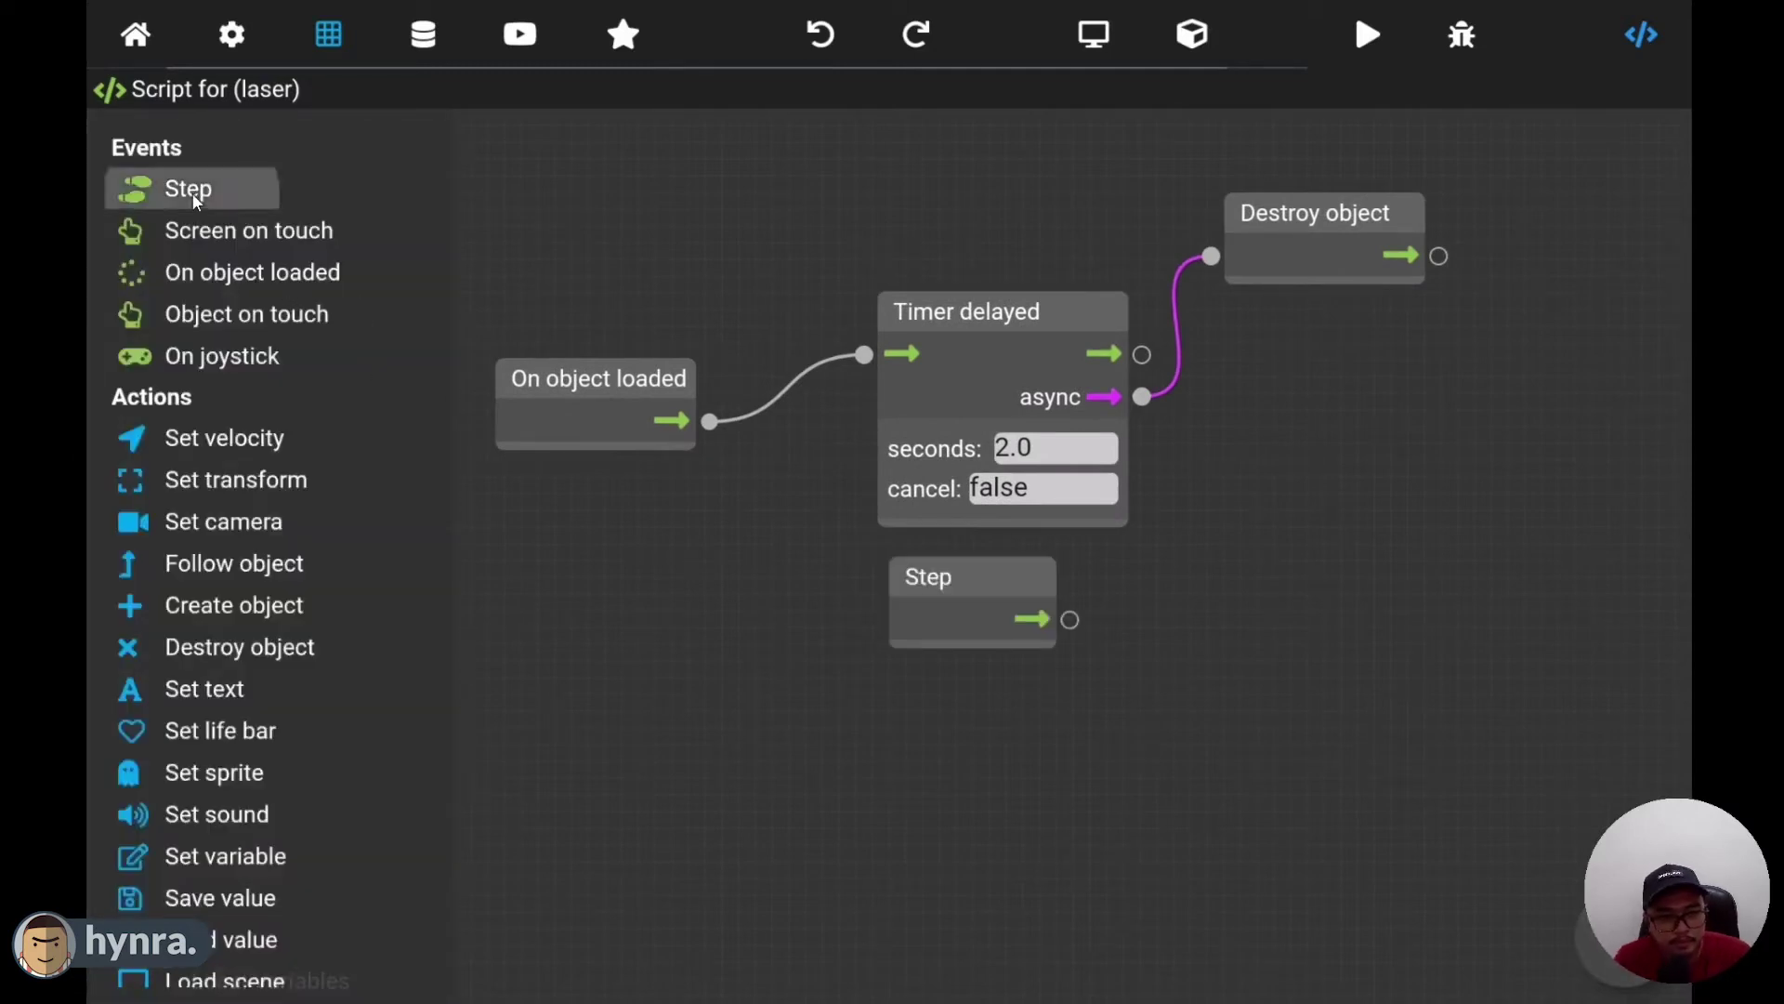
drag(932, 576, 531, 667)
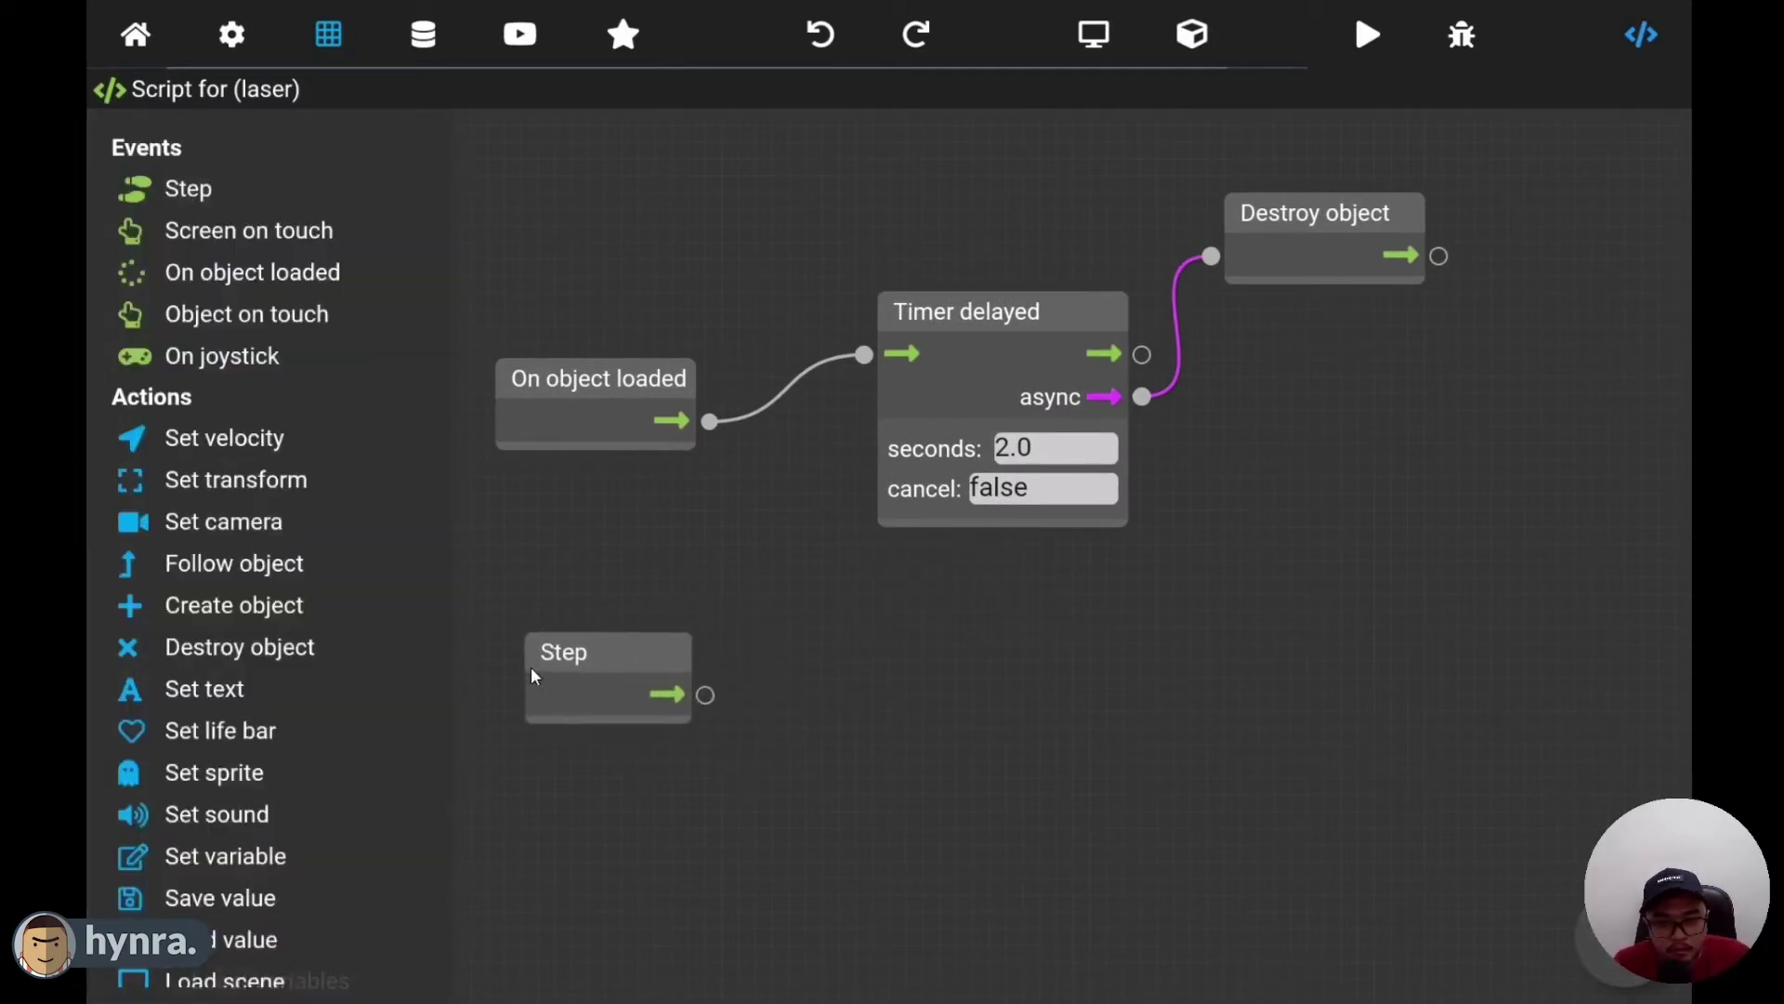
- Add an Is colliding with node fed by the Step event and set its object to meteor
scroll(298, 852, down, 5)
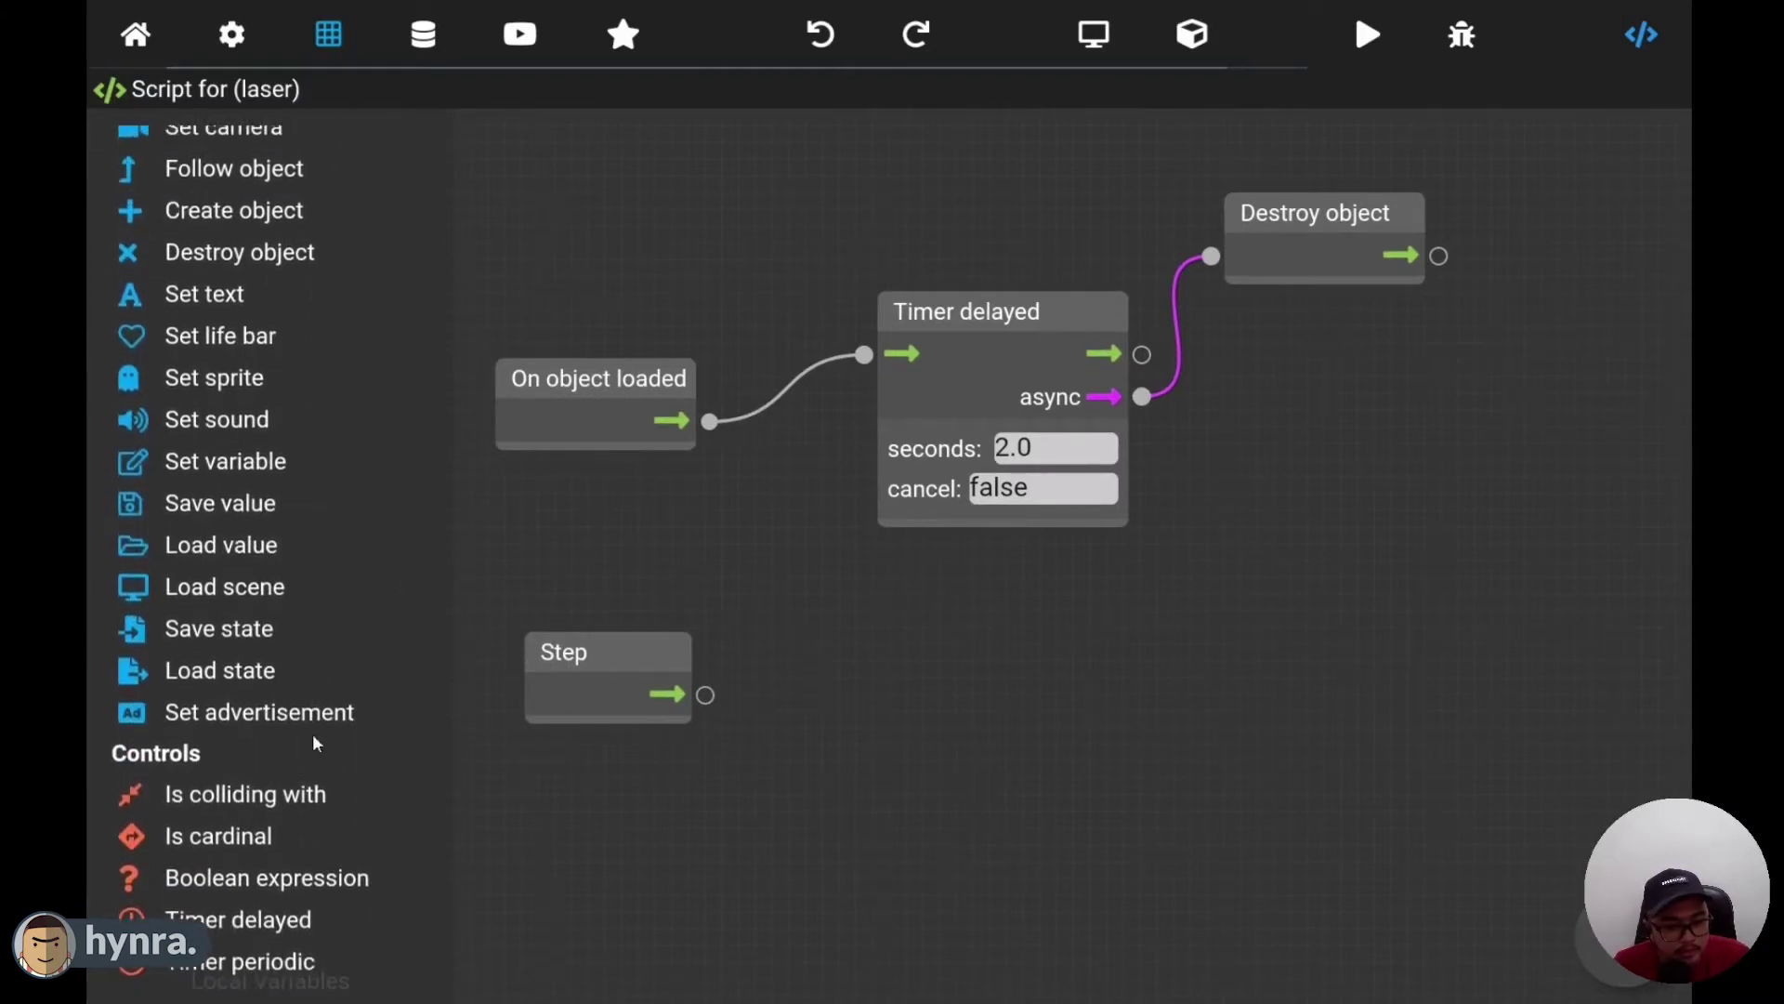
click(286, 801)
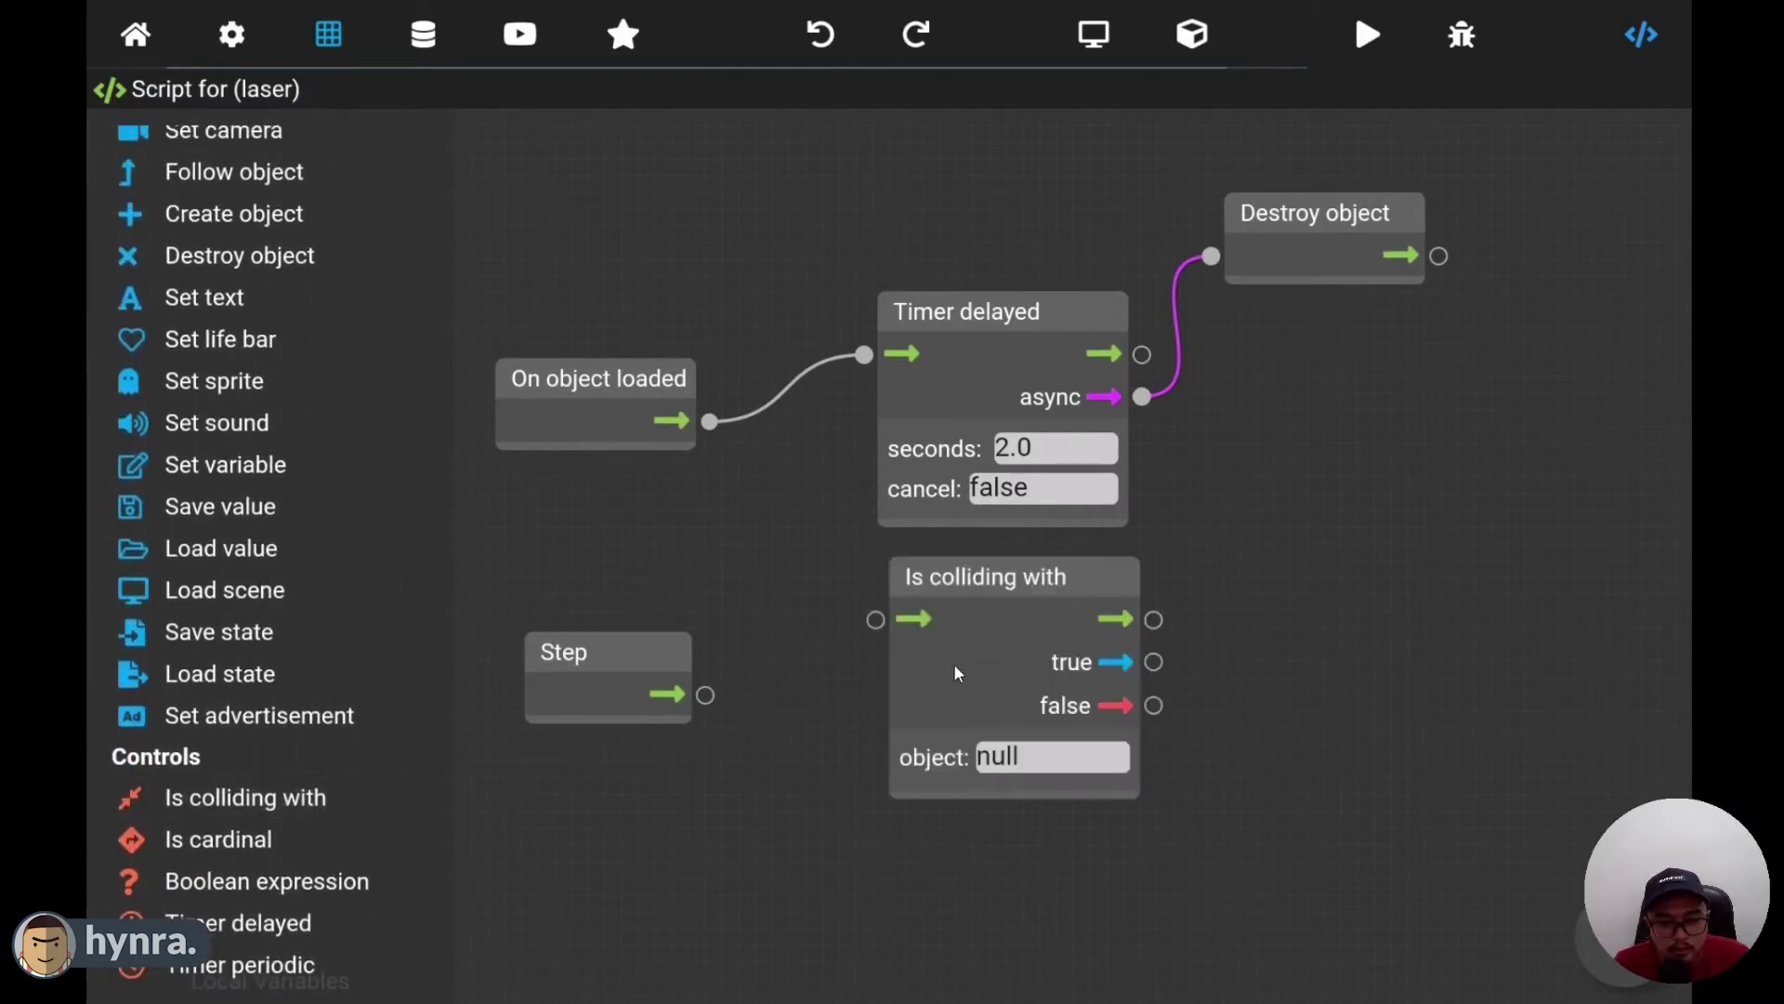
drag(954, 664, 931, 764)
drag(712, 697, 851, 725)
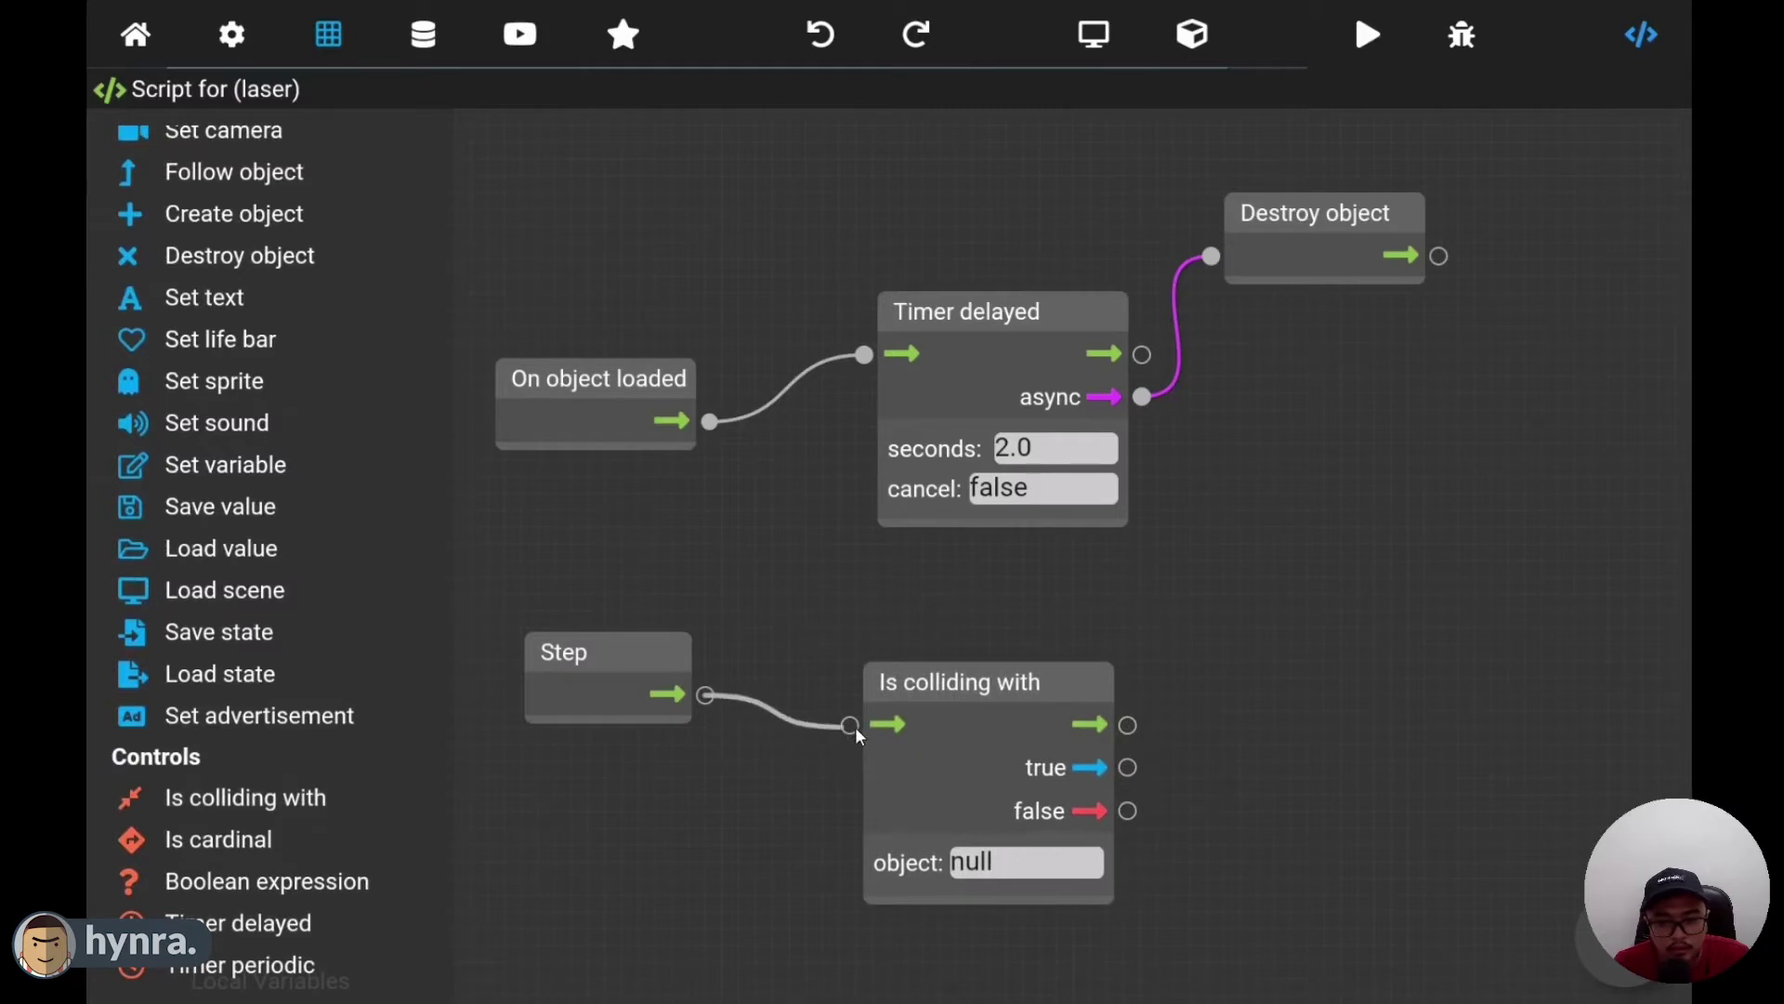
click(927, 864)
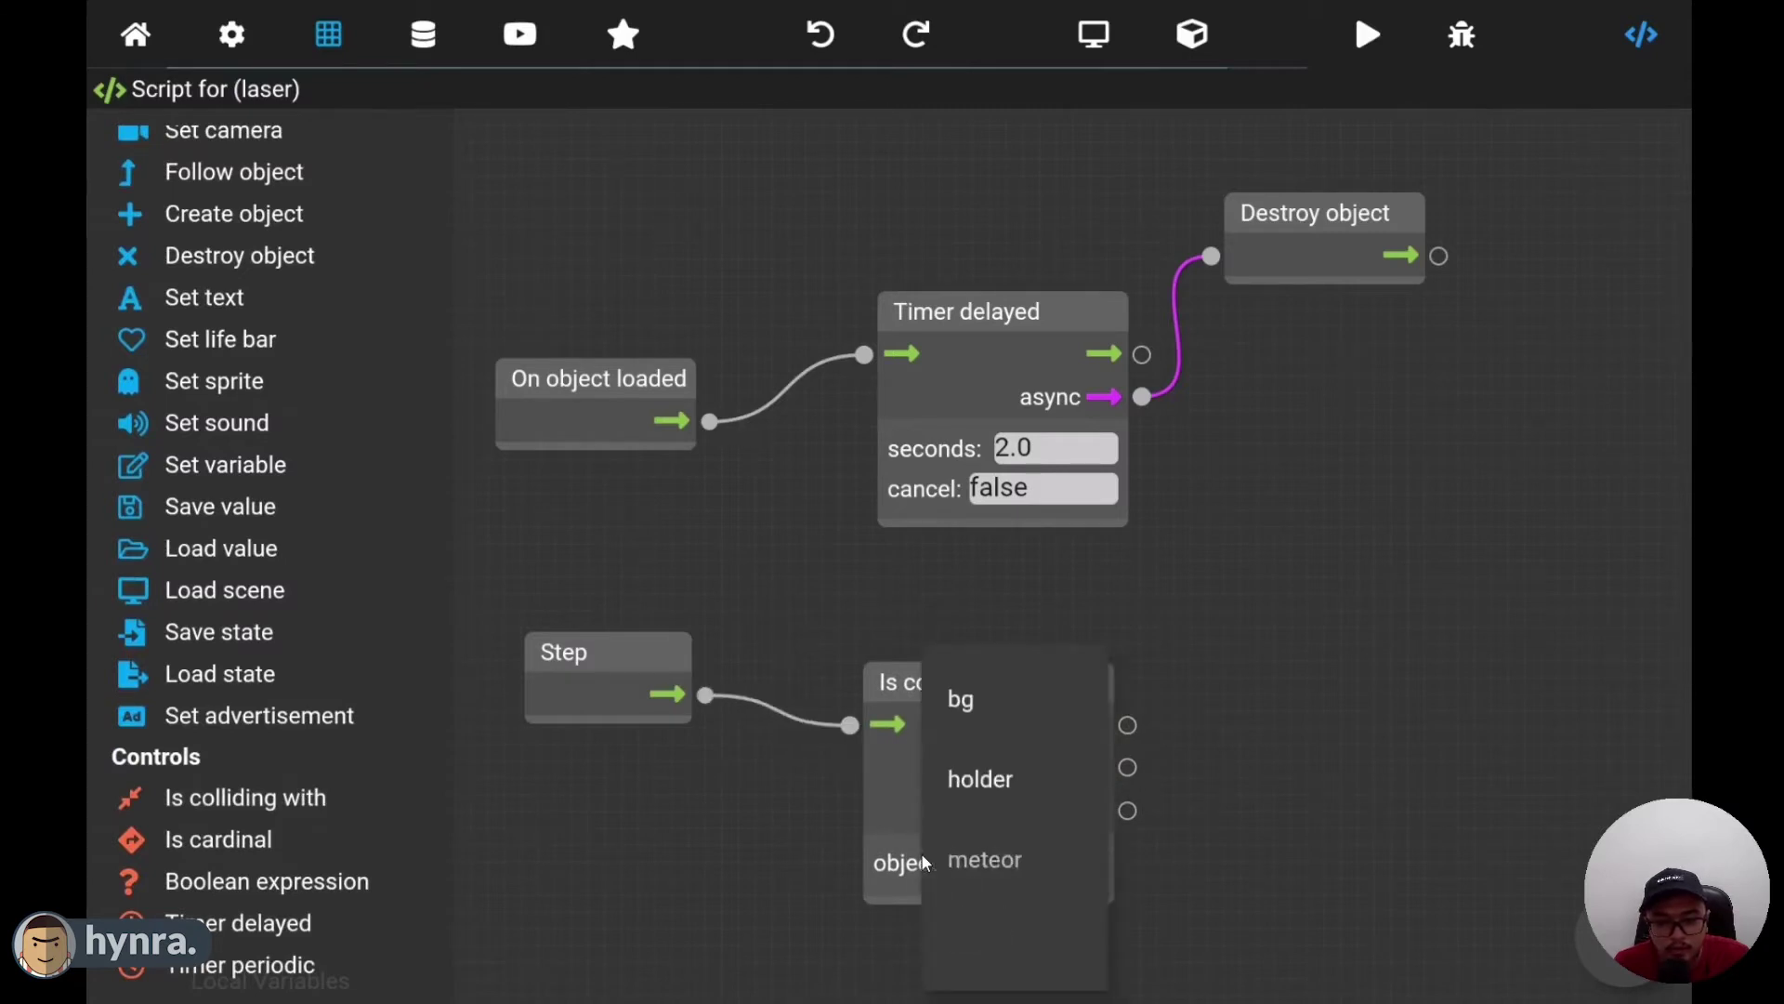
click(976, 857)
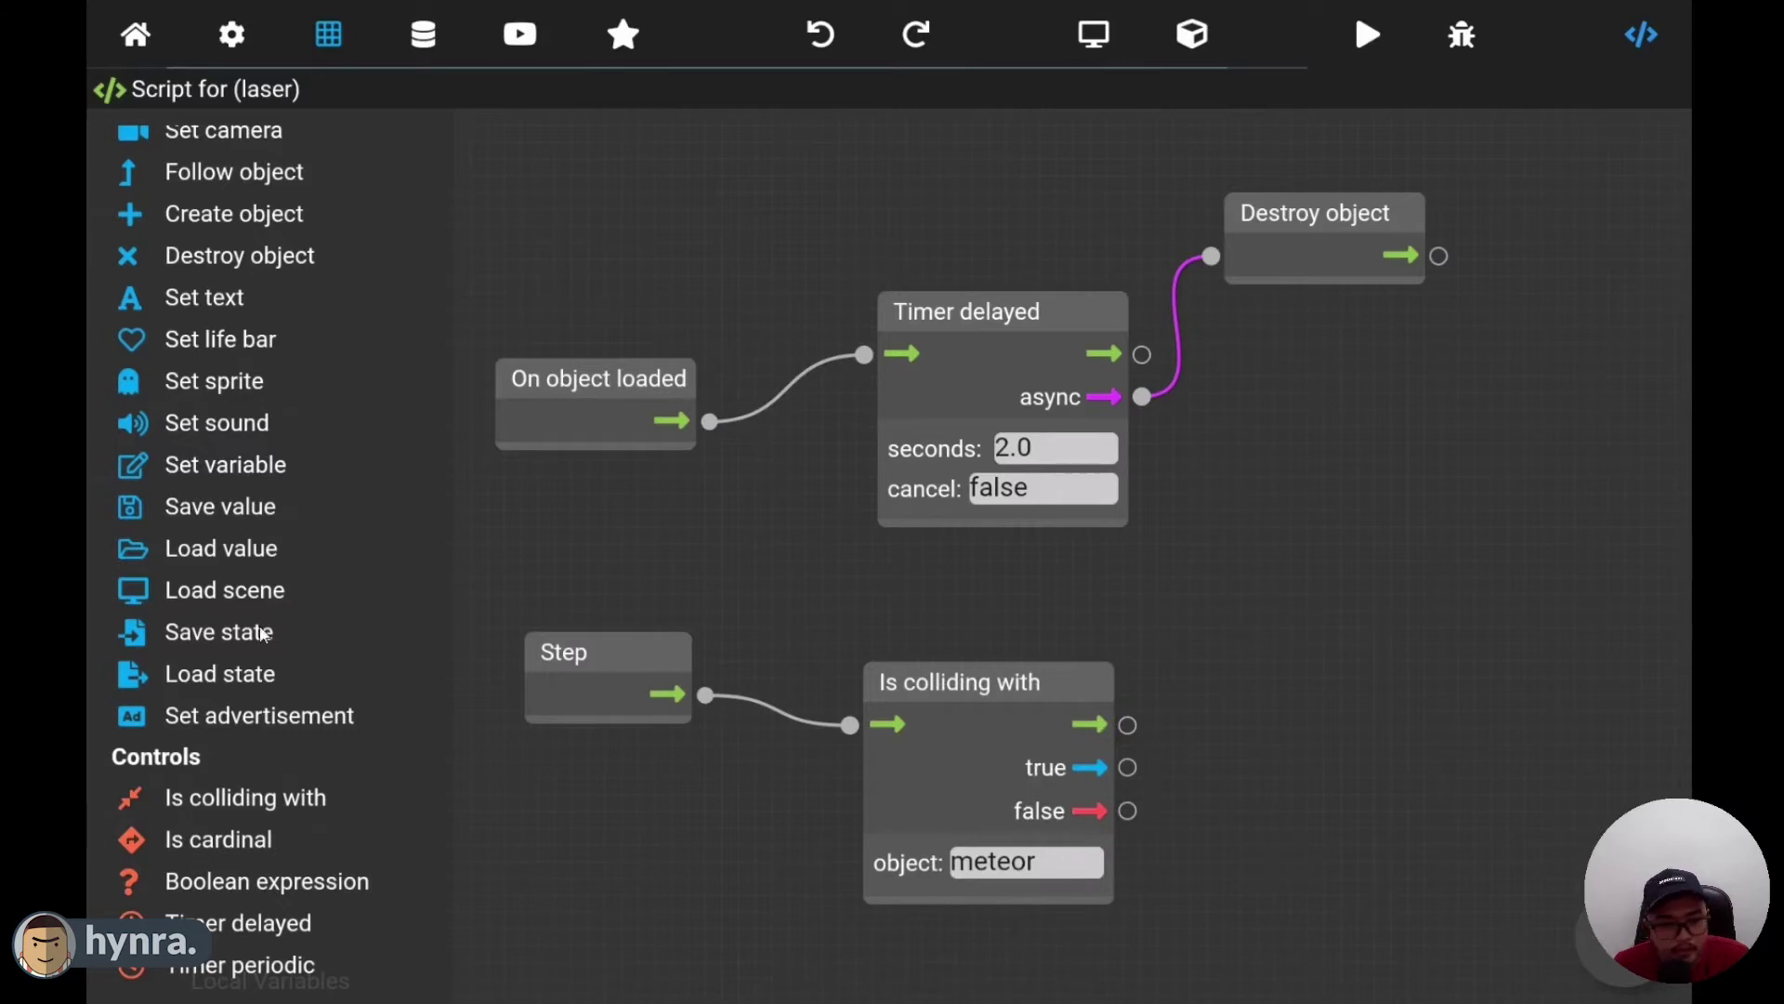
- Add a Destroy object node beside the collision check and connect it to the true output
click(234, 260)
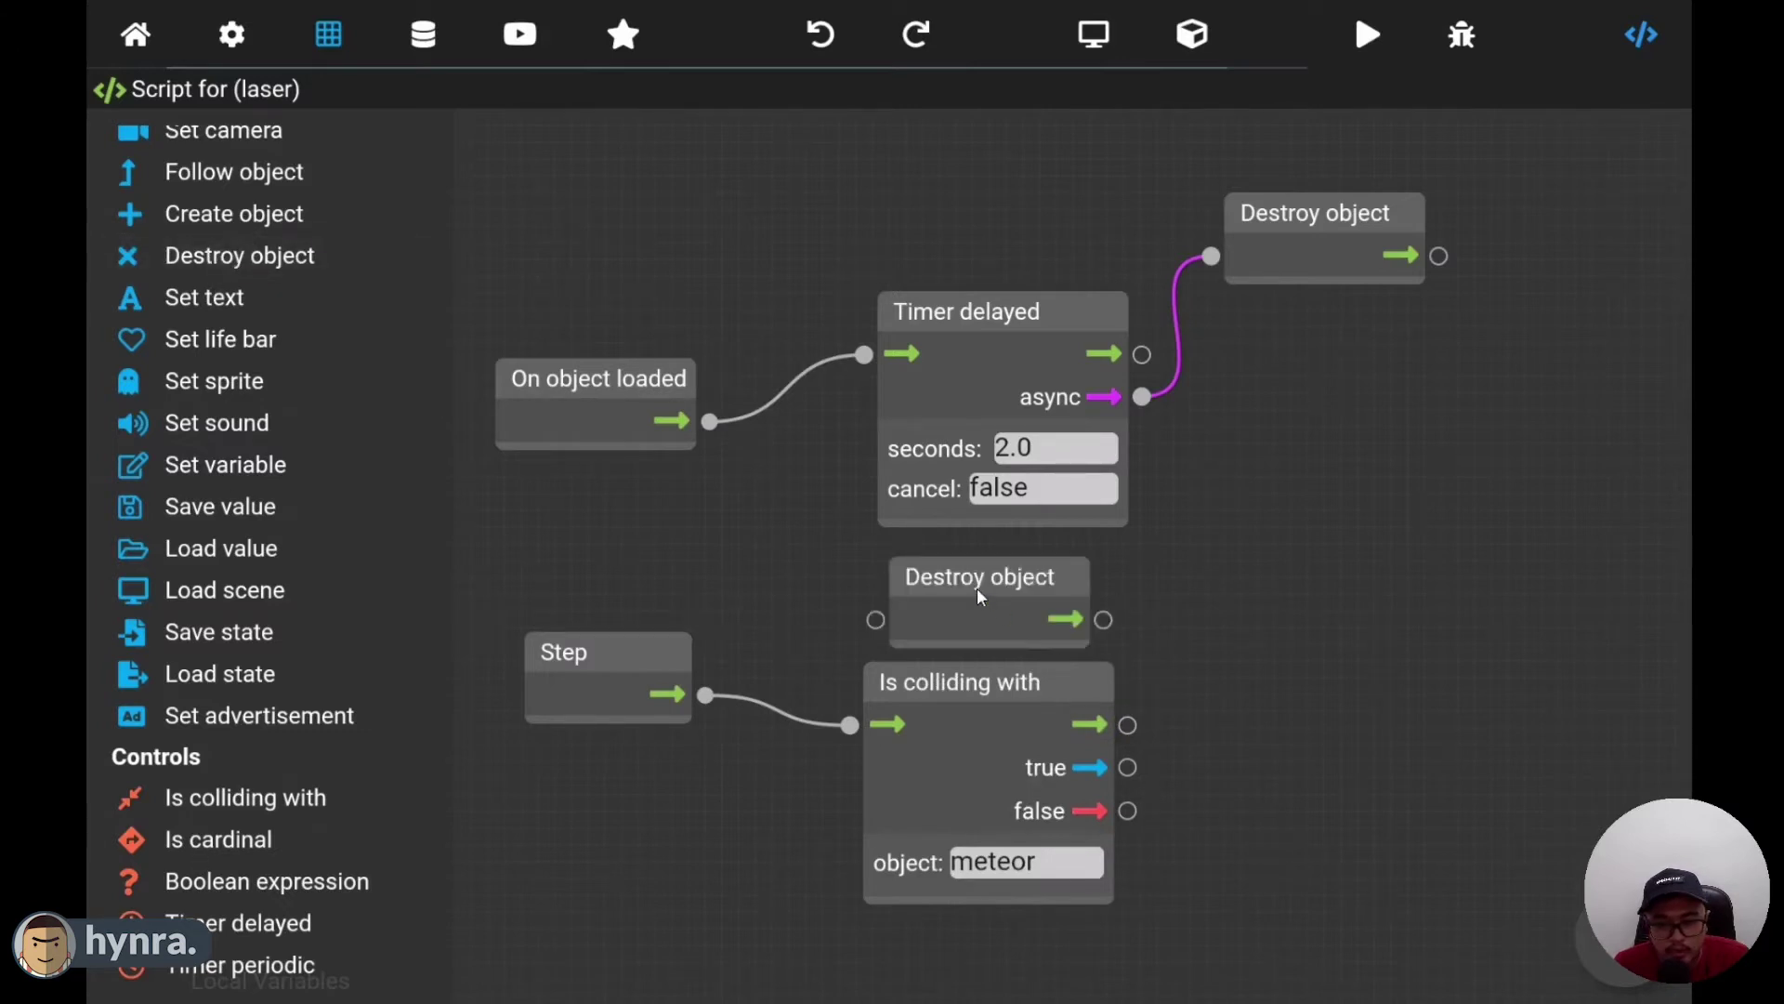
drag(980, 595, 1383, 714)
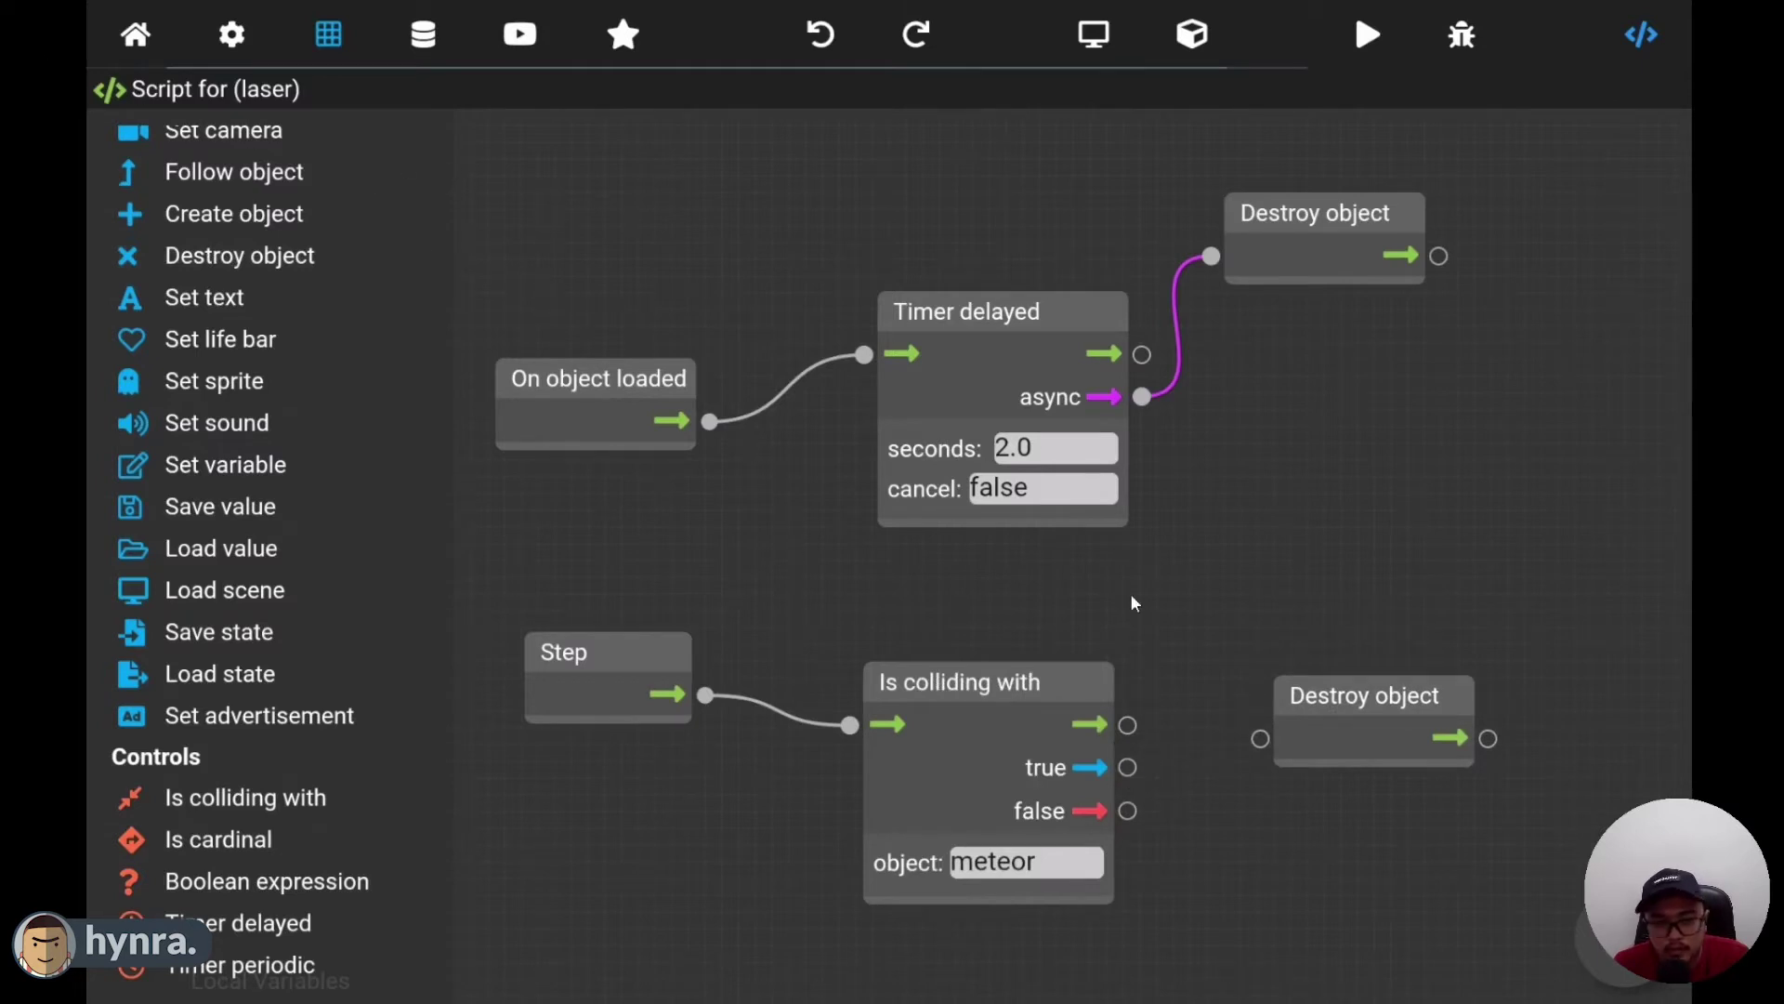
drag(1127, 767, 1277, 747)
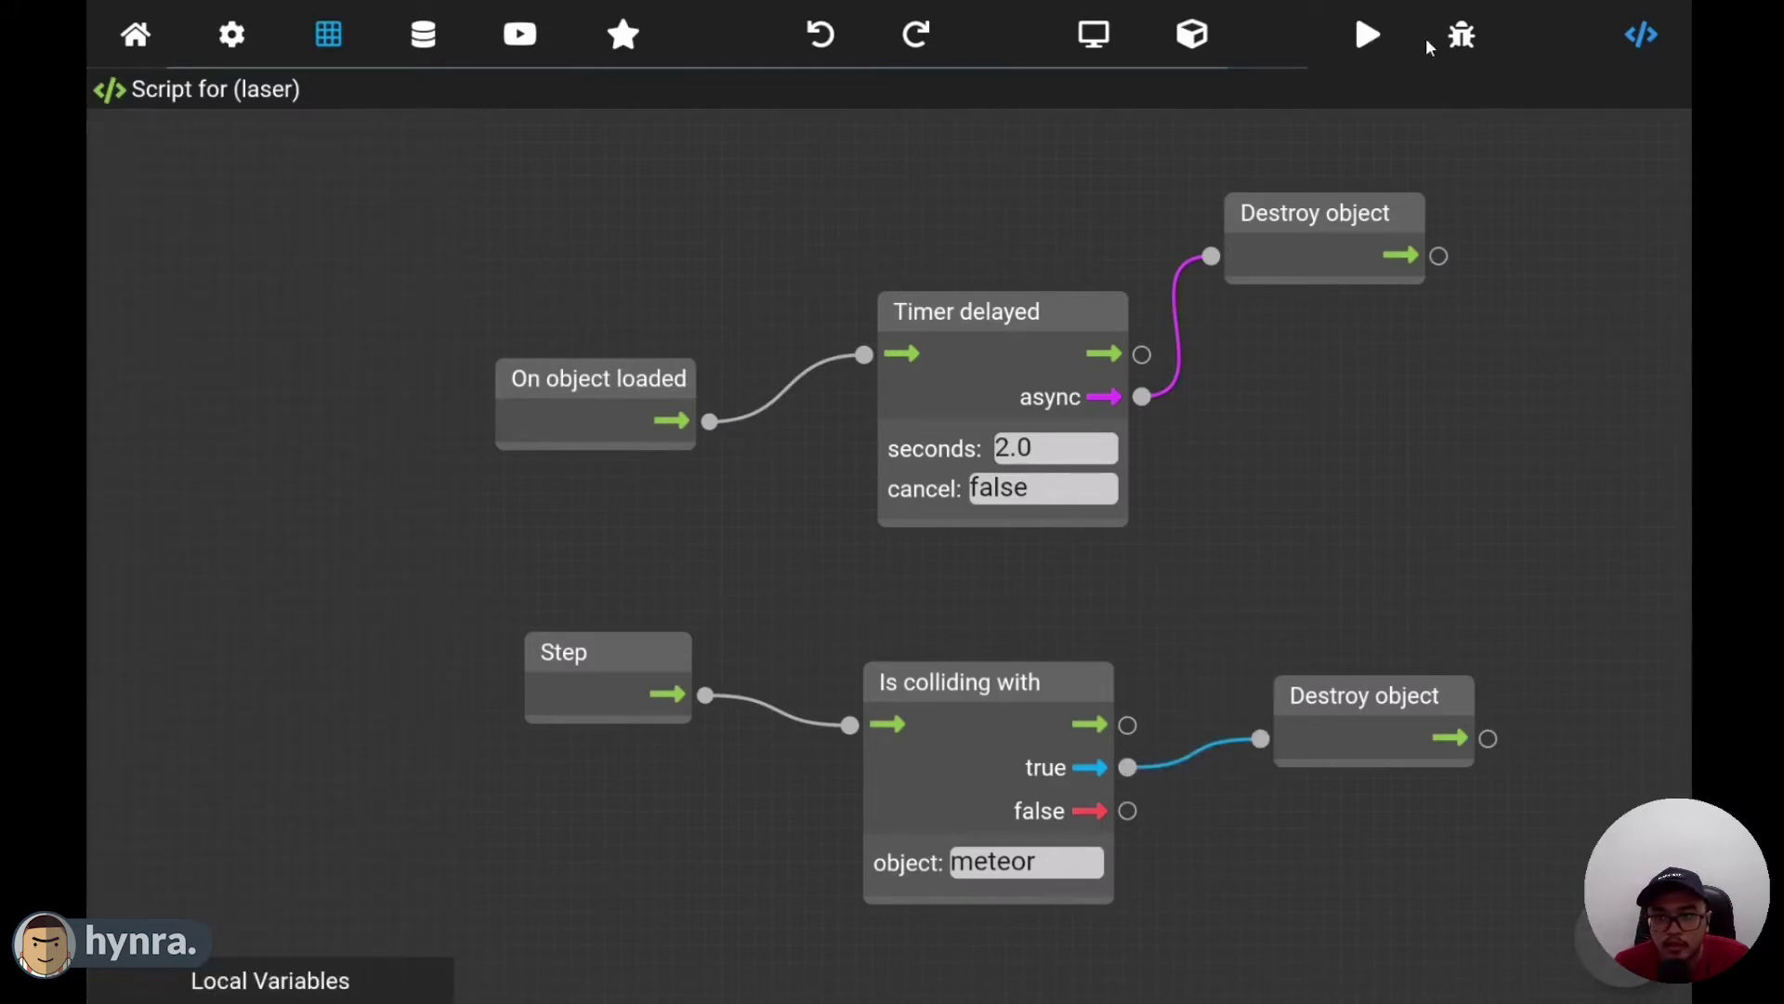
- Test the laser's meteor collision in a debug run by moving the ship and shooting, and stop the run
click(1460, 37)
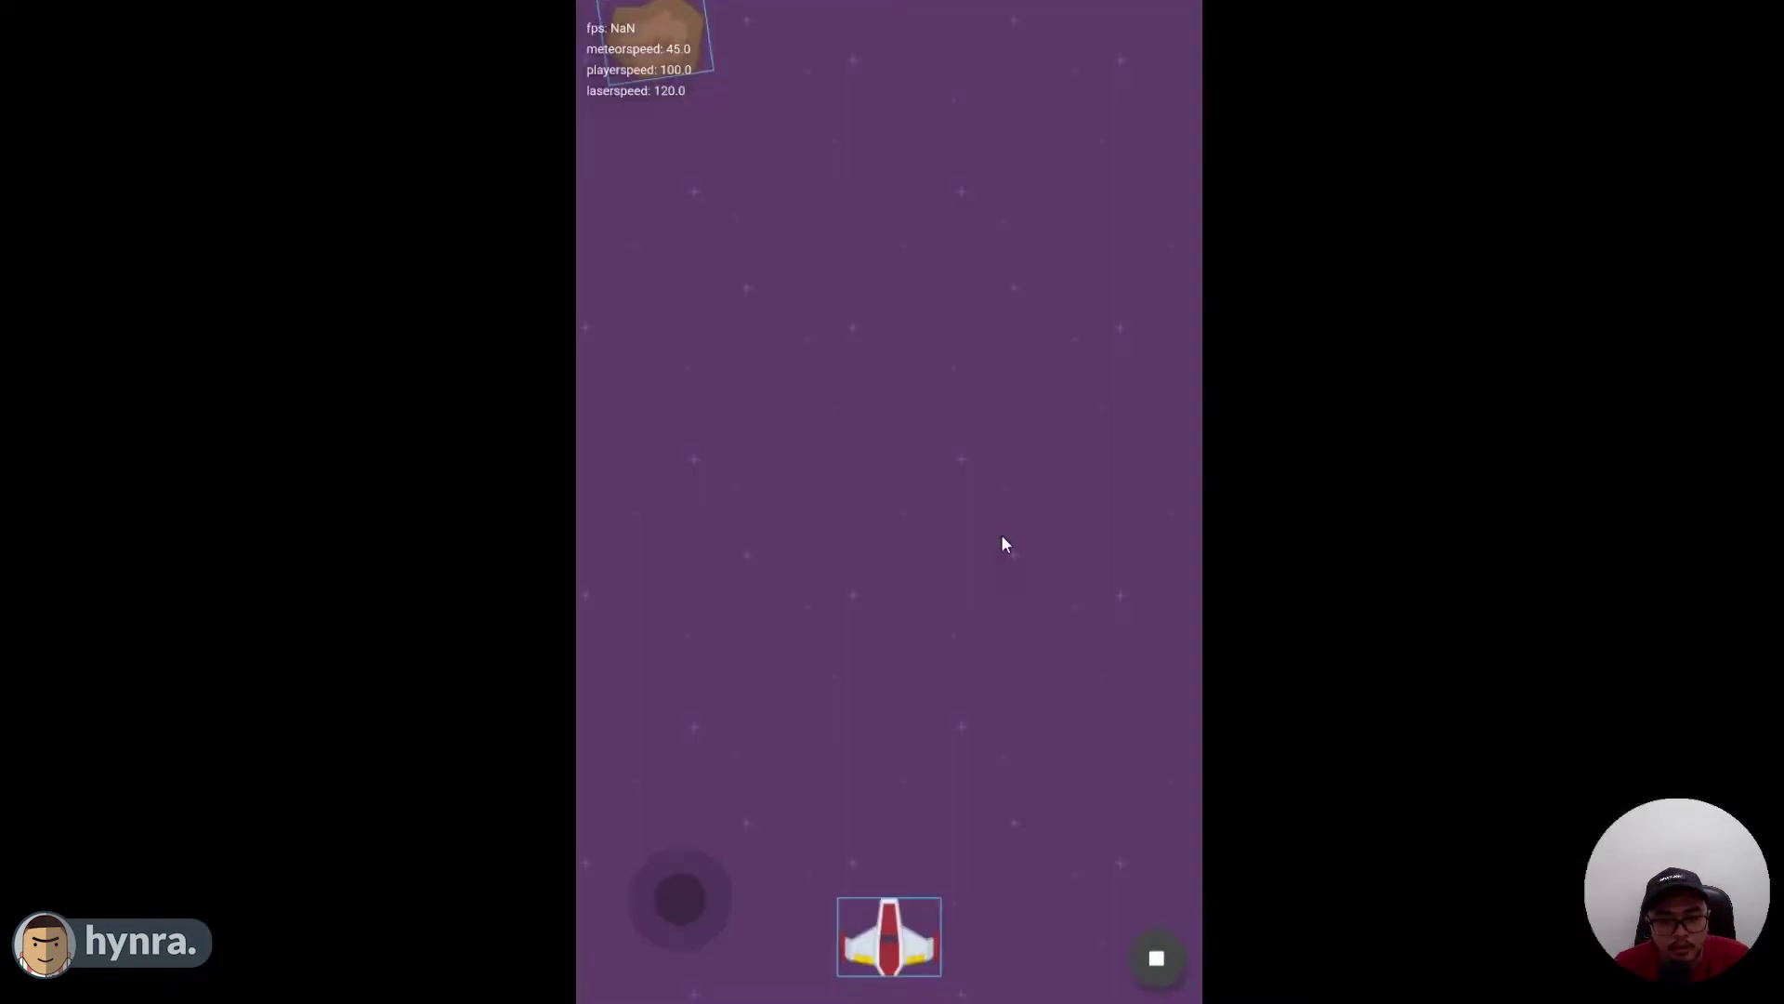
drag(722, 913, 642, 882)
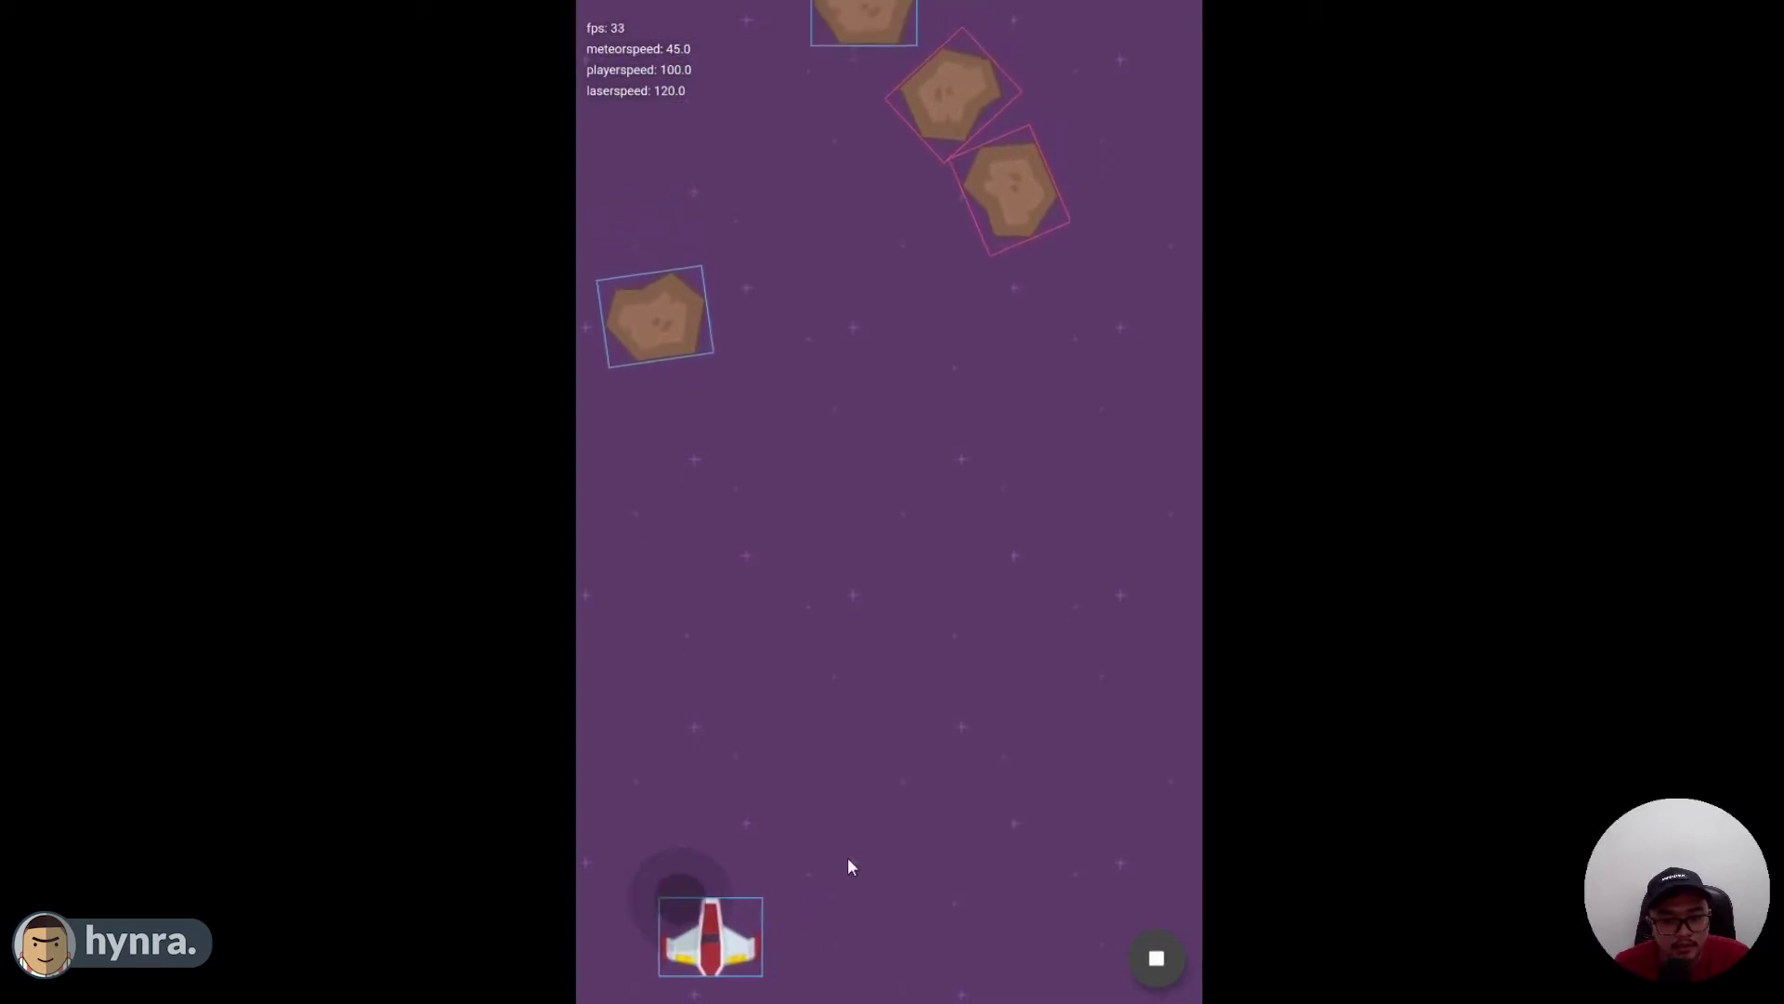
click(847, 857)
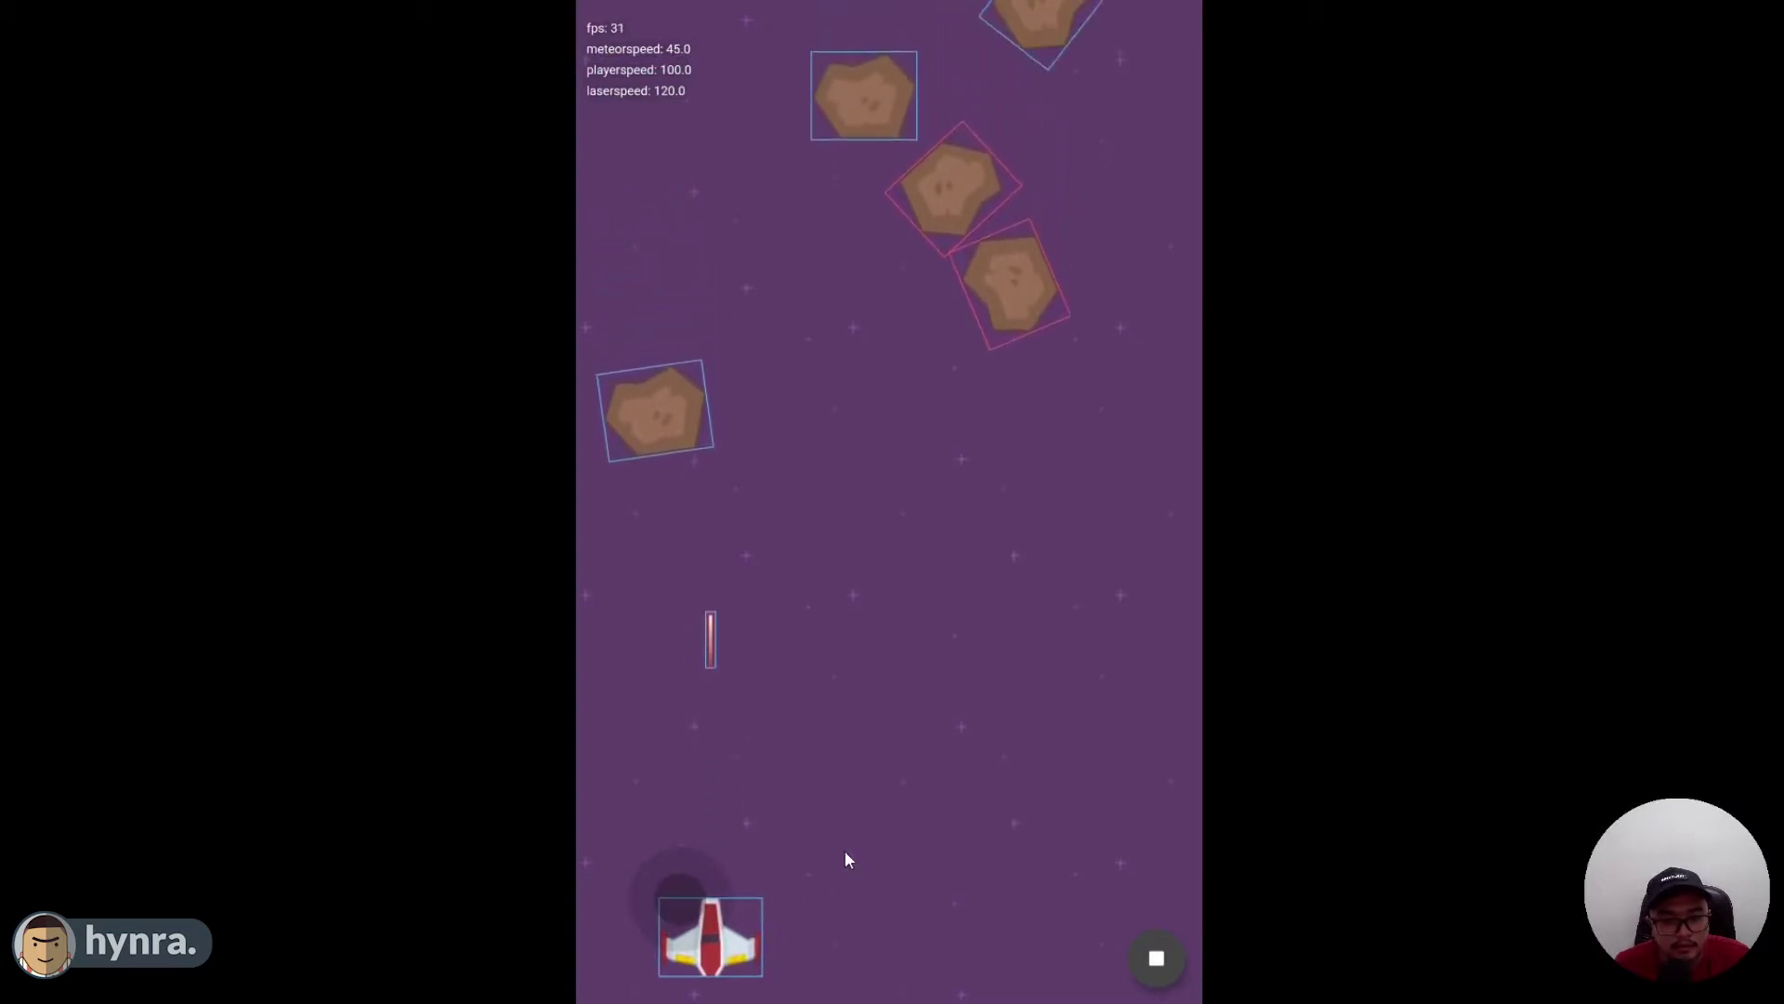
click(1175, 954)
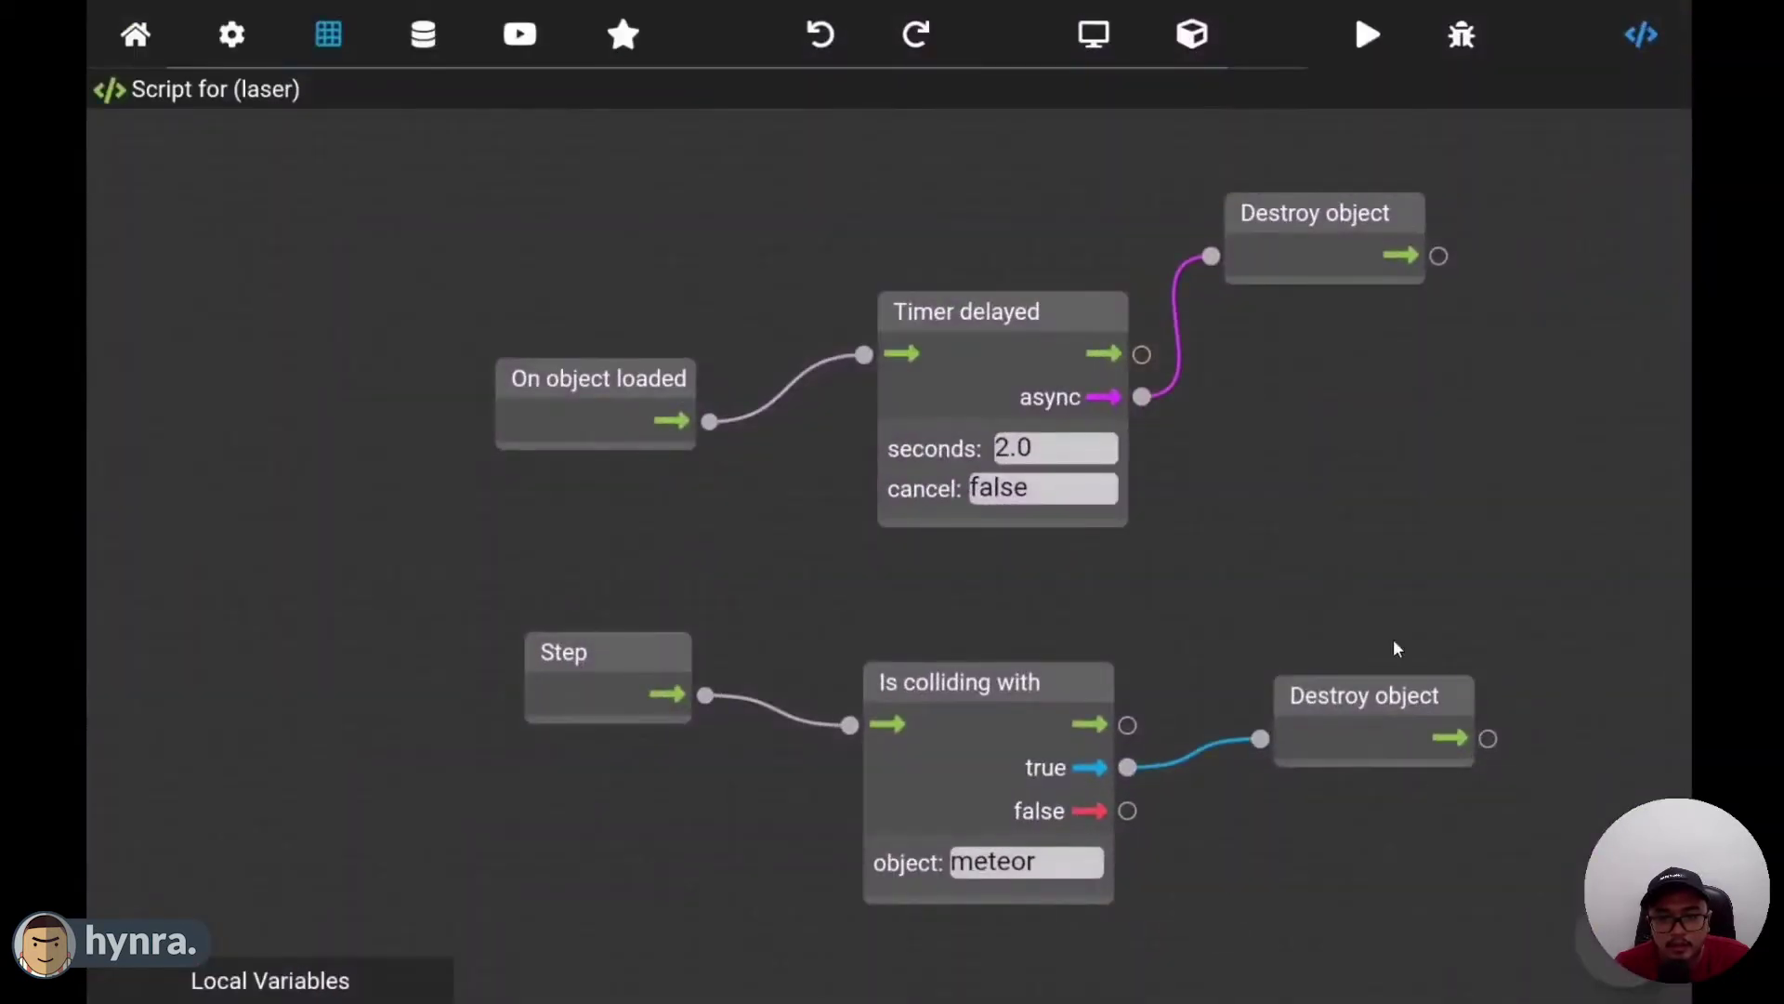
- Check the scene's global variables for the meteor, player and laser speeds
click(1638, 35)
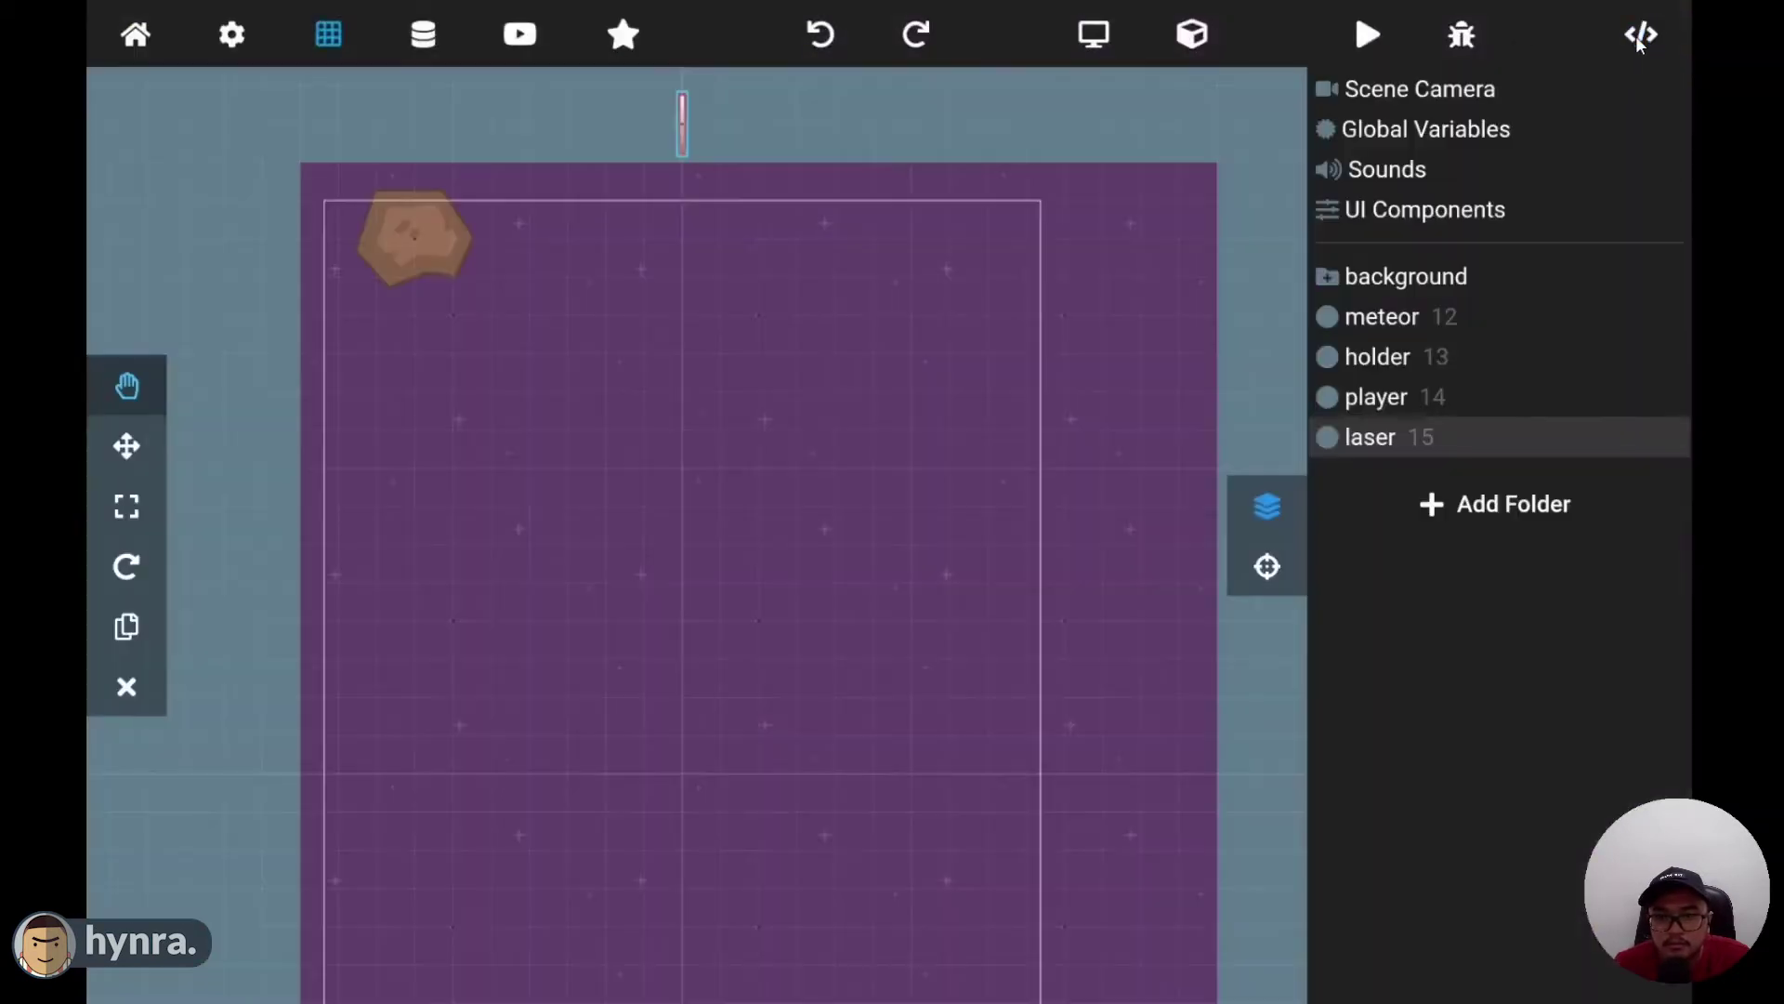
click(1436, 130)
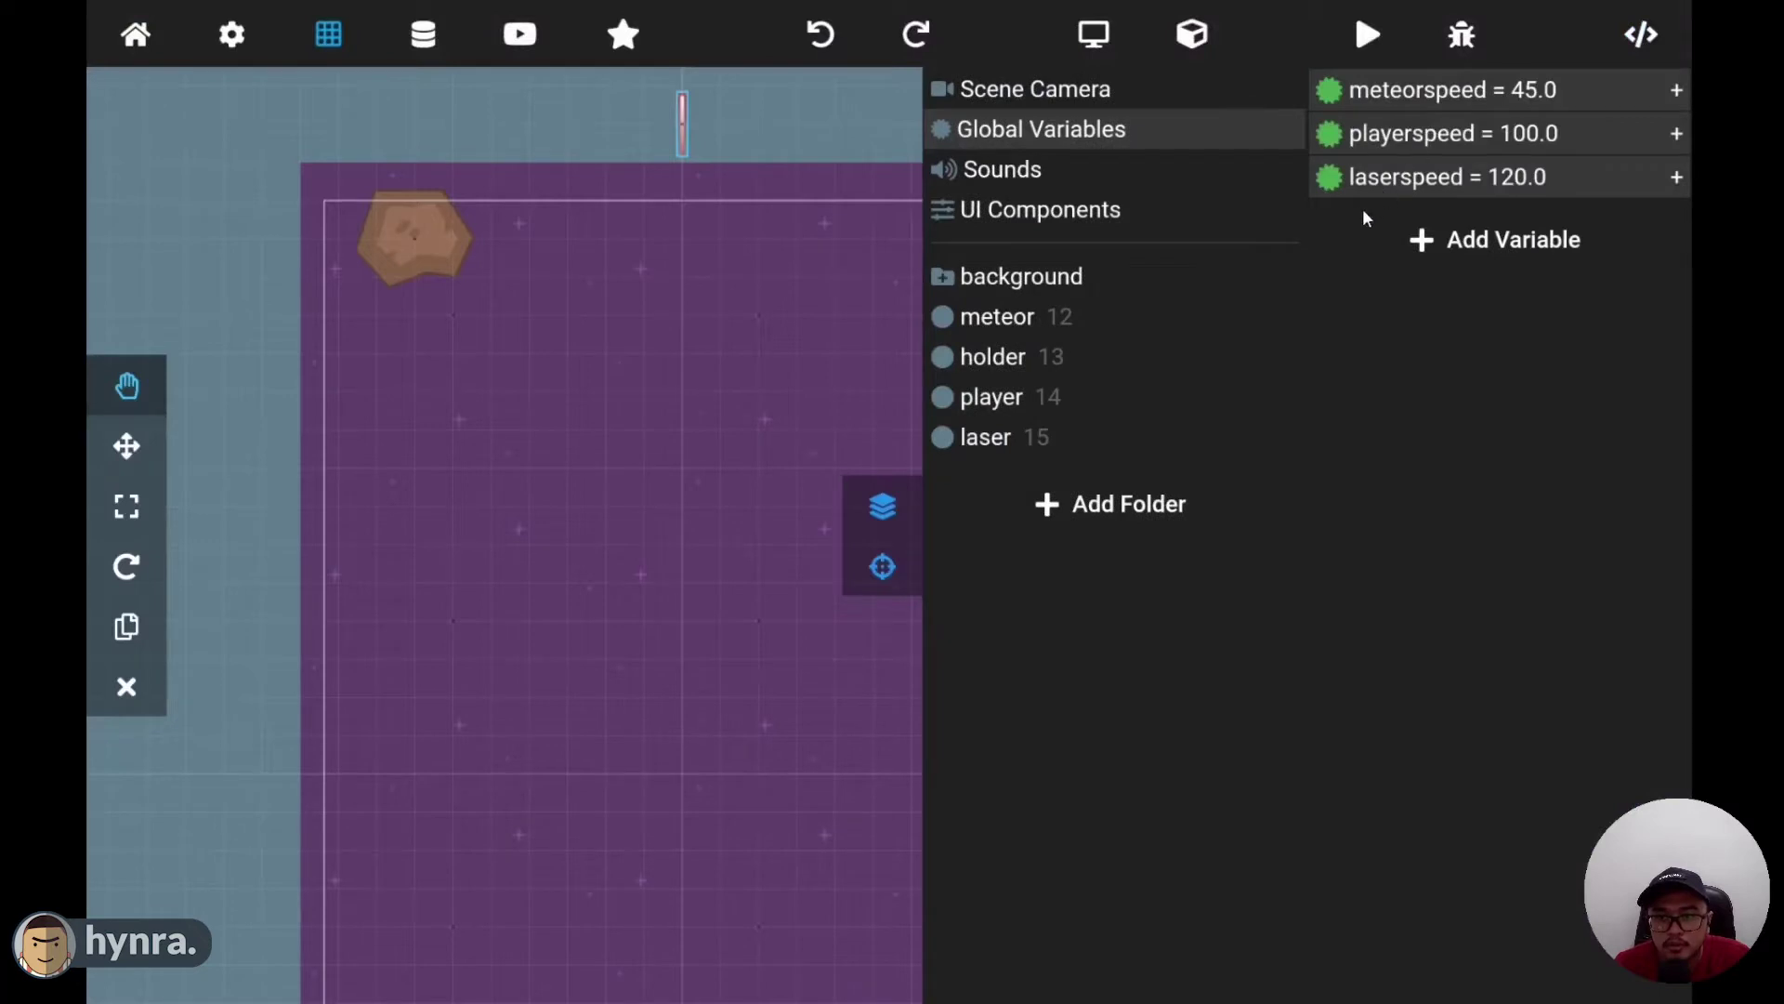
click(1641, 37)
click(1628, 42)
- Set the Timer delayed node in the laser script to 5 seconds
click(1641, 35)
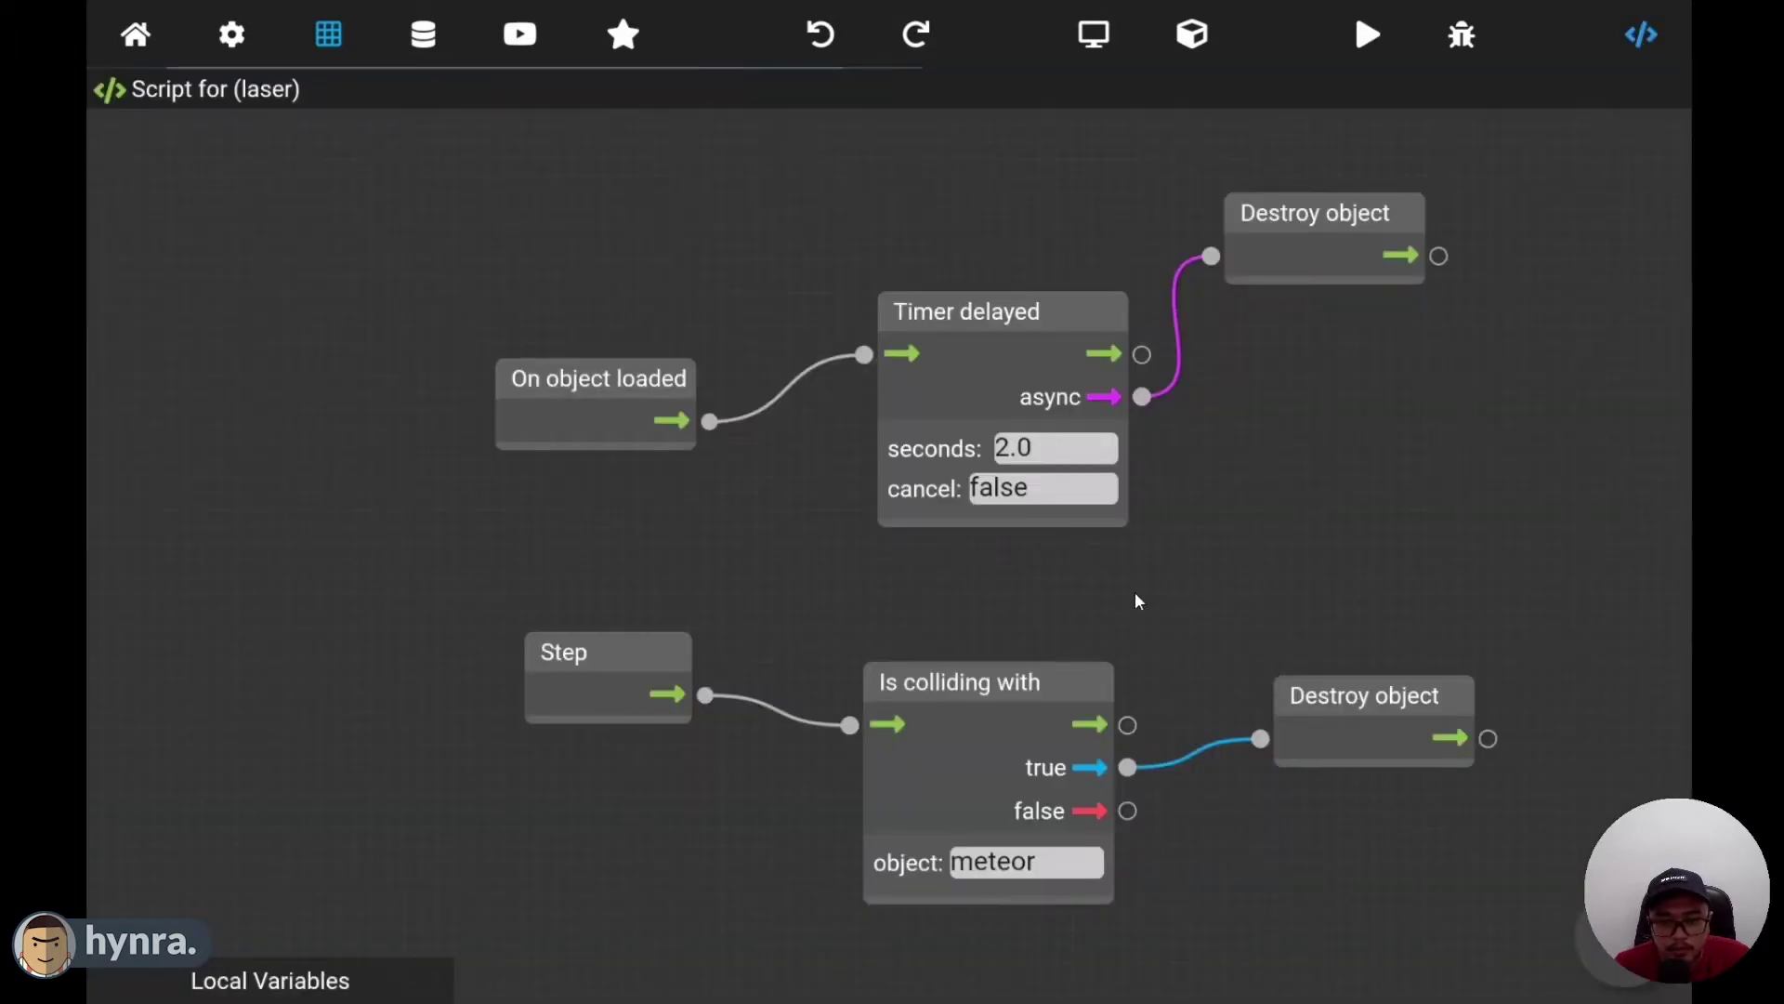
click(1046, 457)
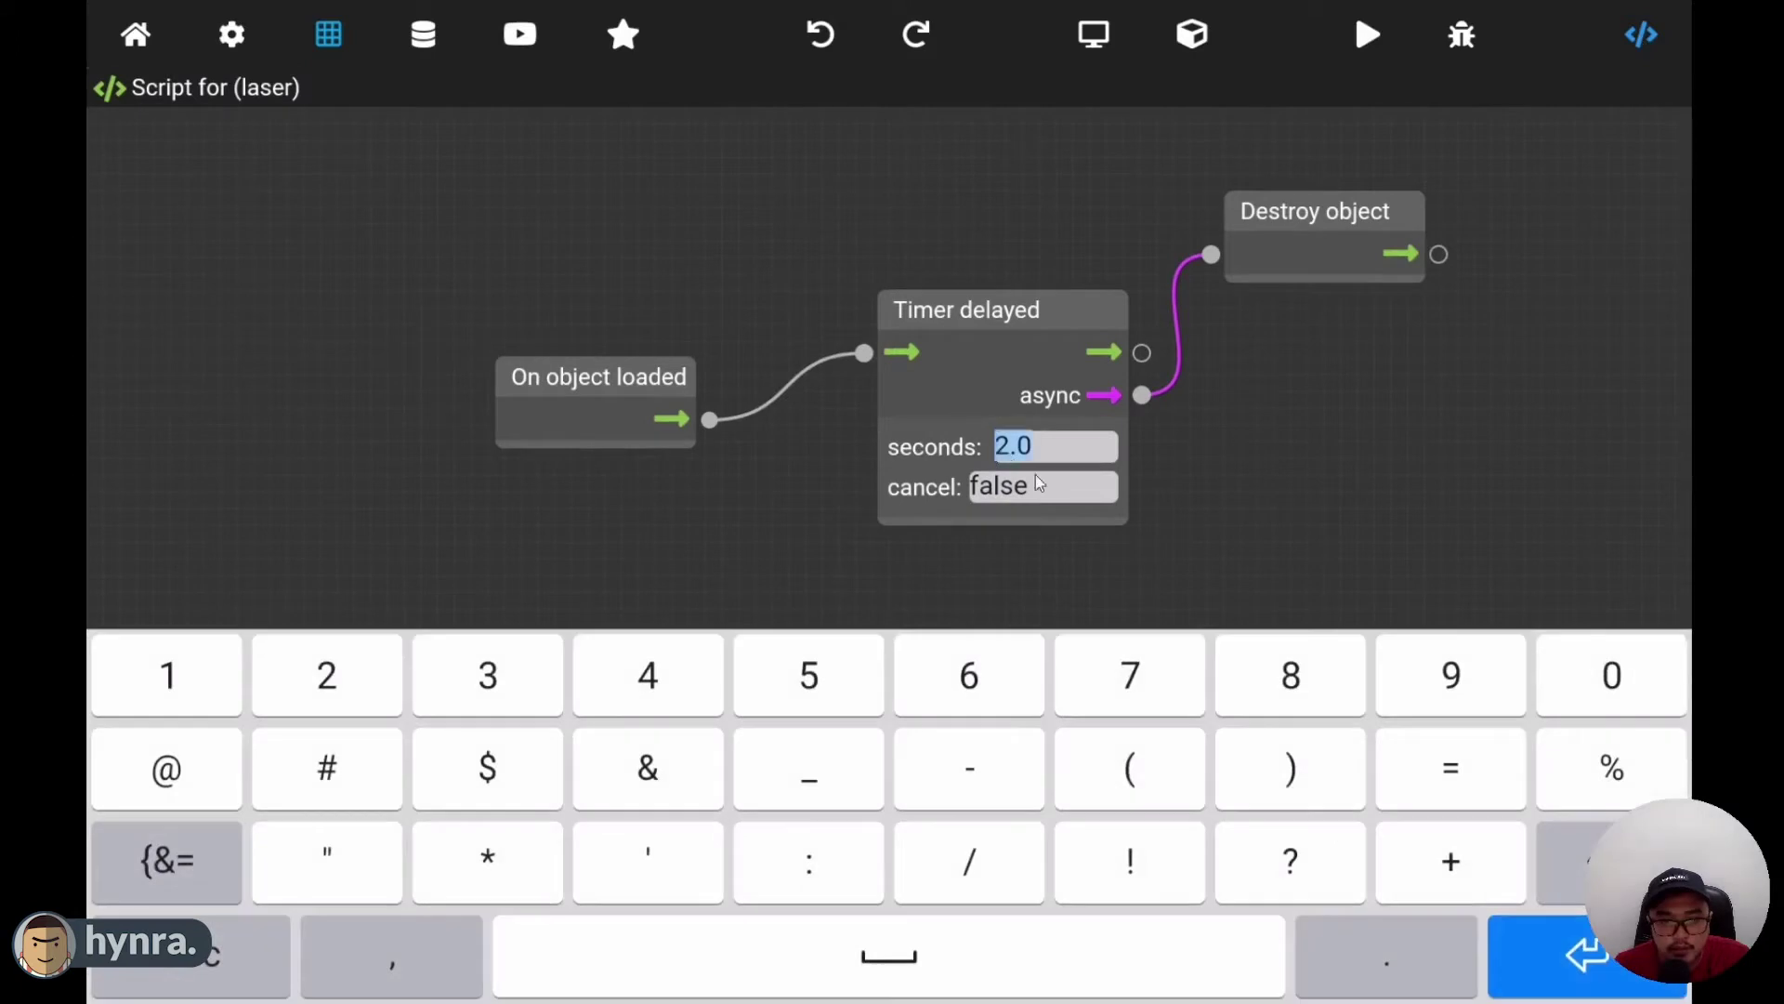
click(828, 692)
click(1526, 966)
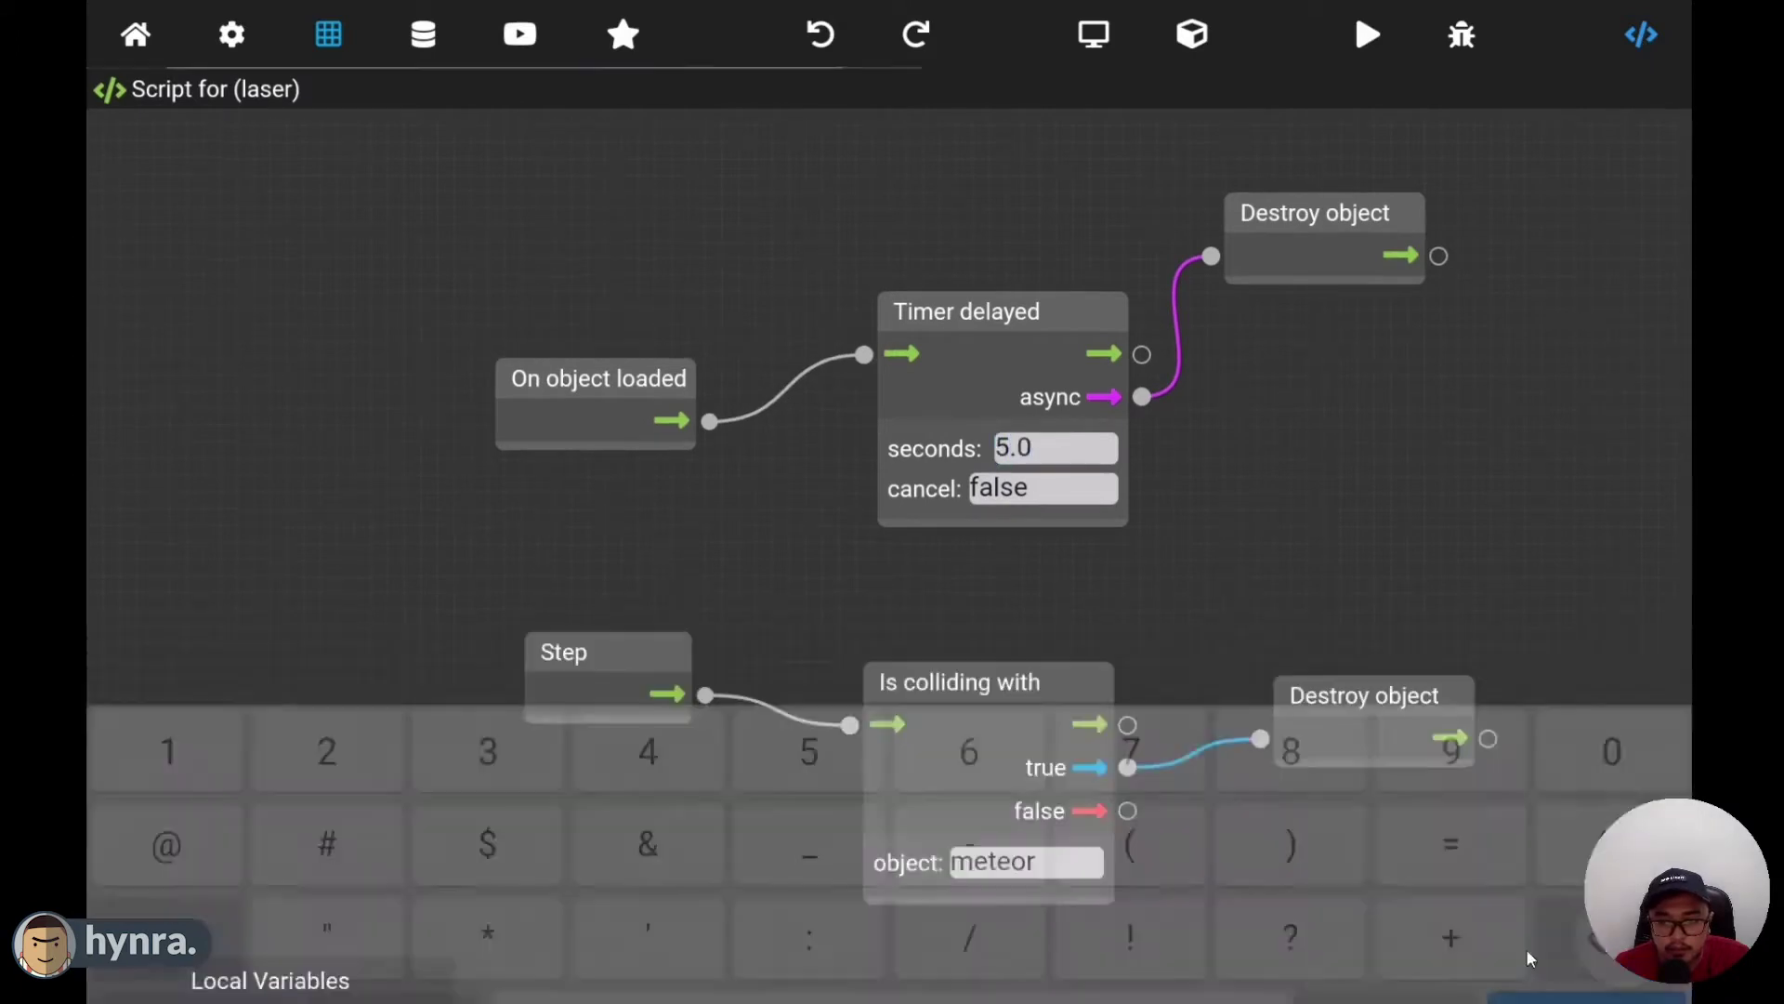
- Debug the game with the longer laser timer, moving the ship sideways and shooting at meteors, and stop the run
click(1633, 42)
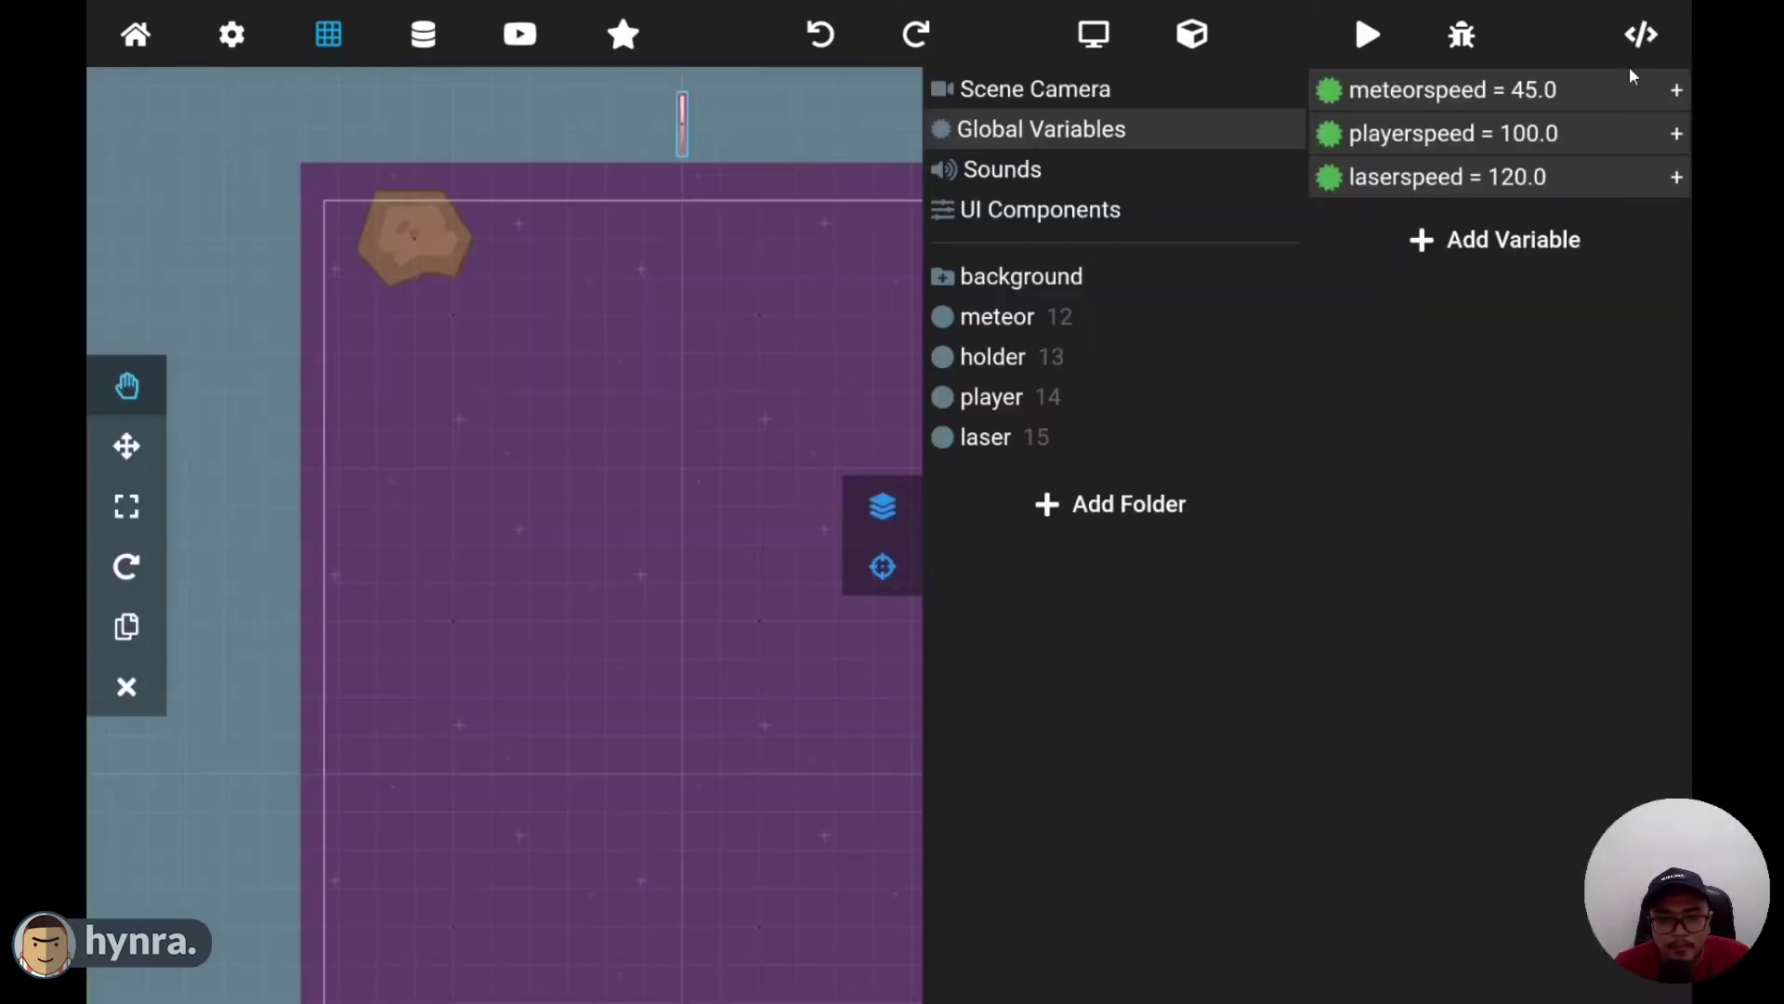
click(1463, 37)
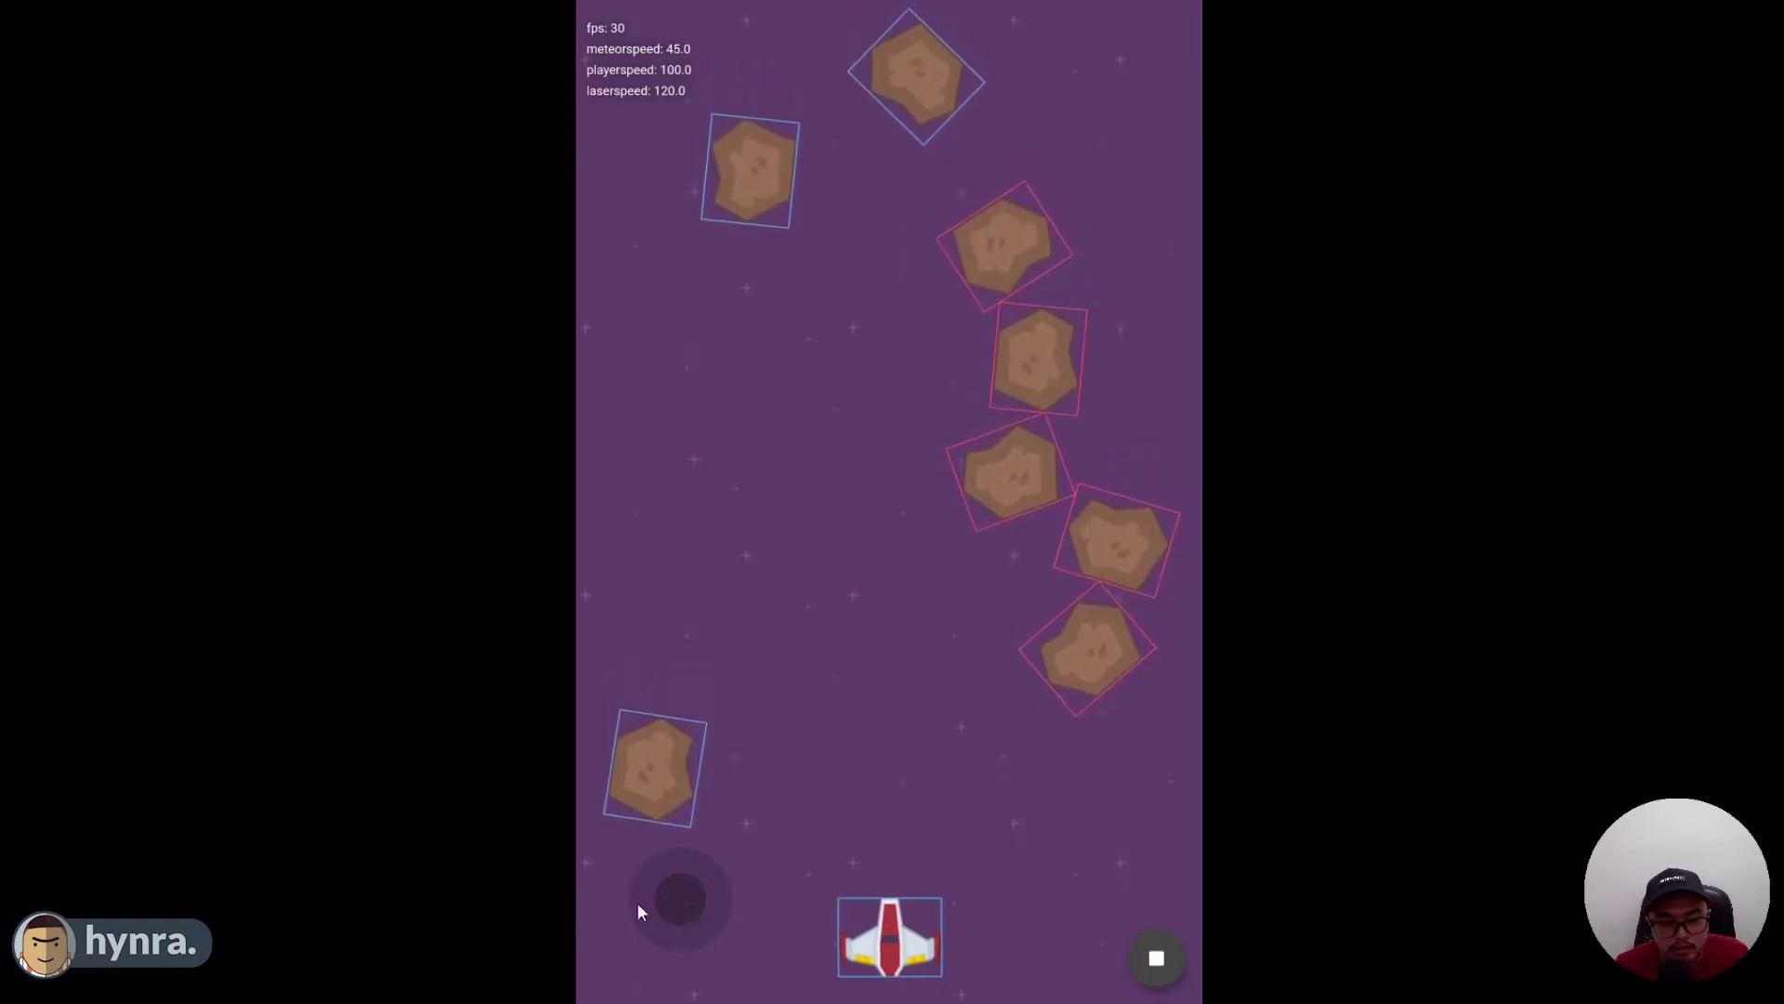
drag(638, 908, 561, 908)
key(Right)
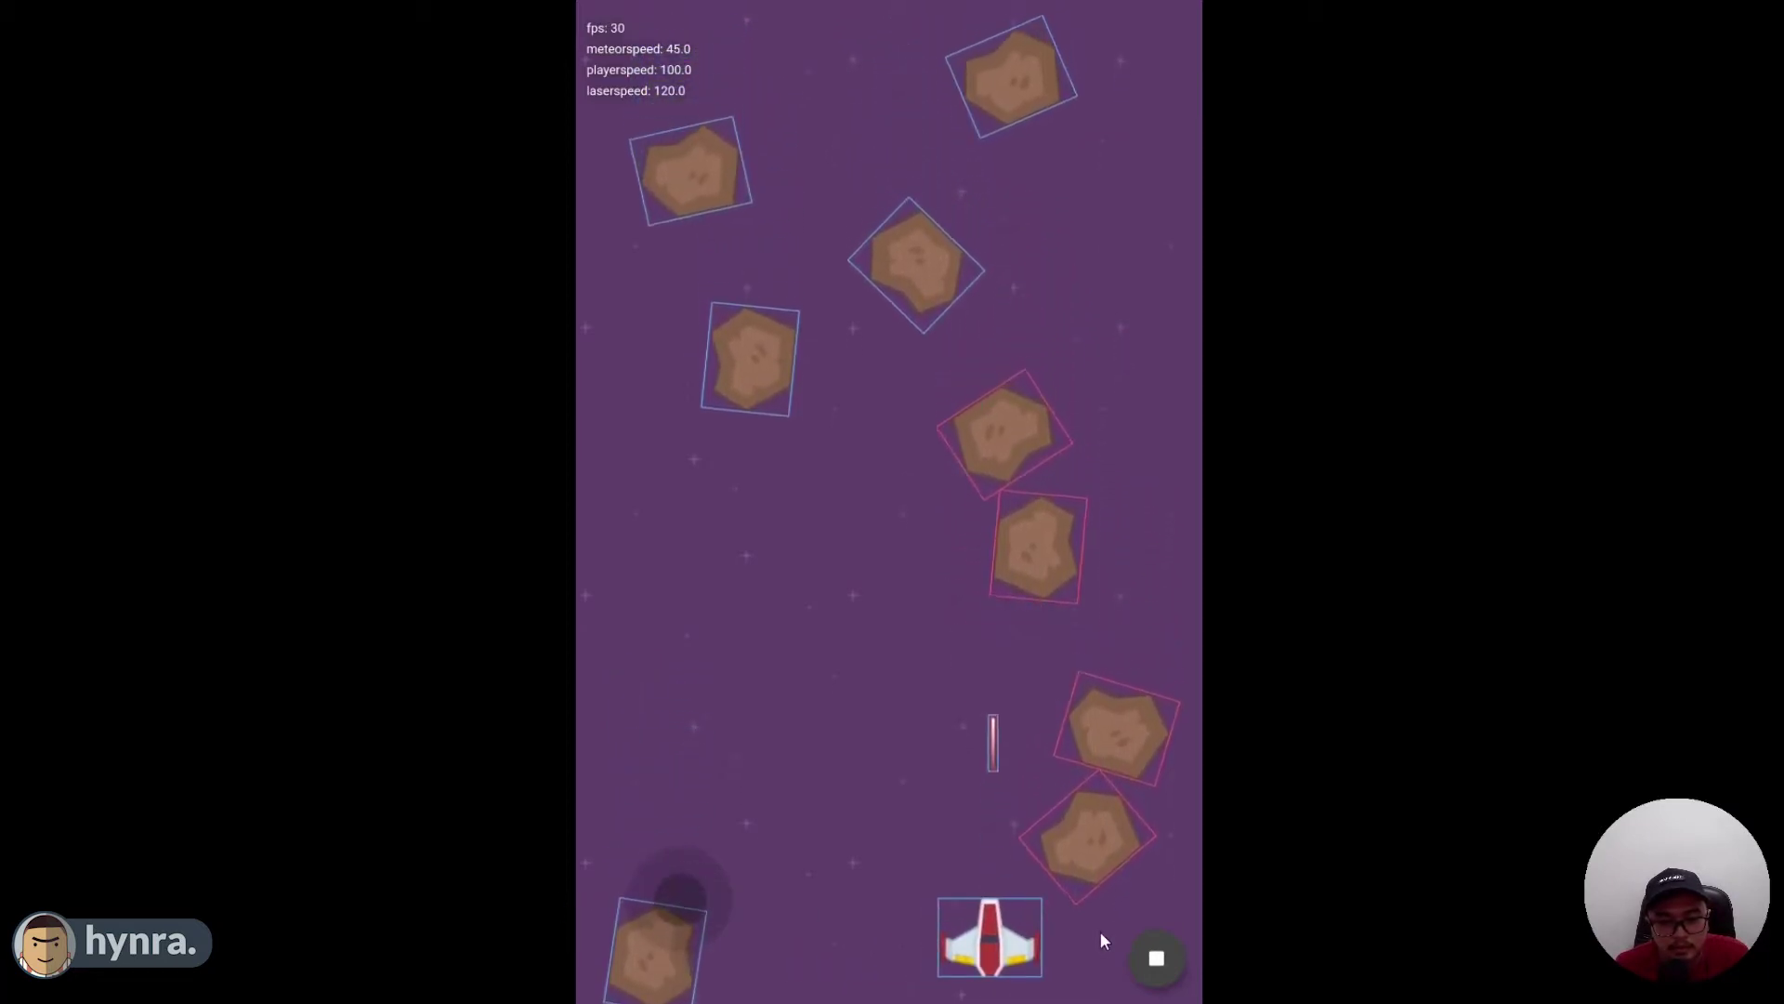
key(Left)
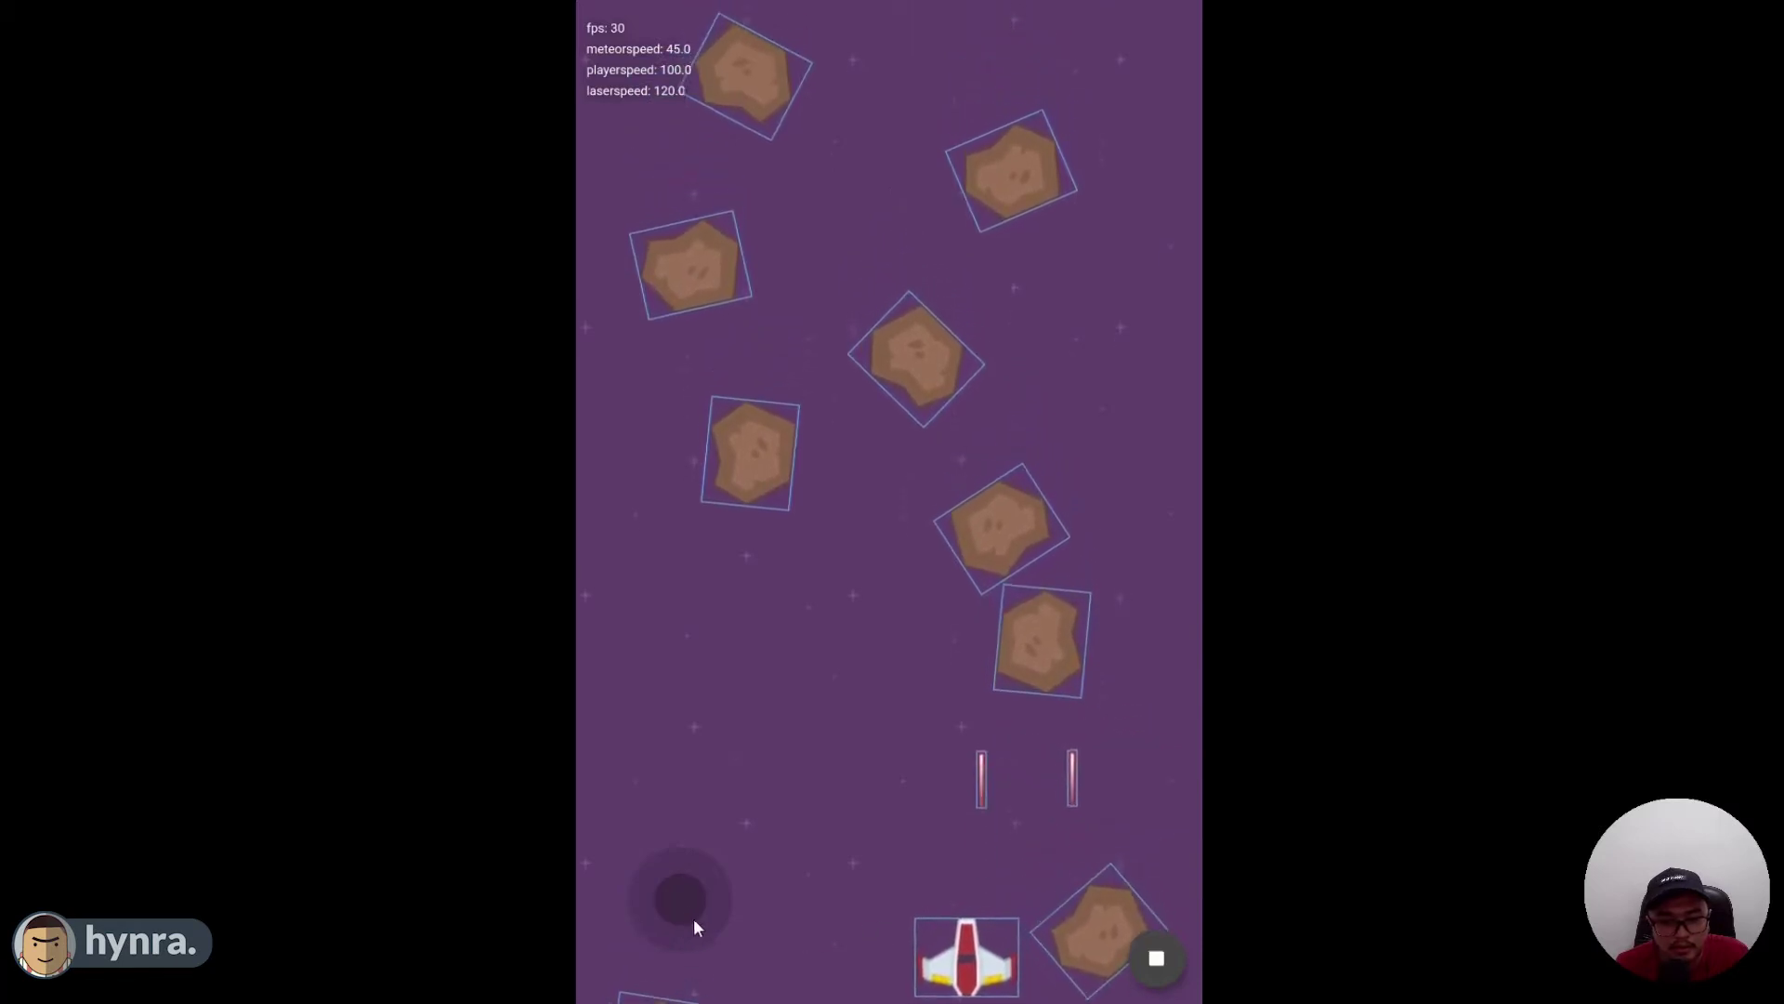
click(1138, 967)
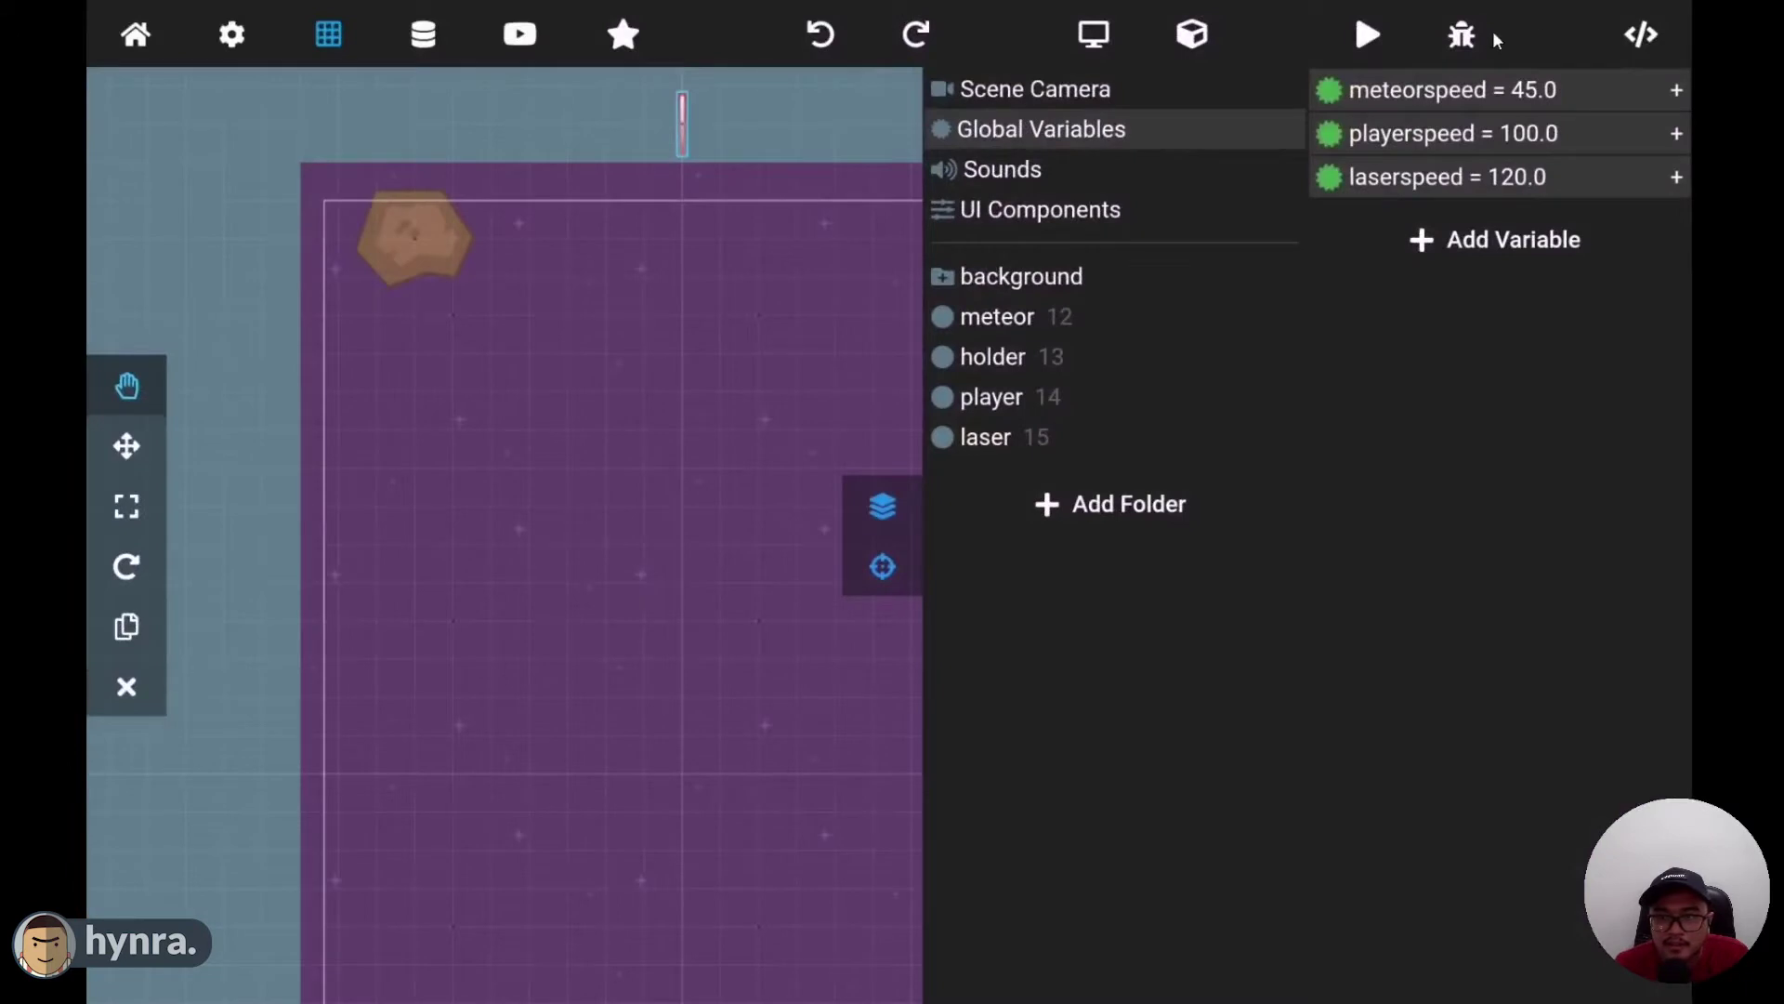
- Debug the game again, steering the ship sideways and shooting at the meteors, and stop the run
click(1457, 42)
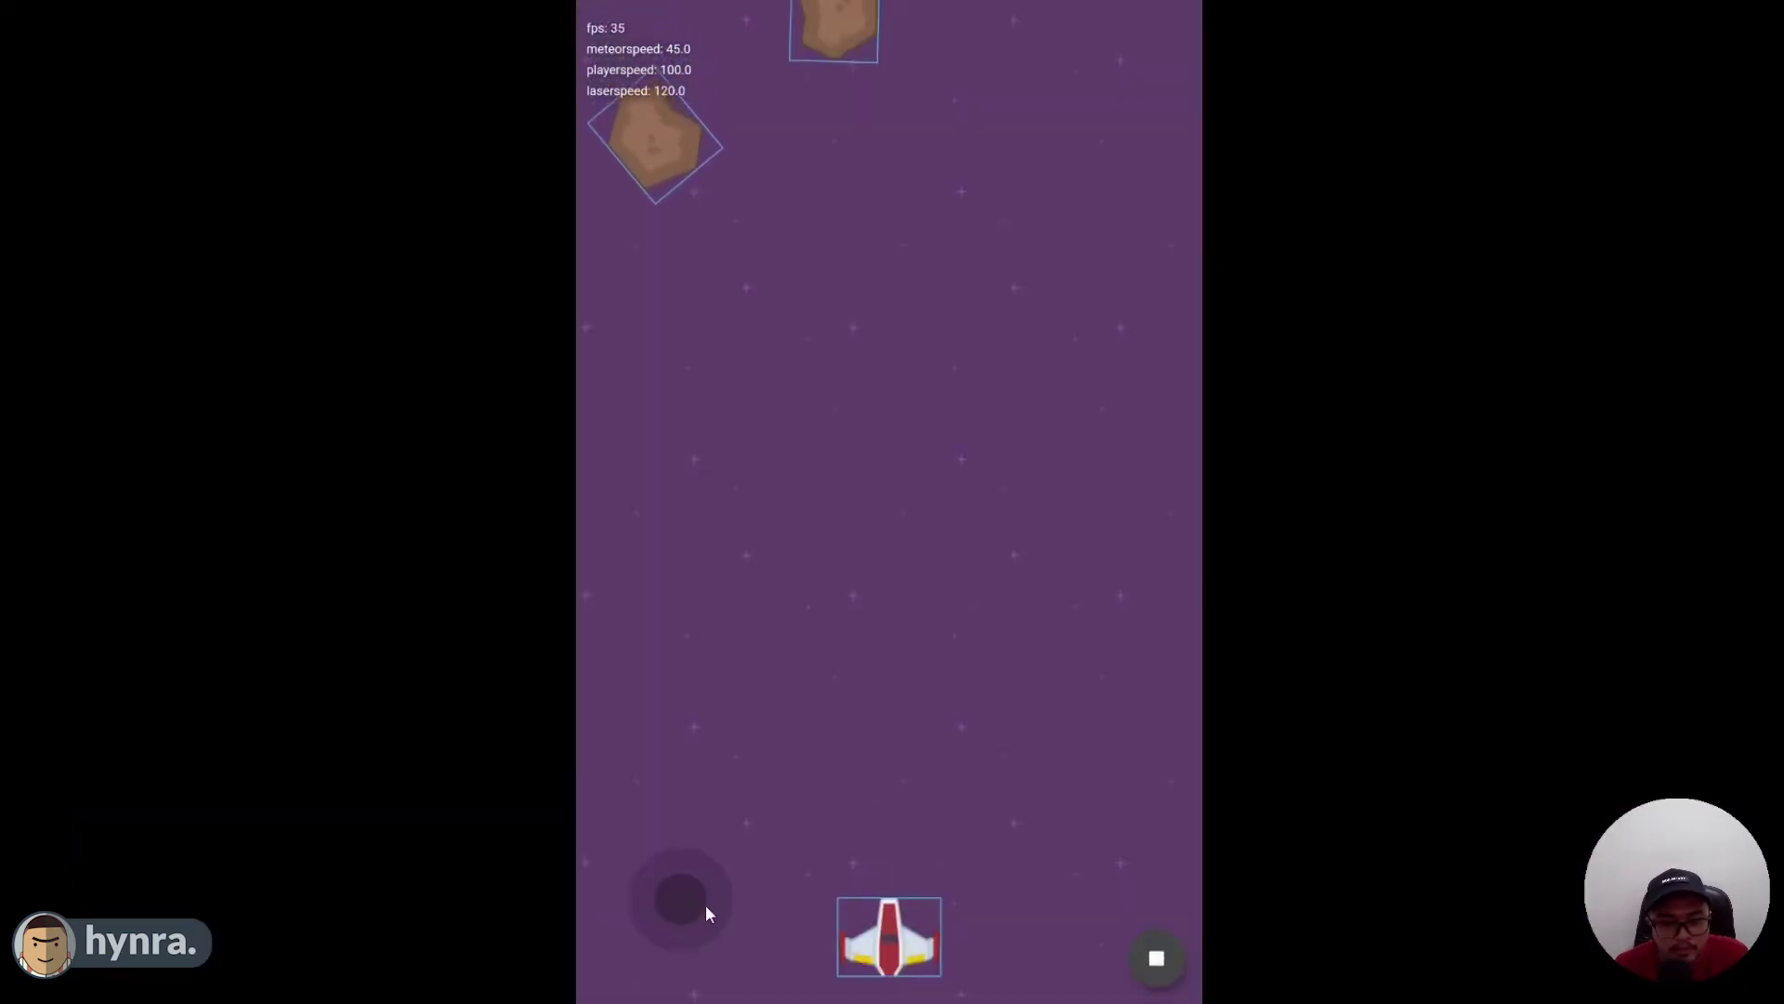
drag(705, 905, 530, 896)
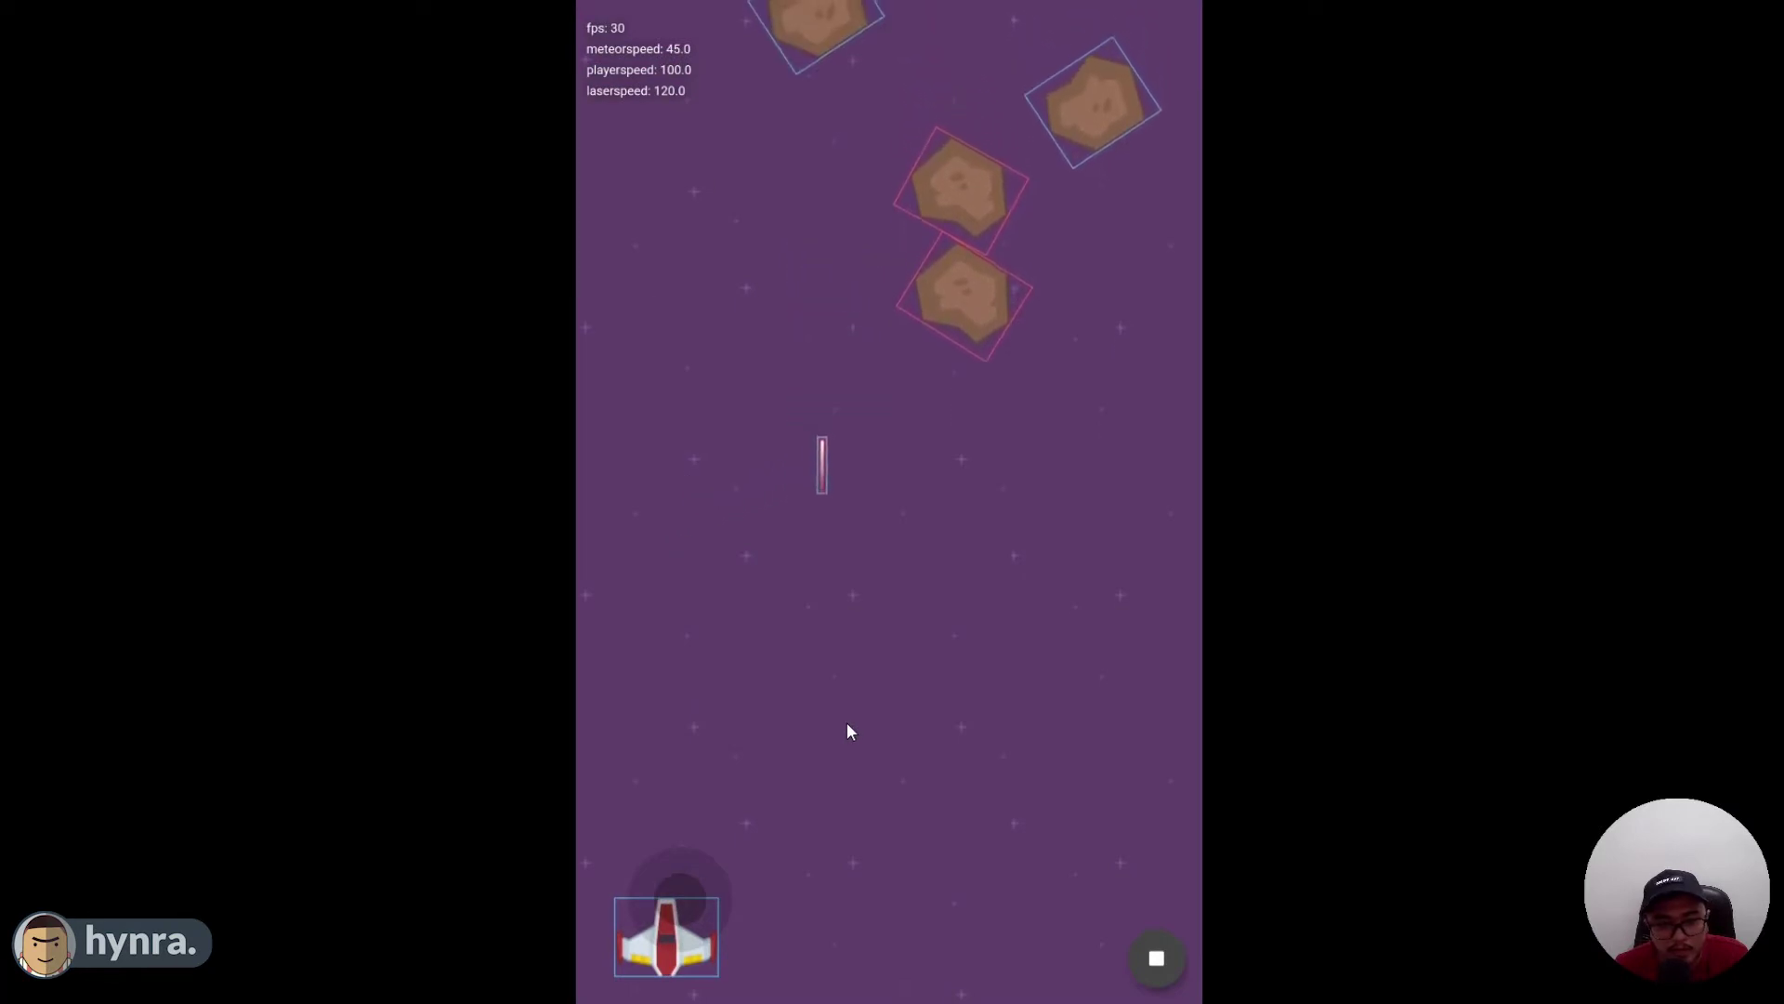
click(1169, 957)
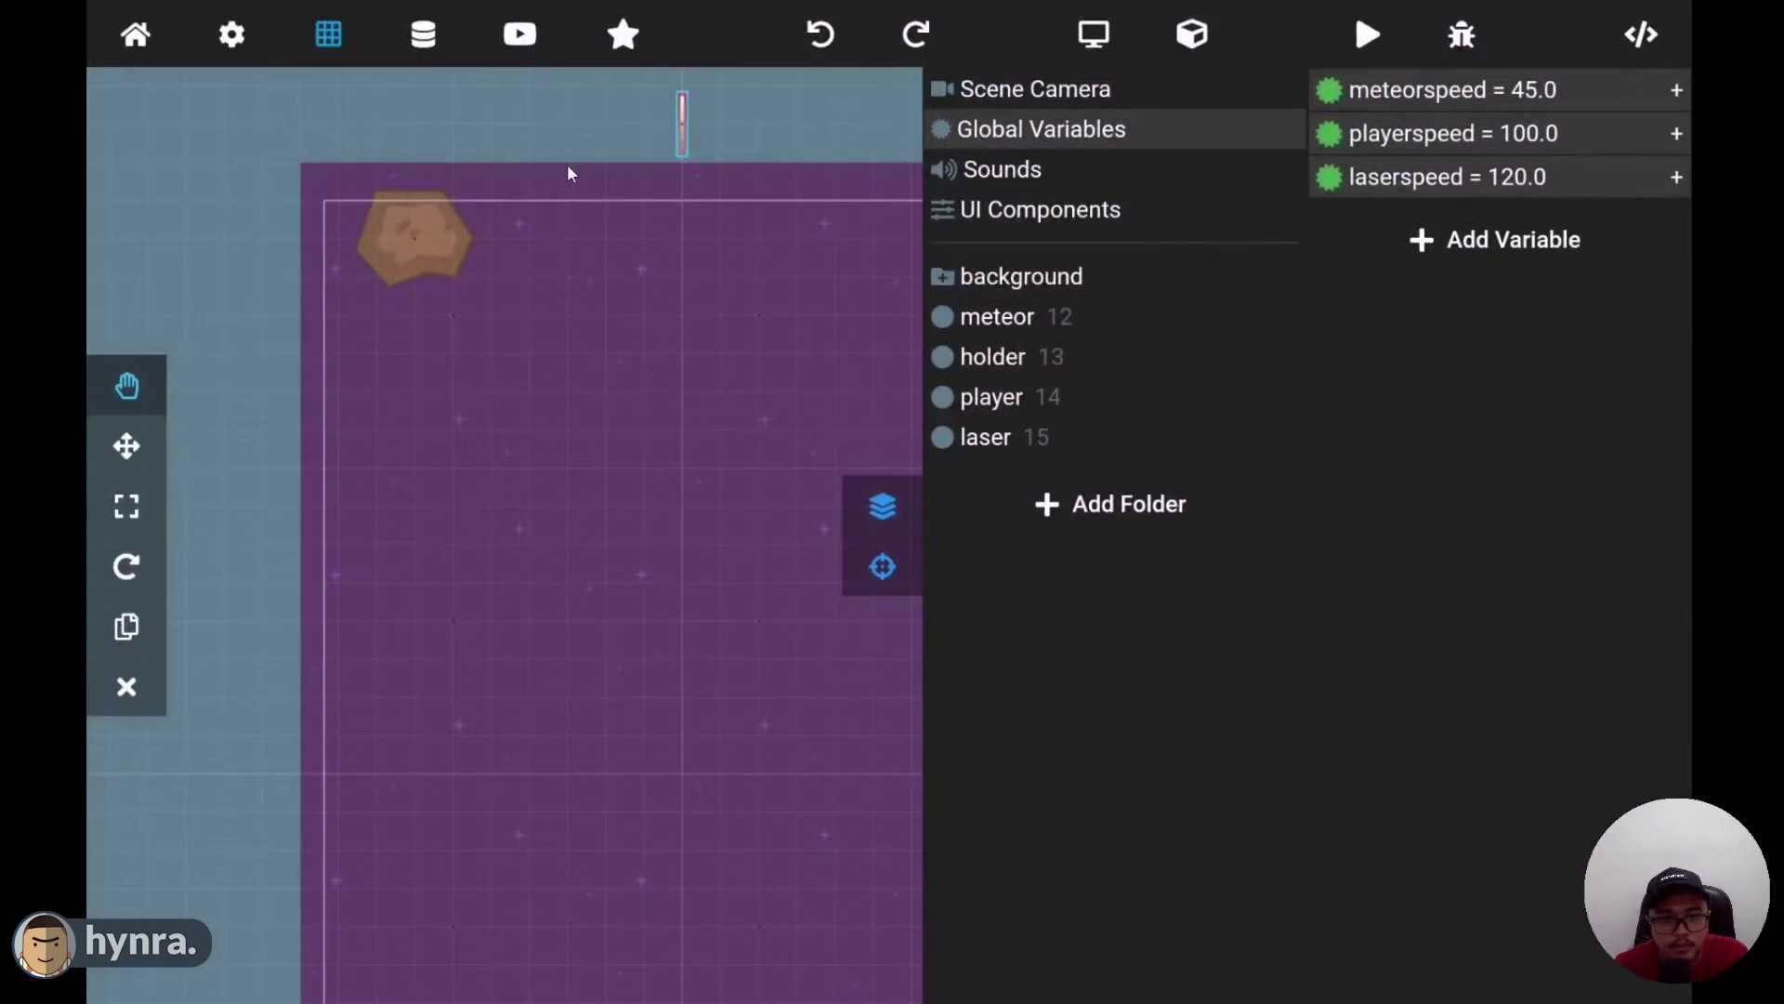
- Try to add a Timer delayed node to the meteor's script below its Destroy object node
click(418, 237)
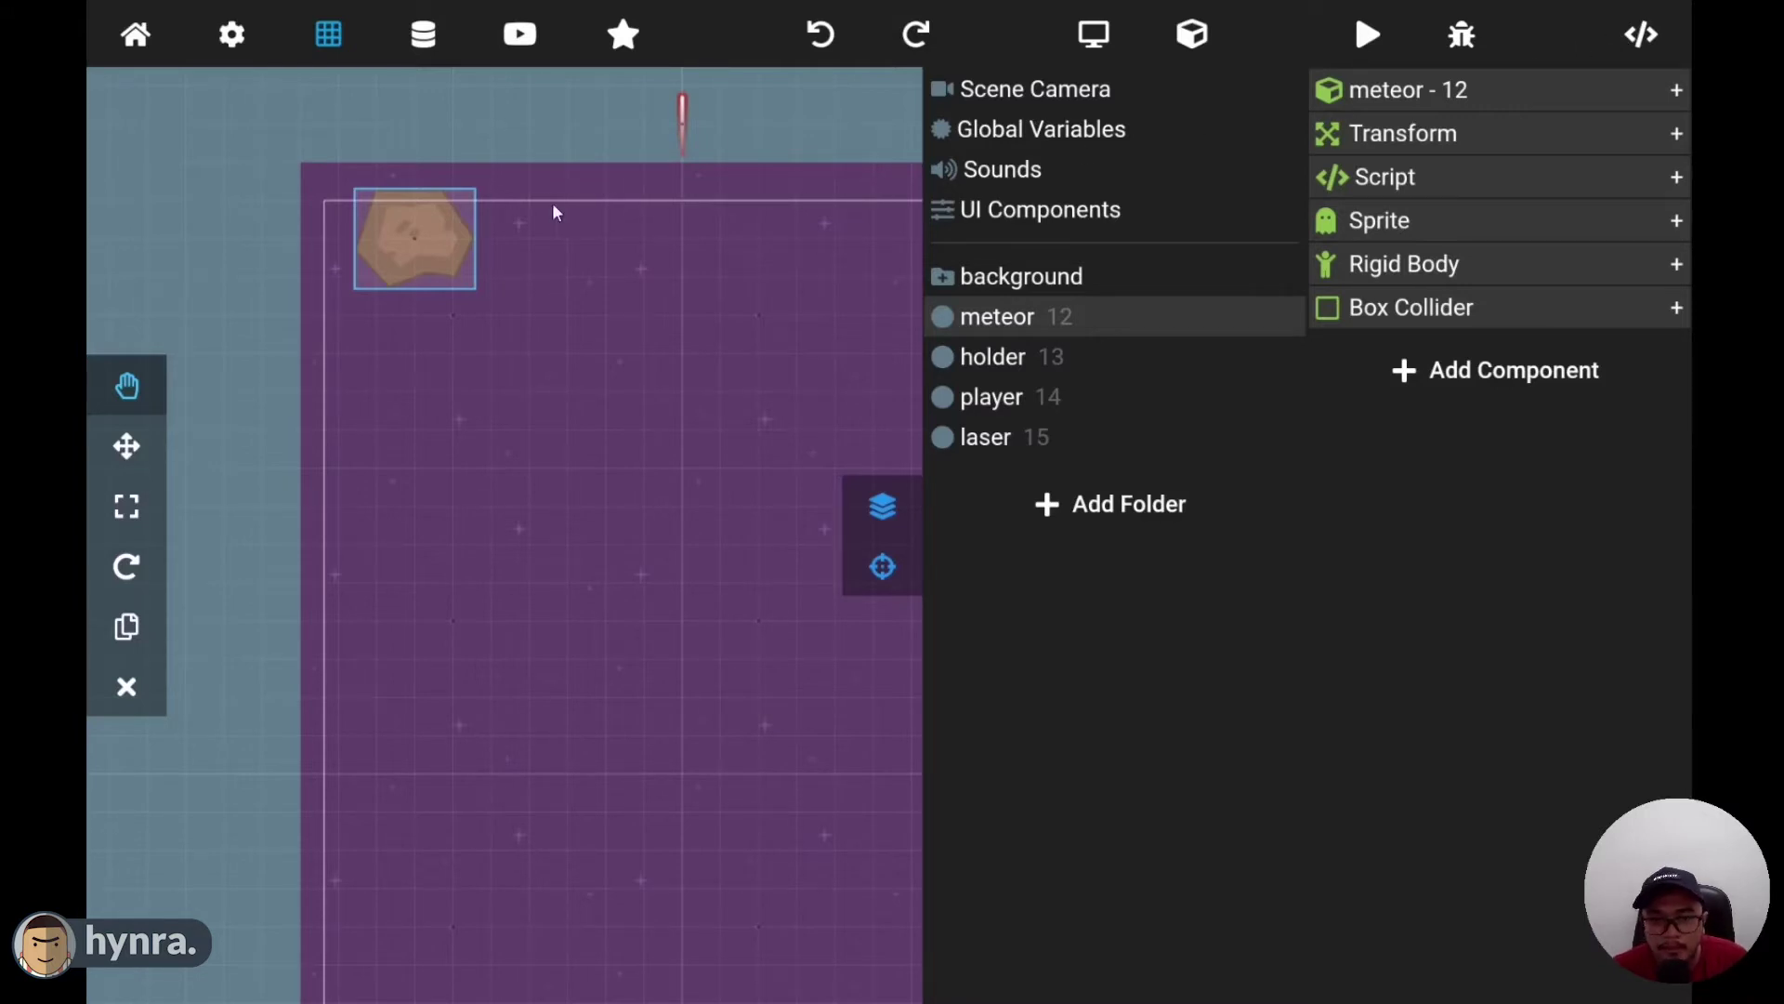
click(1642, 37)
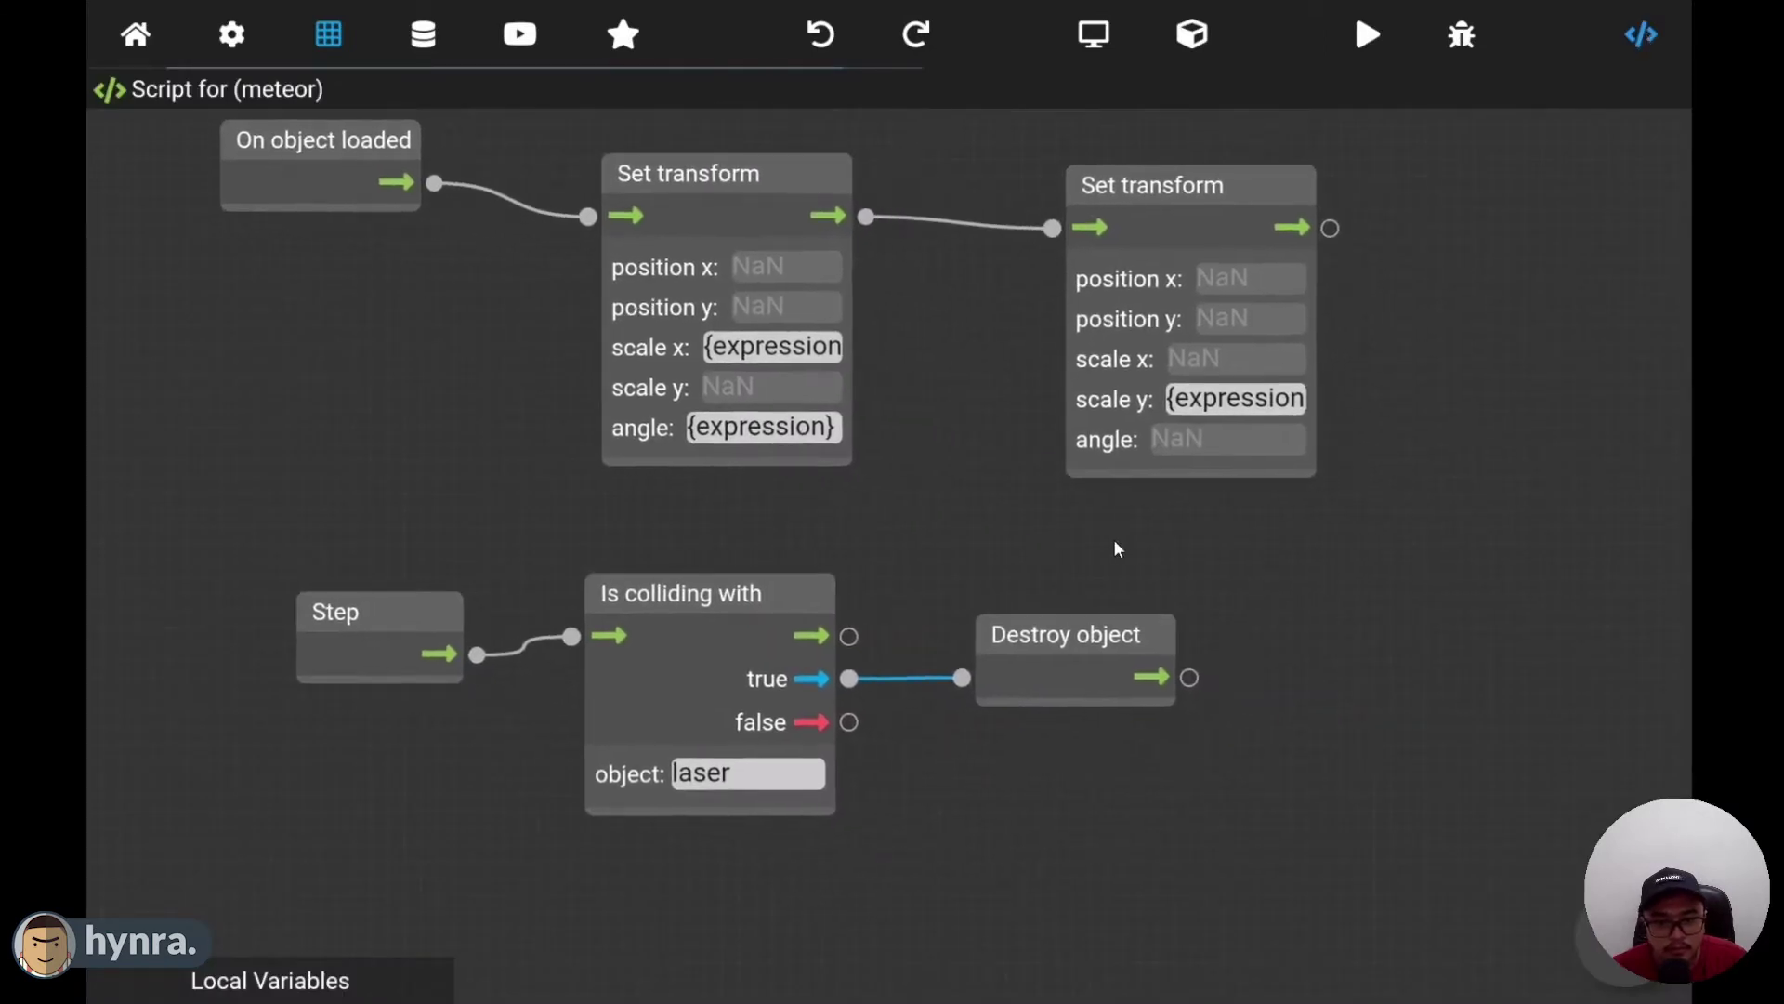
drag(1183, 813, 1455, 840)
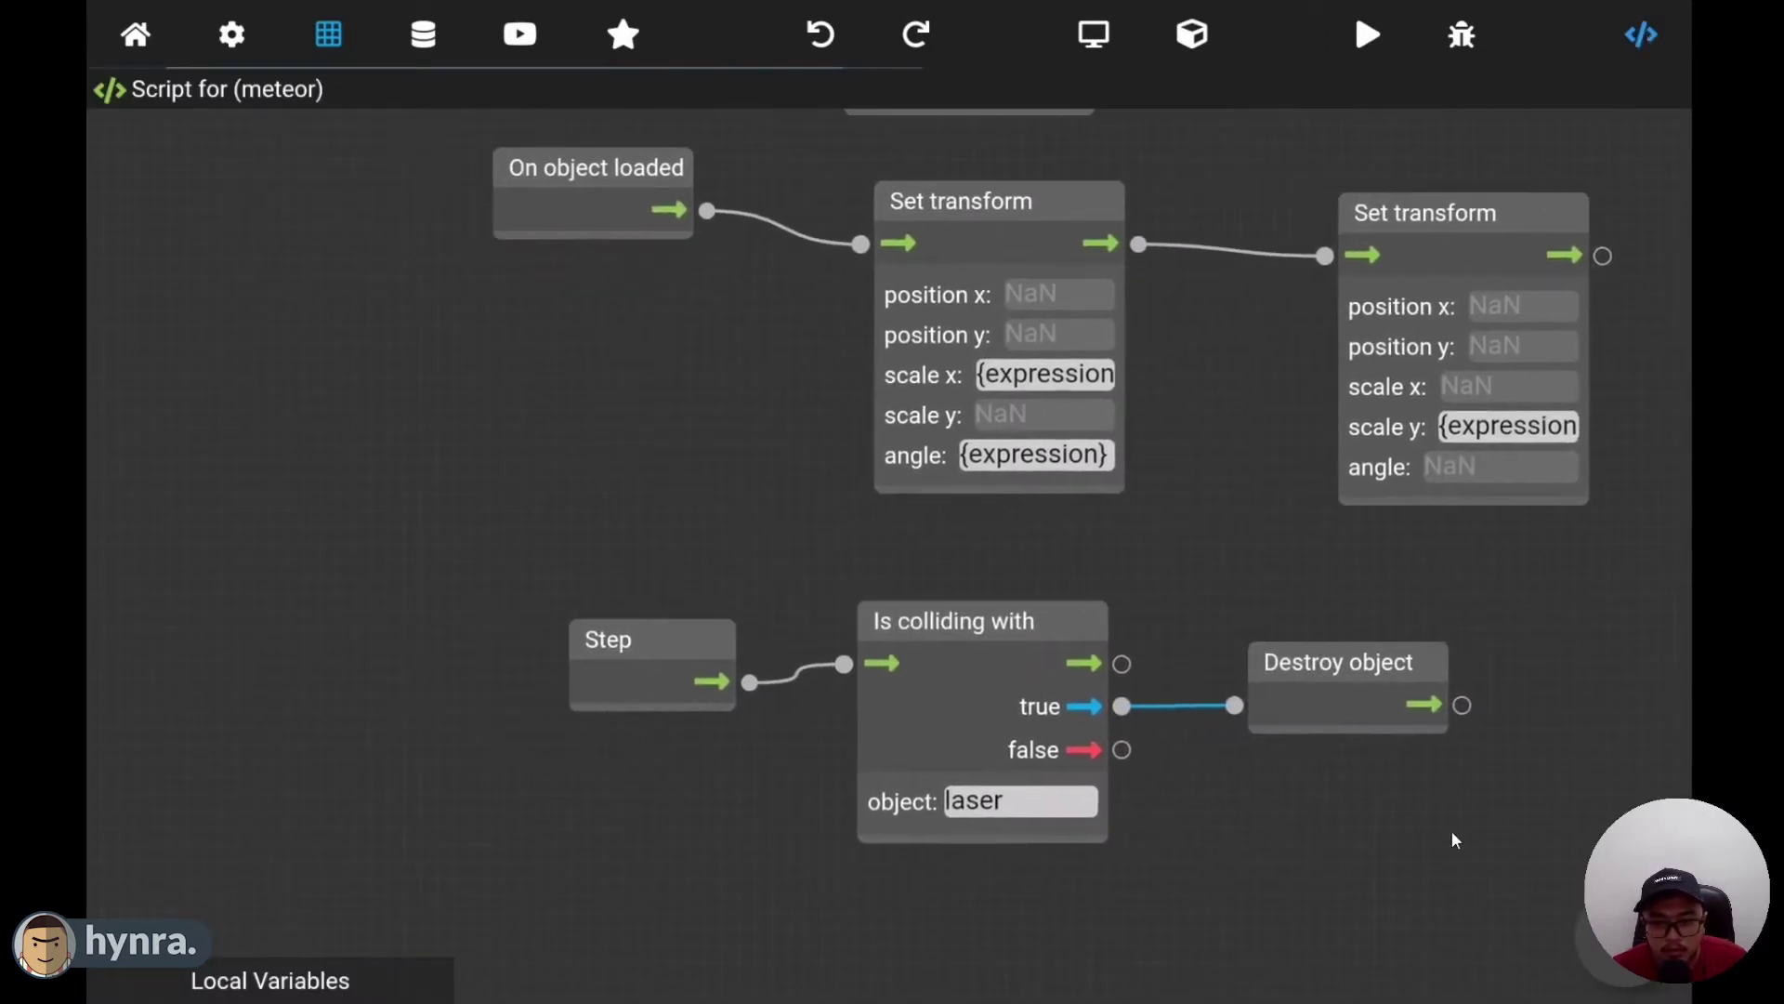
click(587, 853)
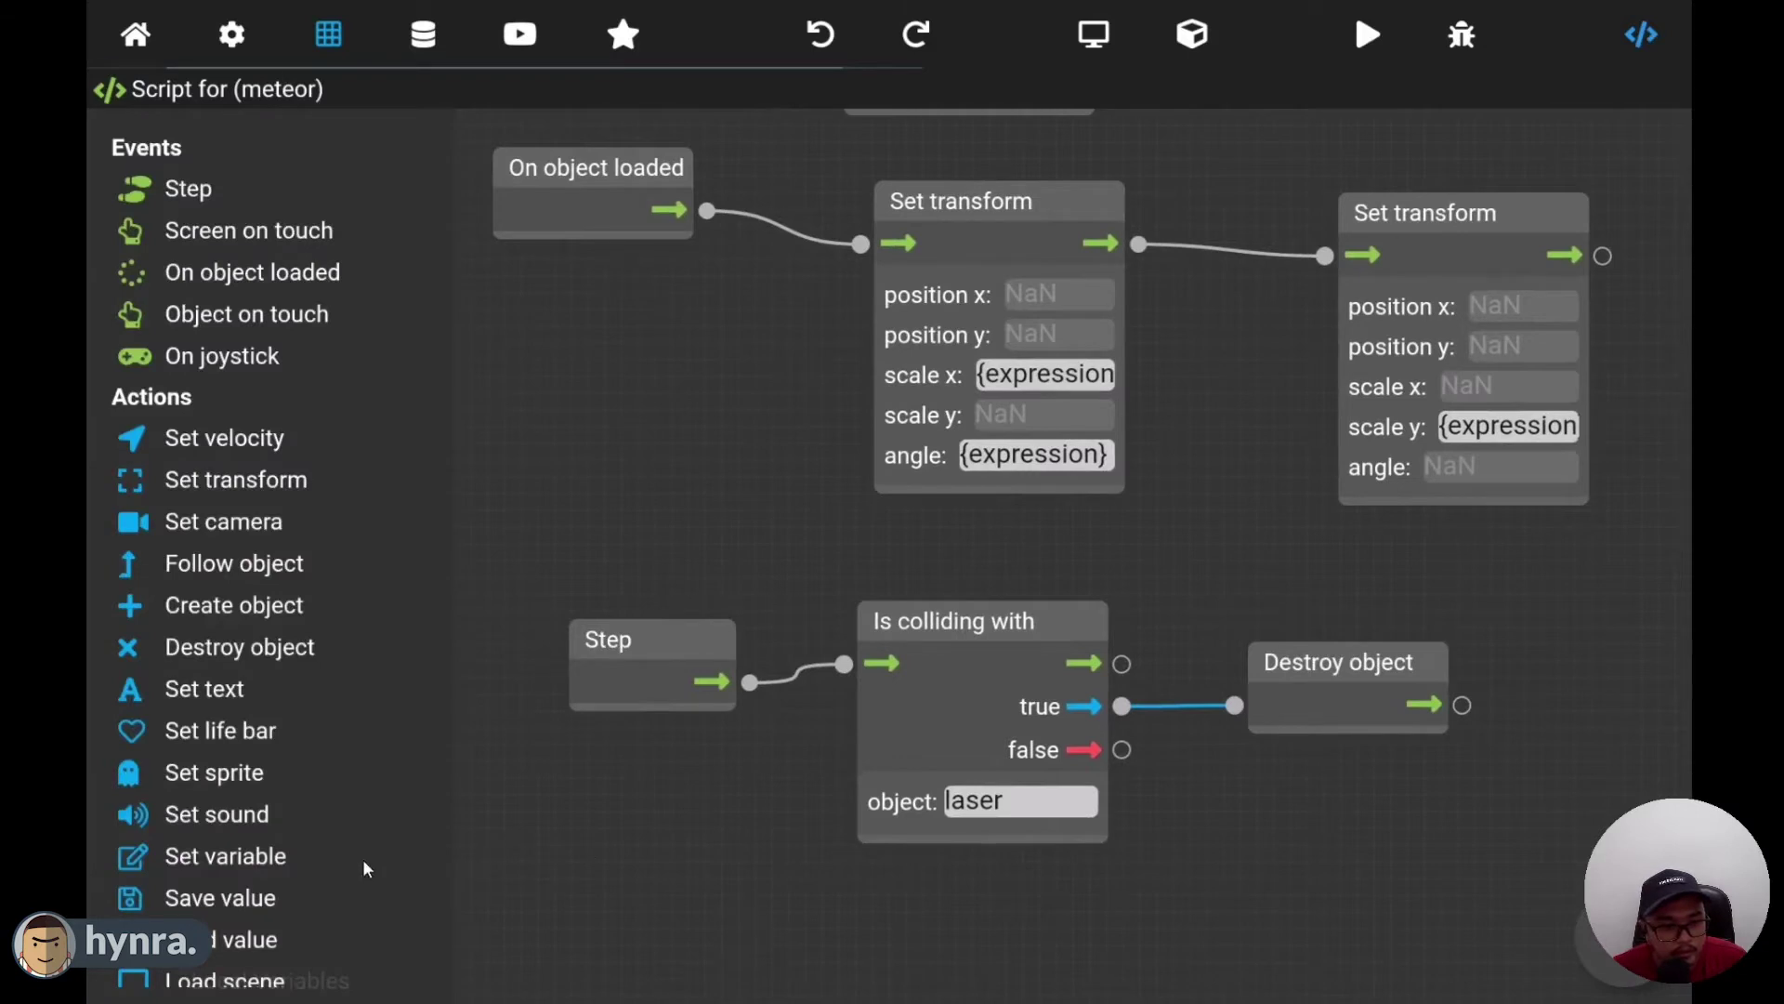
scroll(366, 868, down, 5)
click(290, 921)
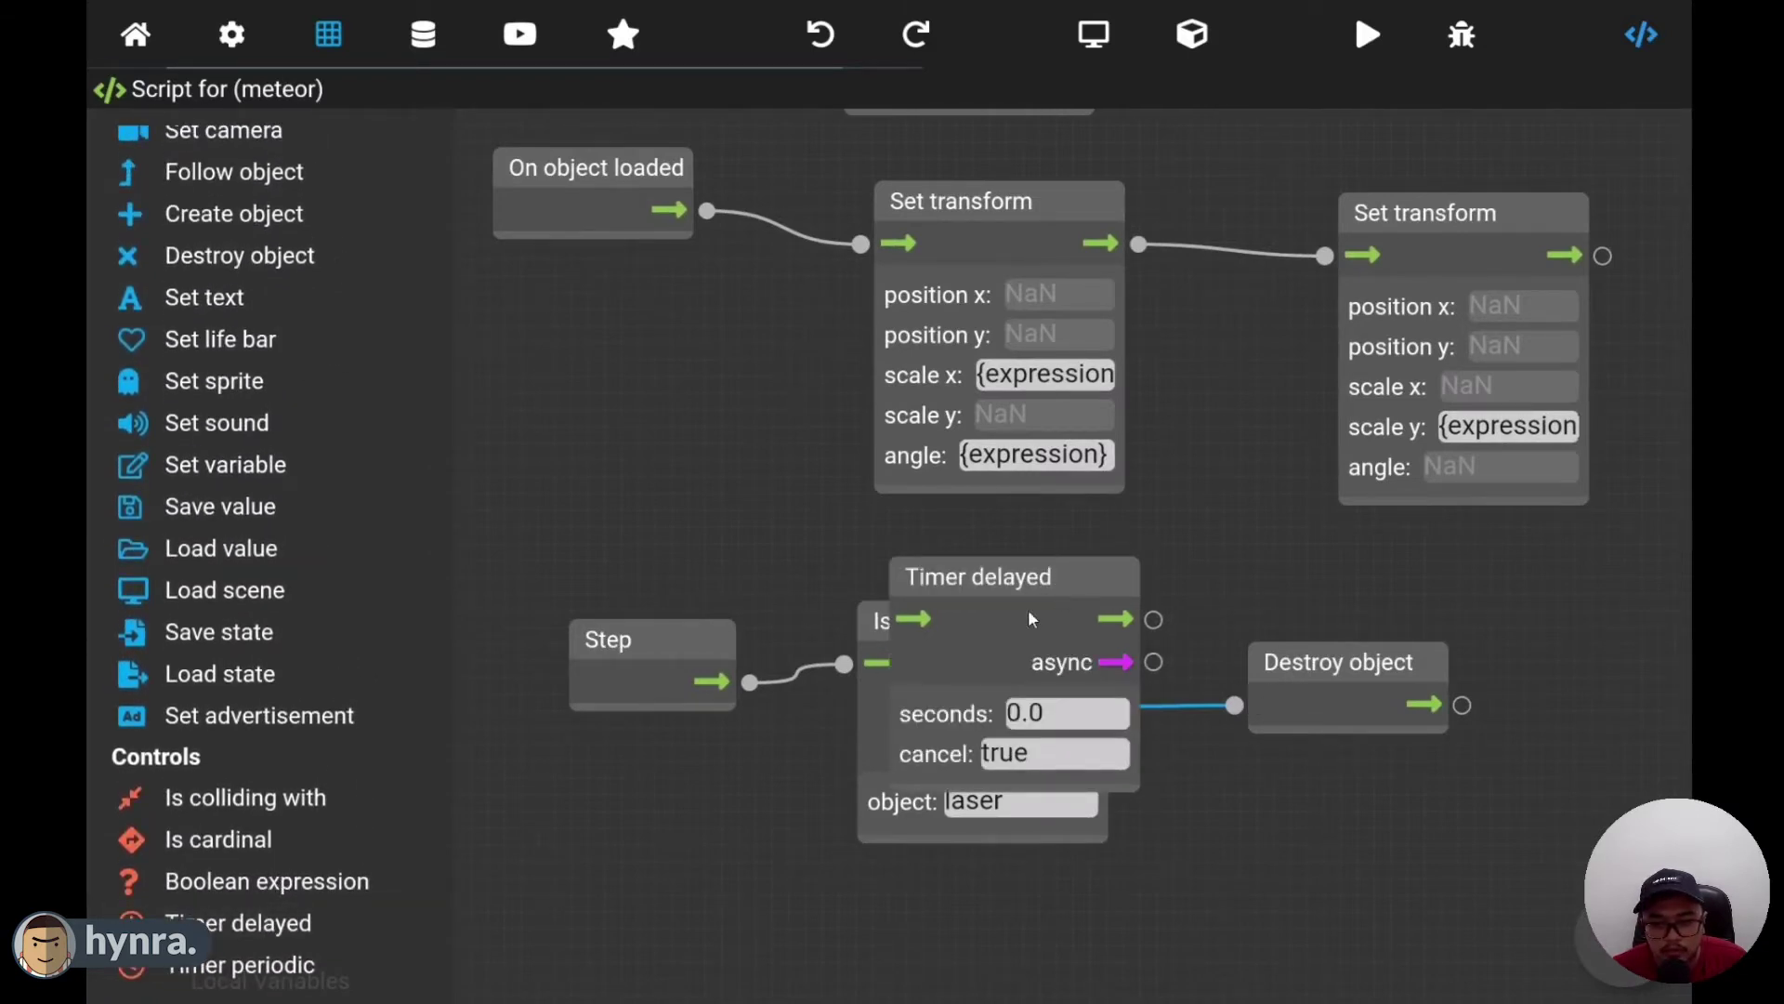
drag(958, 582, 1270, 834)
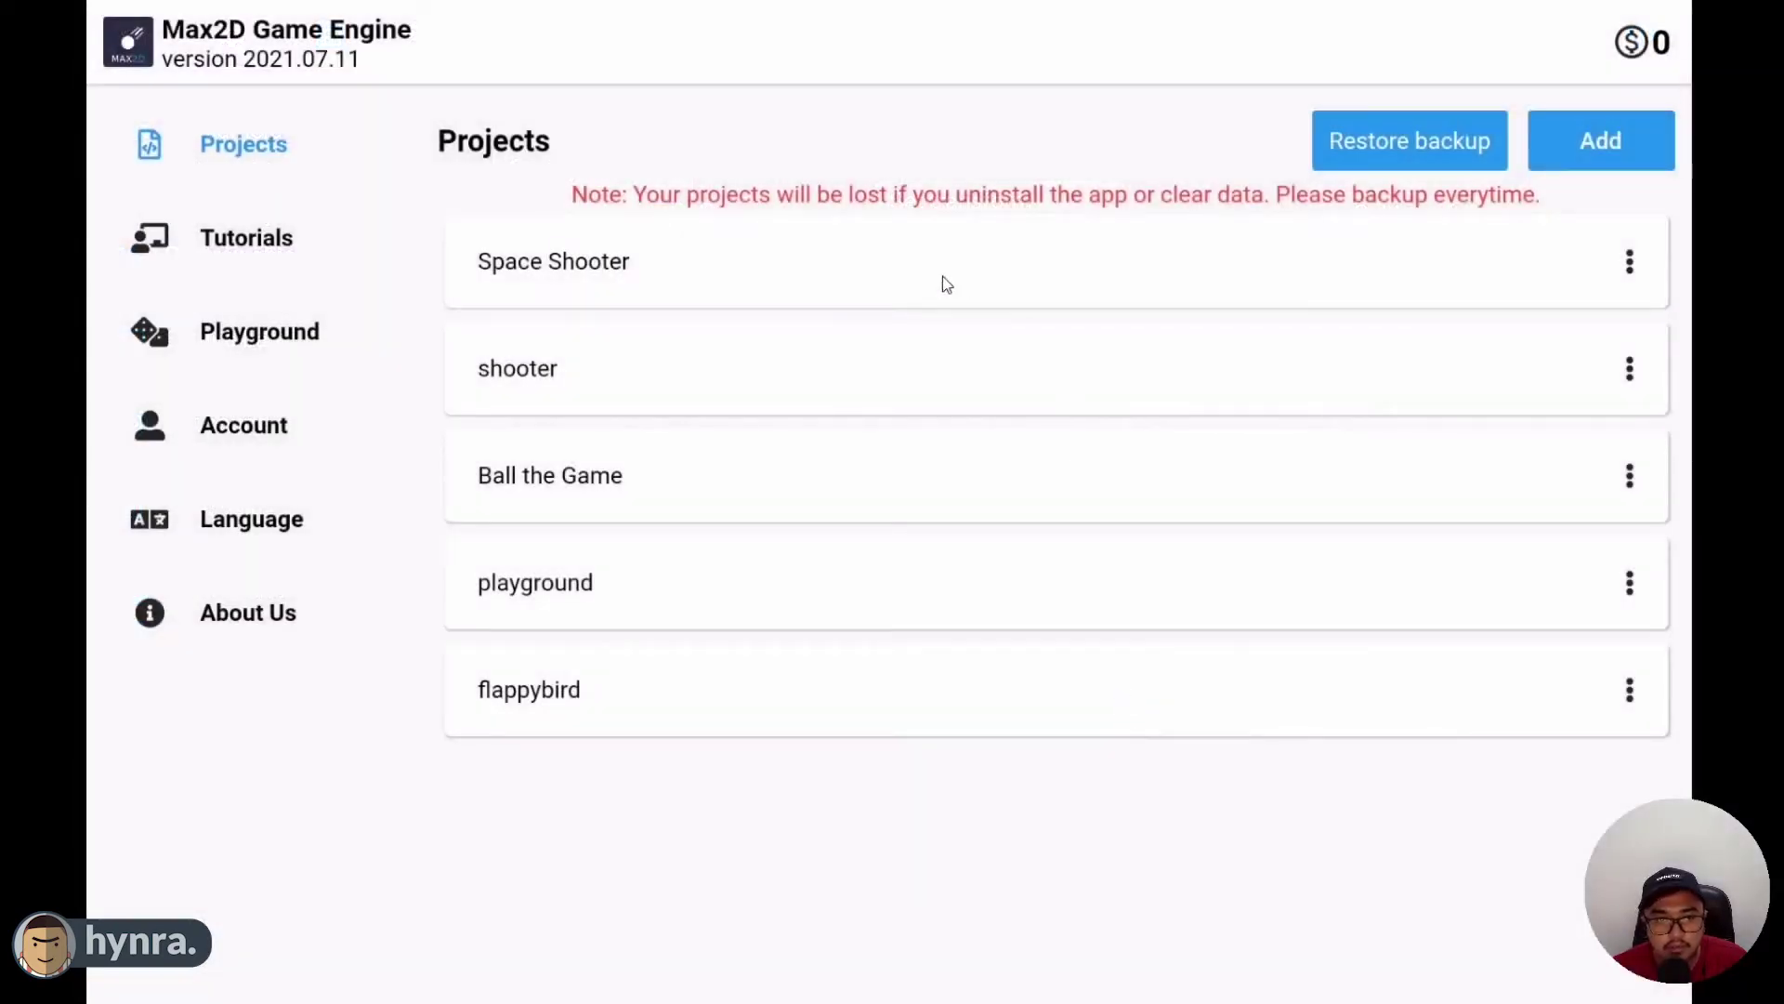
- Reopen the Space Shooter project and open the laser object's script at its meteor collision nodes
click(942, 276)
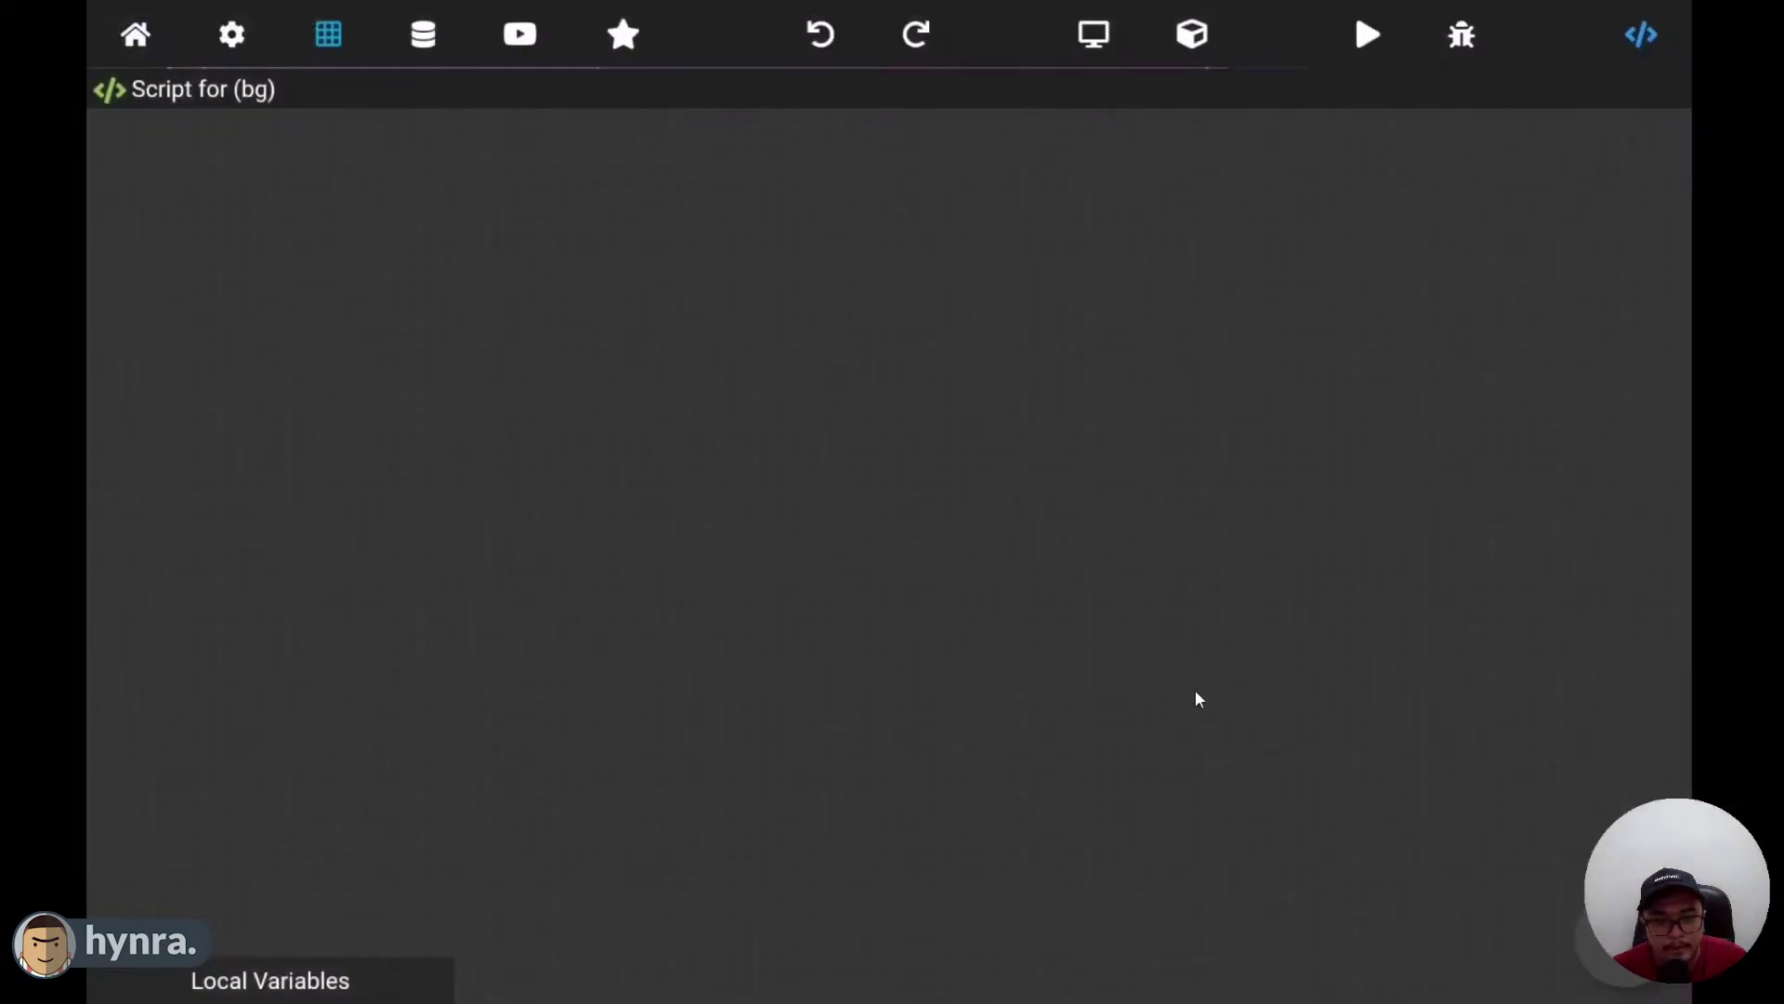
click(1639, 54)
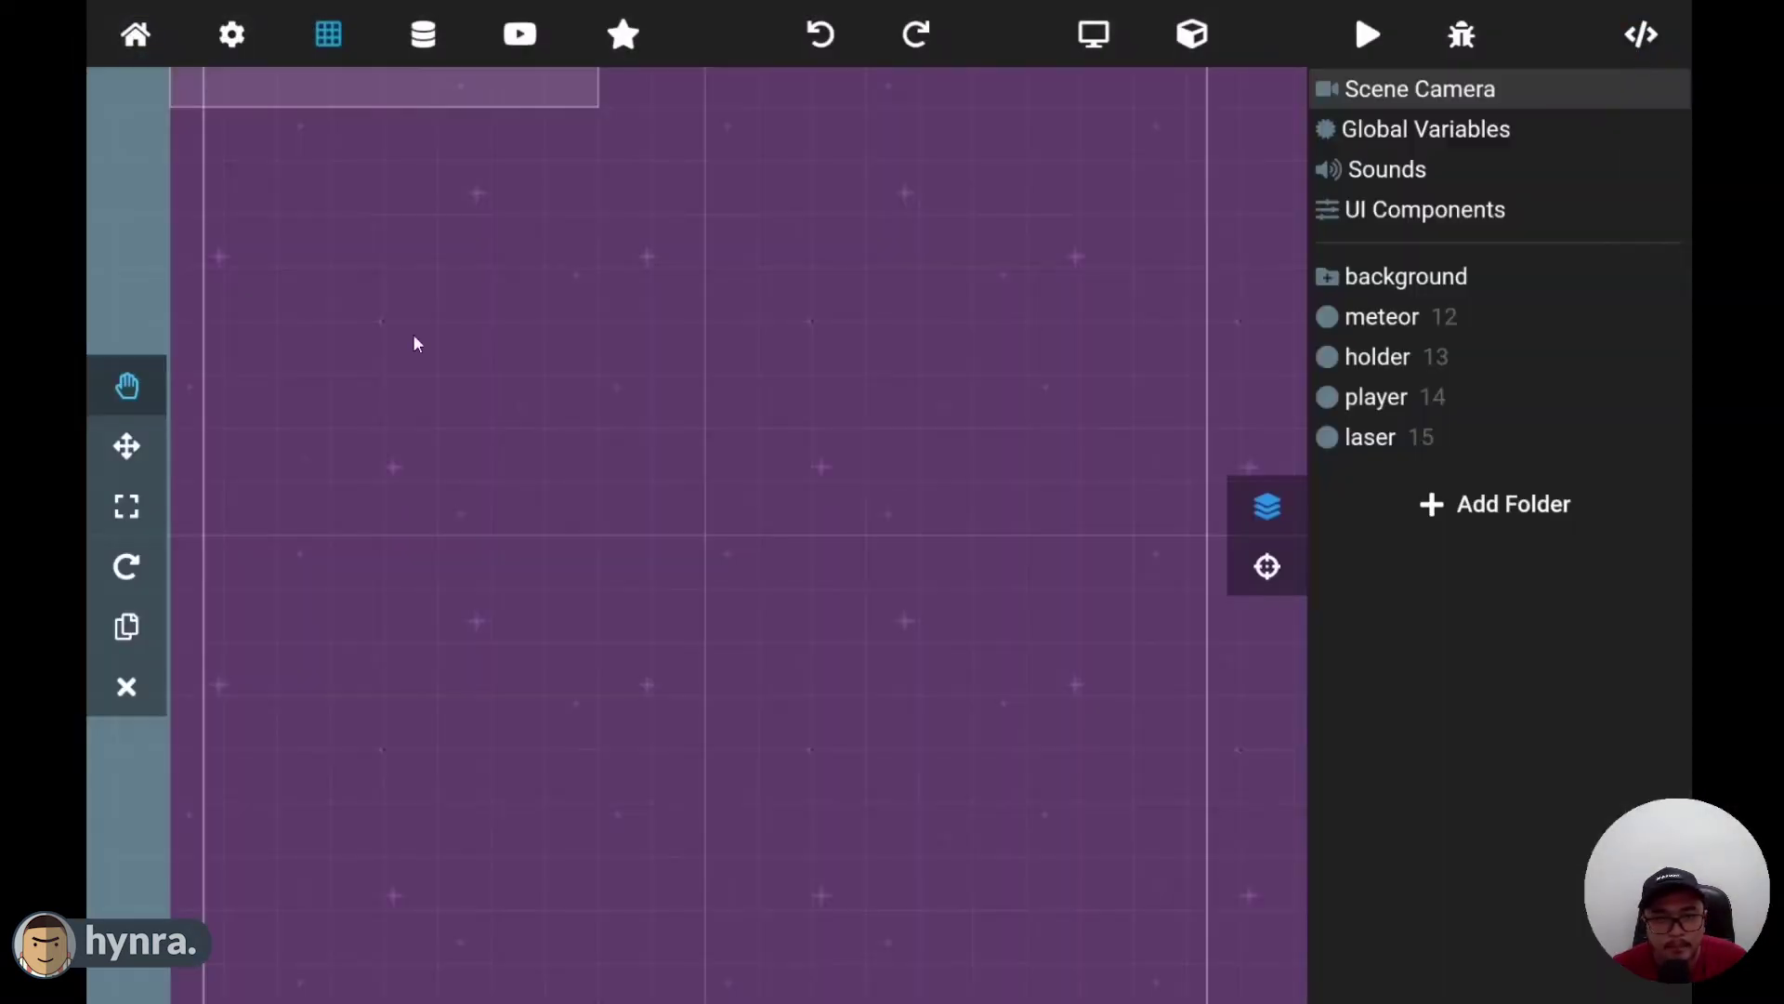
drag(526, 328, 571, 751)
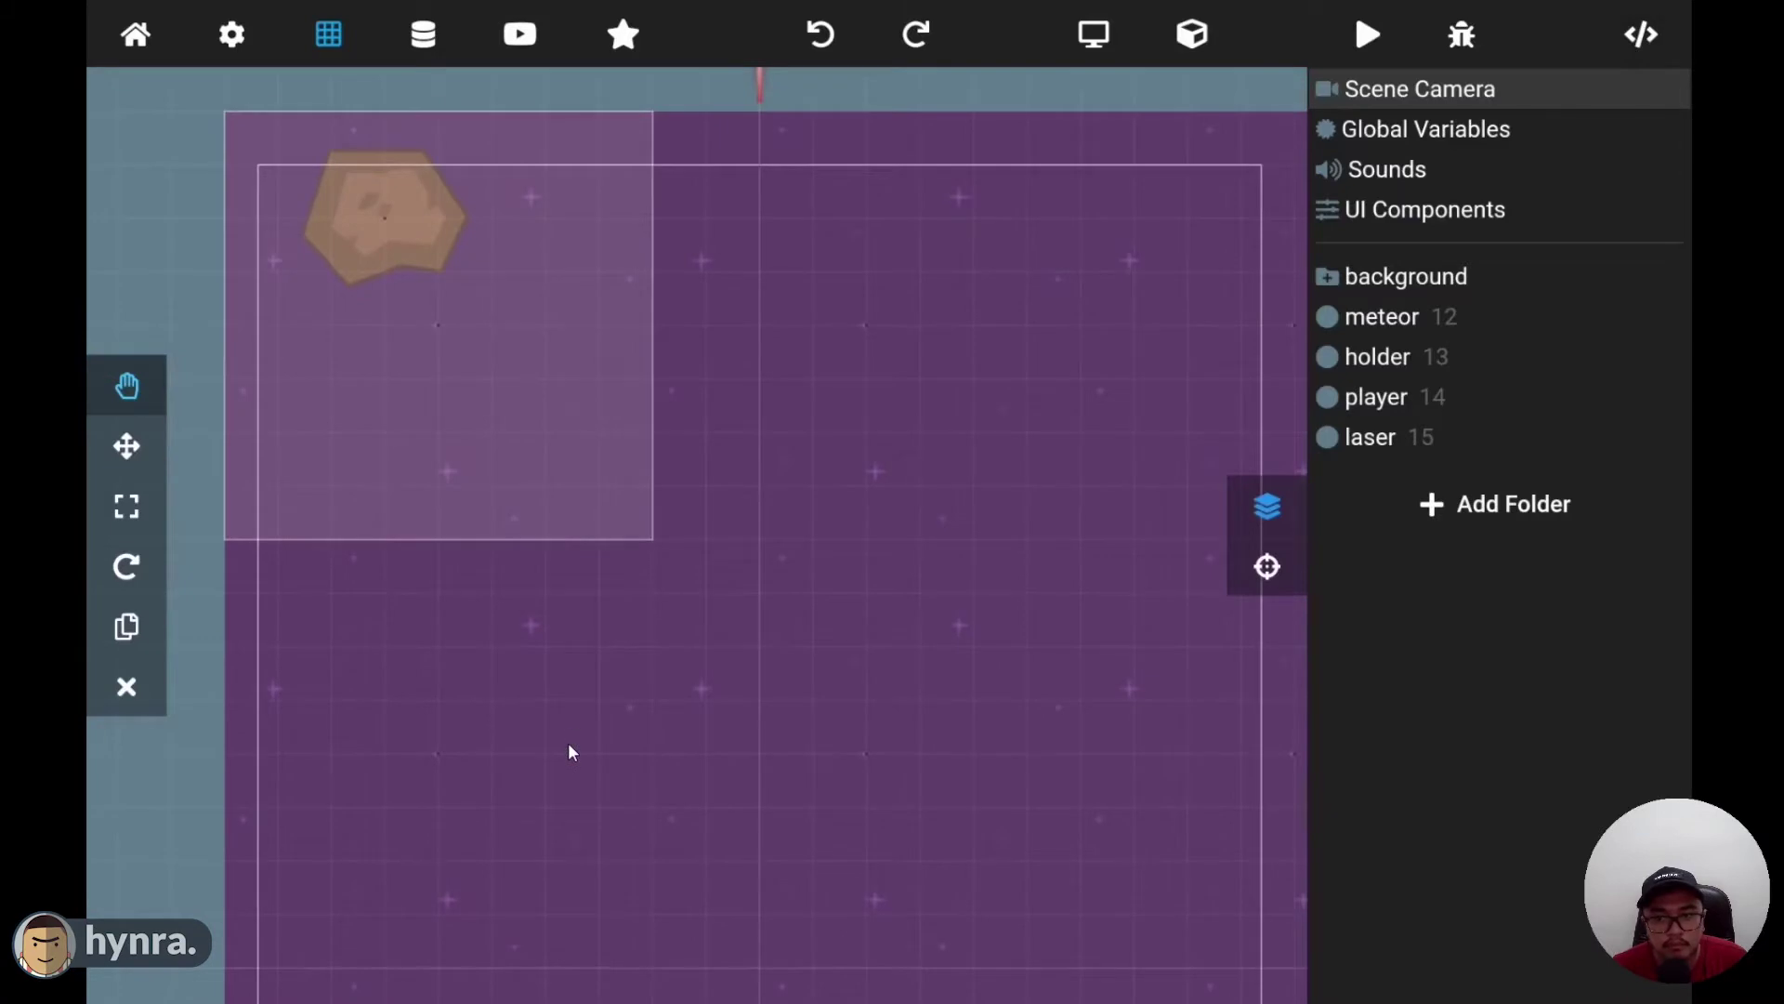
drag(896, 209, 857, 449)
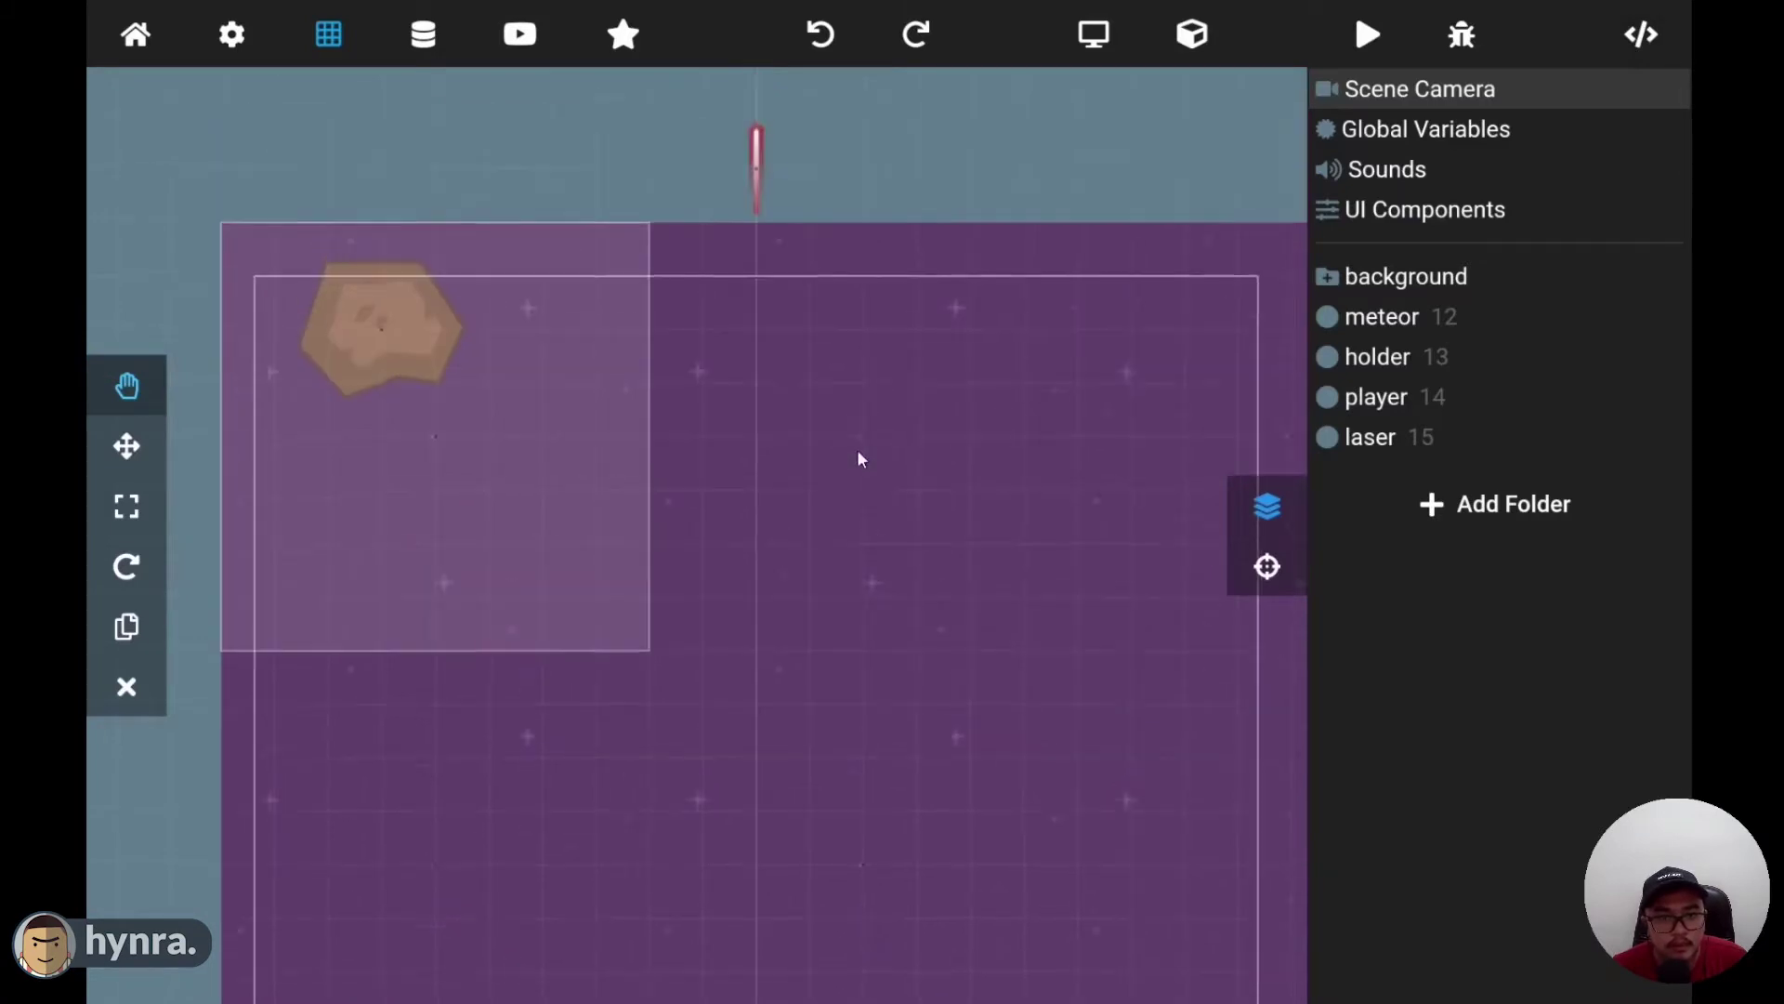
click(755, 248)
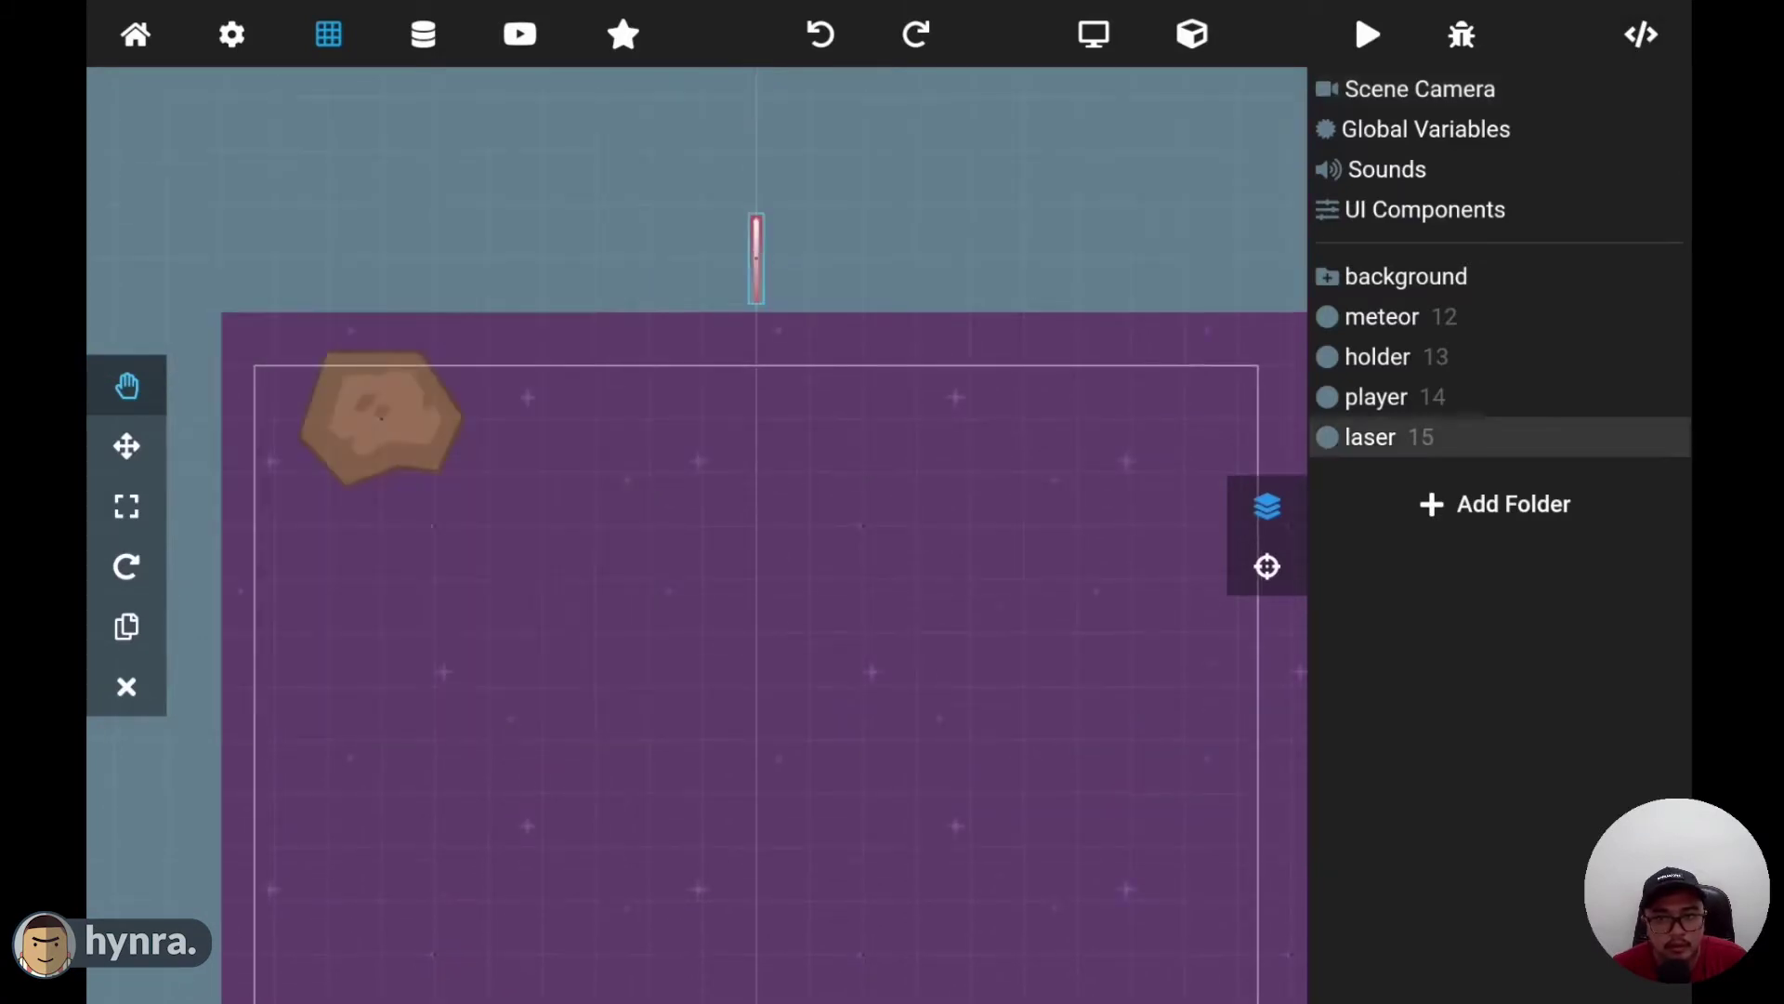
click(1641, 51)
drag(1335, 564, 1186, 389)
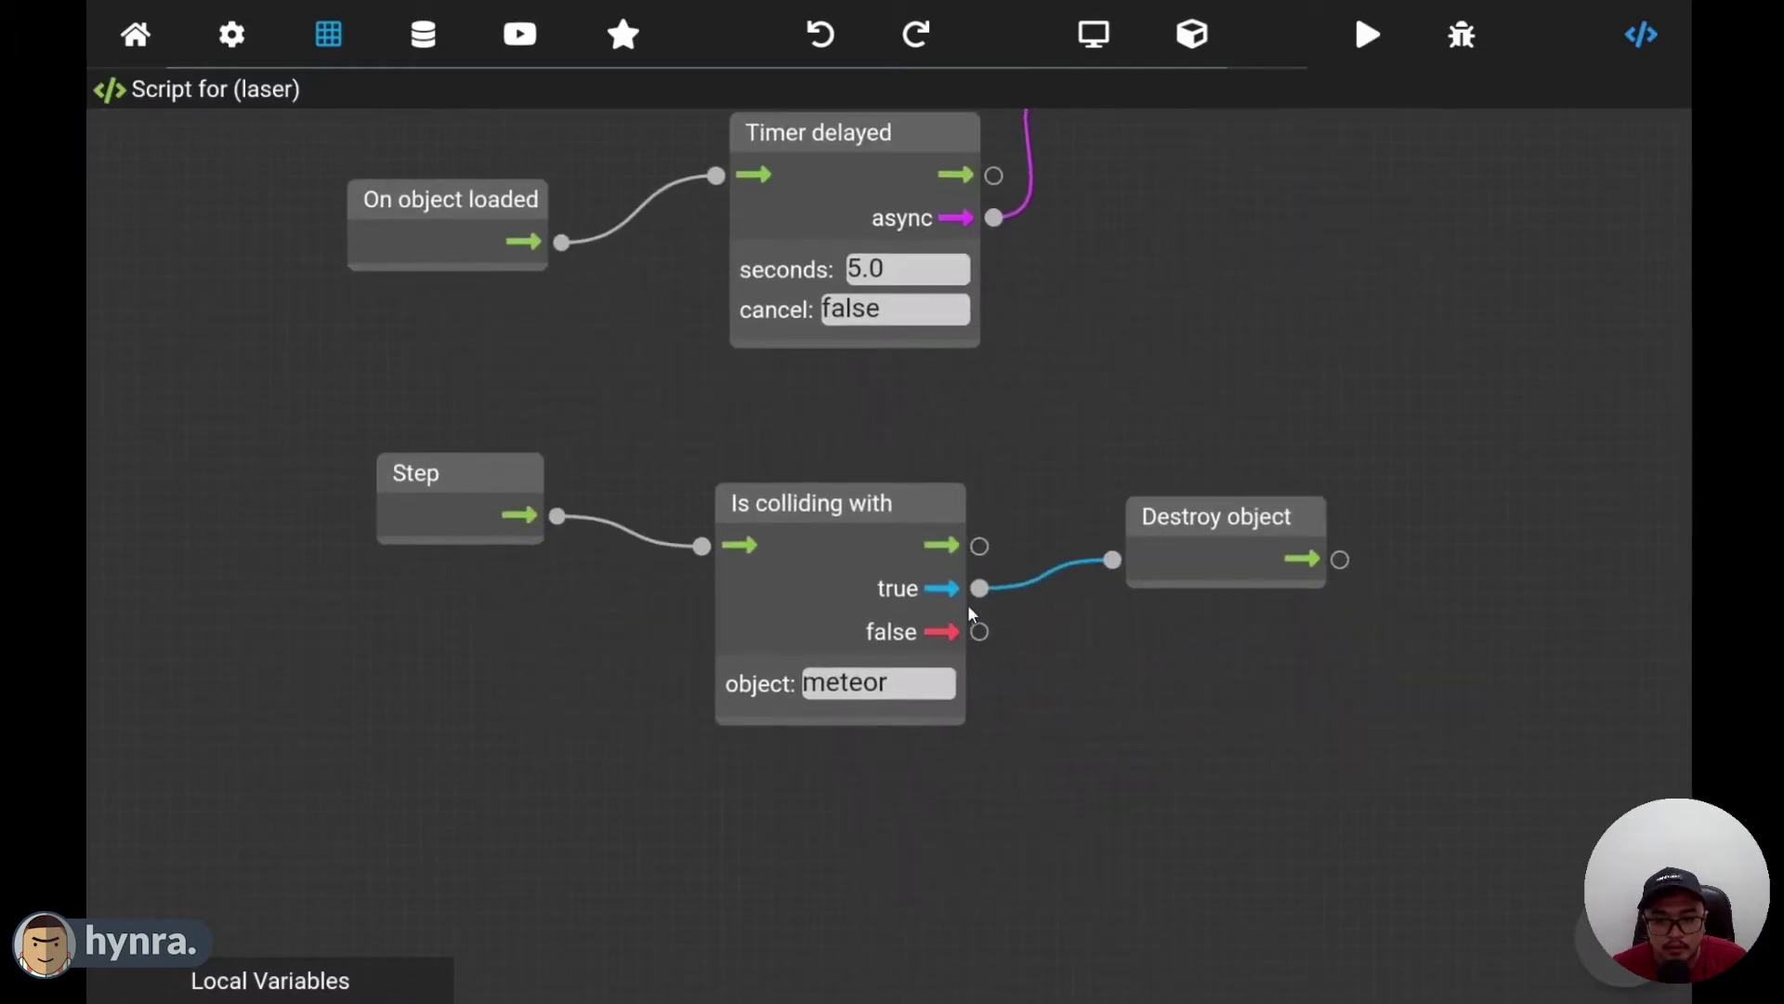
- Detach Destroy object from the laser's meteor collision check and connect its true output to a new Timer delayed node
click(981, 589)
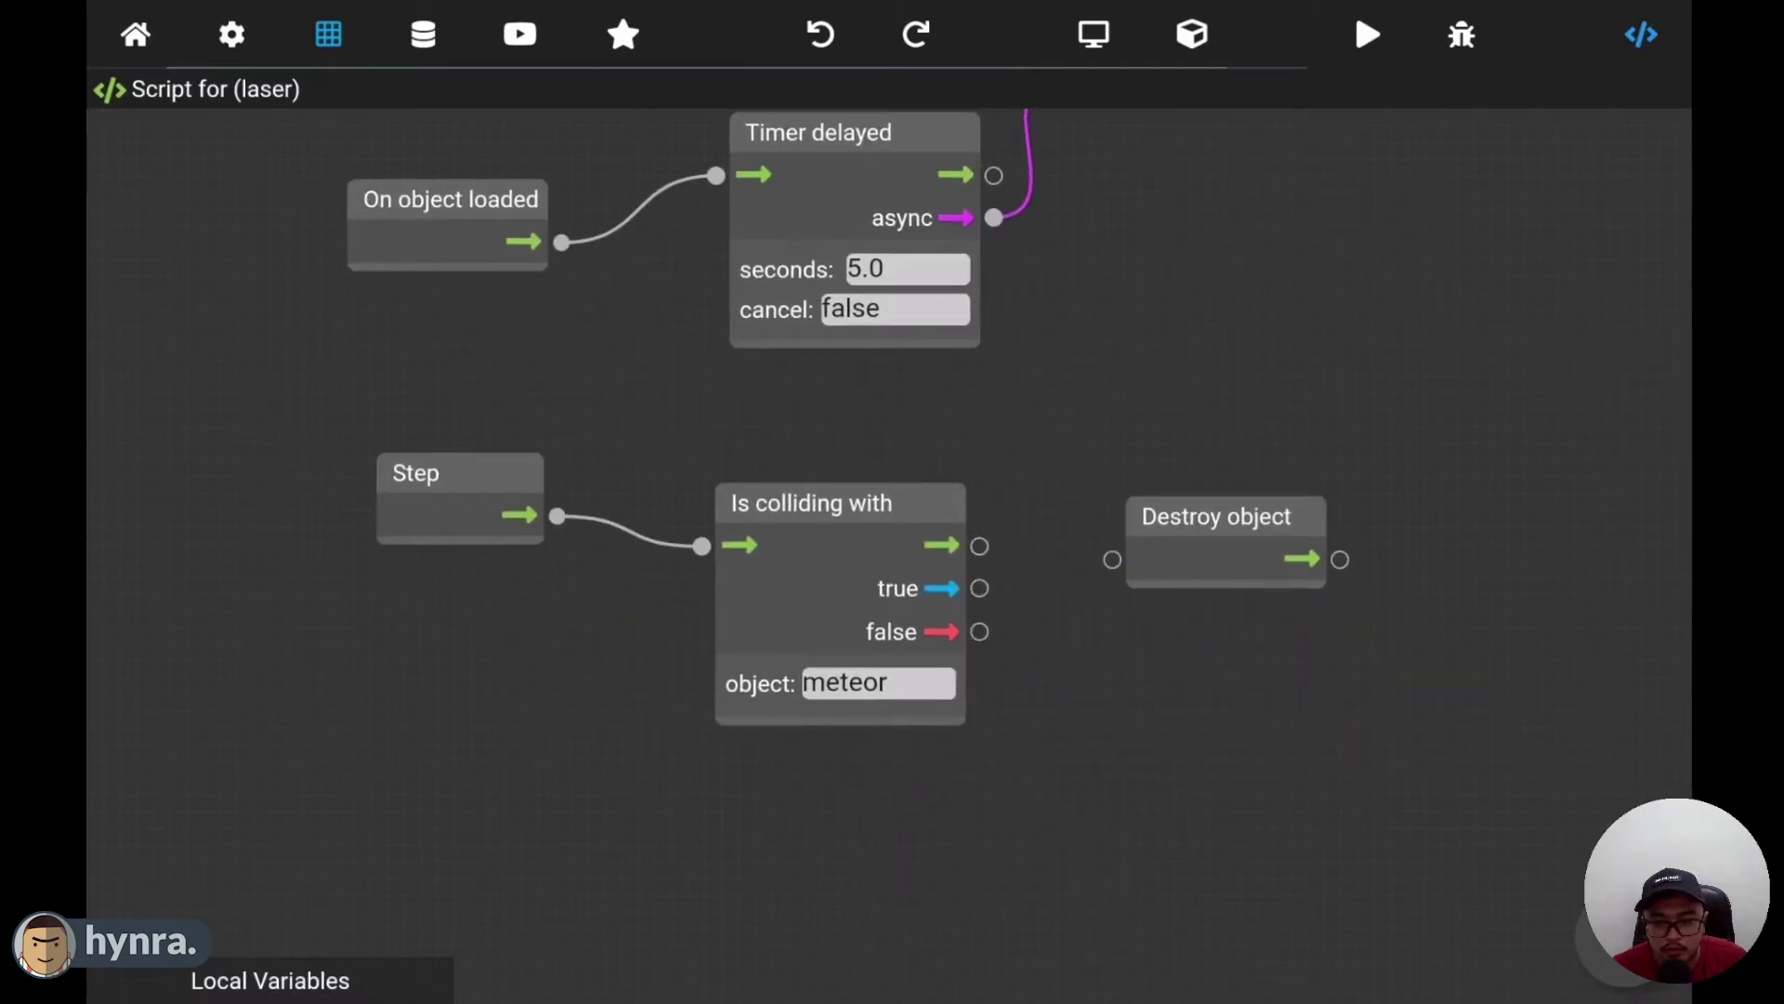
click(1295, 896)
scroll(204, 915, down, 4)
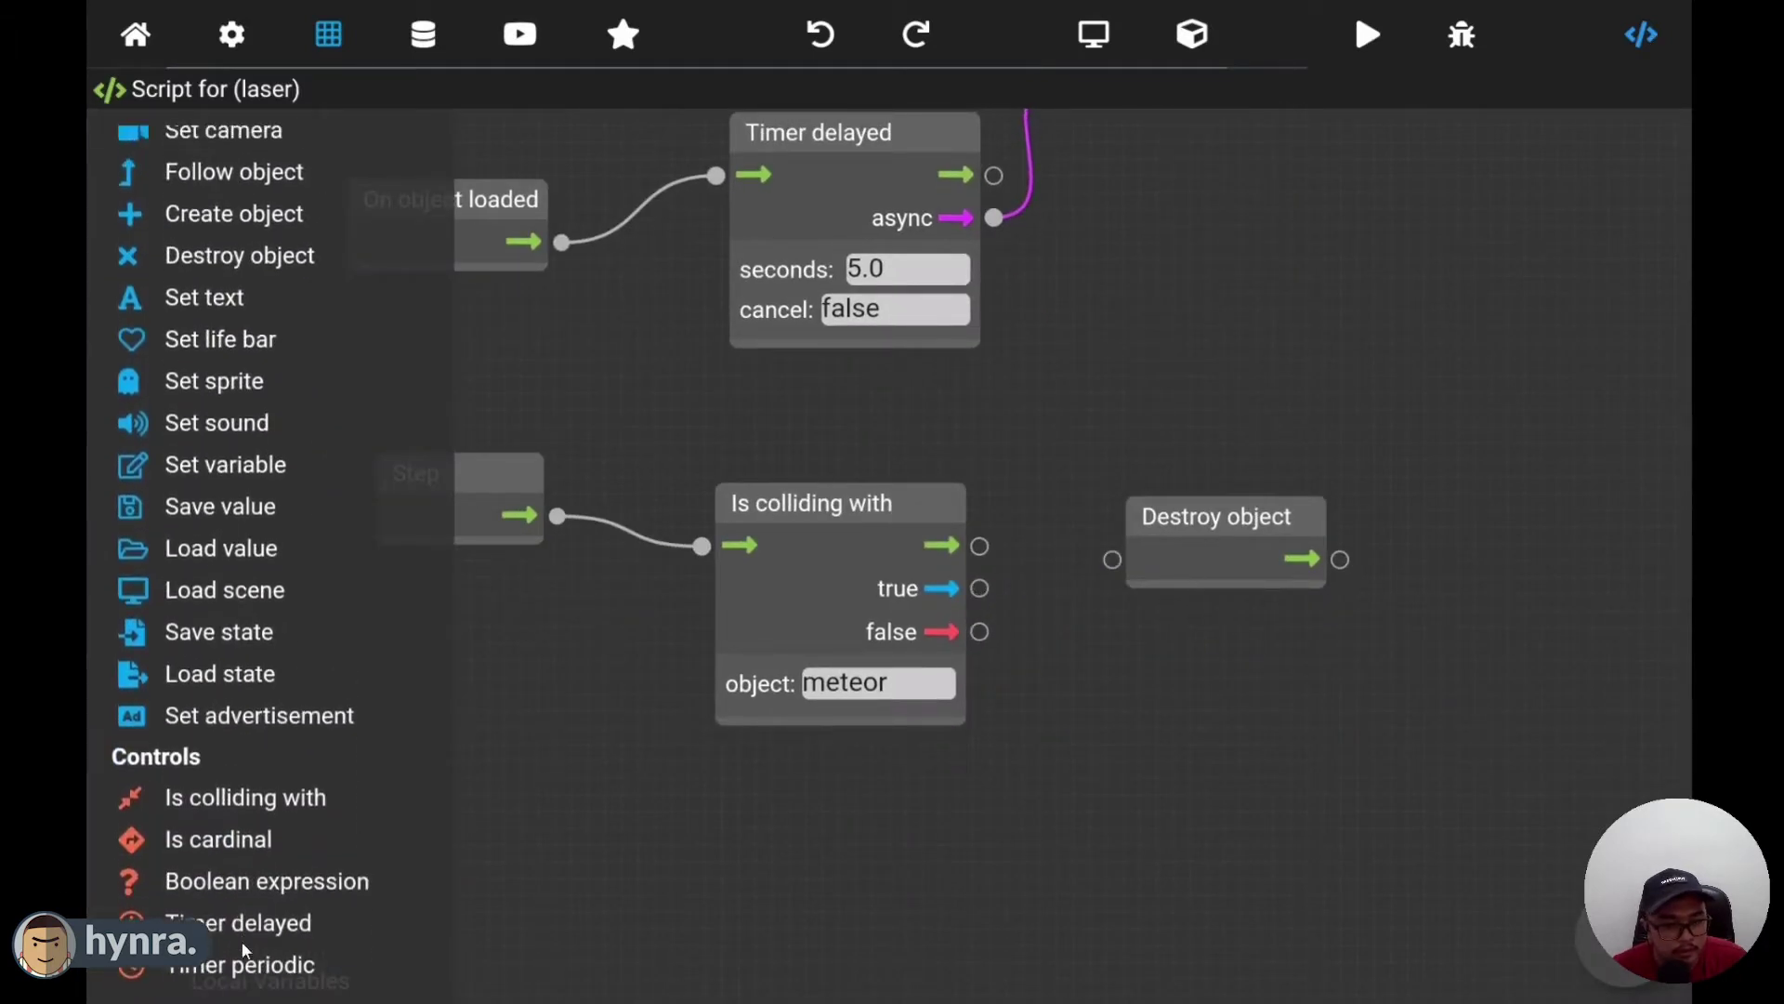
click(231, 942)
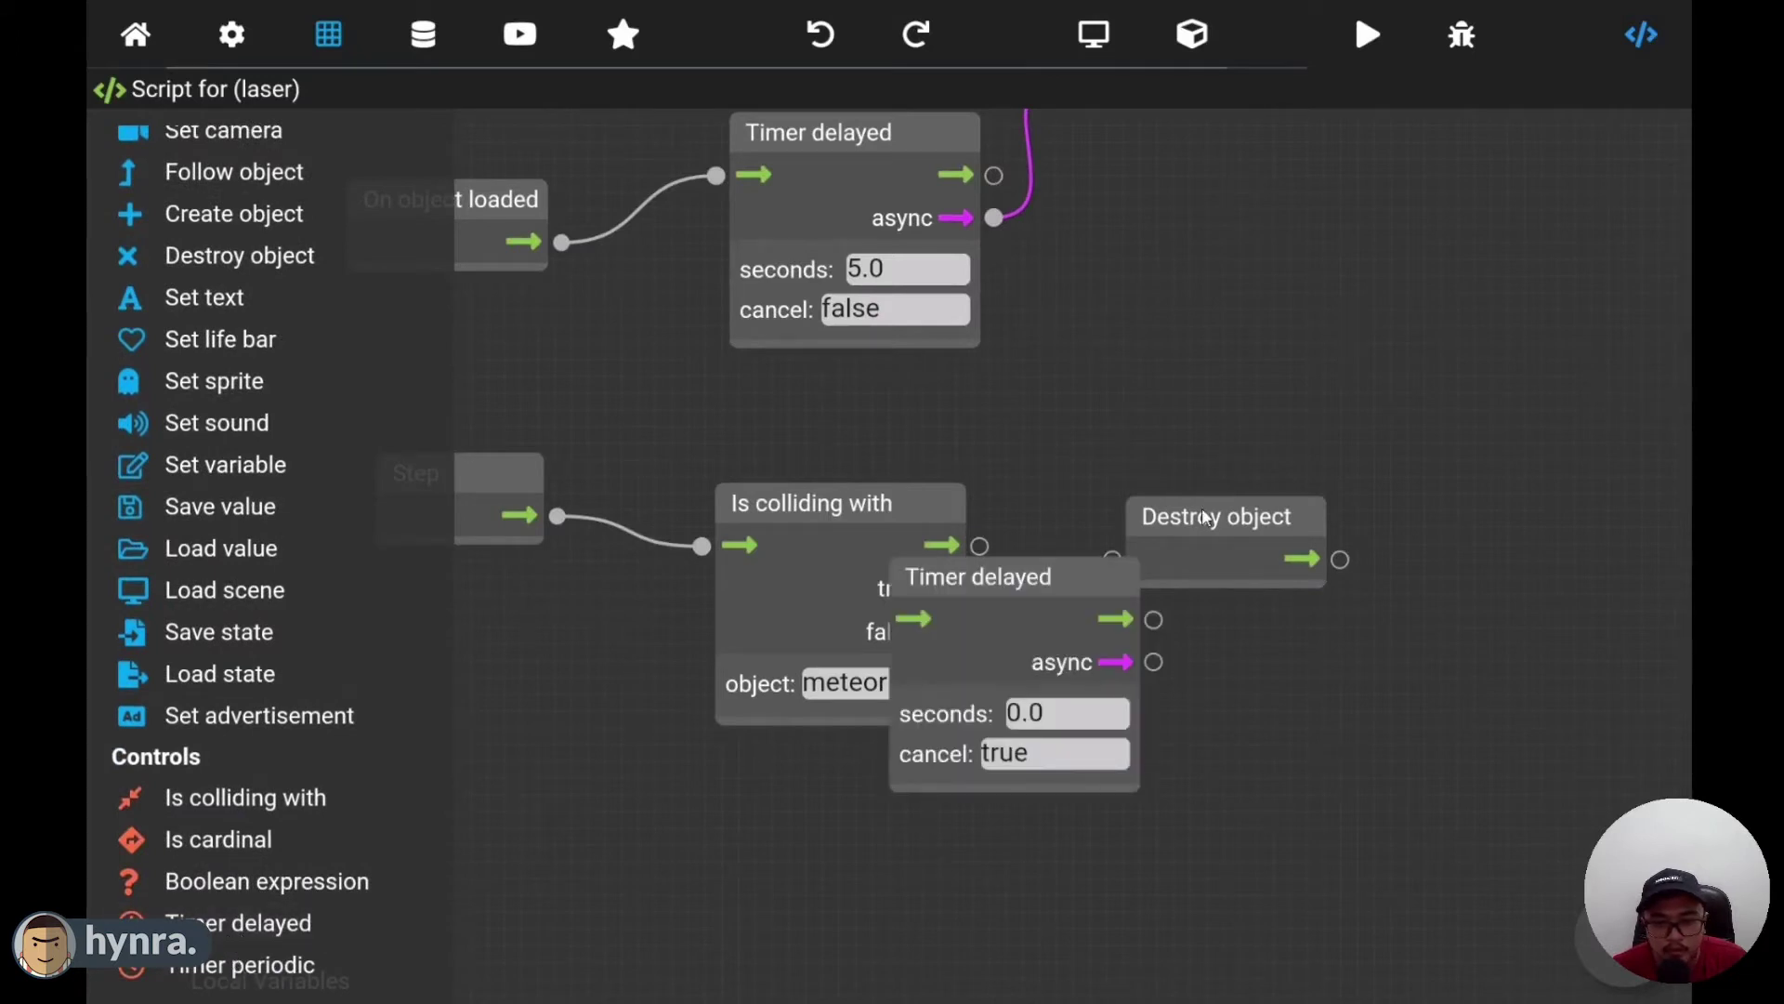
drag(1205, 518, 1464, 313)
drag(1067, 579, 1314, 526)
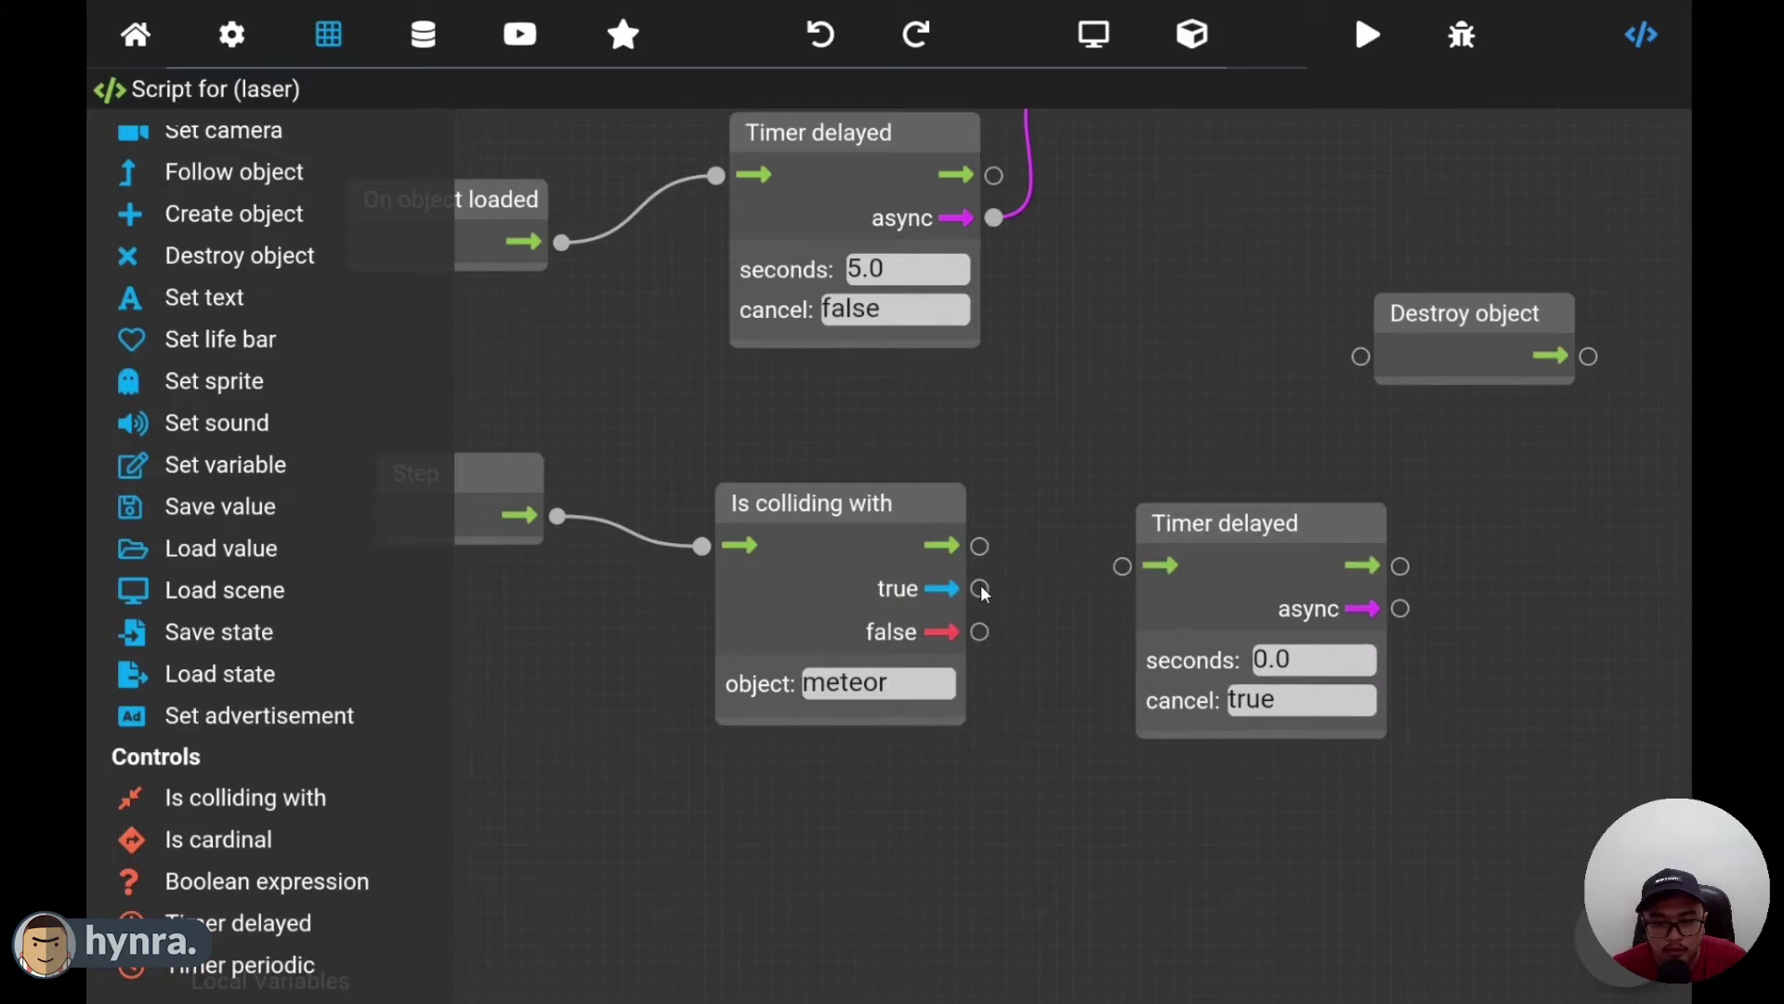
drag(1141, 581, 1137, 565)
- Set the laser's new collision timer to 0.5 seconds with cancel set to false
click(1298, 674)
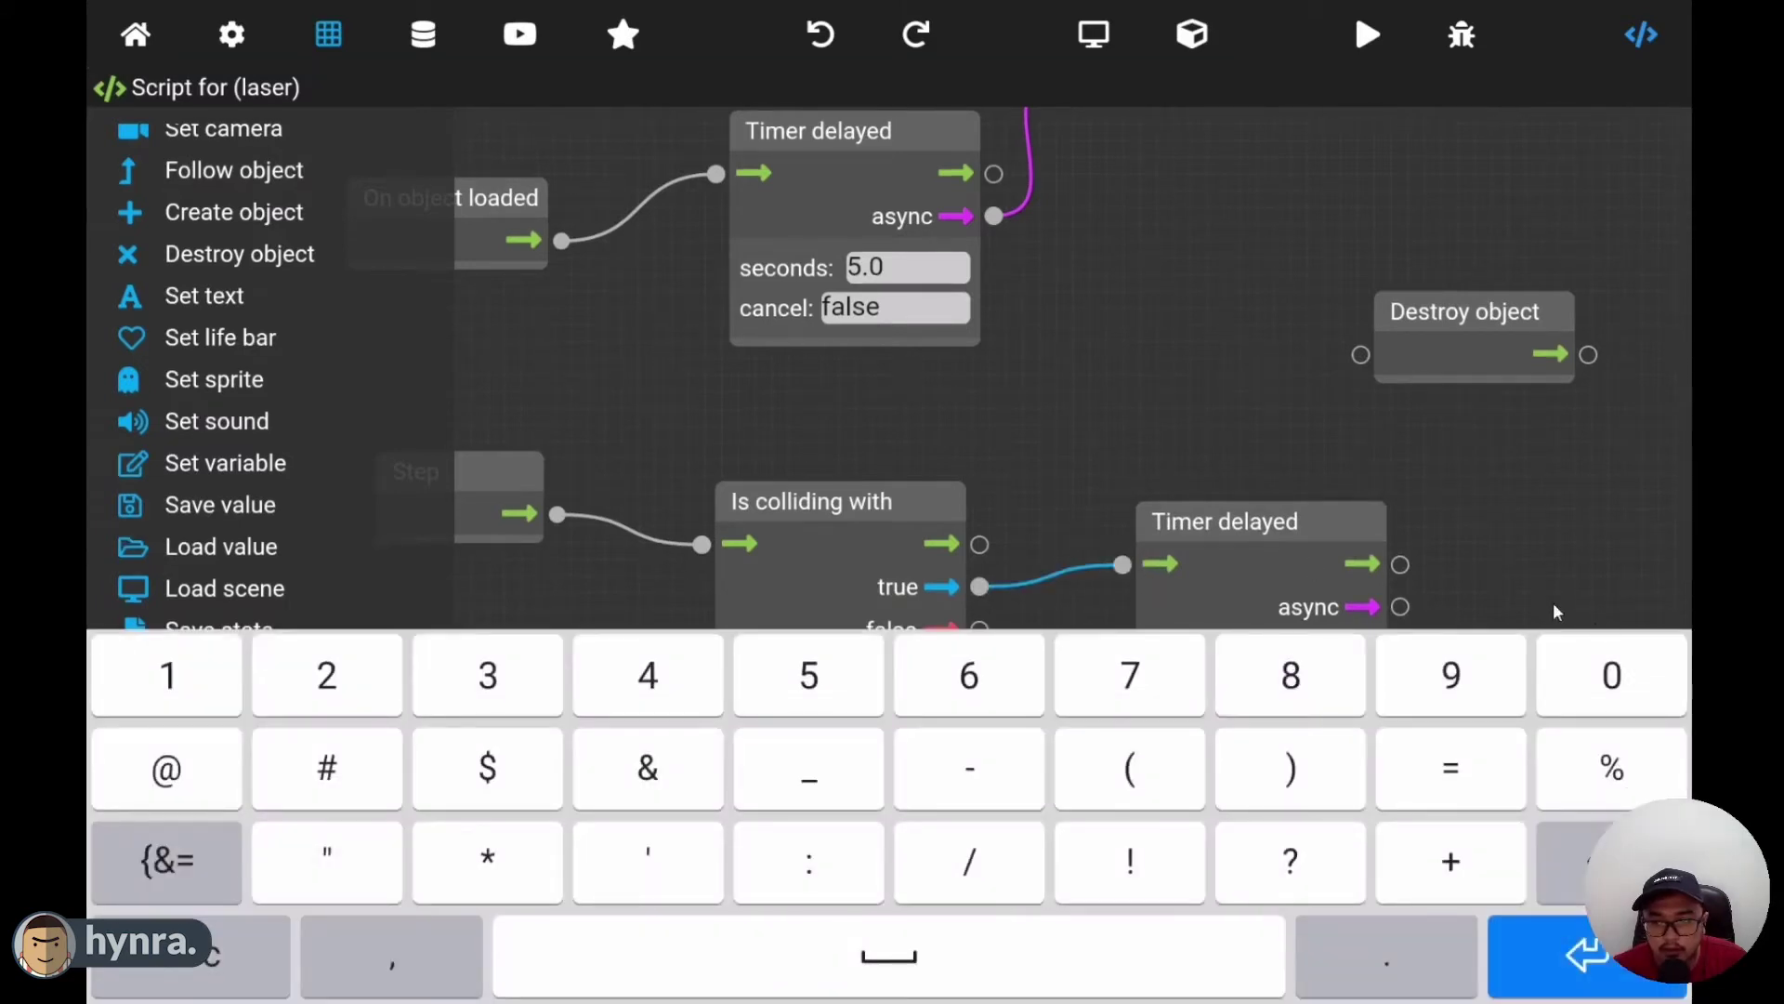
drag(1554, 602, 1546, 426)
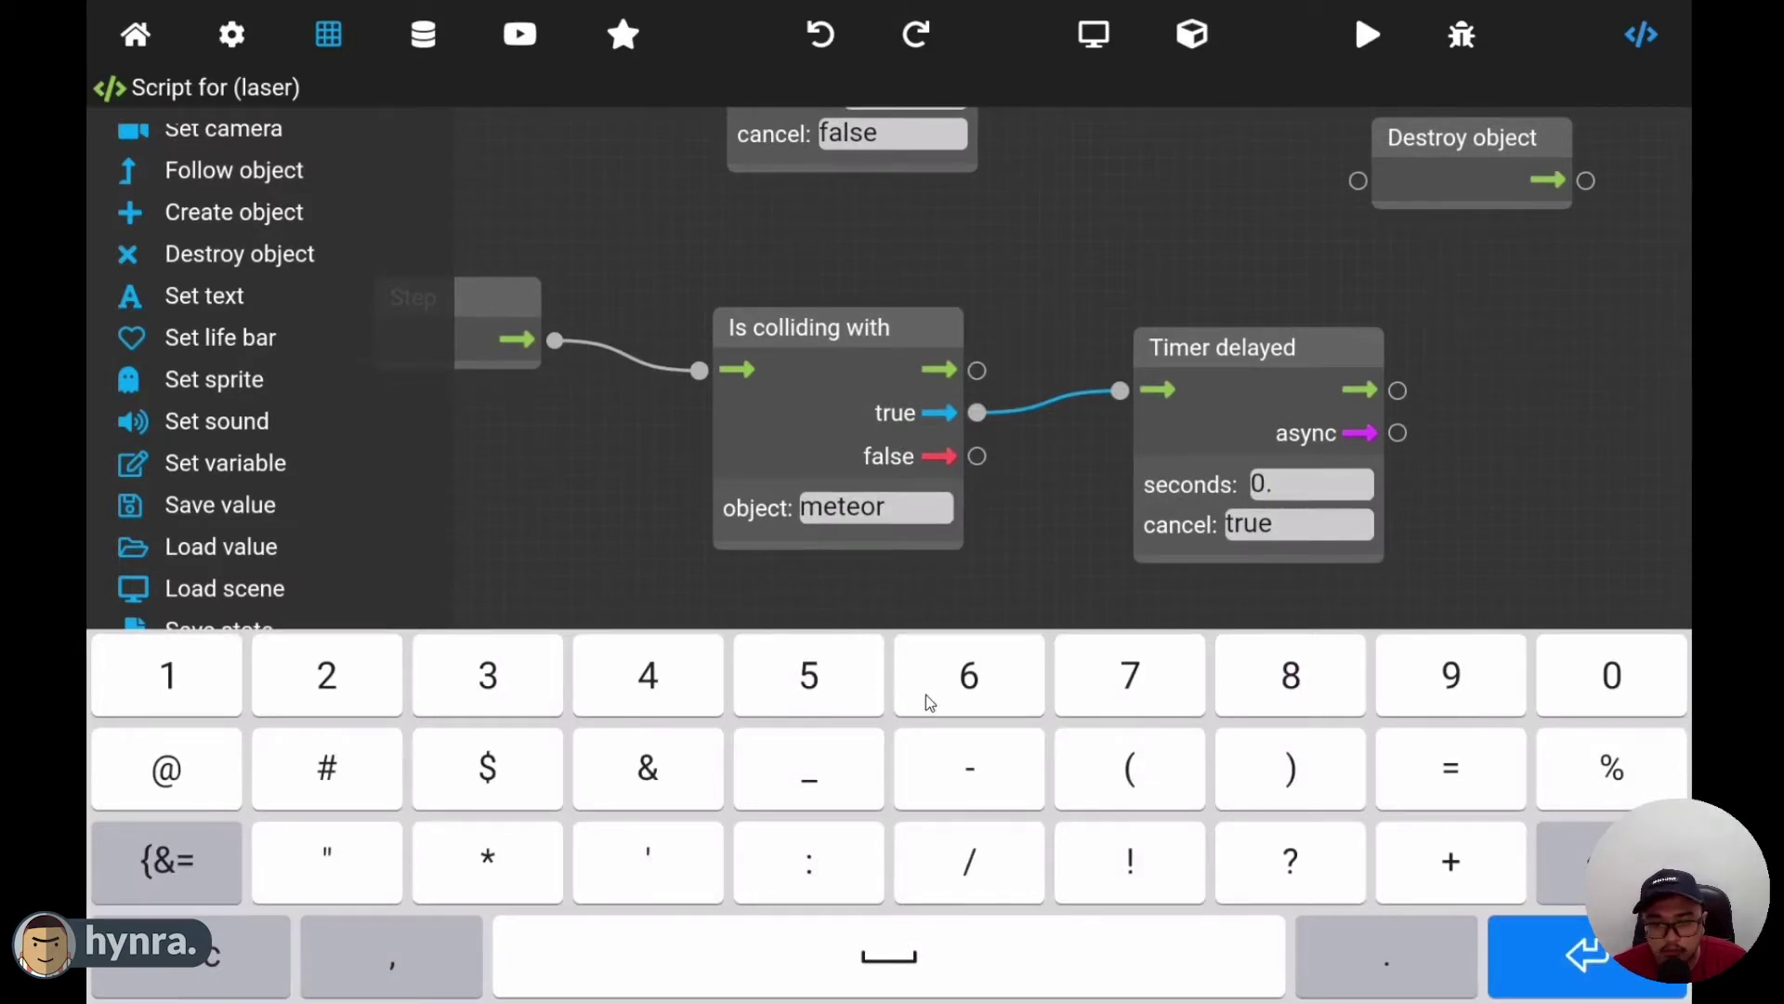
click(829, 672)
click(1577, 970)
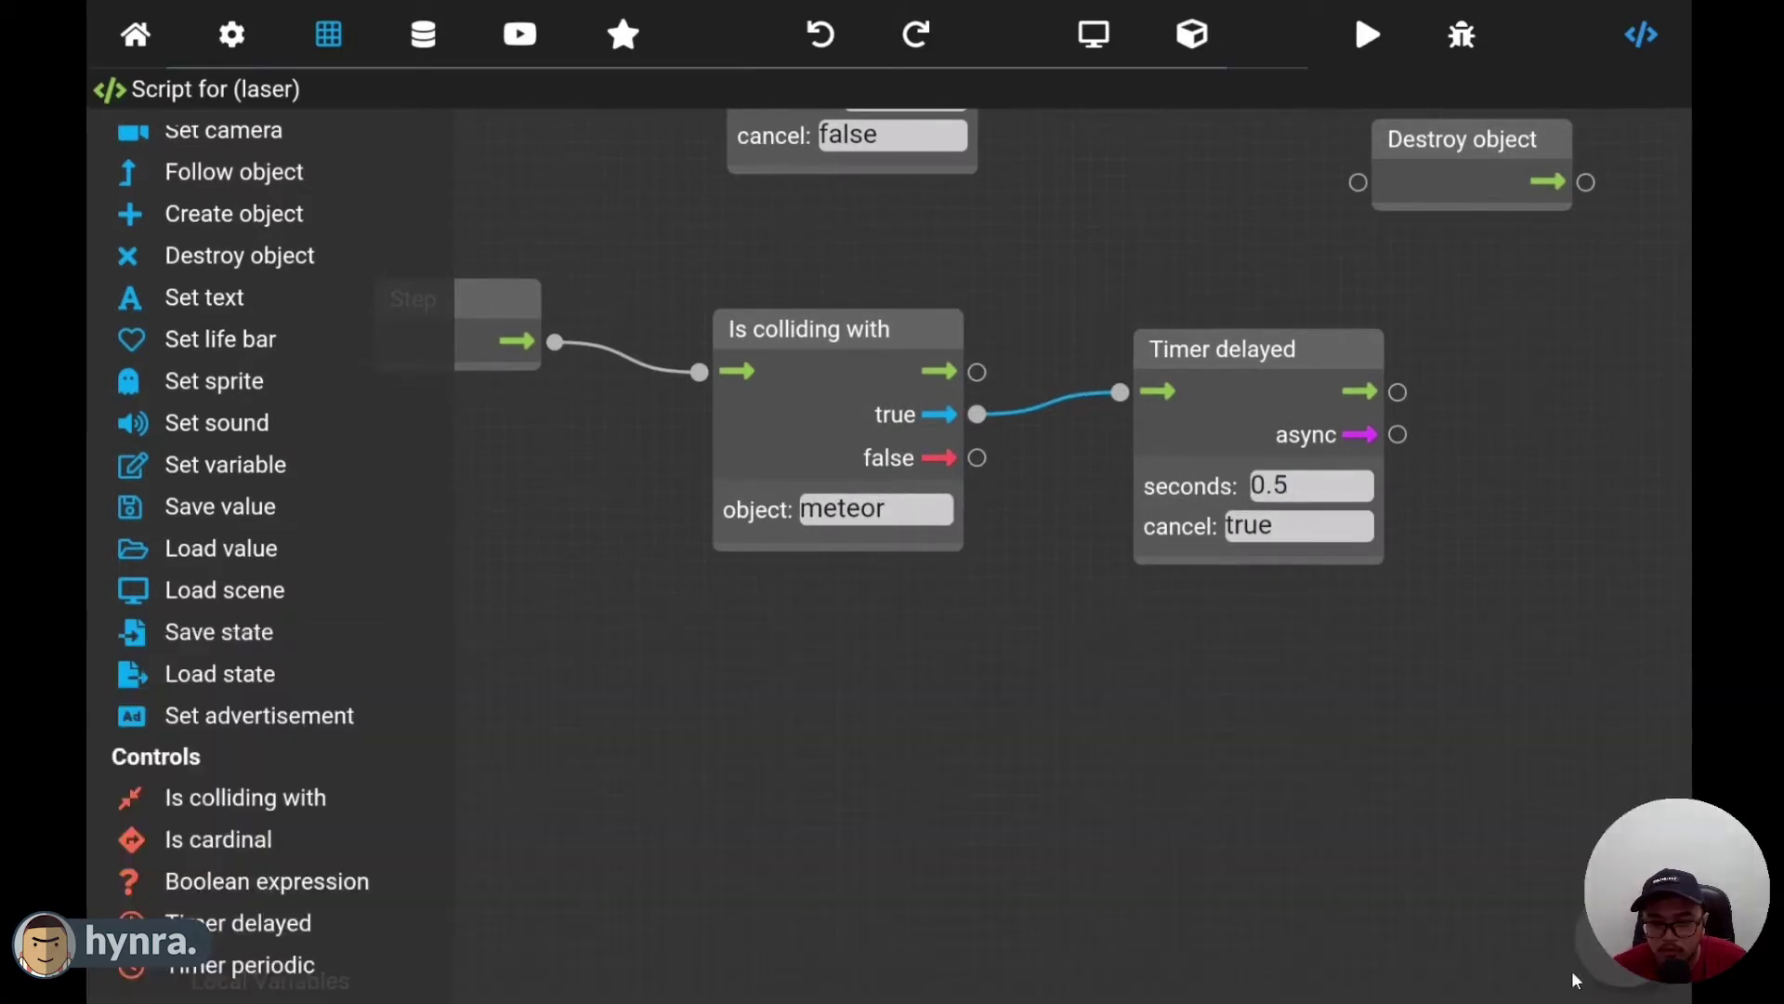
click(1227, 523)
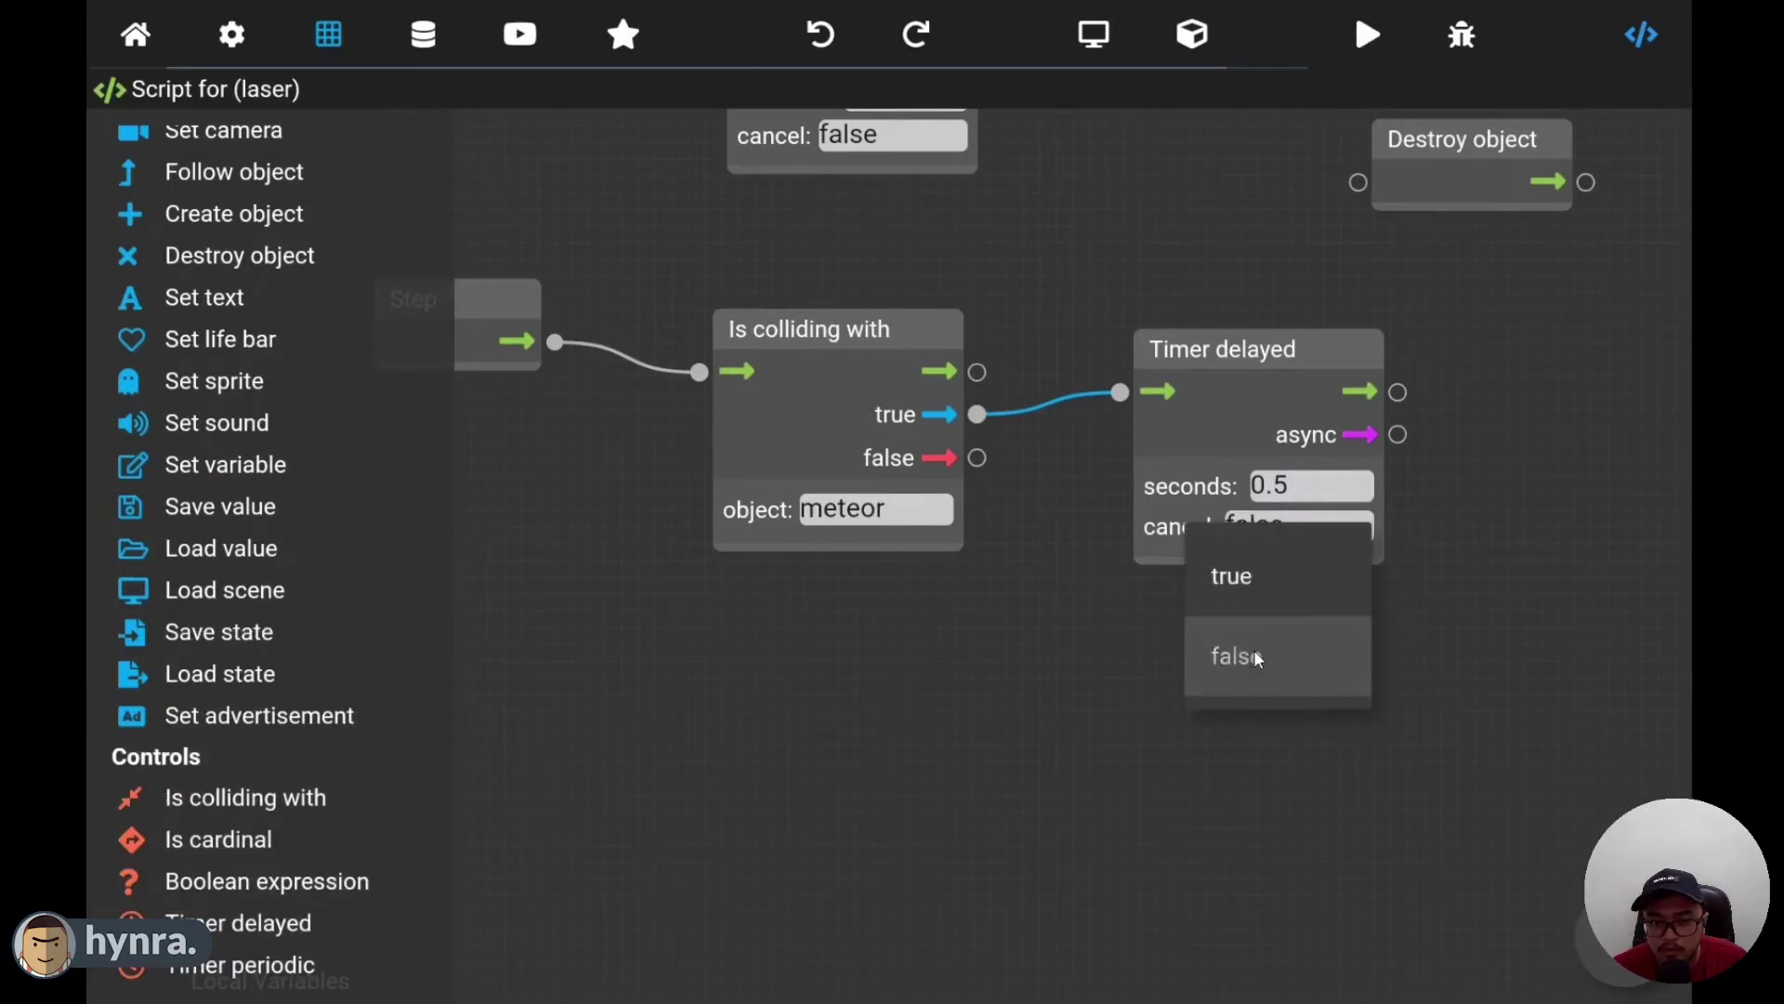
click(1245, 654)
- Connect the collision timer's async output to Destroy object, tidy the node's placement, and close the laser script
drag(1458, 370, 1381, 540)
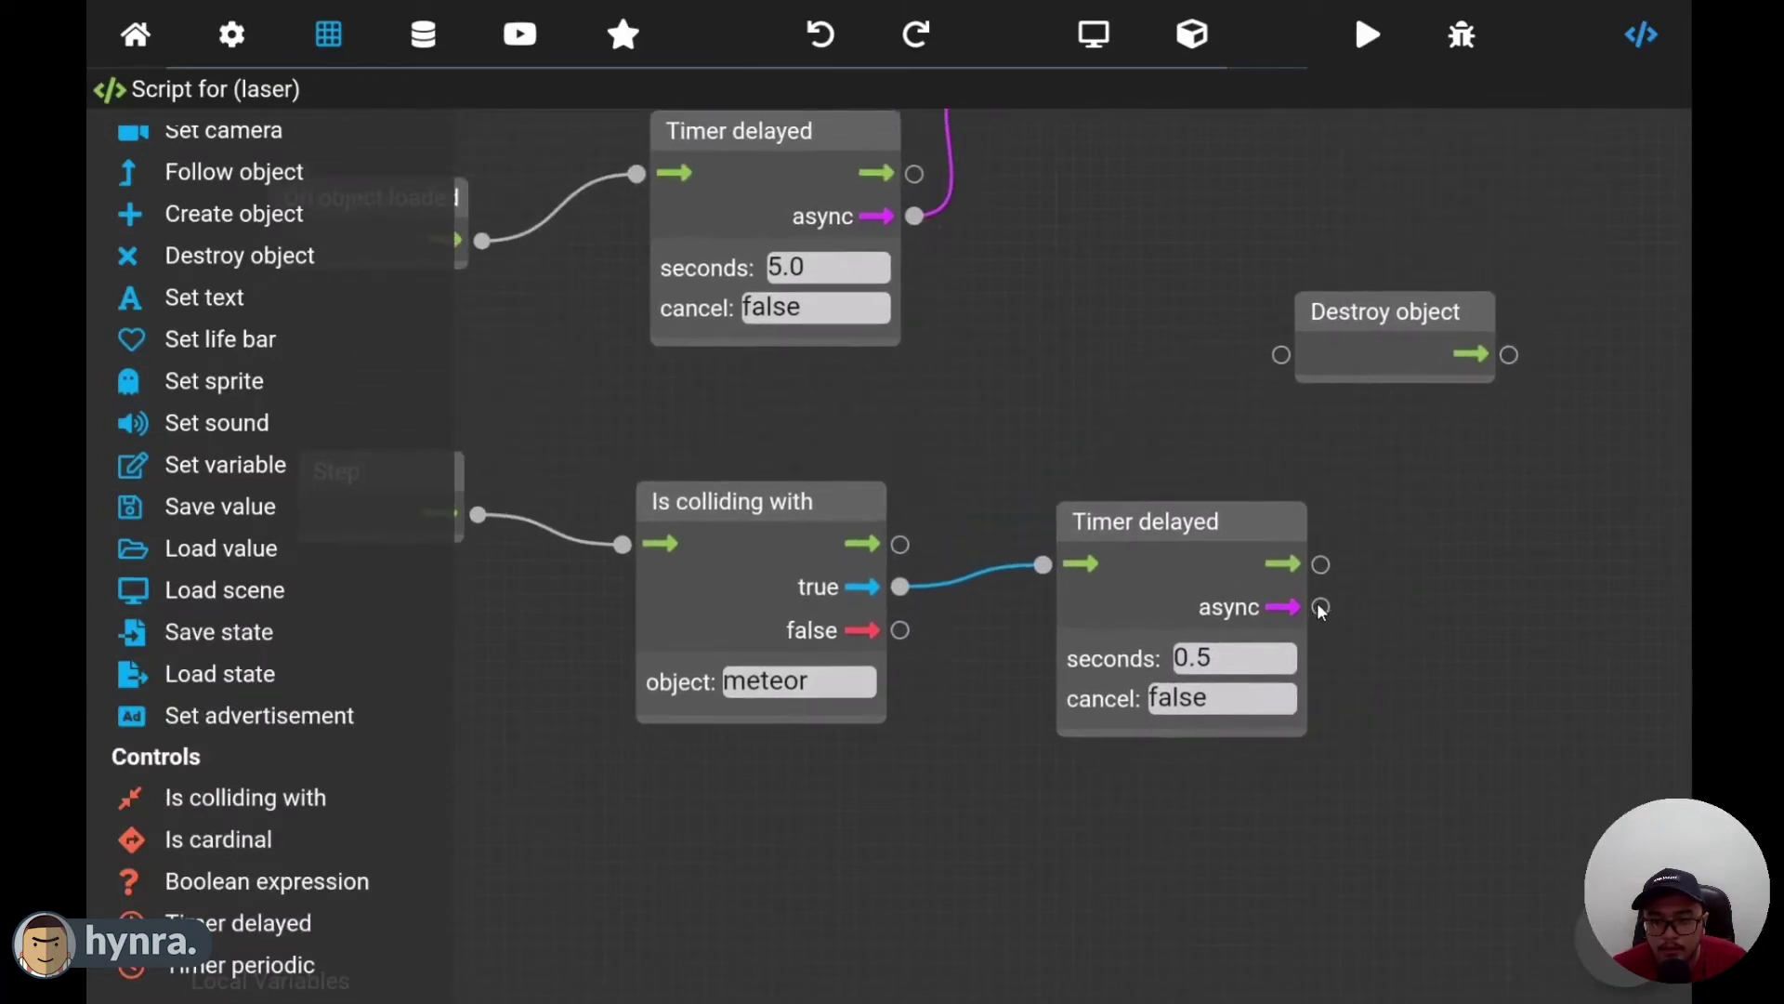
drag(1320, 607, 1281, 355)
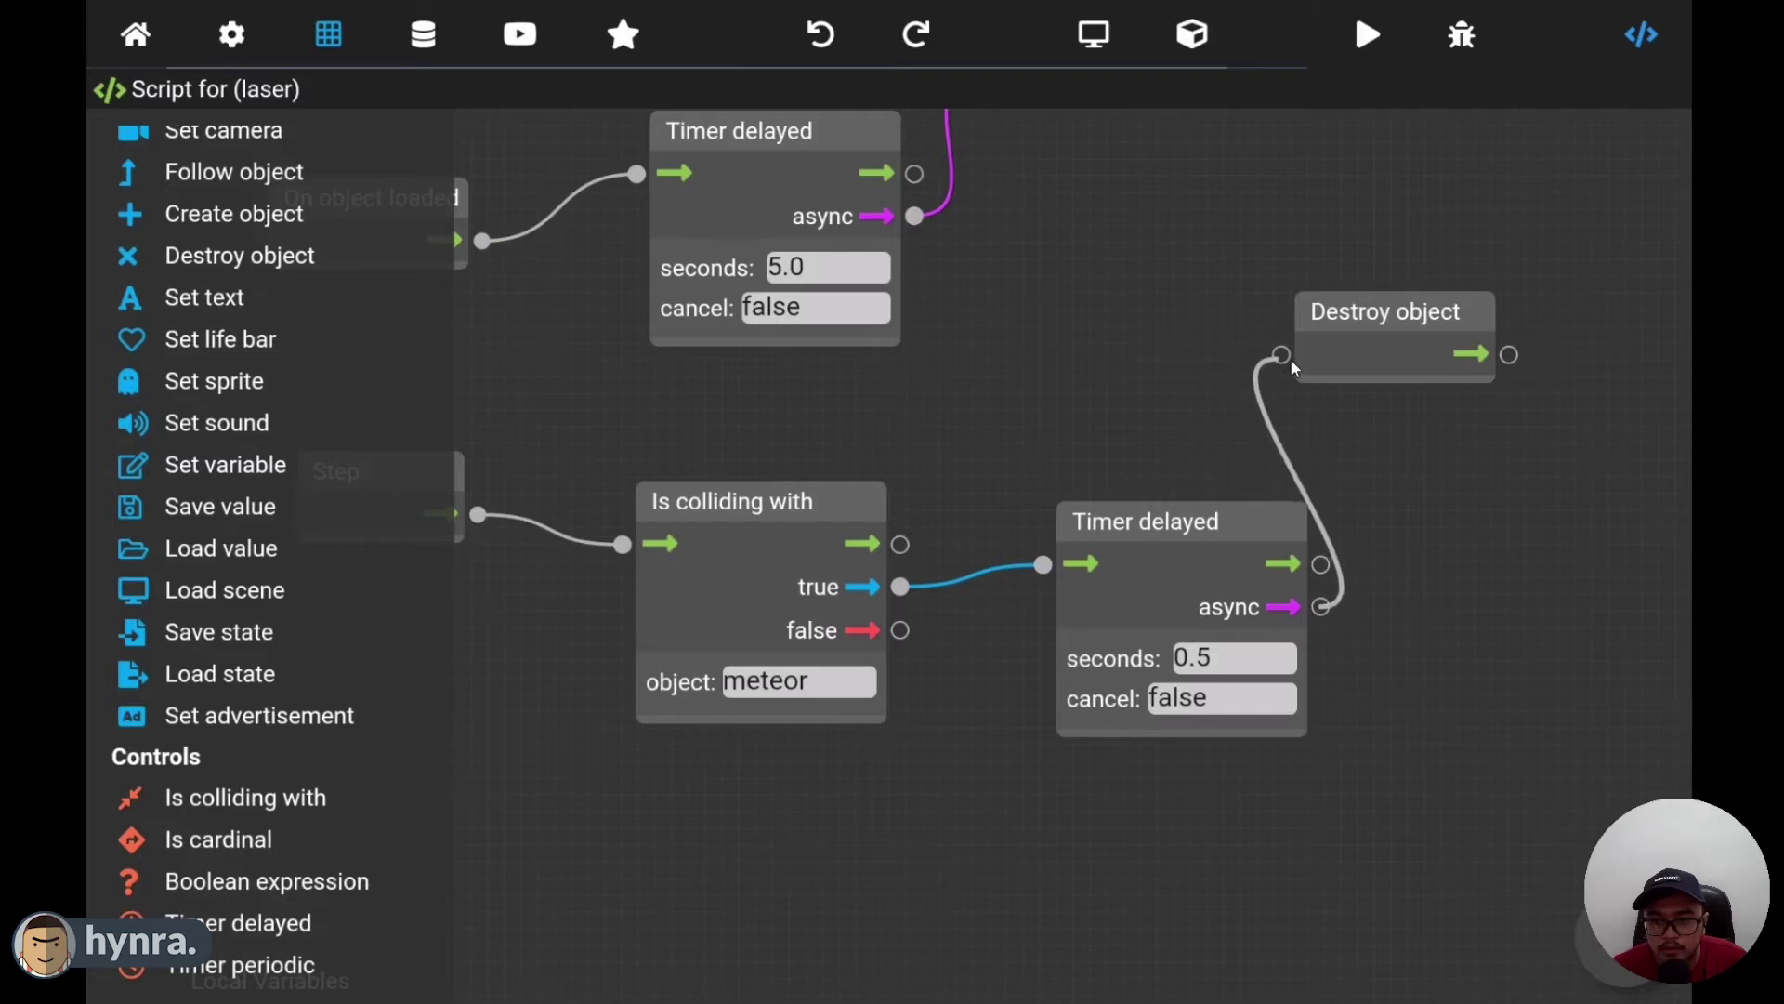
drag(1370, 315, 1463, 379)
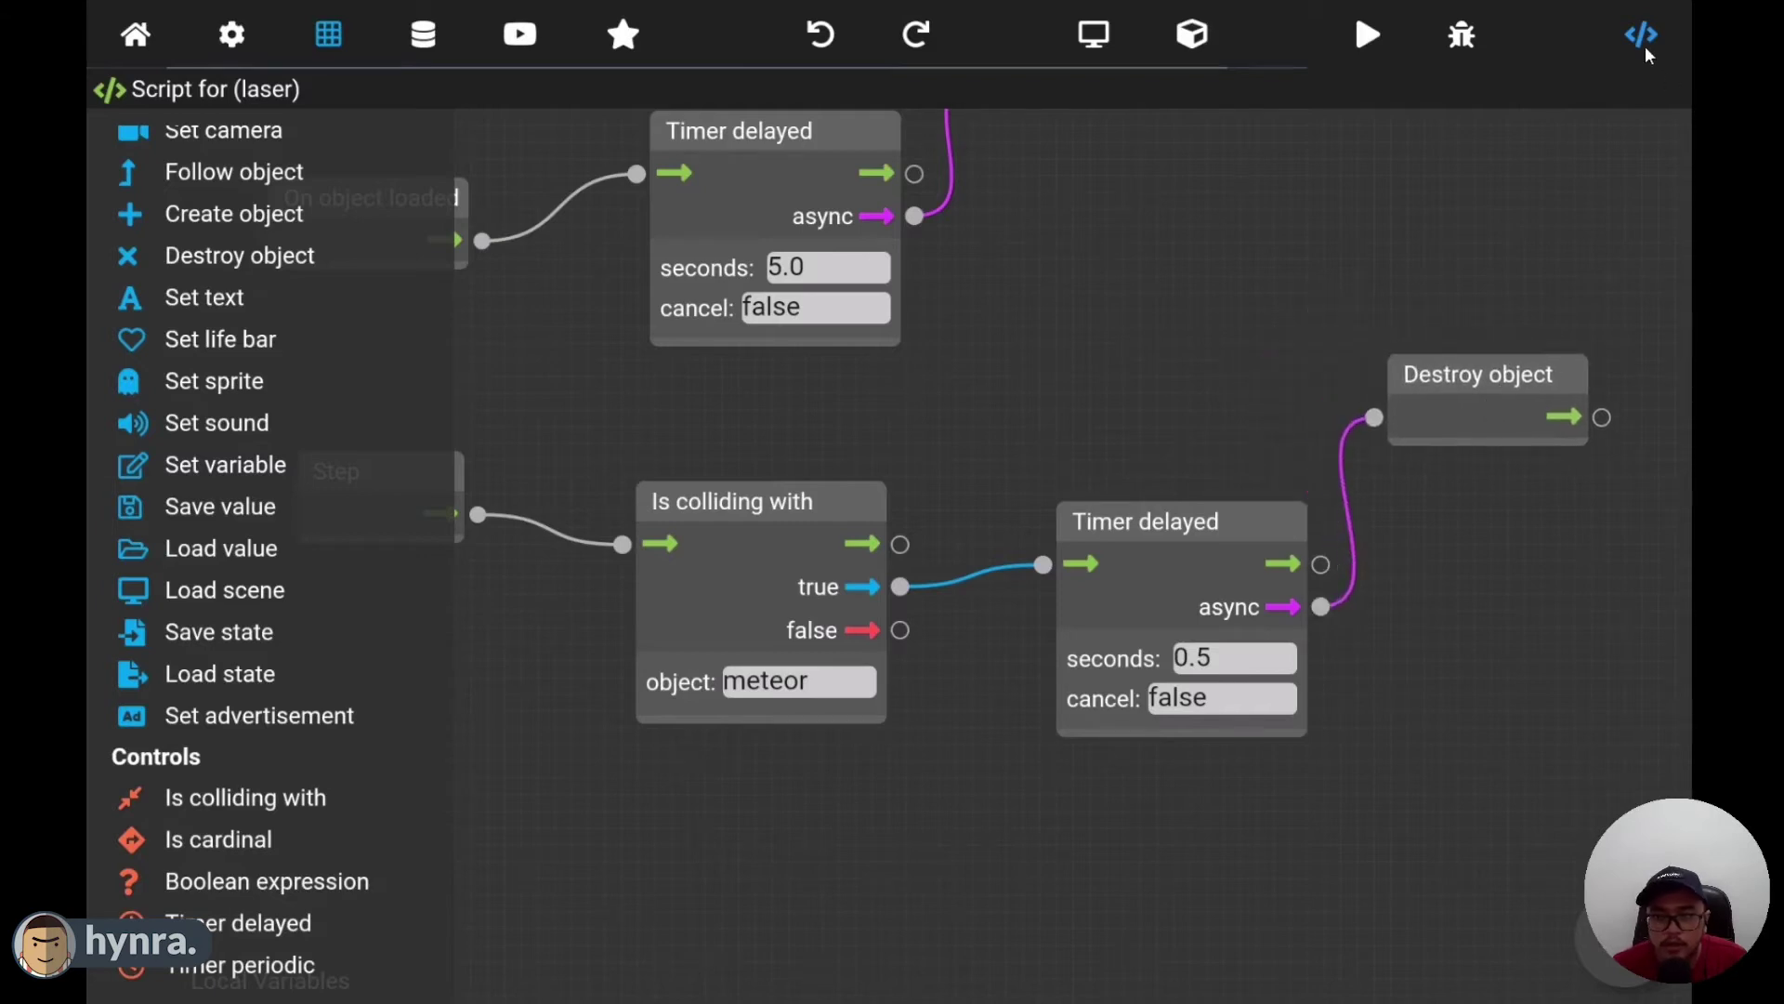
click(1641, 37)
- Open the meteor's script and disconnect Destroy object from the true output of its laser collision check
click(387, 425)
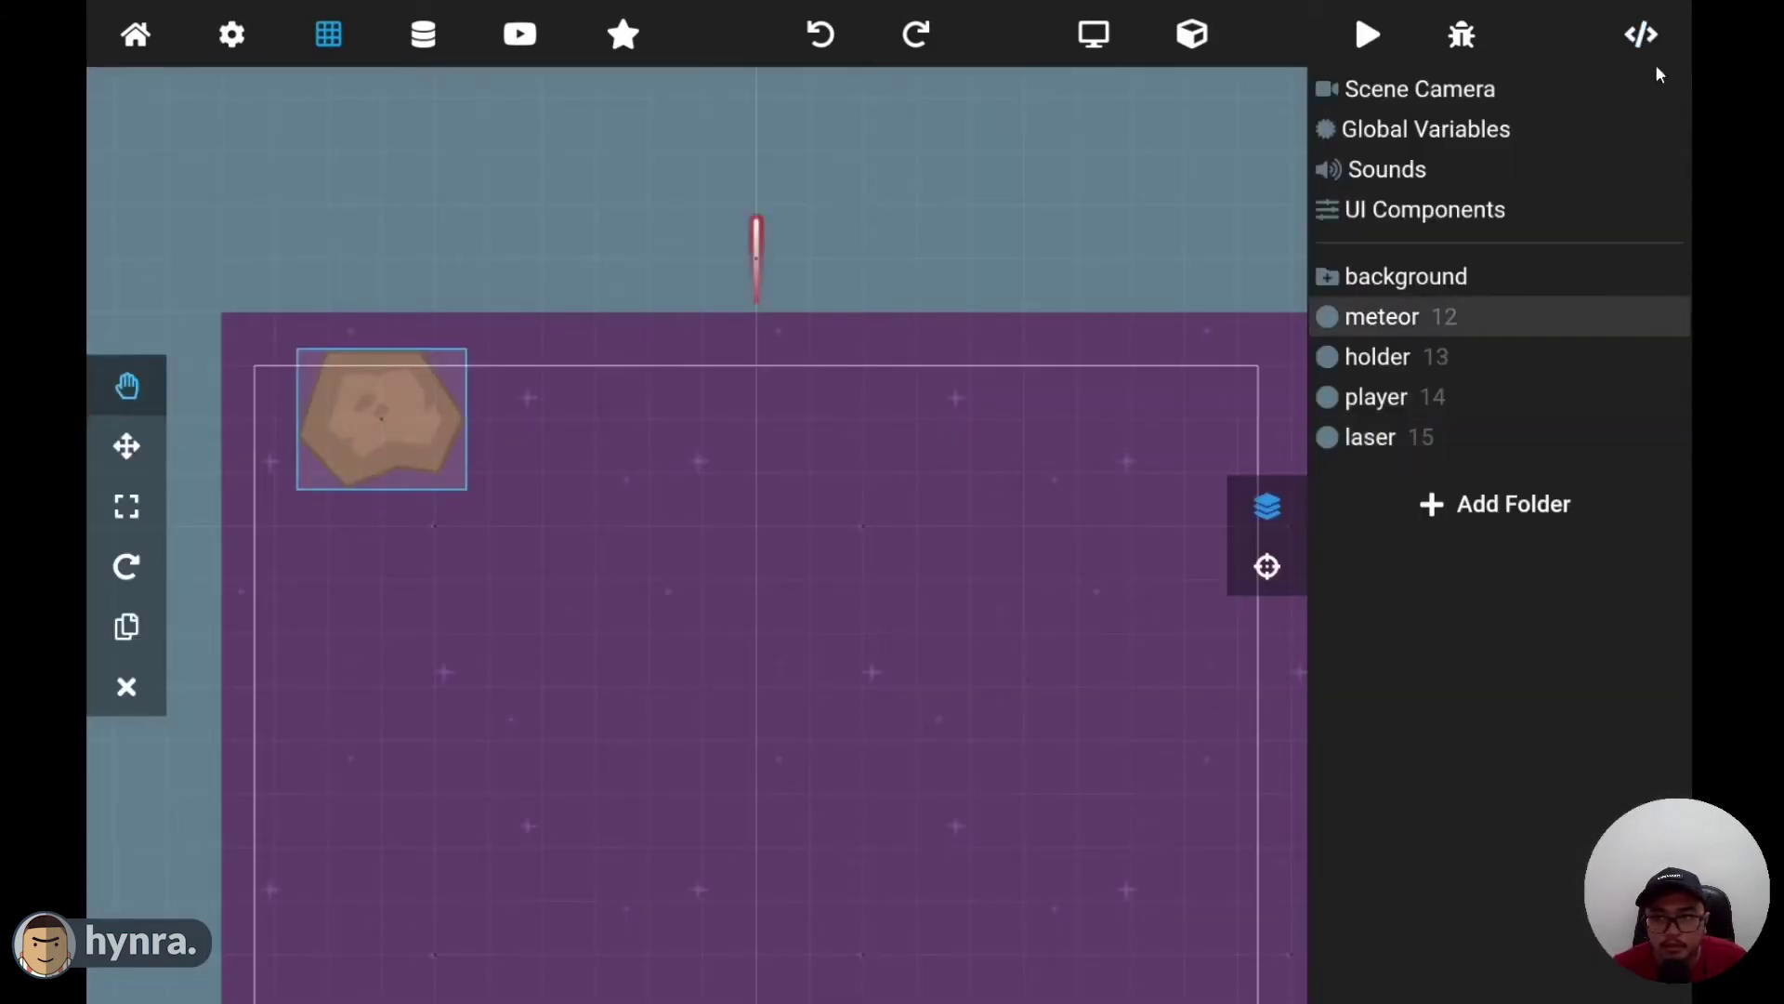
click(1642, 35)
drag(1145, 676, 1066, 460)
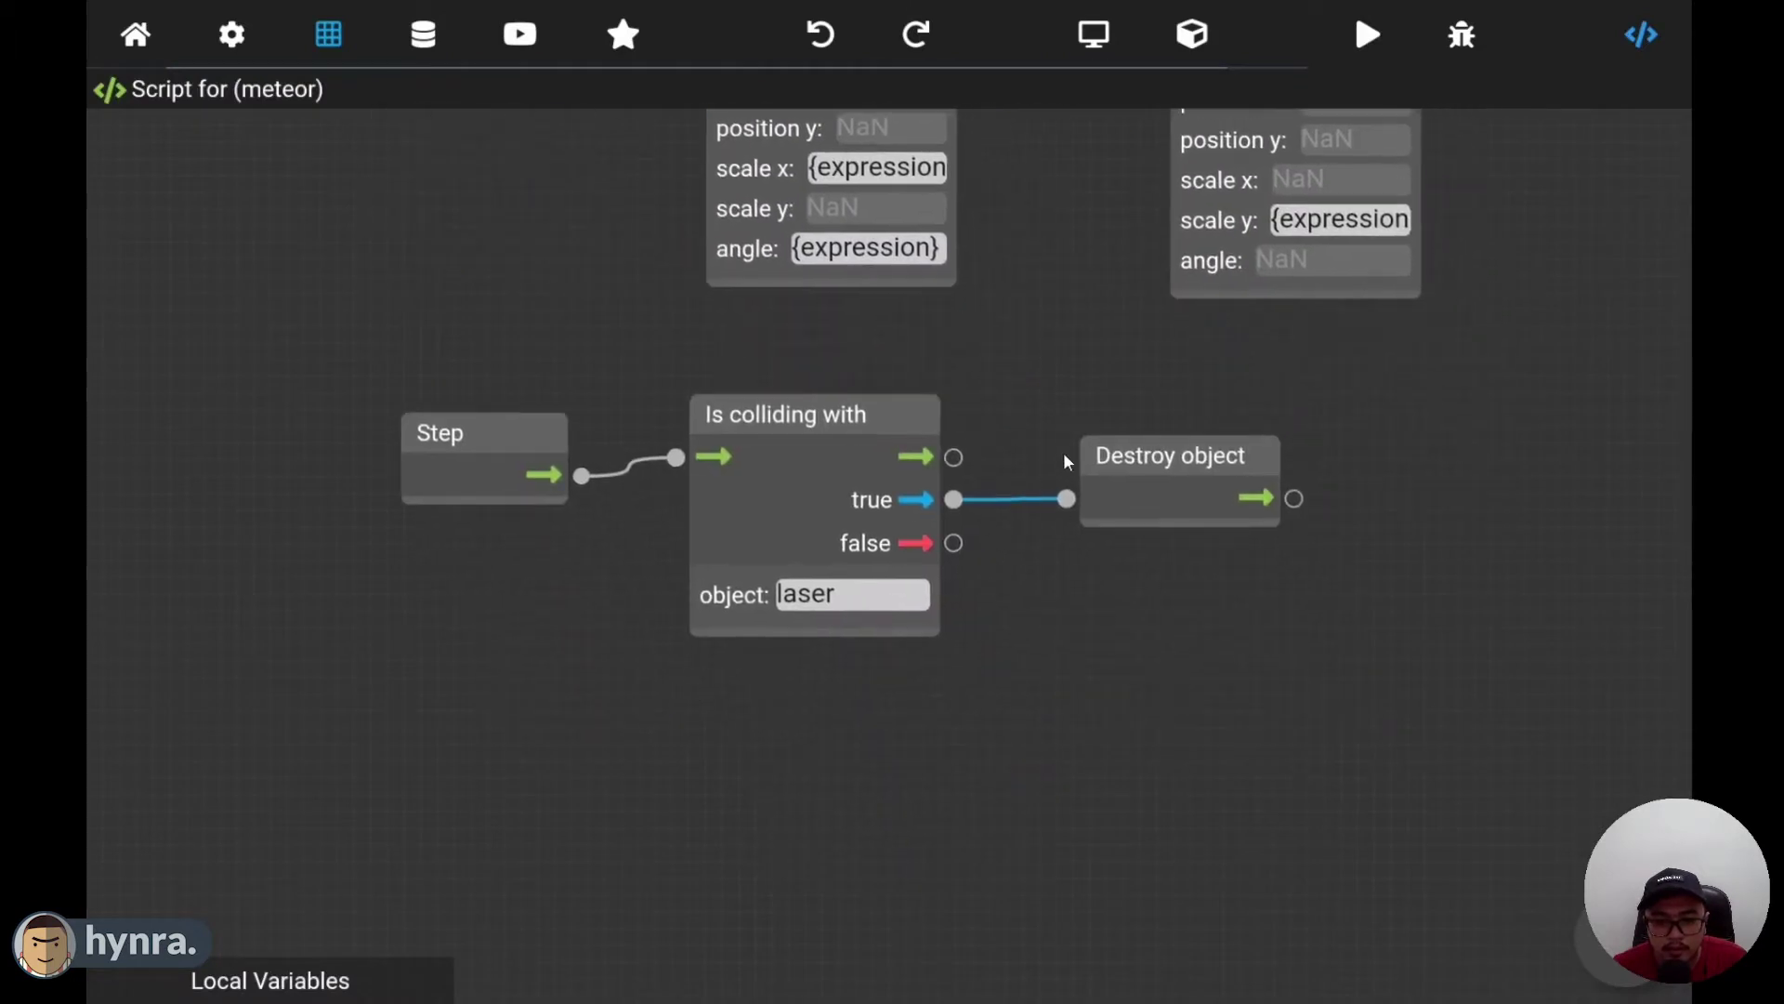
click(953, 500)
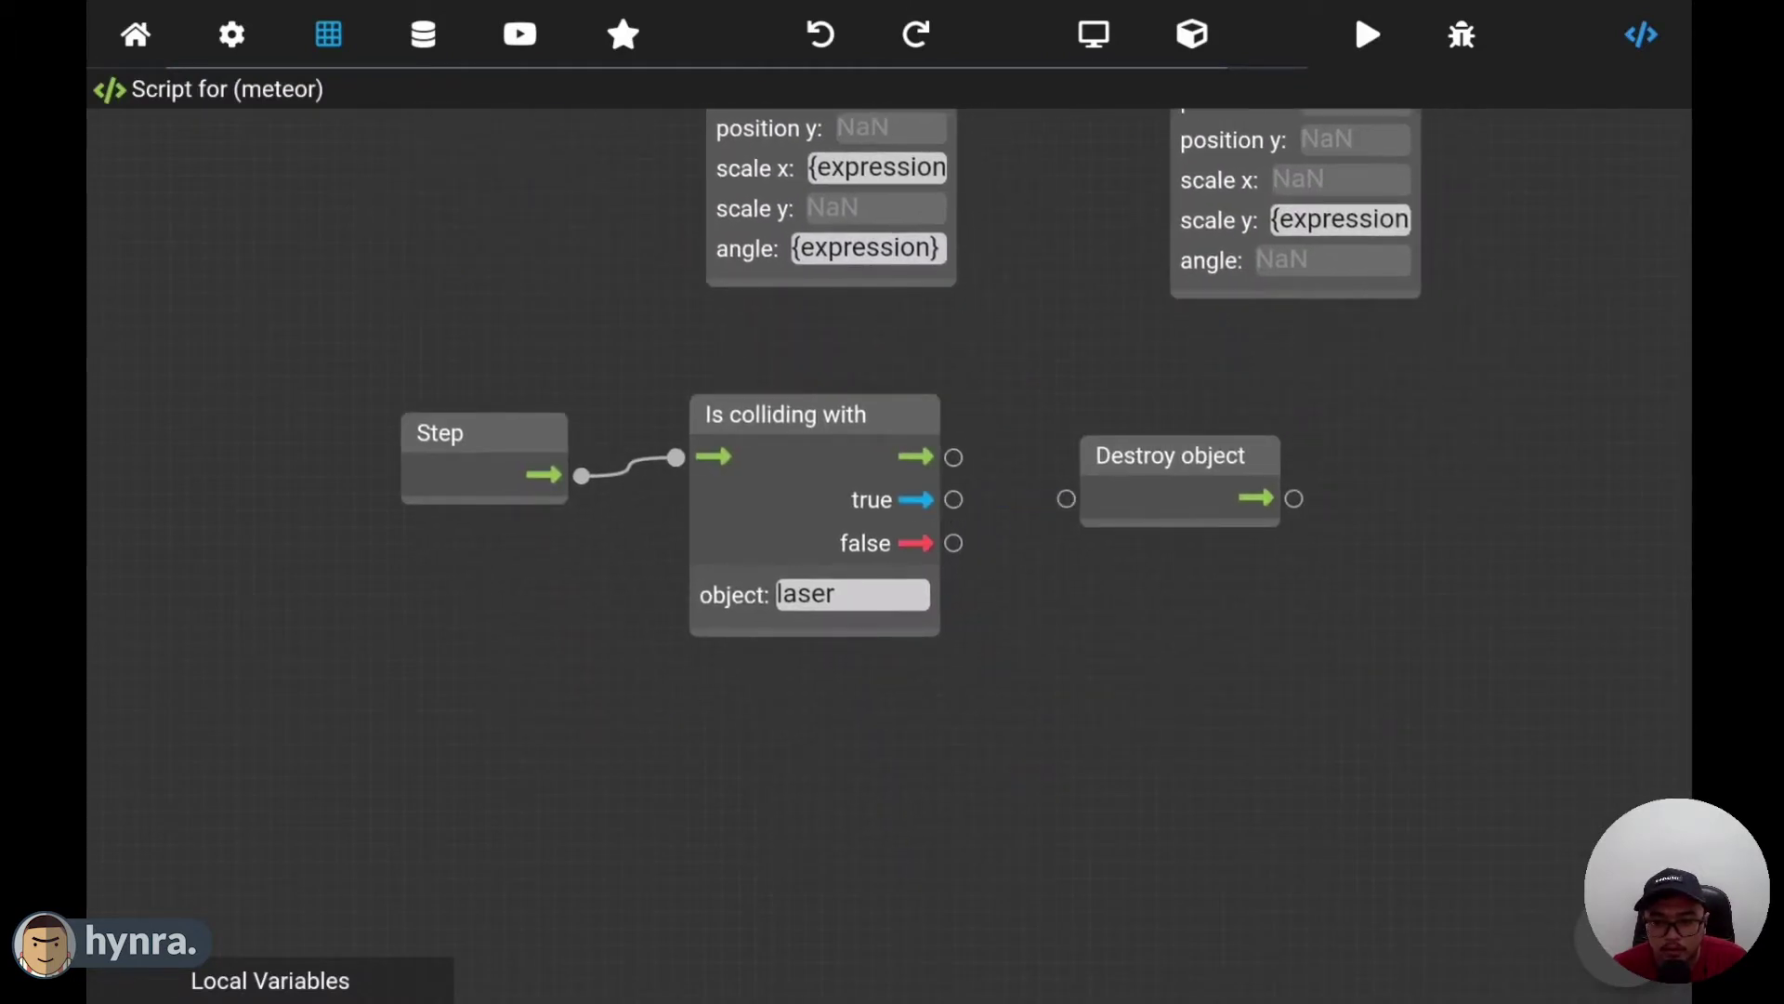
- Add a Timer delayed node before Destroy object in the meteor script and connect the collision check's true output to it
scroll(287, 940, down, 5)
scroll(281, 612, up, 1)
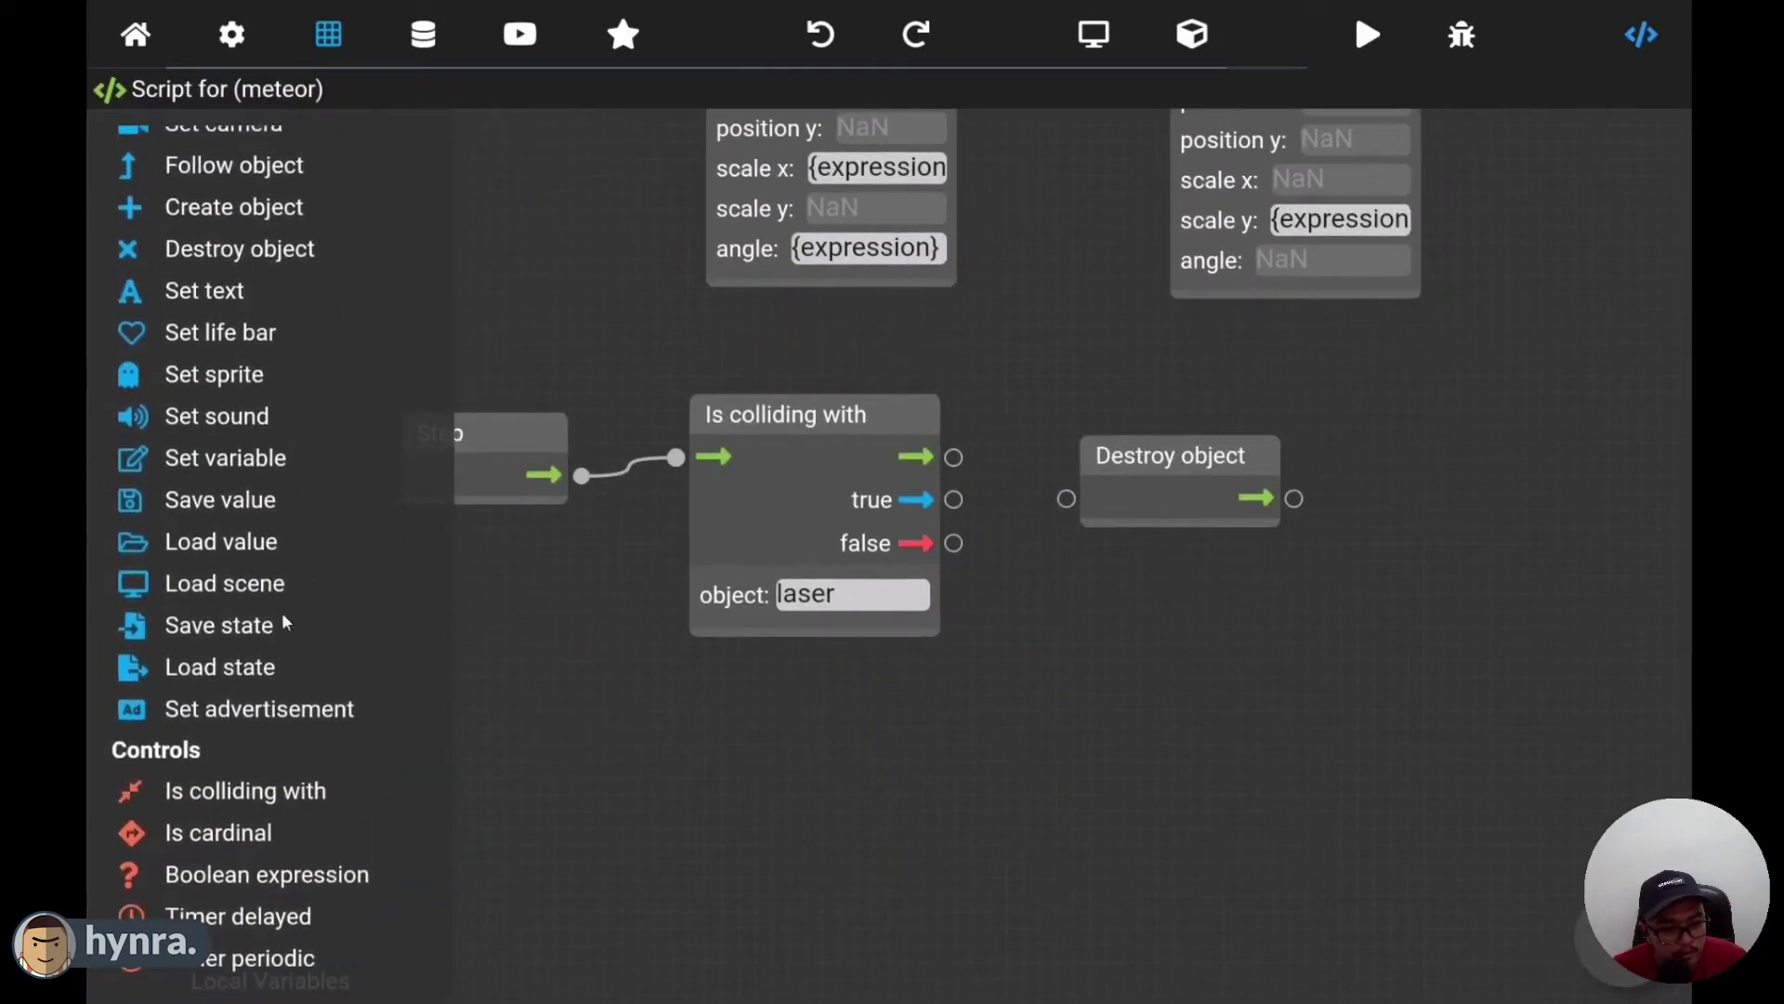
drag(268, 925, 874, 621)
drag(973, 587, 1043, 569)
drag(1238, 456, 1614, 417)
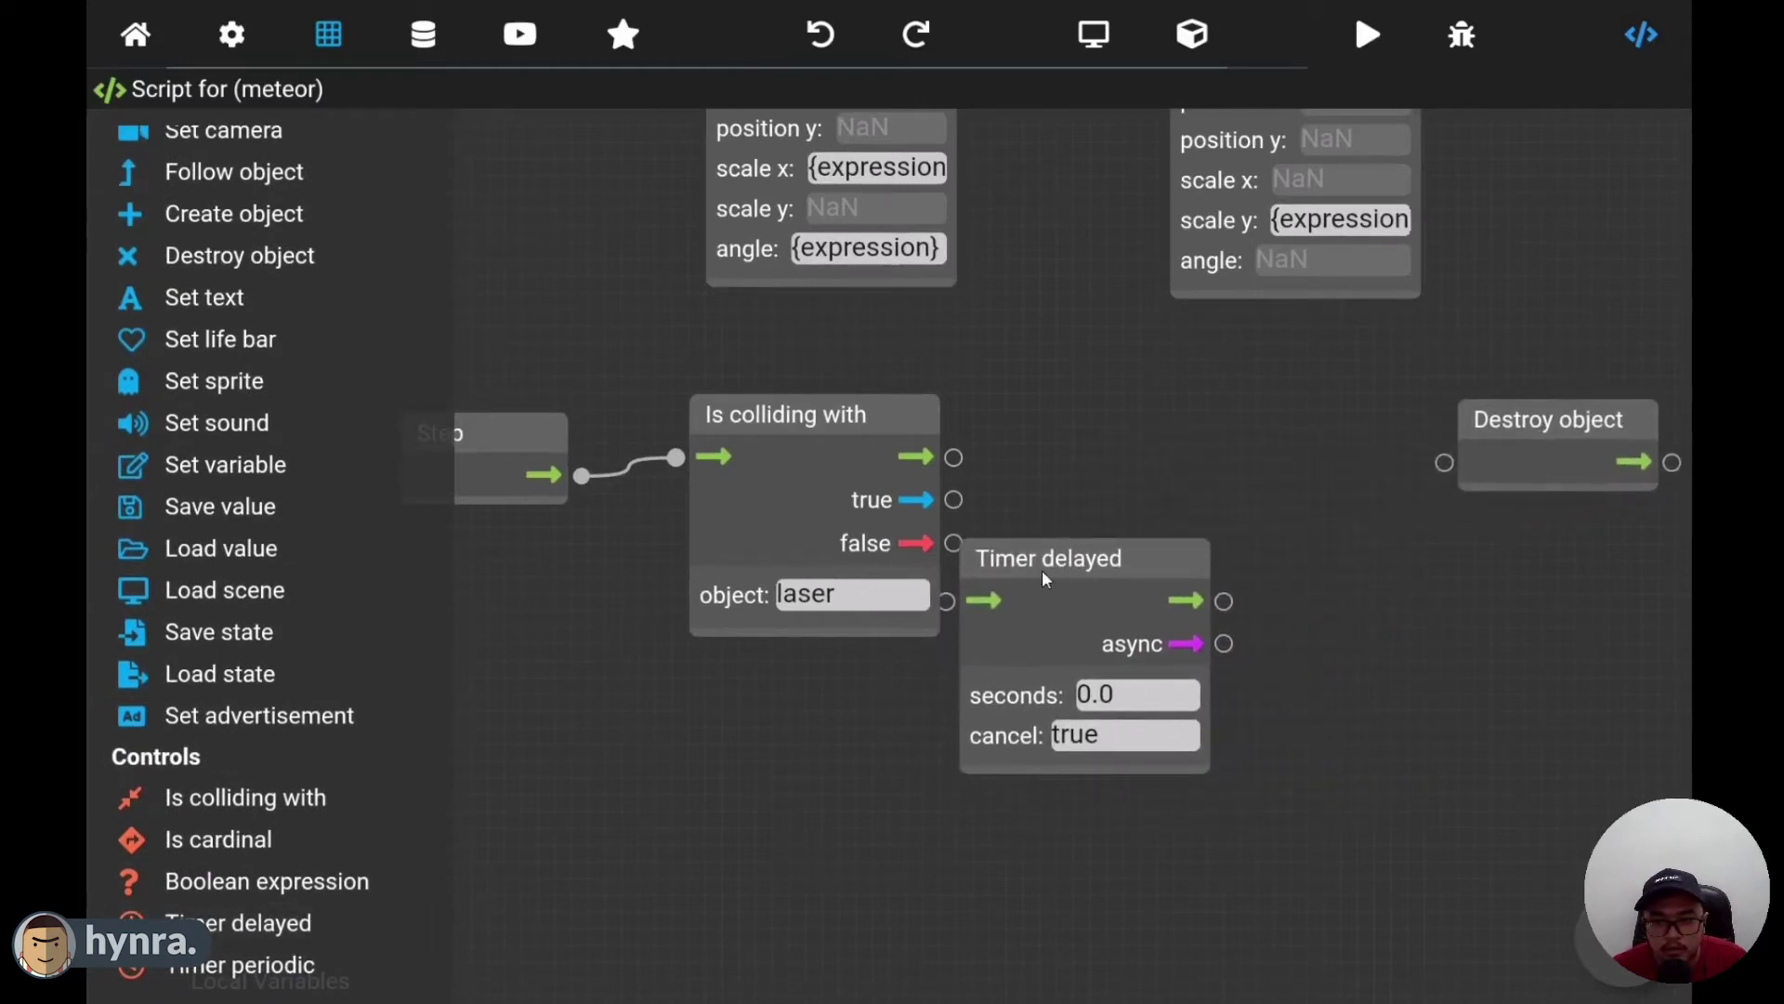
drag(1041, 571, 1115, 504)
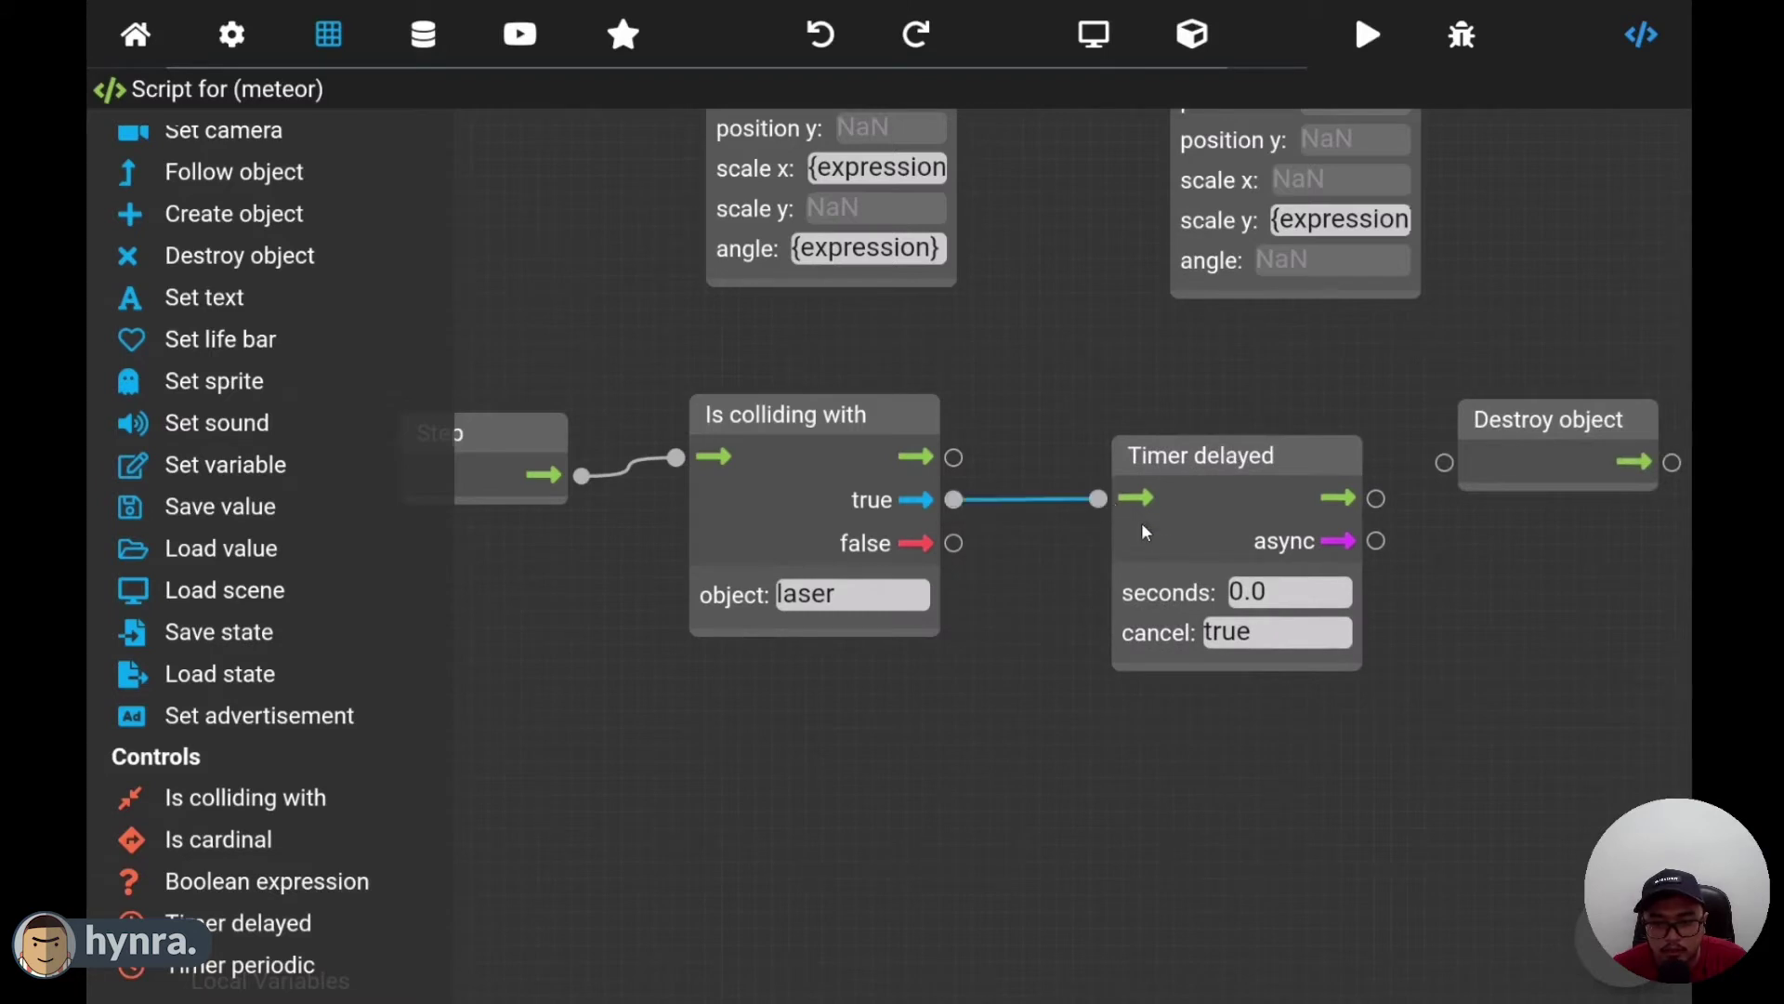
- Set the meteor's collision timer to 0.5 seconds
click(1297, 595)
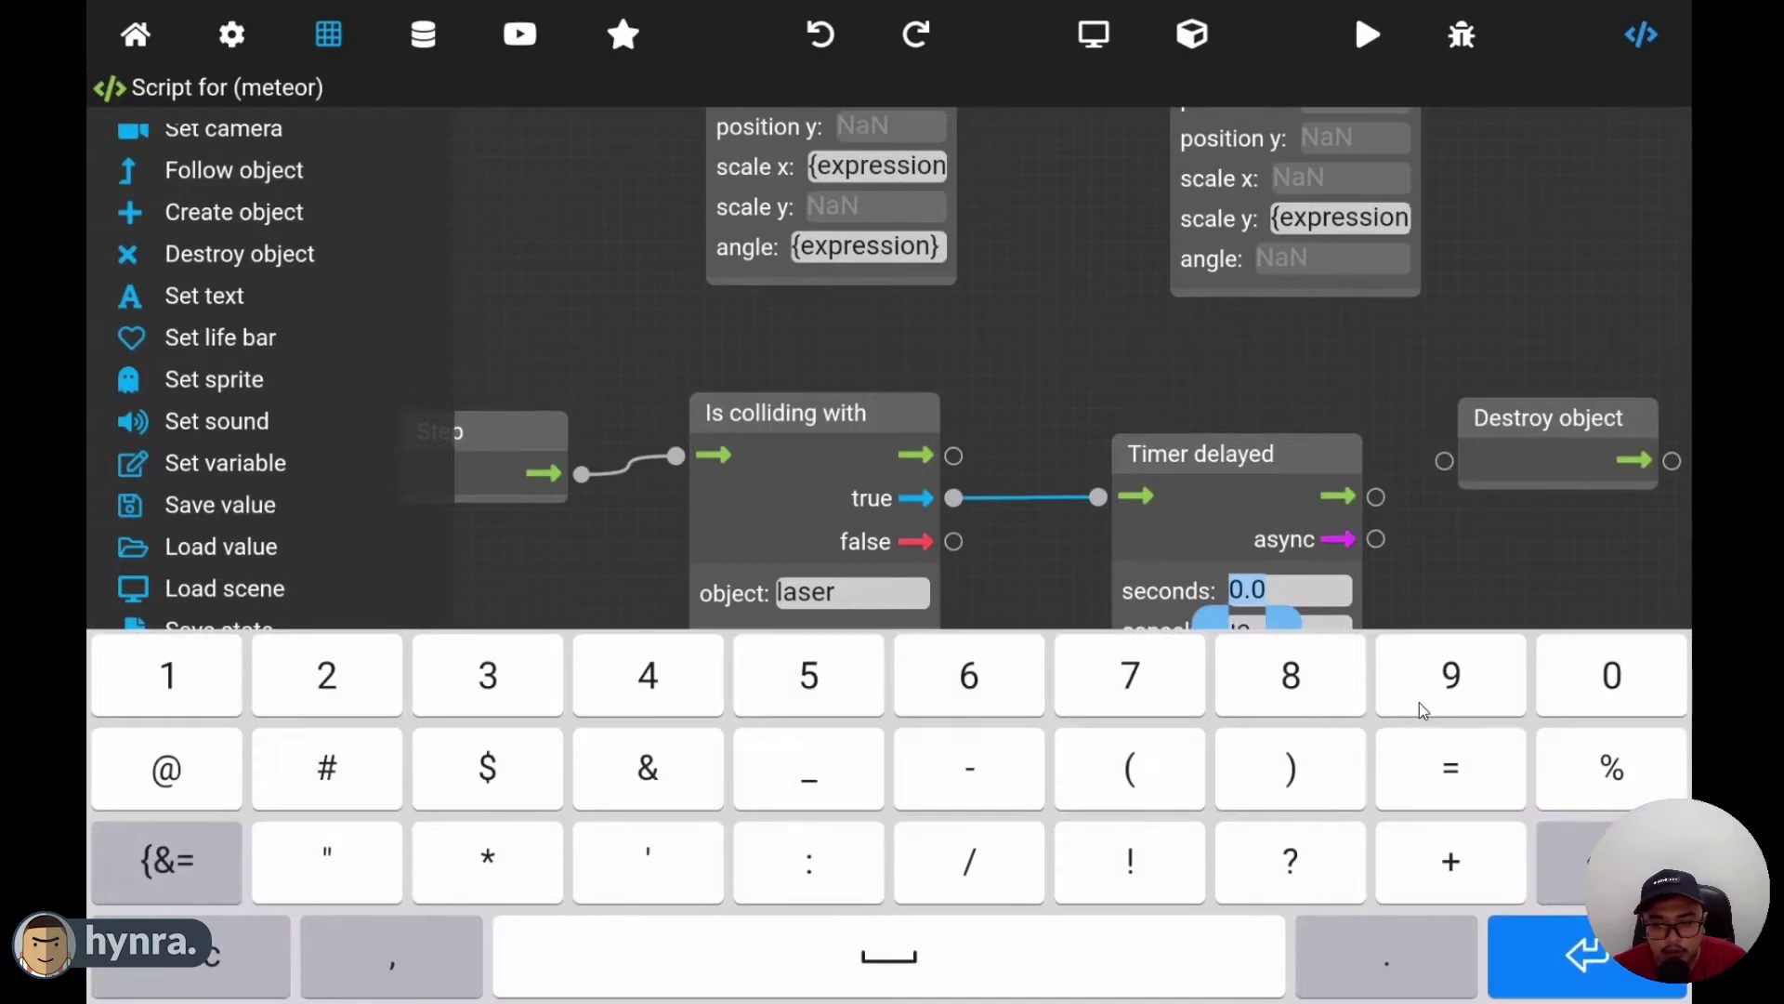
text(0.)
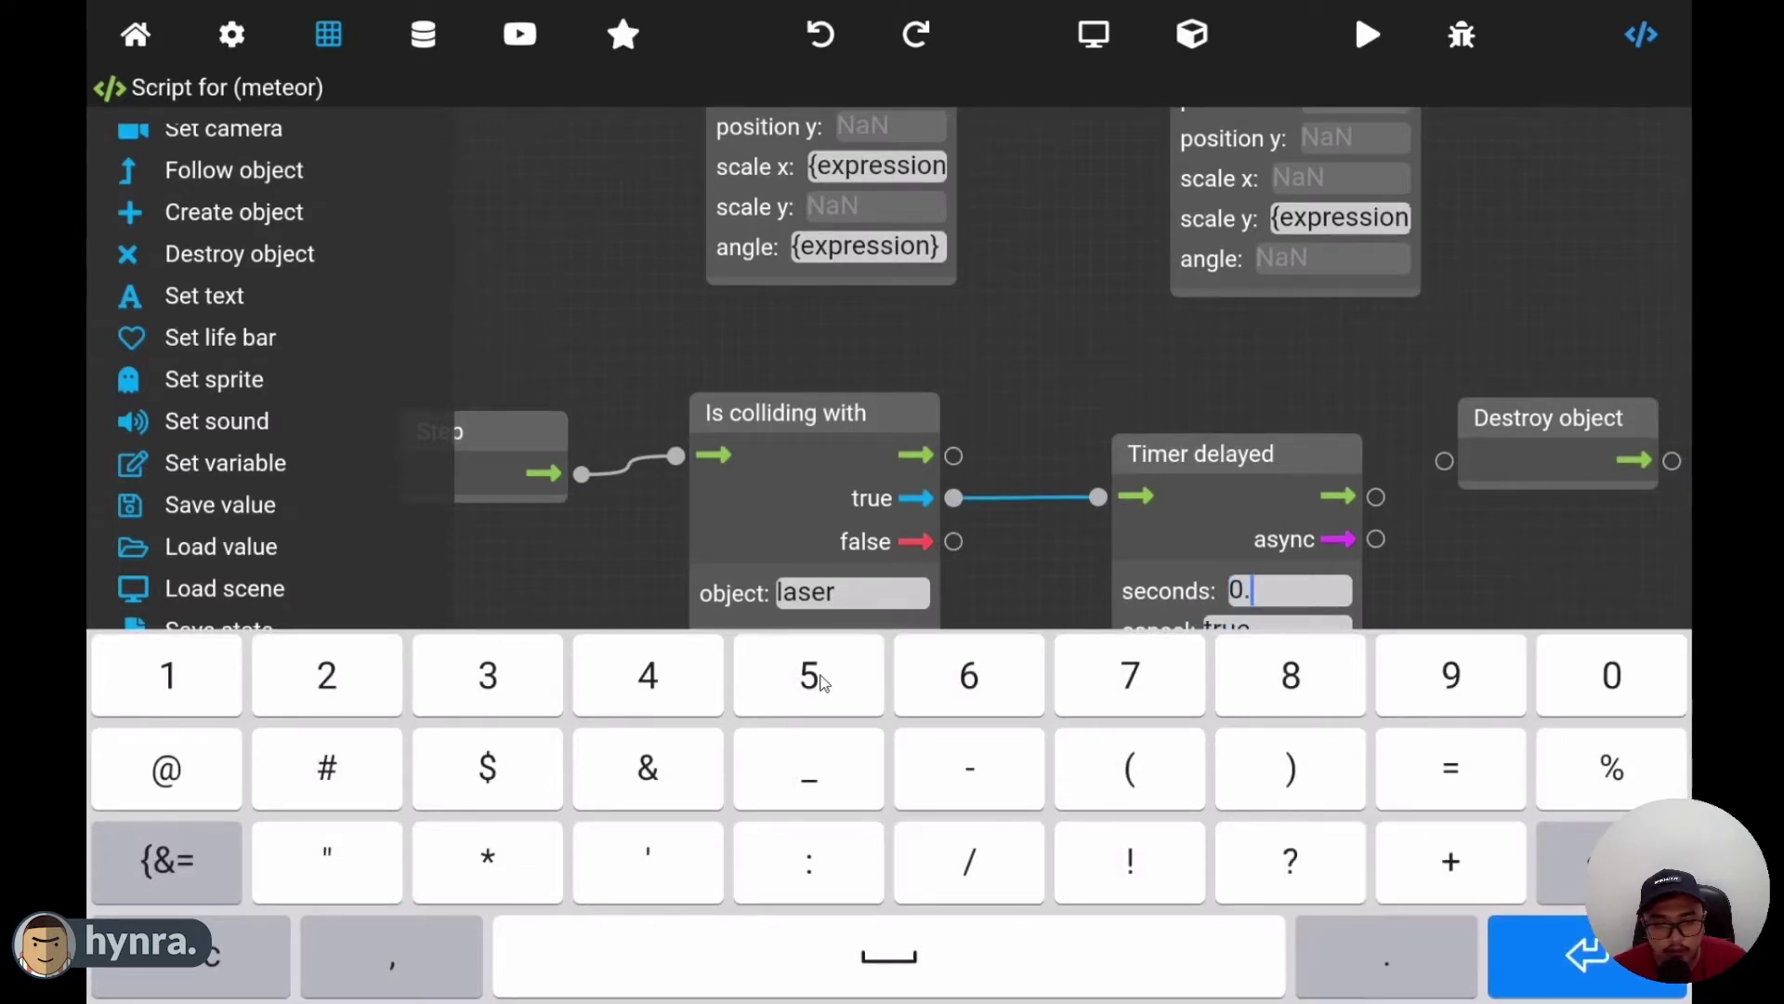
key(Return)
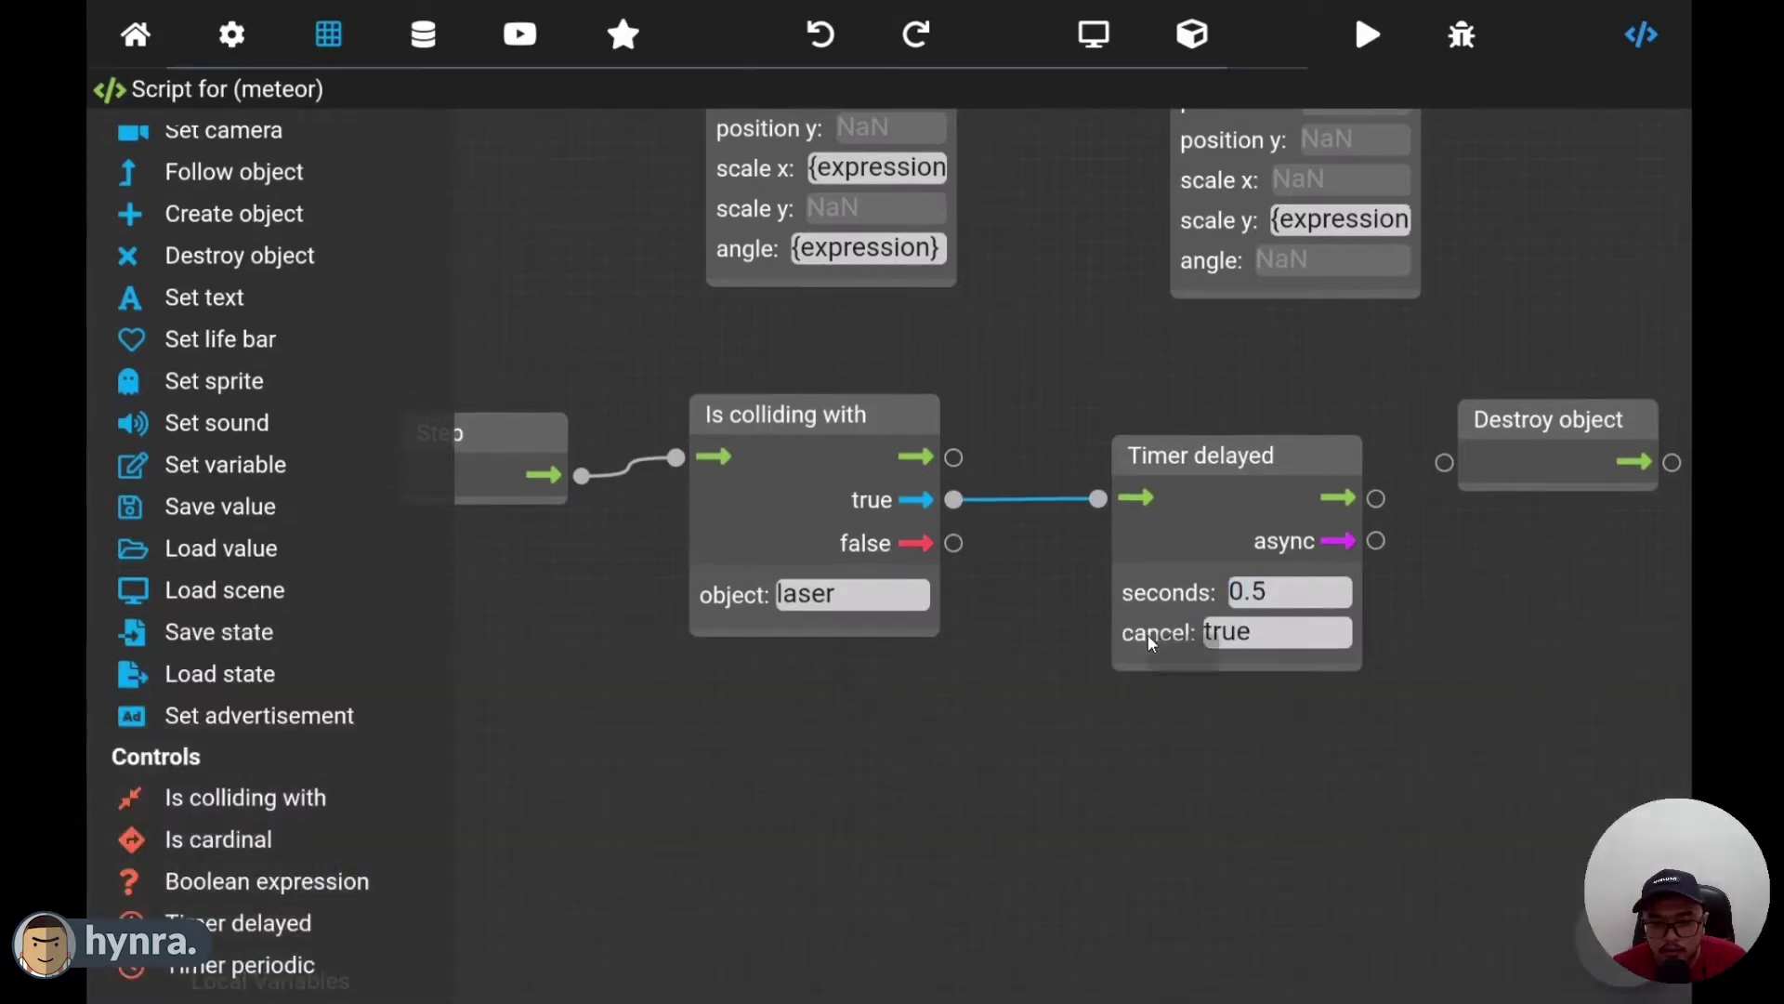
- Set the meteor collision timer's cancel option to false and connect its async output to Destroy object
click(1152, 633)
click(1197, 770)
drag(1448, 461, 1447, 462)
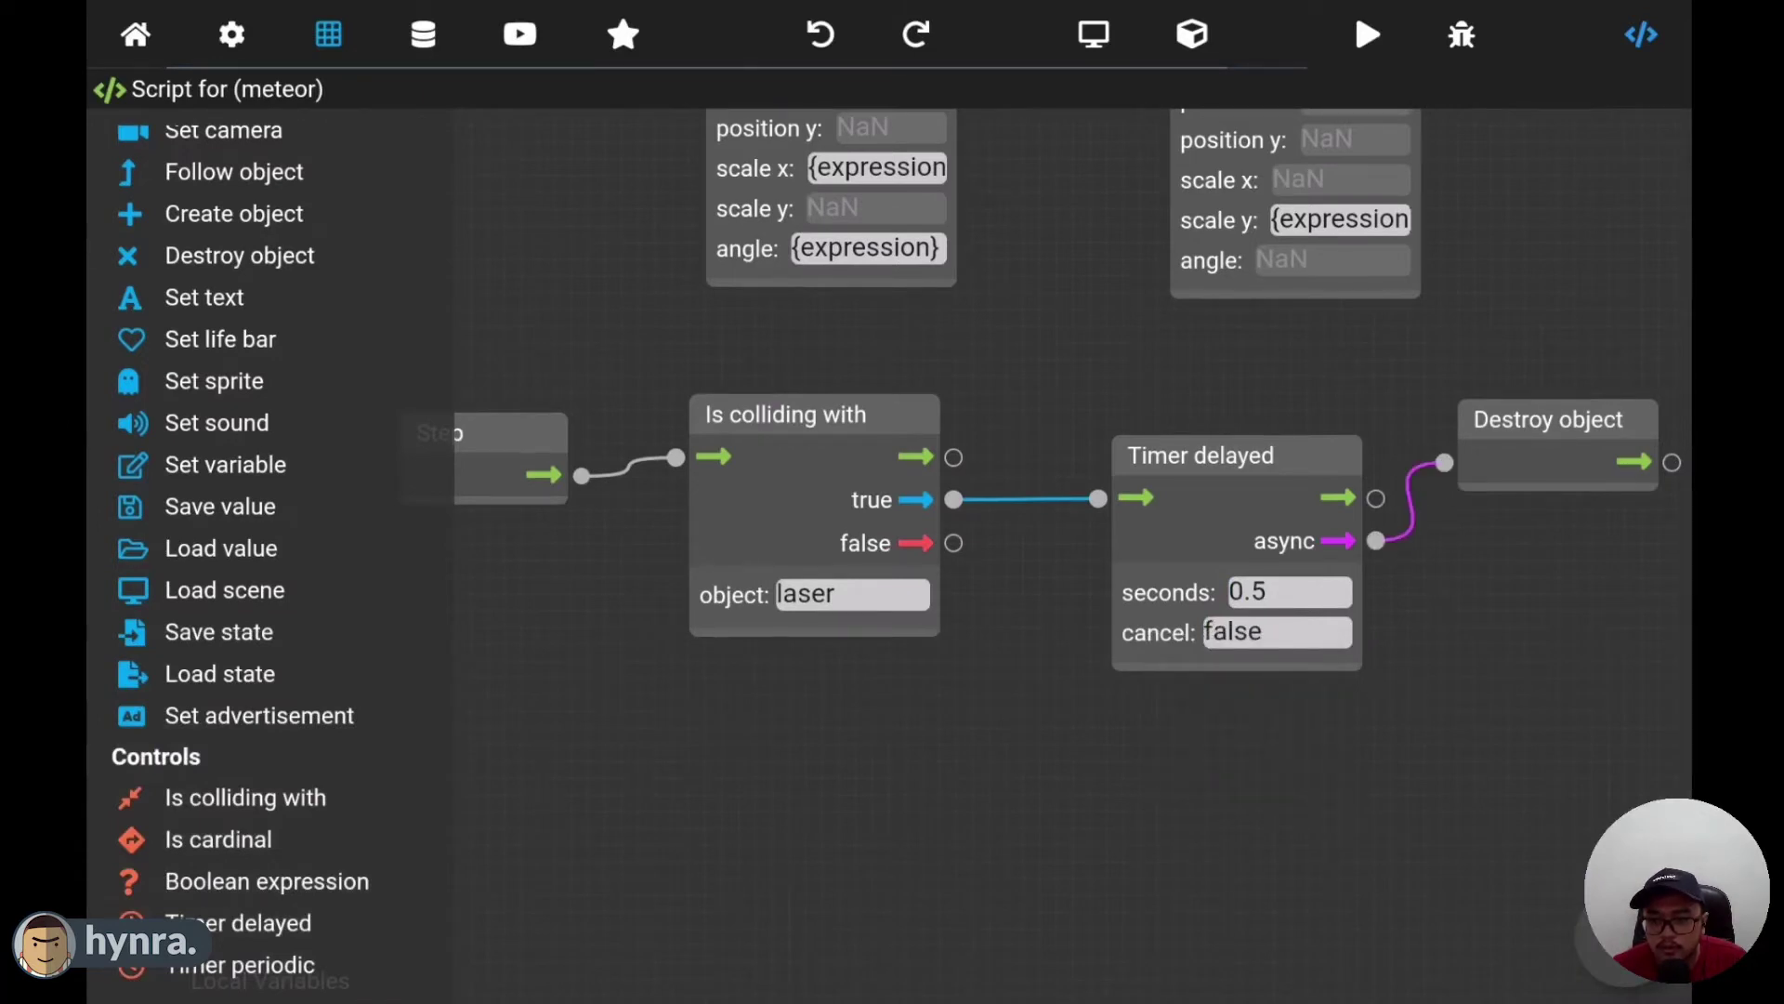
- Run the game in debug mode, steer the ship to shoot lasers at the meteors, and stop the run
click(1461, 35)
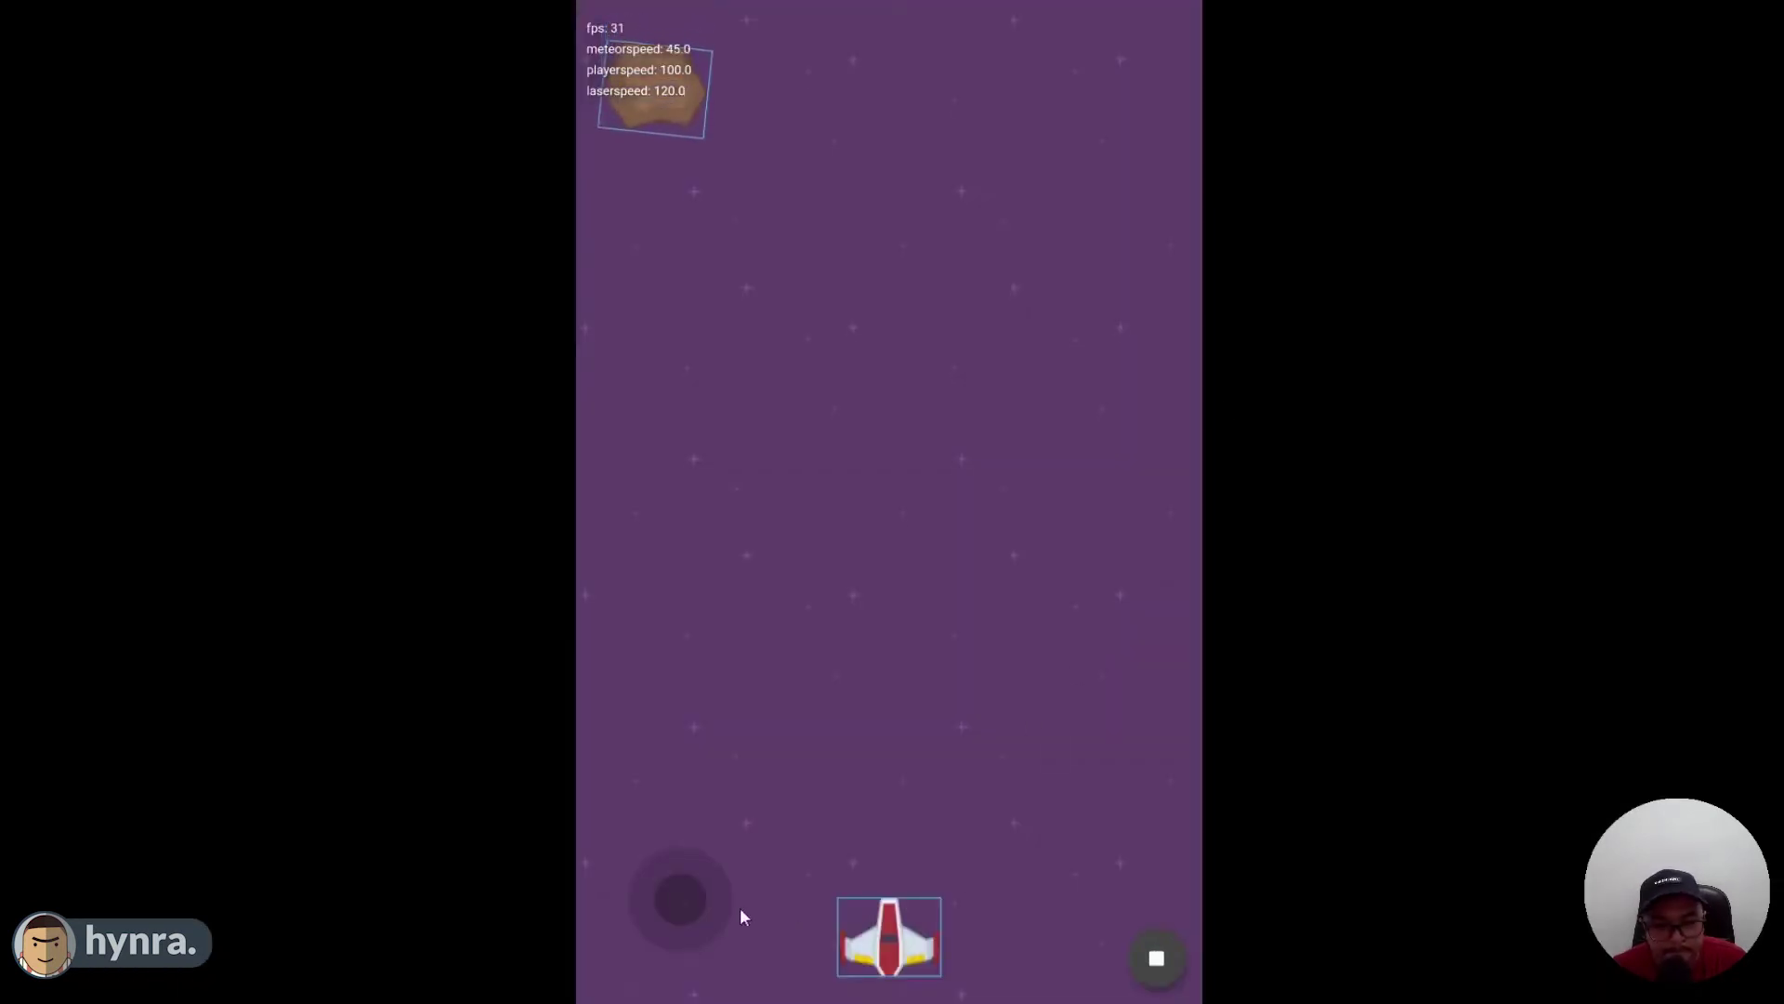
drag(699, 896, 665, 873)
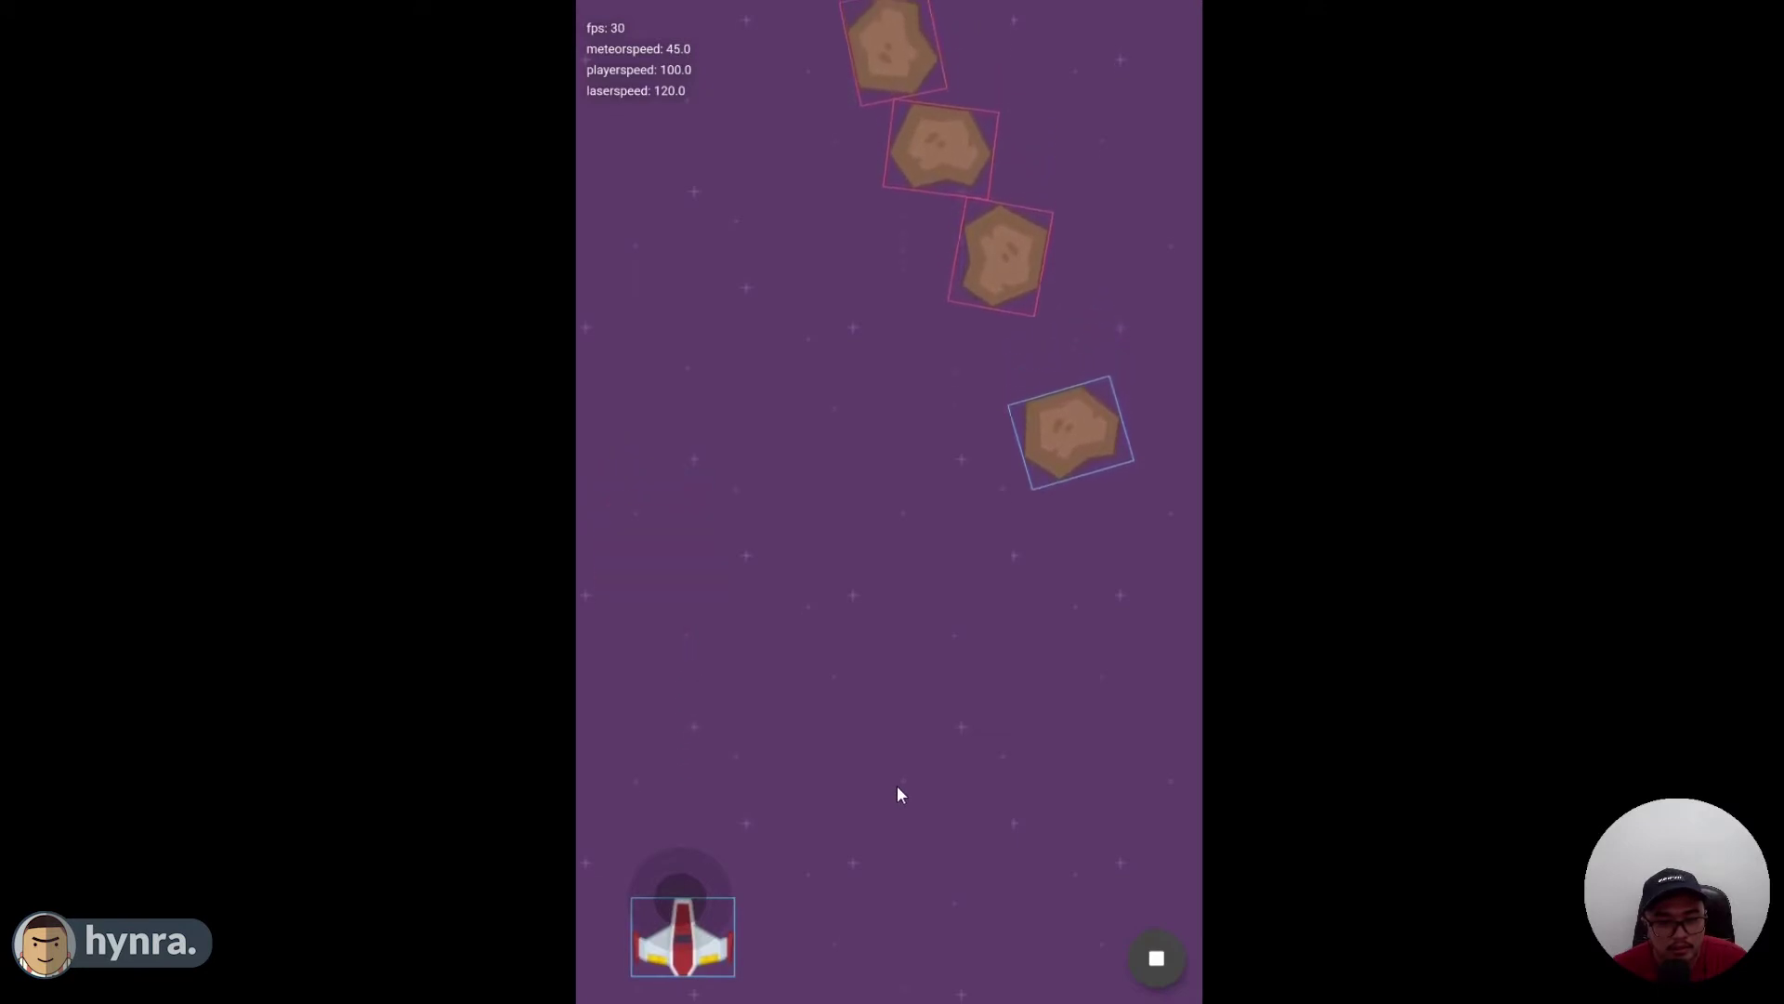
drag(677, 880, 1205, 805)
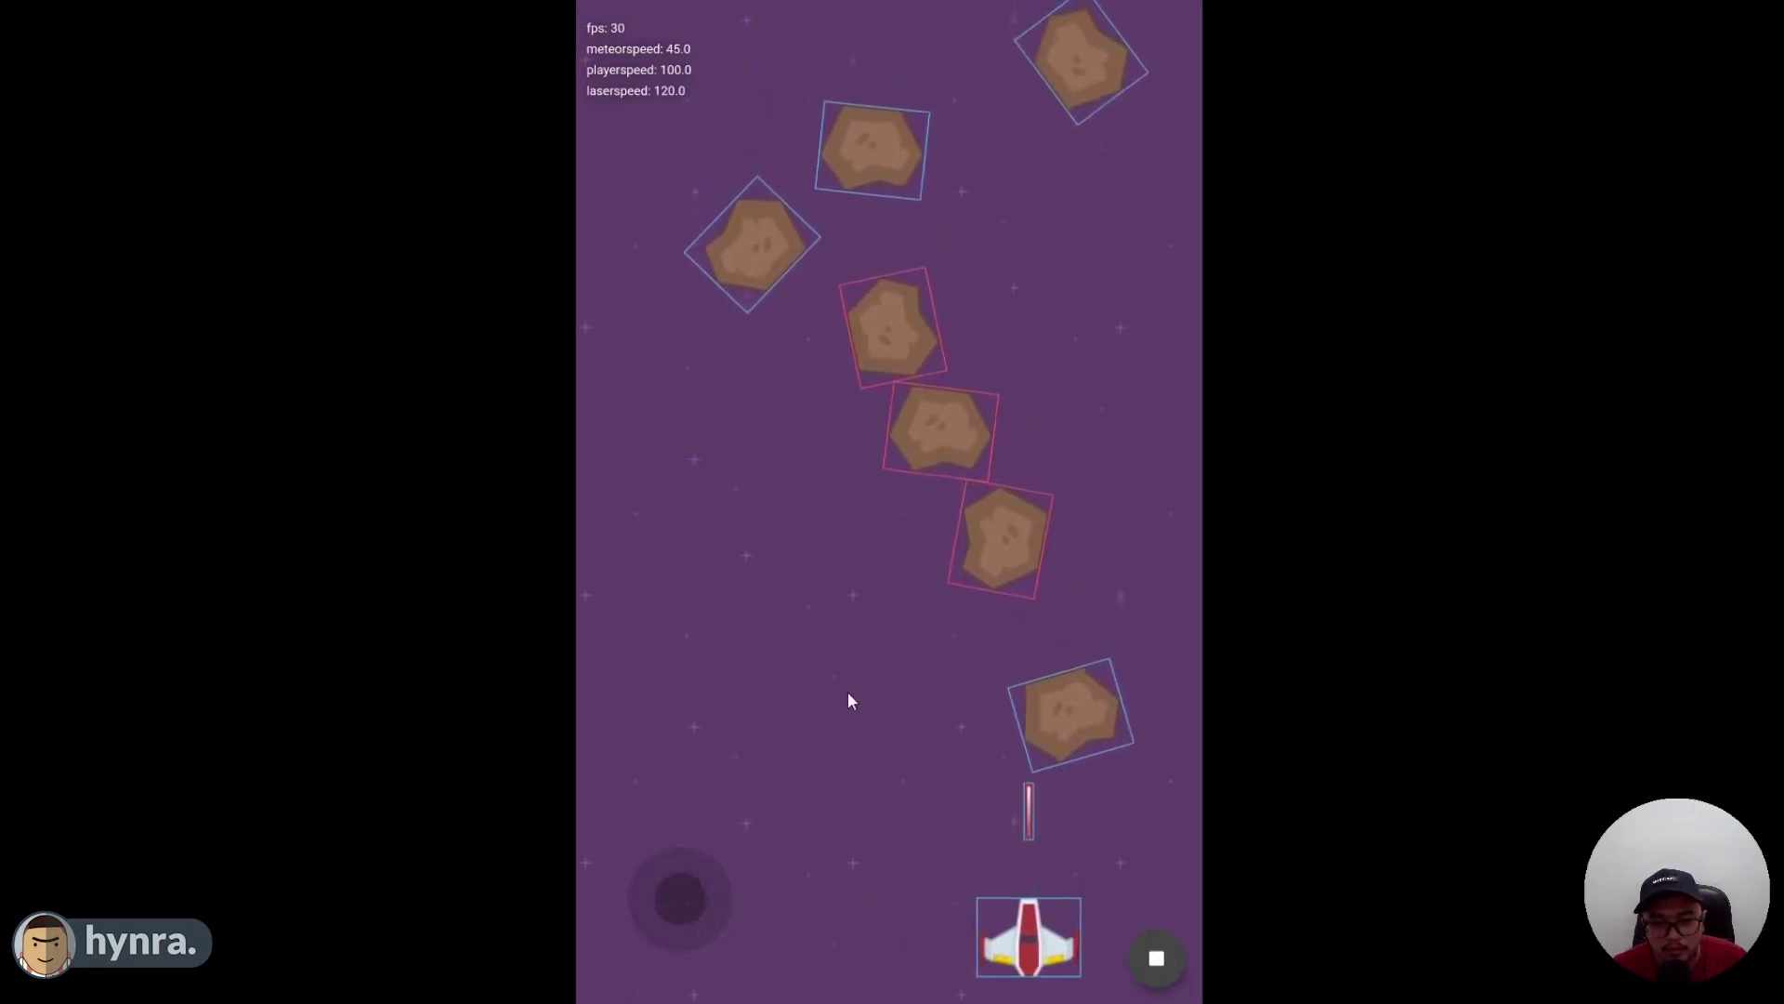
click(1152, 958)
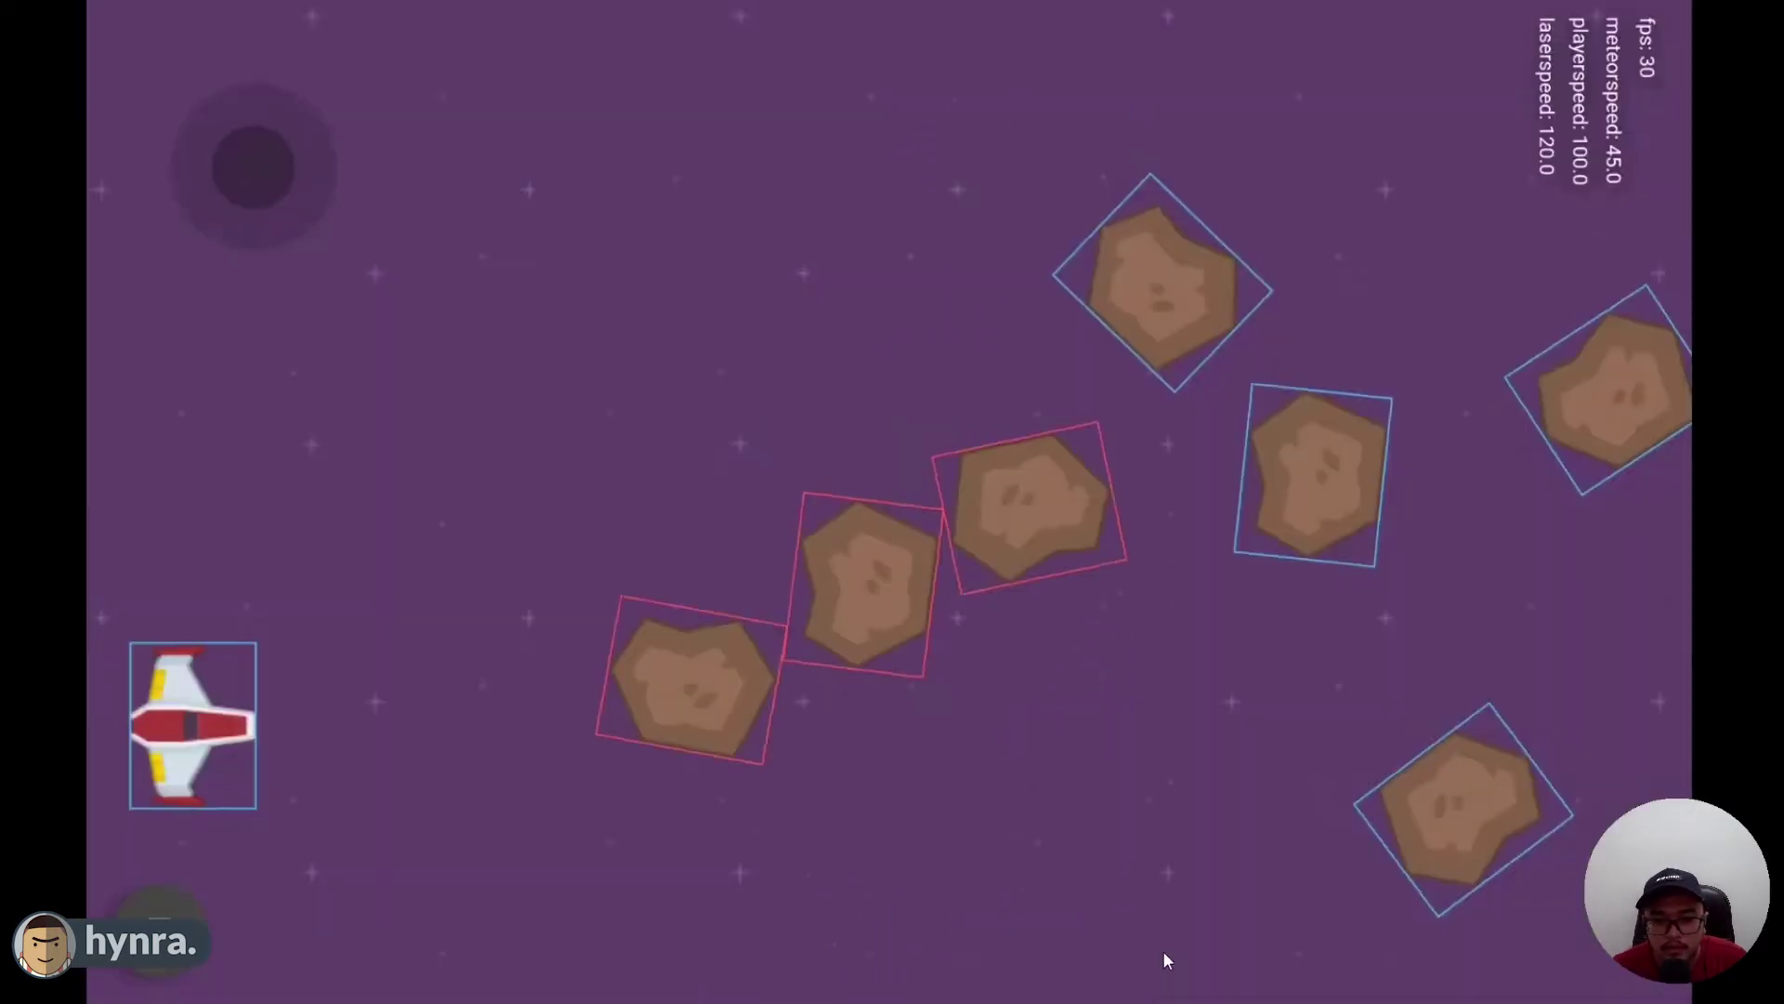
- Set the meteor's collision timer to 0.01 seconds and close the meteor script
click(1297, 593)
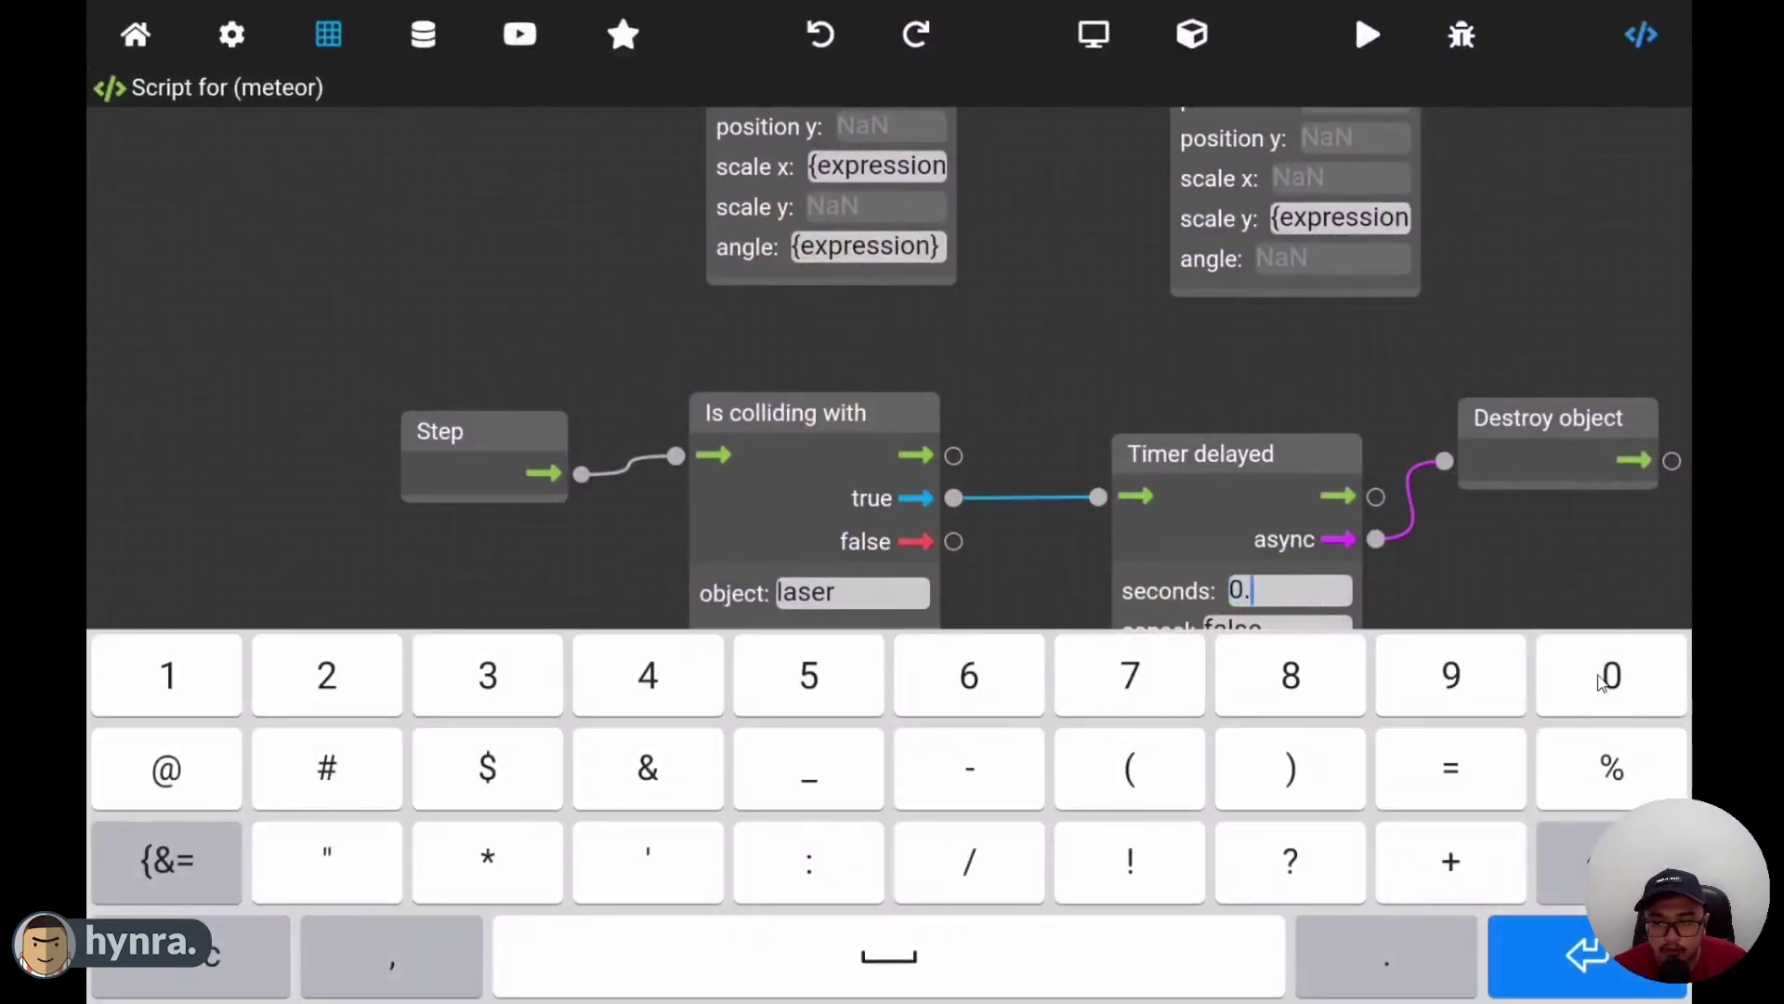
text(0.01)
click(1552, 944)
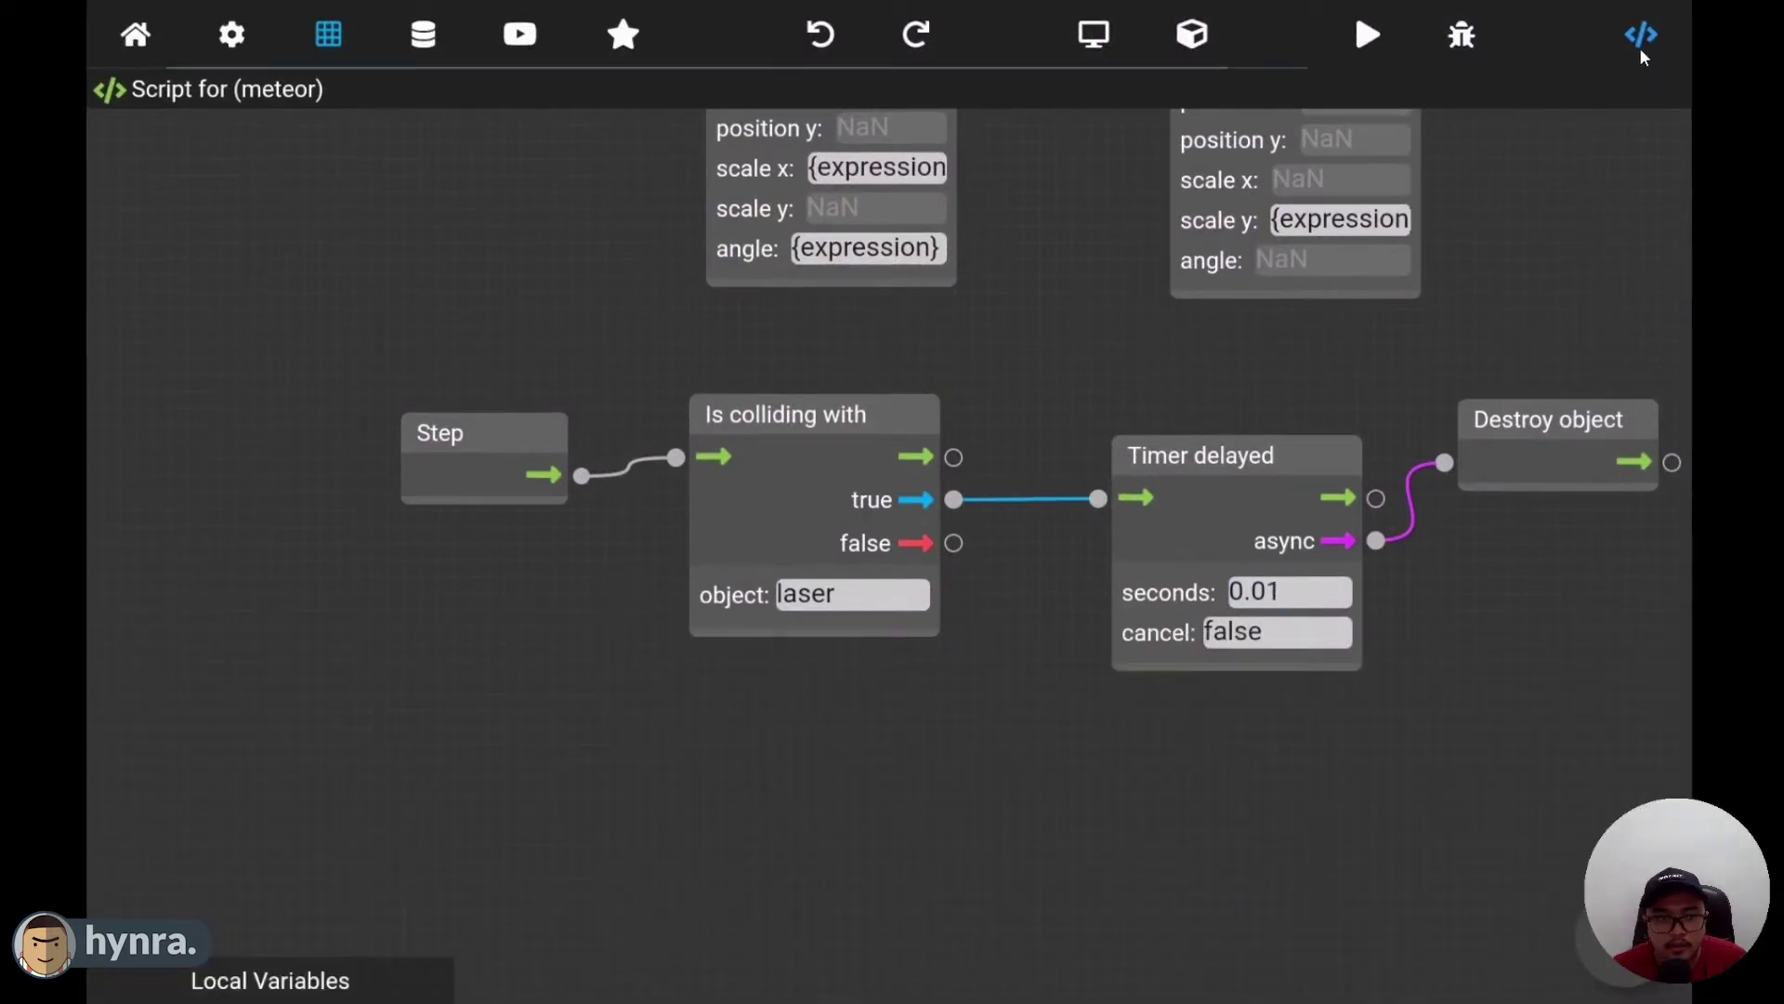
click(1640, 48)
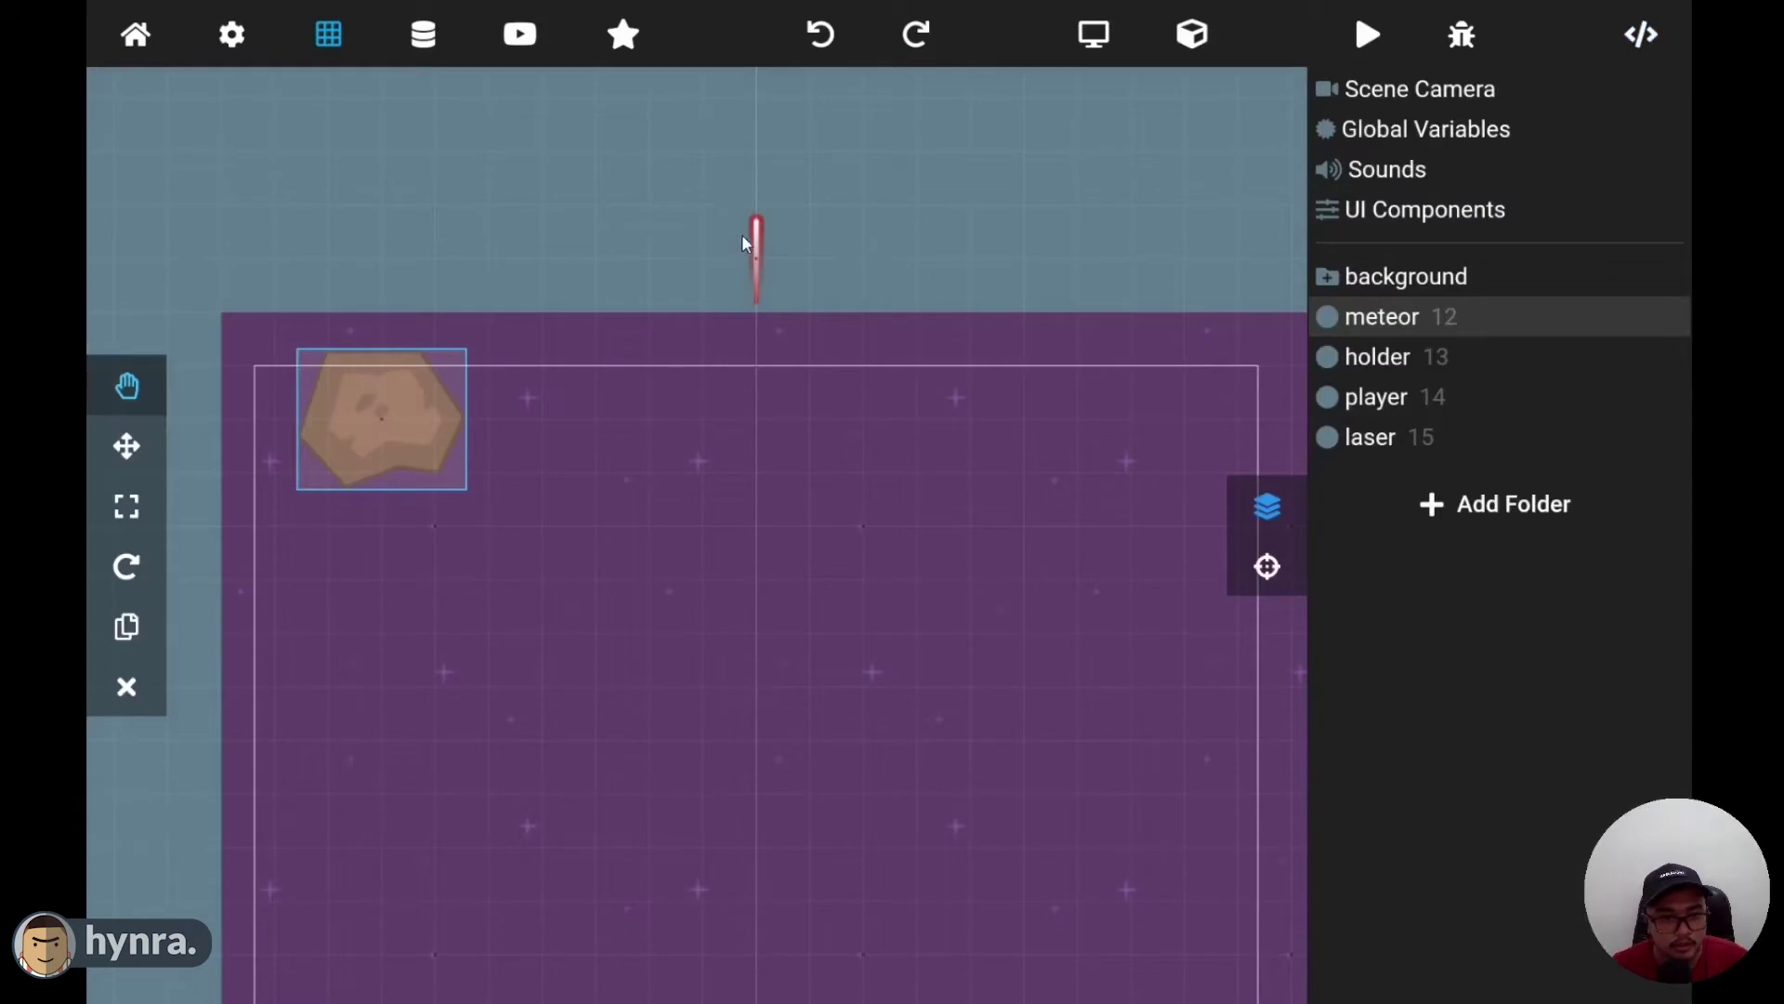
- Open the laser's script and set its collision timer to 0.01 seconds
click(753, 238)
click(1642, 41)
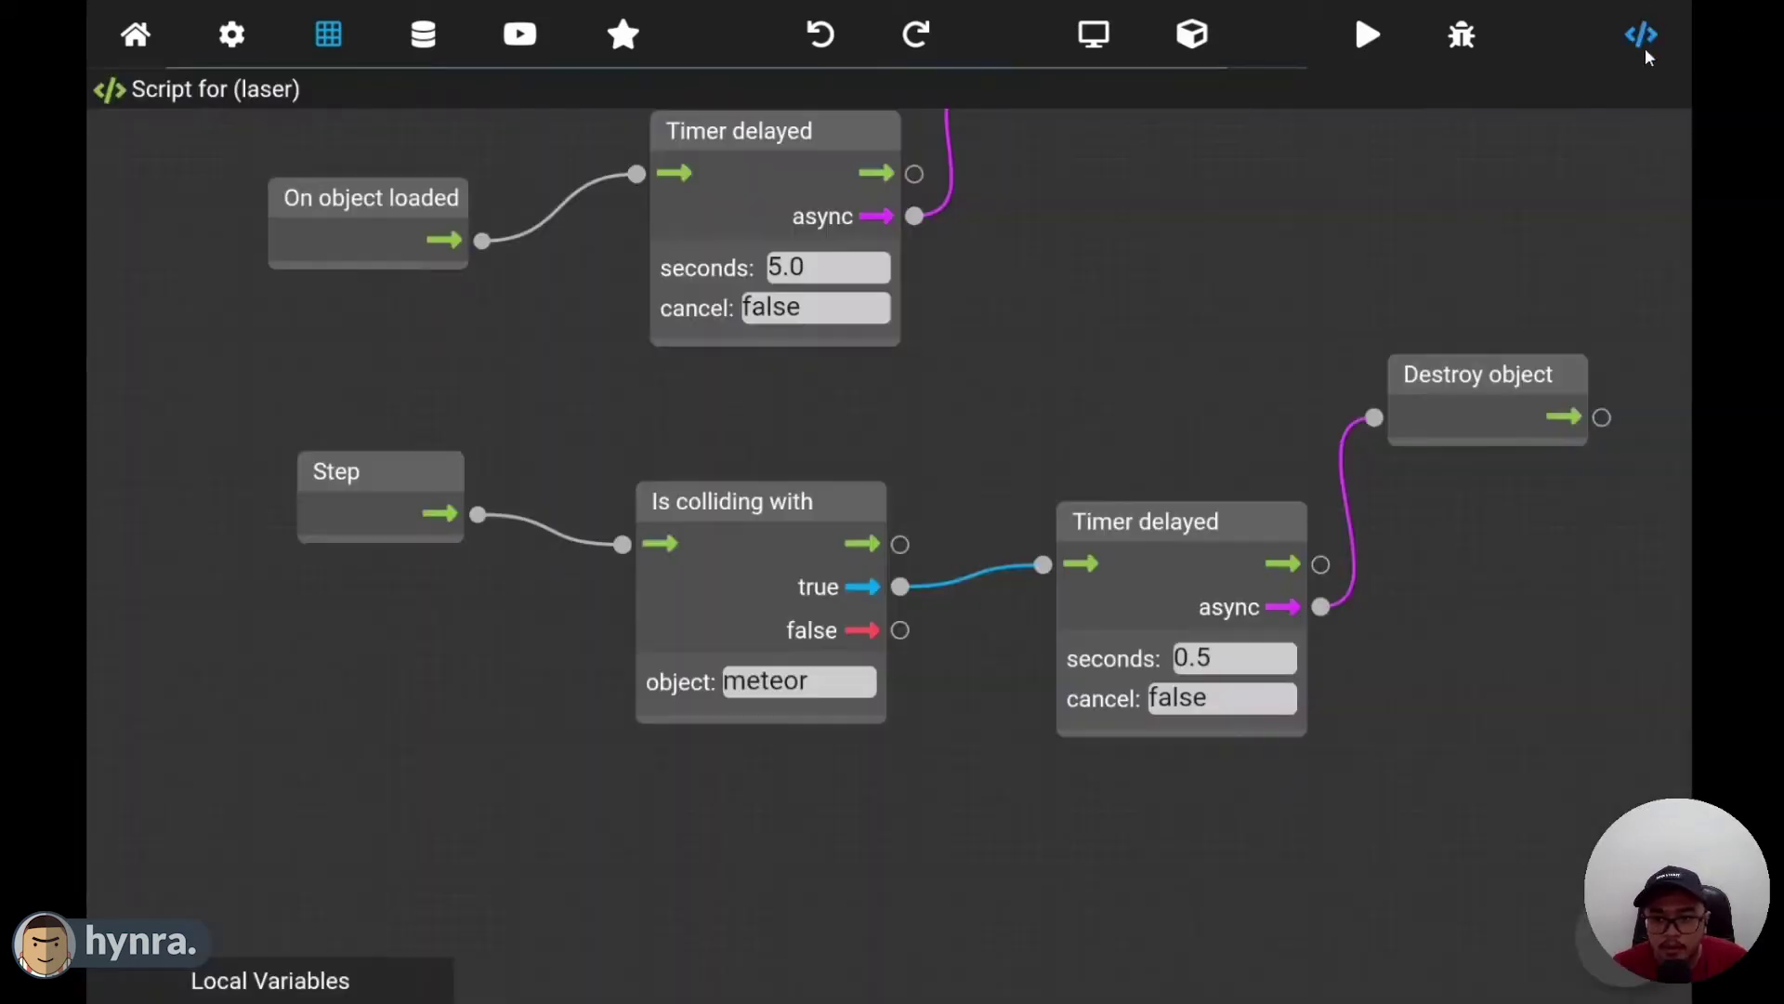
click(1255, 663)
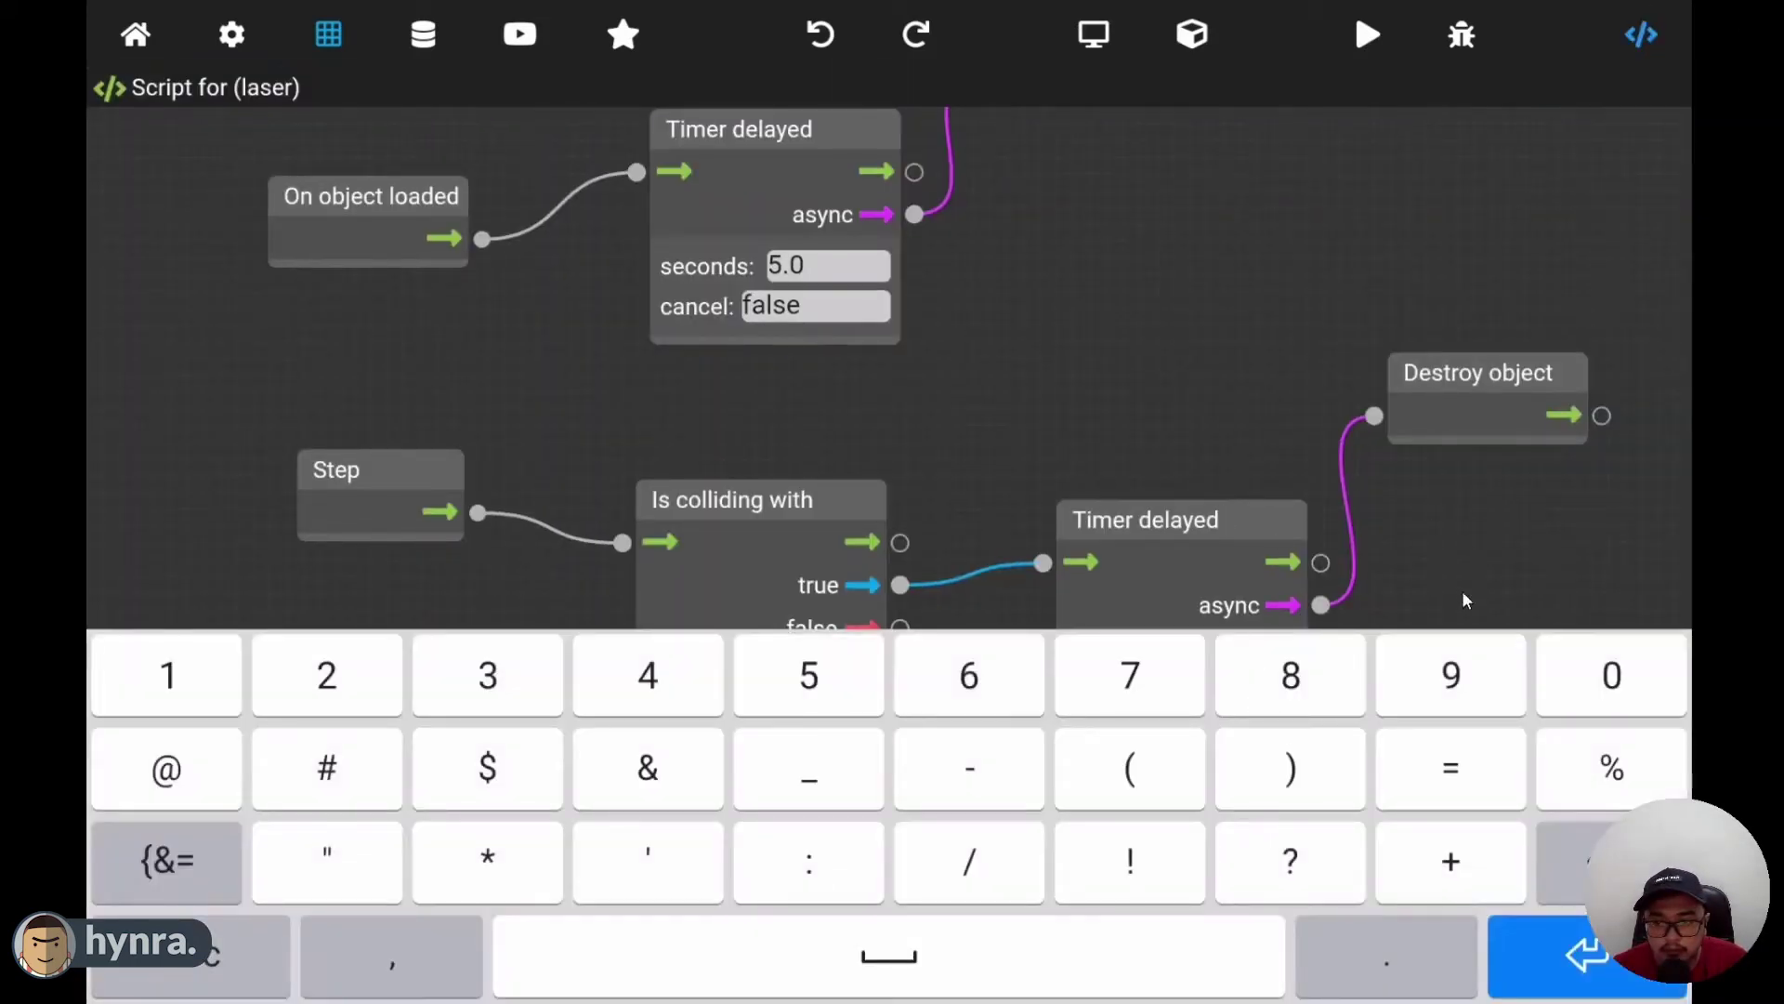
drag(1465, 600, 1478, 394)
click(1275, 468)
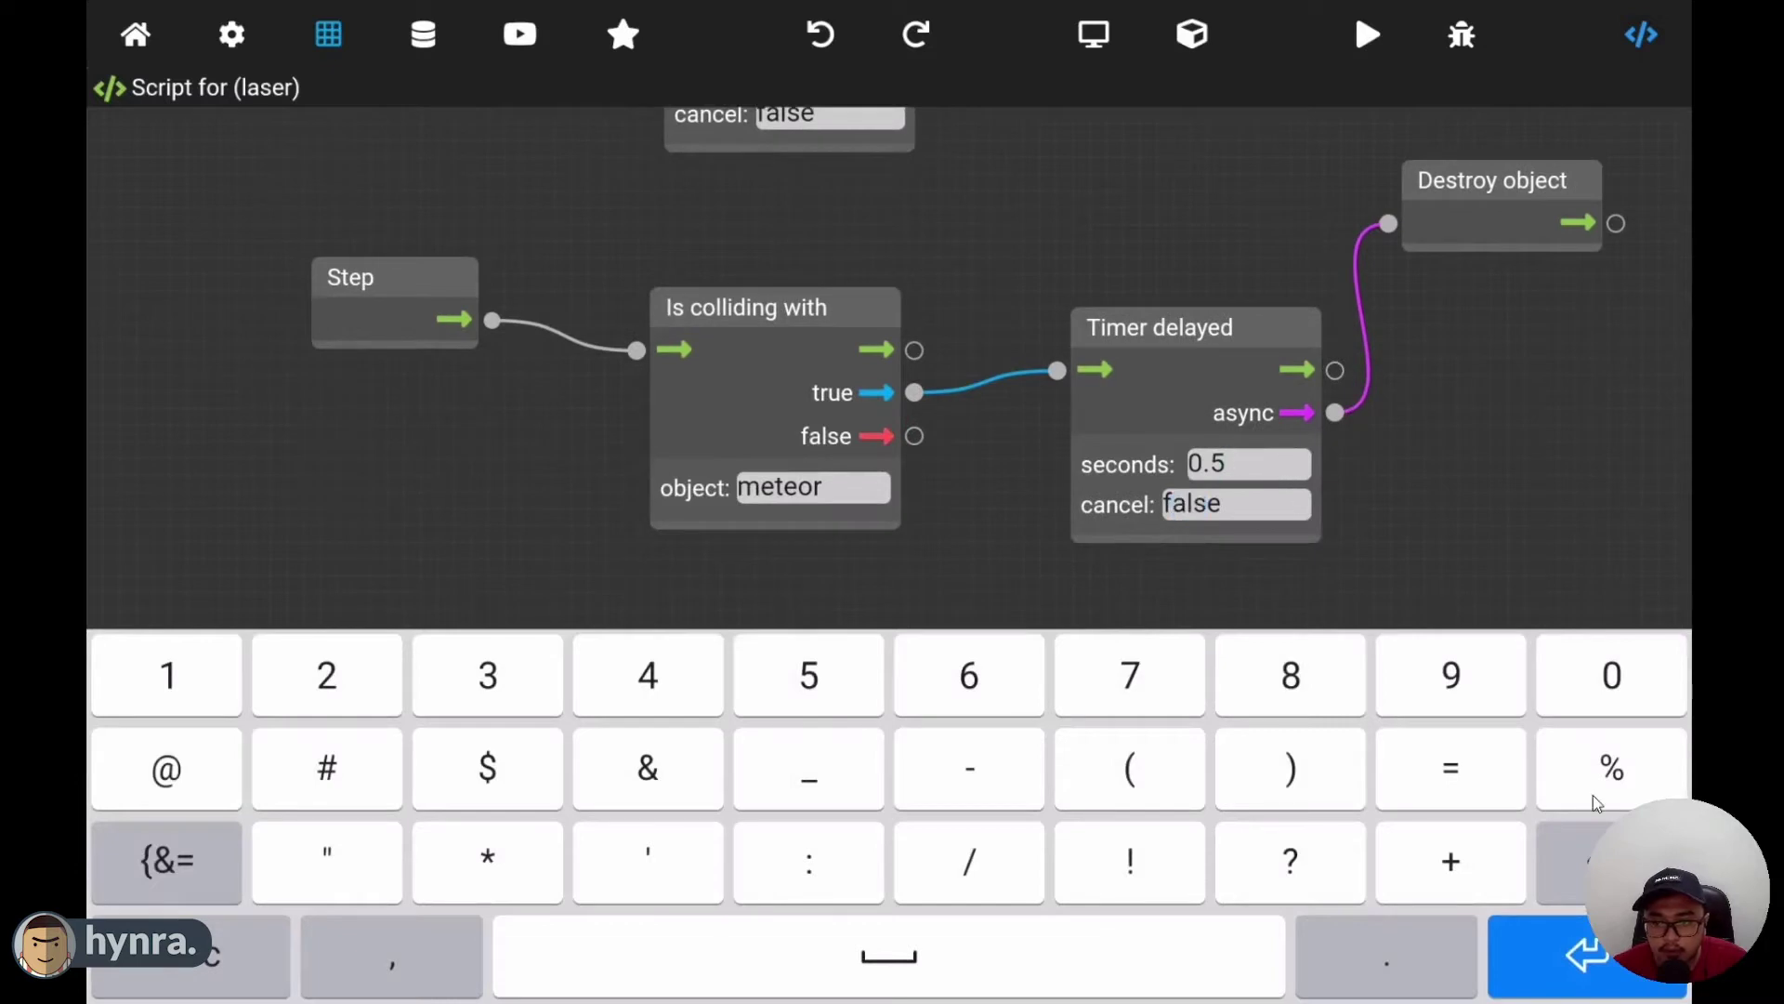
click(1617, 688)
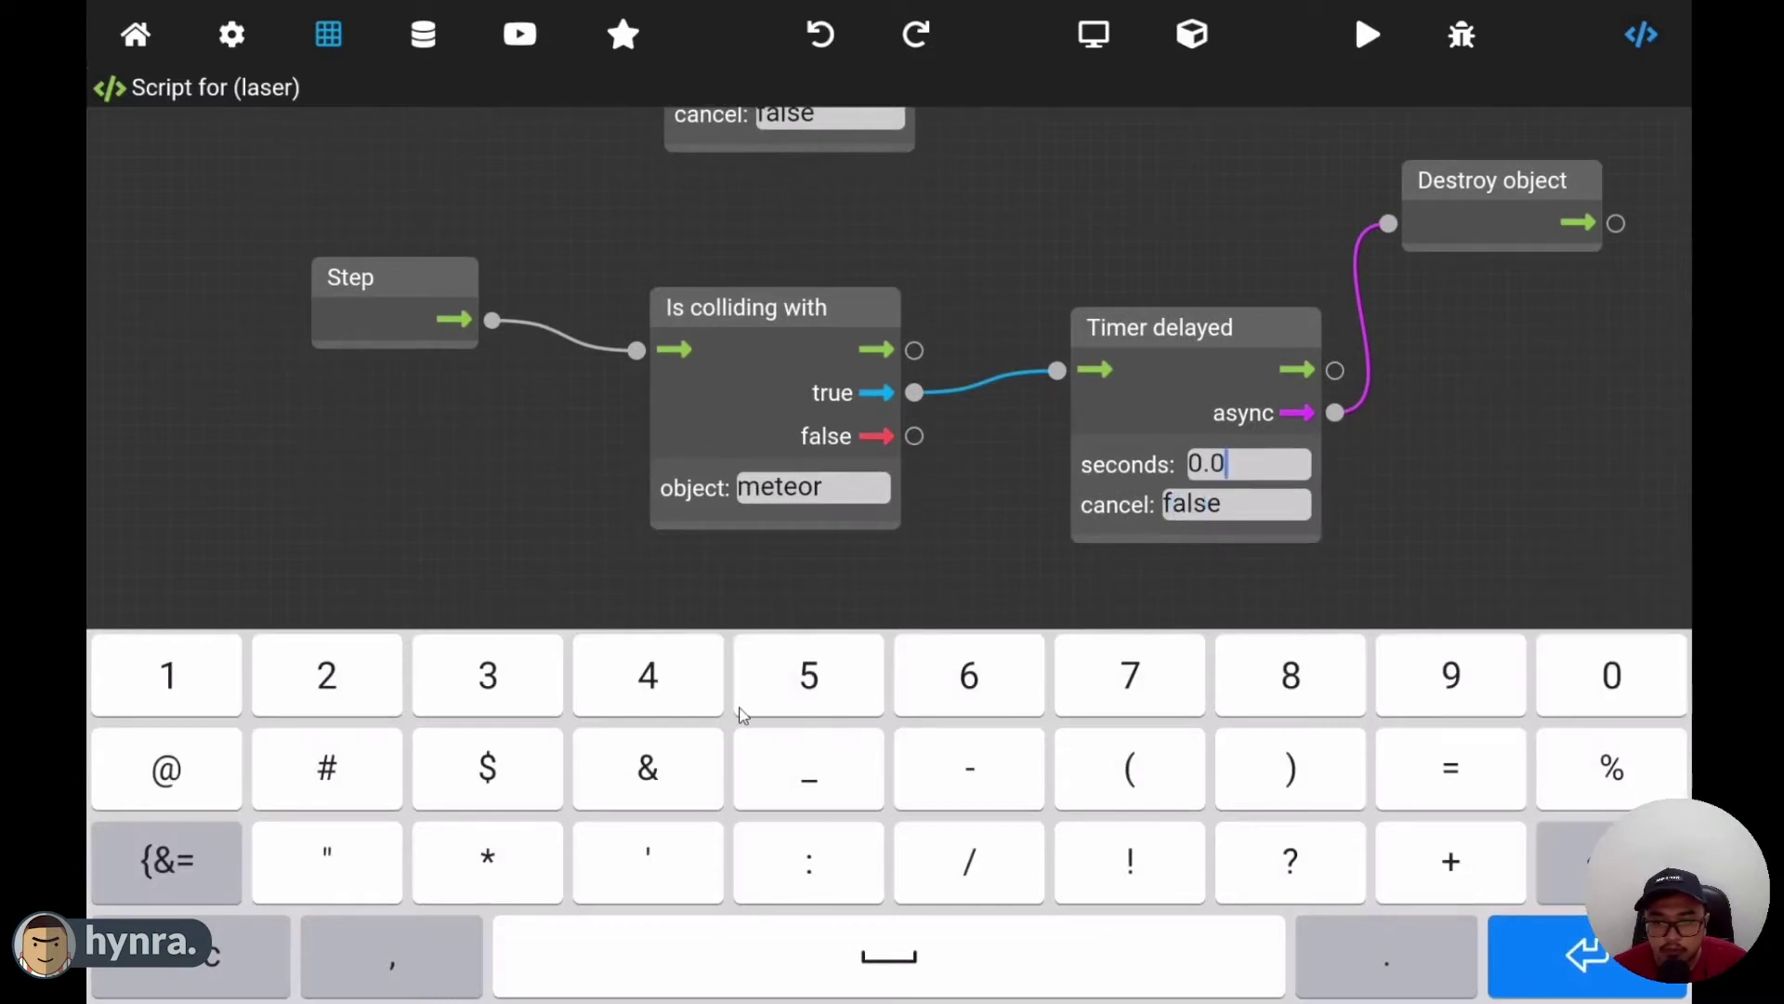
click(168, 676)
click(1603, 974)
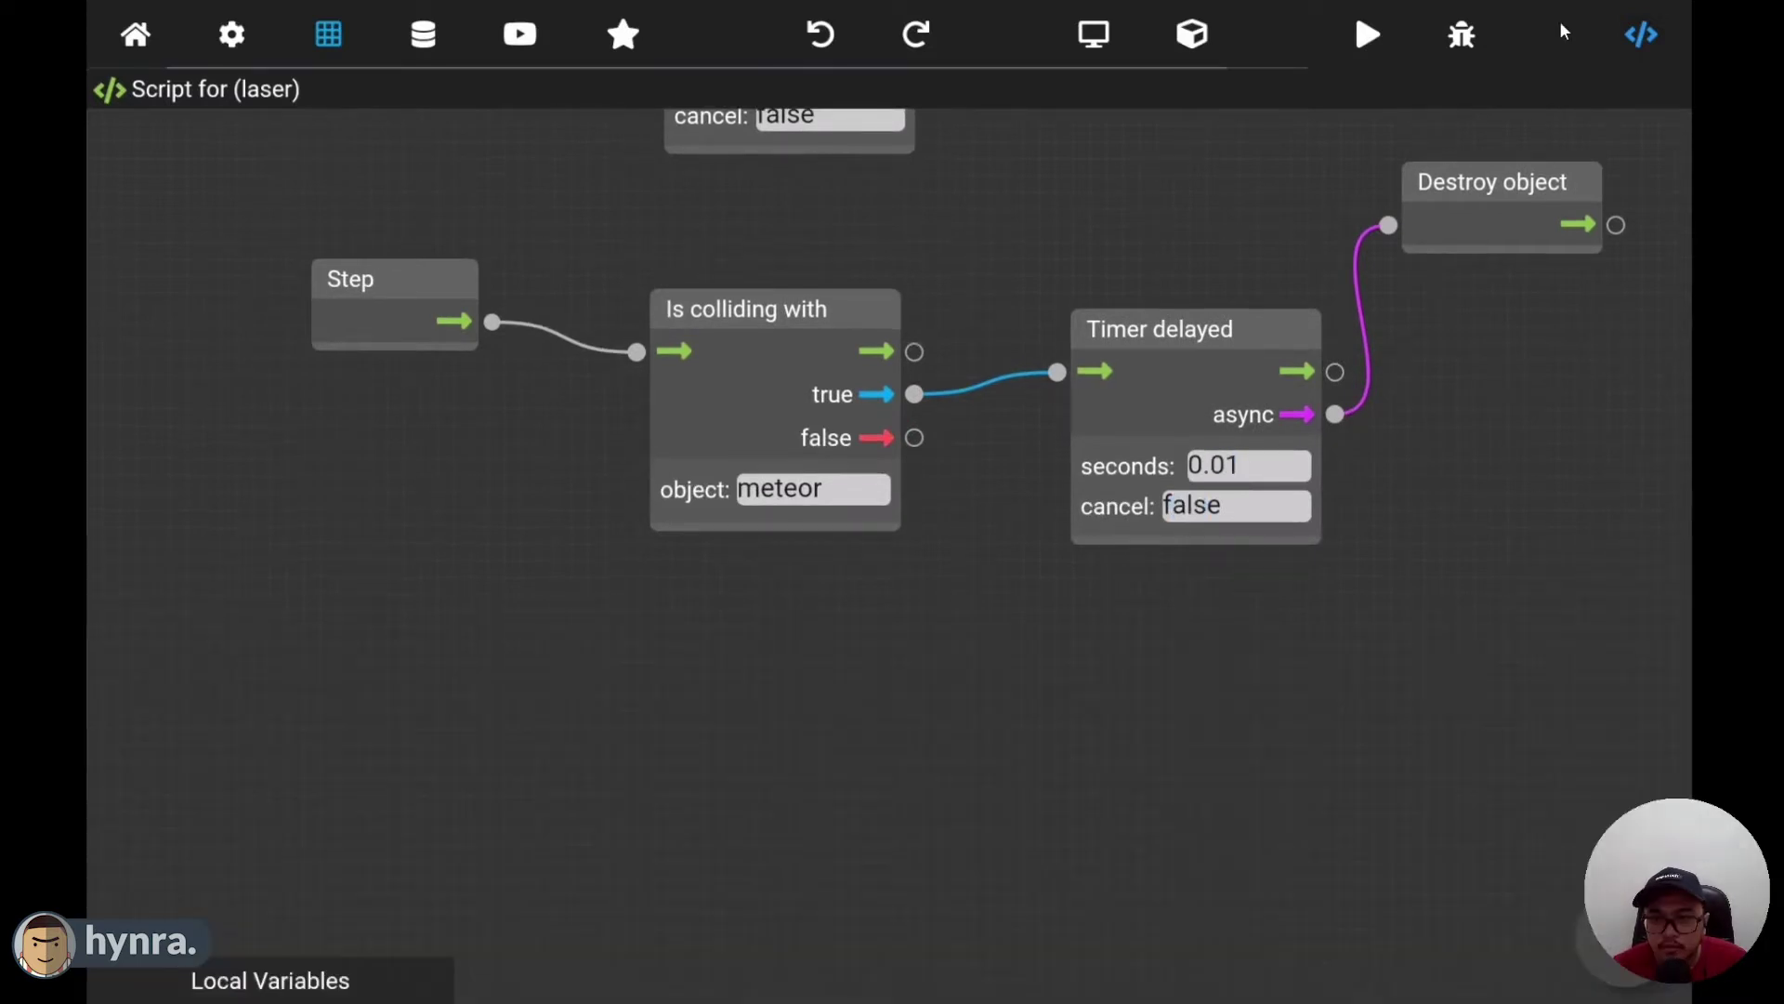
- Test laser and meteor collisions in debug mode by steering the ship under the meteors and firing, and stop the run
click(1476, 52)
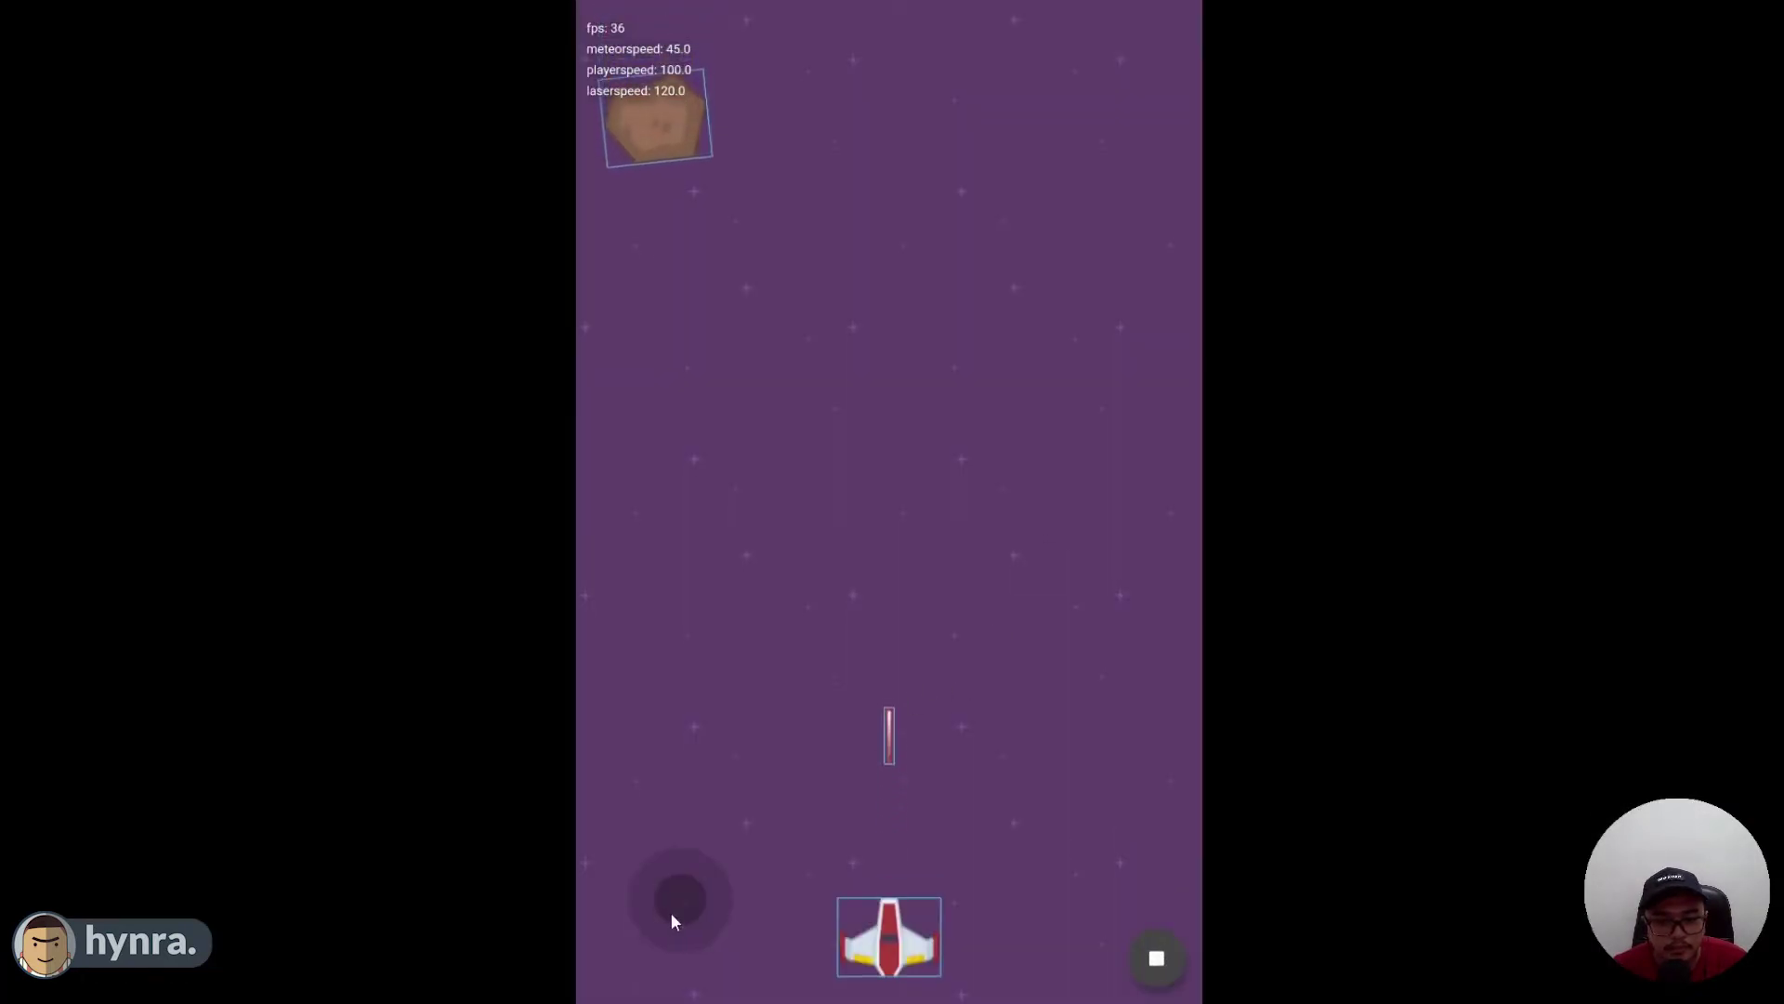
drag(671, 911, 613, 827)
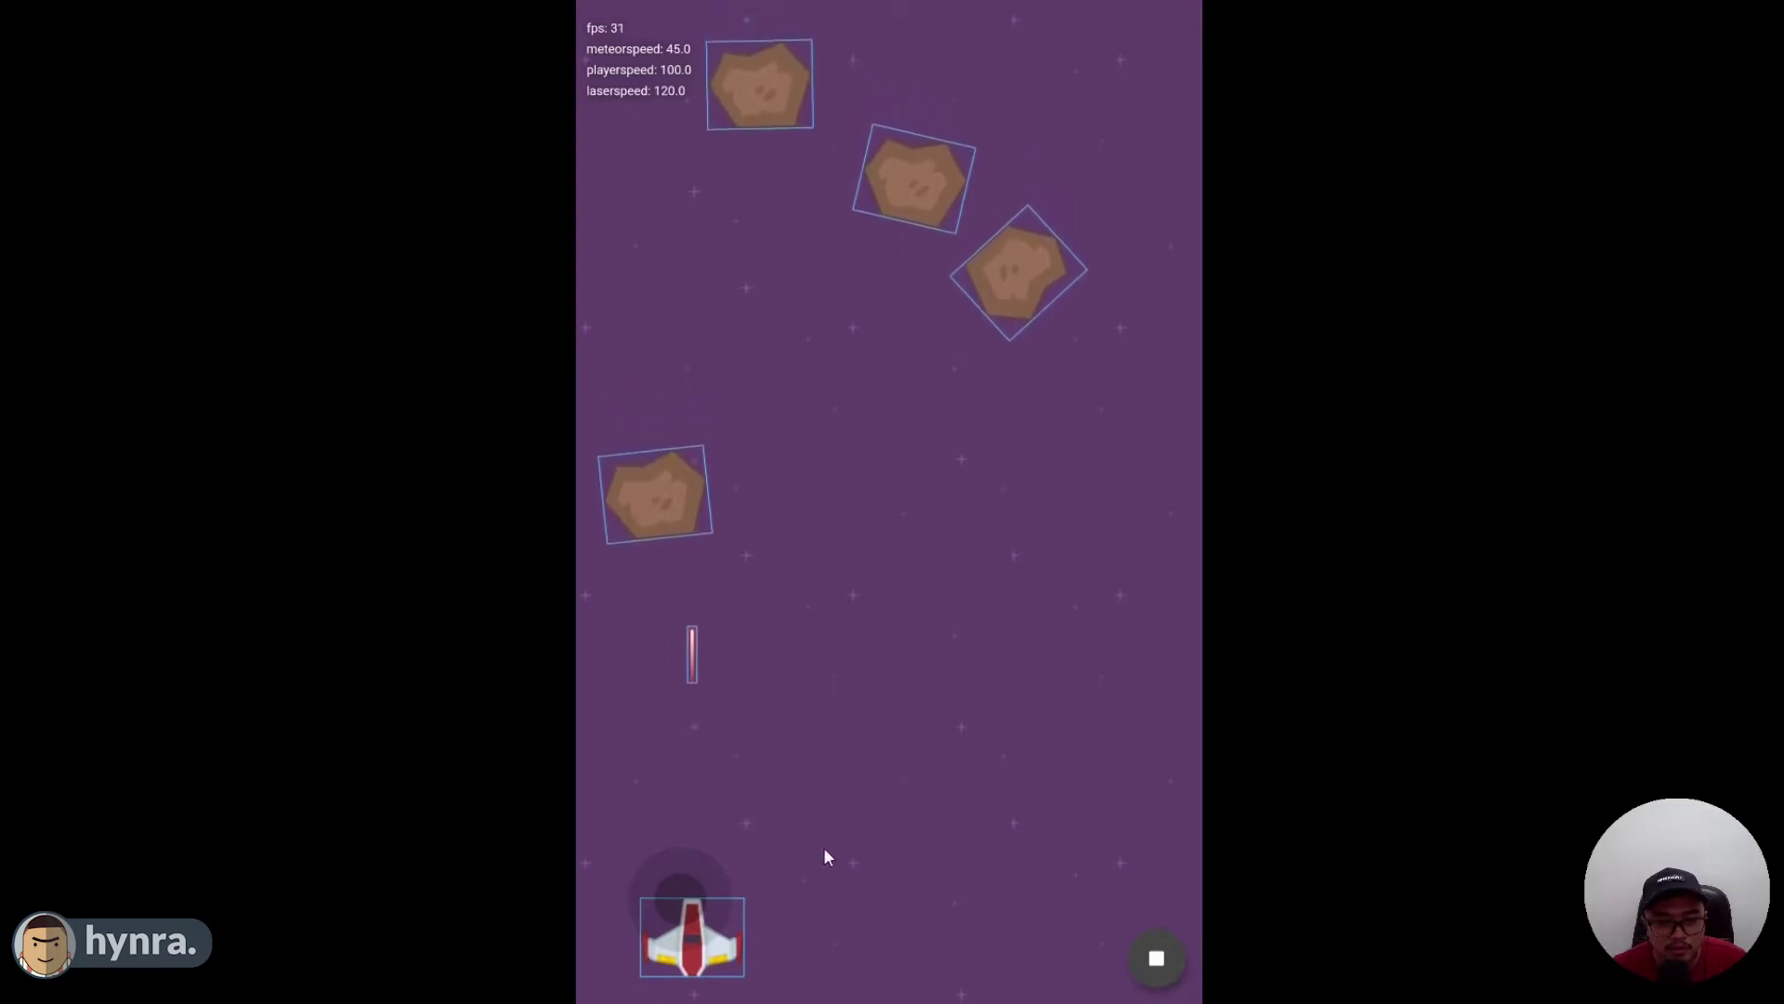
drag(706, 880, 1390, 838)
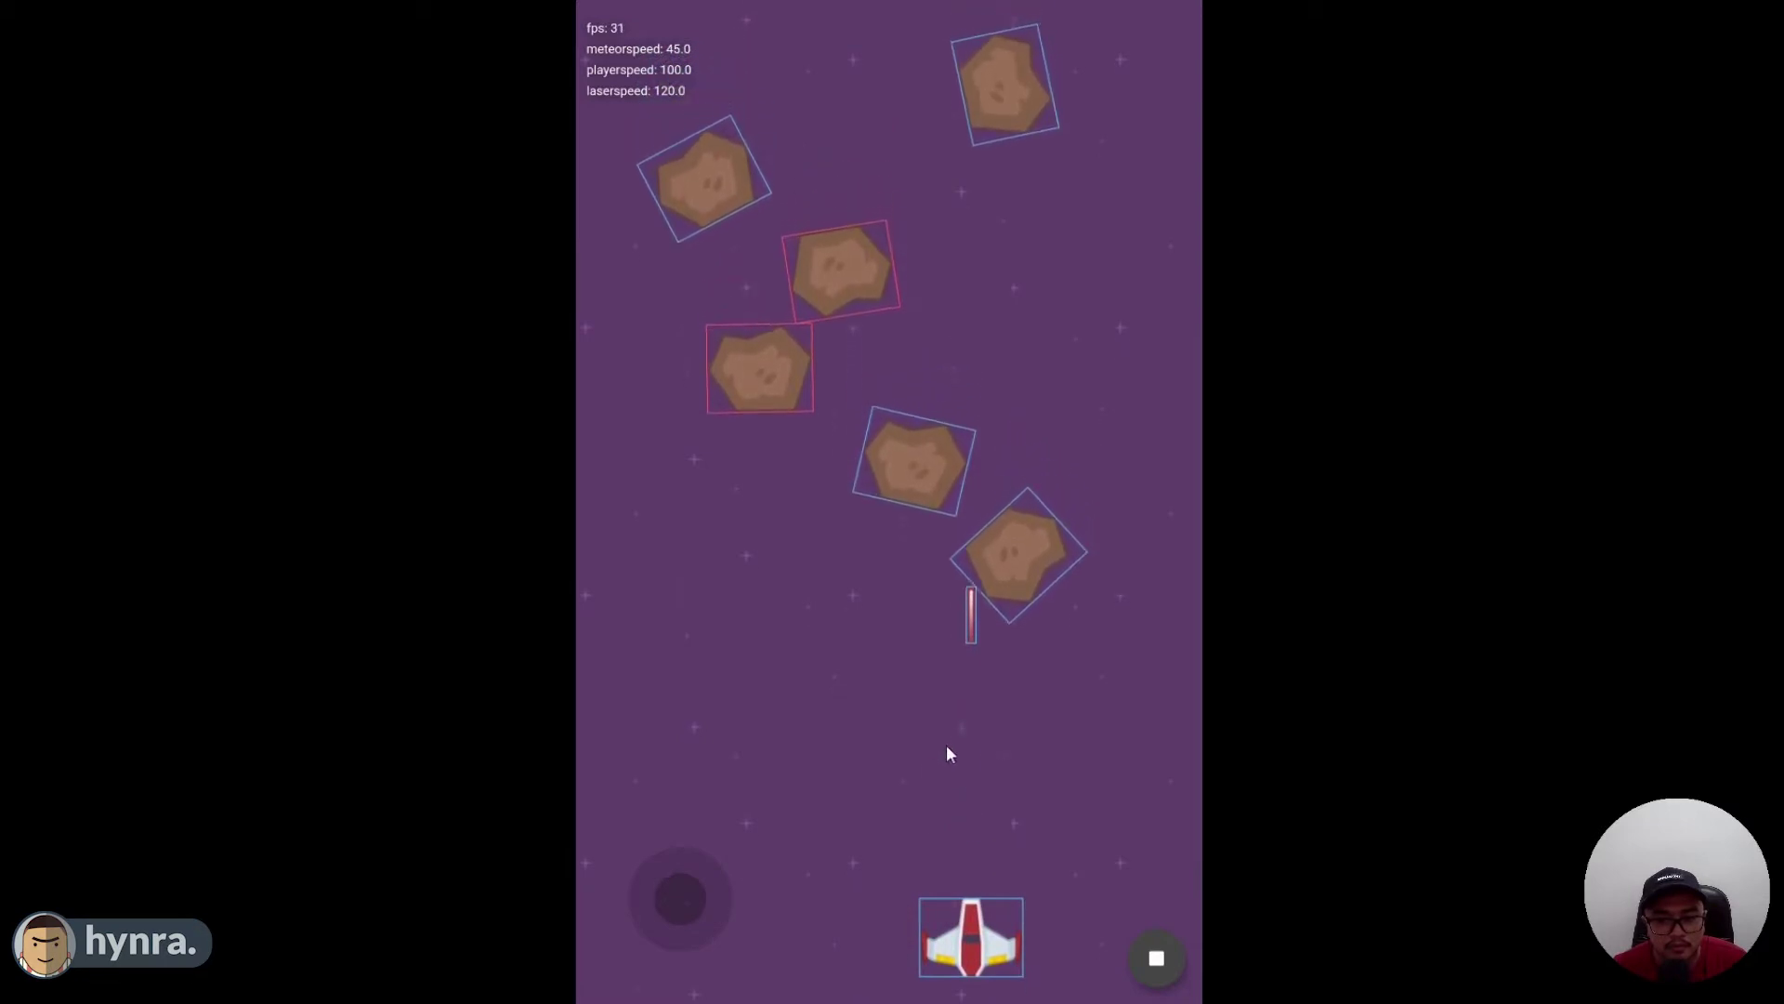
drag(717, 900, 563, 896)
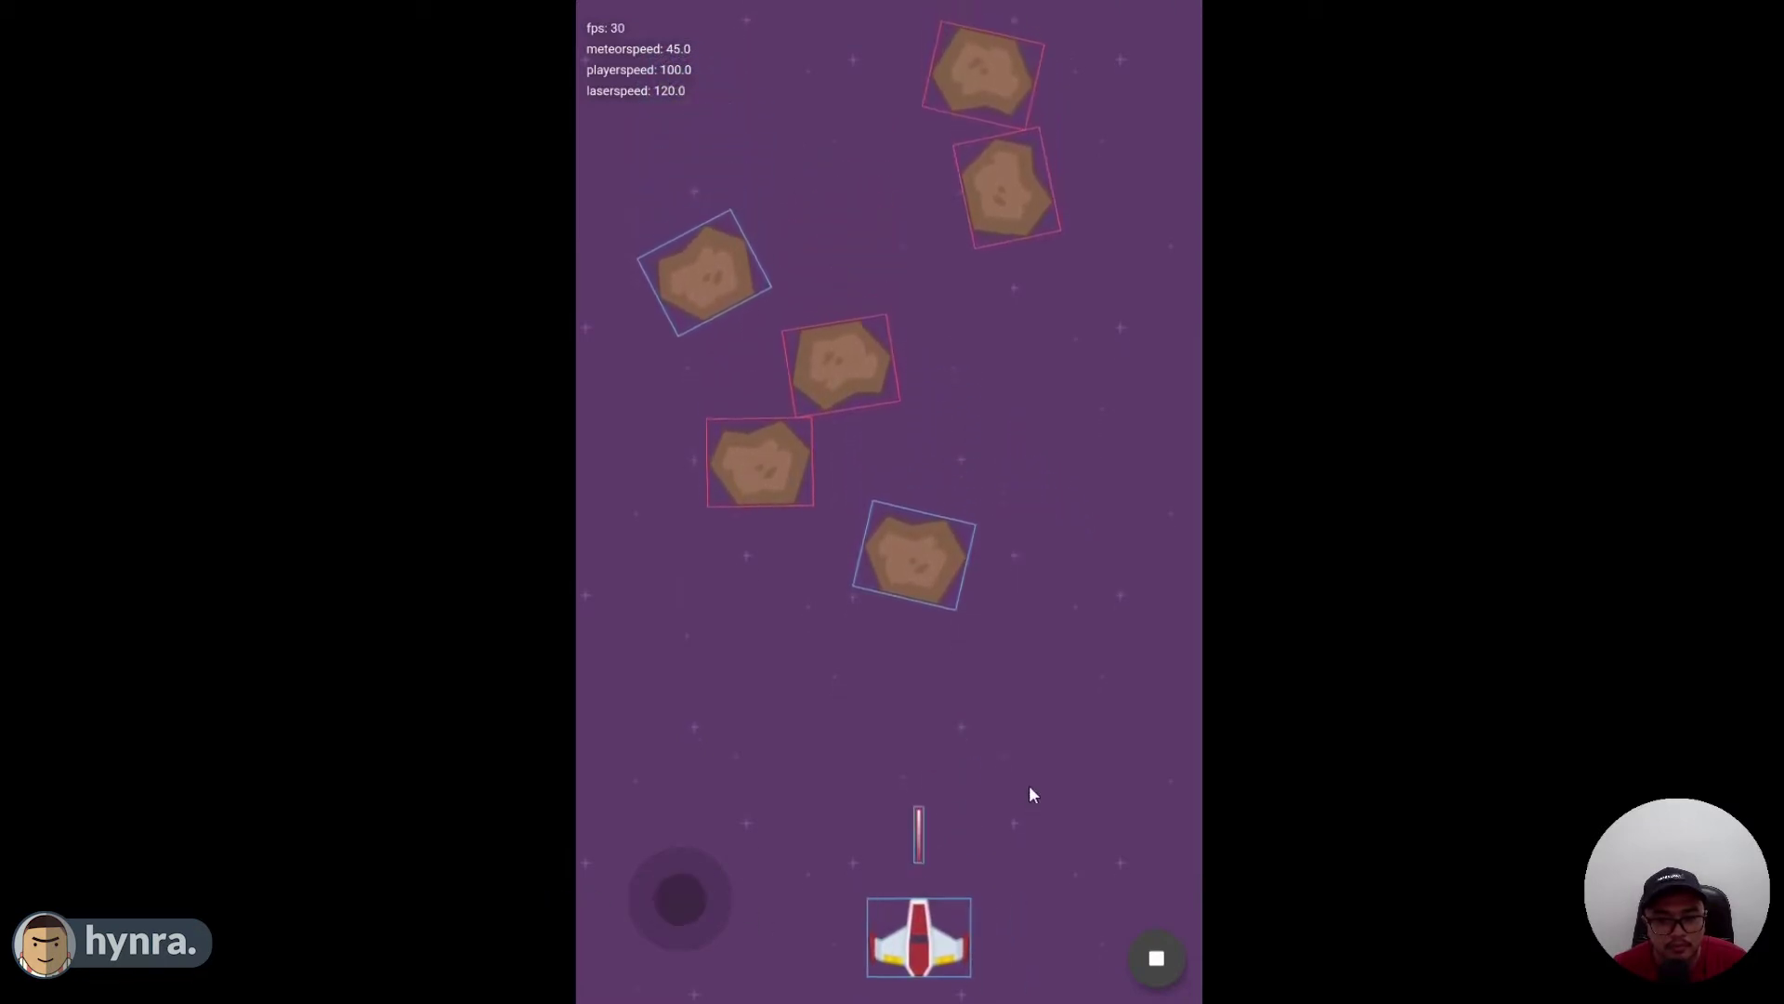
drag(717, 908, 507, 901)
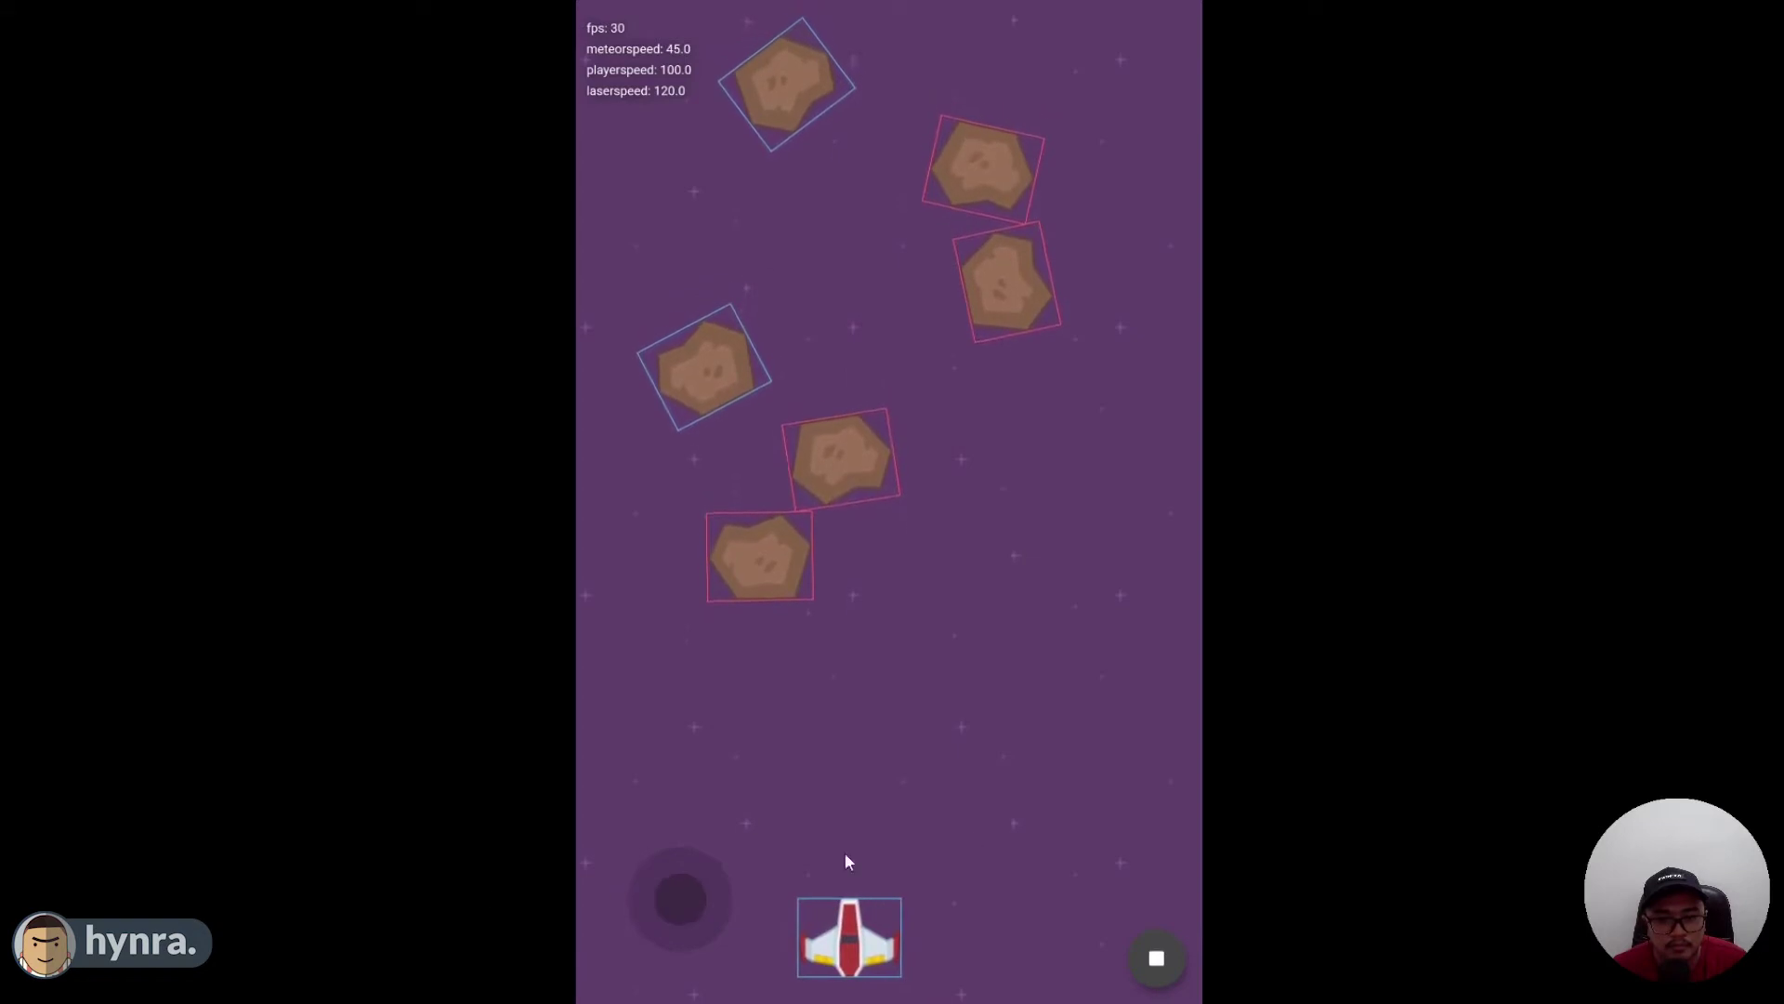
click(1156, 958)
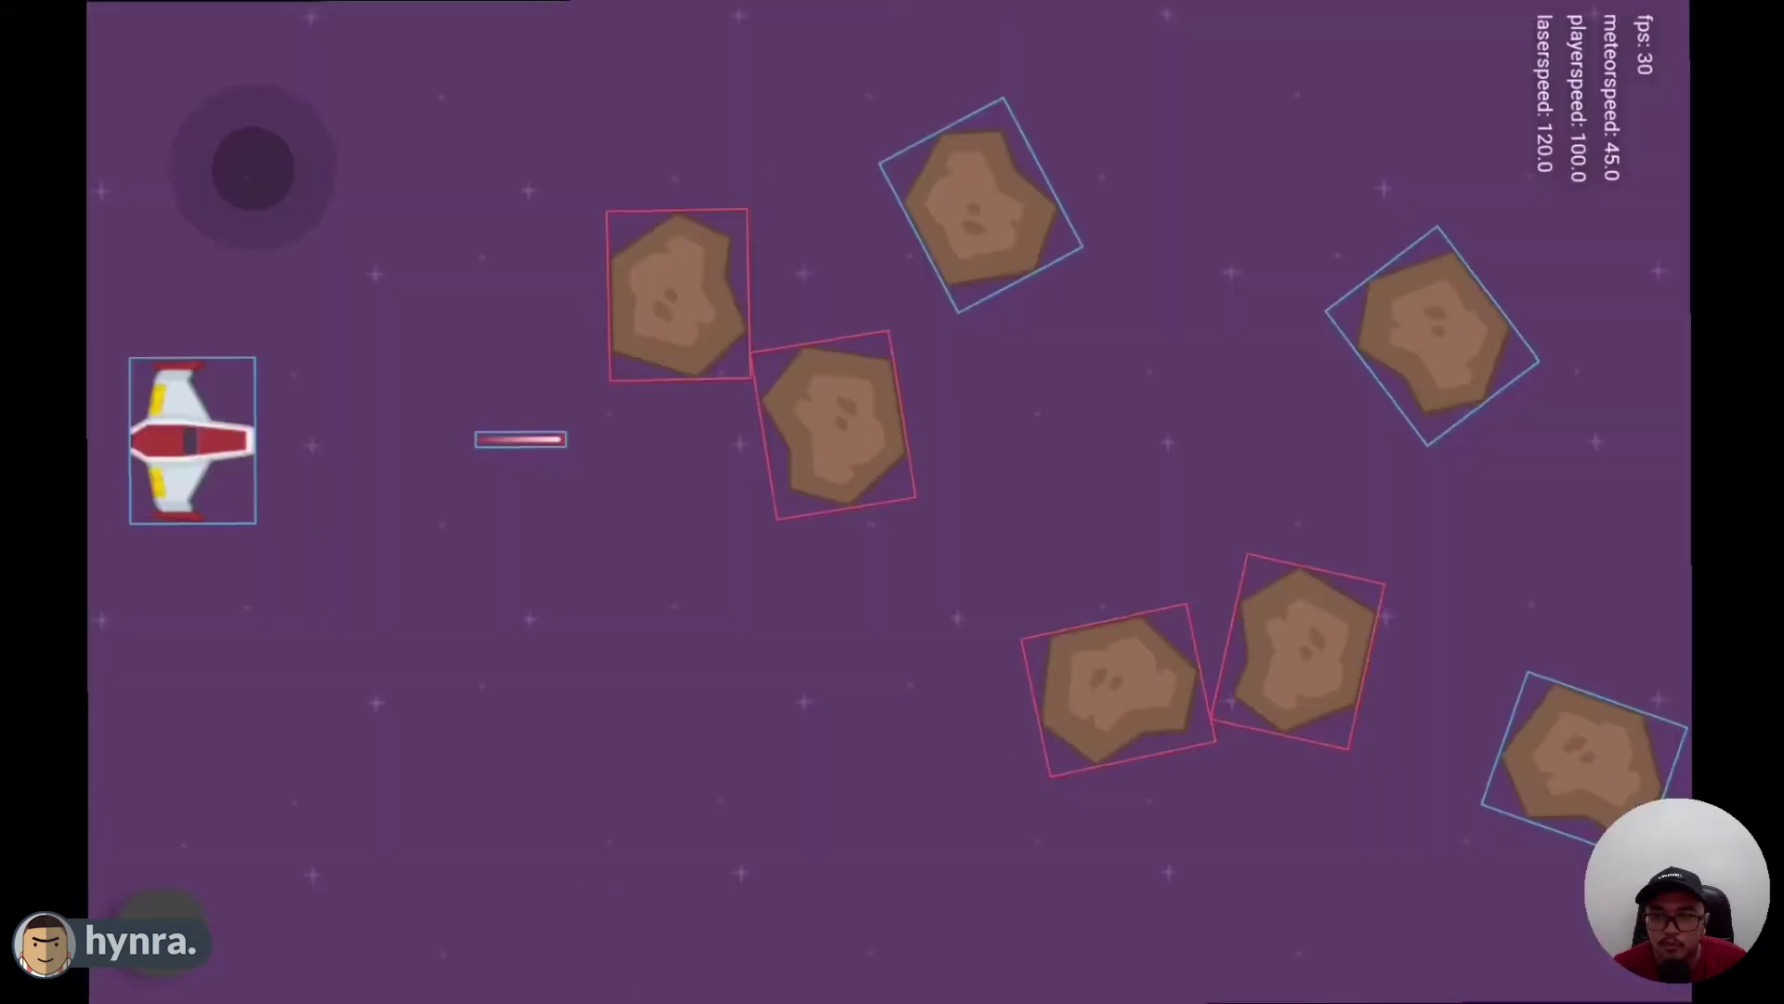
- Play the game without debug outlines, moving the ship from side to side and firing lasers at the meteors
click(1368, 35)
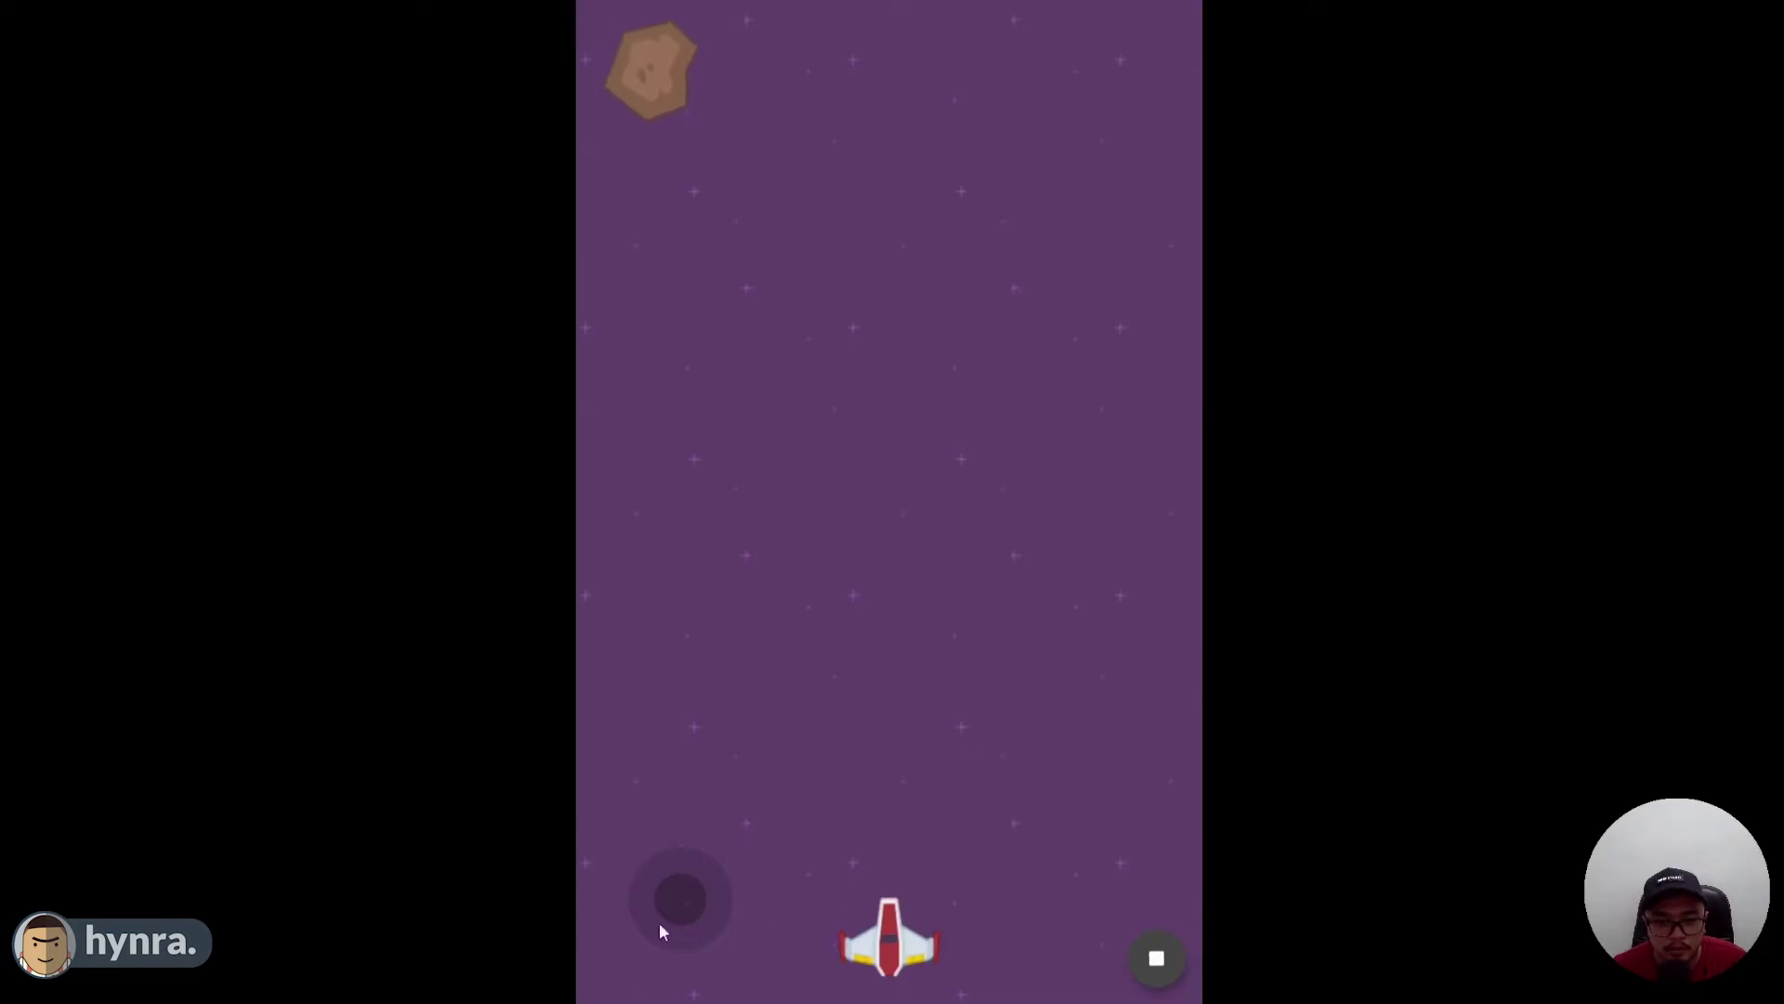
drag(662, 931, 314, 927)
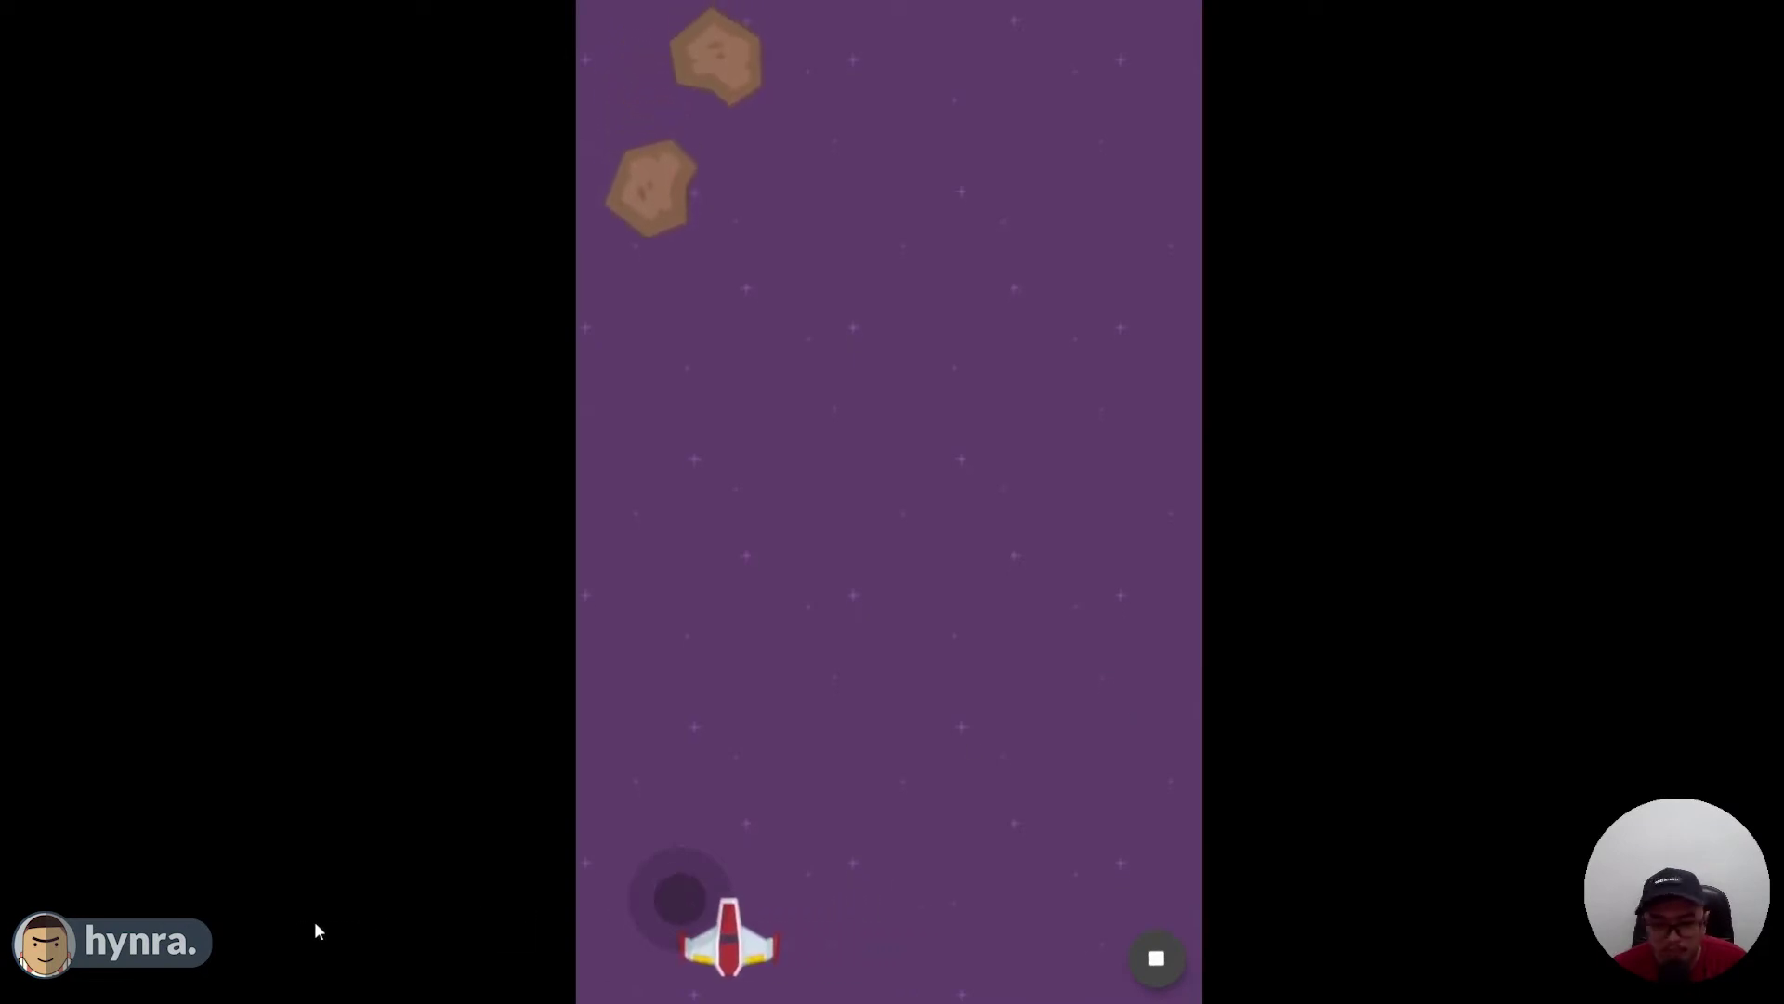
drag(679, 900, 532, 898)
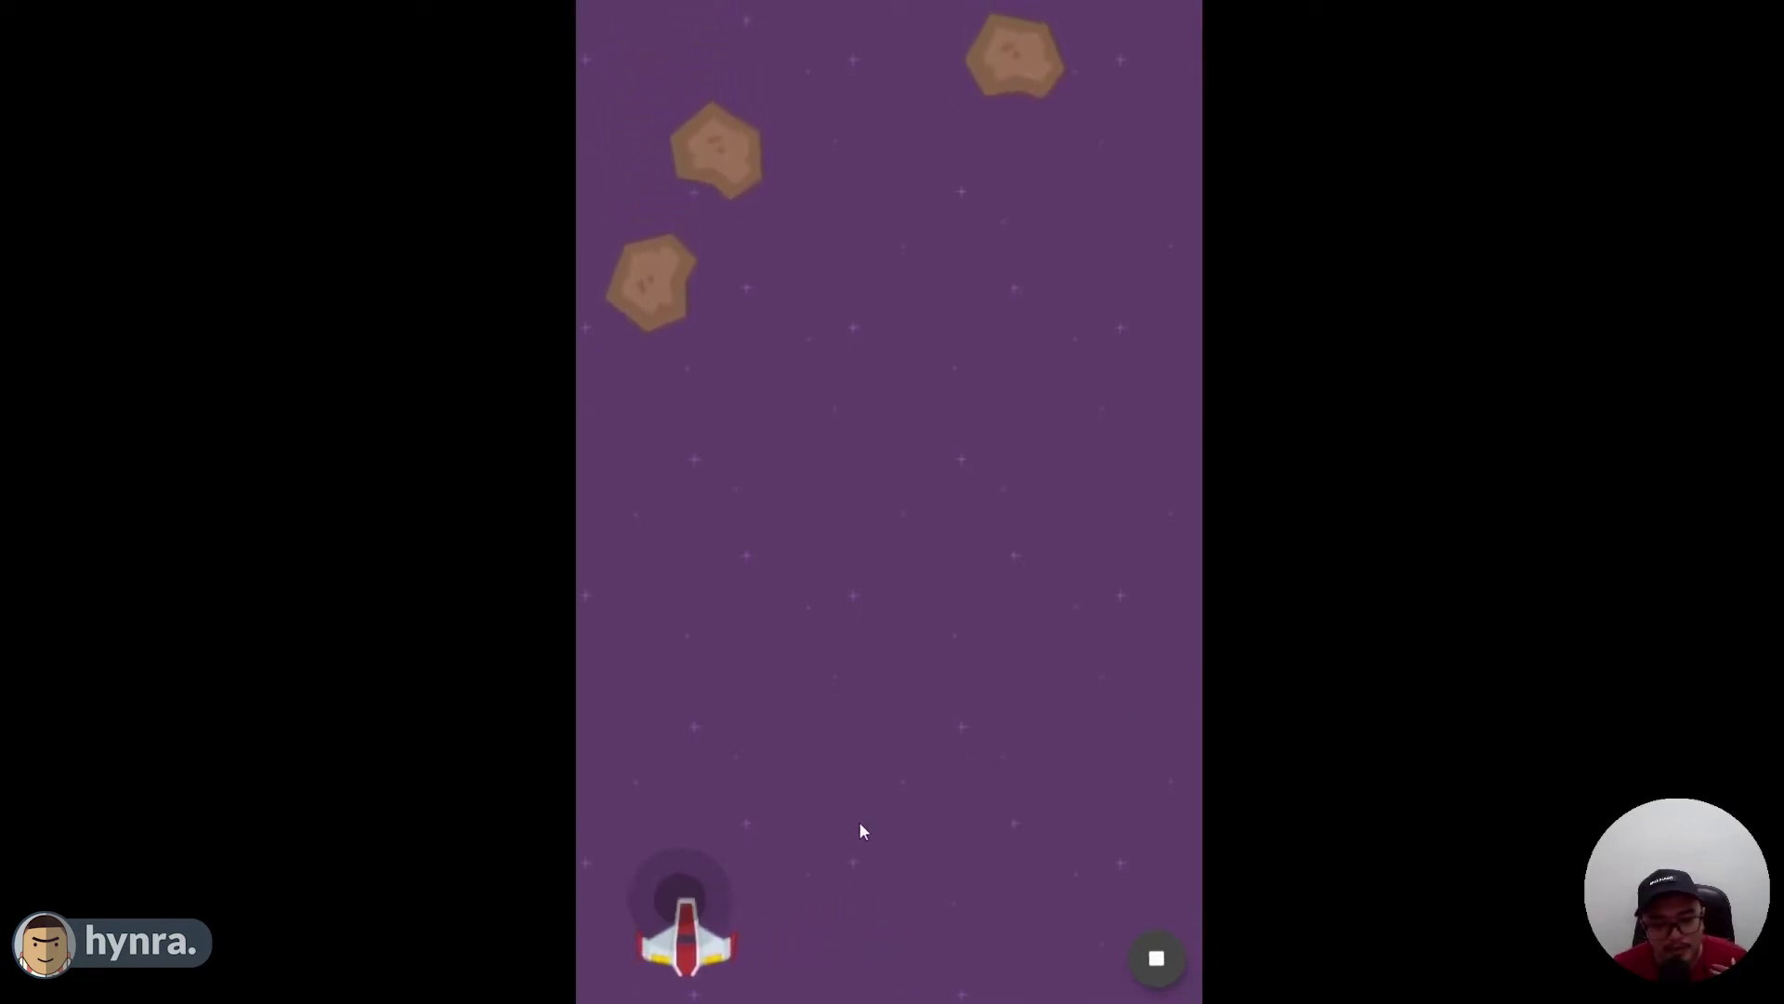
click(859, 822)
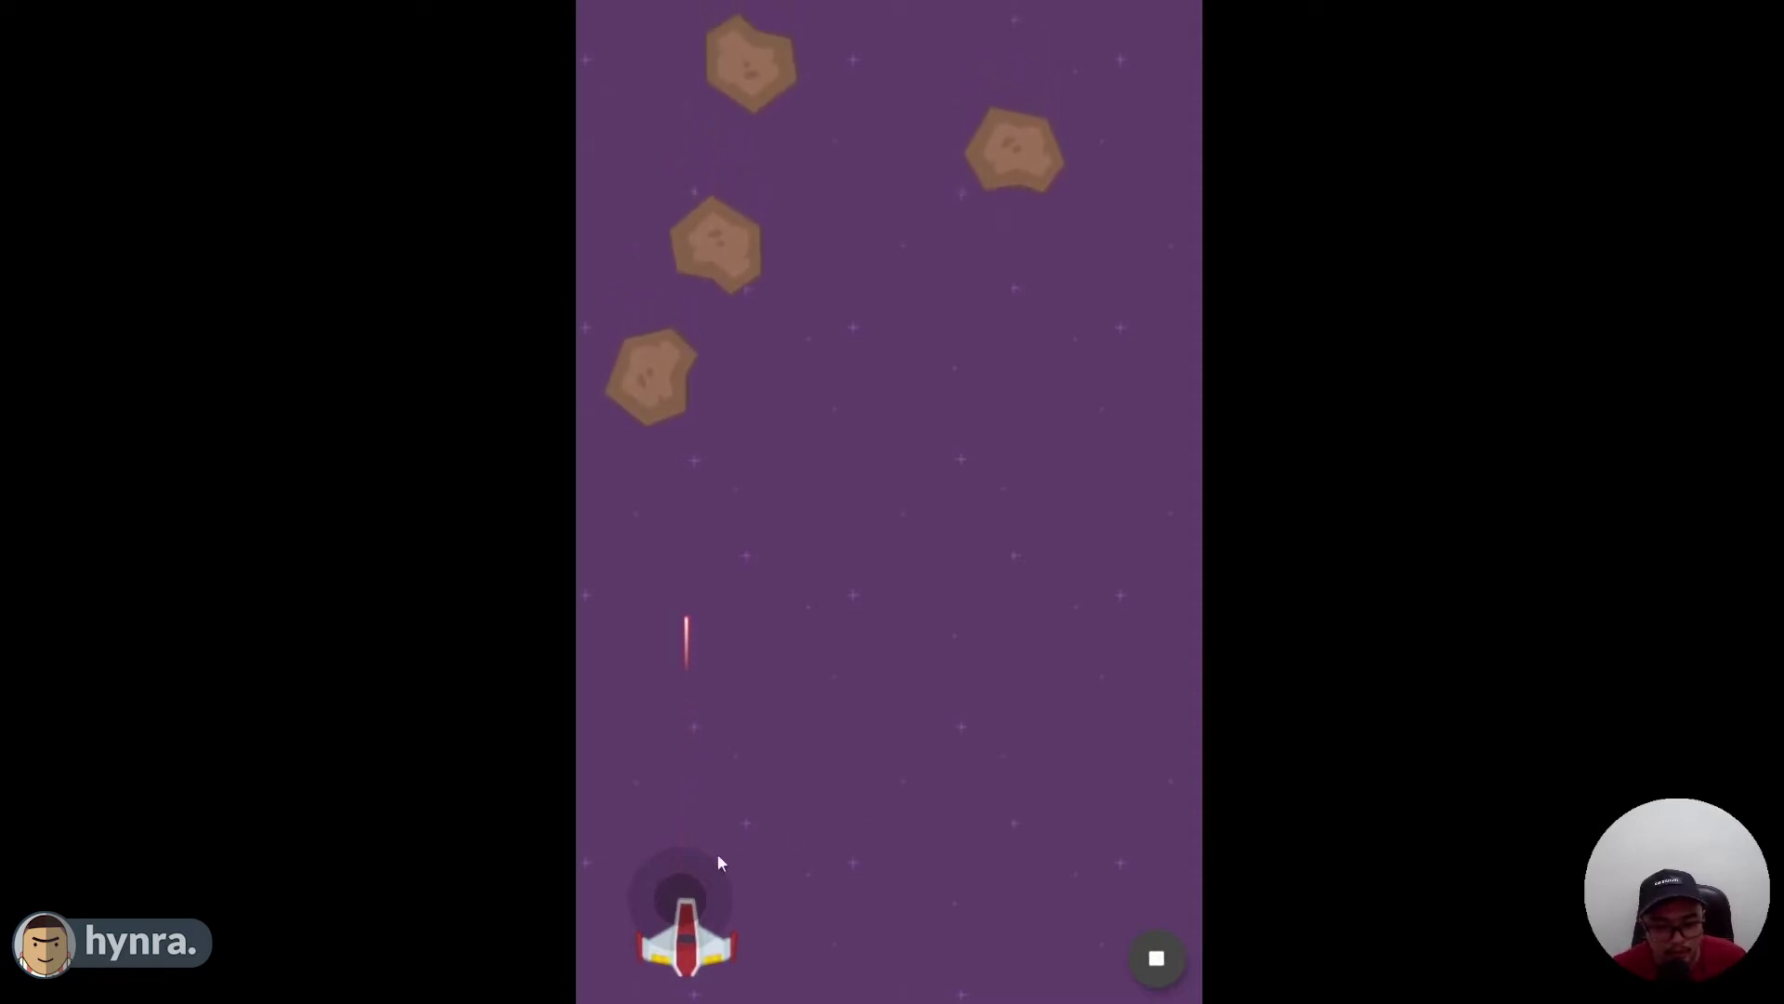
drag(686, 890, 991, 792)
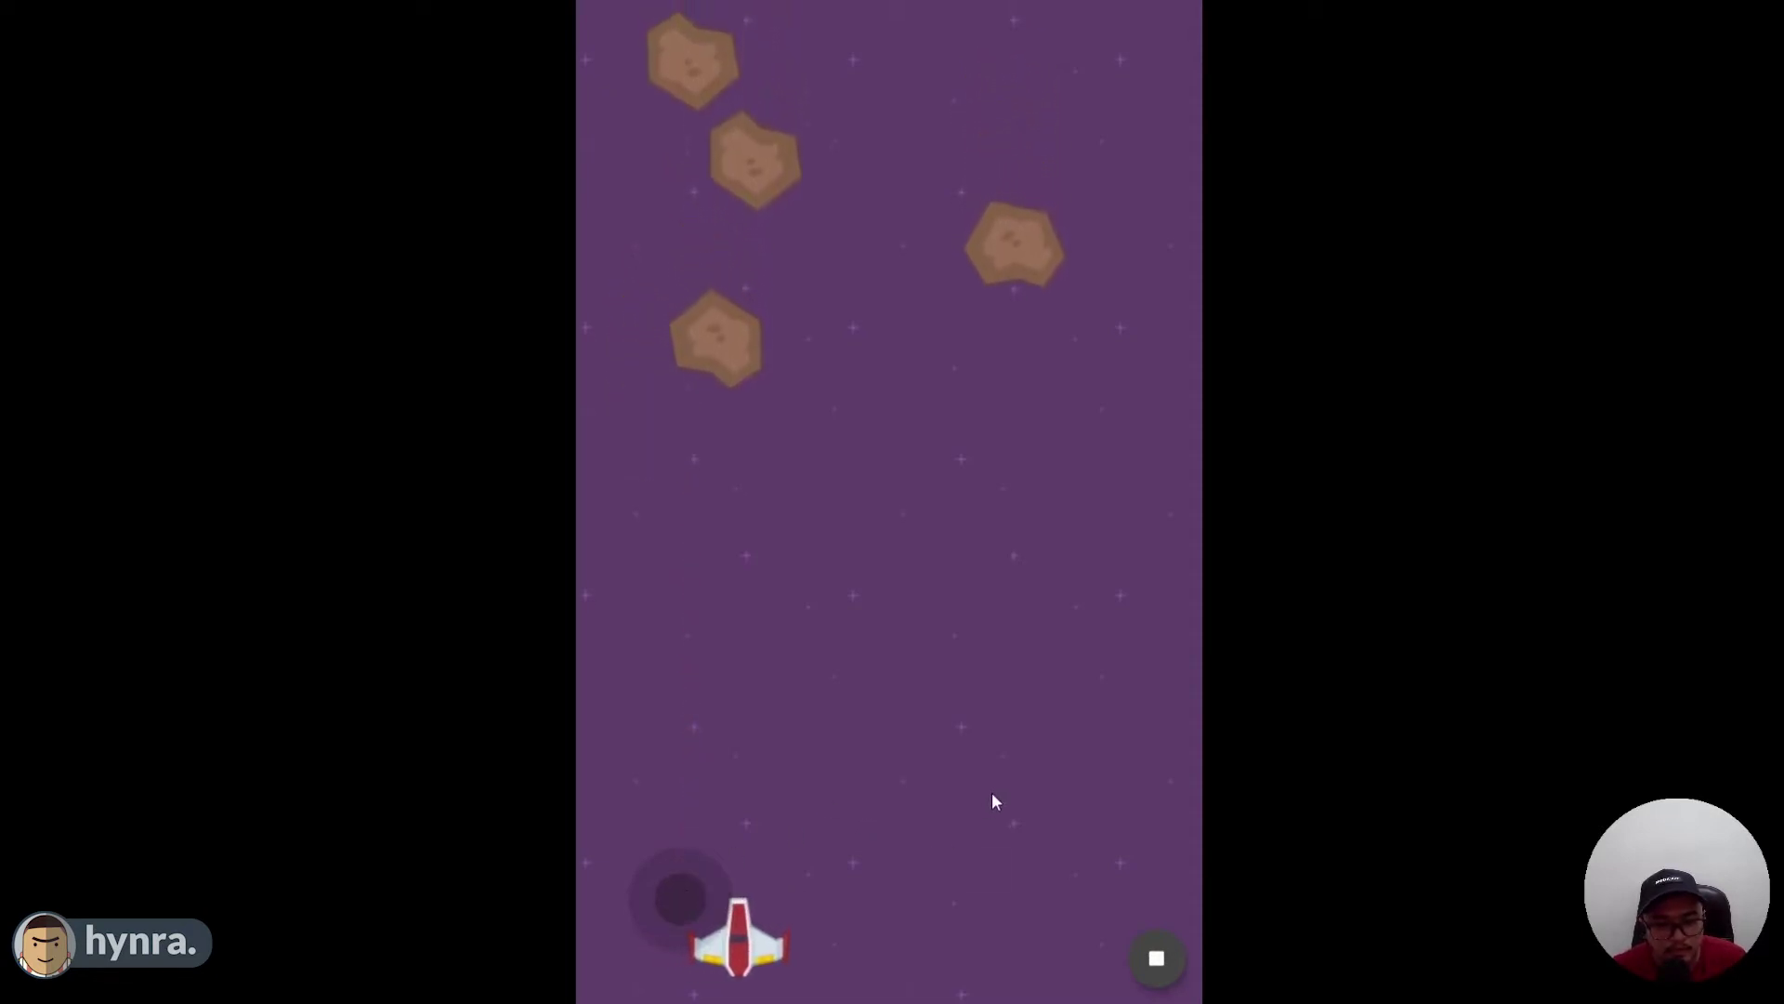
click(976, 792)
drag(661, 896, 1405, 794)
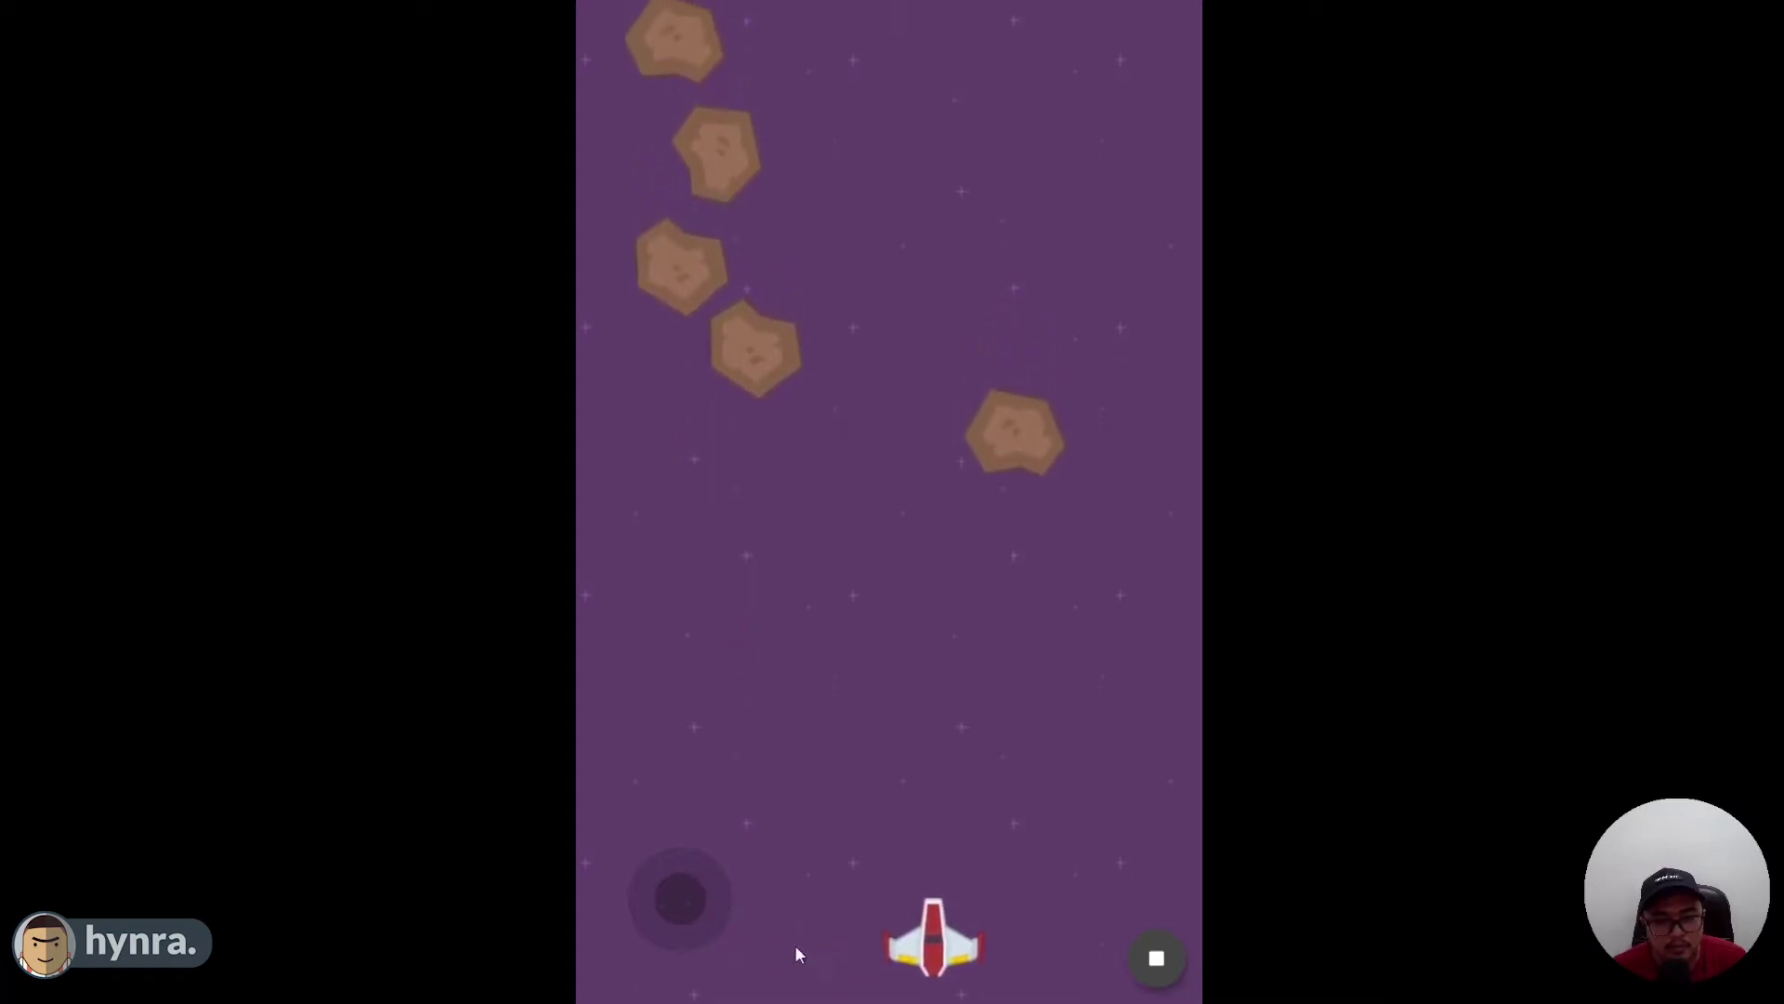
drag(669, 900, 883, 864)
click(1032, 764)
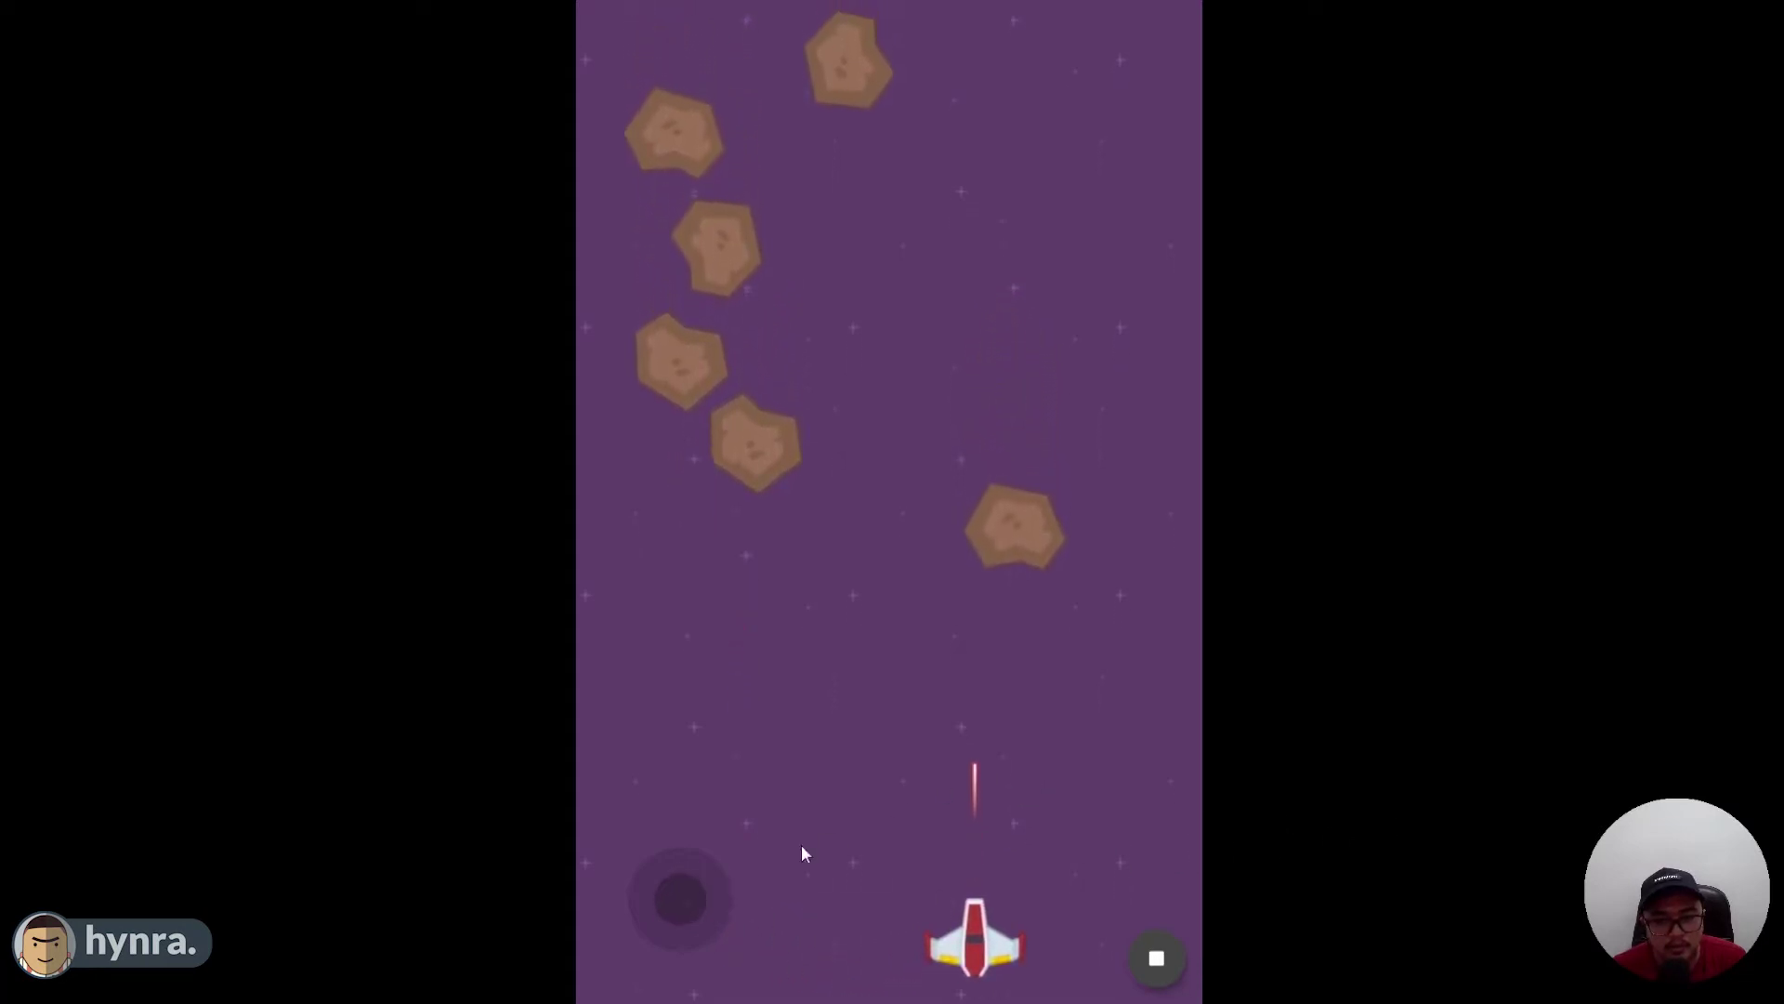
double_click(916, 817)
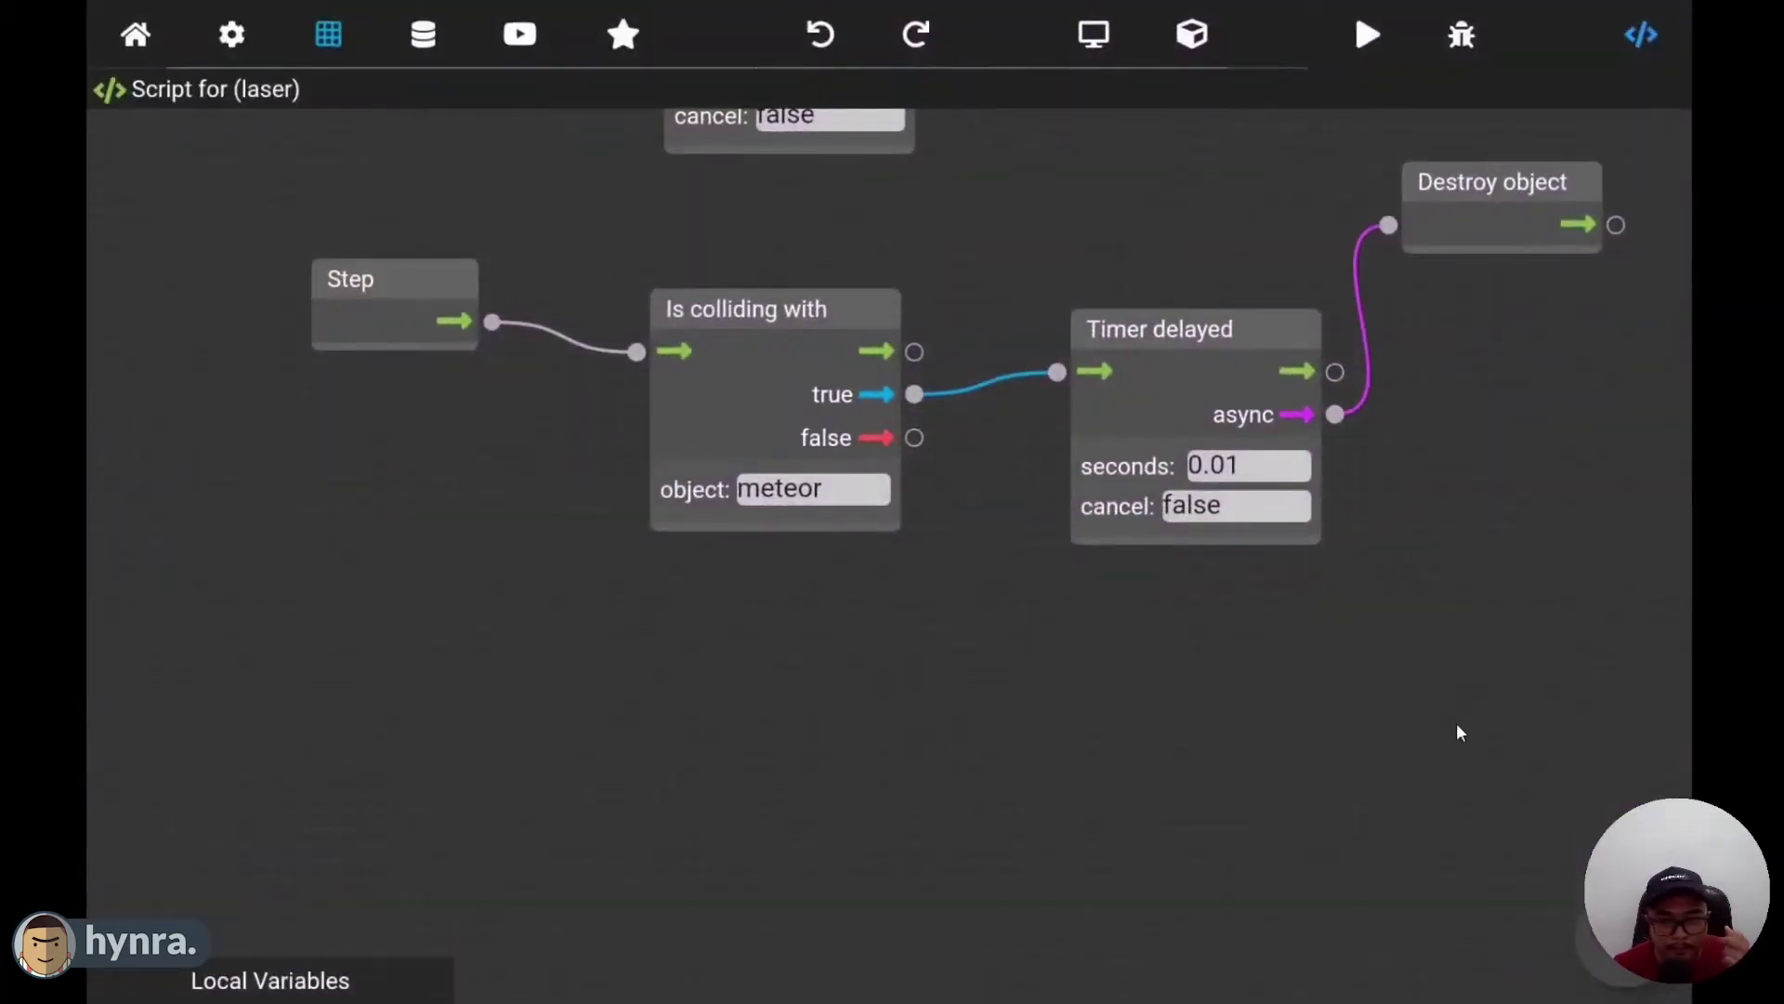
- Run the game in debug mode to watch the falling meteors, stop it, and close the laser script
click(1461, 37)
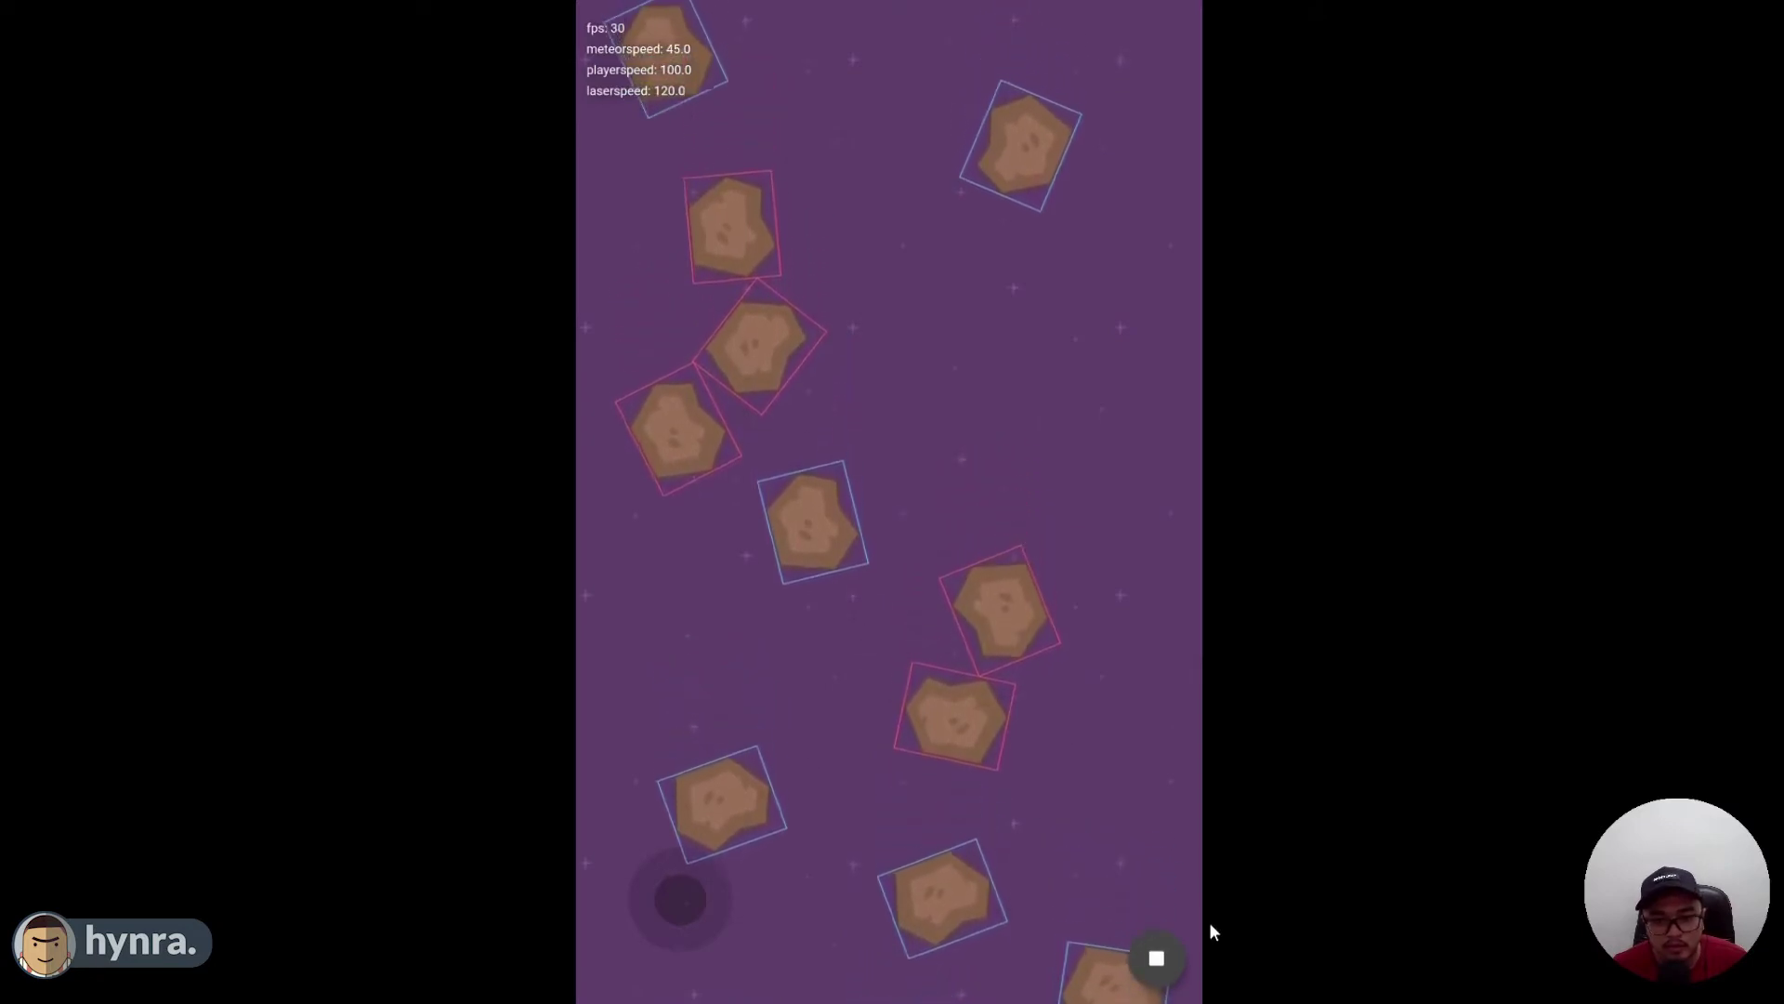
click(1157, 959)
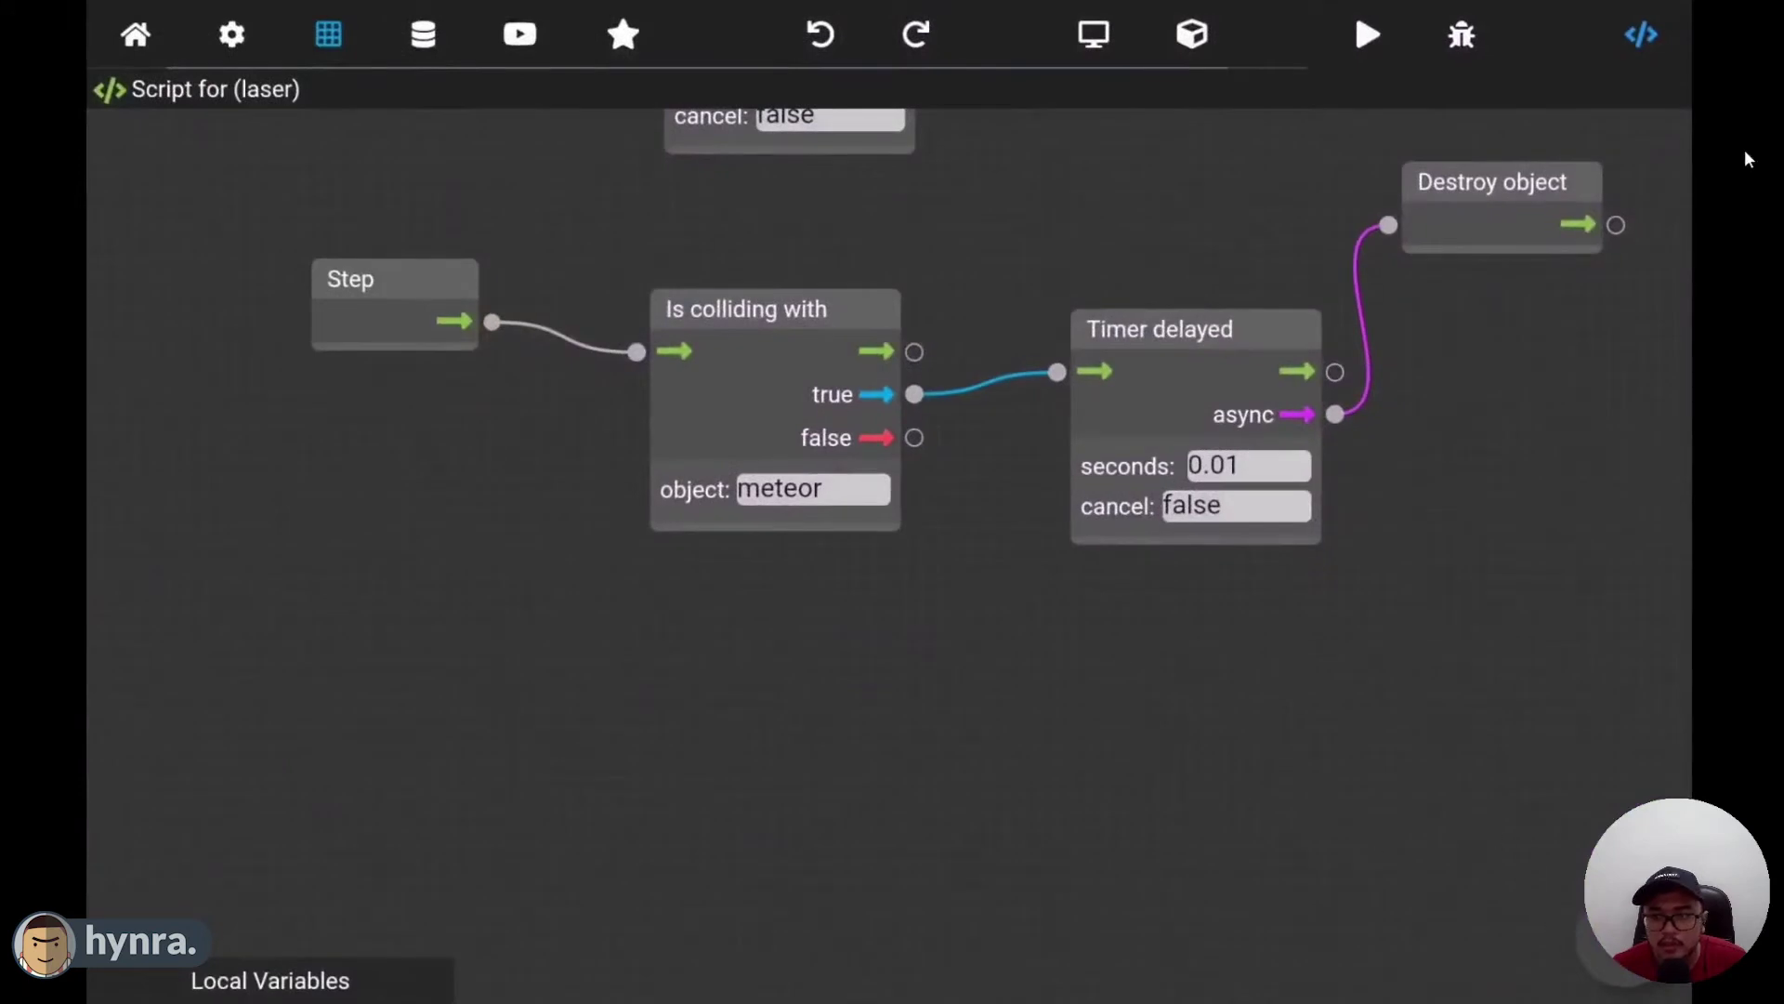
click(1642, 35)
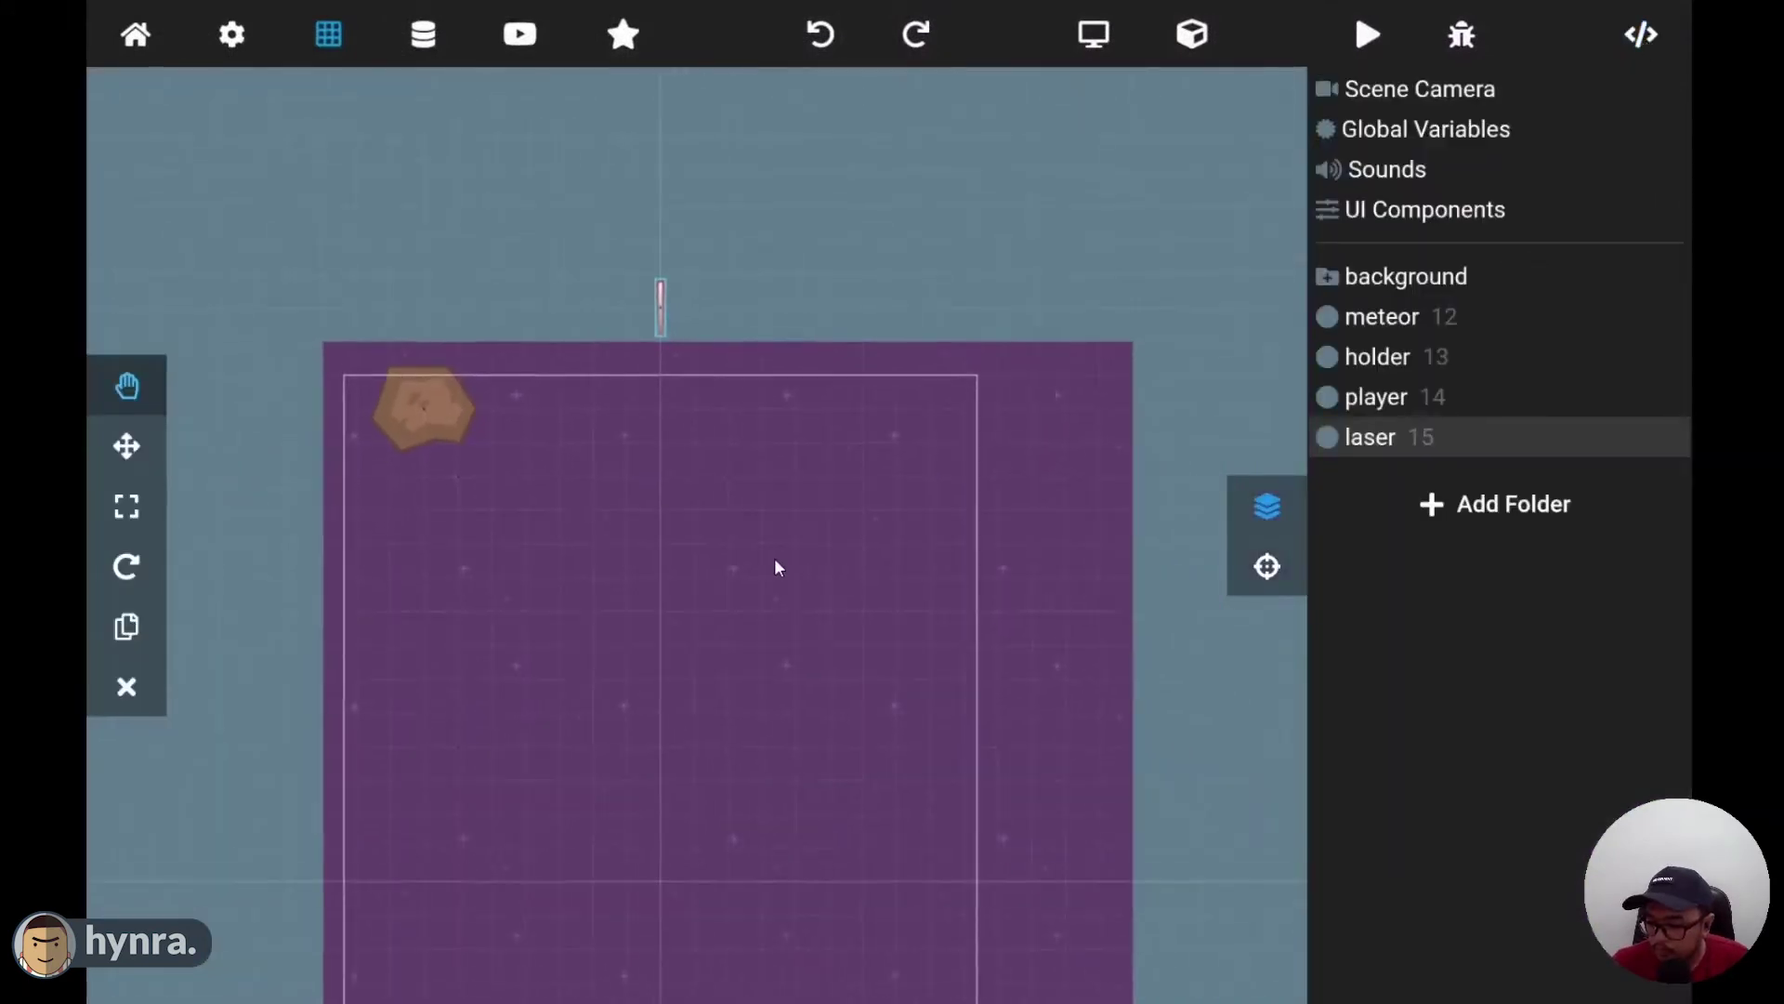
- Add a new empty object to the scene
drag(1112, 654, 1197, 462)
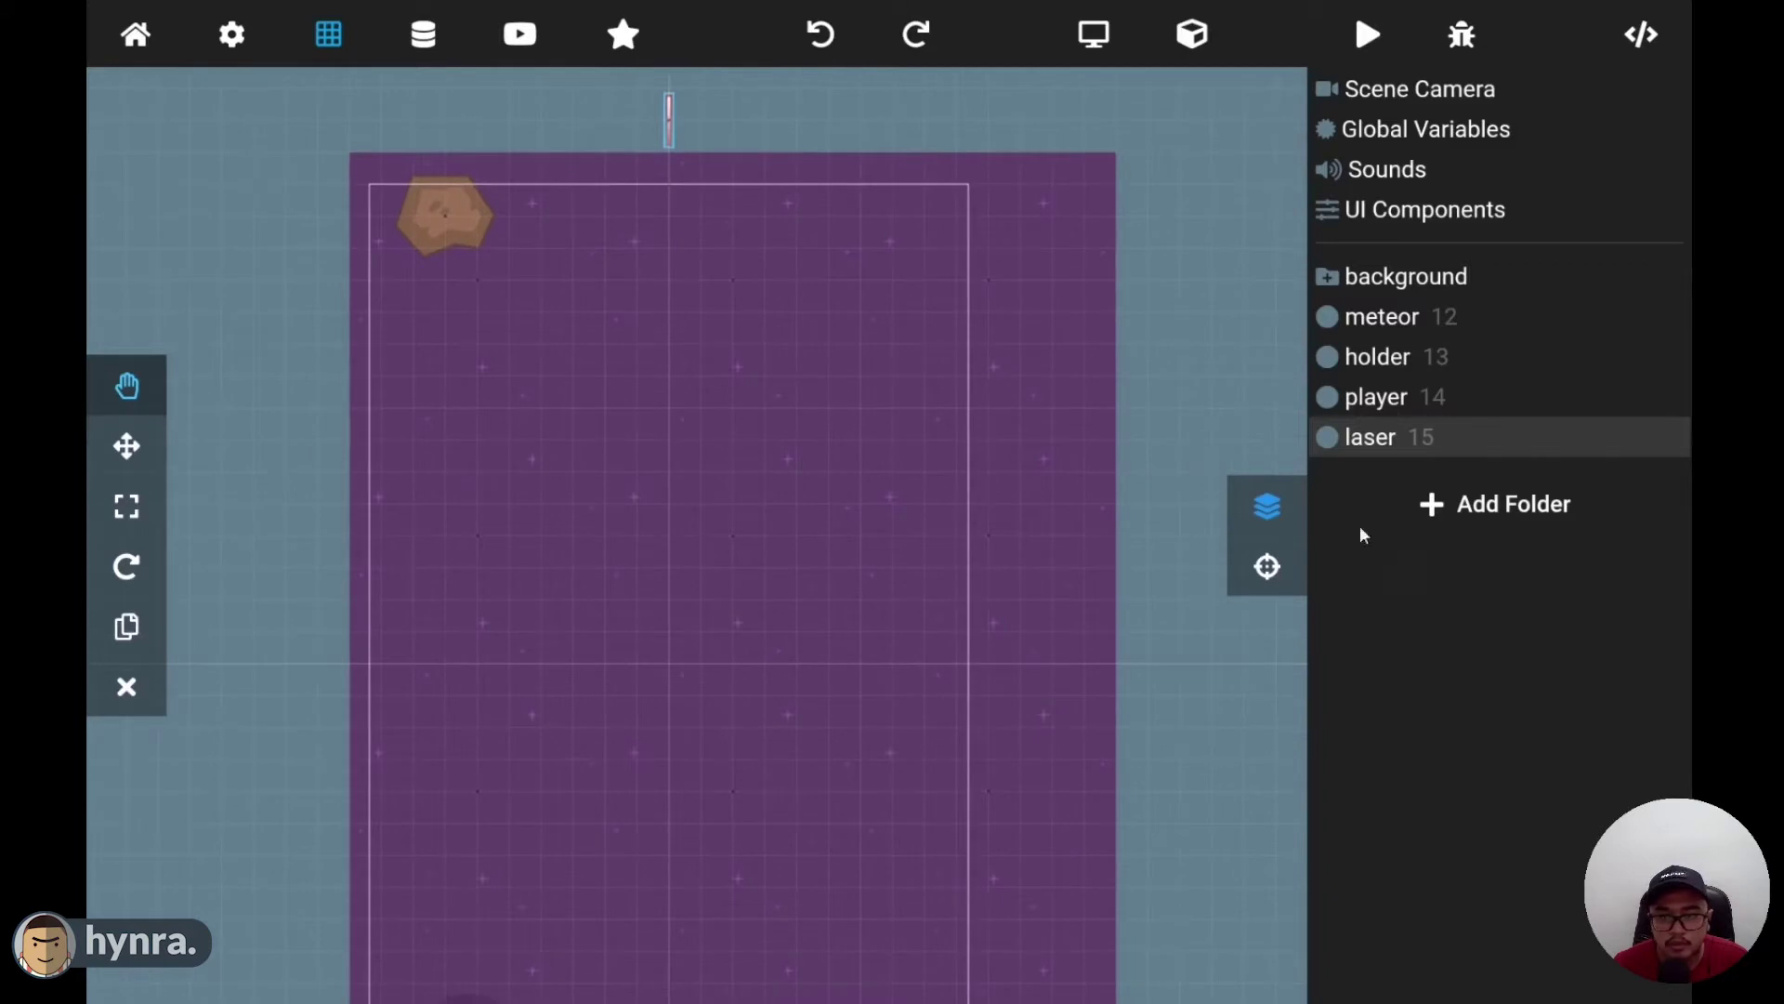
click(1191, 37)
click(1280, 344)
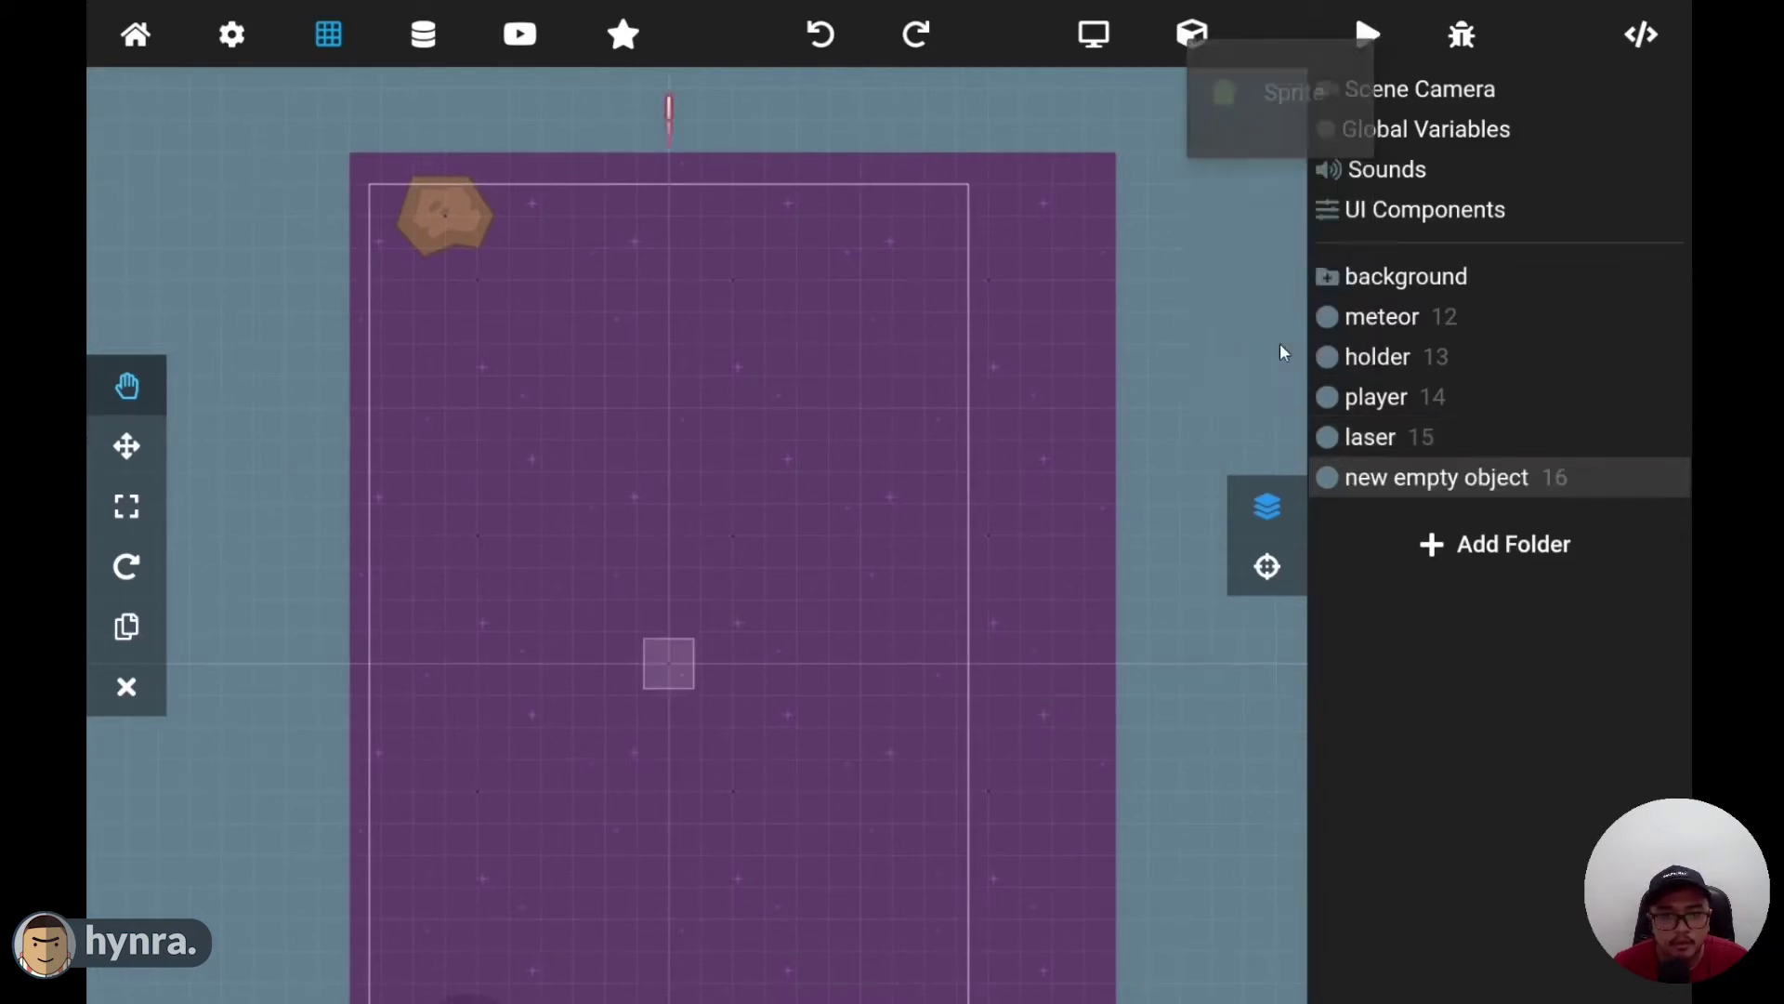
- Rename the new empty object to "destroyer"
click(1442, 477)
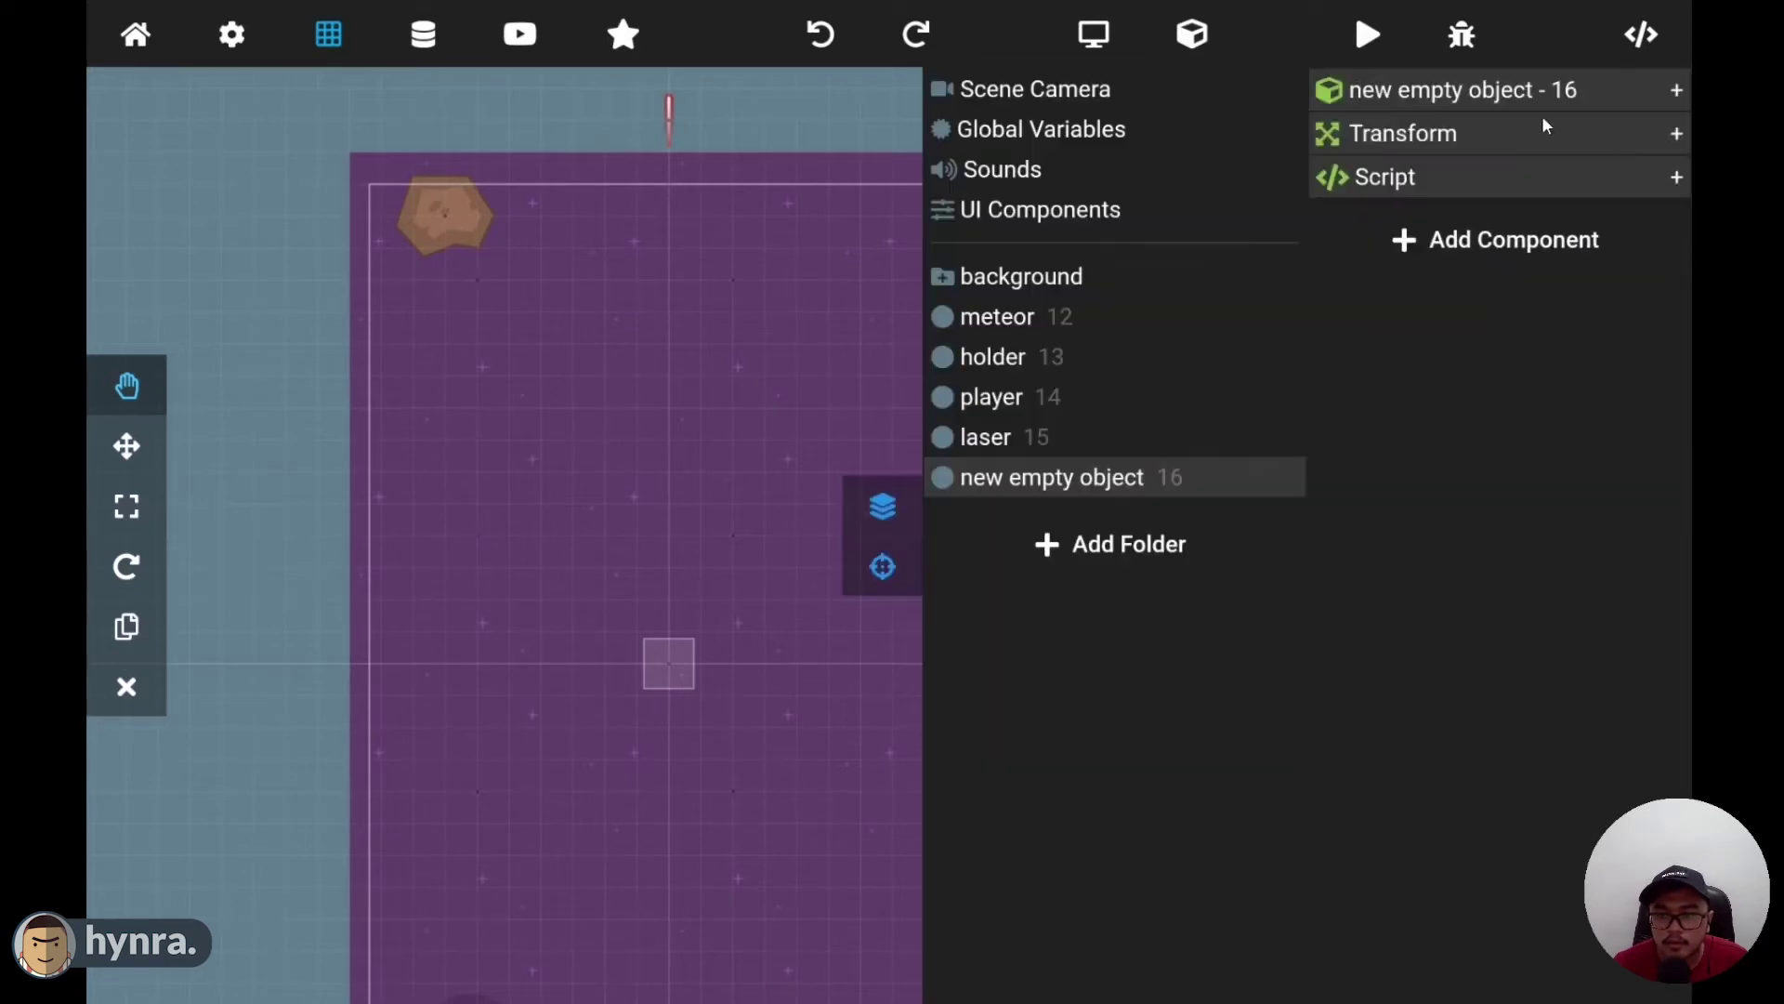
click(1526, 81)
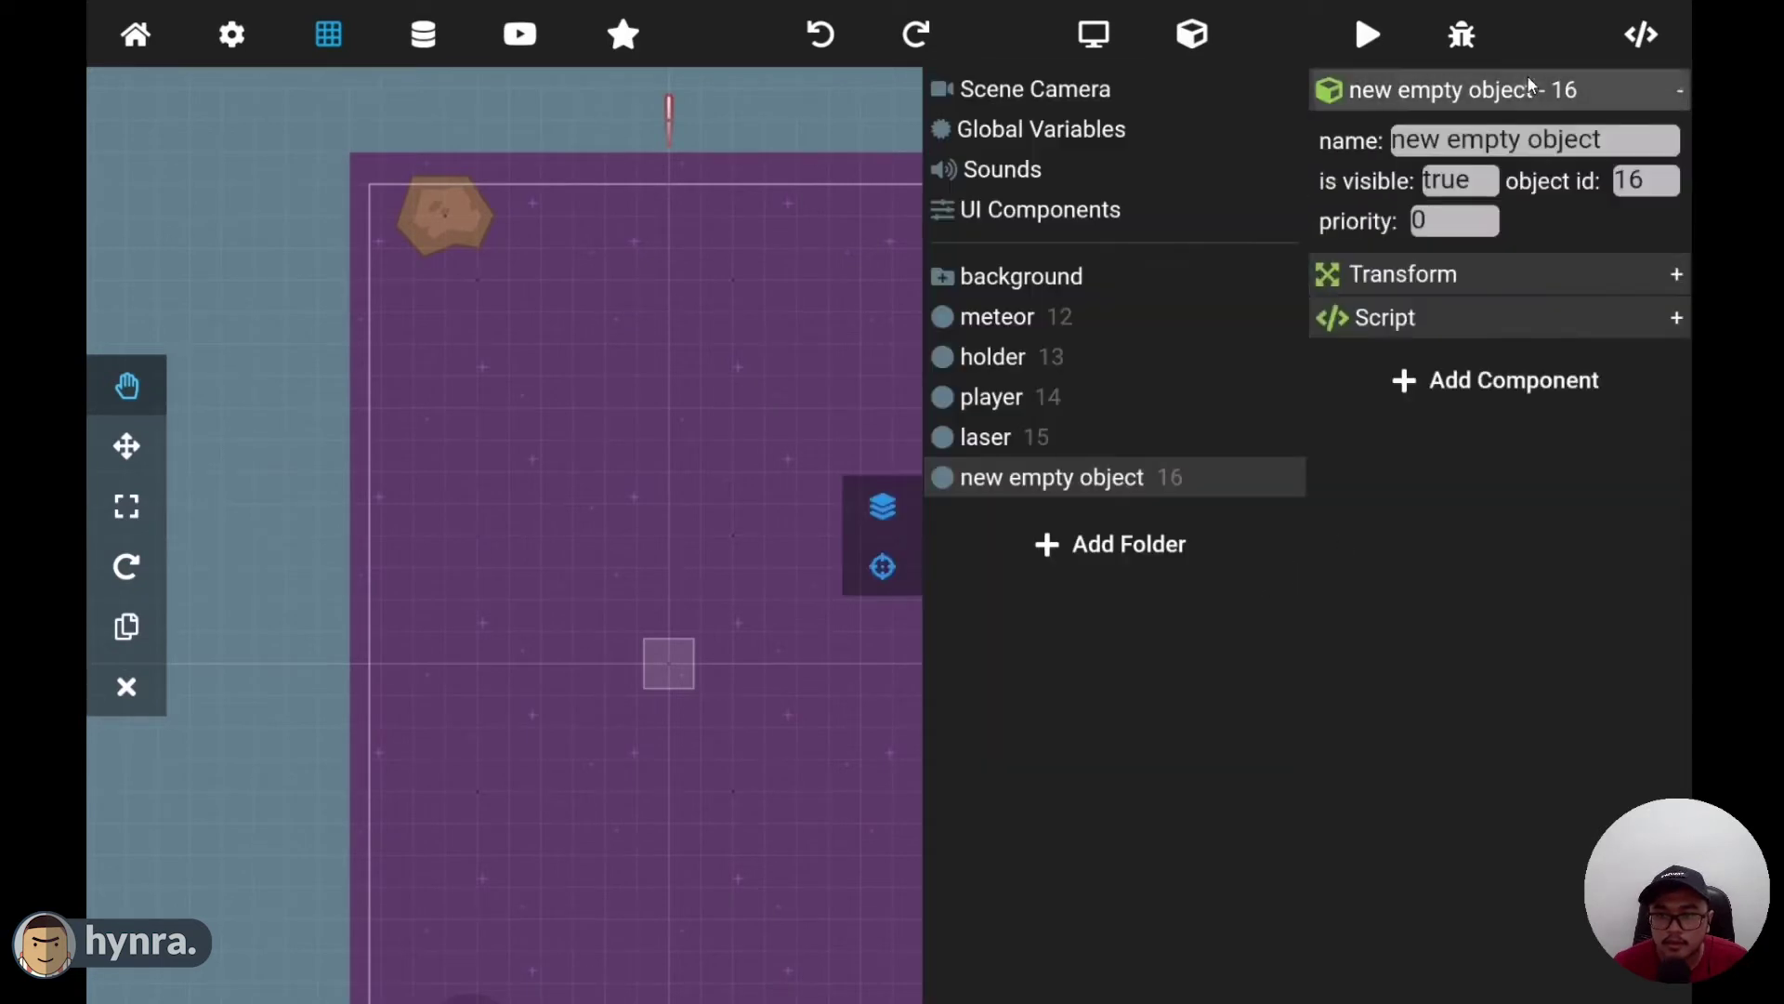
click(1570, 147)
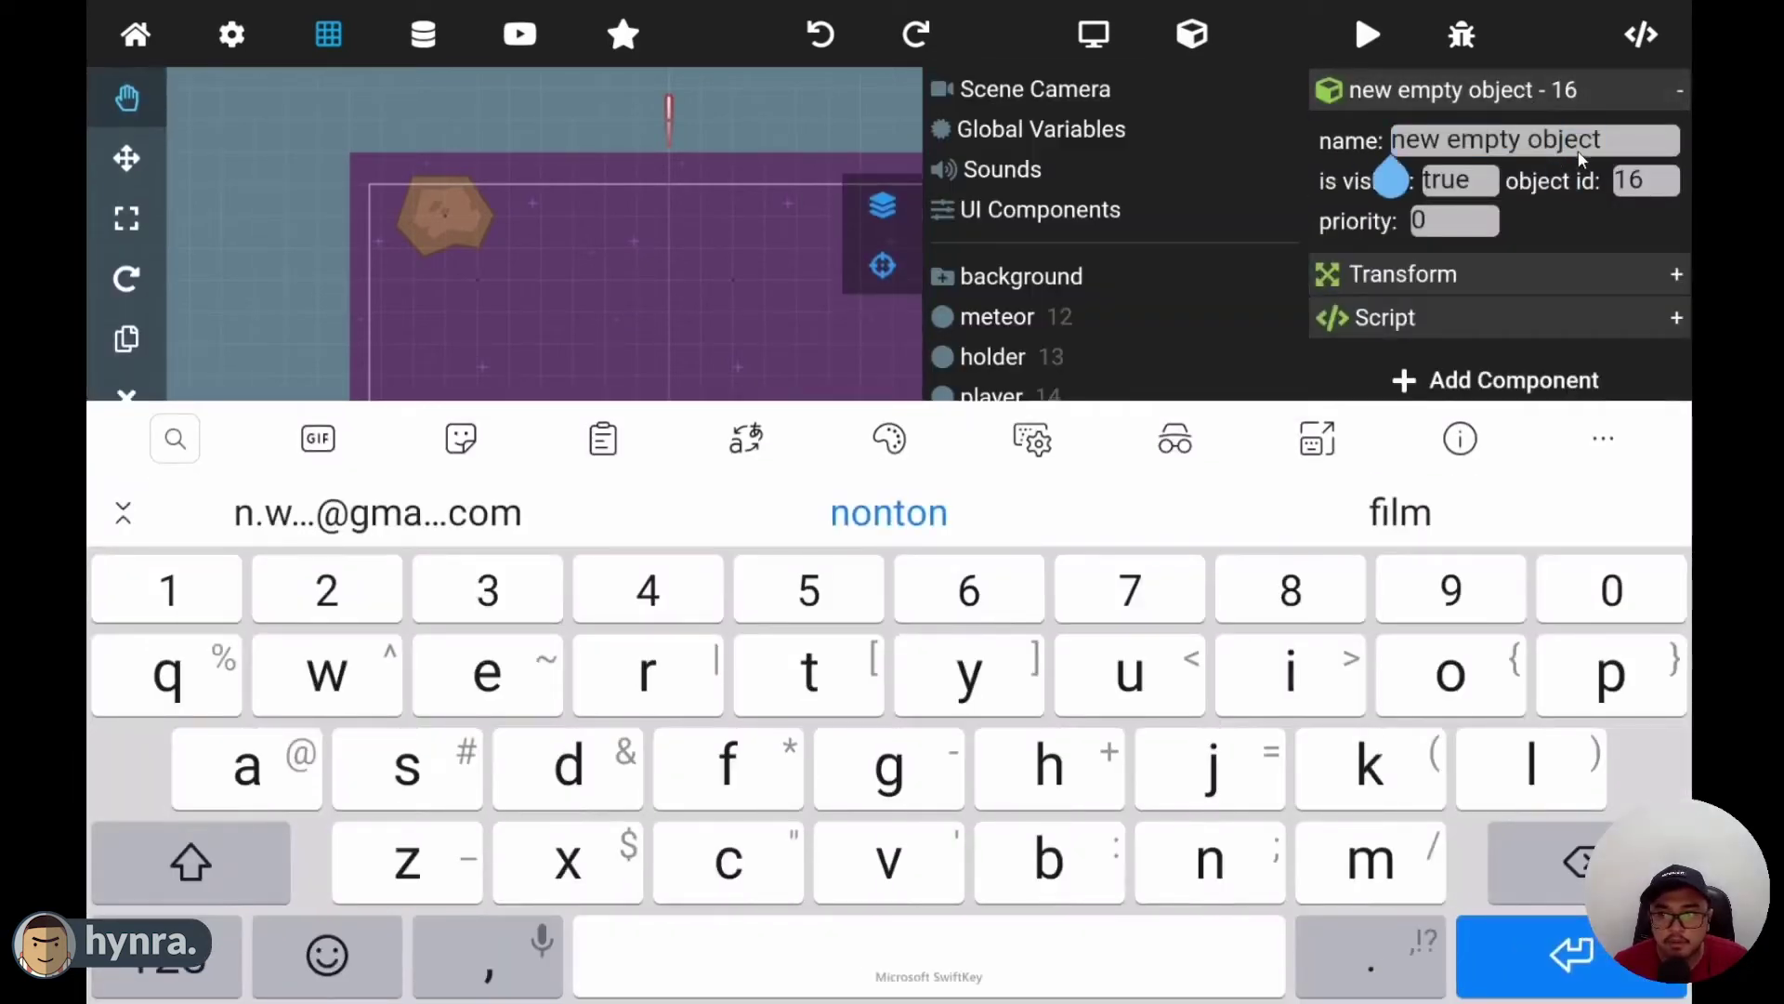
click(1578, 148)
click(1608, 147)
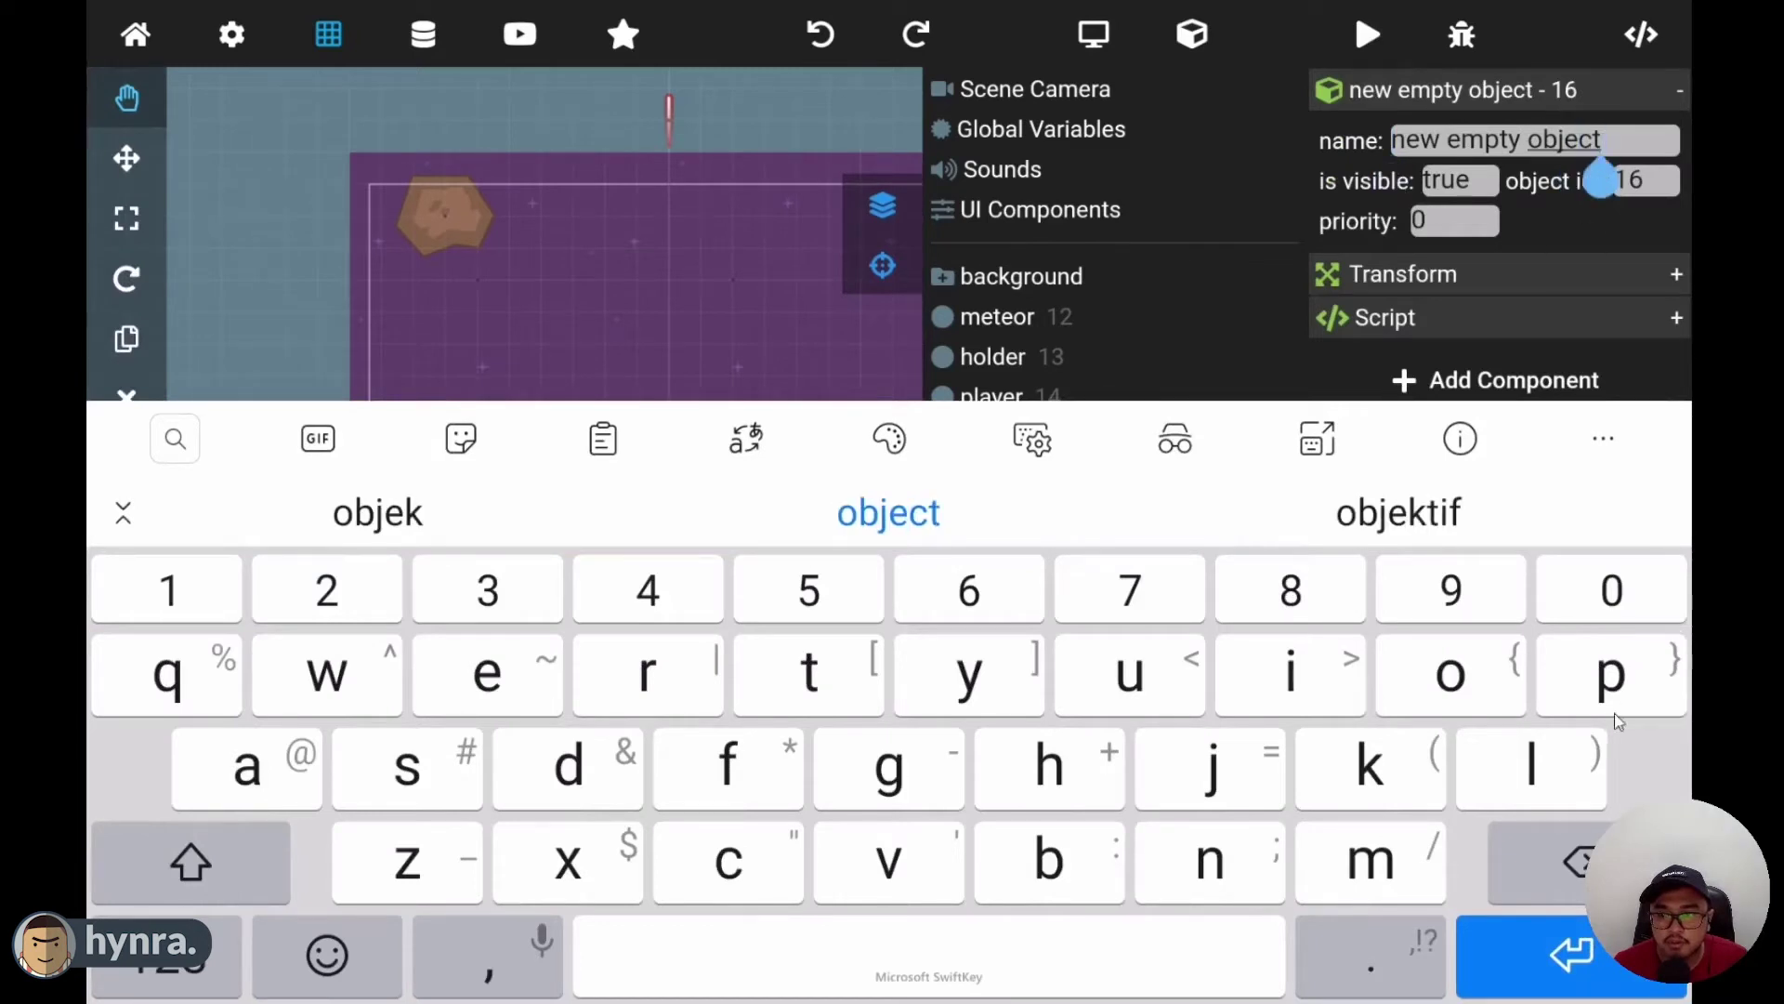
key(BackSpace)
key(BackSpace)
key(BackSpace)
key(BackSpace)
key(BackSpace)
key(BackSpace)
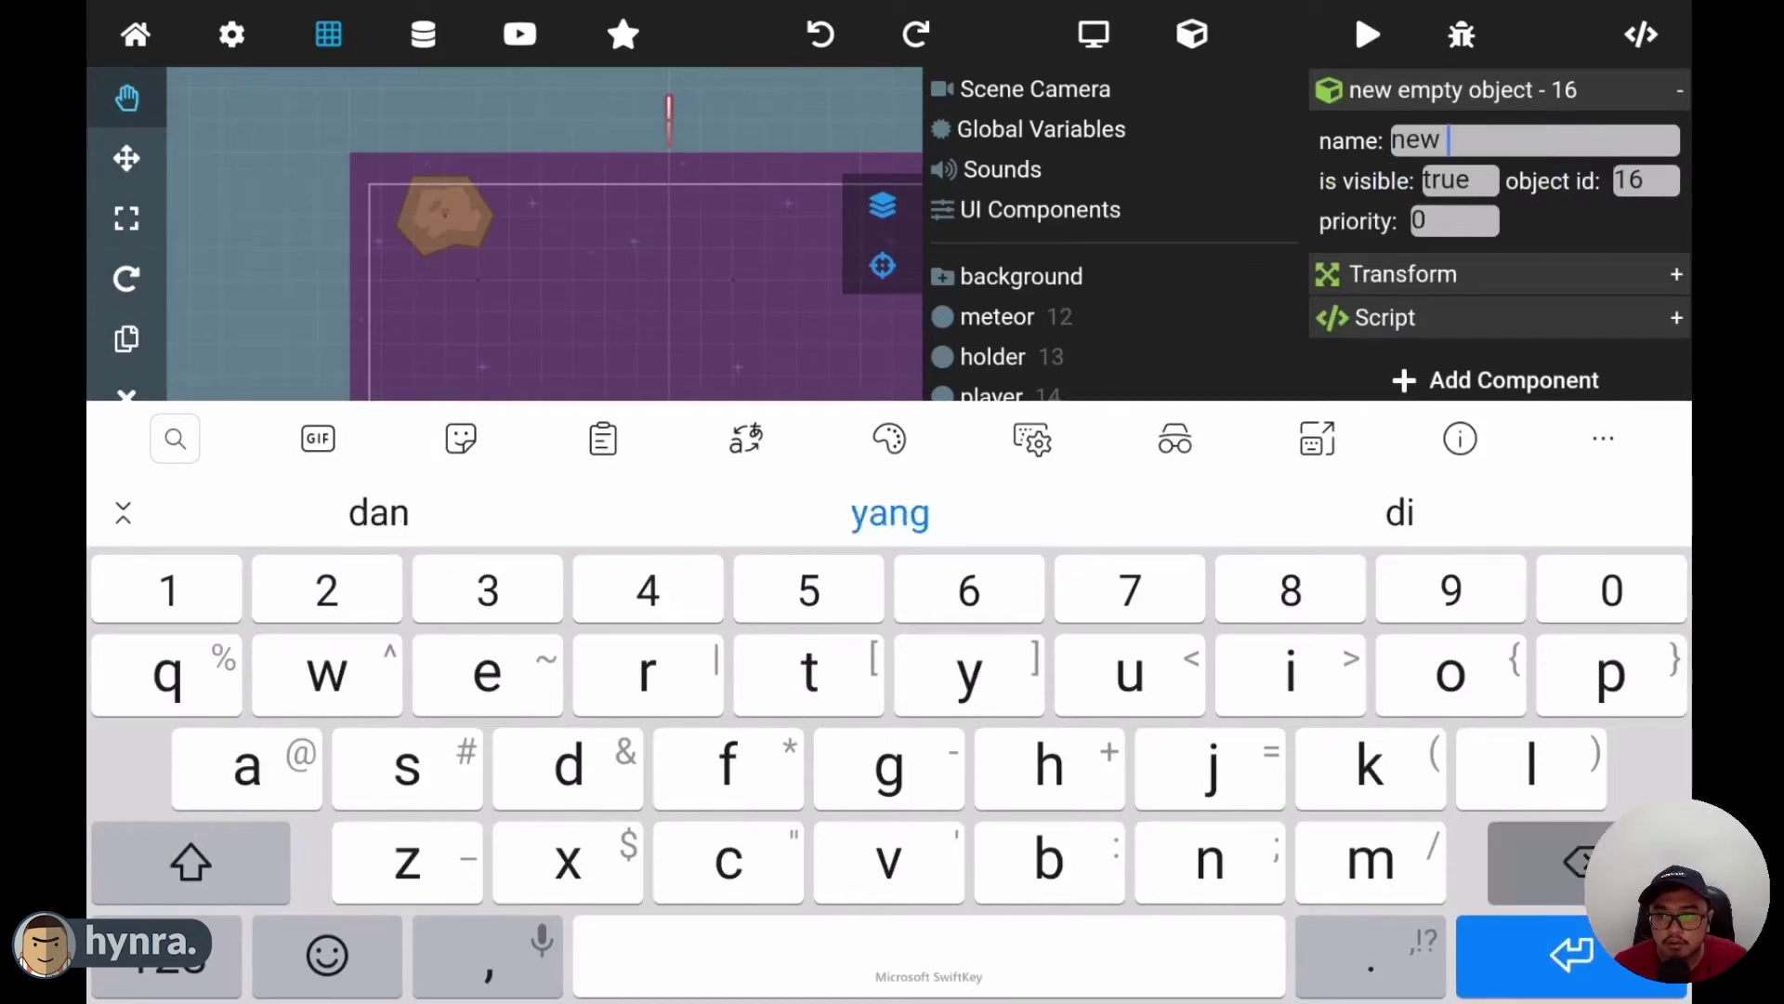
key(BackSpace)
key(BackSpace)
key(BackSpace)
key(BackSpace)
text(de)
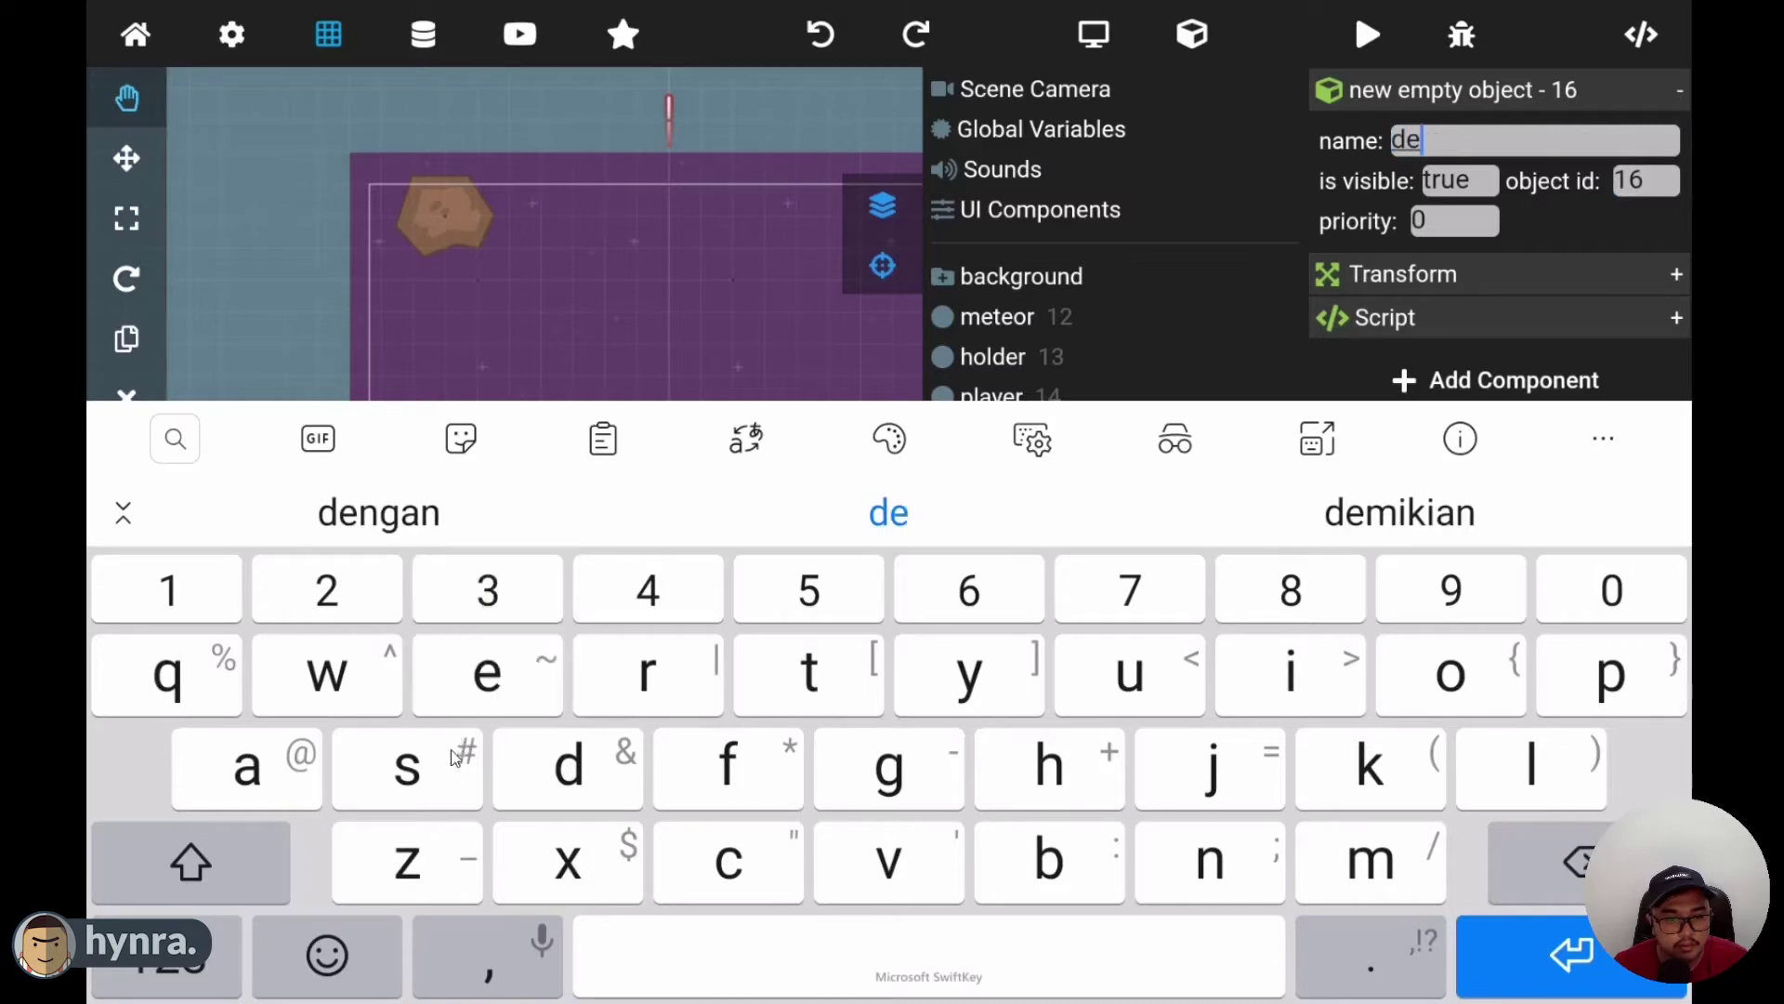
text(str)
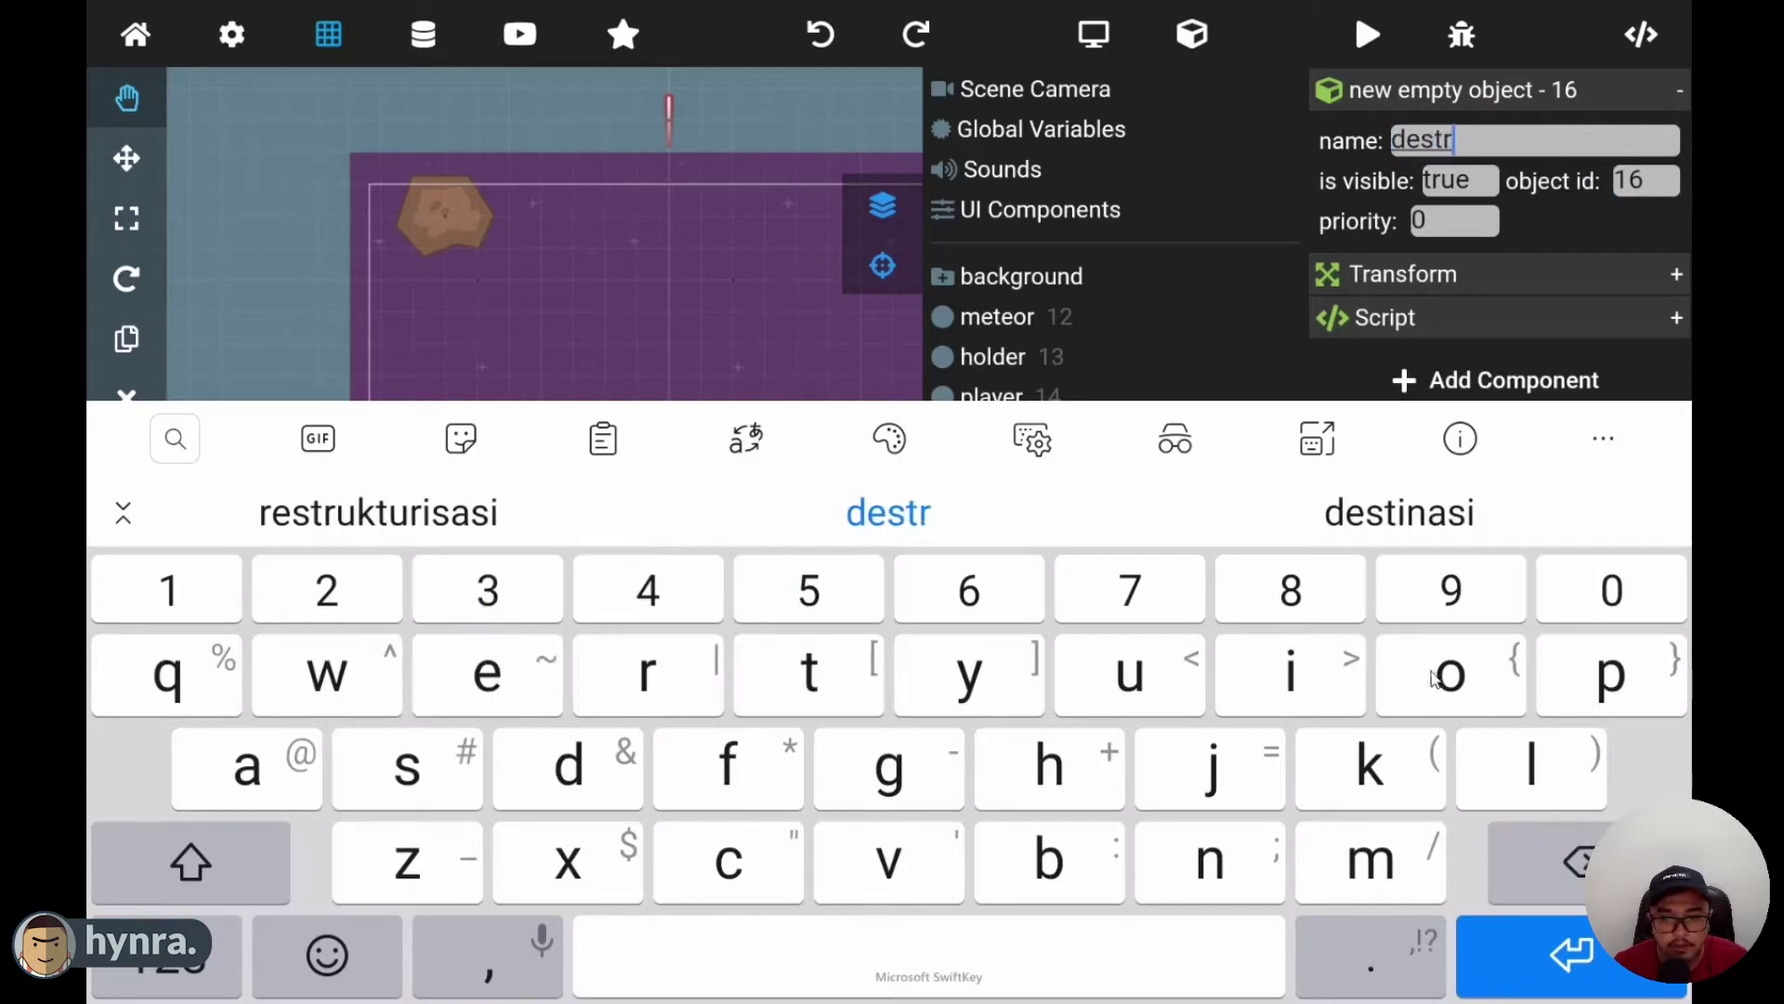
text(oyer)
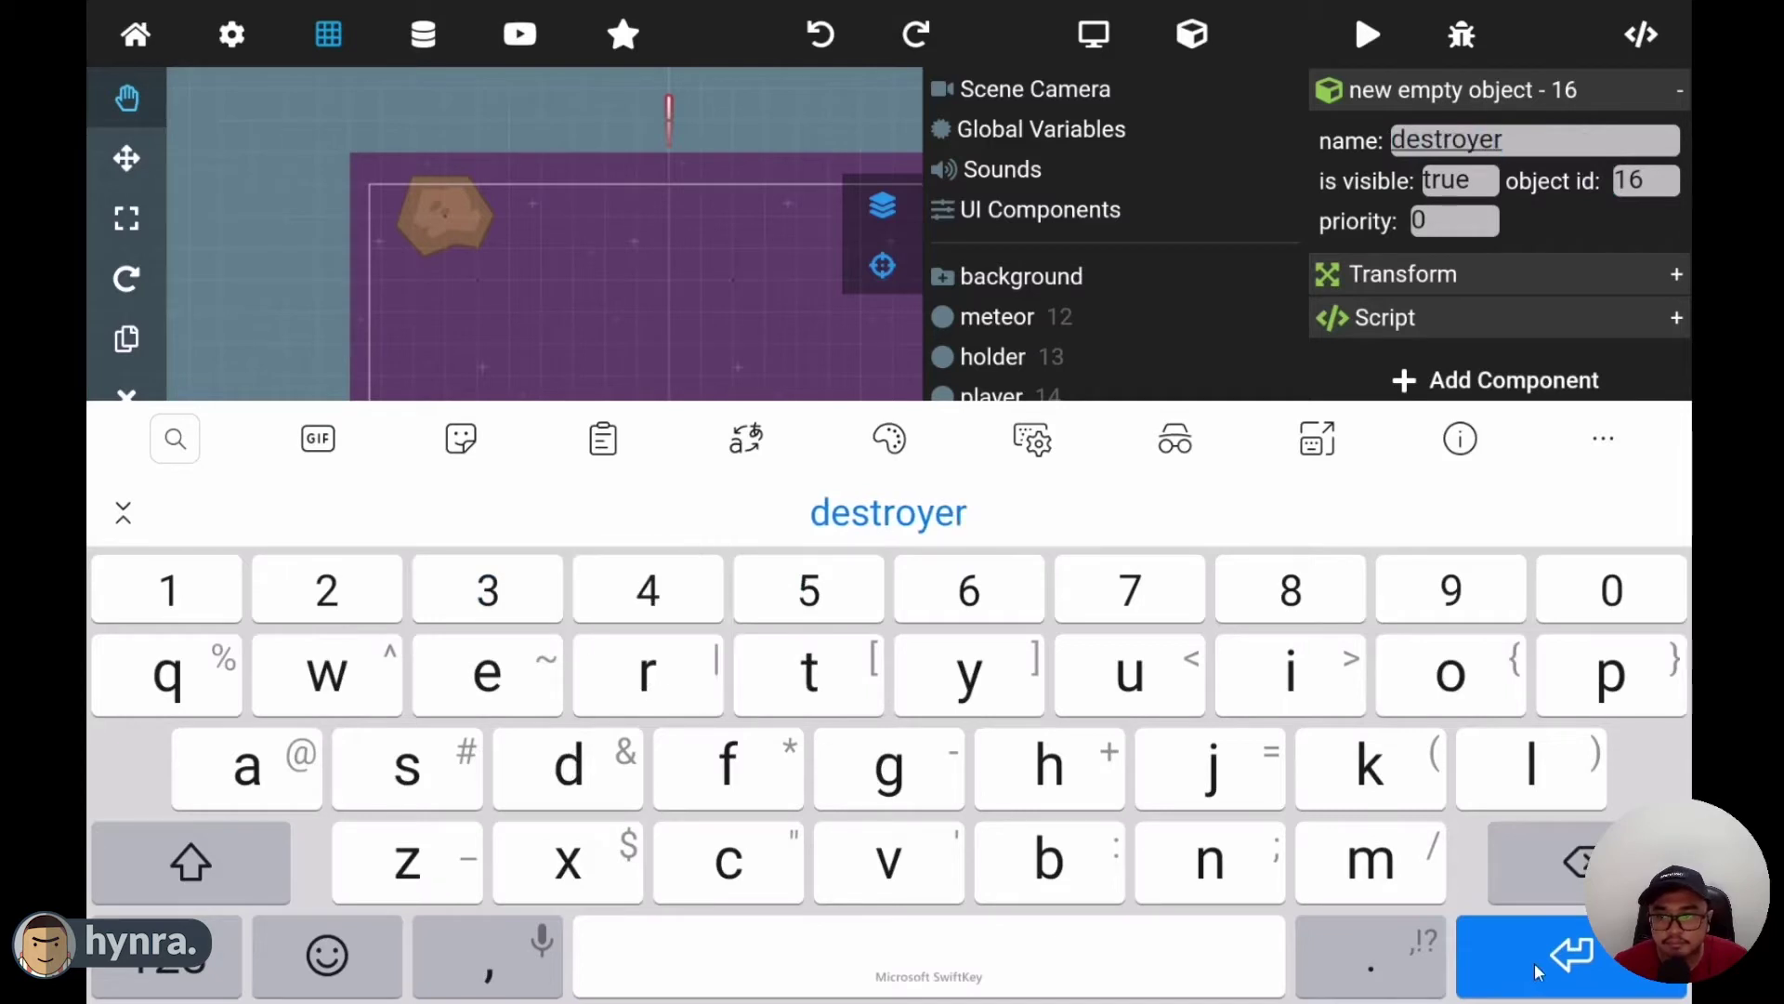
key(Return)
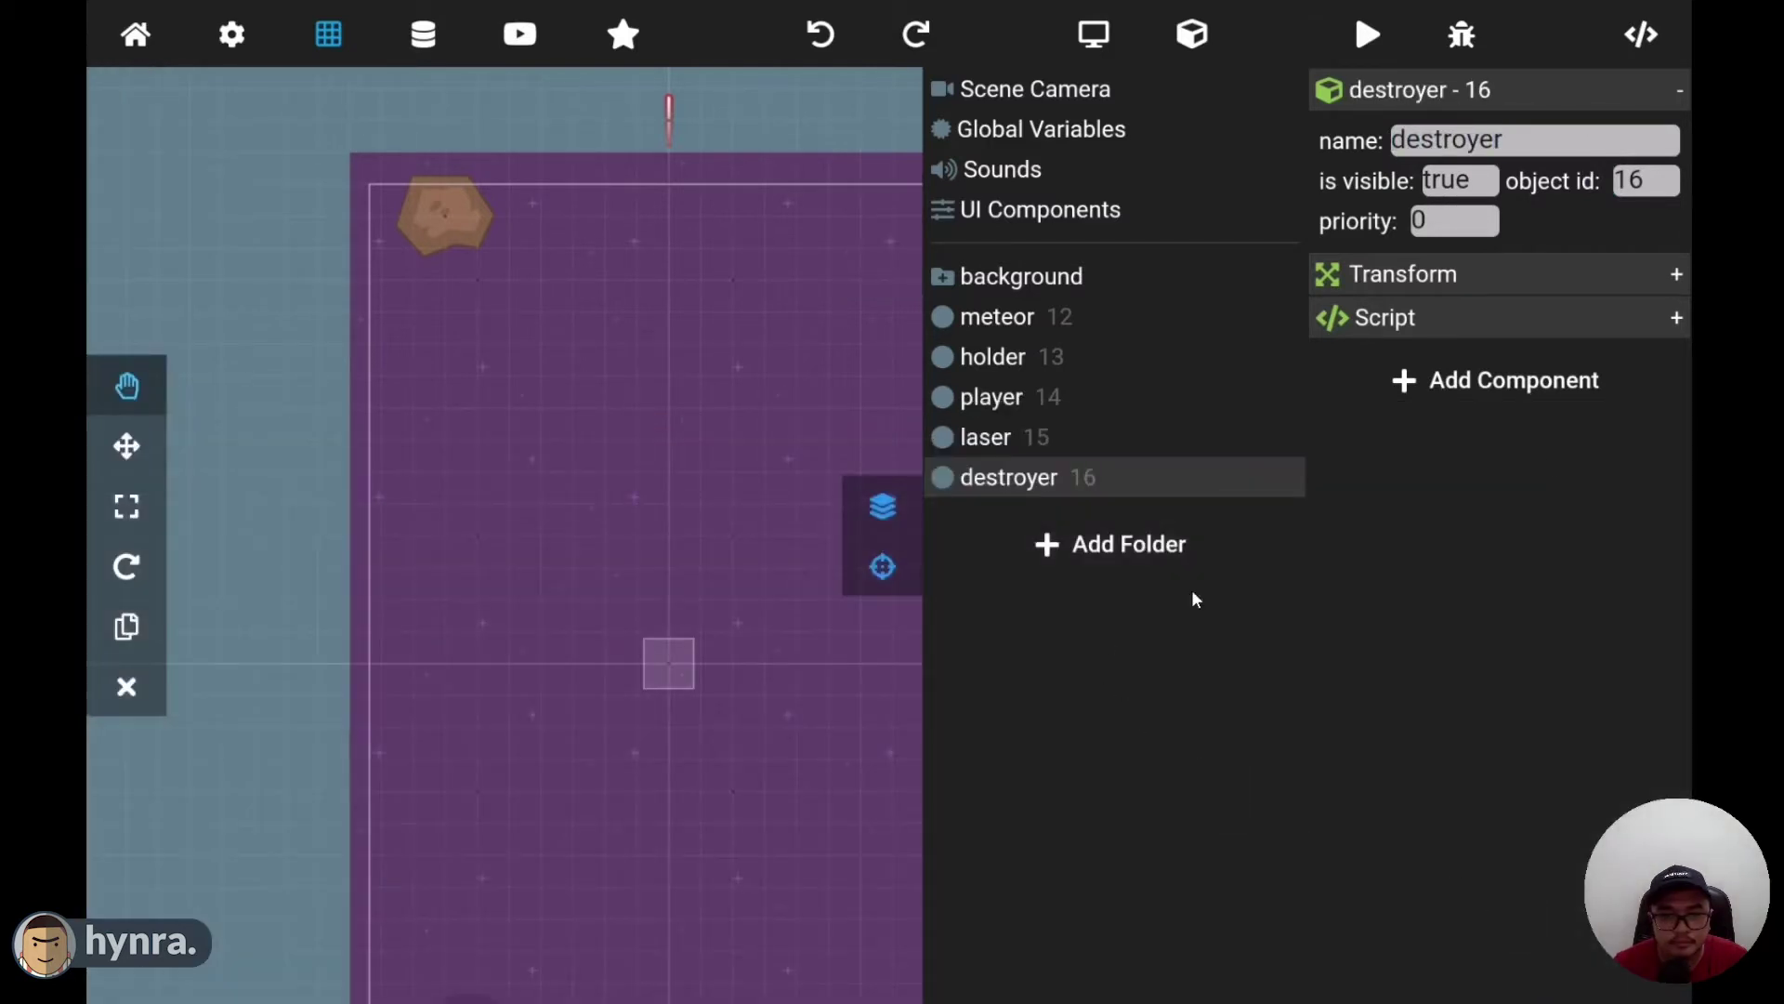
- Add a rigid body and box collider to the destroyer object, with gravity scale 0 and fixed rotation set to true
click(1496, 386)
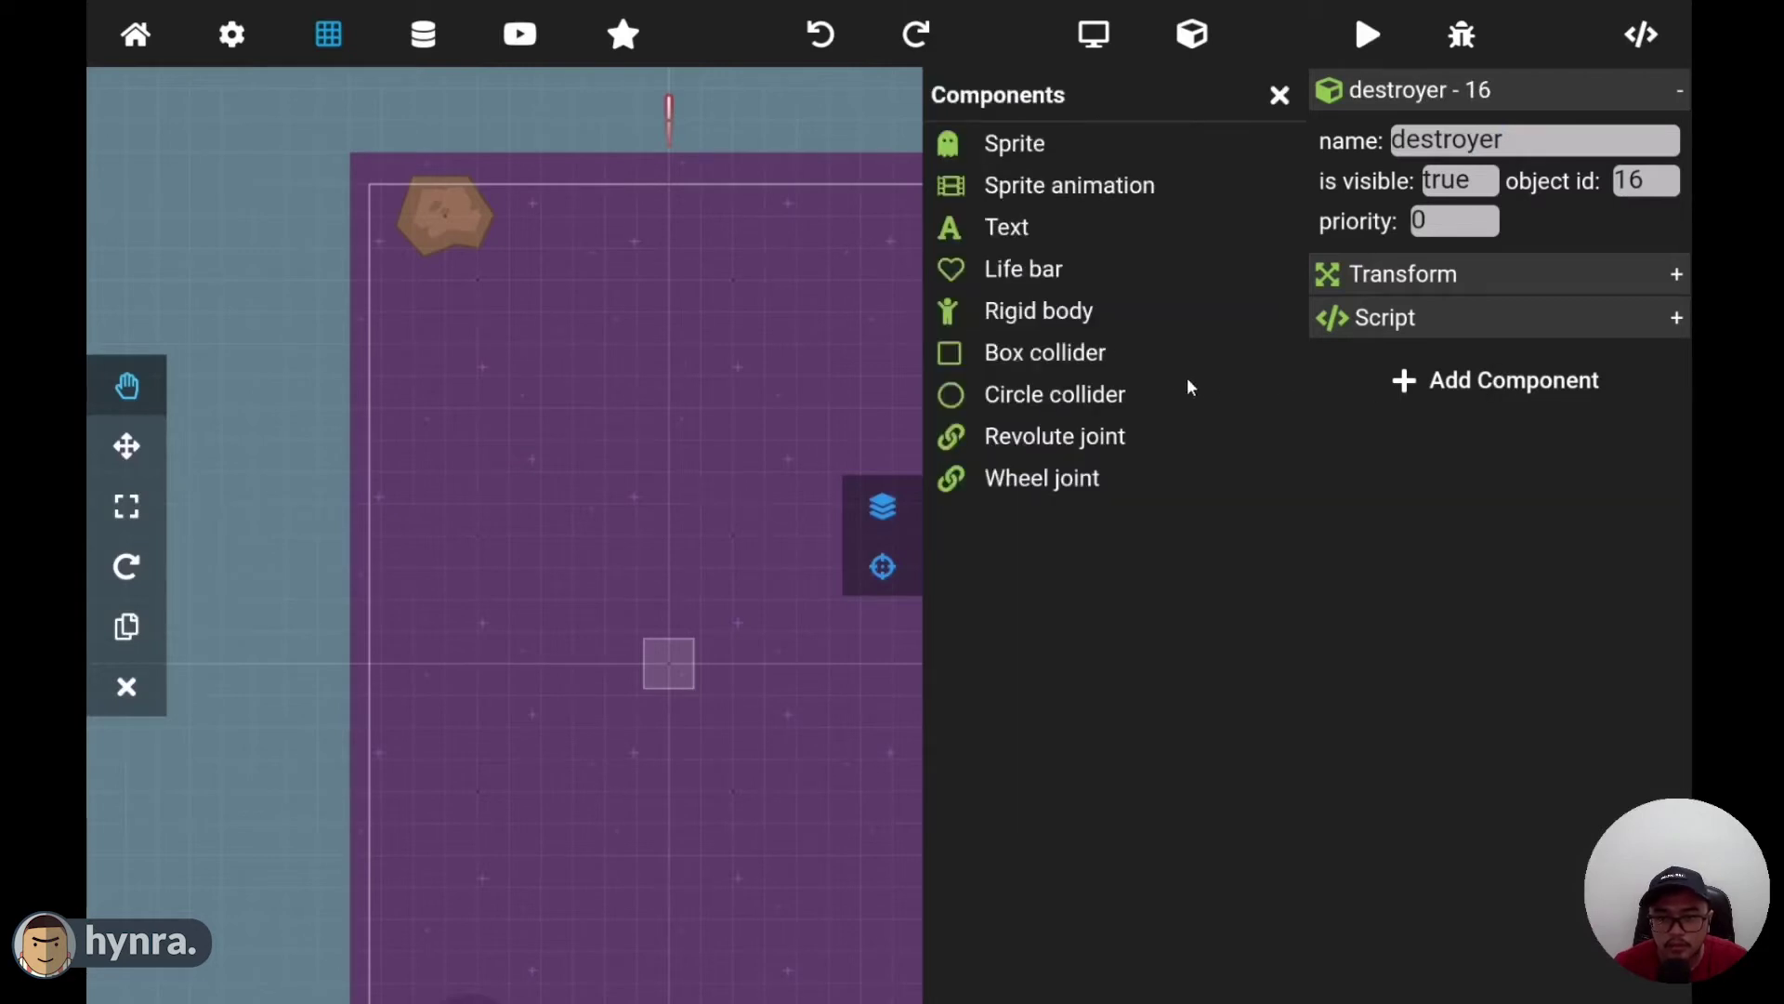
click(1070, 312)
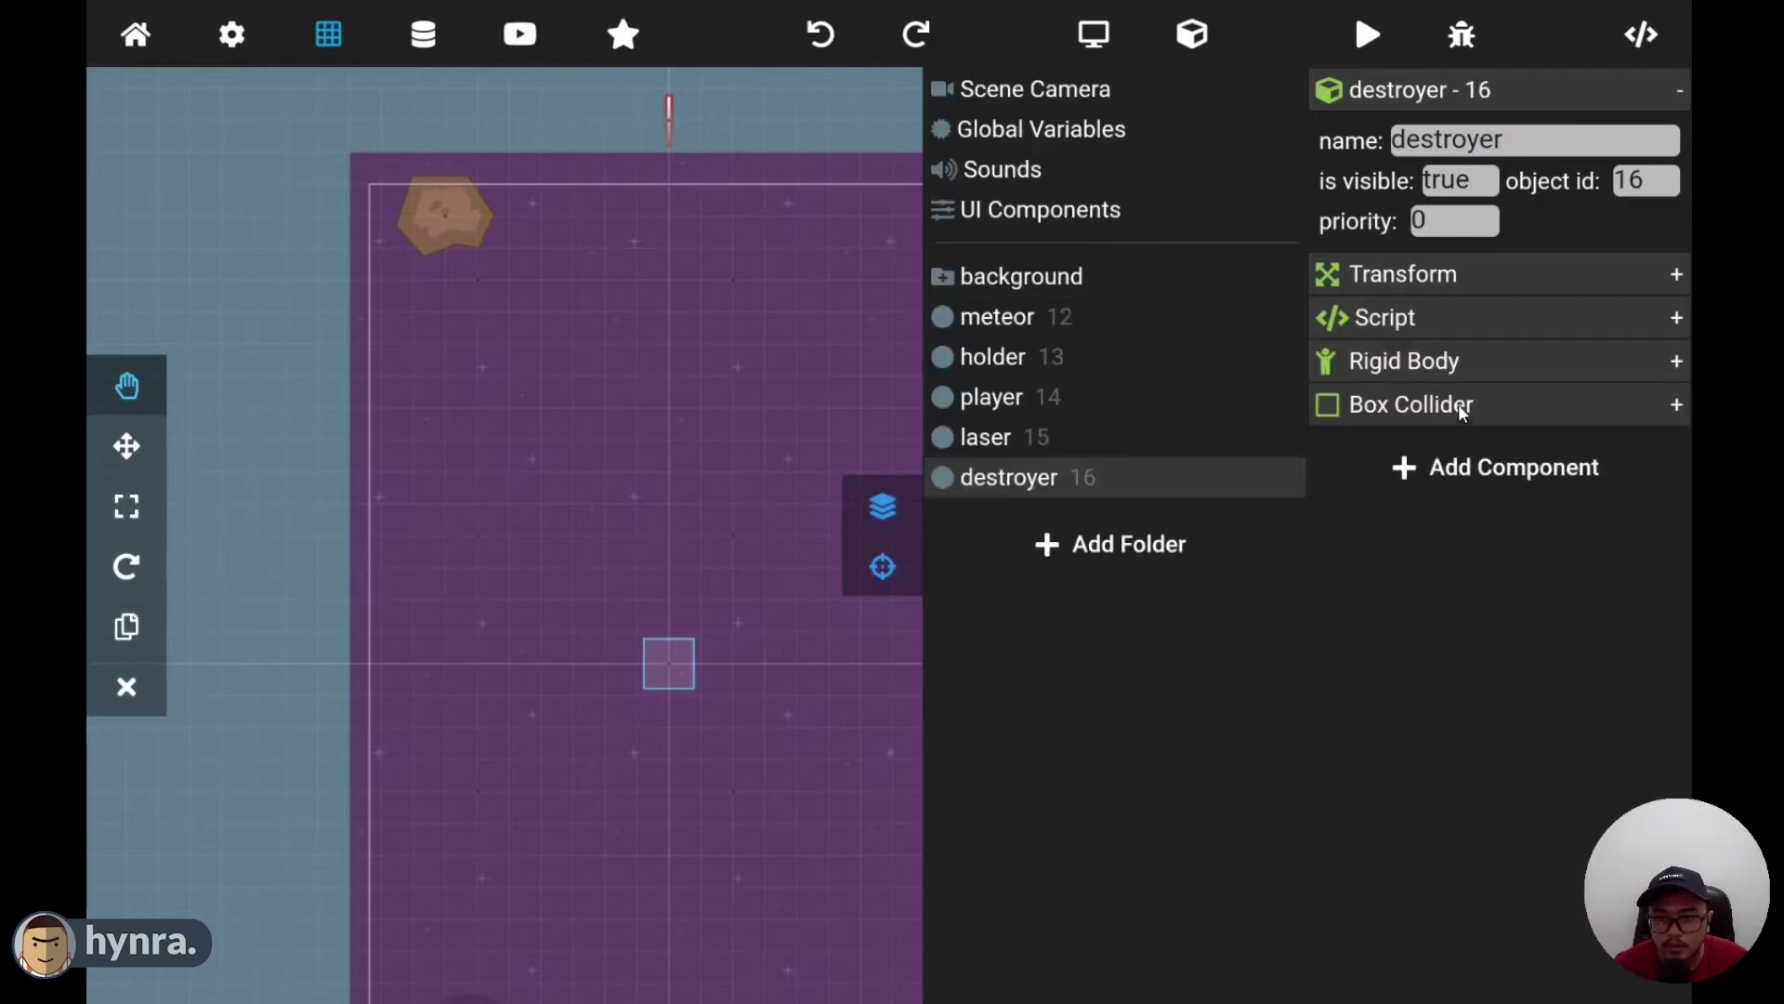
click(1450, 361)
click(1533, 463)
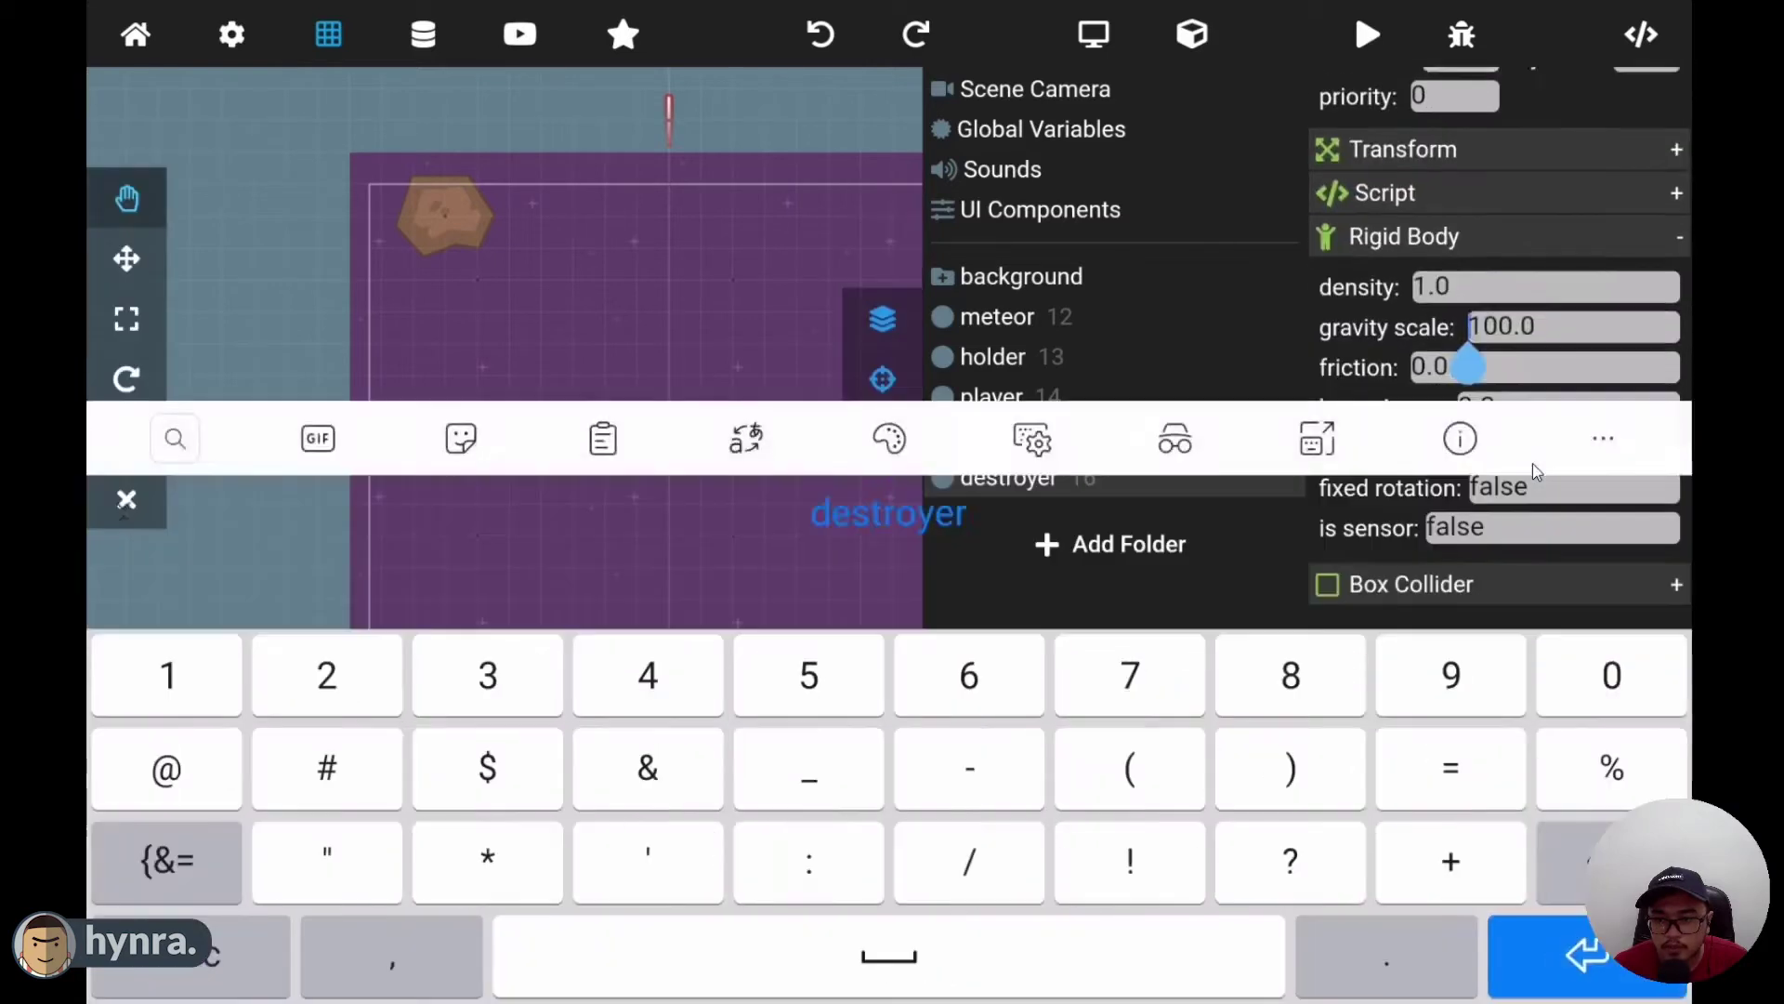
click(1570, 699)
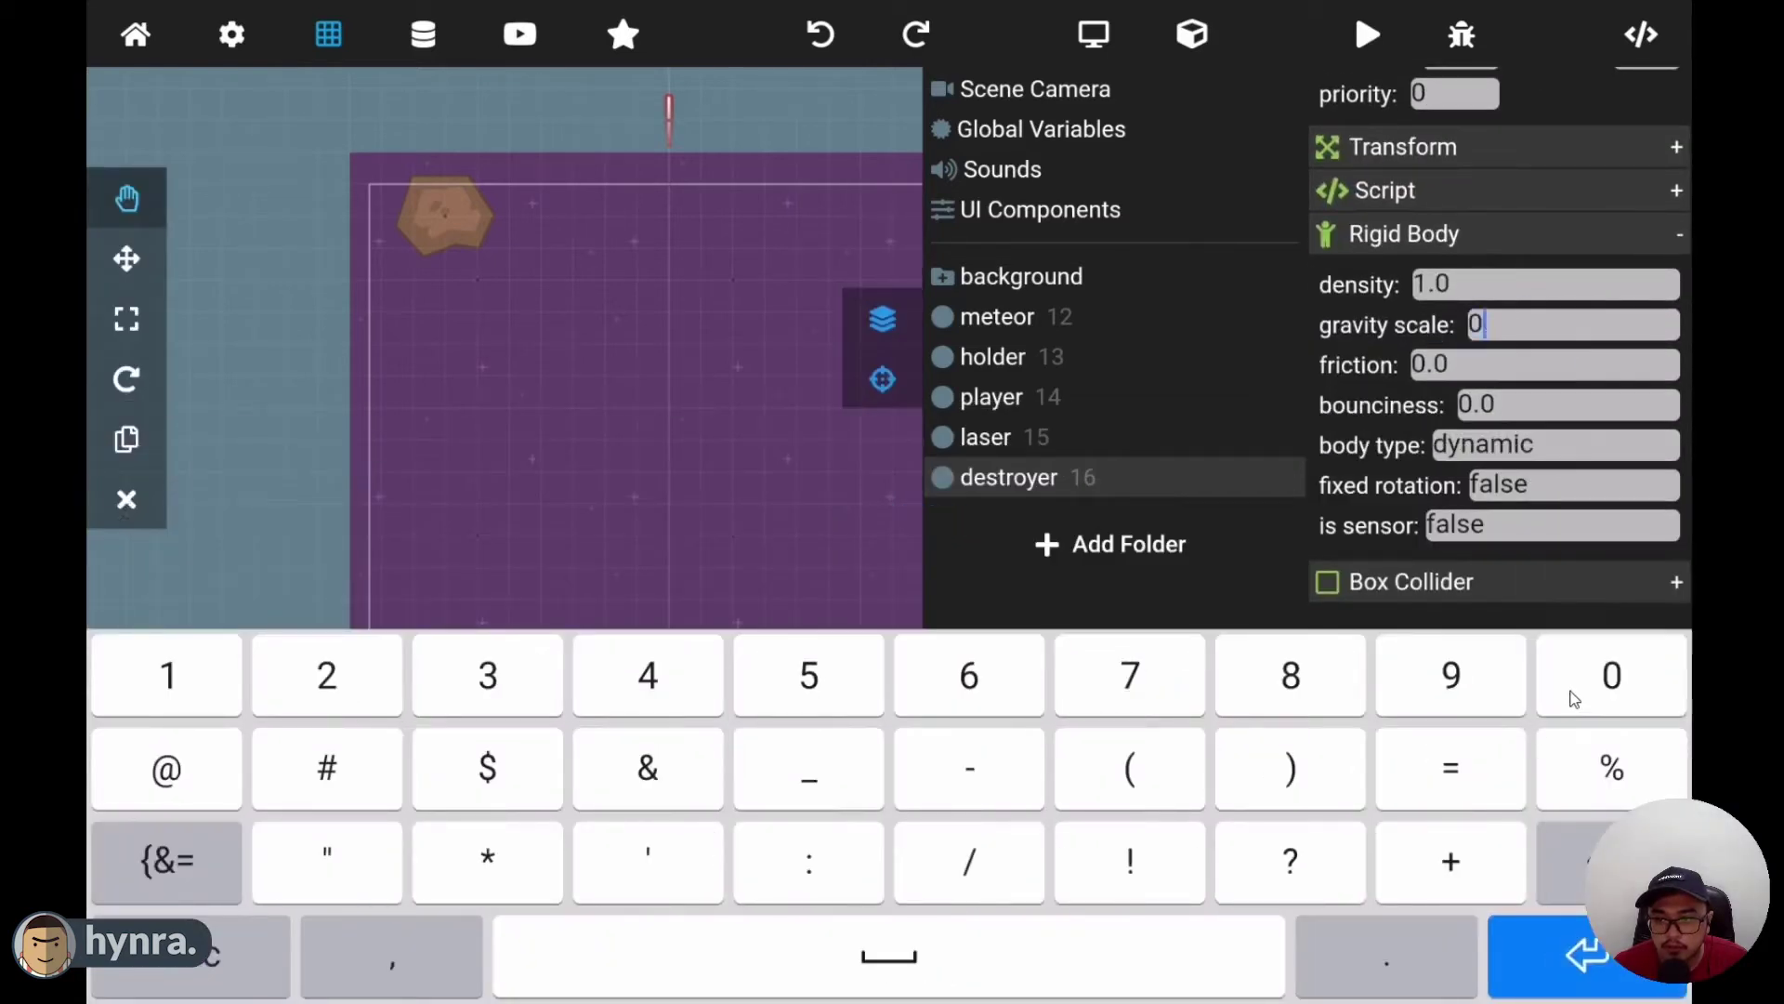
click(1583, 962)
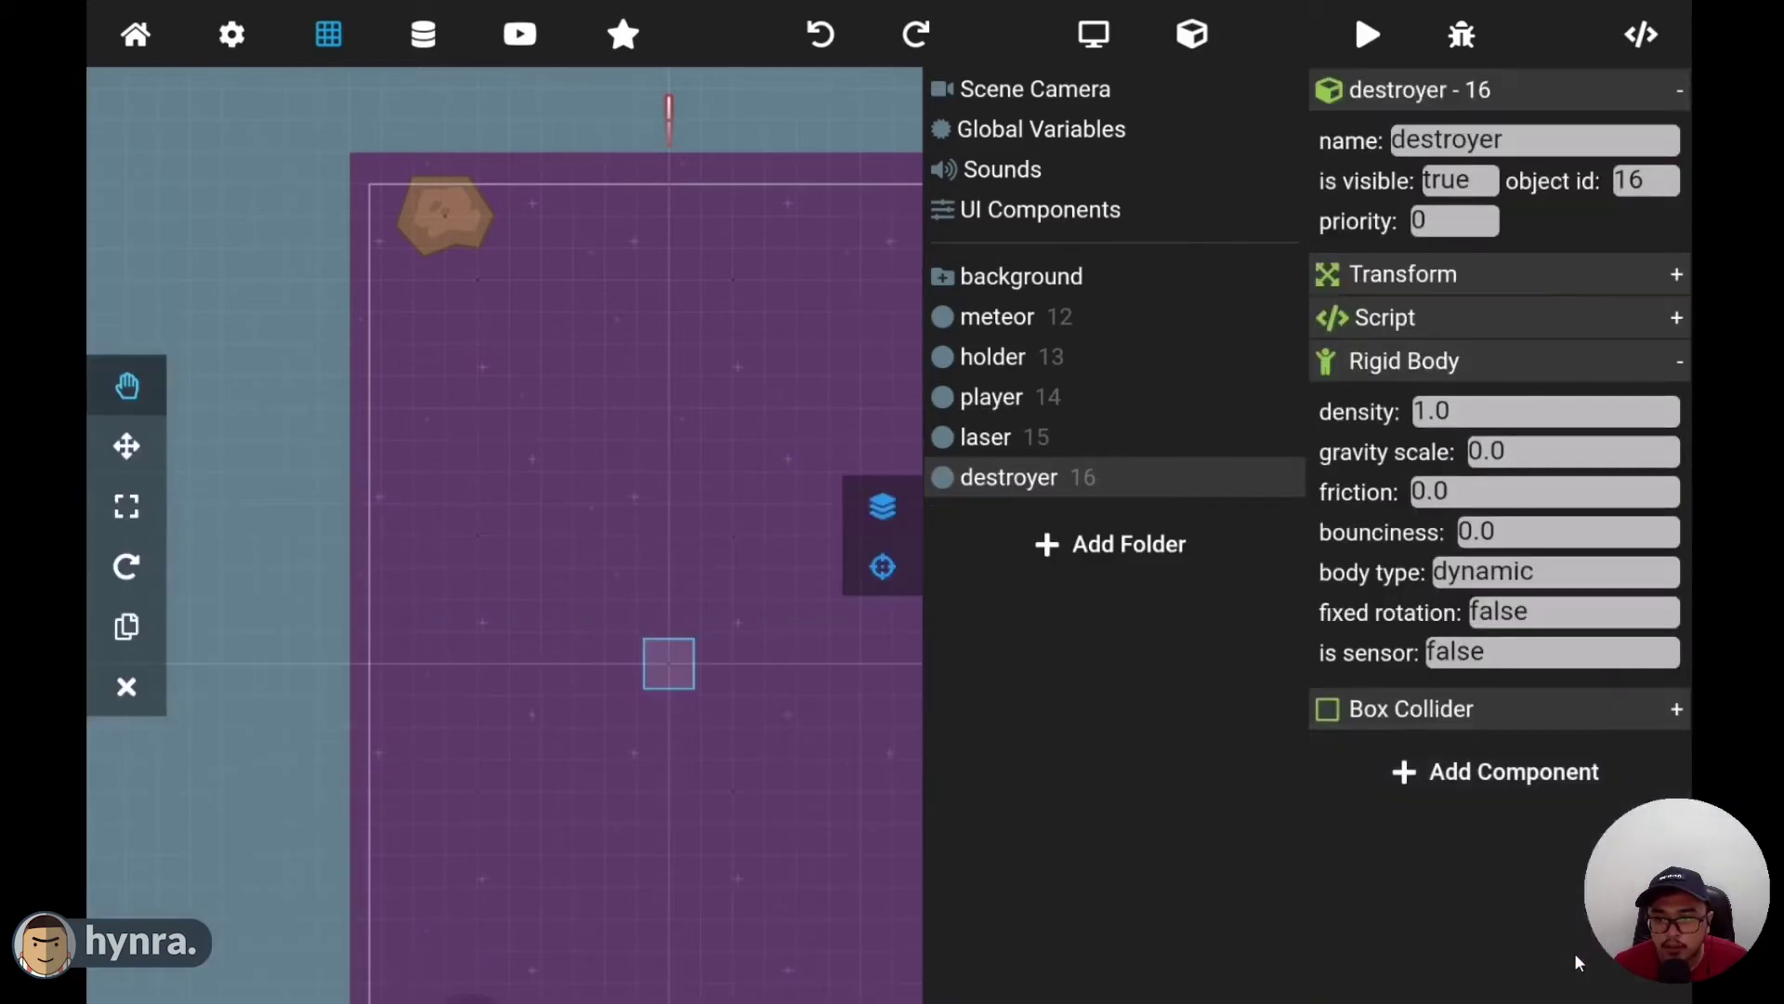
click(1361, 620)
click(1408, 677)
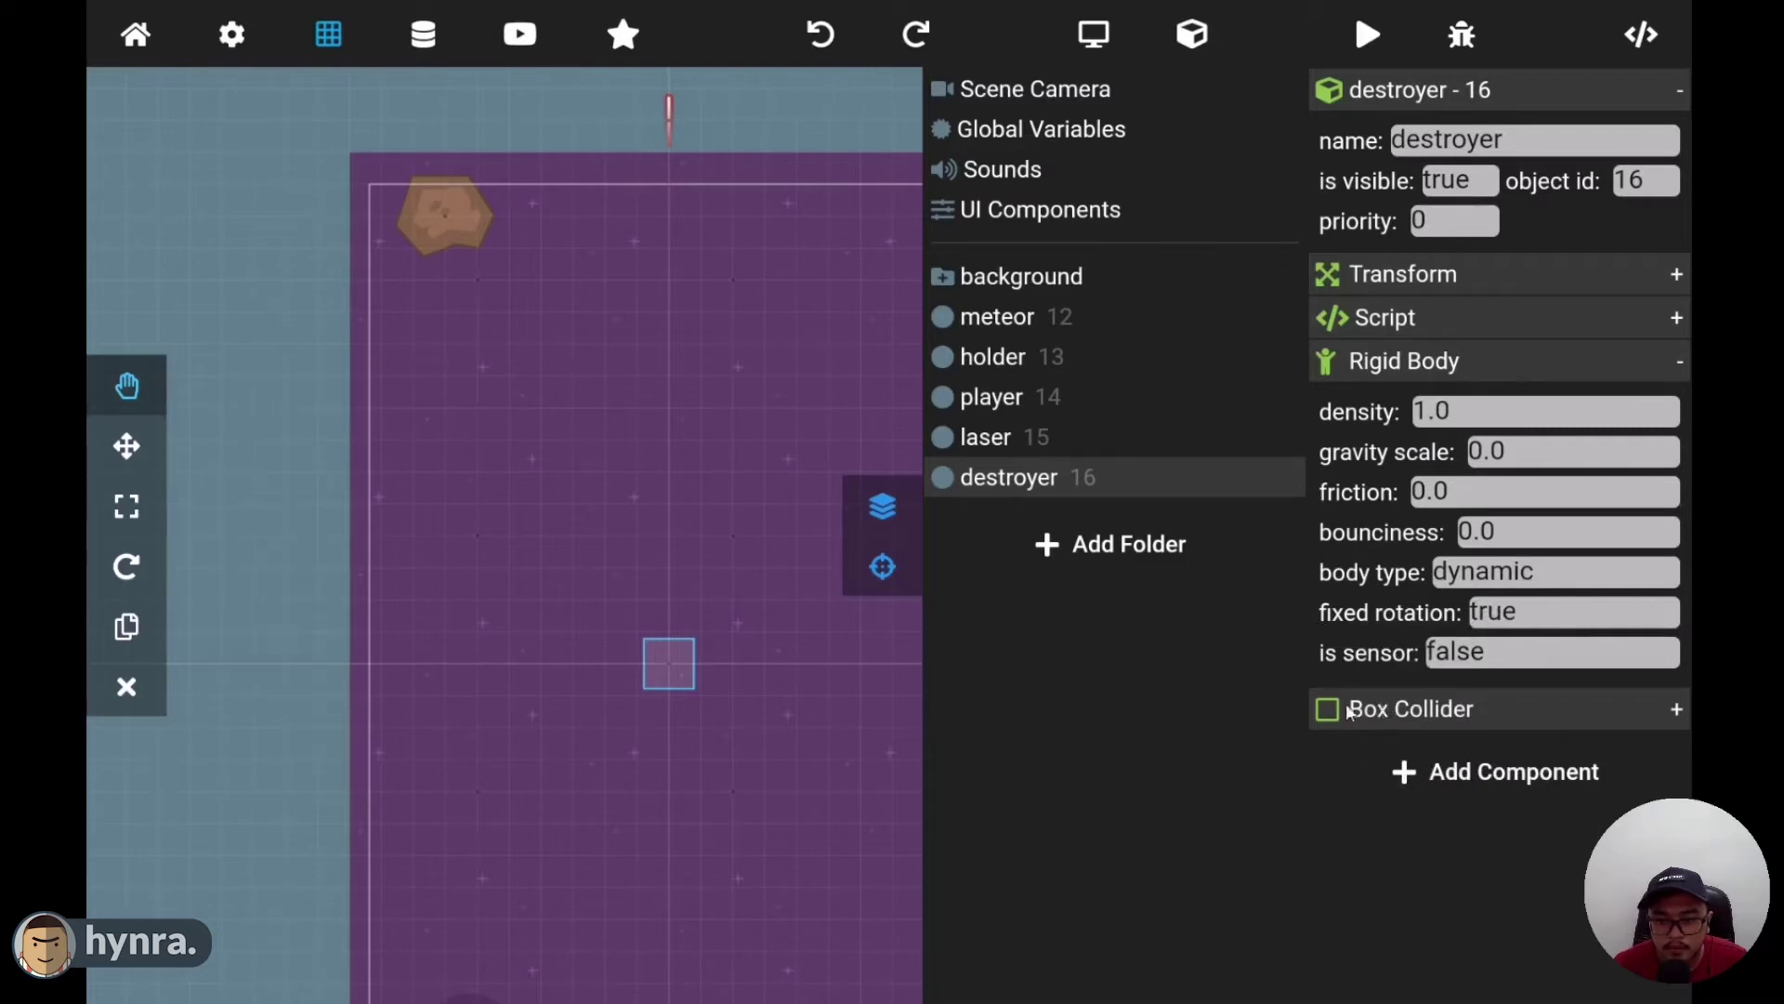
- Set the width of the destroyer's box collider to 125
click(1376, 716)
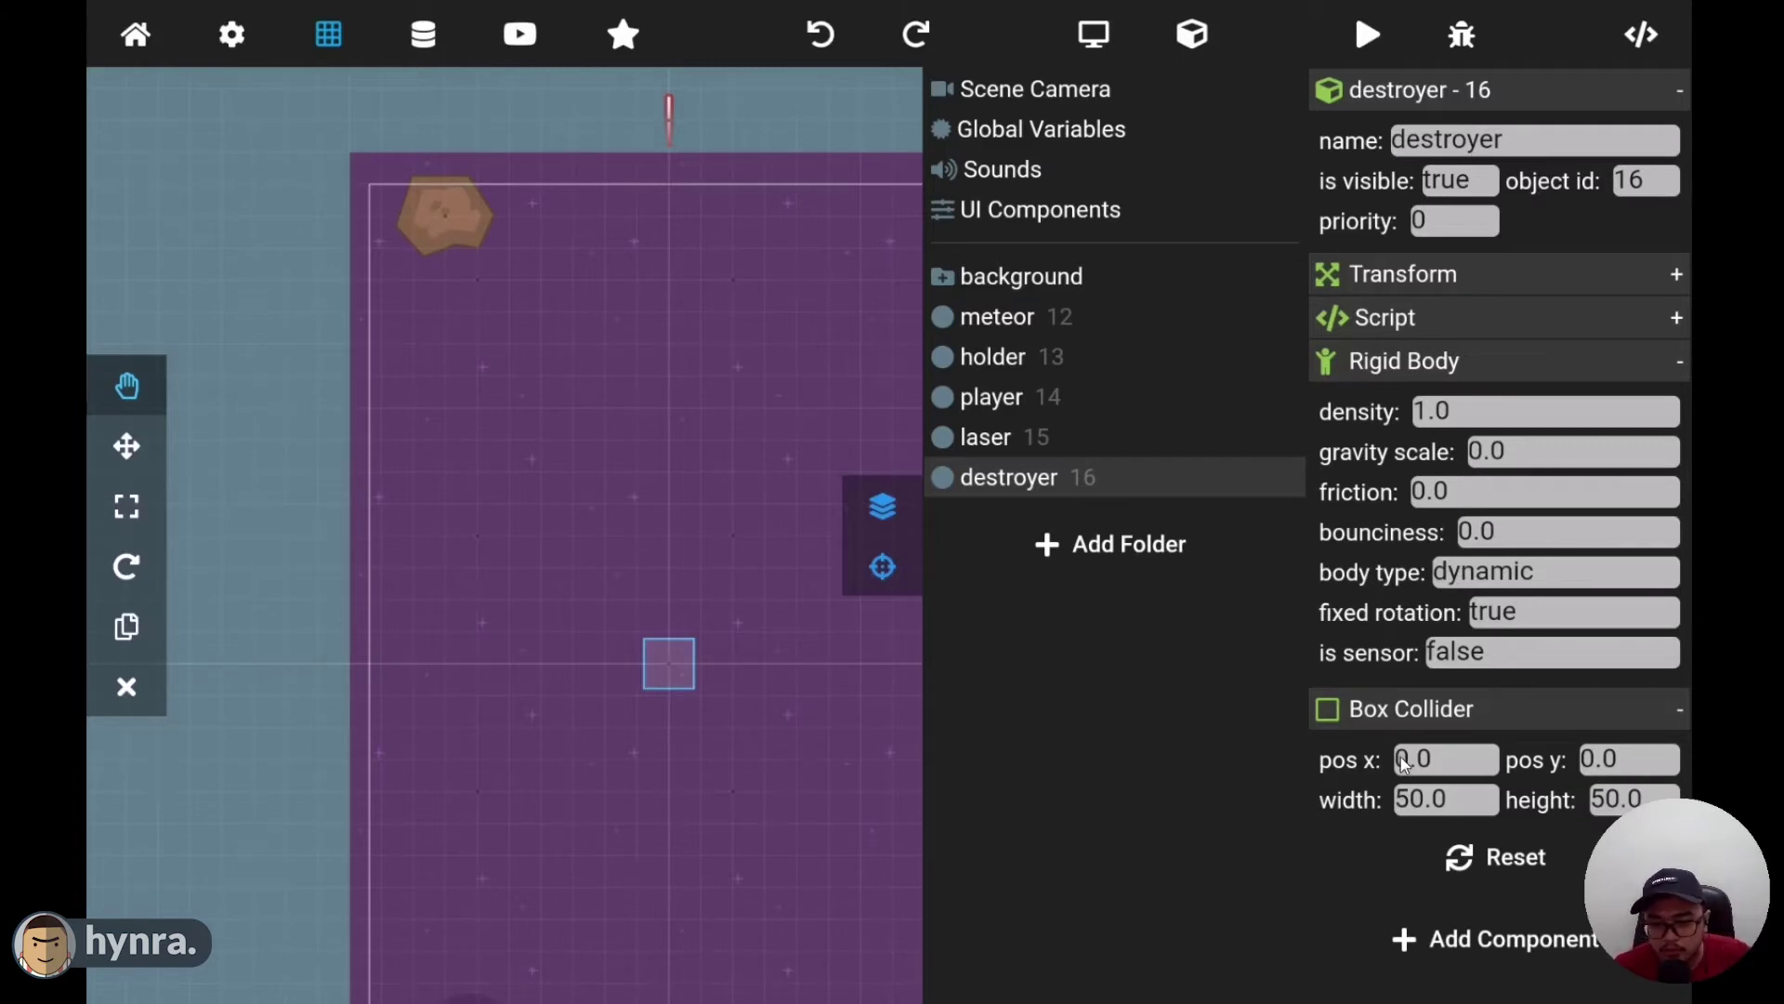
double_click(1437, 801)
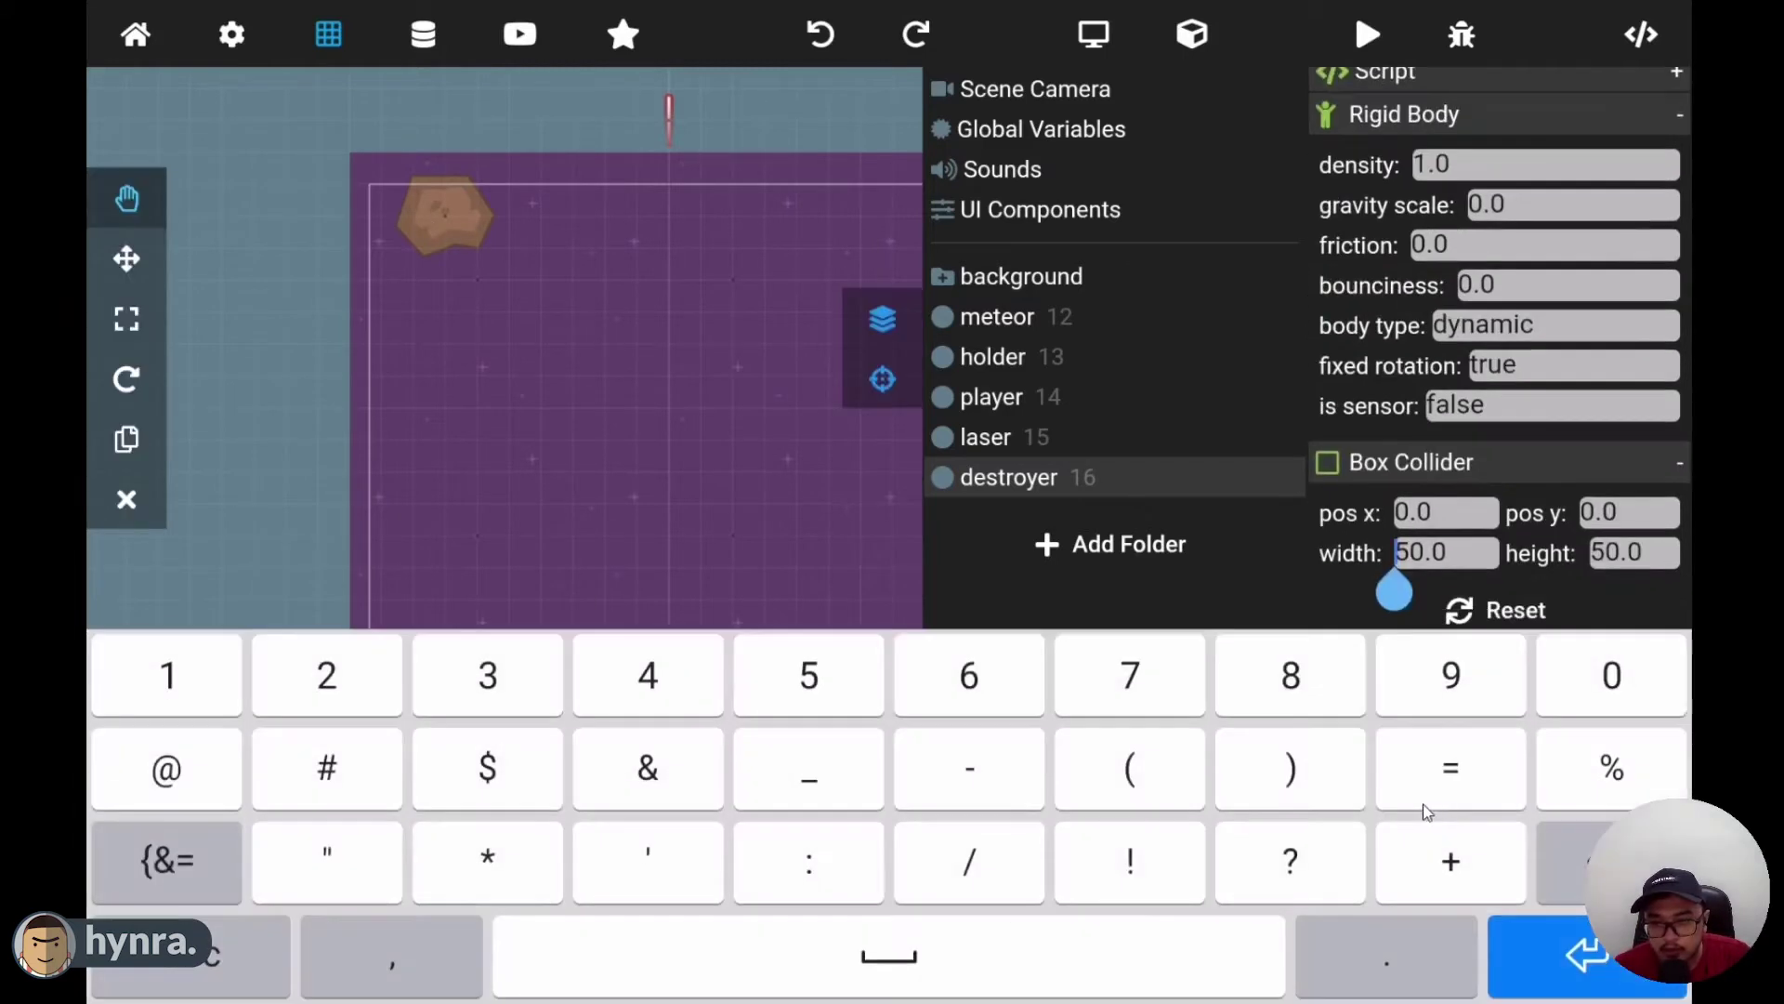
click(217, 698)
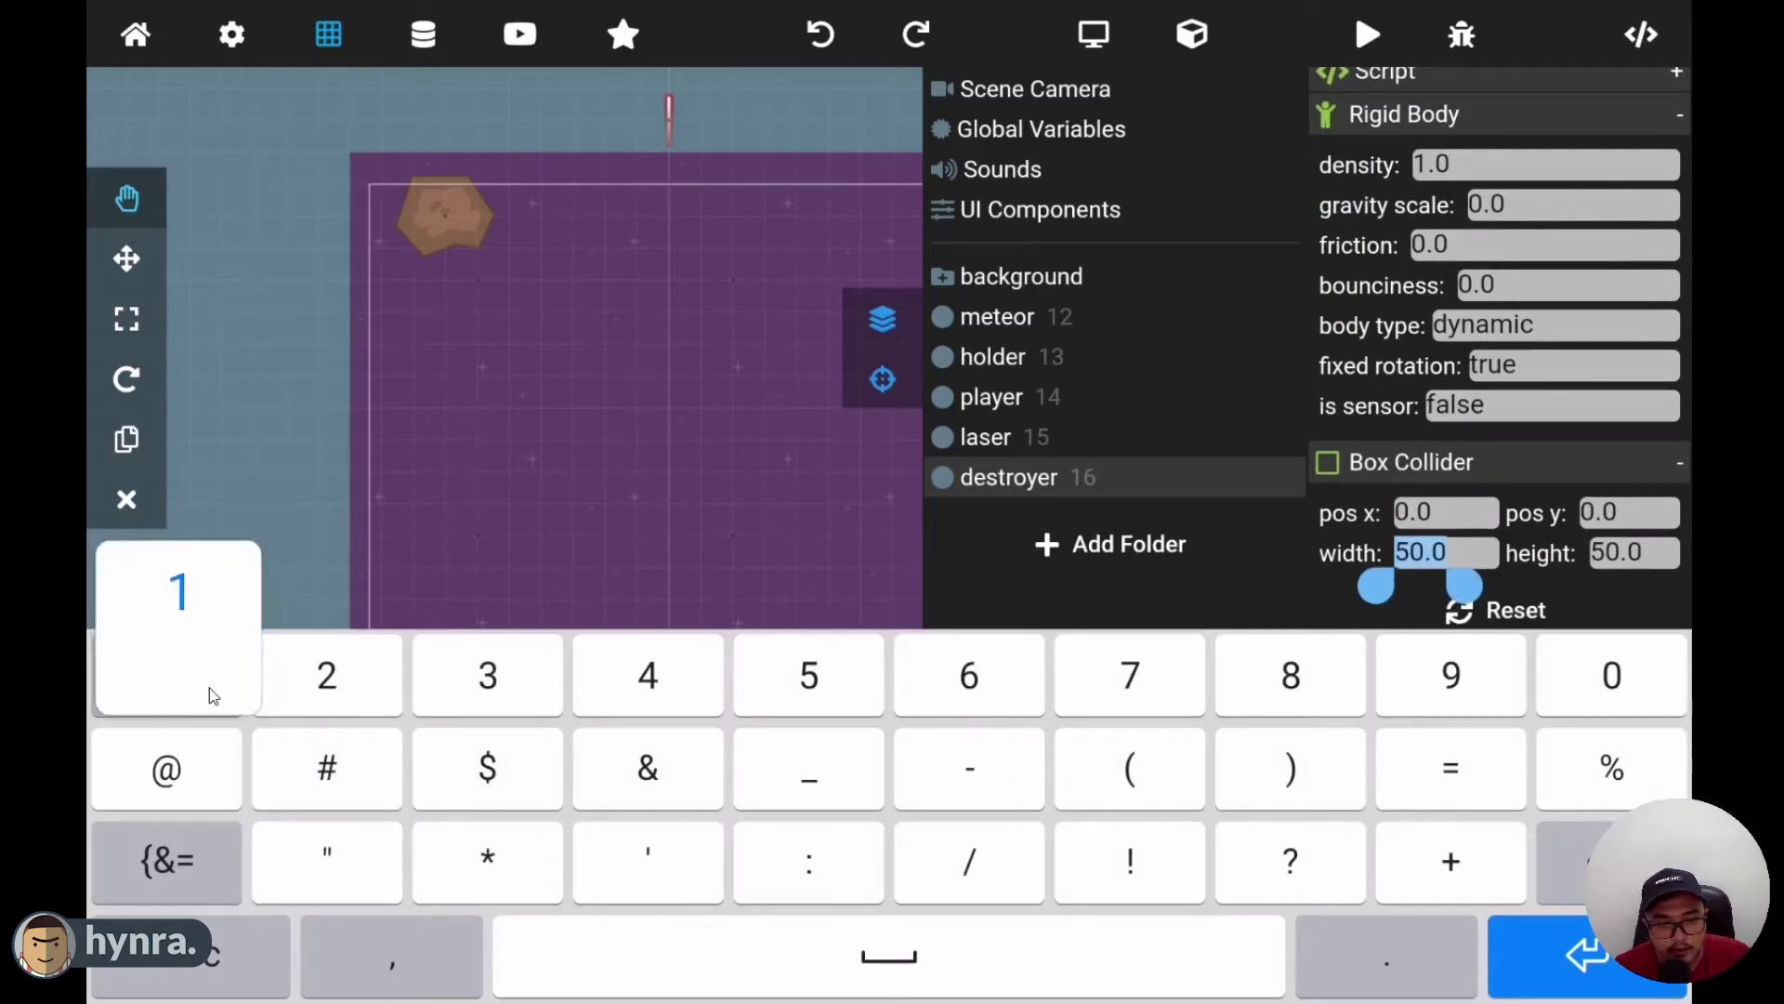
click(797, 704)
click(1572, 953)
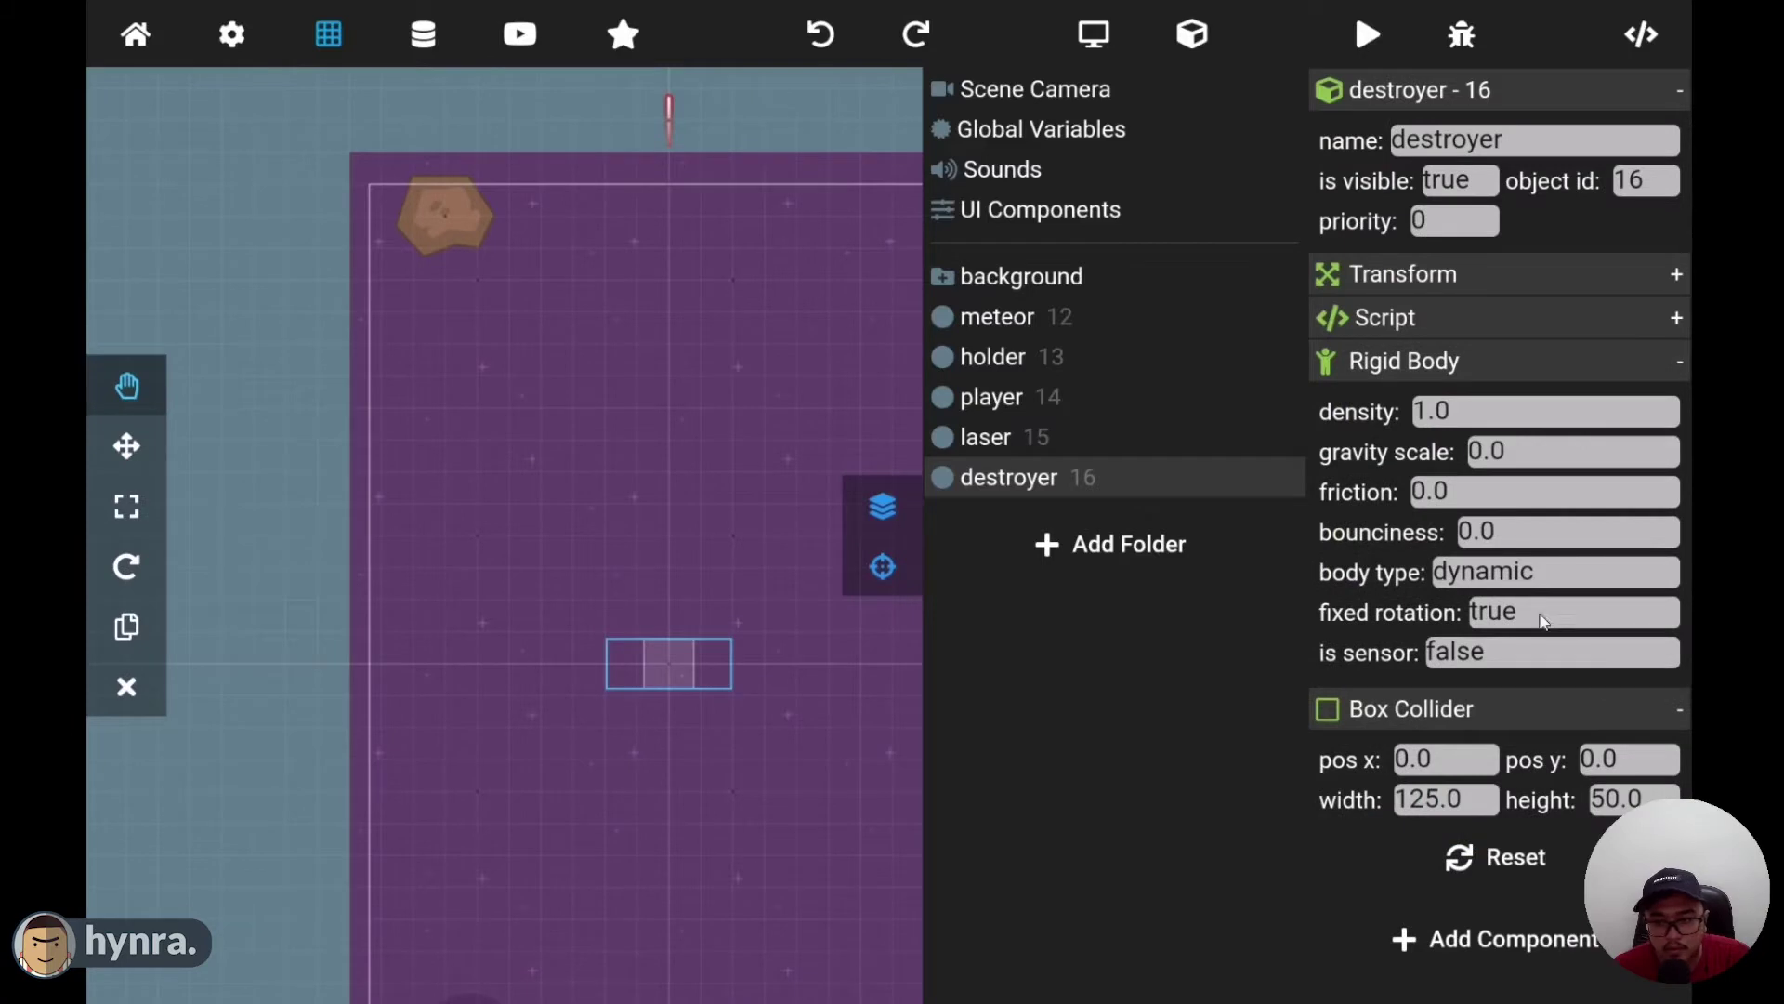
- Widen the destroyer's box collider to 1000
click(1423, 803)
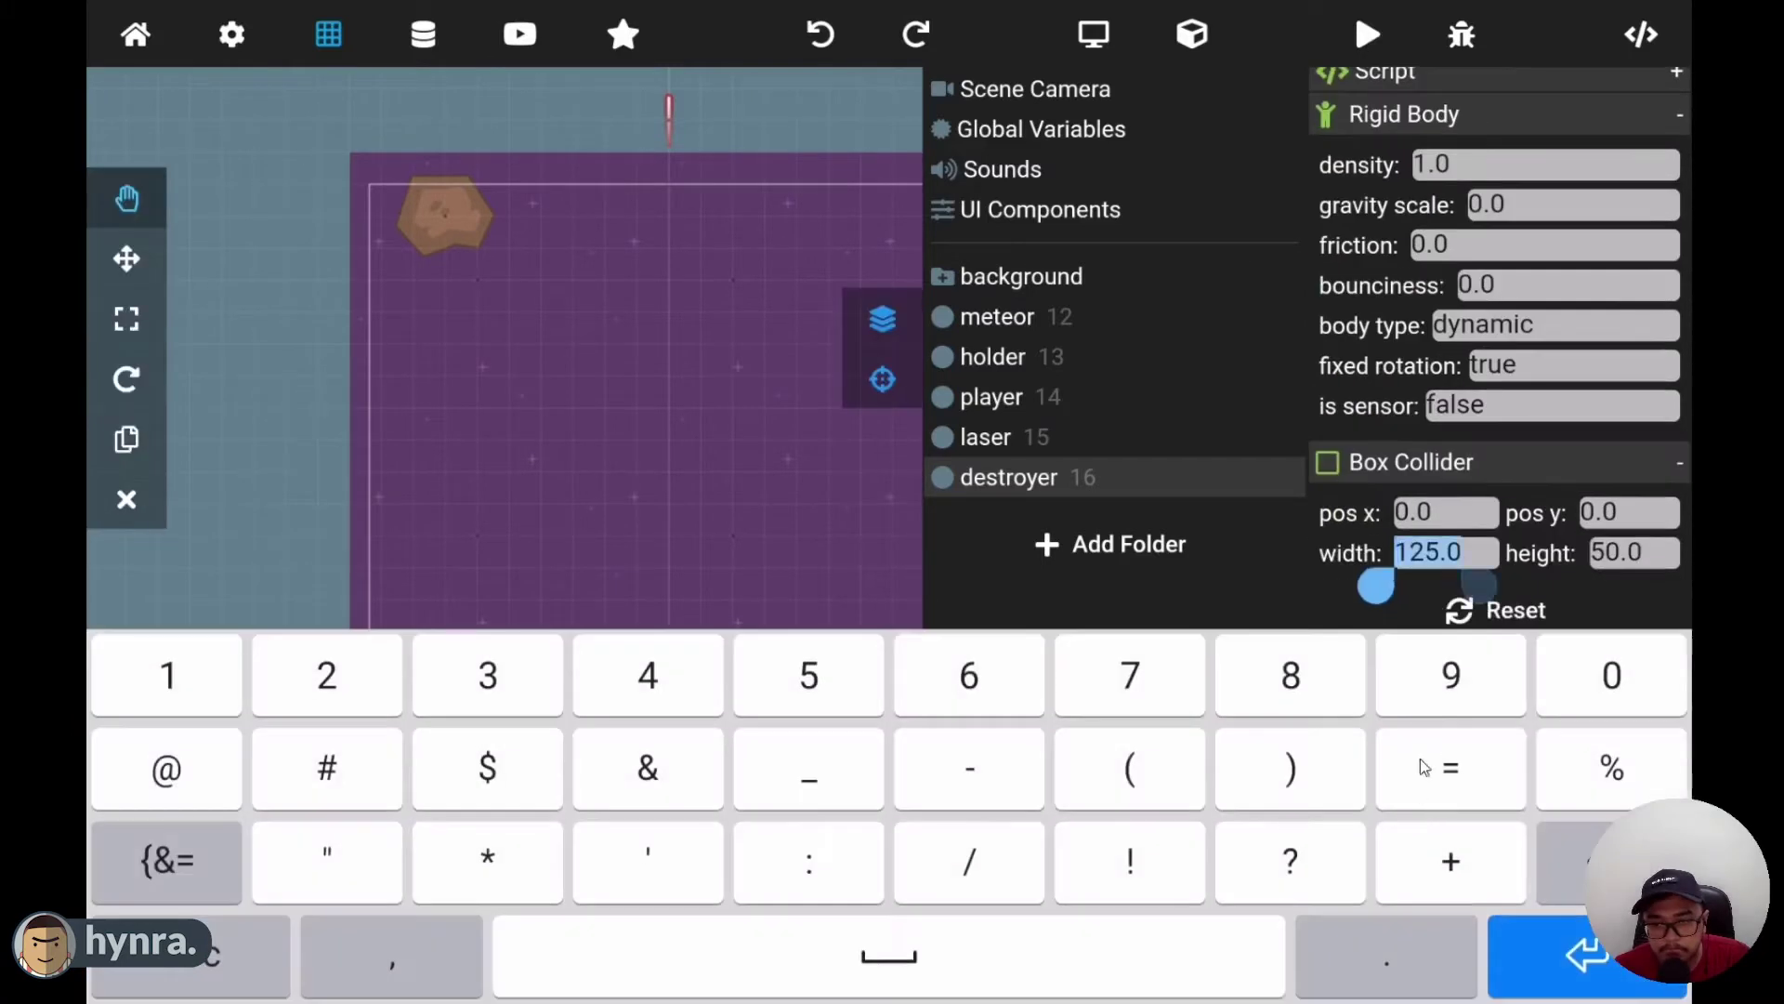
click(202, 701)
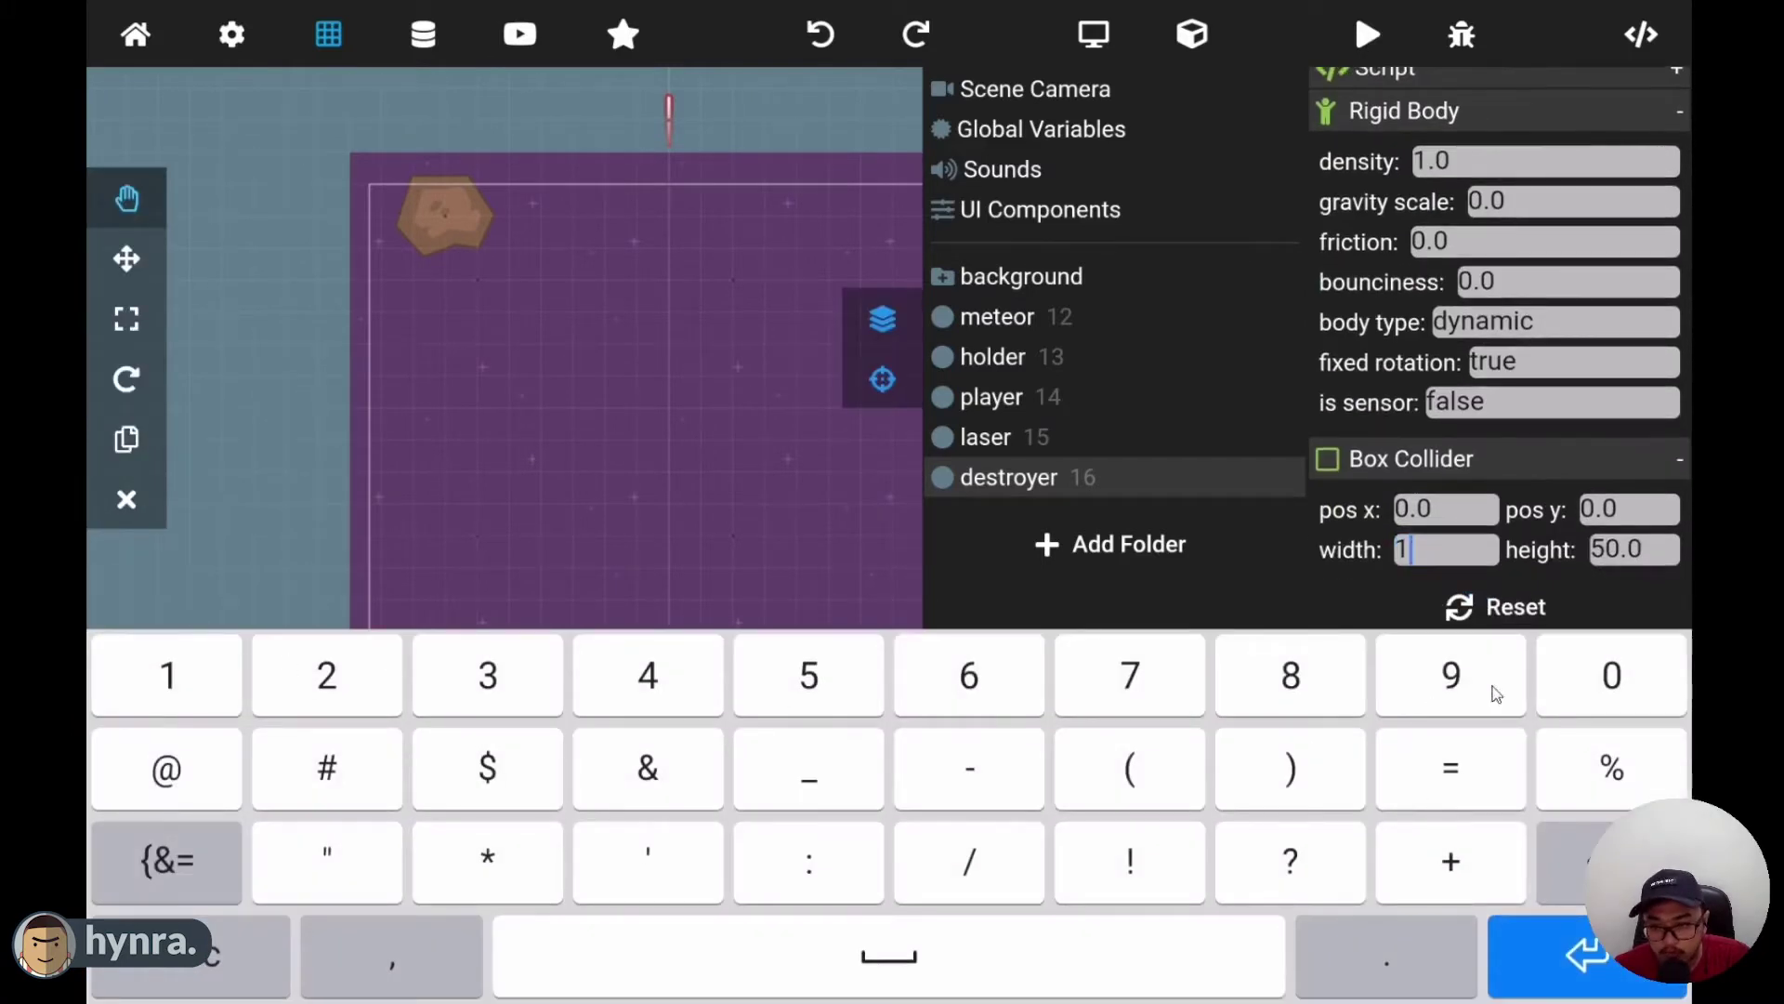
click(1590, 688)
click(1589, 688)
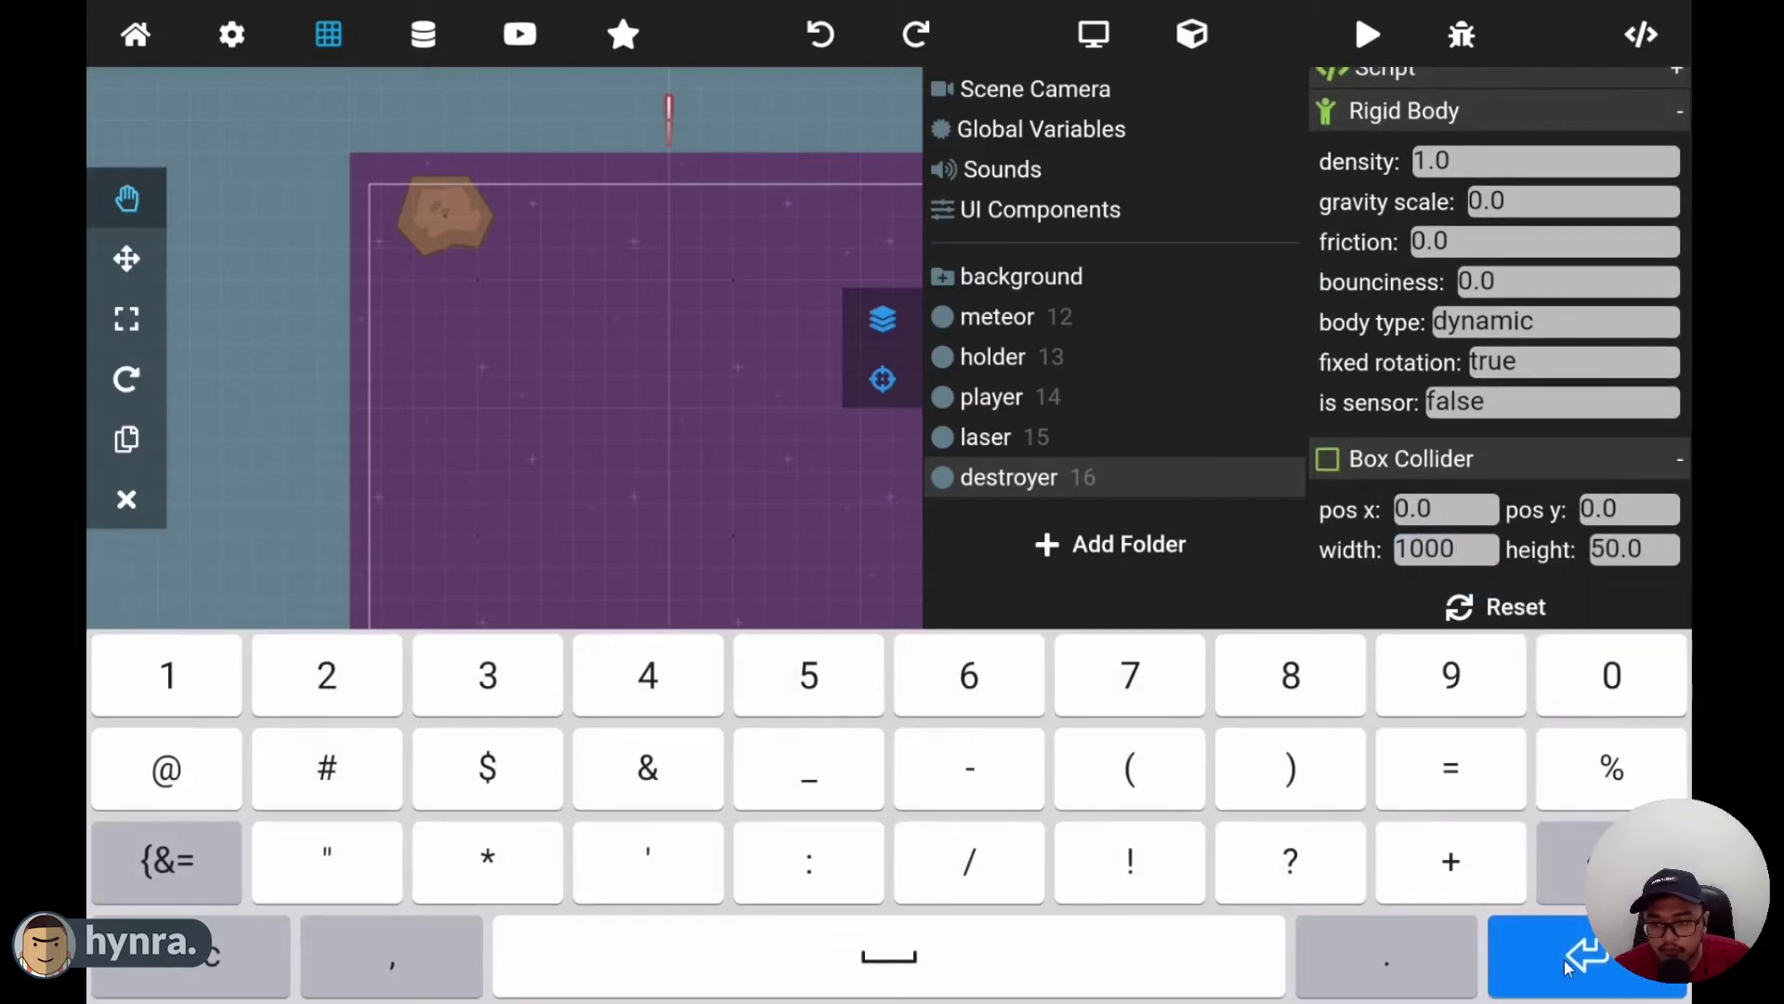
click(1564, 957)
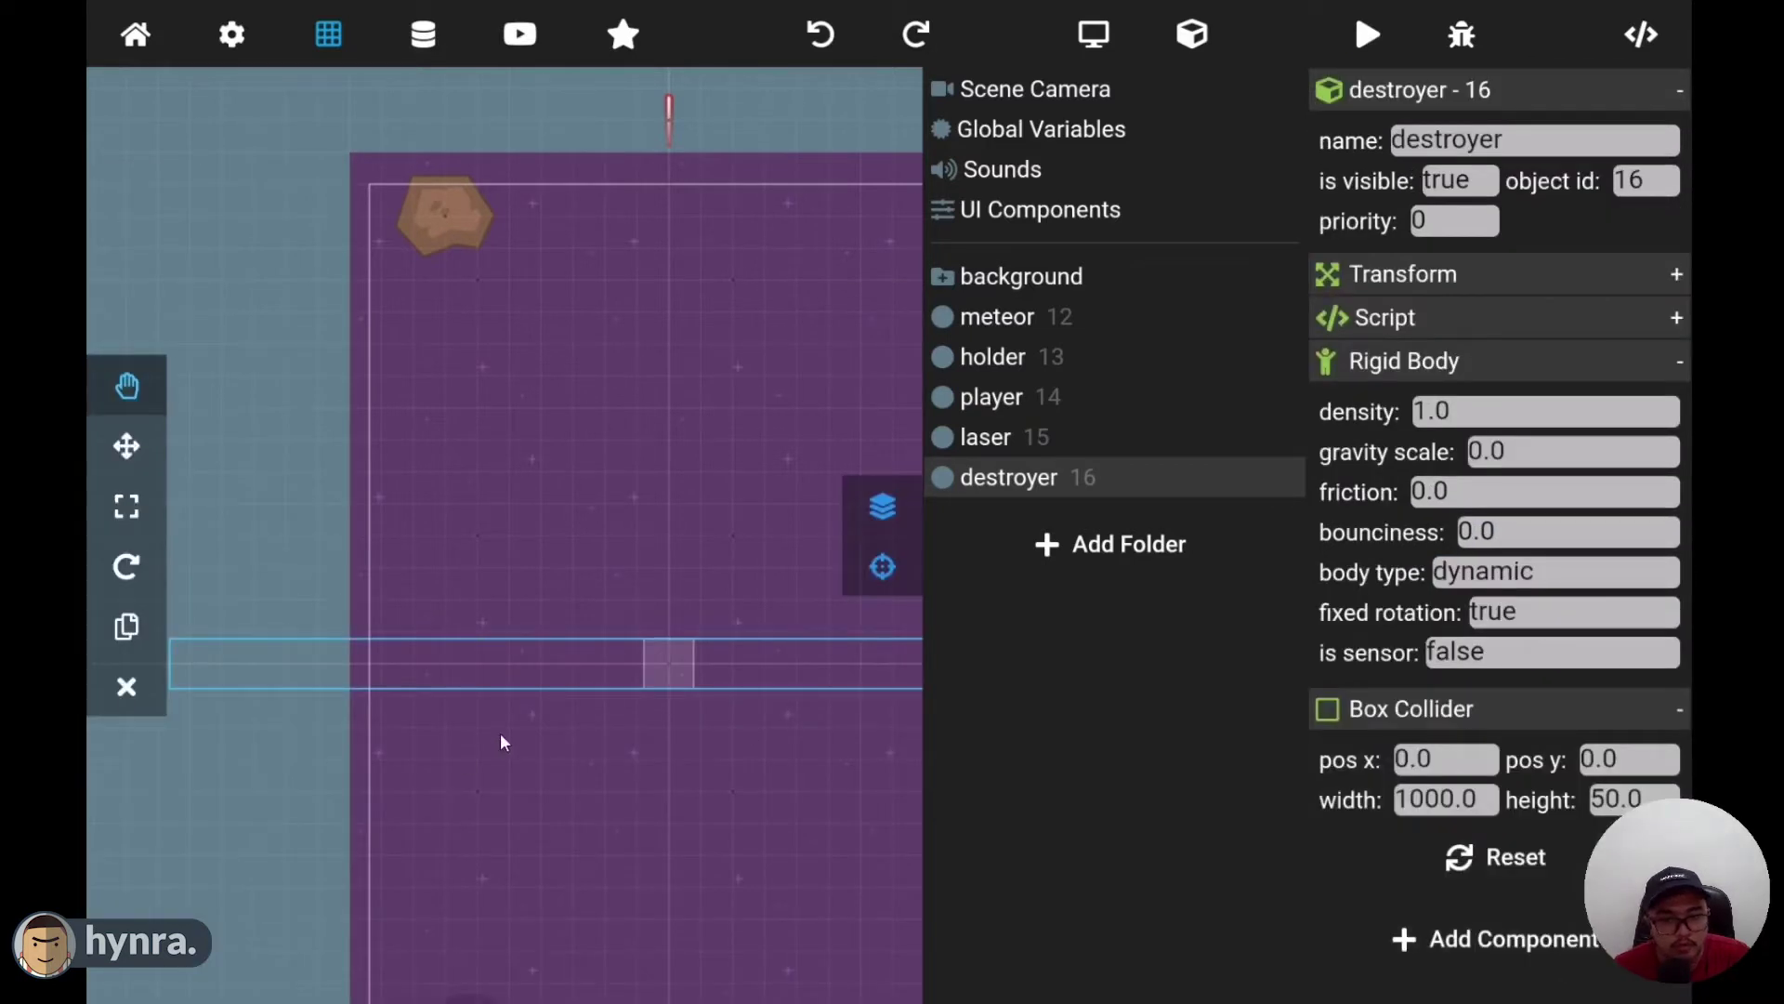
- Move the destroyer object straight down the playfield toward the player's ship
scroll(500, 732, down, 2)
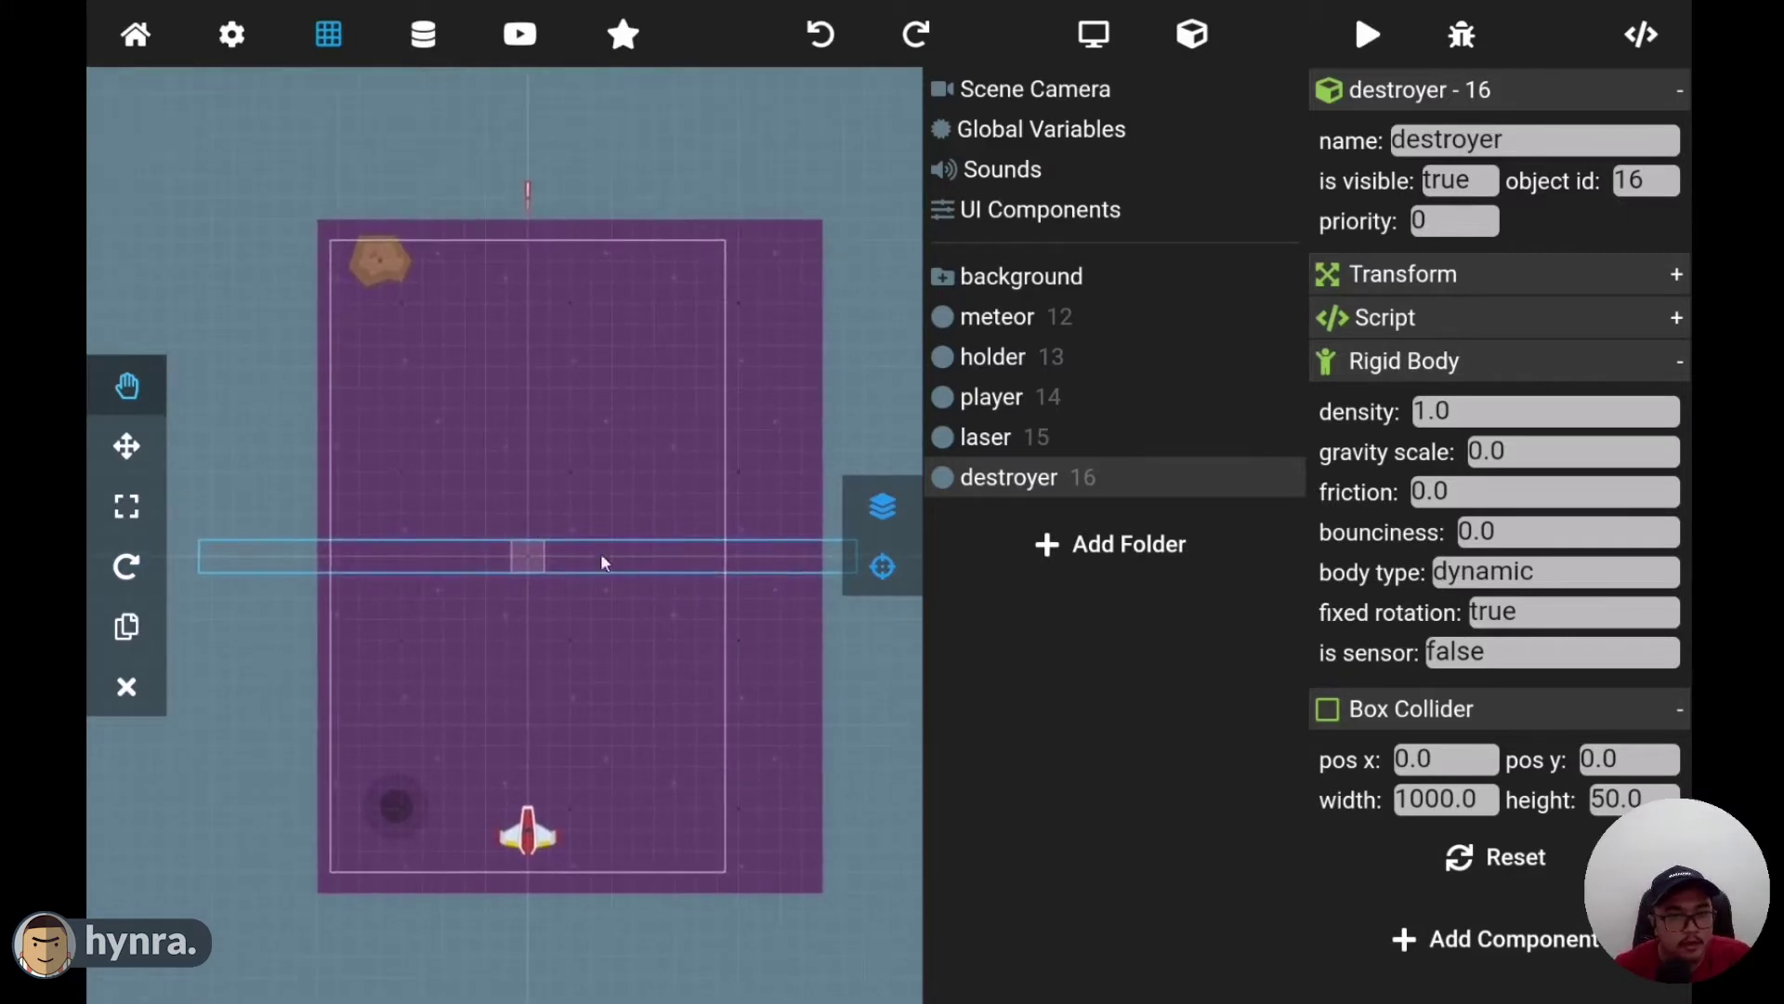
click(127, 446)
drag(527, 431, 539, 633)
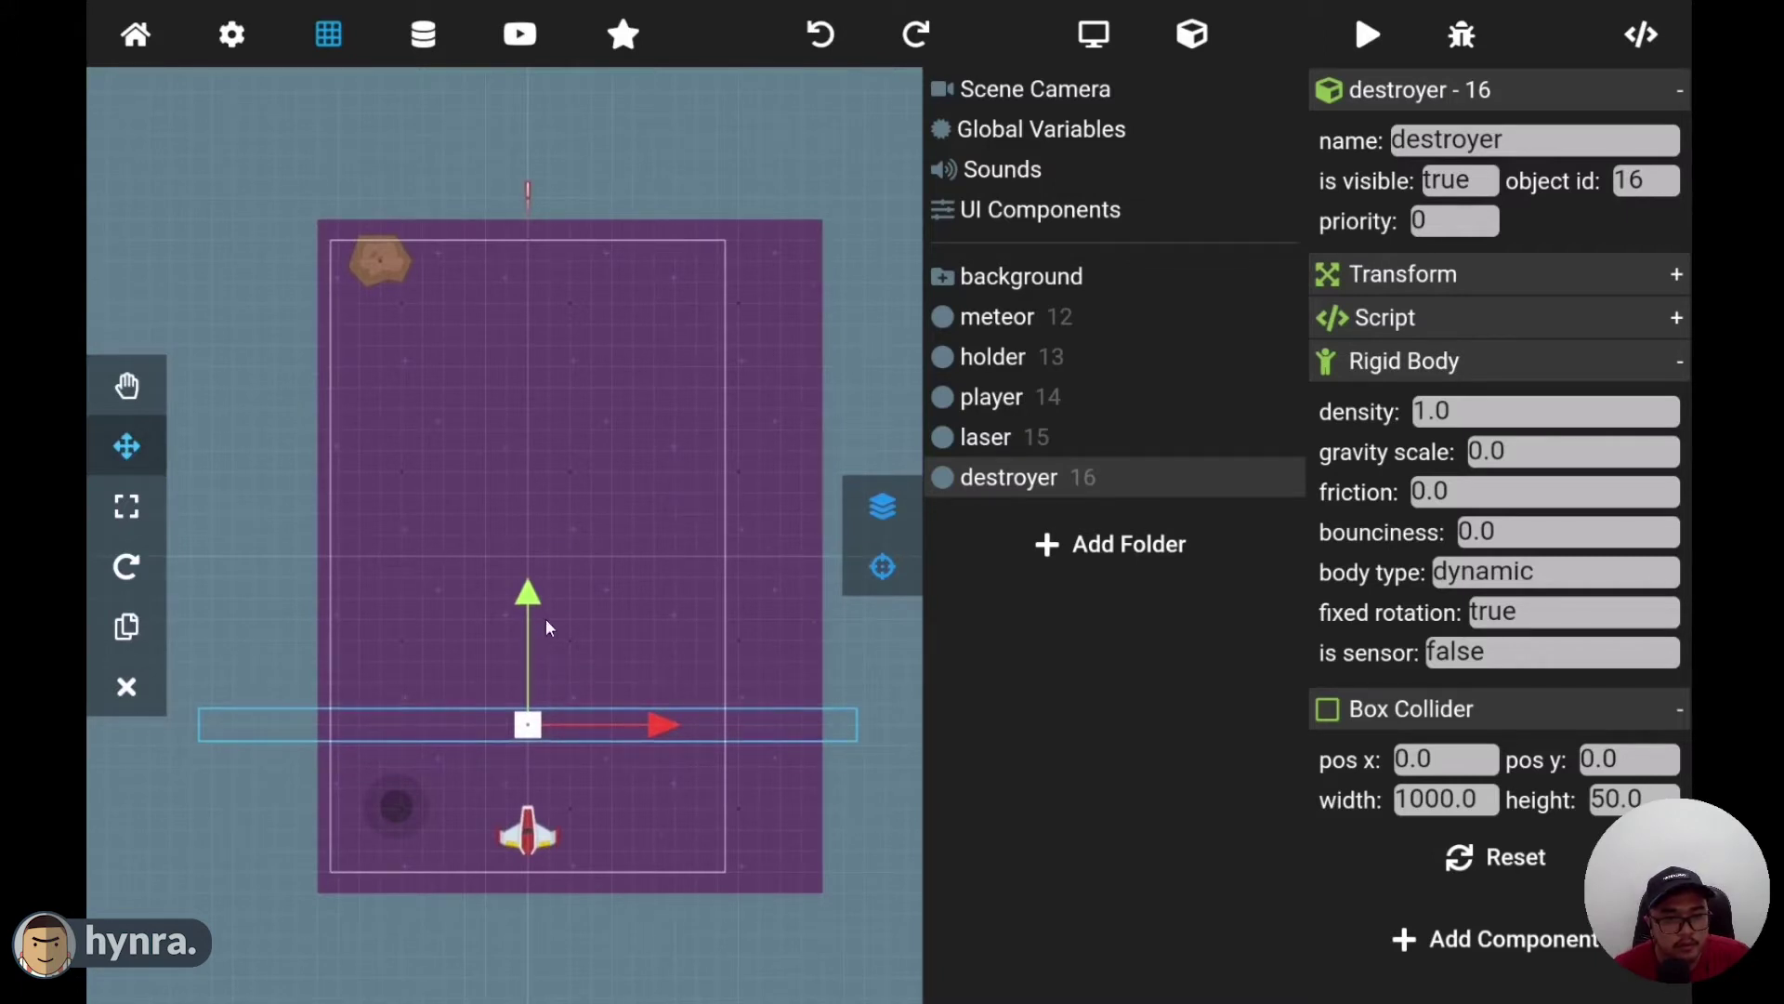
- Open the meteor's script and place a second Step event below the existing laser collision nodes
click(385, 271)
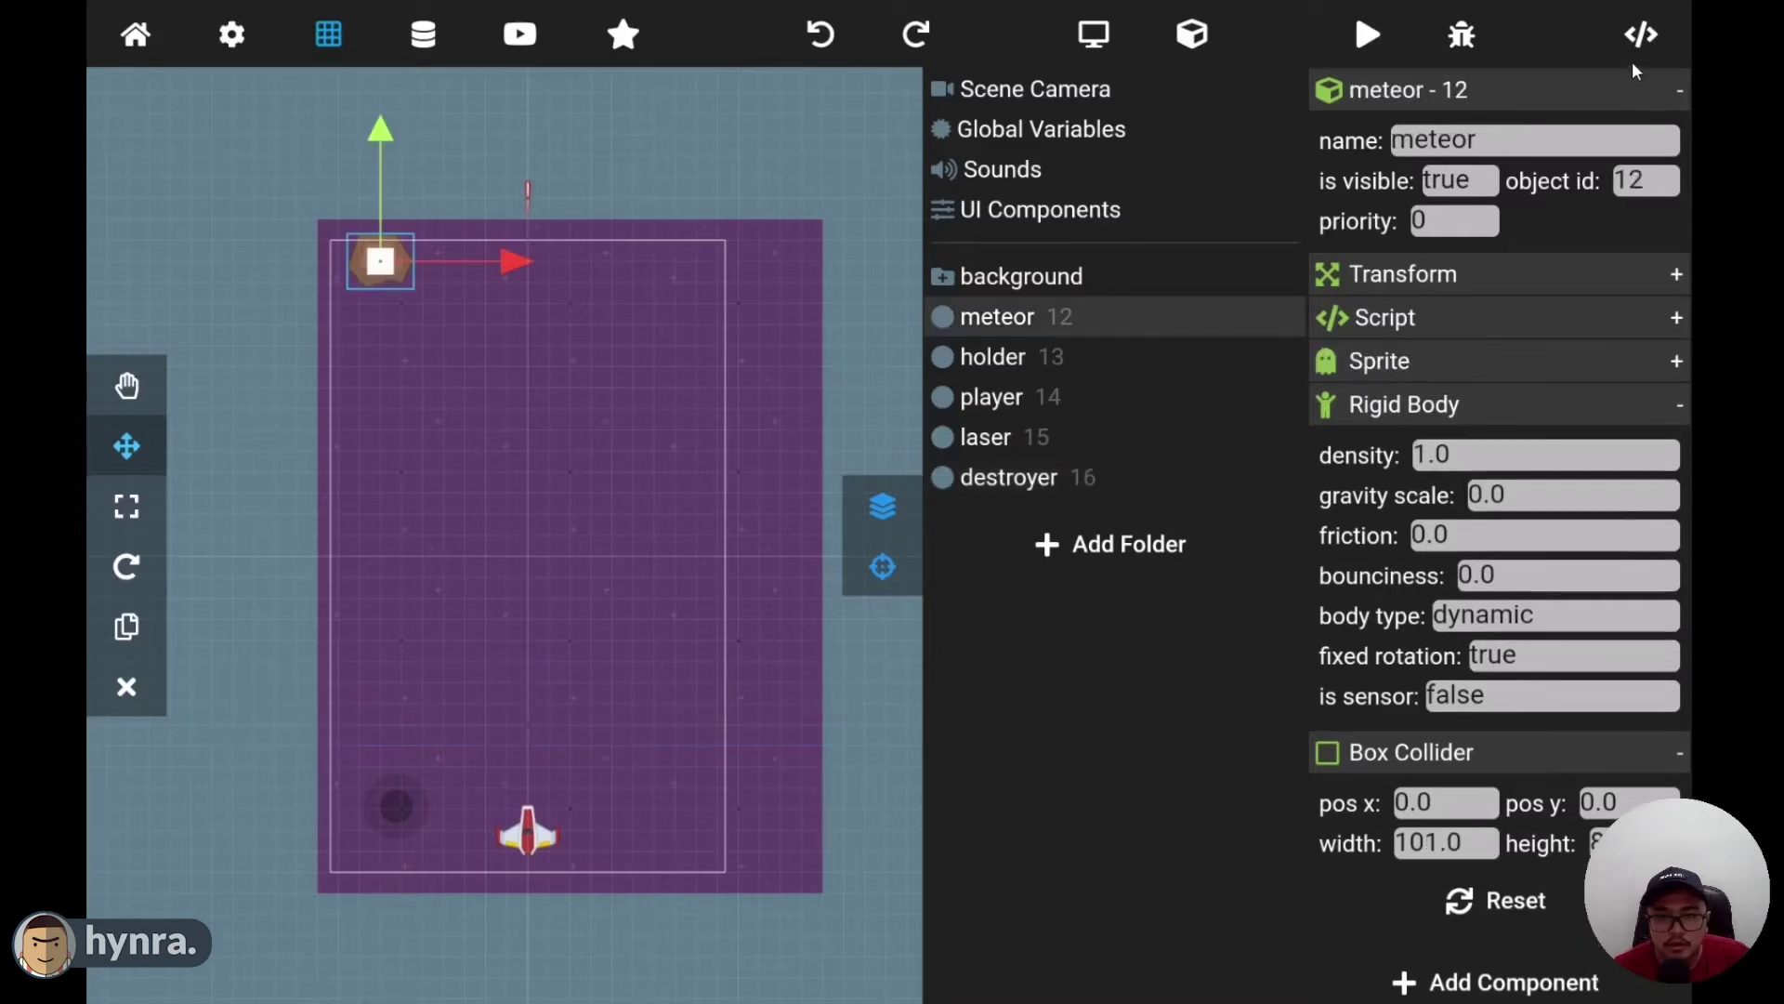
click(1639, 37)
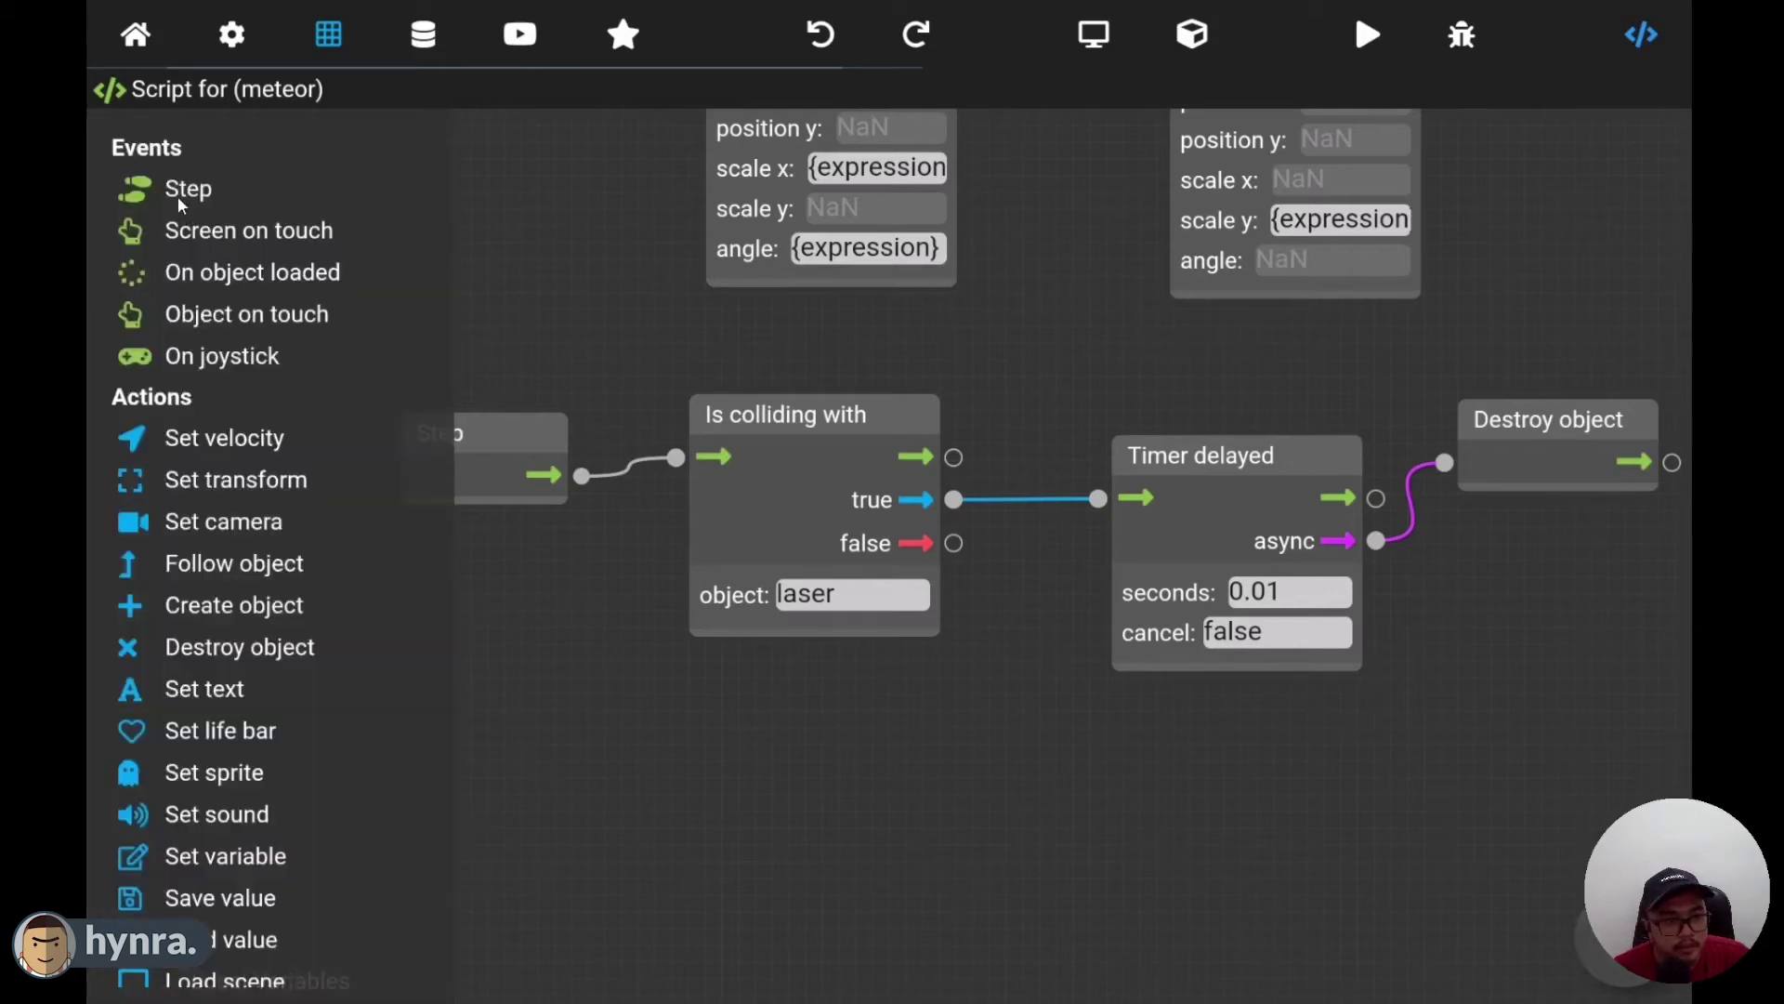
click(176, 191)
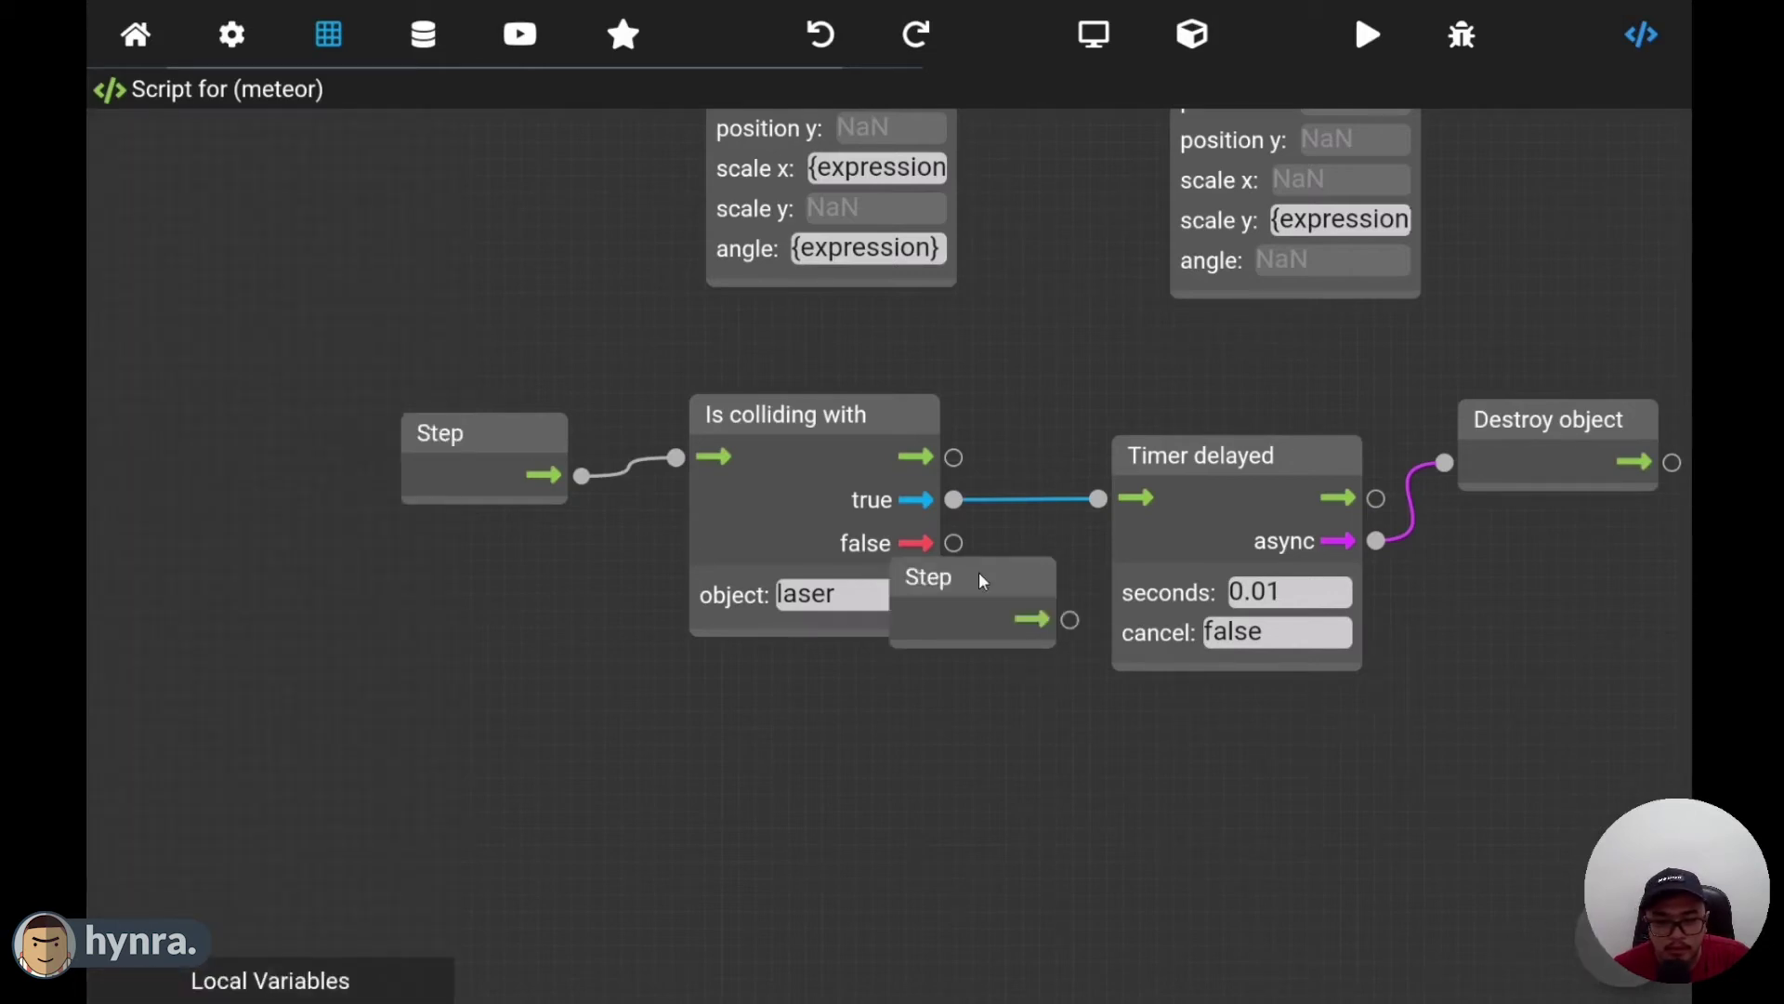
drag(929, 584, 421, 810)
drag(901, 745, 943, 421)
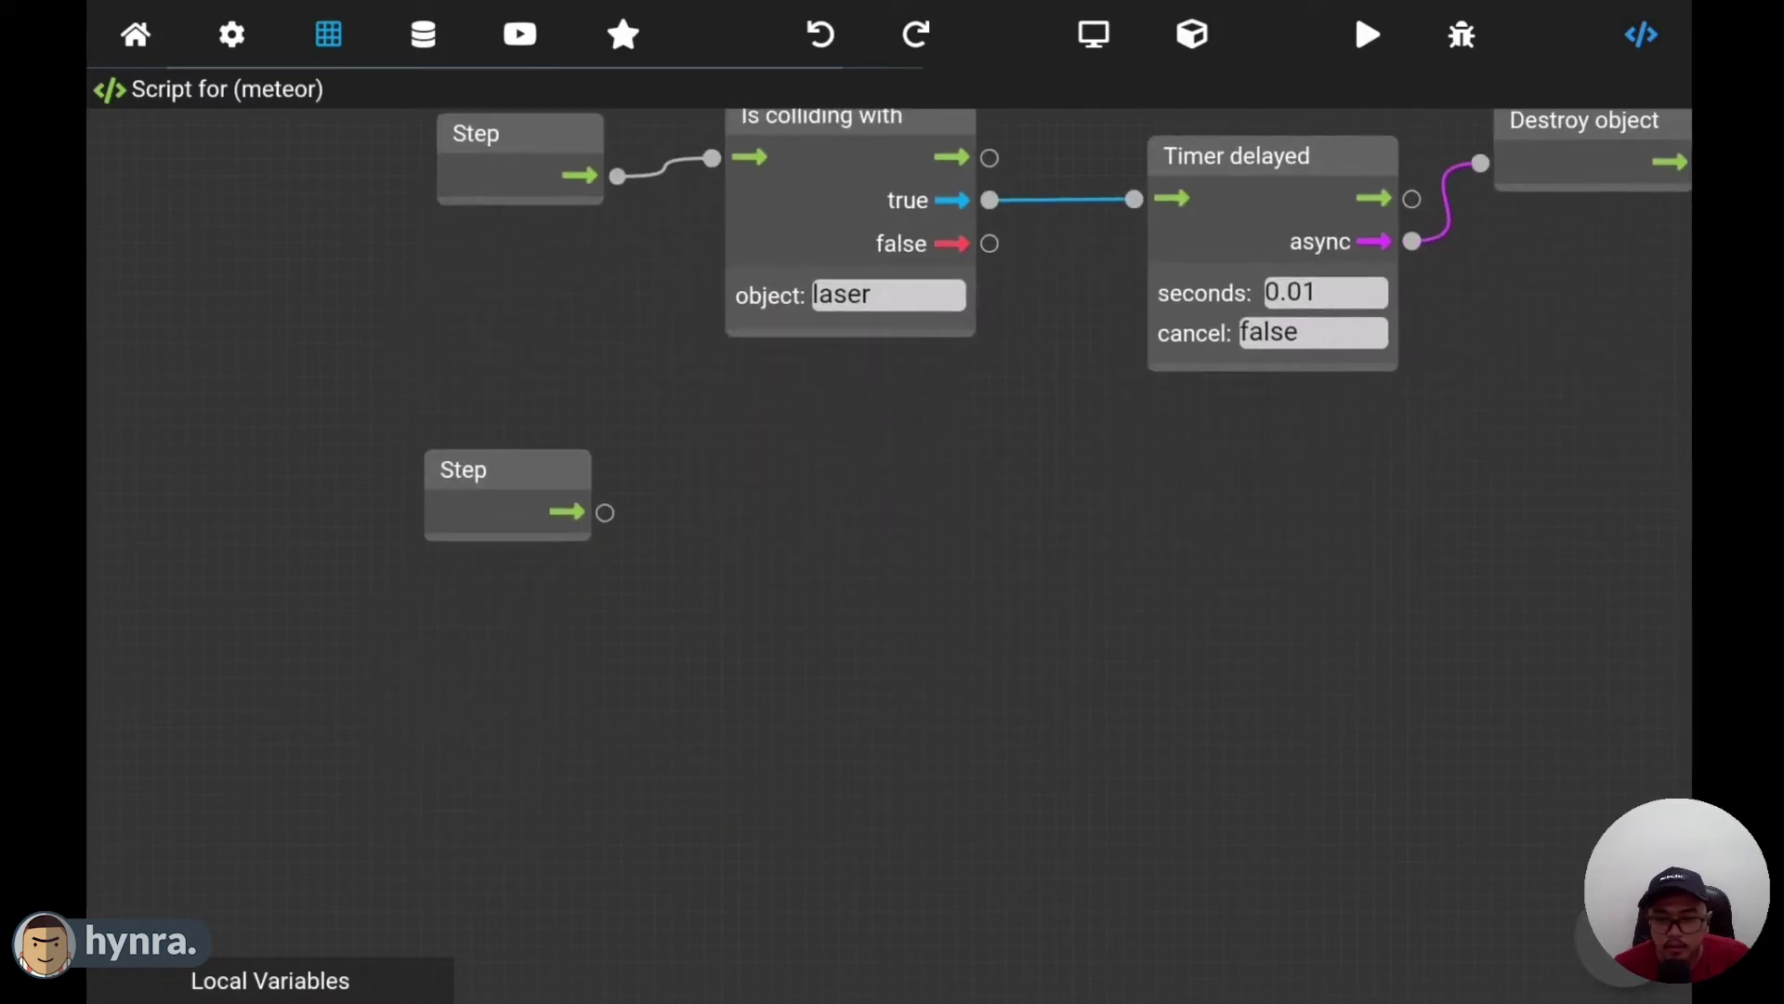
- Add an Is colliding with node for the destroyer object and connect the new Step event to it
mouse_move(123, 402)
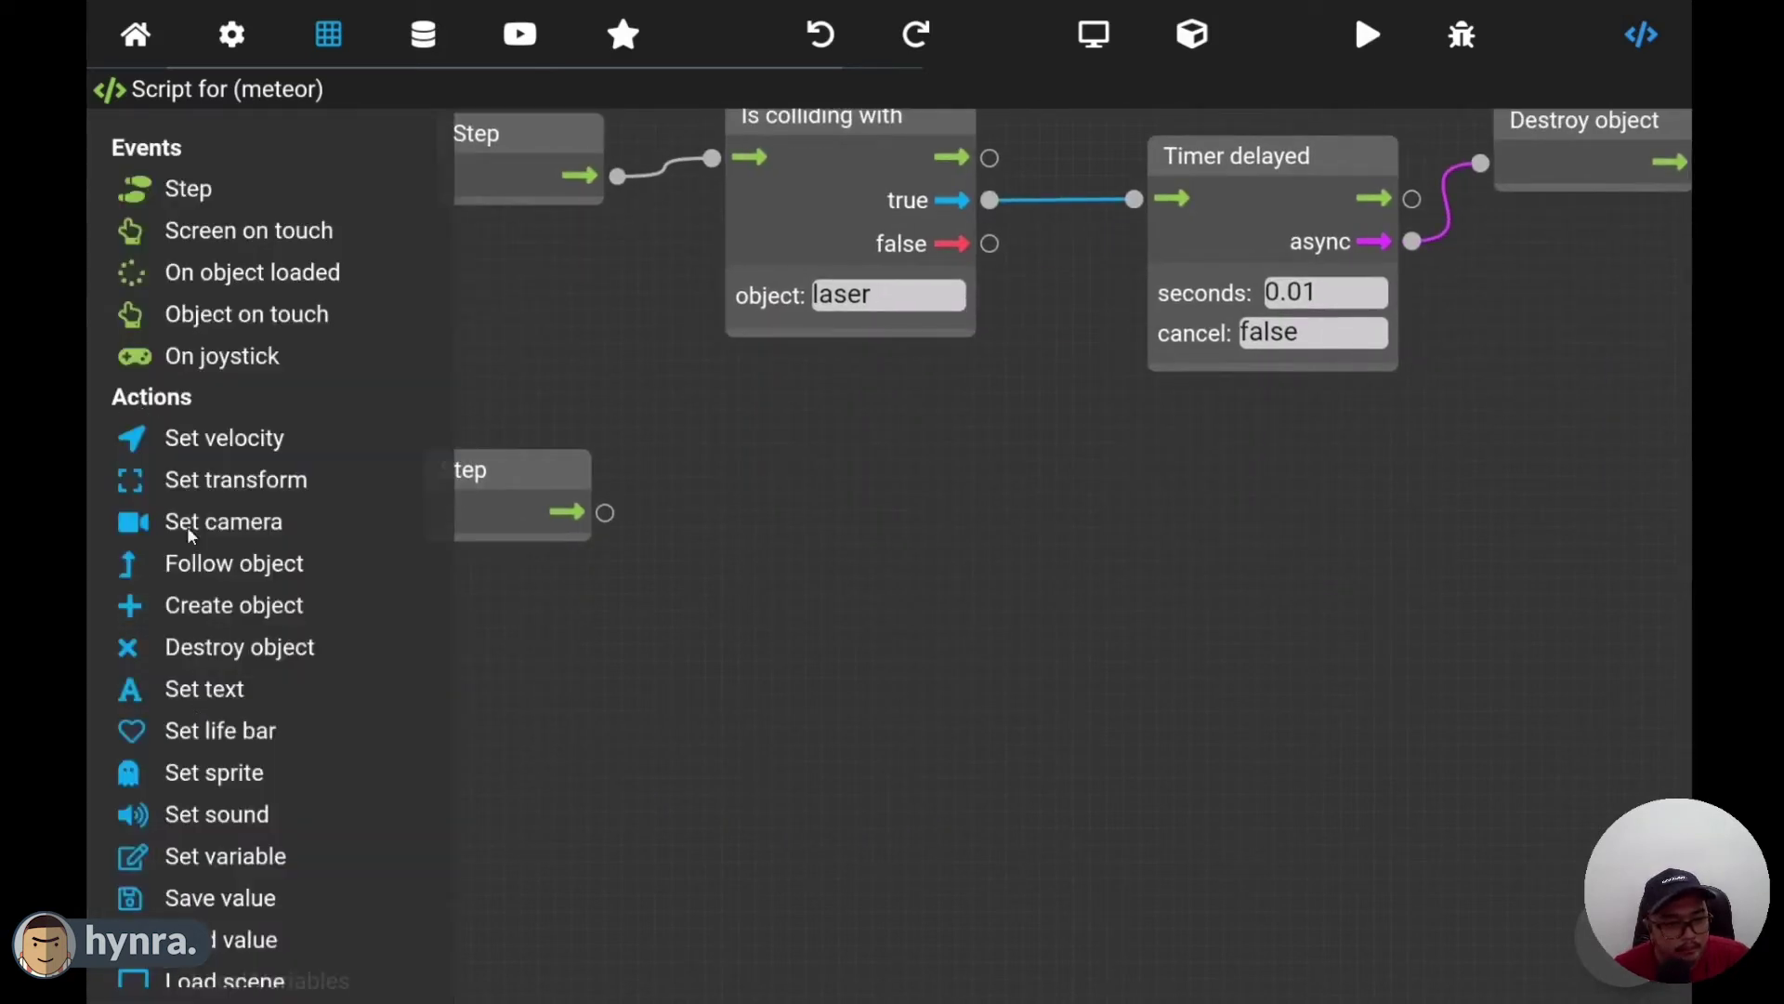
scroll(214, 651, down, 5)
drag(260, 805, 804, 619)
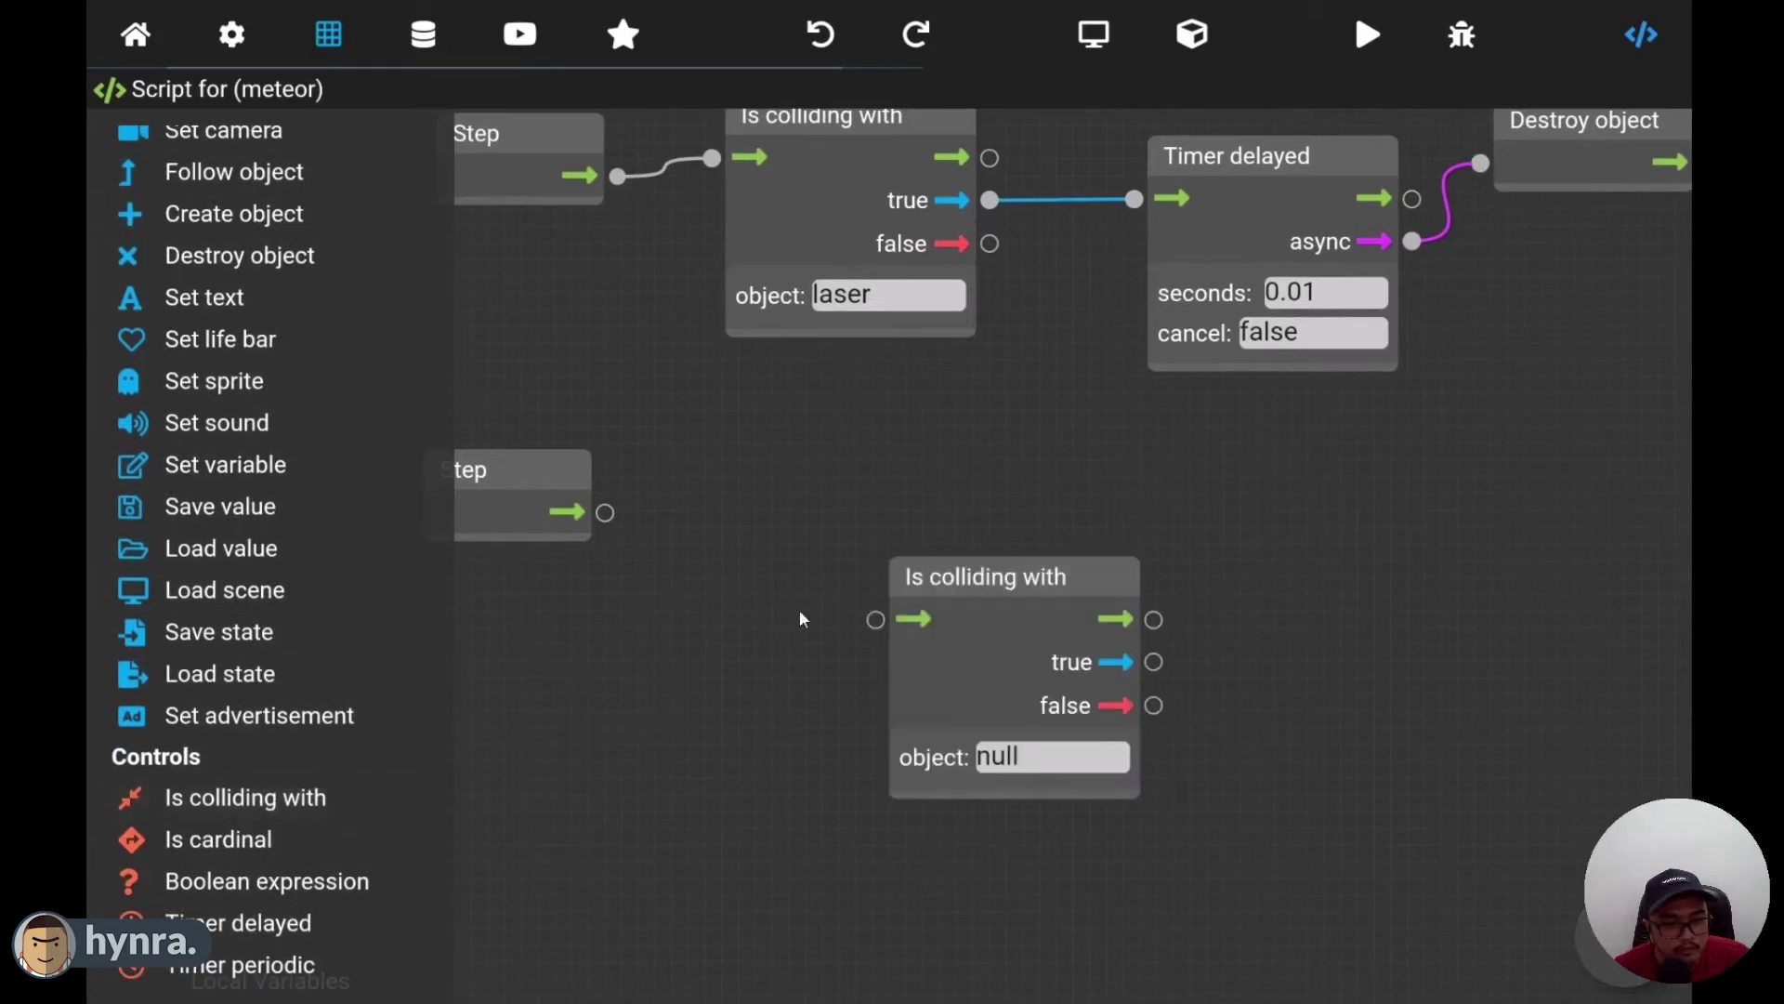
drag(897, 561, 728, 478)
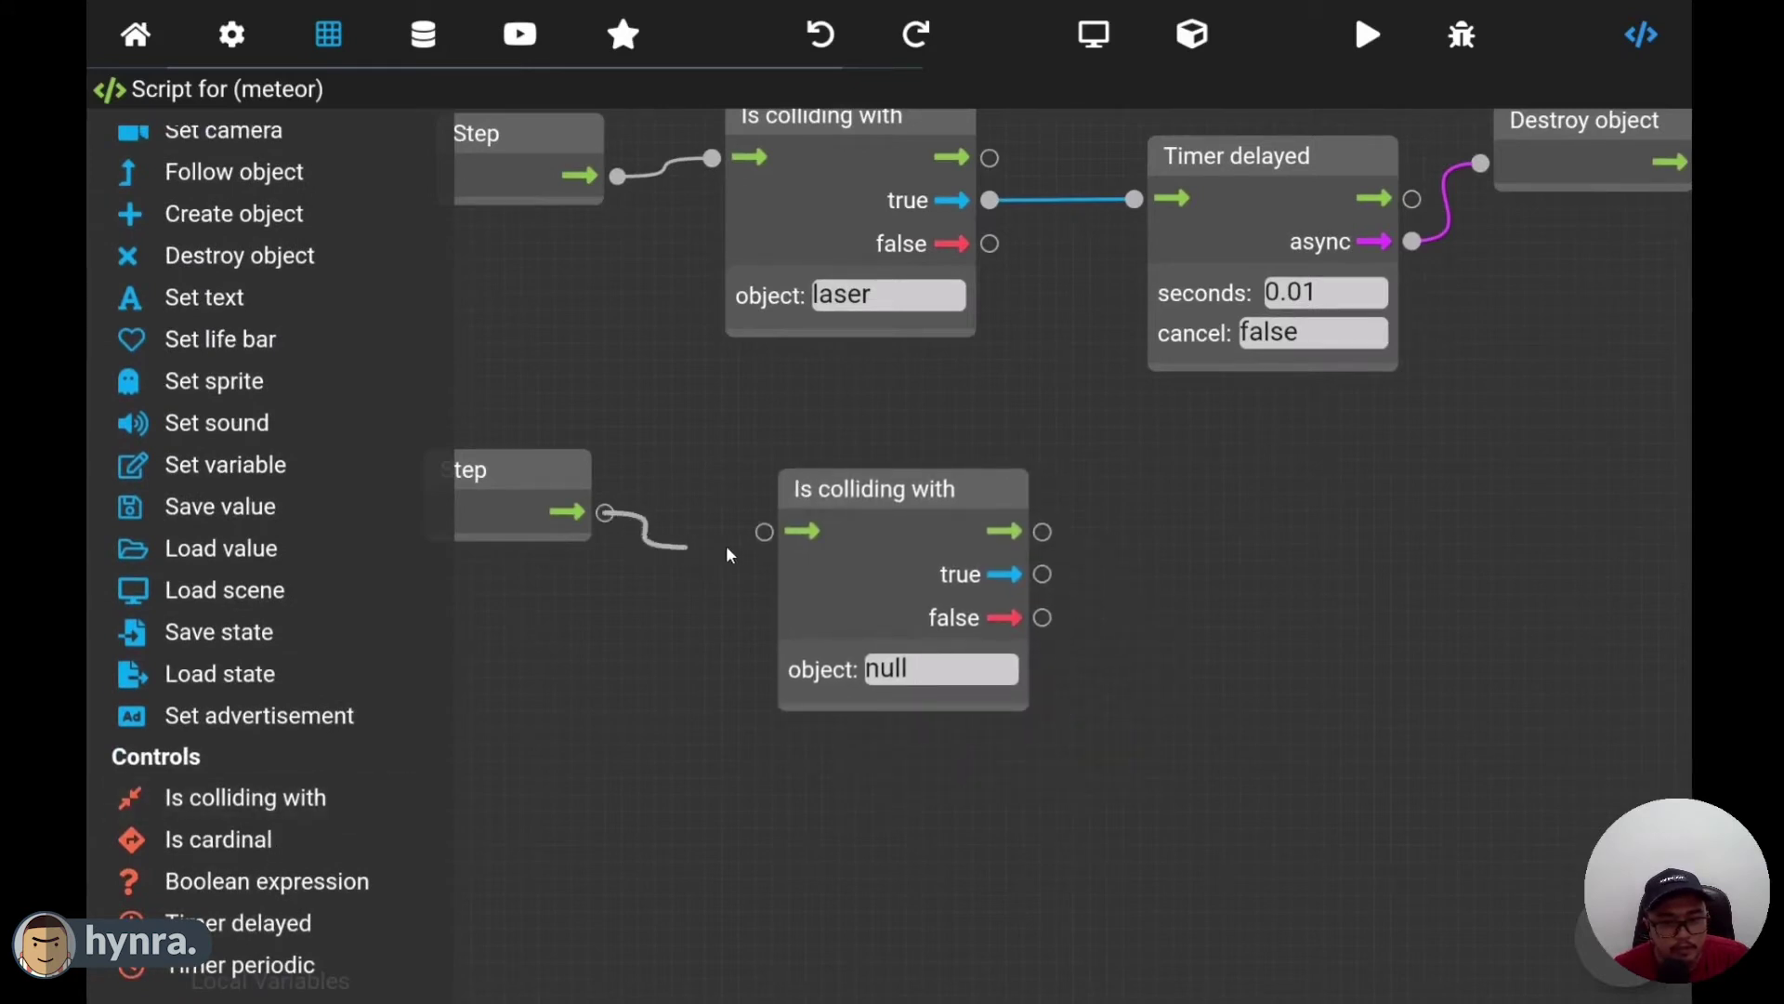
drag(767, 537, 771, 537)
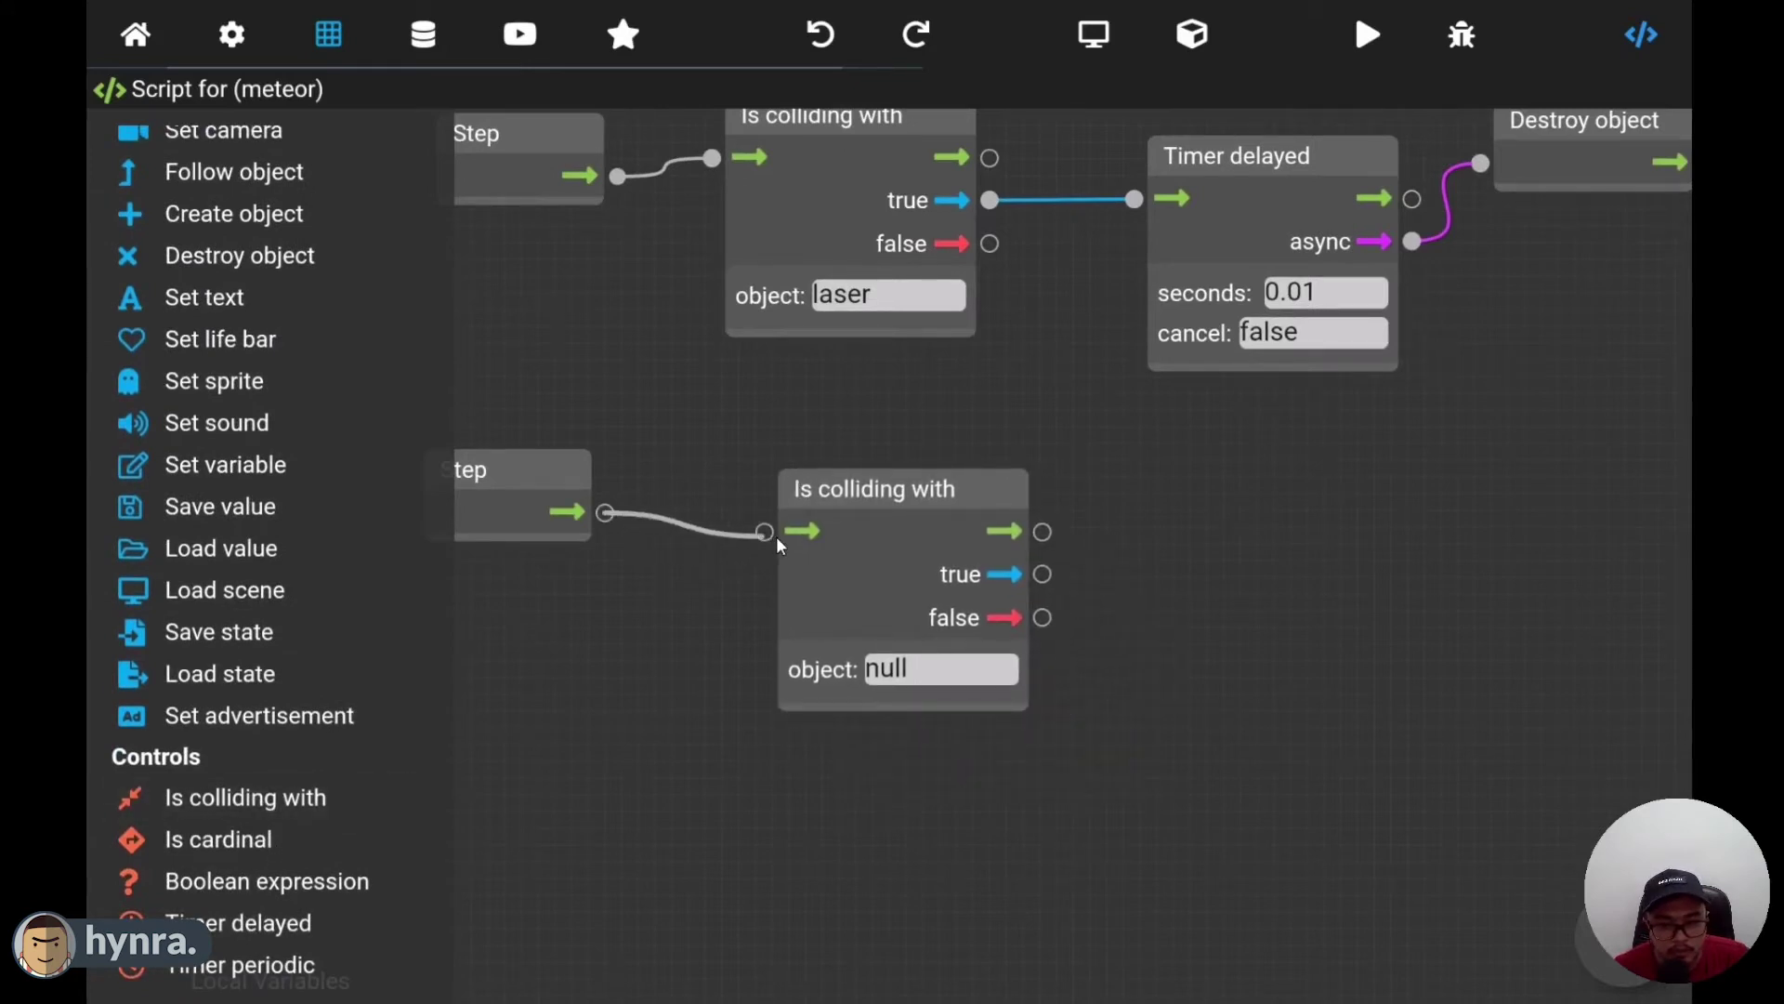
click(821, 672)
click(887, 697)
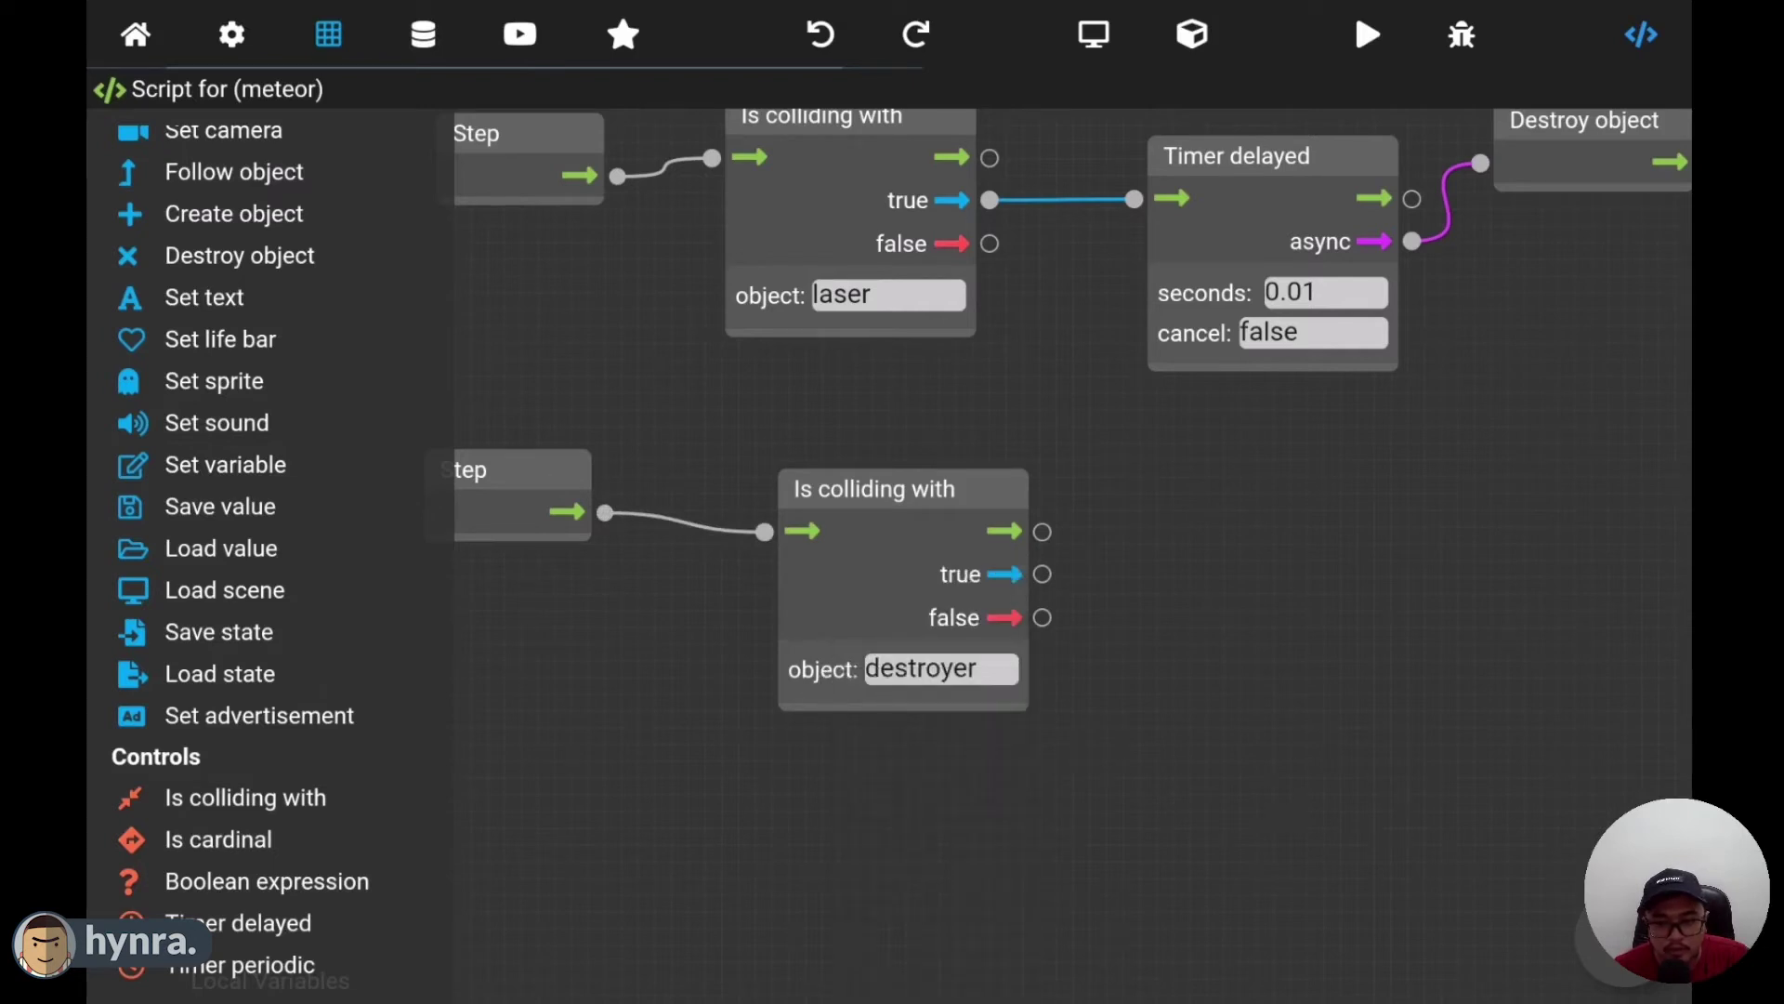
- Add a Destroy object node to the true output of the destroyer collision check and test the game in debug mode
drag(243, 262, 1062, 641)
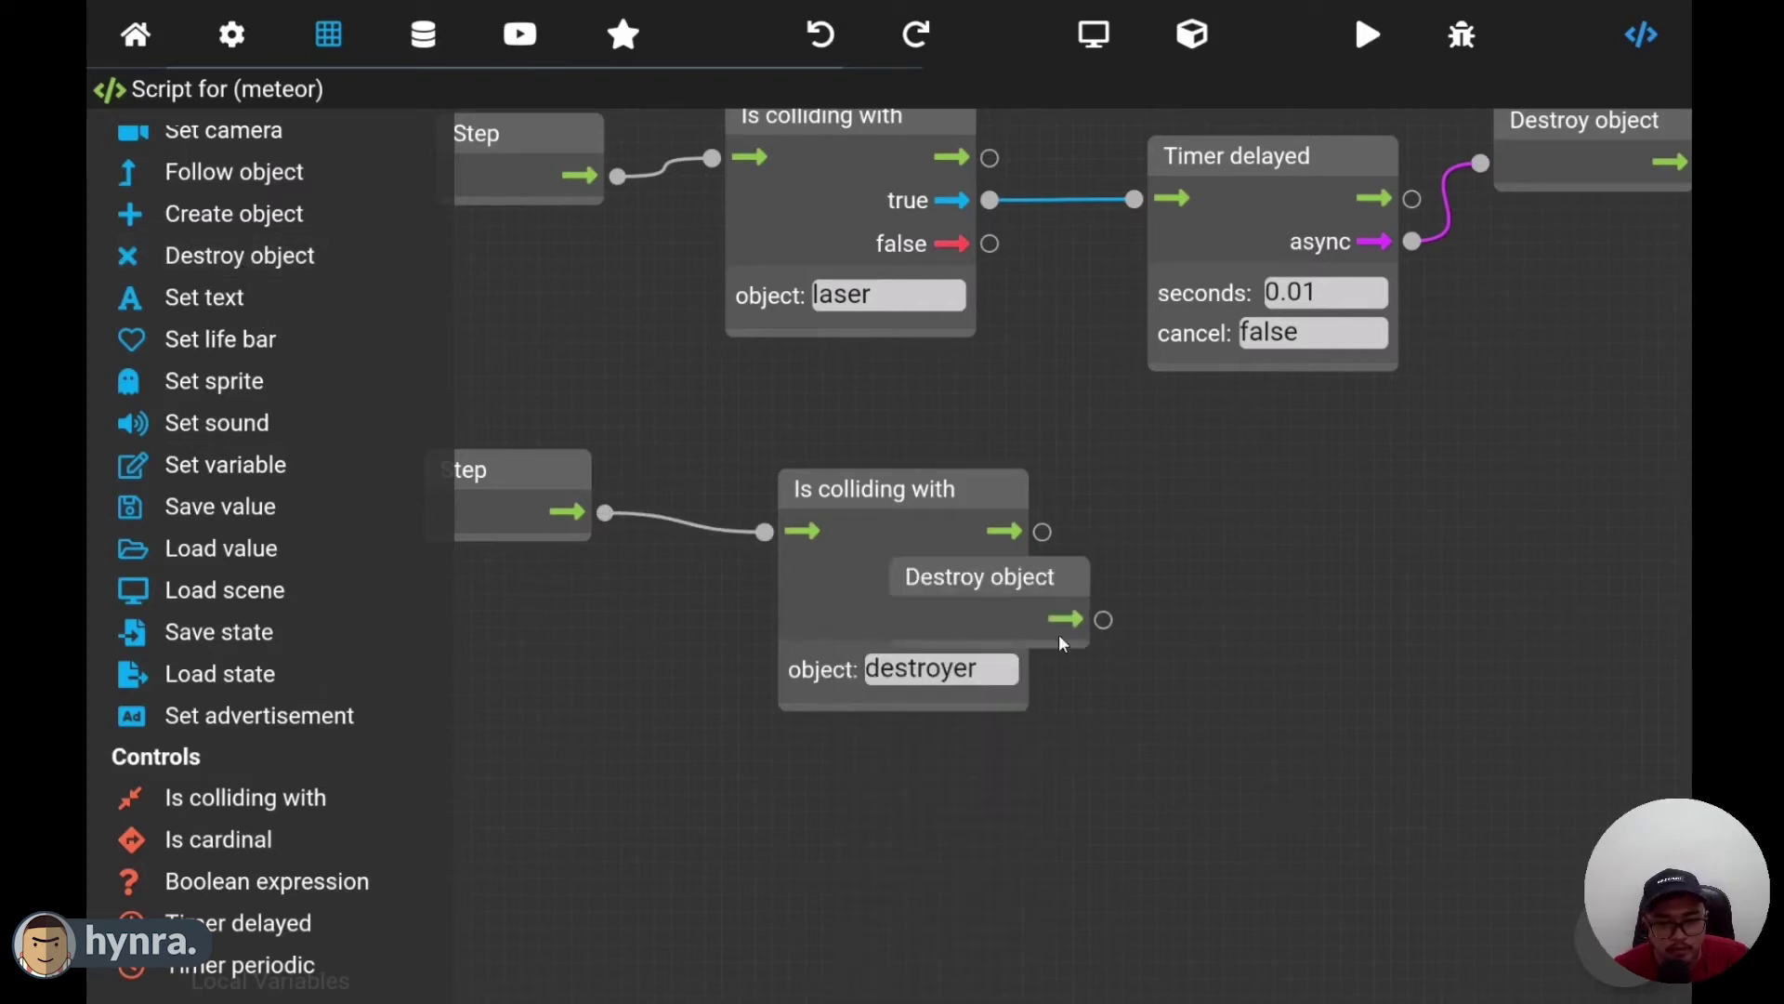
drag(1178, 592, 1374, 560)
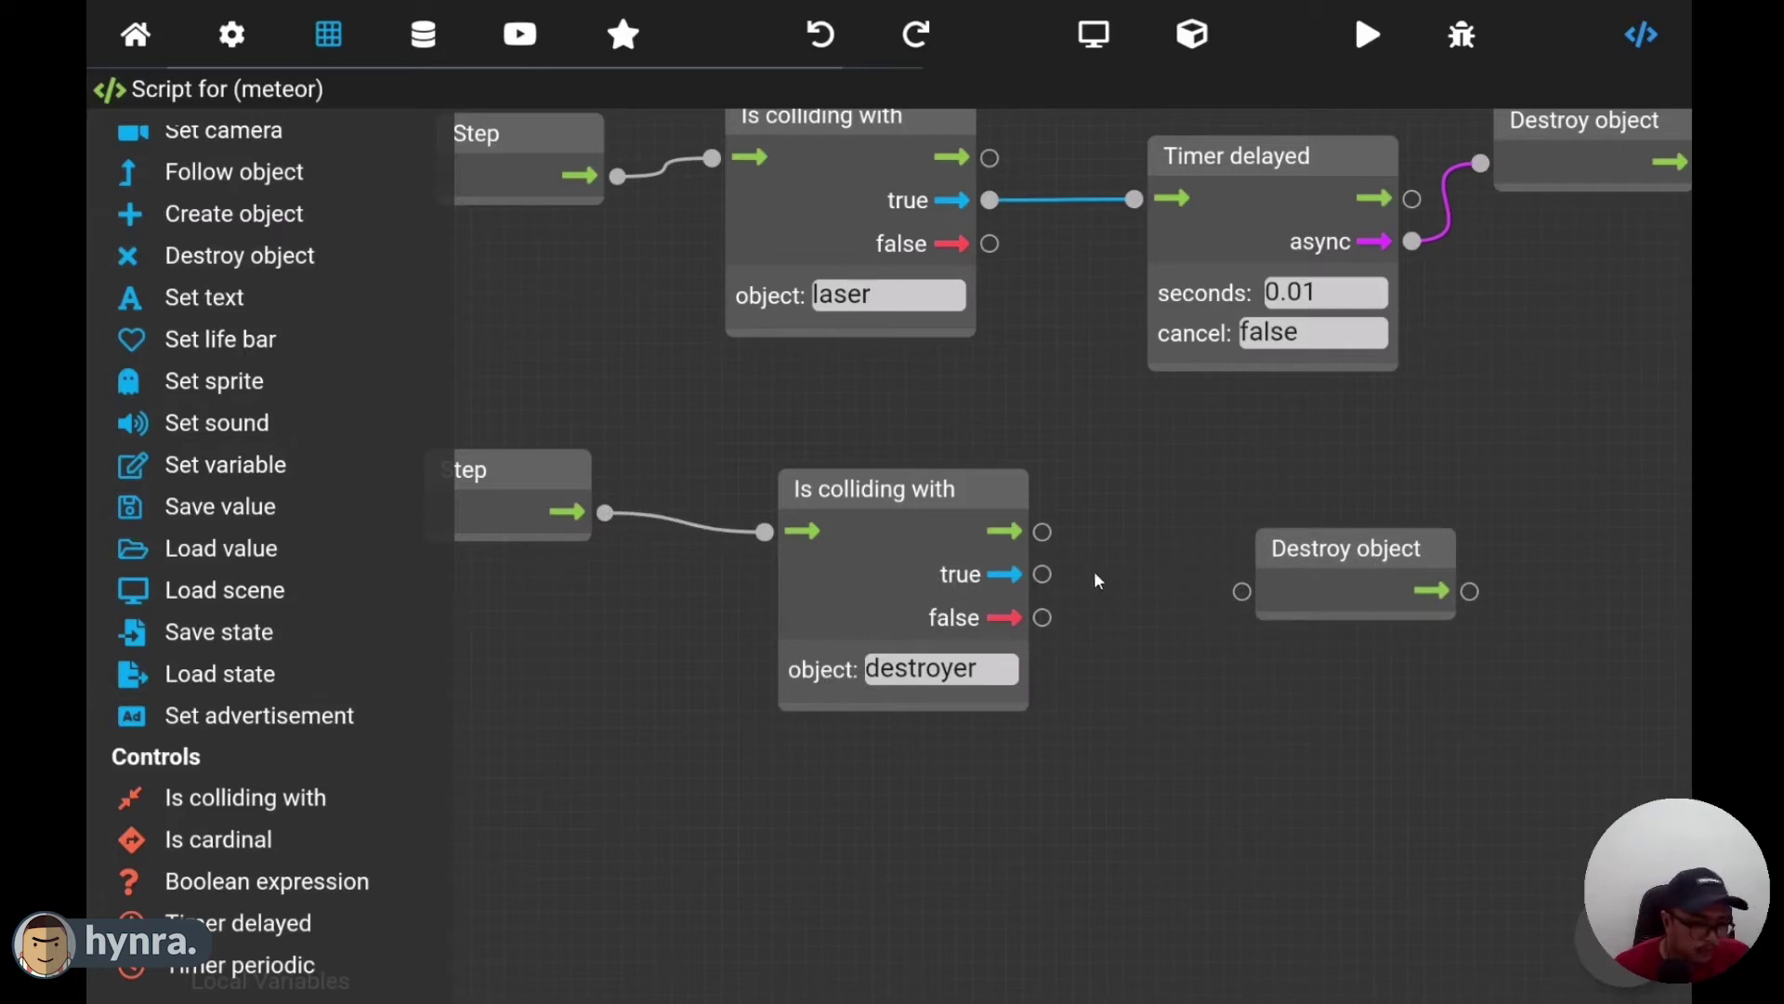
drag(1040, 576, 1243, 592)
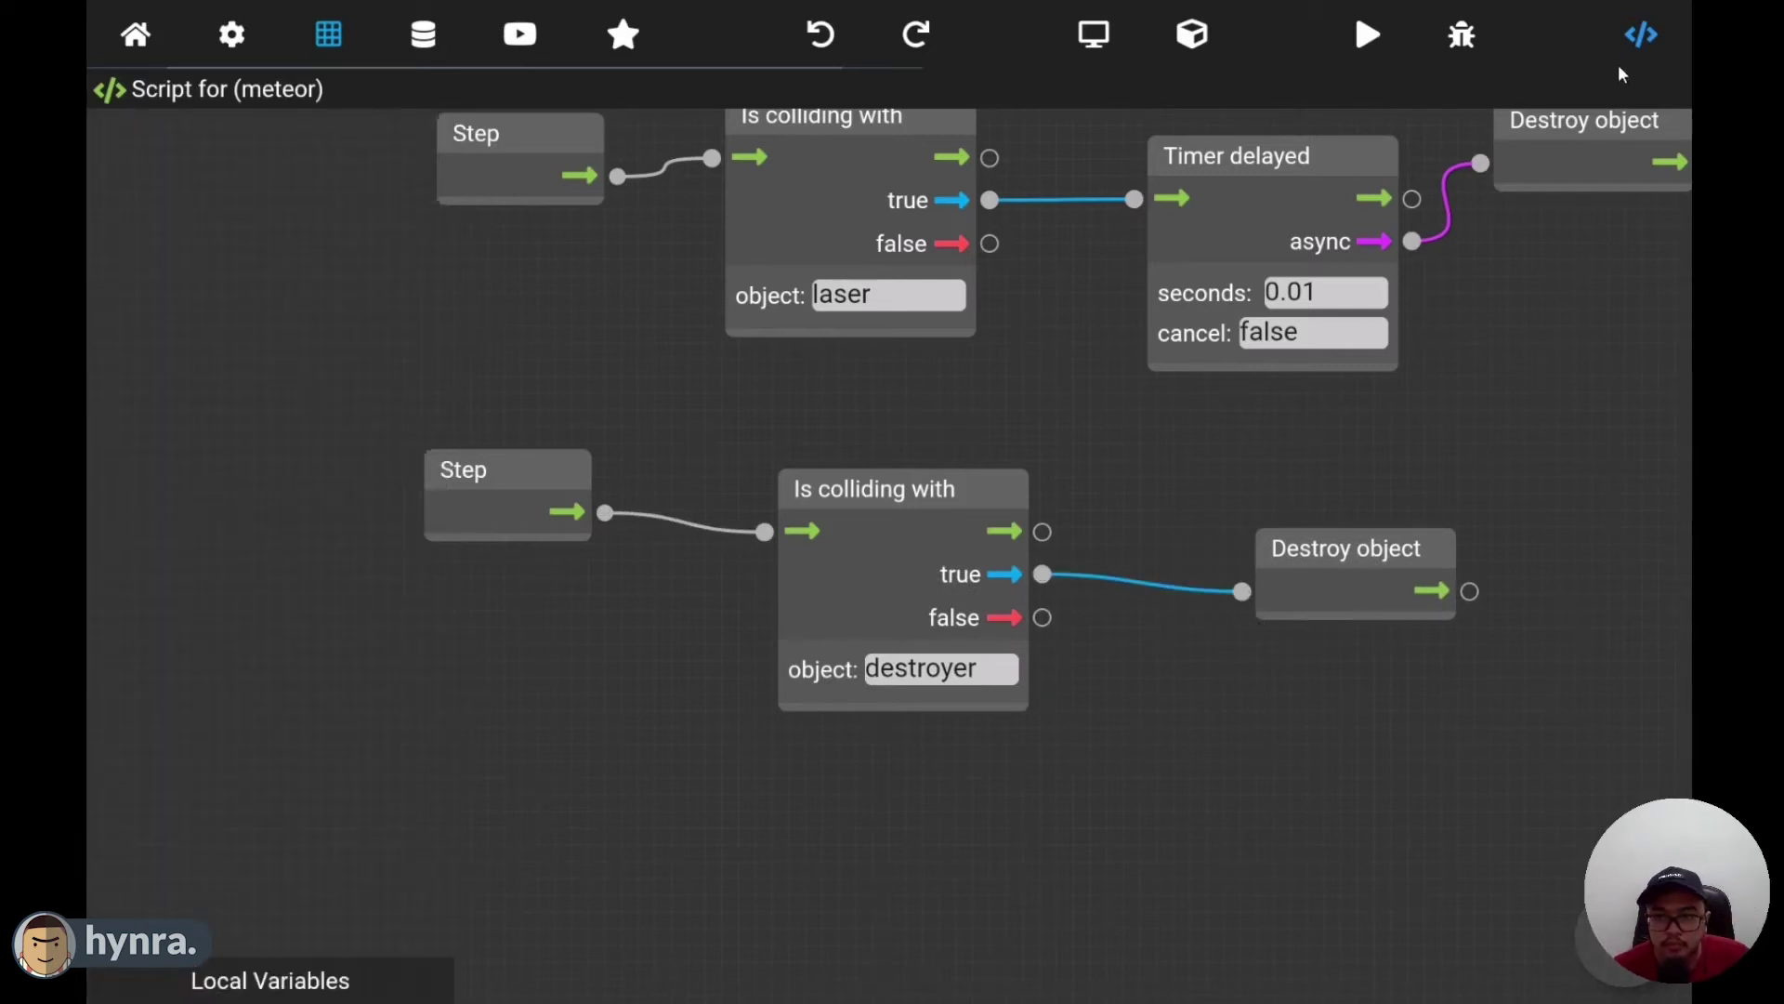
click(1456, 53)
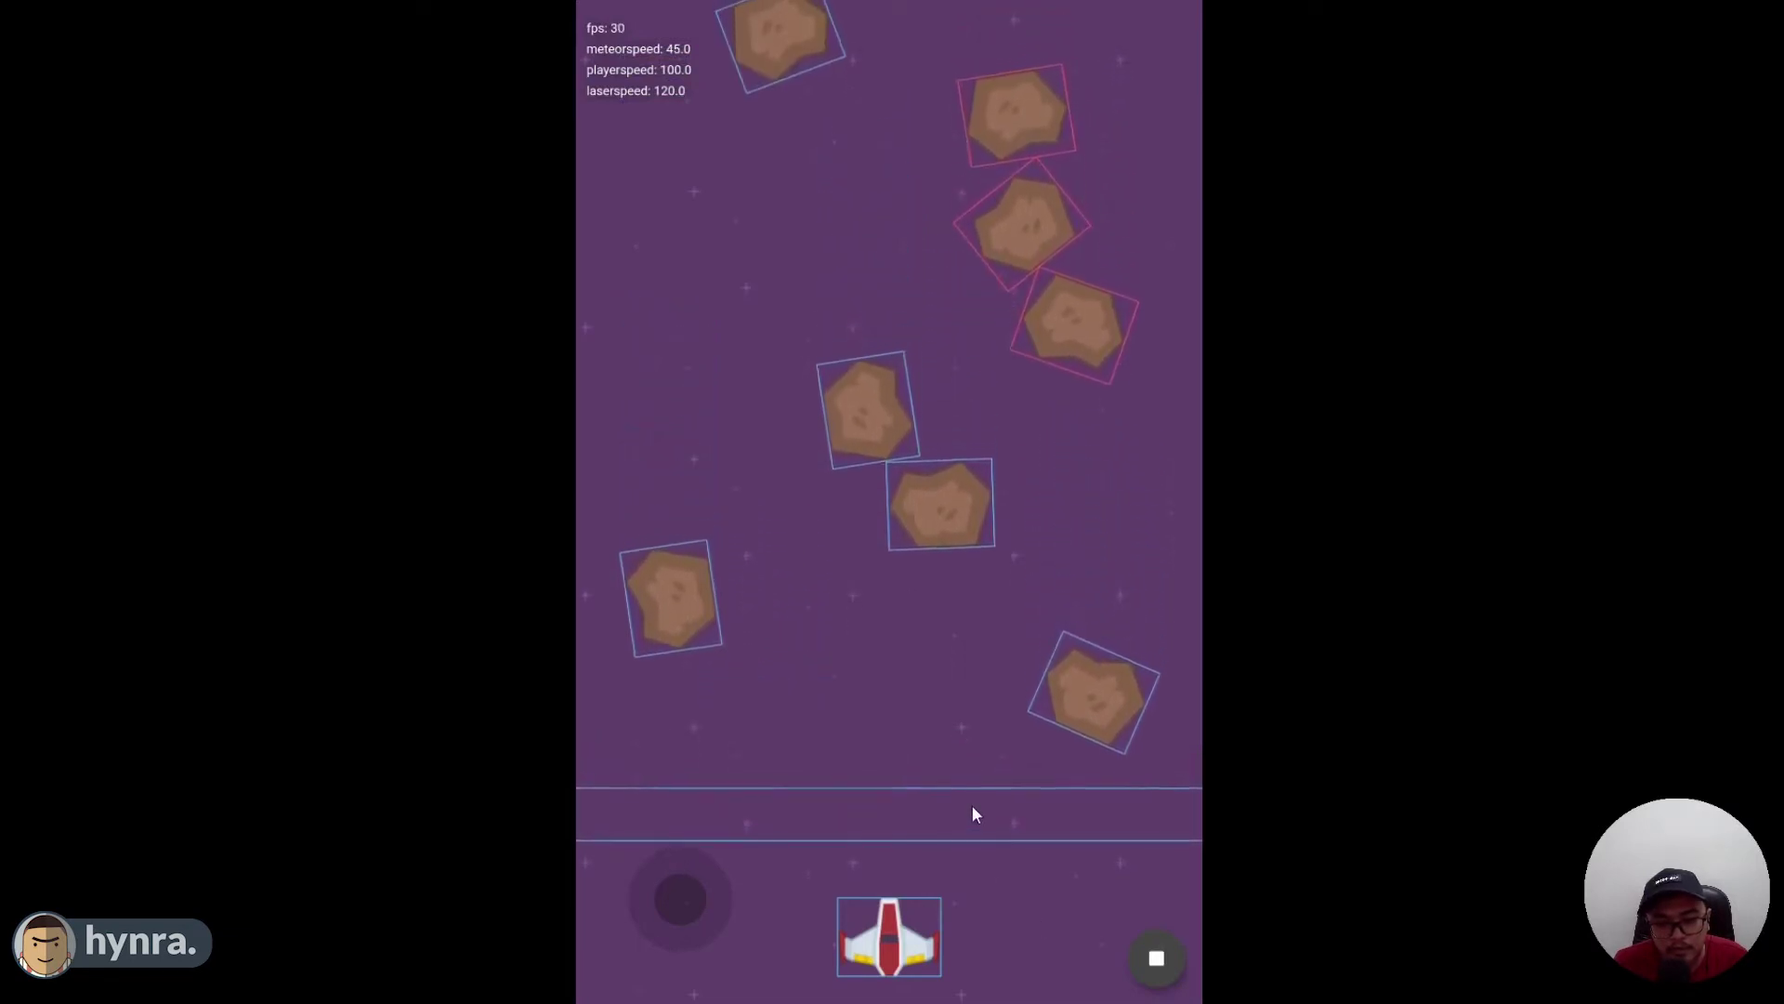
click(1156, 958)
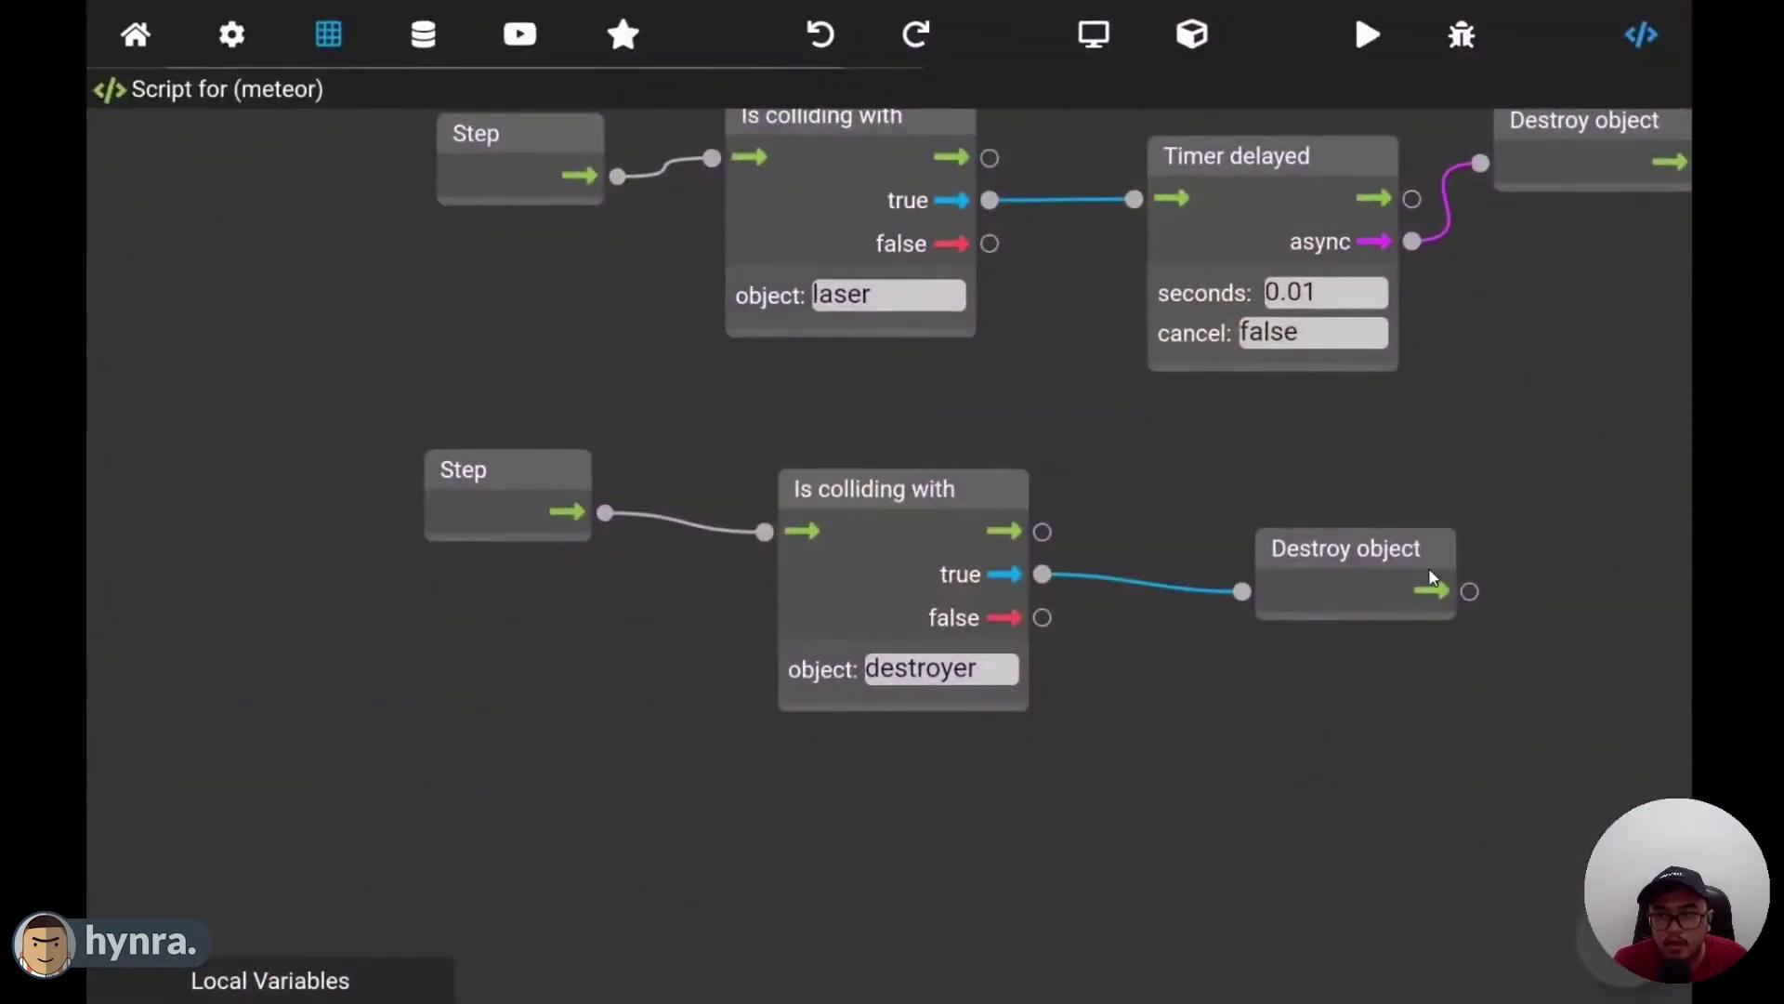
- Close the meteor's script, set the destroyer's body type to kinematic, and test the game in debug mode
click(1642, 37)
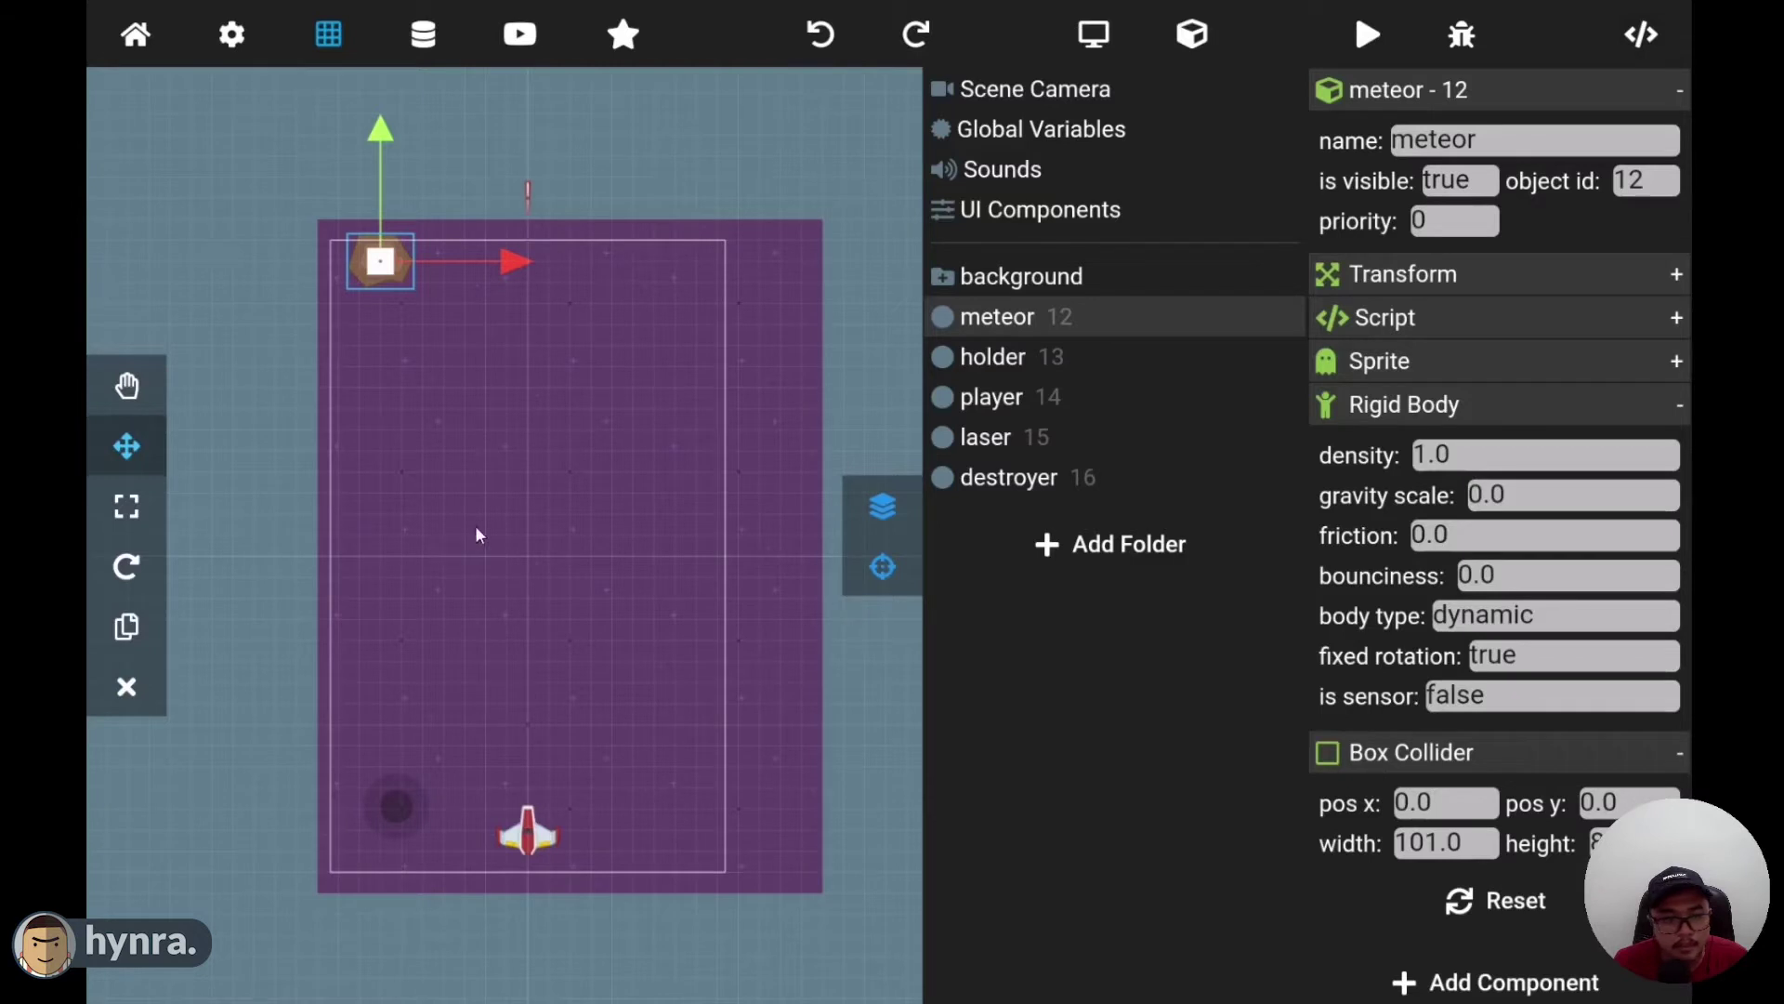
click(1020, 487)
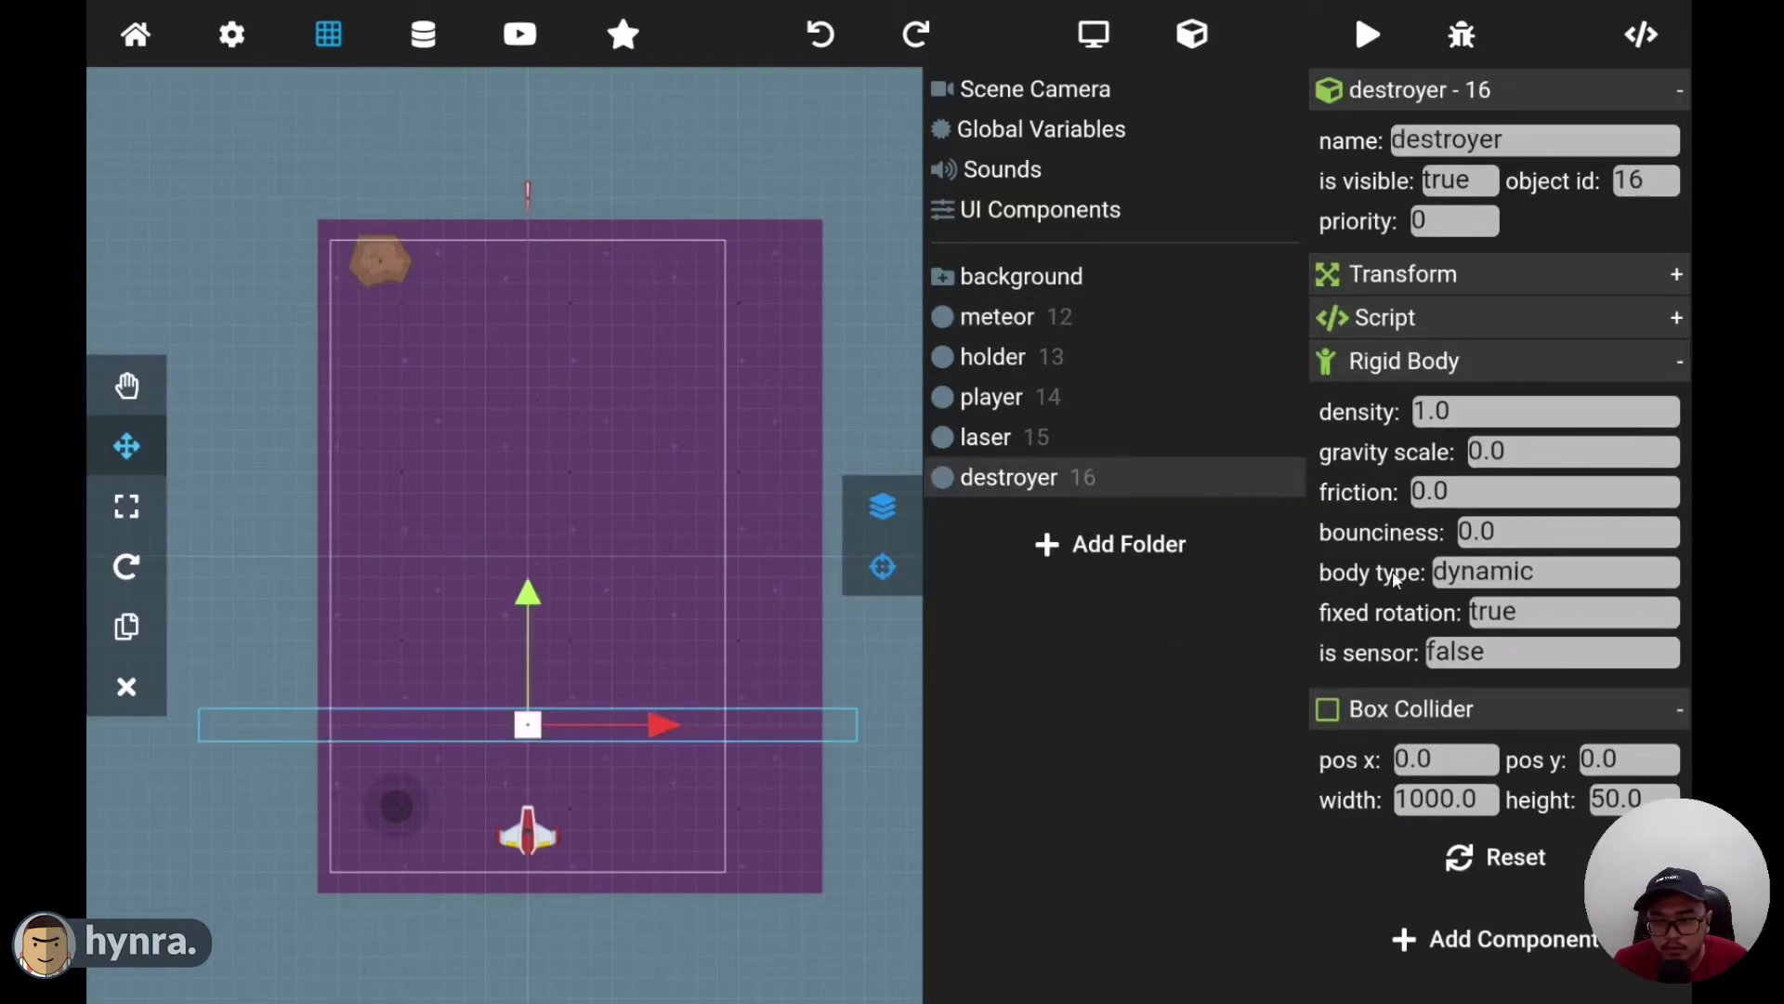
click(1436, 574)
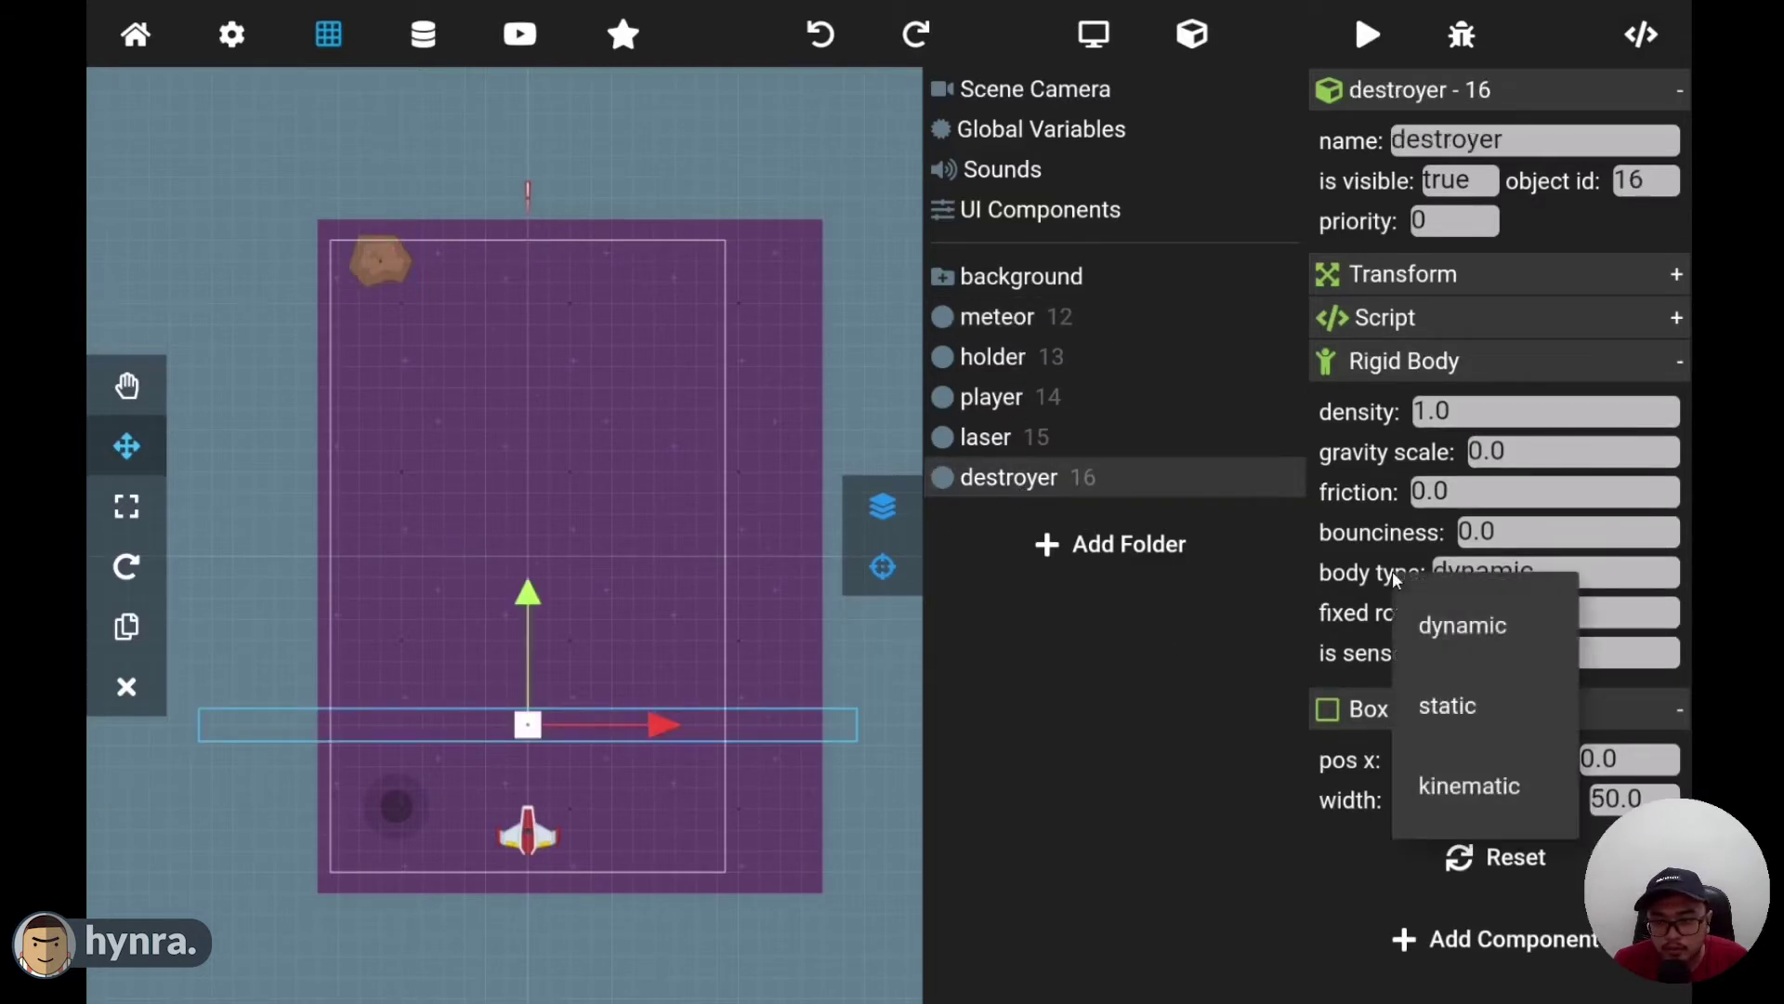
click(1447, 790)
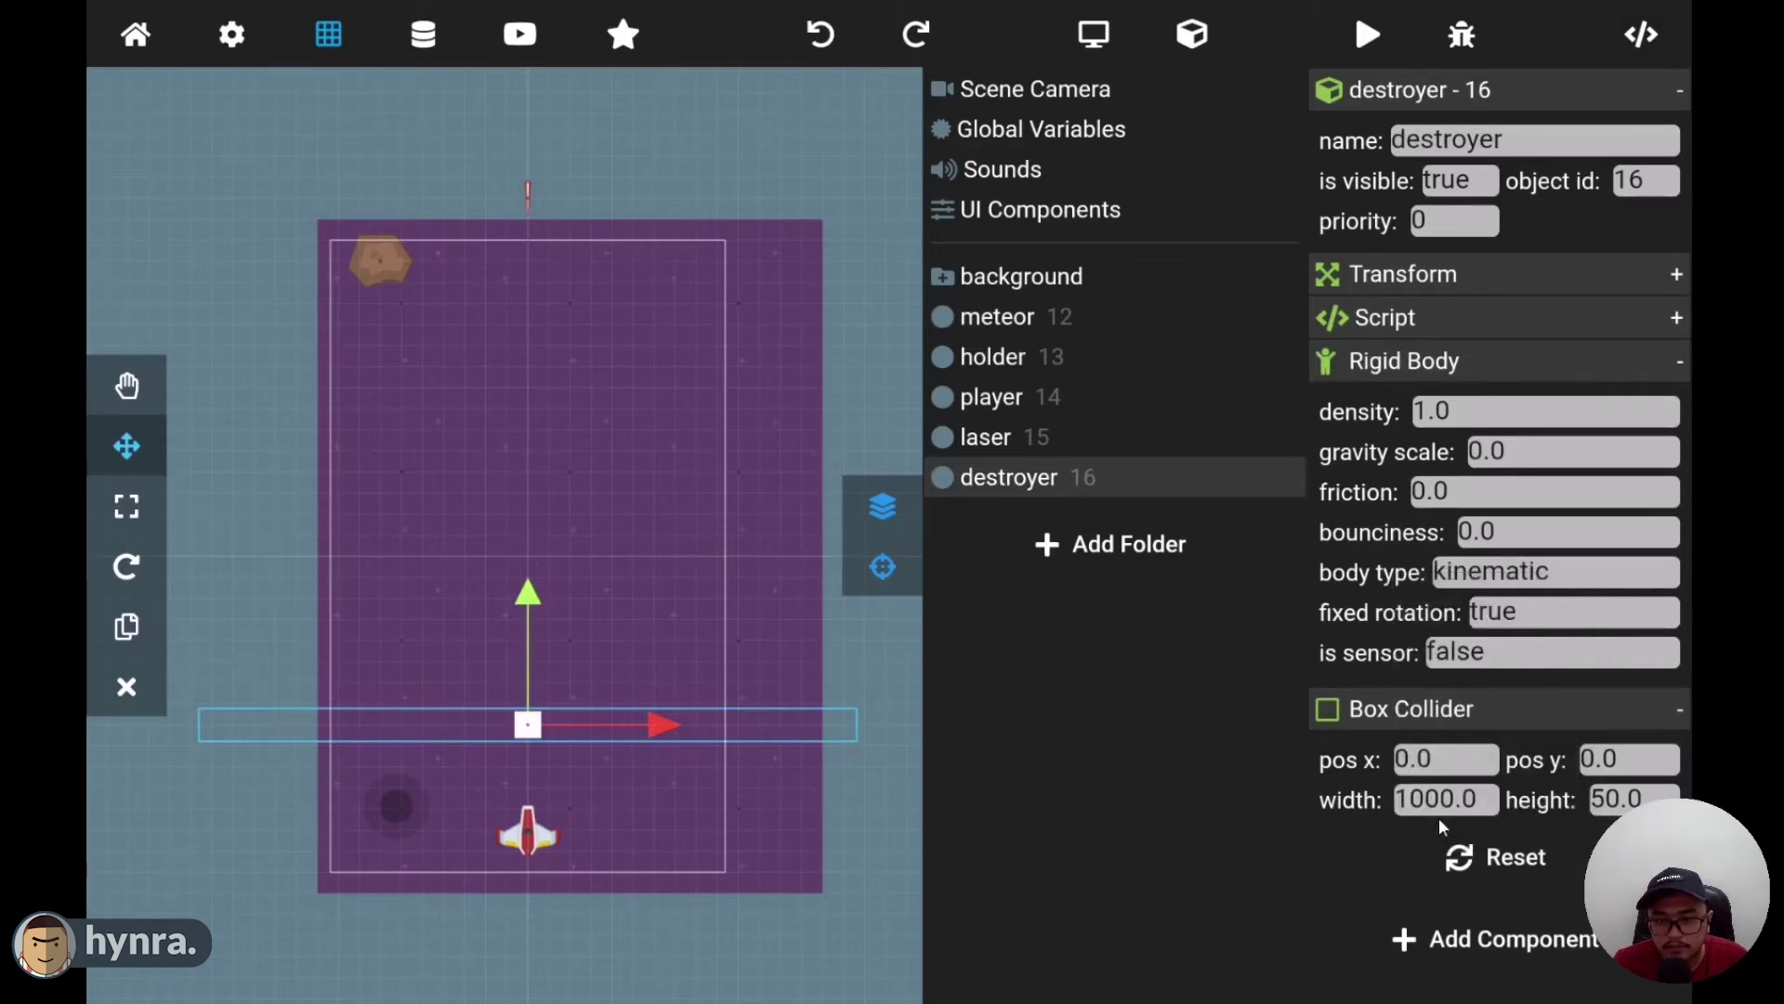
click(1461, 37)
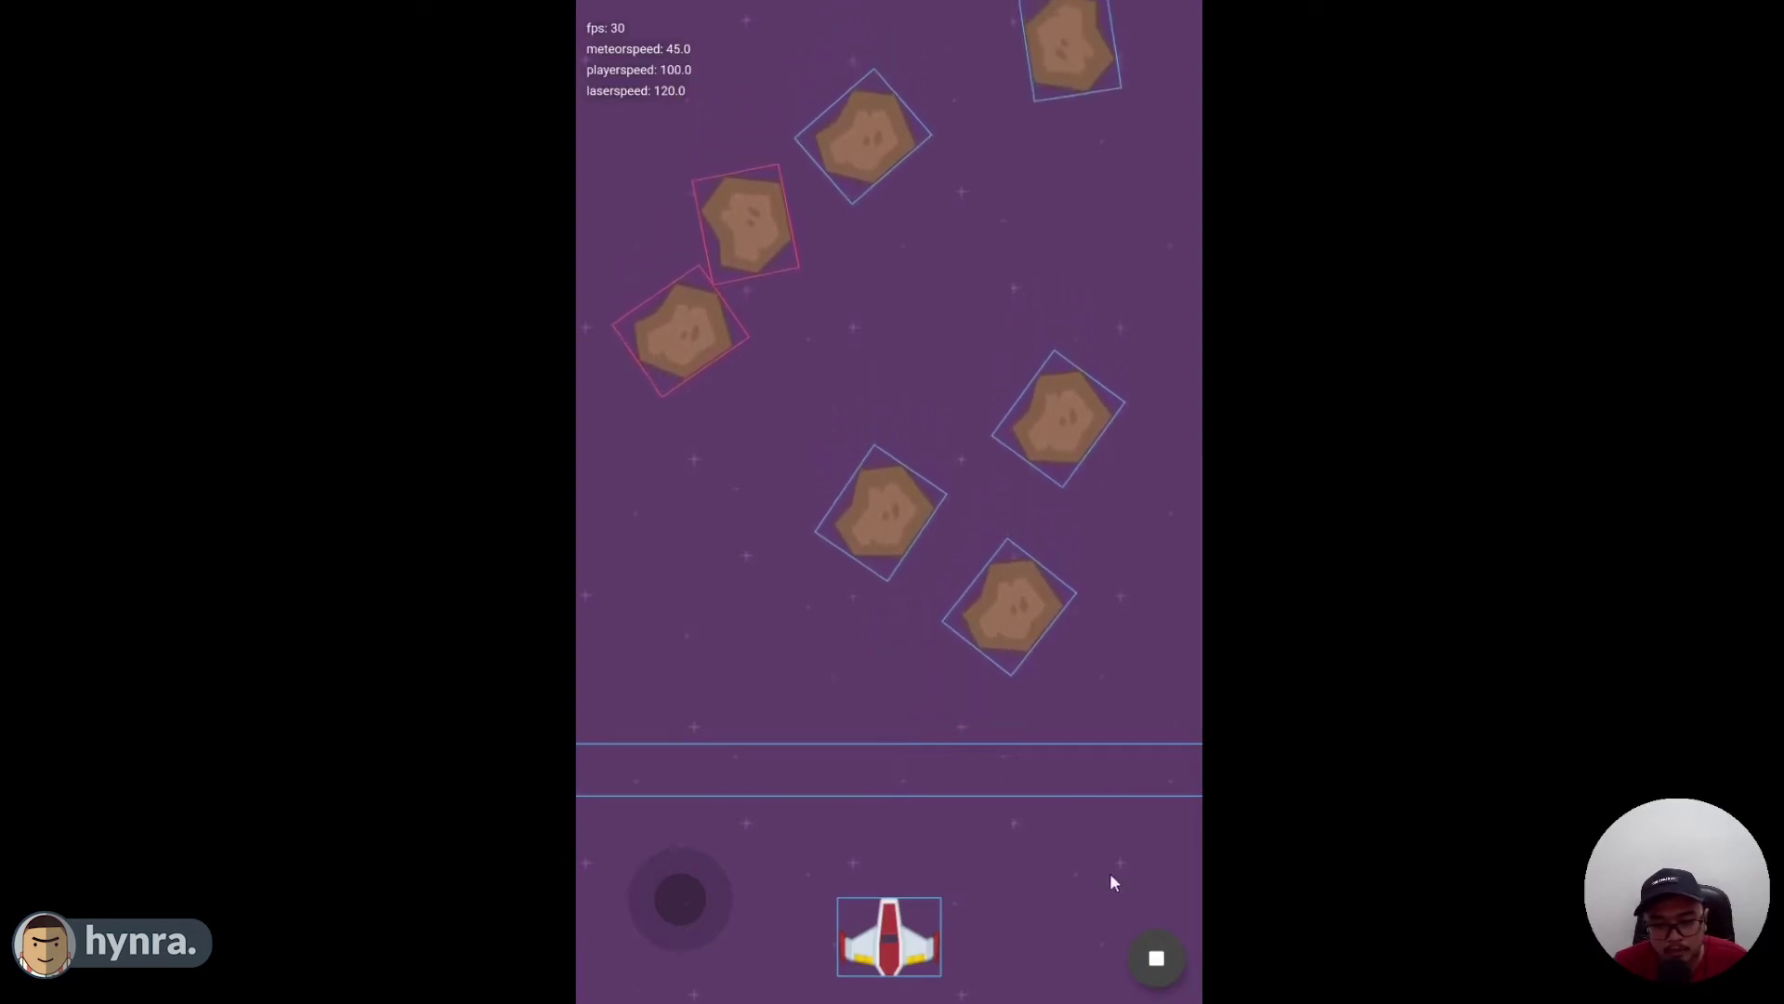
click(1156, 959)
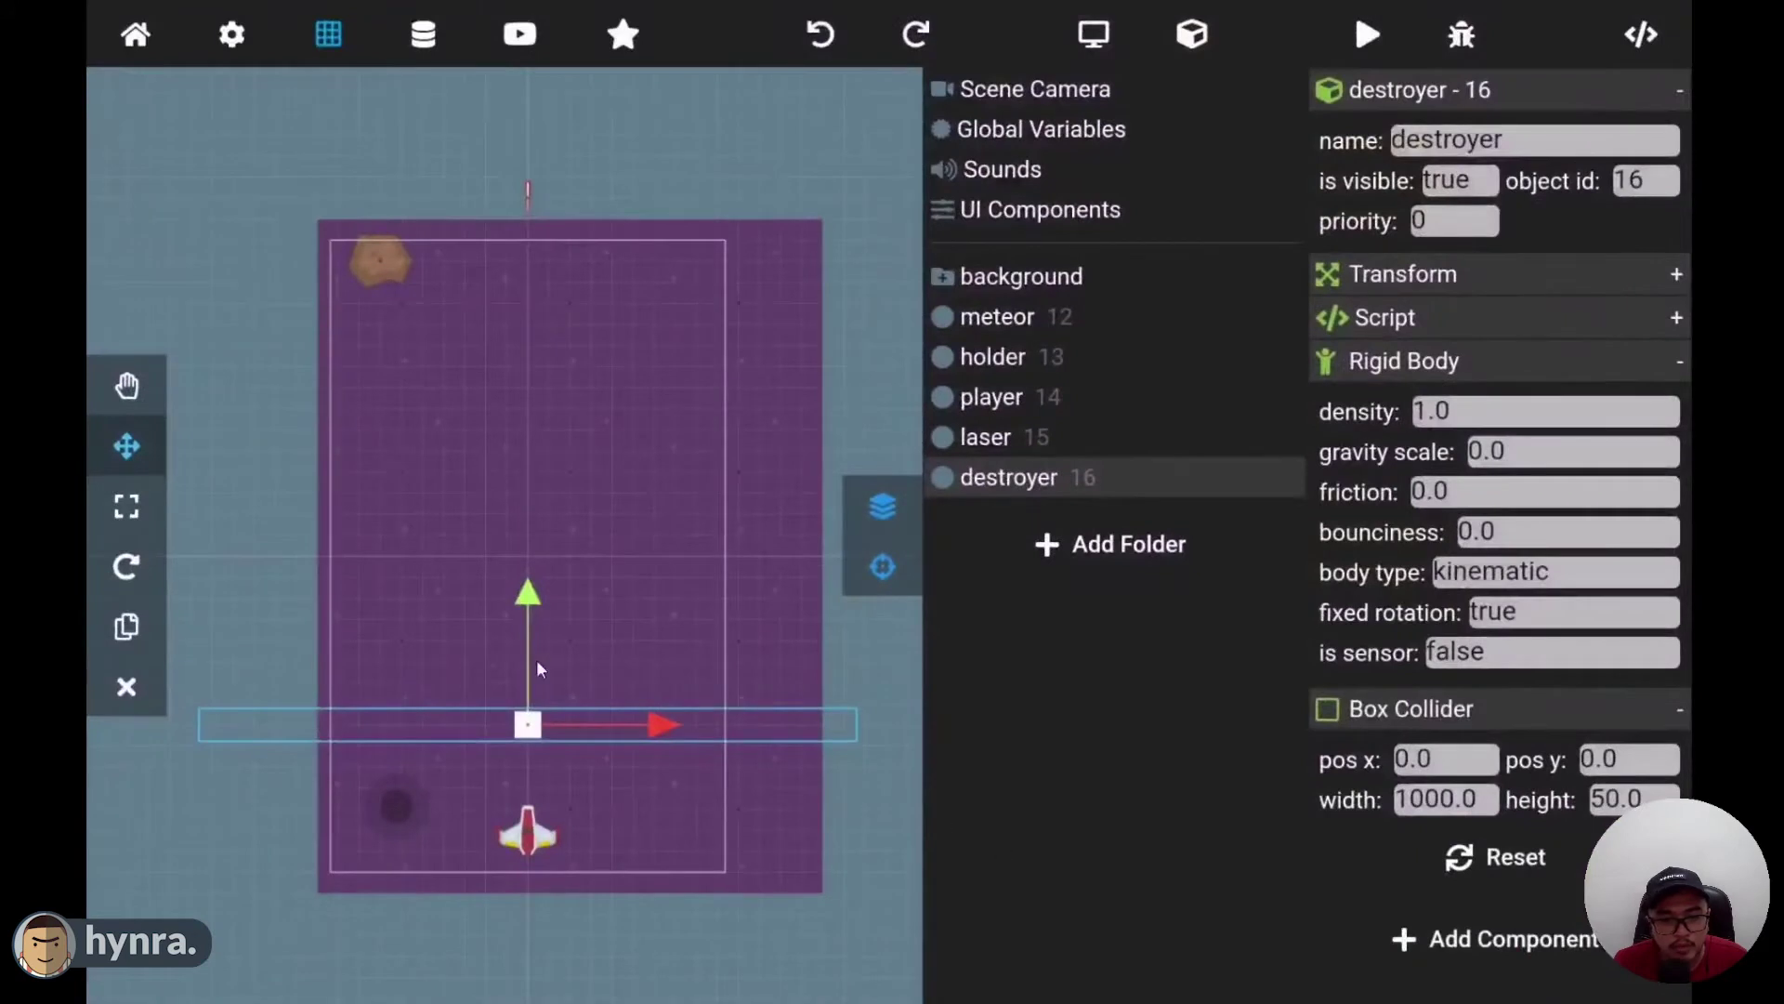
- Move the destroyer straight down until it sits just below the playfield's lower edge, and run the game in debug mode
click(135, 389)
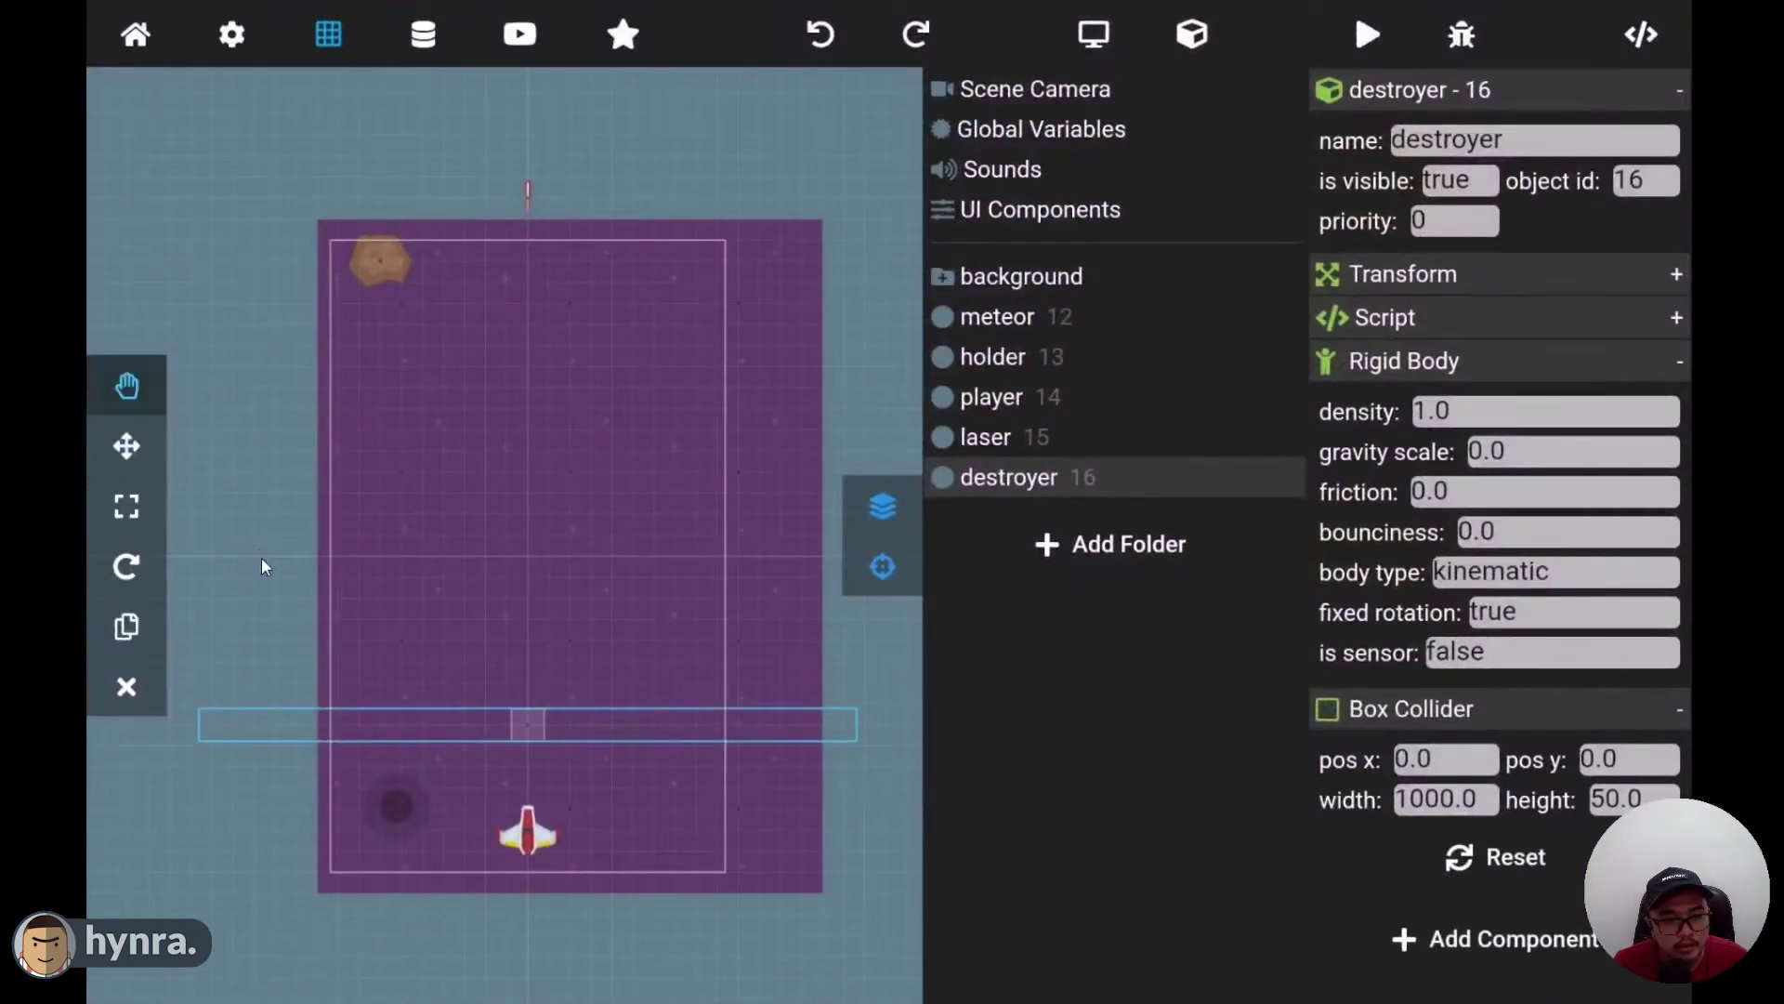
drag(263, 561, 306, 422)
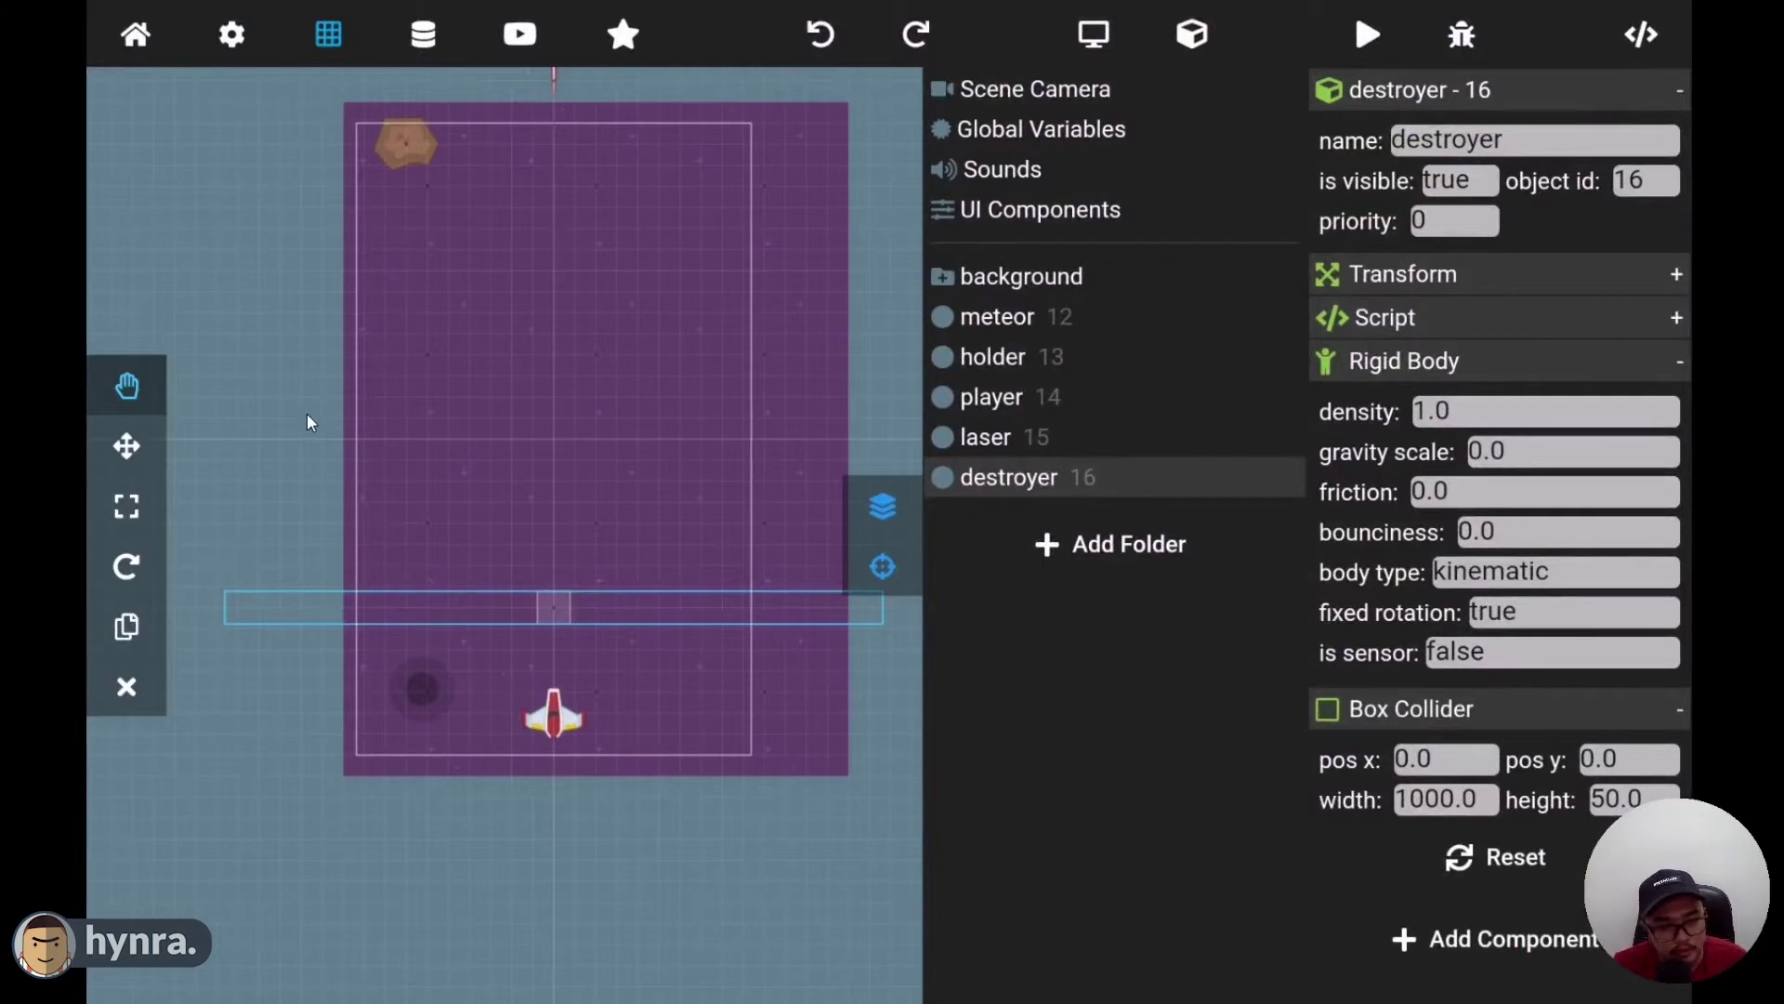
click(127, 446)
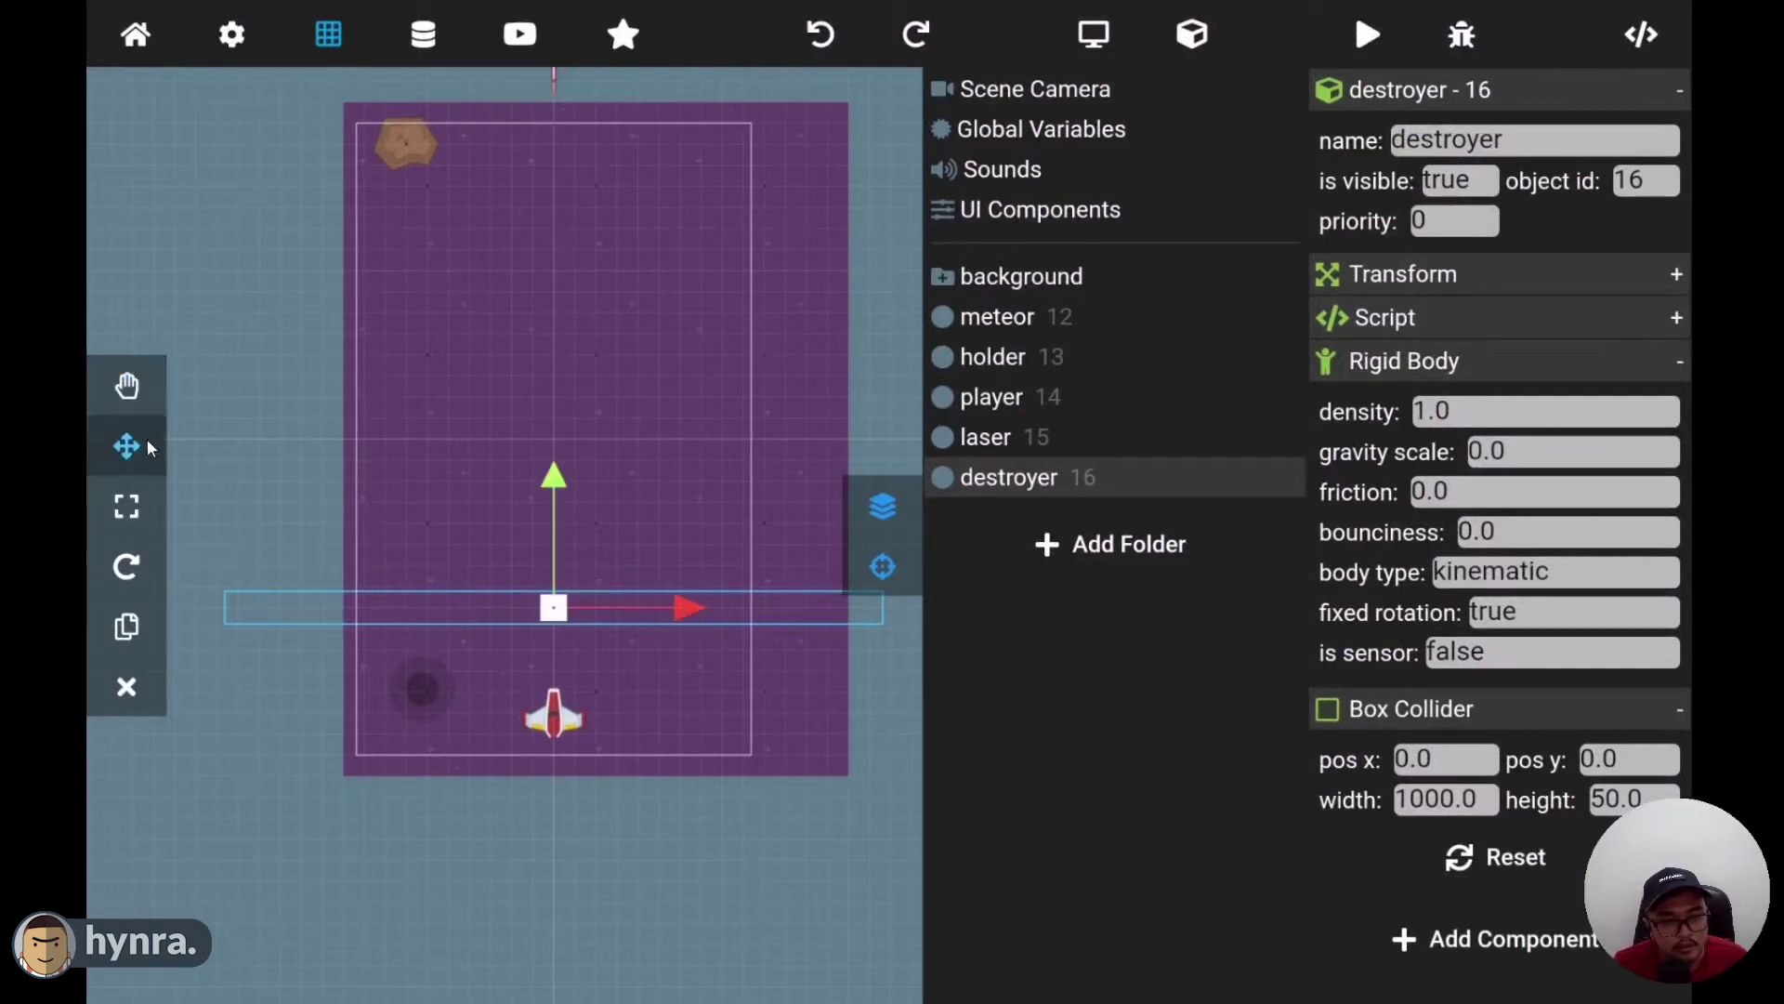
drag(554, 483, 550, 693)
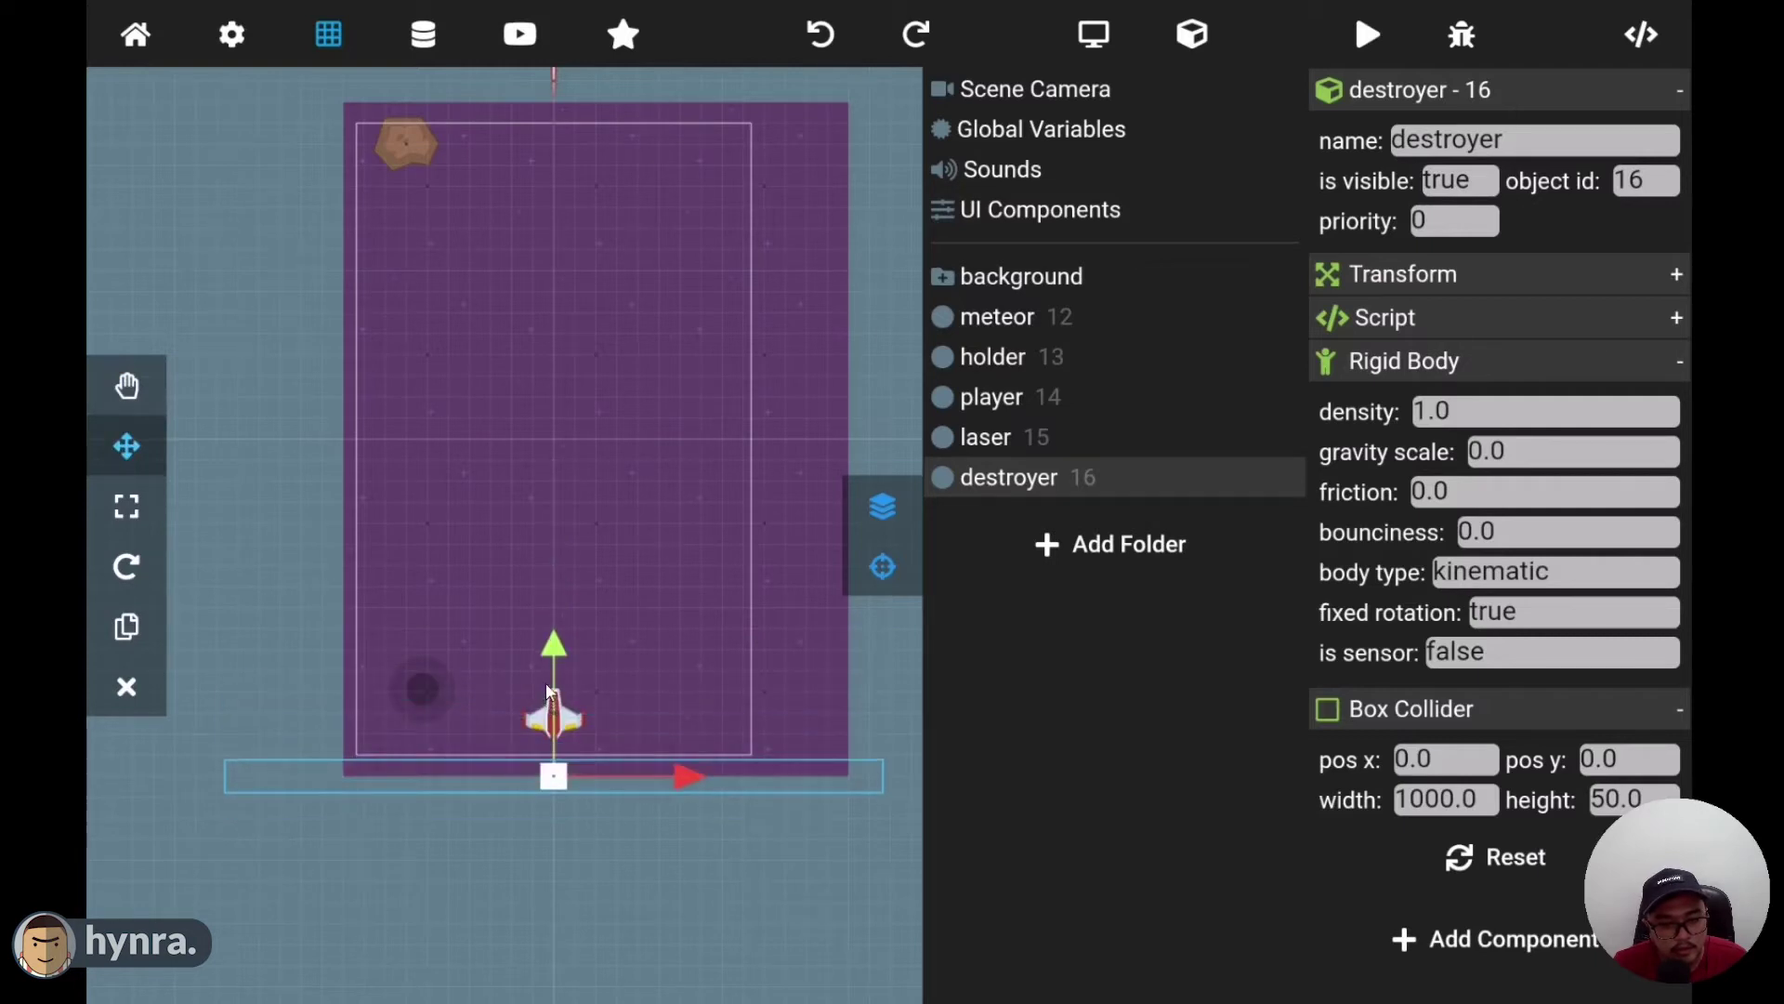
drag(548, 692, 549, 711)
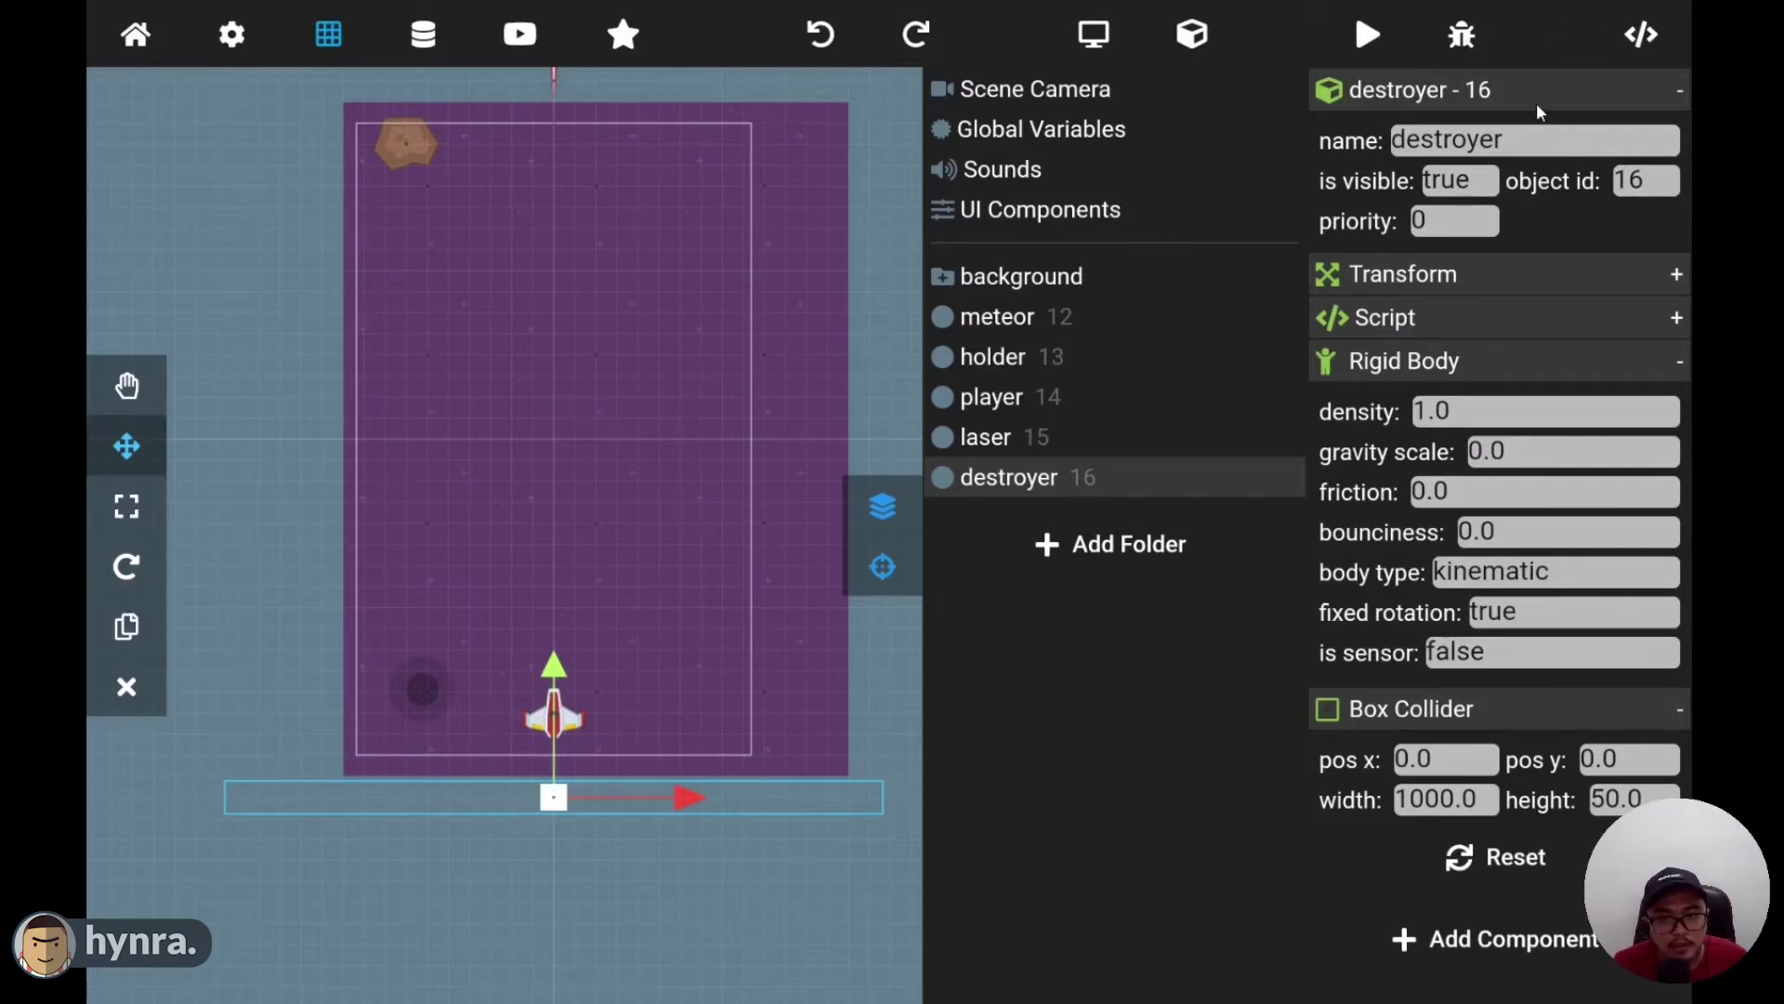
click(1460, 37)
- Set the global variable laserspeed to 130 and test the lasers in debug mode
click(1049, 138)
click(1428, 181)
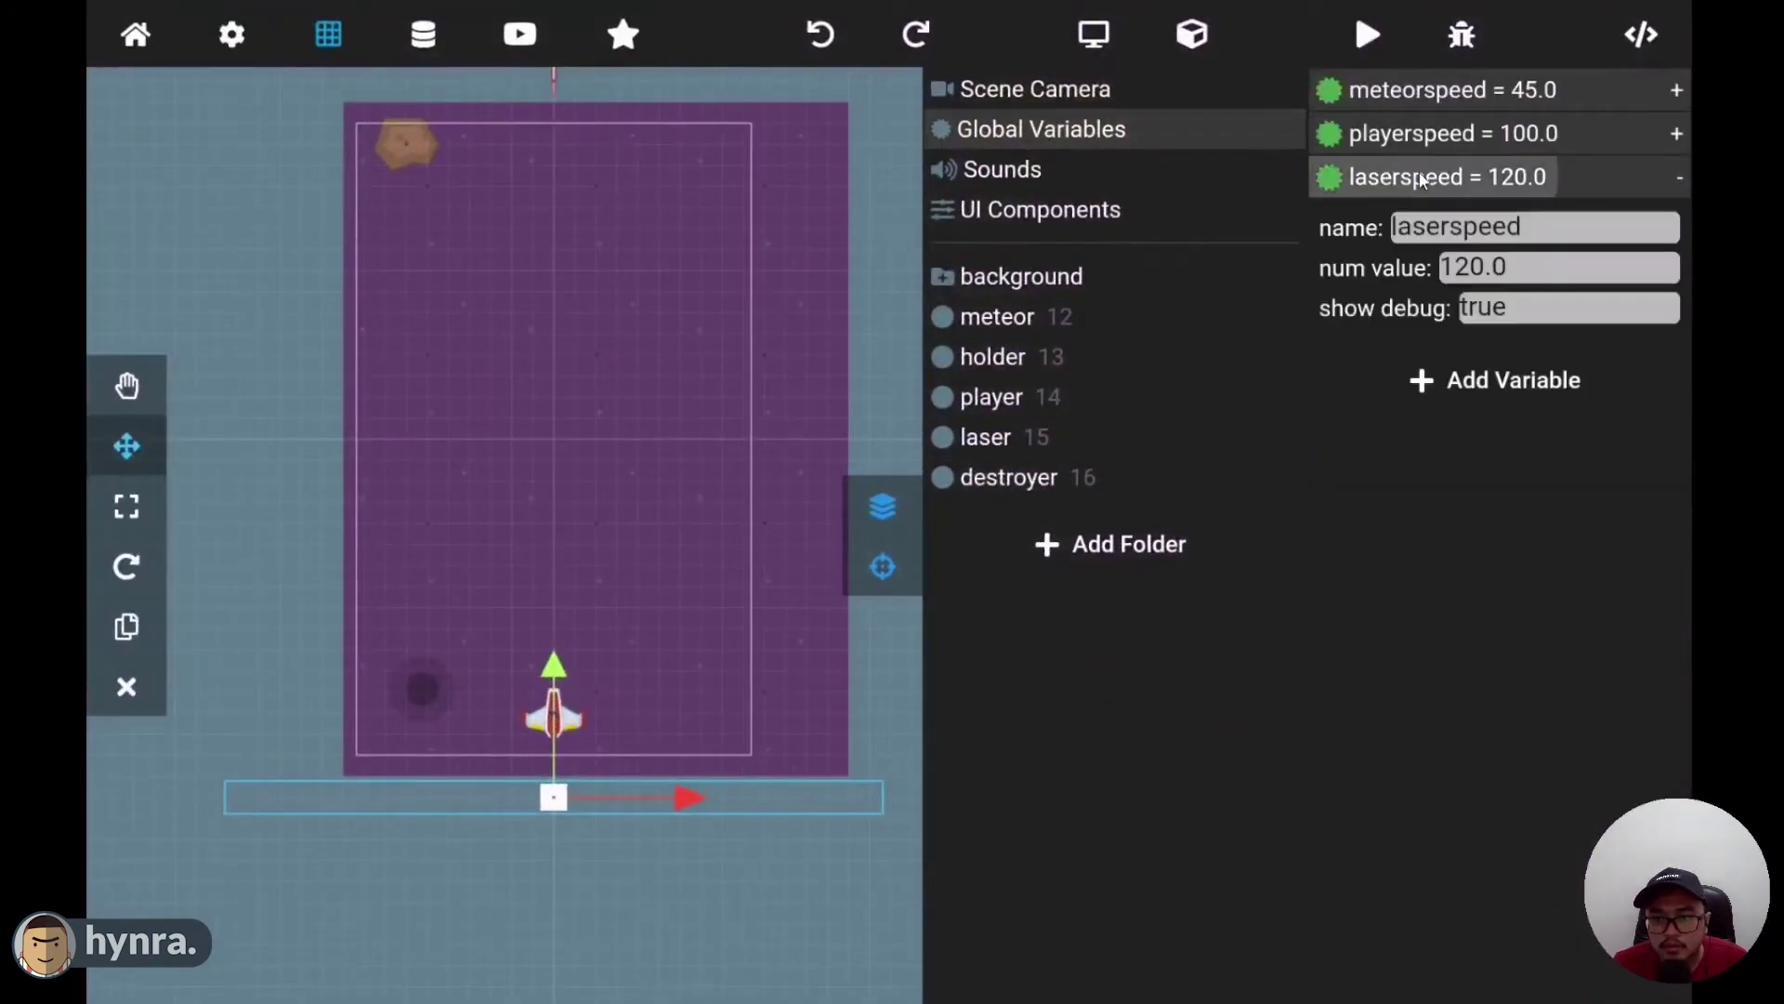
click(1469, 277)
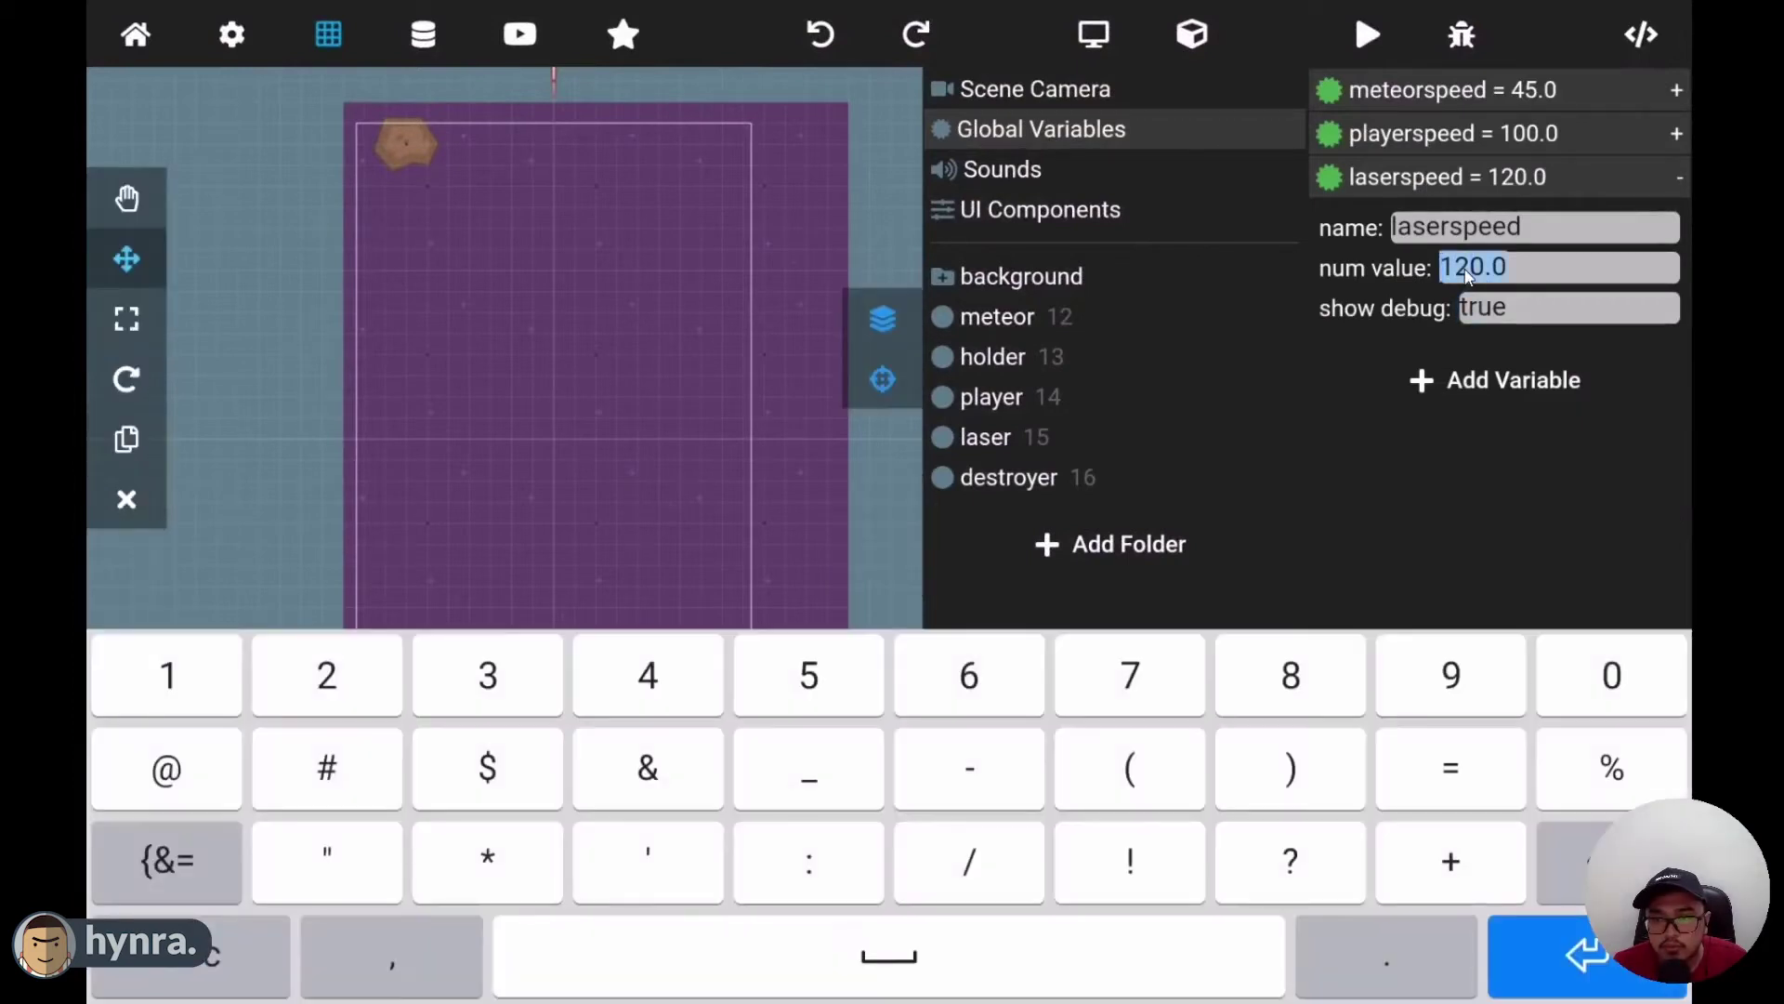
click(1468, 277)
key(BackSpace)
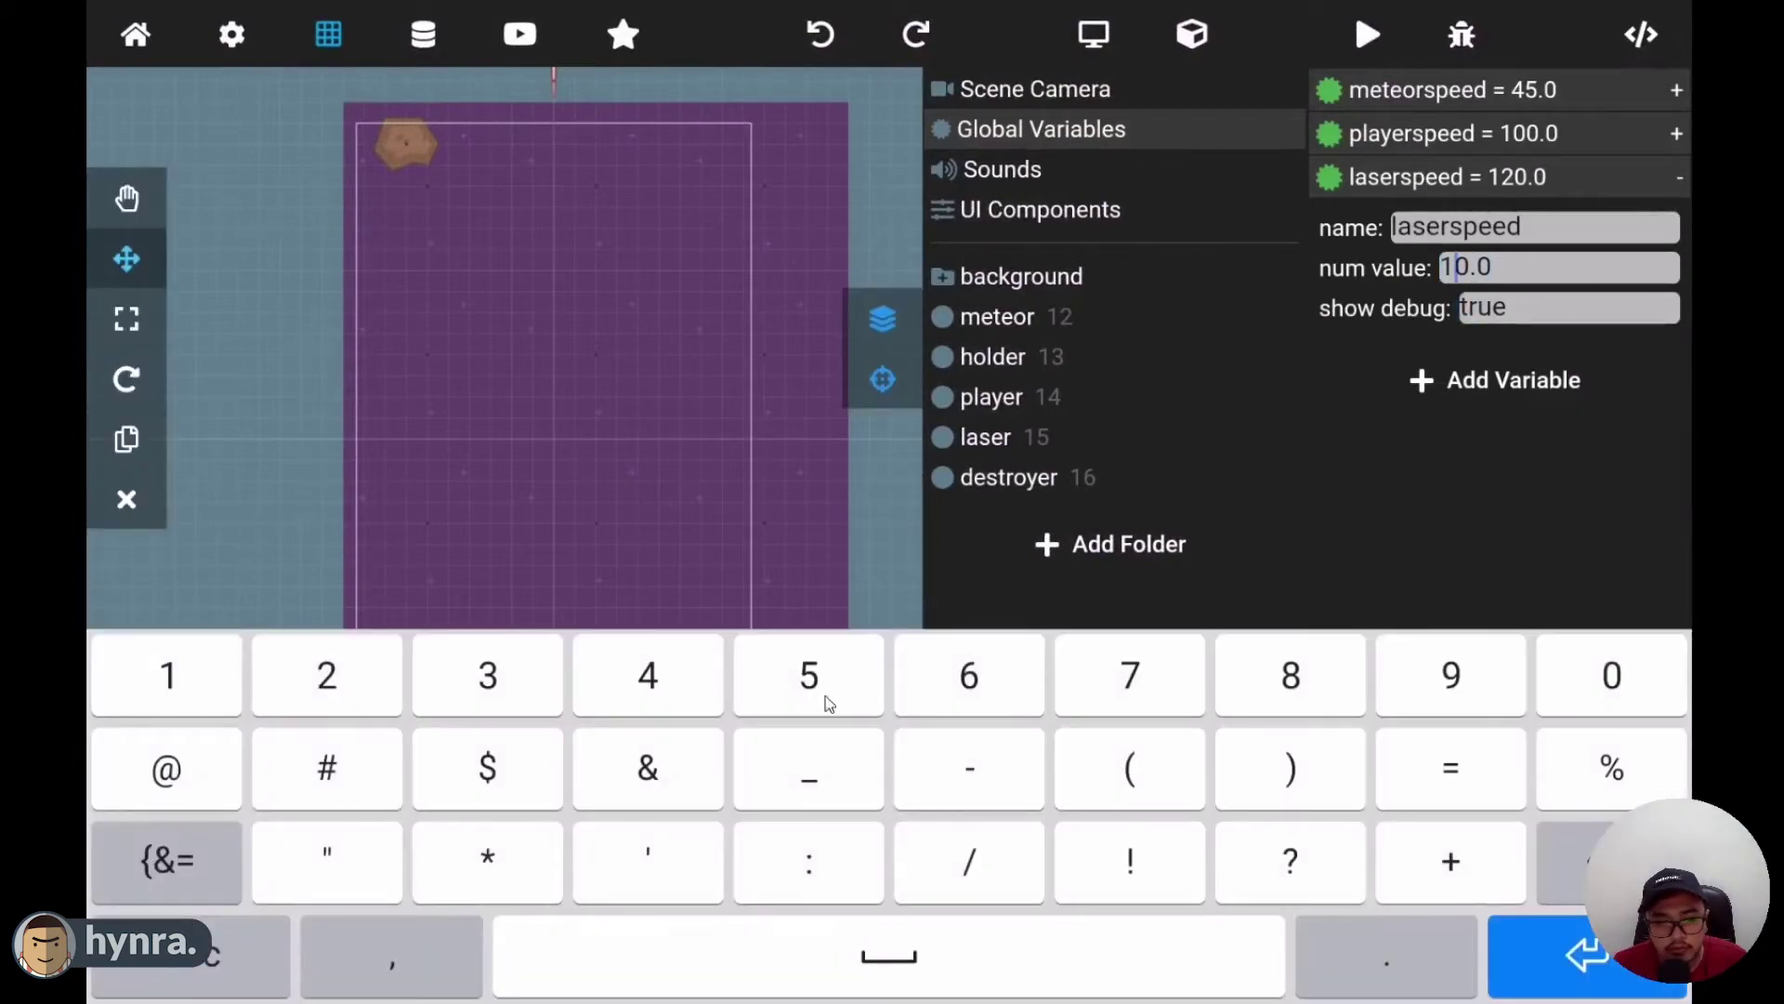
click(535, 704)
click(1581, 962)
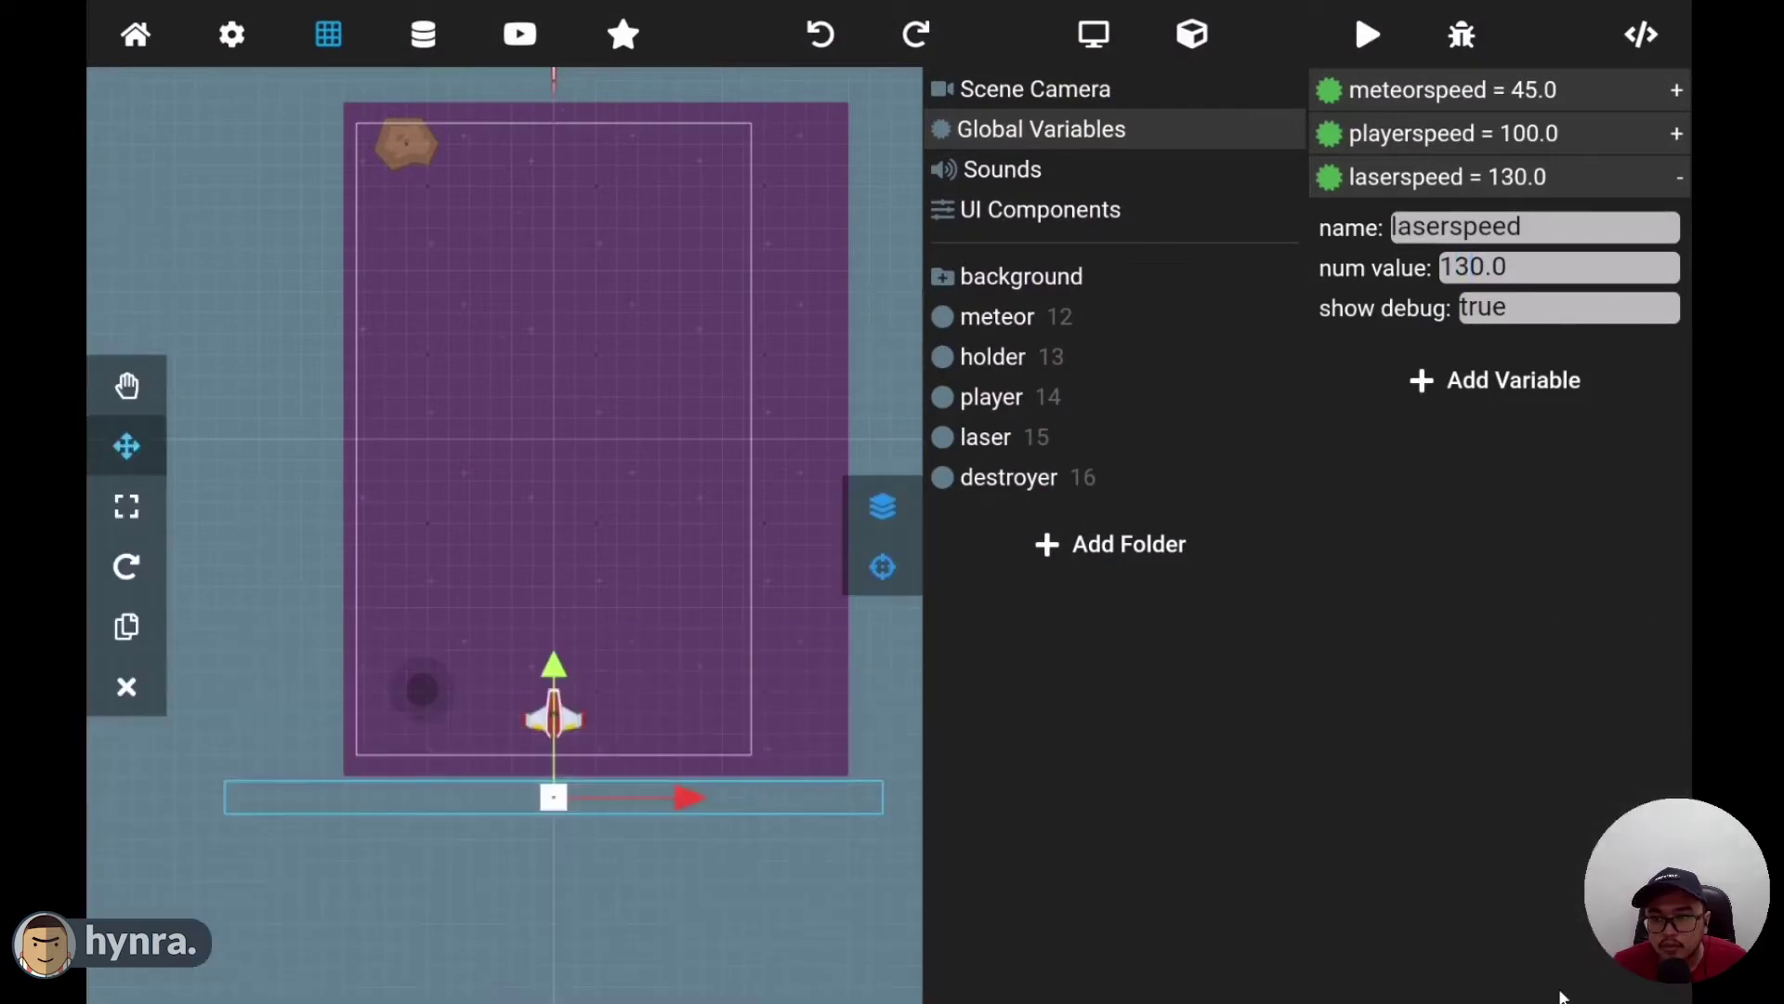
click(1461, 35)
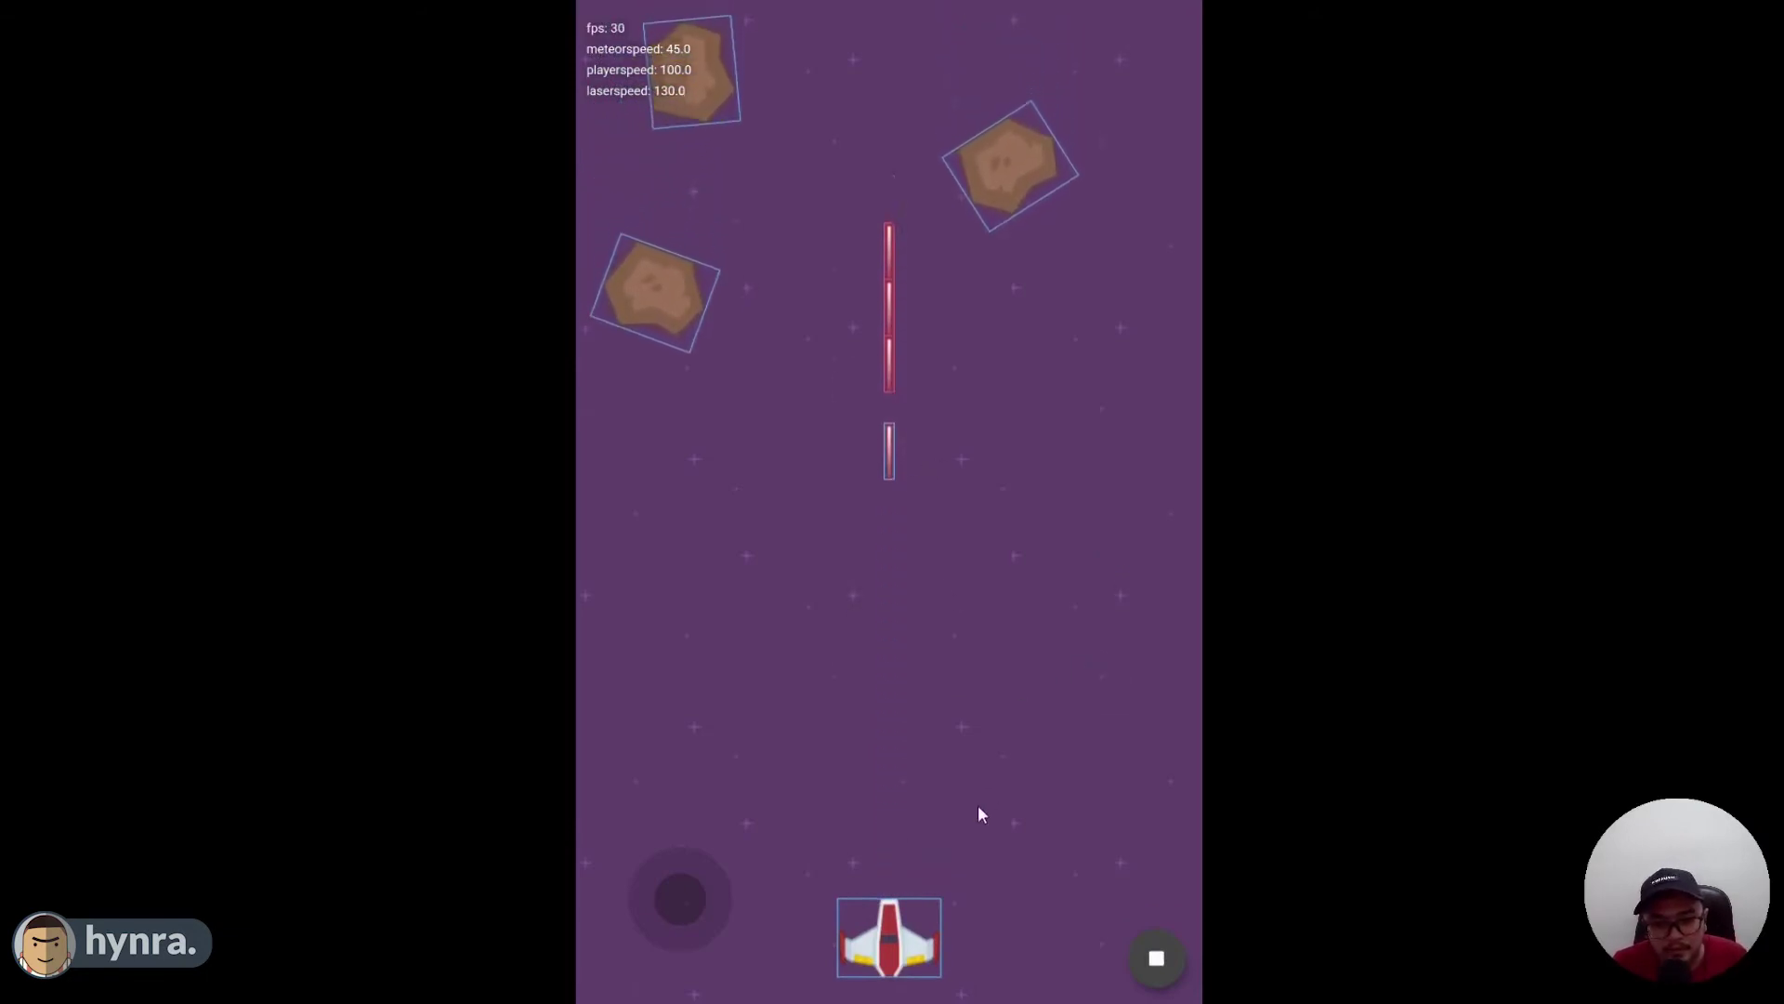
click(1155, 960)
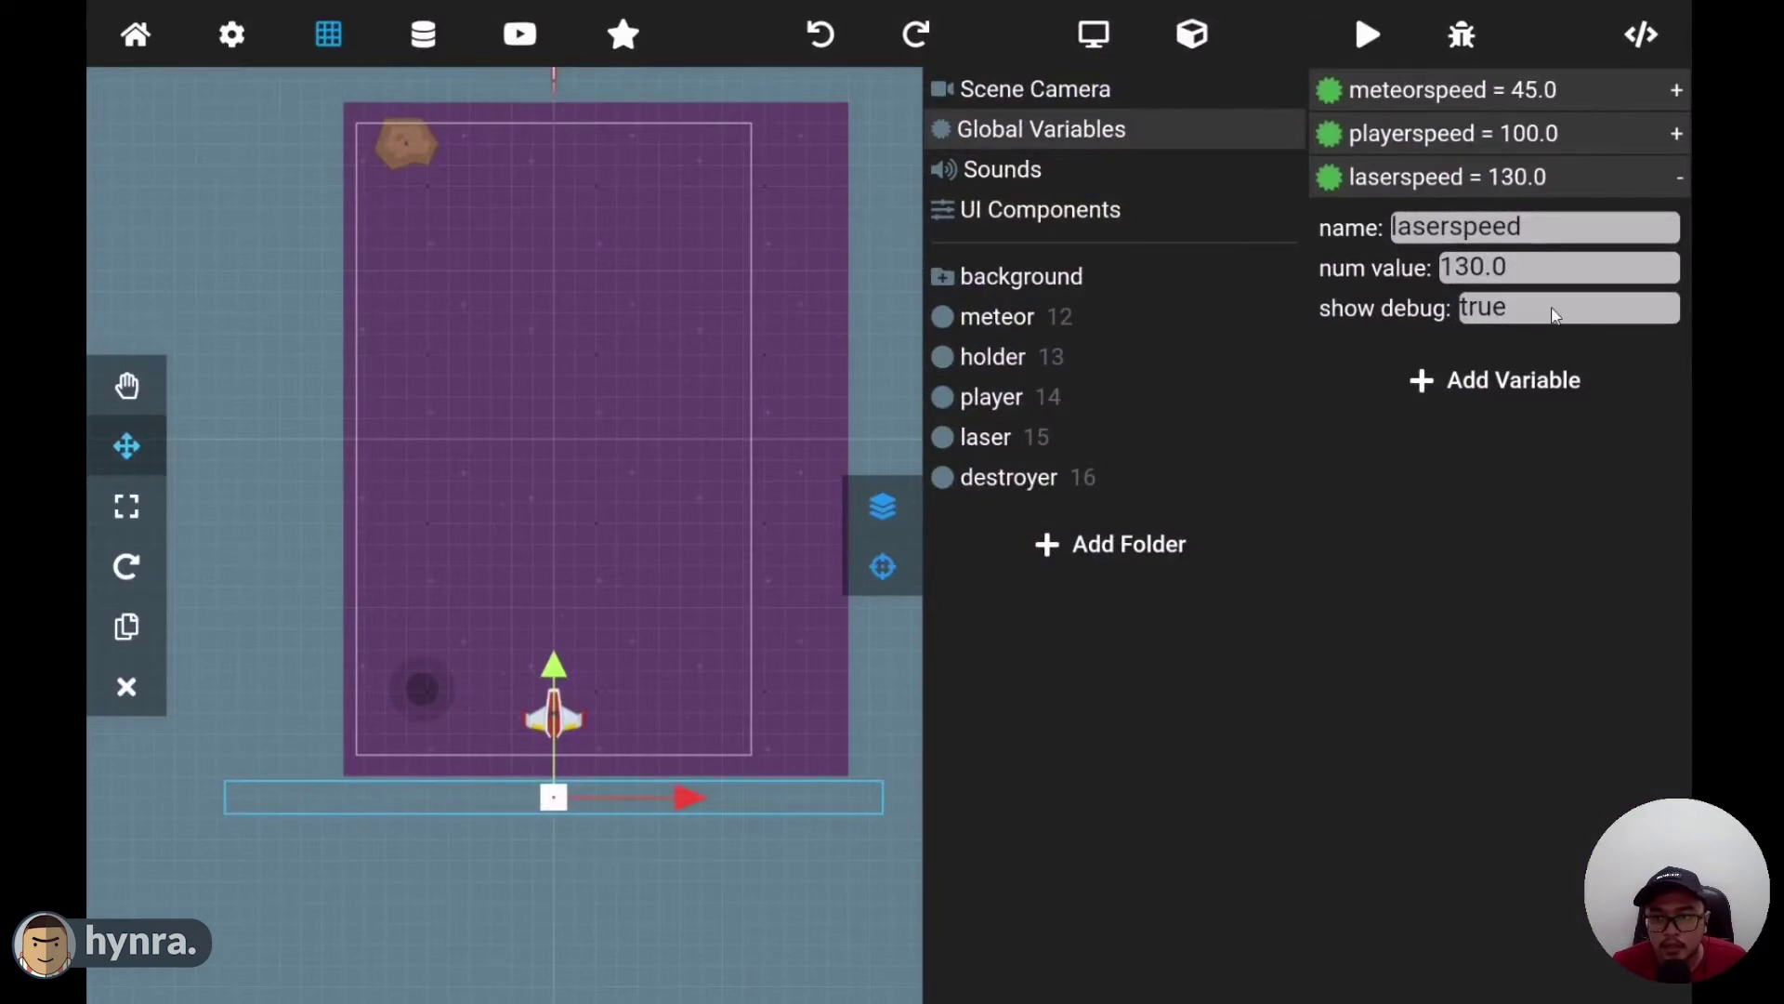
- Add a global number variable and name it userLasers
click(1483, 382)
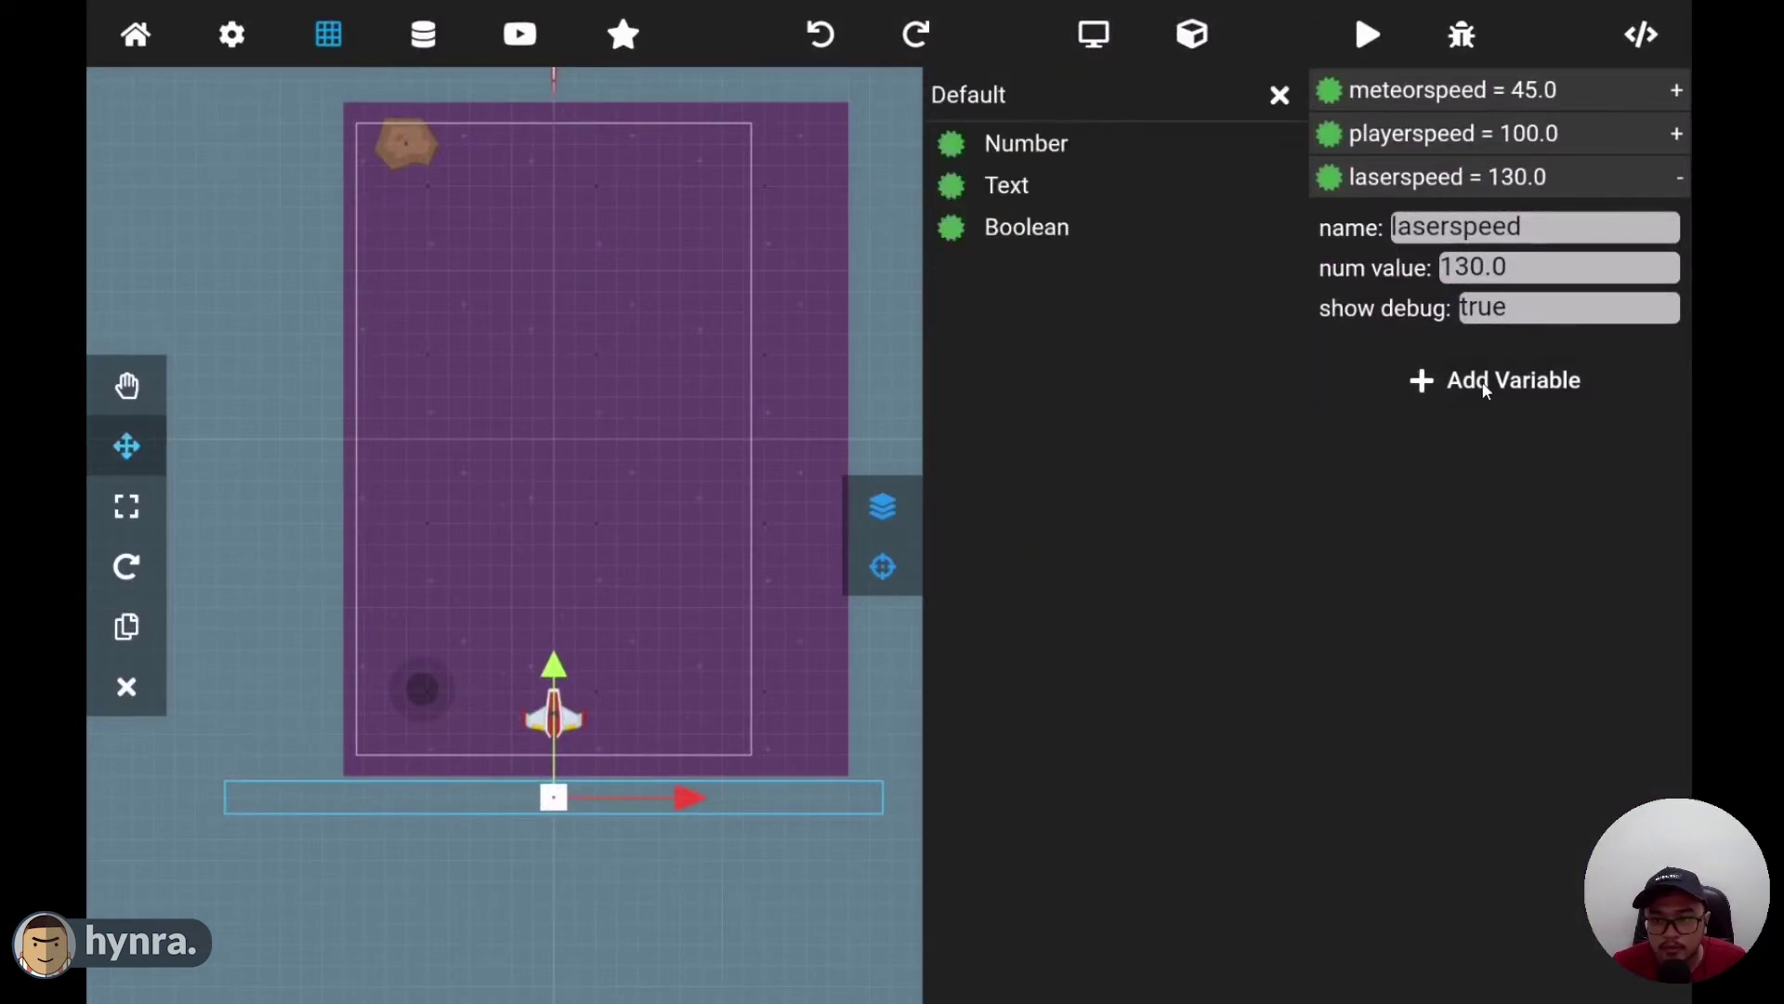
click(1056, 144)
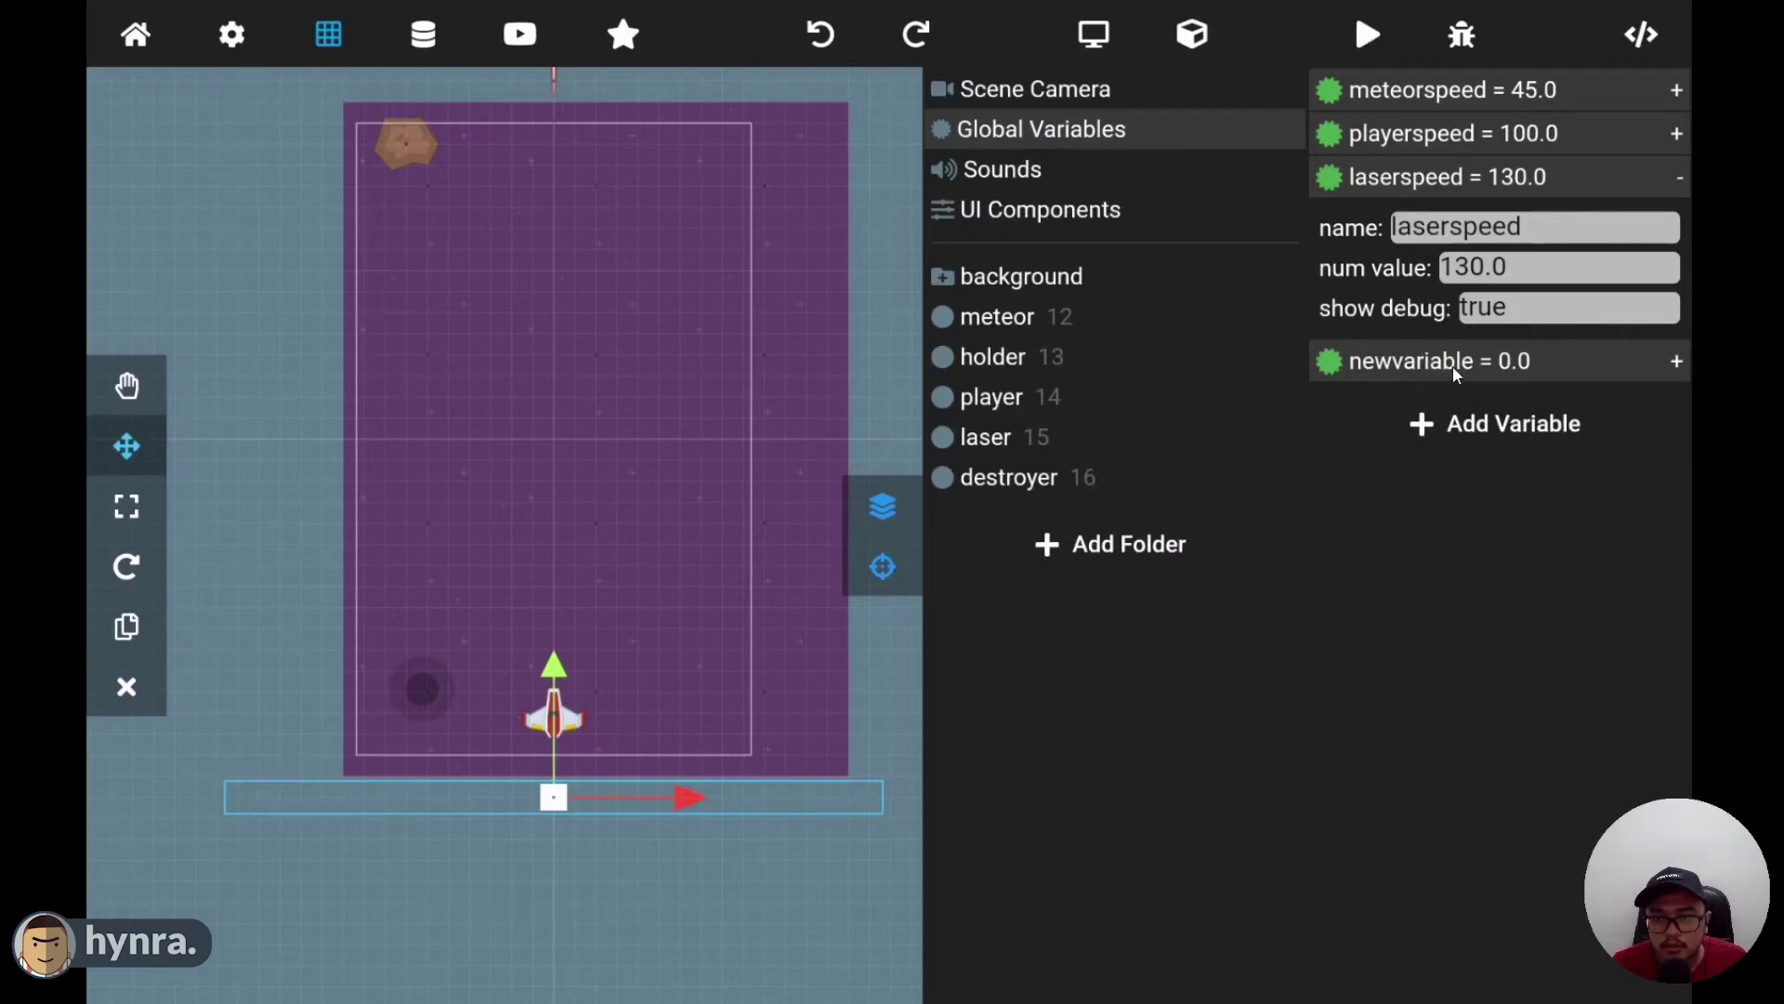
click(1453, 365)
click(1456, 415)
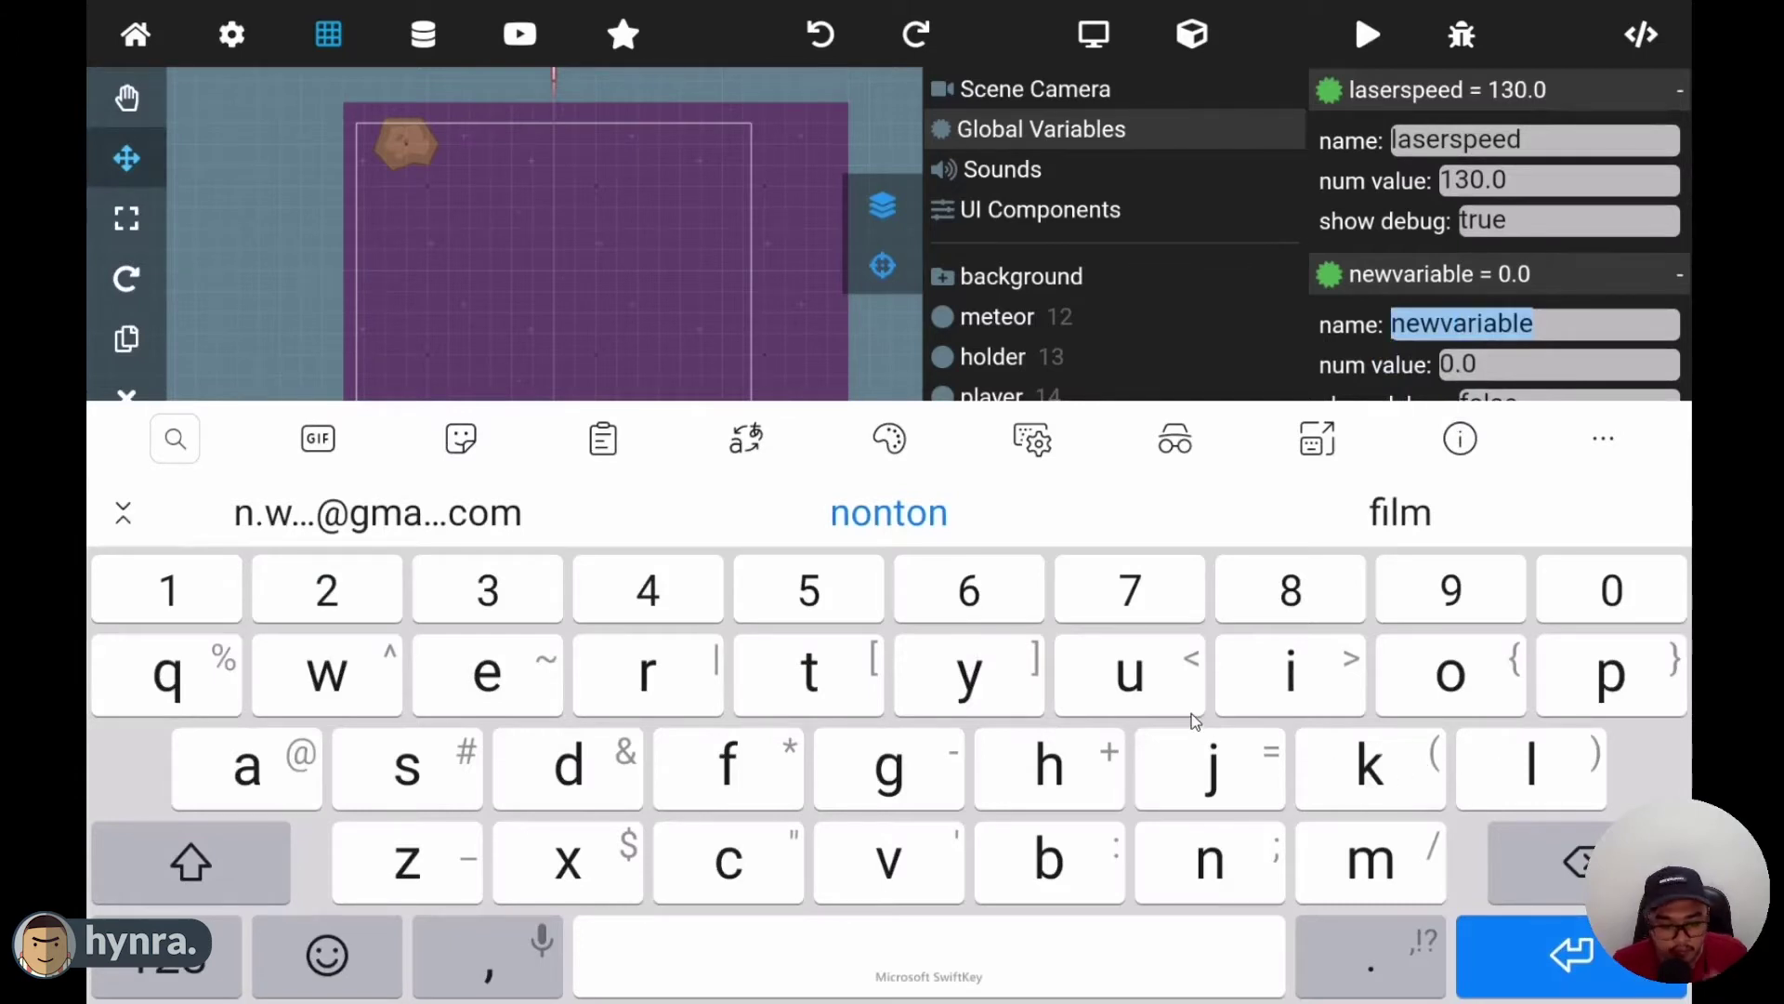
text(user)
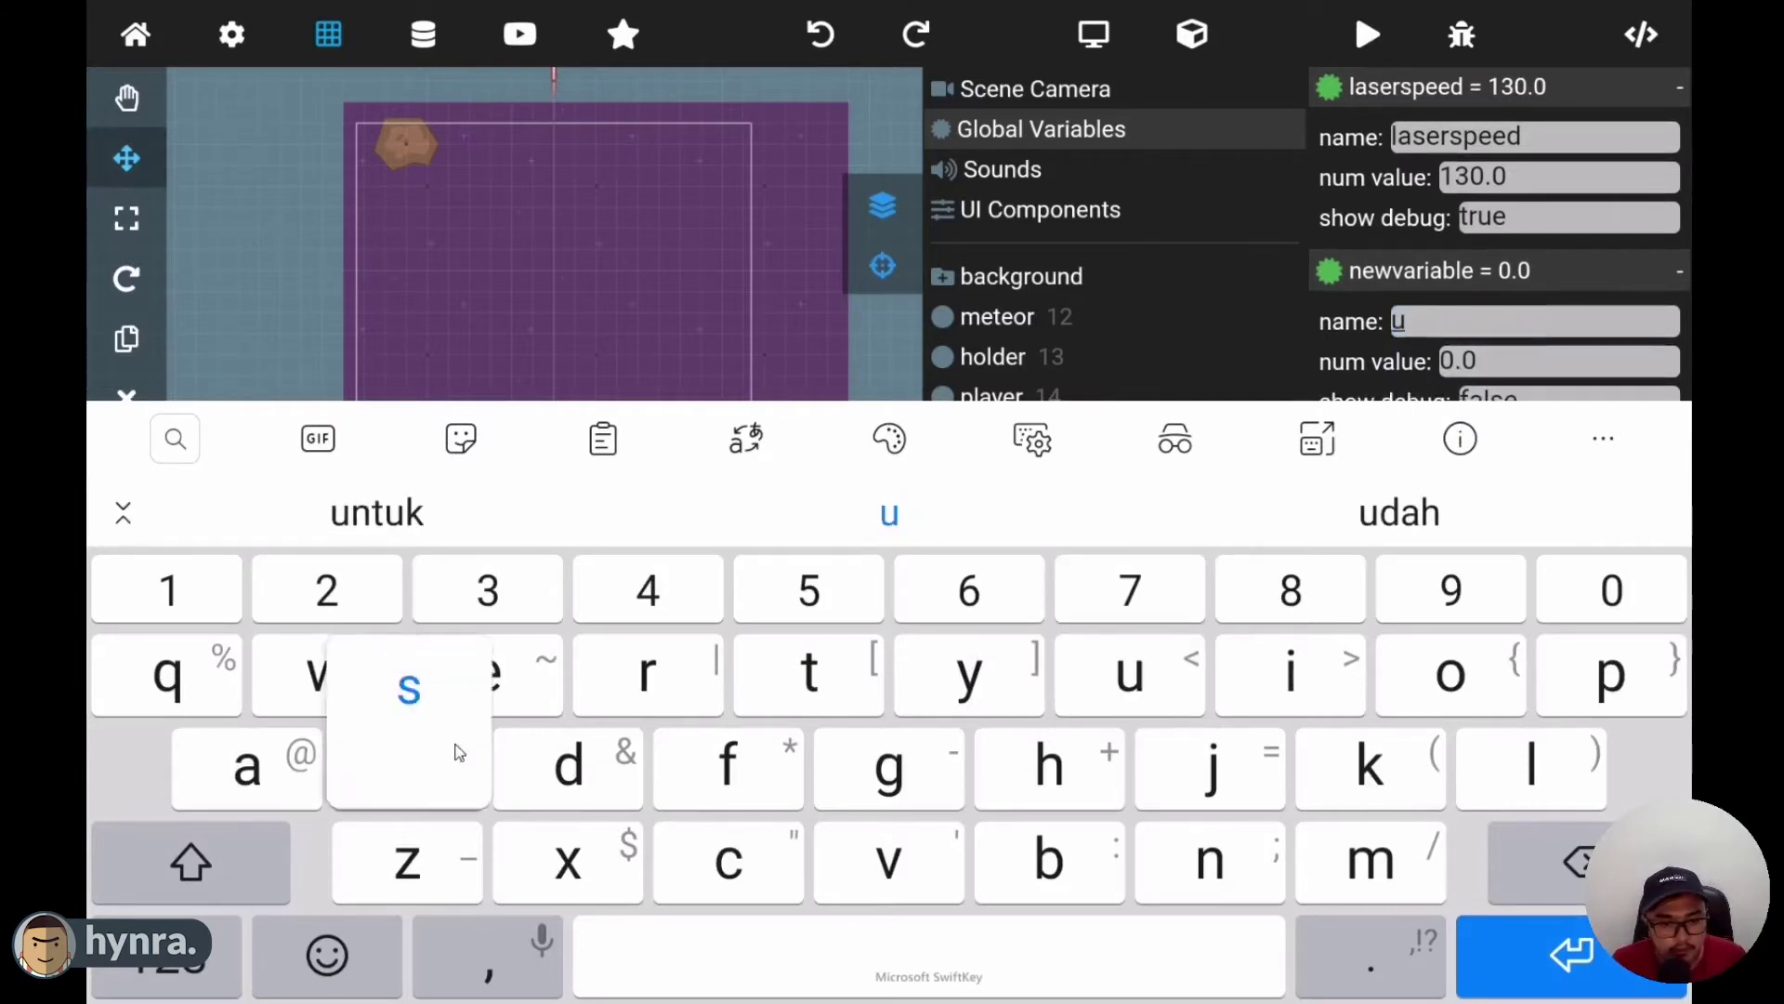
click(191, 862)
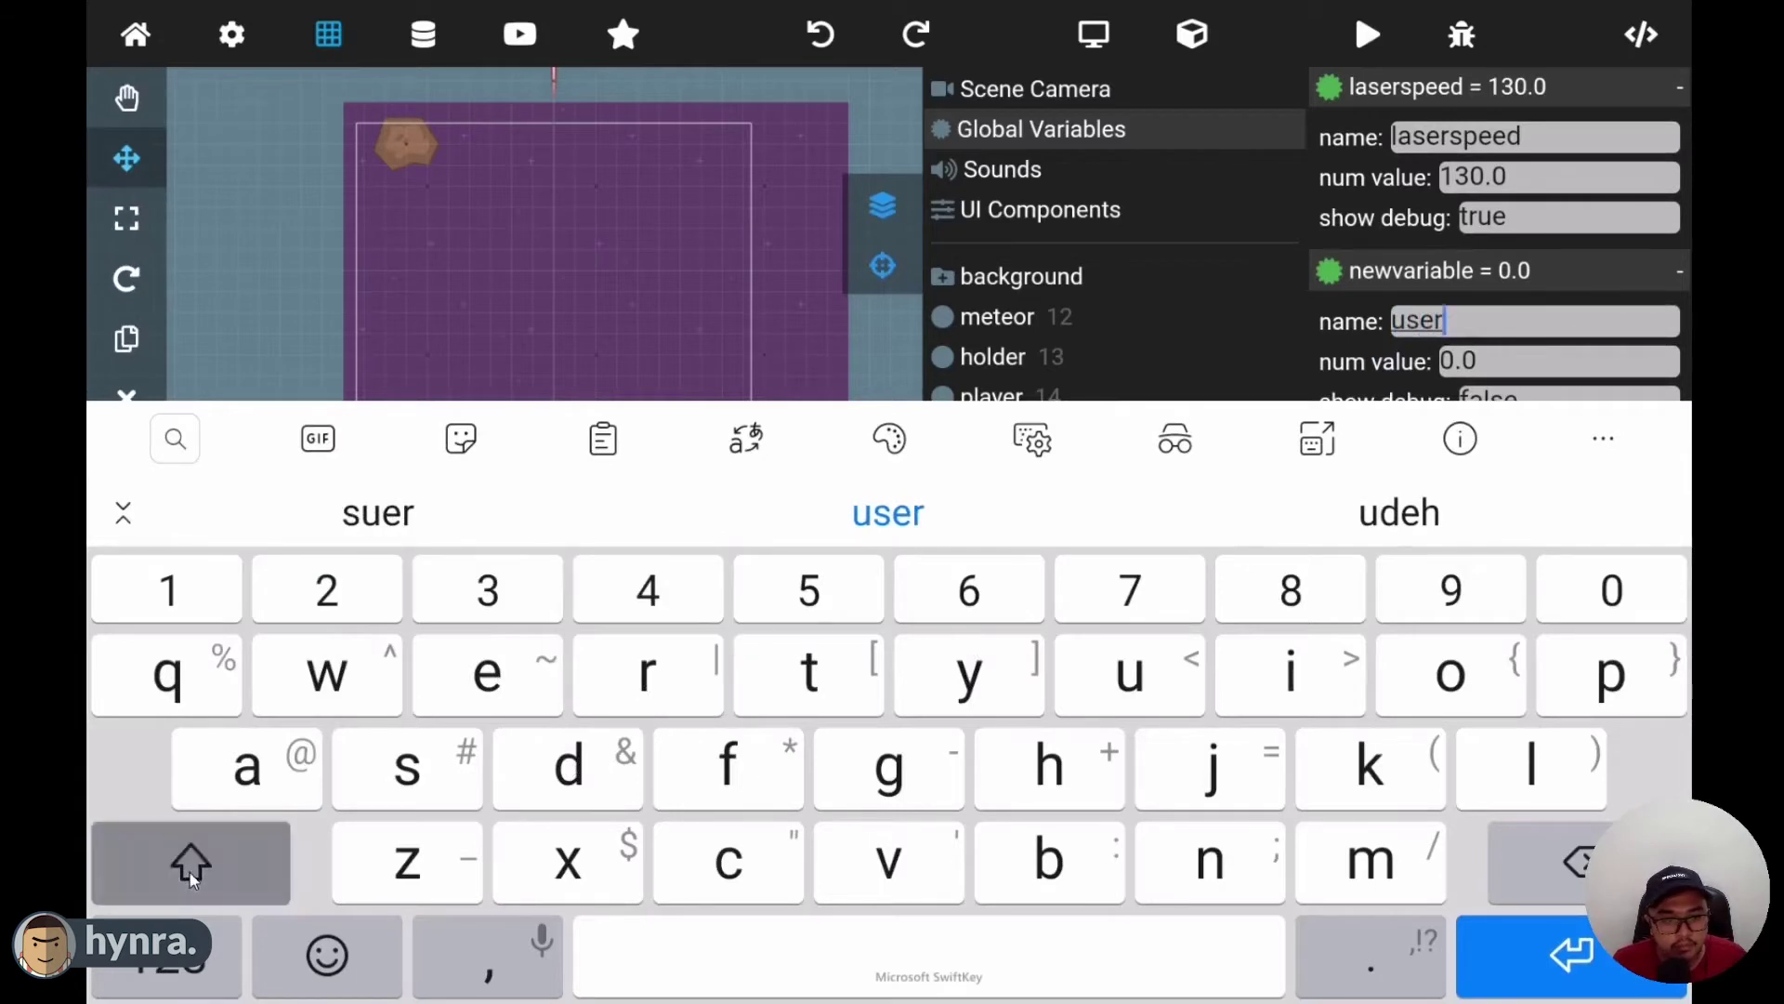
text(La)
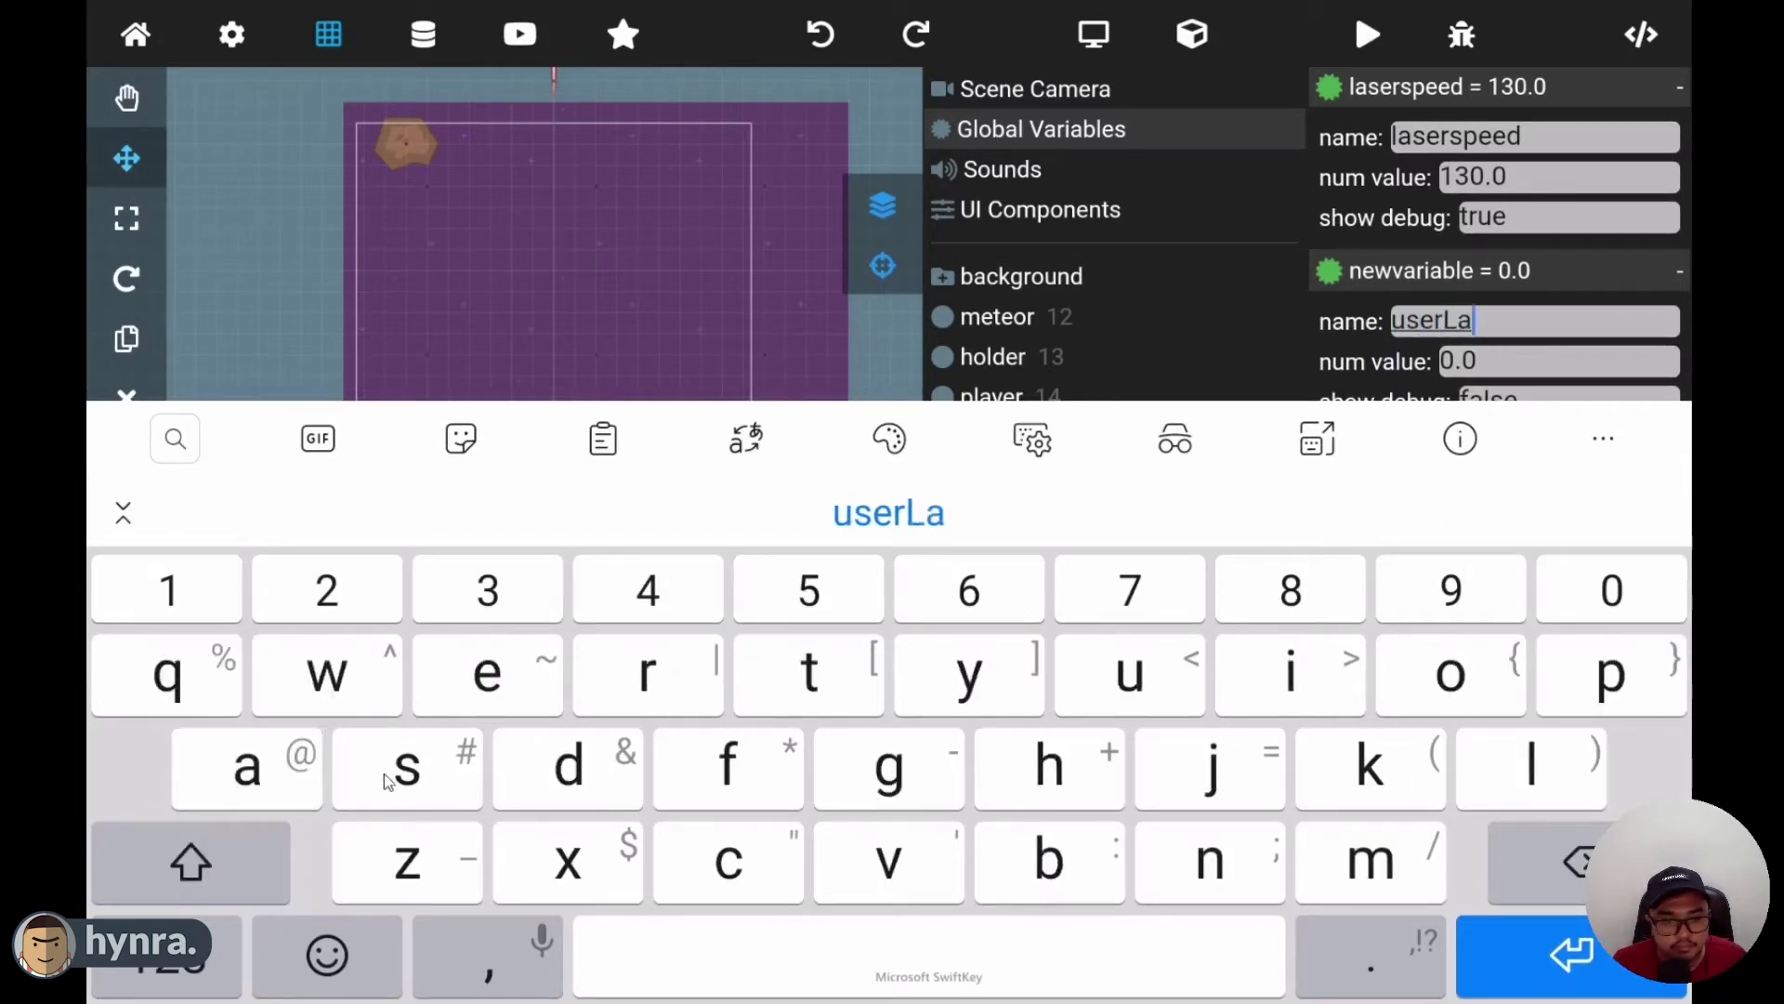
text(sers)
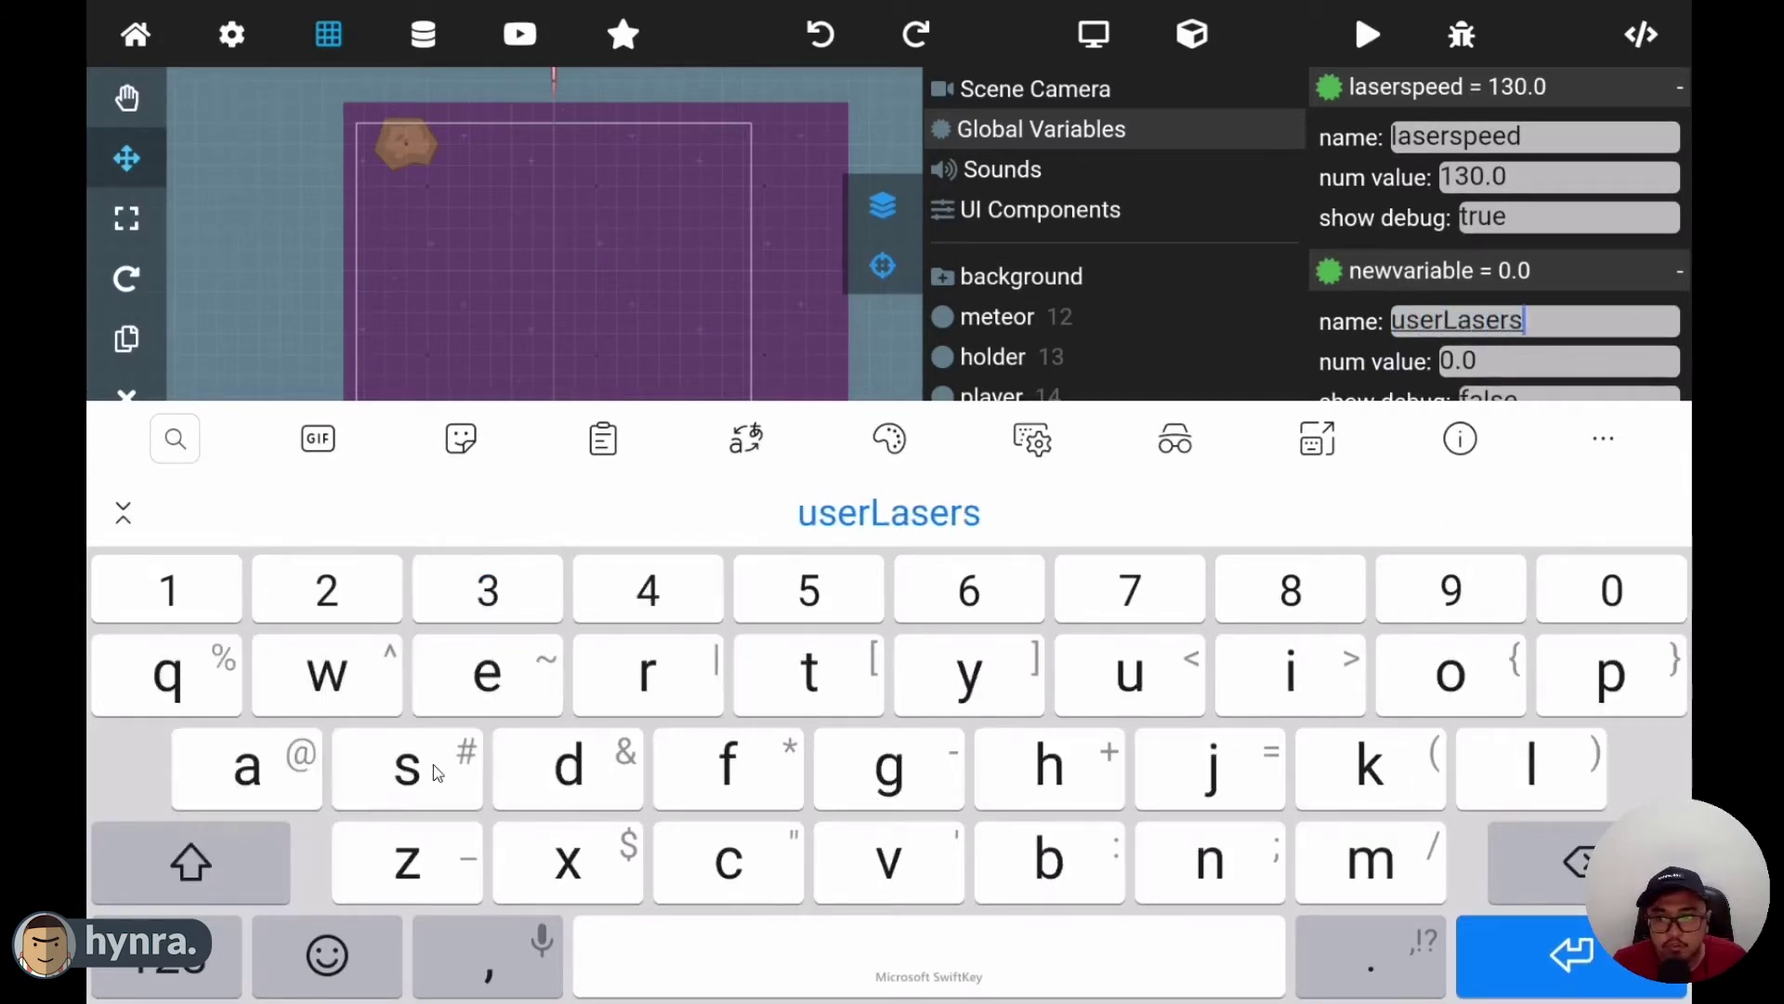
key(Return)
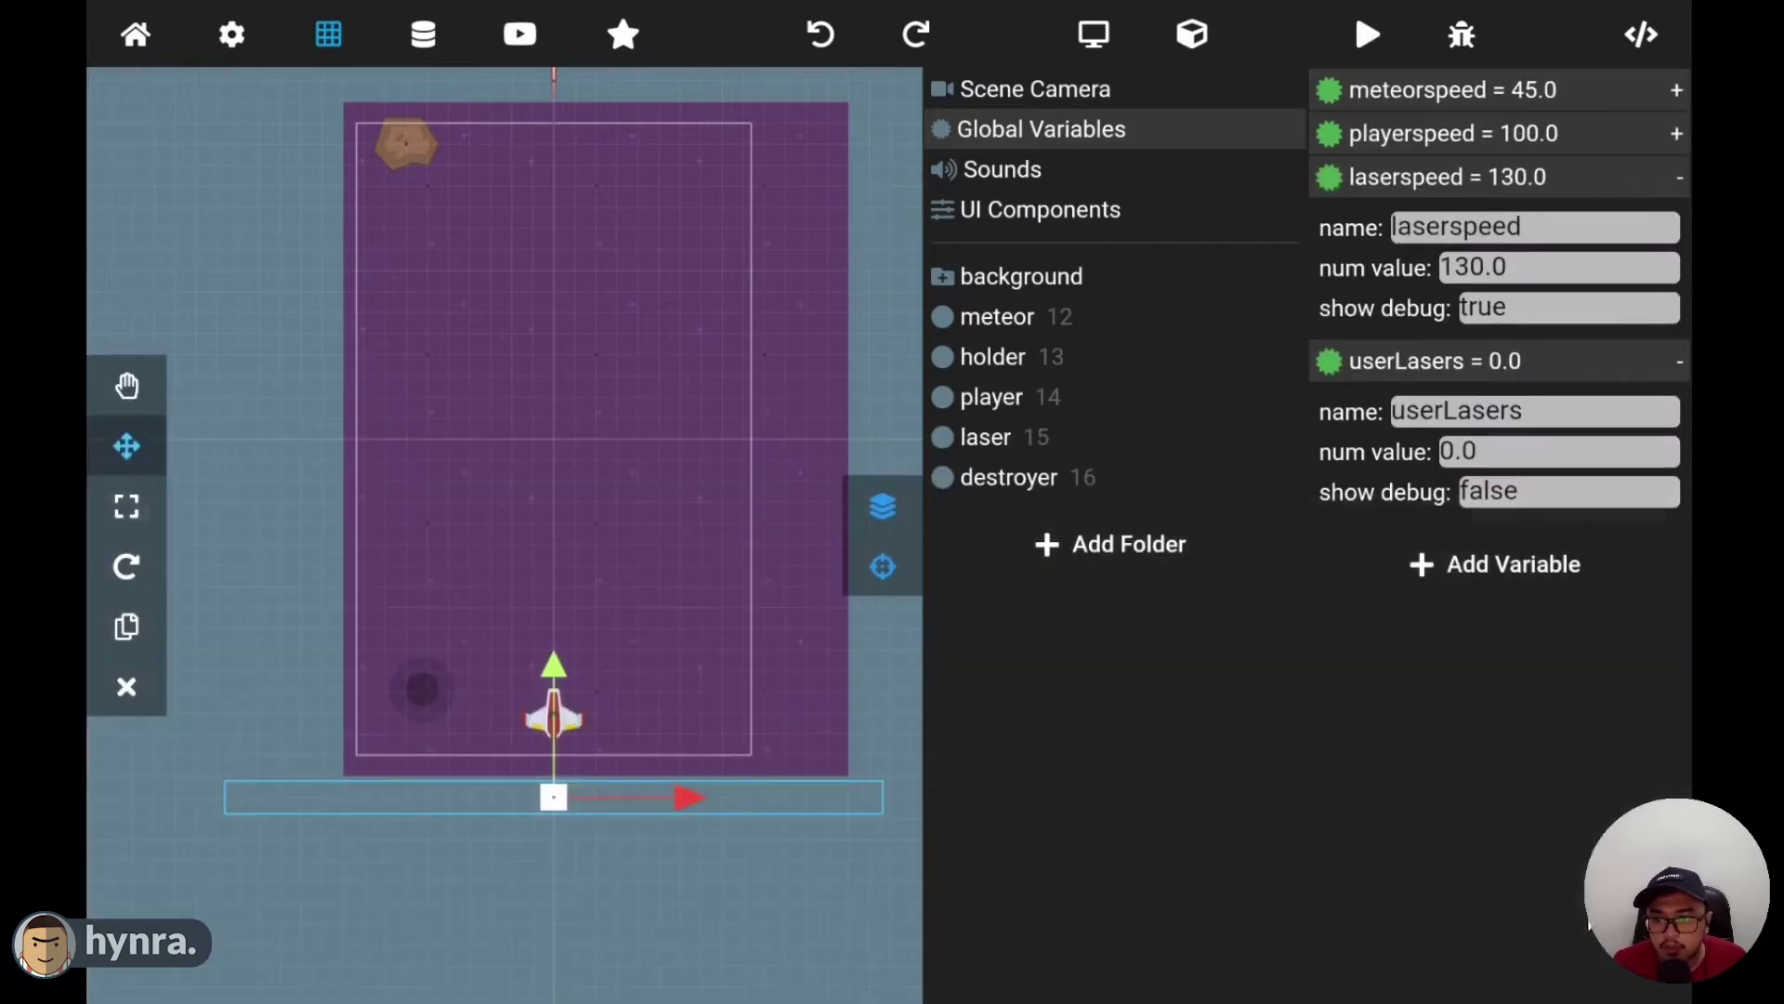
- Enable the debug display for the userLasers variable and set its value to 10
click(1396, 504)
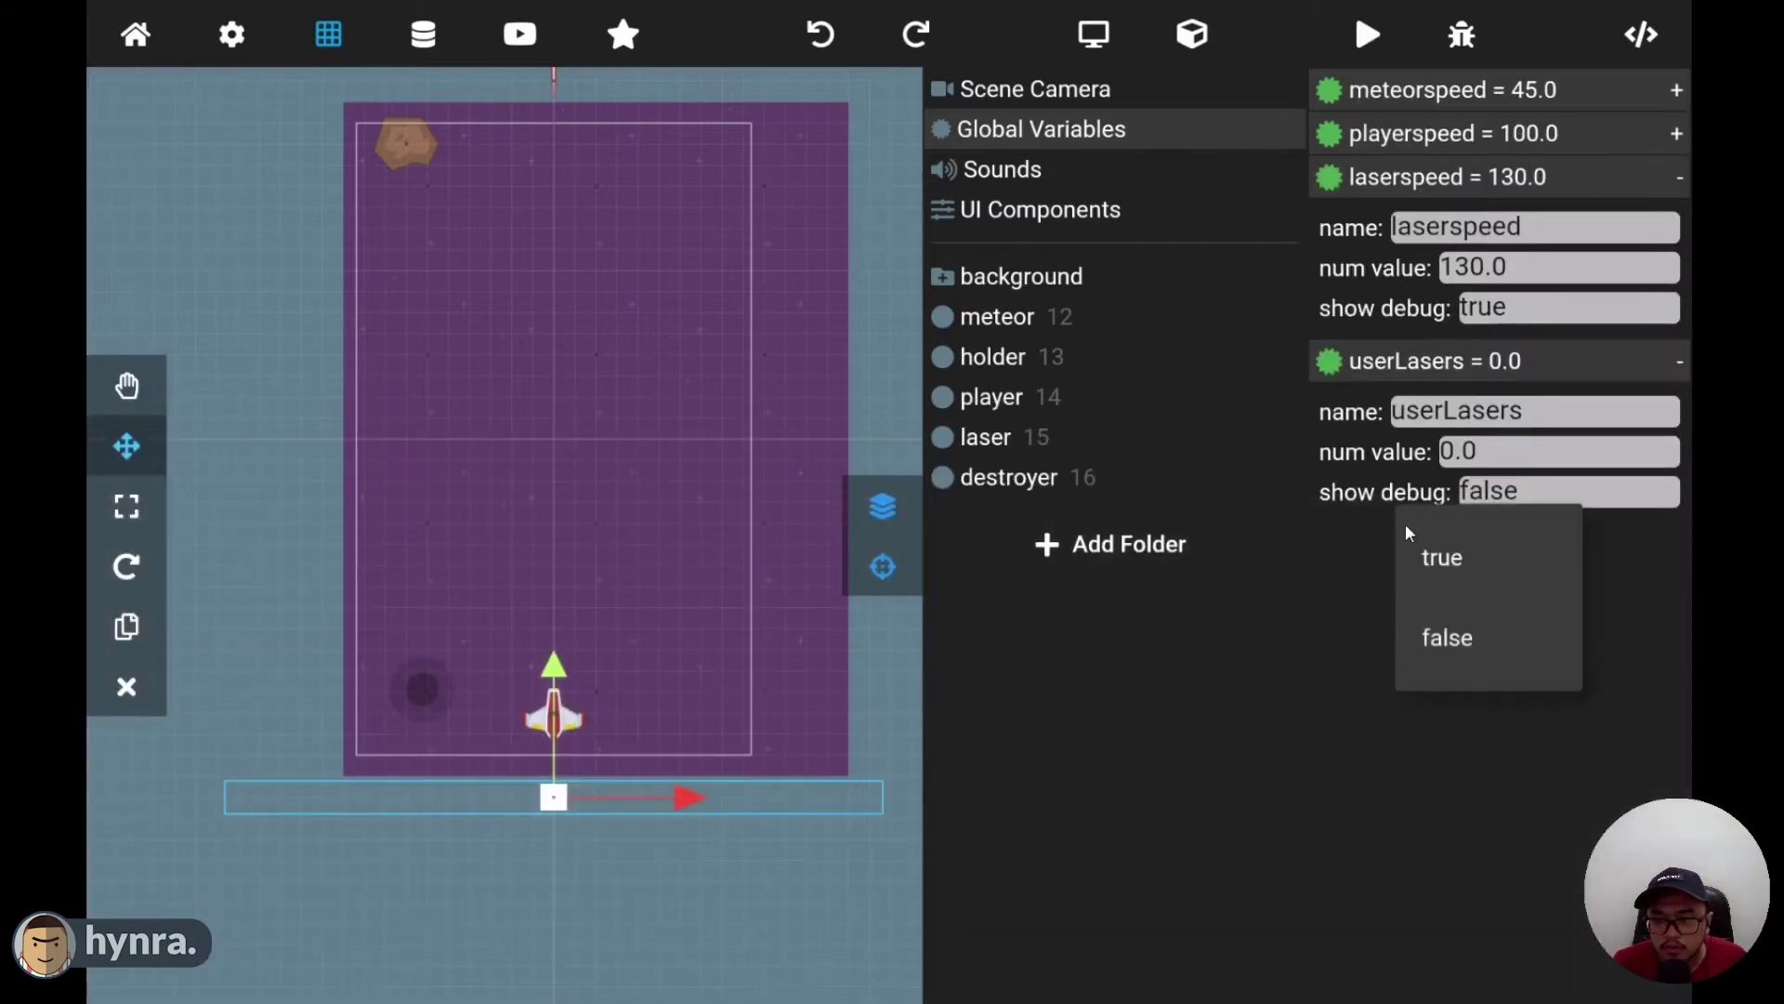
click(1442, 559)
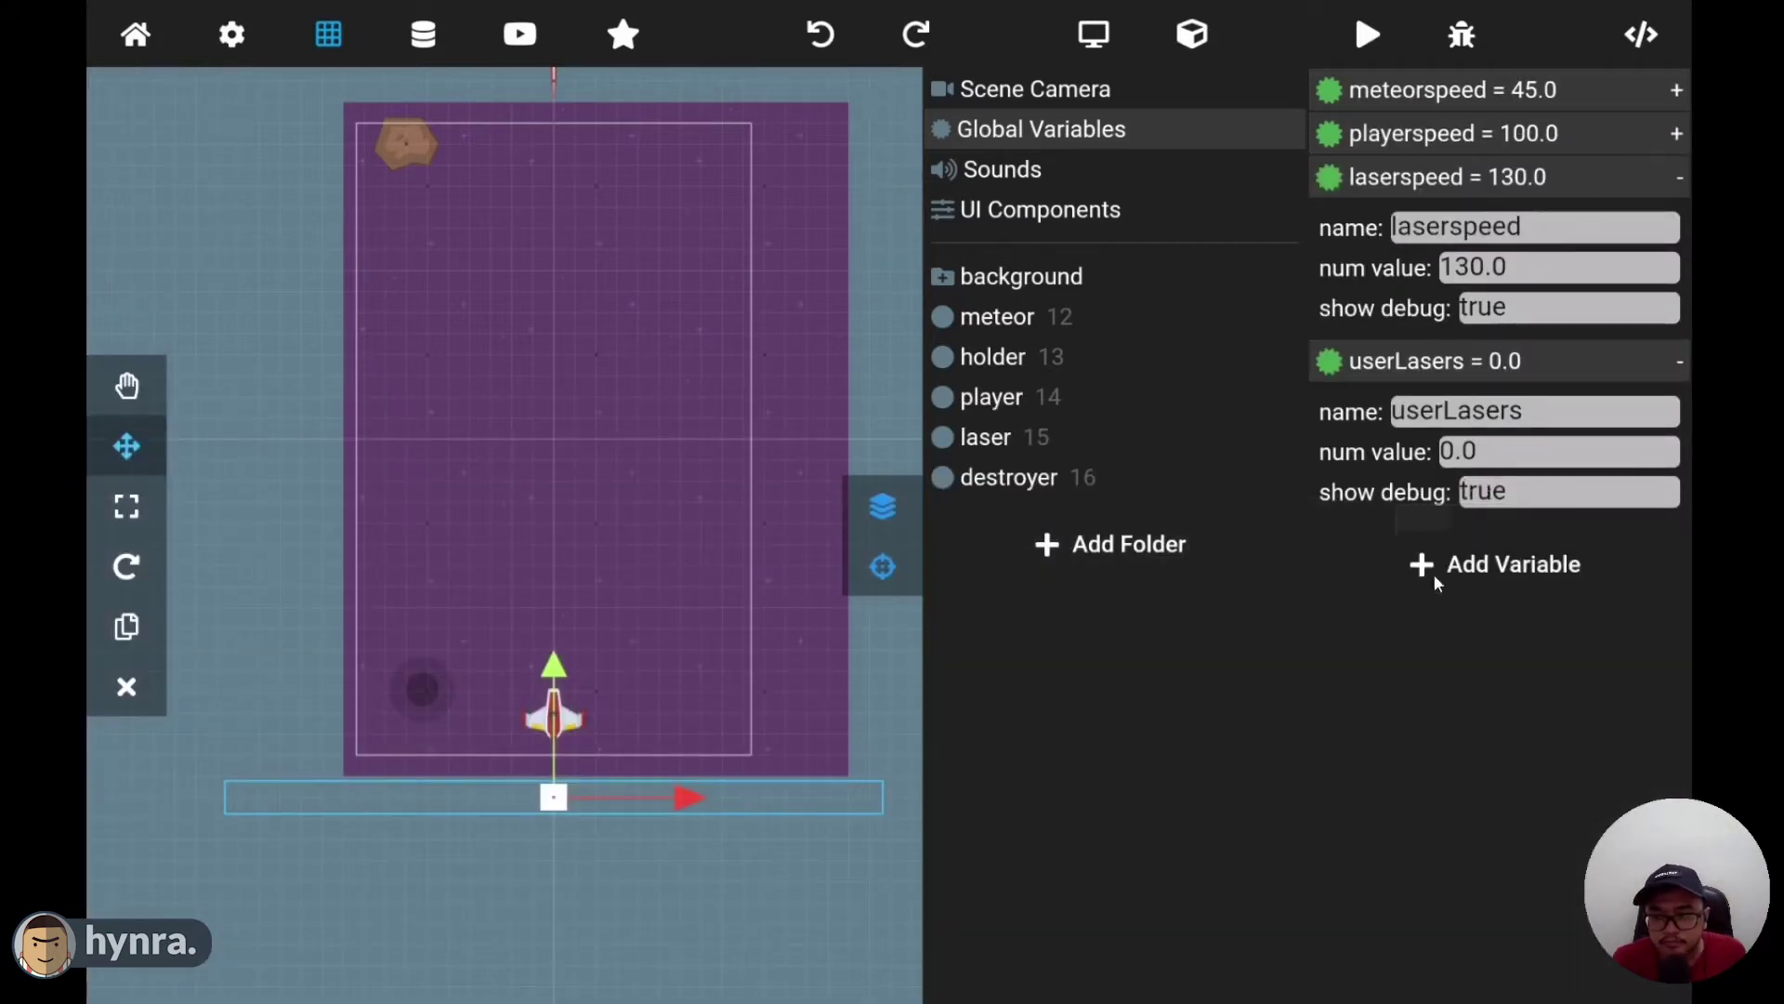
click(1486, 452)
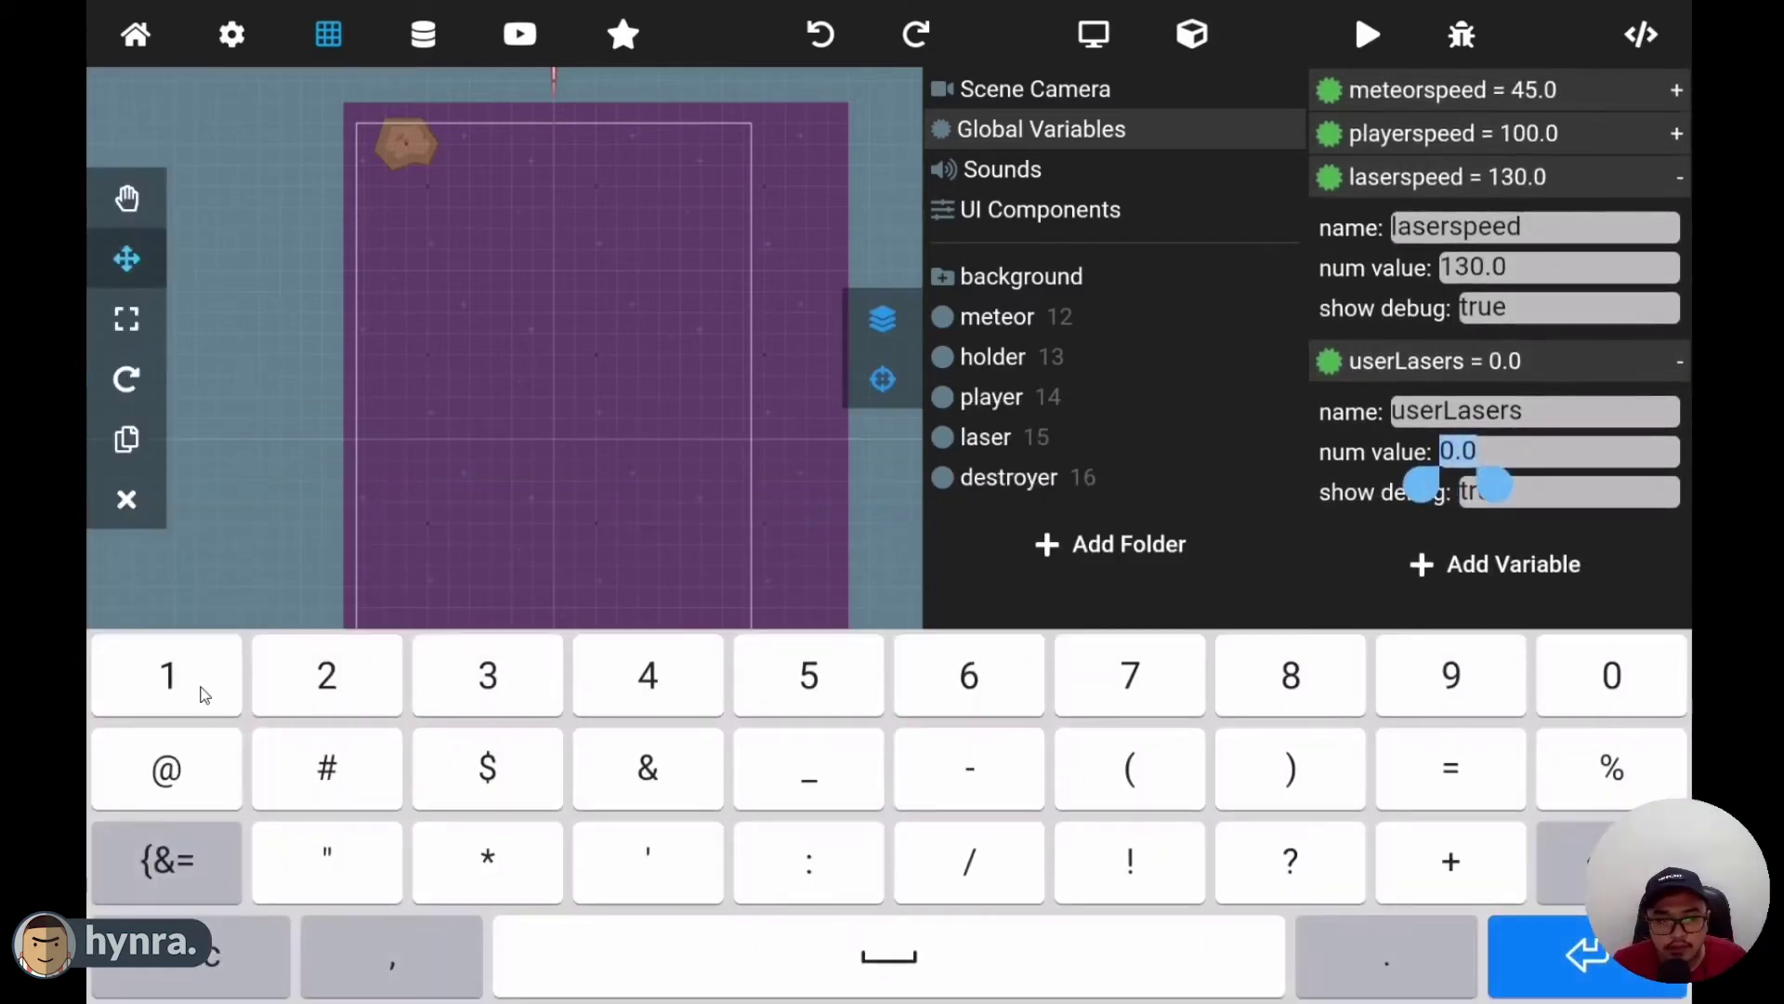
text(1)
click(1569, 690)
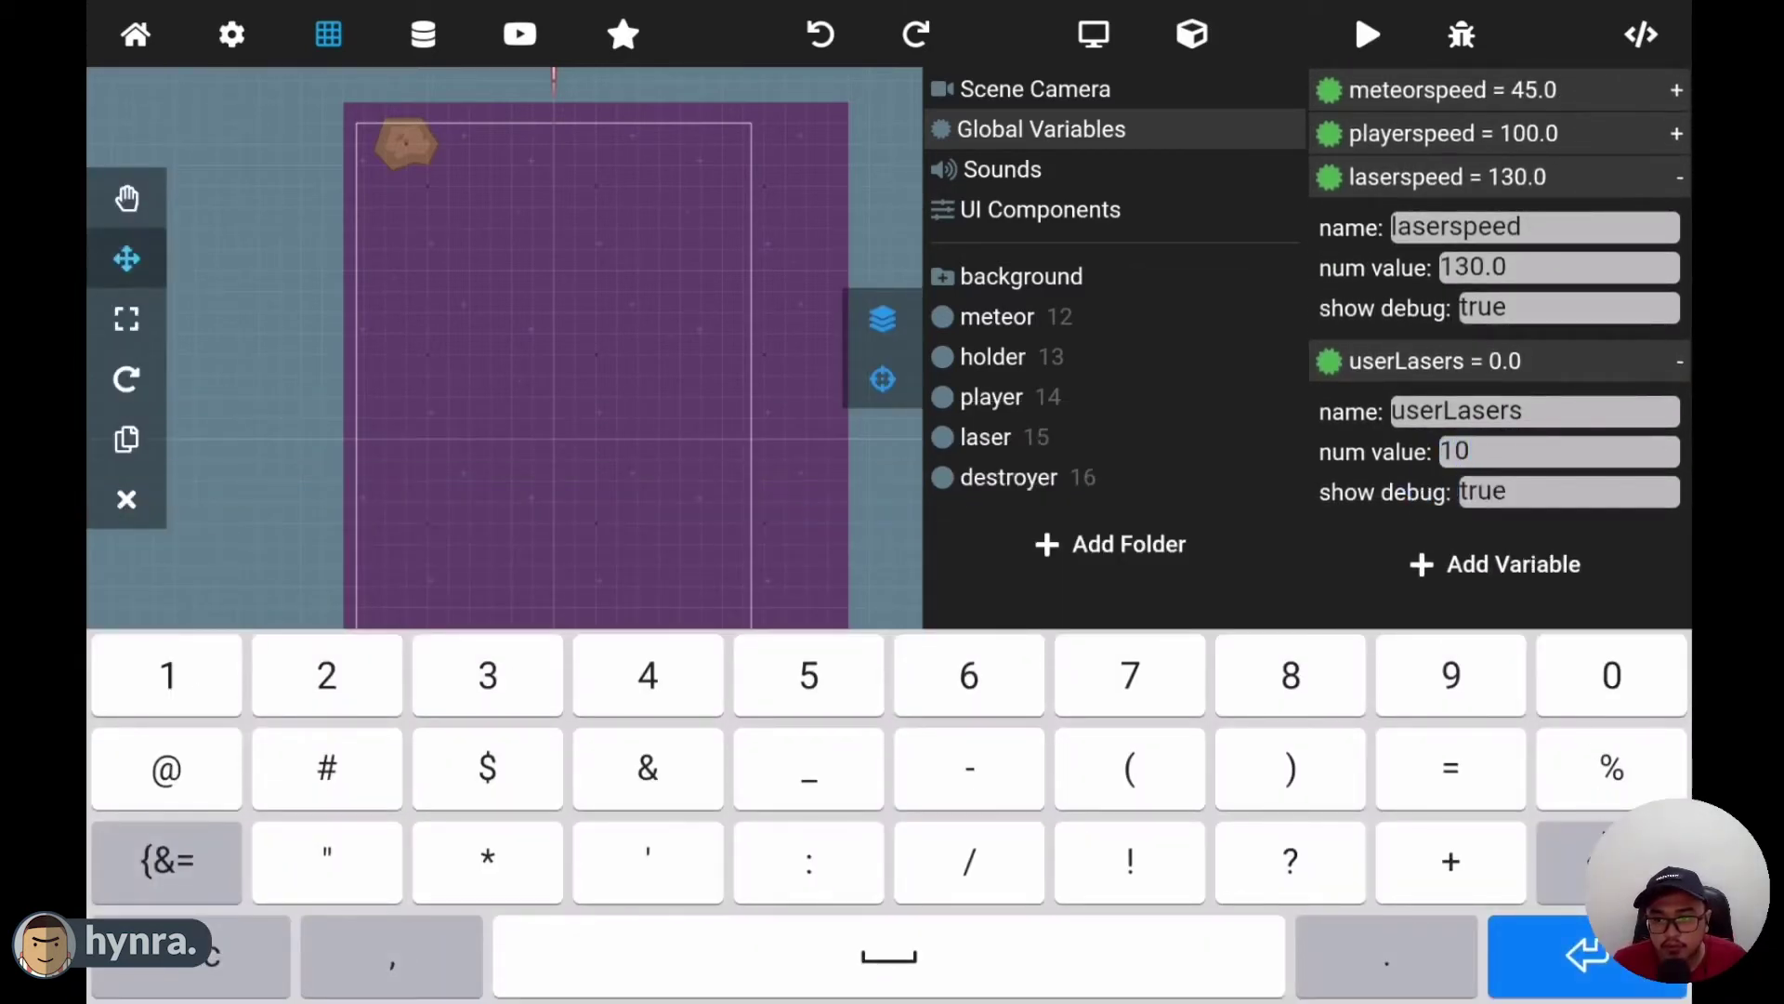
click(1597, 973)
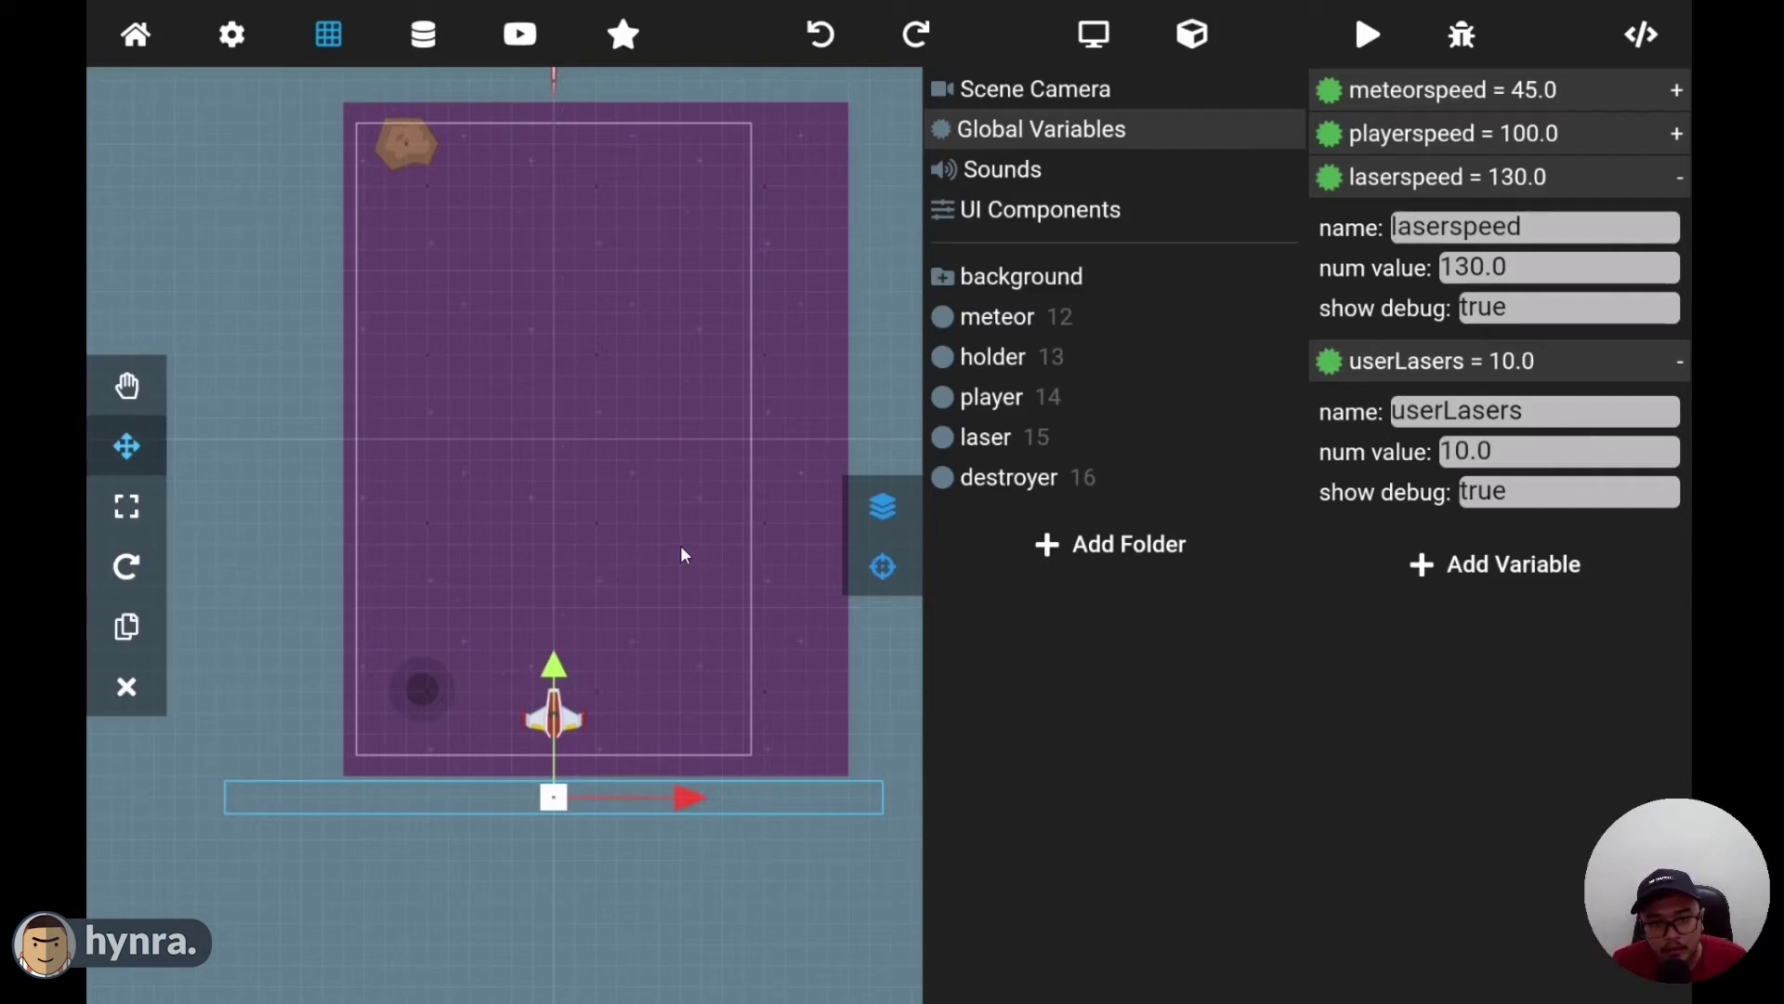
- Add another global number variable and name it timeToReload
click(1487, 574)
click(1026, 145)
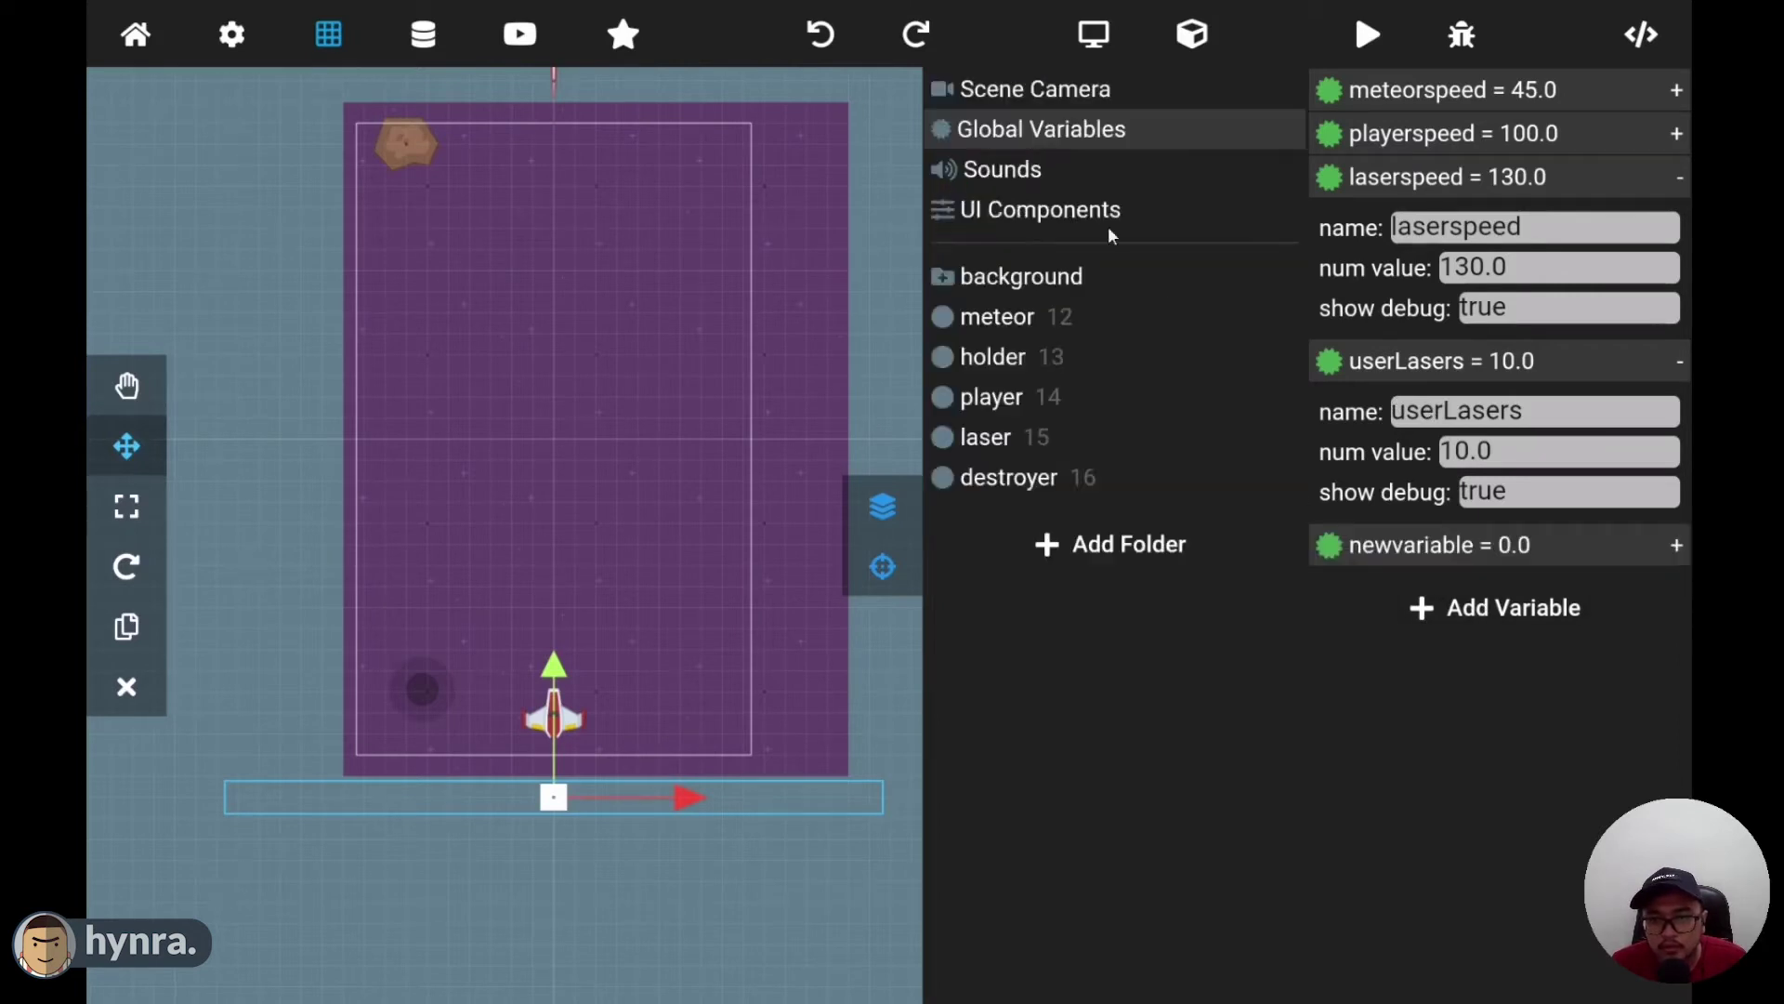
click(1461, 545)
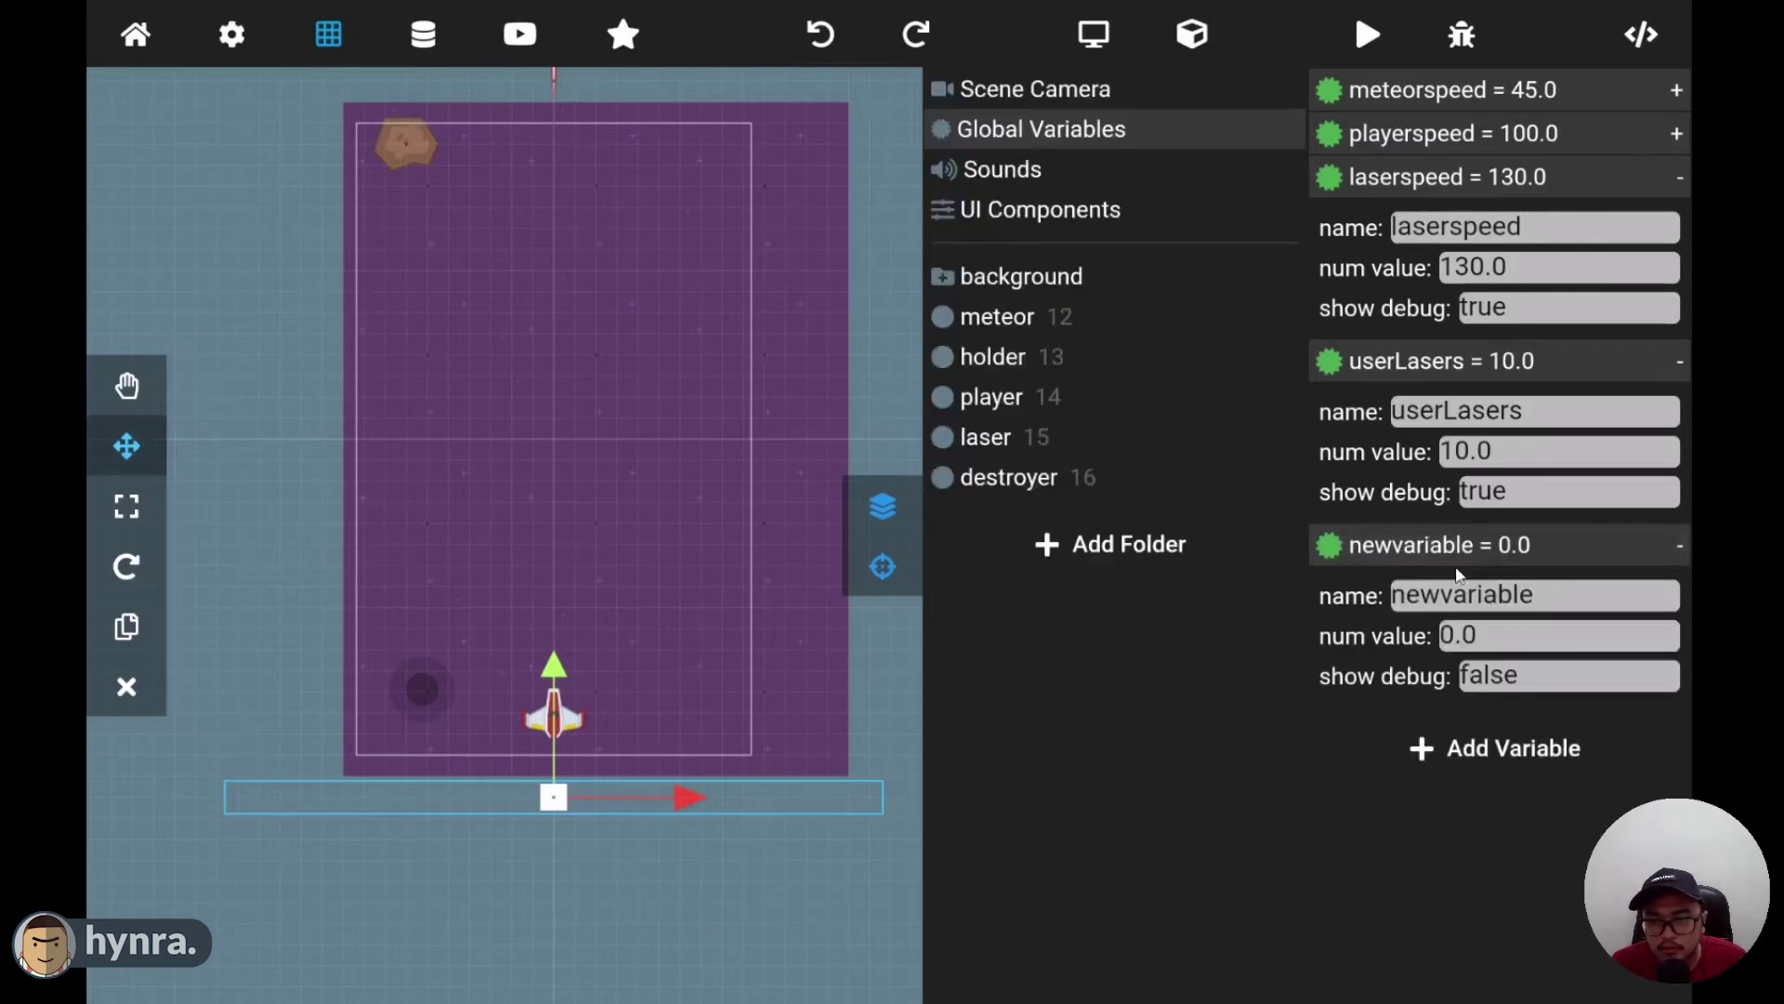
click(1487, 593)
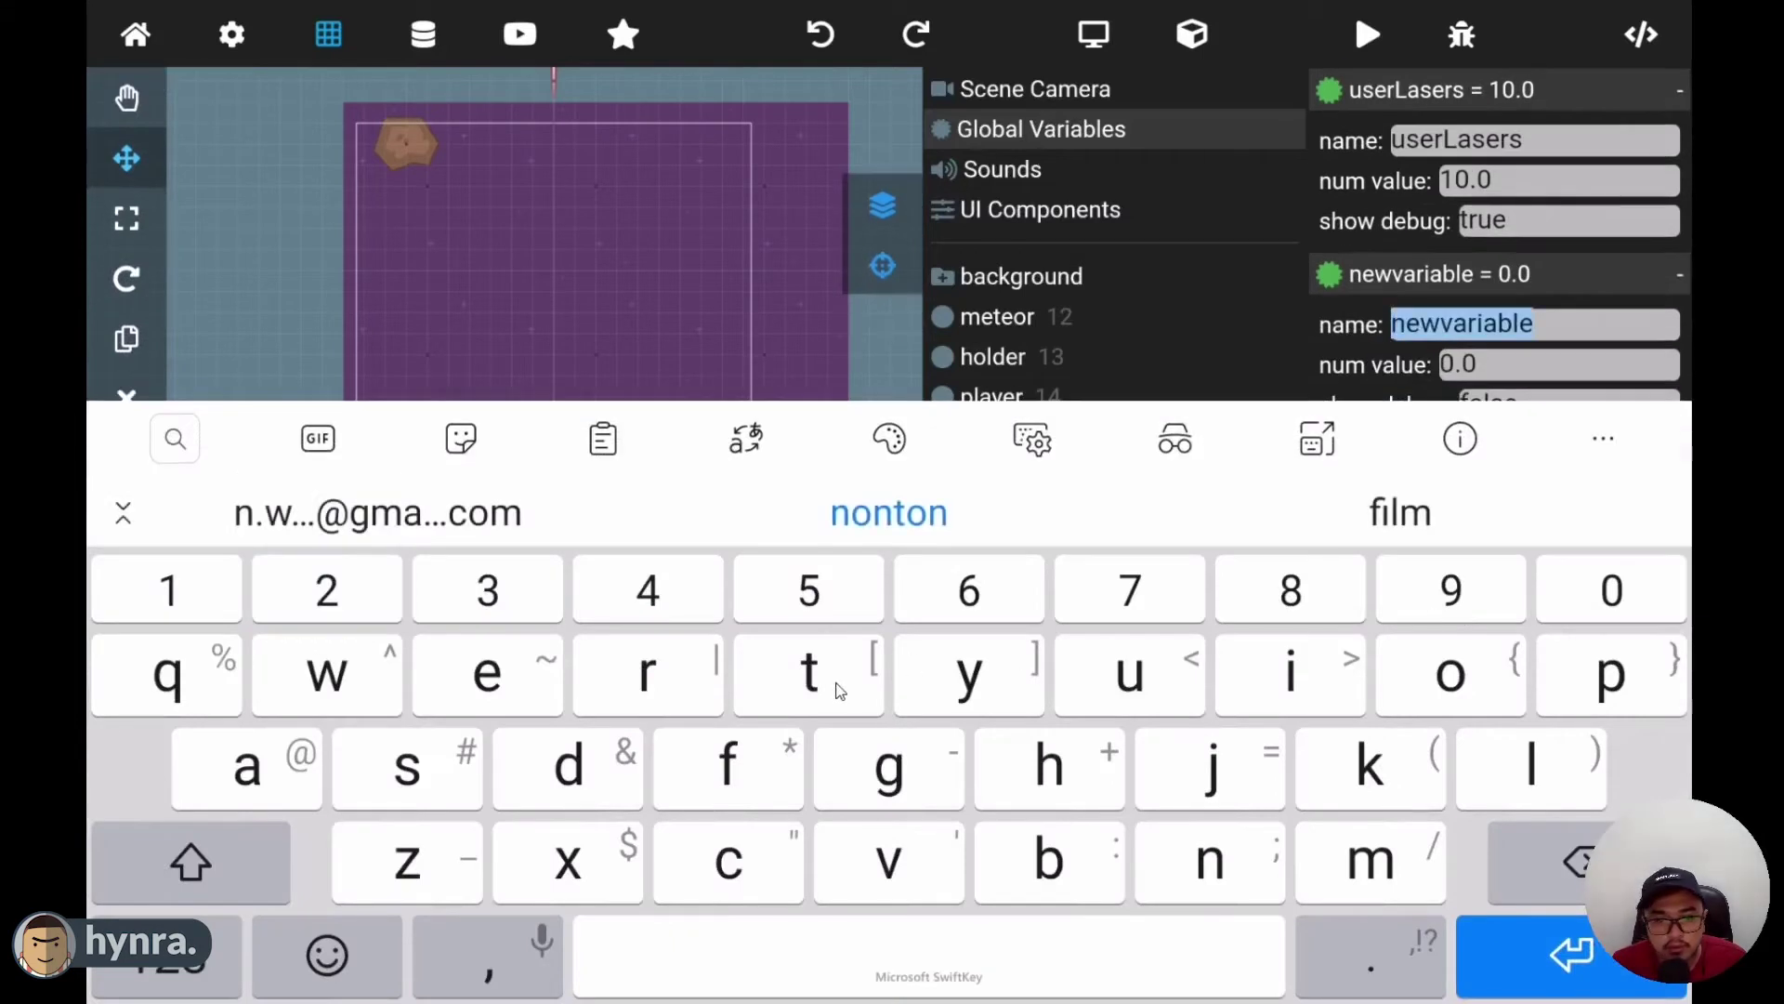
text(time)
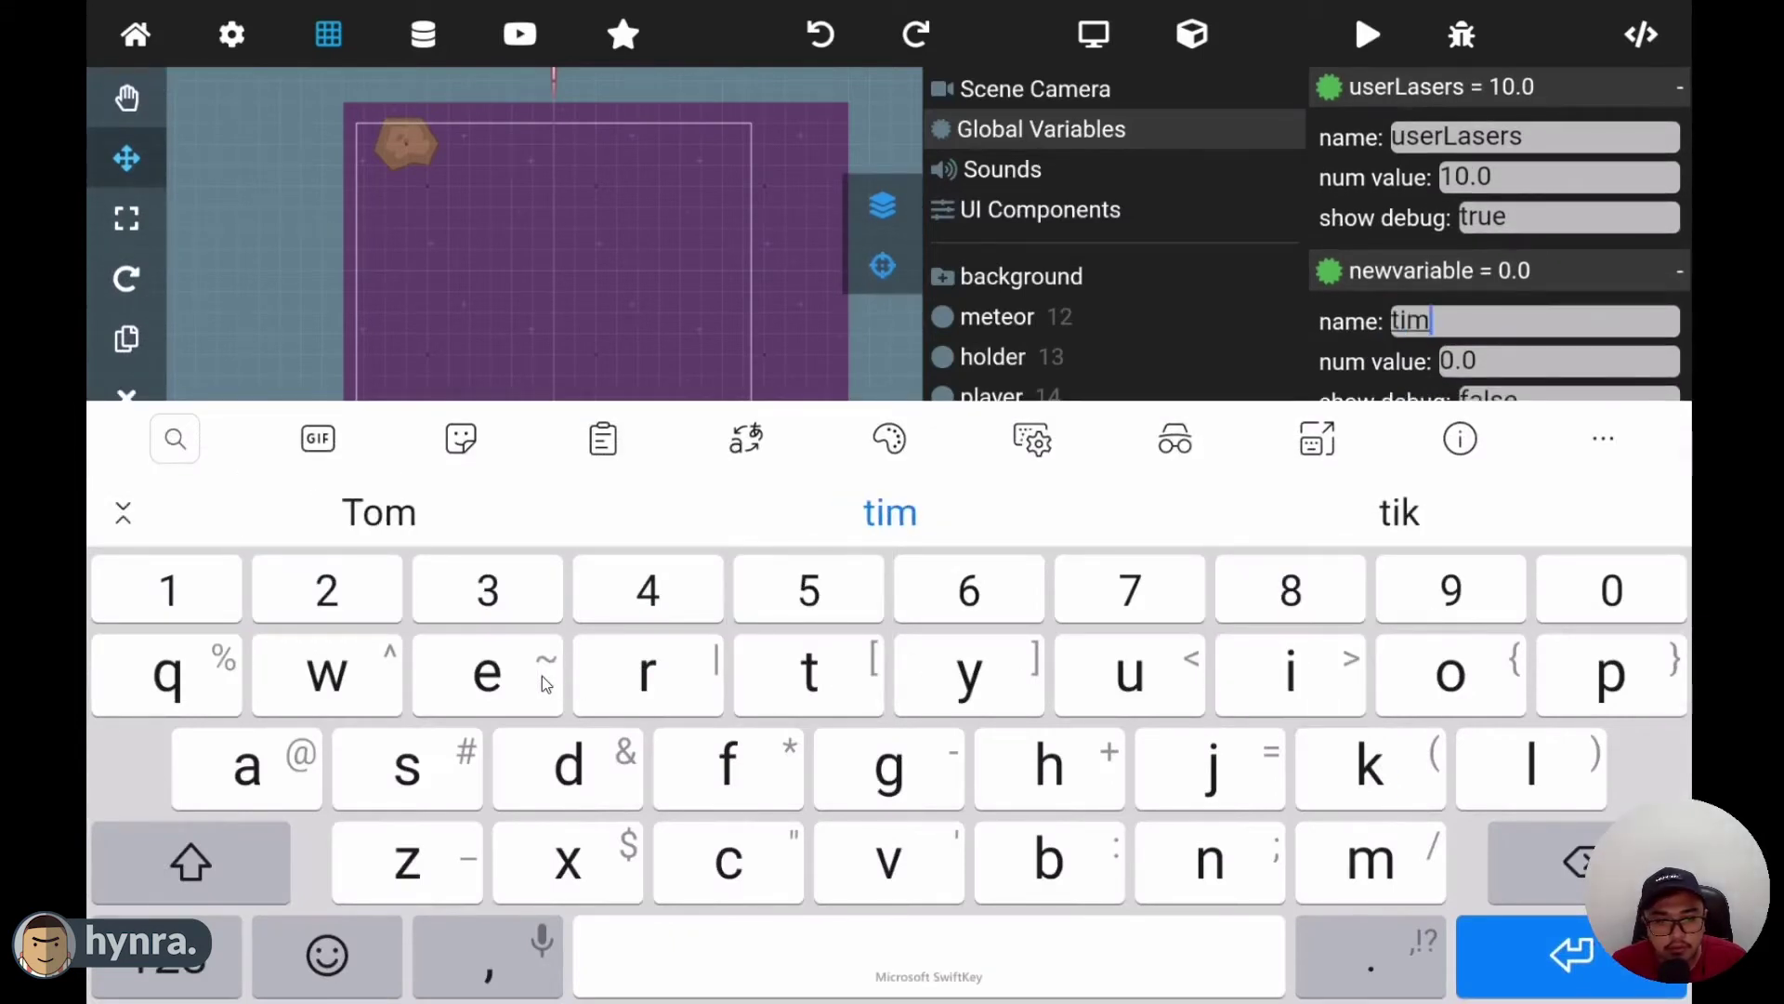
click(223, 856)
text(To)
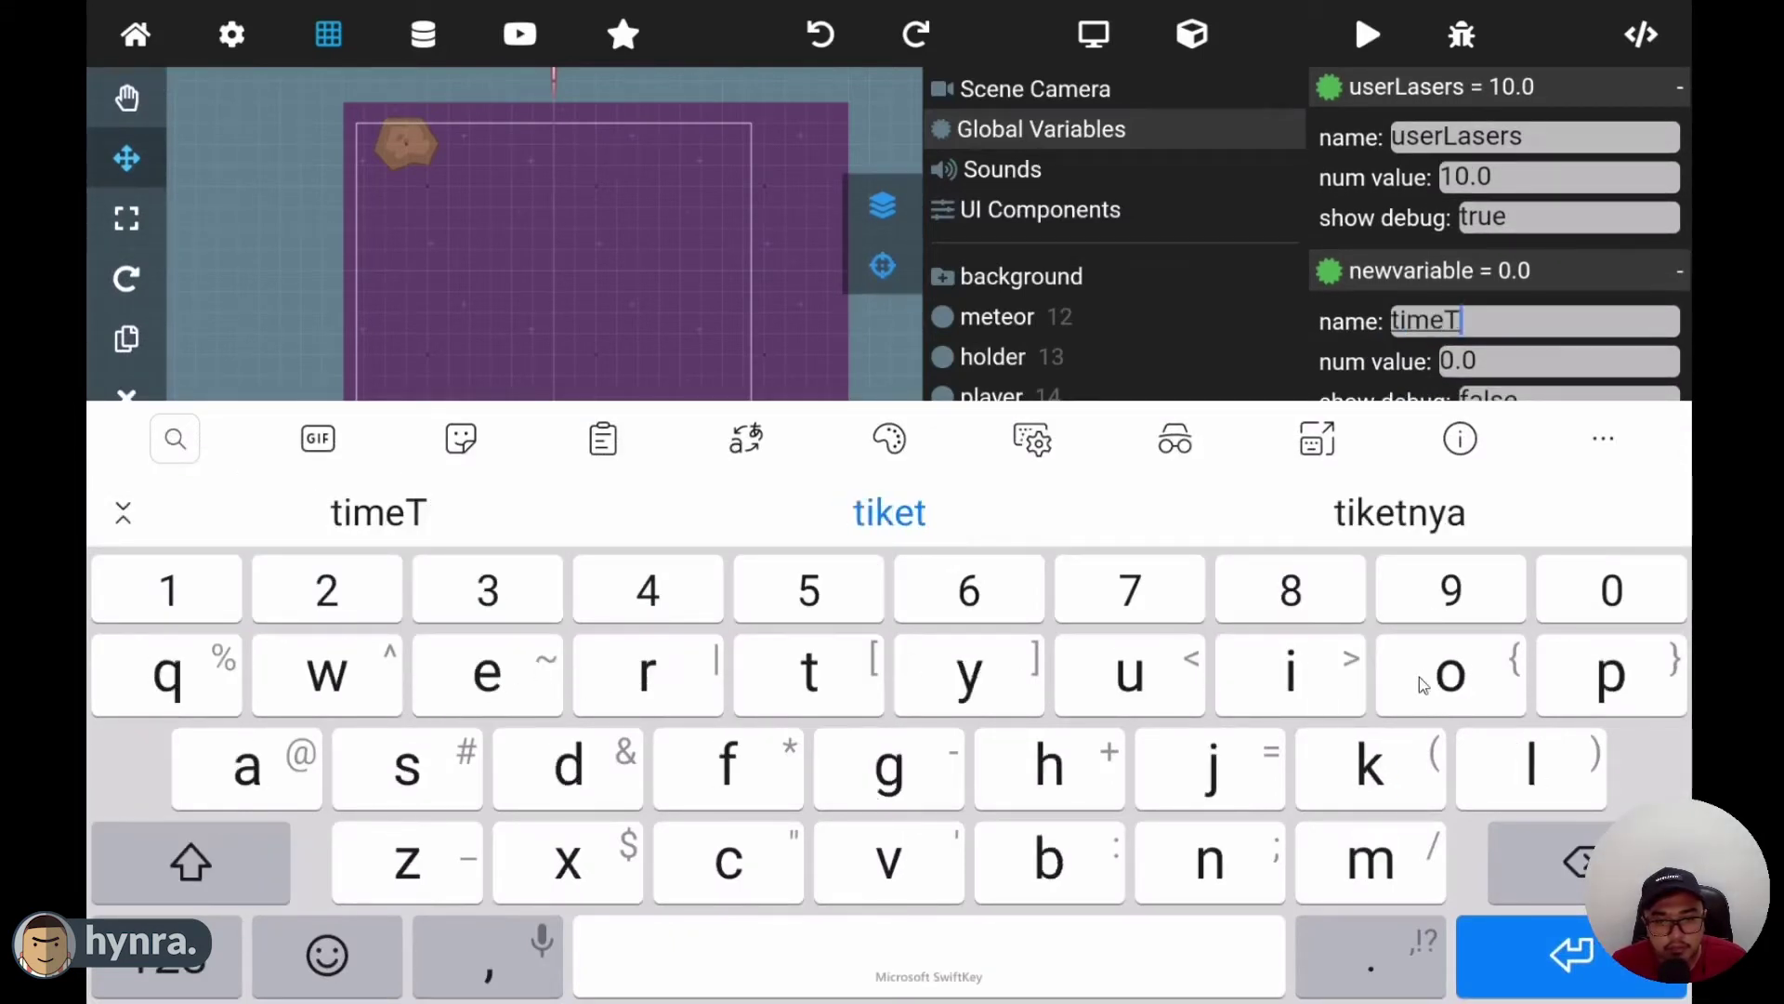
click(223, 857)
text(R)
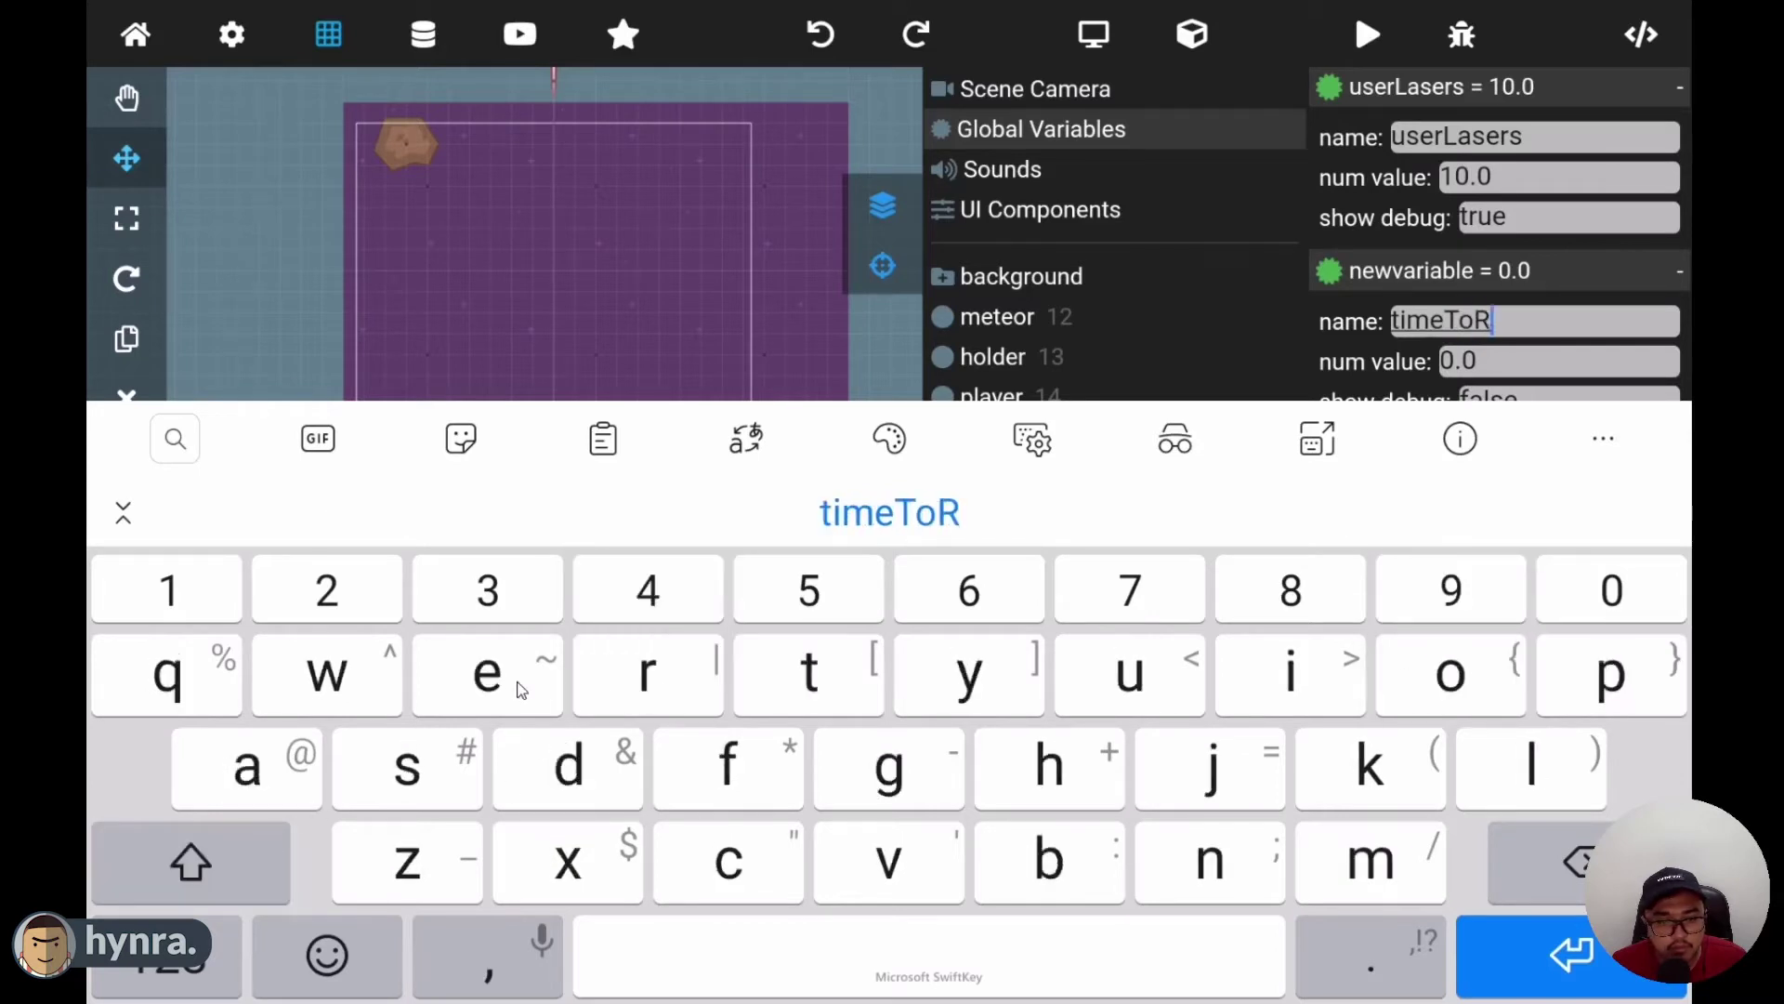
text(eload)
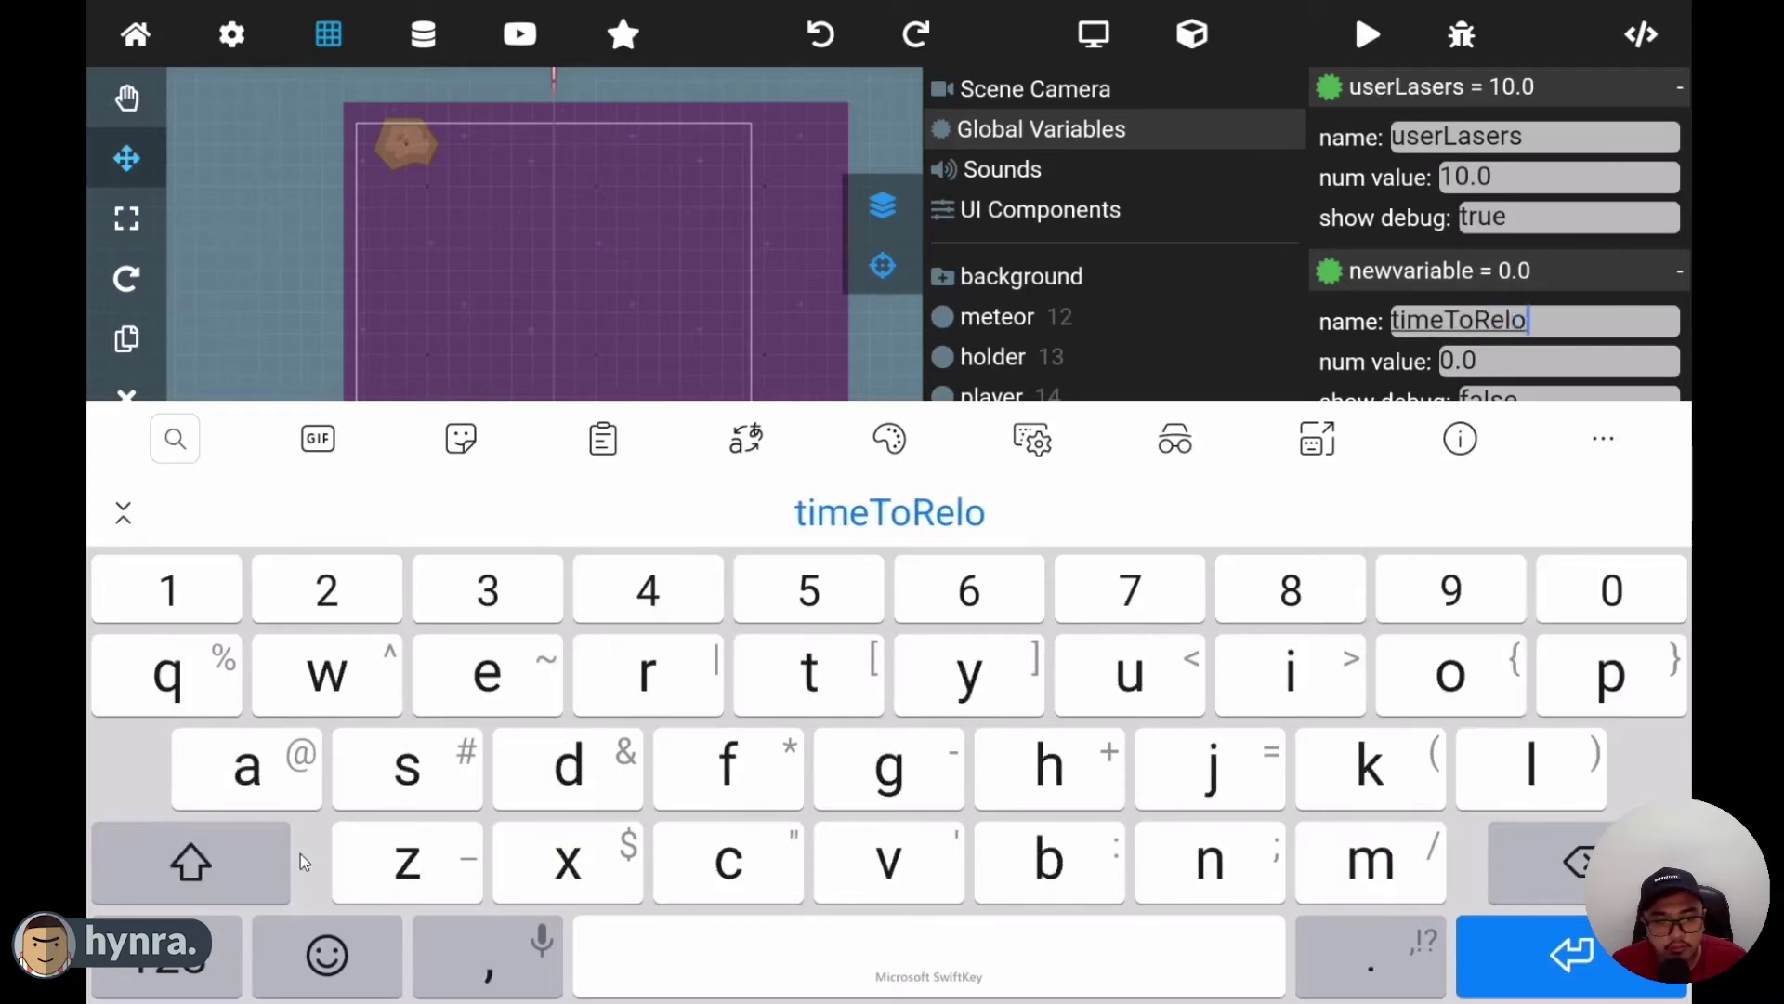
click(1551, 943)
- Set the timeToReload variable's value to 10 and enable its debug display
click(1511, 644)
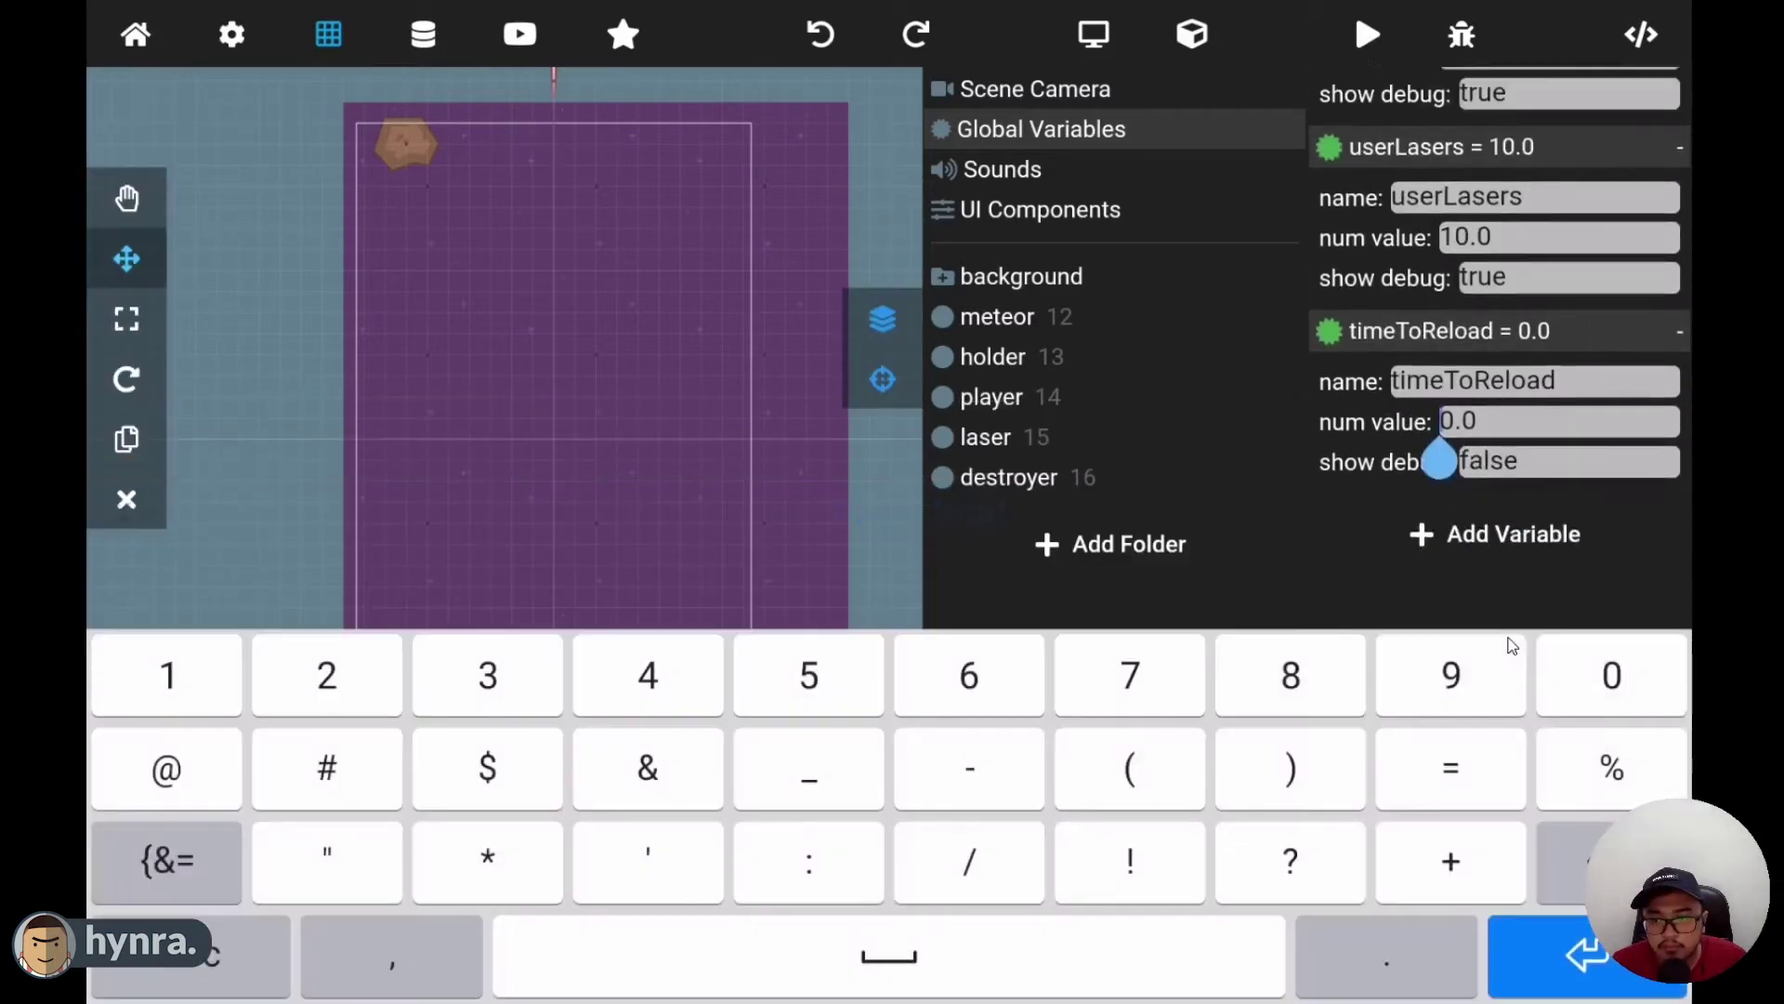
text(1)
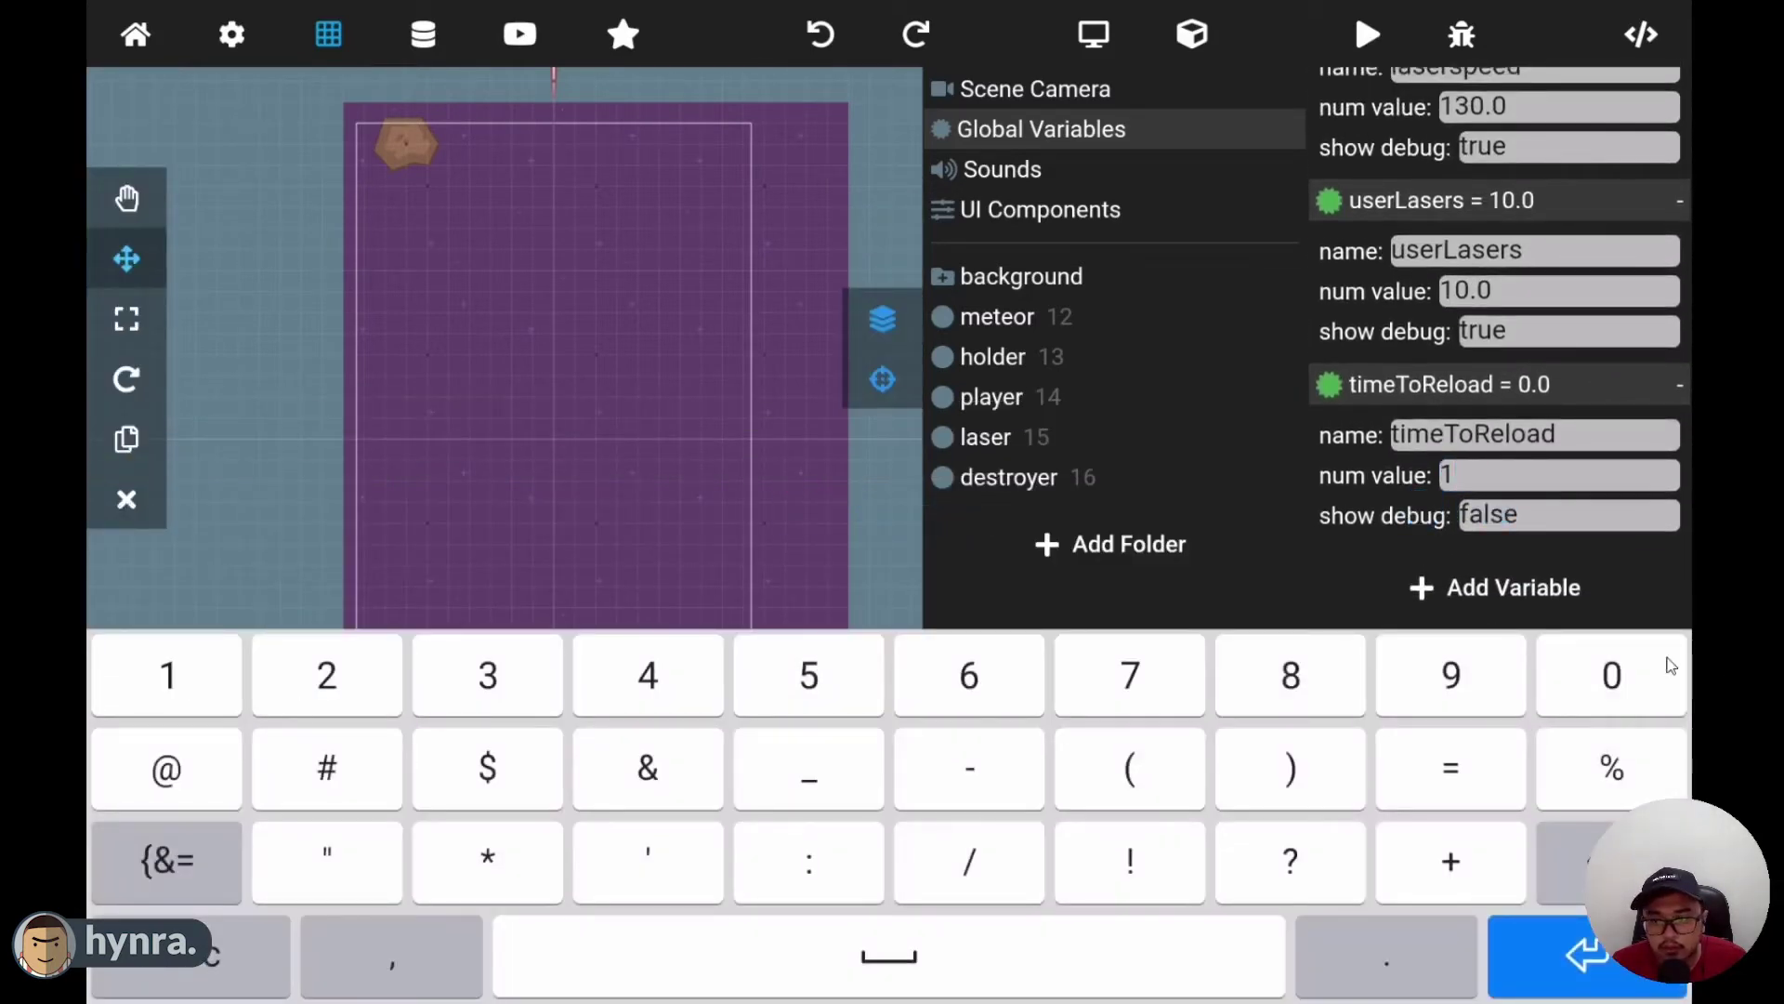
text(0)
click(1562, 953)
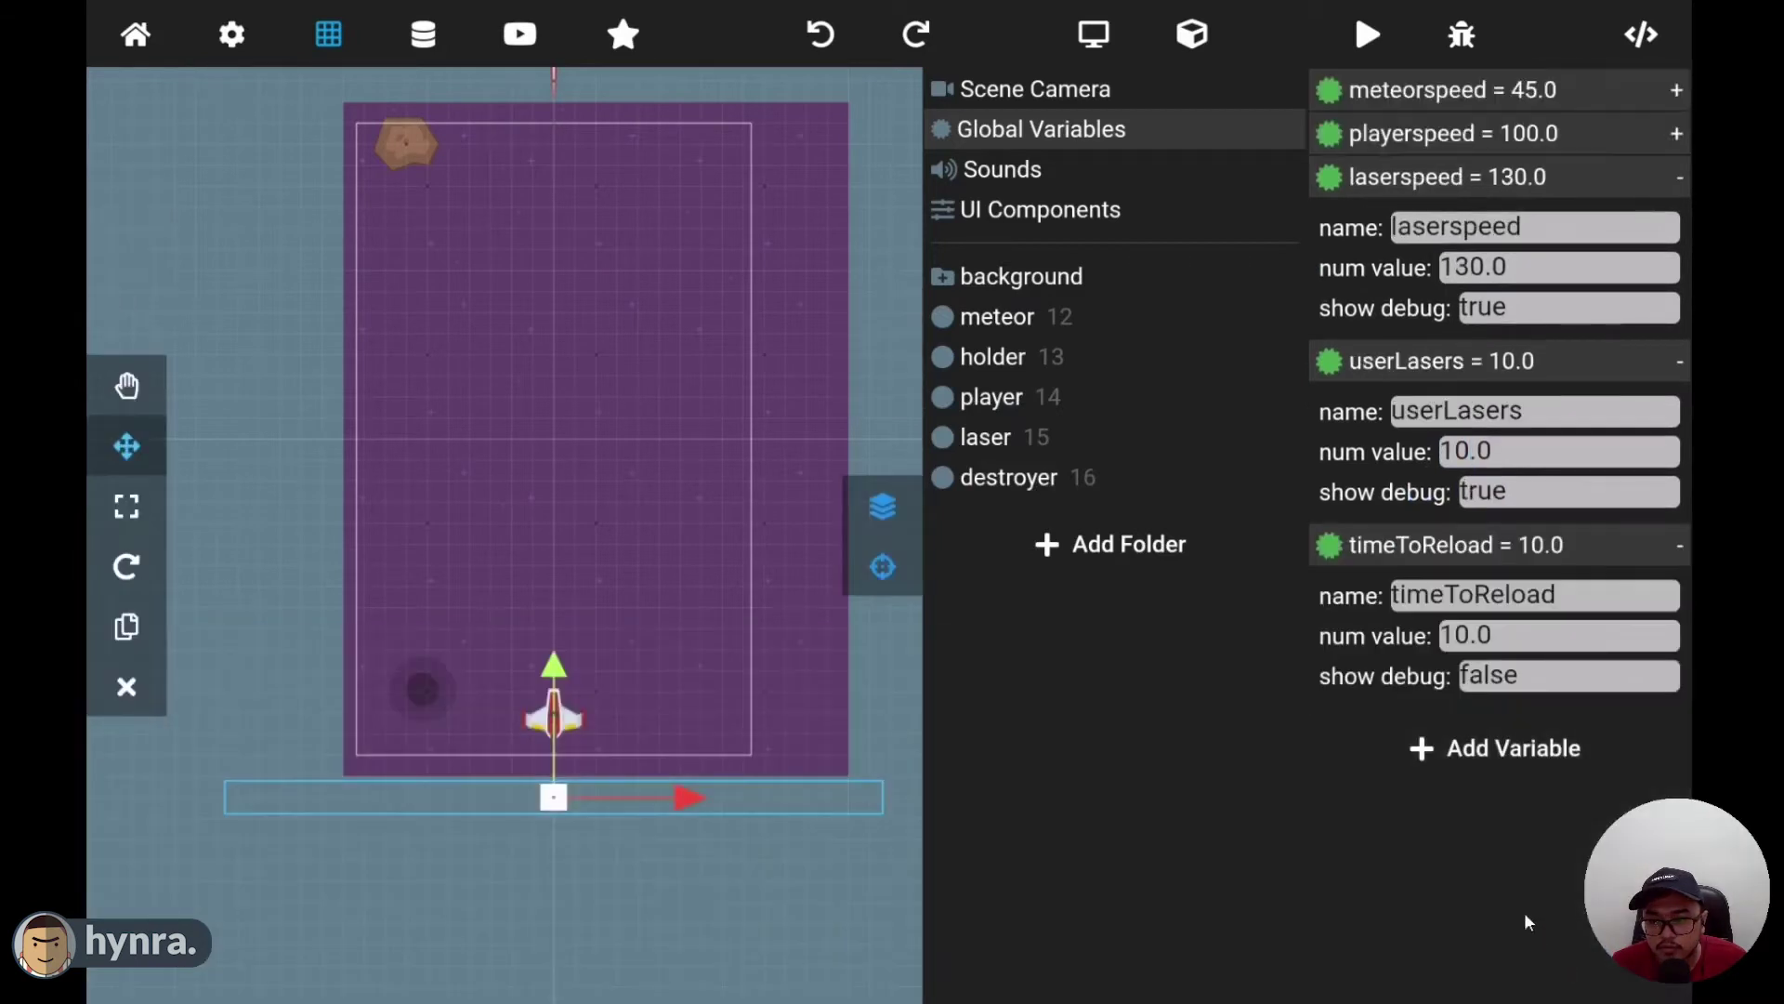
click(1409, 672)
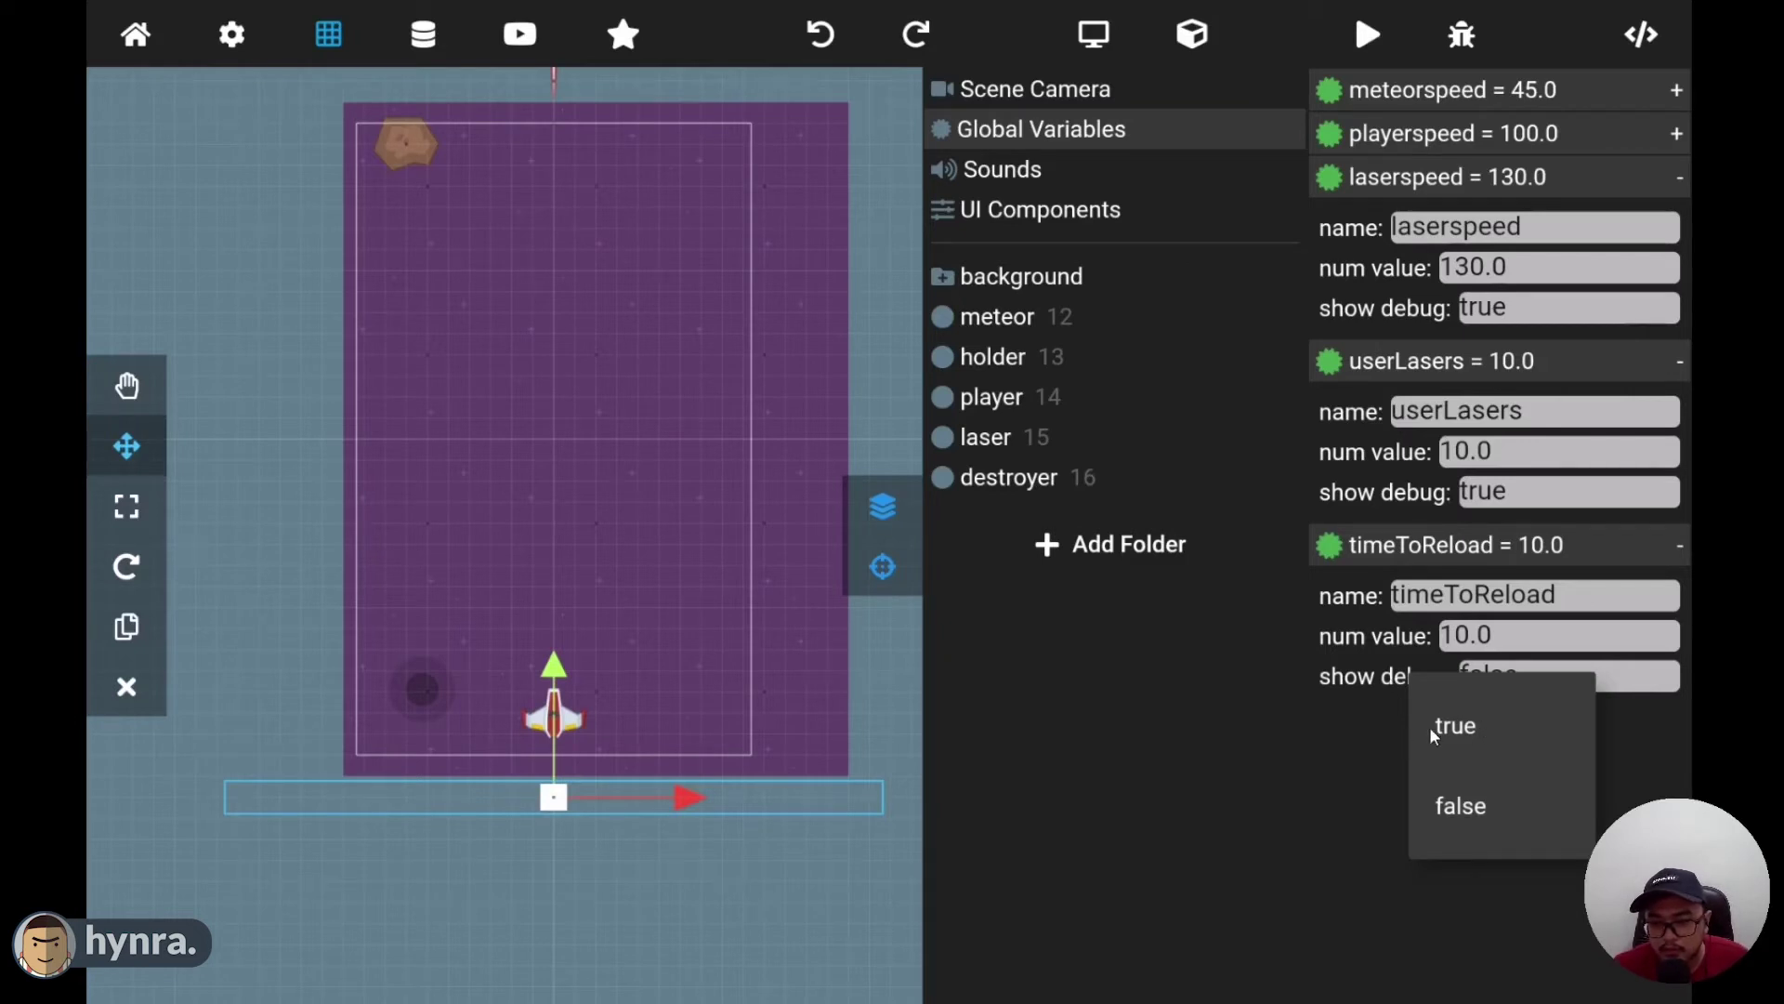
click(1469, 726)
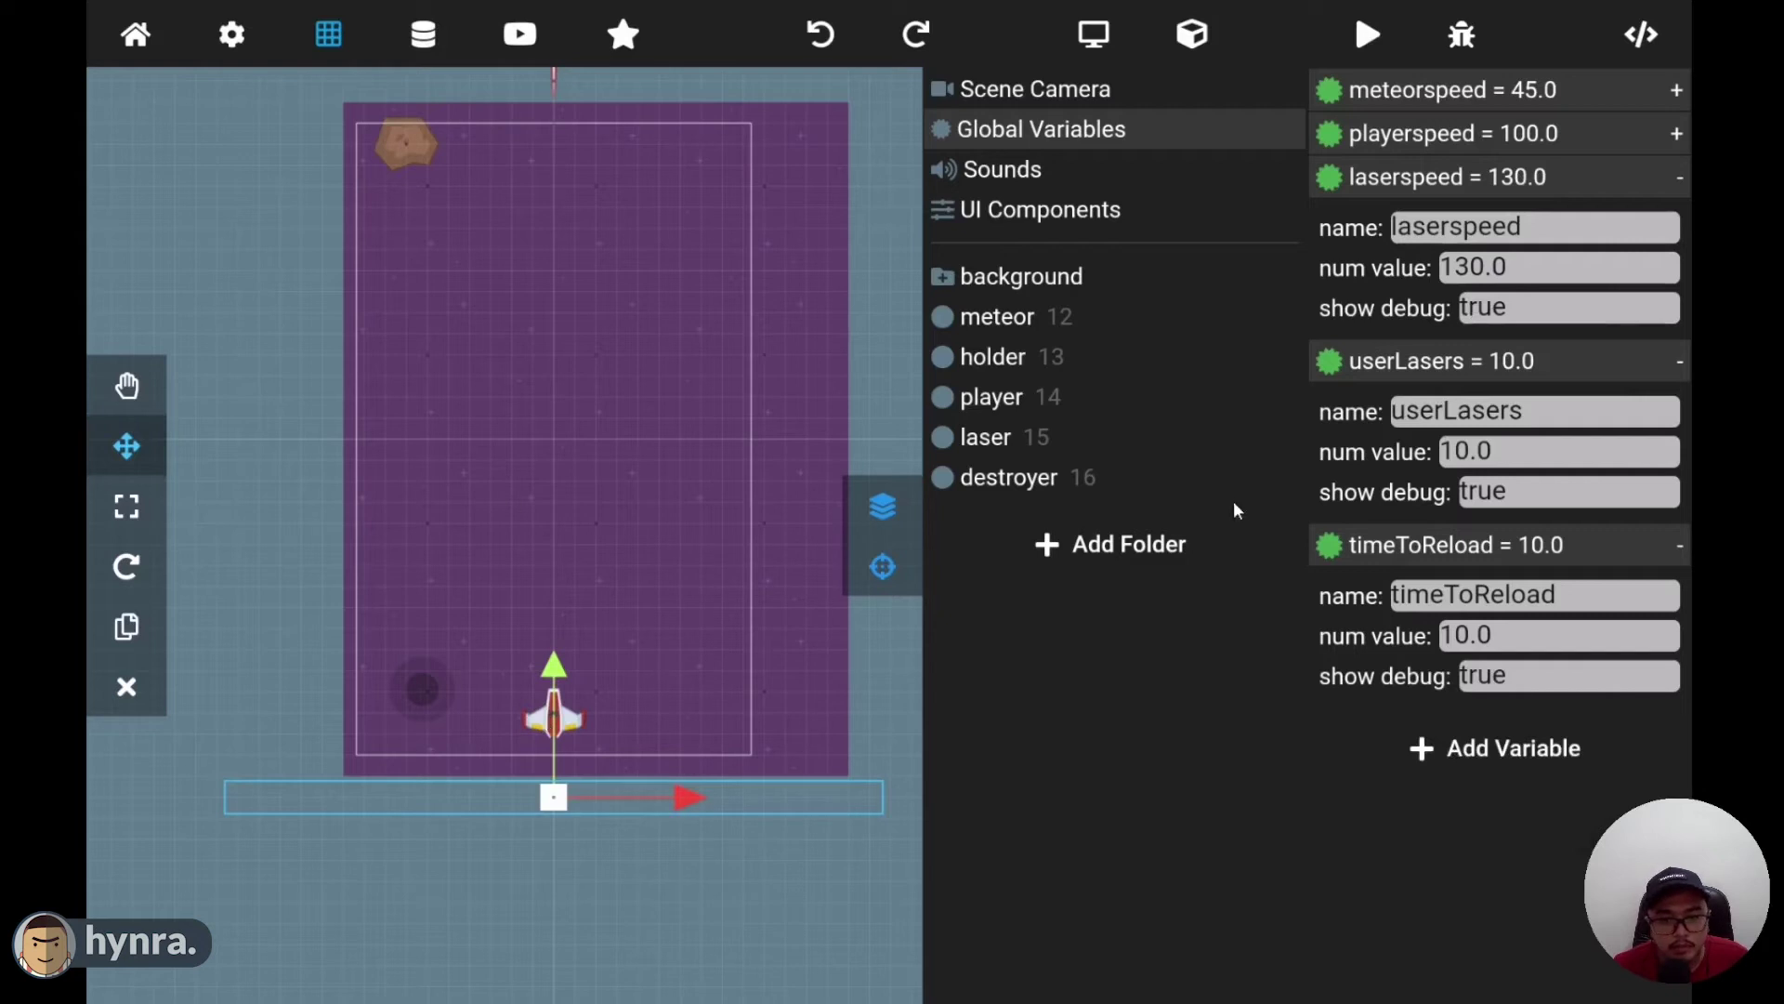
- Add a Boolean expression node to the player object's script
click(1013, 412)
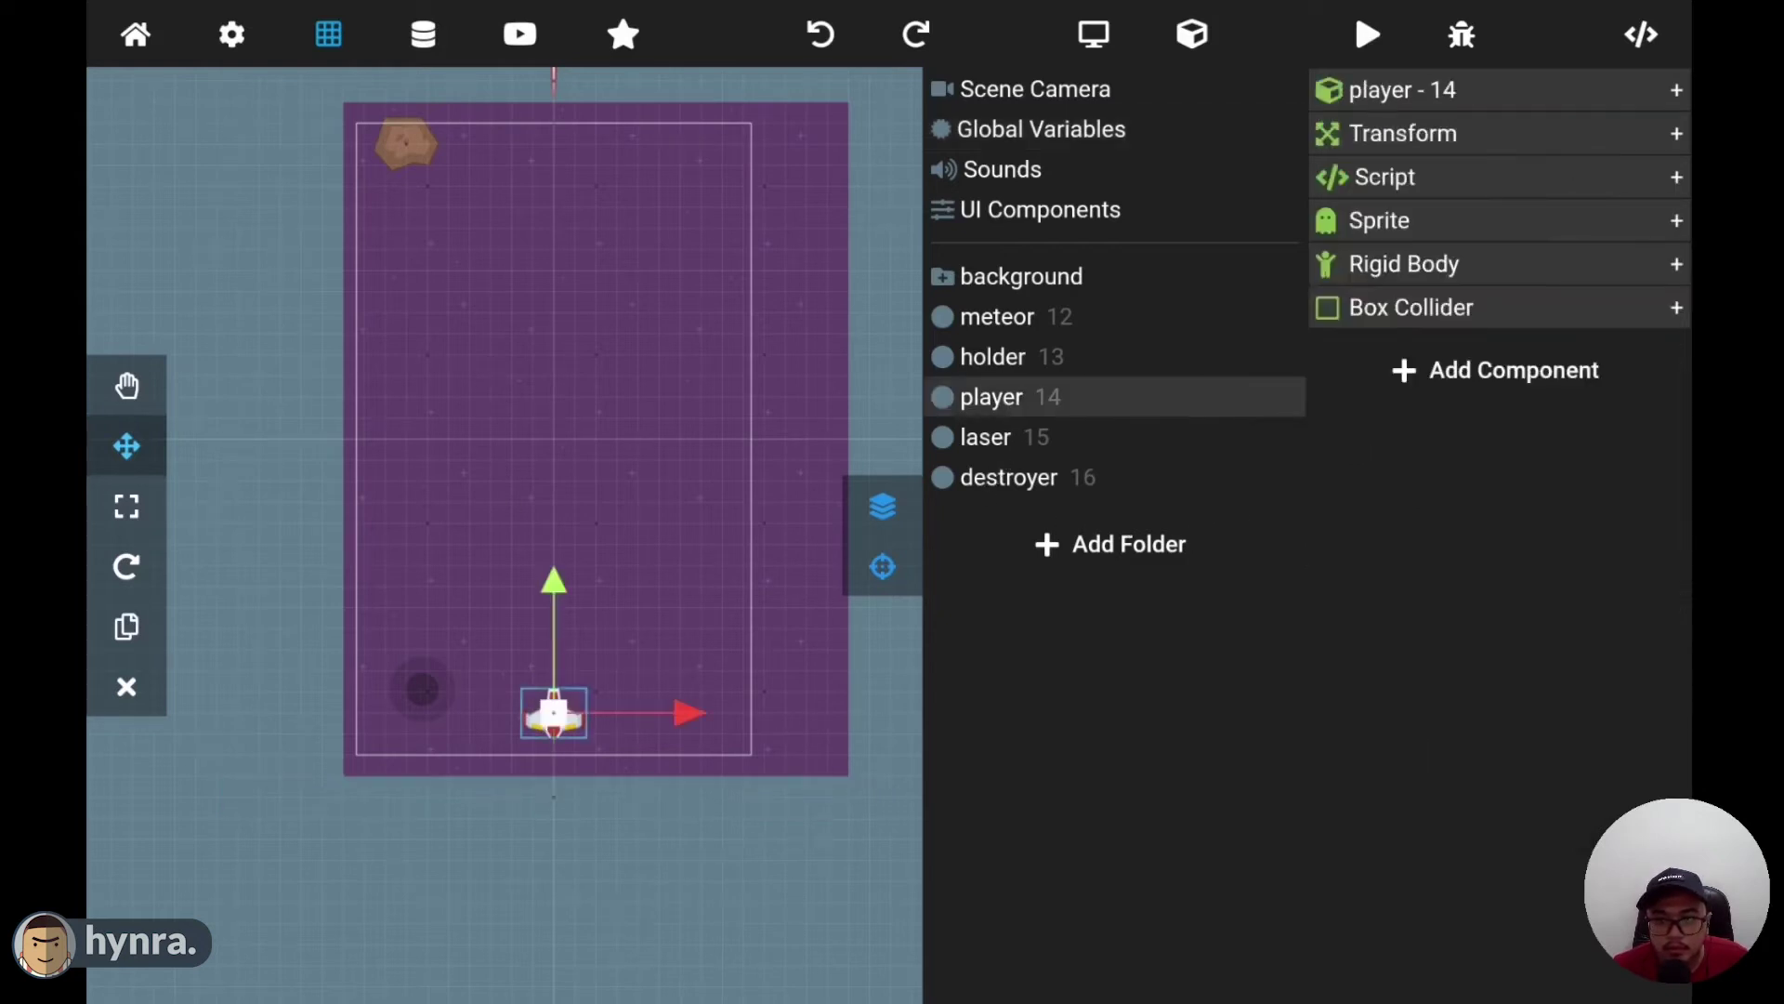
click(1643, 35)
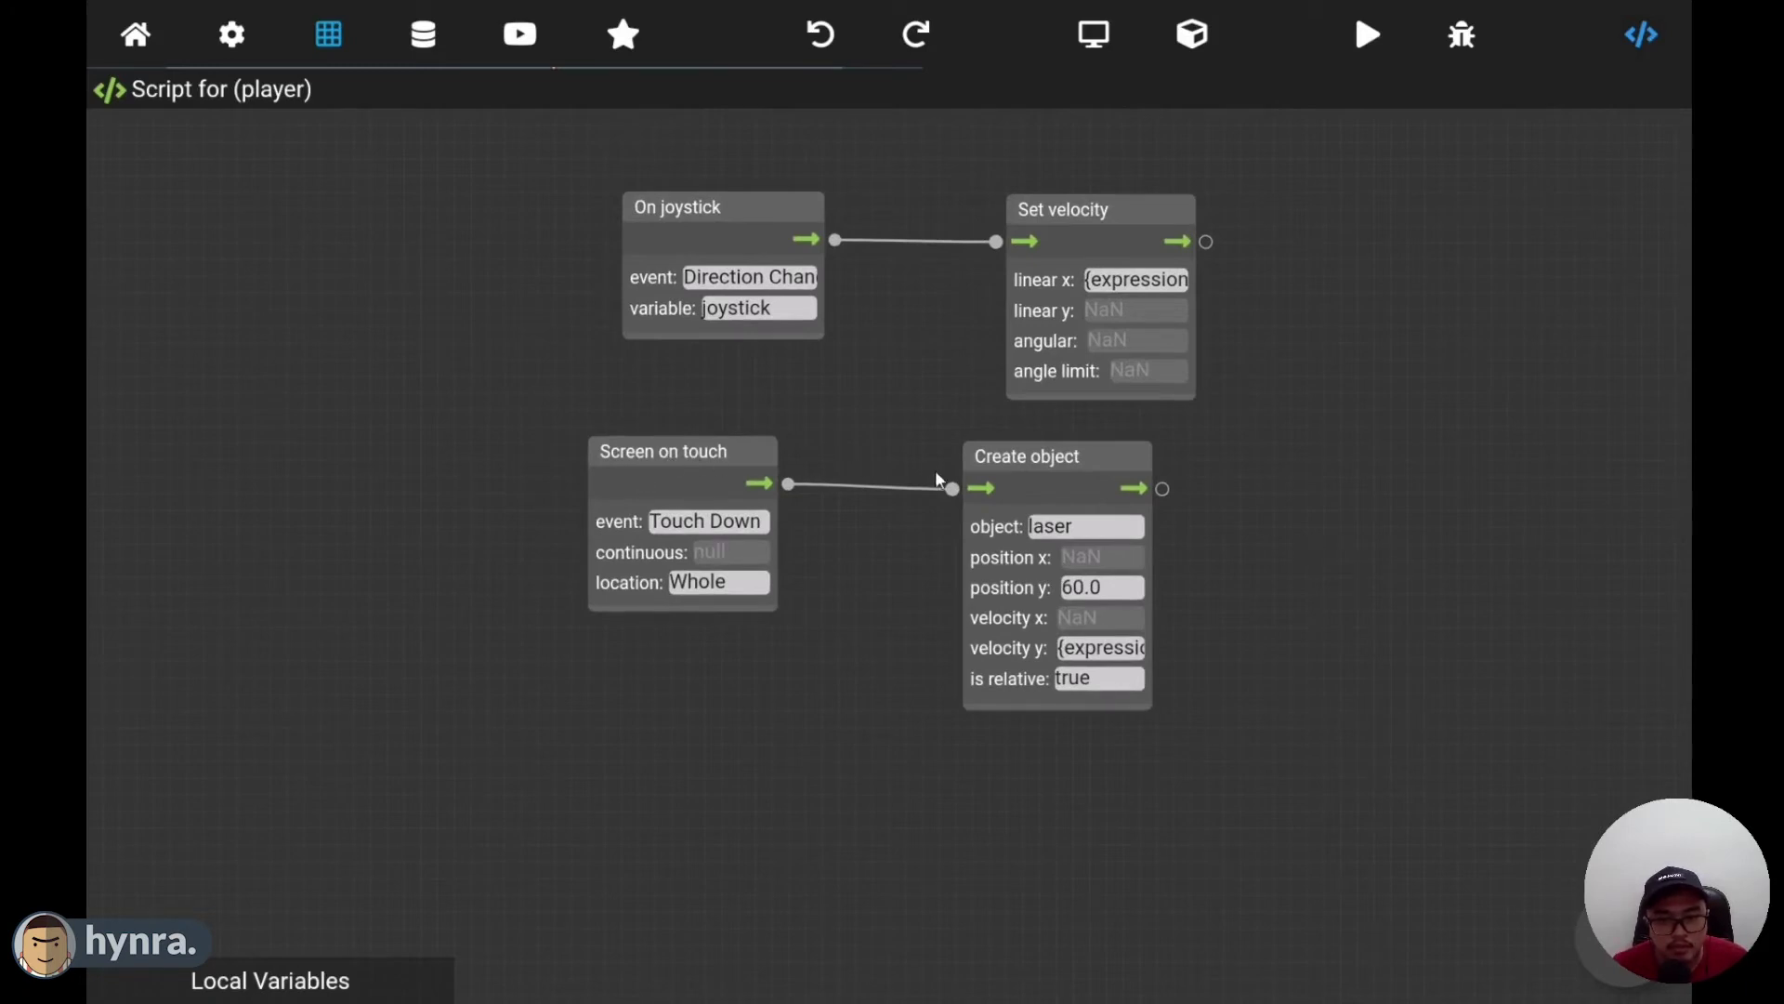
drag(1287, 487, 1215, 466)
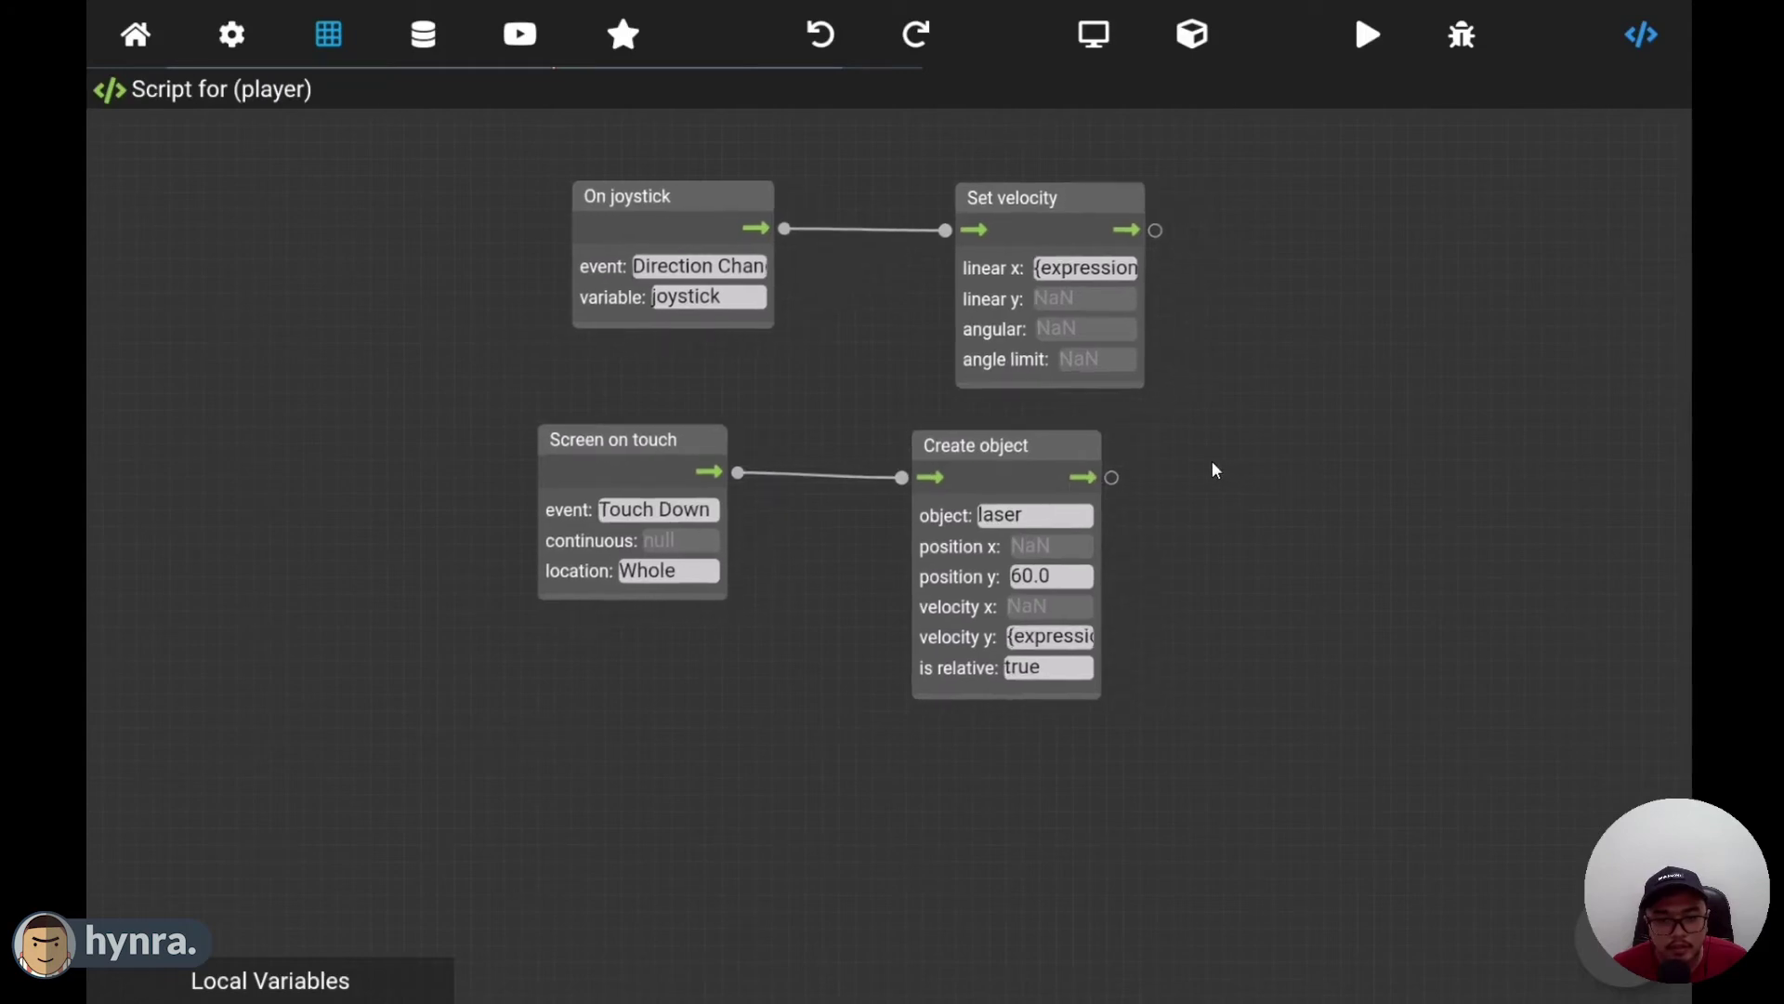
click(1622, 982)
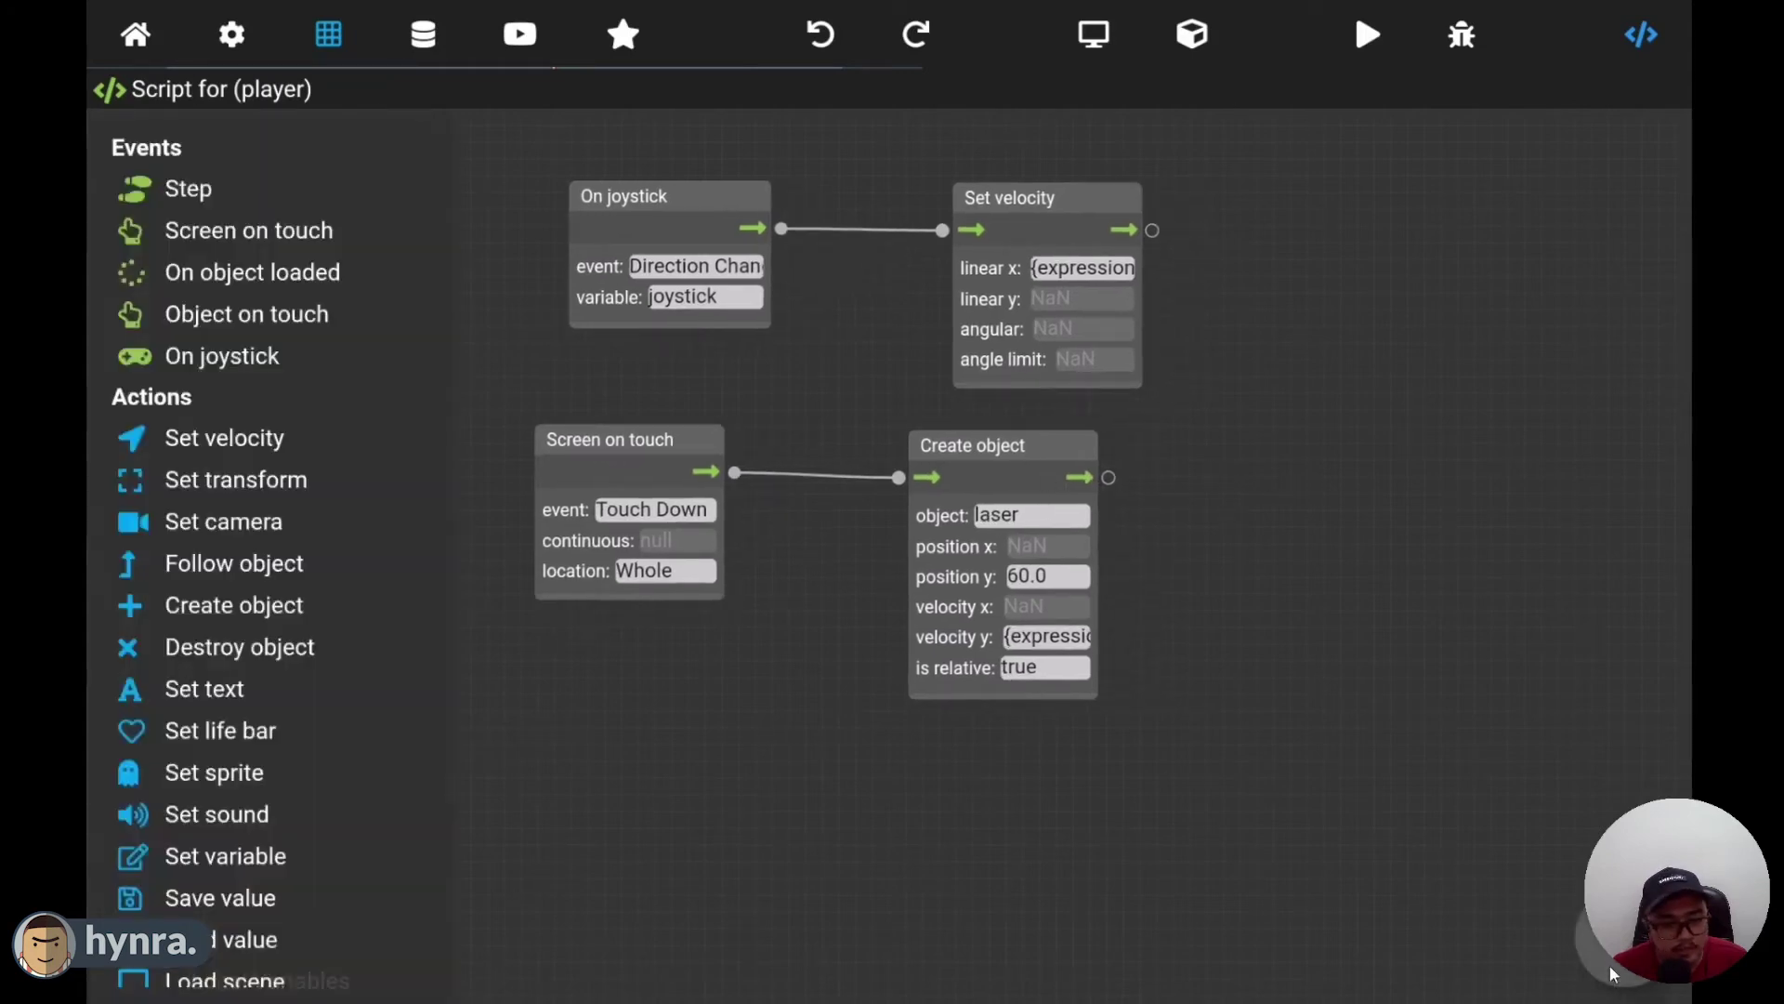
scroll(241, 818, down, 5)
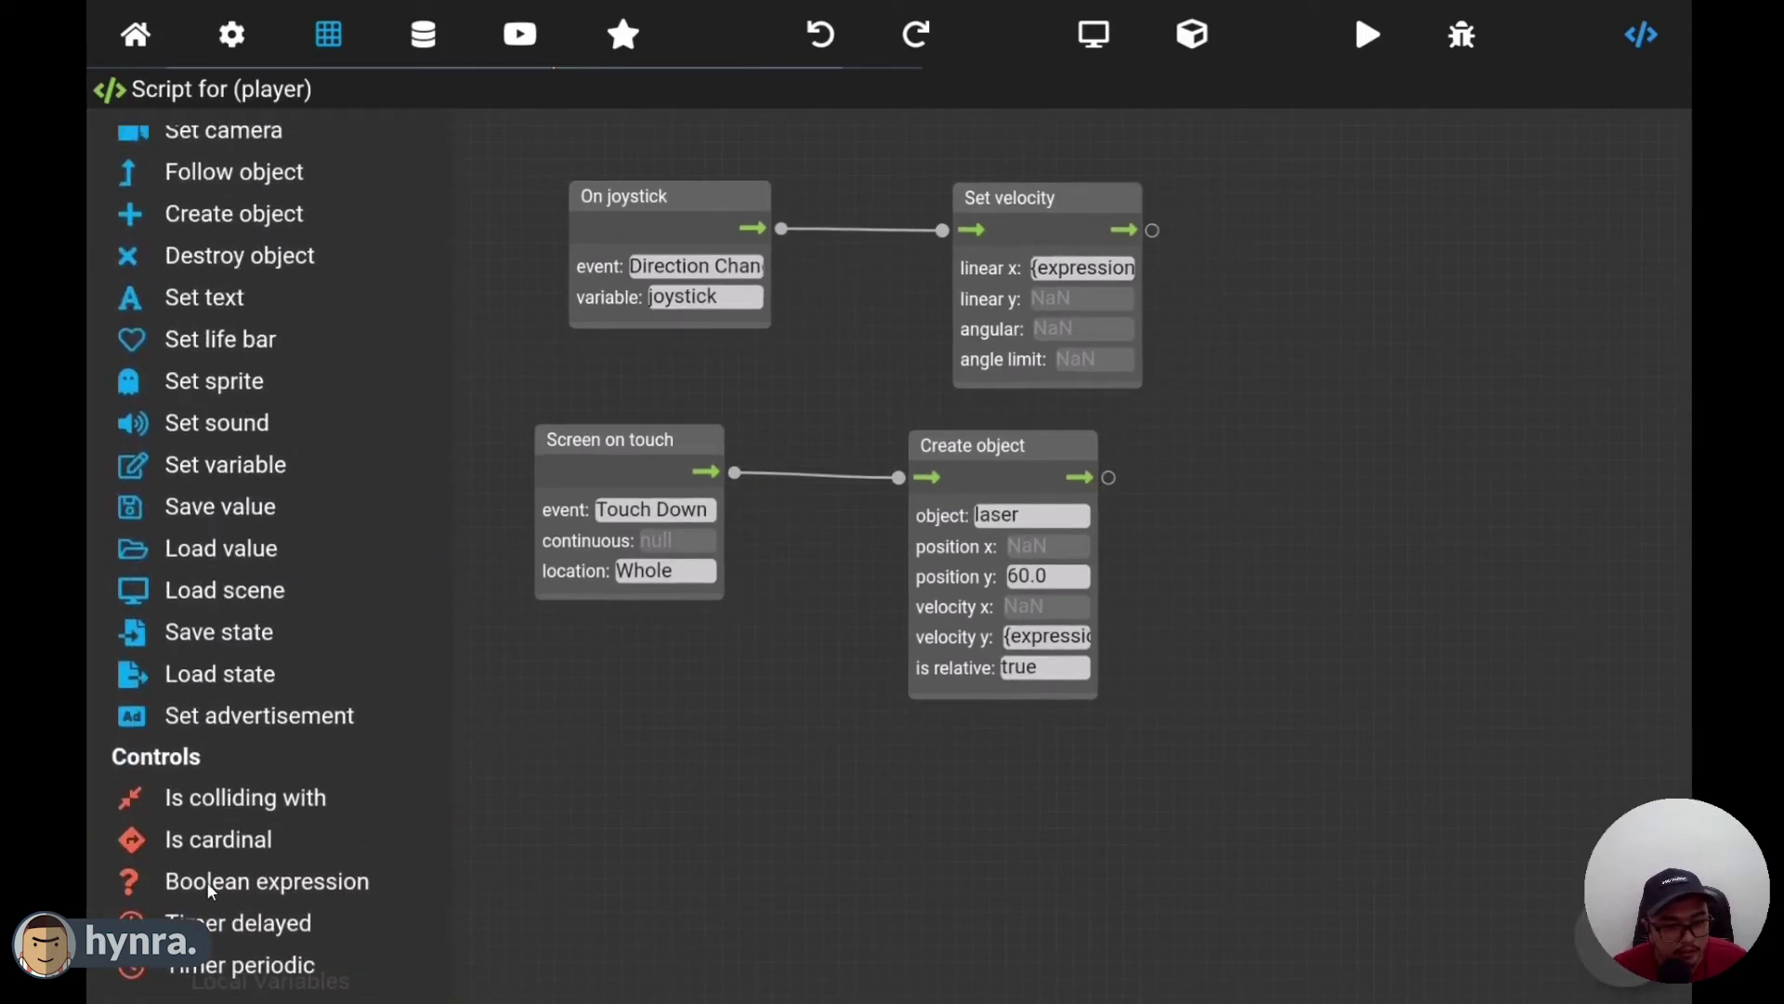
scroll(206, 881, down, 2)
scroll(322, 679, down, 2)
drag(229, 889, 918, 576)
- Detach the Create object node from the Screen on touch event and connect the event to the Boolean expression node instead
click(735, 474)
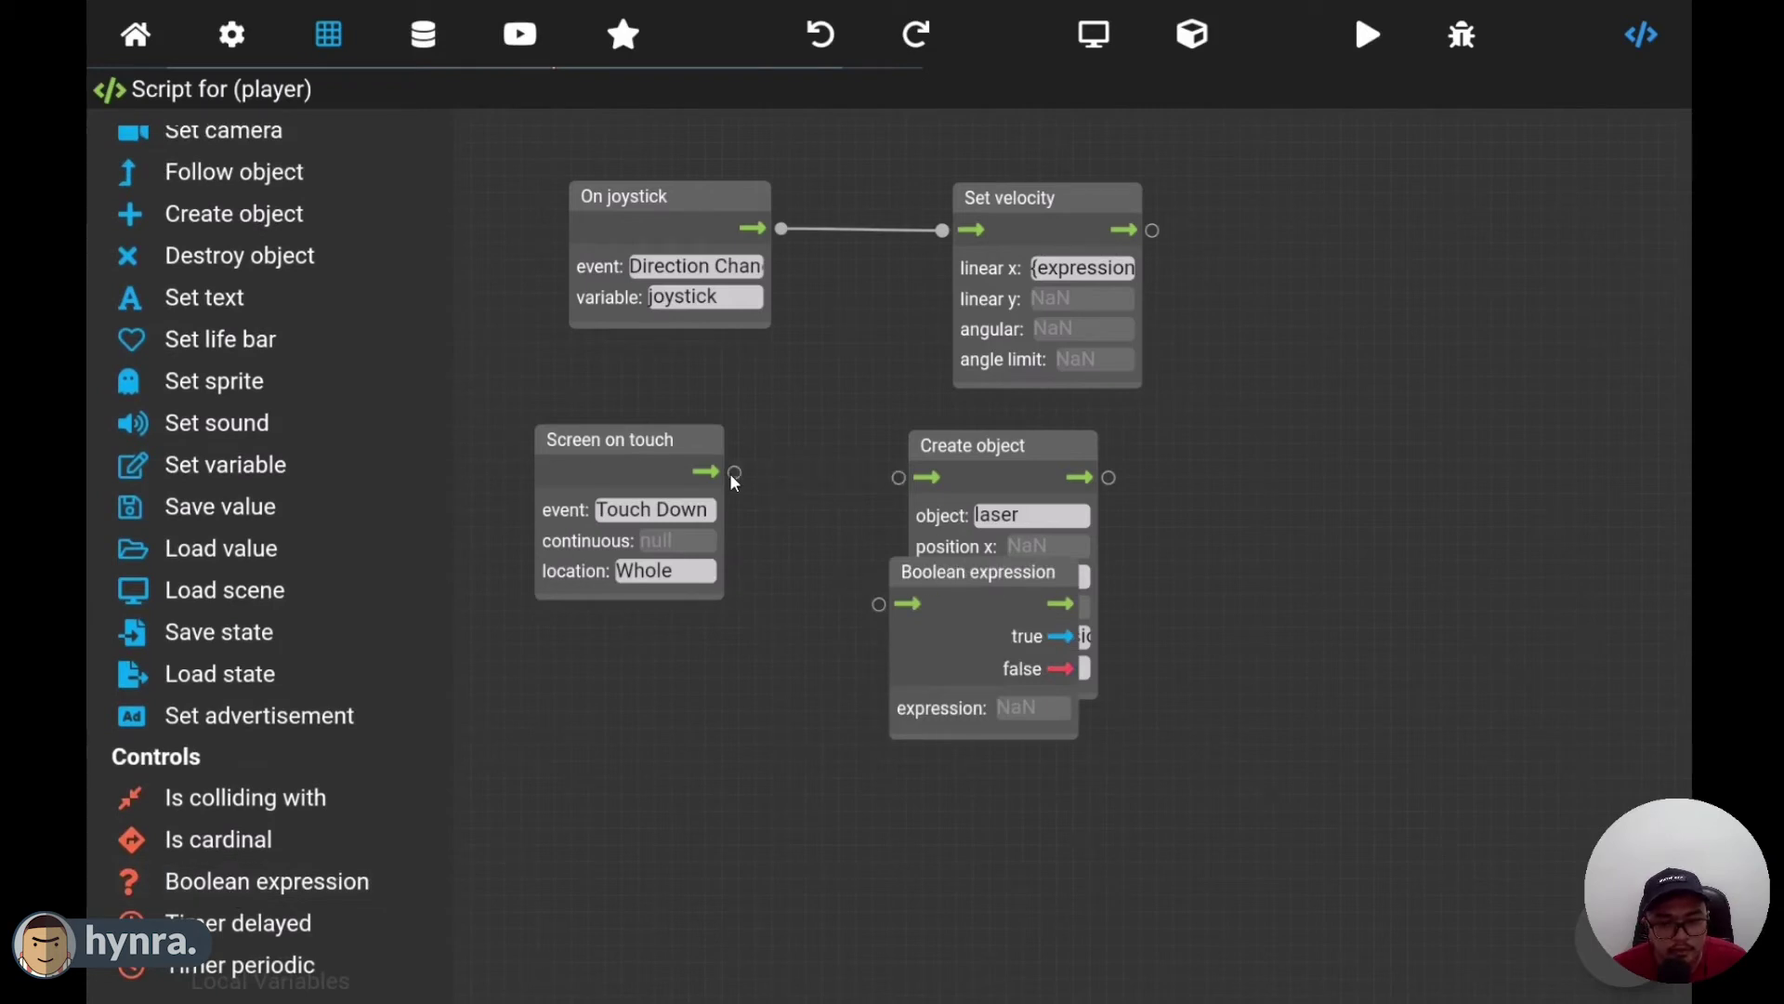
drag(996, 444, 1350, 483)
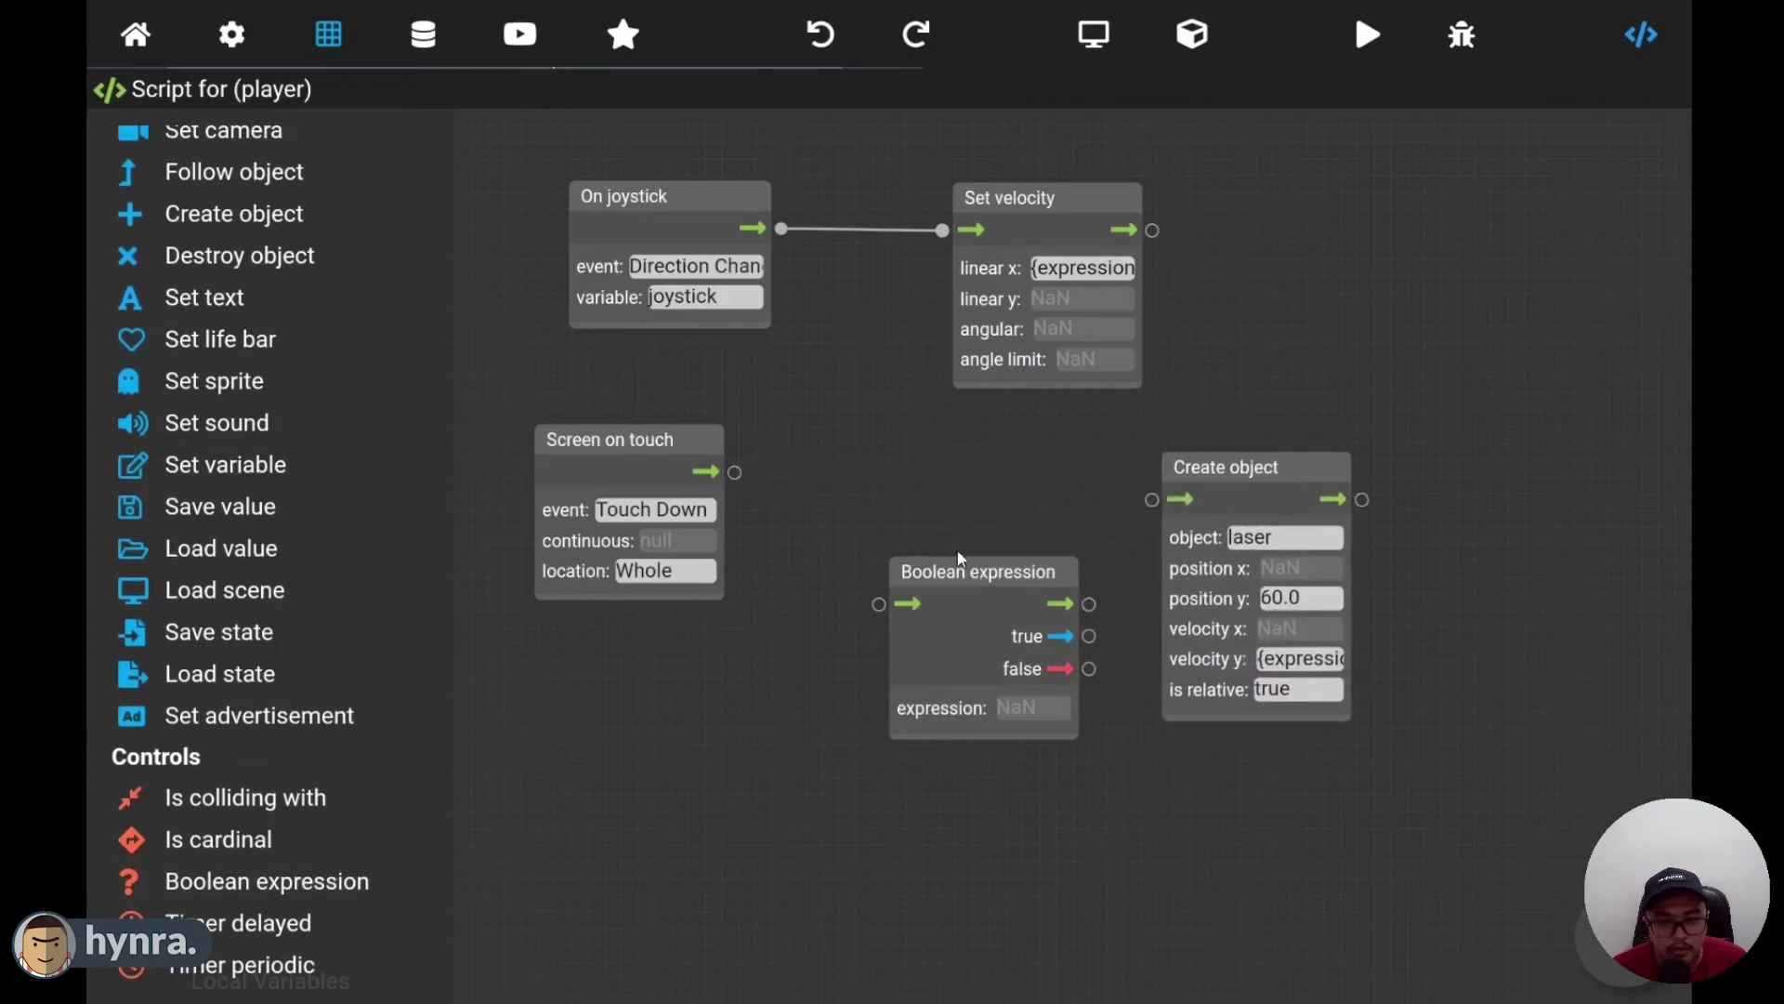
drag(959, 555, 935, 470)
drag(736, 472, 865, 547)
- Set the Boolean expression to userLasers > 0 and connect its true output to the laser's Create object node
click(924, 655)
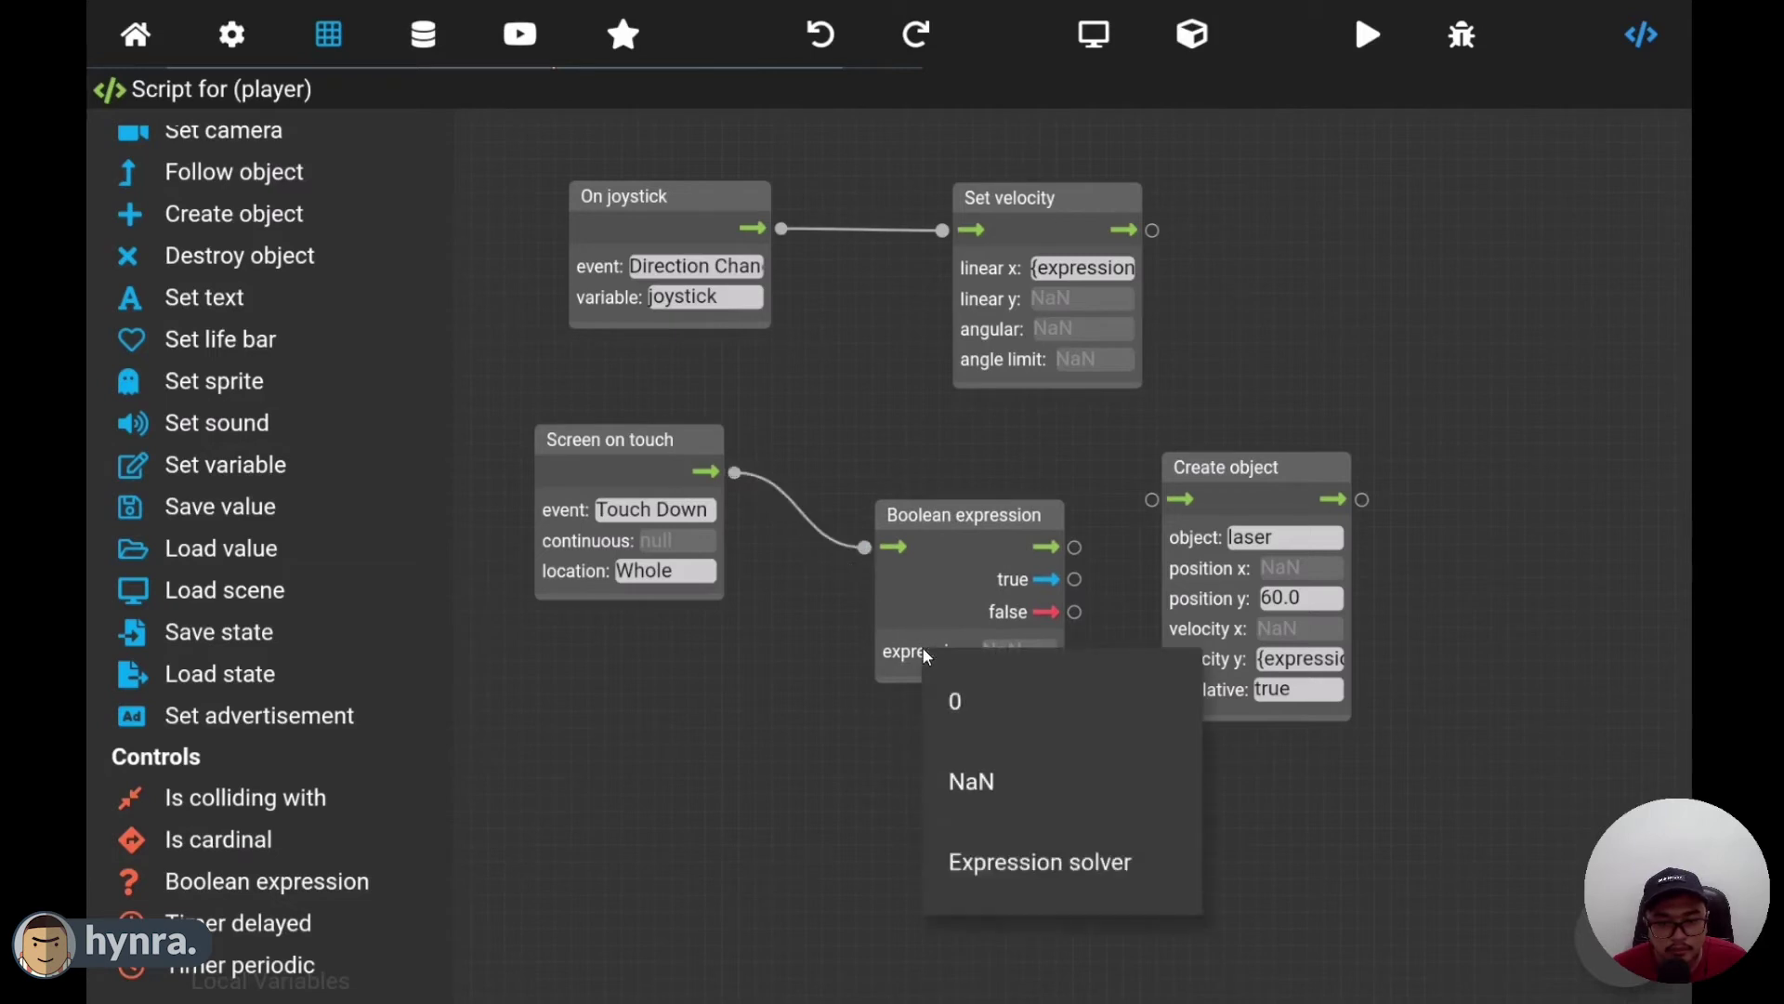
click(1041, 865)
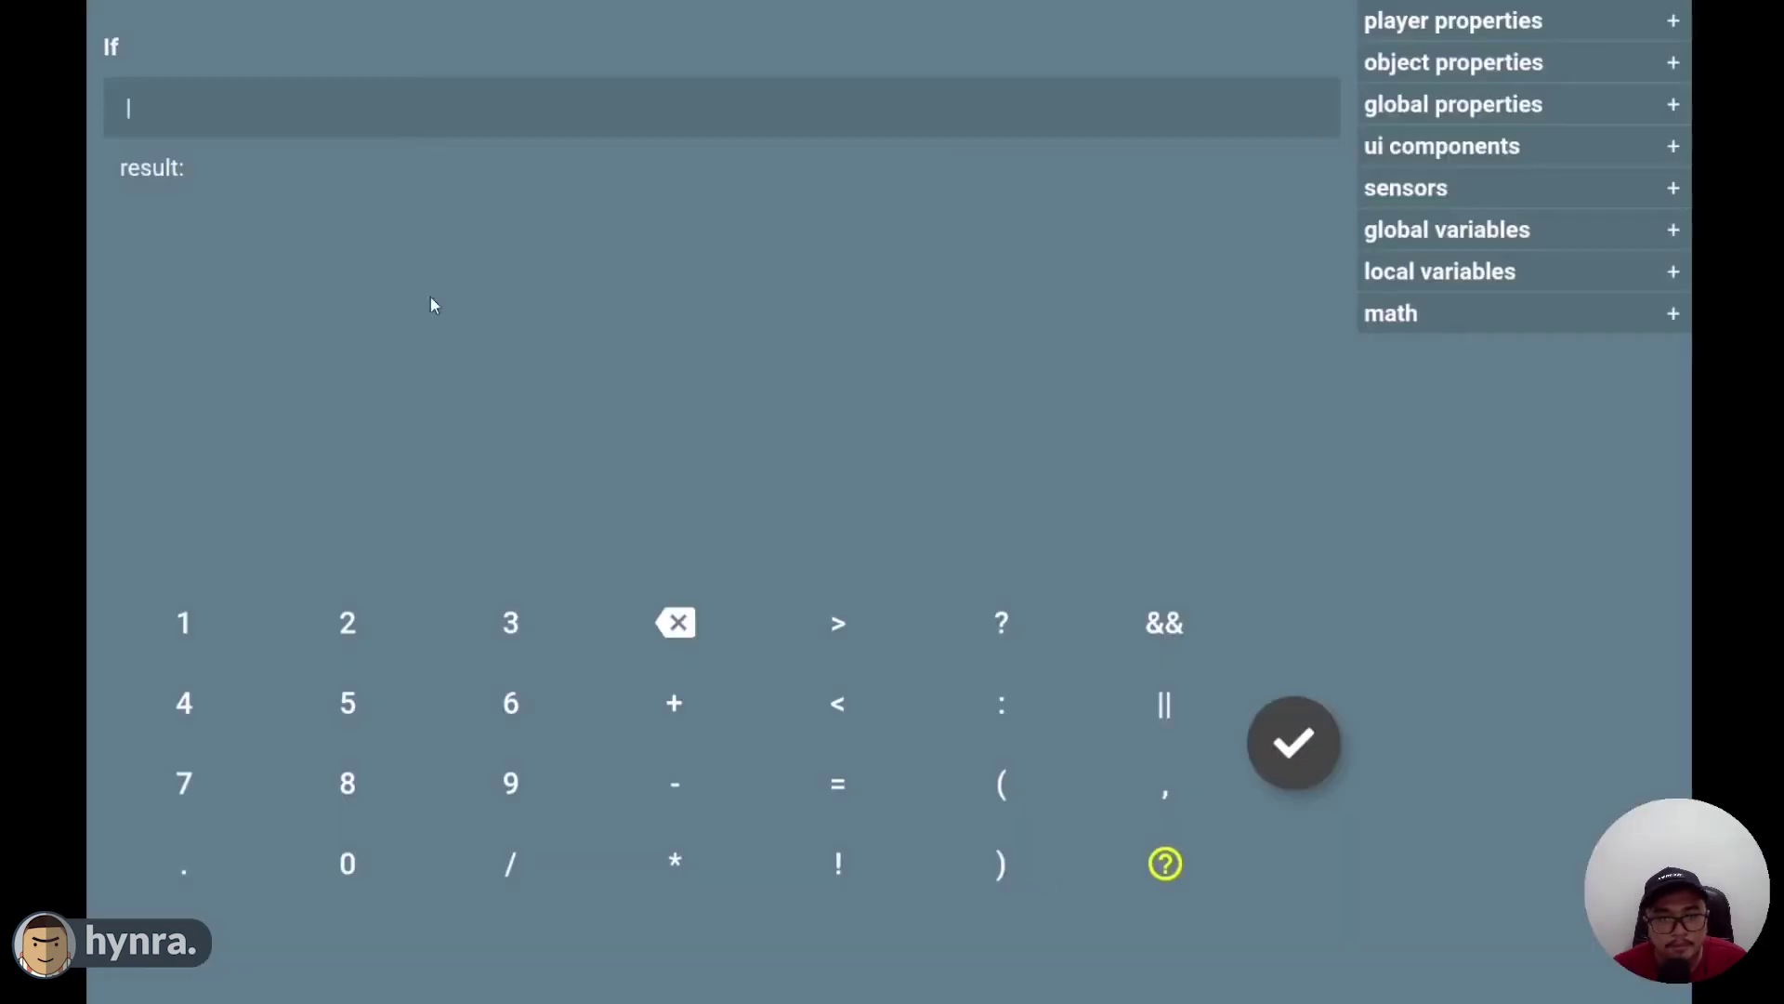
click(1560, 234)
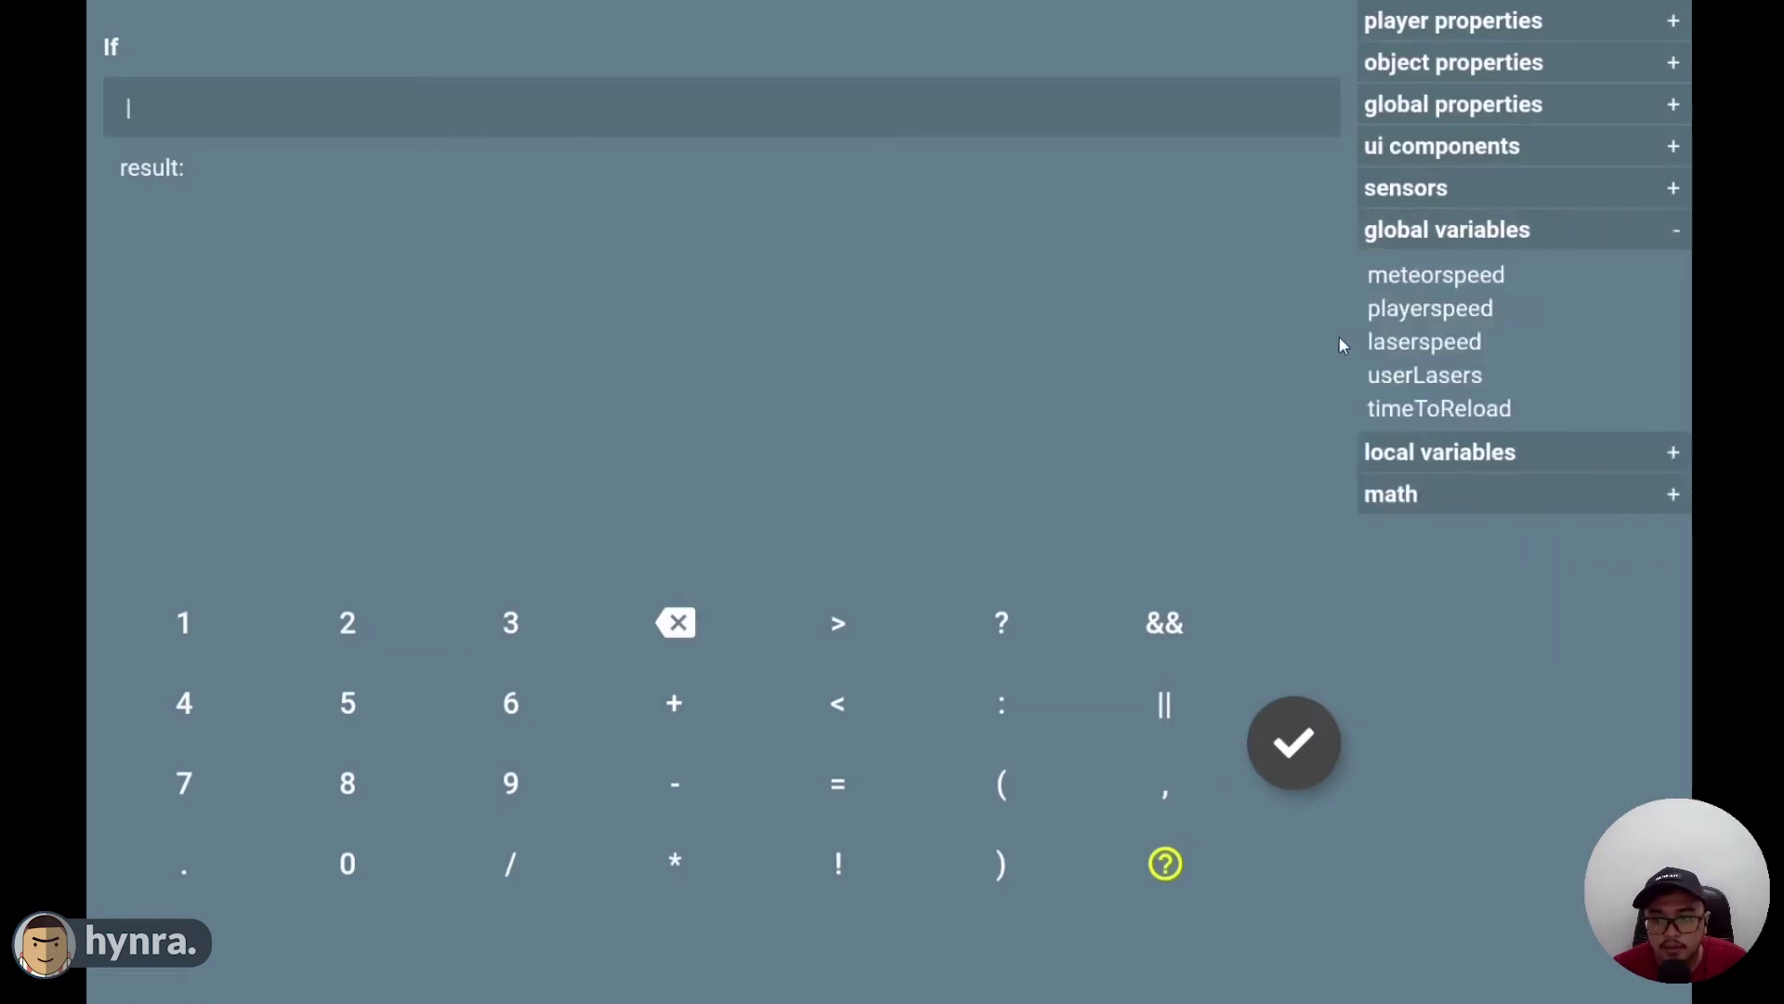
click(1431, 376)
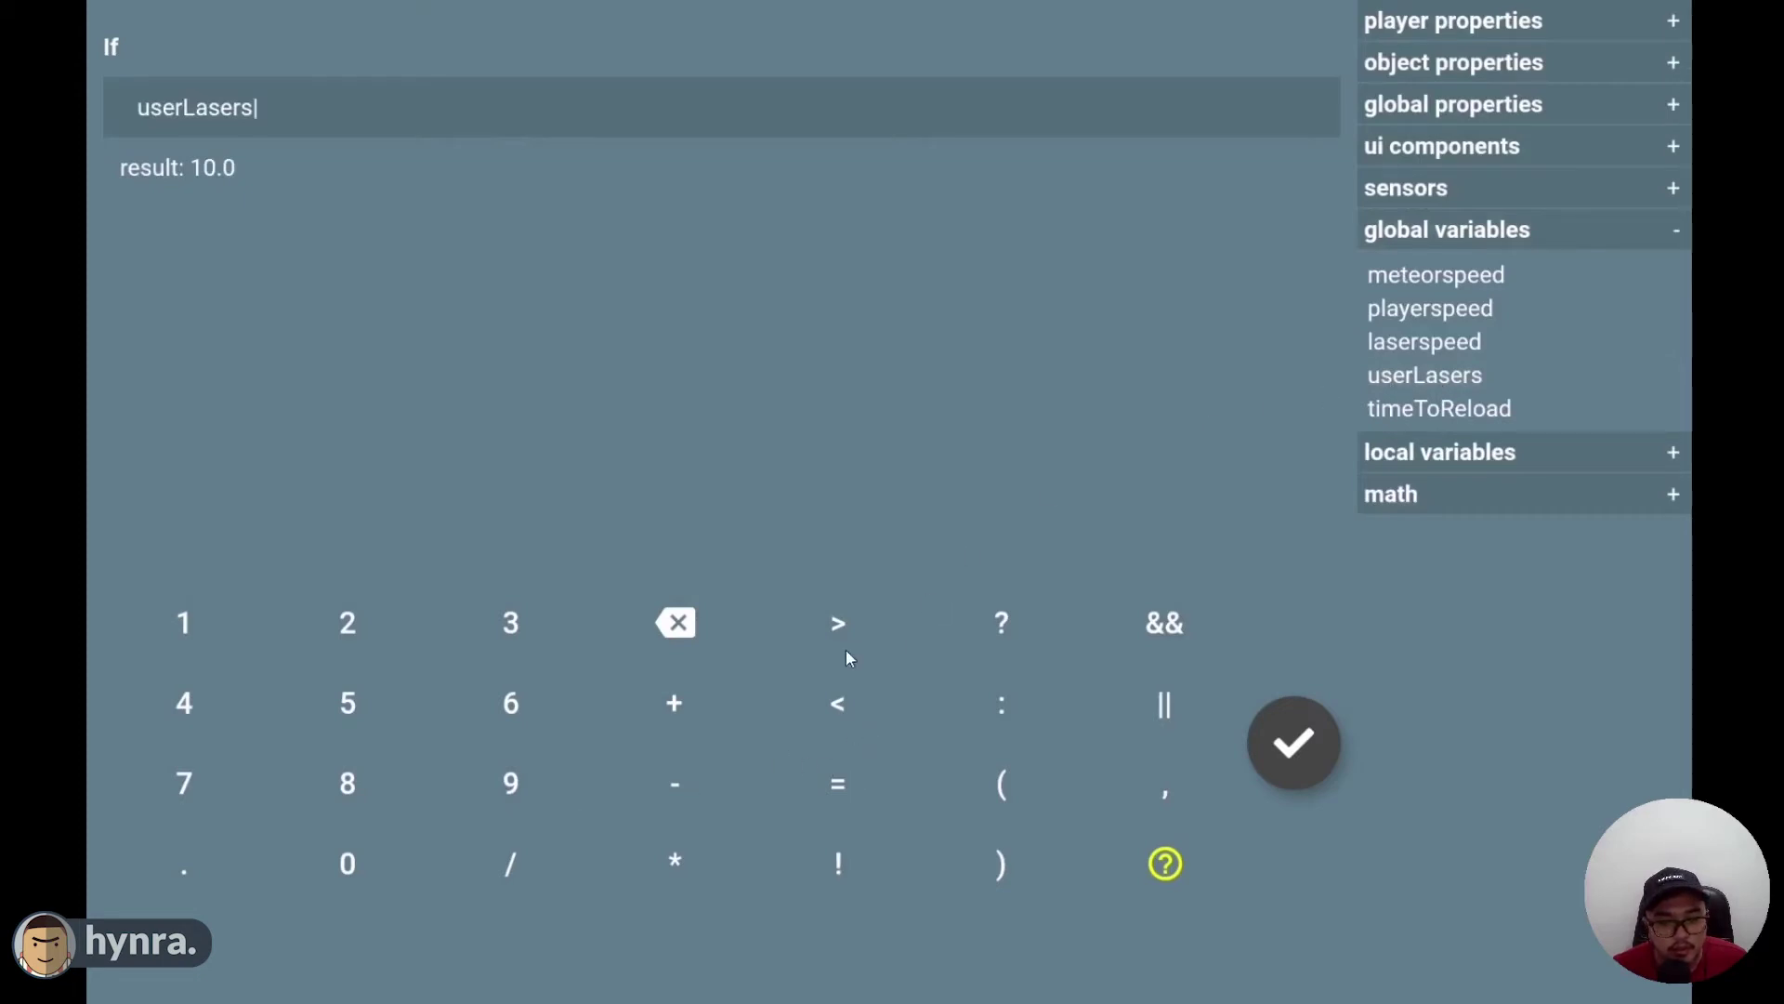
click(839, 625)
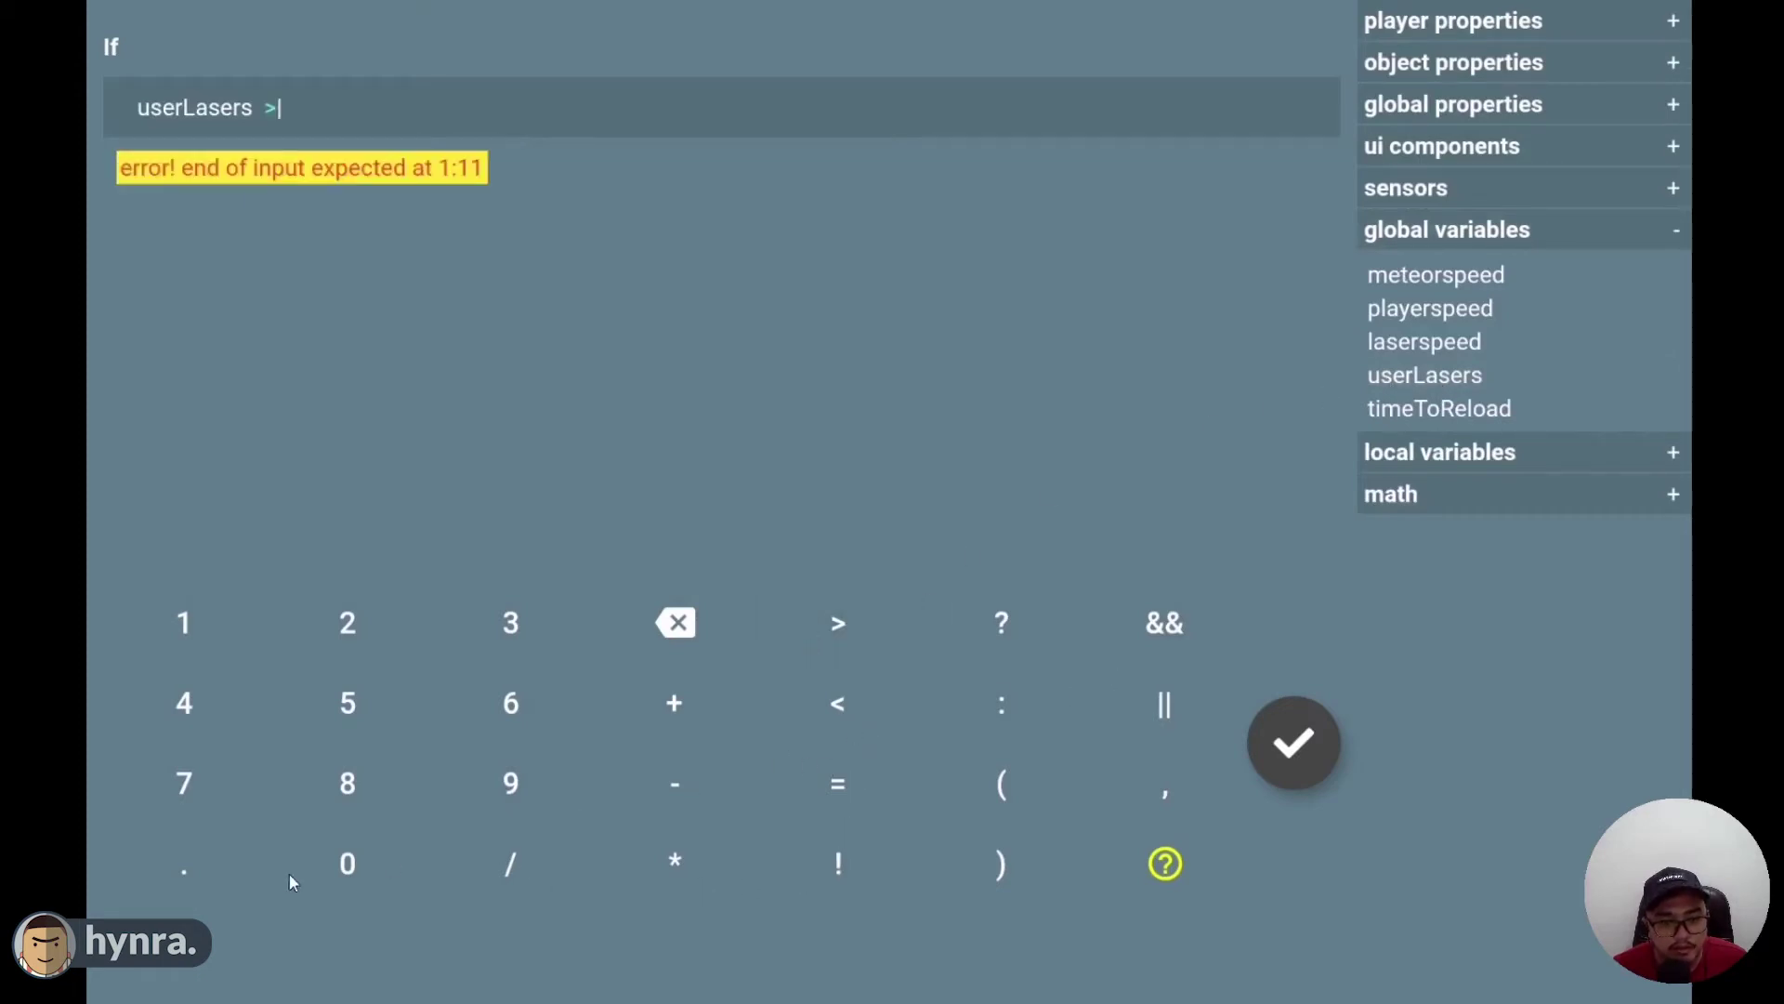
click(347, 864)
click(1294, 744)
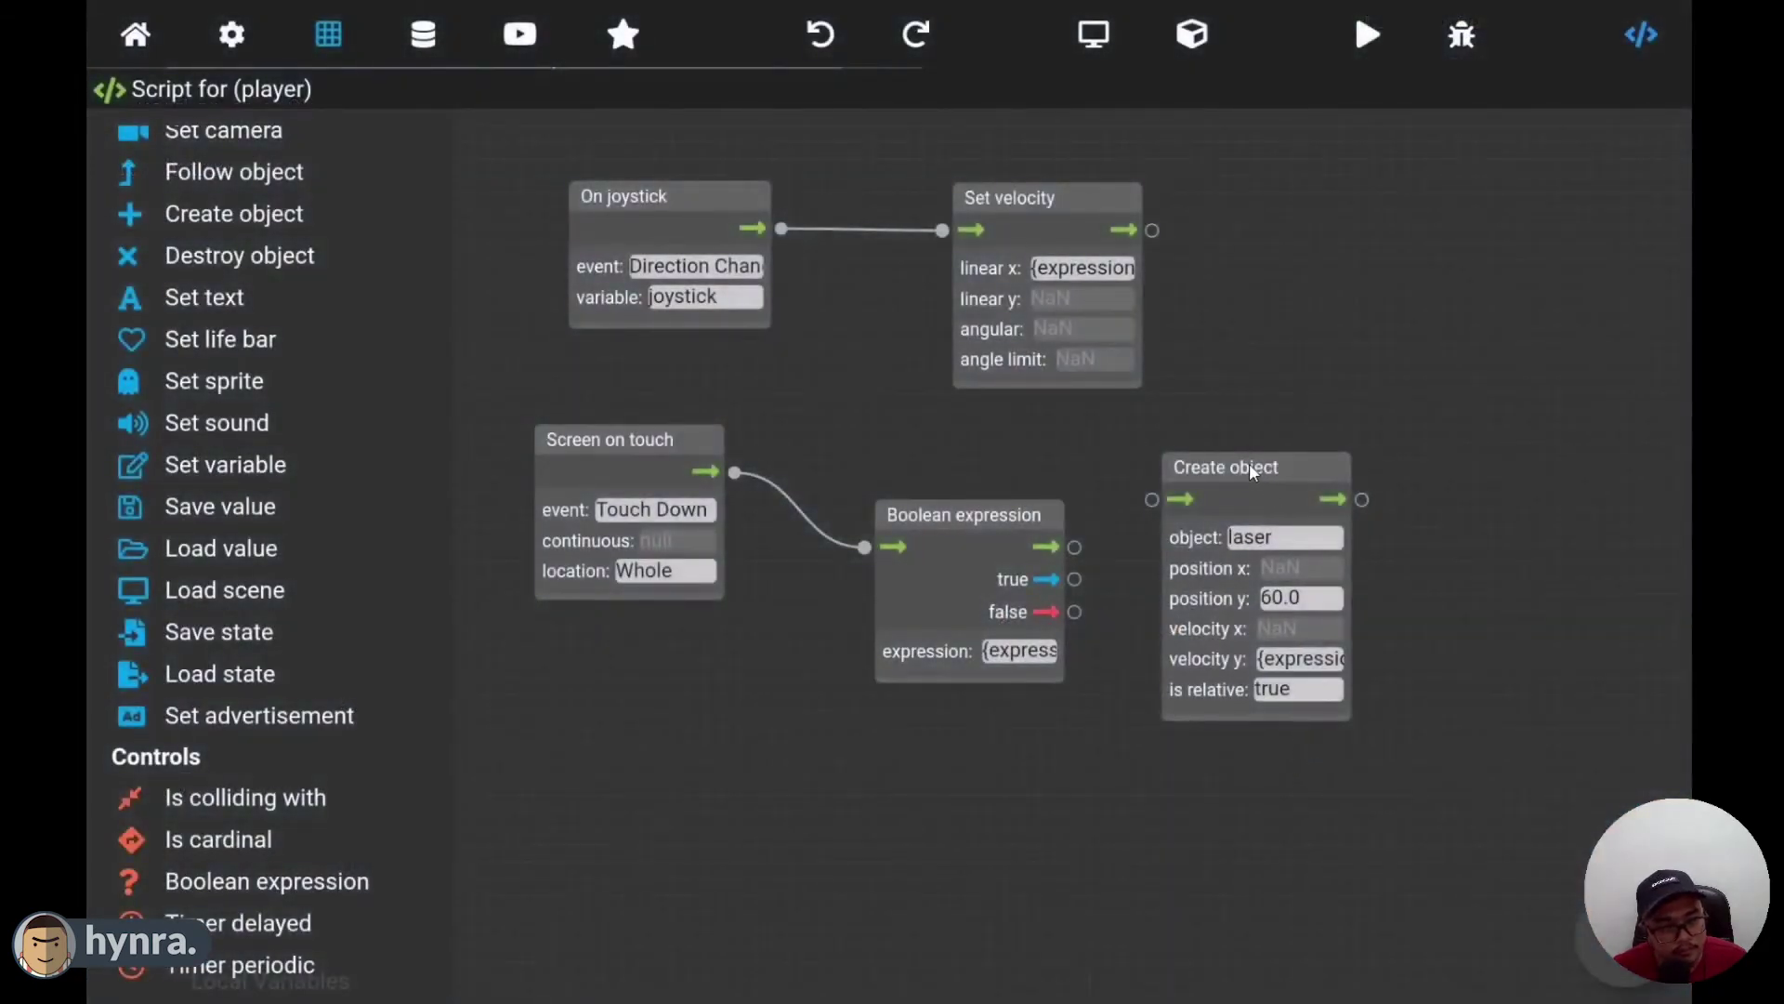
drag(1249, 463, 1355, 507)
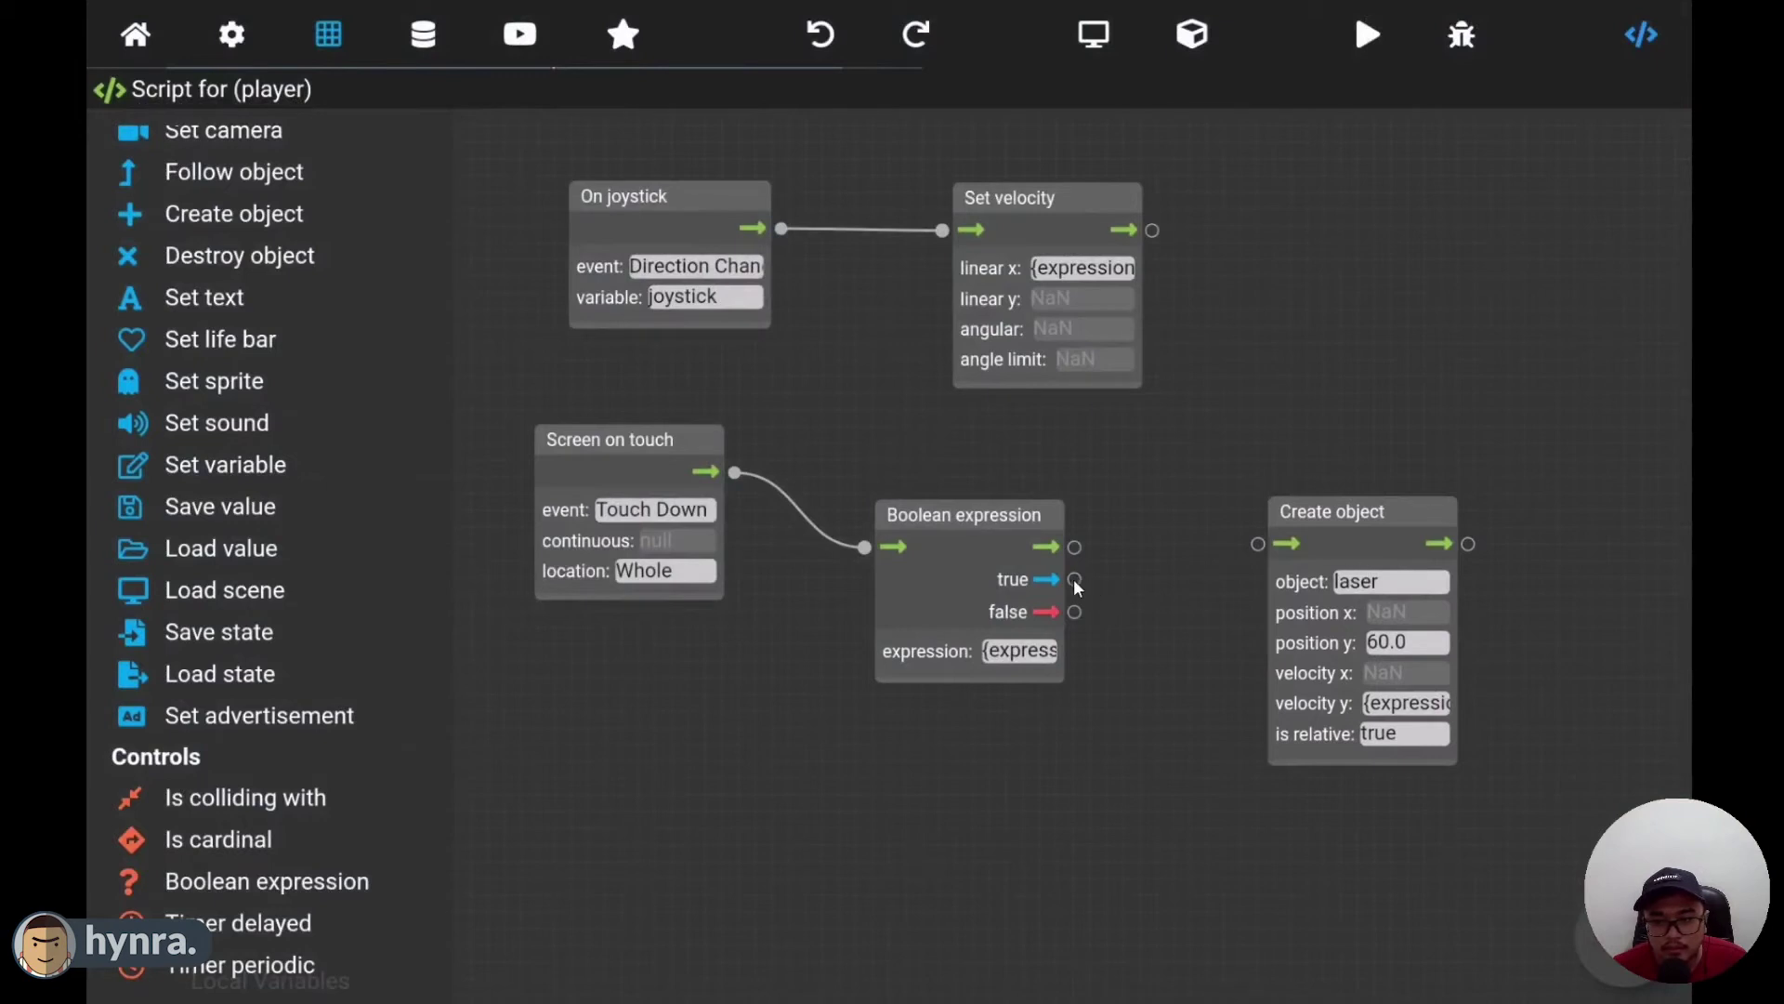
drag(1074, 579, 1259, 544)
- Add a Set variable node beside the Create object node and connect it to that node's output
drag(1575, 584, 1500, 571)
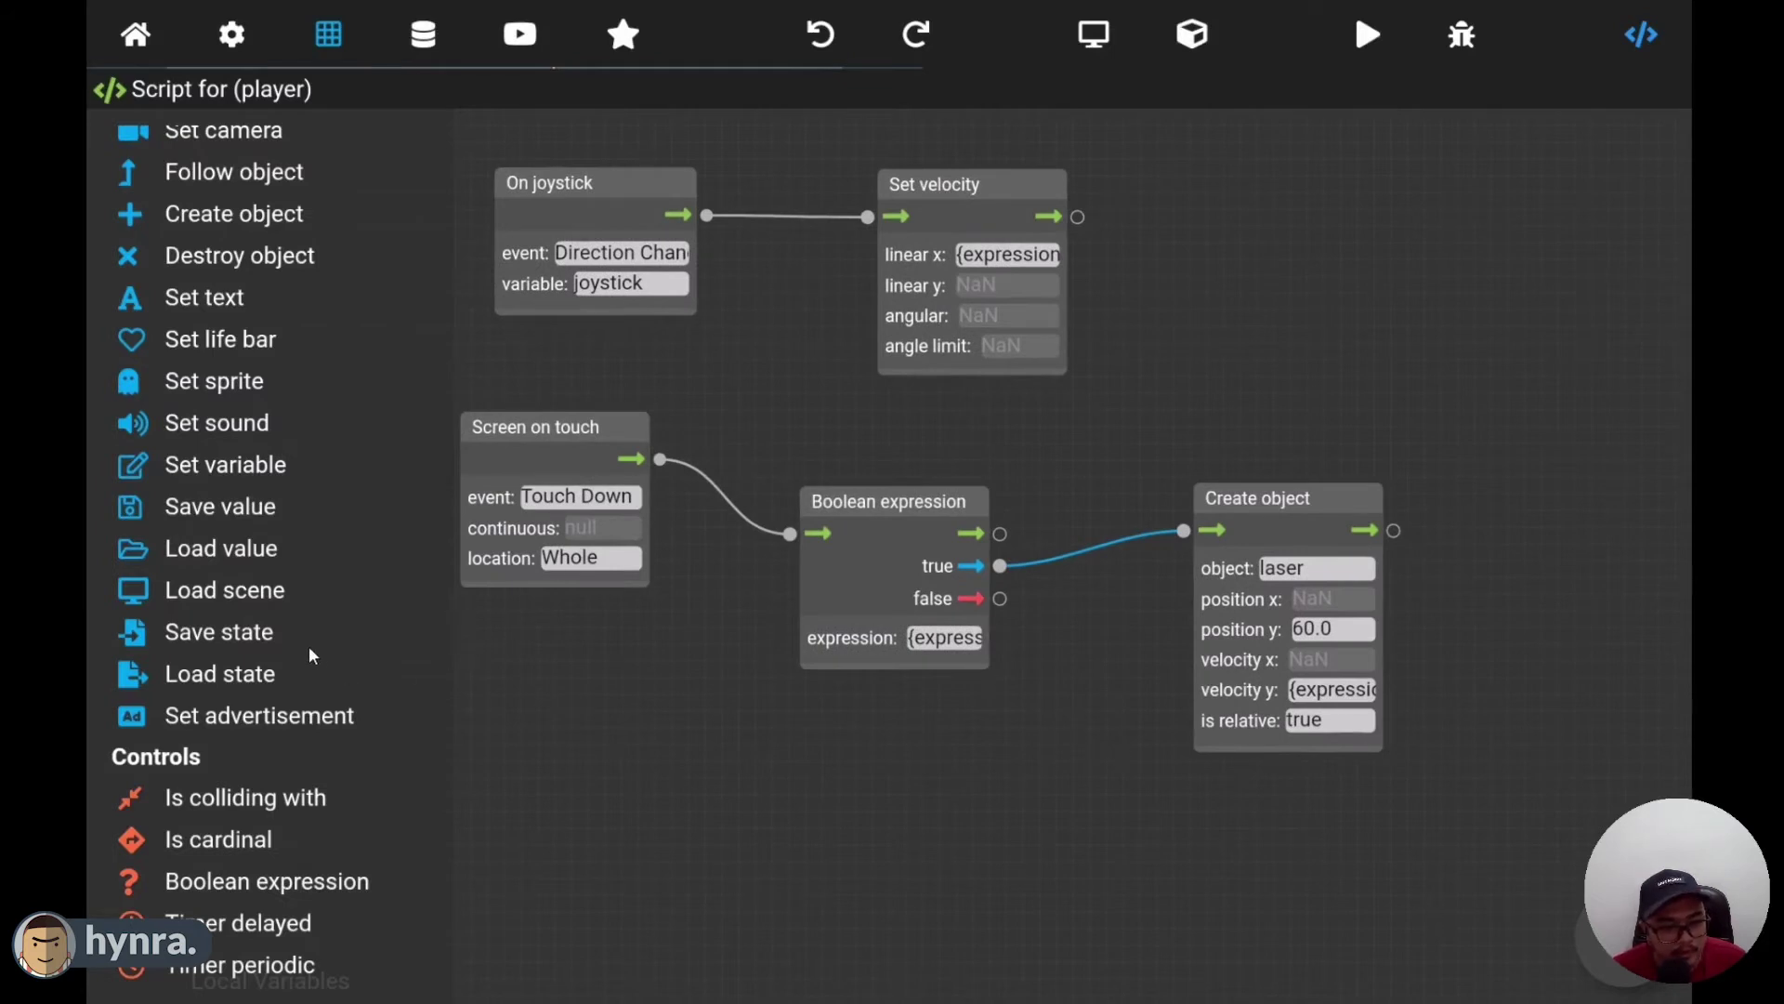
drag(213, 464, 967, 602)
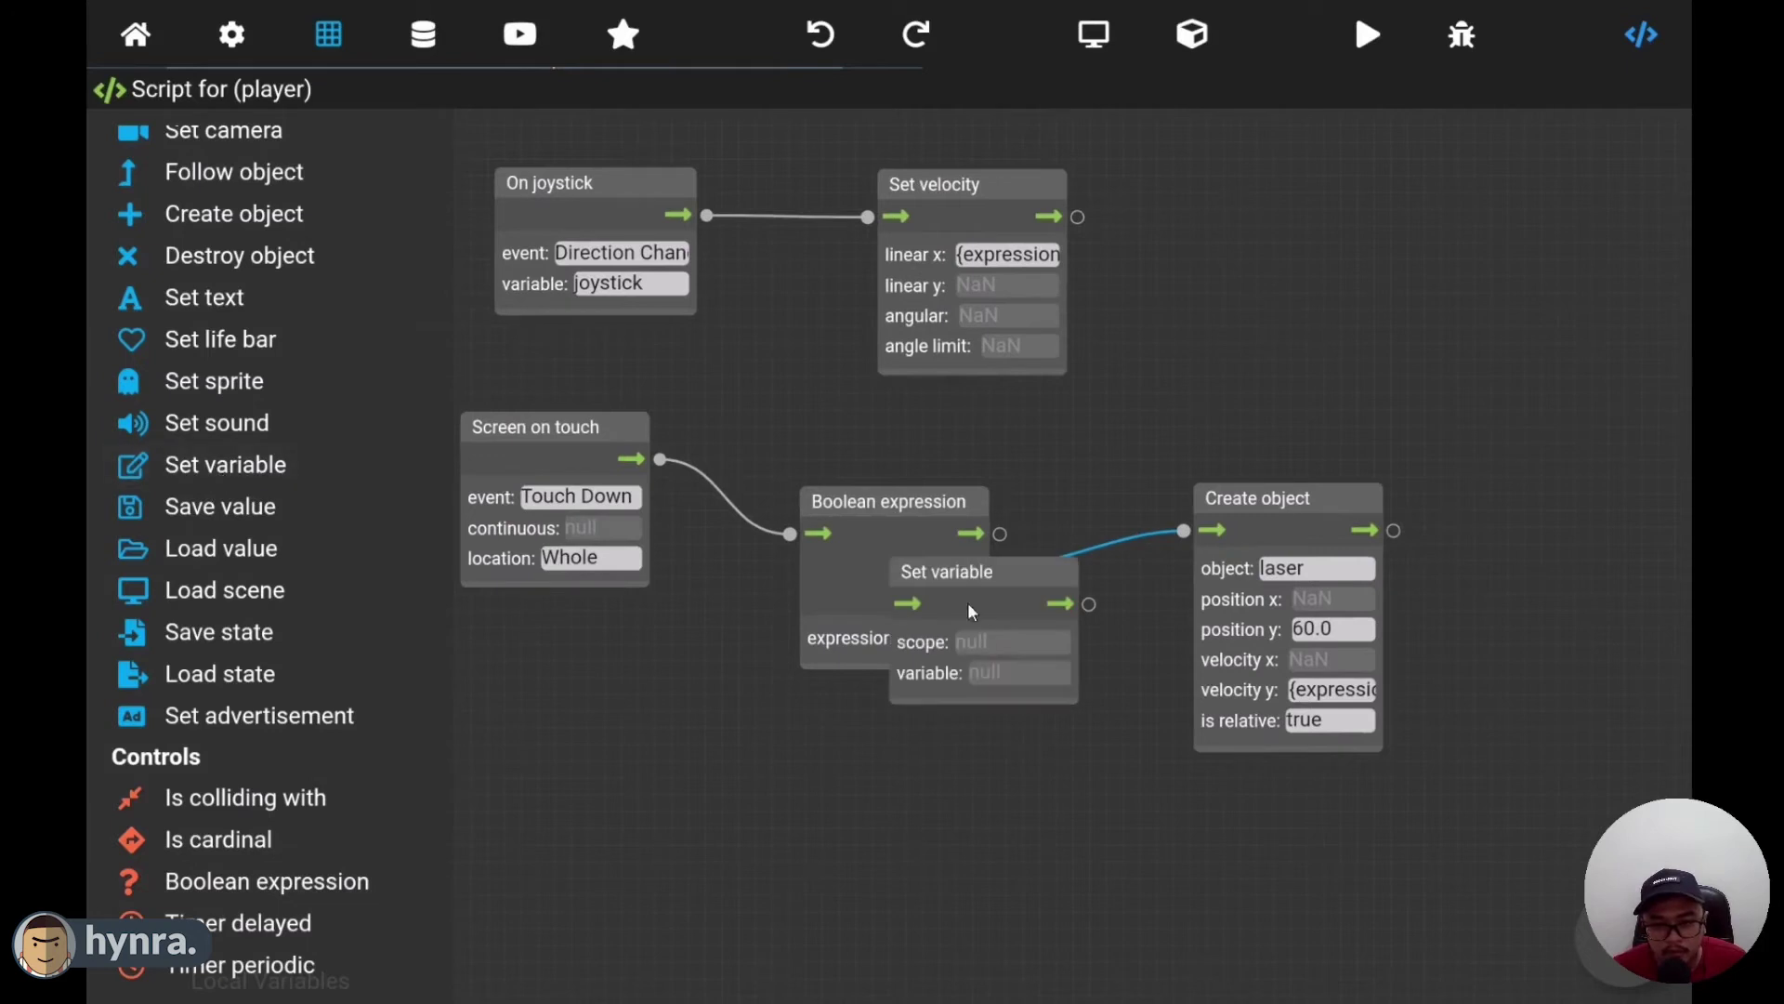
drag(1382, 586, 1732, 528)
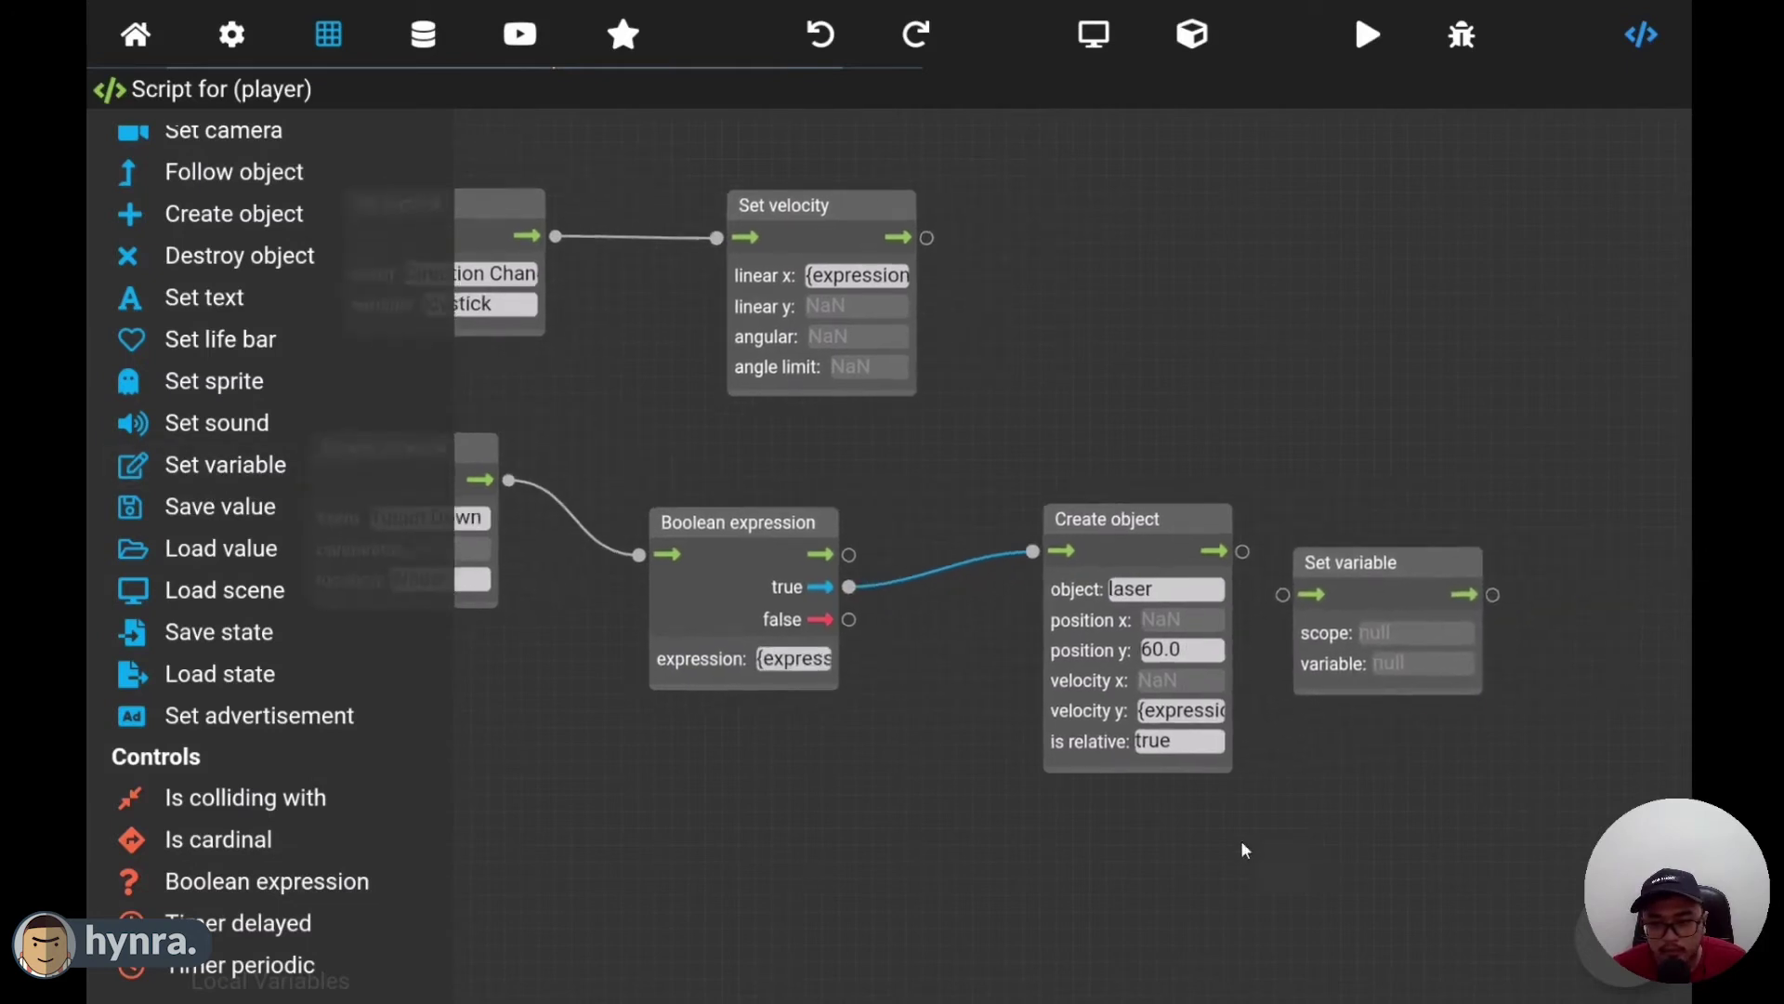
drag(1303, 564, 1296, 556)
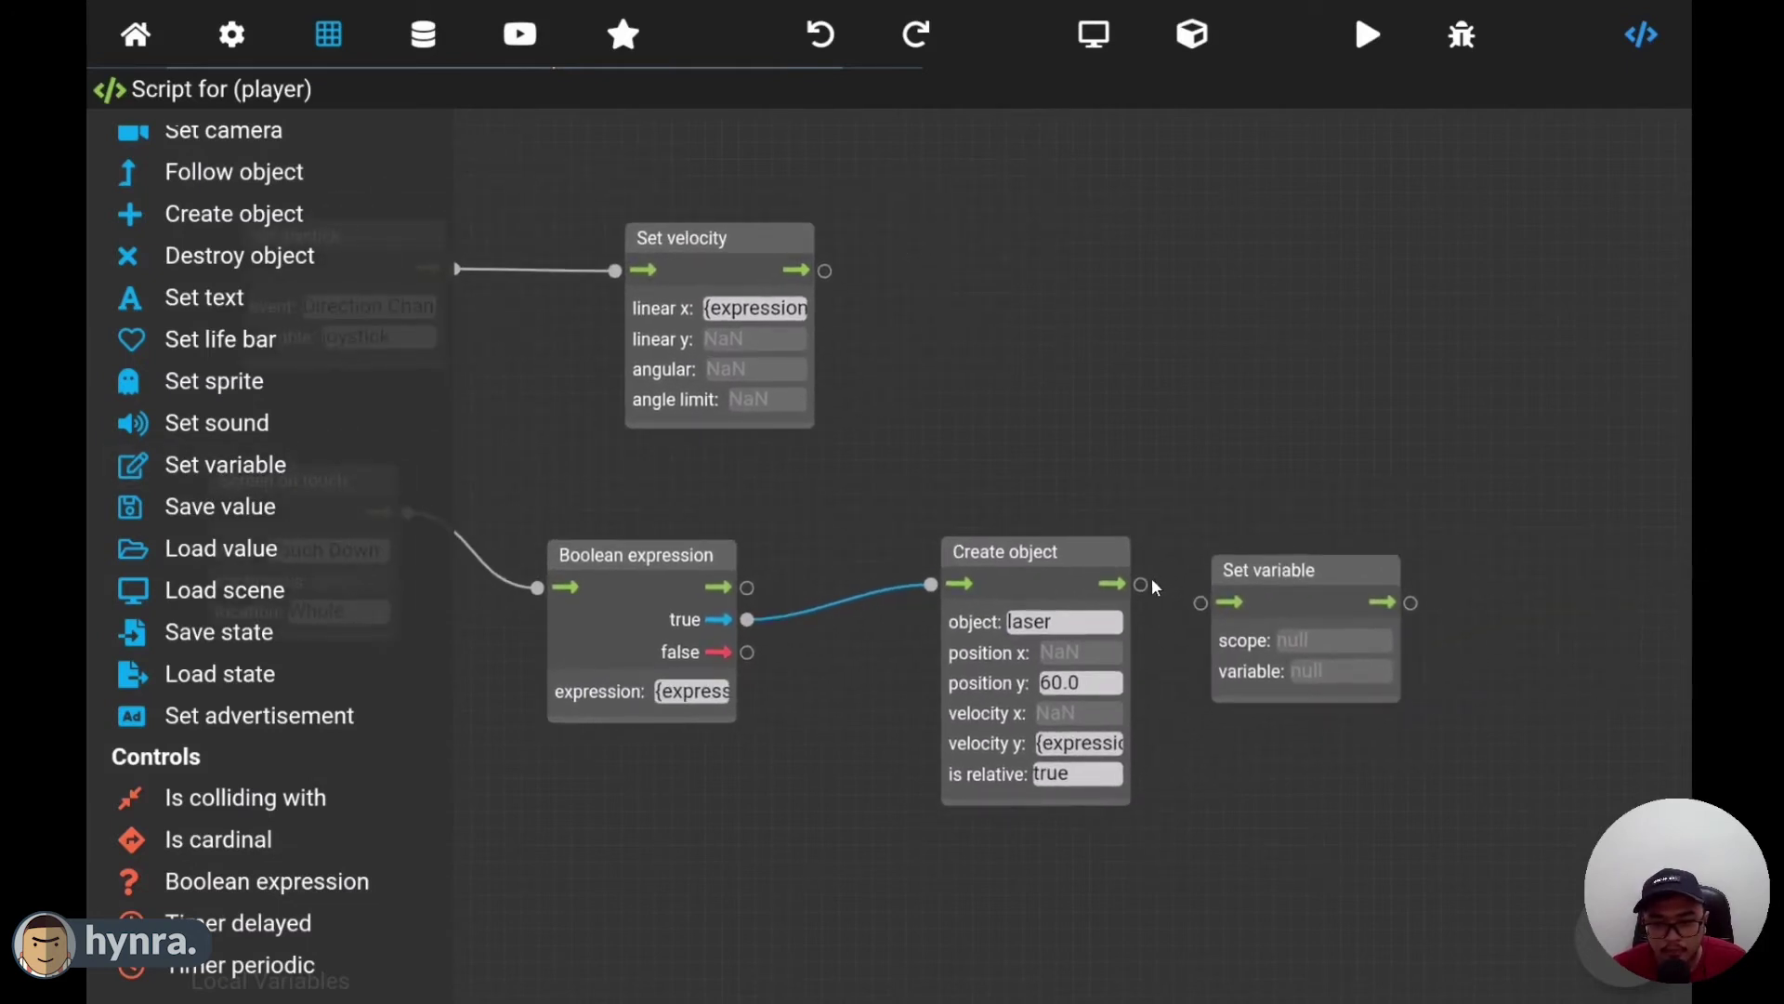
drag(1213, 606, 1210, 602)
- Set the Set variable node after the laser's Create object to global scope and the userLasers variable
click(1236, 639)
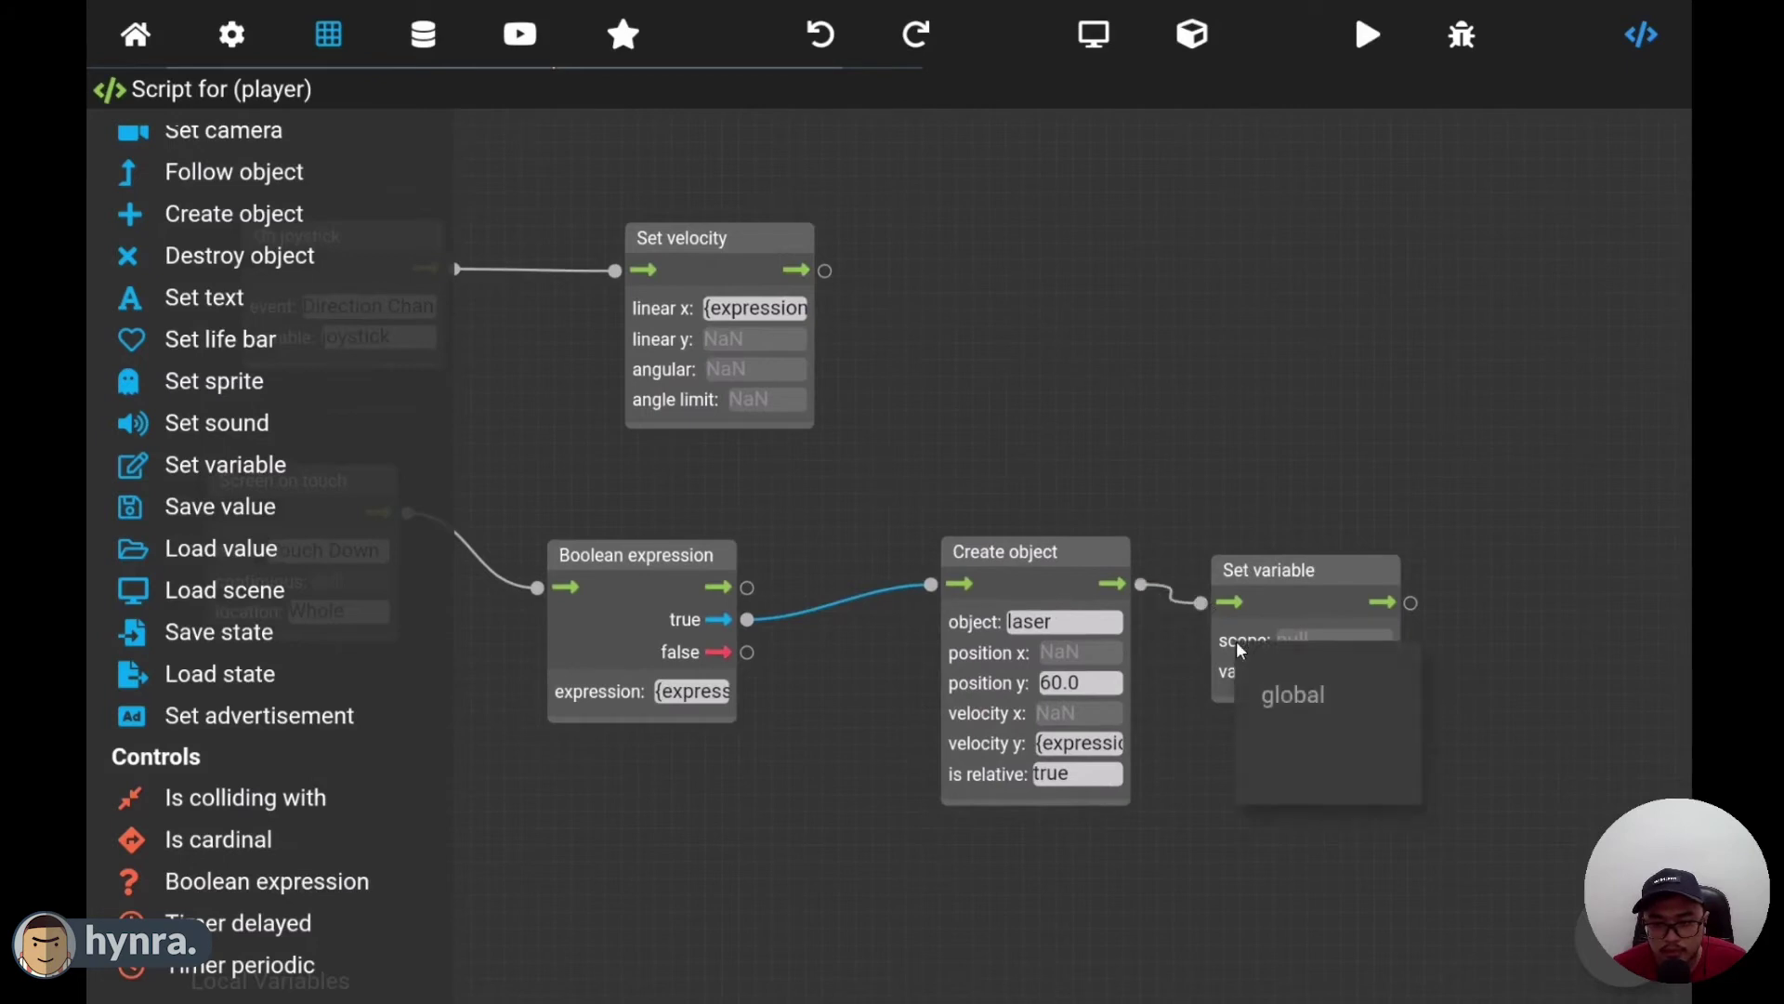
click(1292, 695)
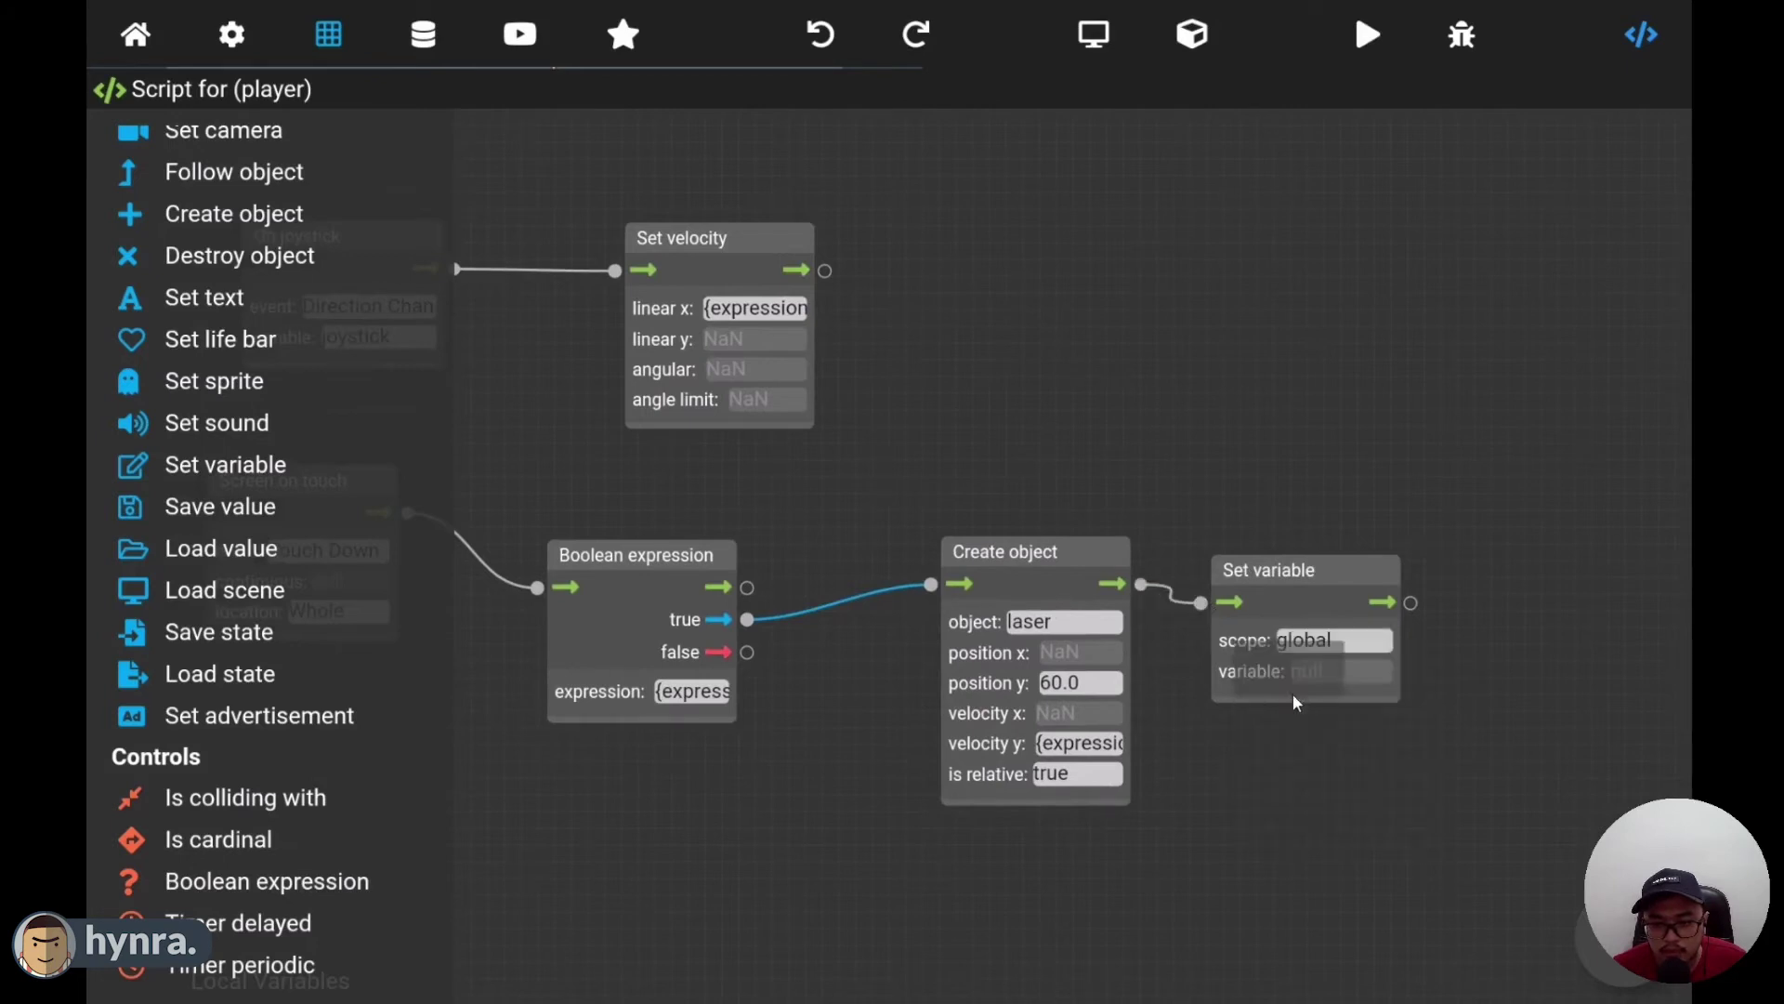
click(1245, 667)
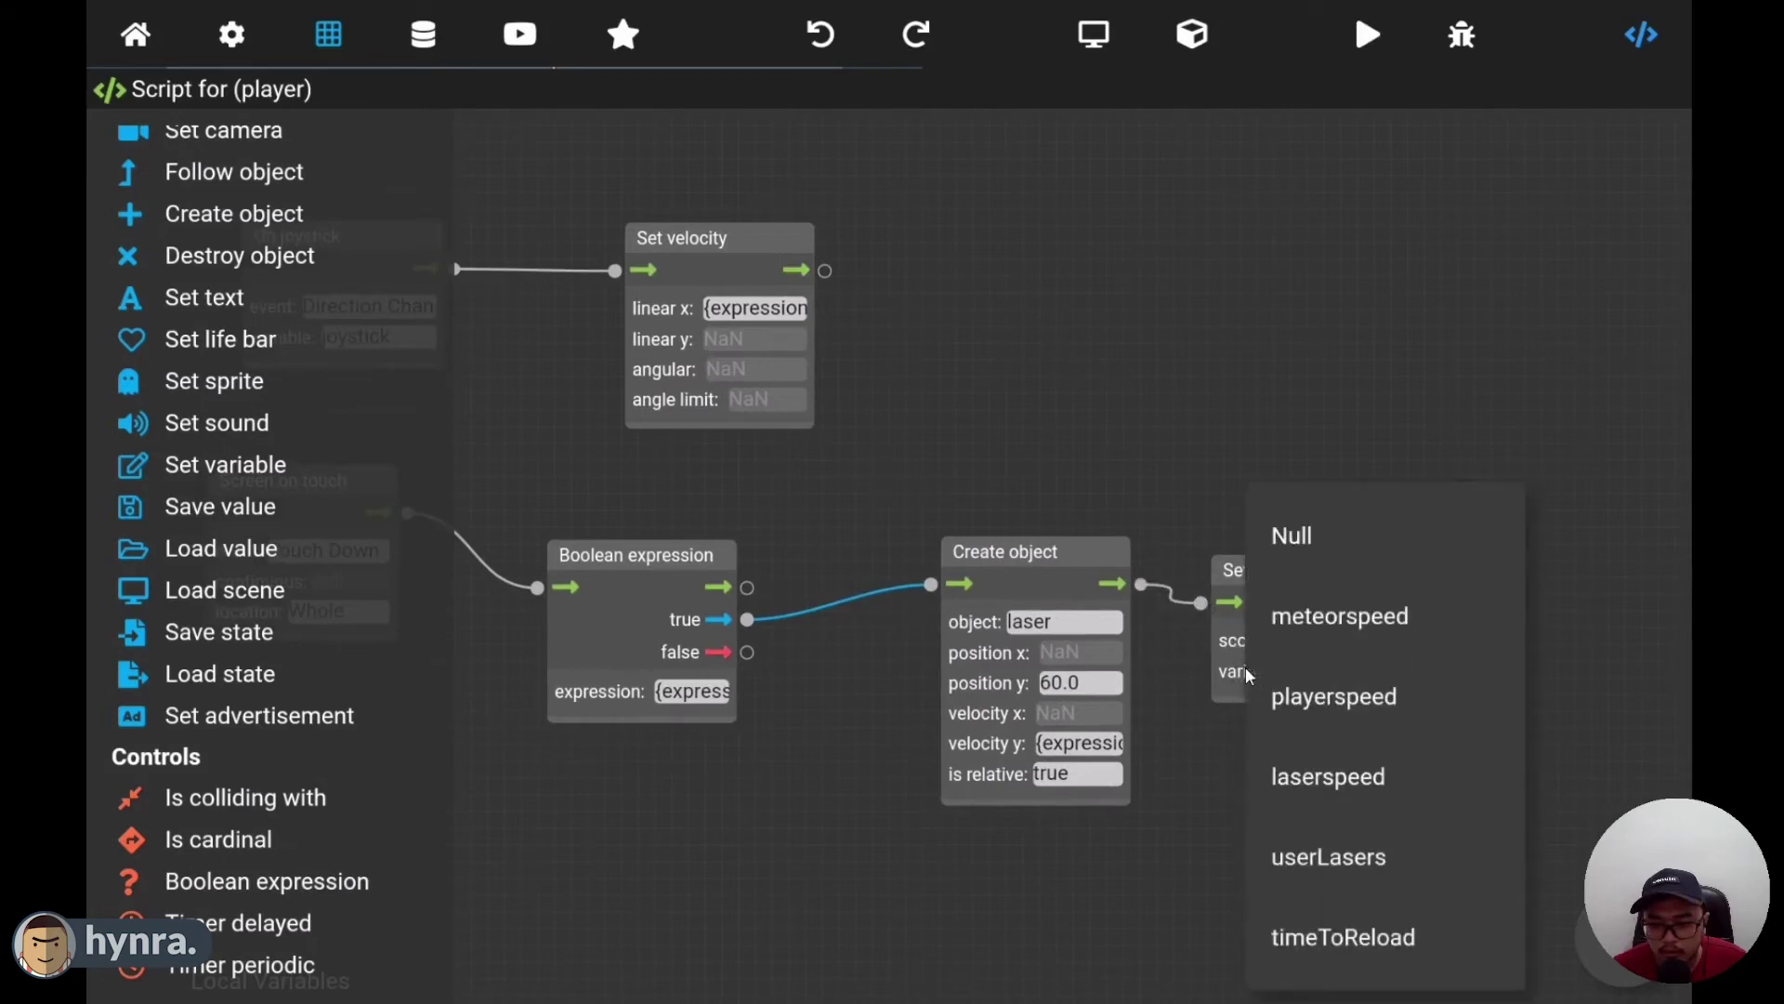
click(1351, 859)
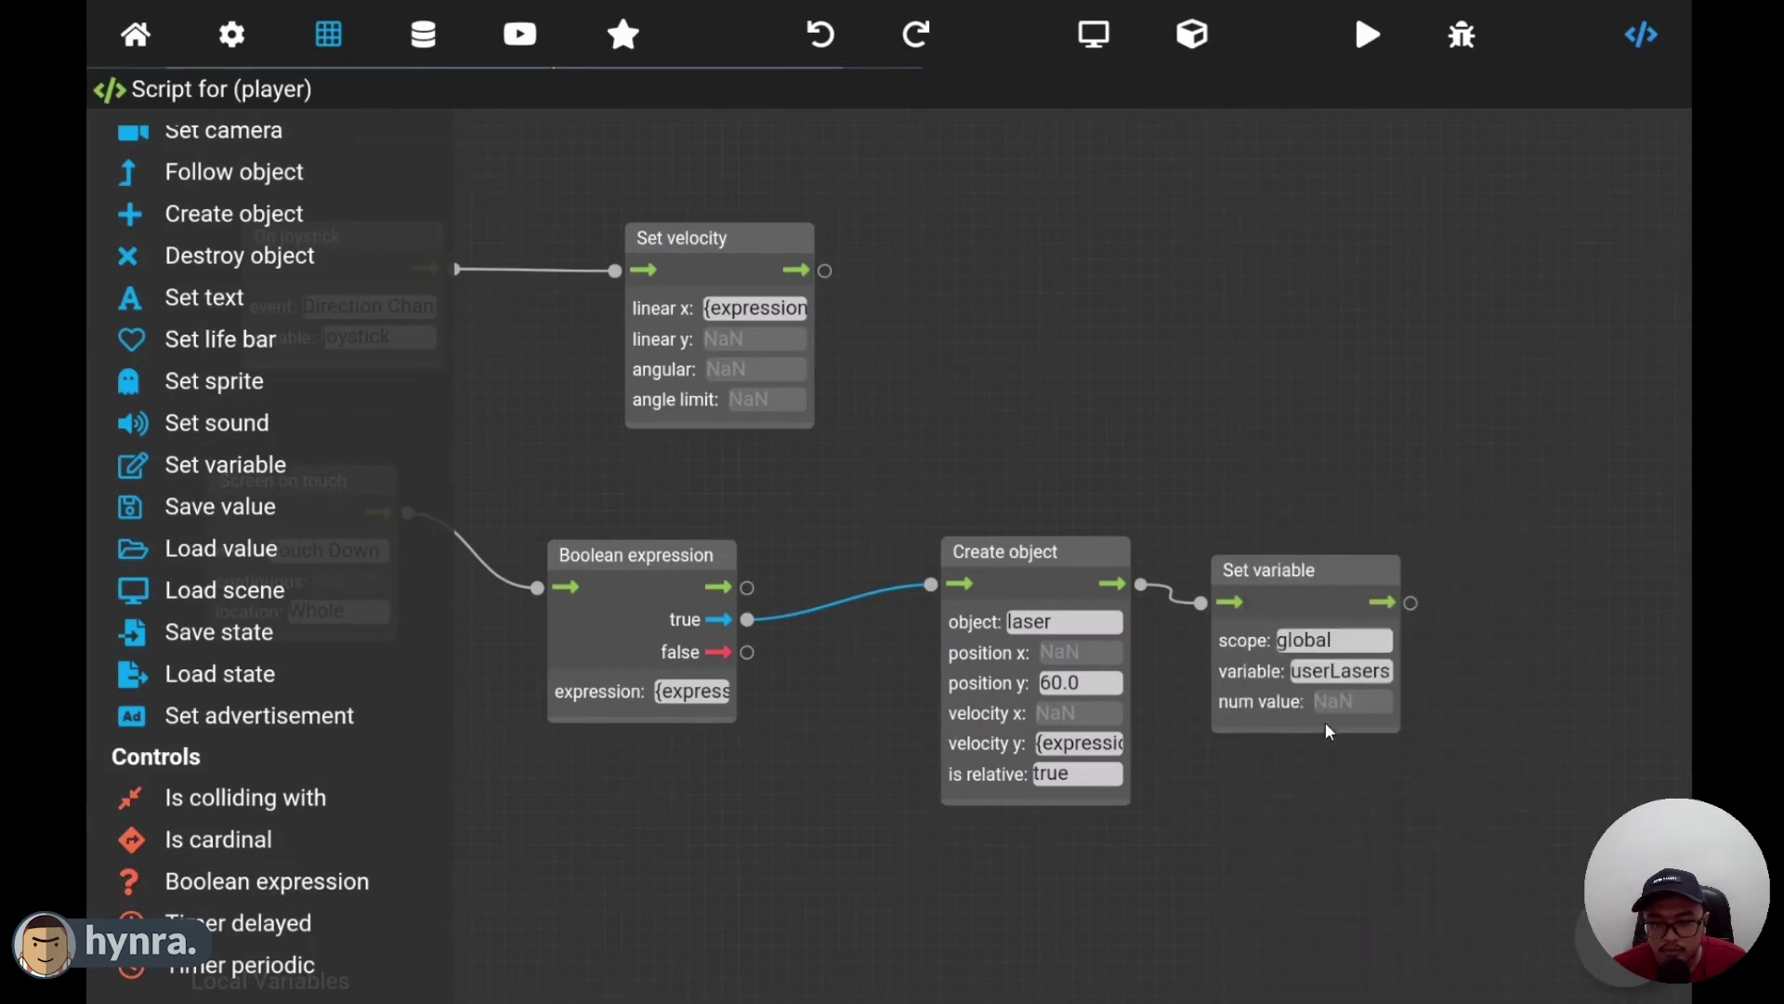
- Set the userLasers Set variable node's numeric value to the expression userLasers - 1
click(1276, 708)
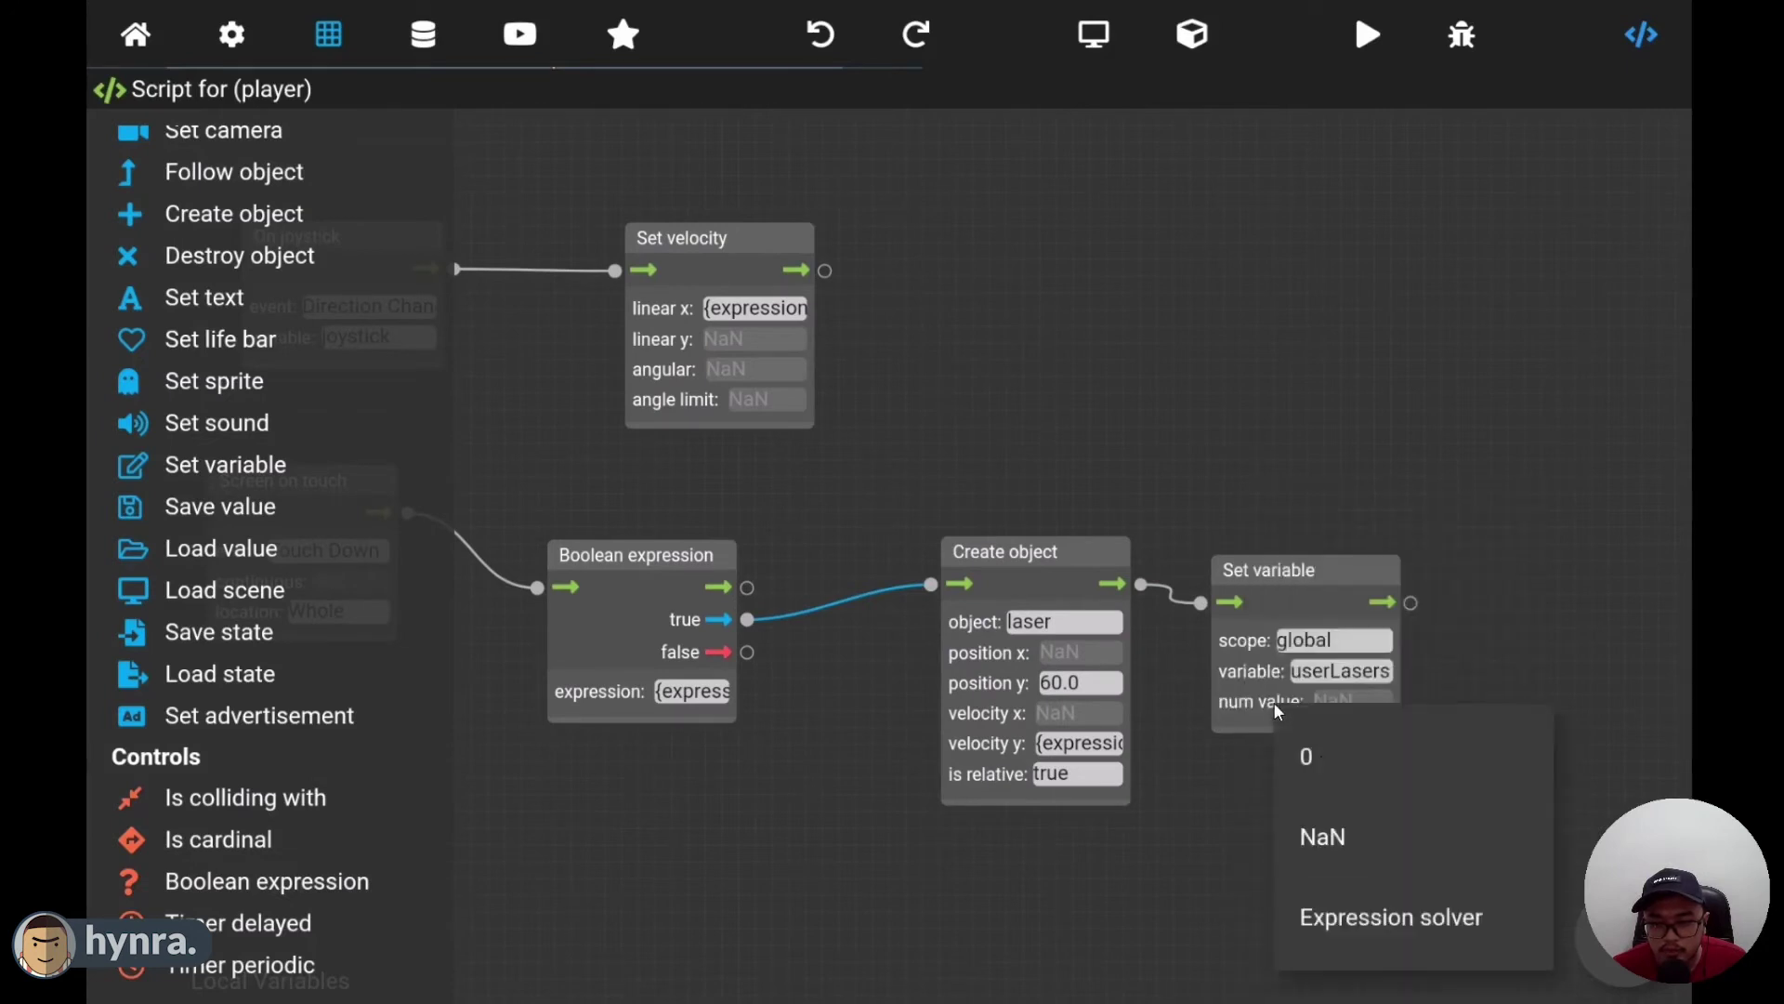
click(1364, 912)
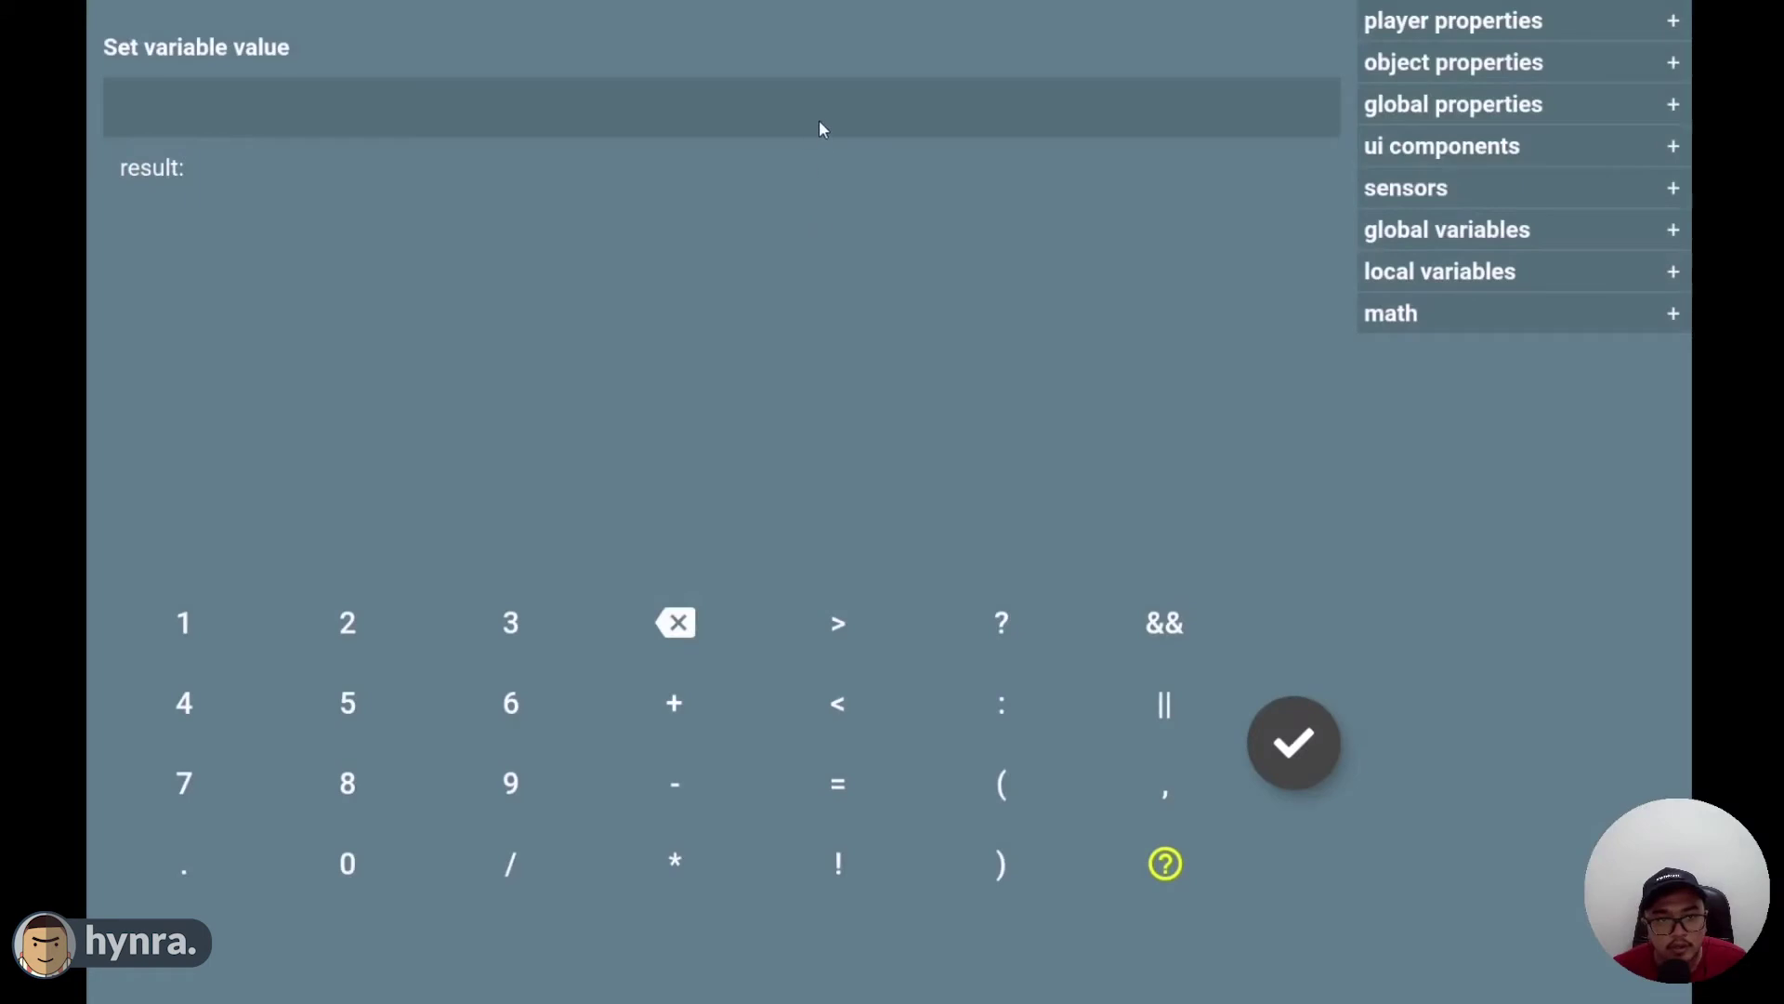
click(1632, 232)
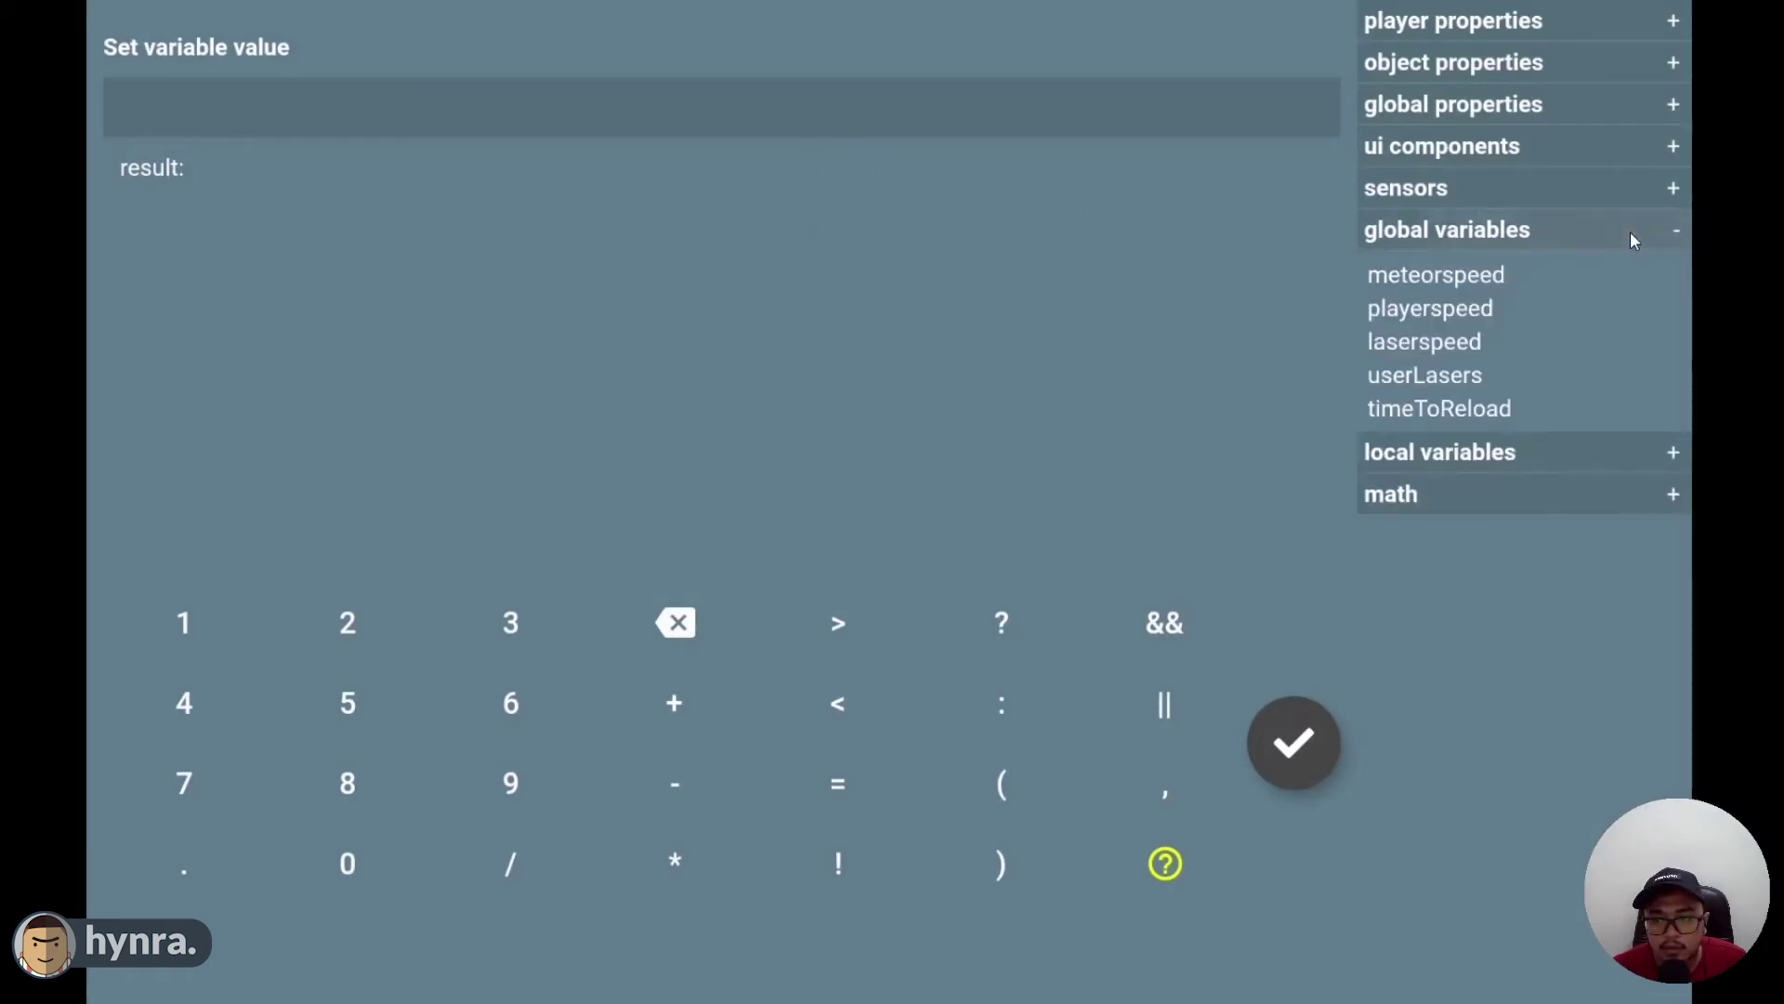
click(1436, 349)
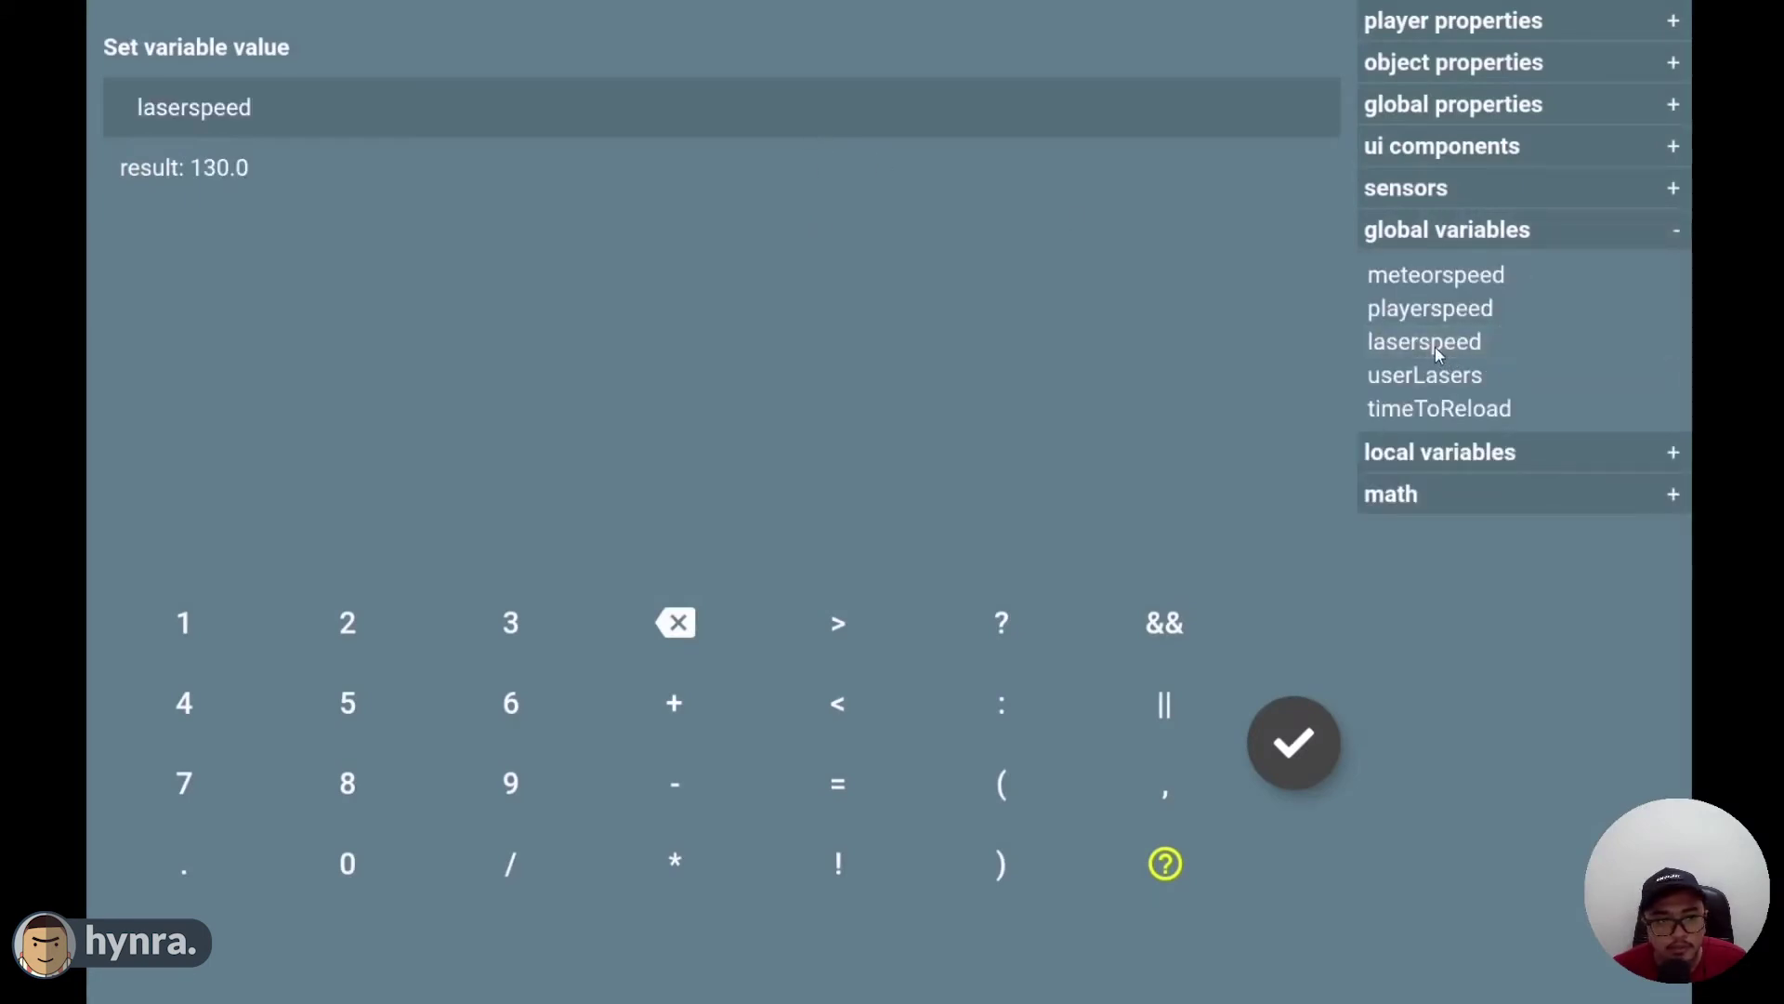
click(671, 628)
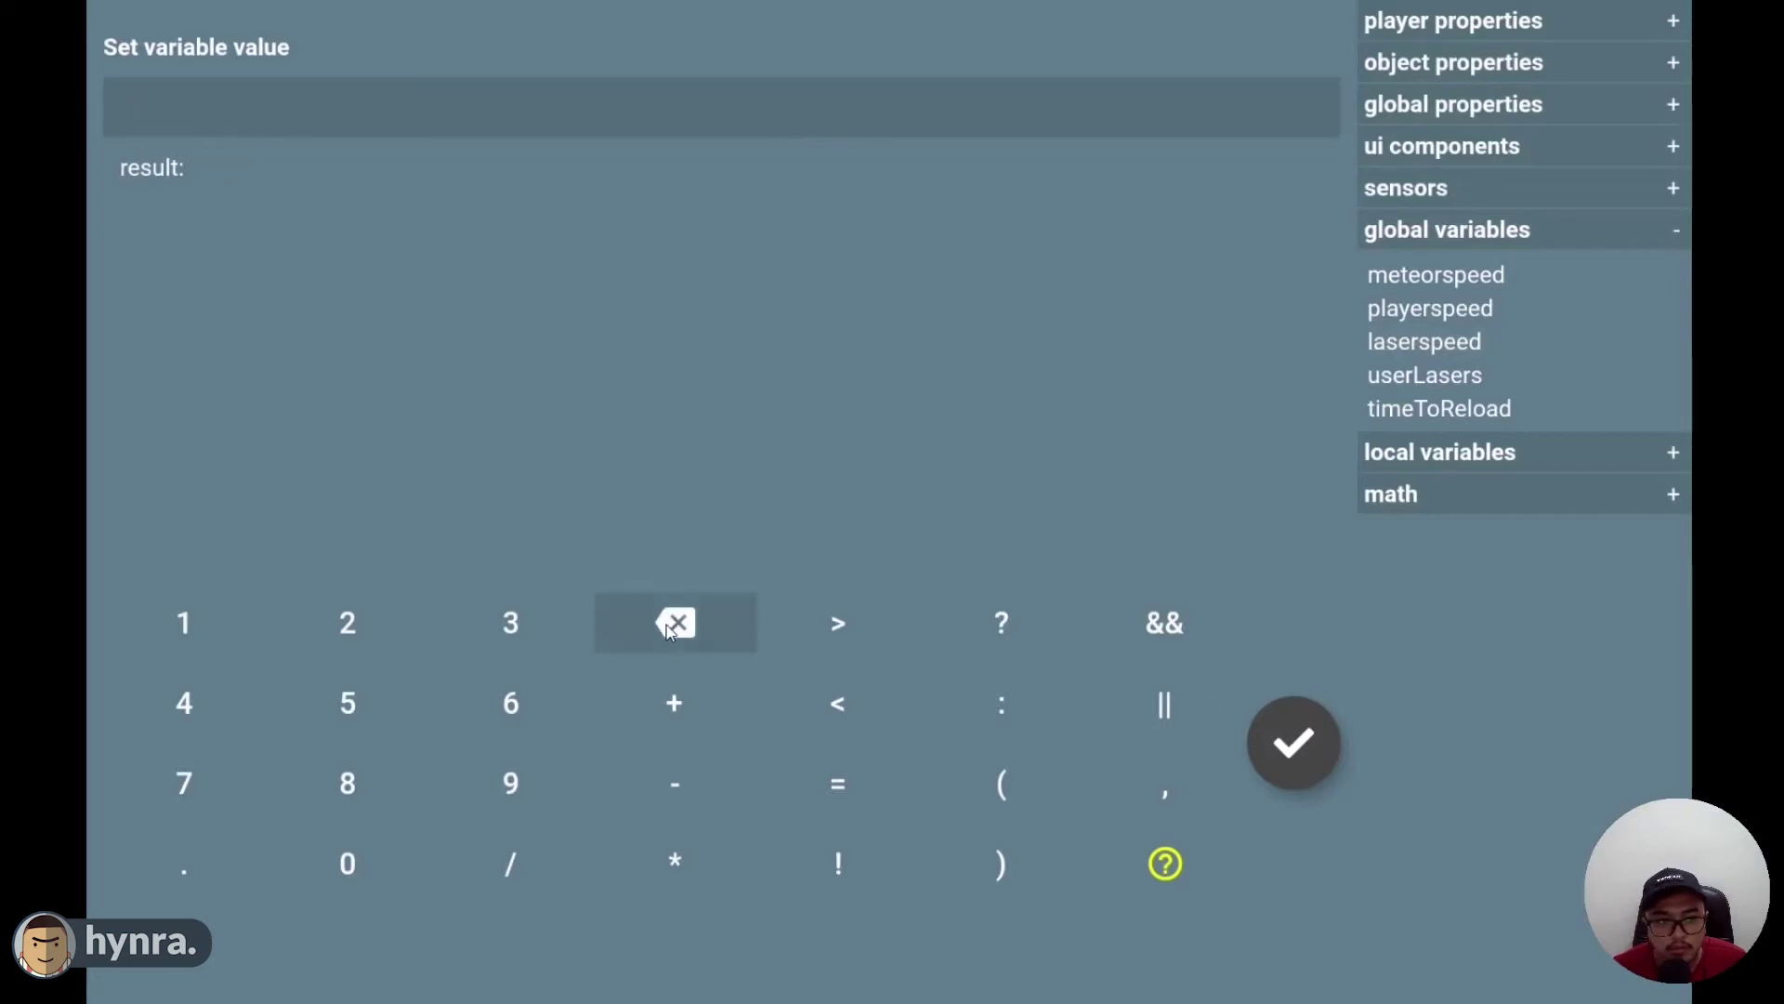
click(1450, 374)
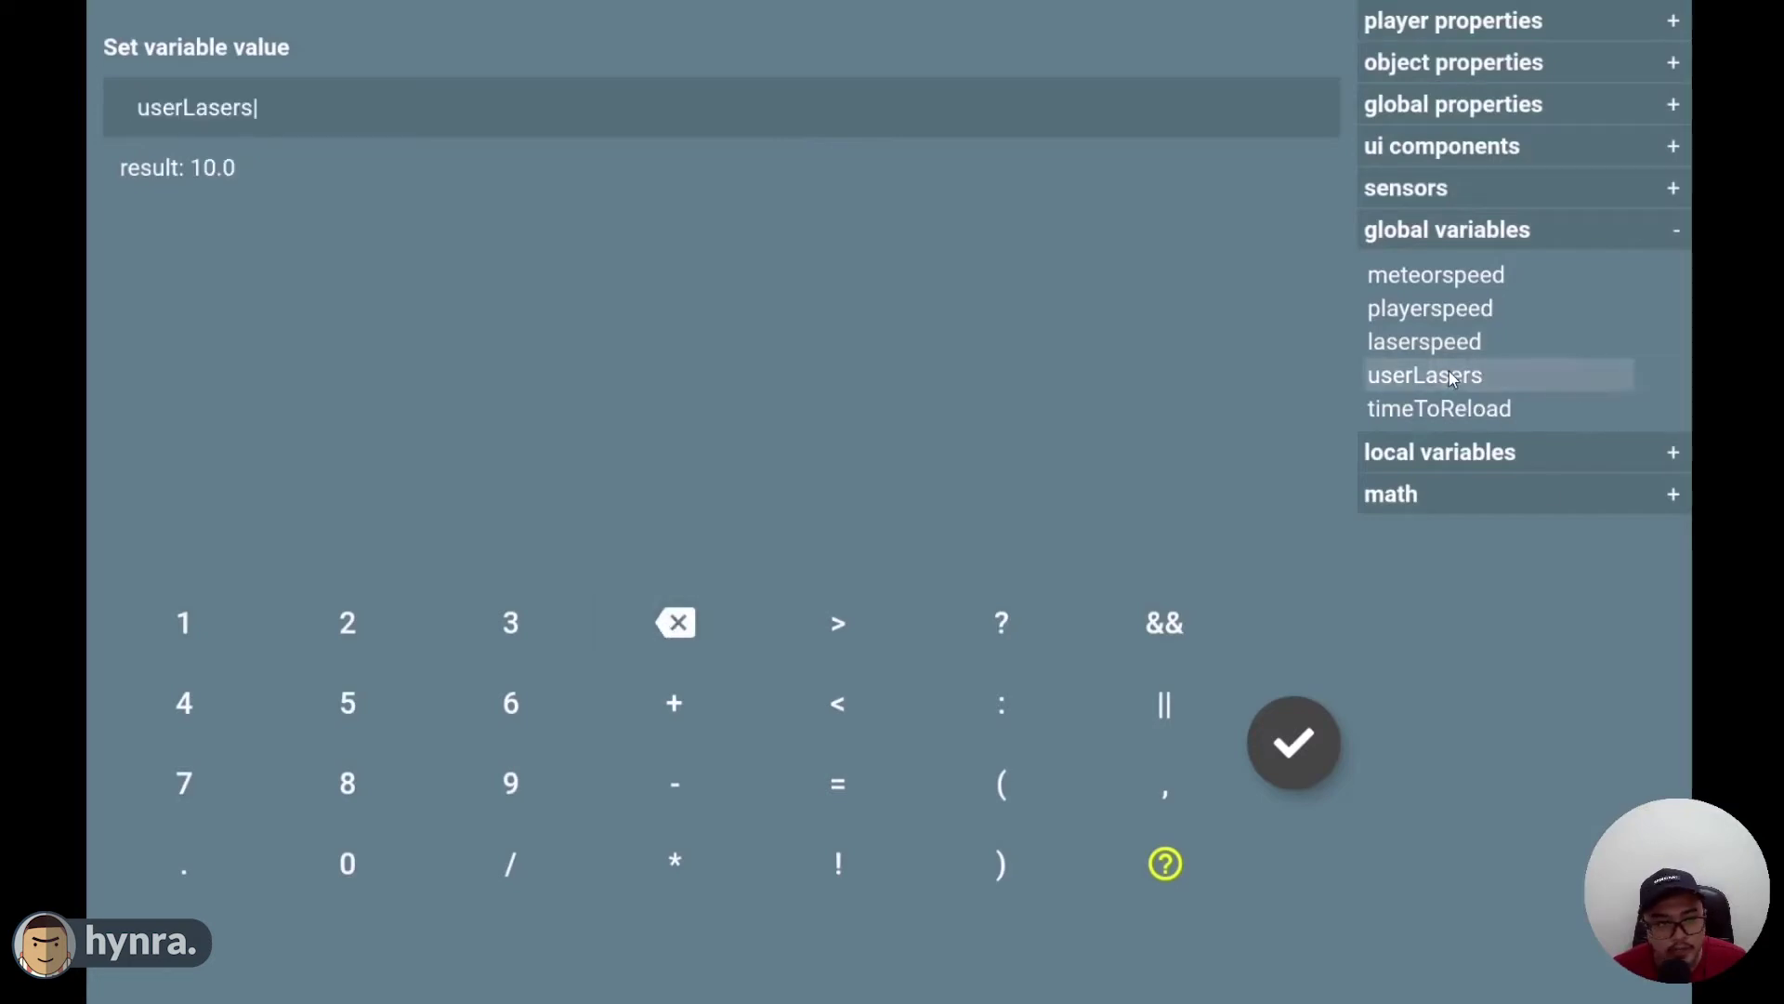
click(675, 783)
click(186, 624)
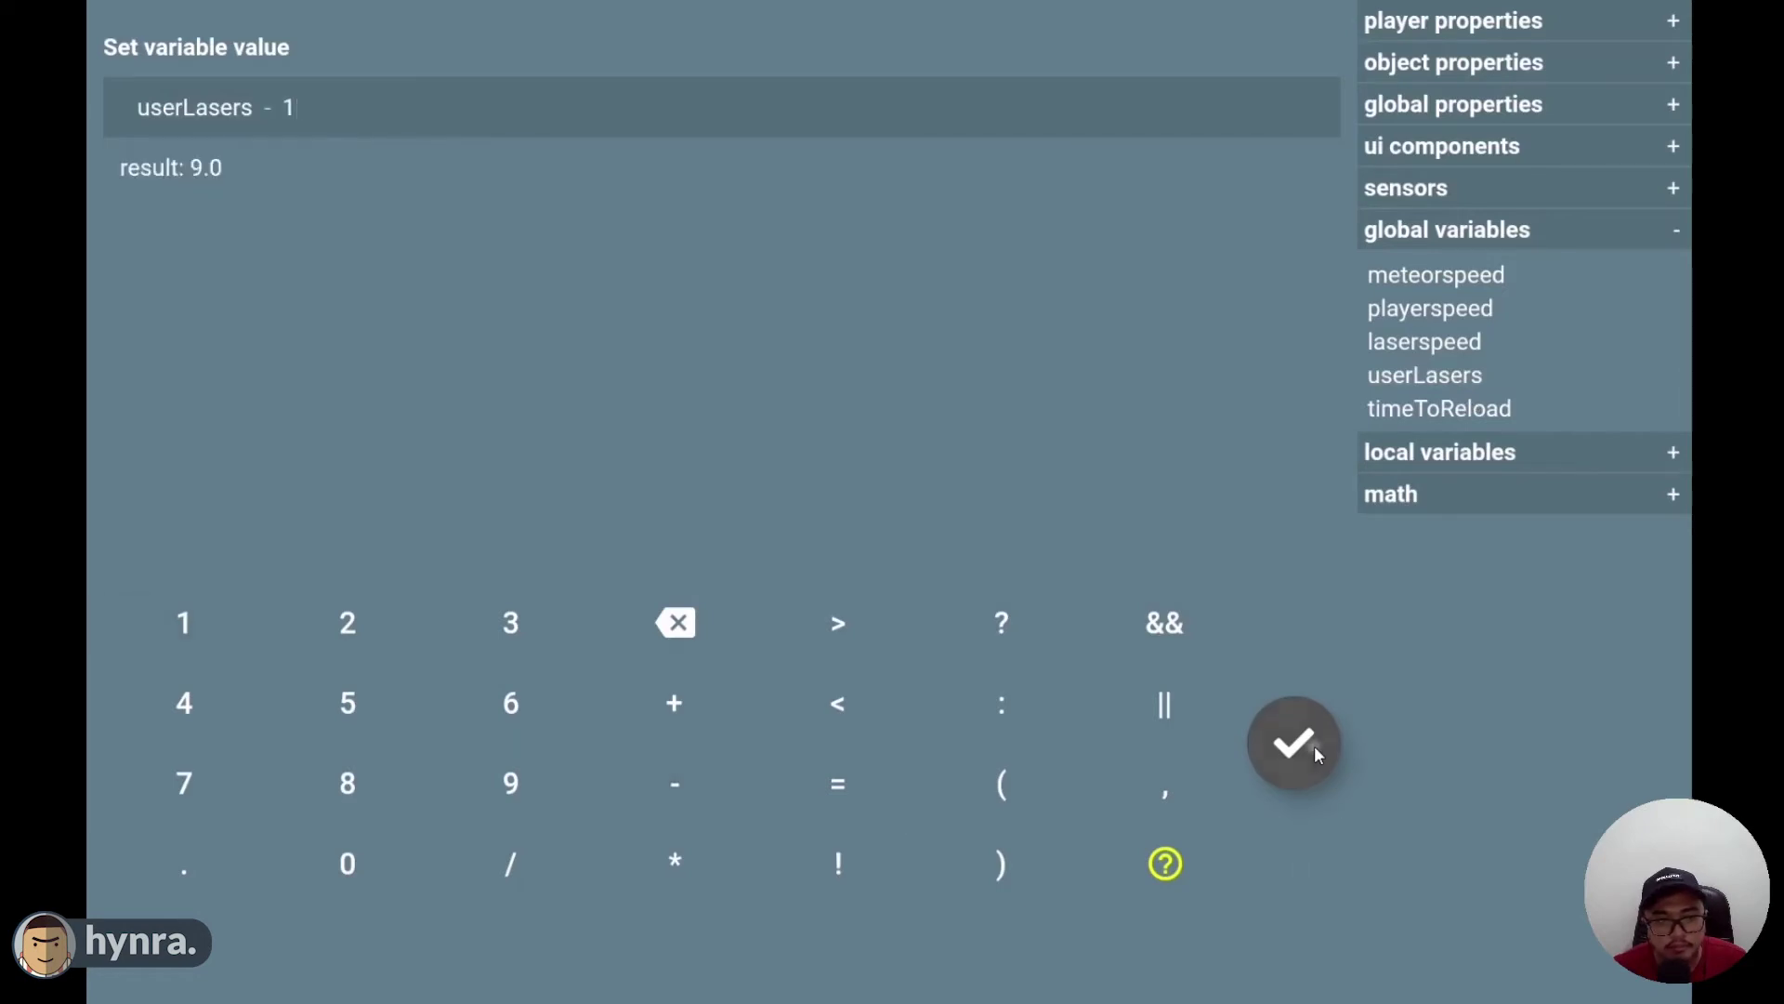
click(1295, 744)
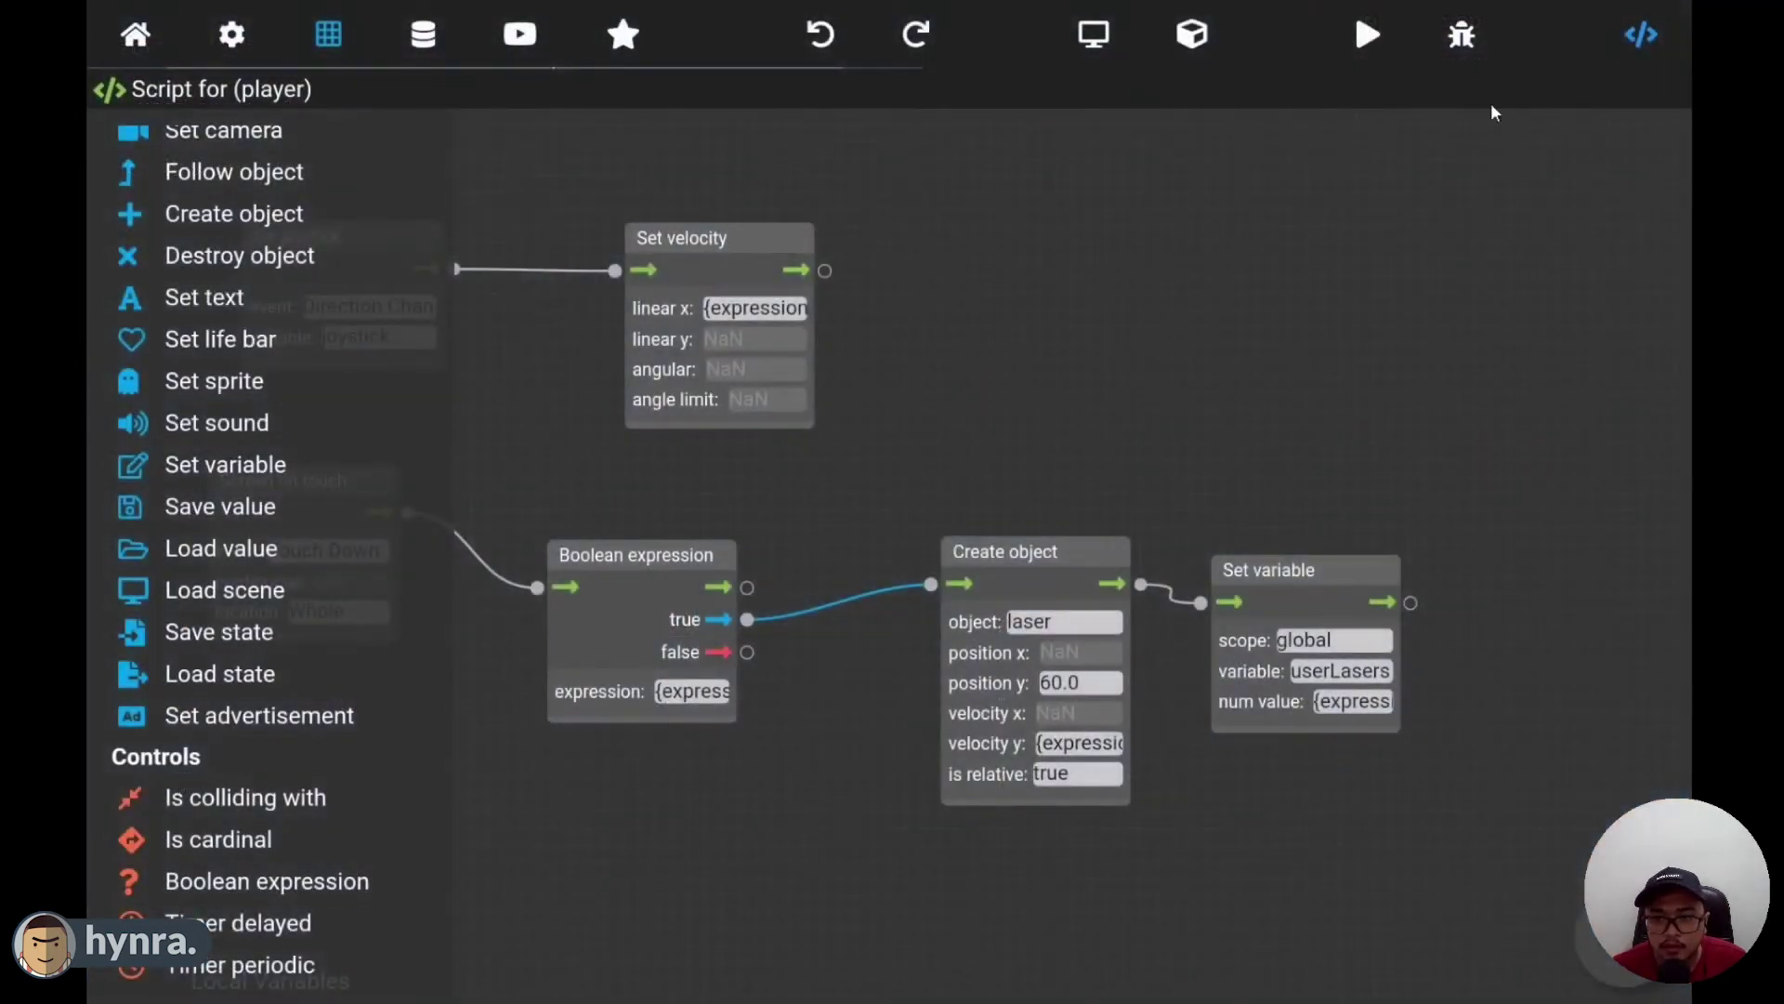
- Run the game in debug mode and fire lasers repeatedly to check the userLasers count
click(1463, 37)
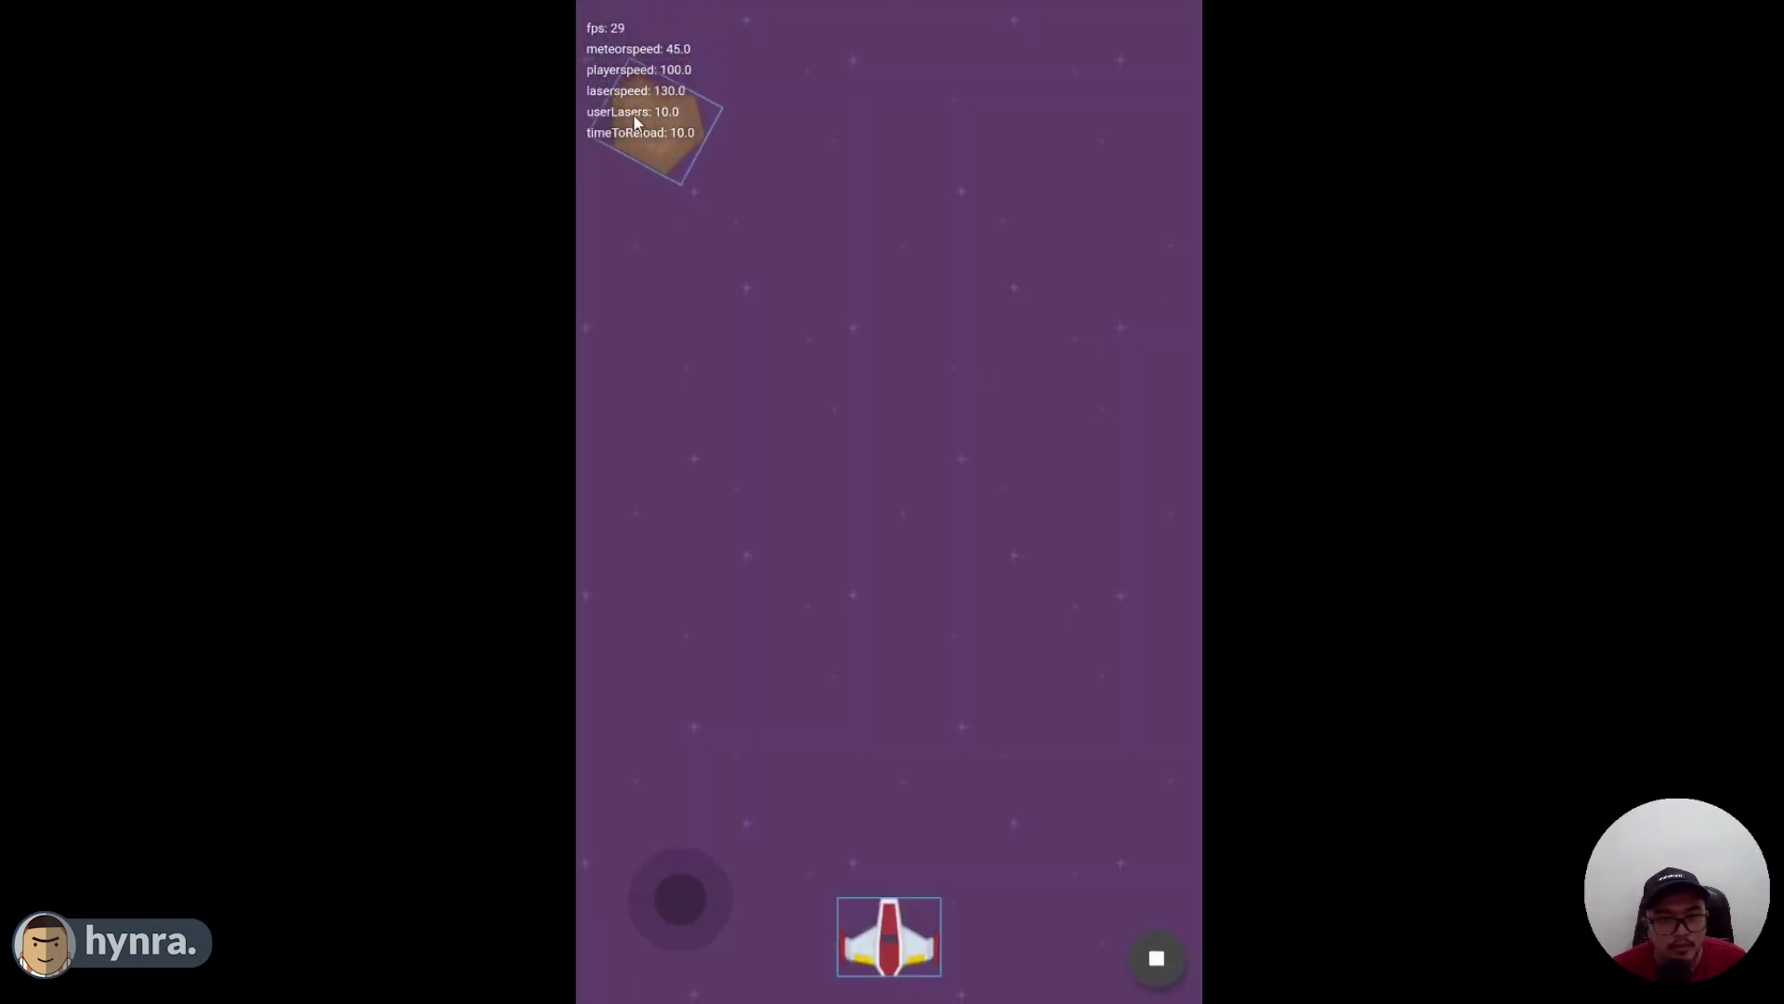
click(1000, 617)
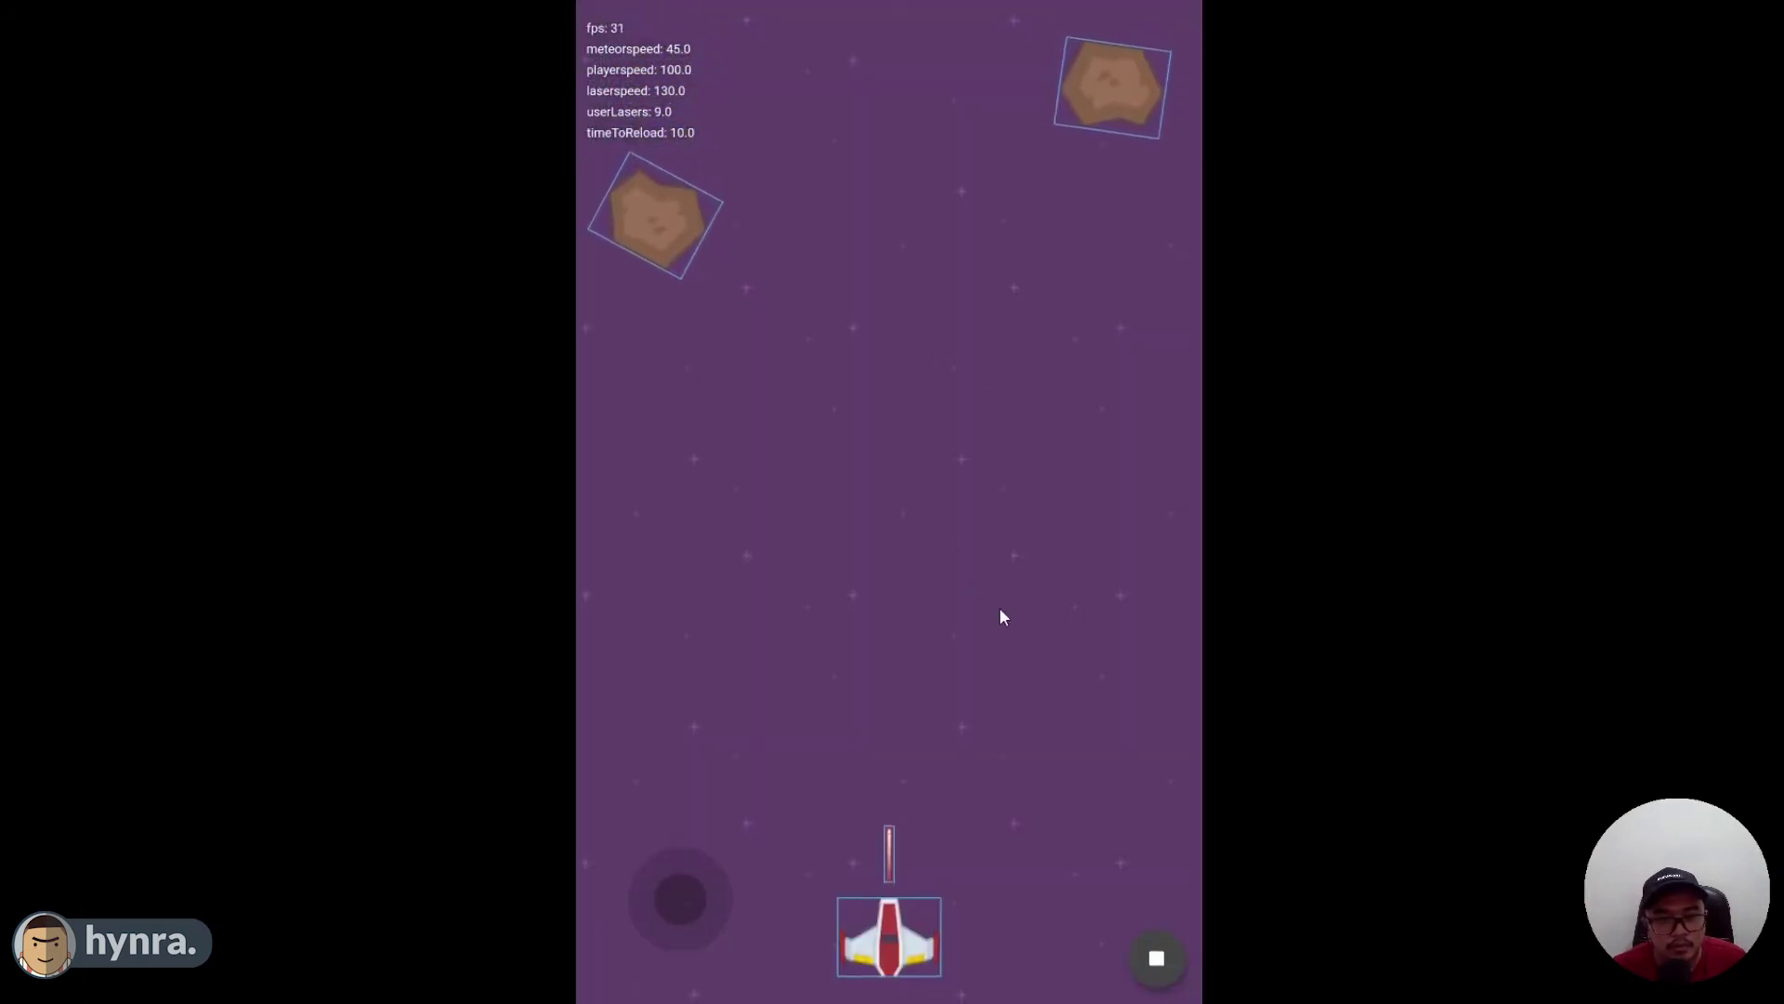
click(1030, 529)
click(1031, 530)
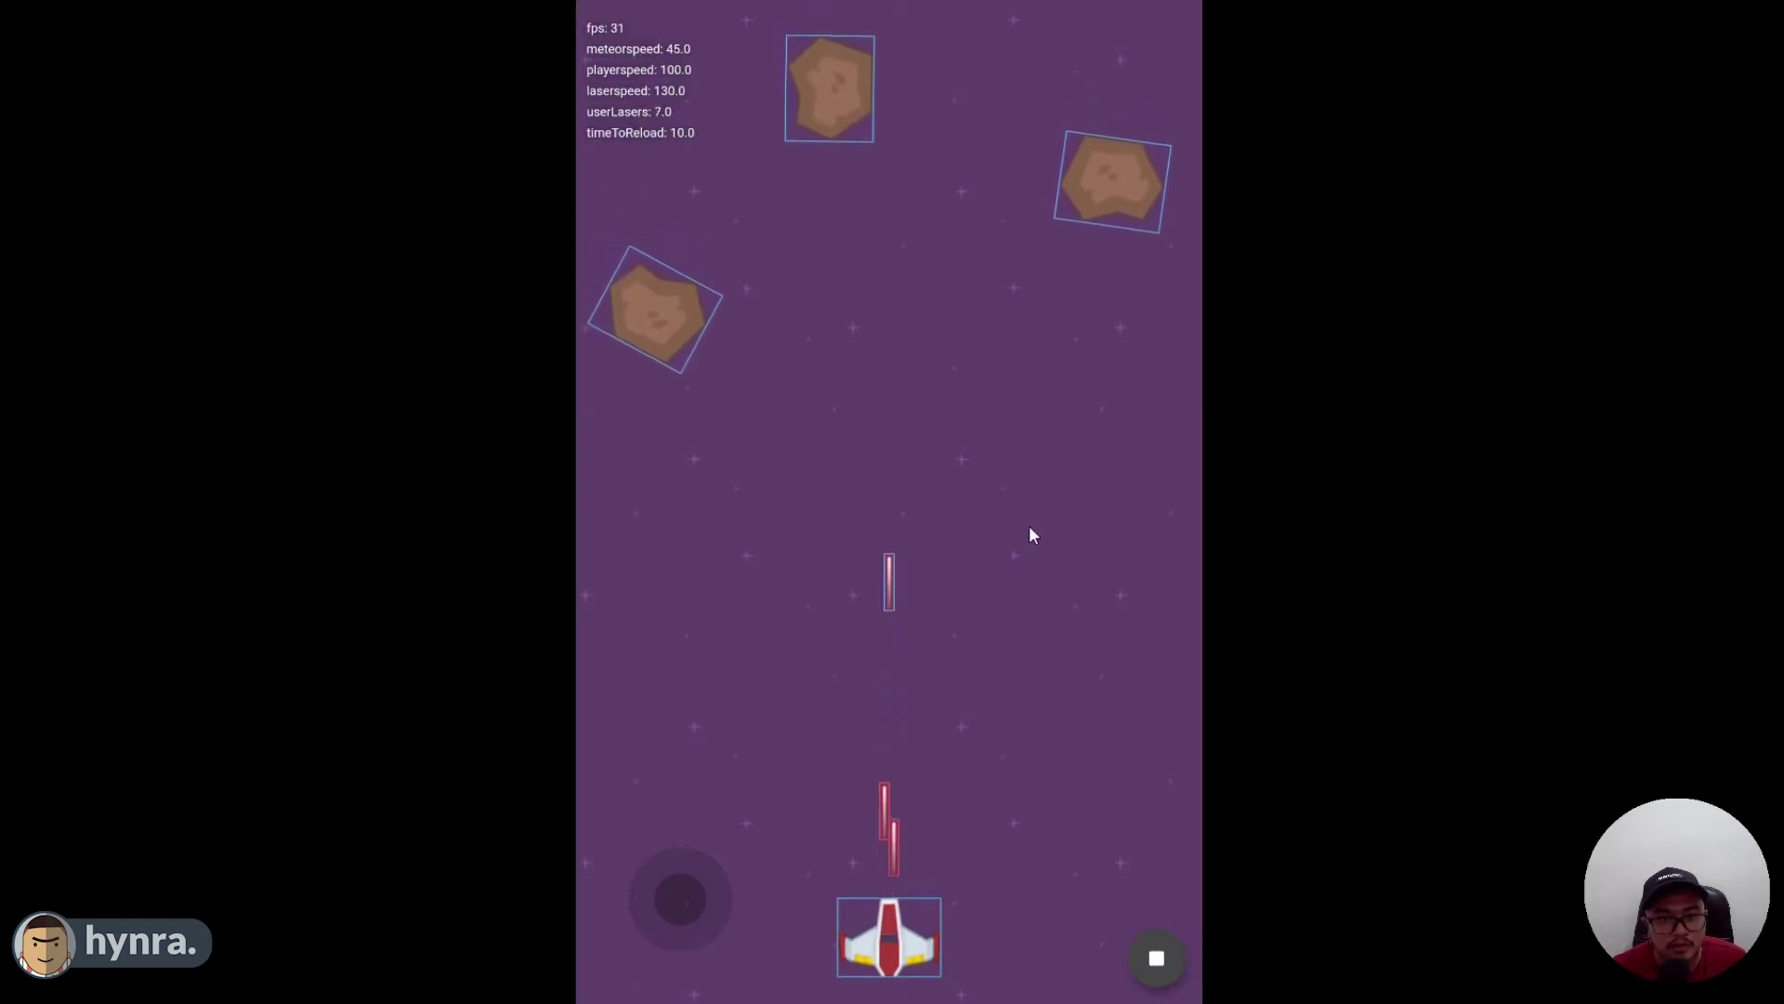
click(1030, 530)
click(1030, 530)
click(1031, 530)
click(1031, 530)
click(1031, 529)
click(1030, 527)
click(1030, 527)
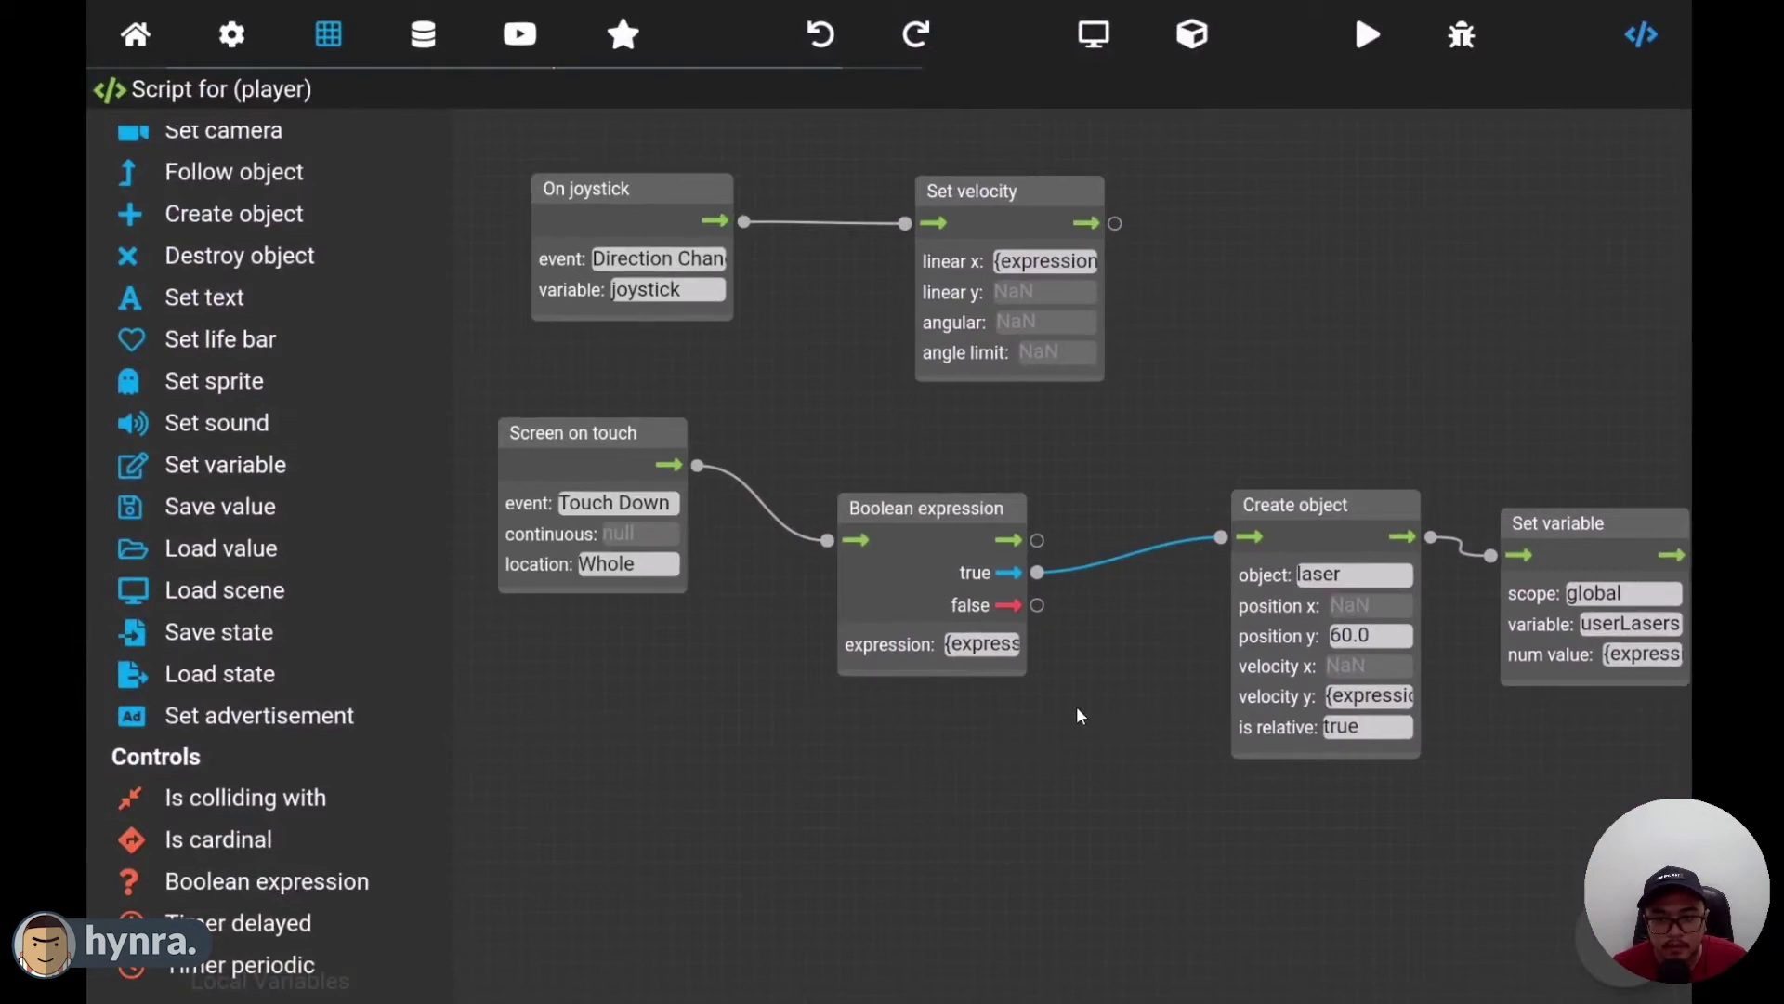
- Add an On object loaded event node to the player script and align it below the Screen on touch node
drag(1013, 798, 1106, 707)
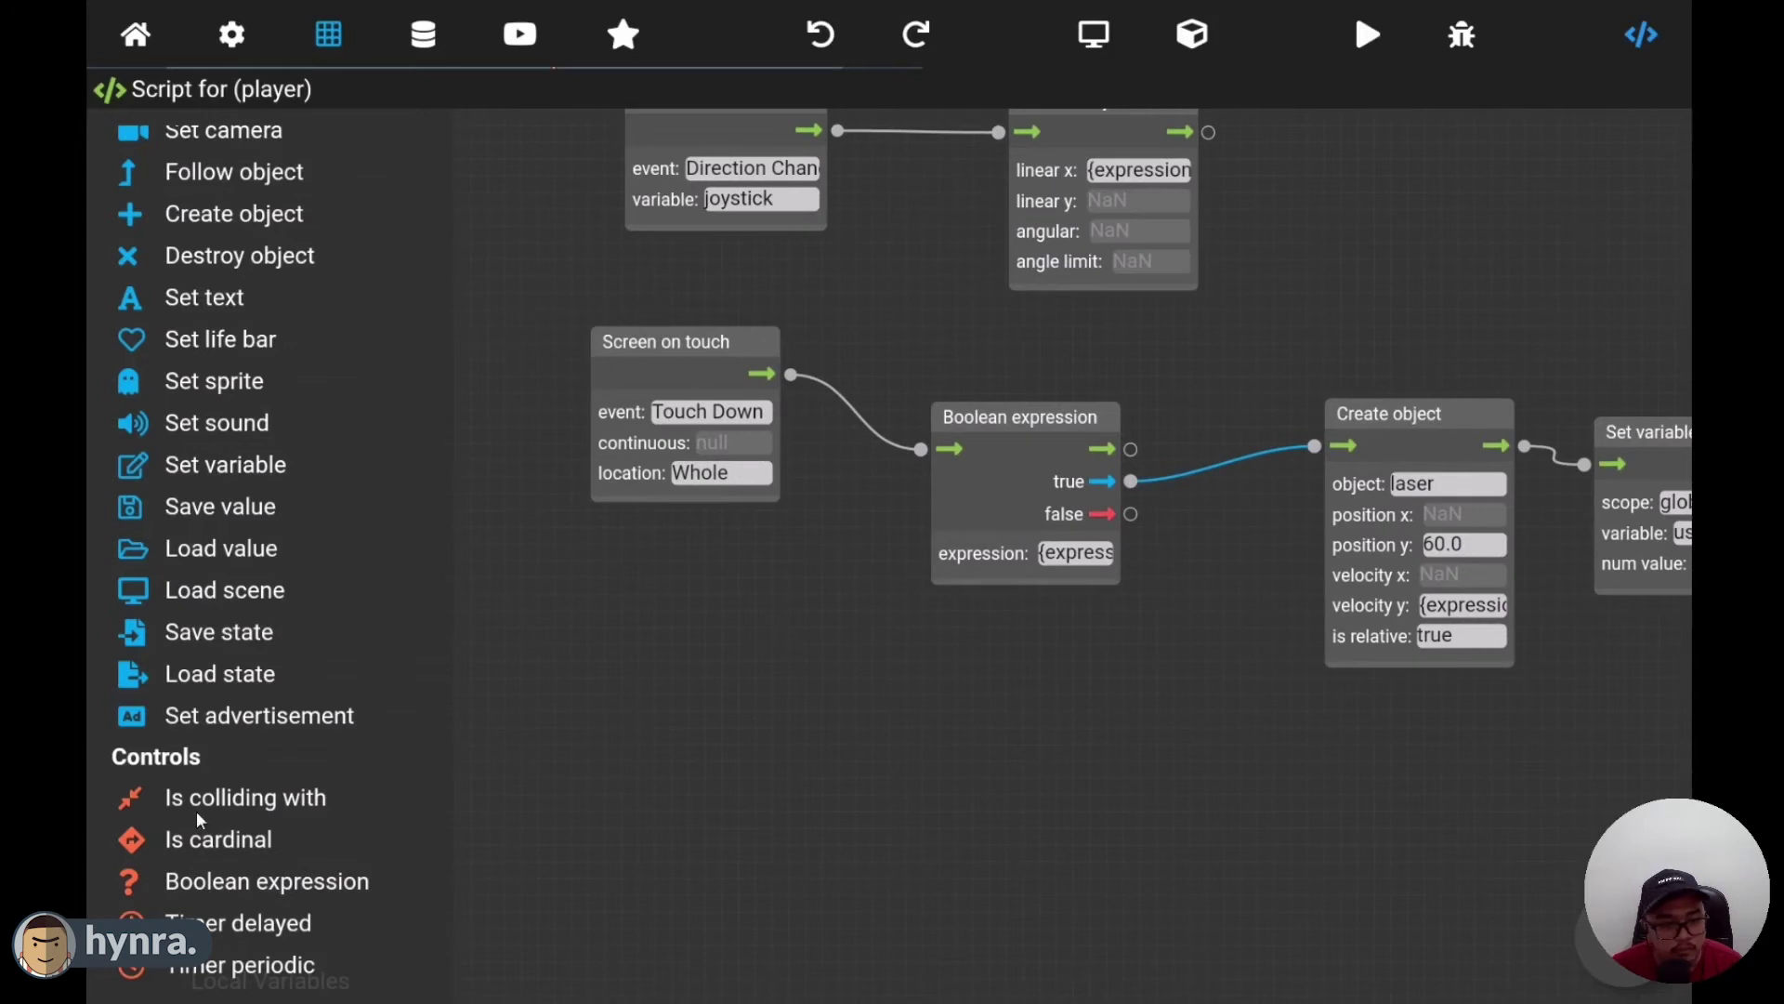
scroll(198, 810, down, 2)
scroll(239, 363, up, 3)
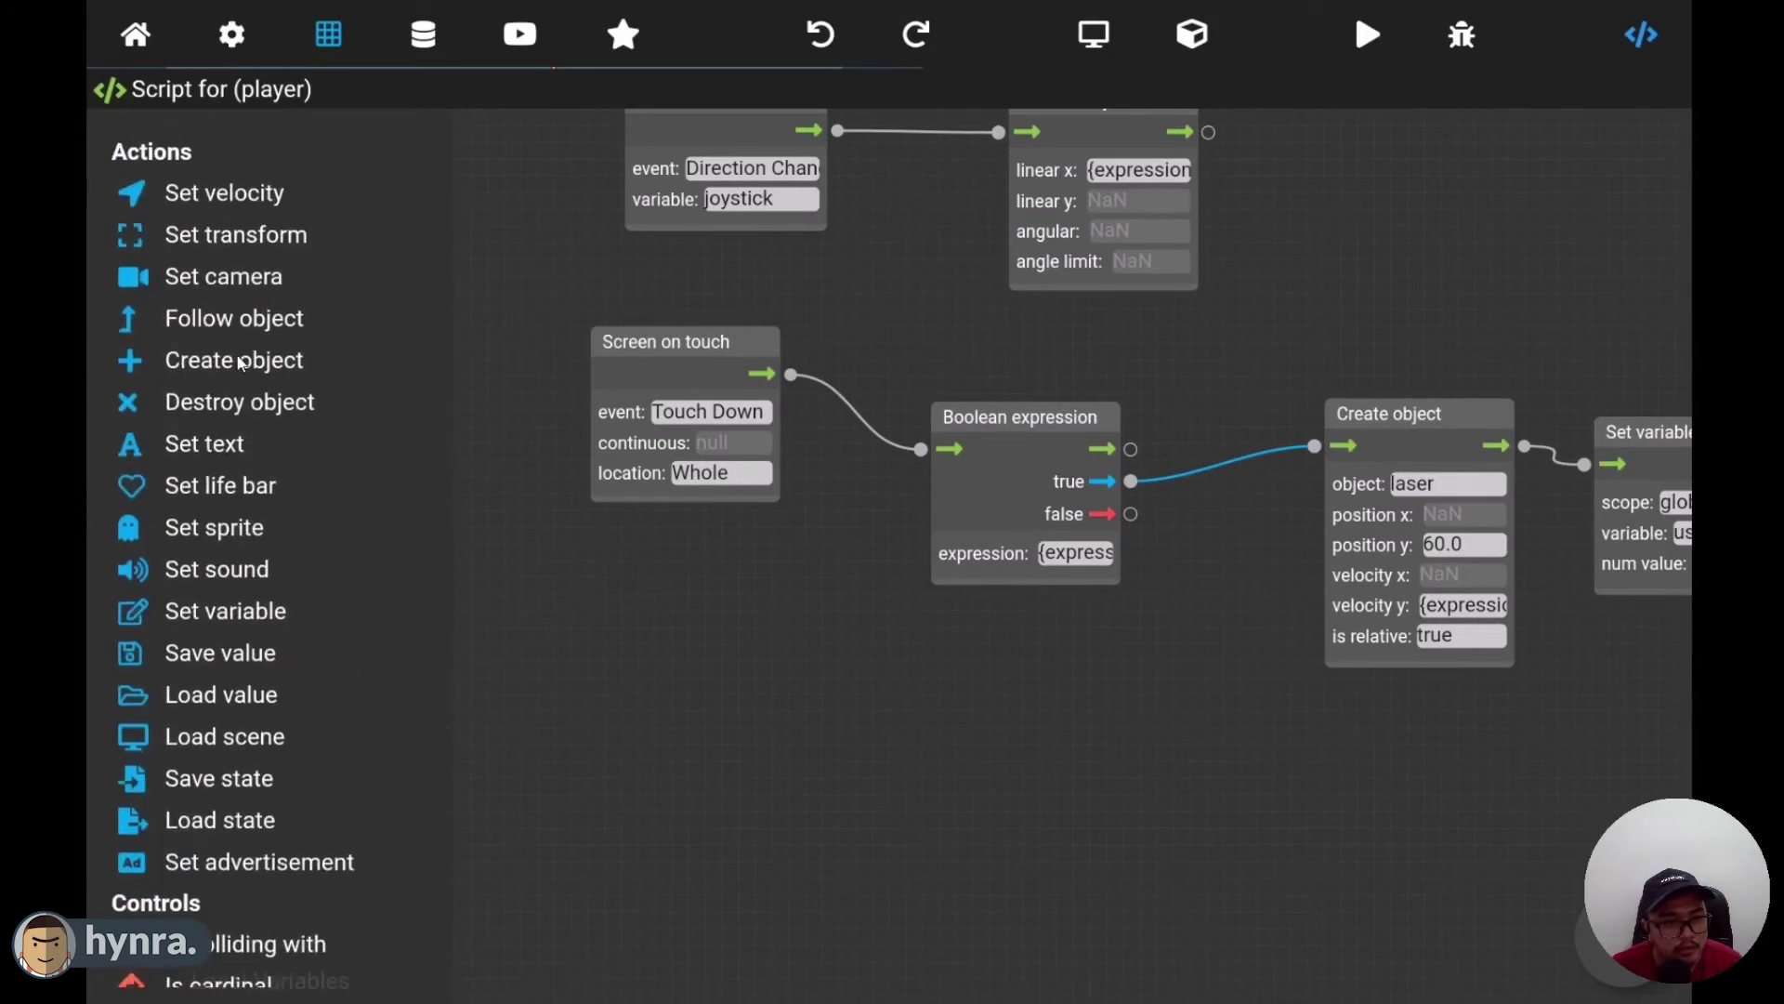
scroll(239, 362, up, 3)
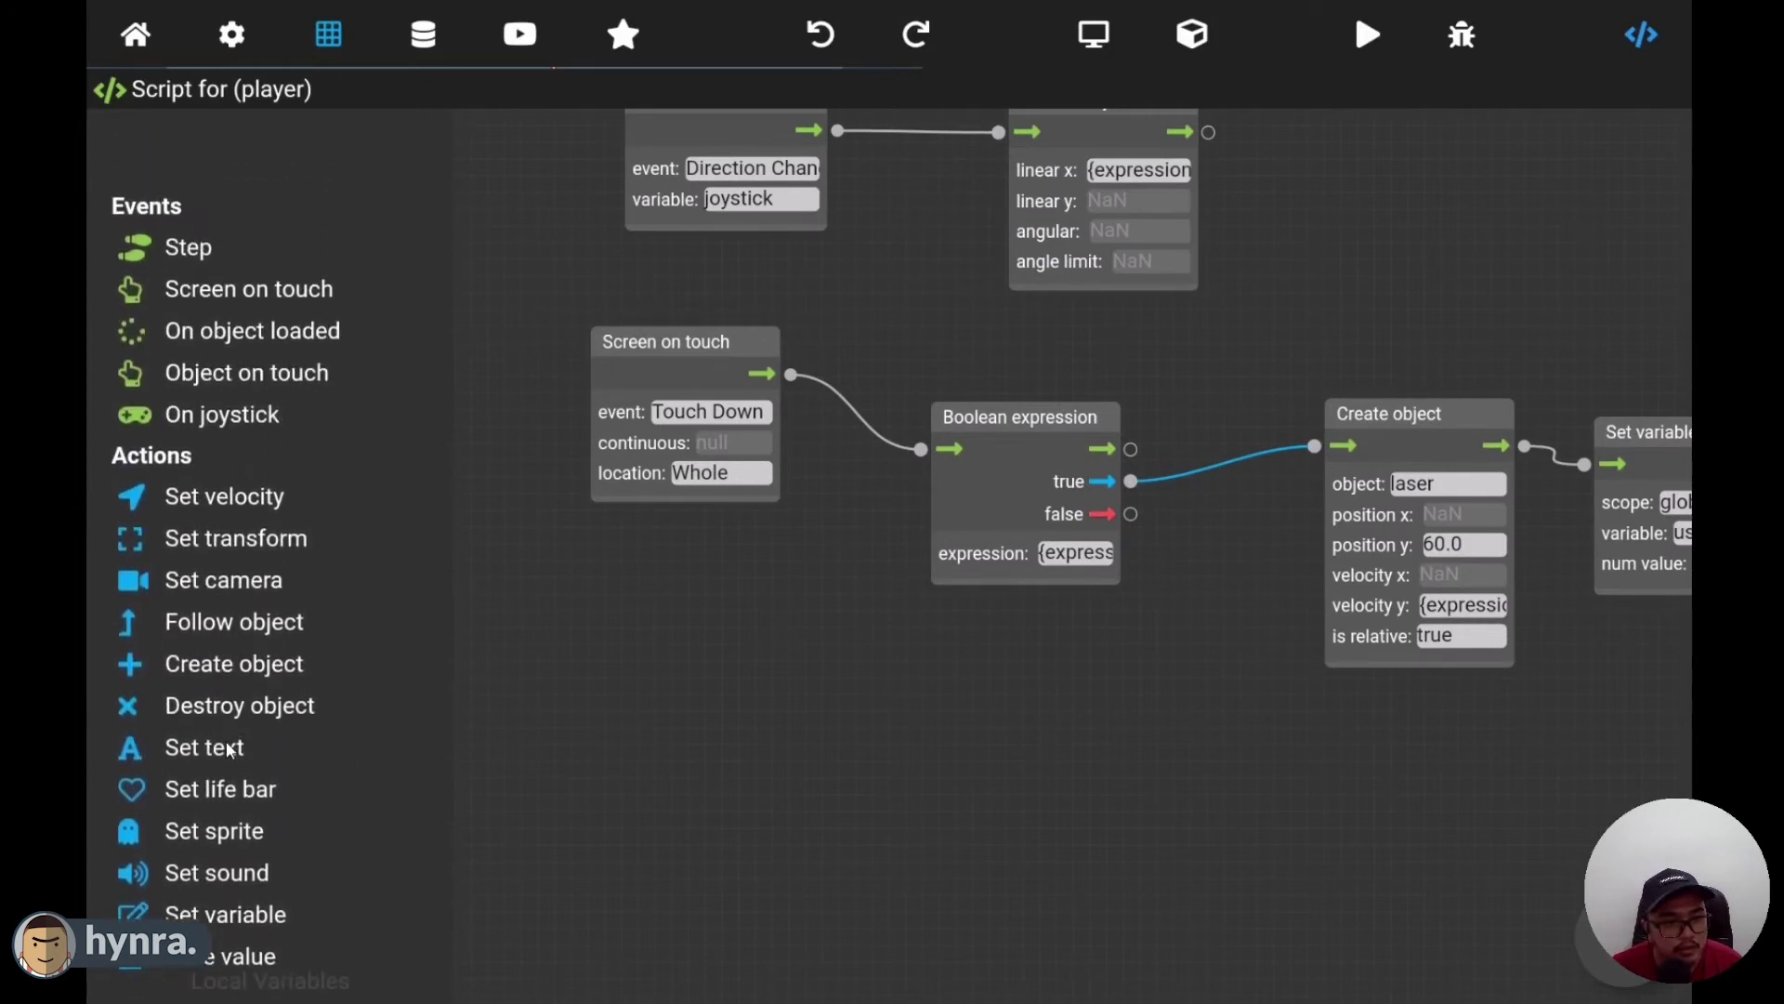
scroll(237, 632, down, 1)
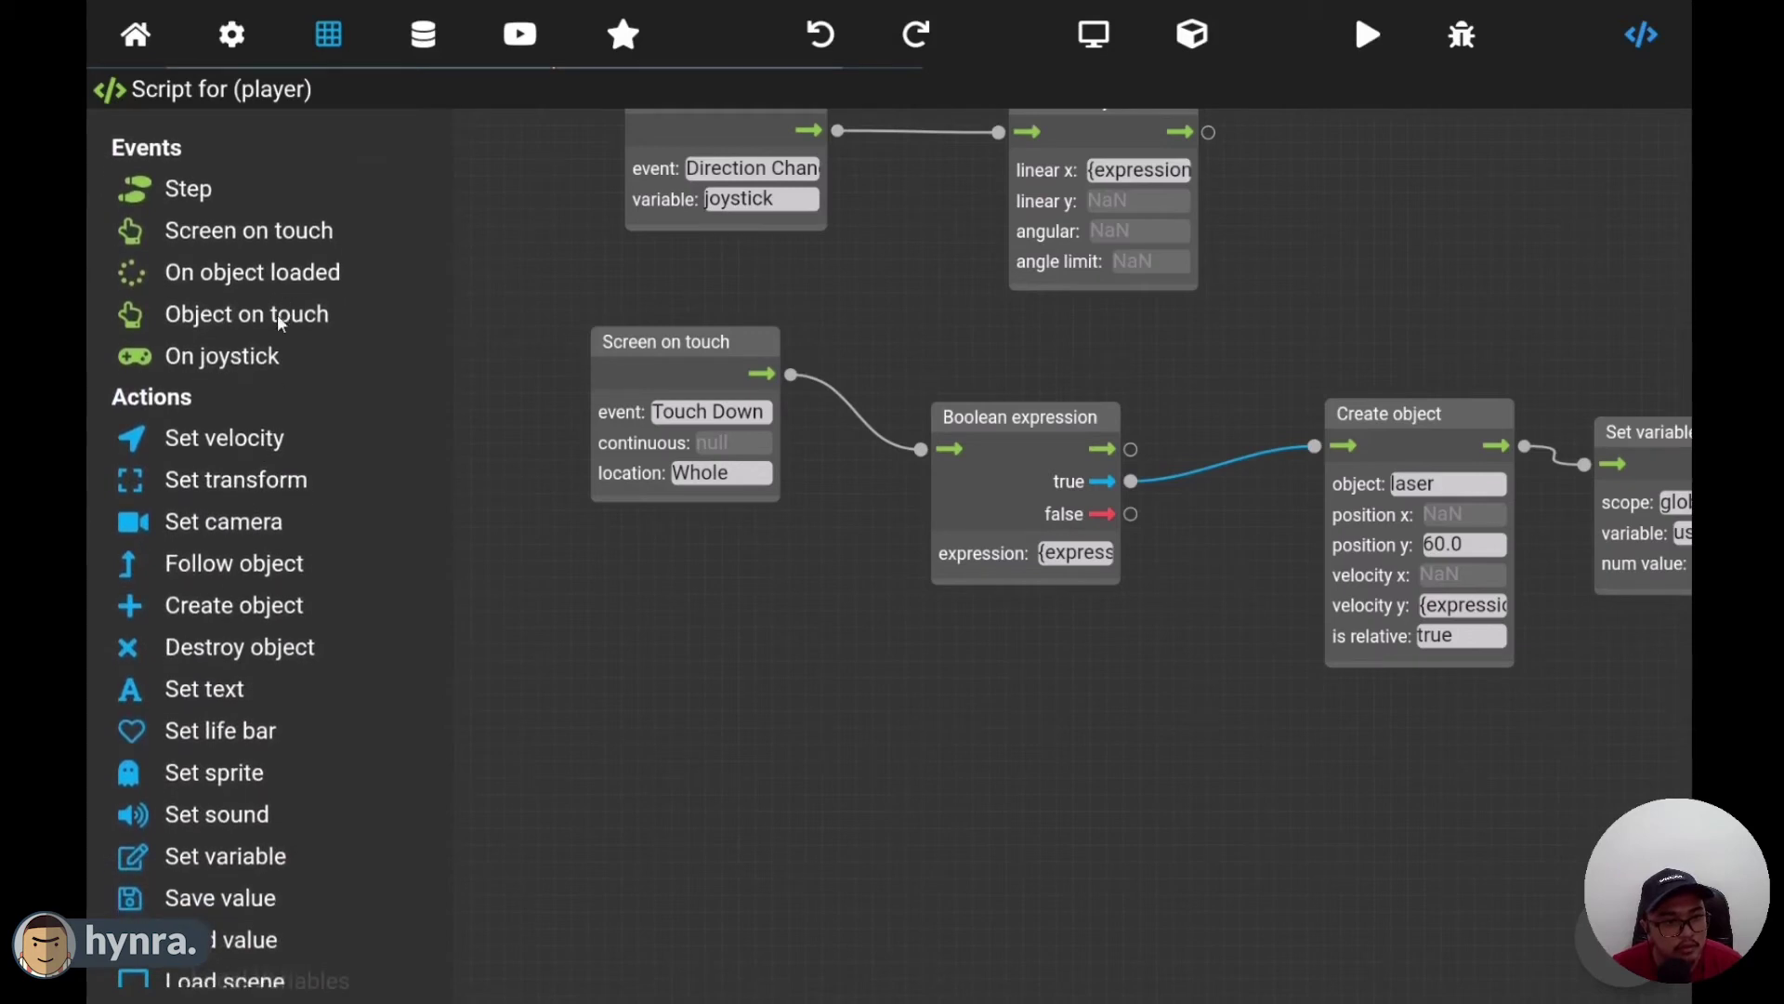
drag(247, 281, 584, 818)
drag(899, 889, 1084, 791)
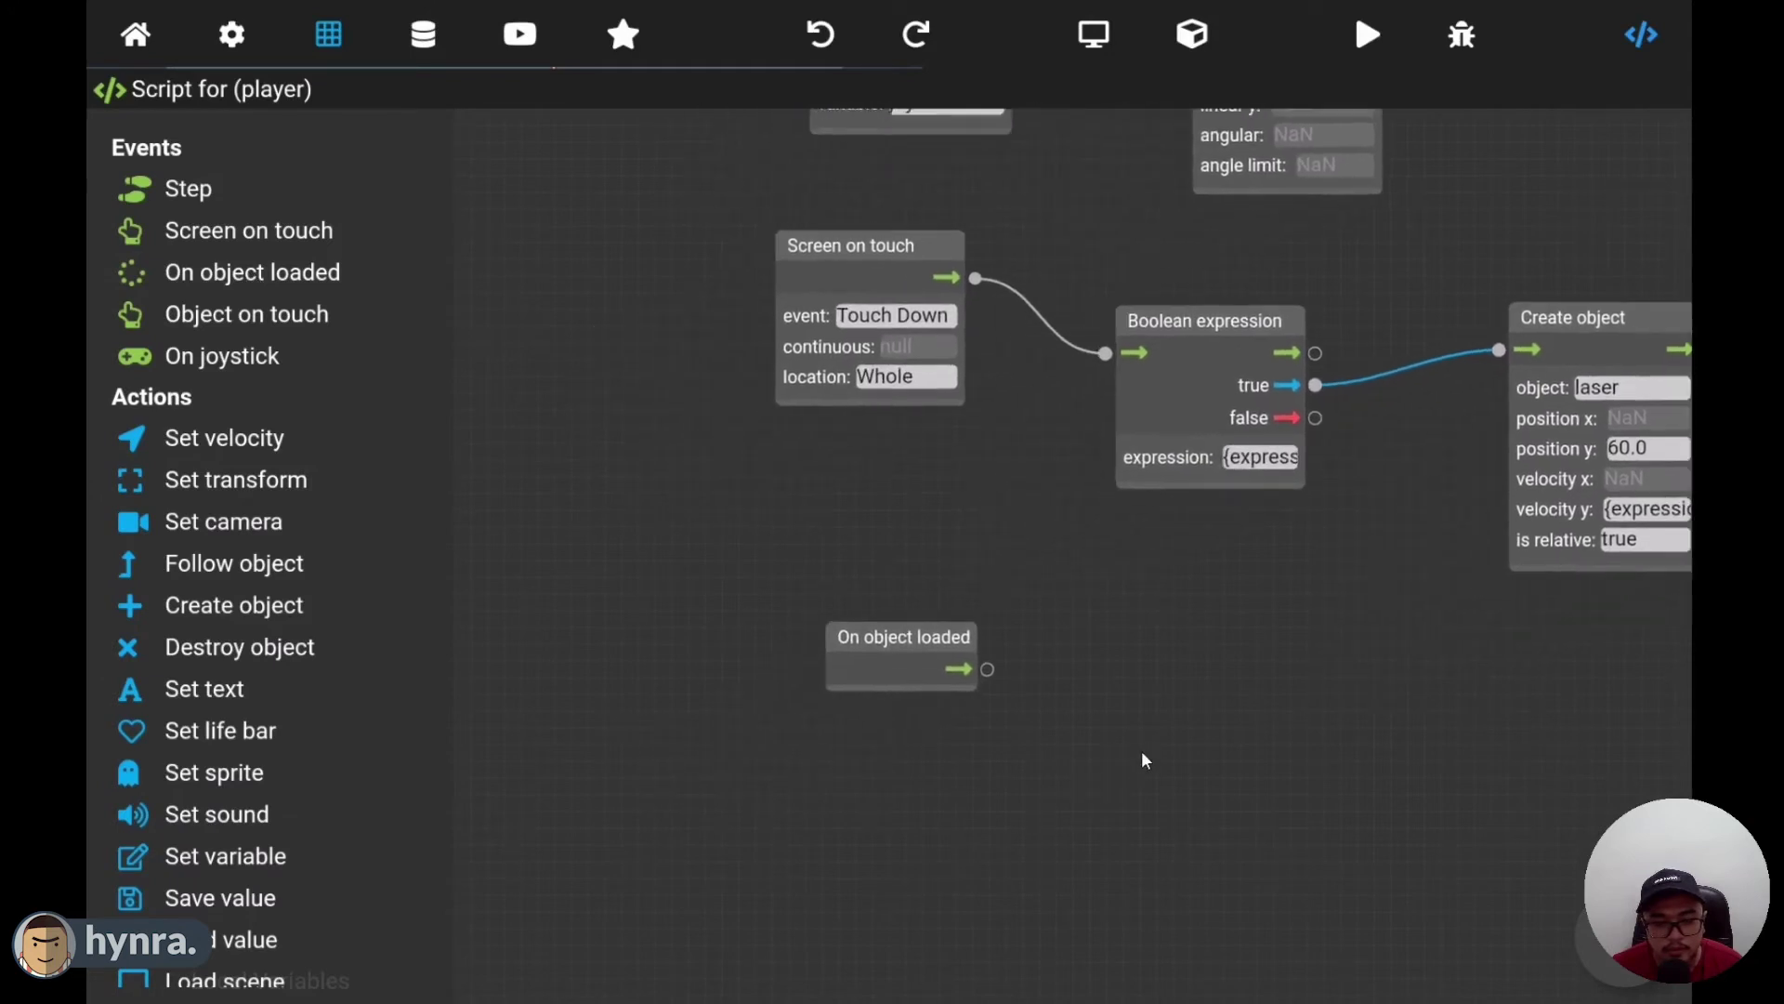
drag(941, 643, 892, 643)
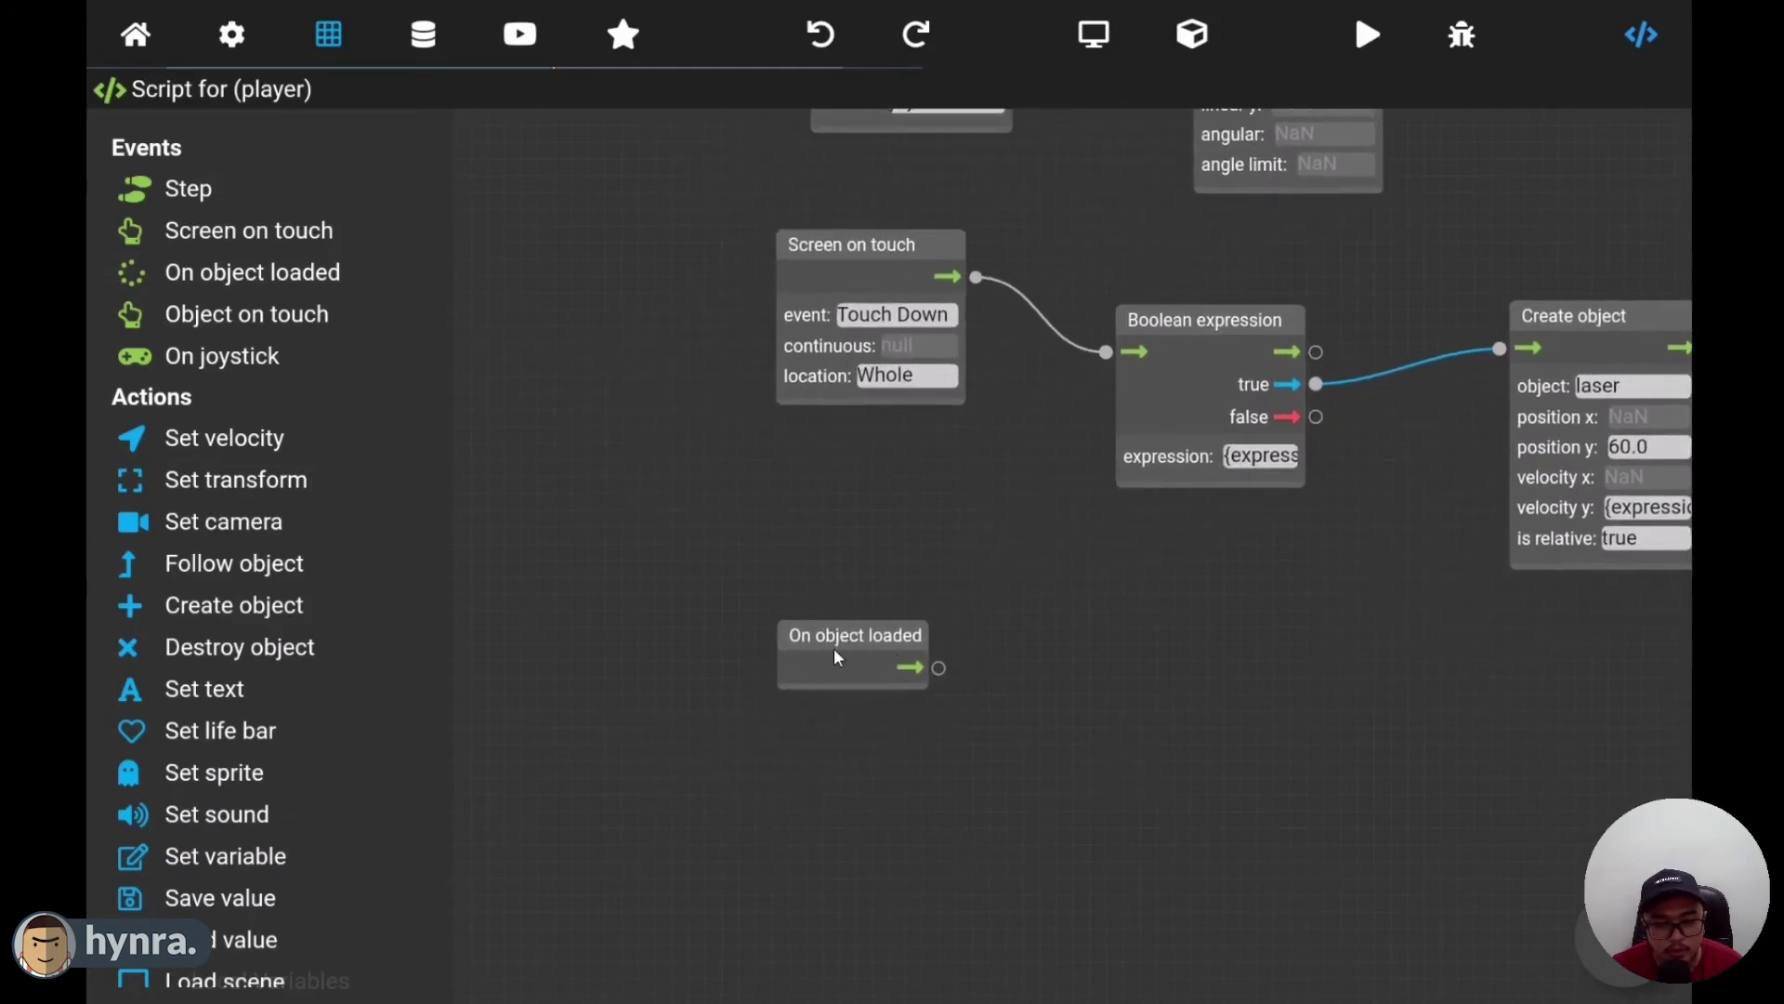
- Add a Timer periodic node, connect it to the On object loaded event and set its interval to 1.0 seconds
drag(272, 788, 237, 337)
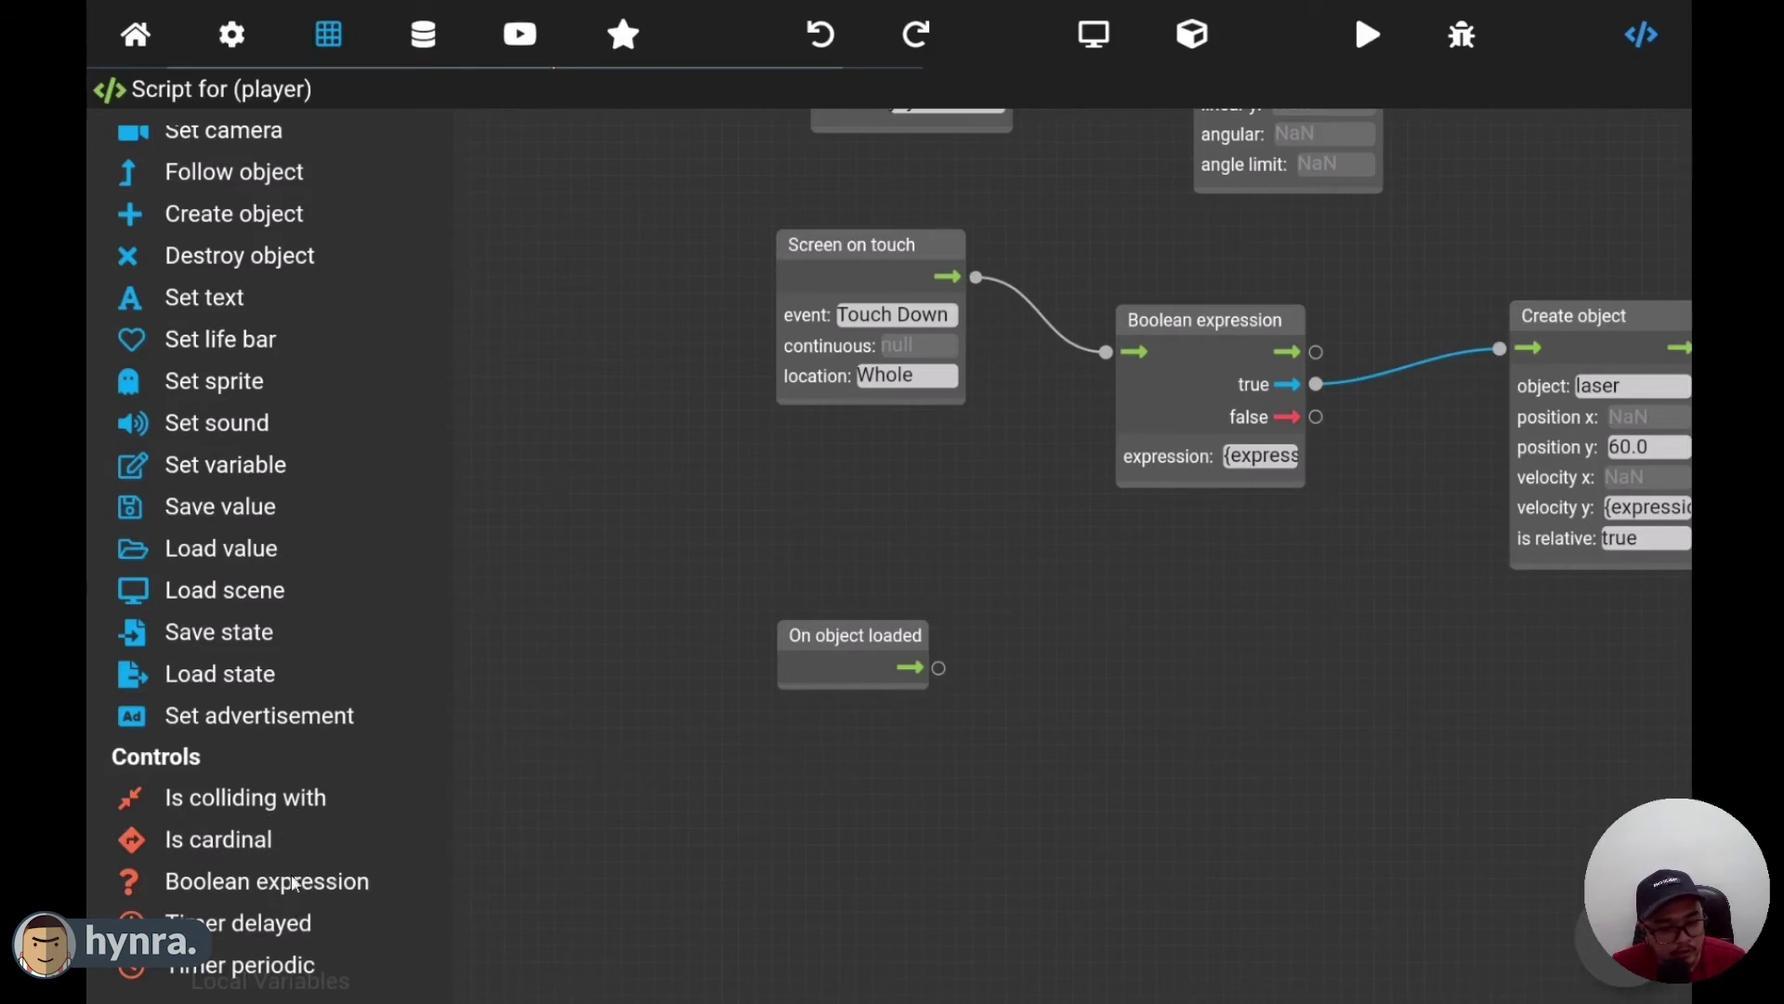
scroll(288, 846, down, 2)
drag(267, 978, 1216, 734)
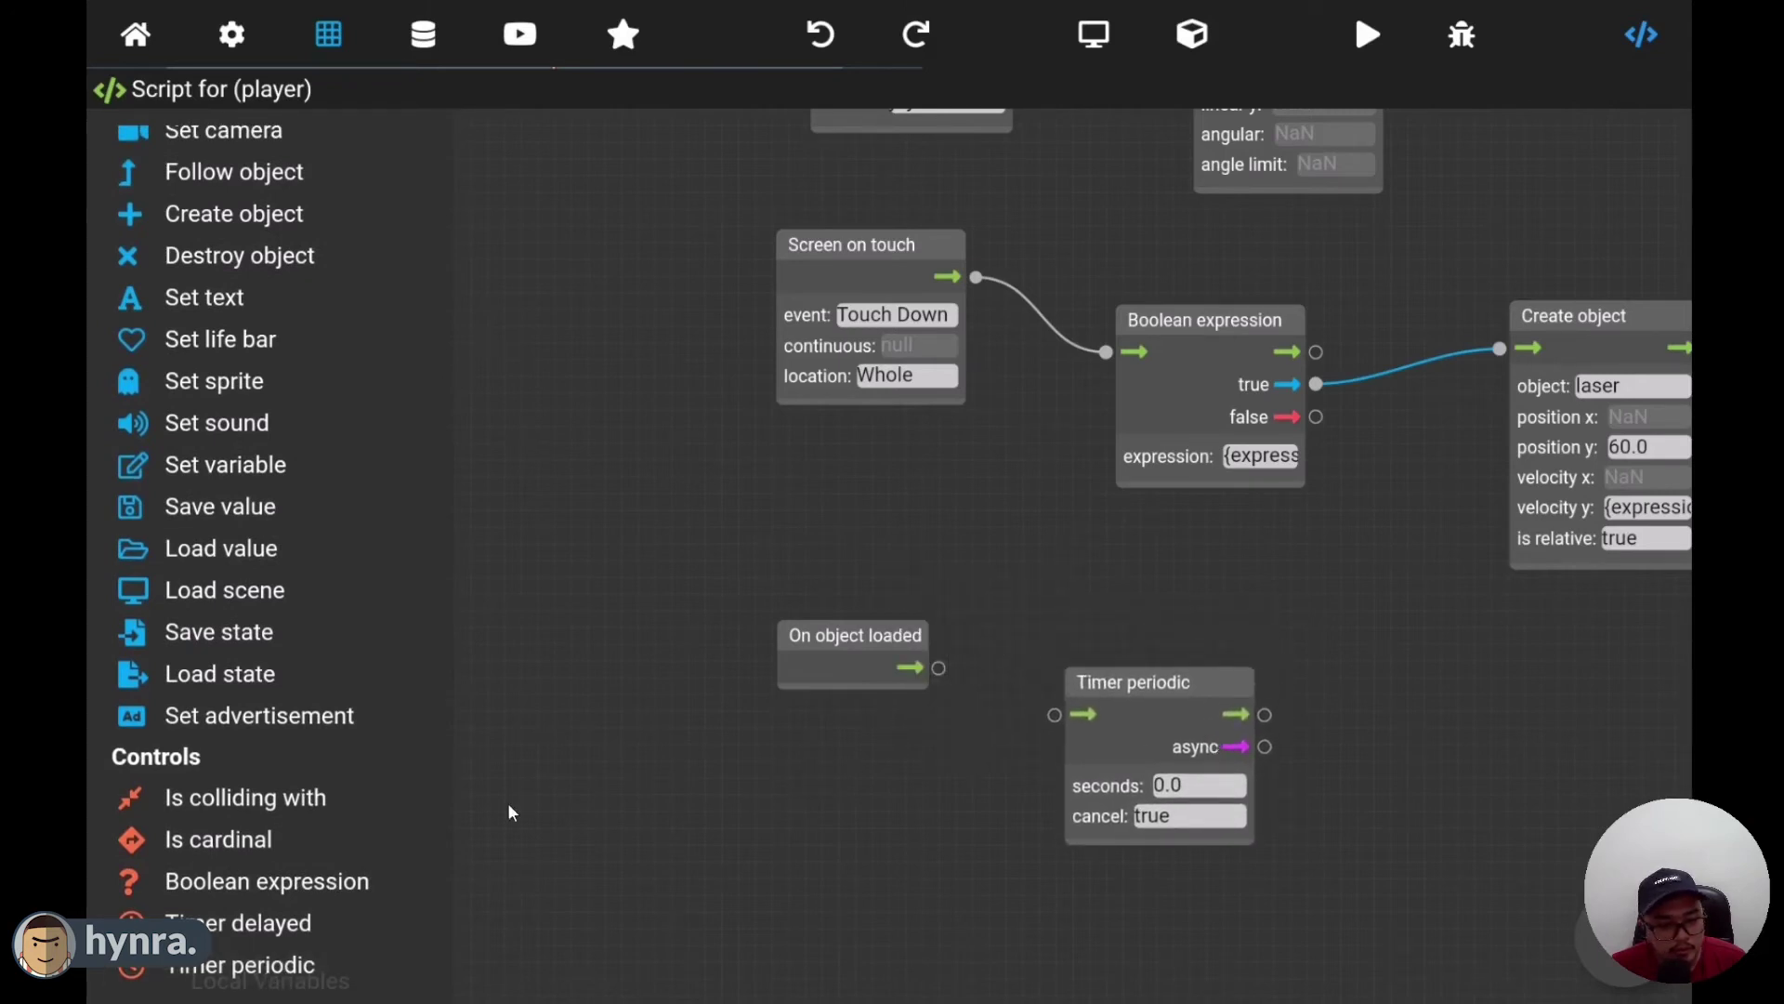
drag(944, 667, 1057, 716)
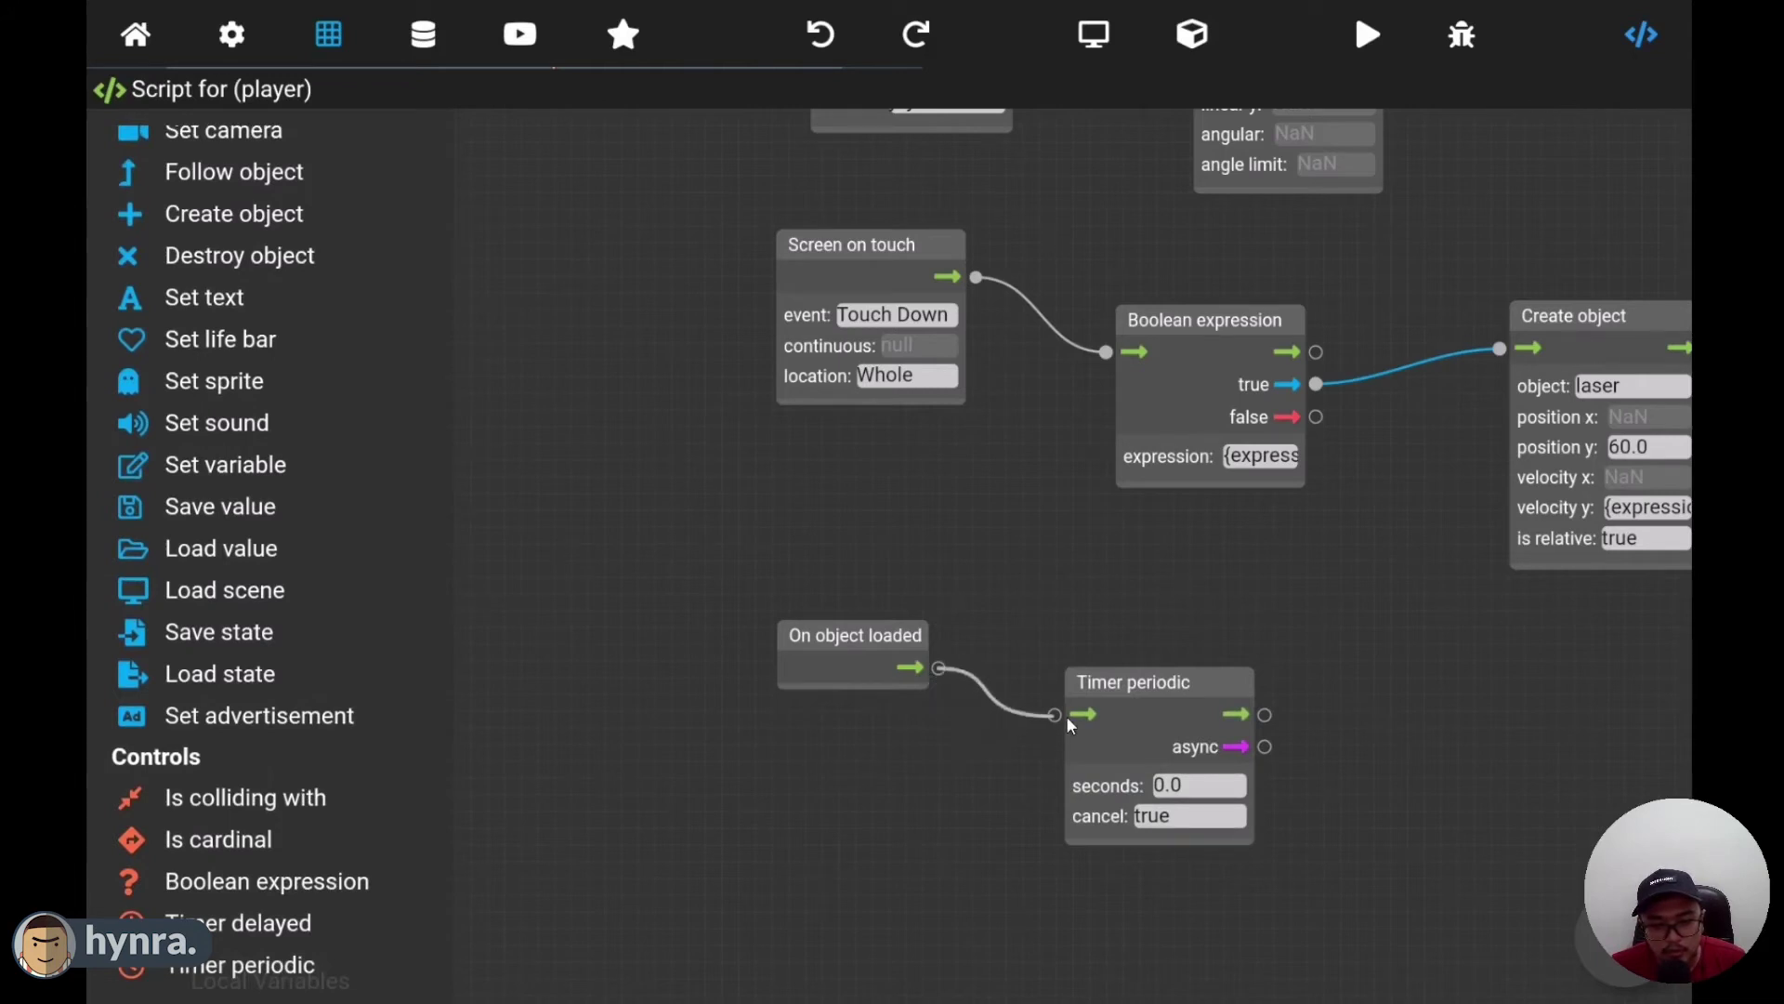
click(1127, 791)
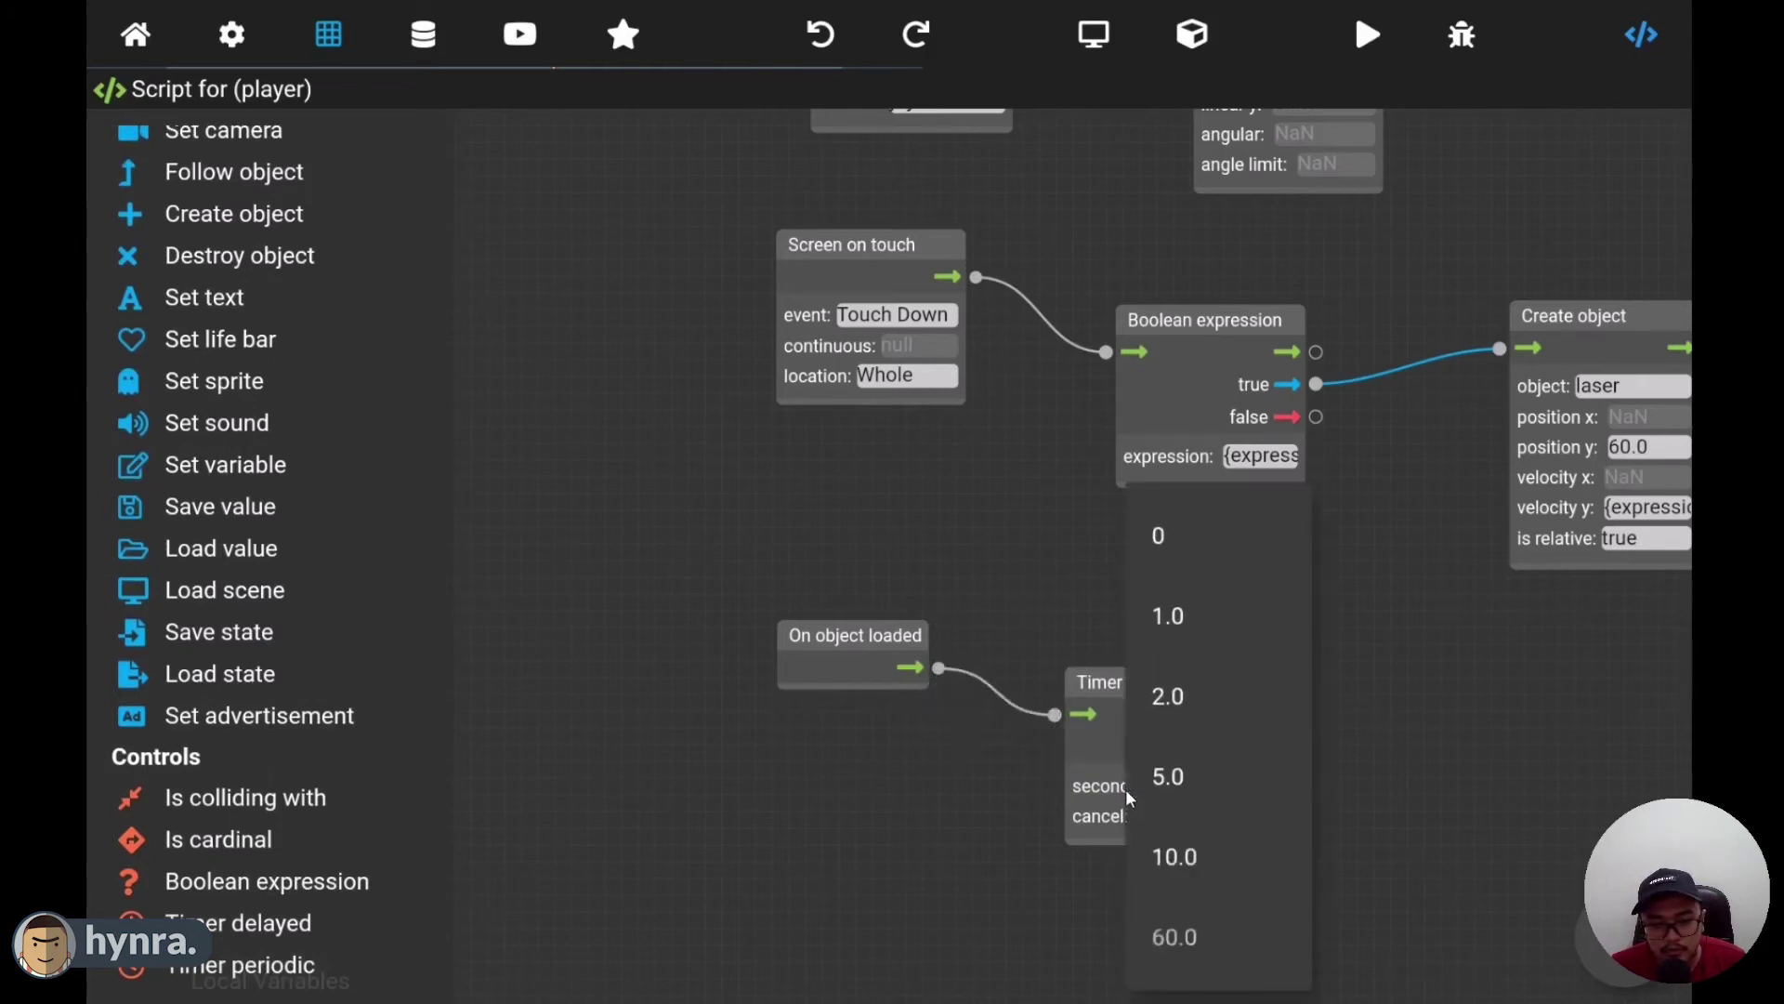
click(1198, 620)
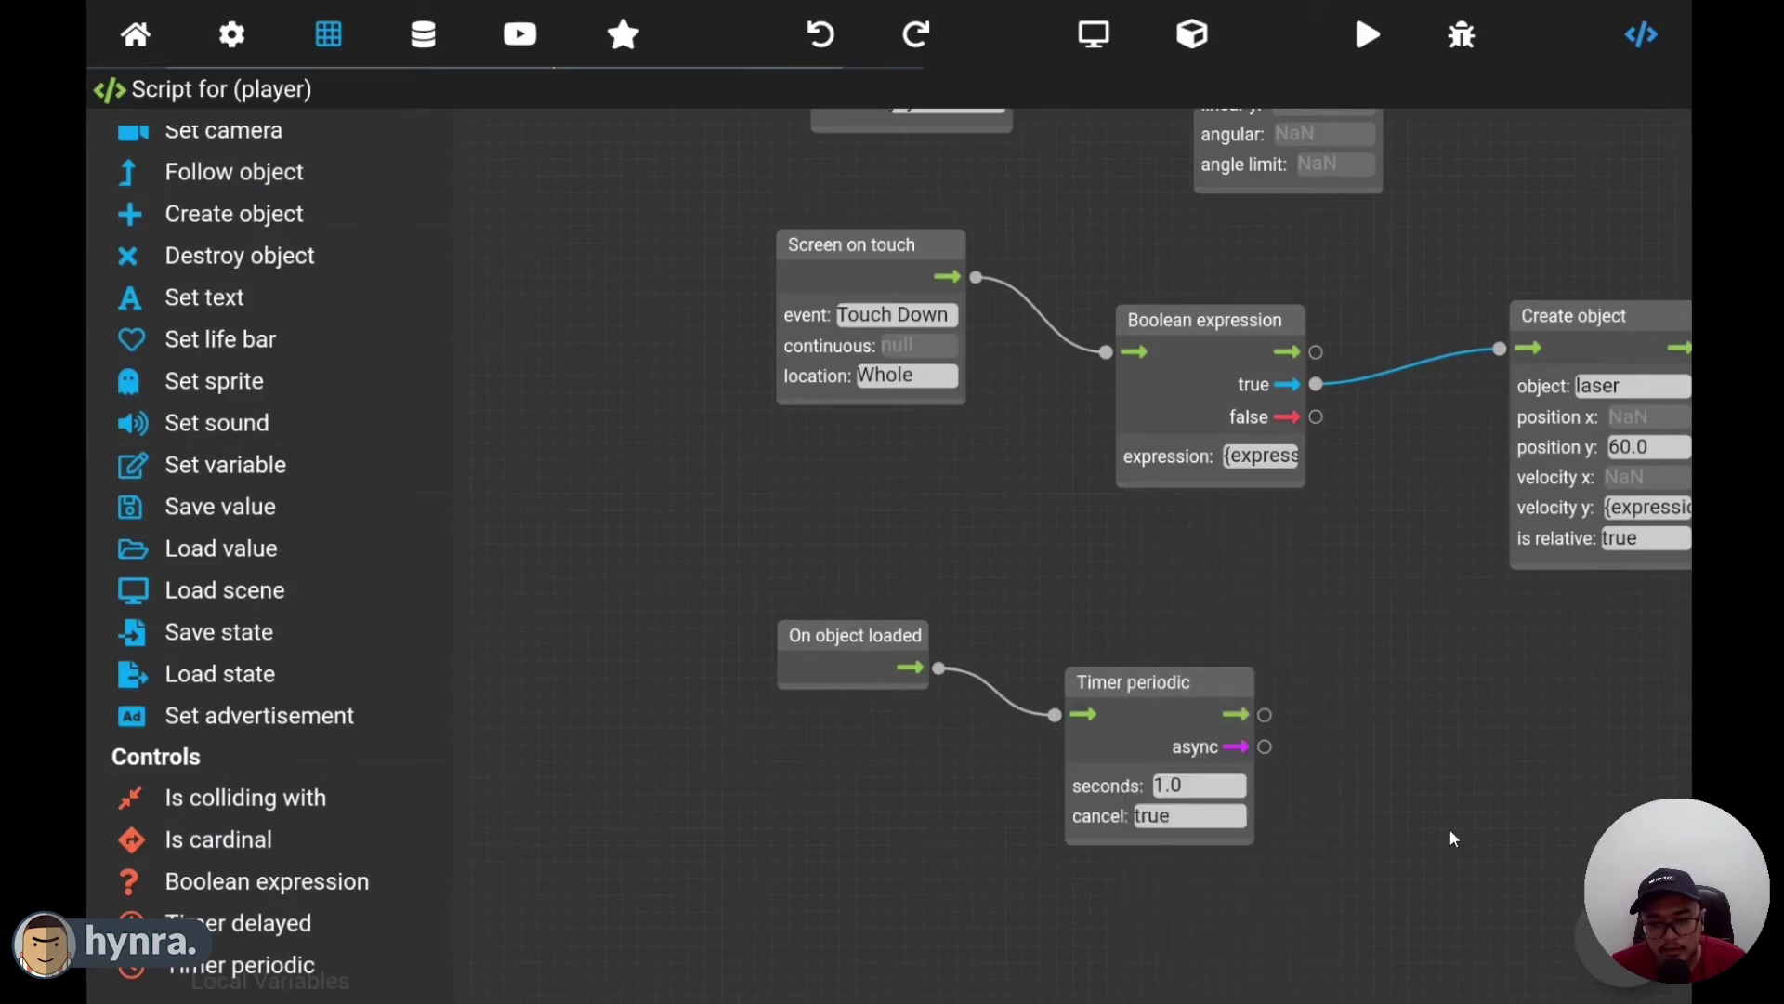
- Add a Boolean expression node beside the Timer periodic node and connect the timer's async output to it
drag(1388, 841, 1295, 831)
drag(1301, 726, 1083, 726)
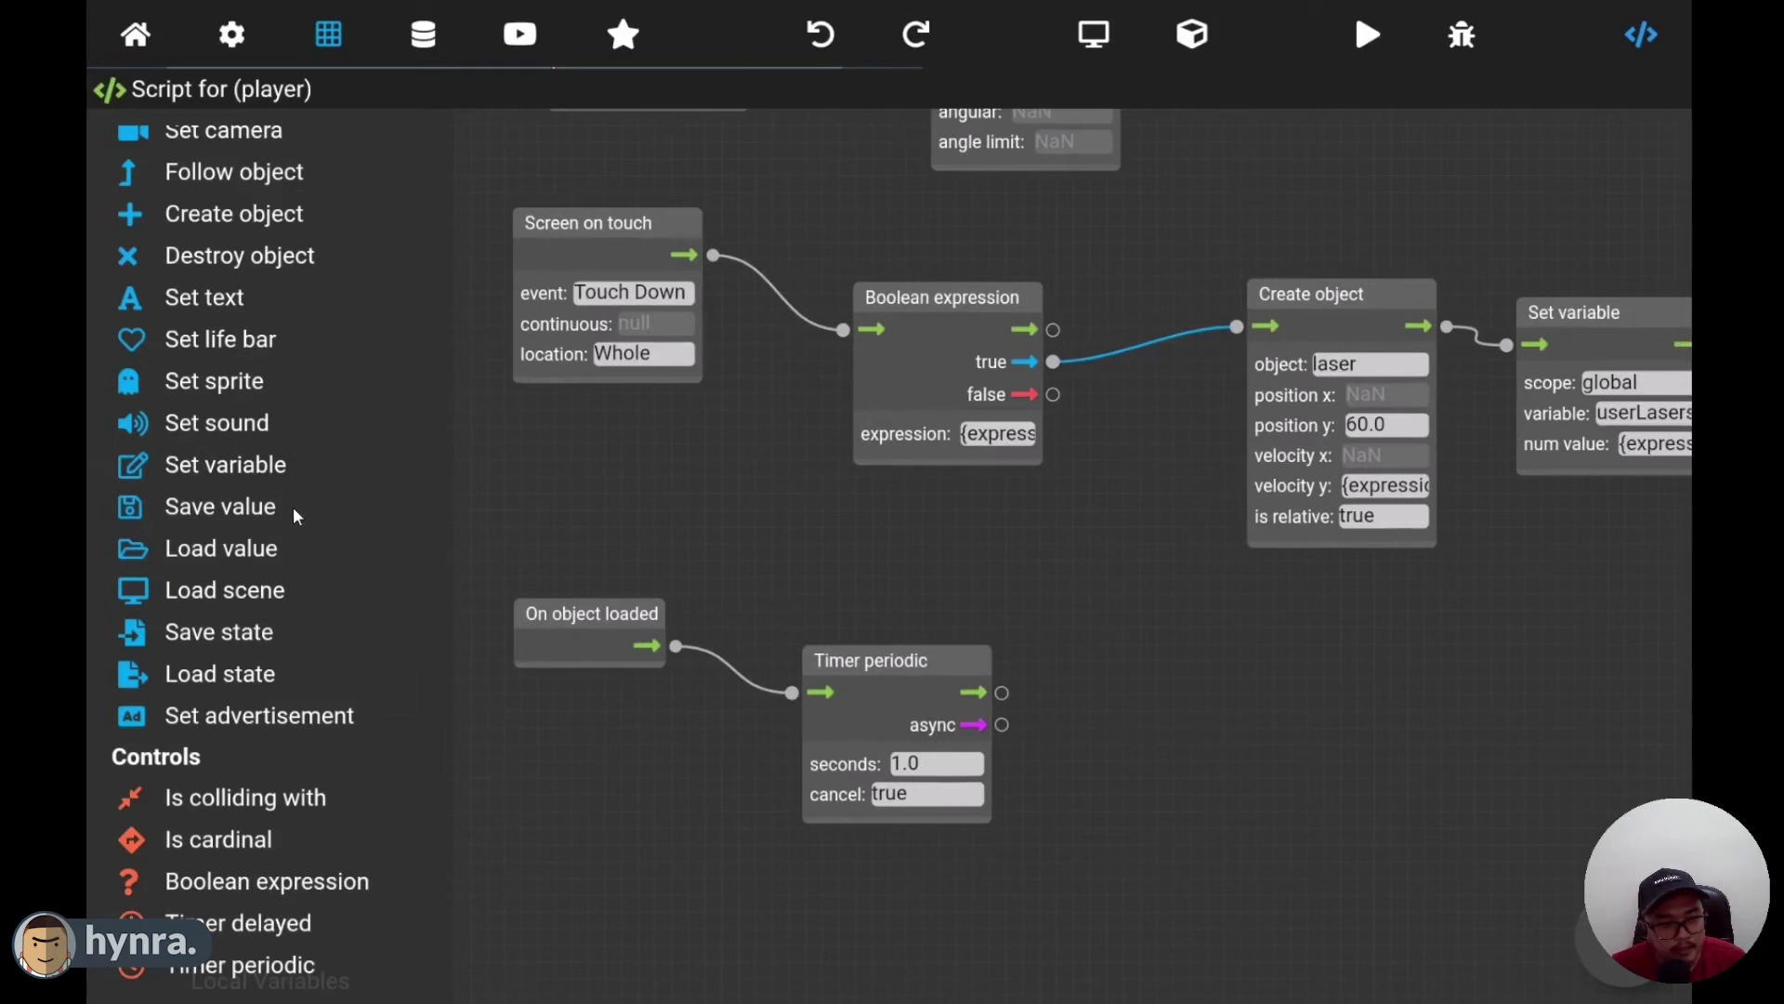
scroll(325, 707, down, 1)
scroll(358, 829, up, 1)
click(326, 885)
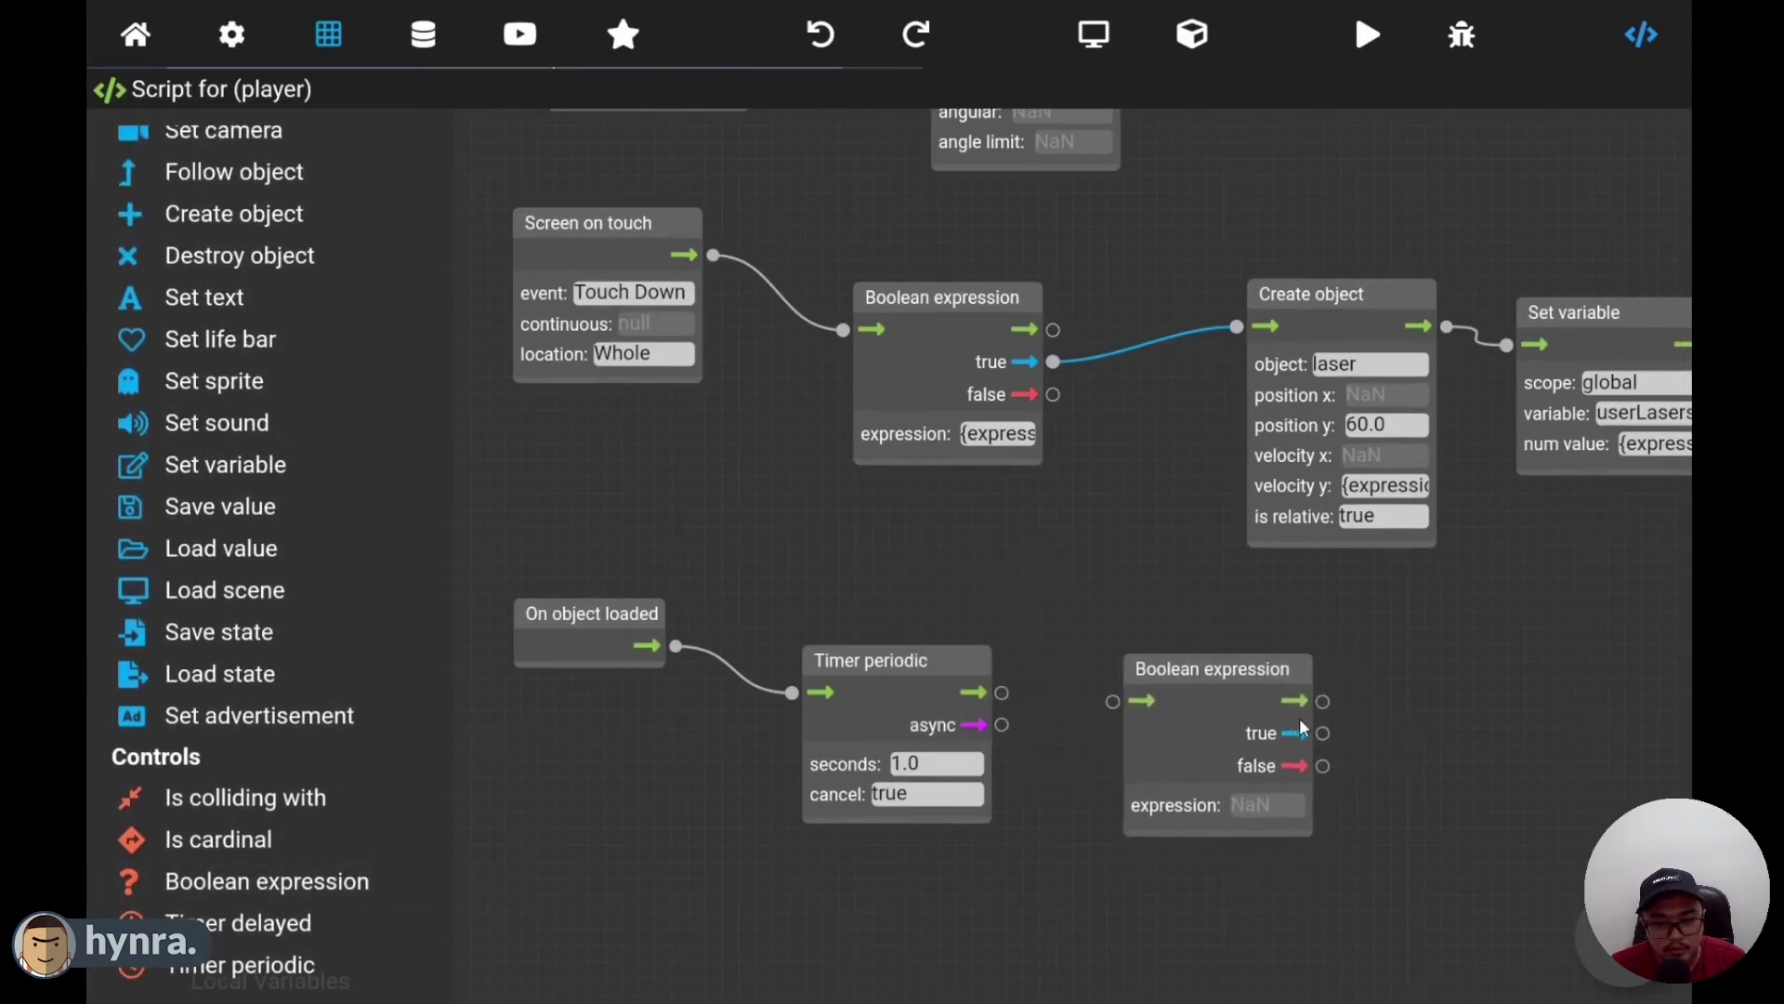
drag(1067, 726, 1113, 700)
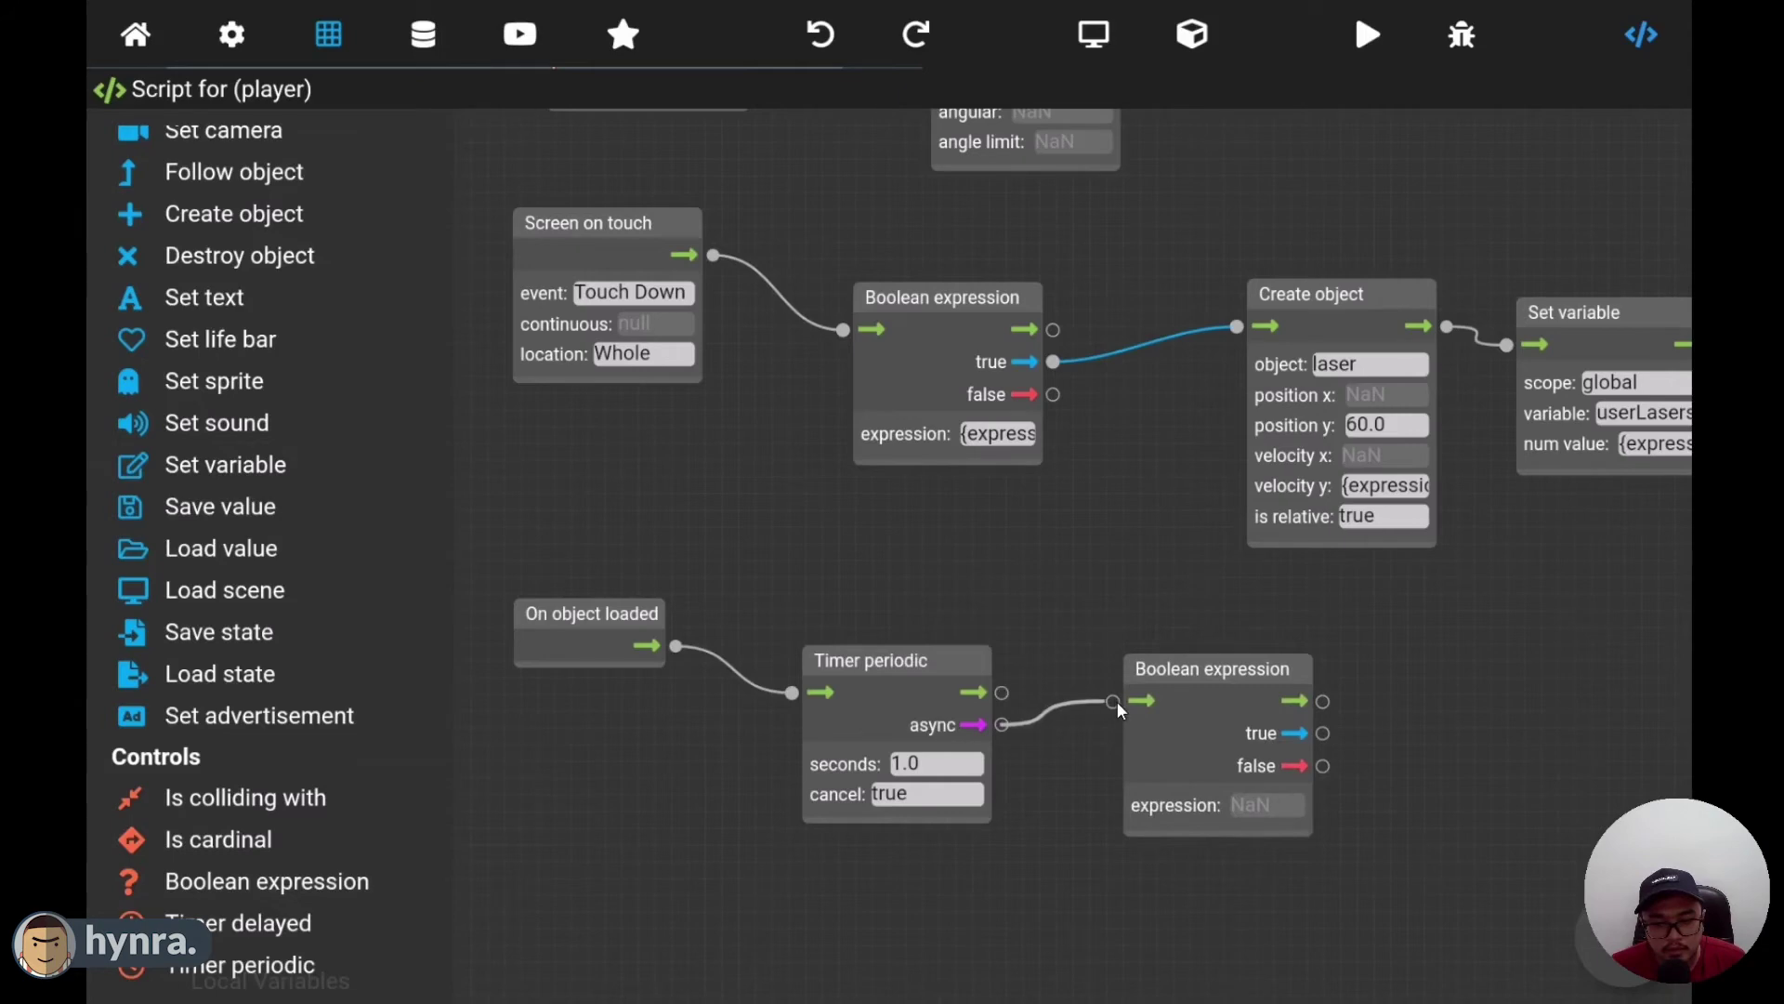
- Set the condition of the Boolean expression node driven by the timer to timeToReload > 0
click(1196, 806)
click(1253, 941)
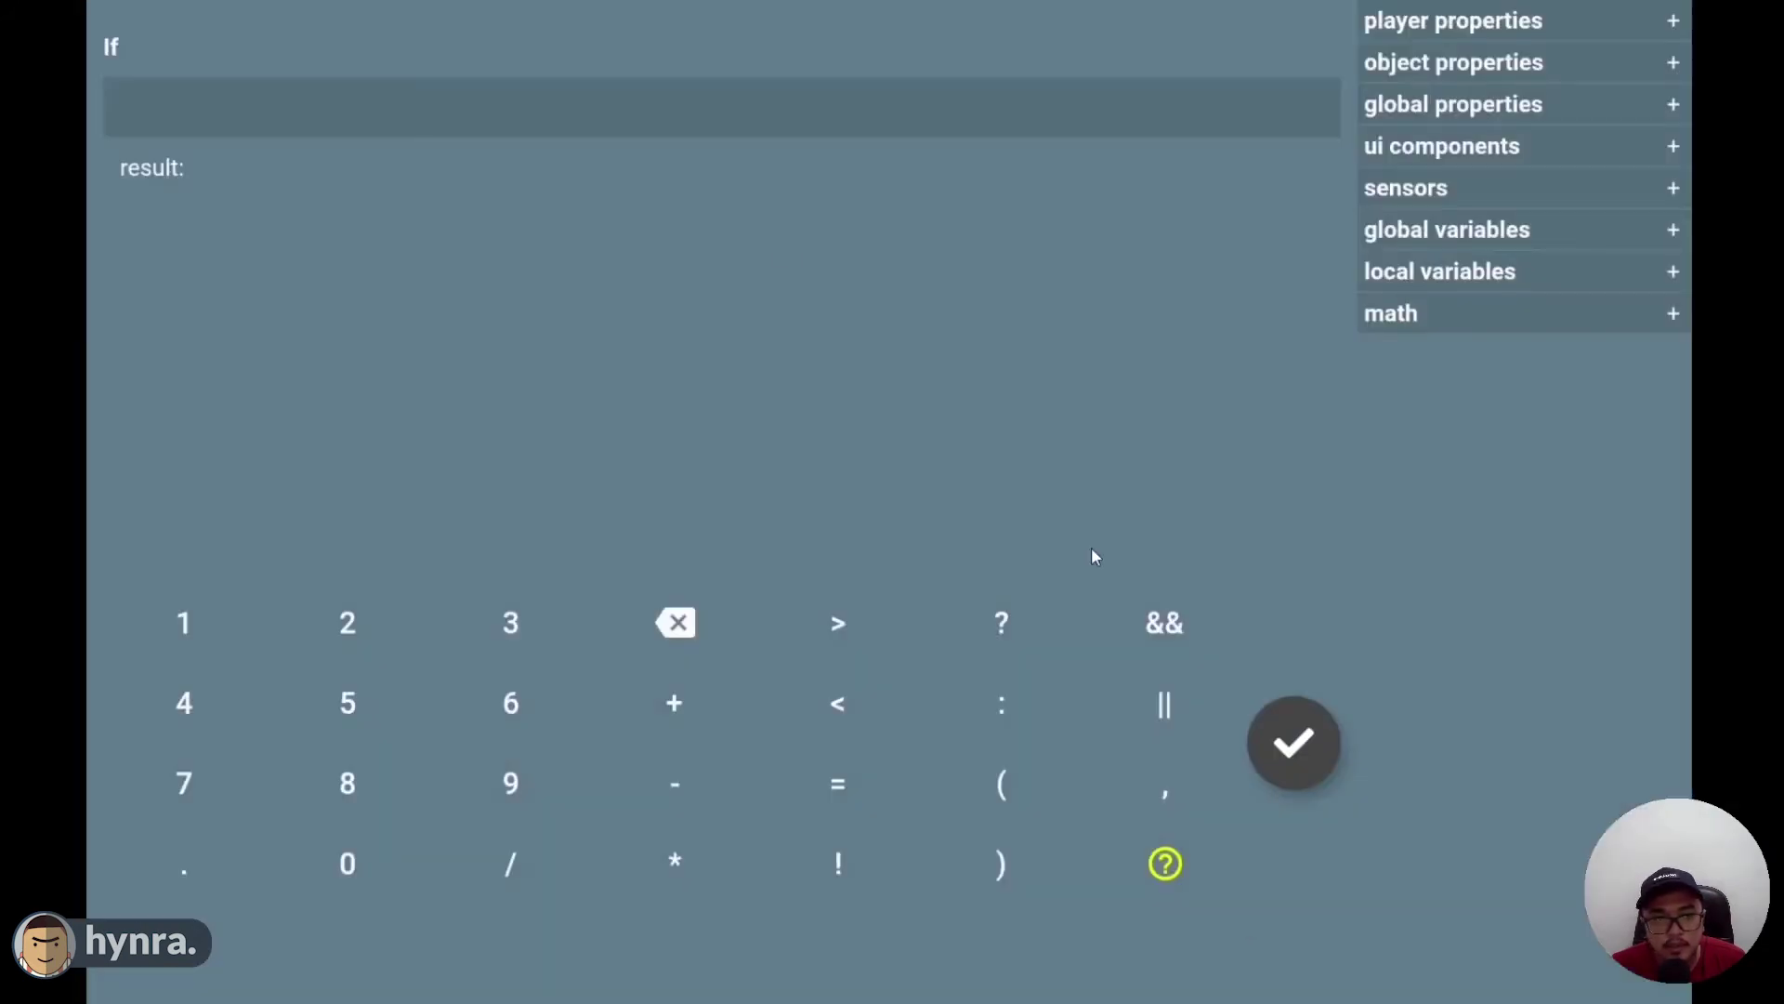
click(756, 111)
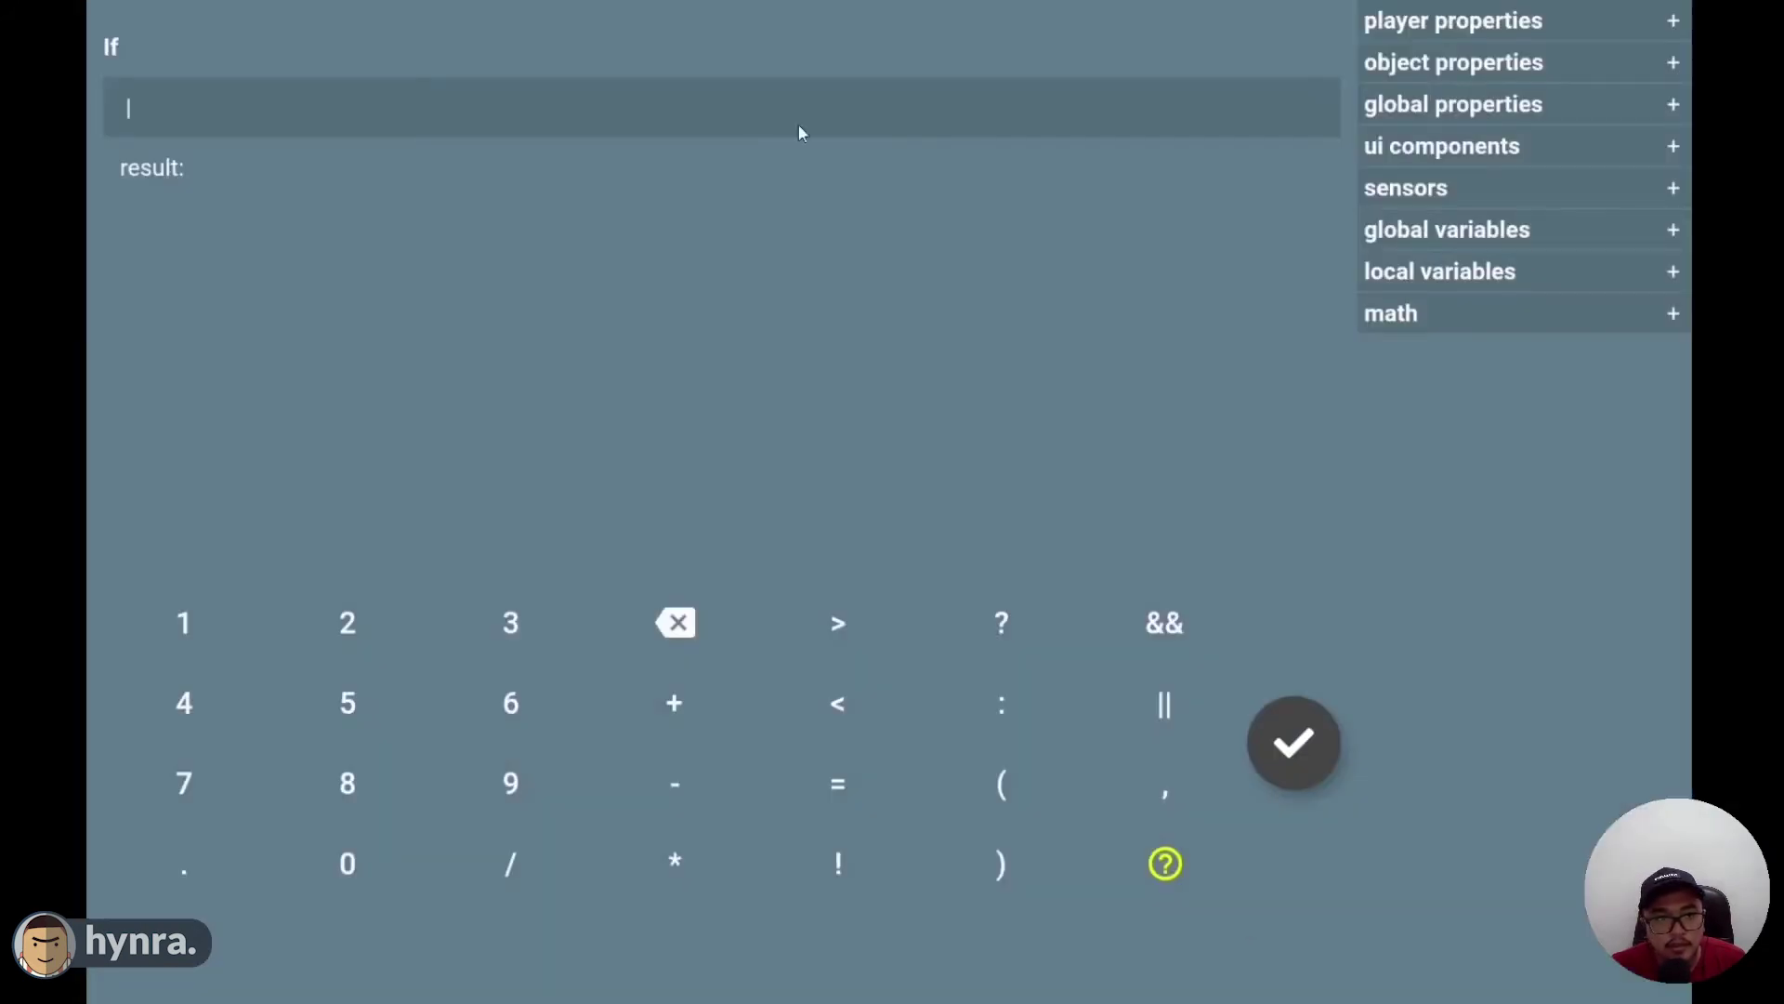
click(1409, 240)
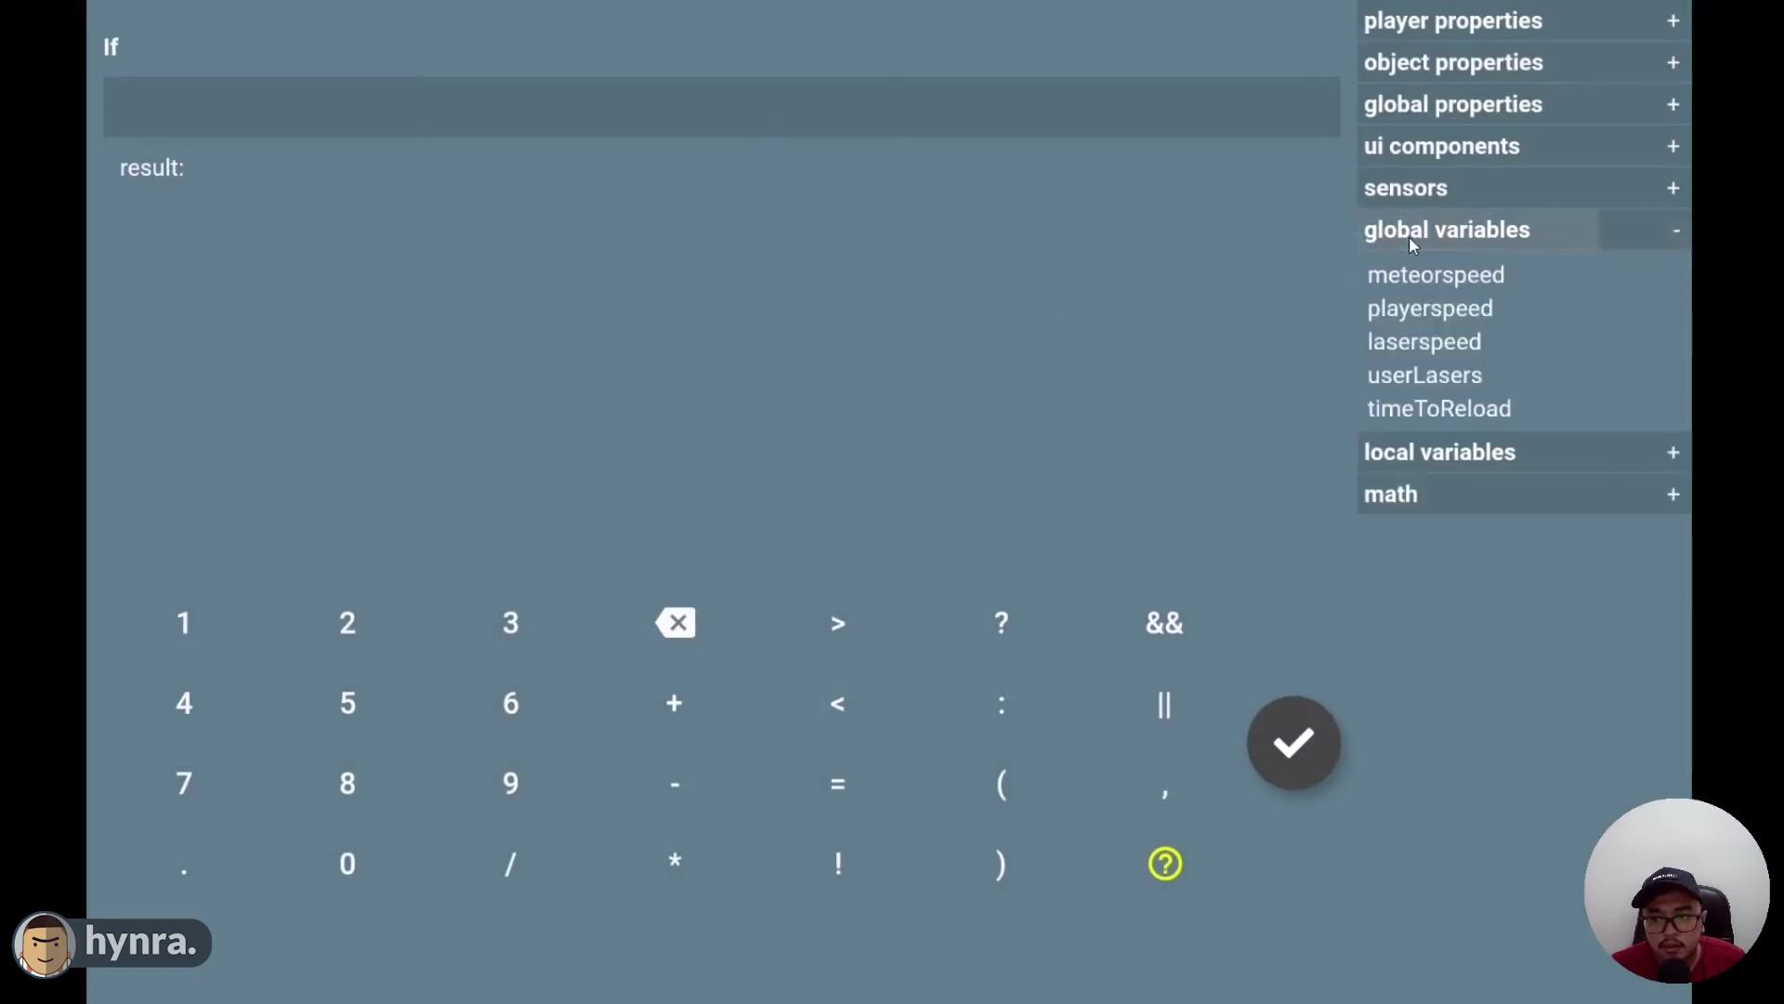
click(1437, 411)
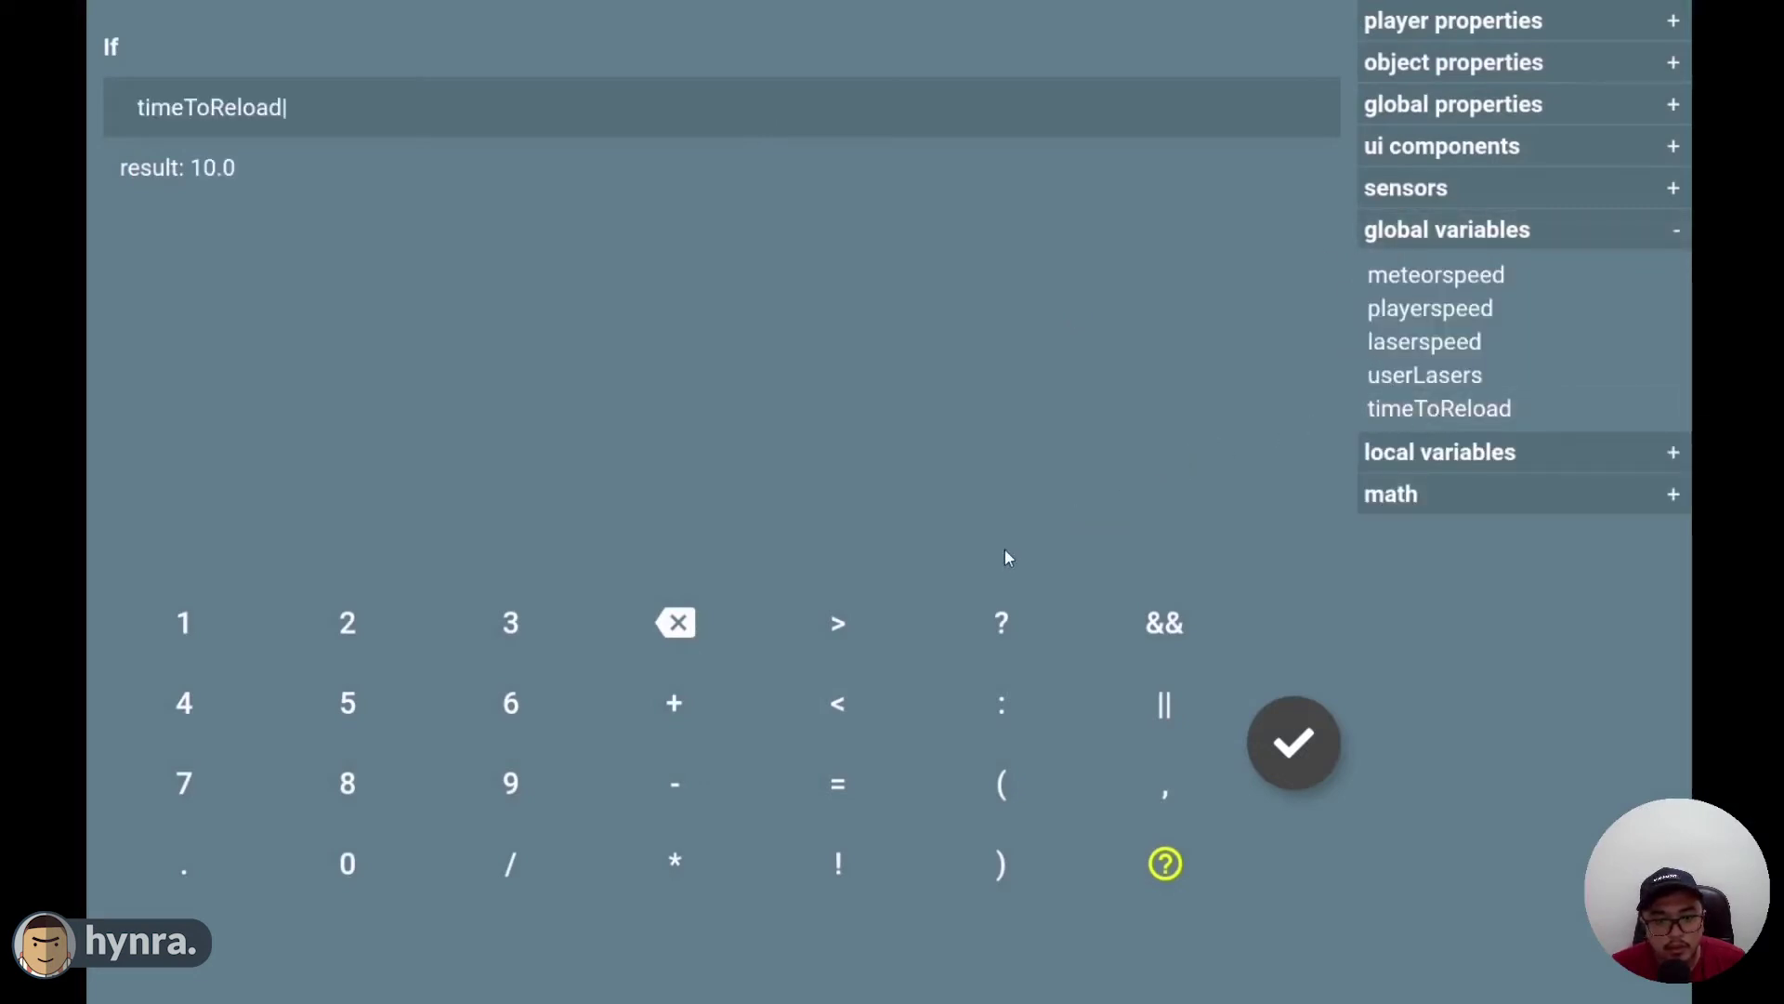
click(842, 622)
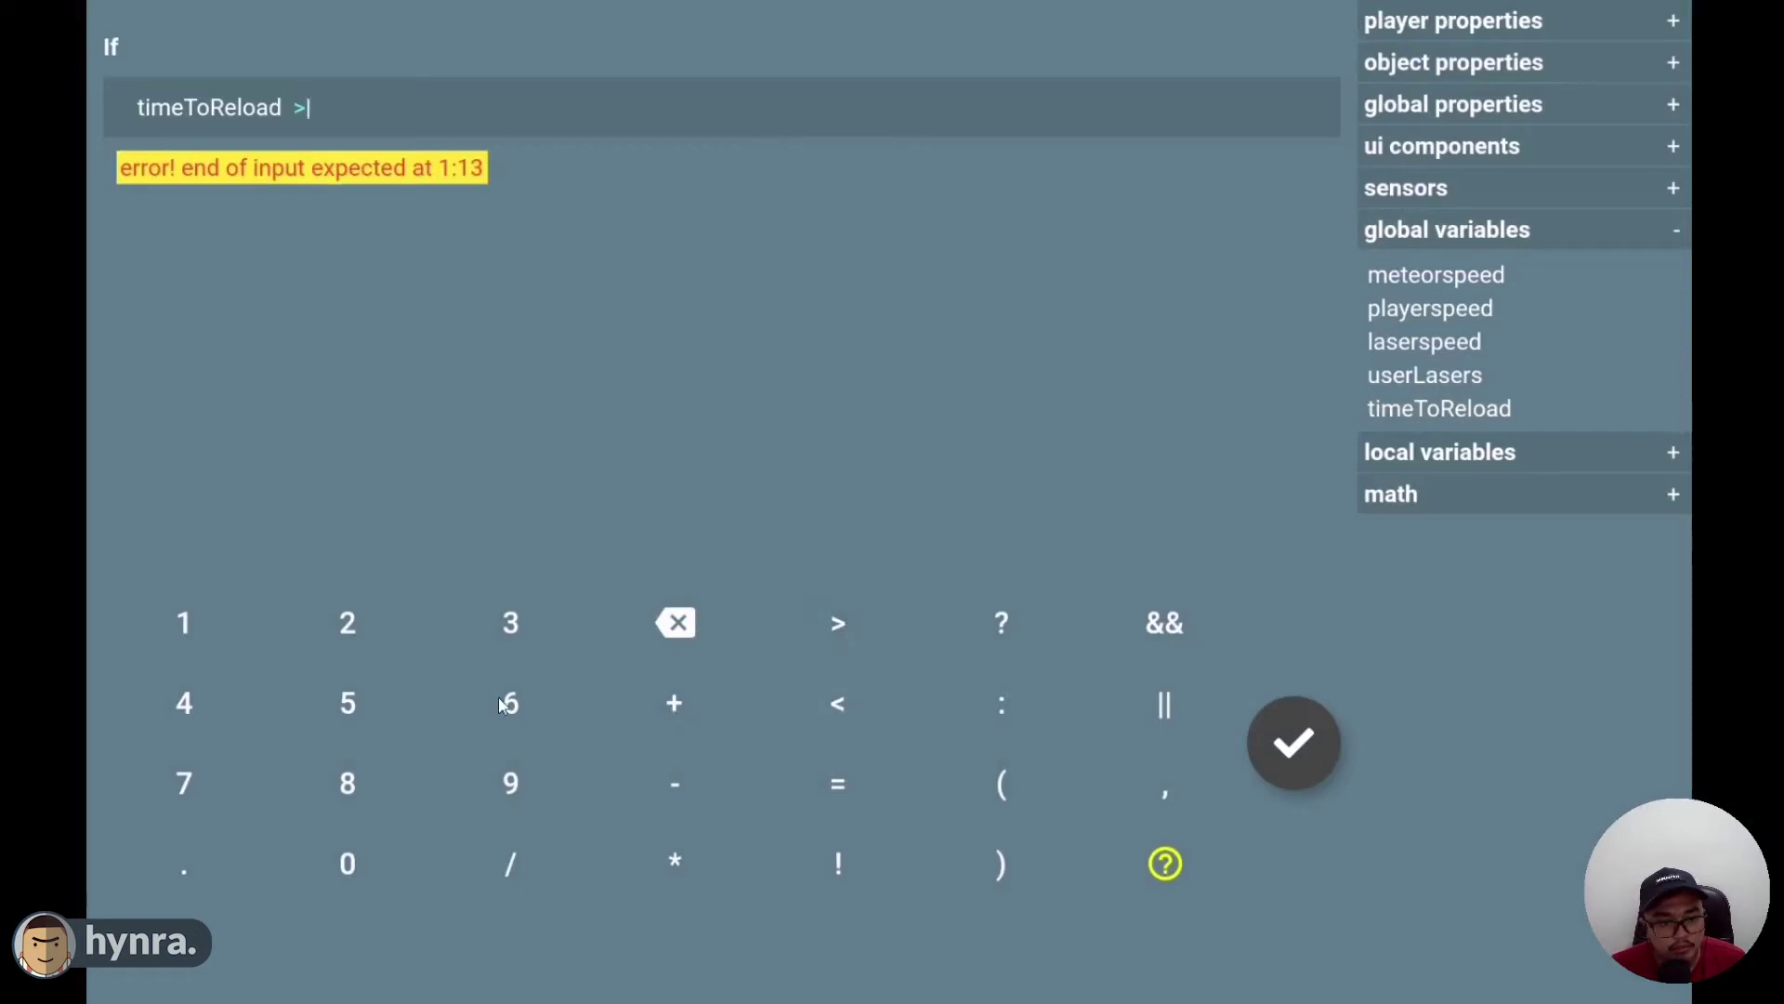
click(350, 863)
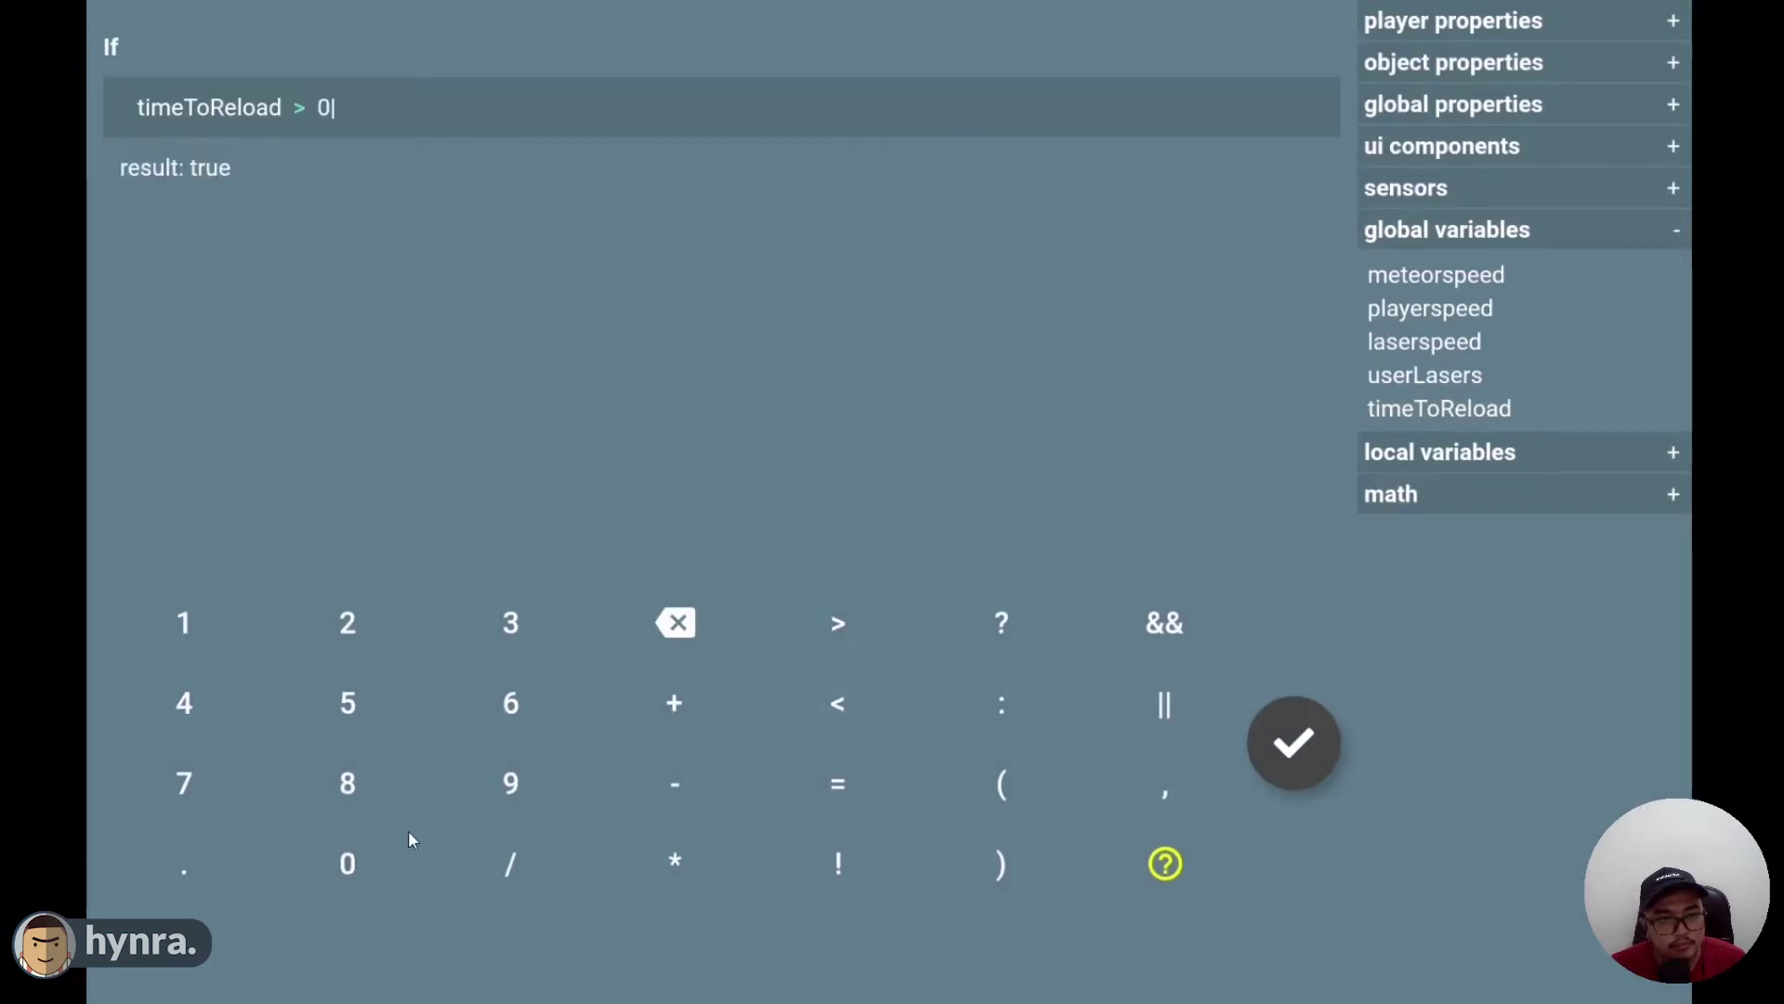
click(1293, 755)
- Connect a new Set variable node to the true output of the timer's Boolean expression and set its scope to global
drag(1512, 728, 1325, 638)
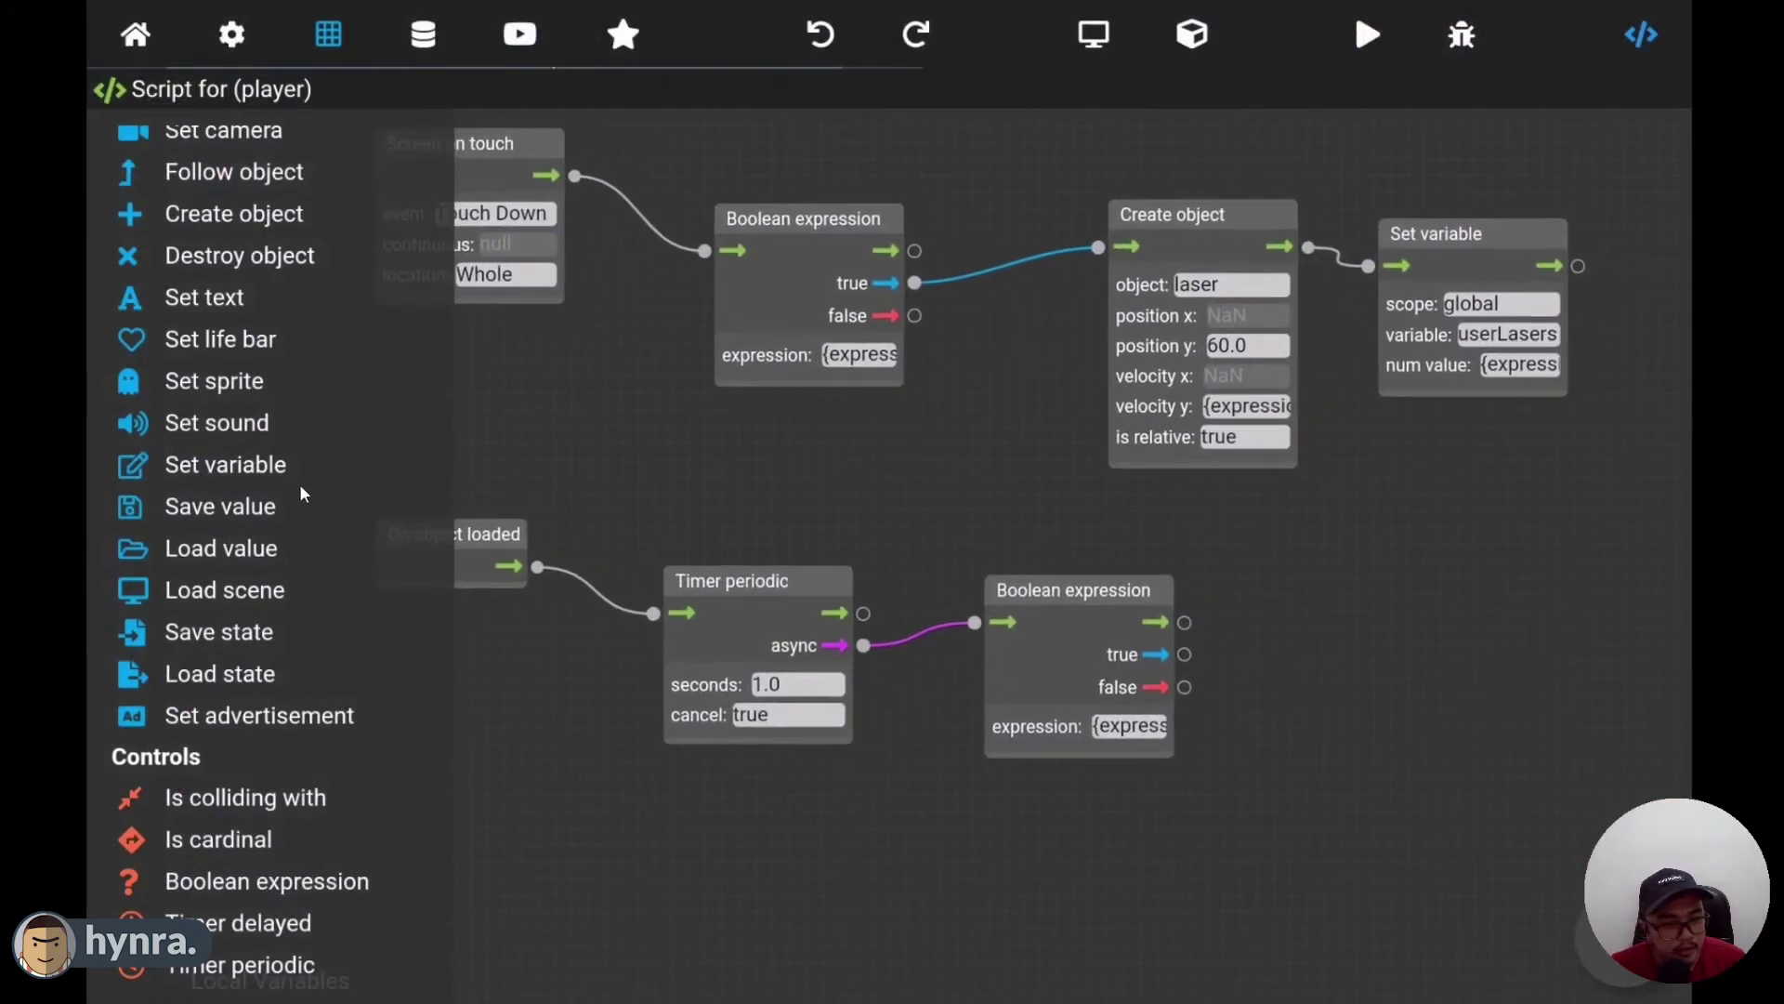
click(244, 470)
drag(945, 576, 1557, 630)
drag(1181, 655, 1325, 632)
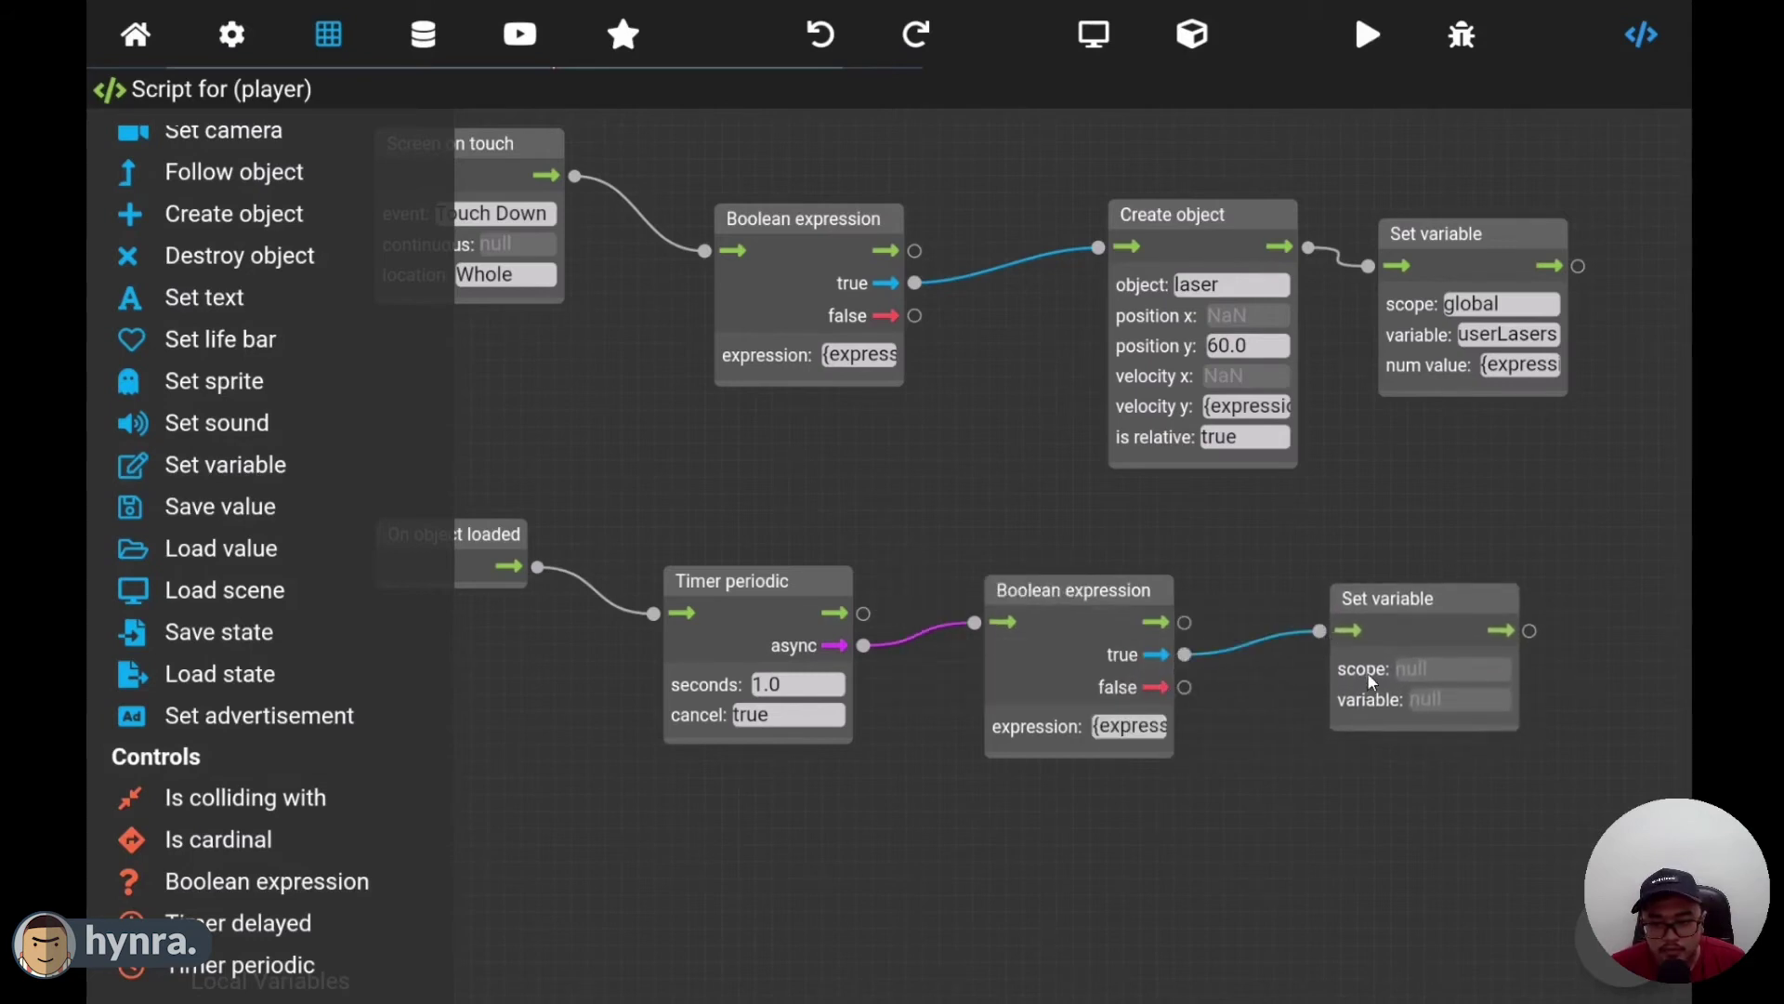
click(1368, 672)
click(1390, 717)
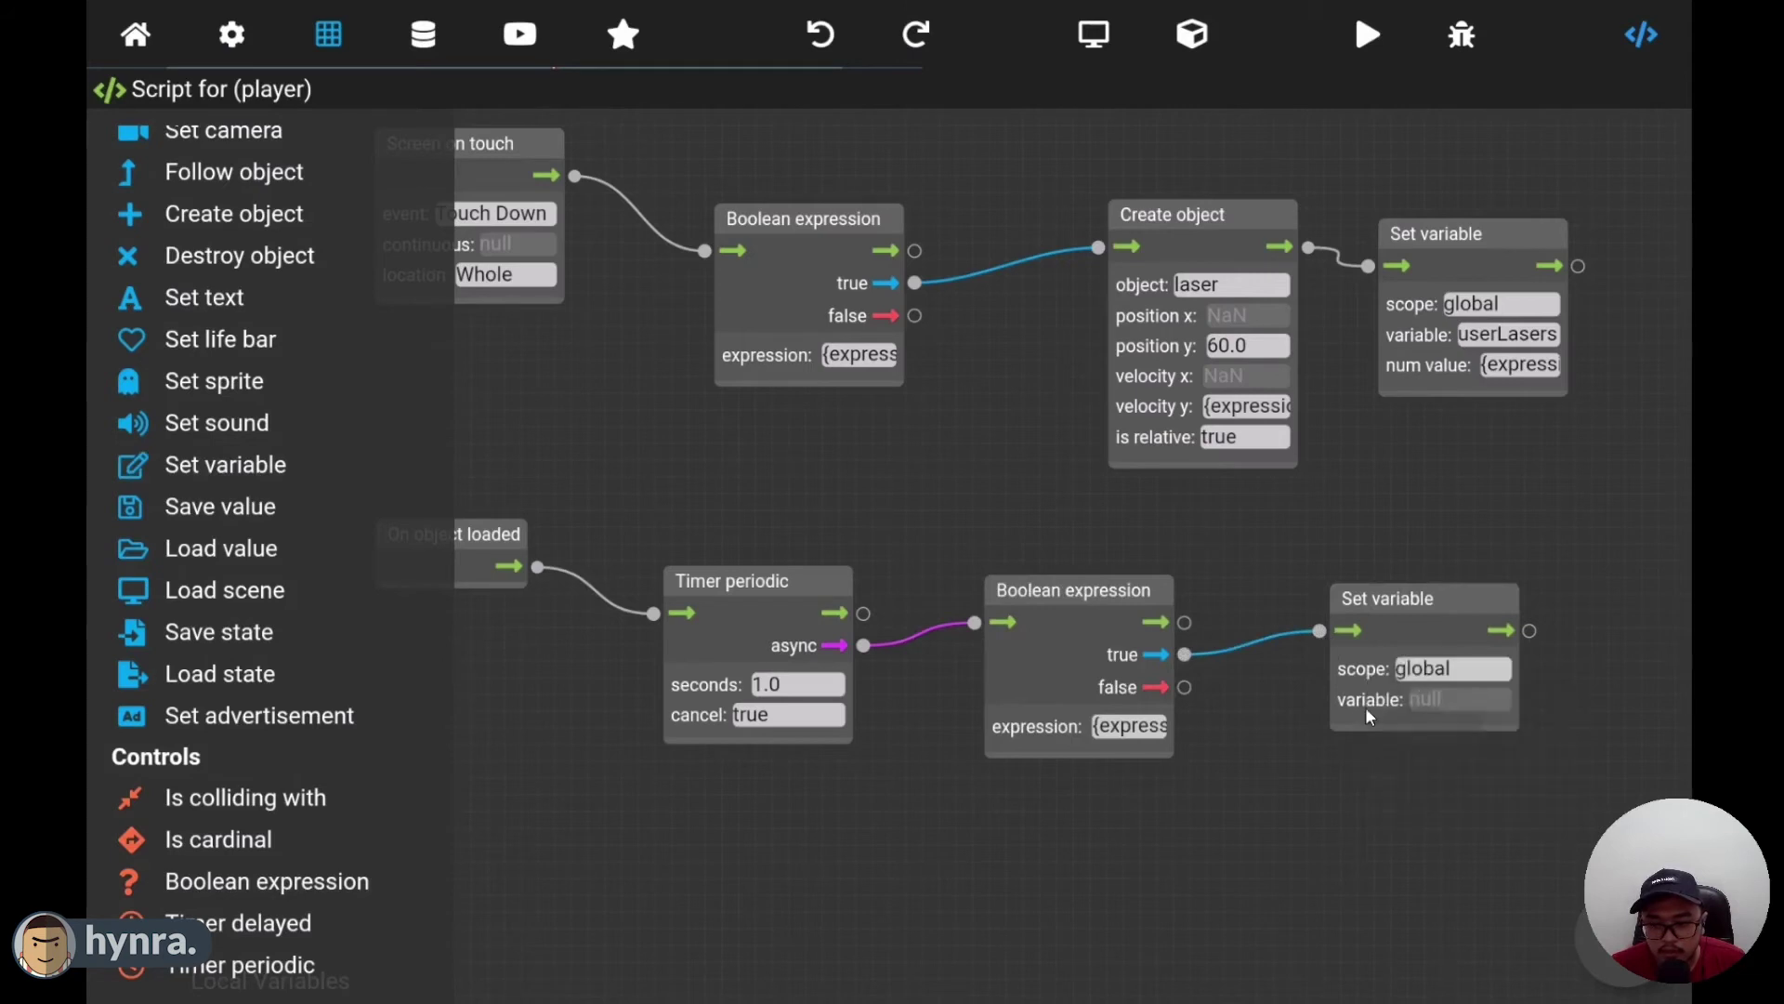
- Make the Set variable node on the lower Boolean expression's true branch set global timeToReload to the expression timeToReload - 1
click(1368, 716)
click(1429, 941)
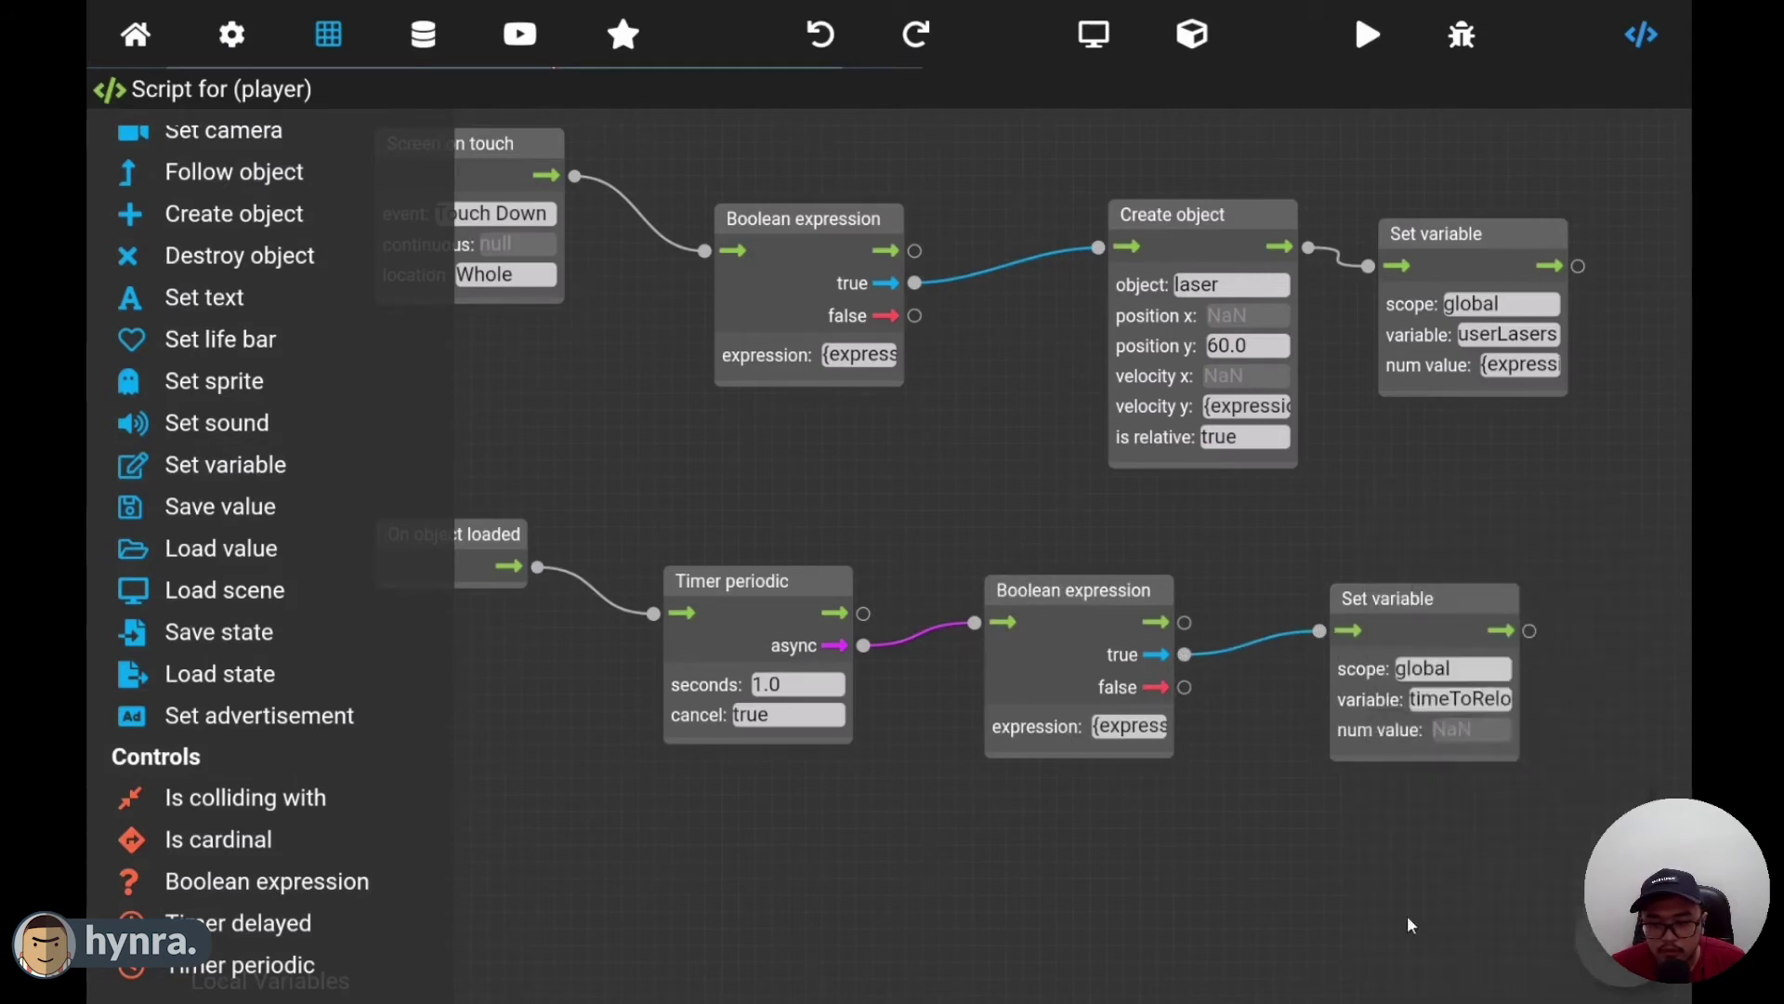
click(1390, 736)
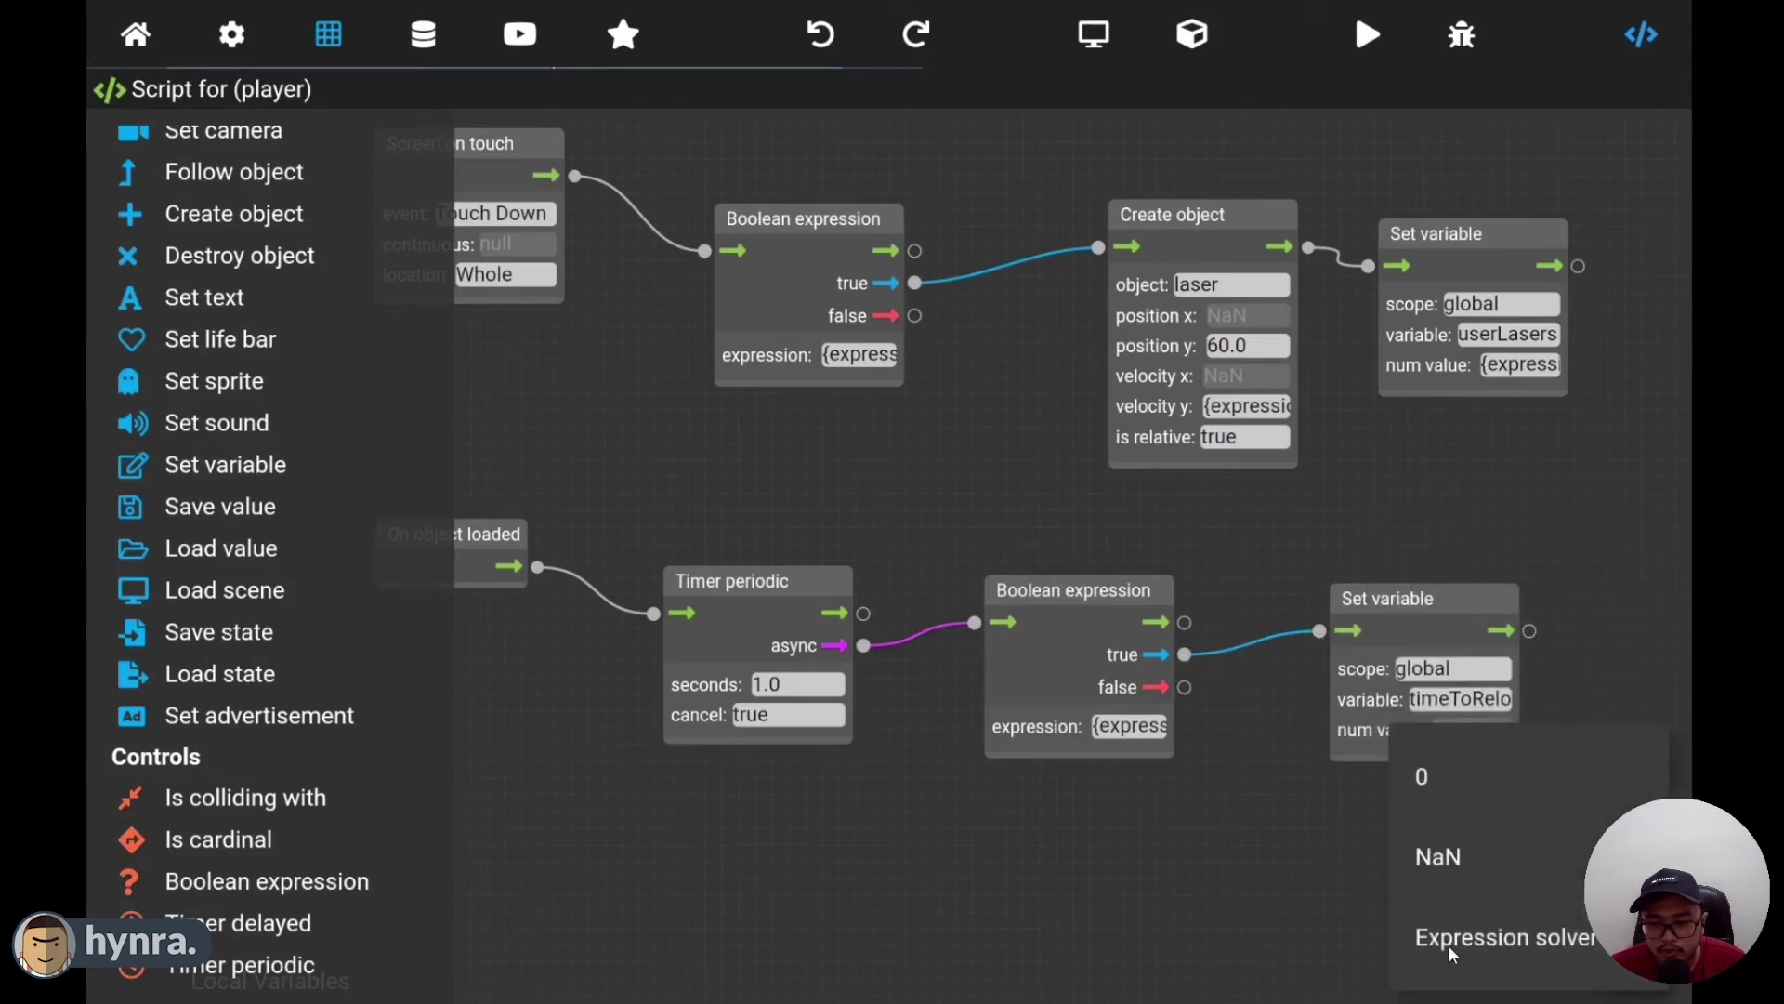
click(1448, 944)
click(605, 119)
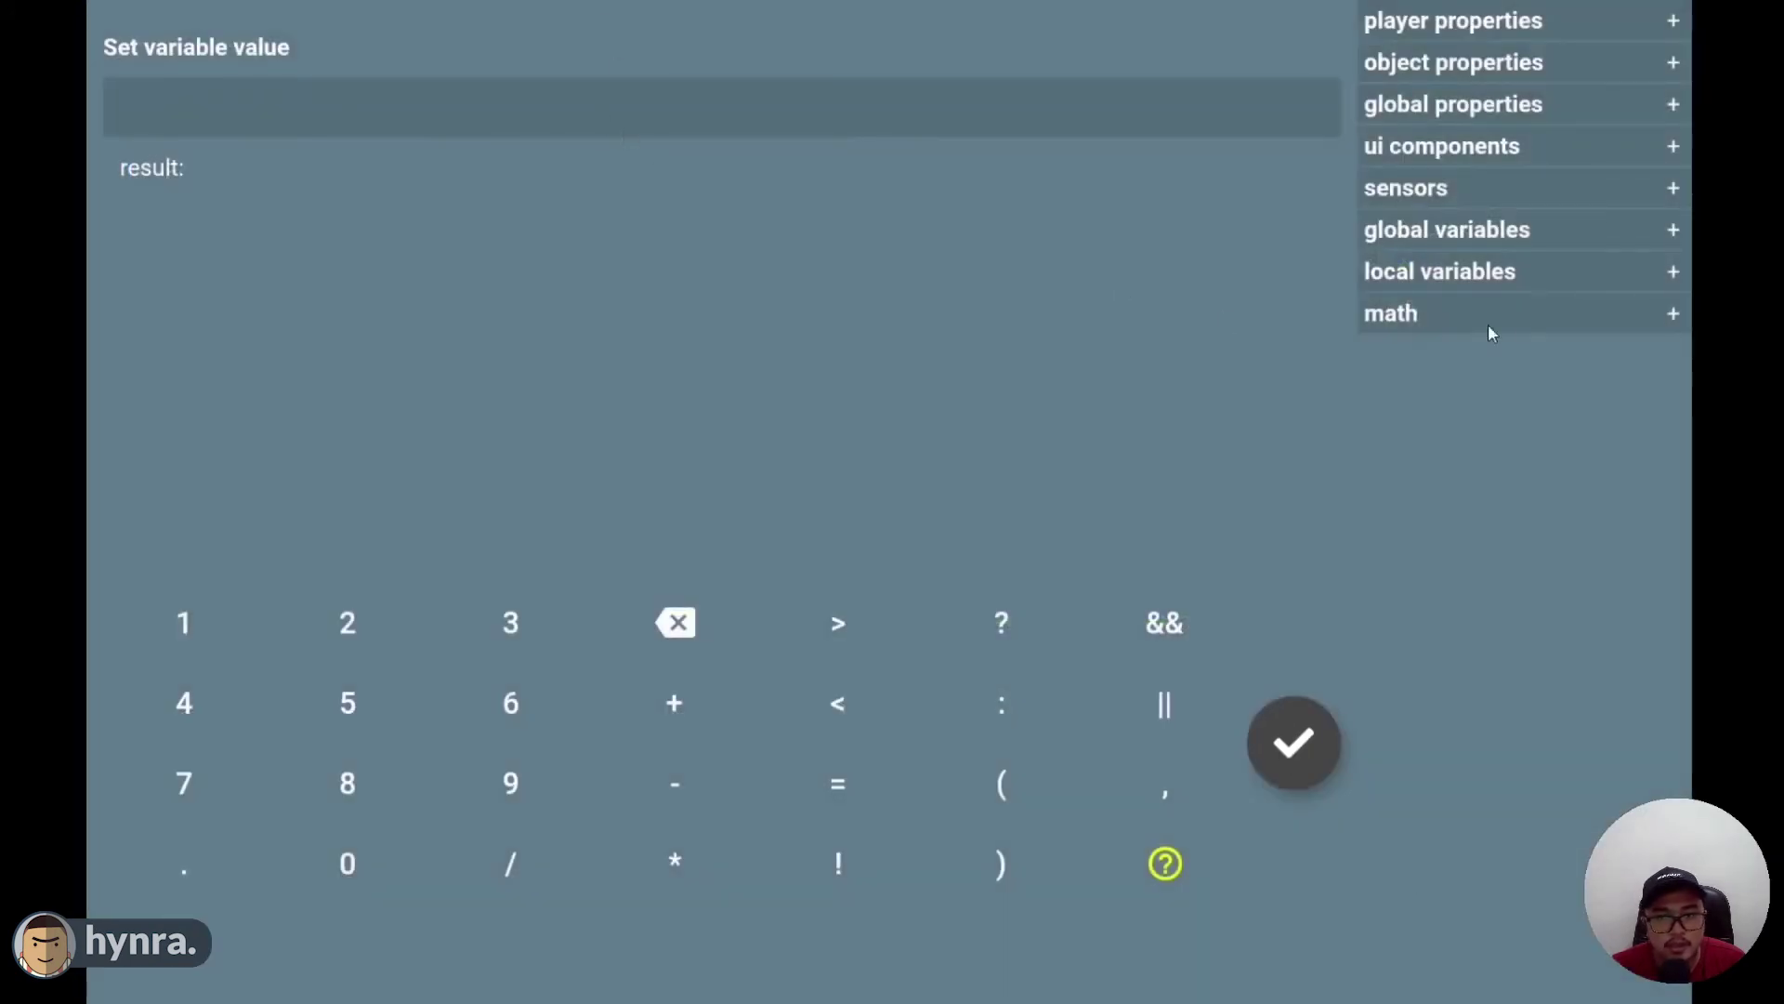
click(1507, 237)
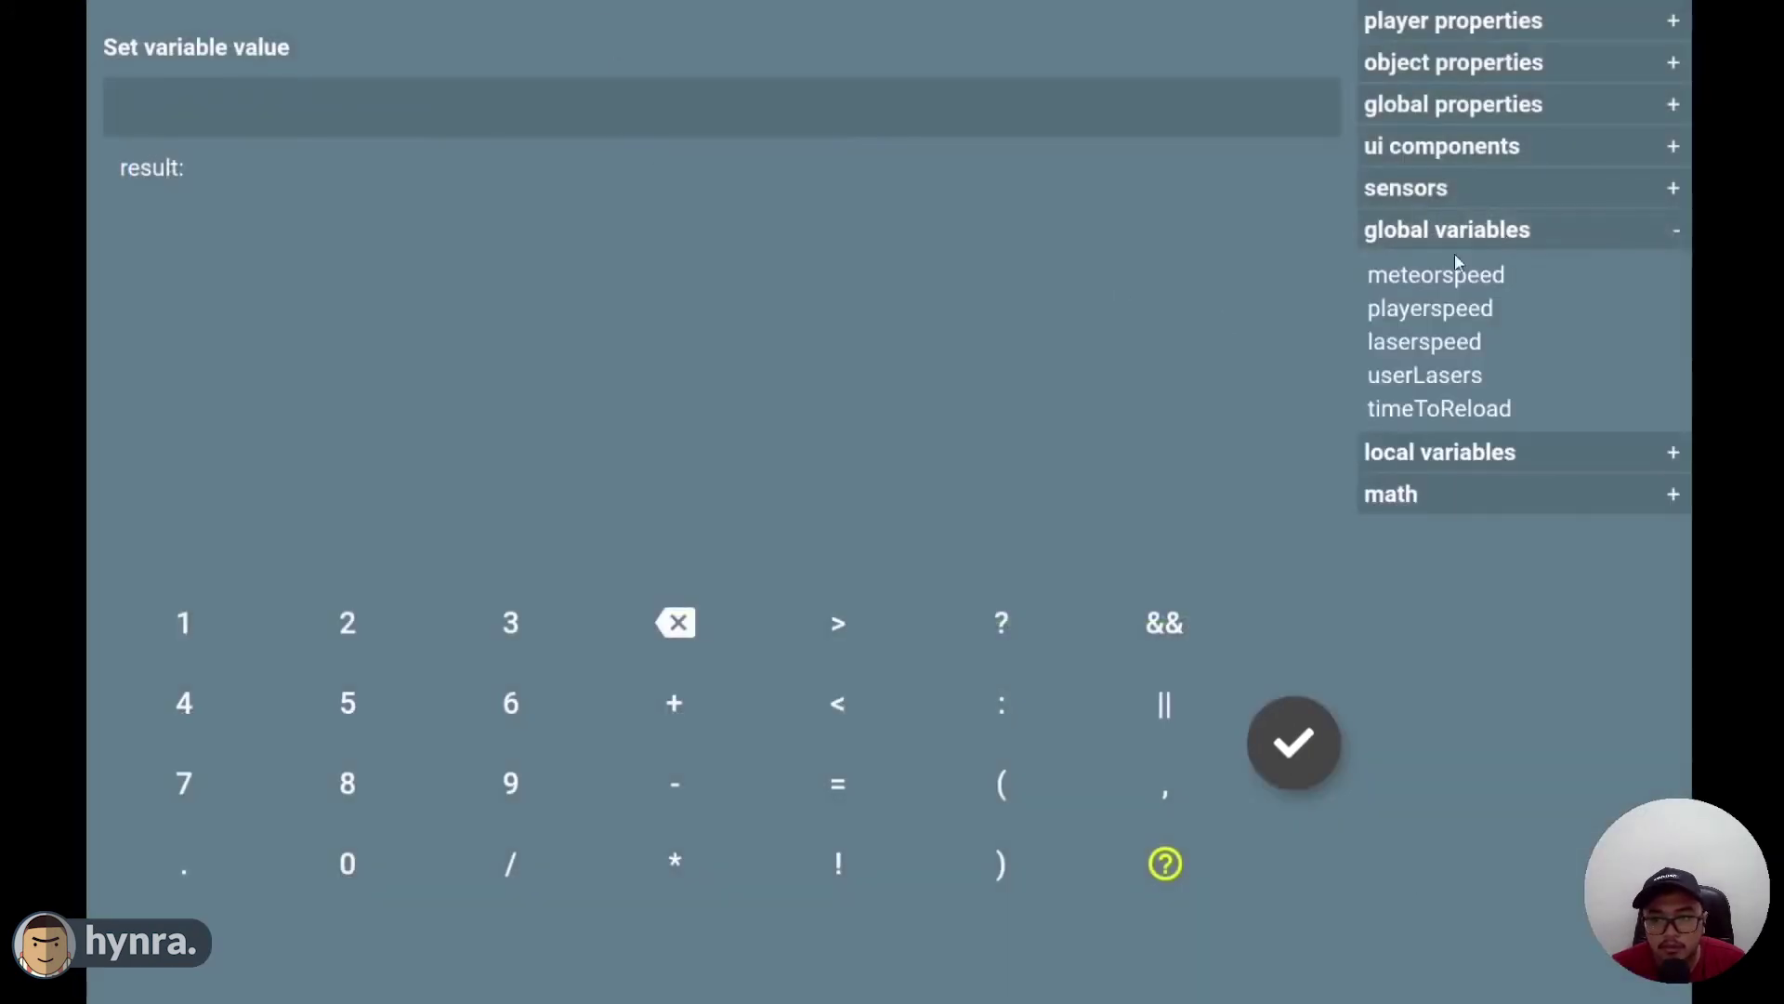
click(1434, 414)
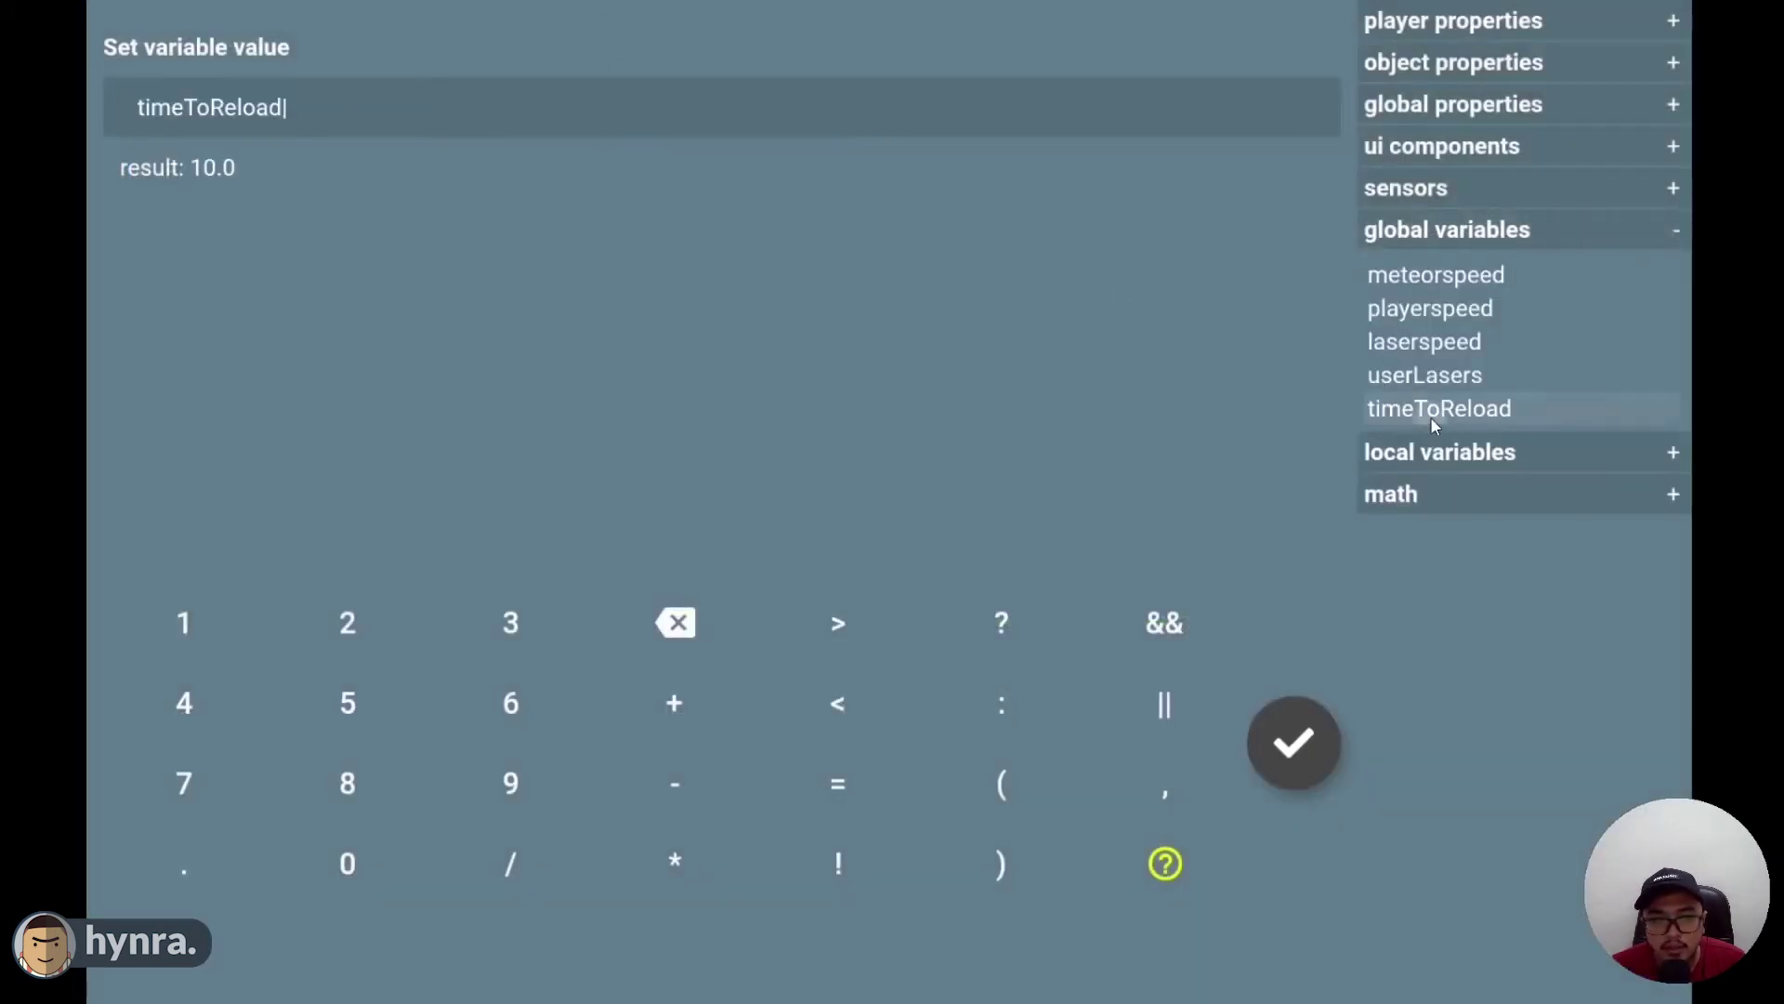
click(680, 792)
click(190, 623)
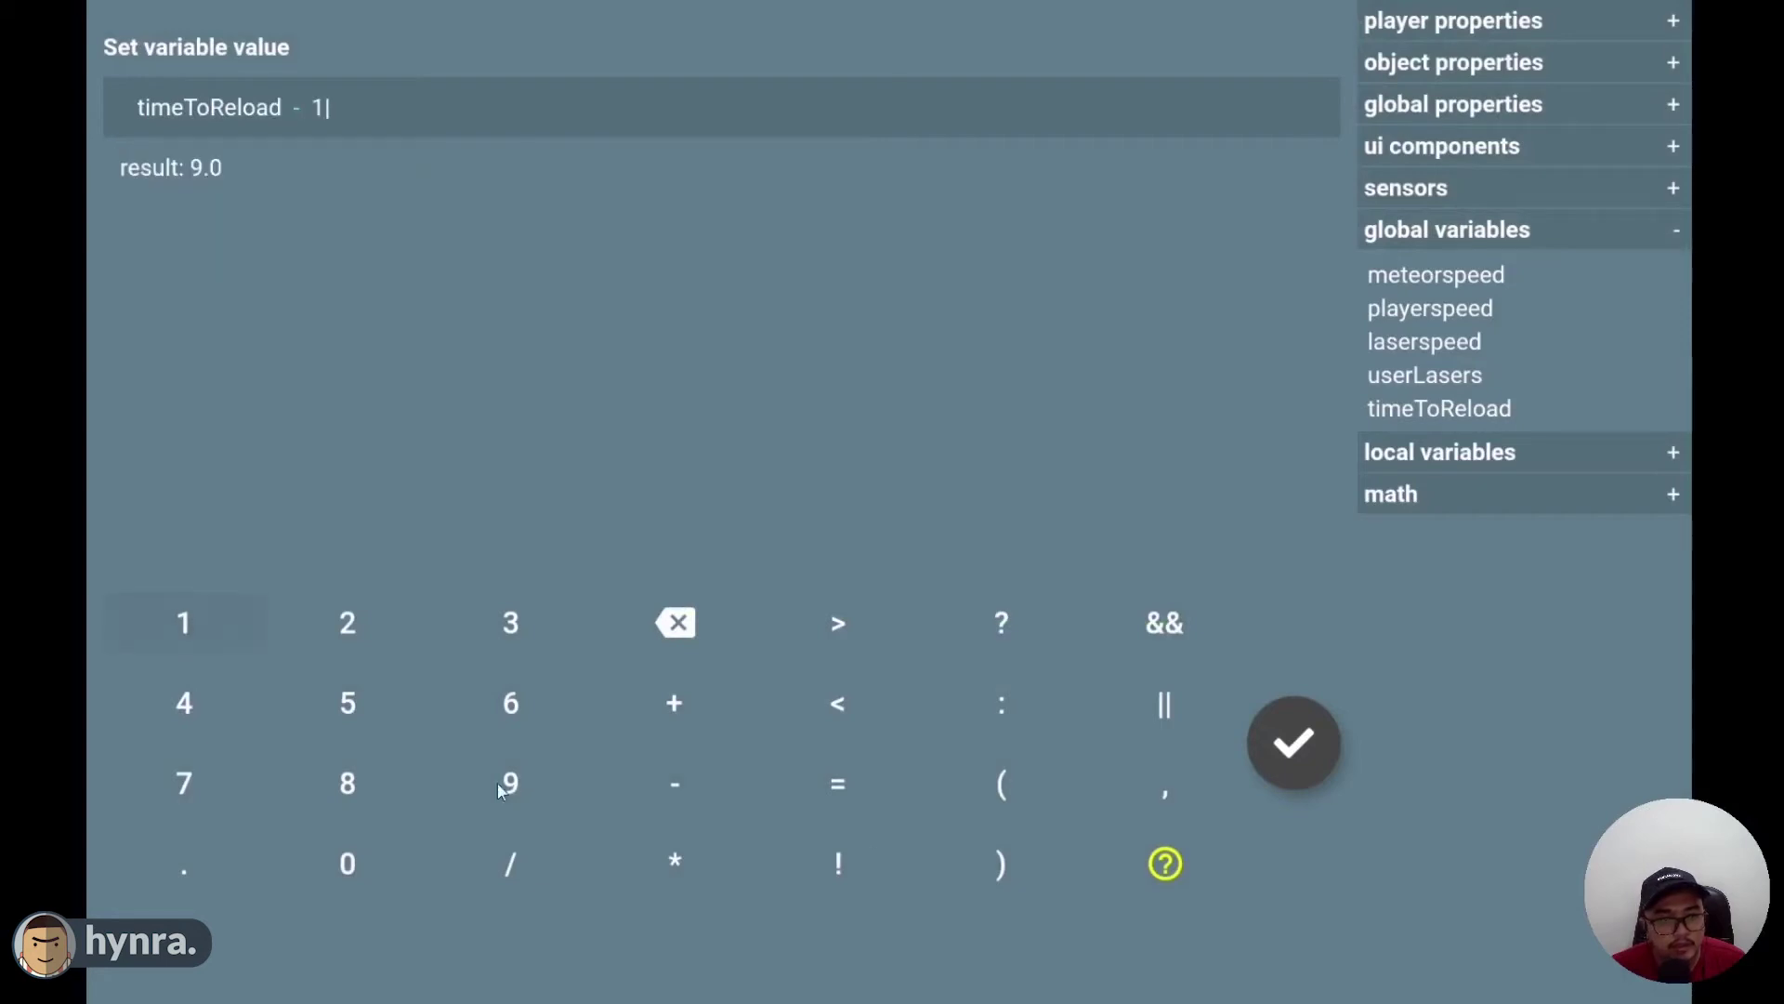
click(1333, 734)
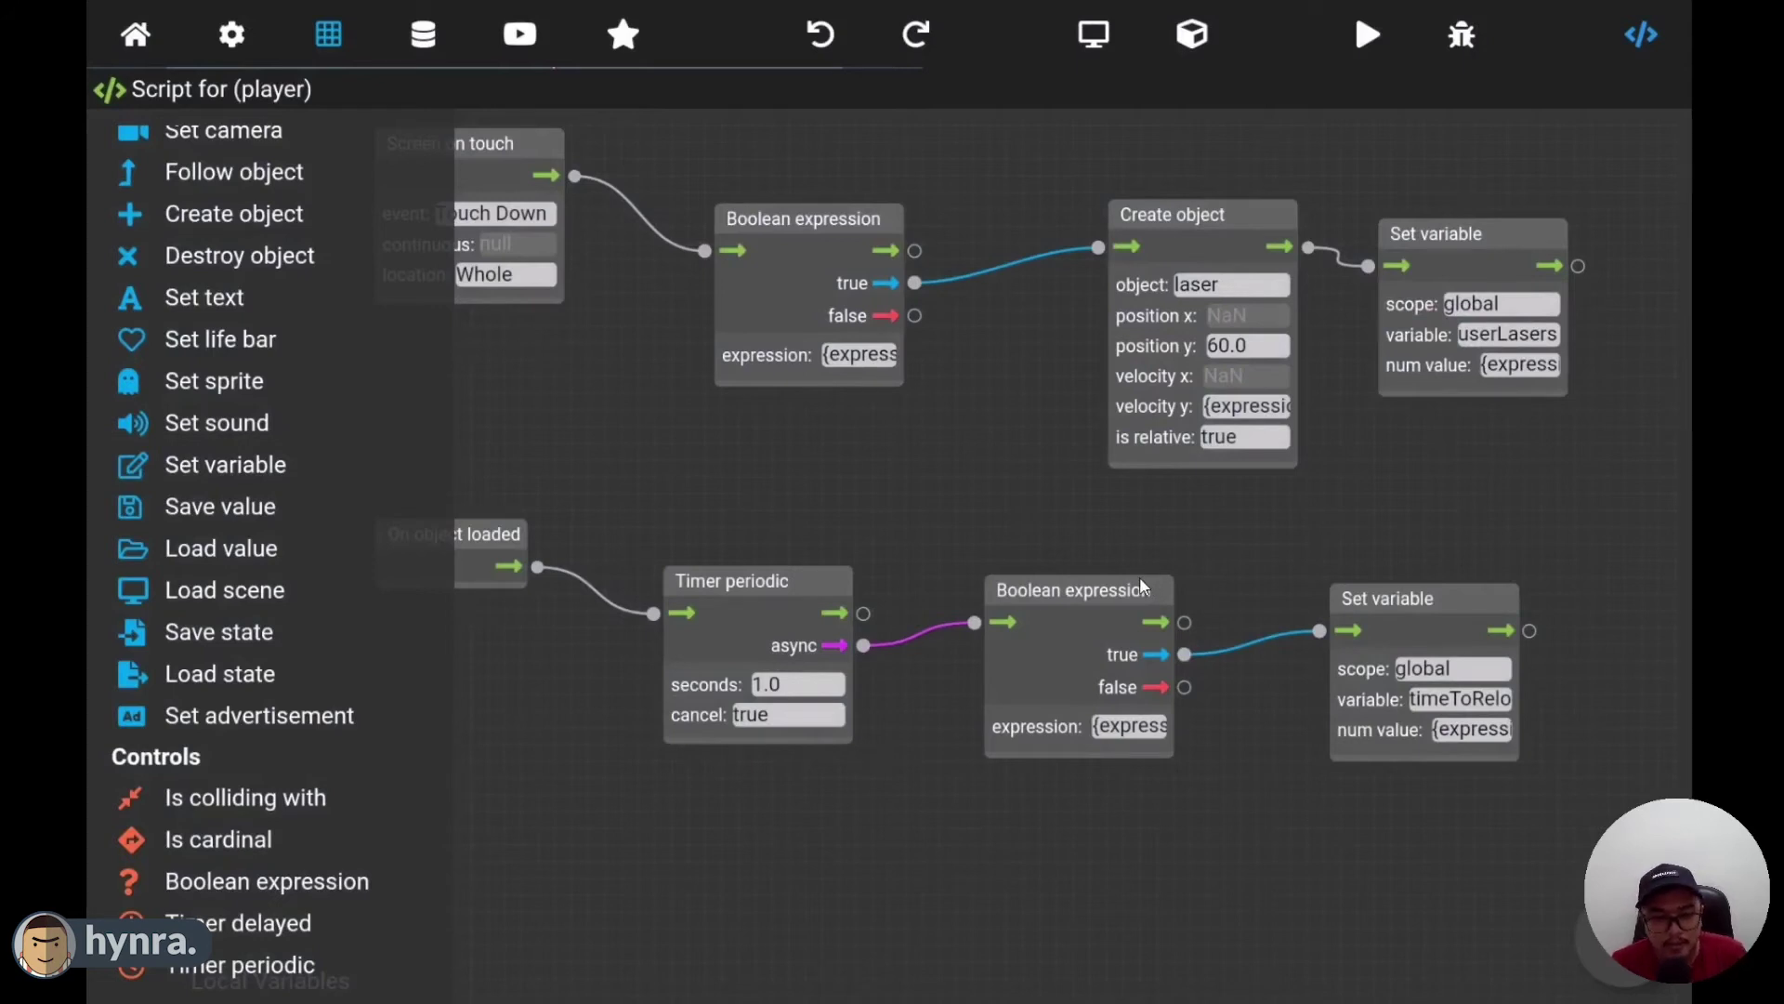
- Run the game in debug mode and fire all the lasers while checking the userLasers and timeToReload values
click(1462, 35)
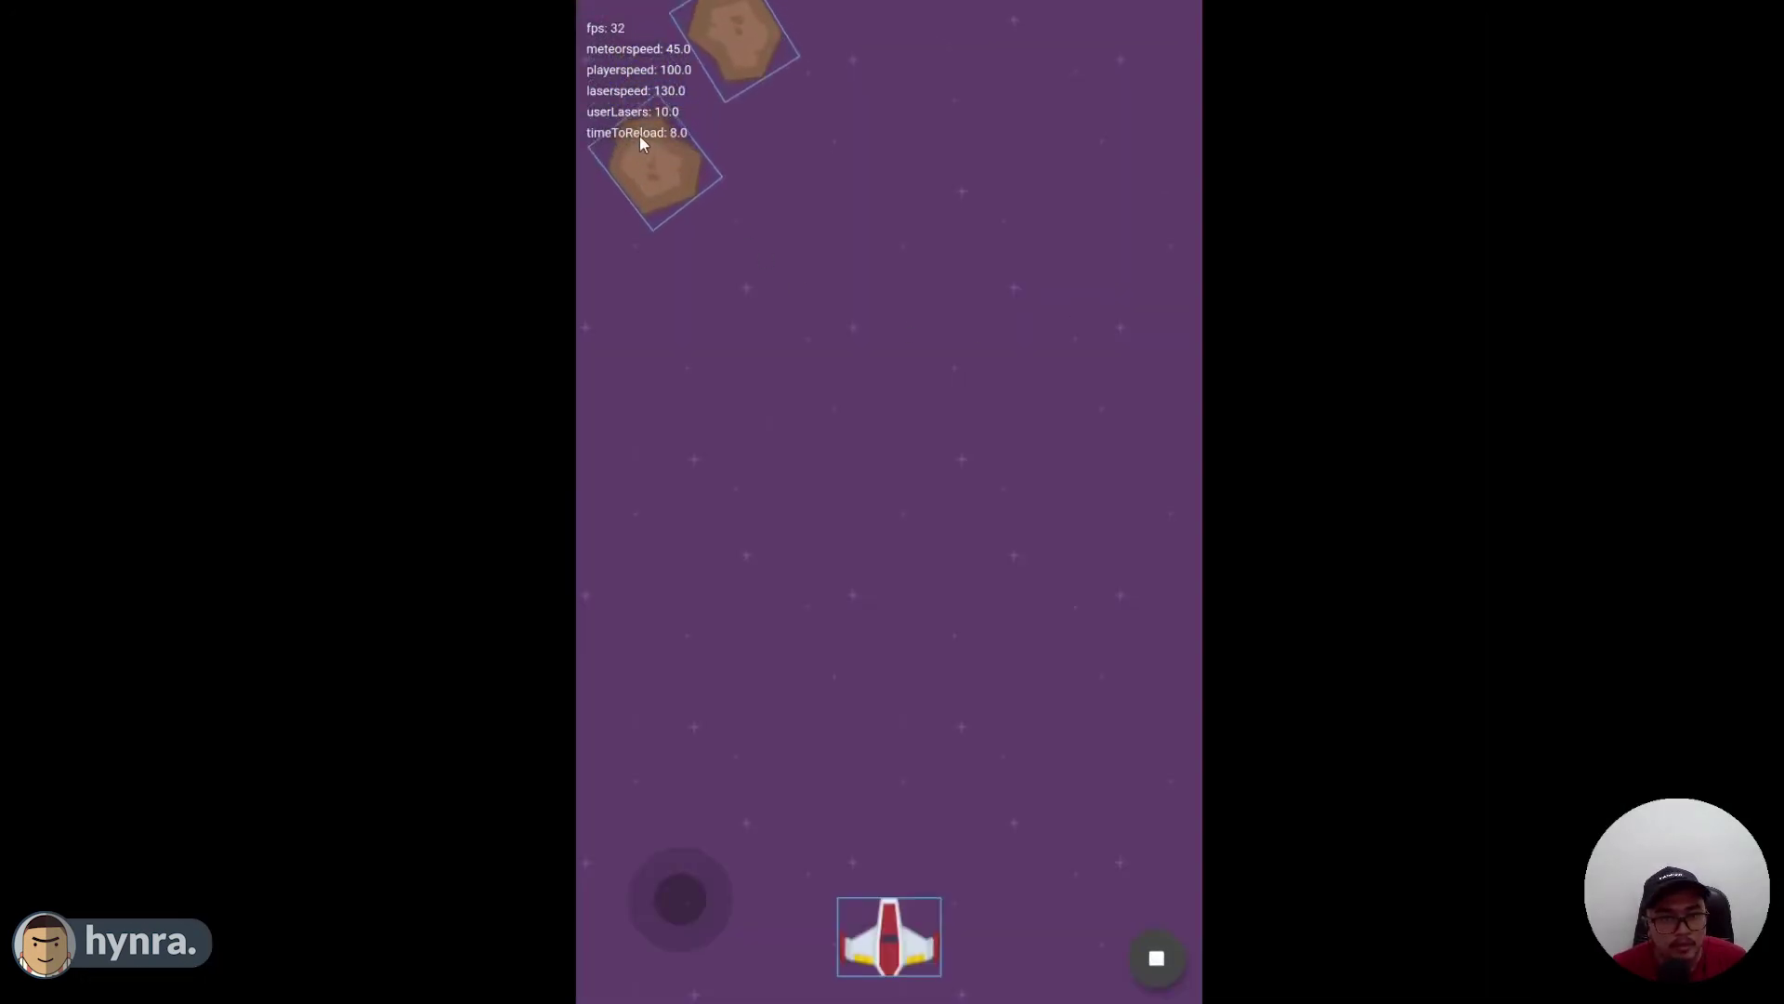
click(870, 376)
click(873, 377)
click(873, 376)
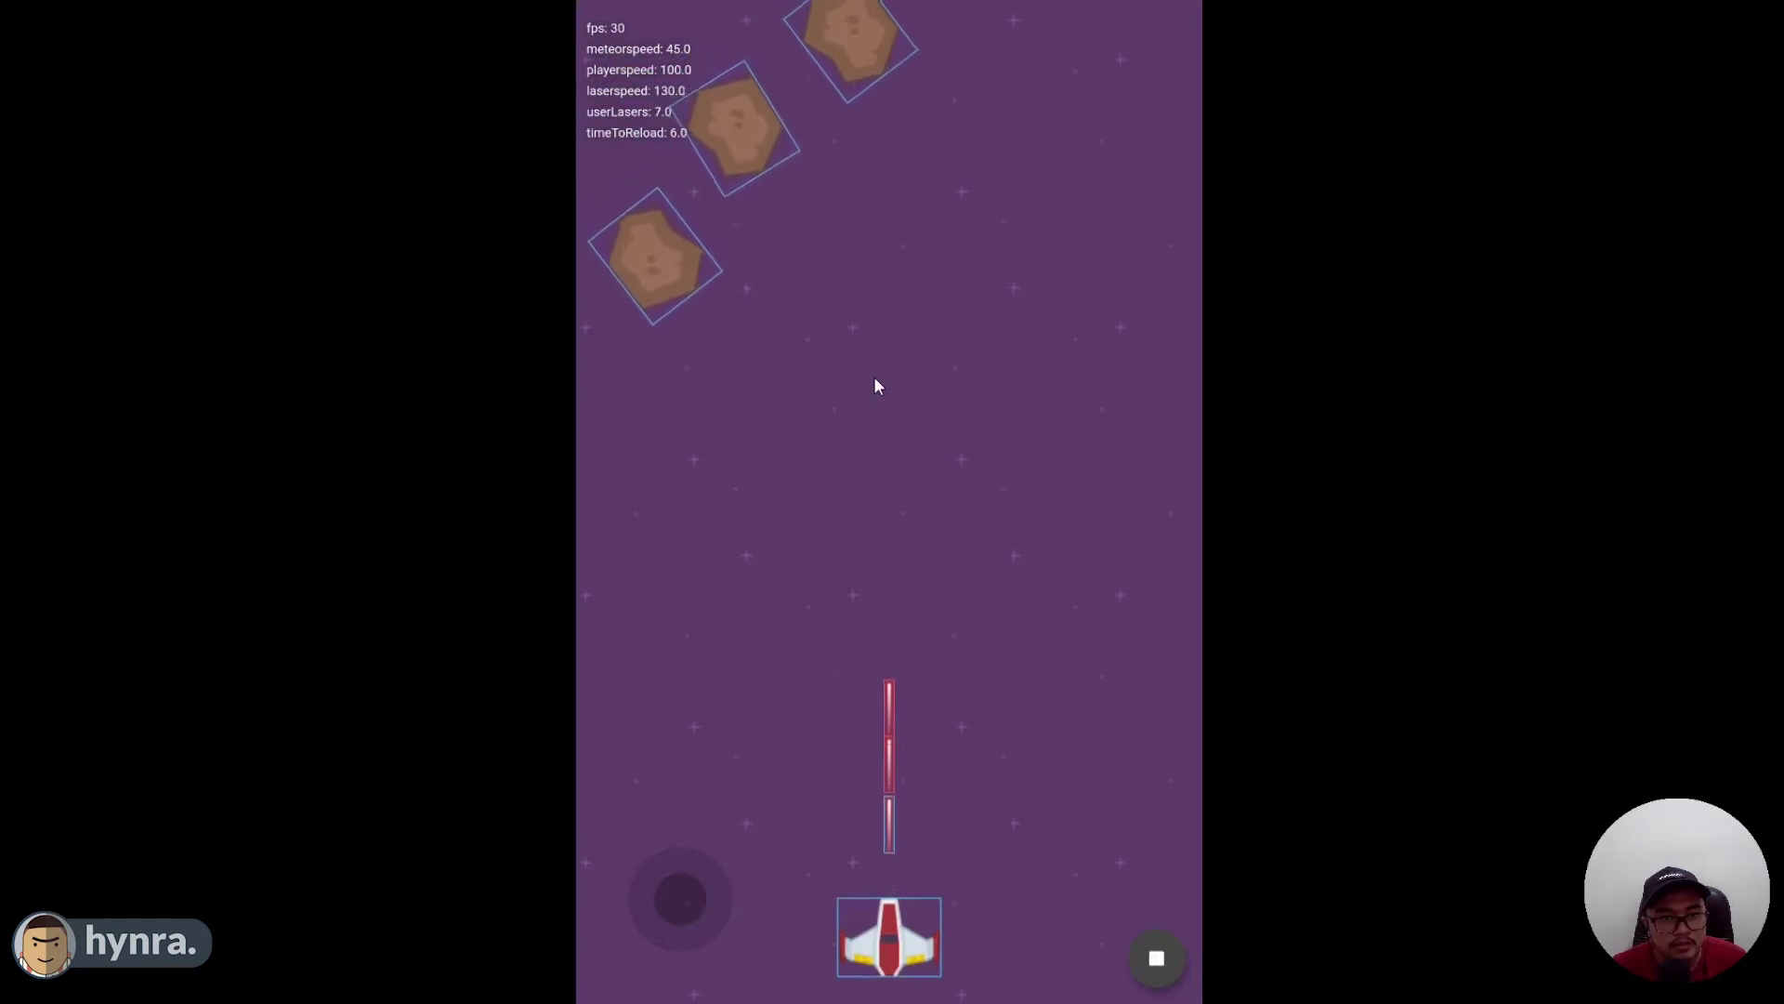
click(874, 376)
click(874, 376)
click(873, 377)
click(874, 377)
click(874, 376)
click(874, 377)
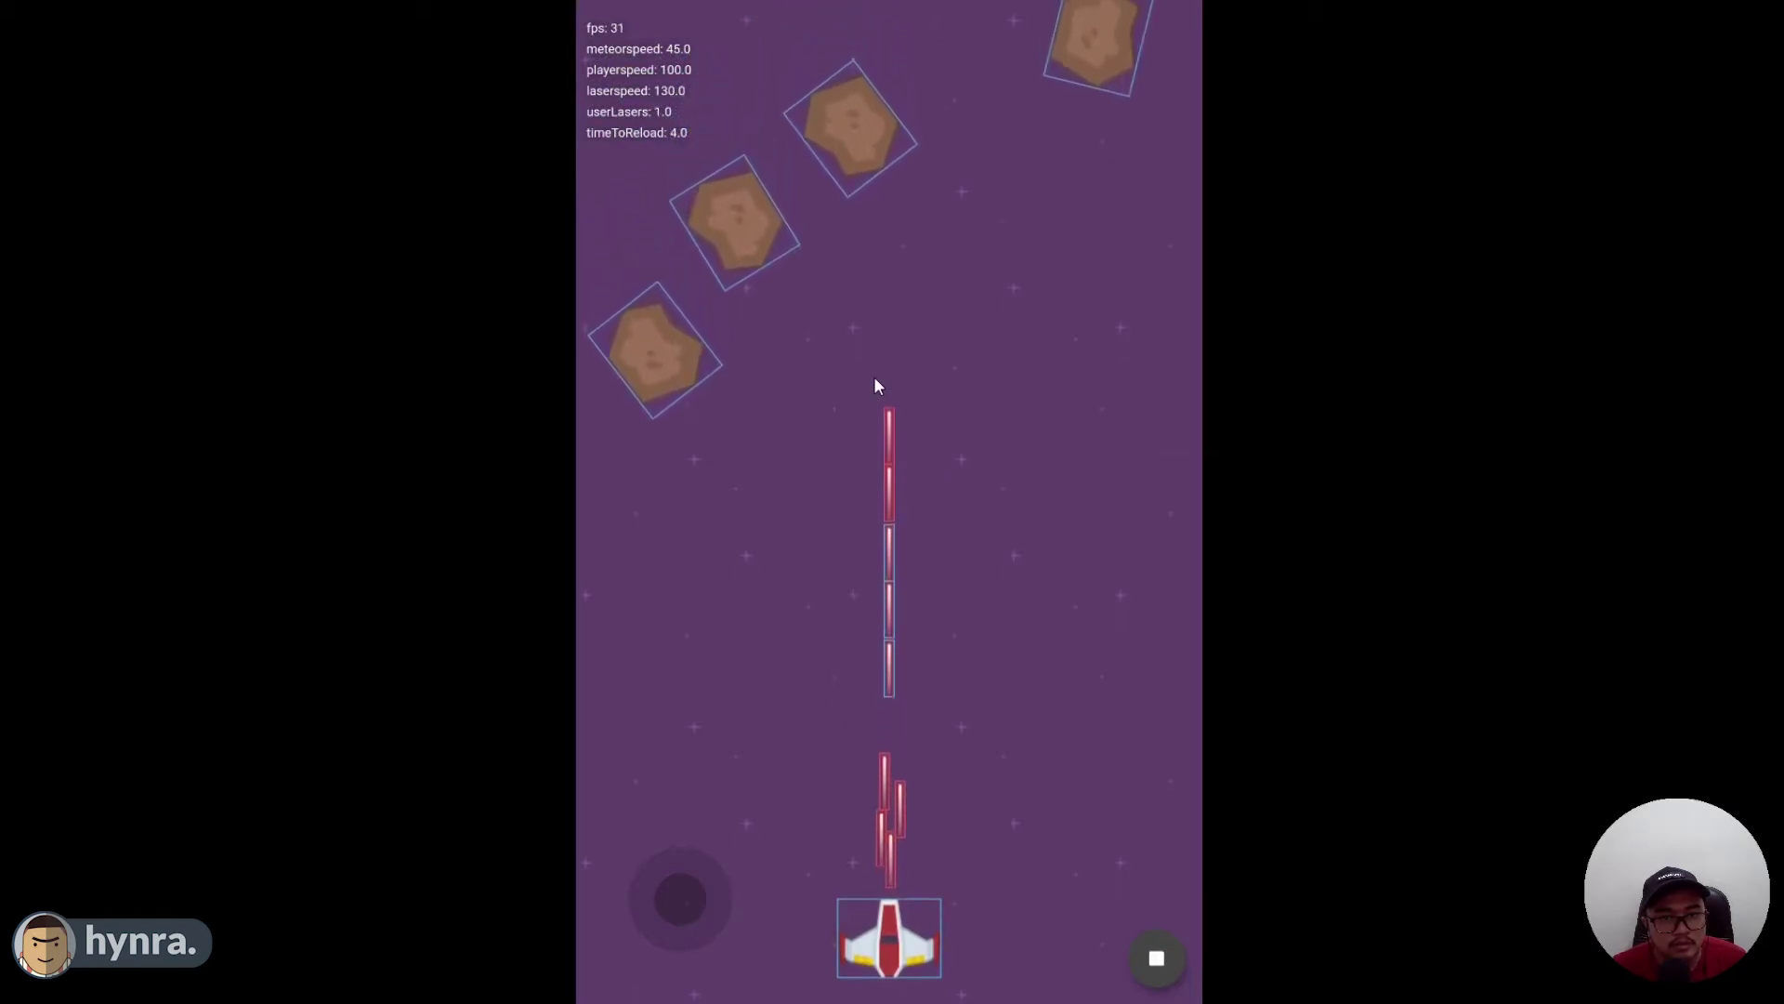
click(874, 377)
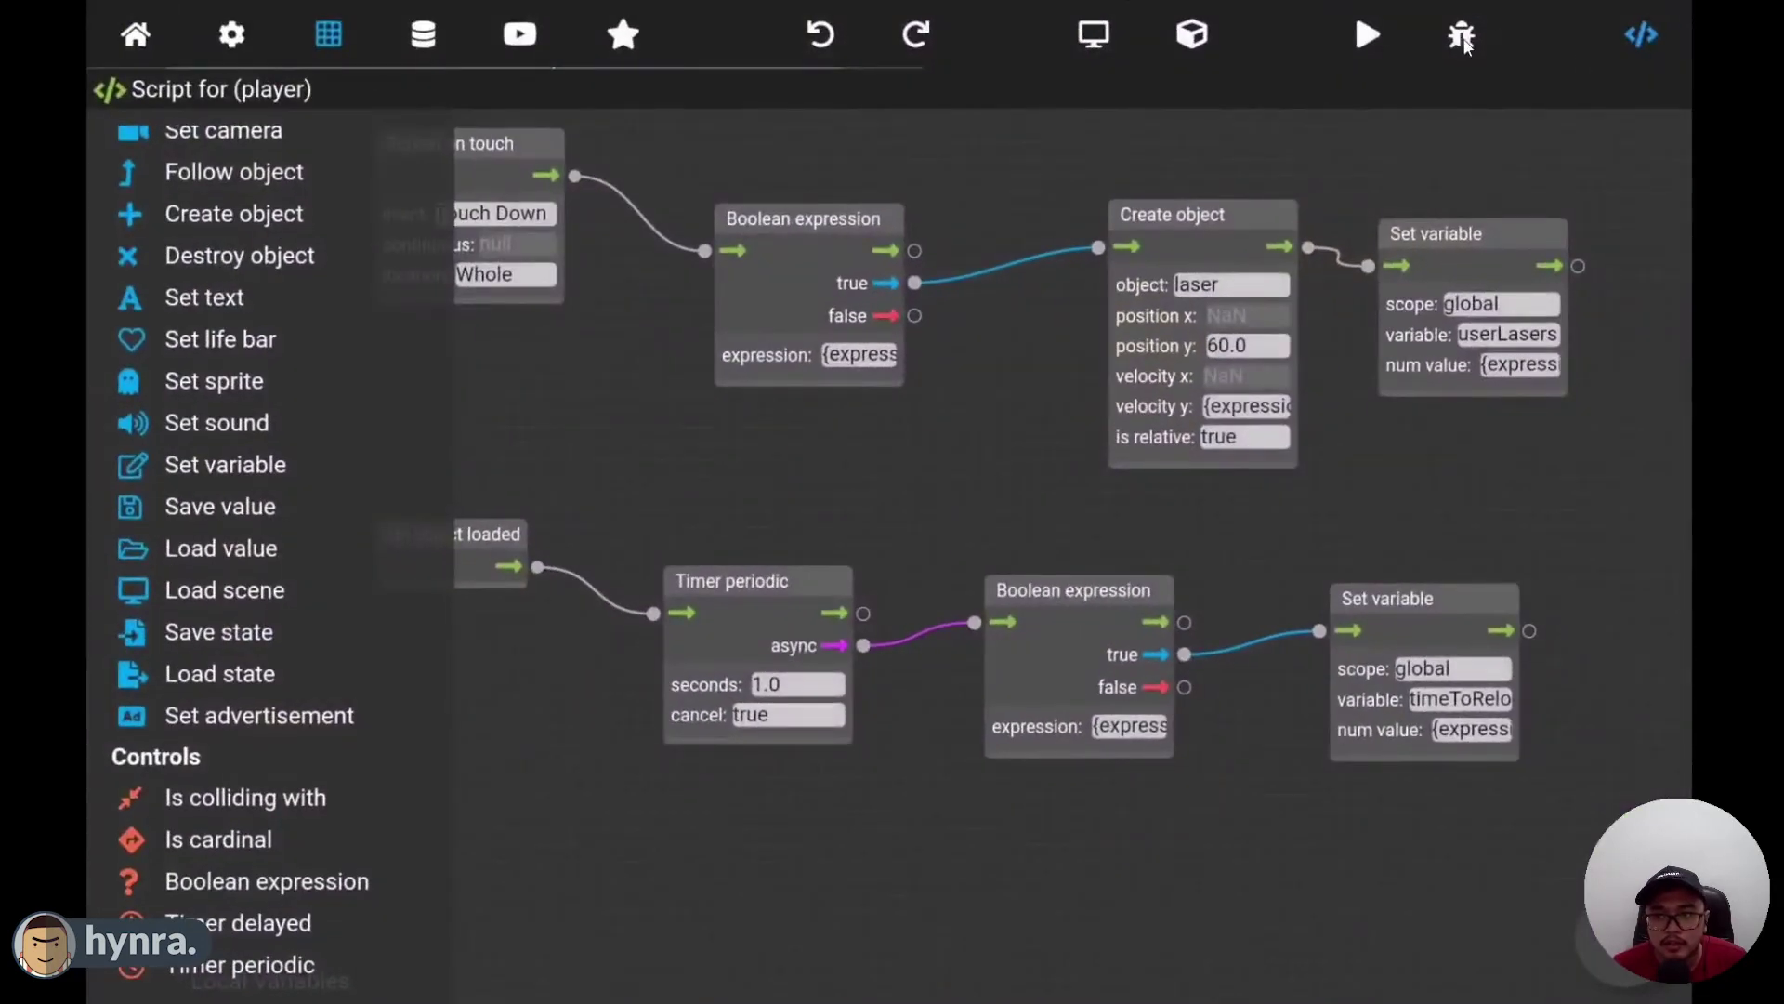
- Run the game in debug mode again, firing only a couple of lasers, to check the timeToReload countdown
click(1462, 37)
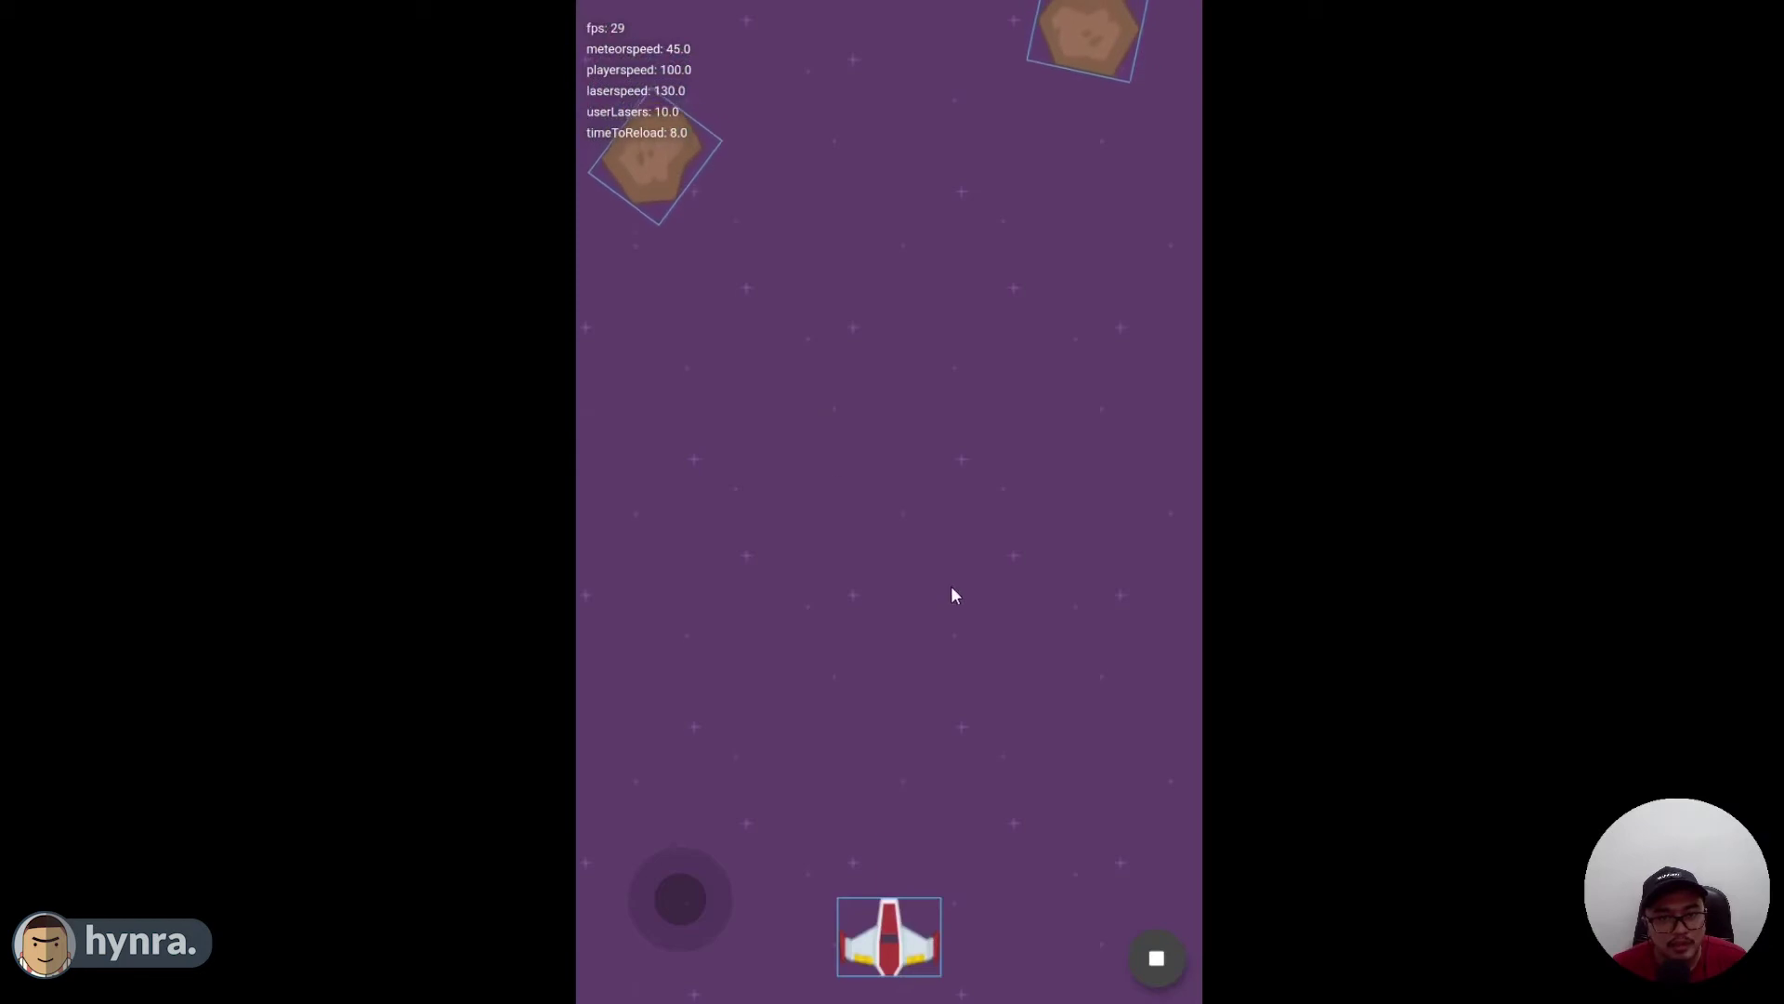
key(space)
key(space)
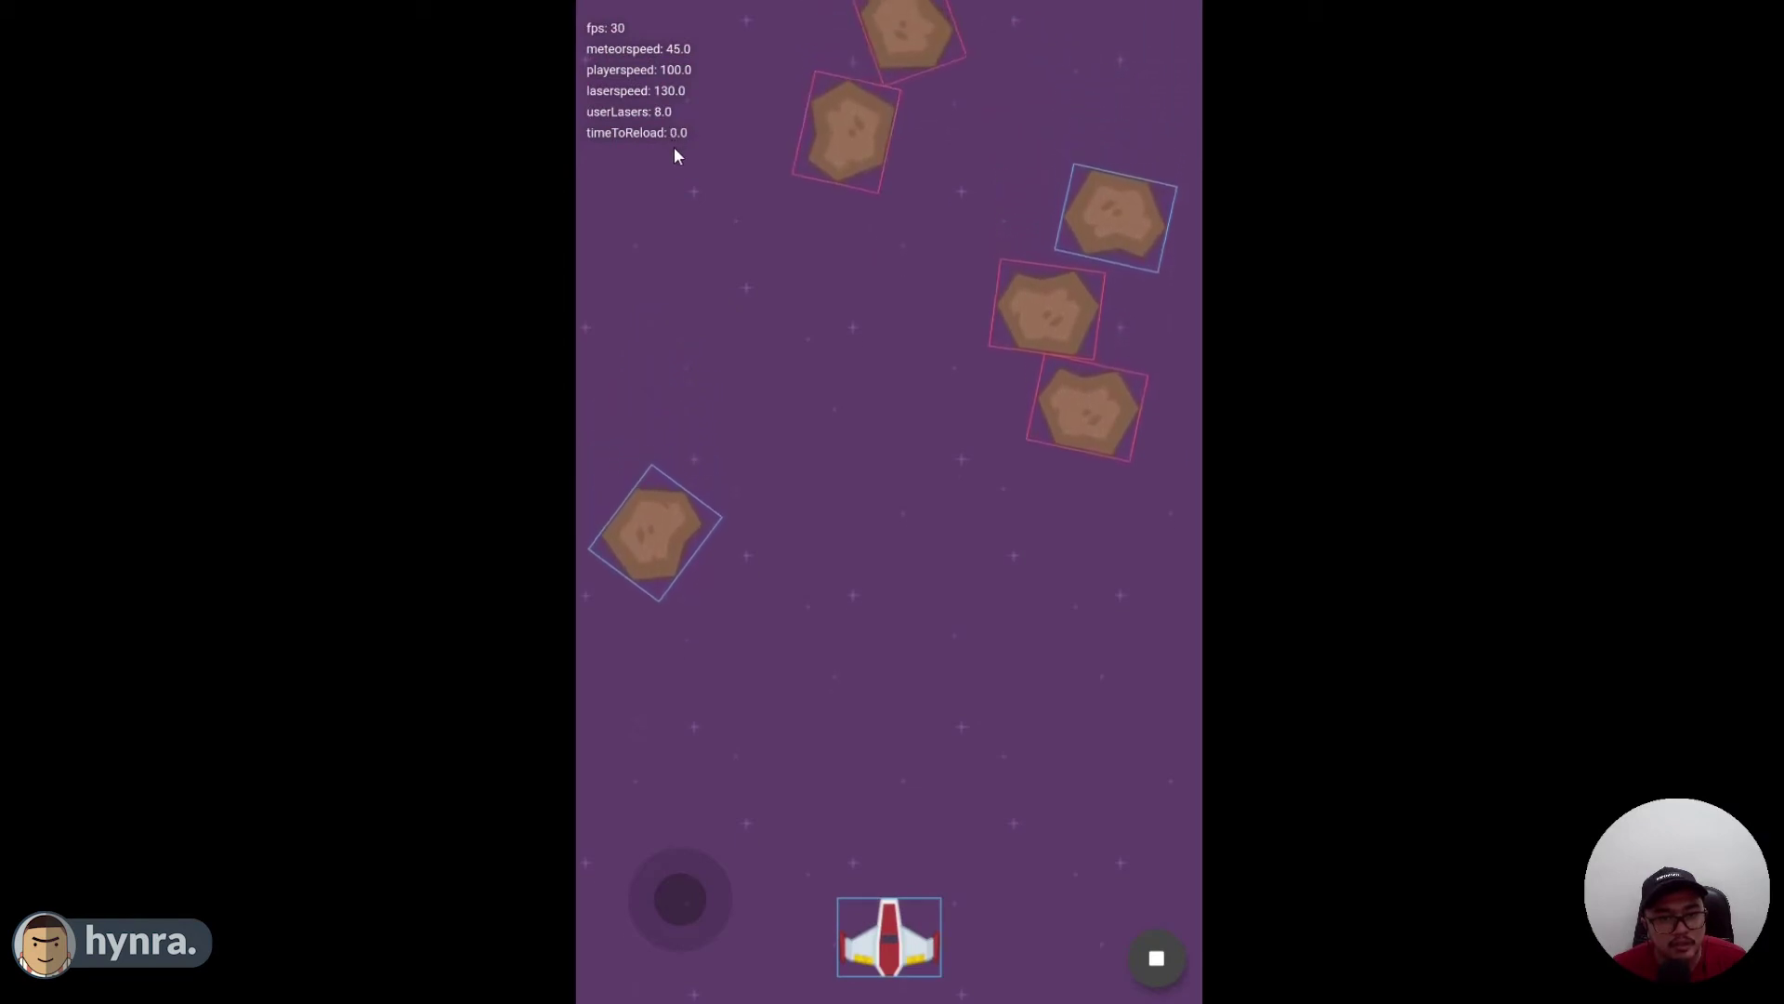
key(space)
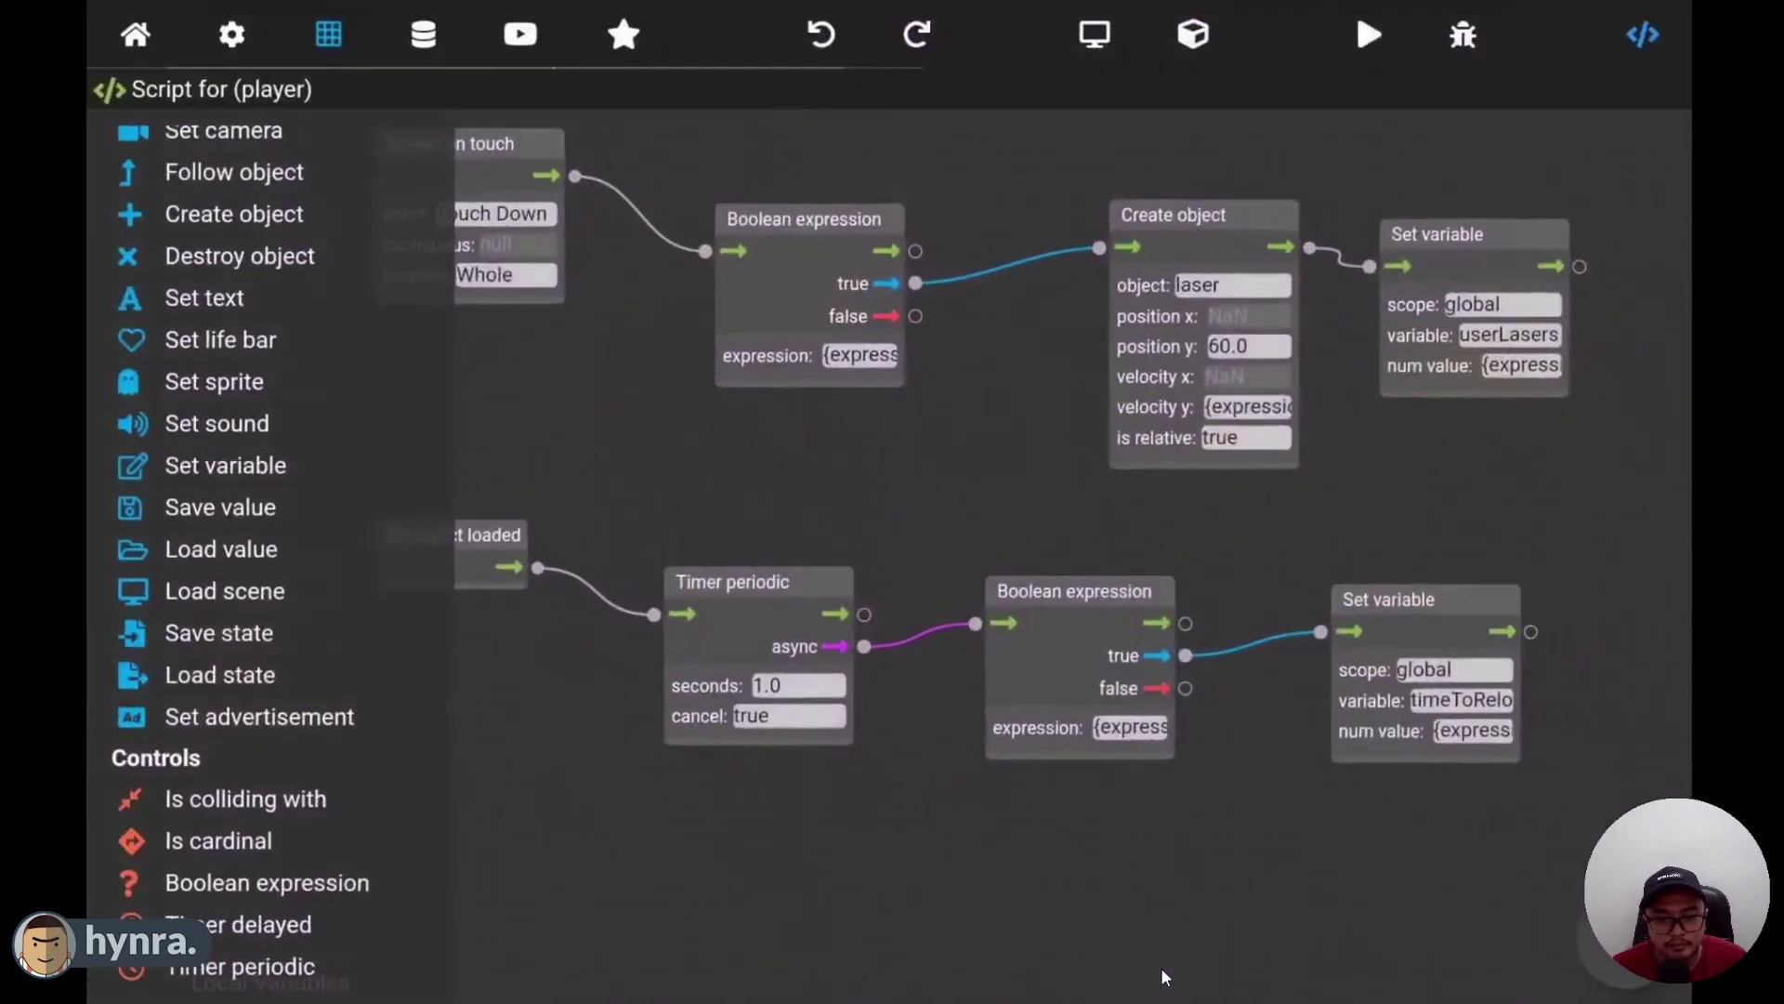
drag(1136, 823, 975, 777)
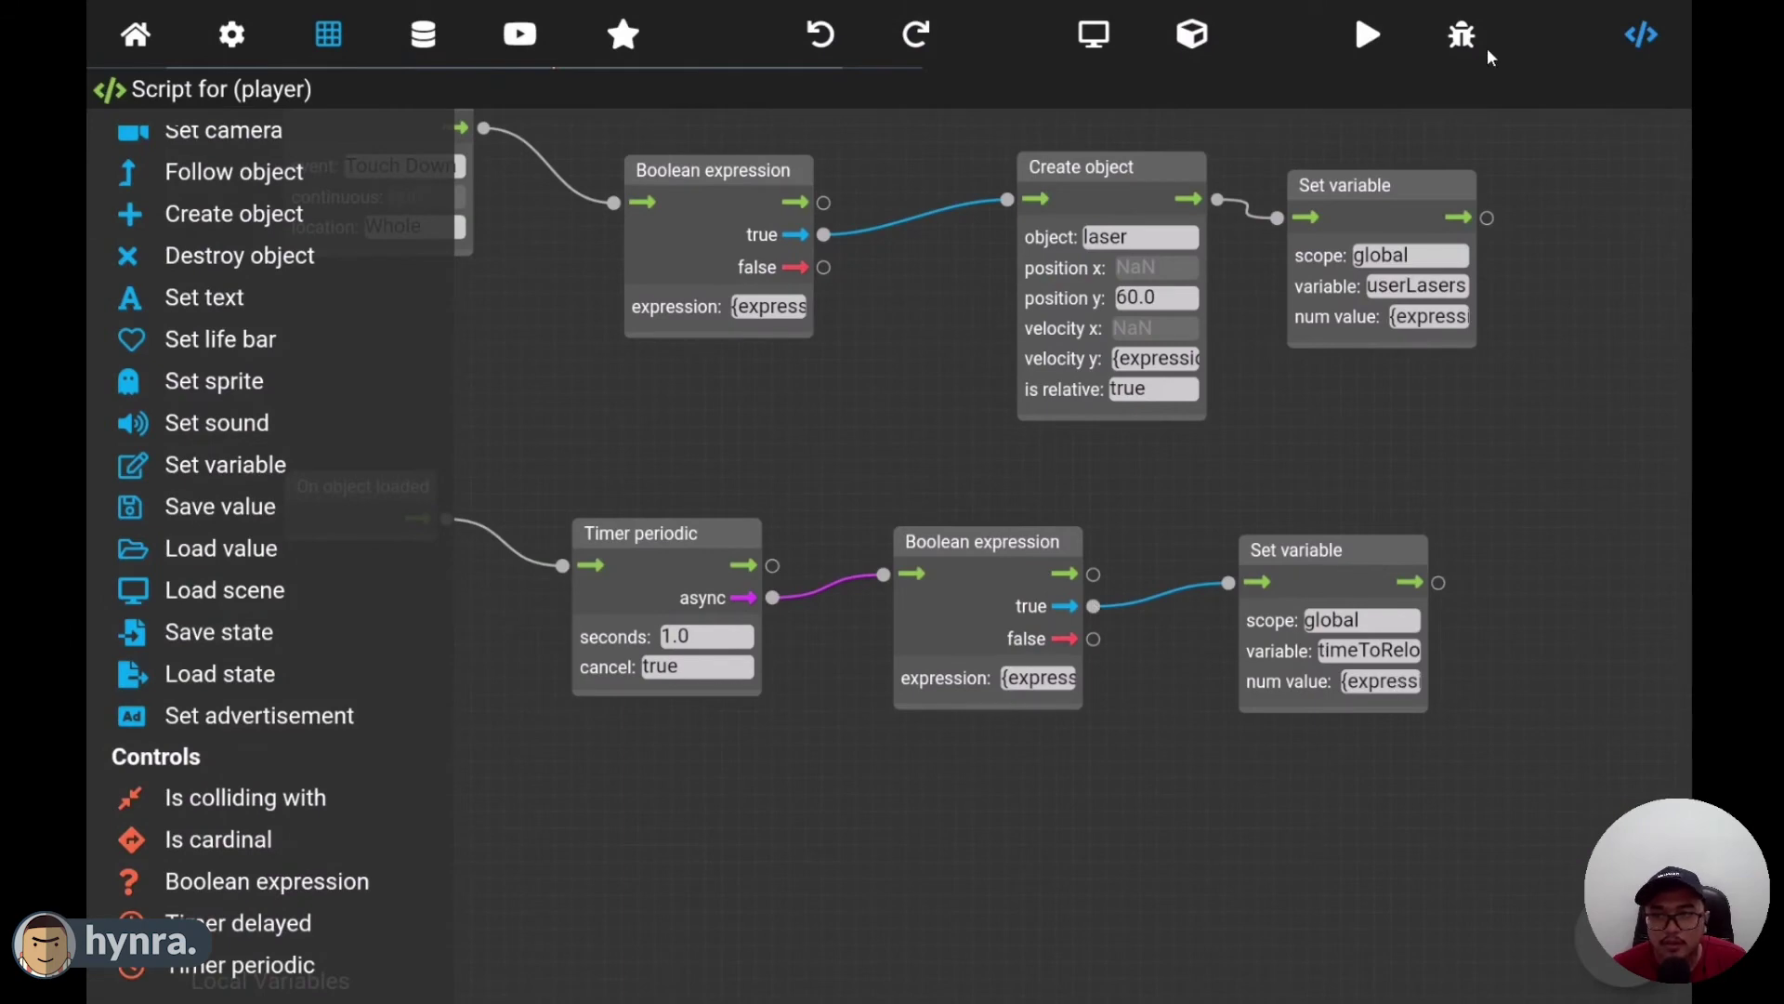
click(1459, 39)
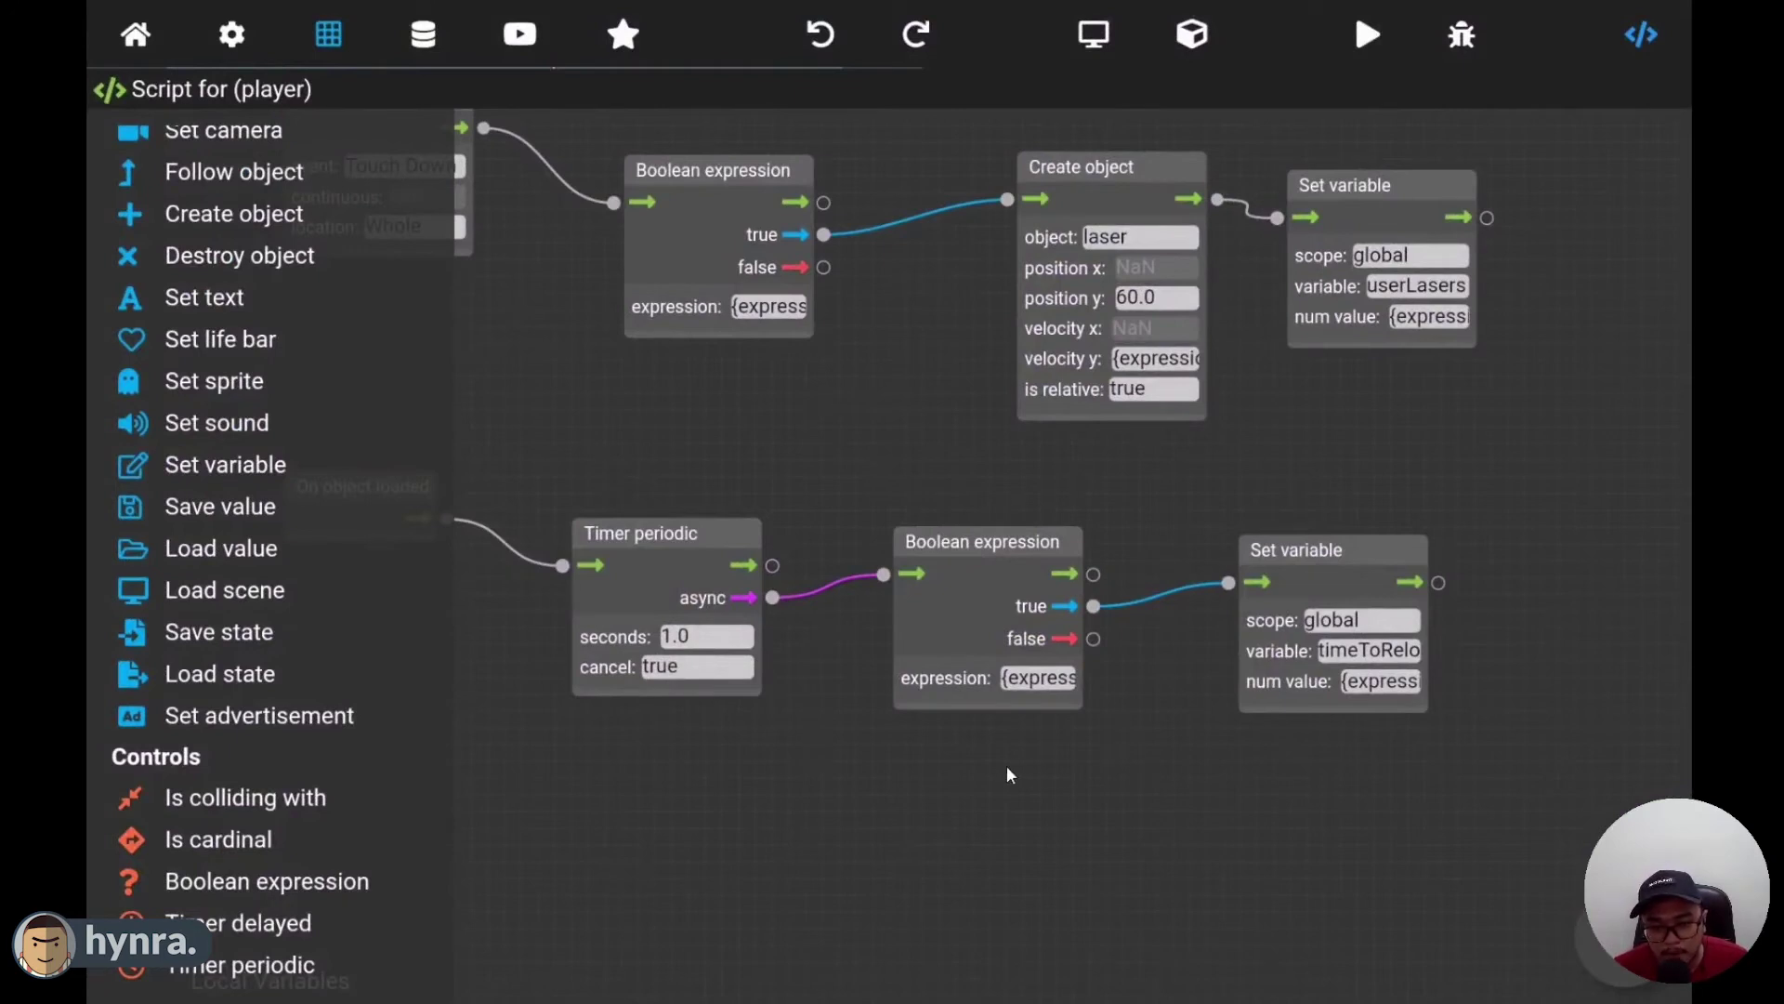
- Add a second Set variable node below the first and connect it to the false output of the timer's Boolean expression
drag(1016, 770, 1097, 764)
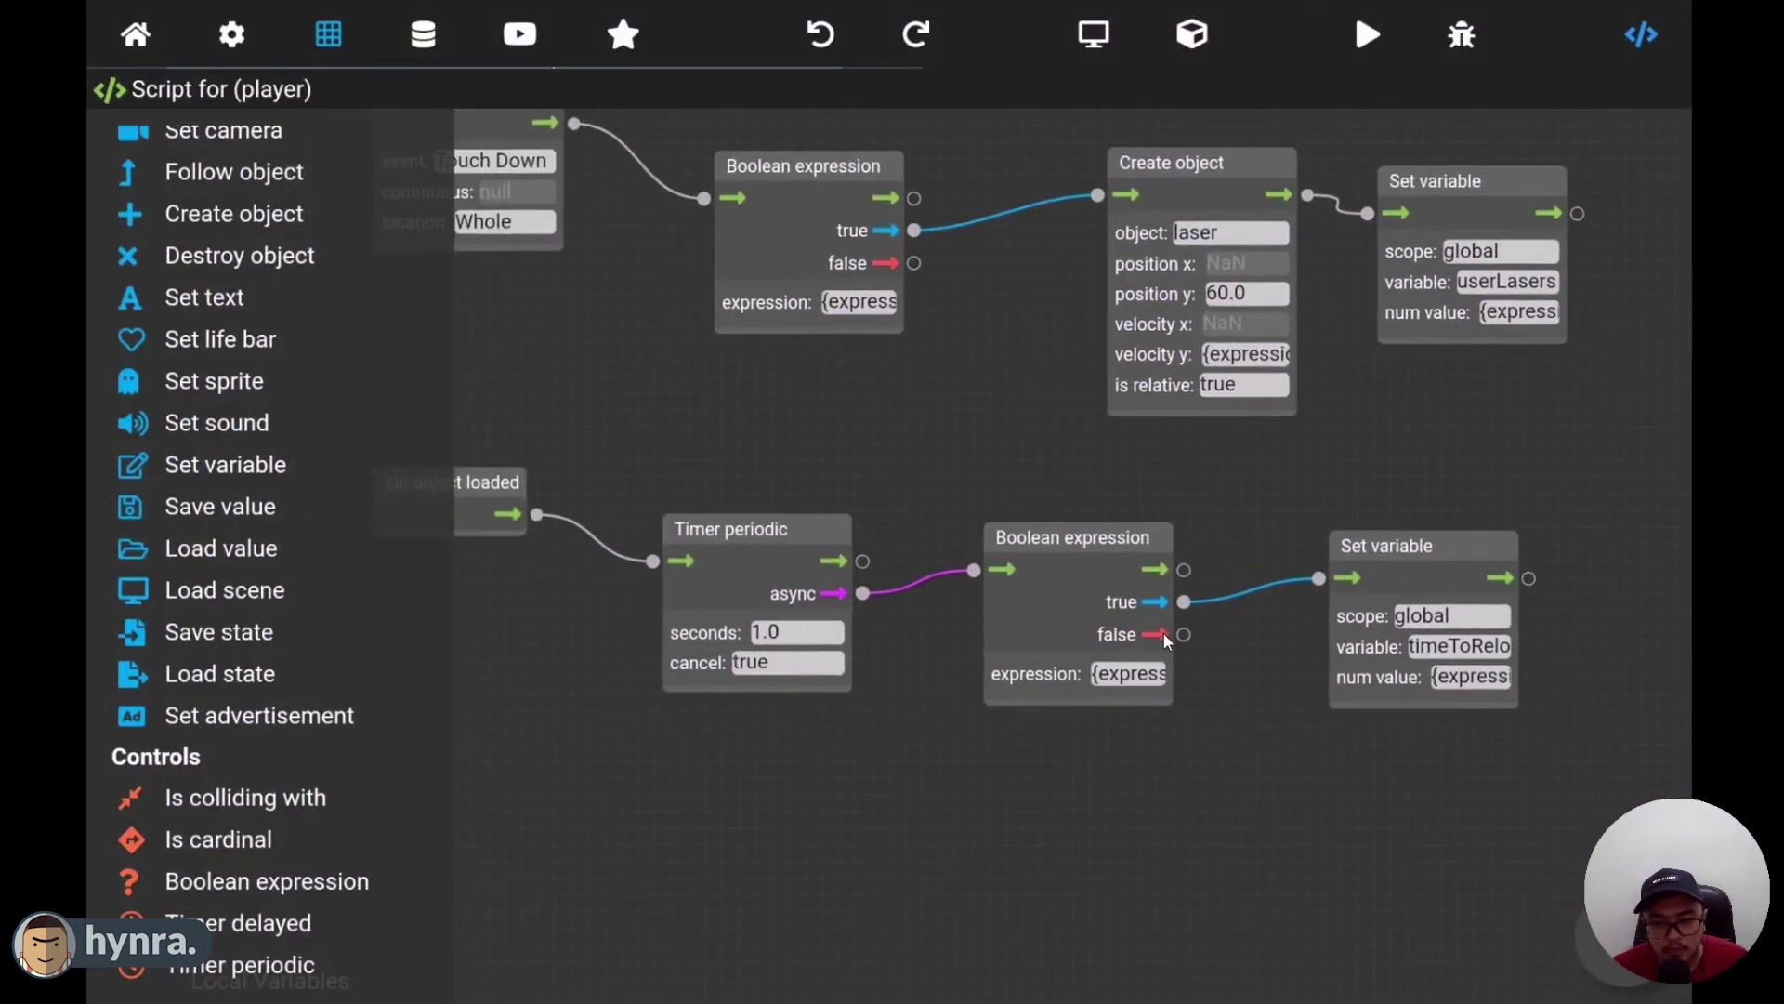
drag(1212, 661, 1118, 612)
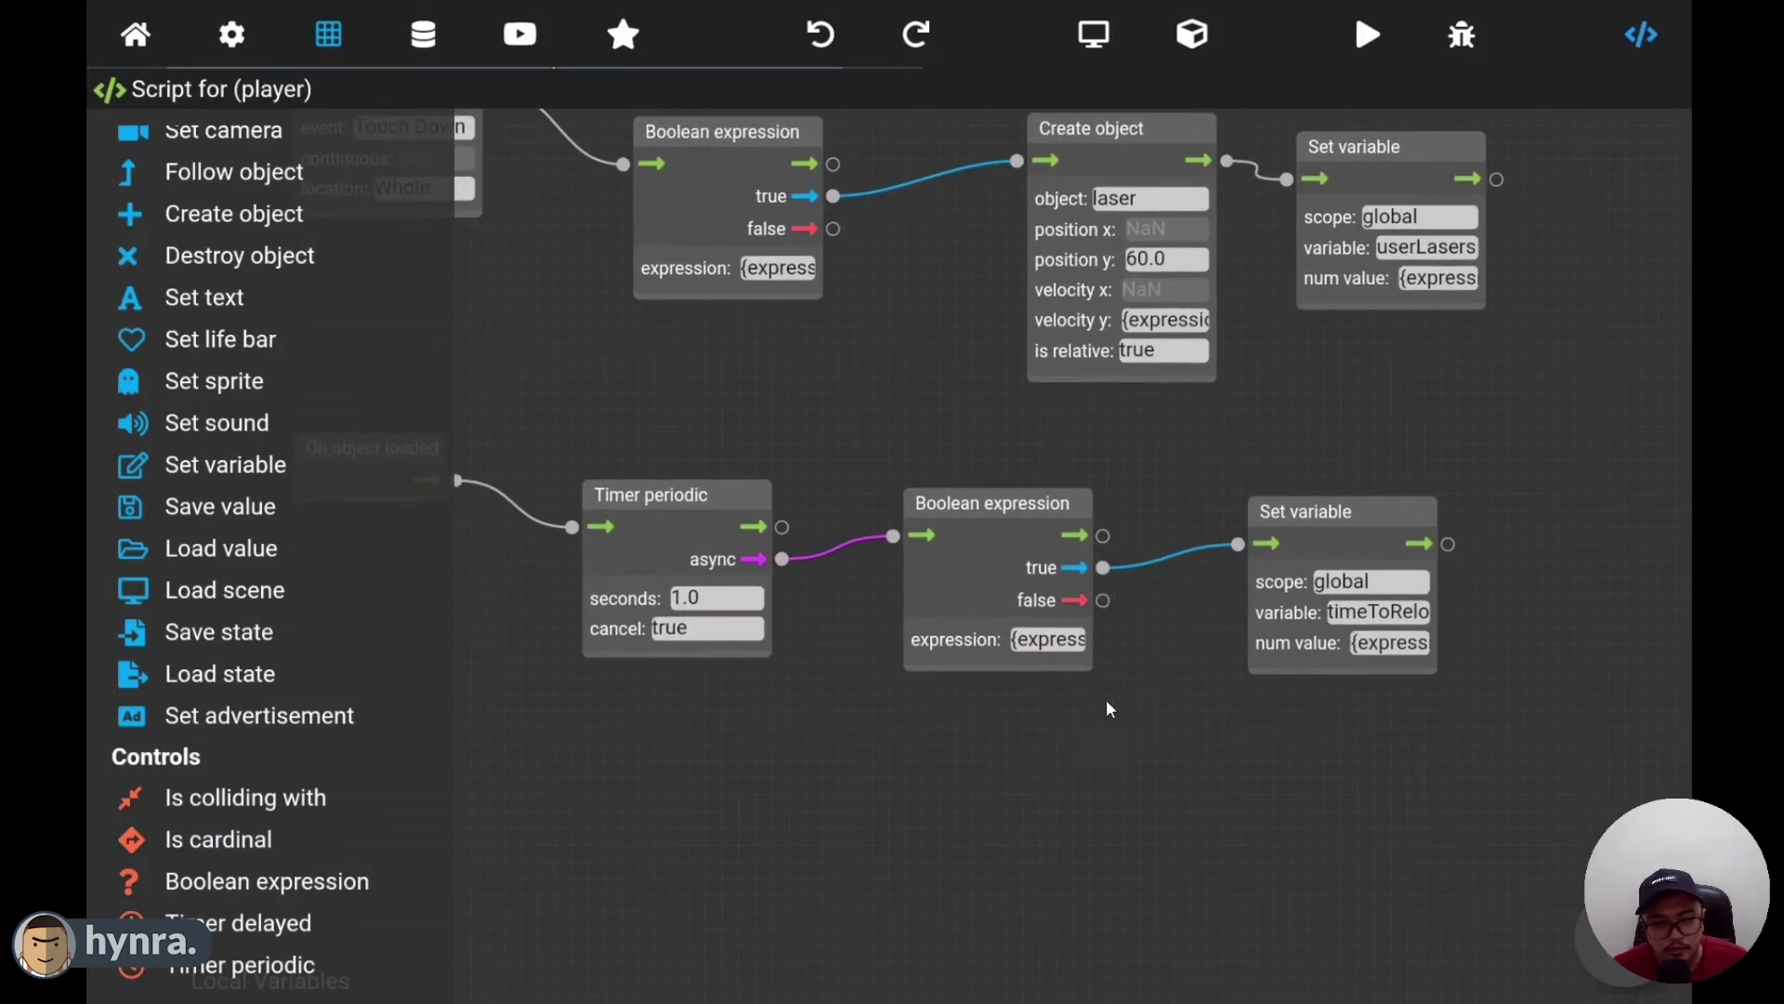
drag(269, 466, 1245, 757)
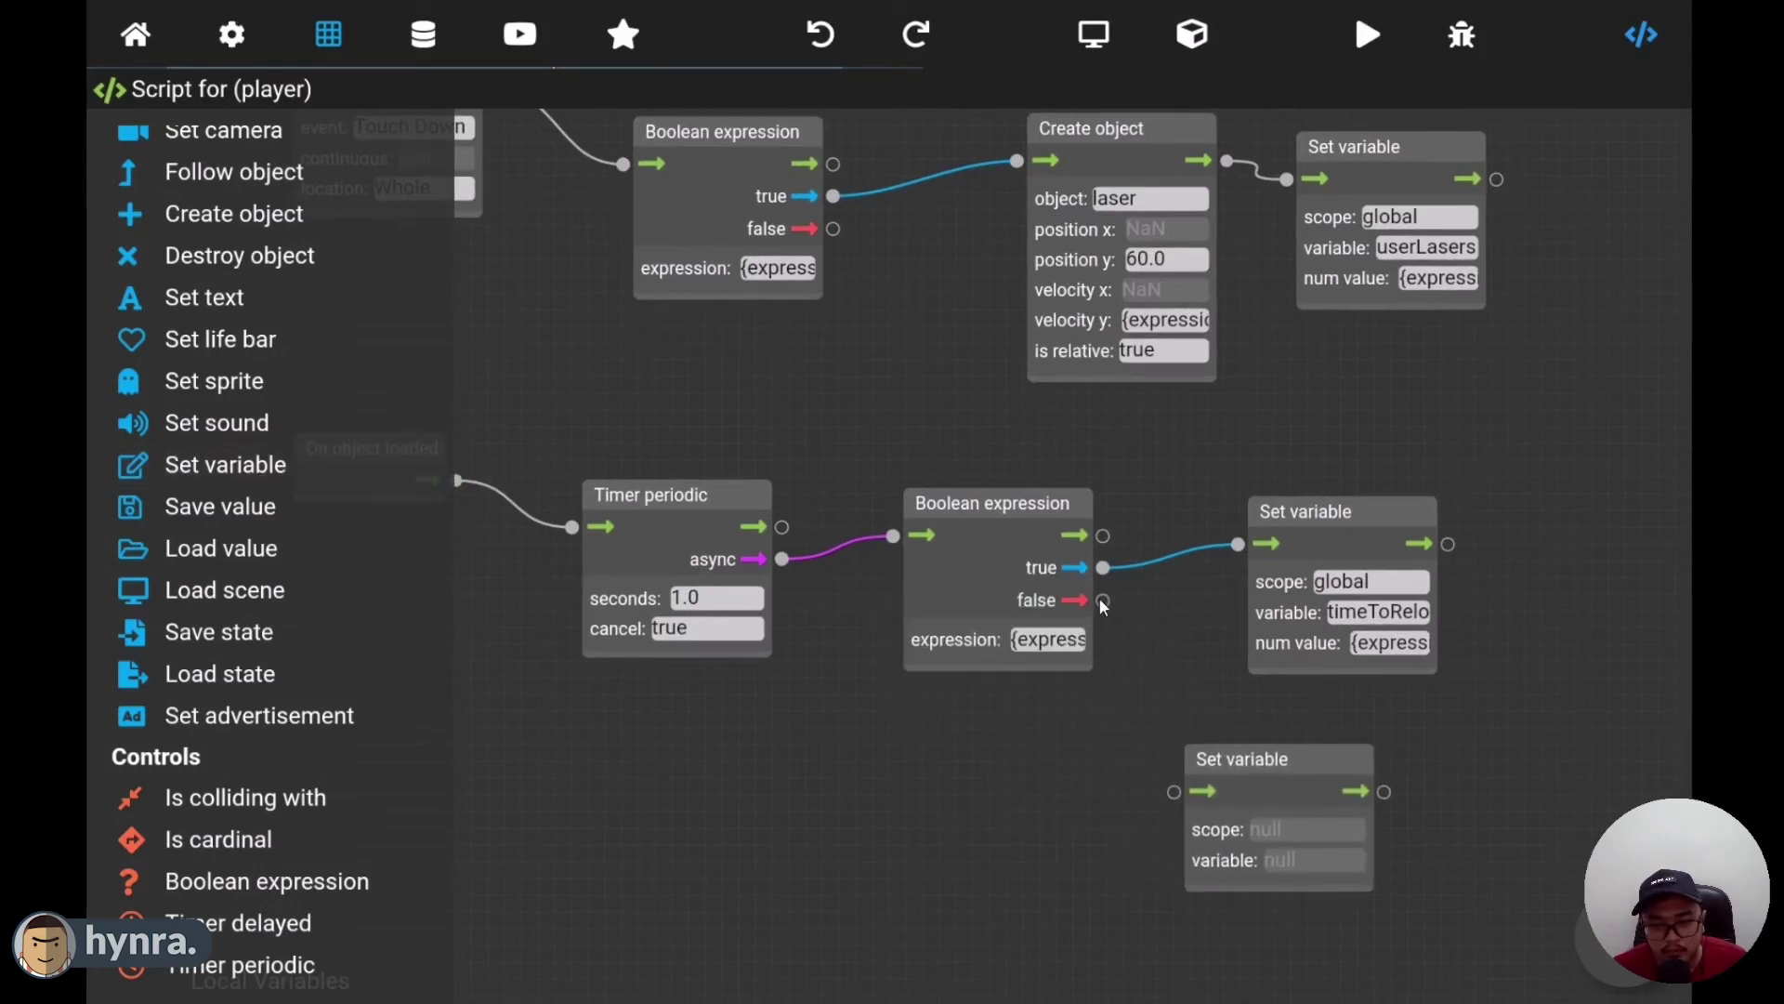
drag(1102, 566, 1176, 793)
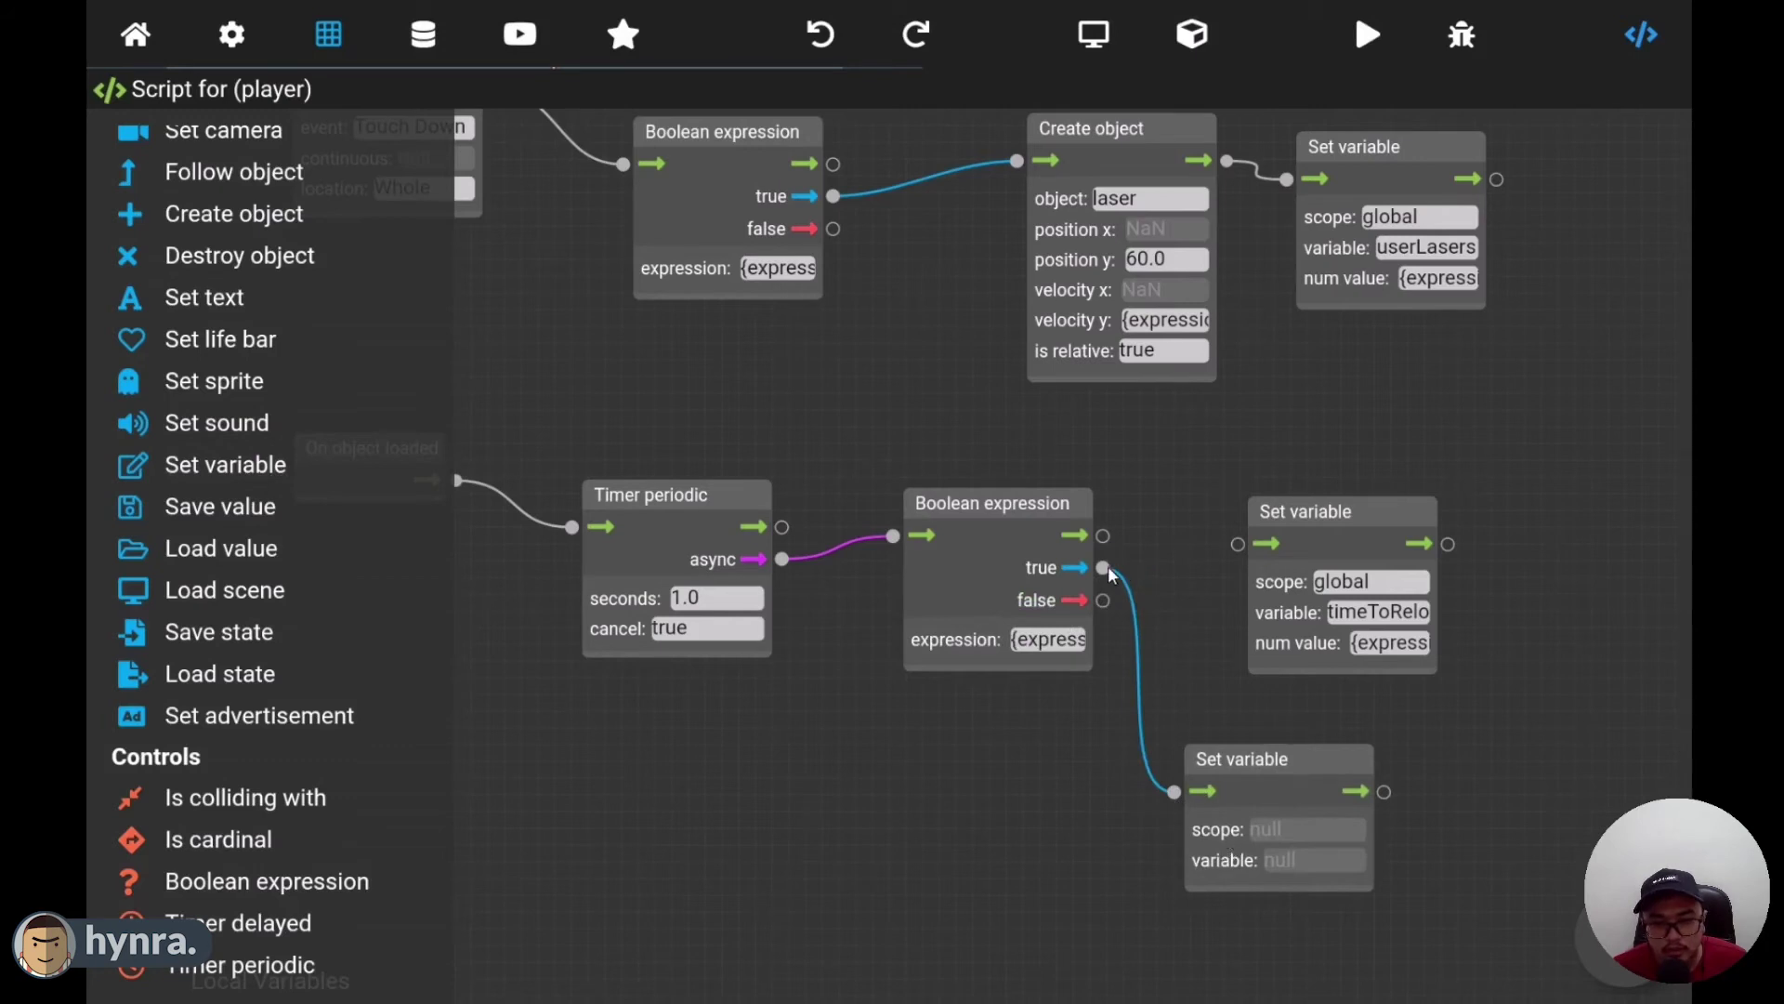
click(1104, 568)
drag(1104, 569, 1238, 545)
drag(1103, 601, 1175, 794)
- Set the new Set variable node's scope to global and its variable to timeToReload
click(1246, 825)
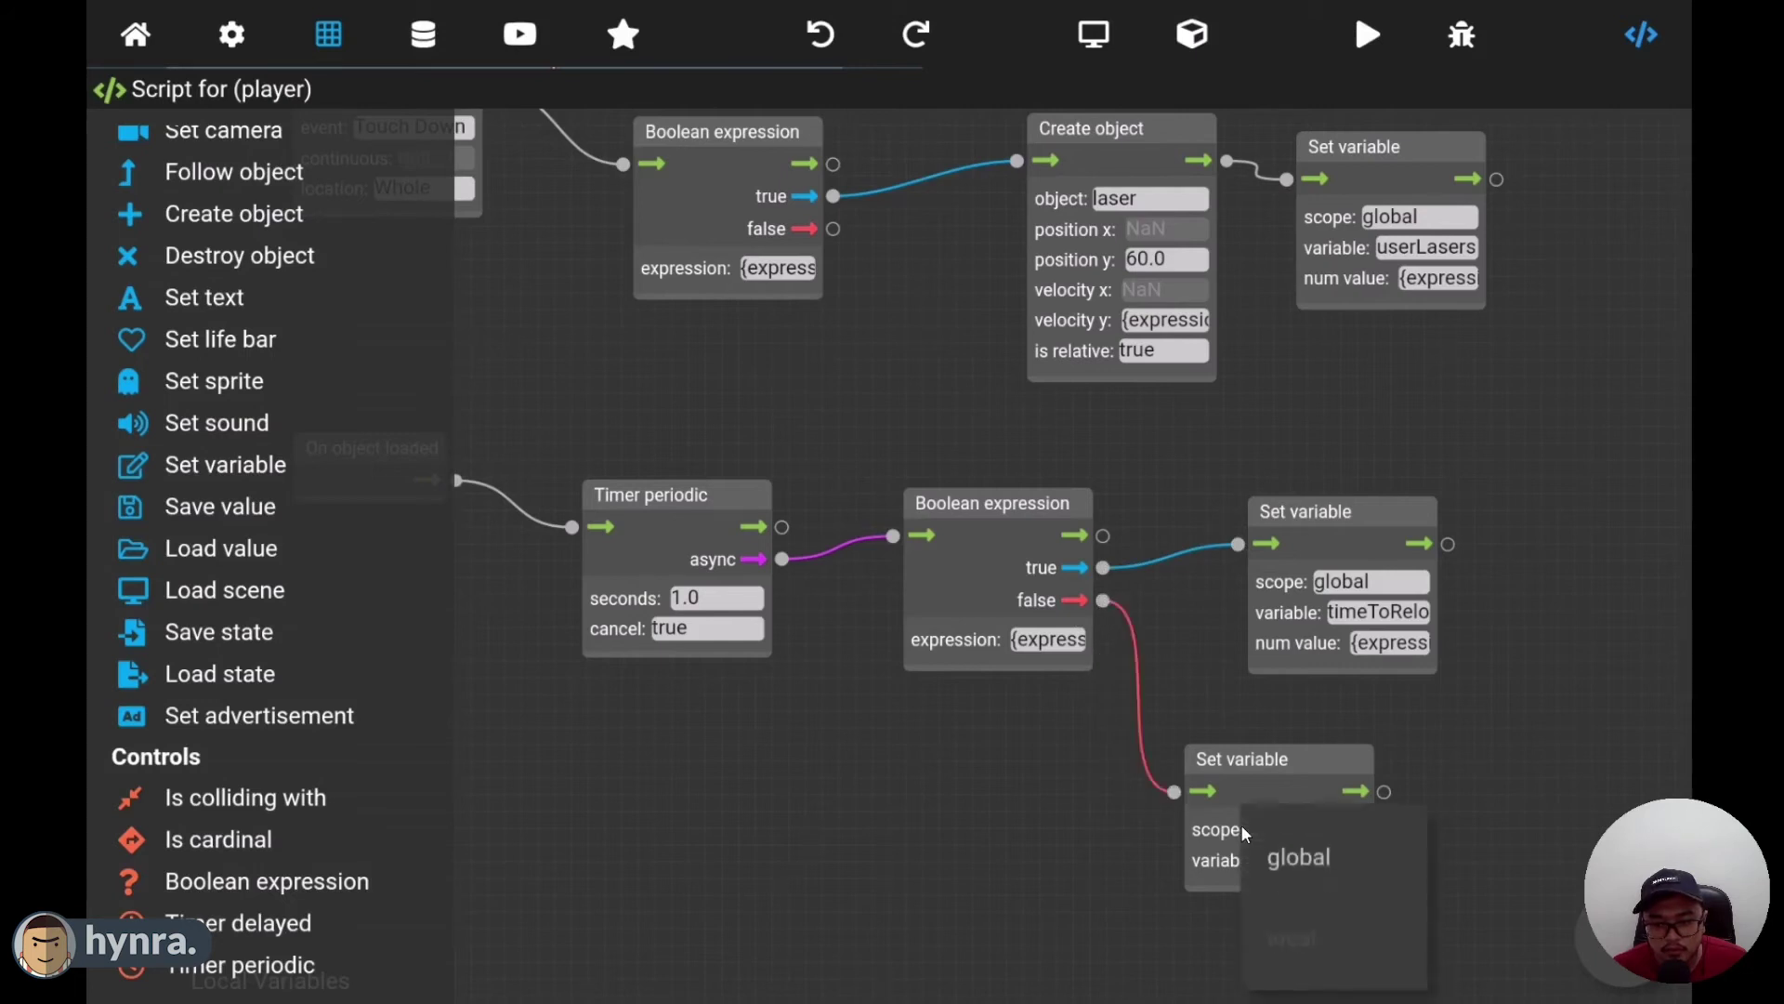
click(1281, 852)
click(1217, 867)
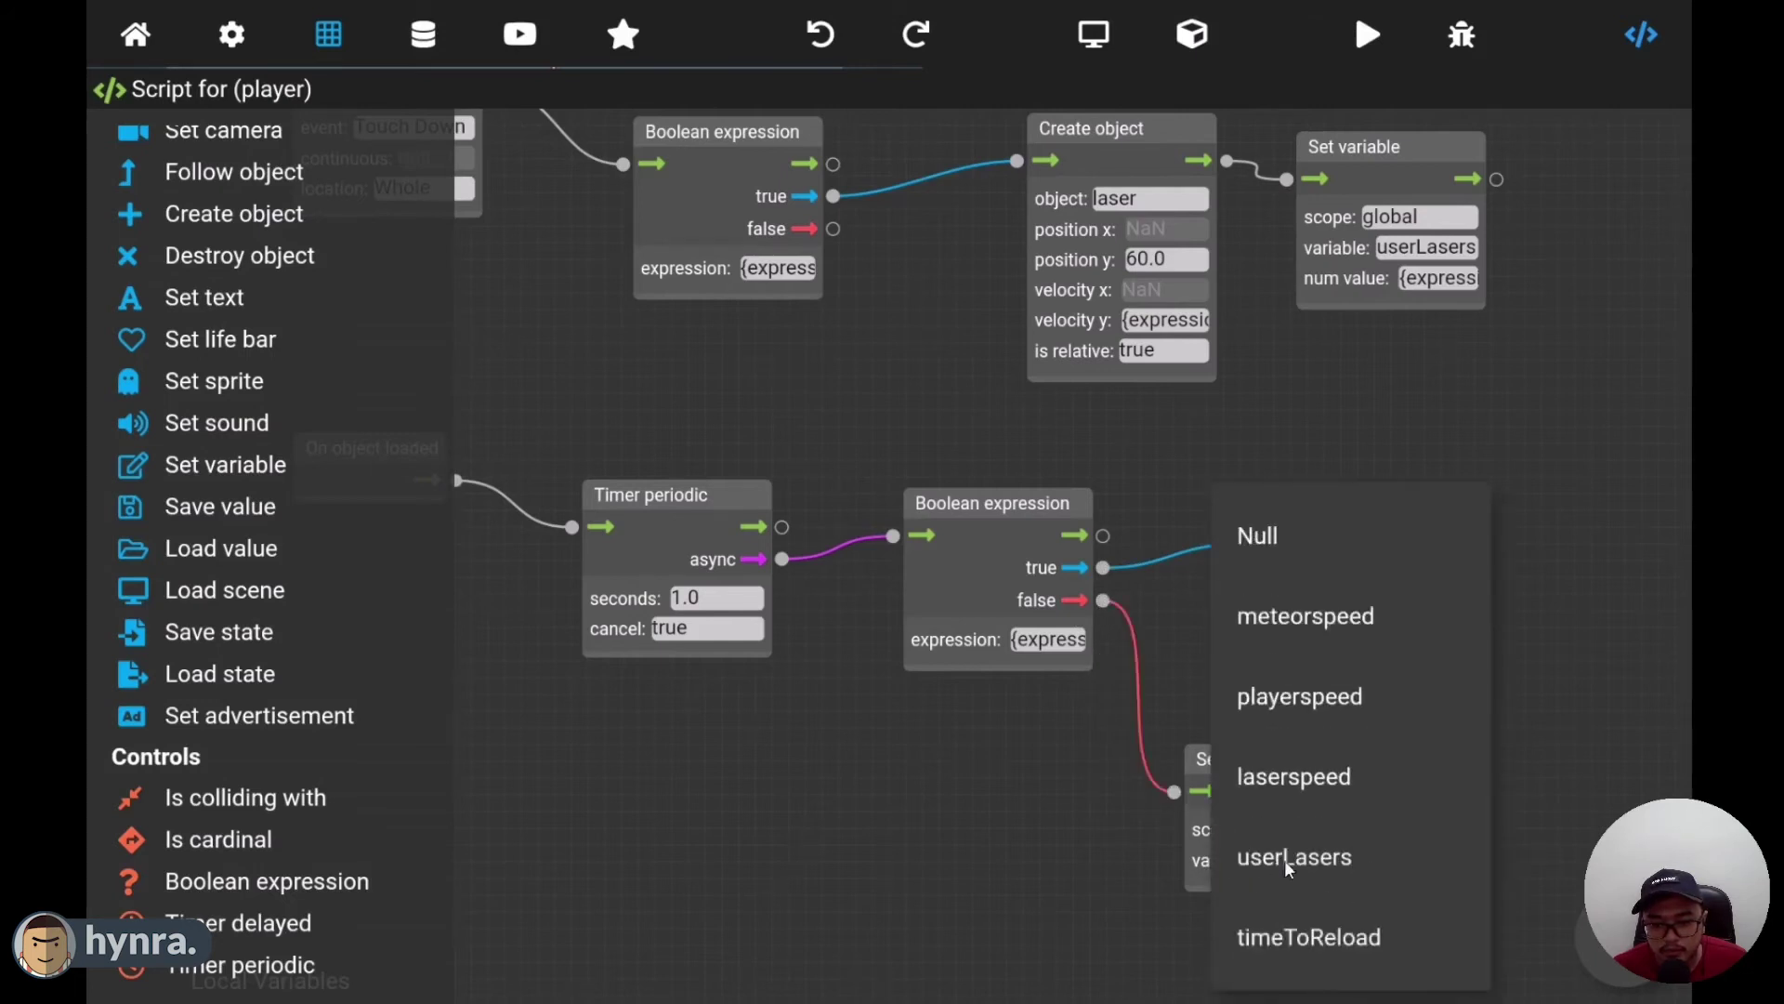
click(1335, 939)
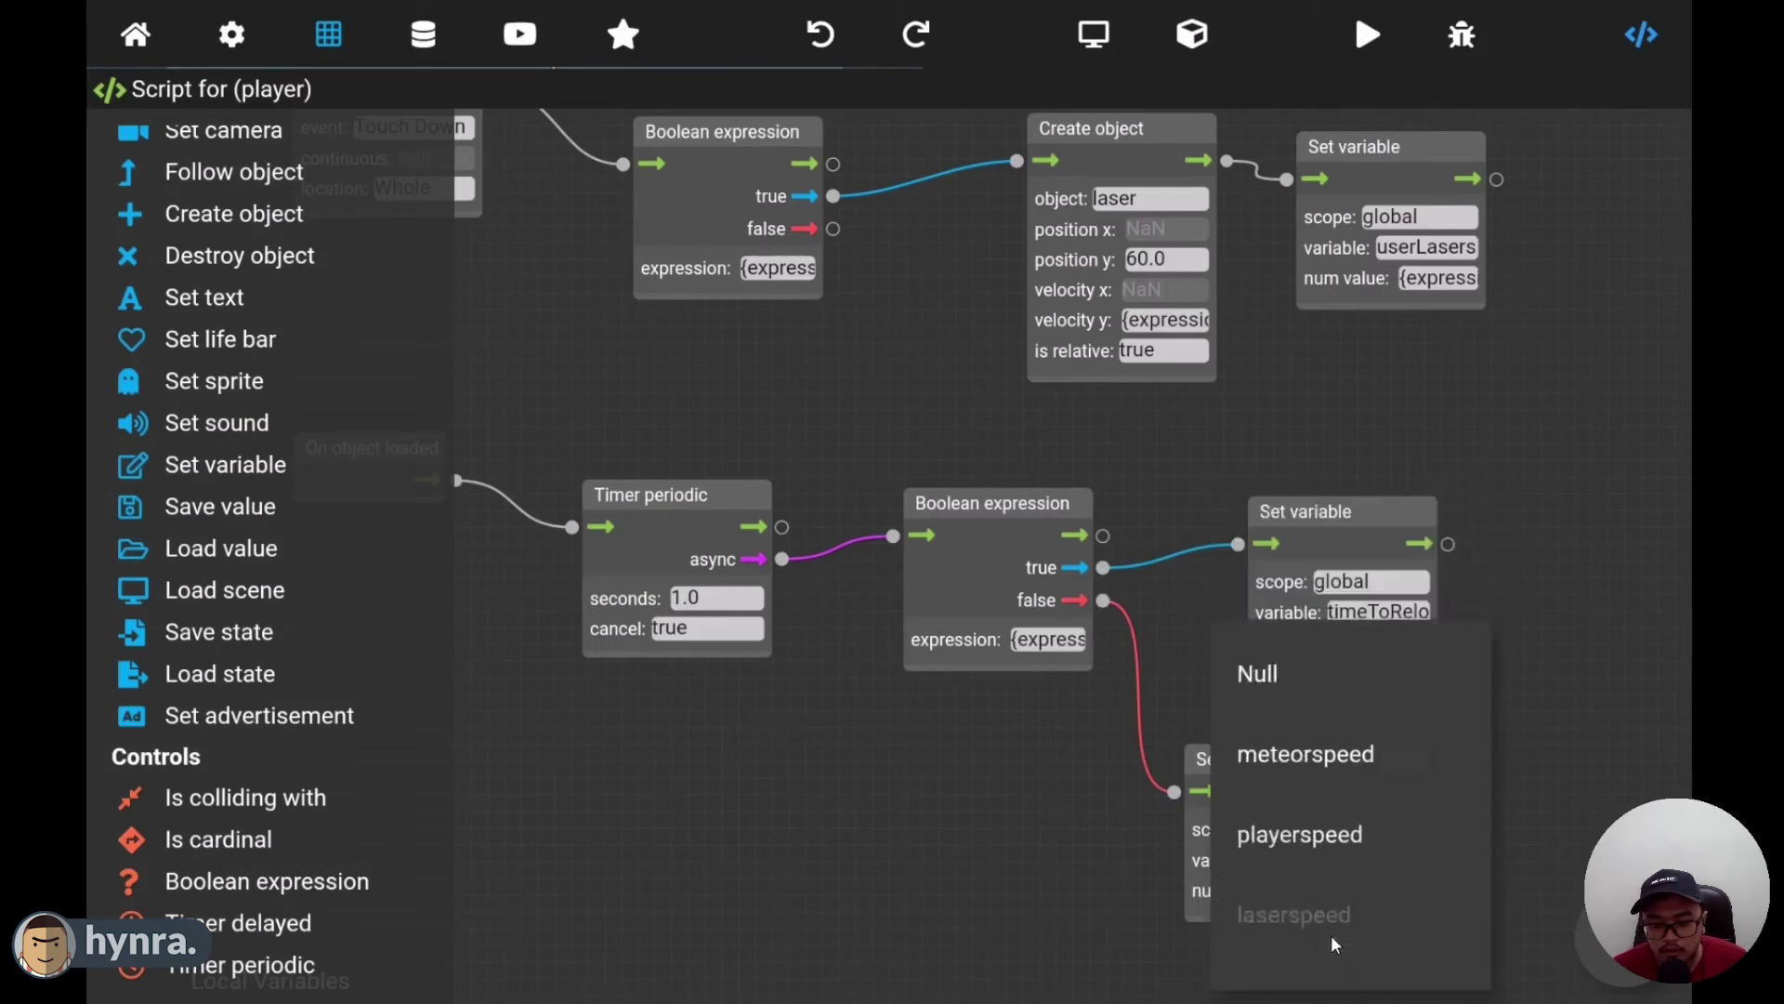
click(1251, 885)
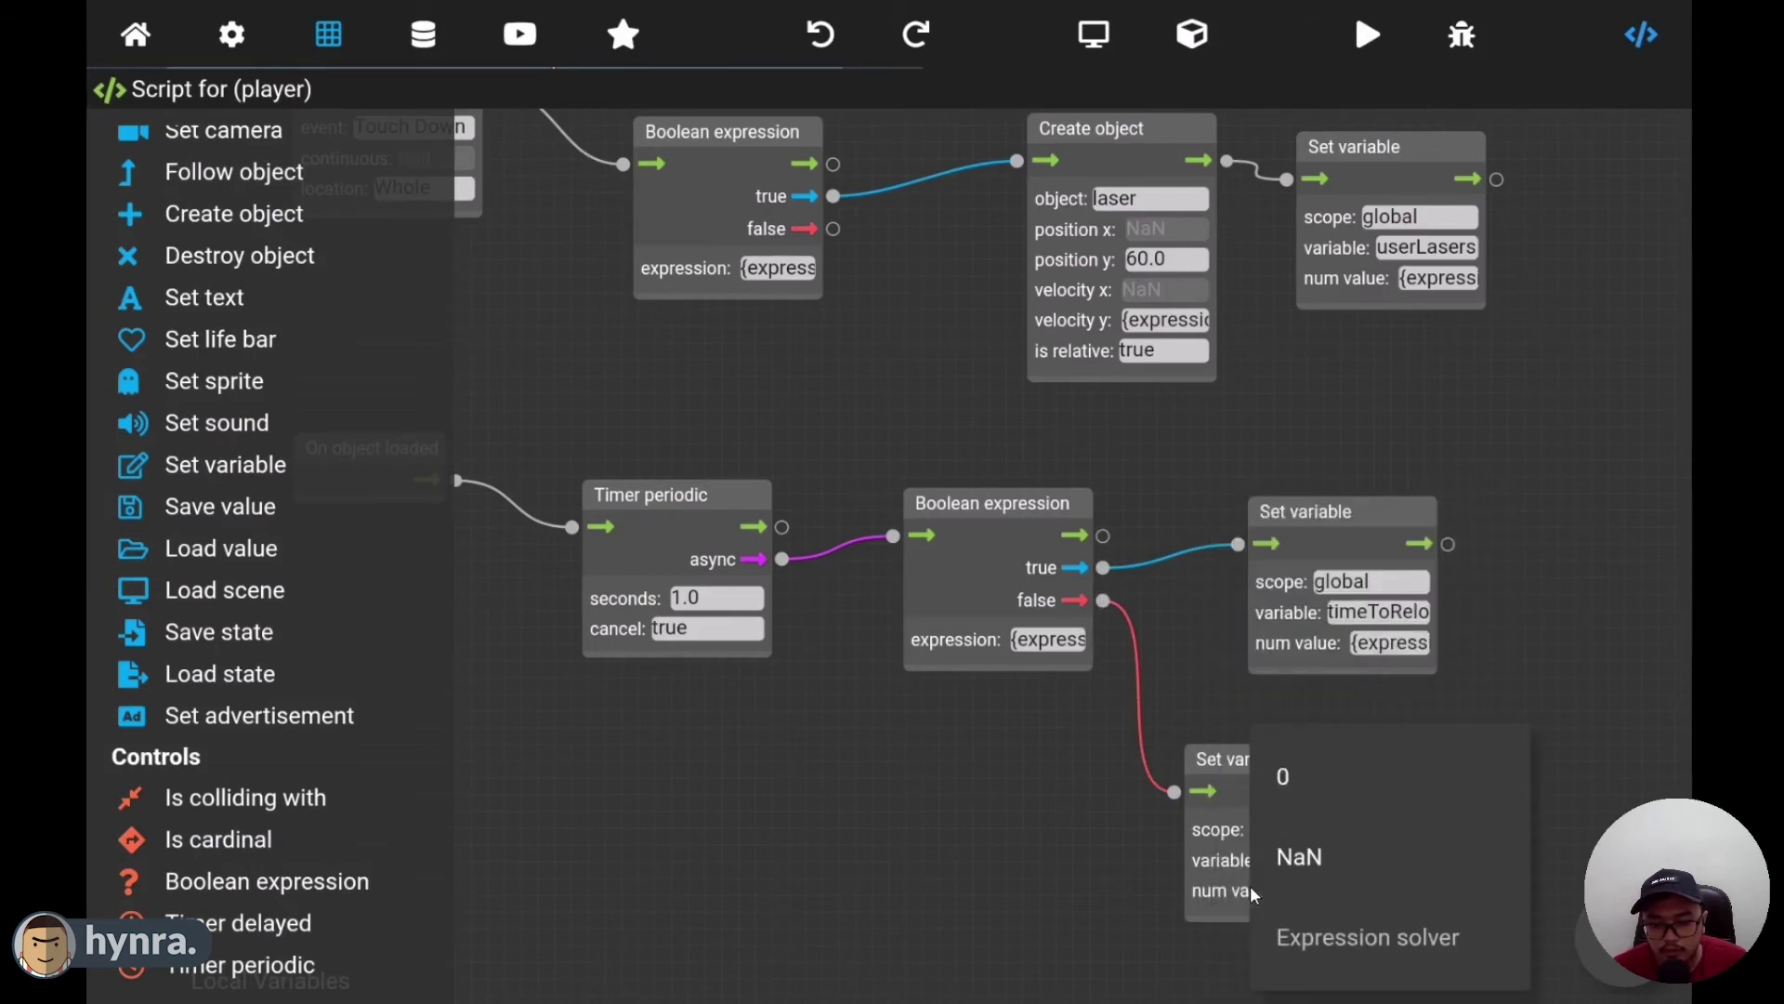
click(1350, 948)
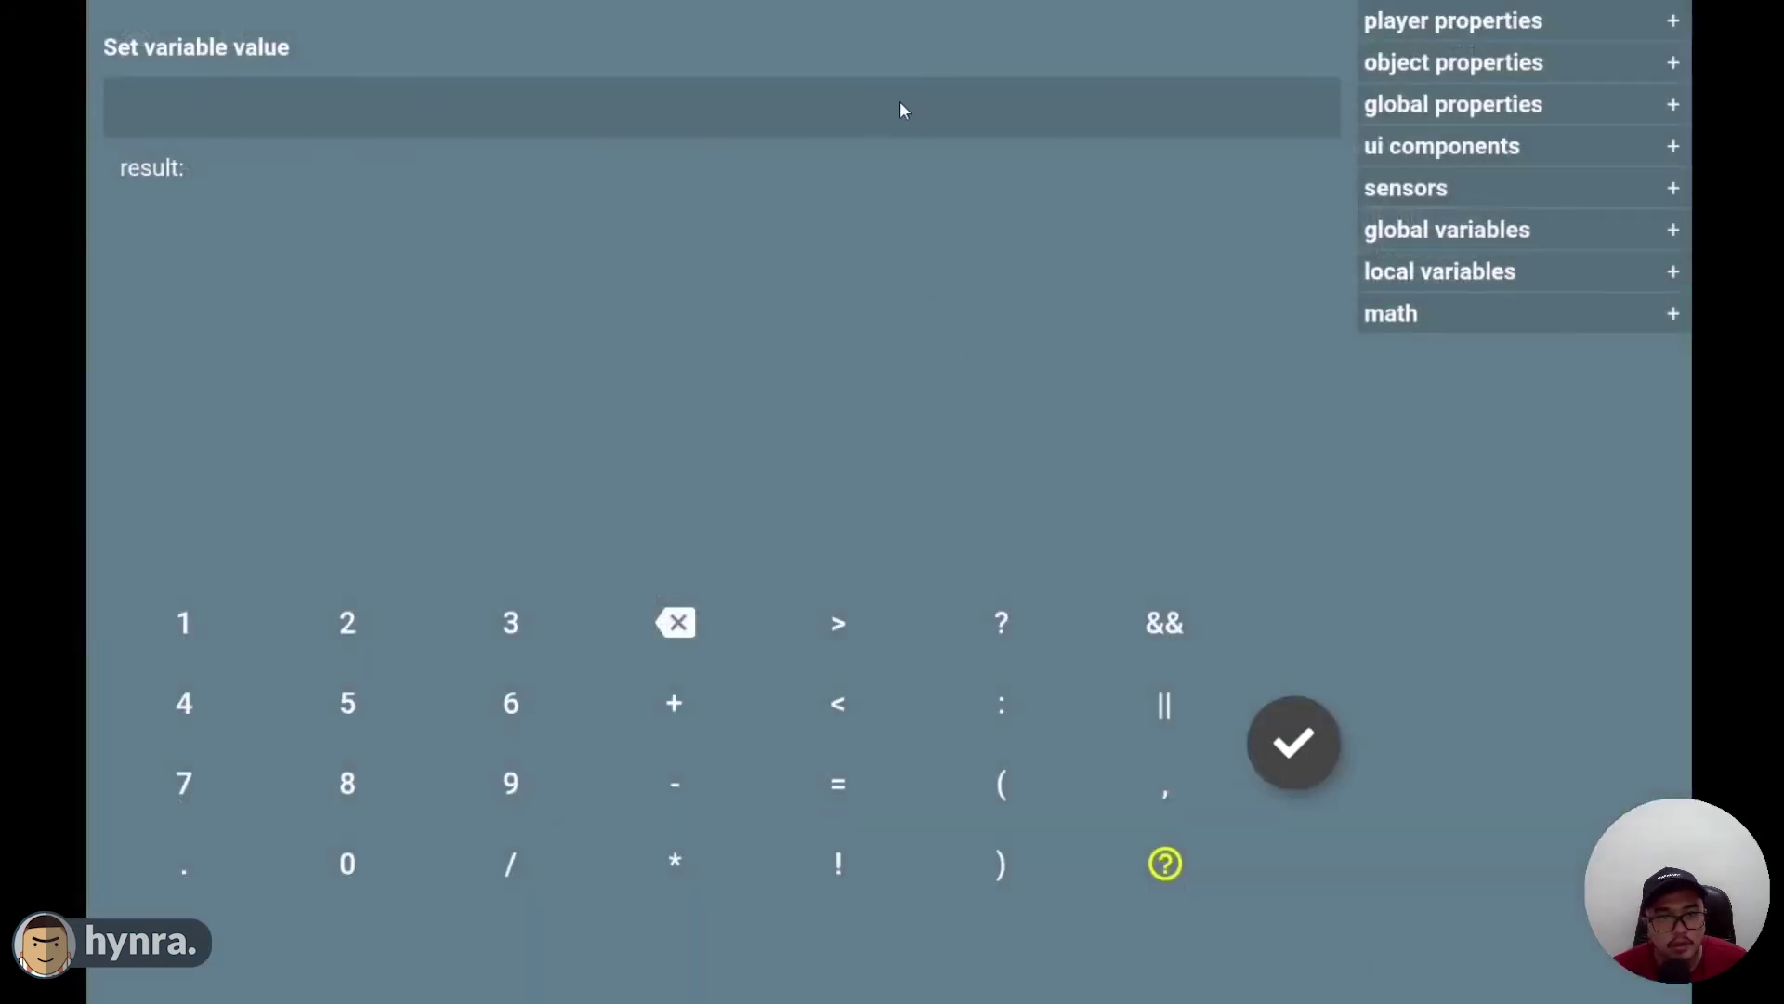
click(1295, 742)
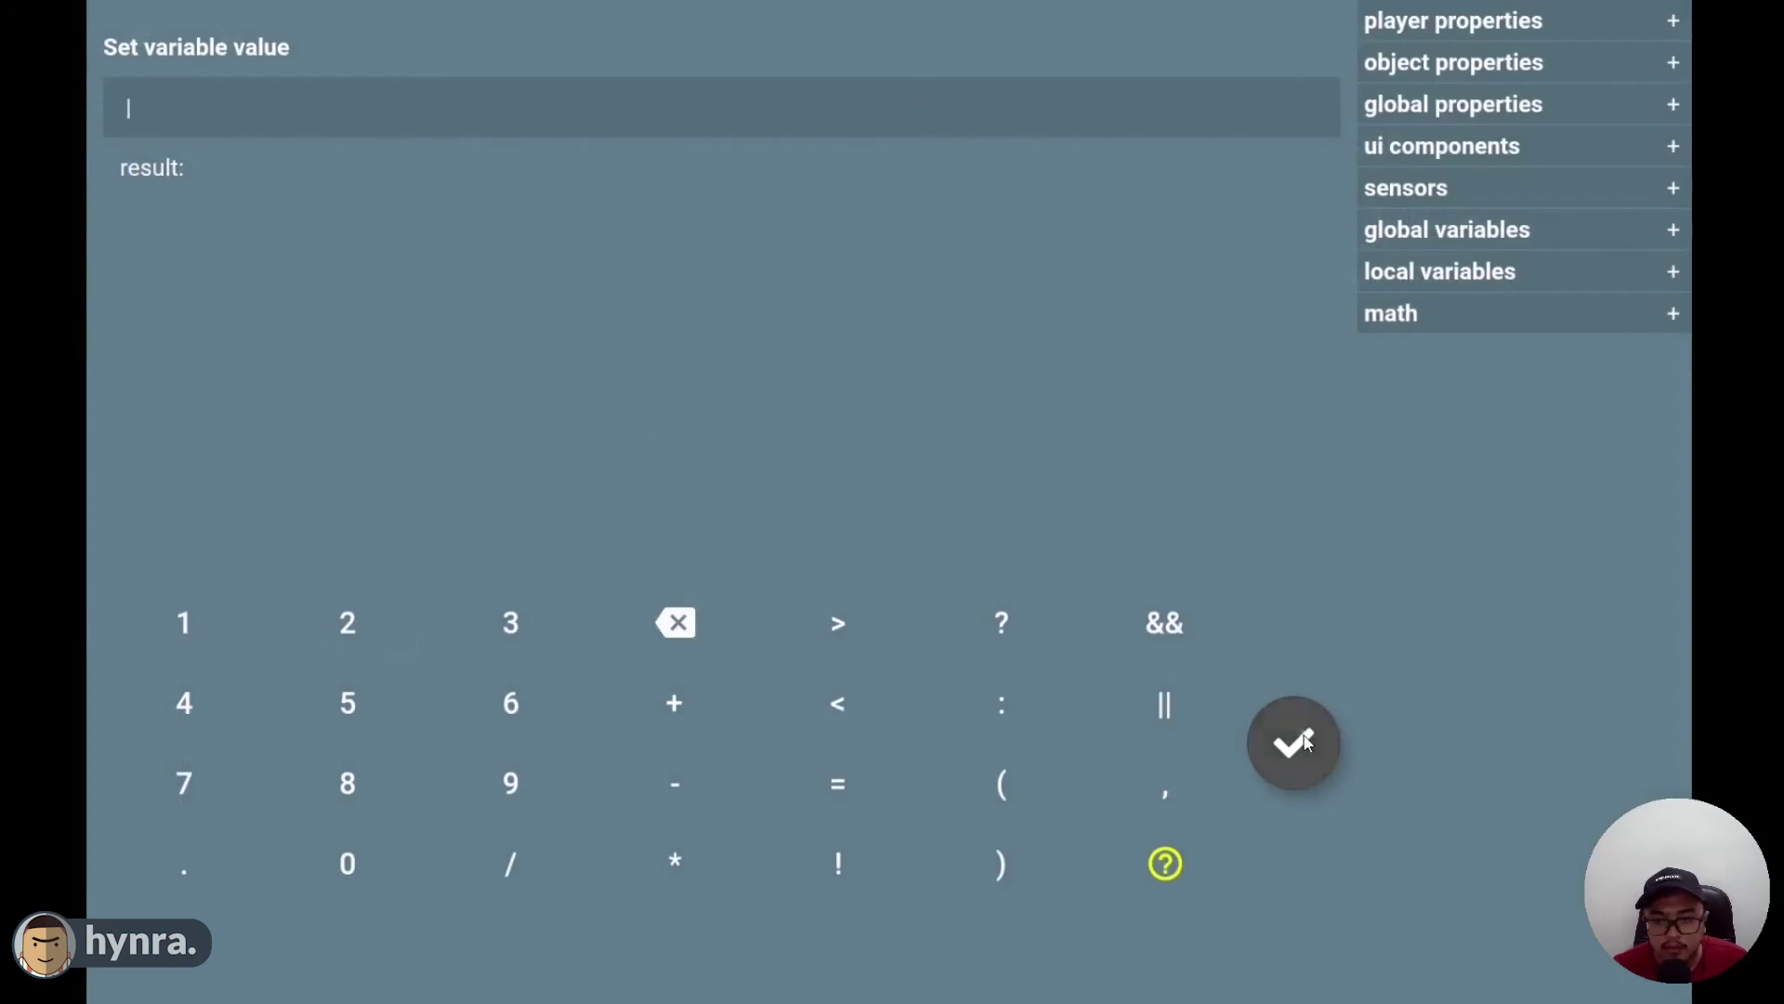
- Set the num value of the false-branch Set variable node to 10
click(1270, 890)
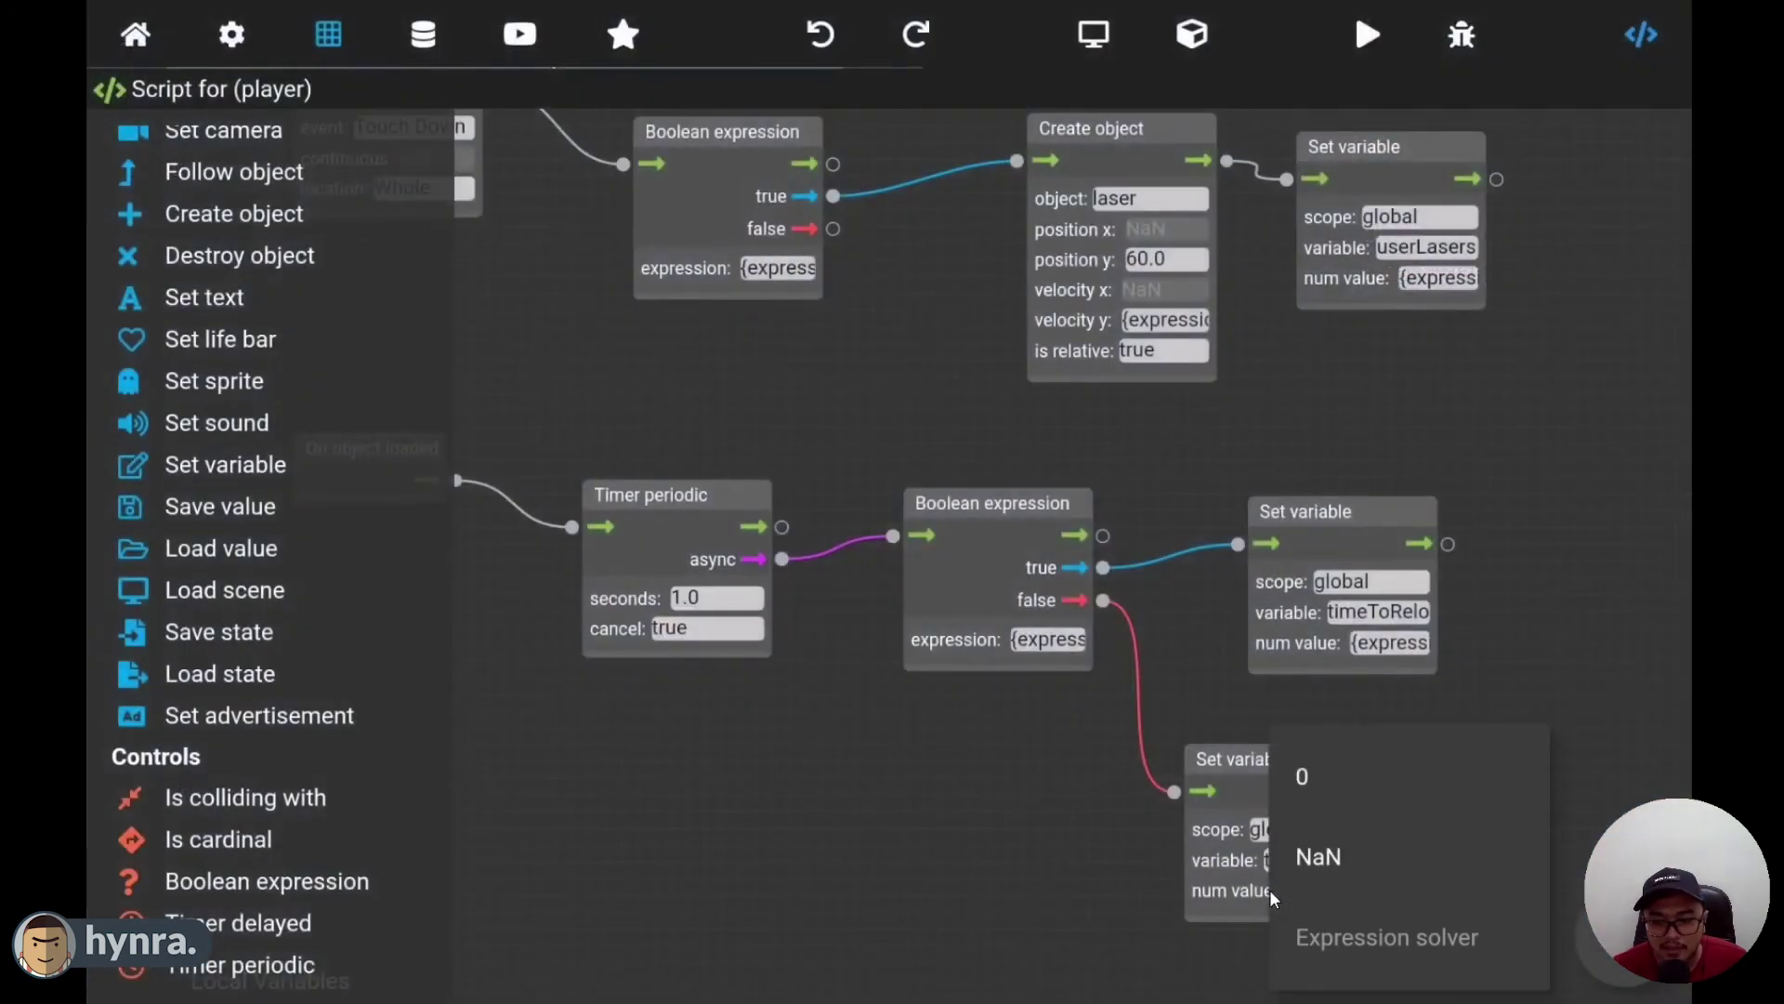
click(1335, 783)
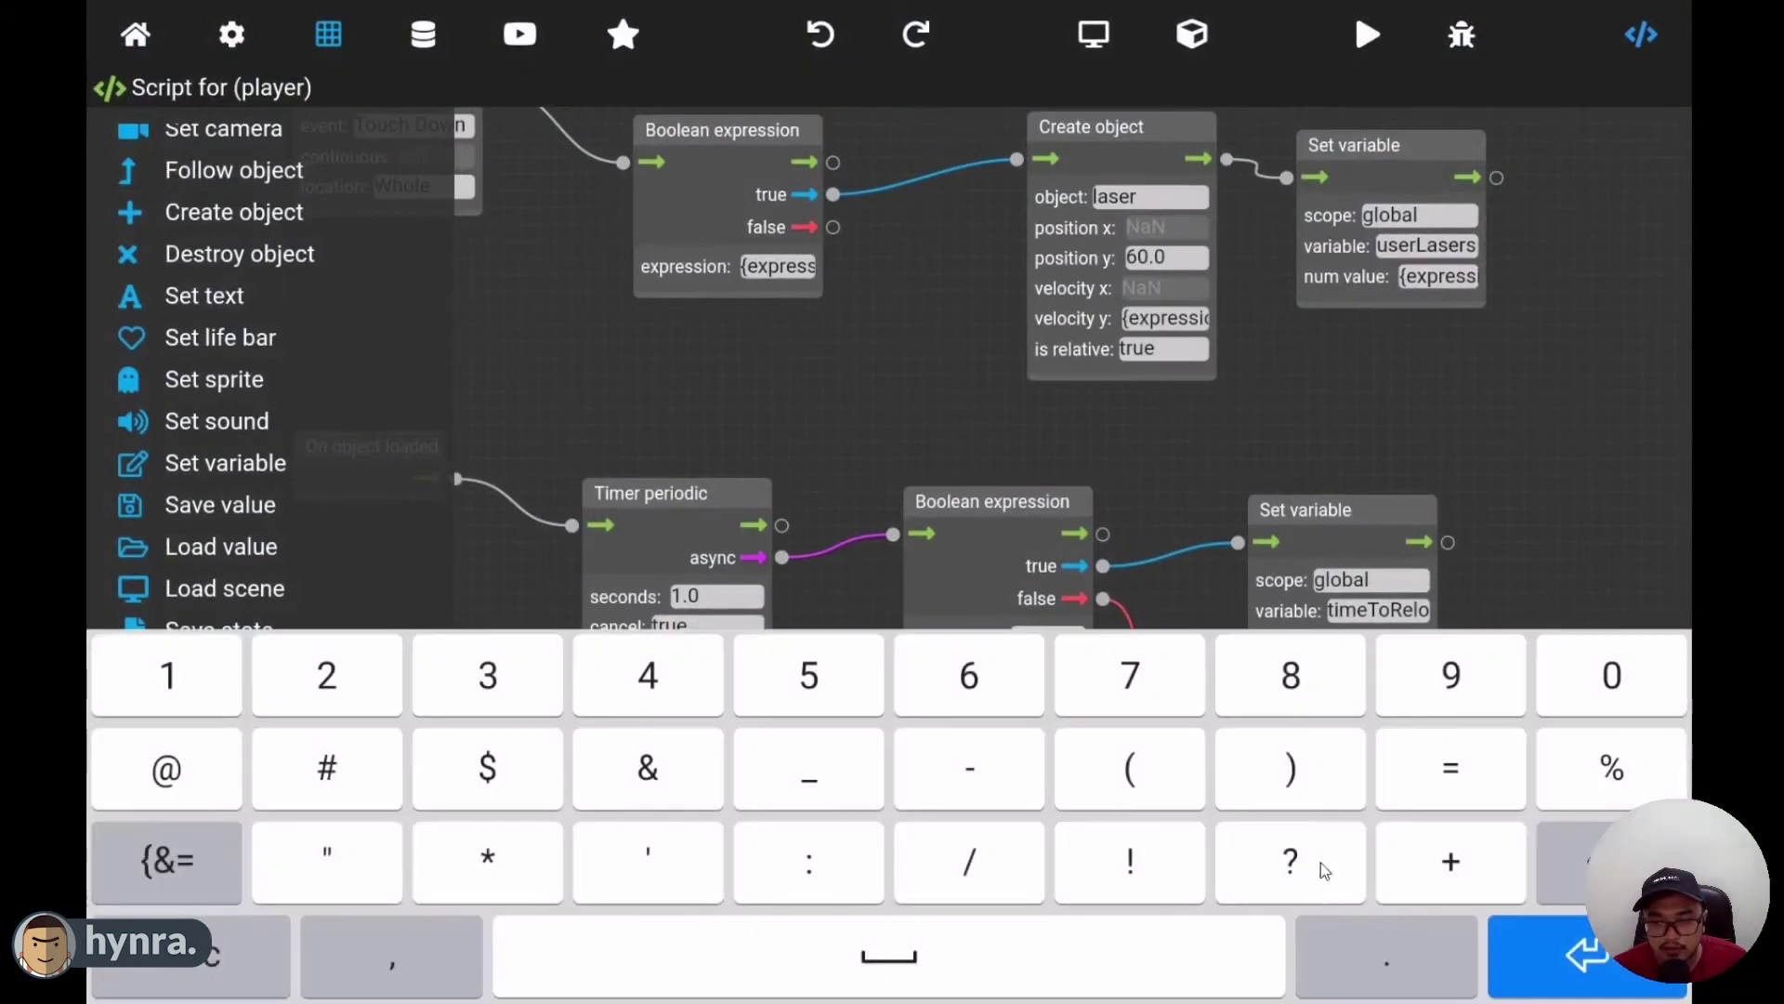
drag(1496, 526, 1502, 244)
drag(1496, 462, 1501, 309)
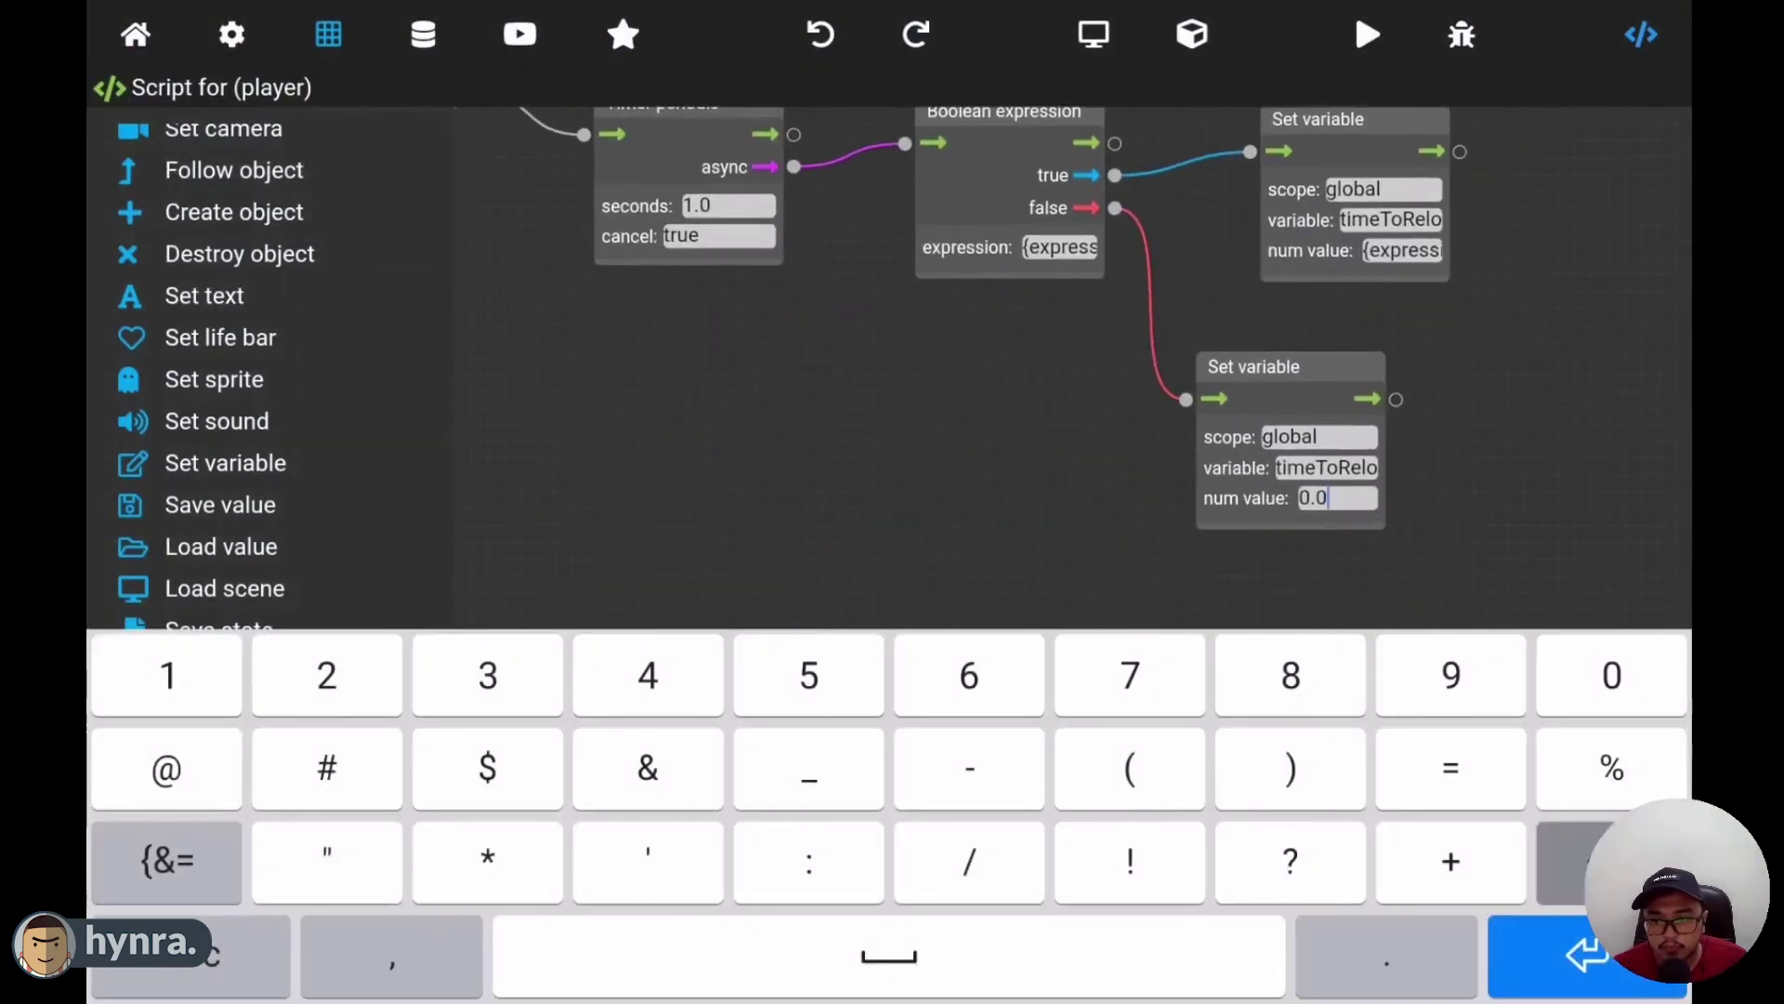
click(1584, 853)
click(113, 716)
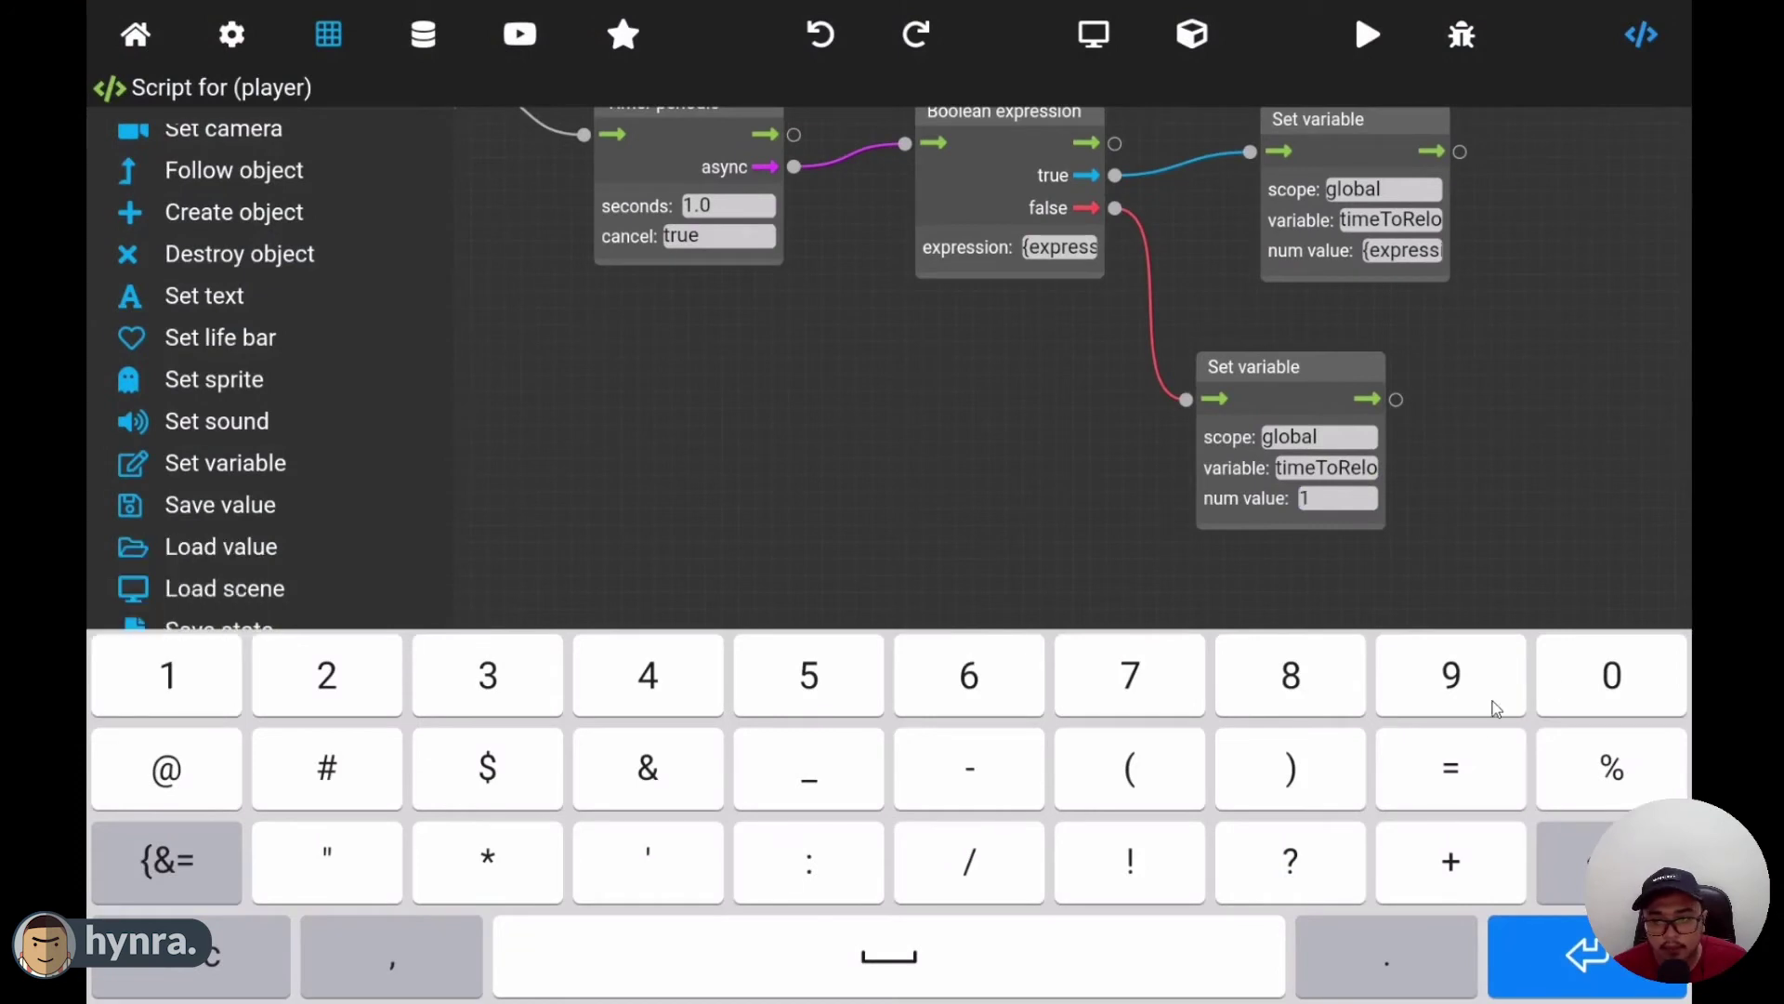
click(1565, 677)
click(1591, 962)
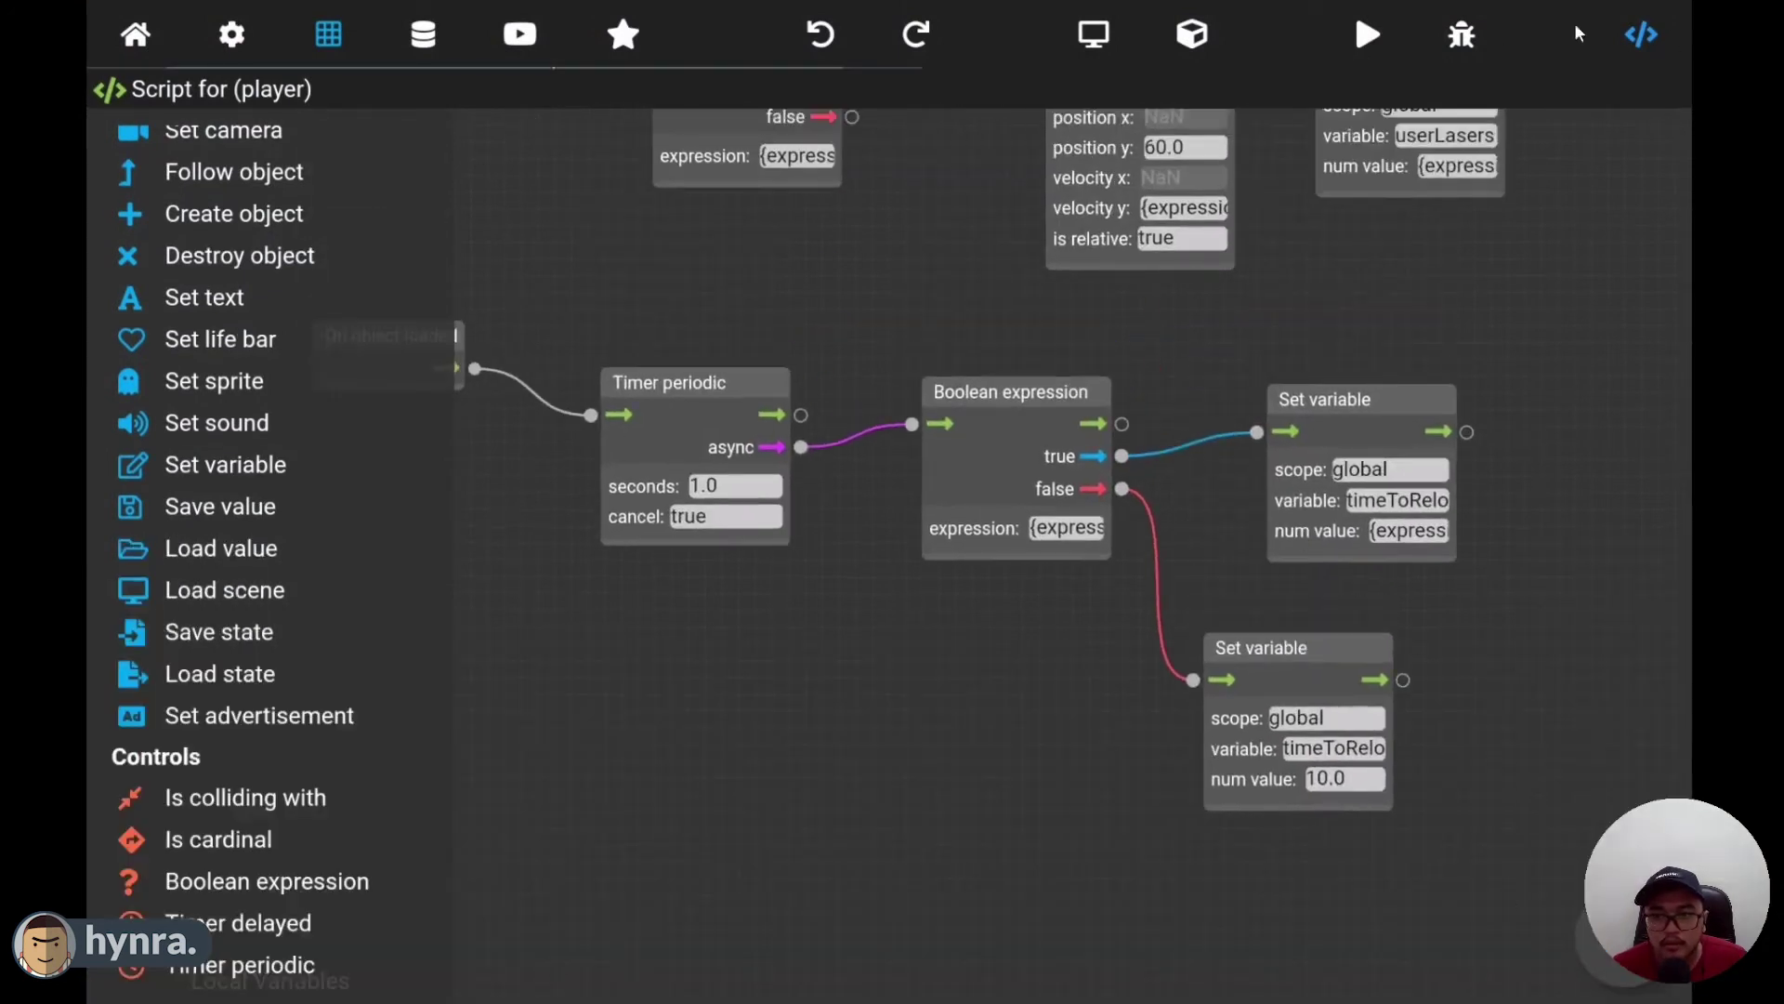
- Test the timeToReload reset in debug mode by firing all the lasers, and return to the player script
click(1467, 37)
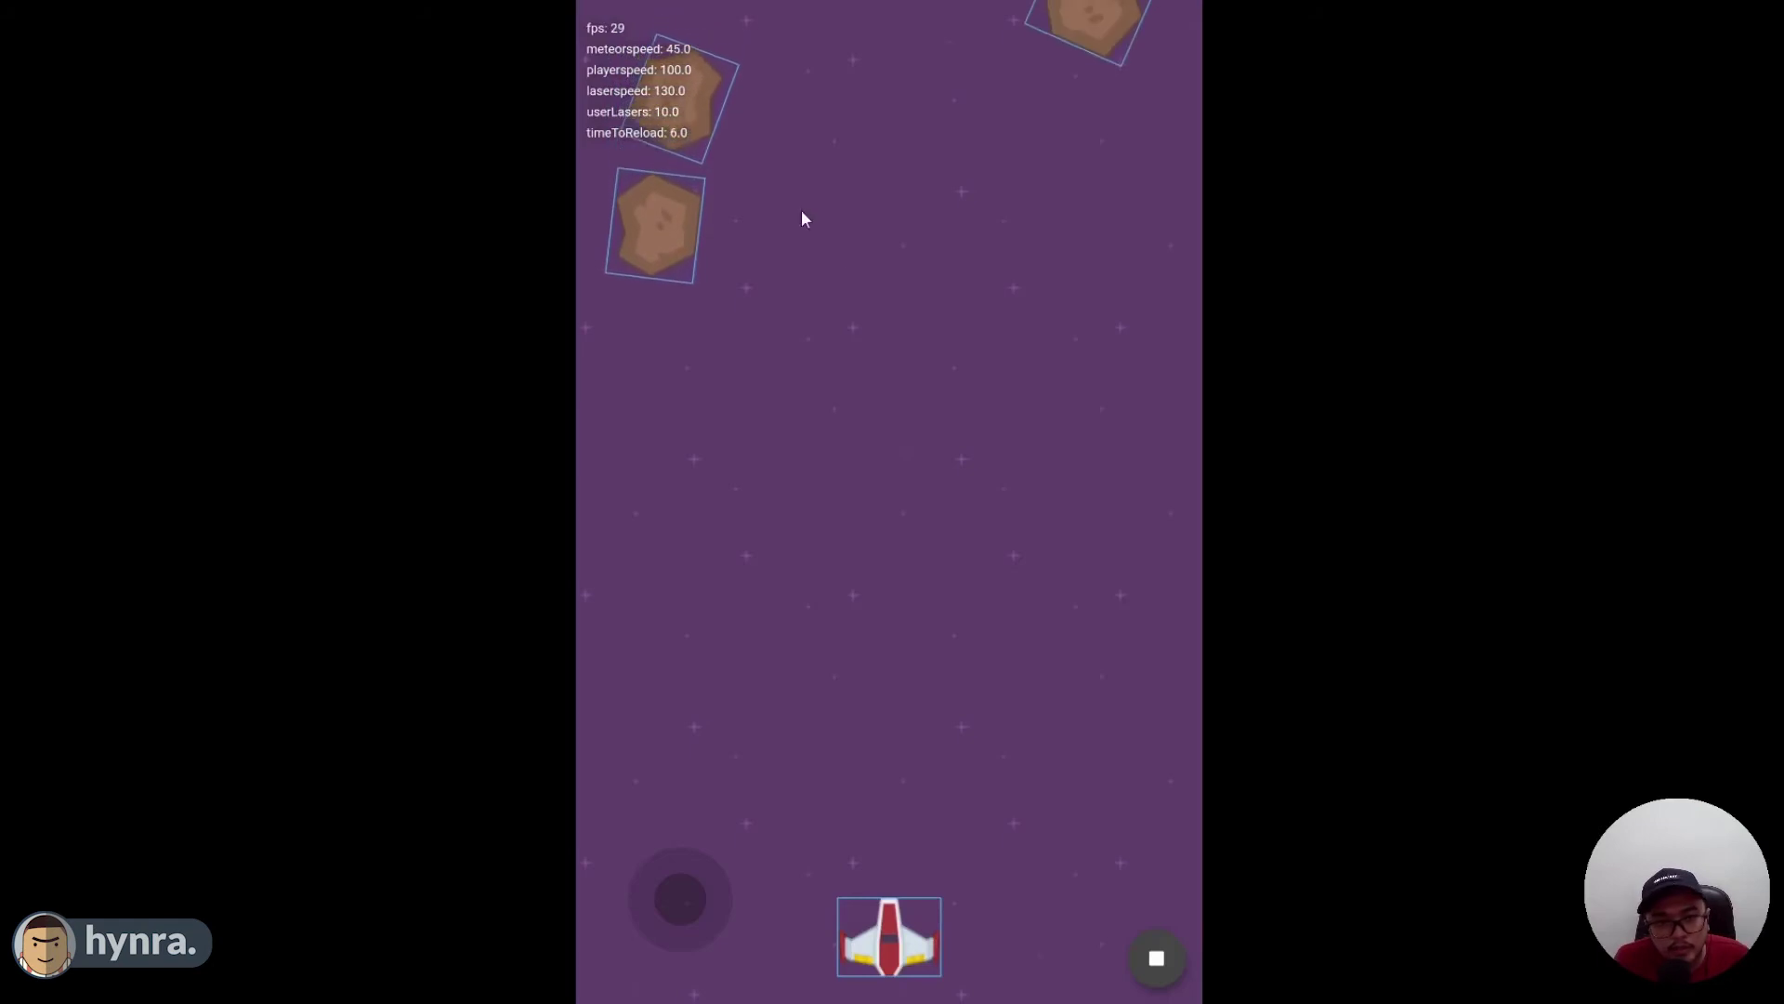
key(space)
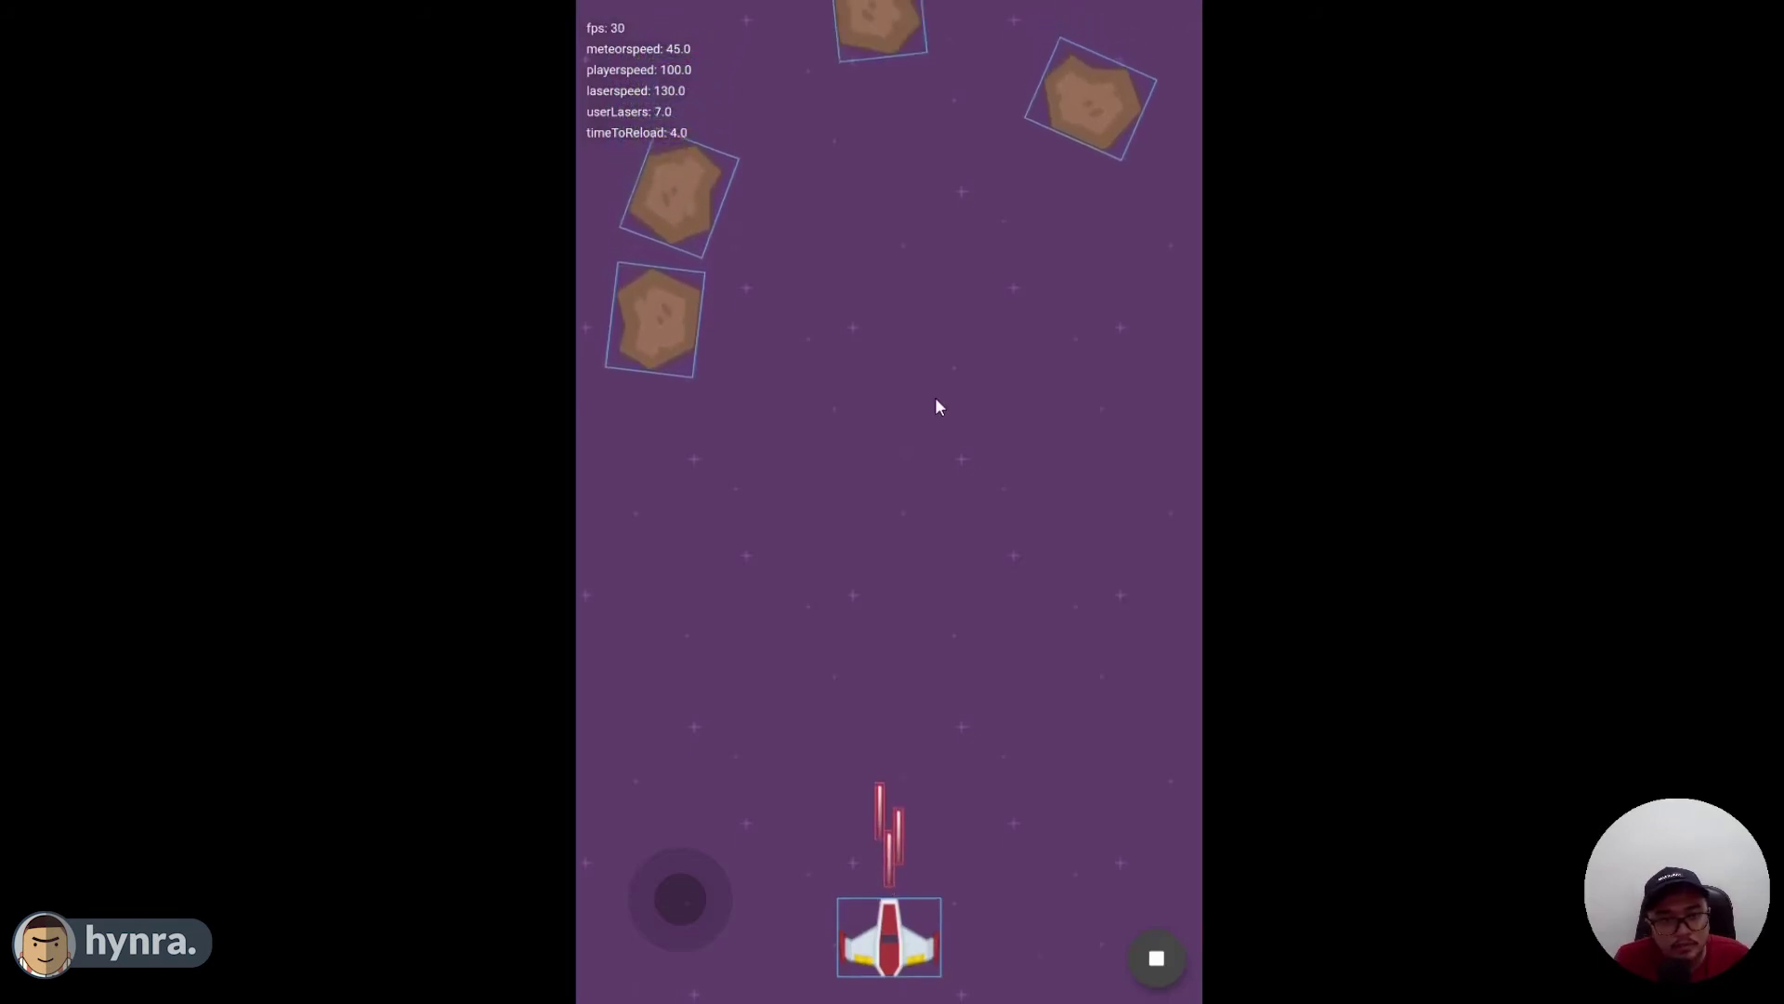
key(space)
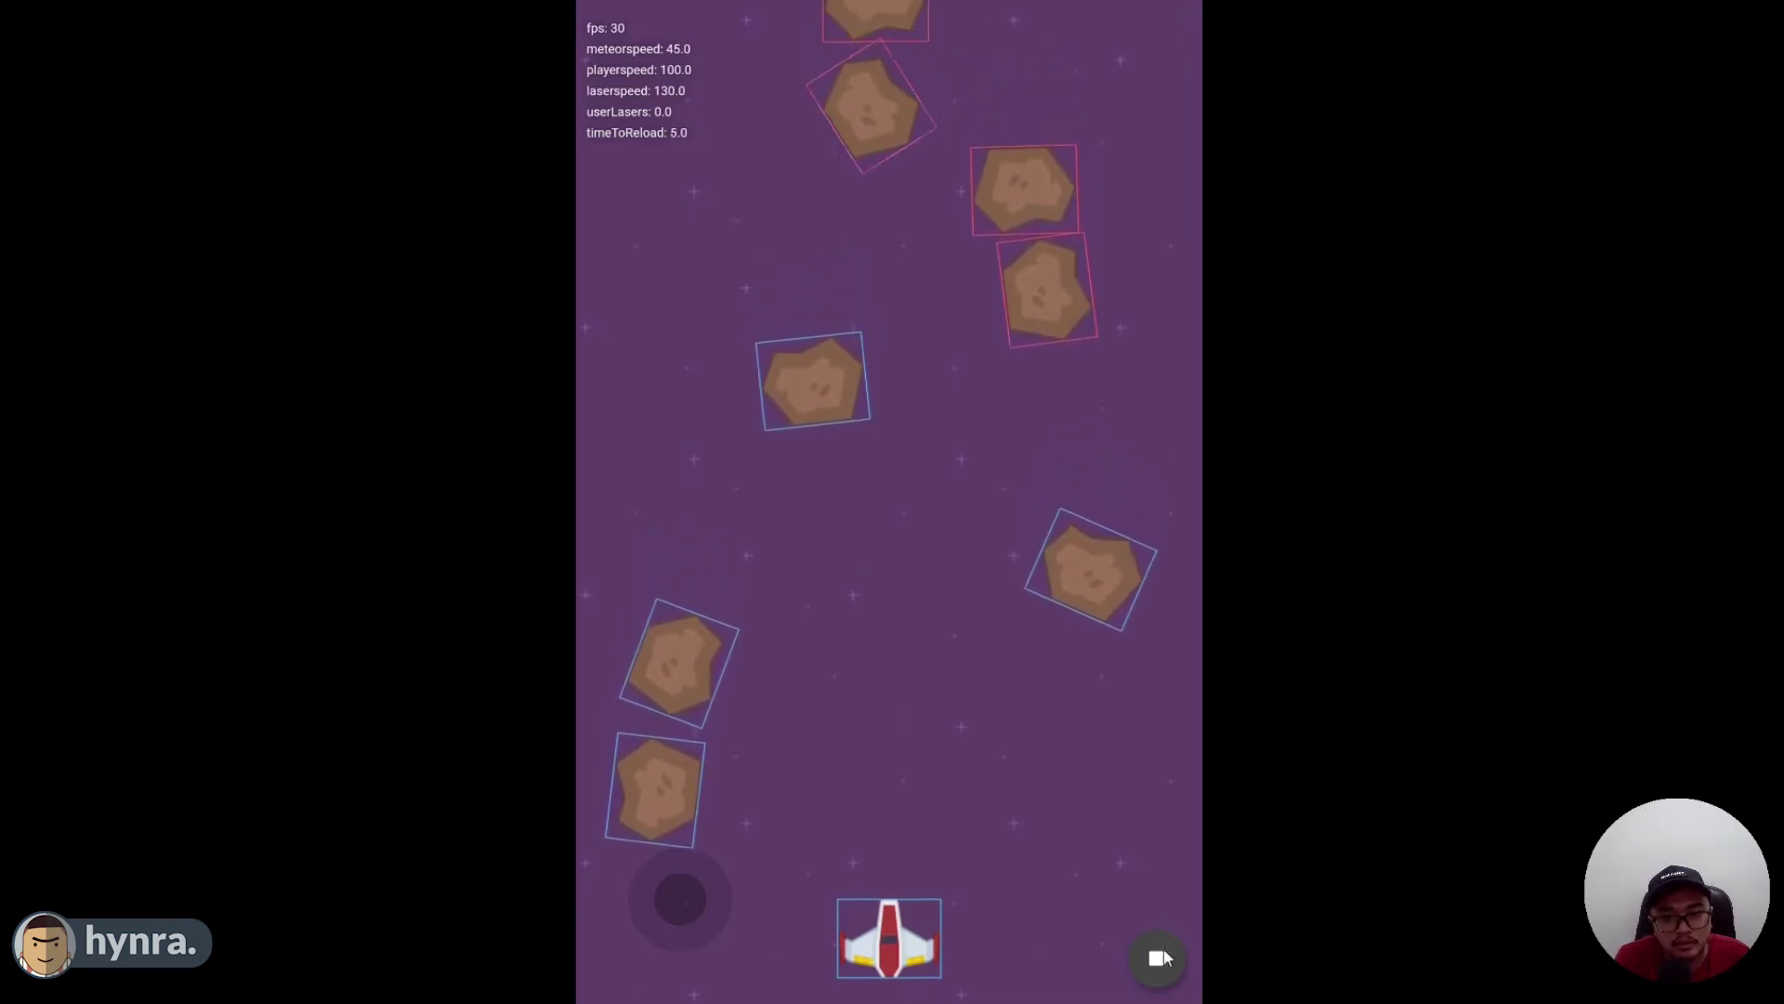
key(ctrl+Right)
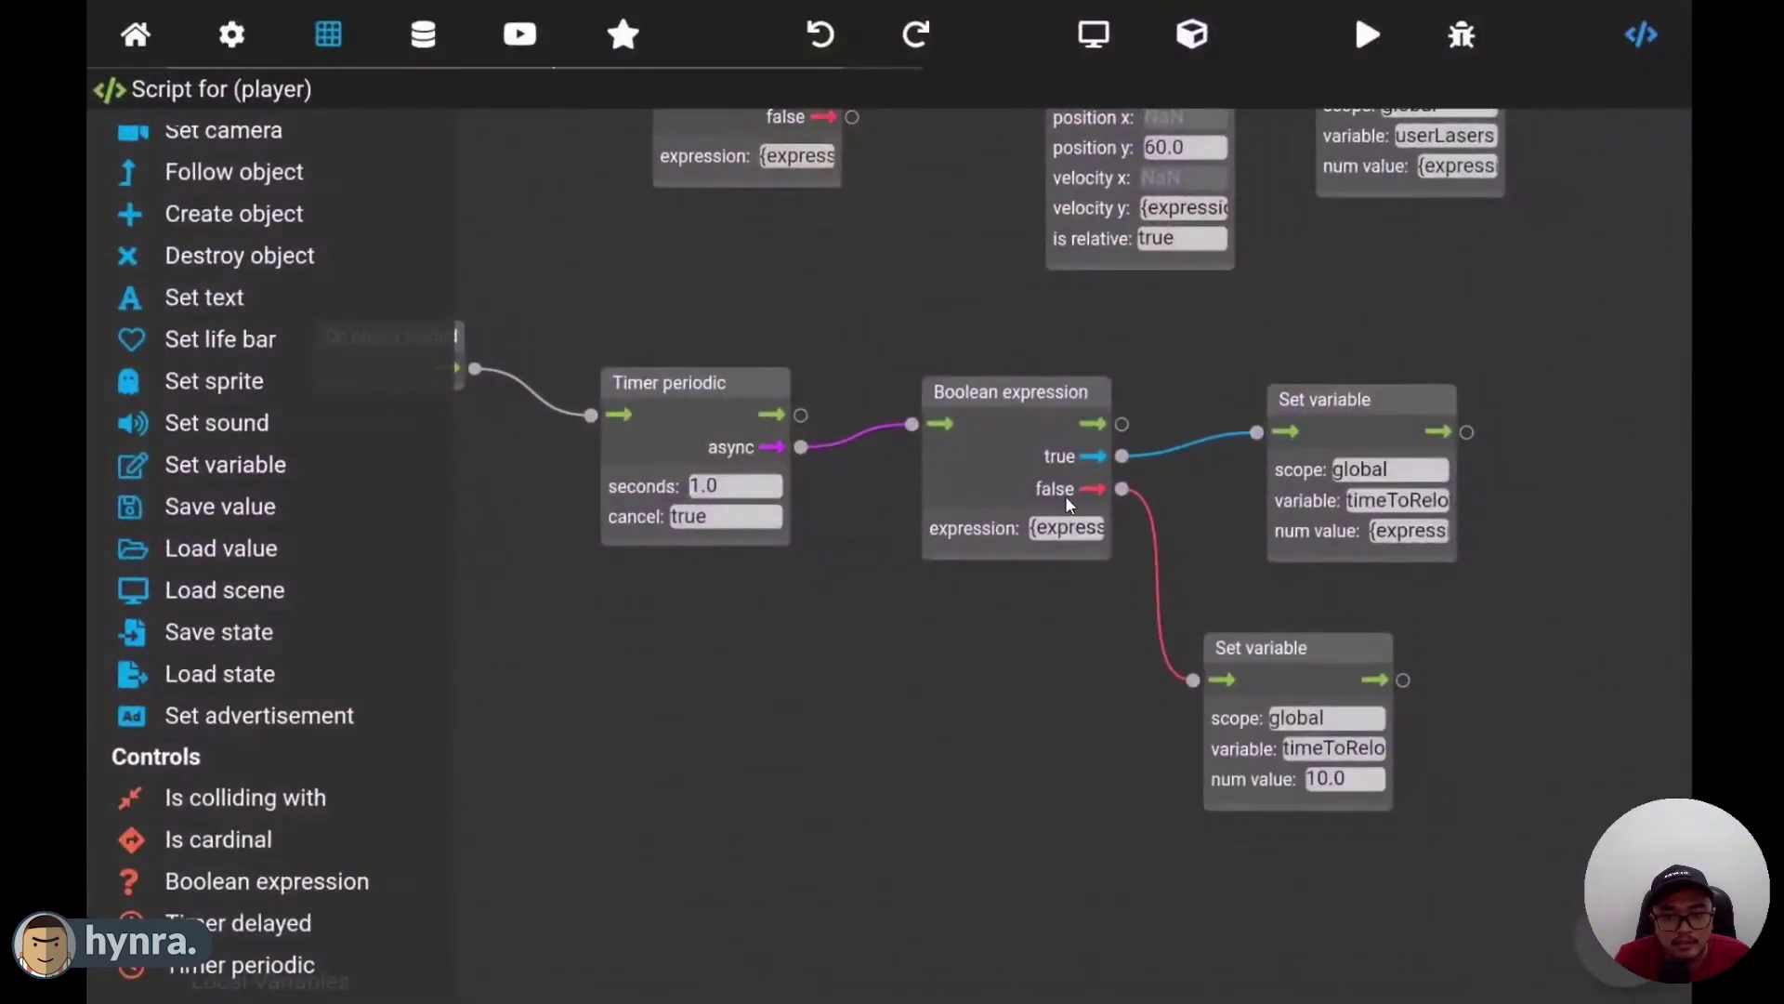
- Add a third Set variable node and connect it to the output of the Set variable node that resets timeToReload
drag(1483, 694, 1188, 625)
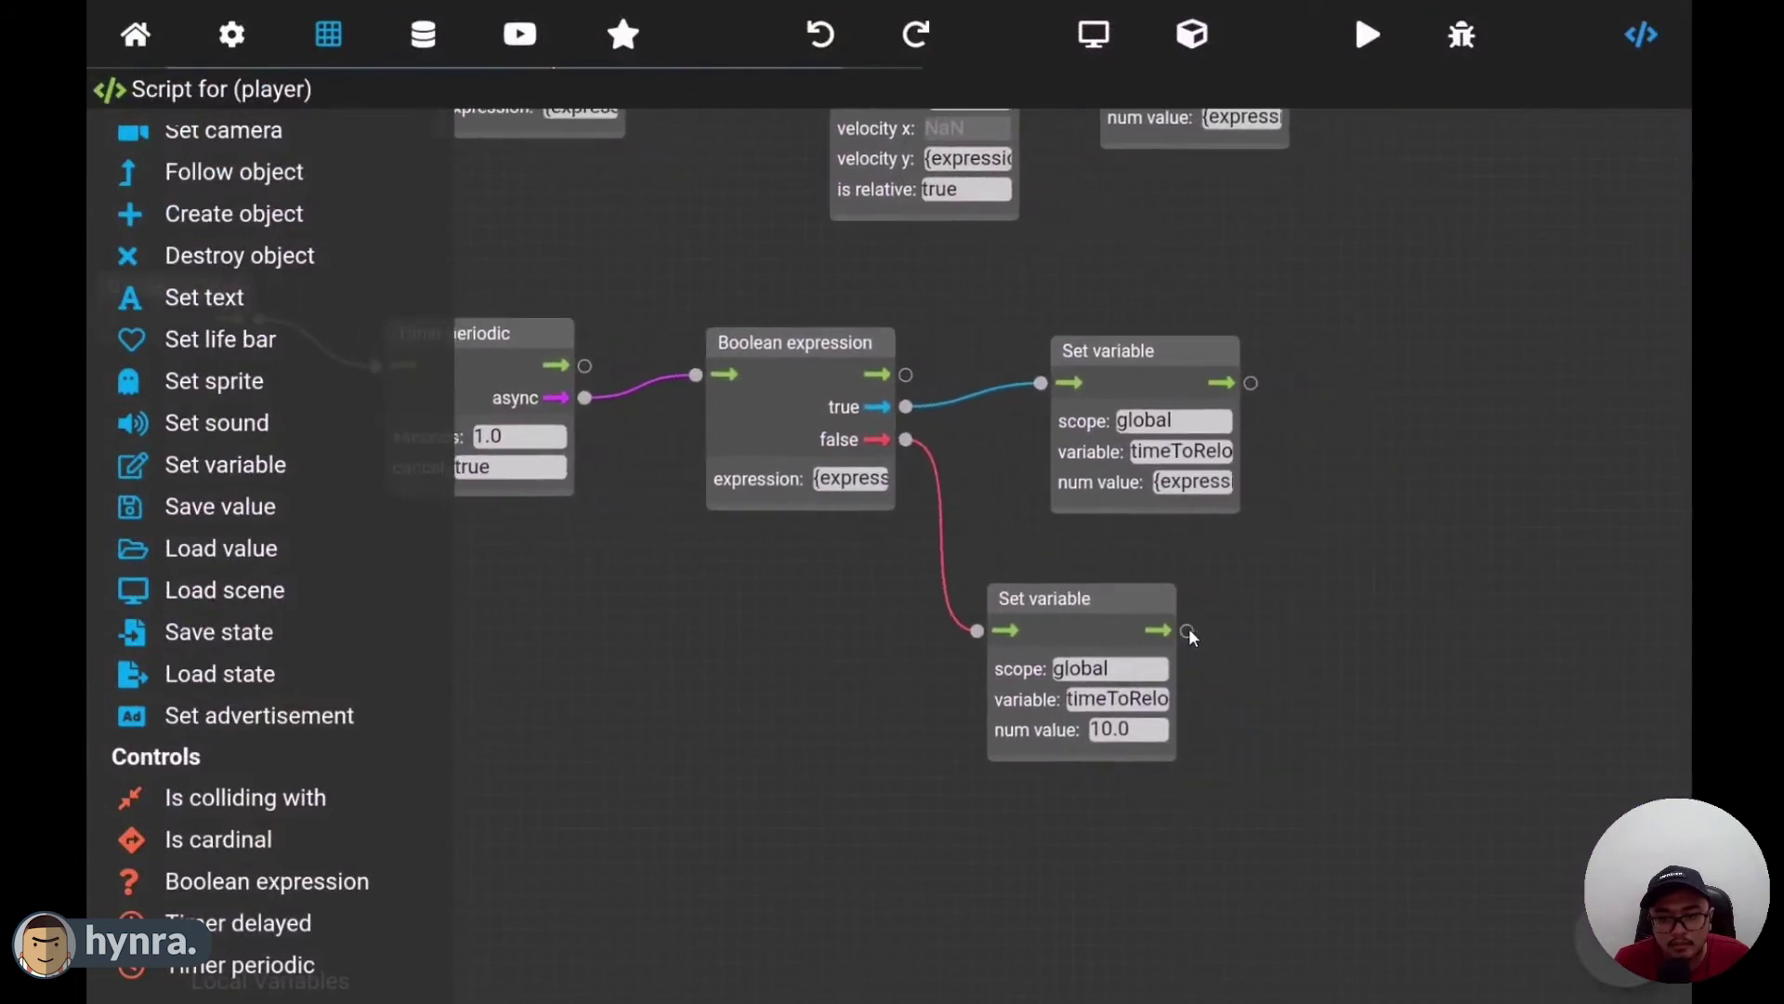
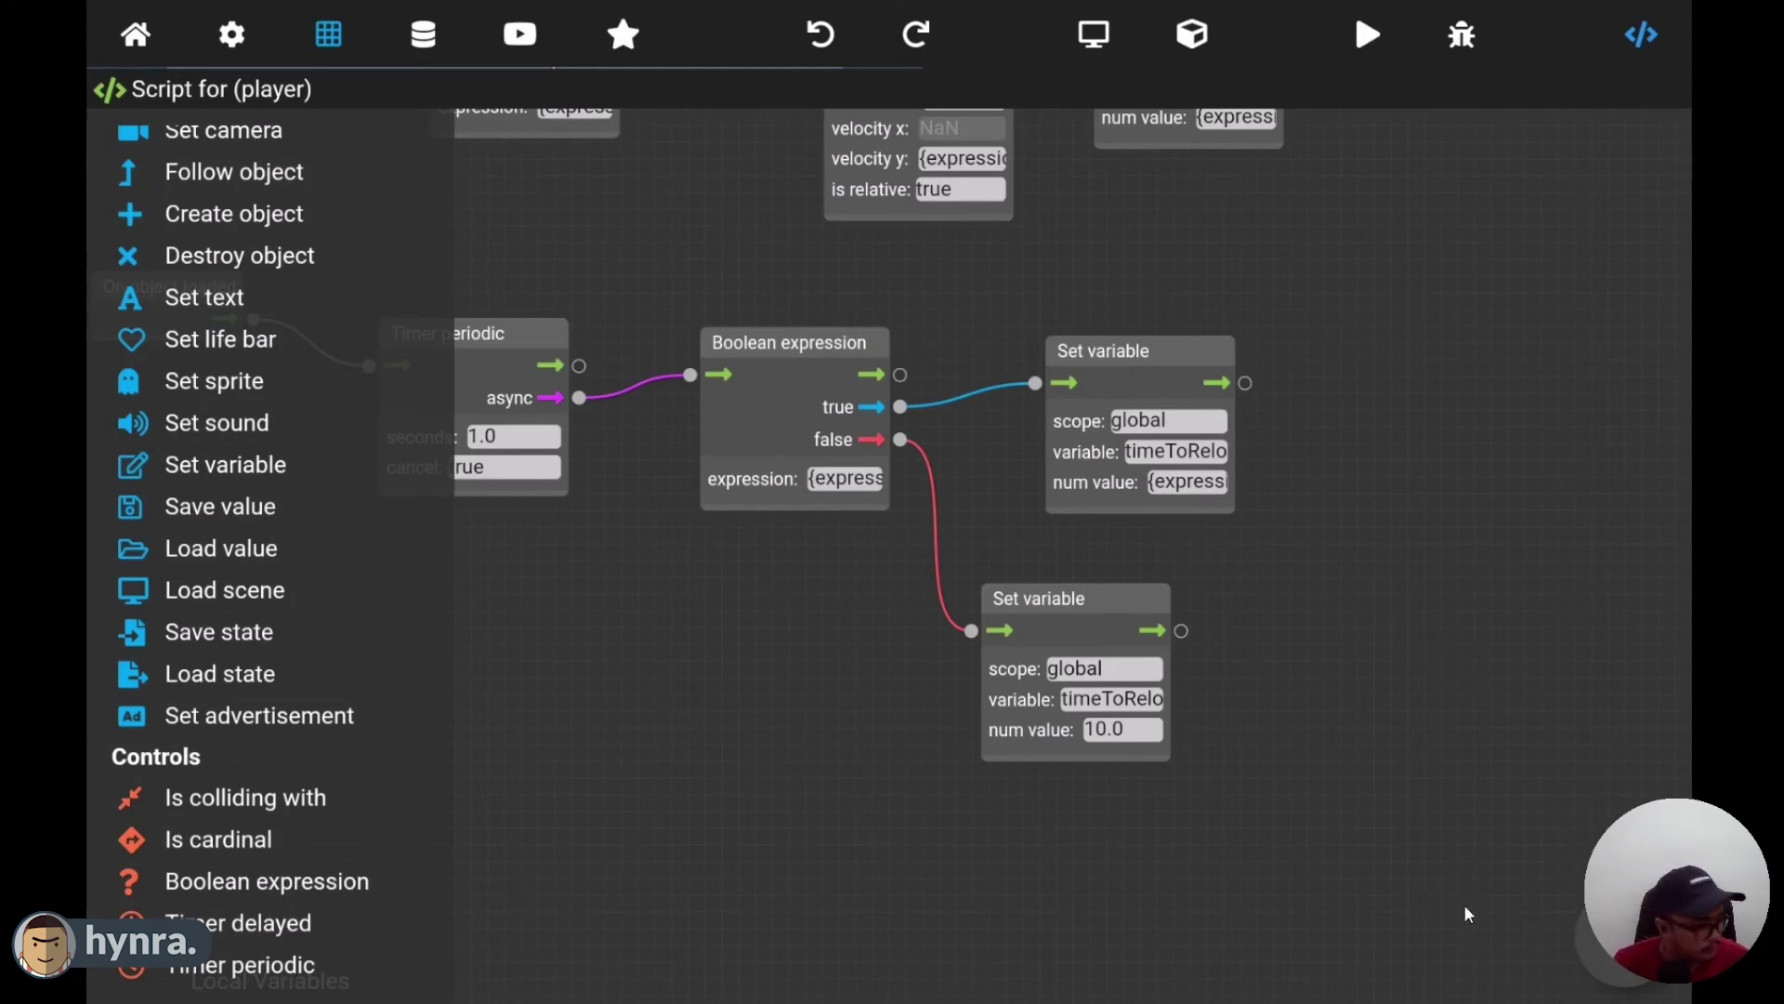
click(216, 467)
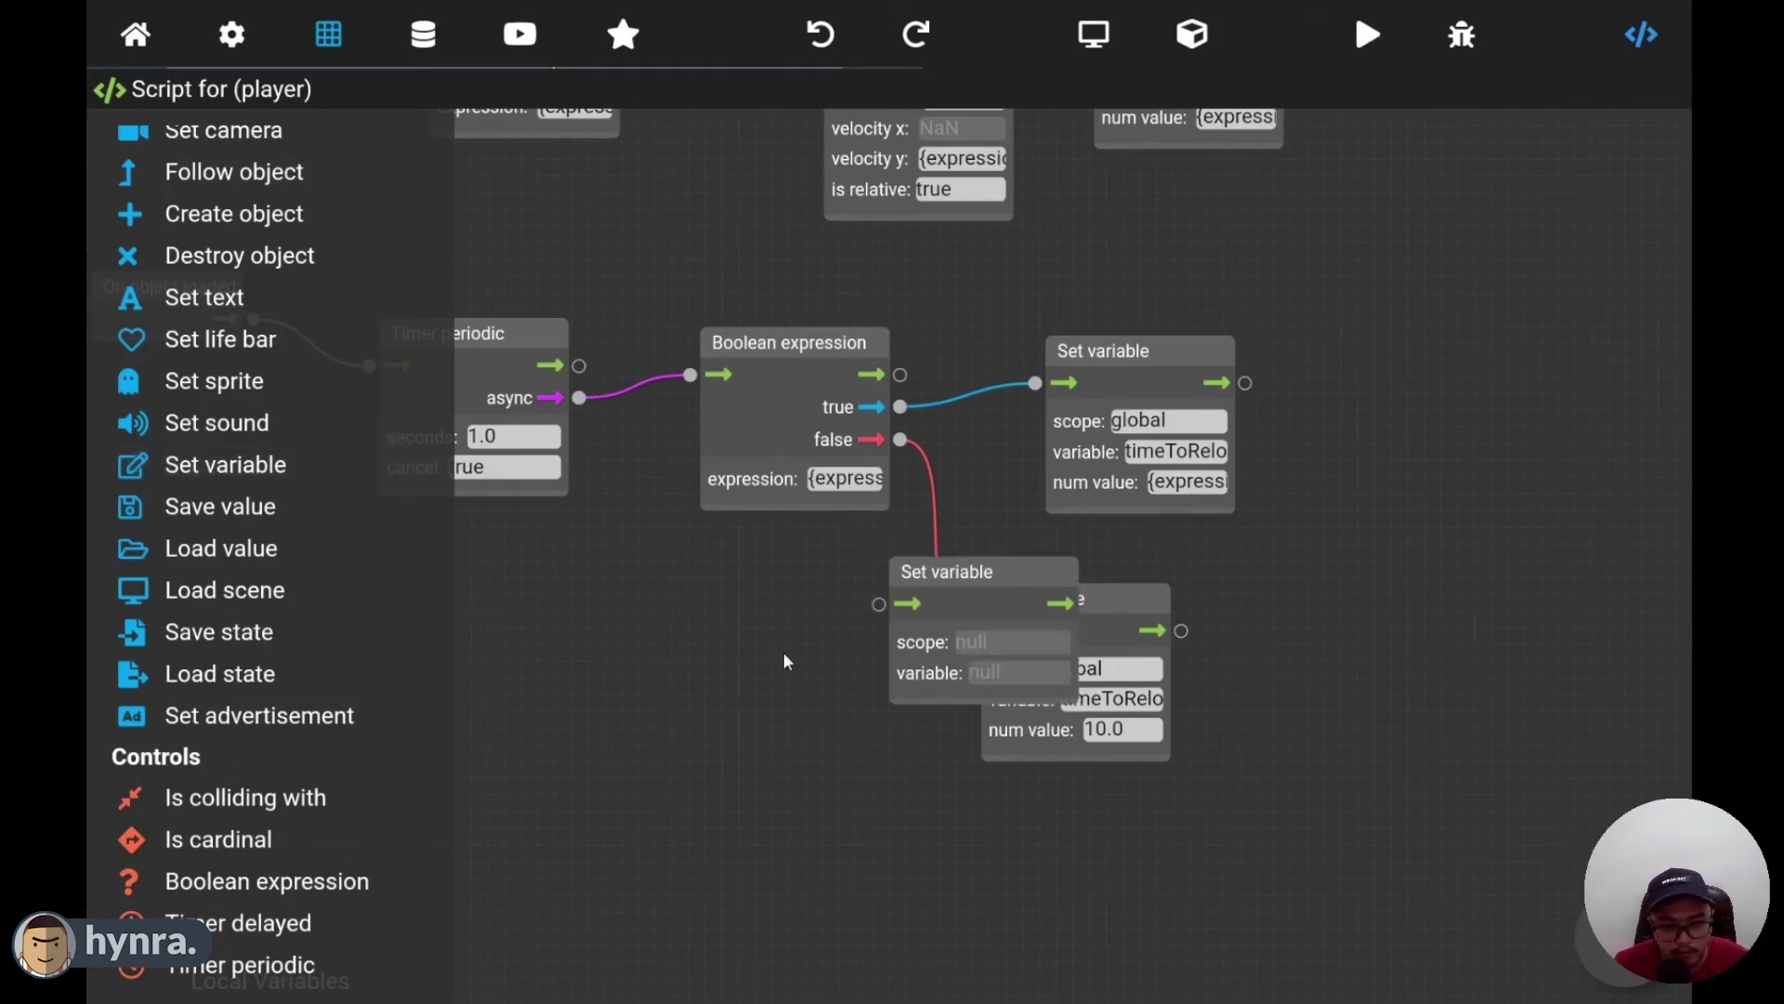
drag(957, 569, 1430, 627)
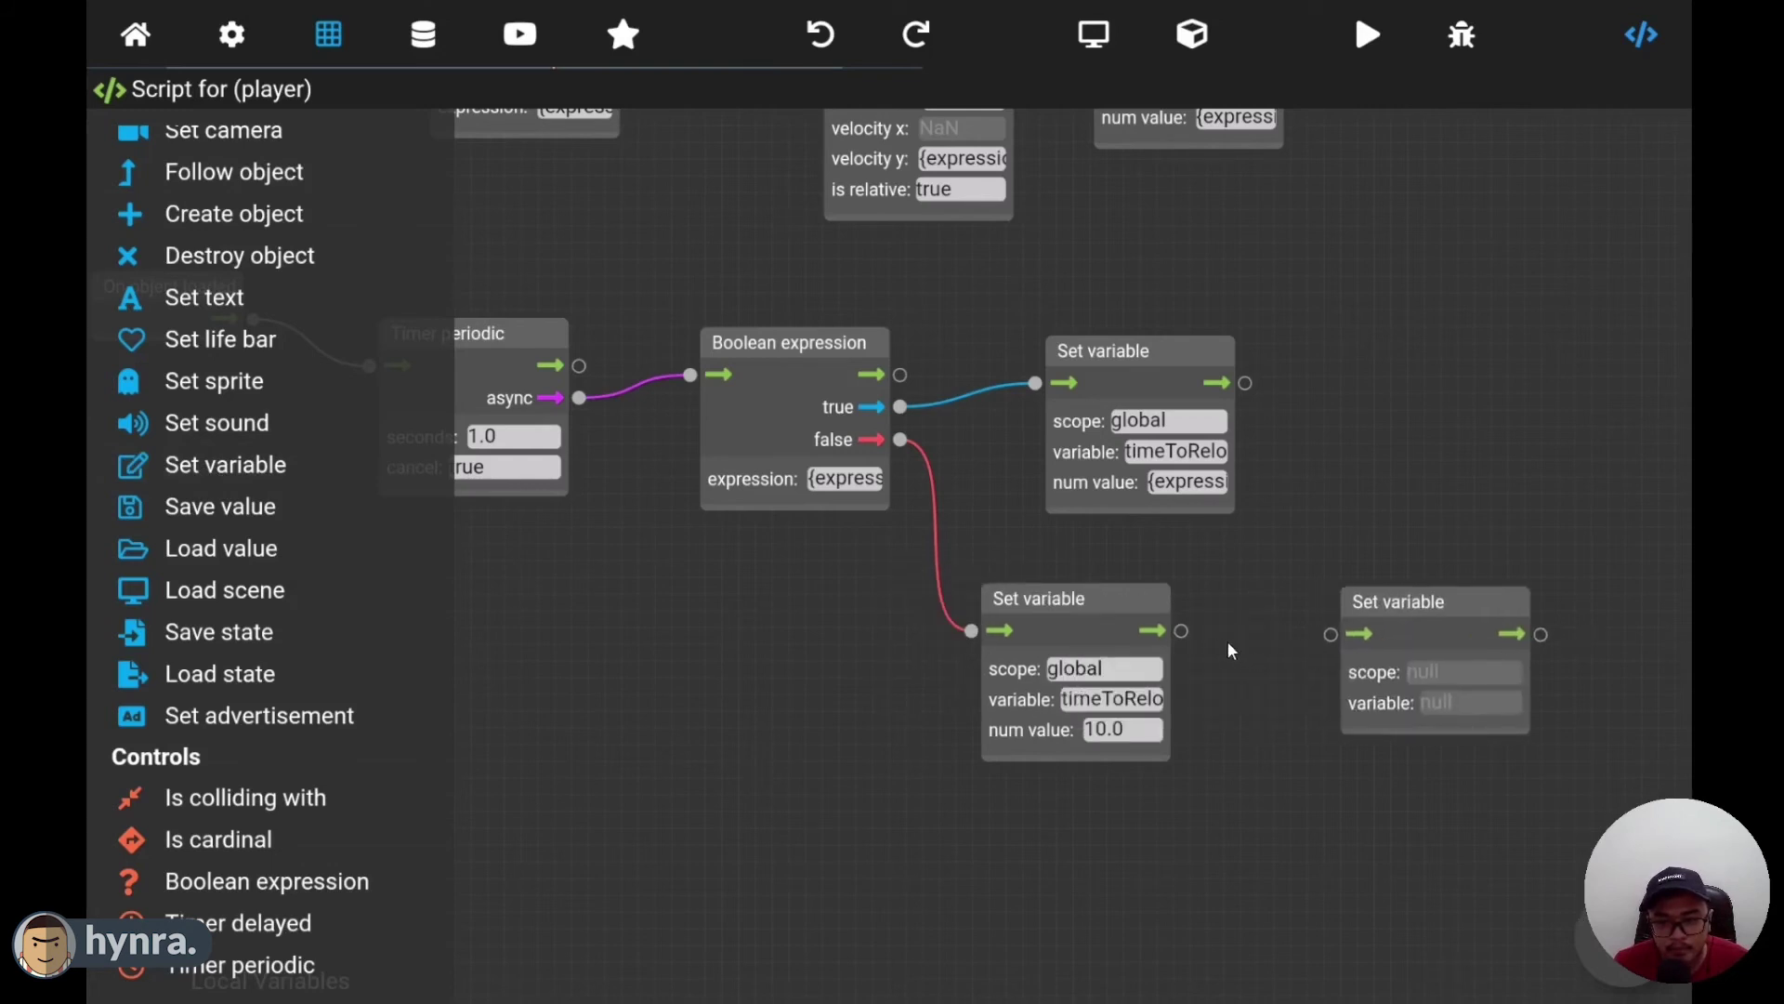
drag(1181, 632, 1331, 634)
- Set the new Set variable node's scope to global and its variable to userLasers
click(1374, 677)
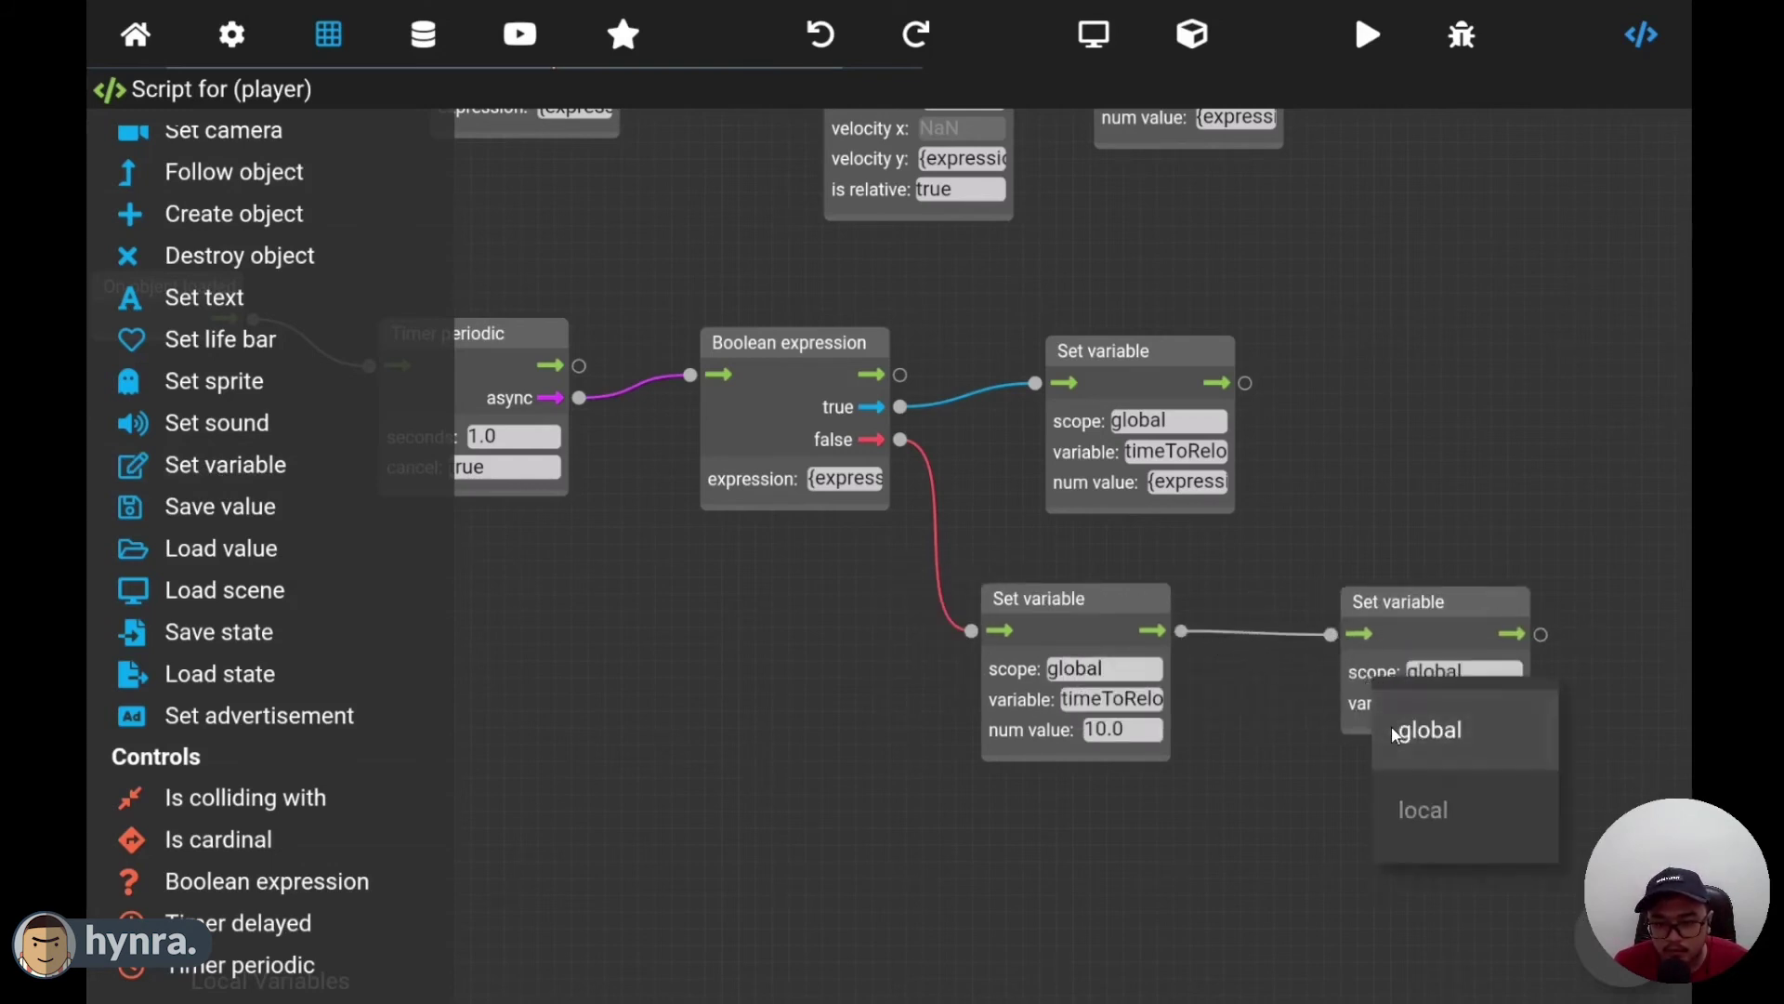
click(1392, 726)
click(1364, 711)
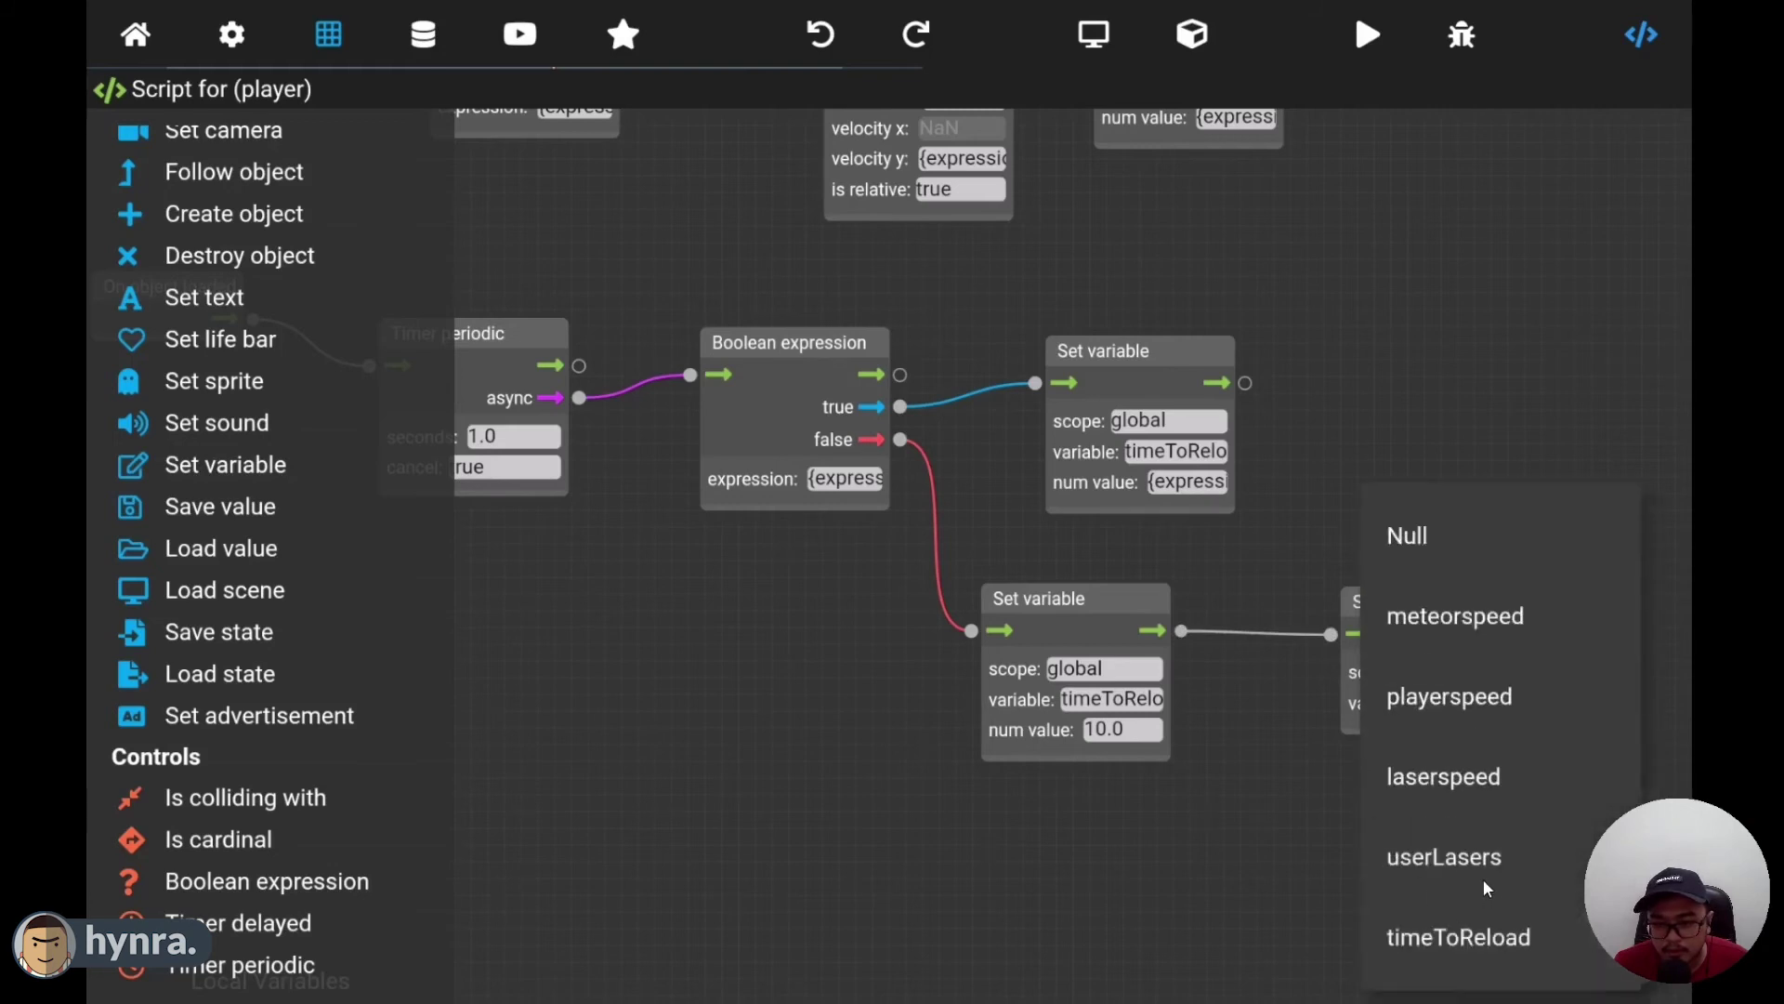
click(1446, 856)
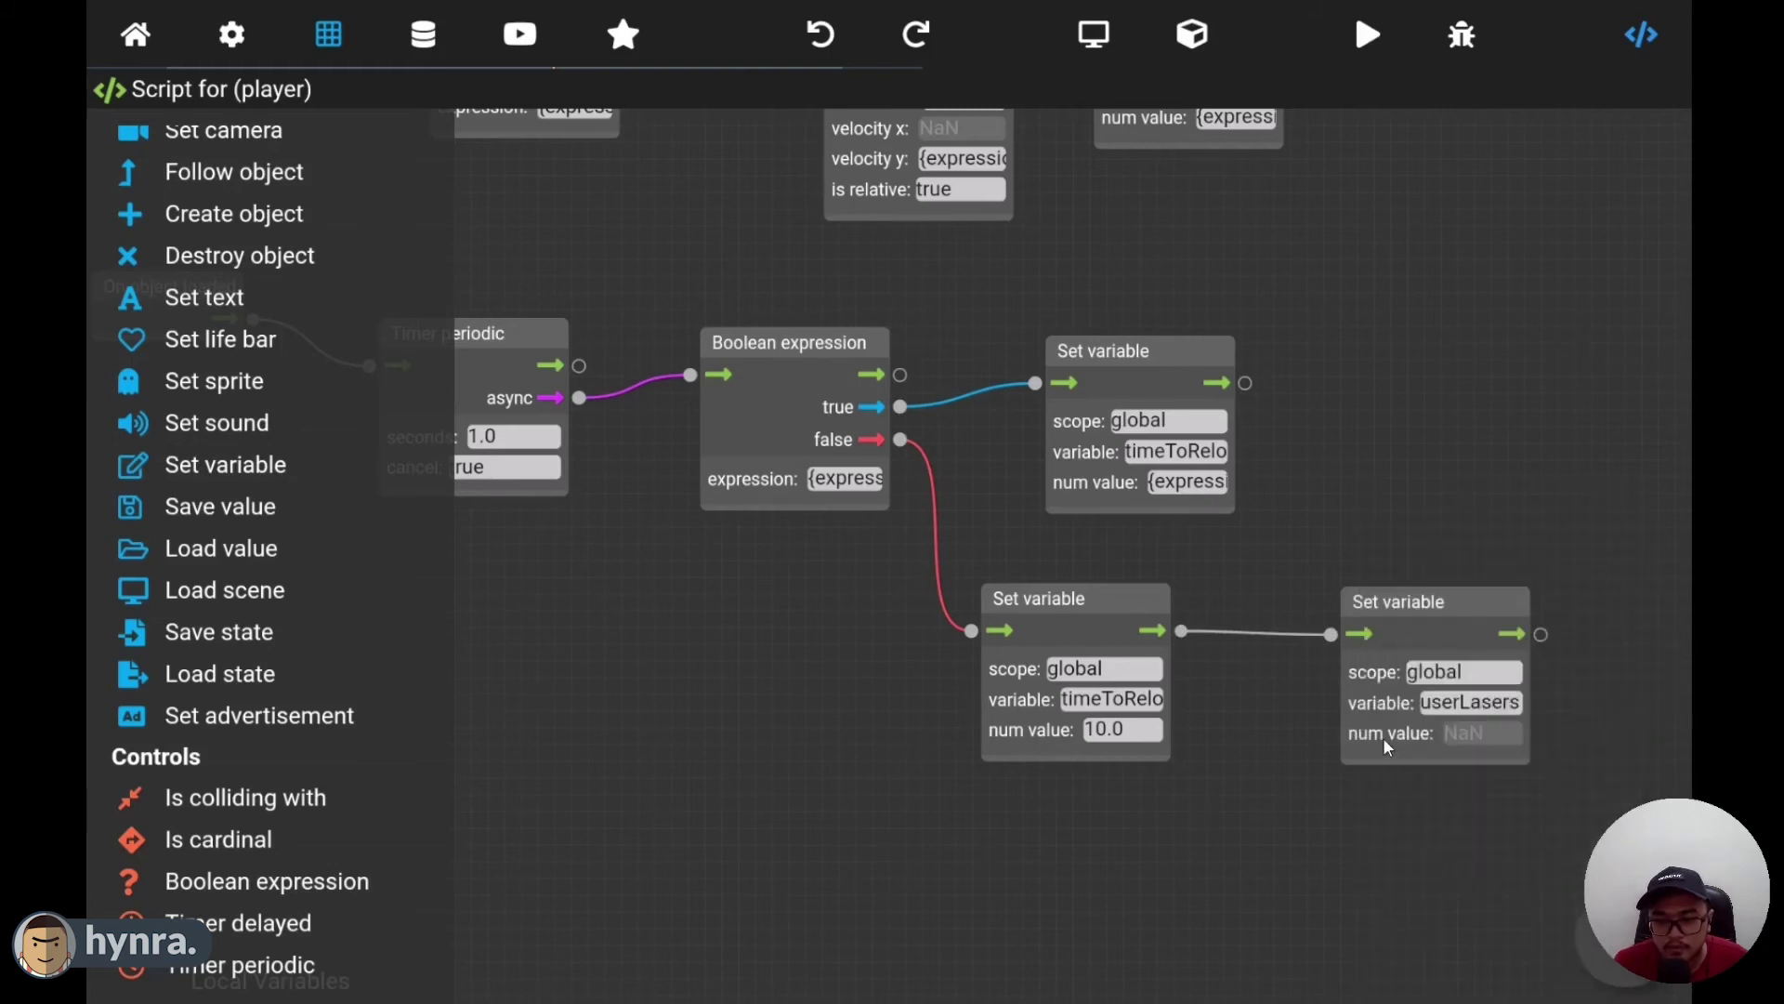
- Set the num value of the userLasers Set variable node to 10
click(1382, 737)
click(1402, 777)
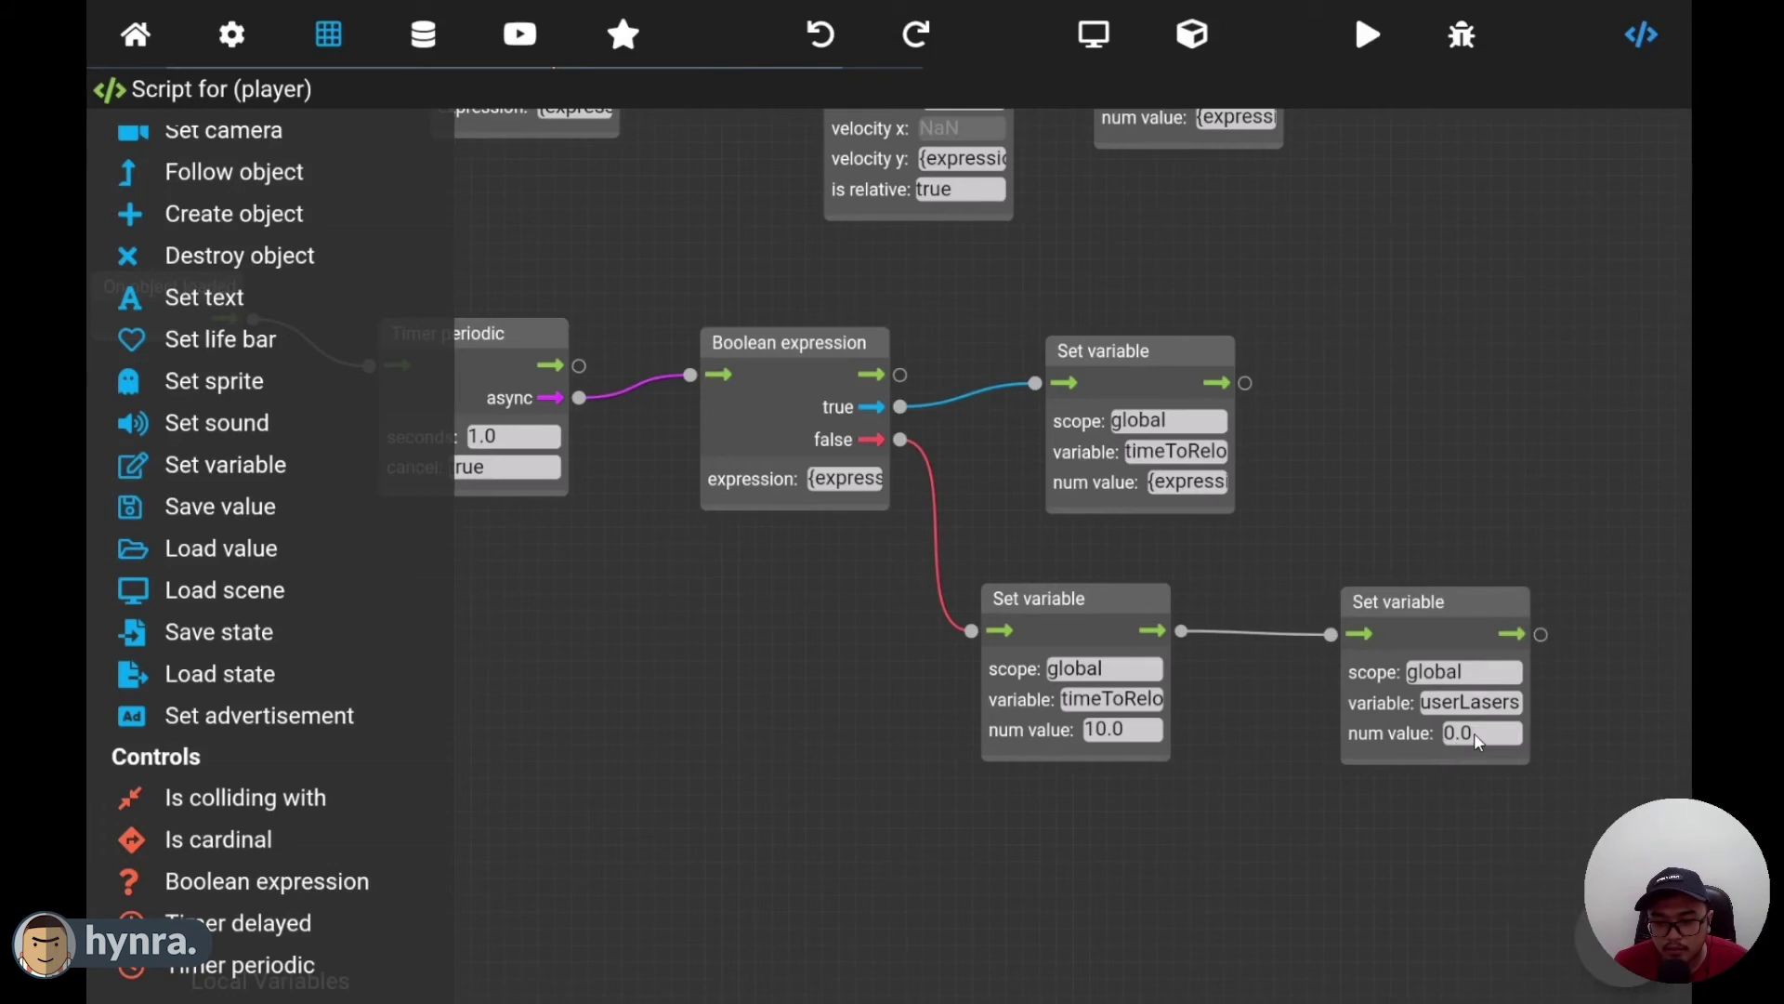
click(1474, 732)
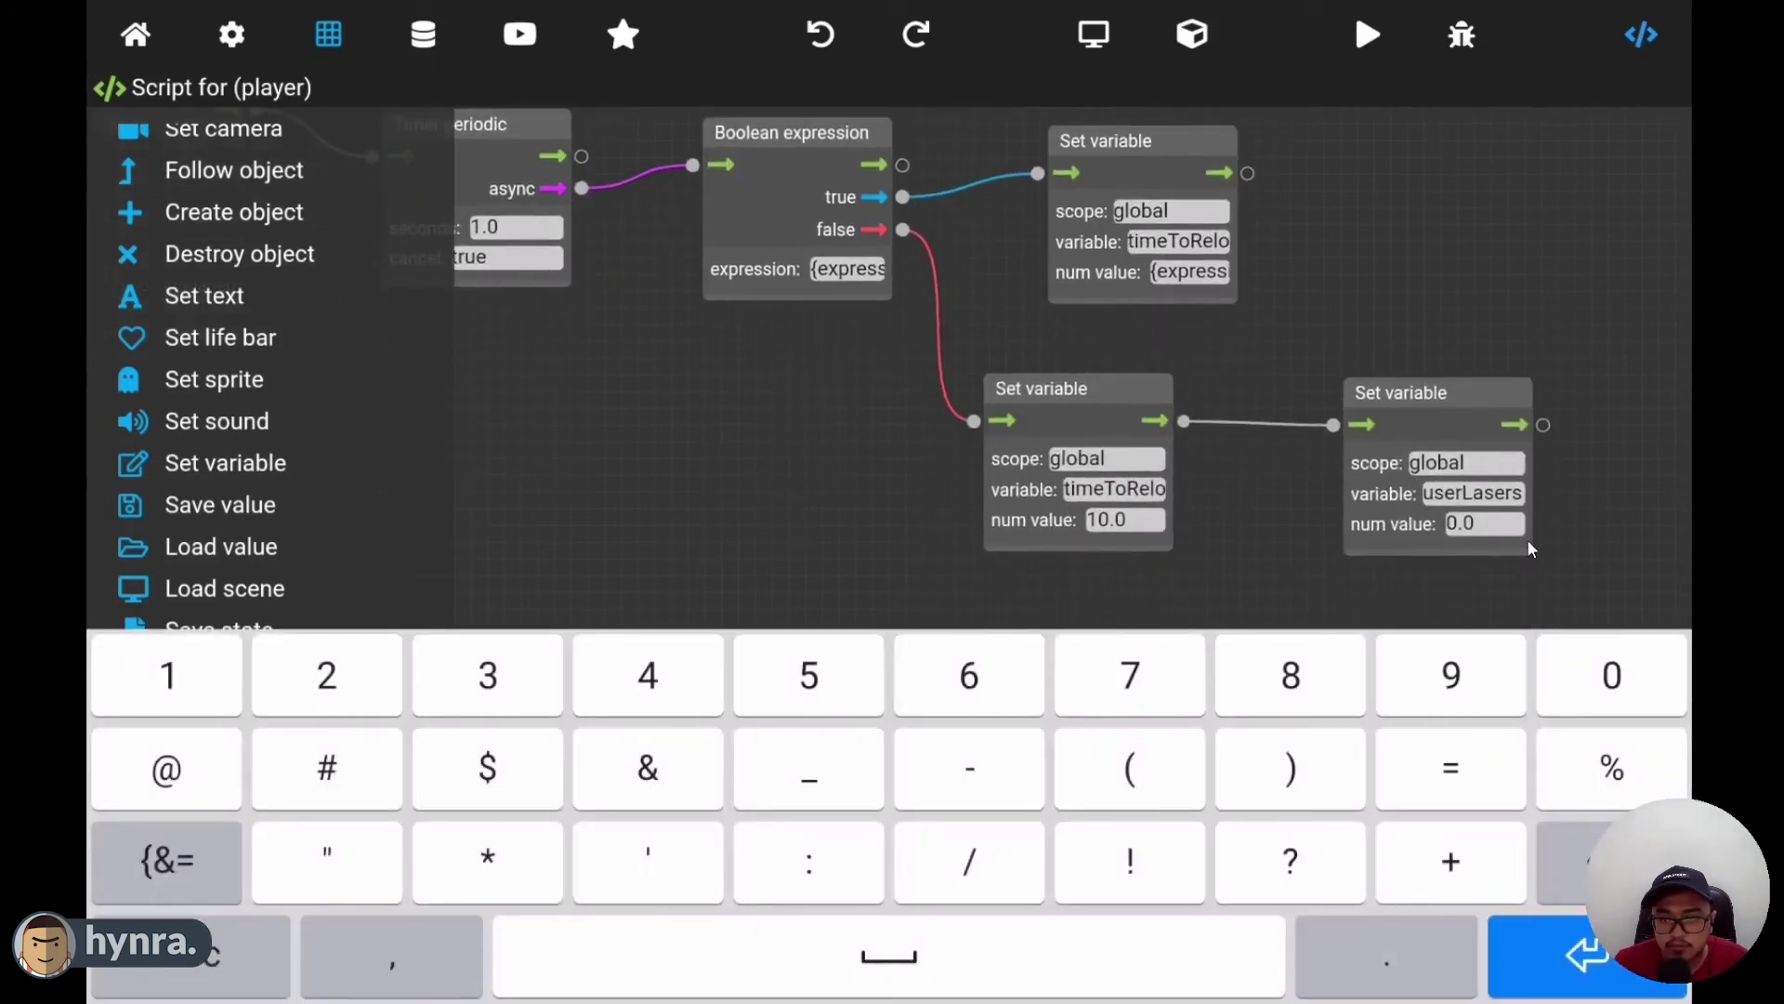
click(1493, 523)
key(BackSpace)
key(BackSpace)
key(BackSpace)
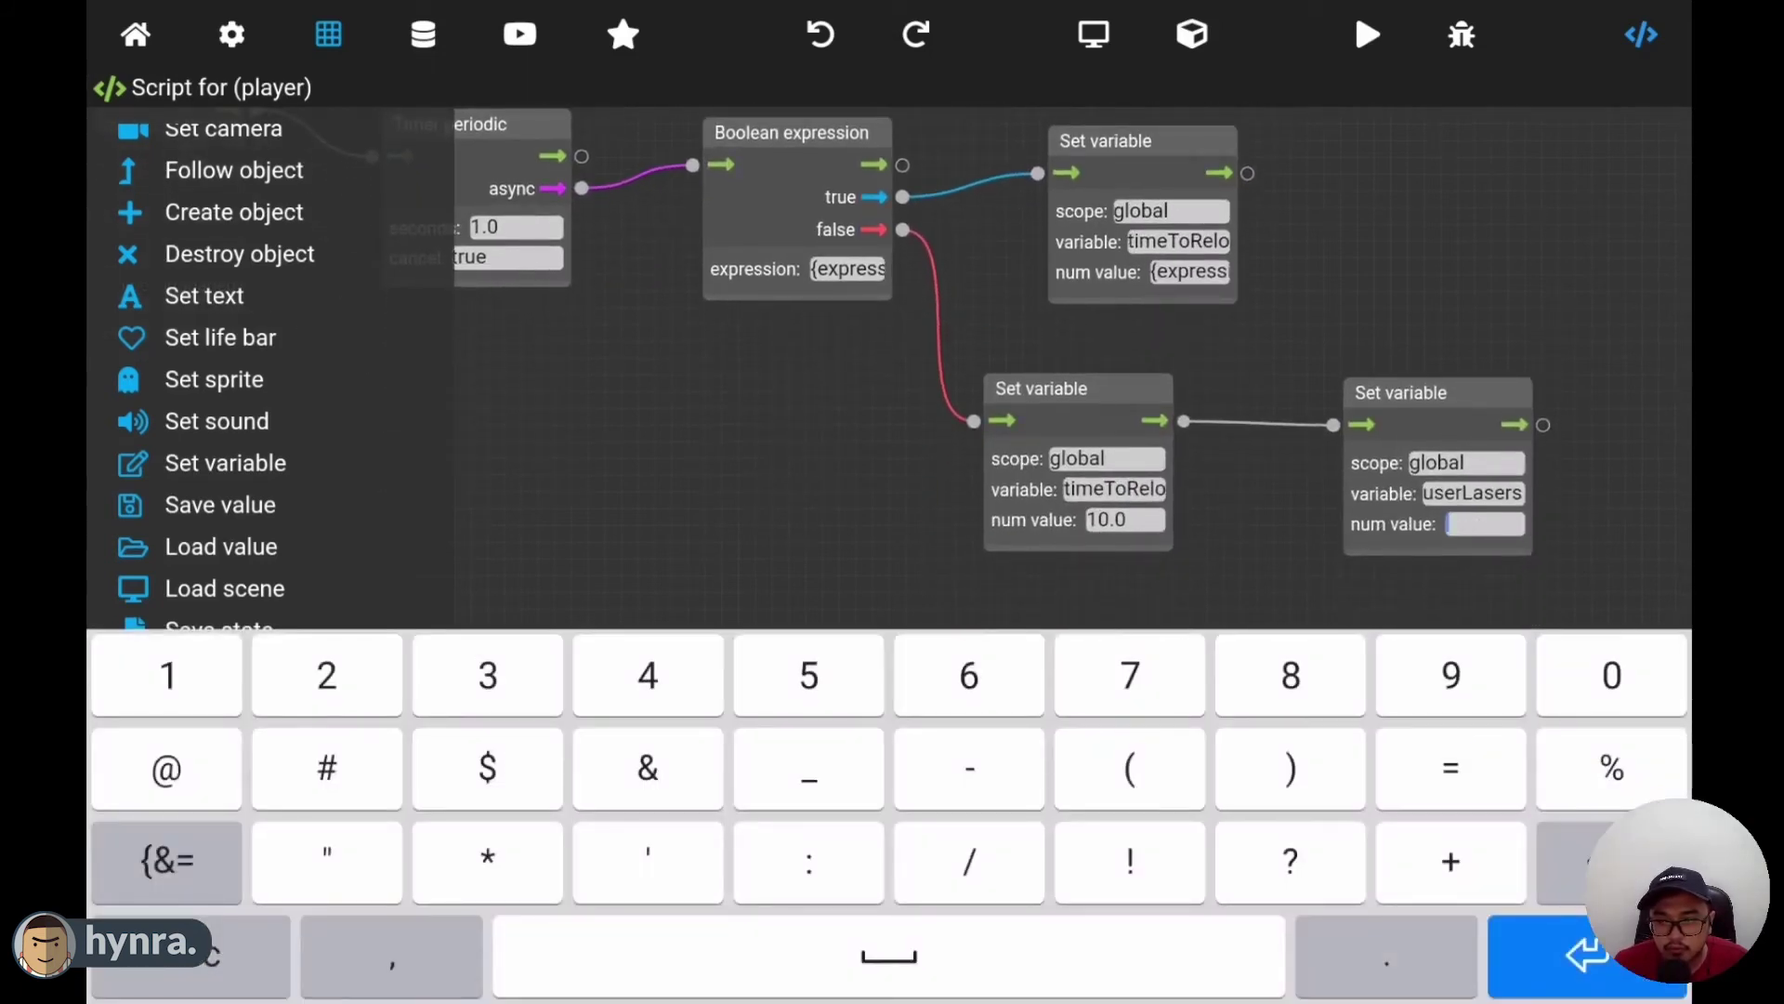
click(168, 674)
click(1613, 674)
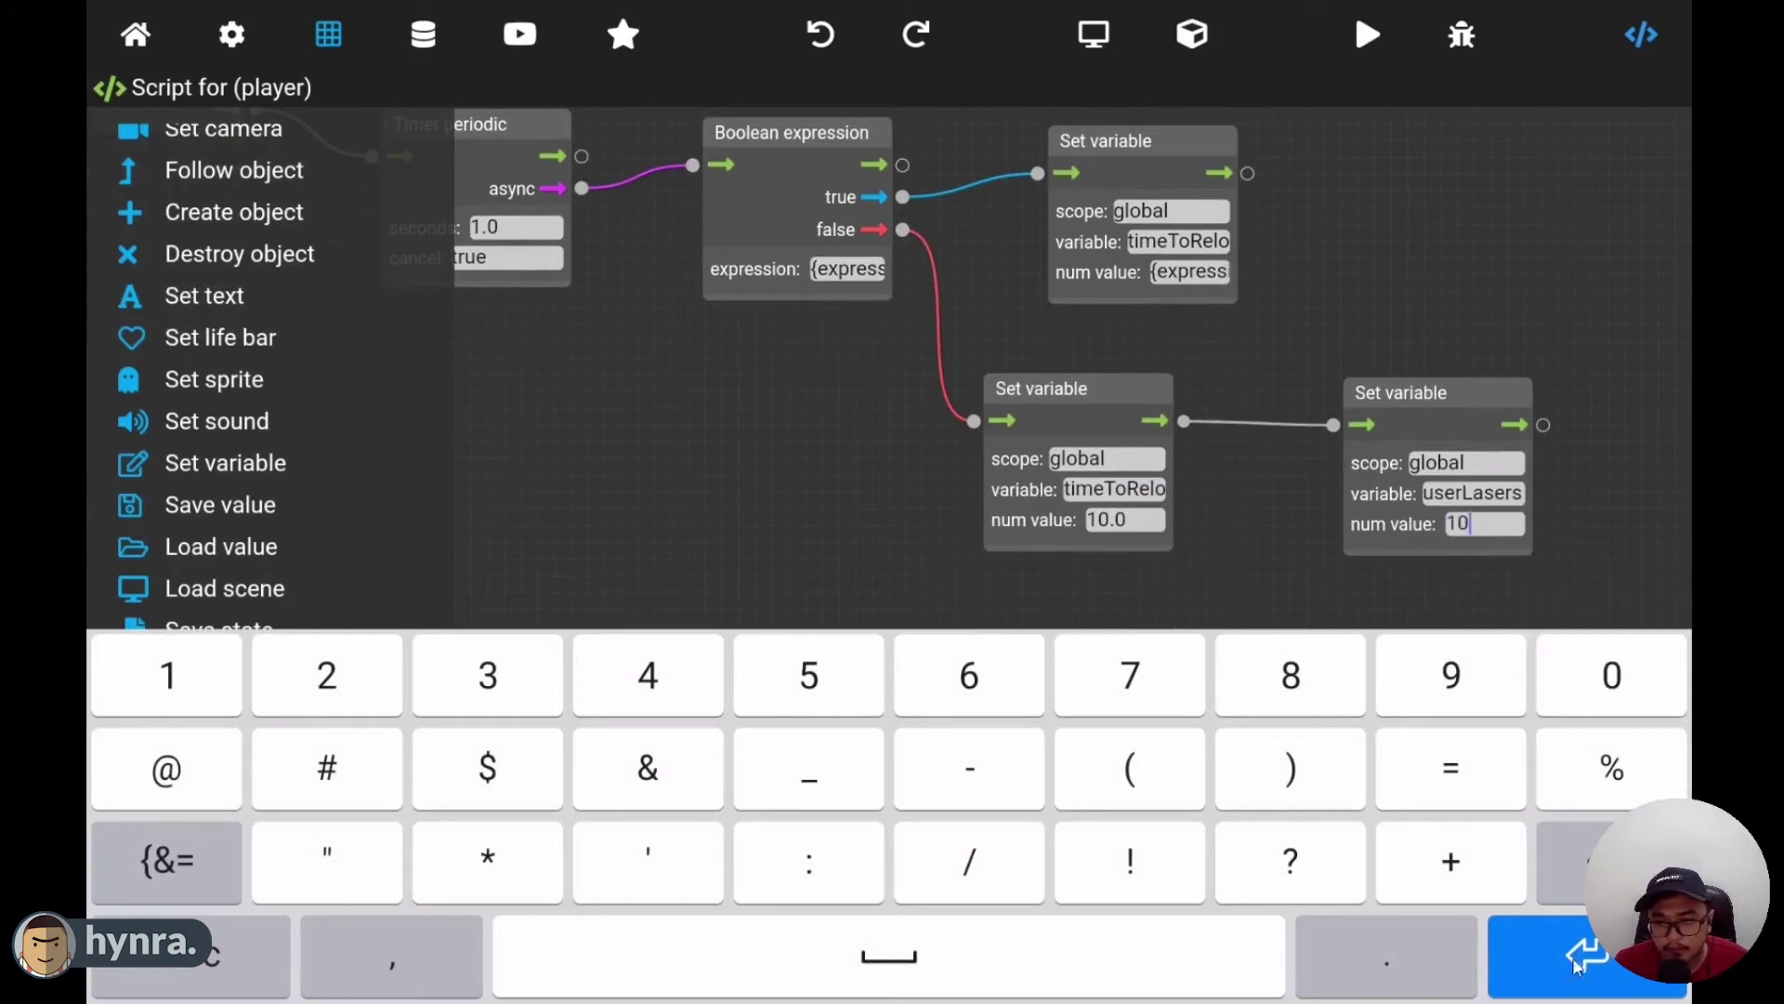
click(1585, 956)
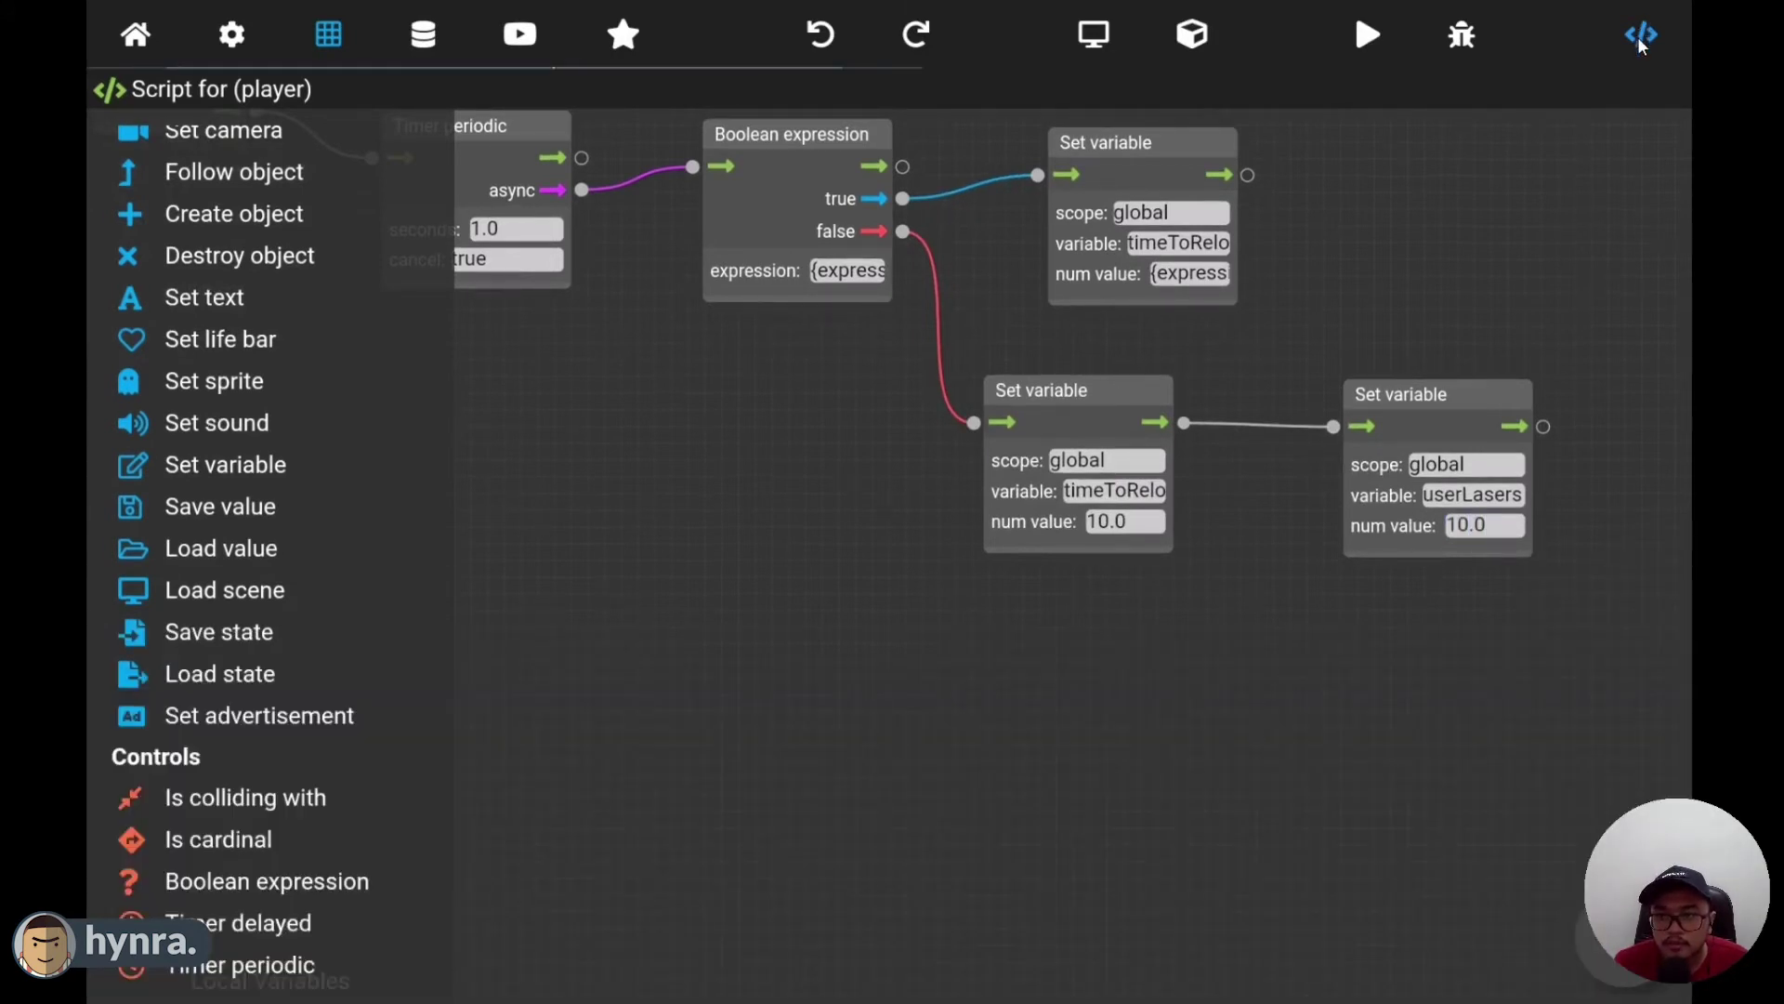
- Run the game in debug mode and fire all the lasers to check the userLasers count against the reload timer
click(1367, 34)
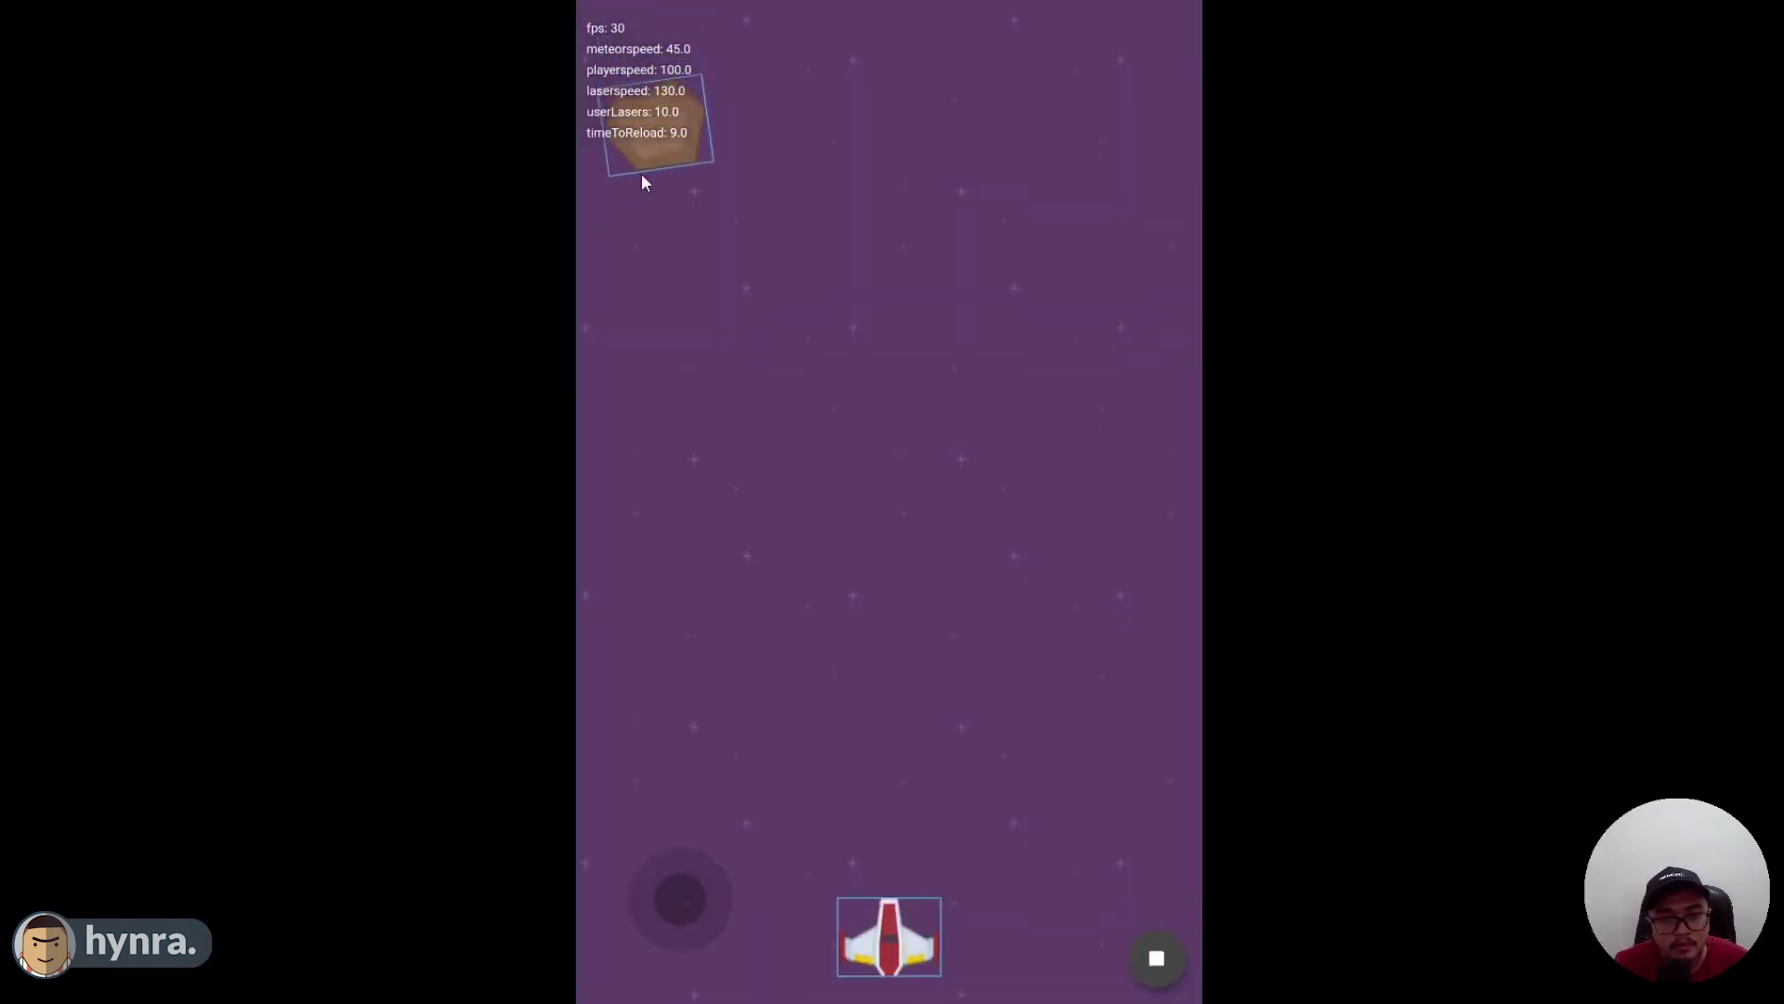
drag(949, 689, 947, 692)
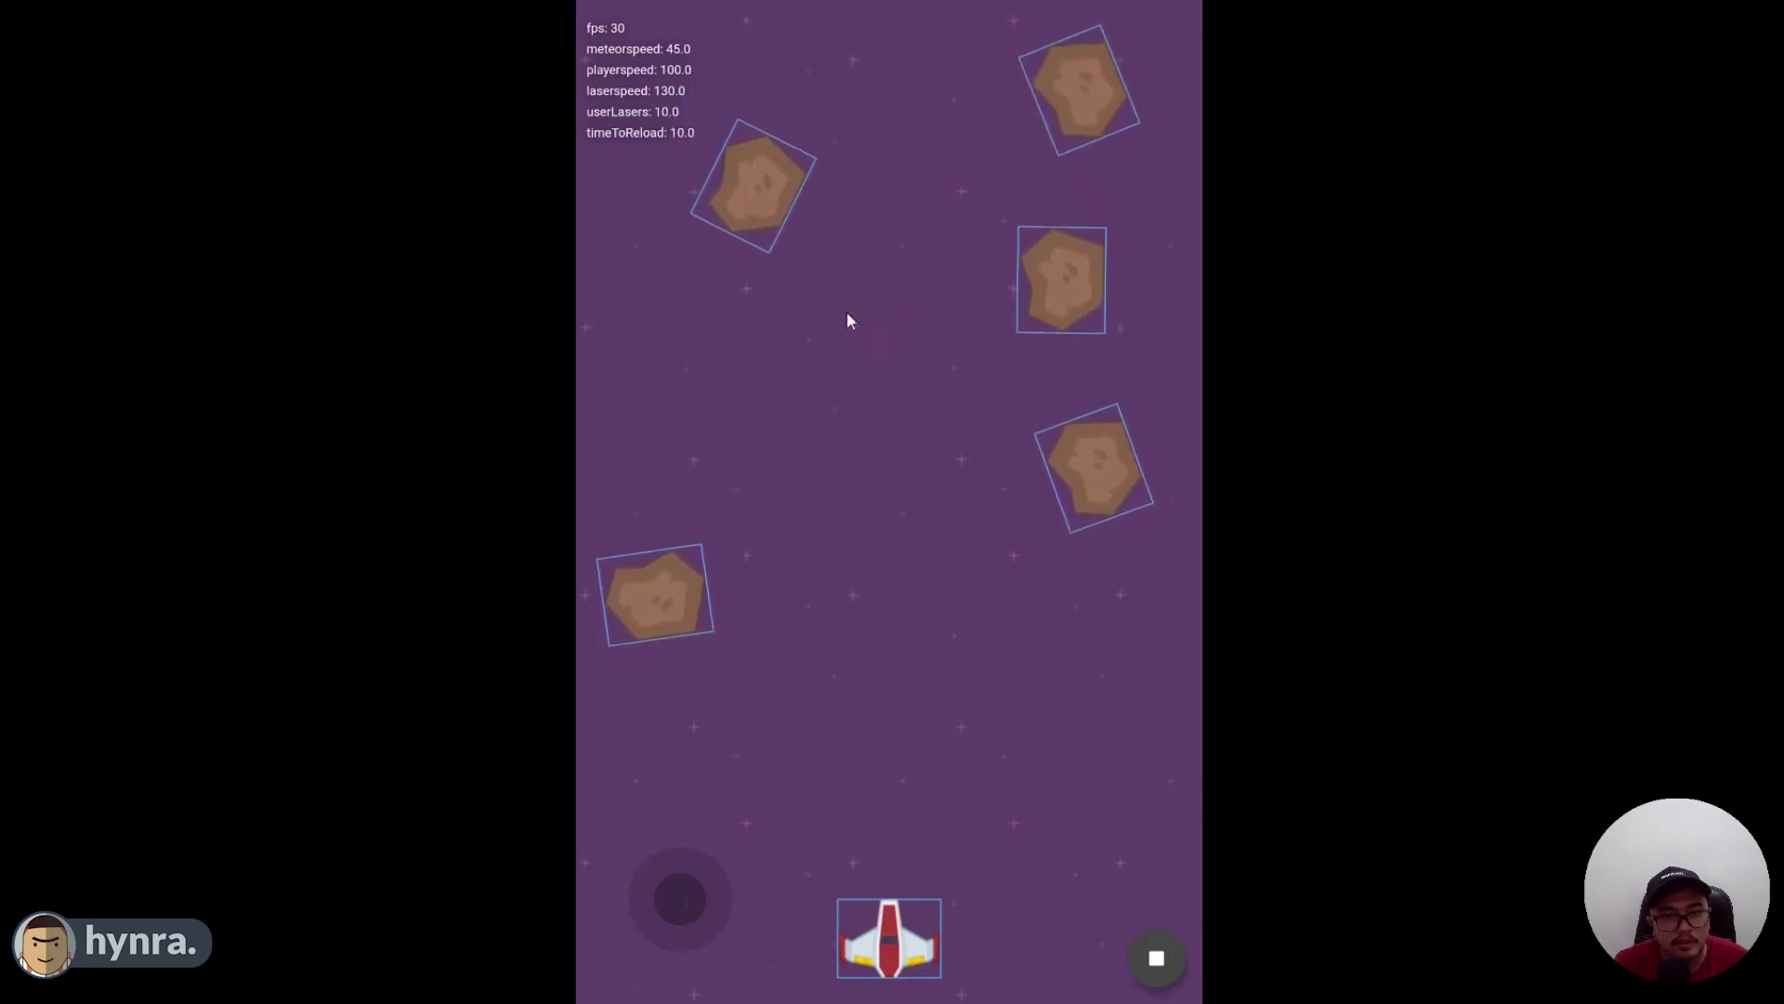
key(space)
key(space)
key(space)
key(space)
key(space)
key(space)
key(space)
key(space)
key(space)
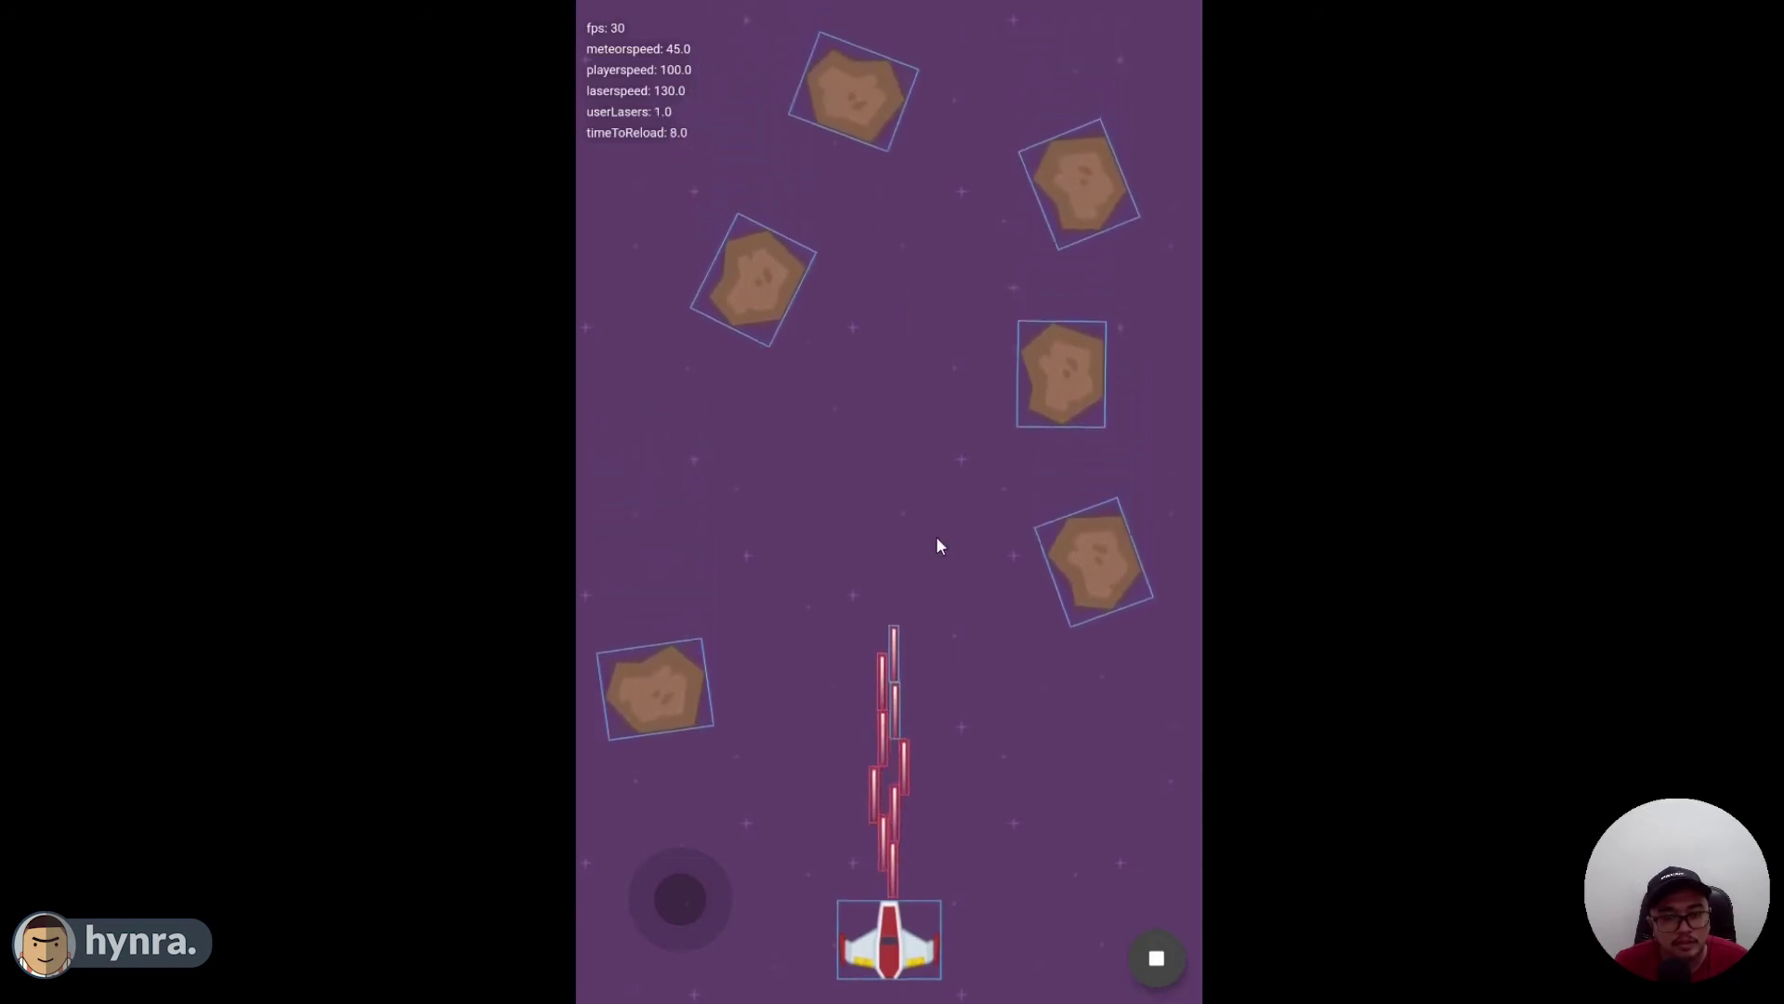
key(space)
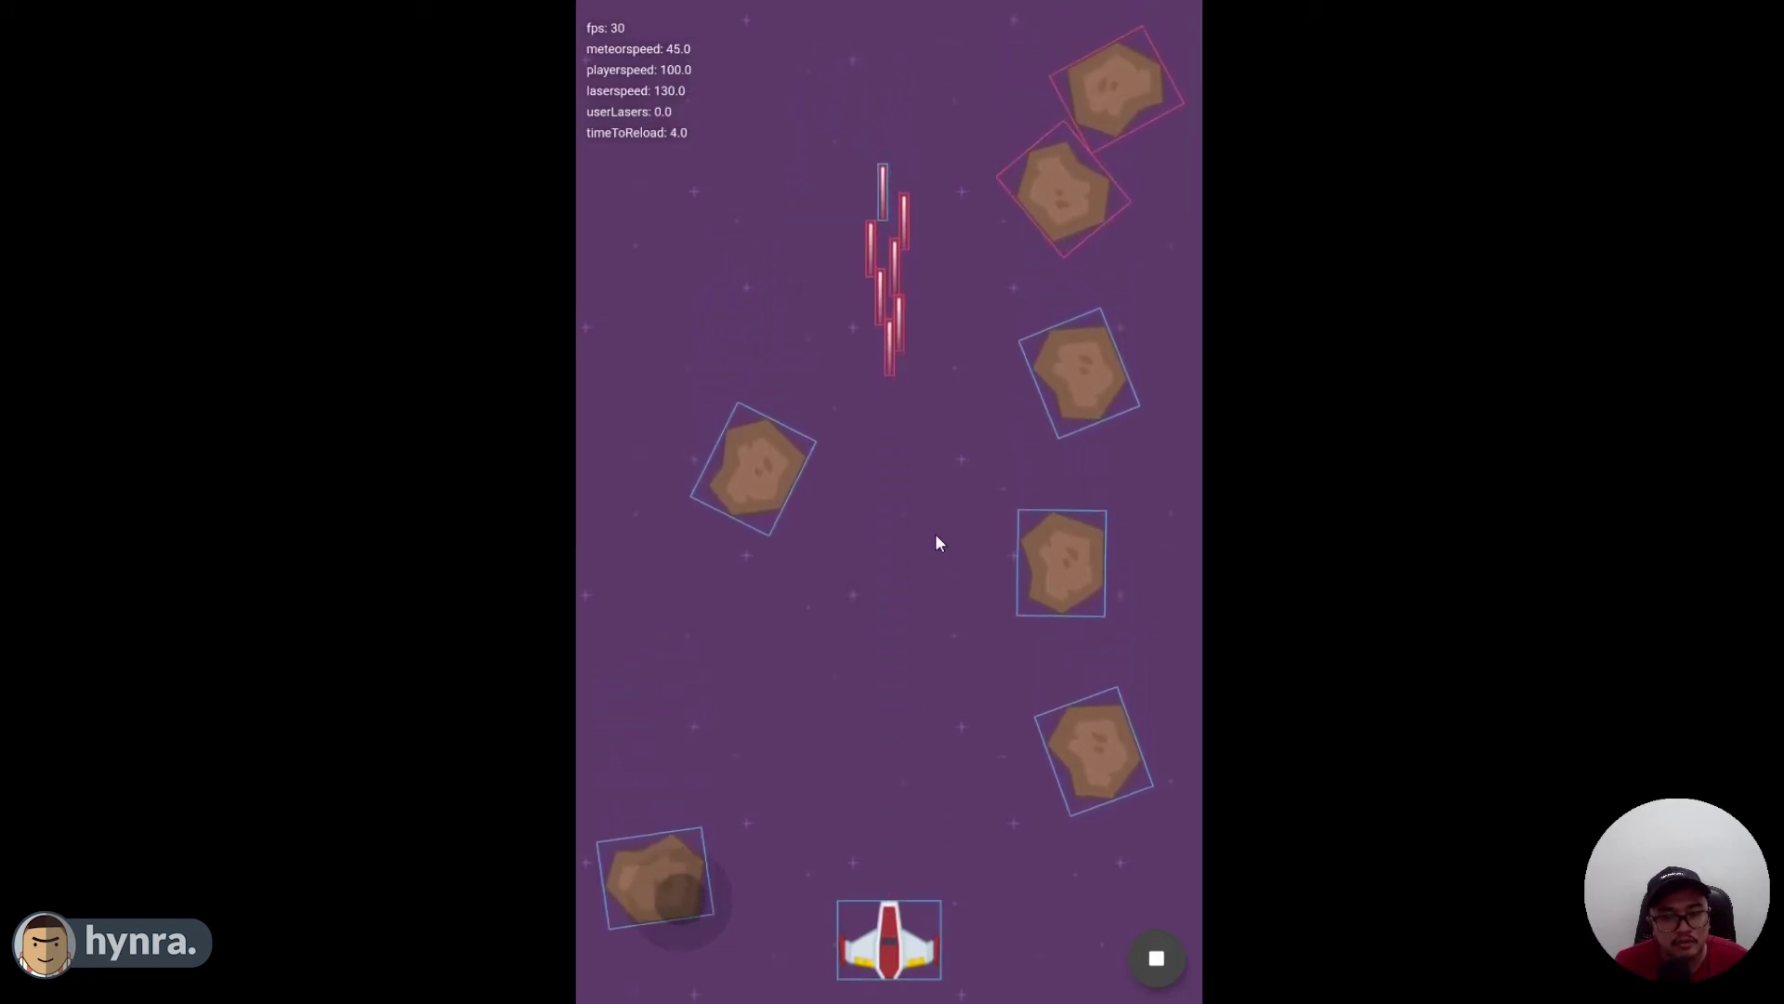
- Steer the ship and fire more lasers through several reload cycles to check userLasers refilling, and stop the debug run
drag(717, 894, 1002, 748)
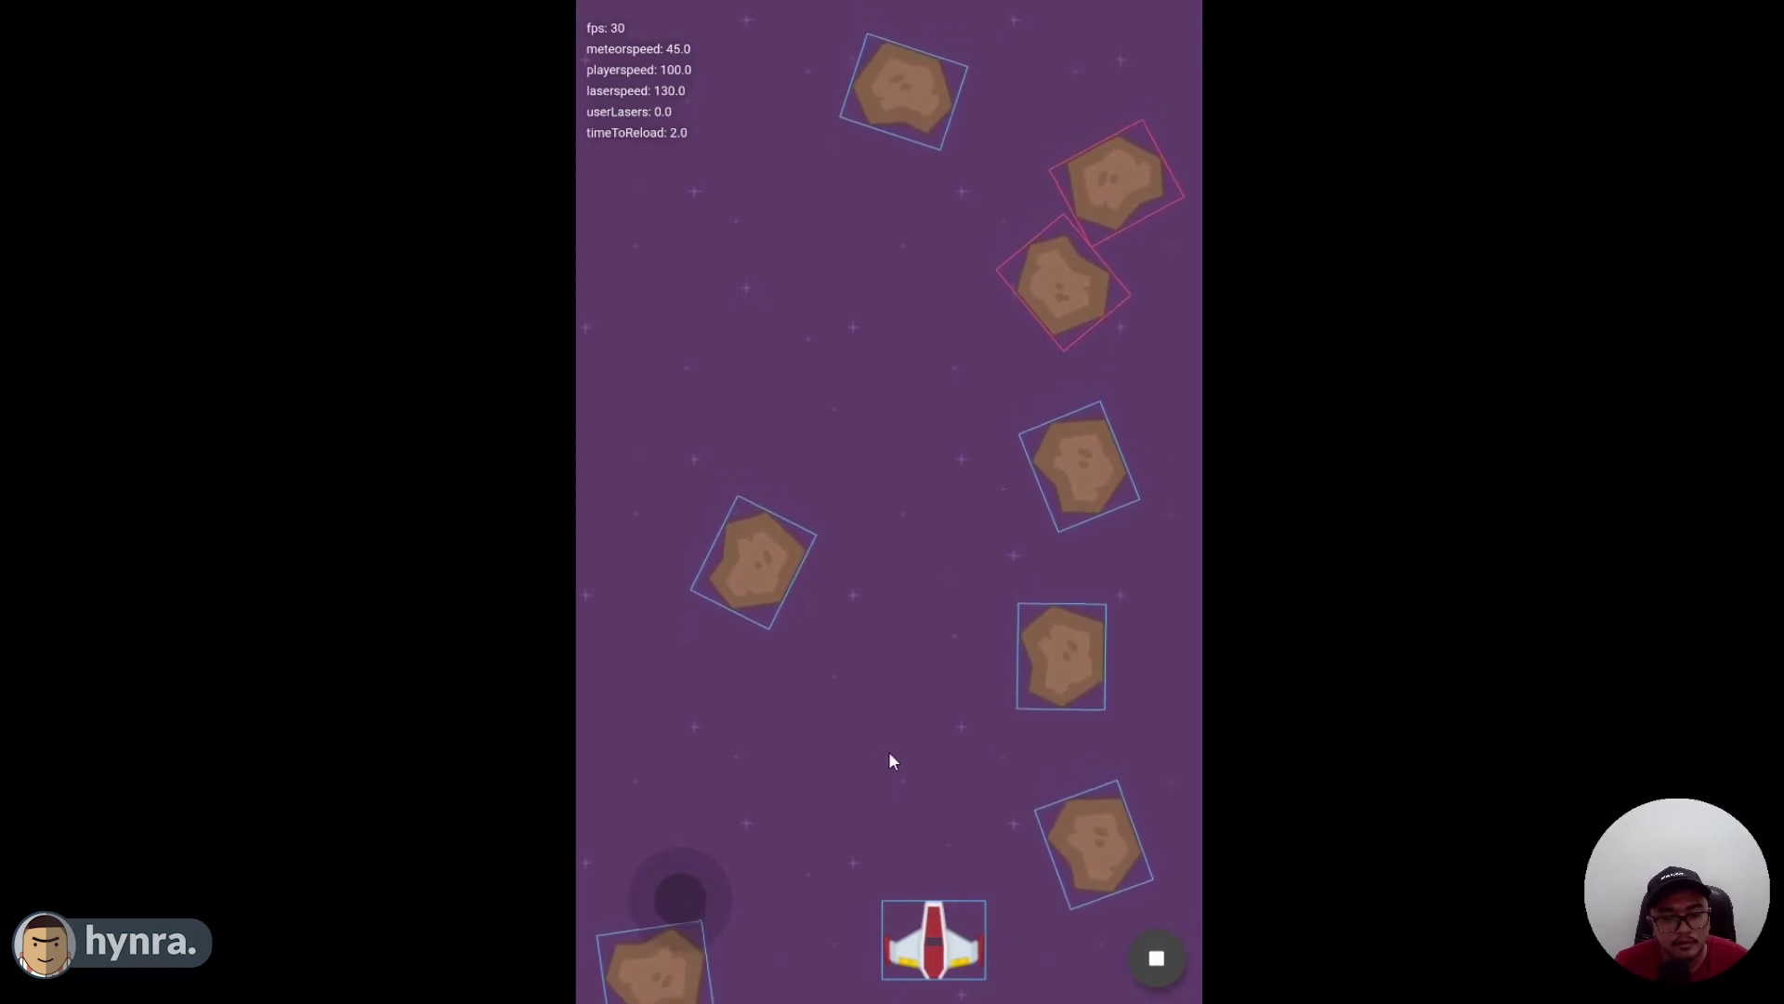
drag(699, 911, 712, 751)
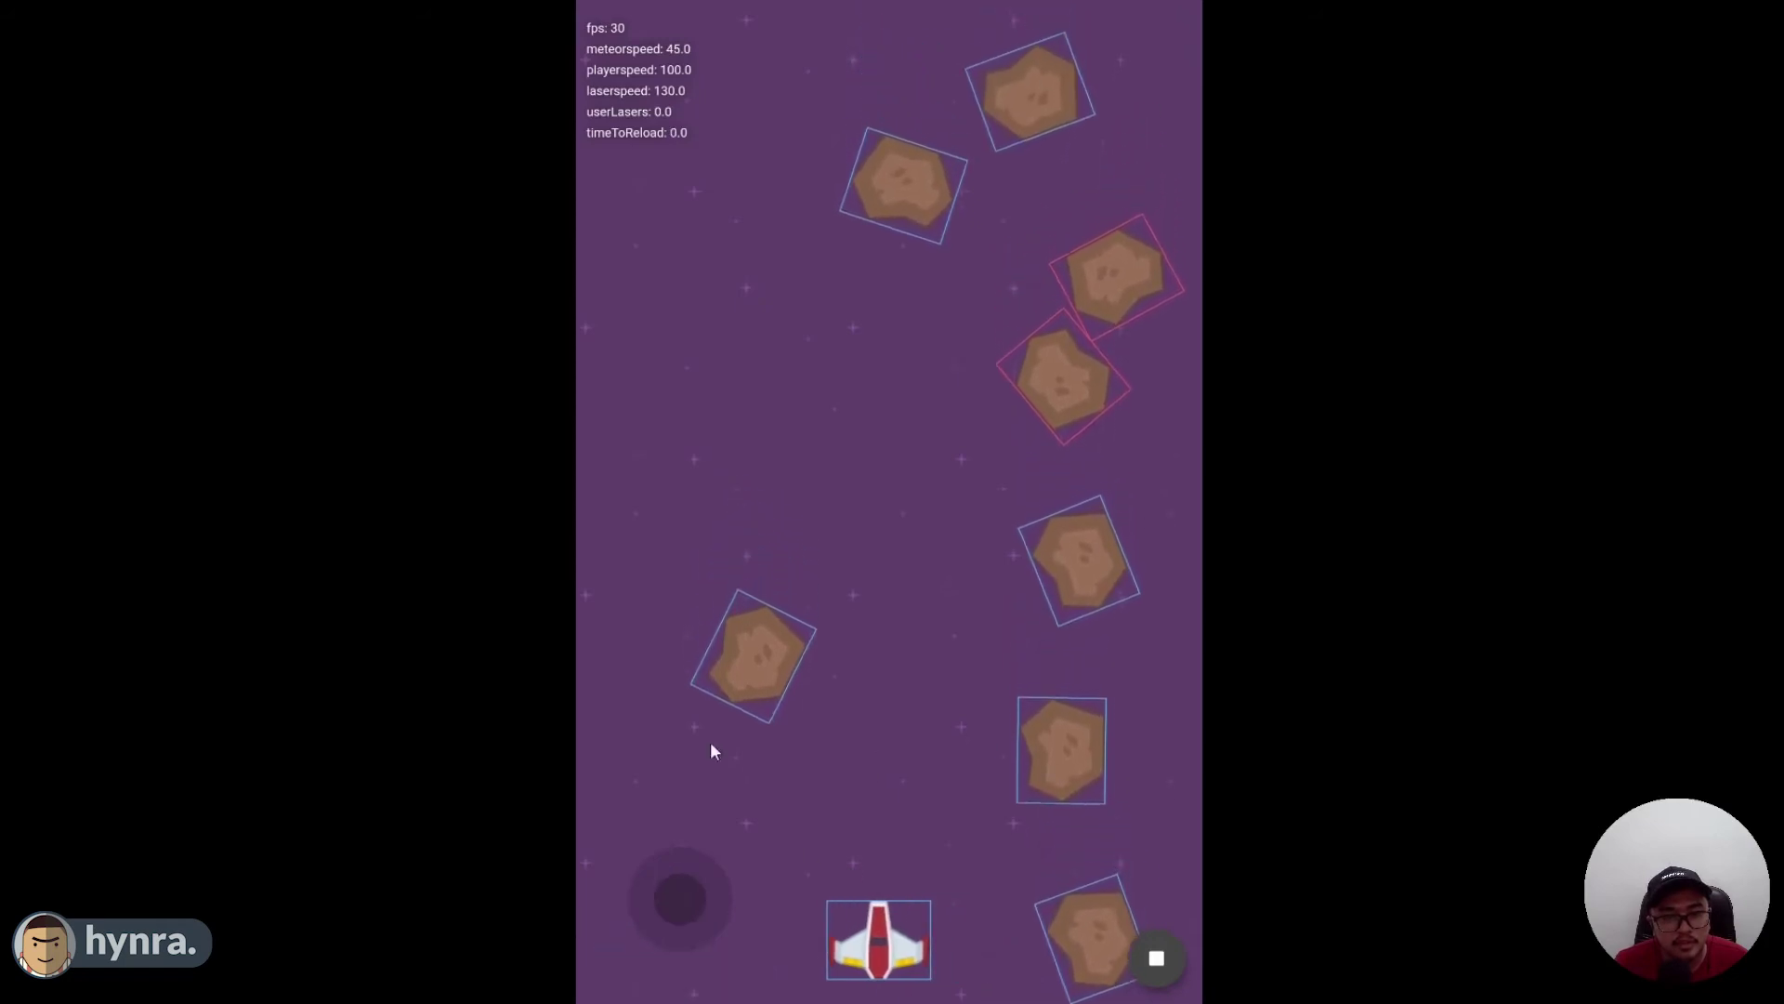
drag(785, 928, 677, 896)
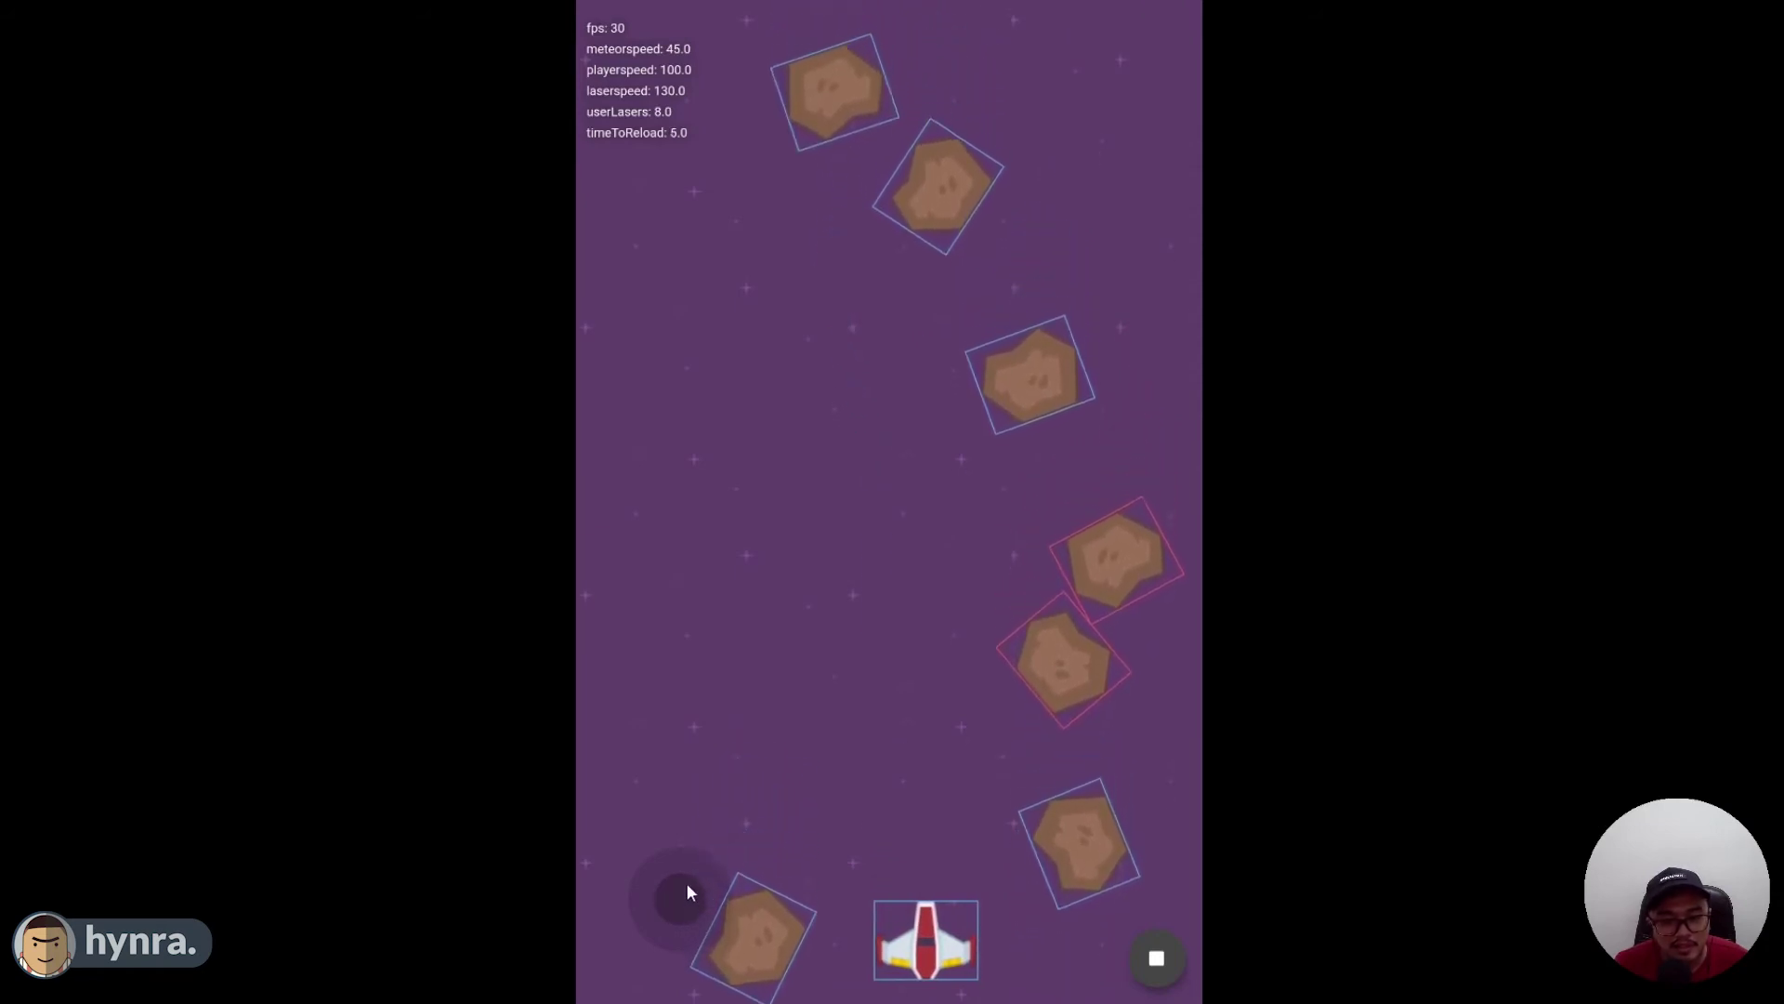
drag(687, 885, 307, 901)
click(894, 835)
click(878, 833)
click(871, 842)
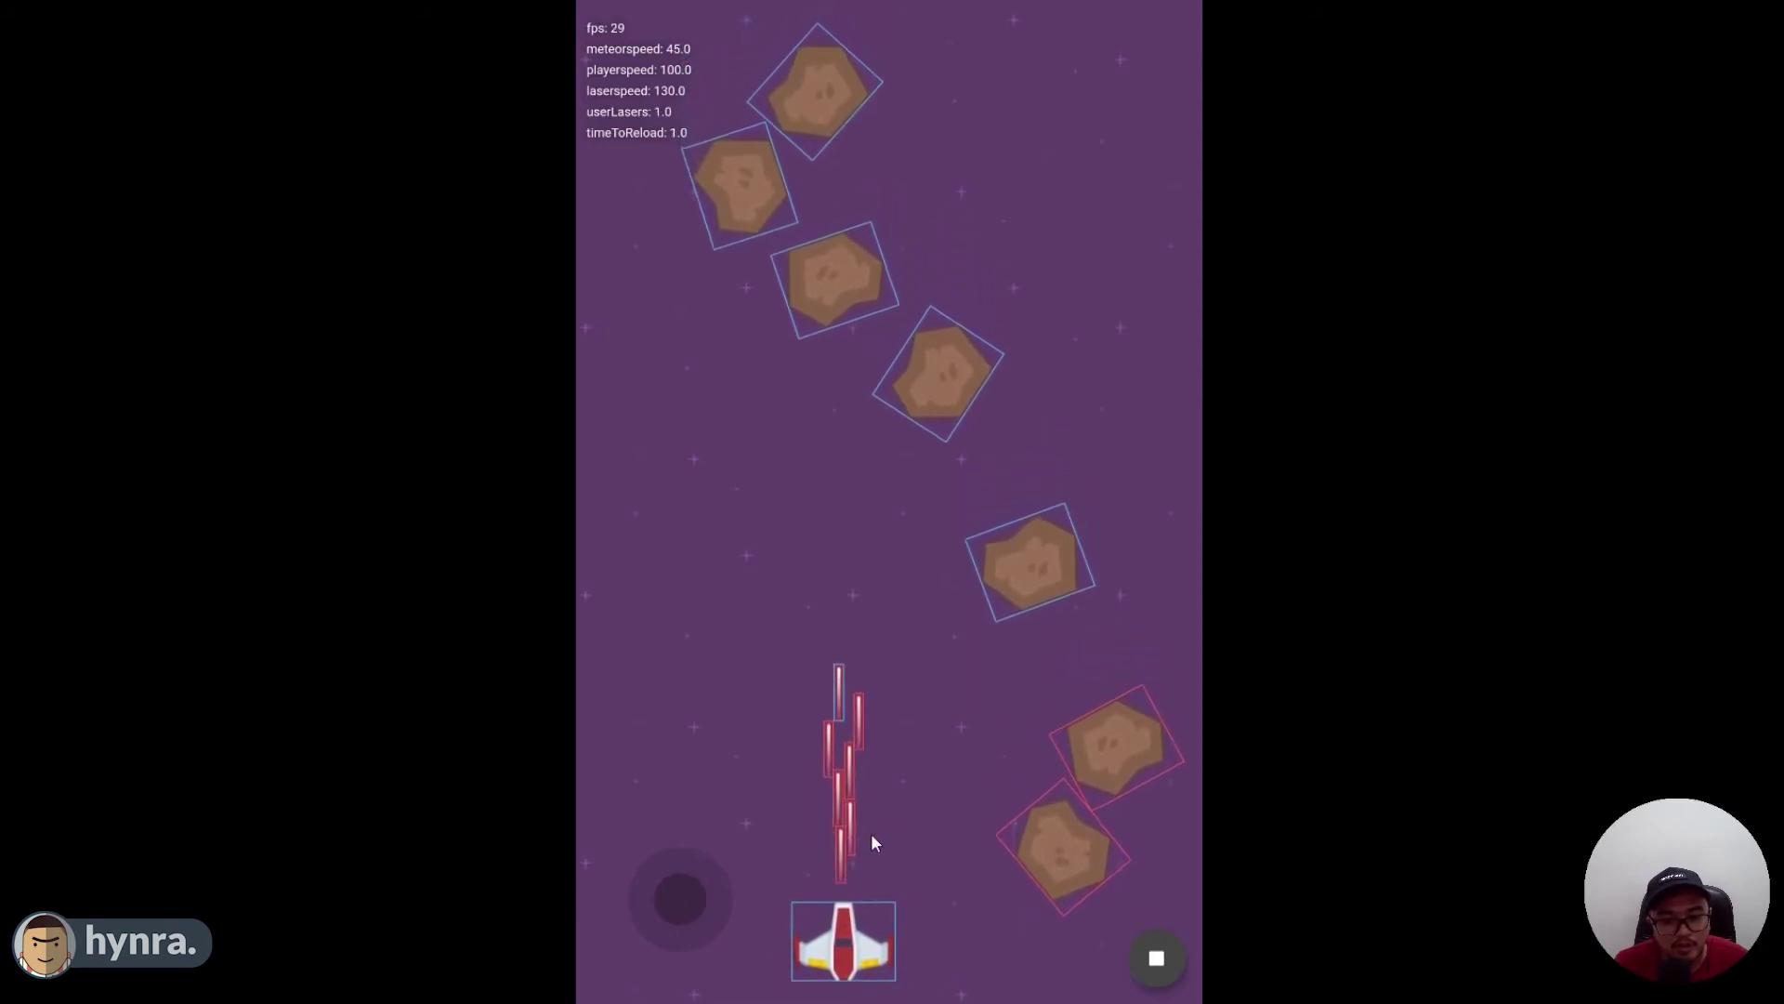
drag(725, 888, 452, 883)
click(1058, 727)
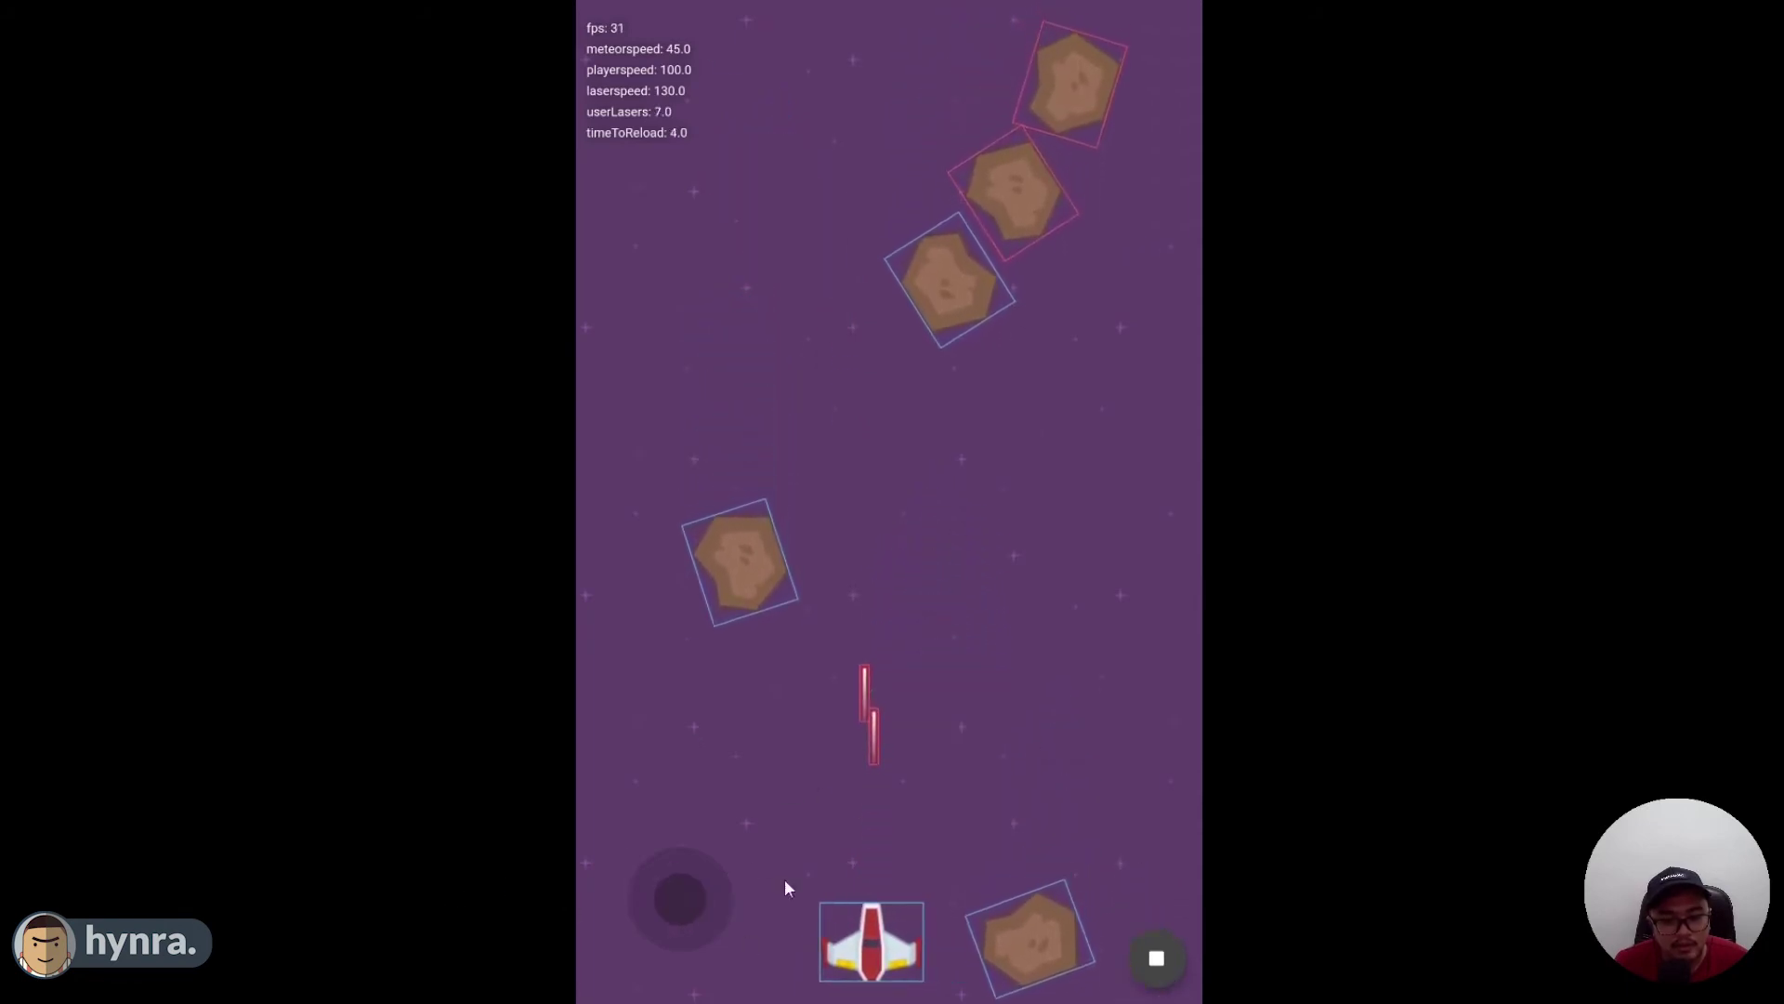
drag(784, 888, 1348, 852)
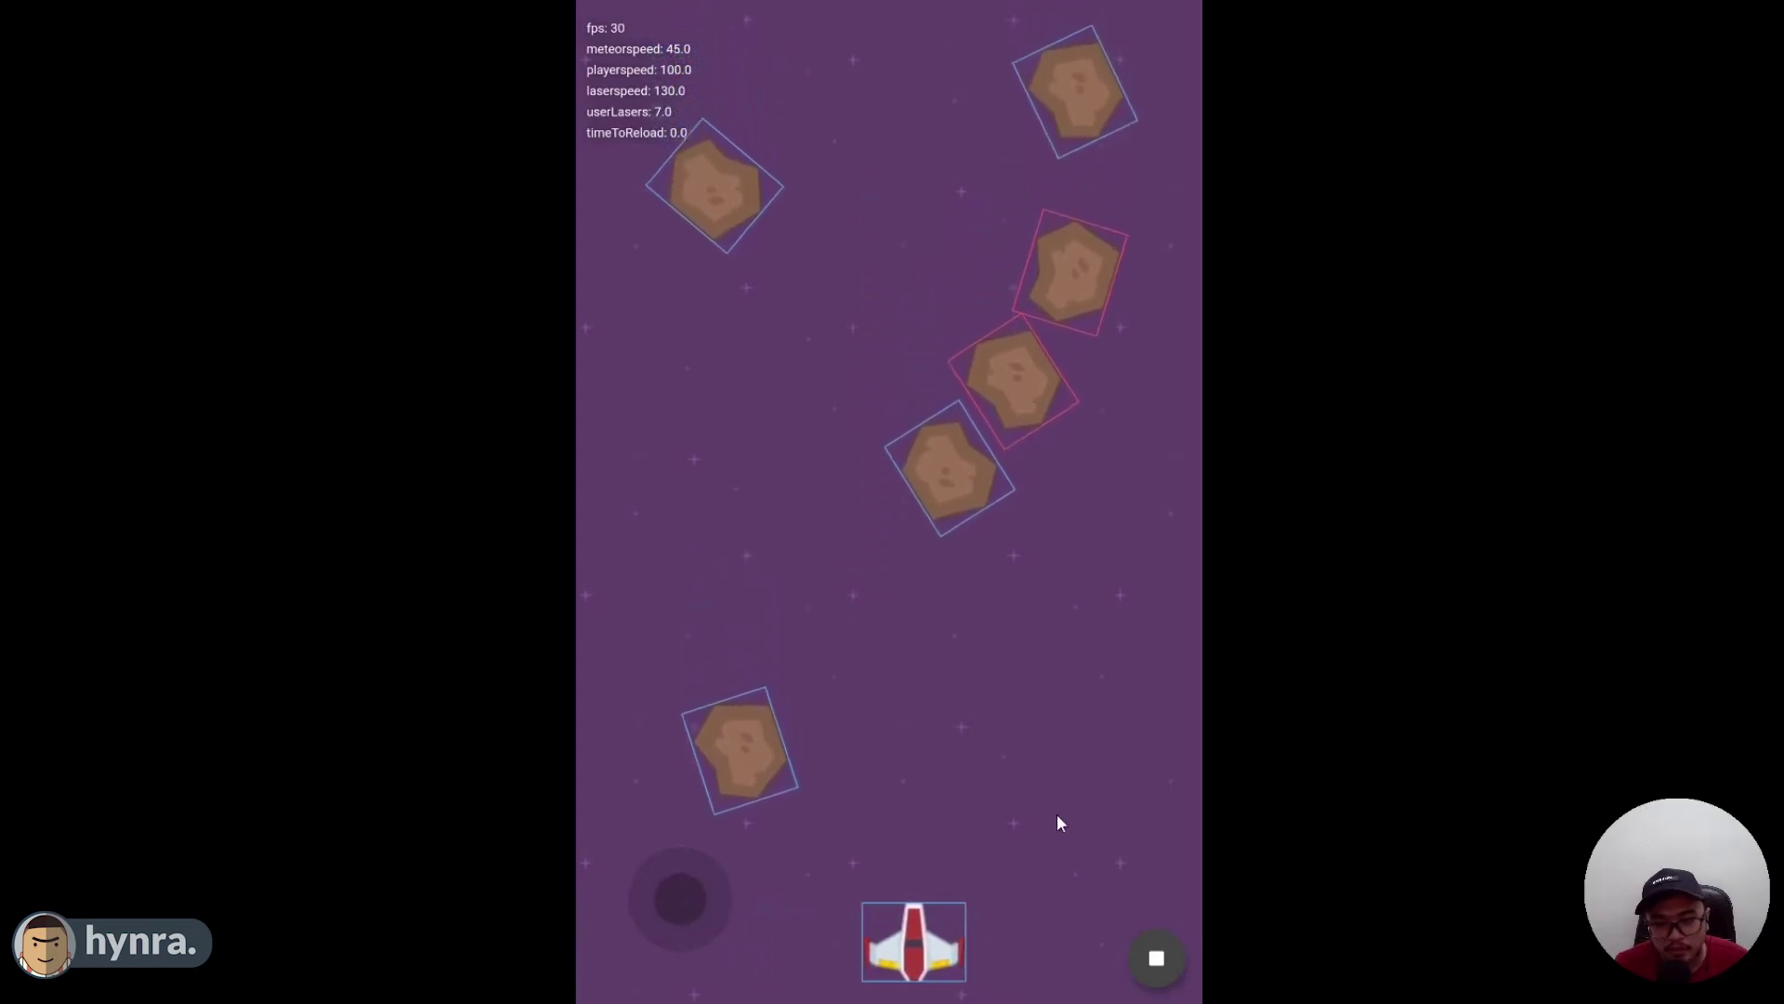
drag(693, 960, 1458, 964)
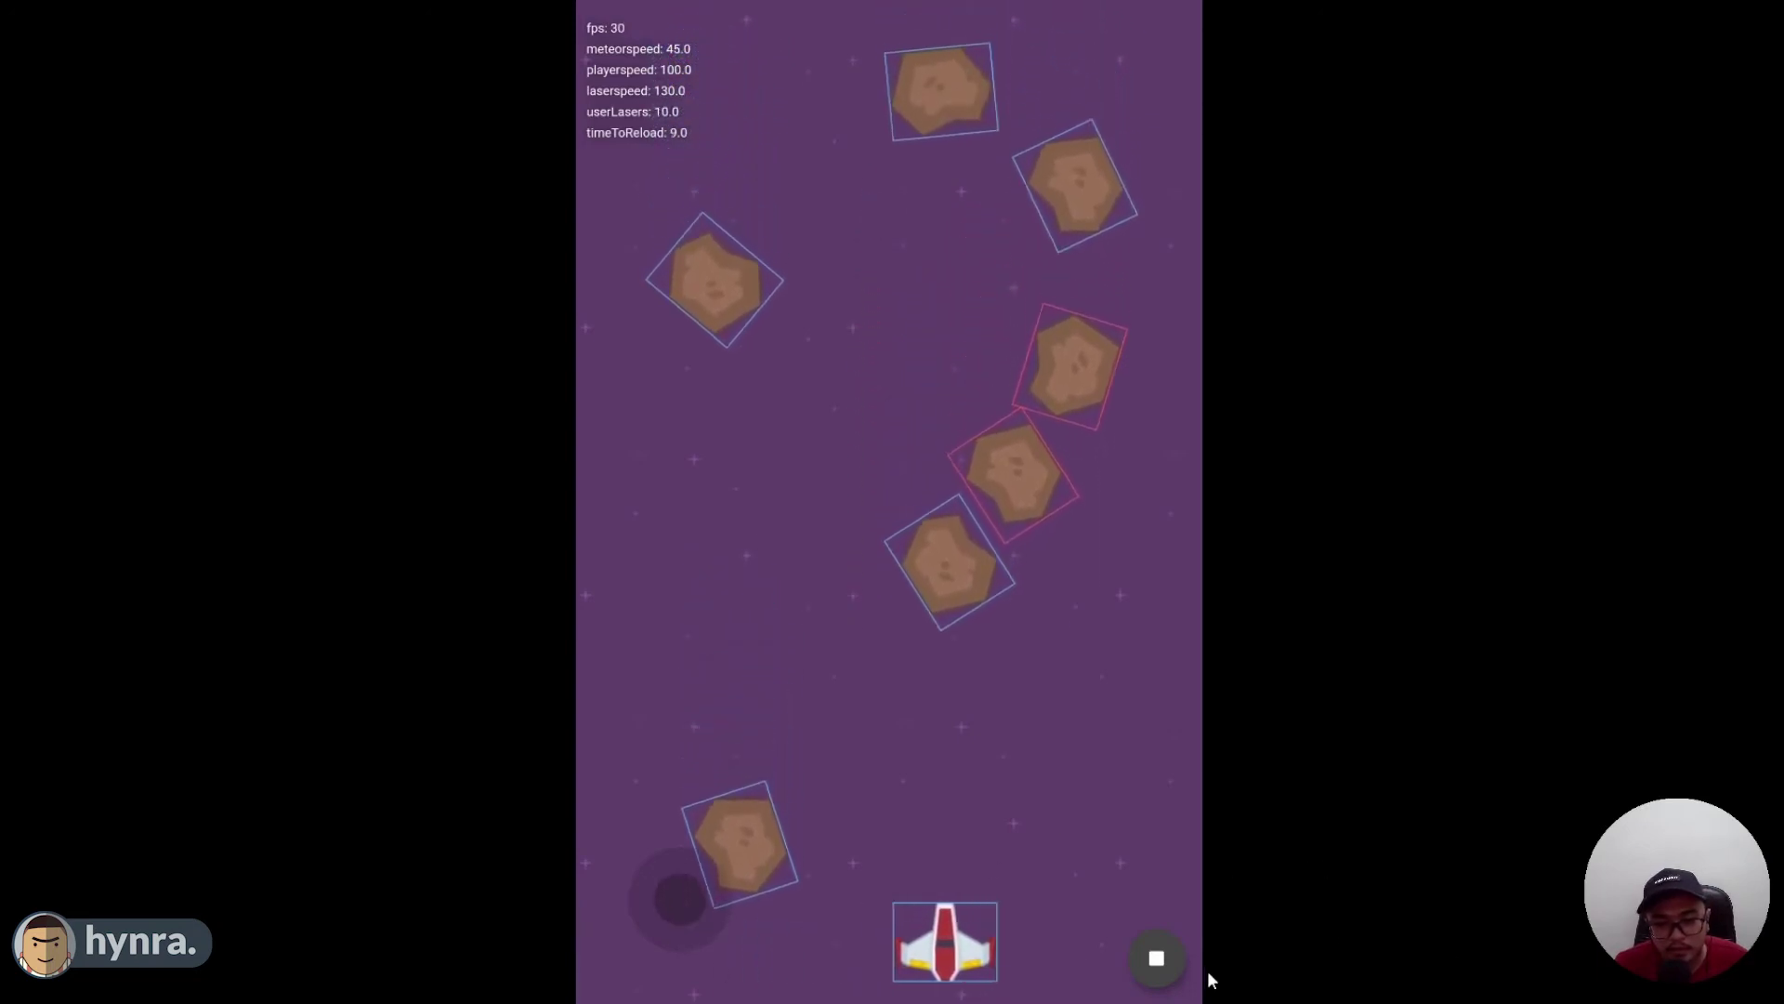
click(1157, 957)
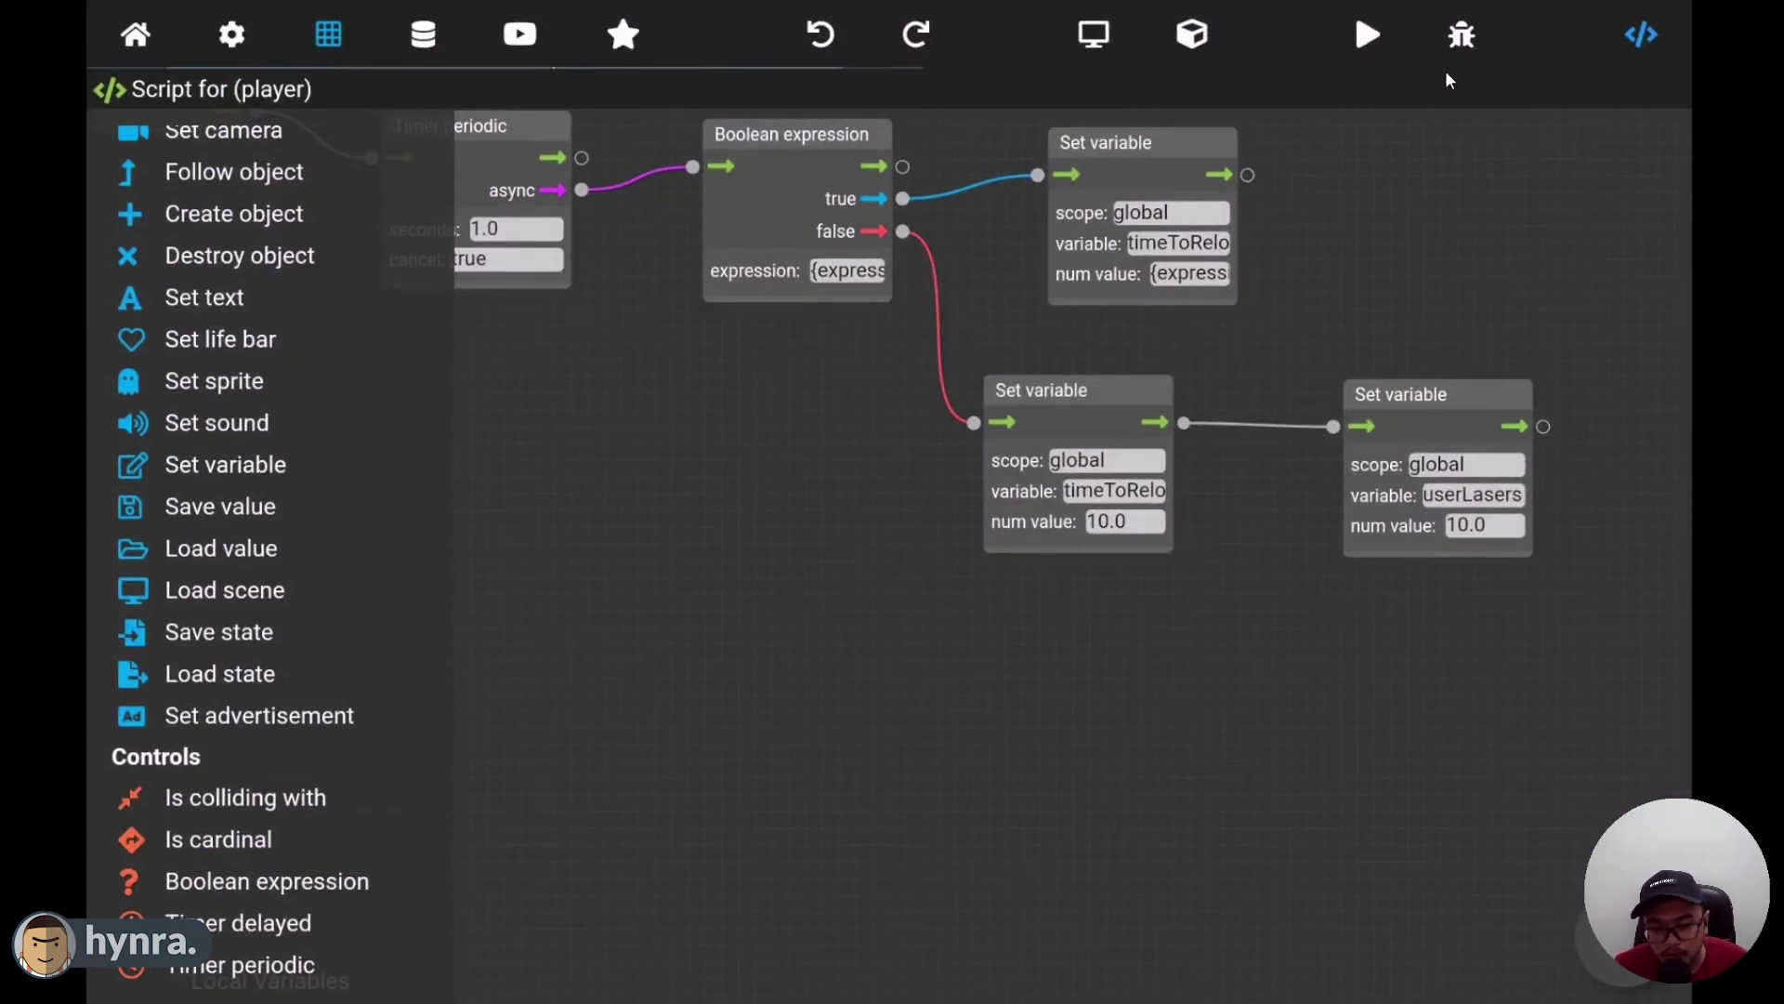
- Play the game without debug information, steer the ship and fire lasers to check the reload, and stop the game
click(1369, 36)
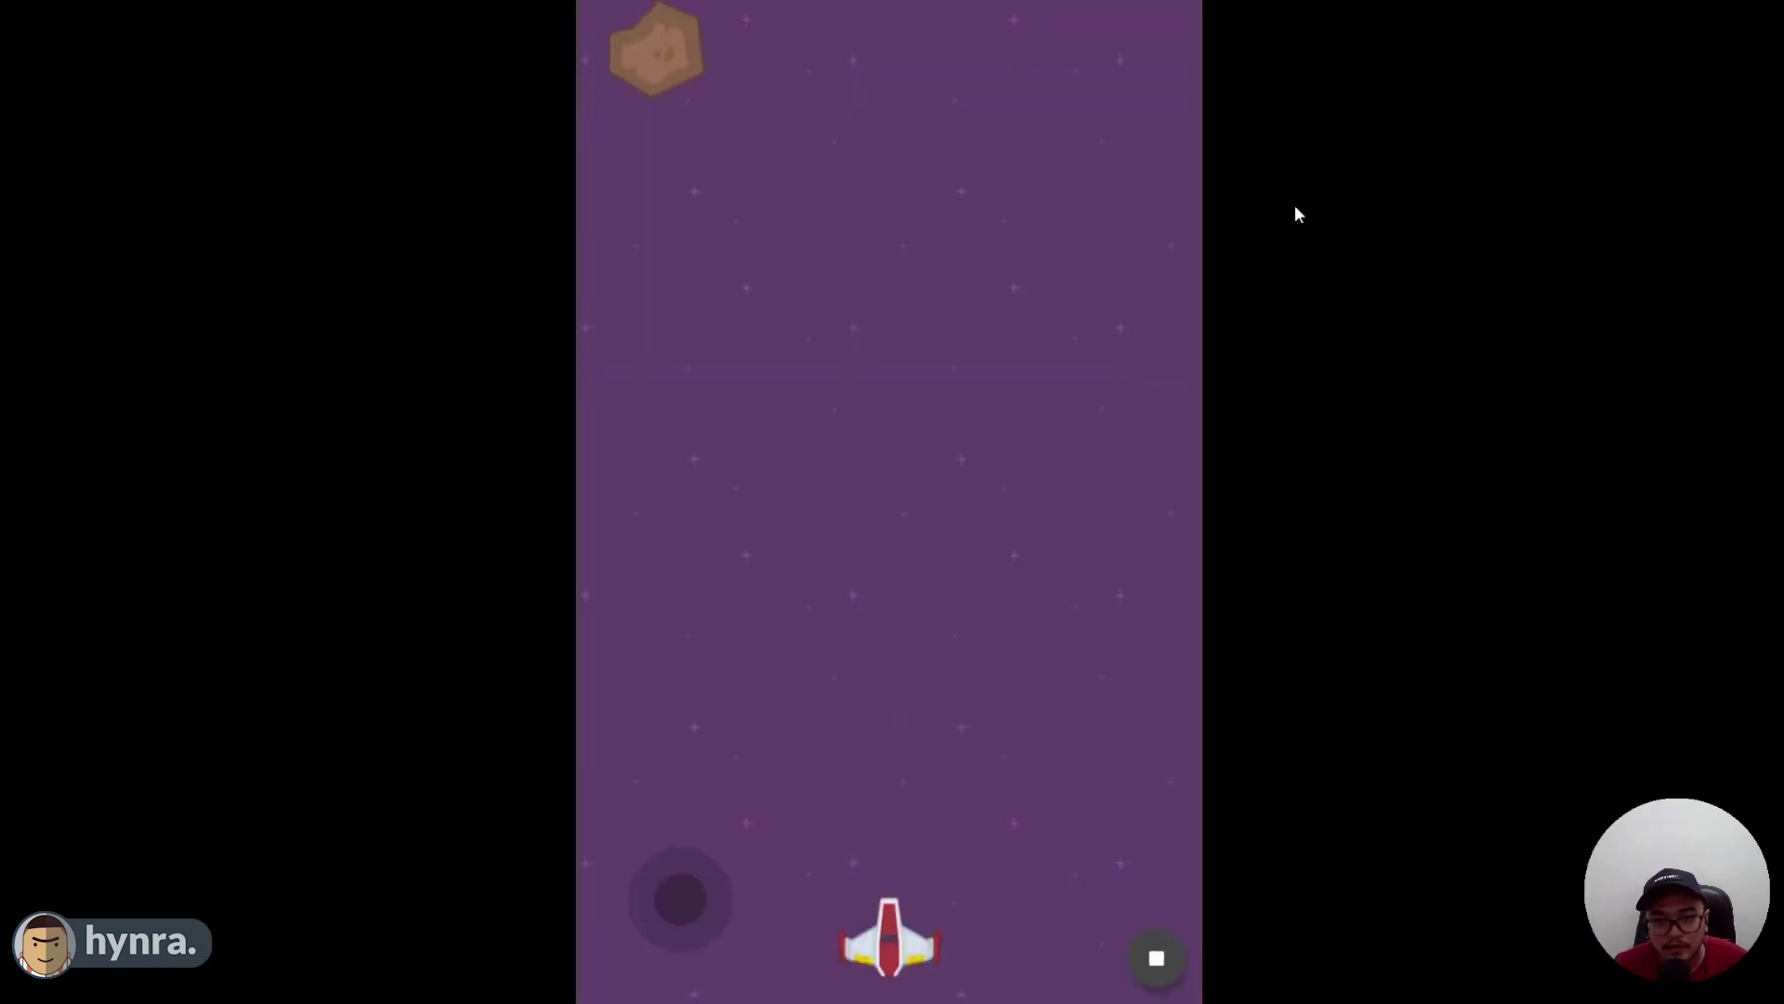
drag(677, 922, 539, 896)
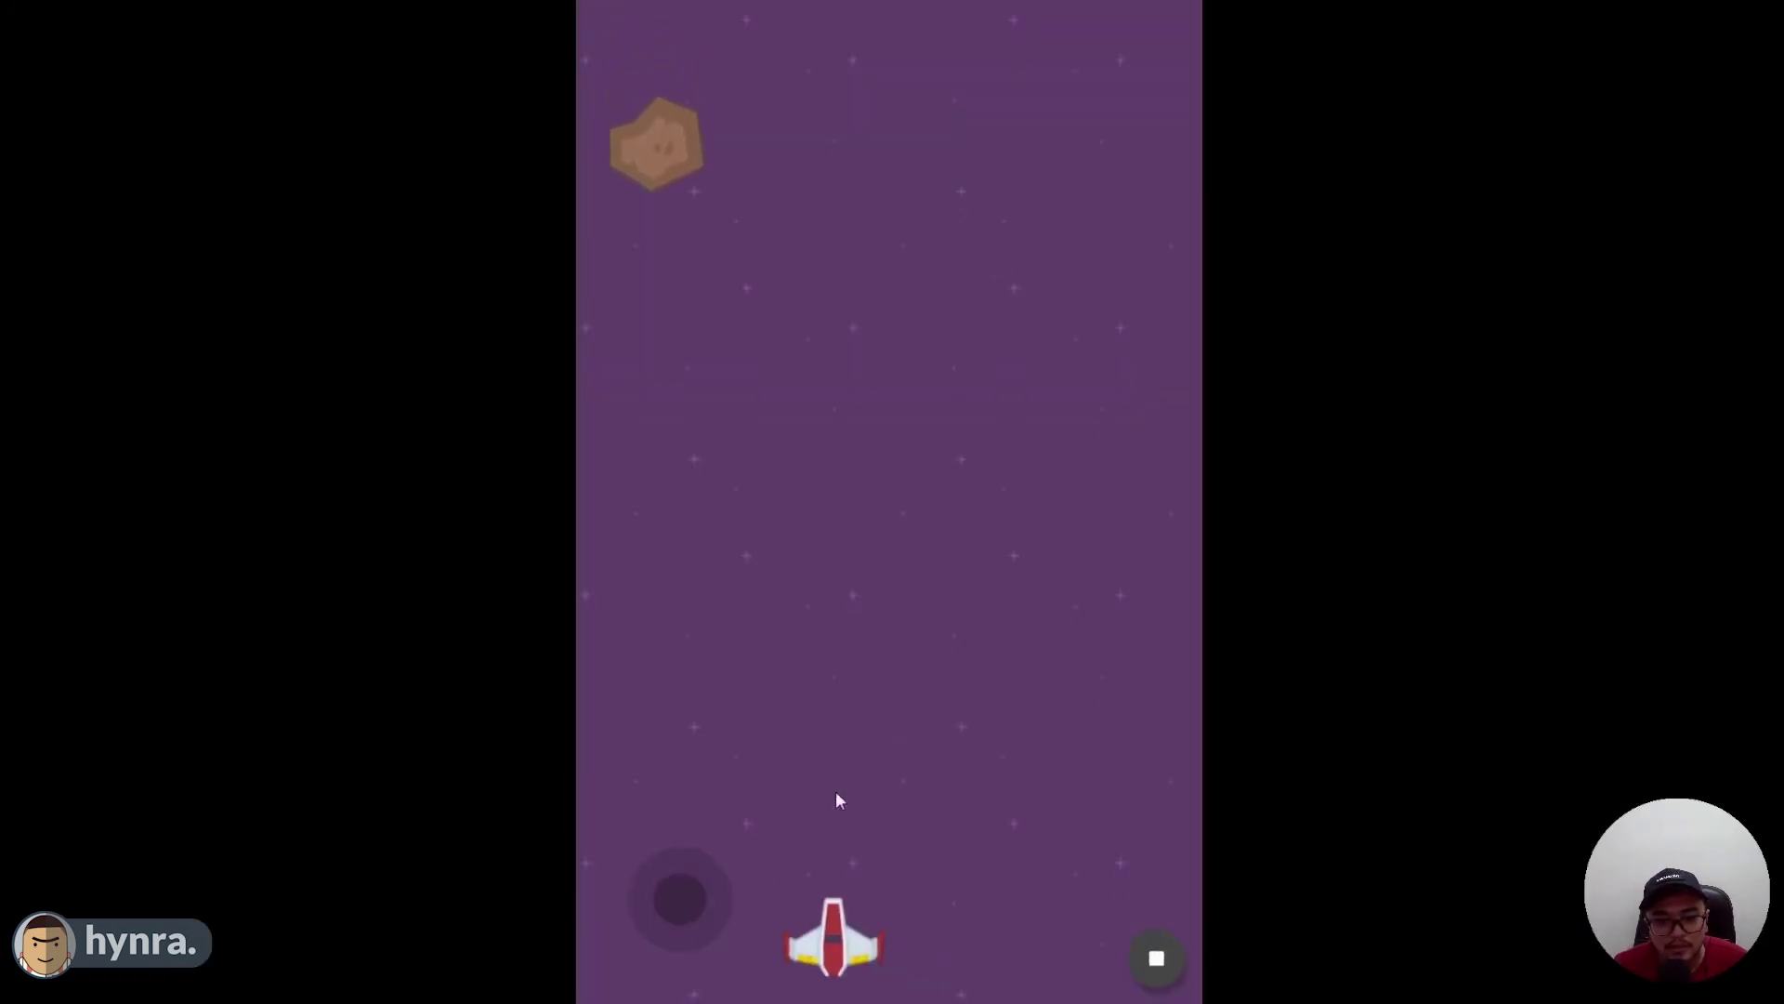
drag(813, 849, 1086, 731)
drag(649, 888, 1052, 712)
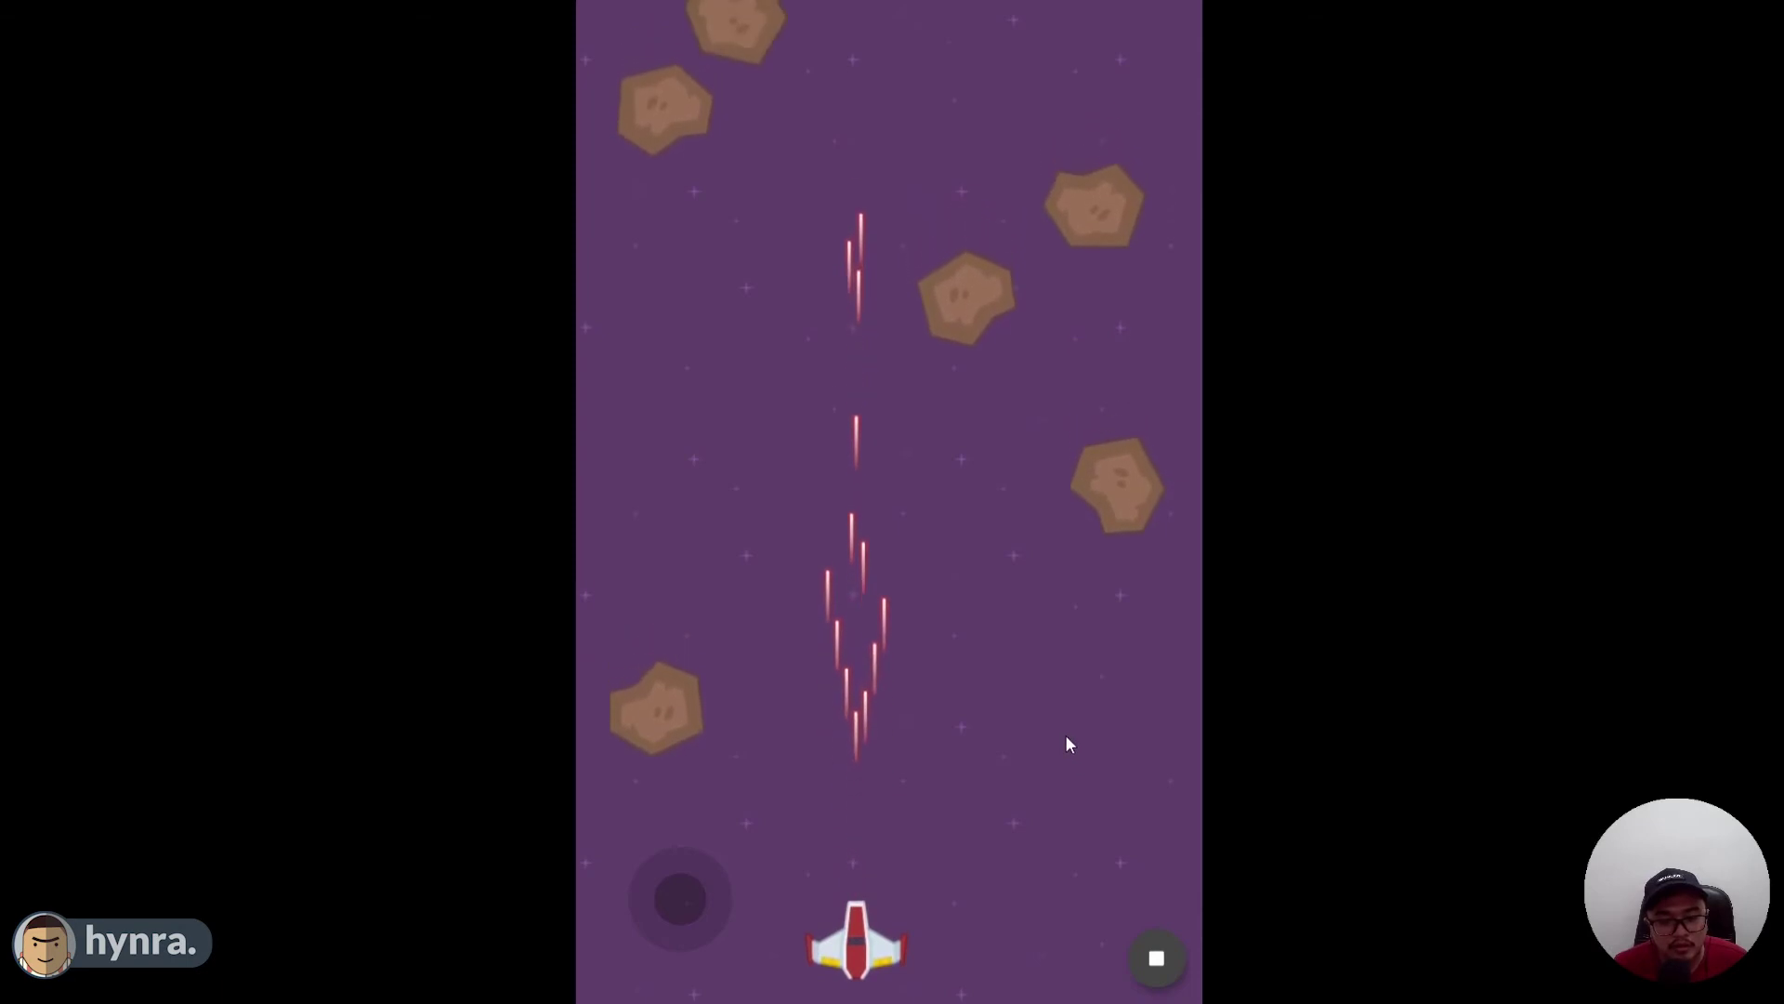
click(1158, 957)
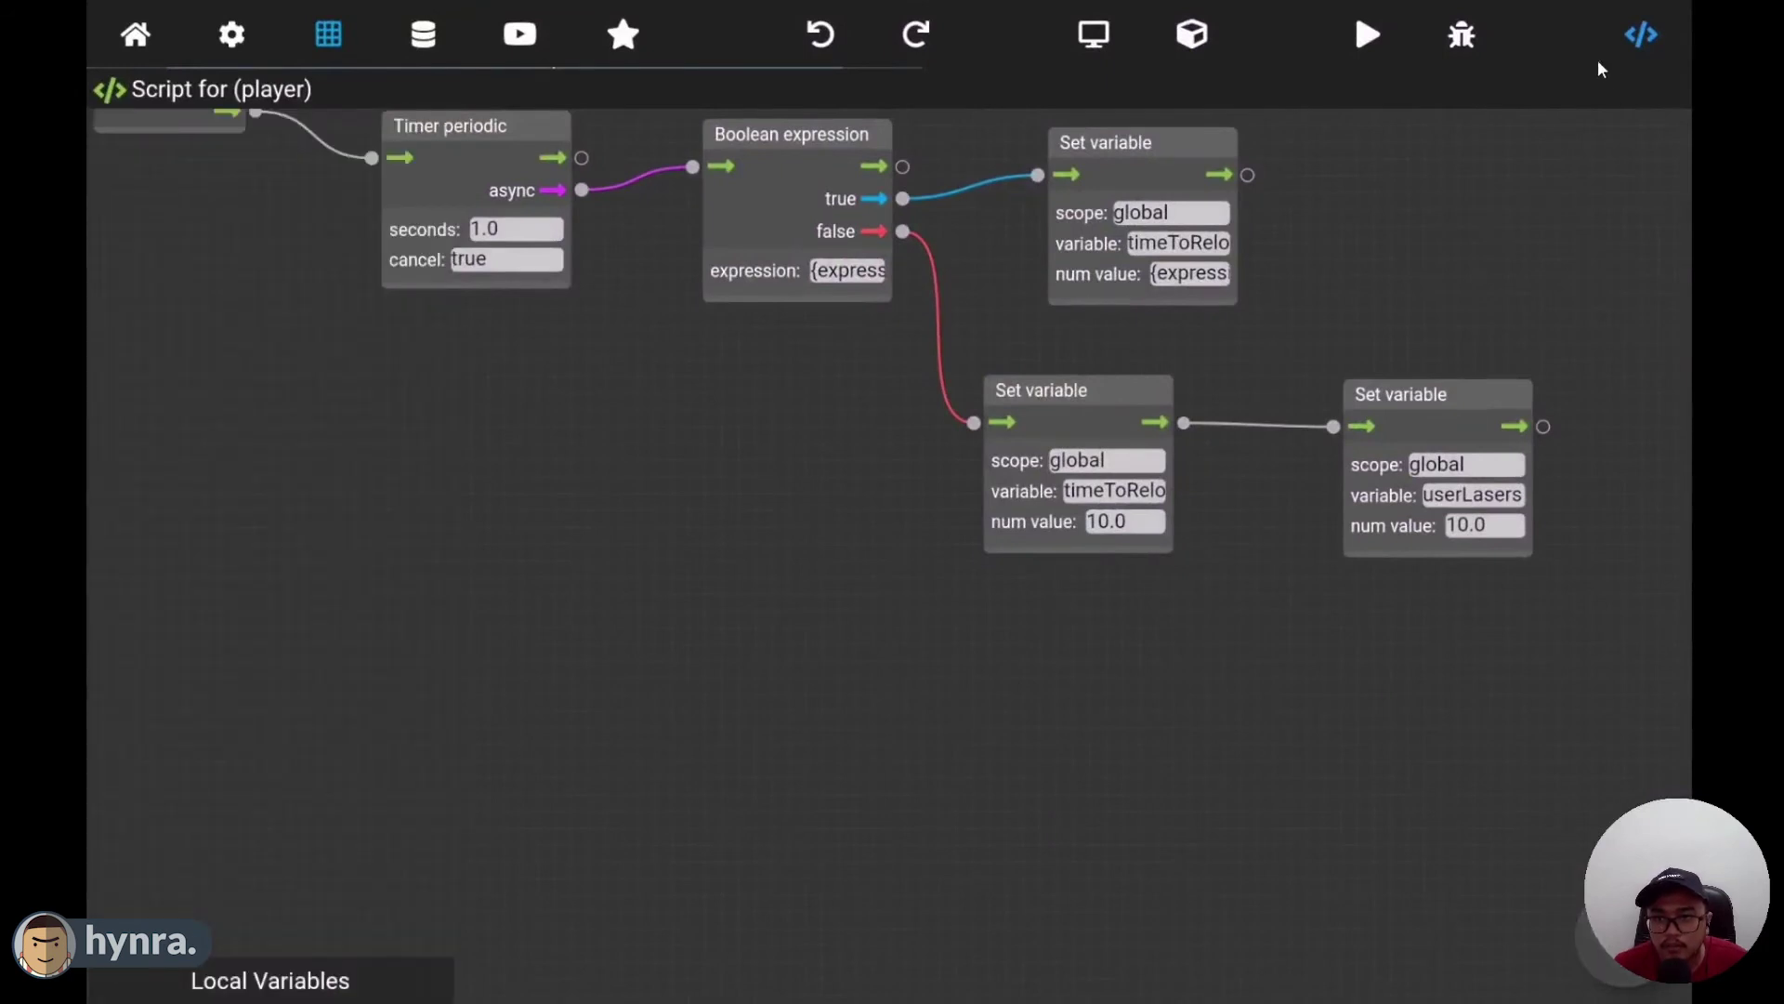
- Return from the player script to the scene and add a new folder to the object list
click(1644, 35)
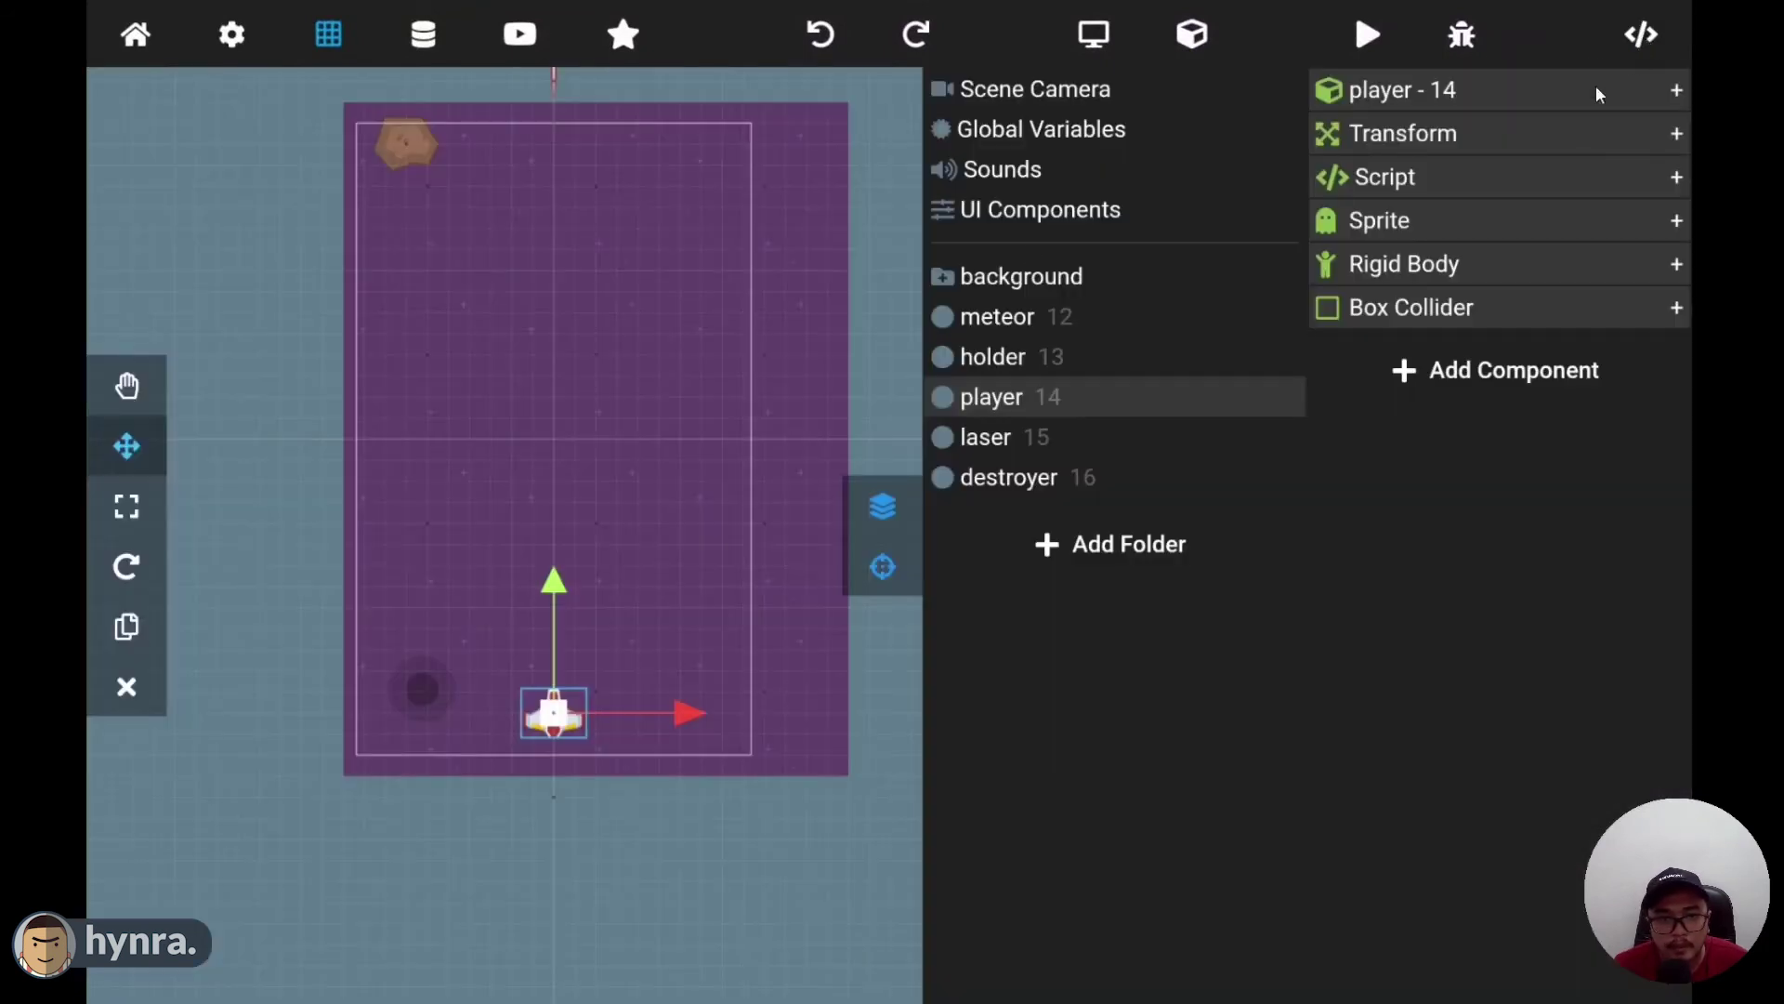
click(126, 389)
drag(214, 227, 274, 365)
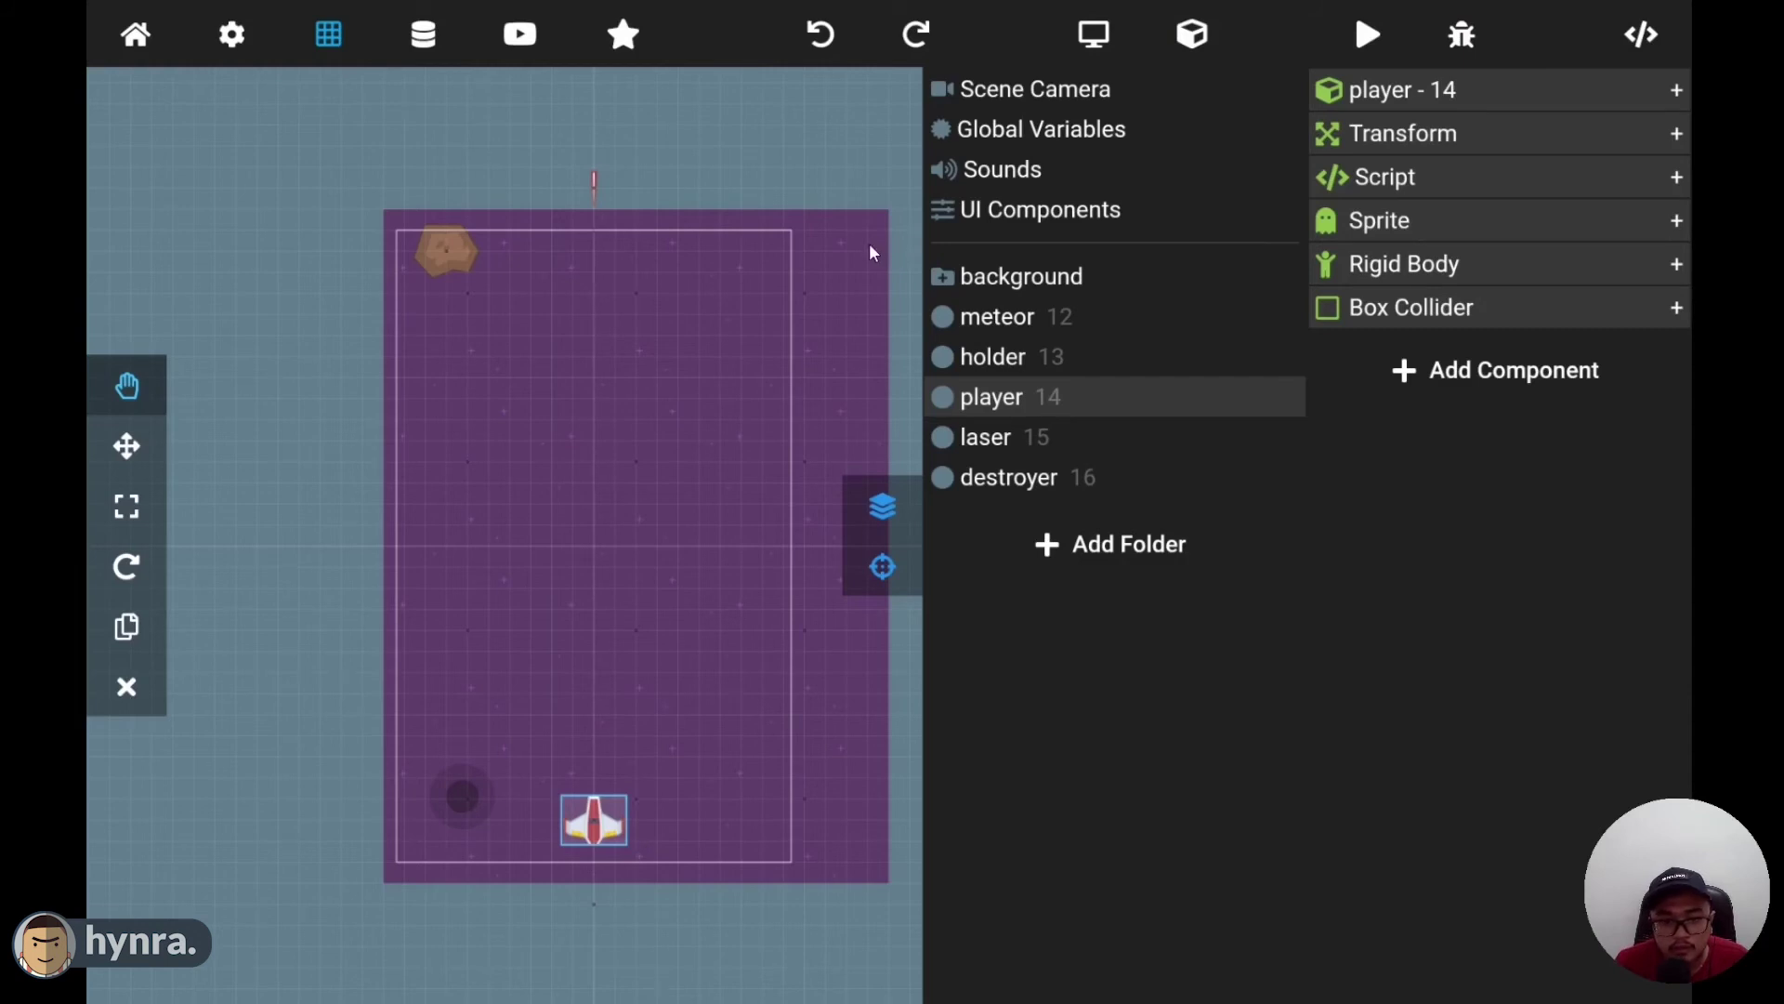
drag(699, 167, 695, 256)
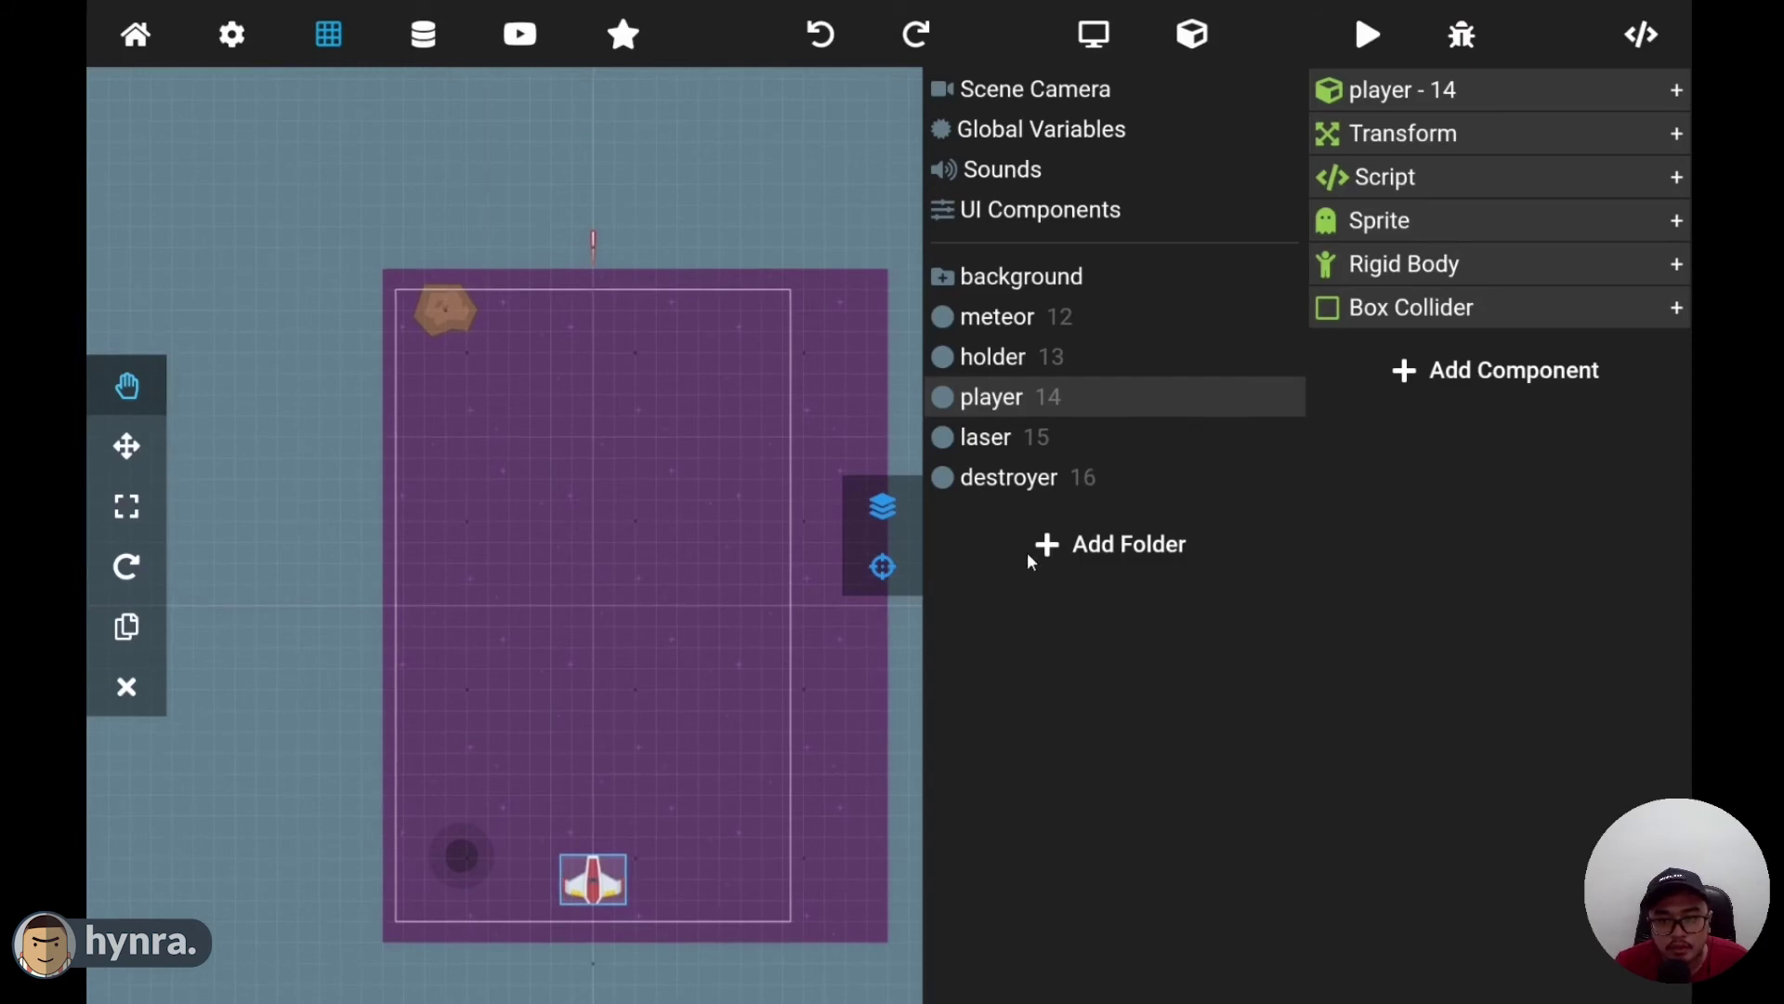
click(1073, 550)
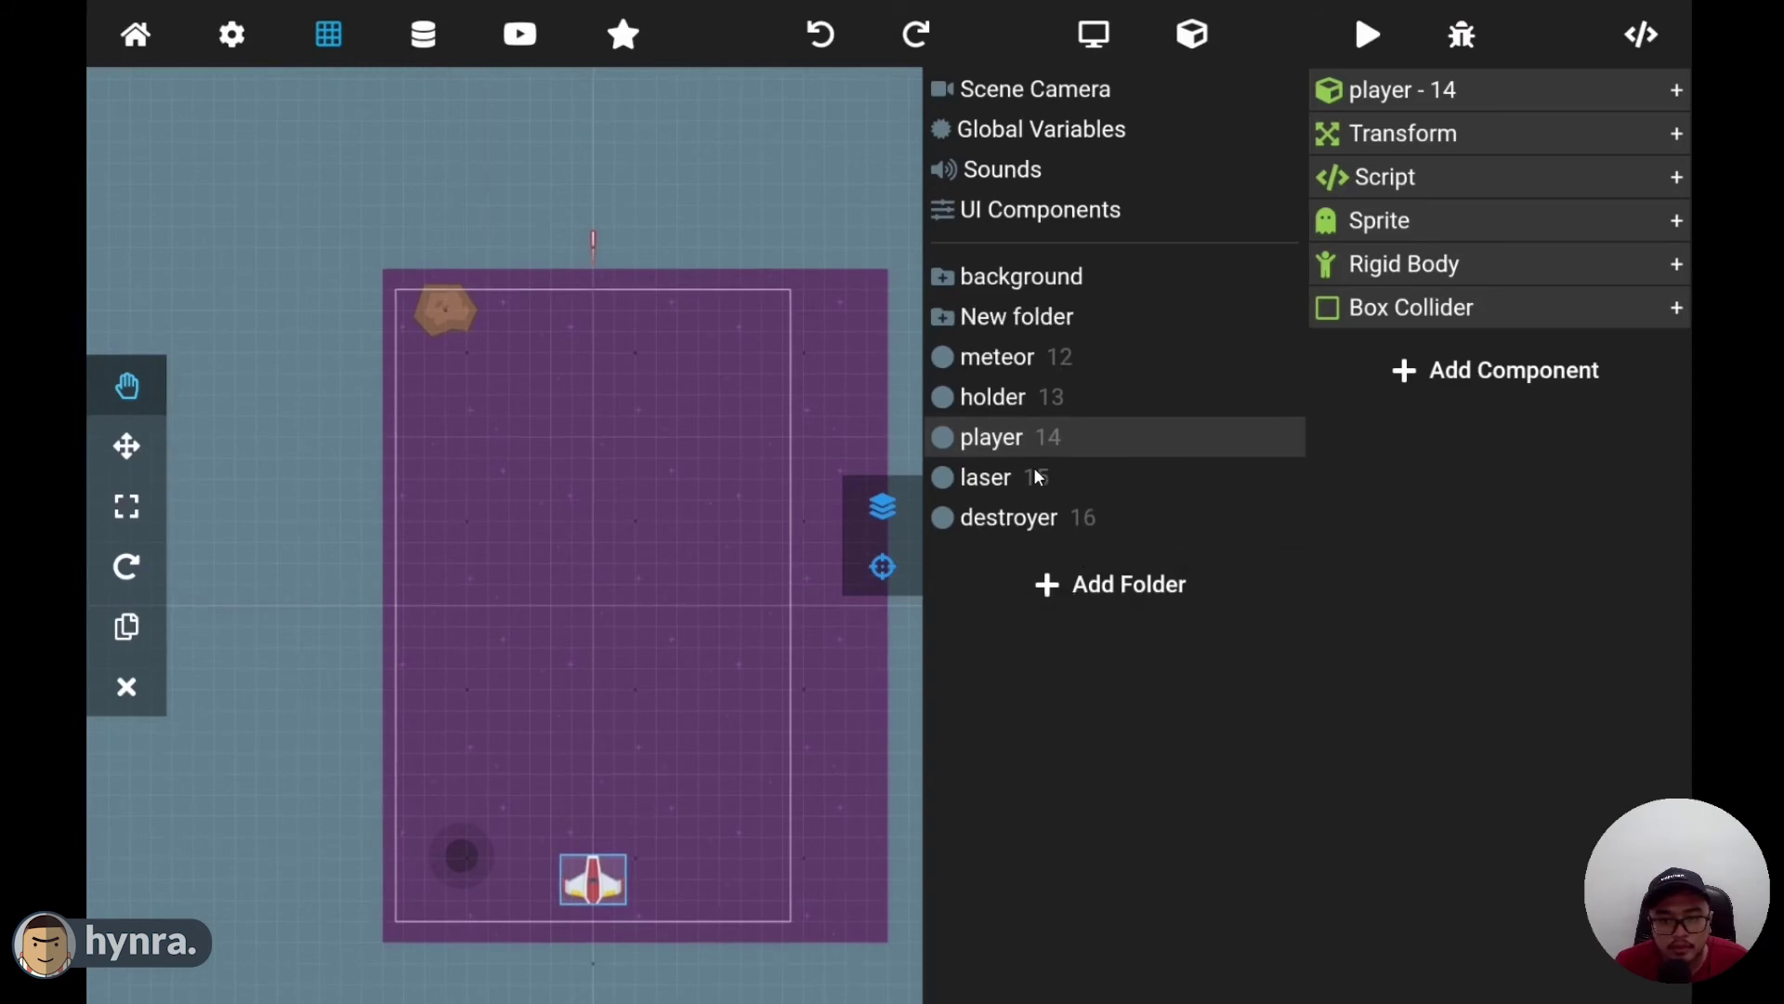
- Rename the new folder in the object list as texts
click(1016, 316)
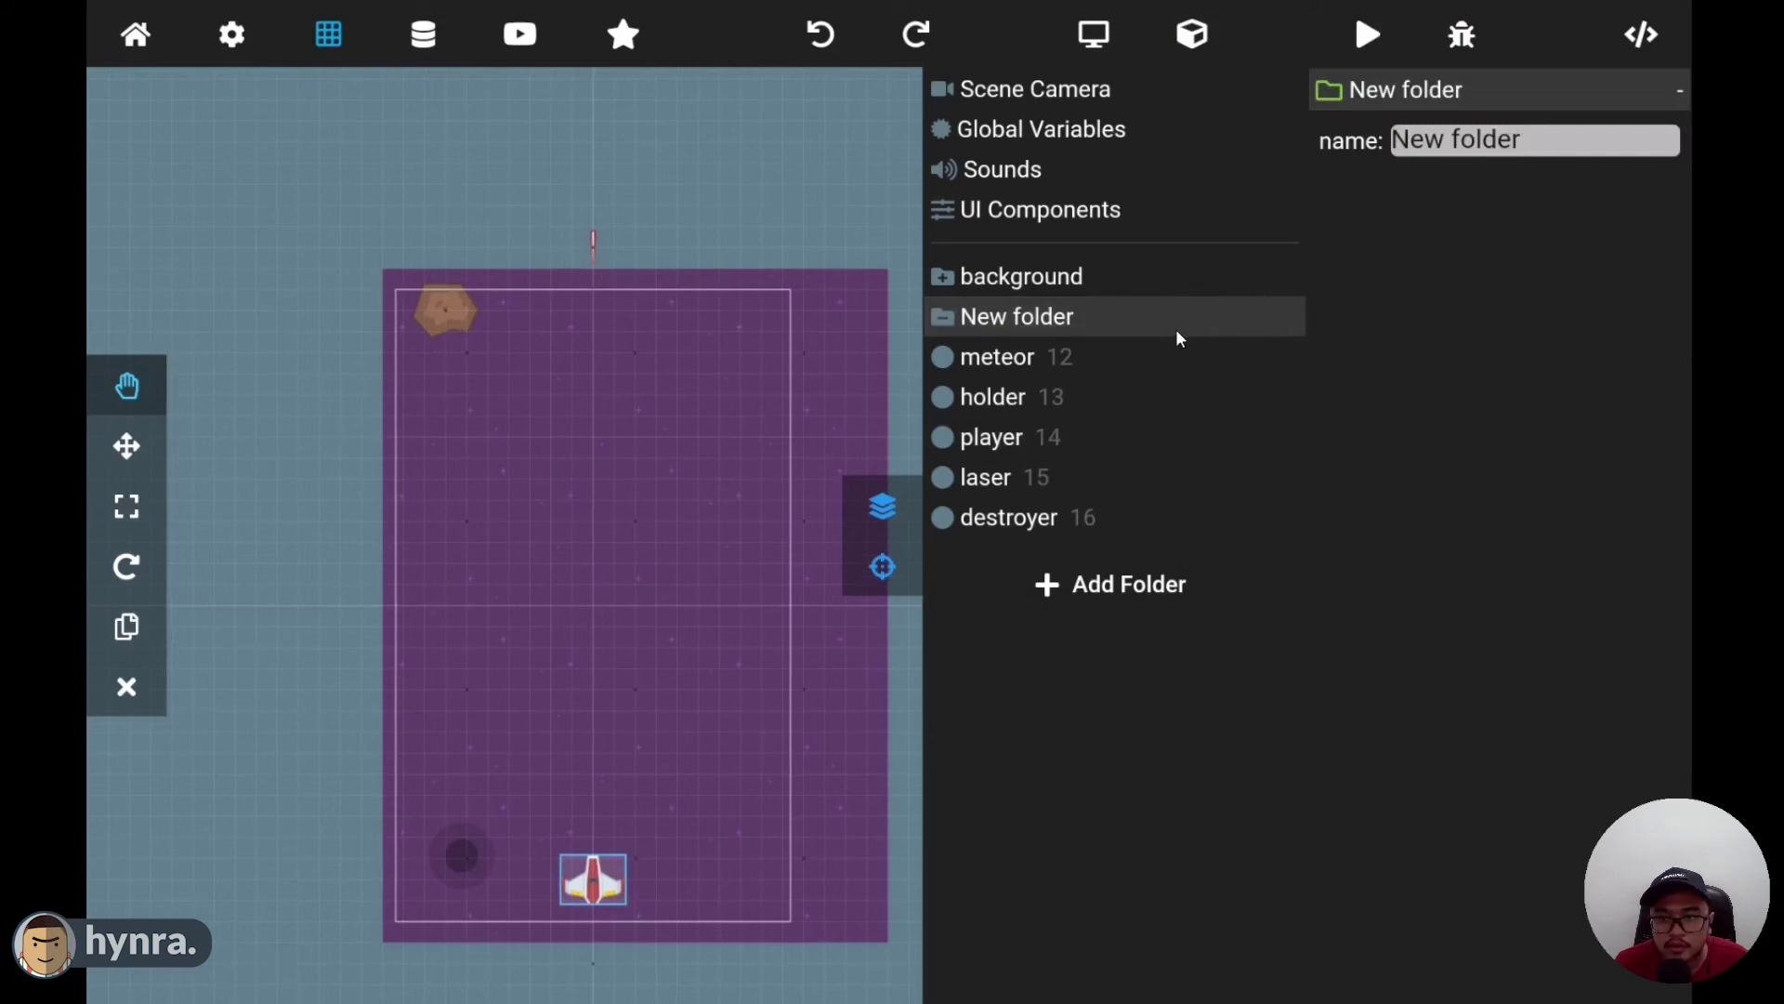
click(1491, 147)
click(1517, 147)
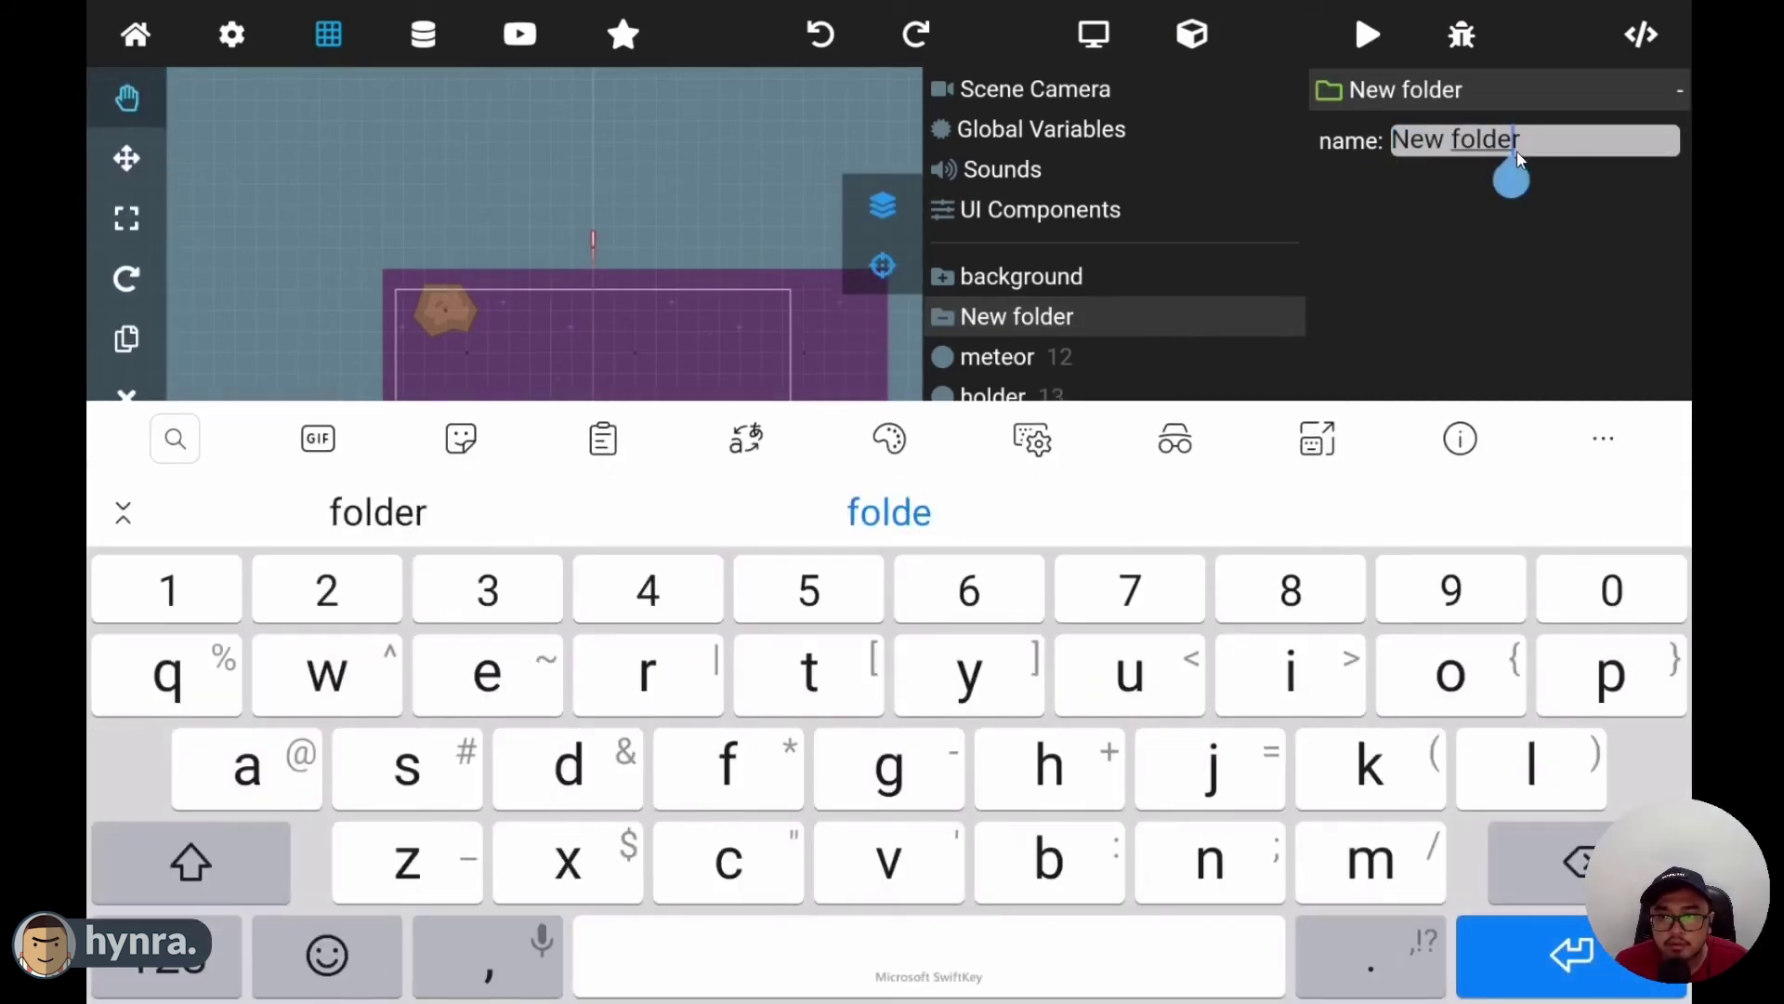
drag(1515, 179, 1558, 185)
key(BackSpace)
key(BackSpace)
key(BackSpace)
key(BackSpace)
key(BackSpace)
key(BackSpace)
key(BackSpace)
key(BackSpace)
key(BackSpace)
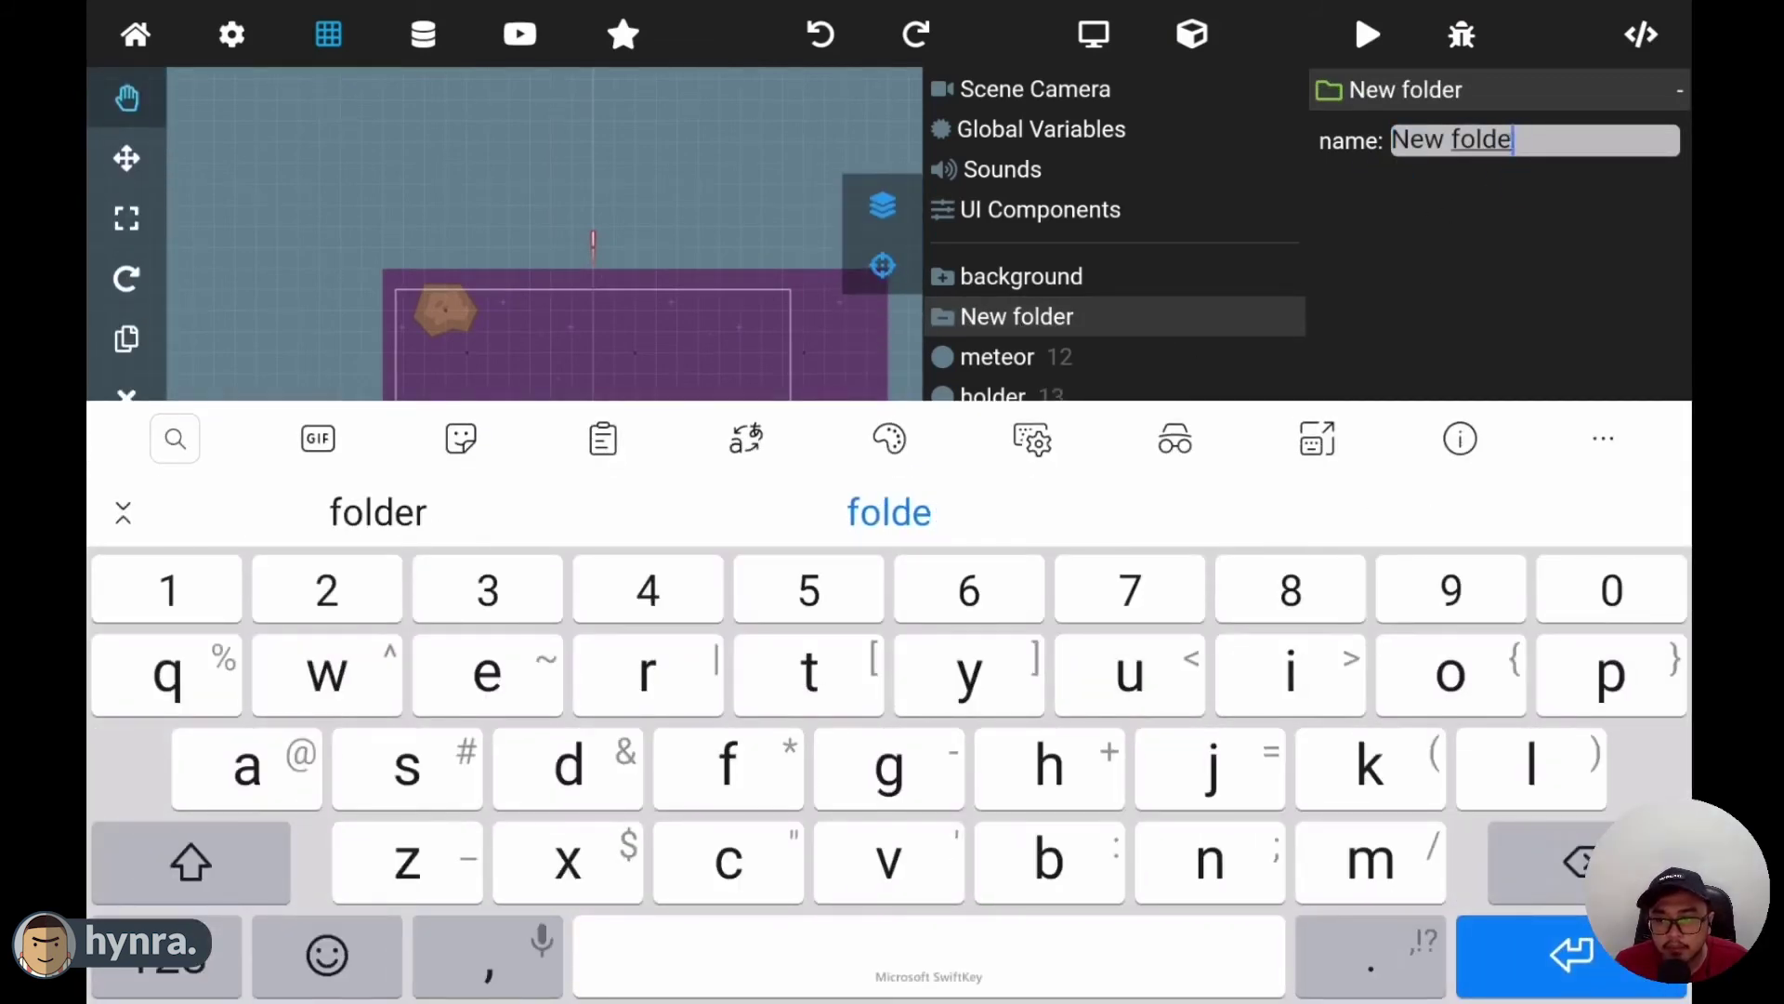
key(BackSpace)
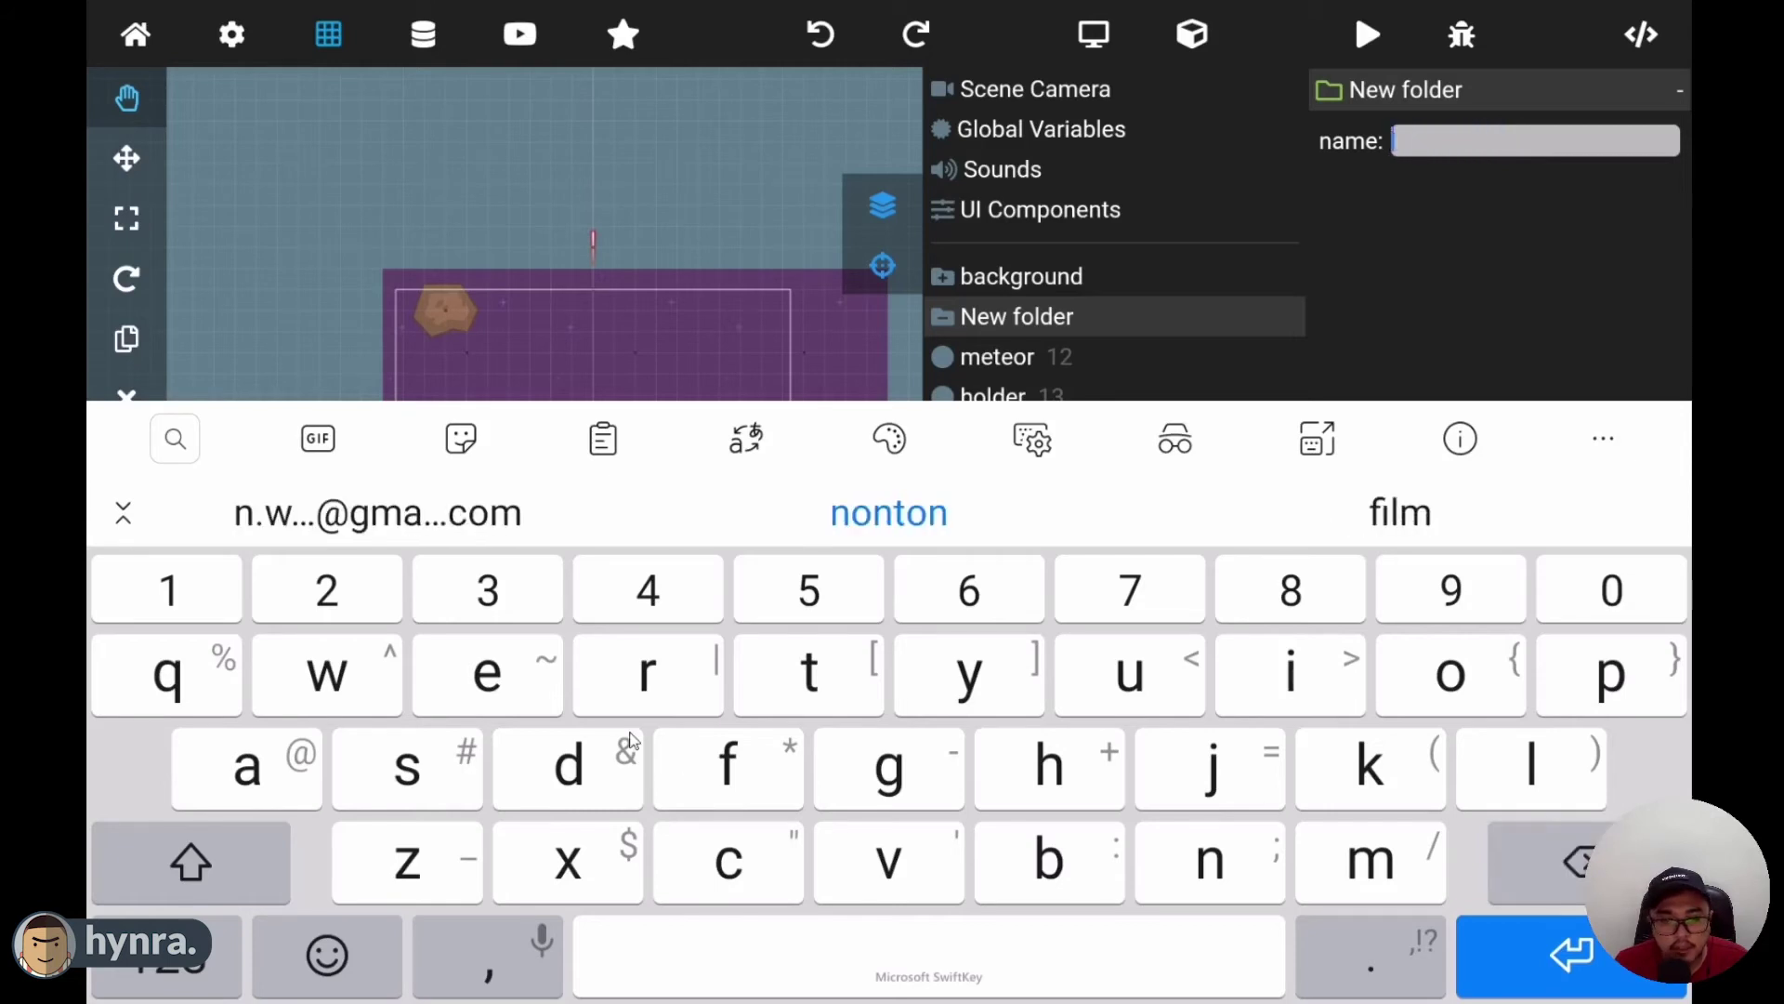
text(tex)
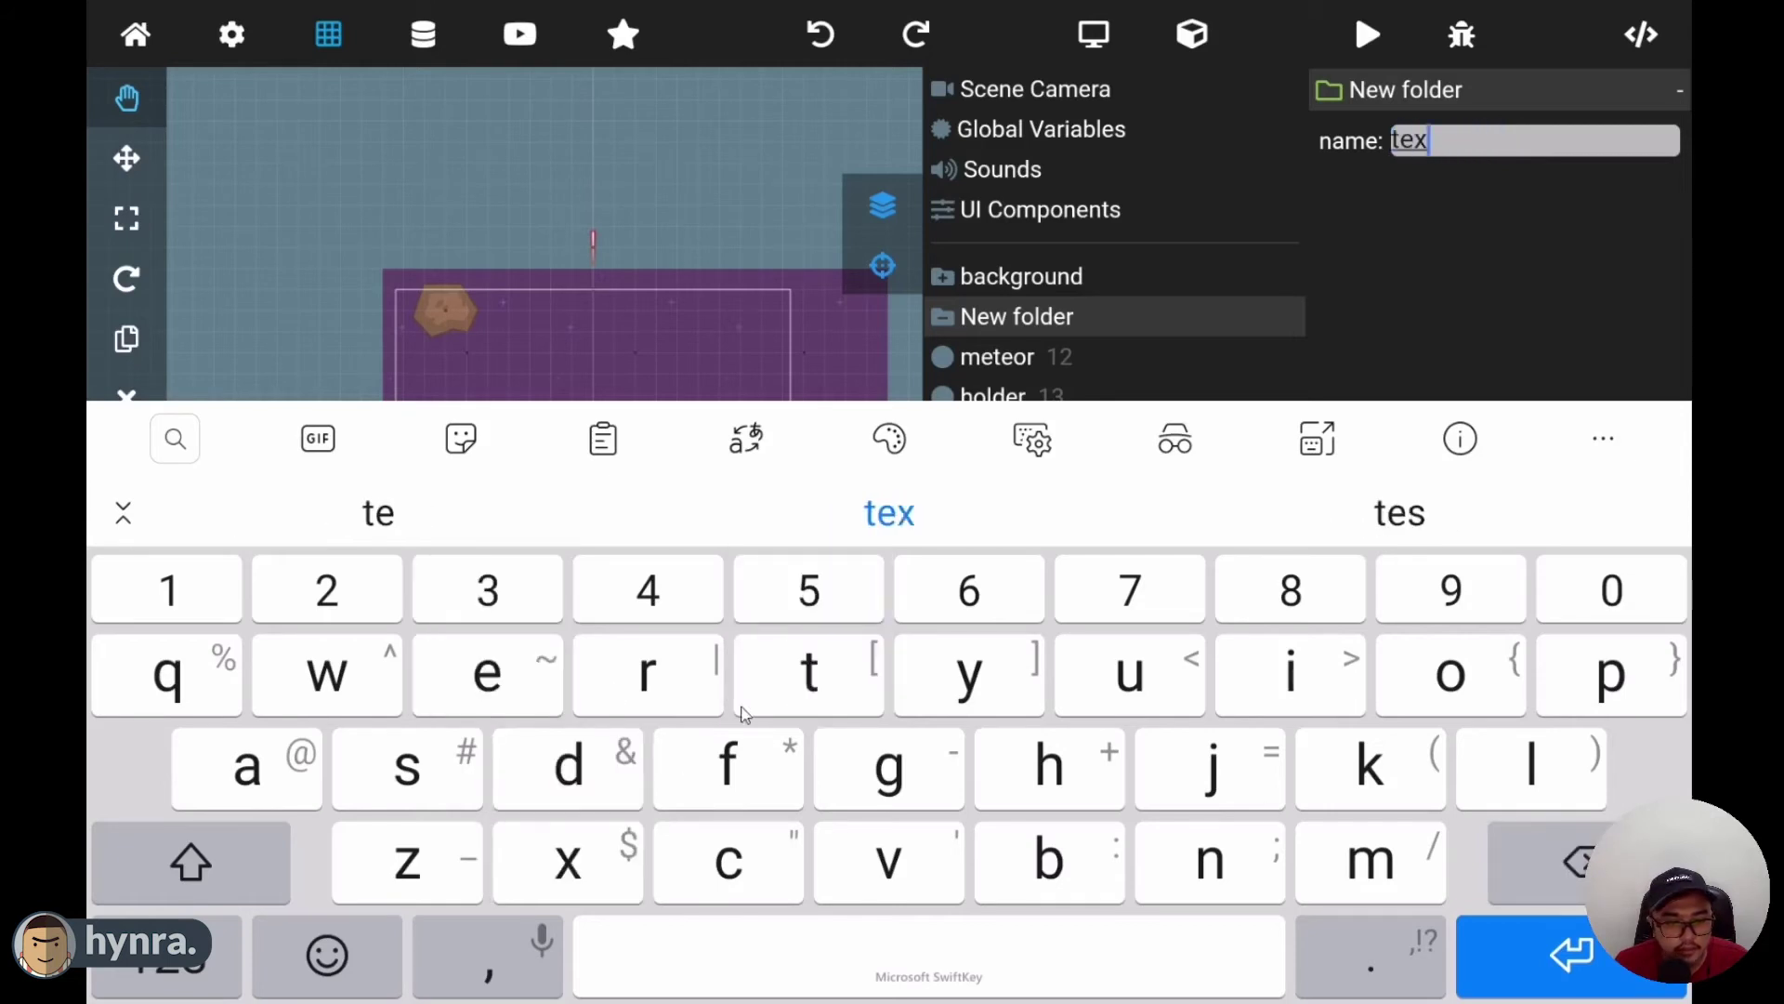
text(ts)
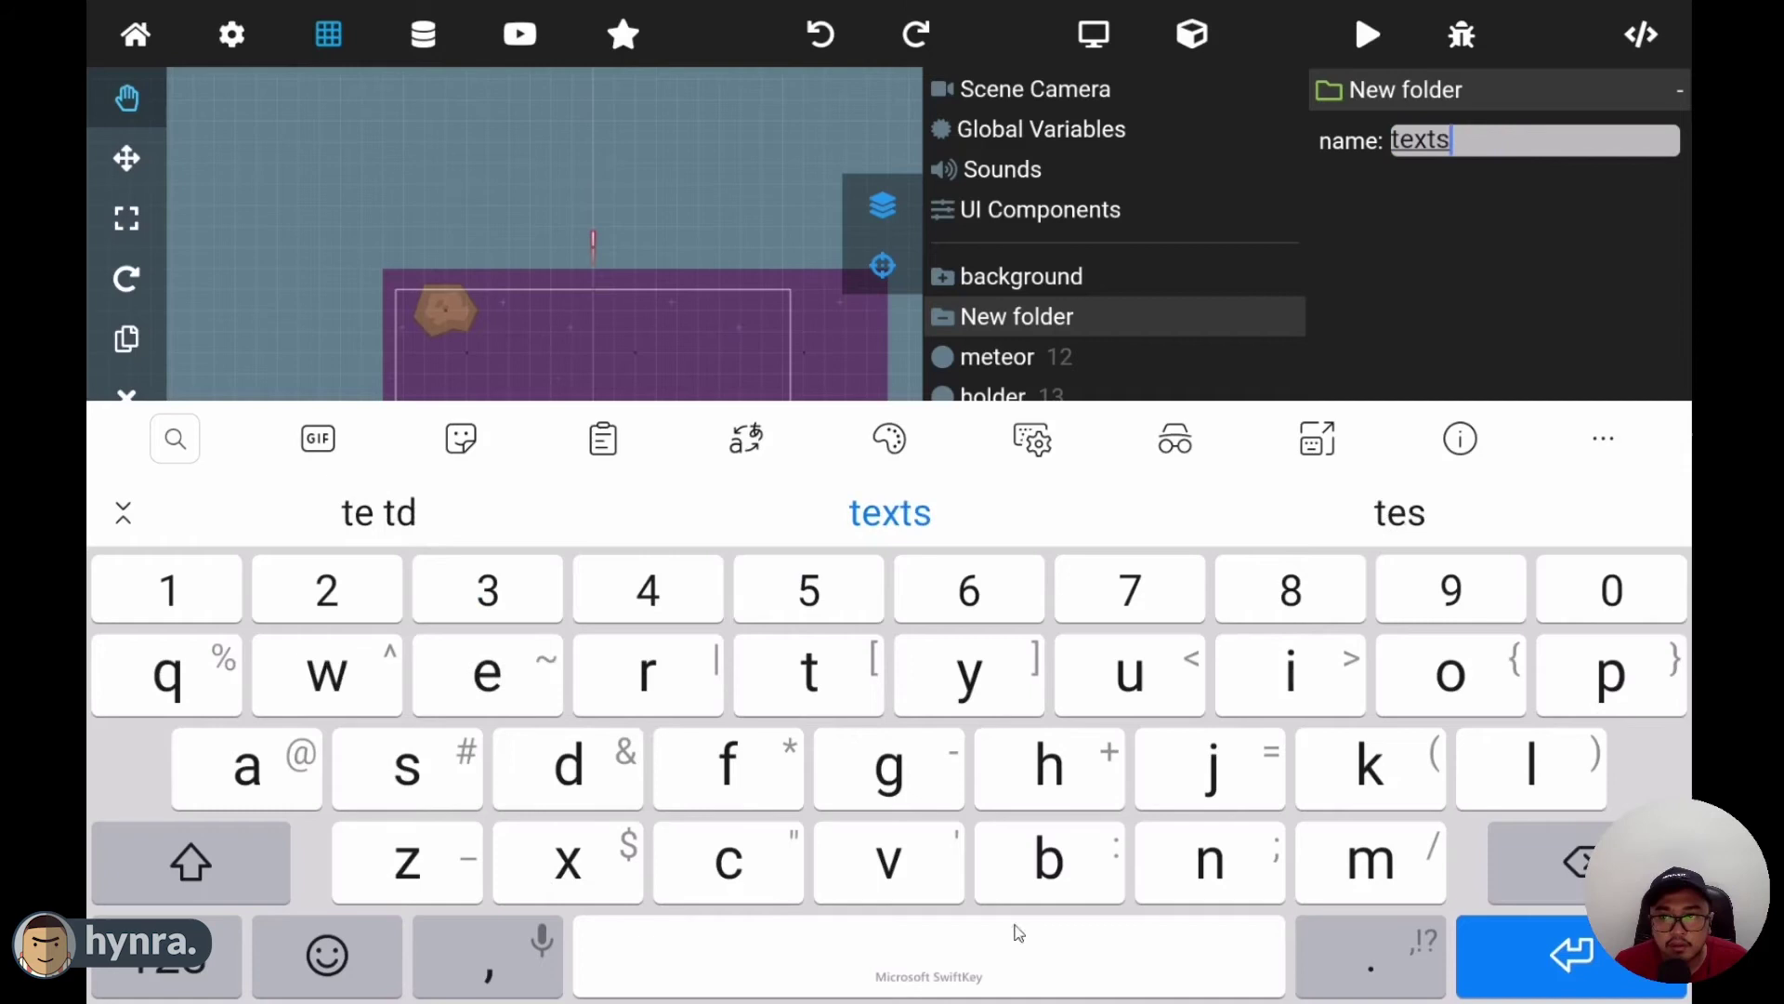
click(1606, 996)
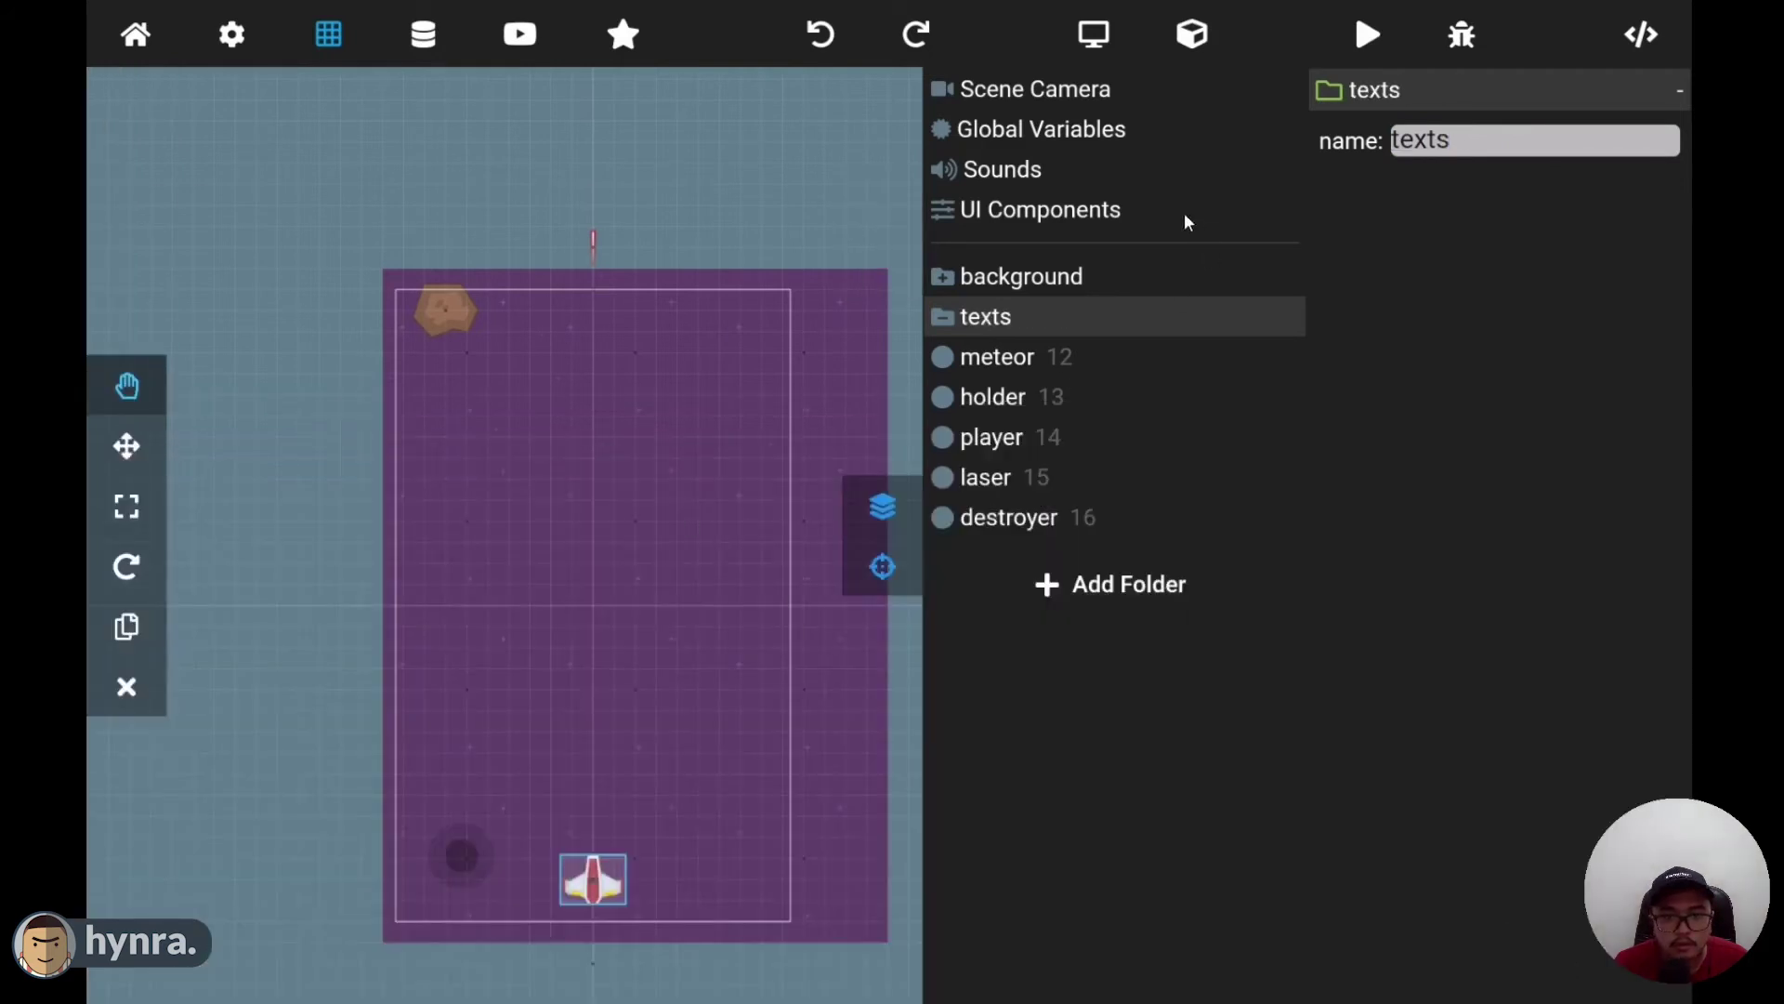
- Add a text object to the scene and move it onto the meteor near the camera frame's upper-left corner, at about x -224, y -448
click(1190, 29)
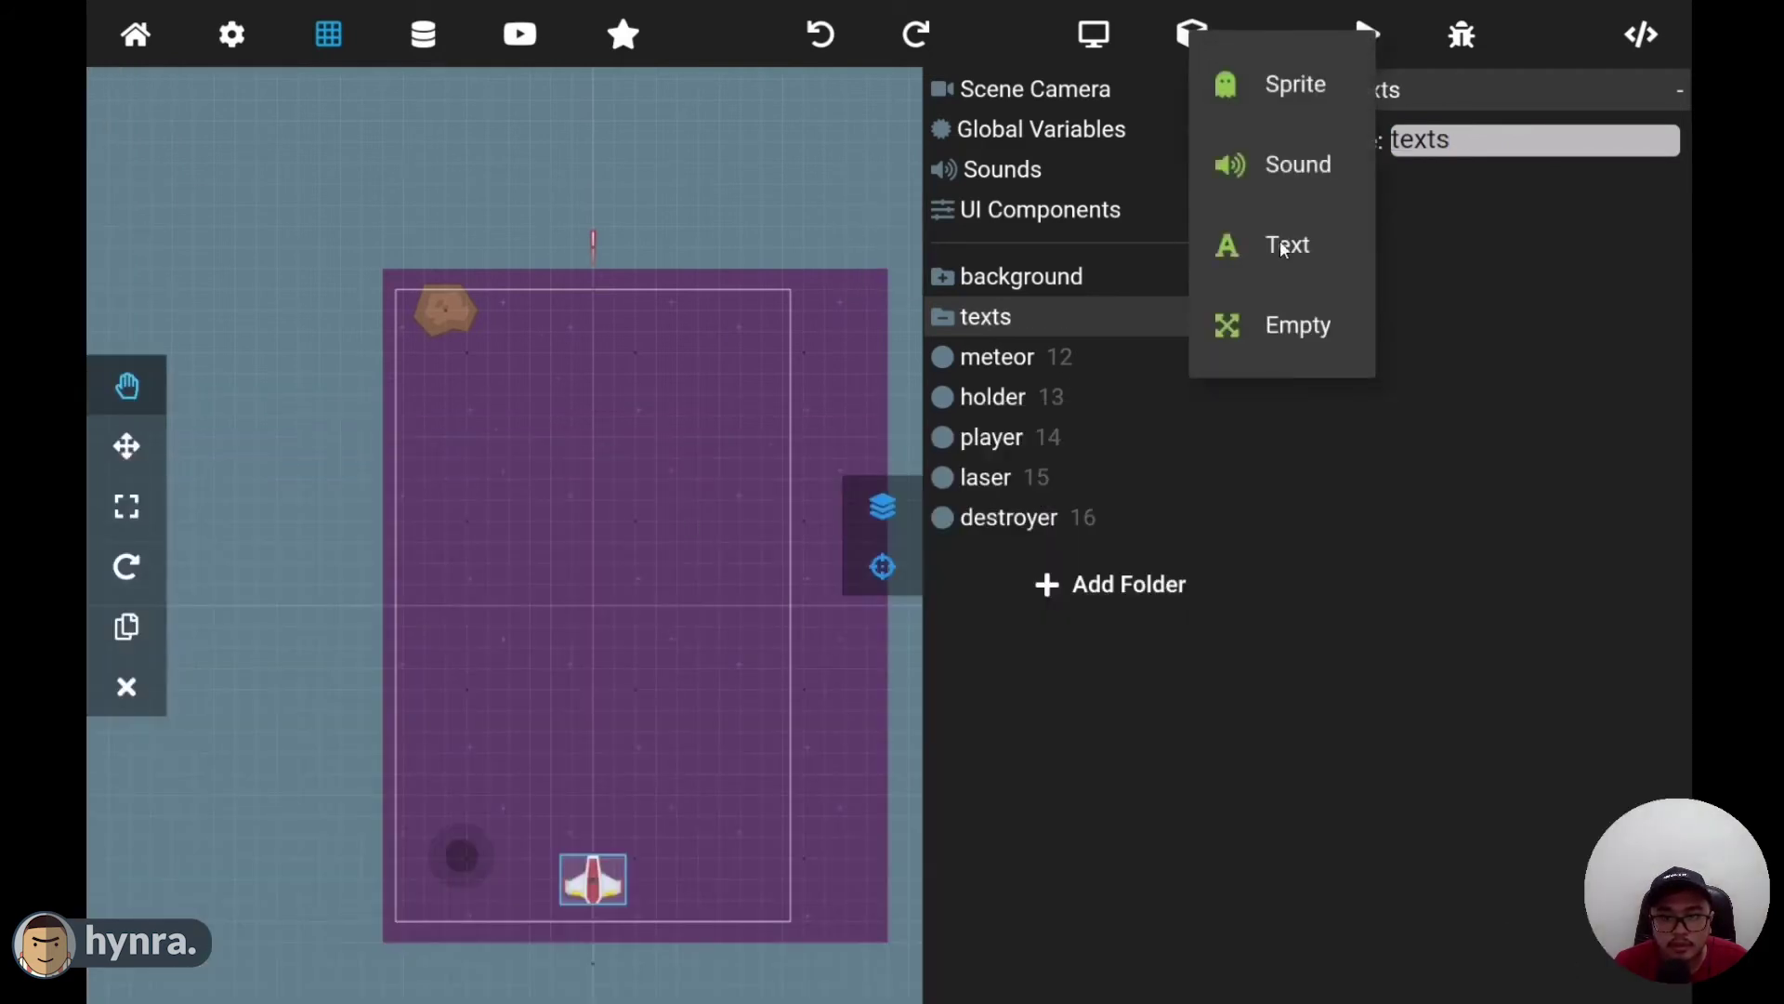
click(1282, 246)
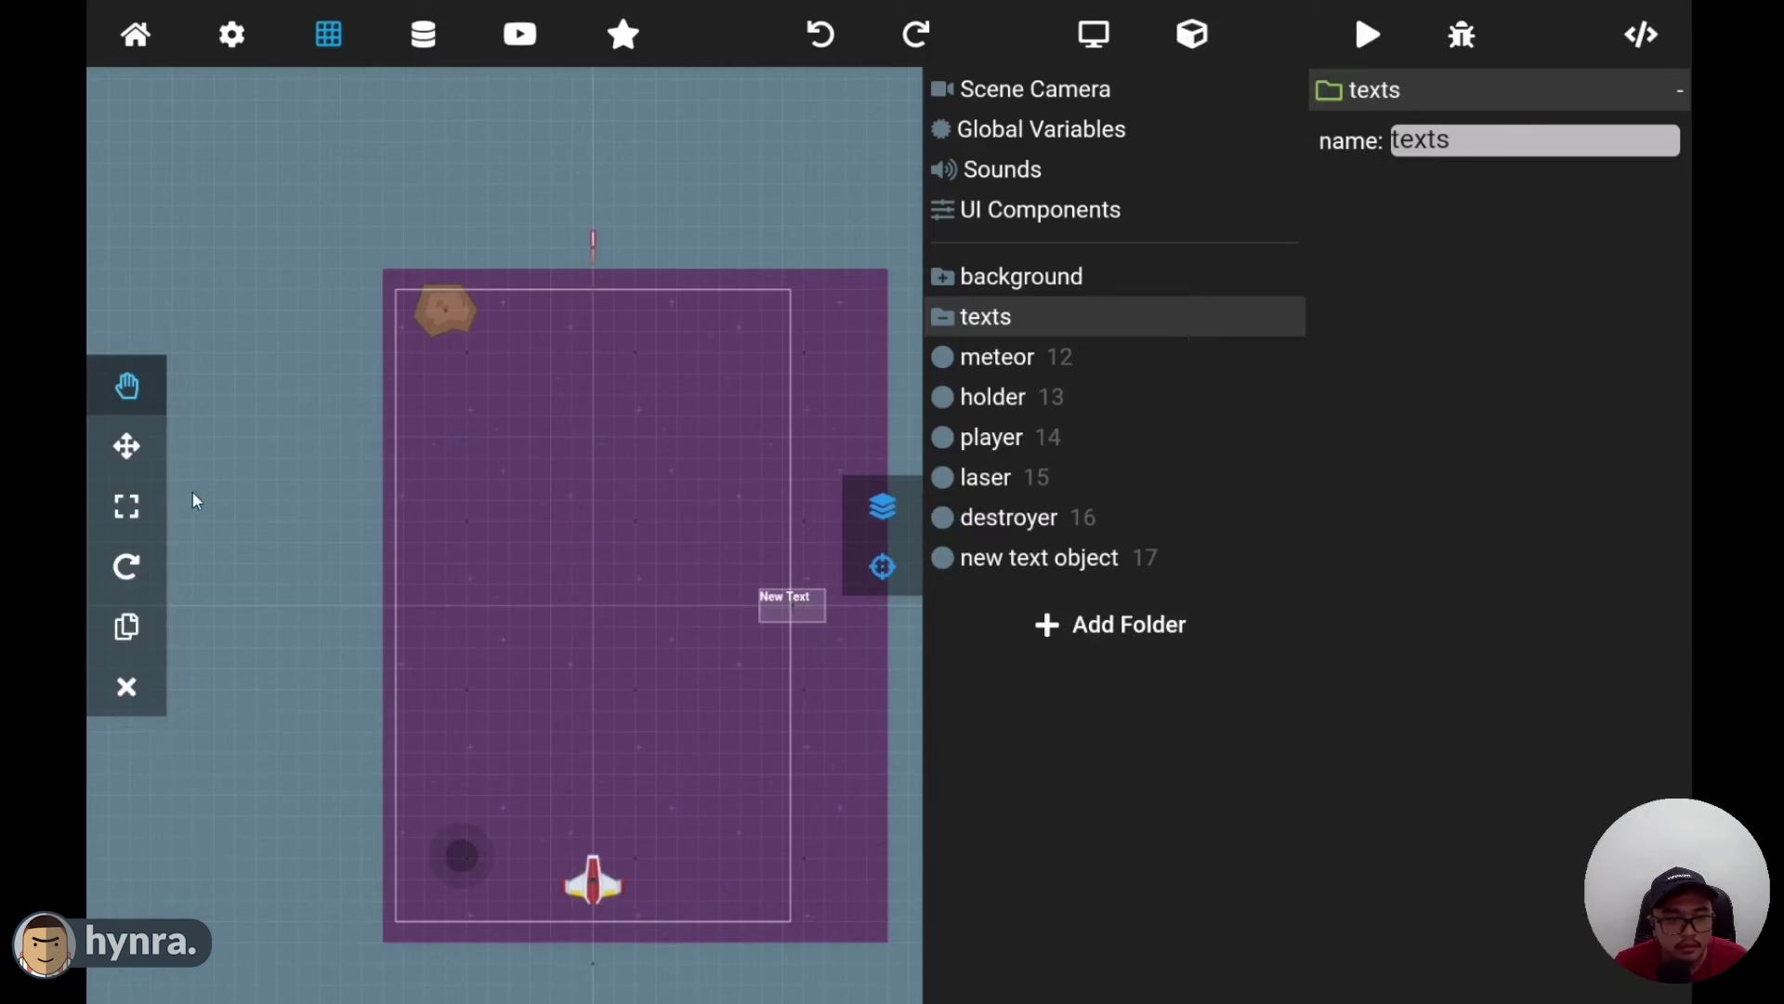
click(126, 447)
drag(800, 480, 795, 167)
drag(911, 318, 531, 325)
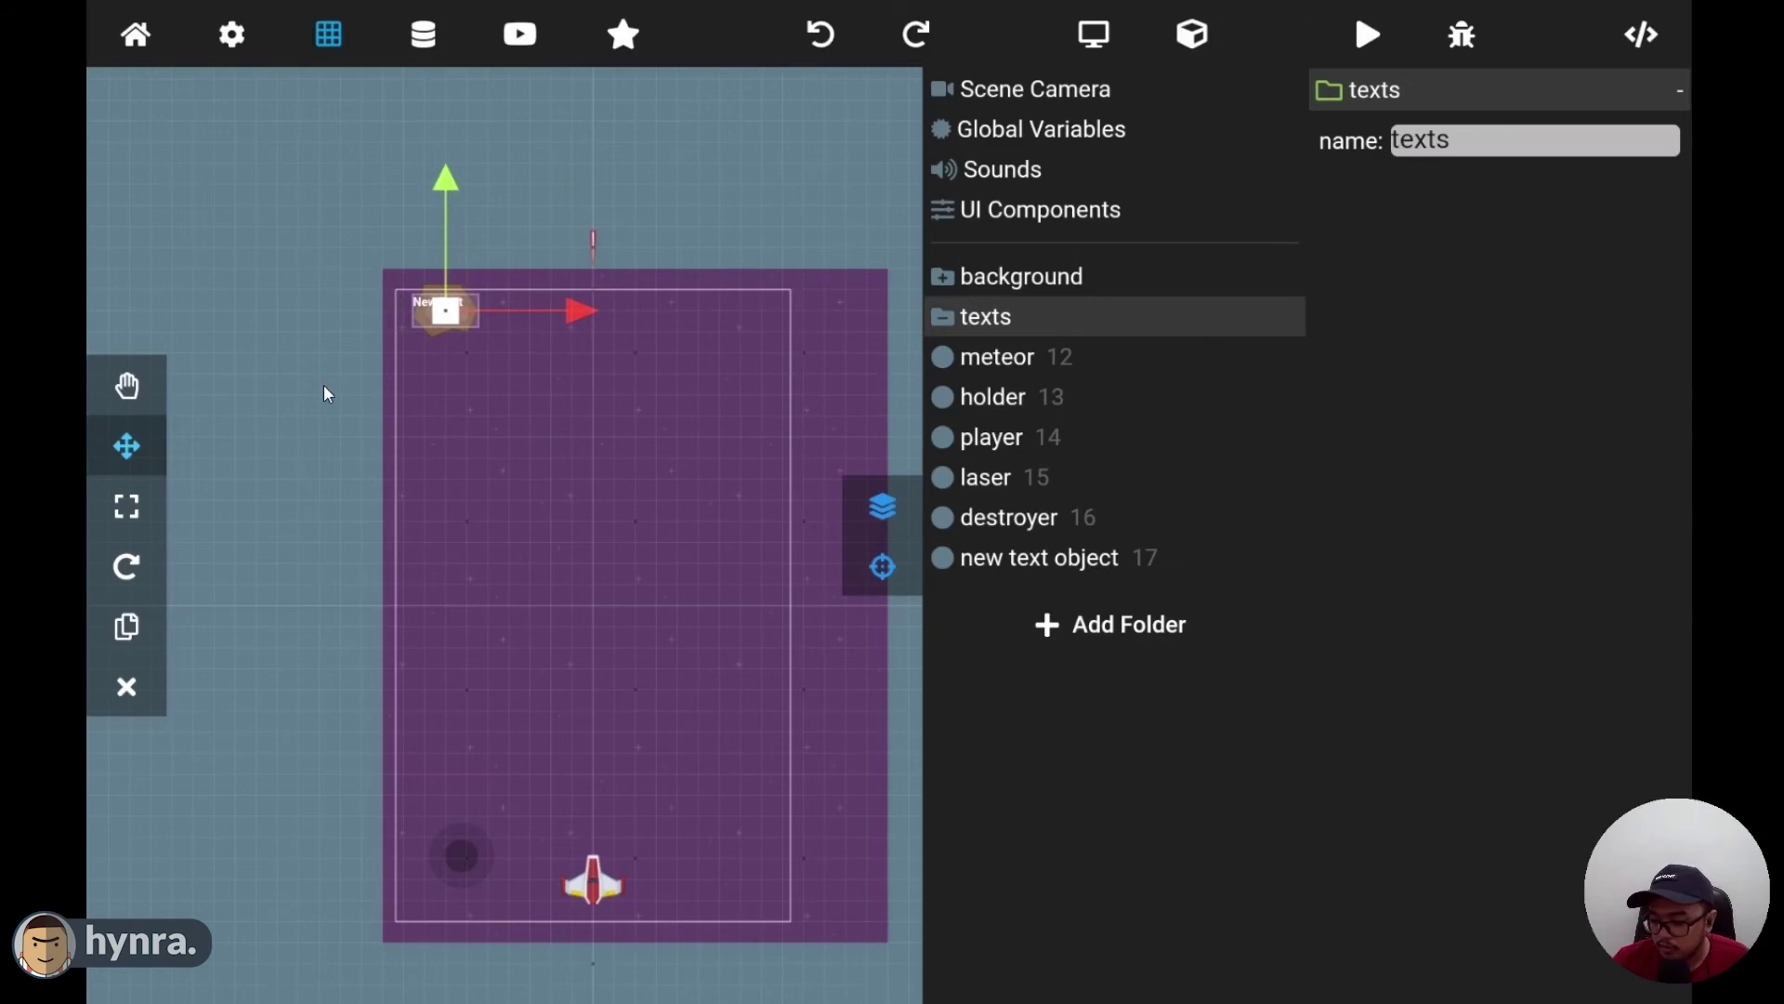
key(h)
scroll(328, 394, up, 3)
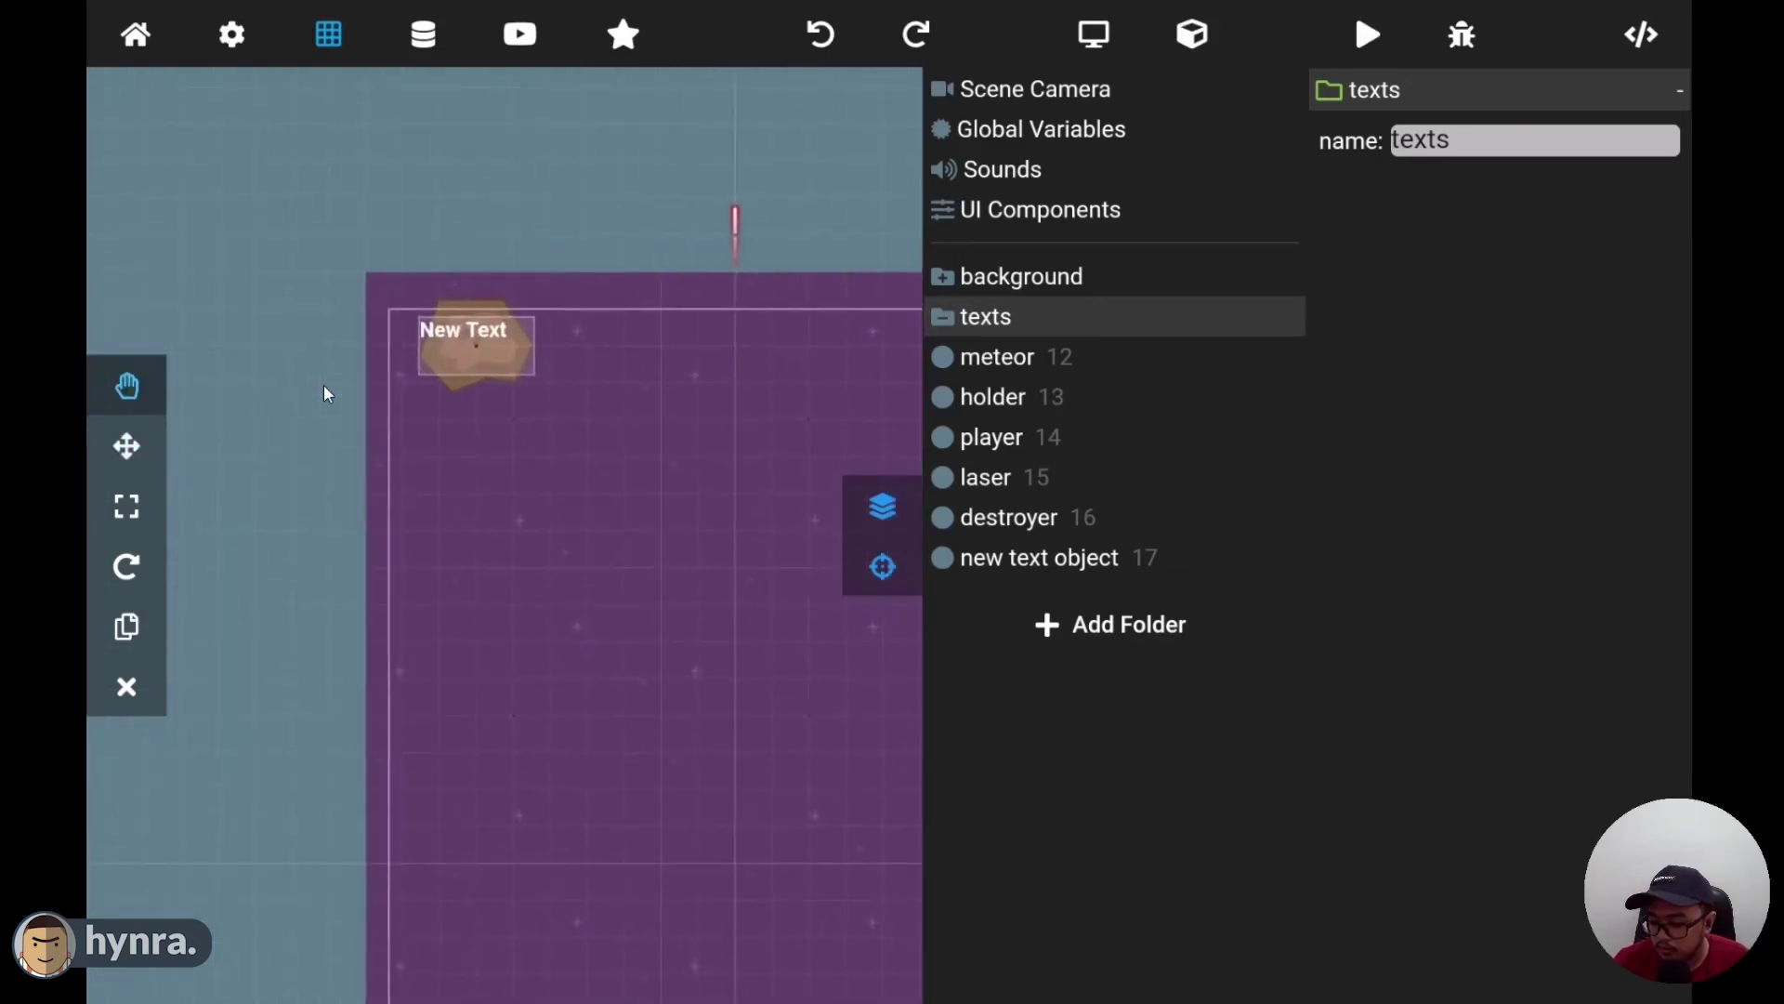
scroll(324, 387, up, 2)
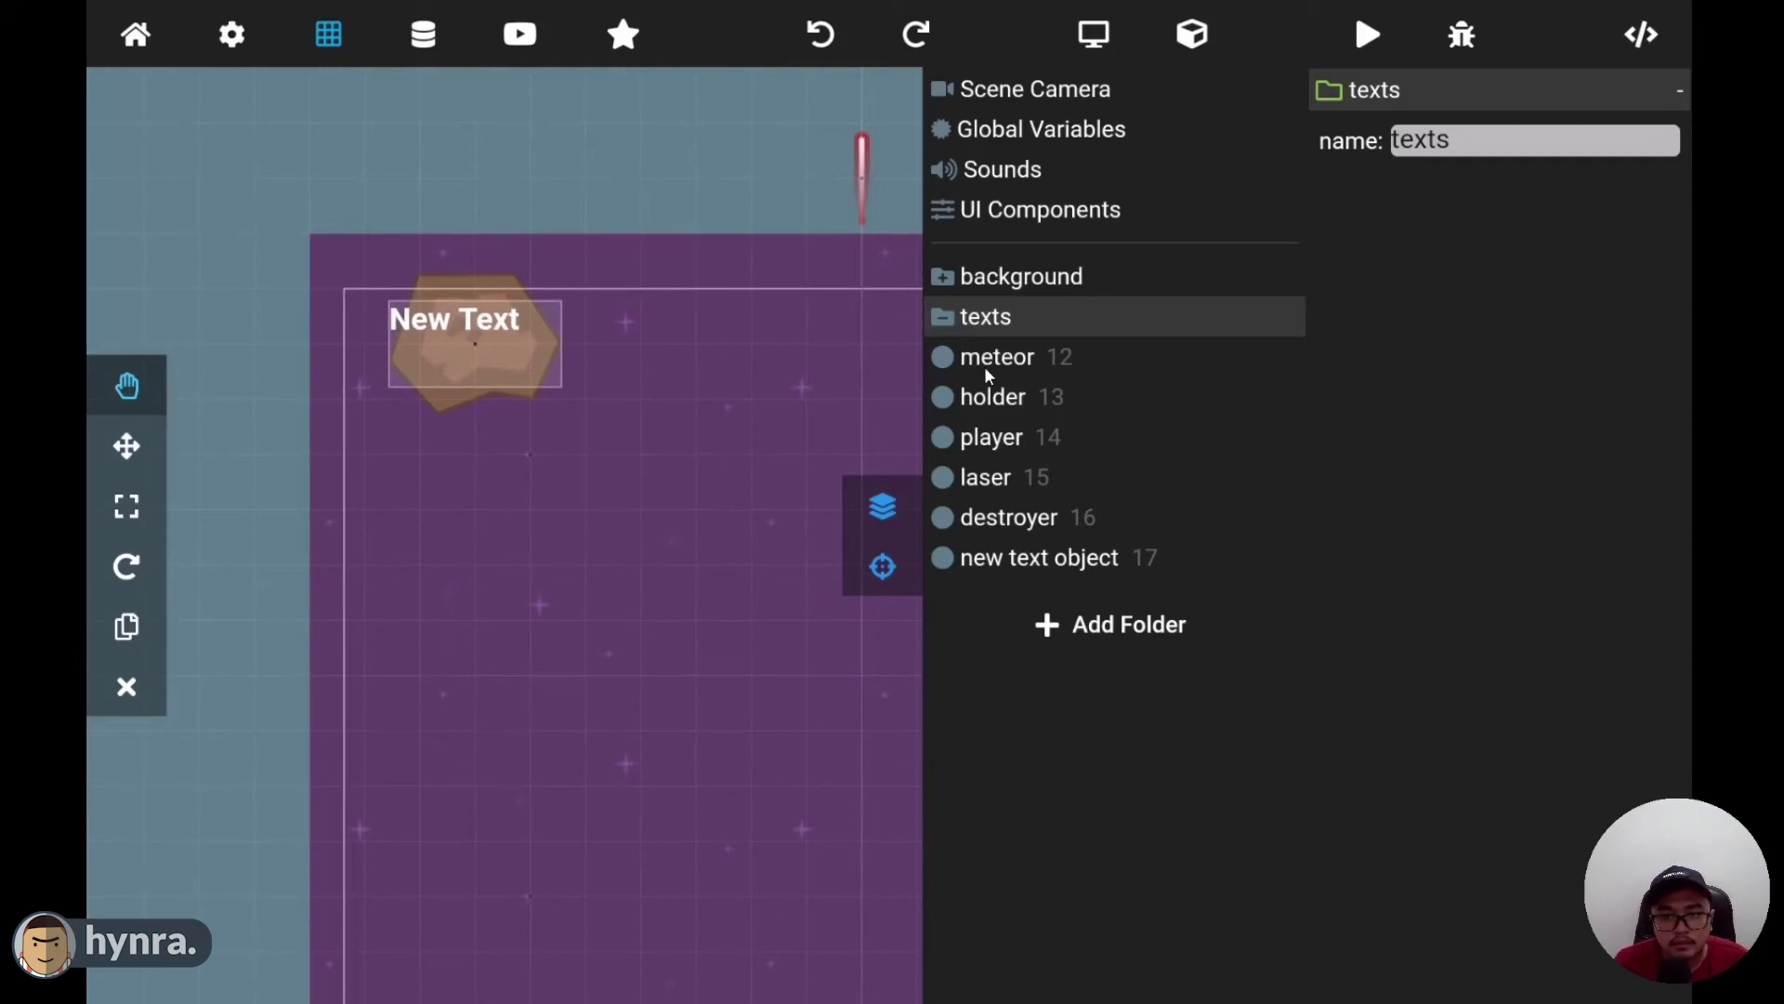
- Rename the new text object as laserText
click(1045, 562)
click(1486, 93)
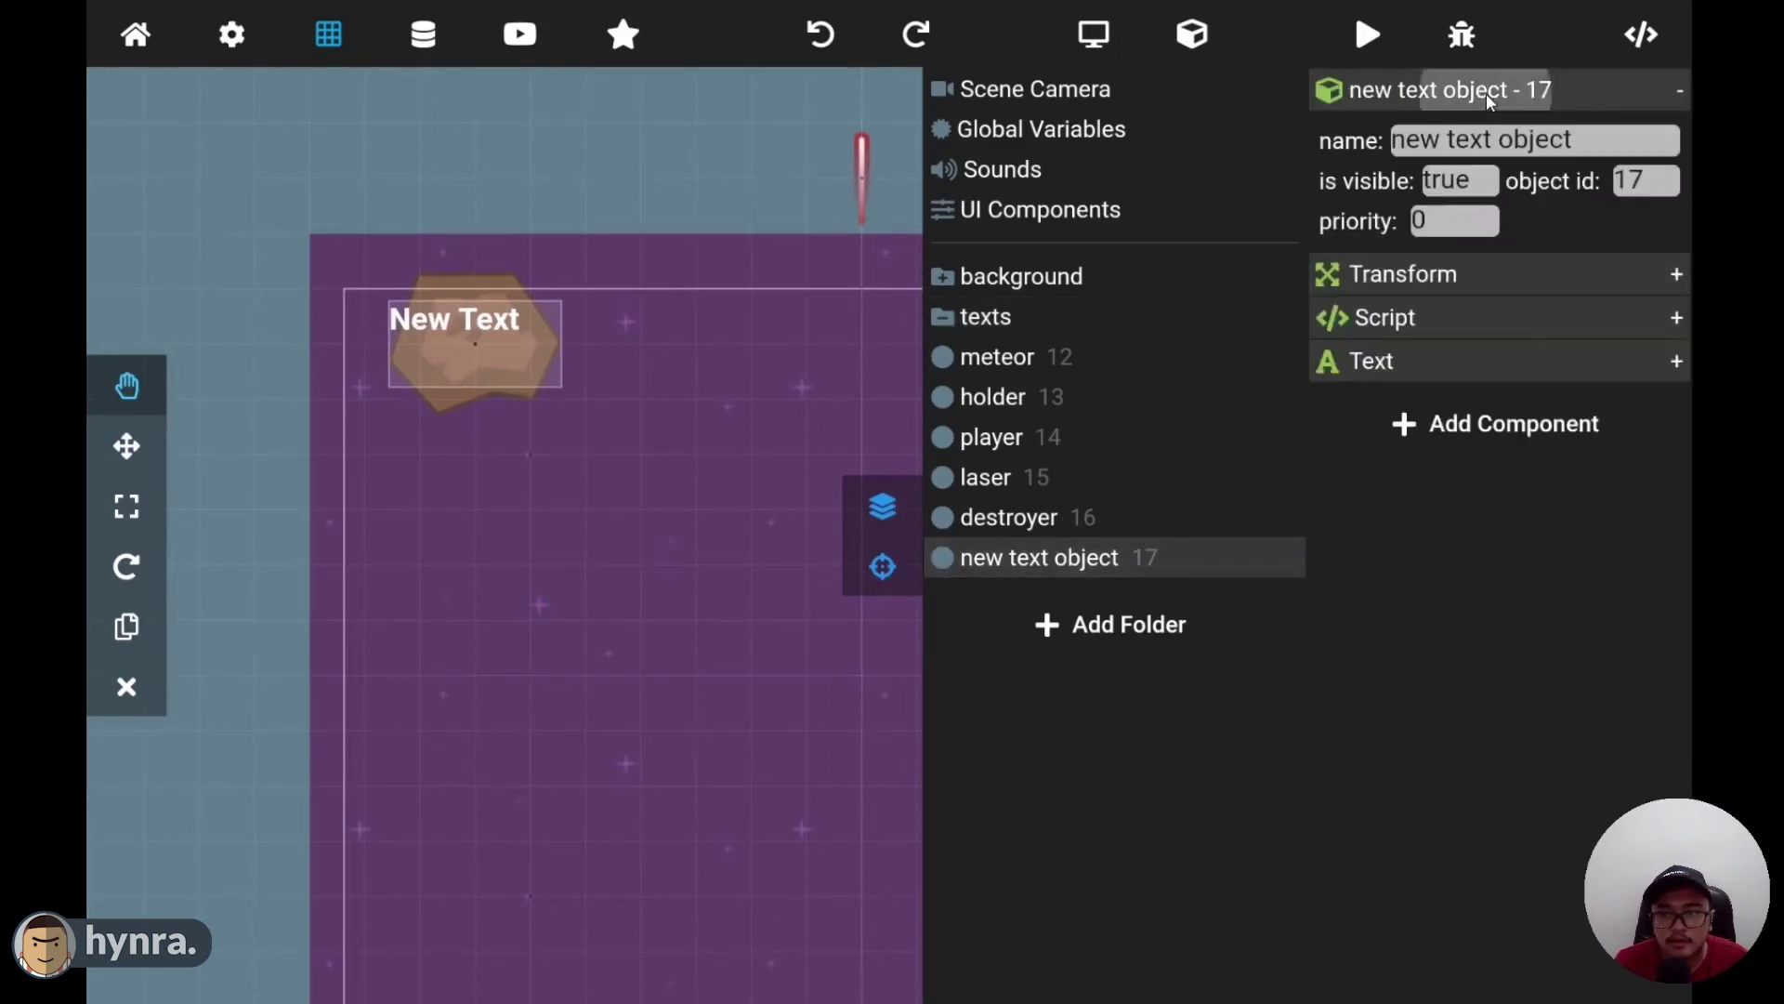
click(1534, 141)
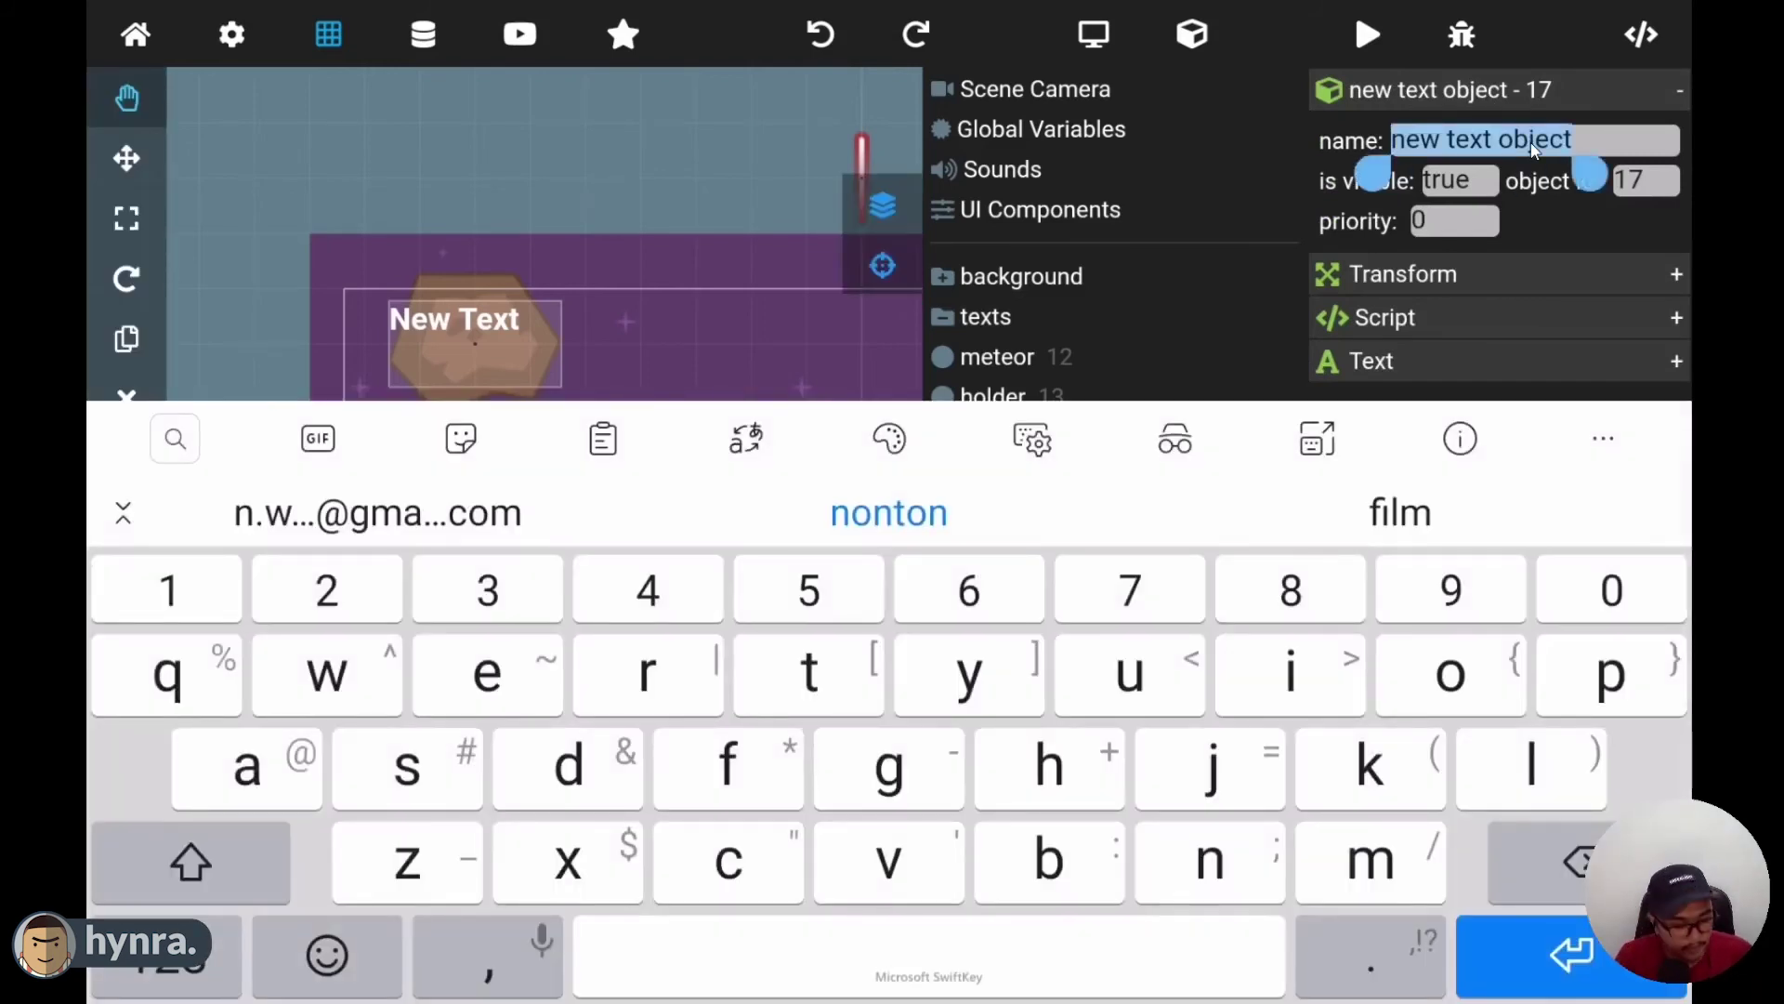
click(1521, 773)
click(279, 779)
click(427, 779)
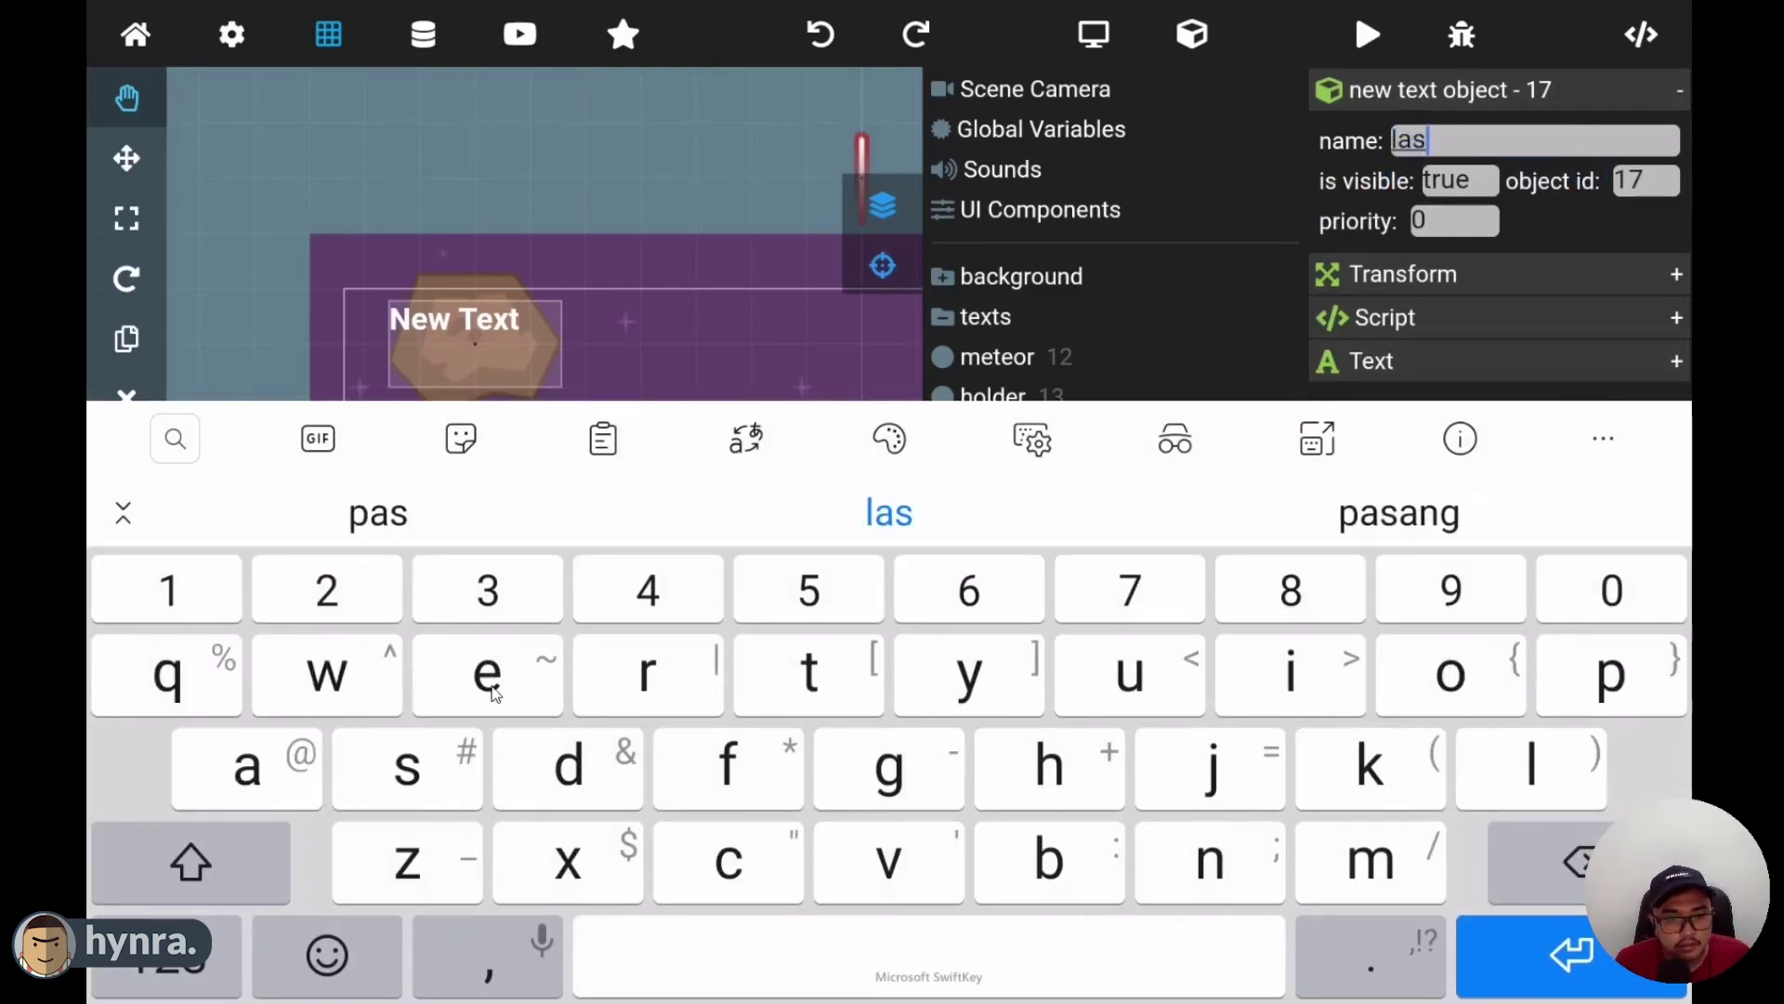
click(497, 687)
click(613, 692)
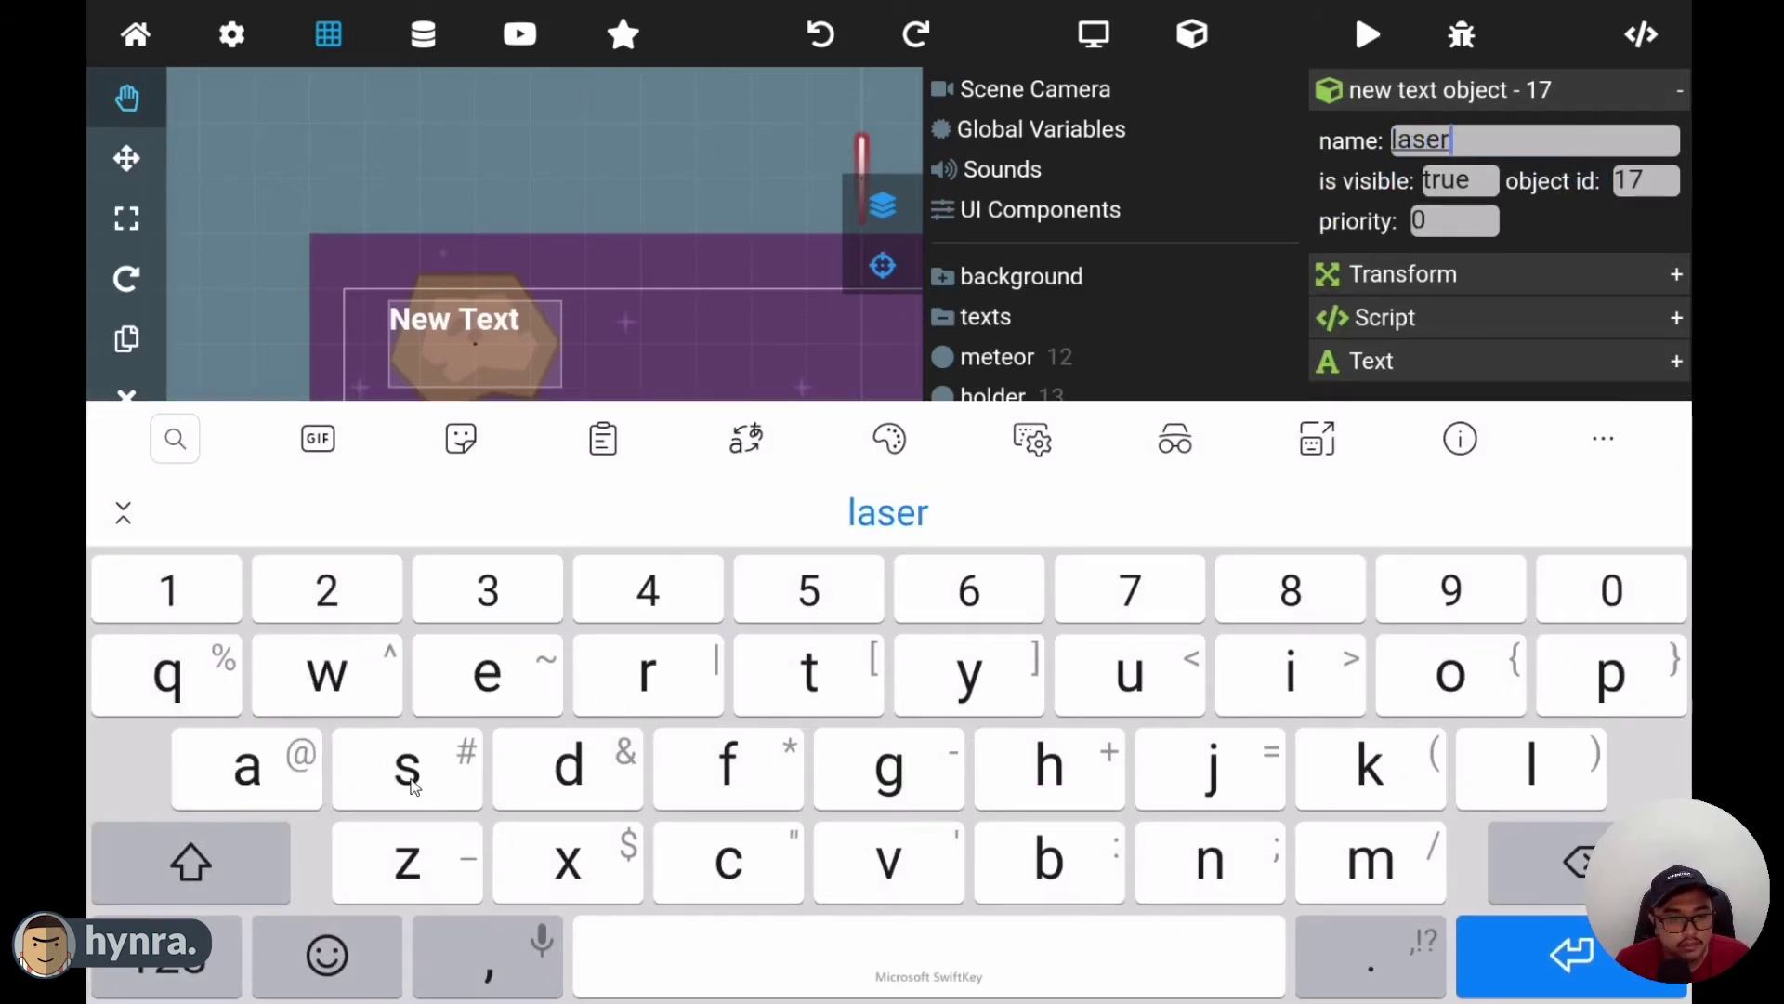
click(208, 868)
click(810, 677)
click(510, 676)
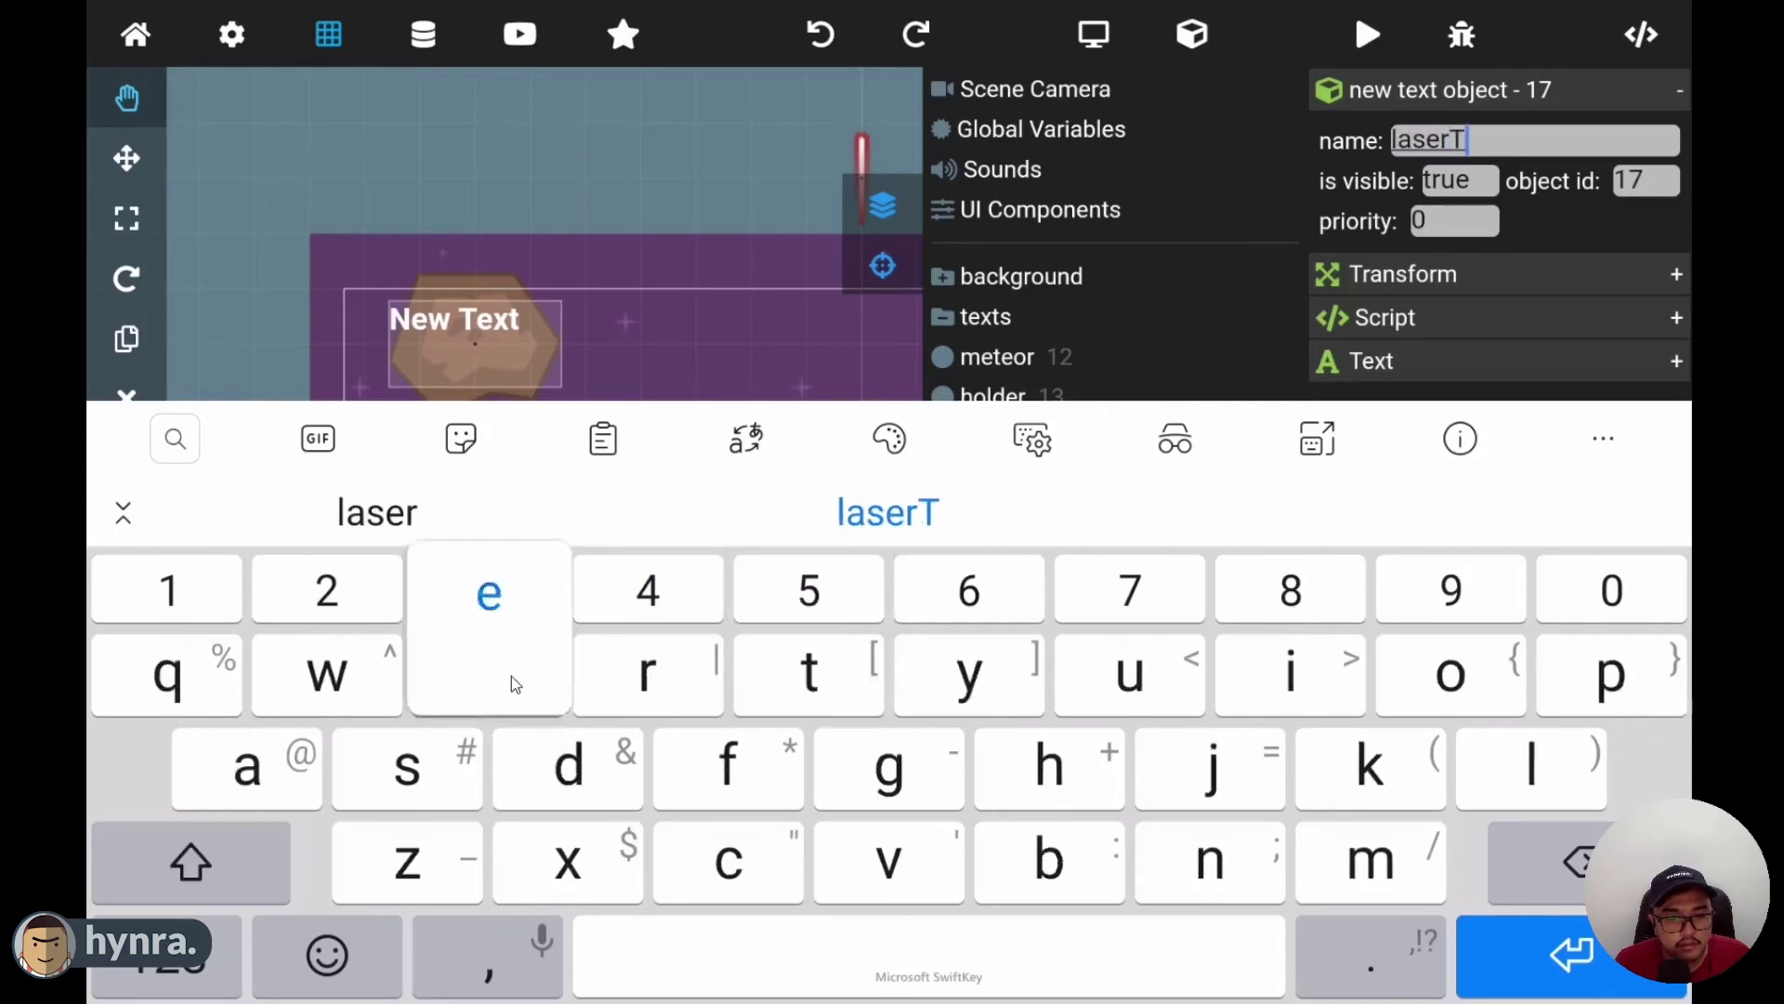
click(569, 863)
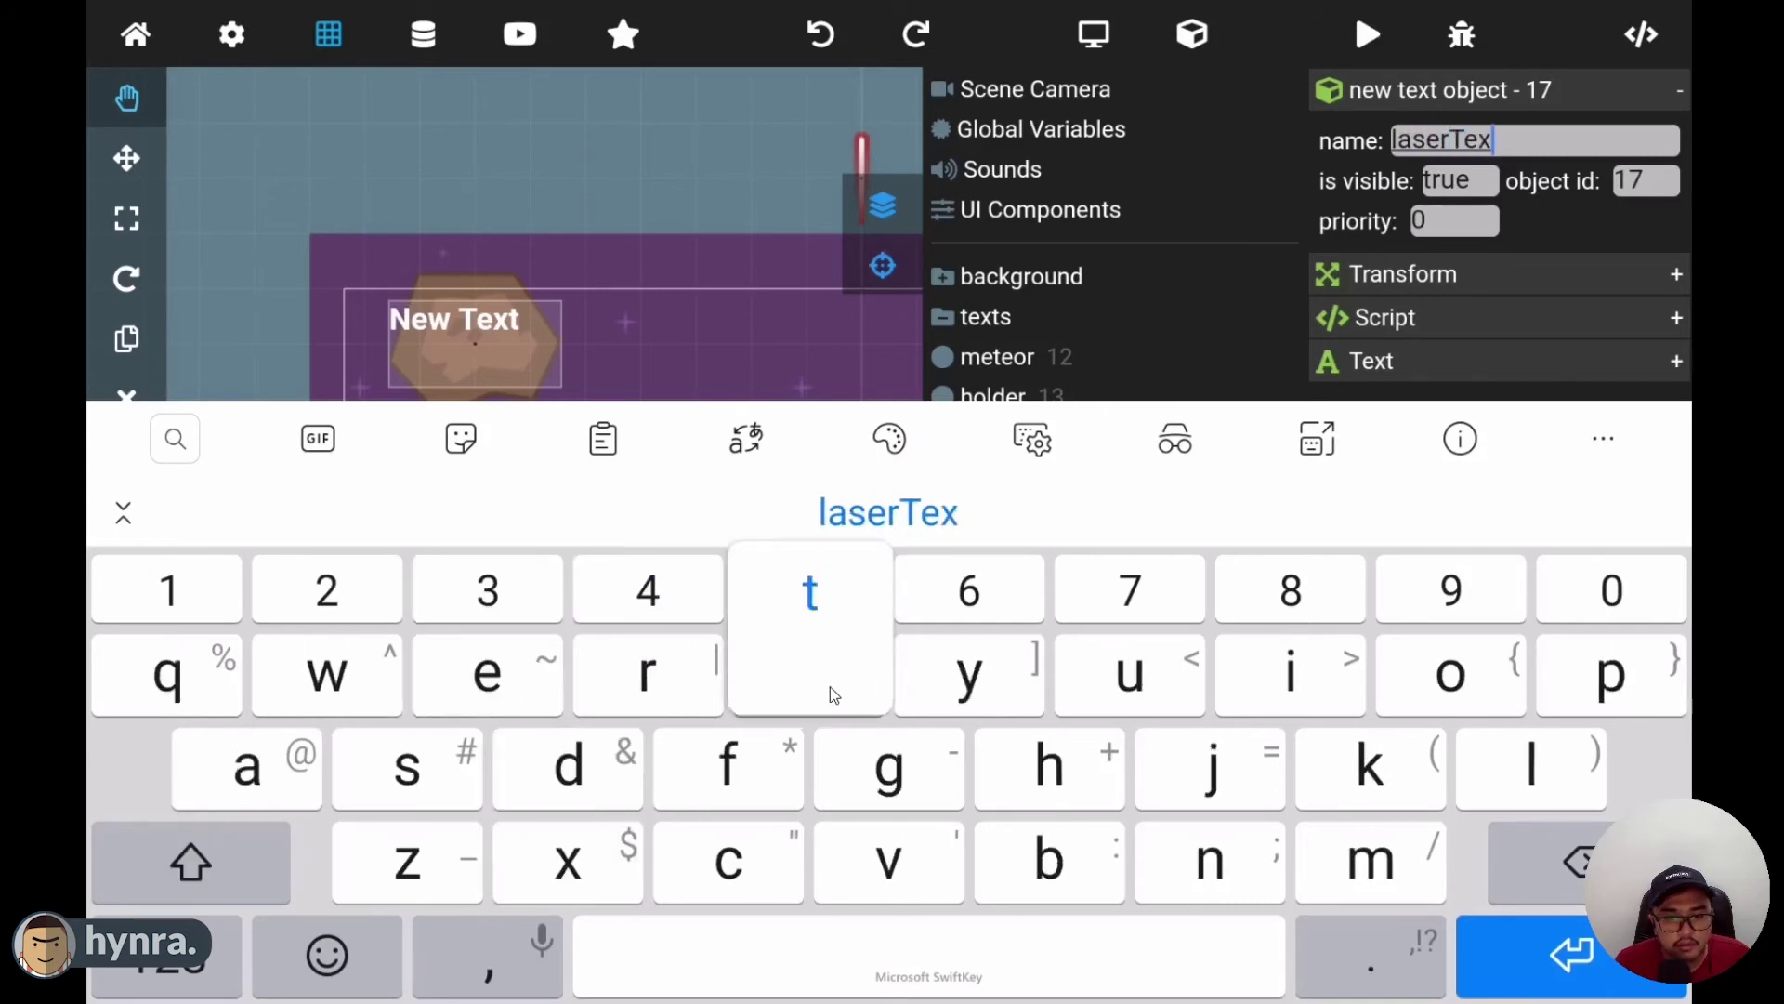
click(1572, 980)
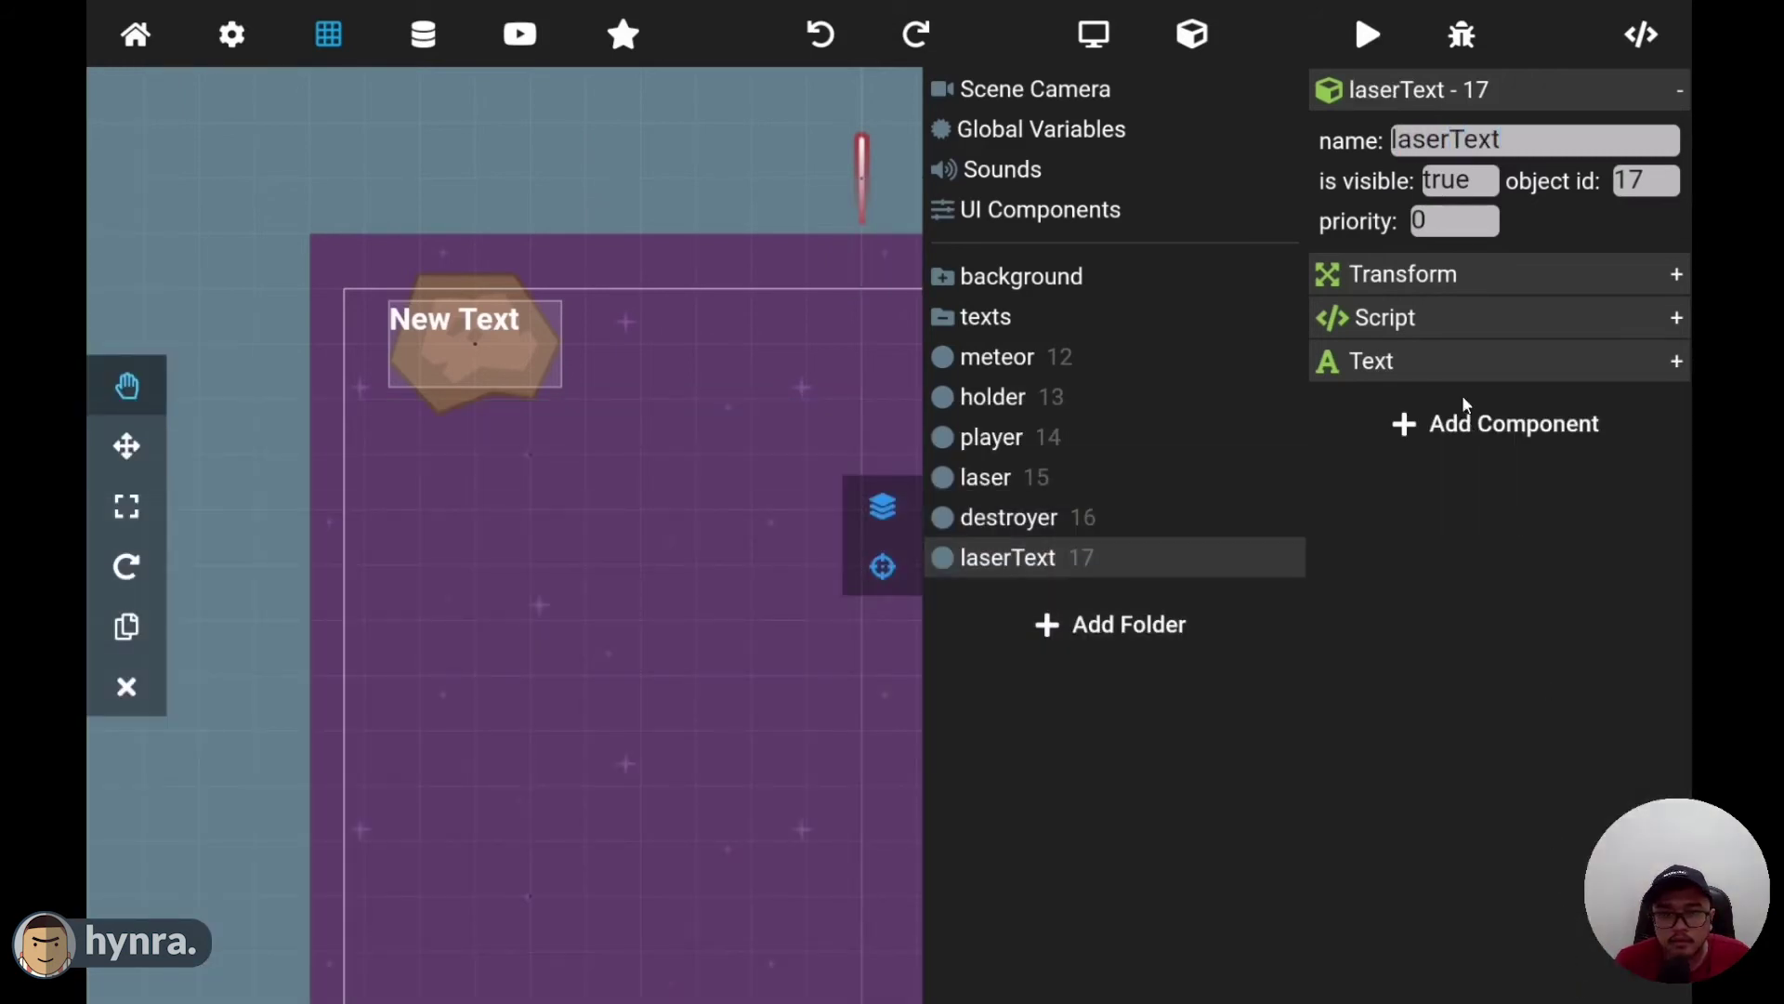
- Set the text content of laserText to "Lasers:"
click(1436, 362)
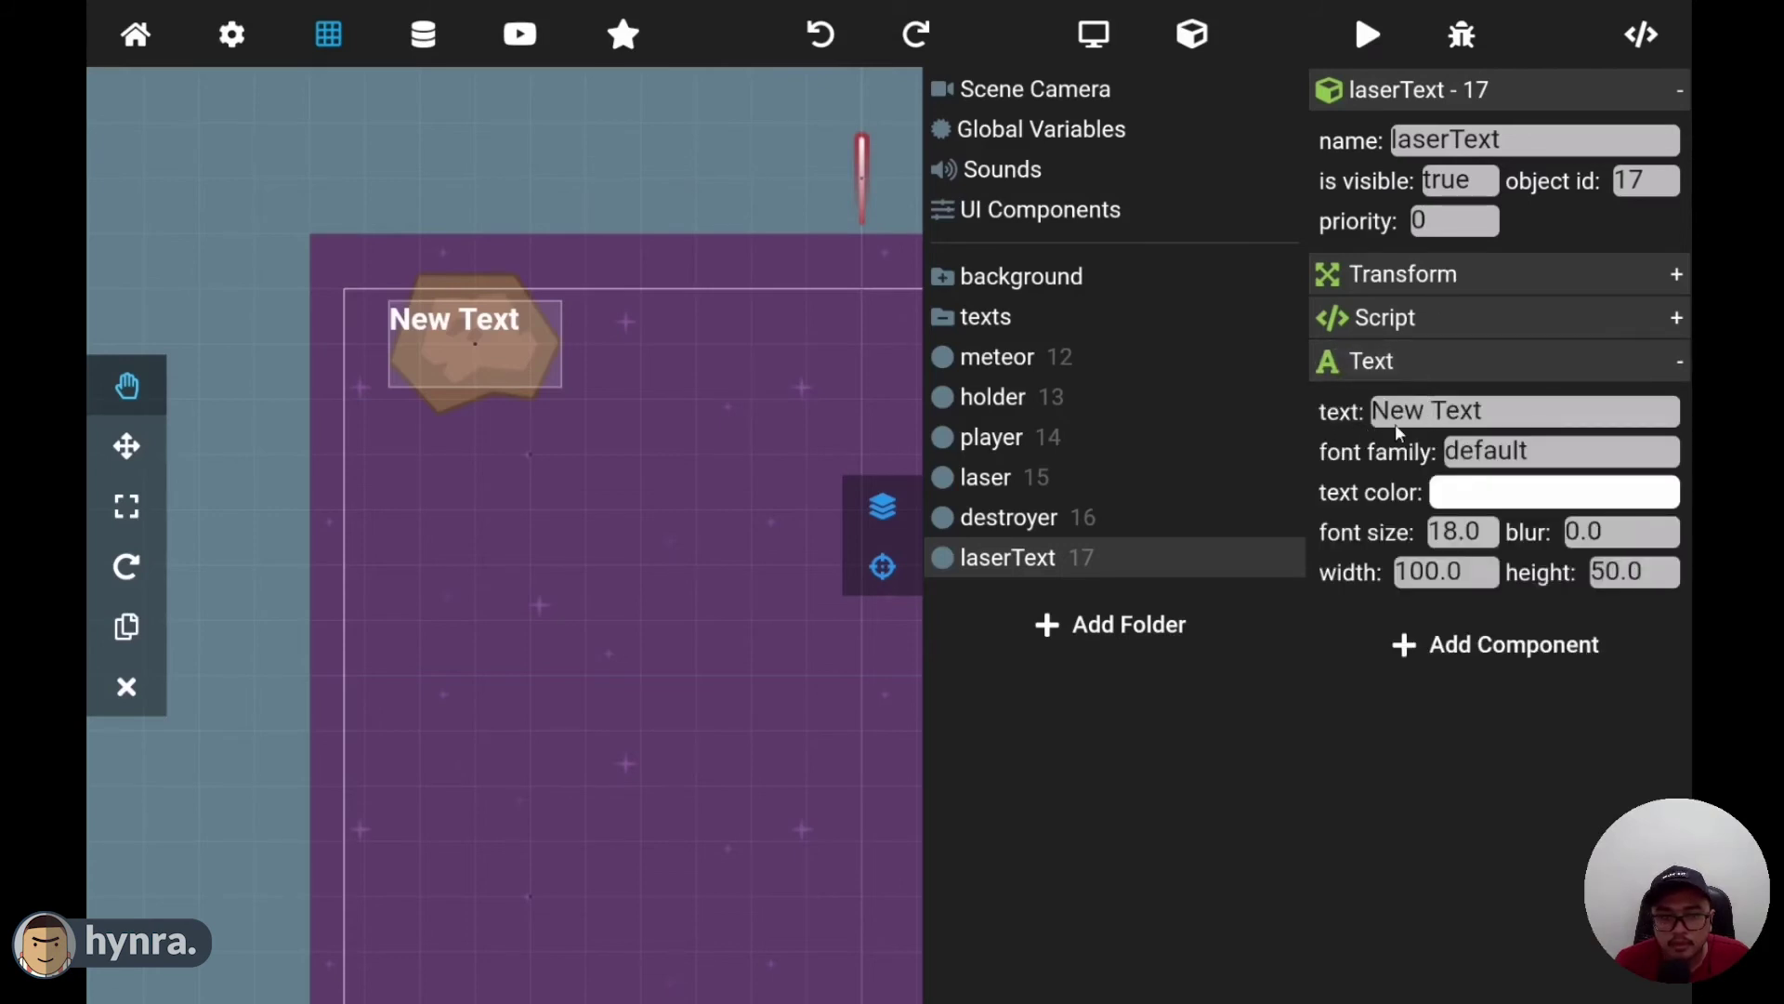
click(1452, 420)
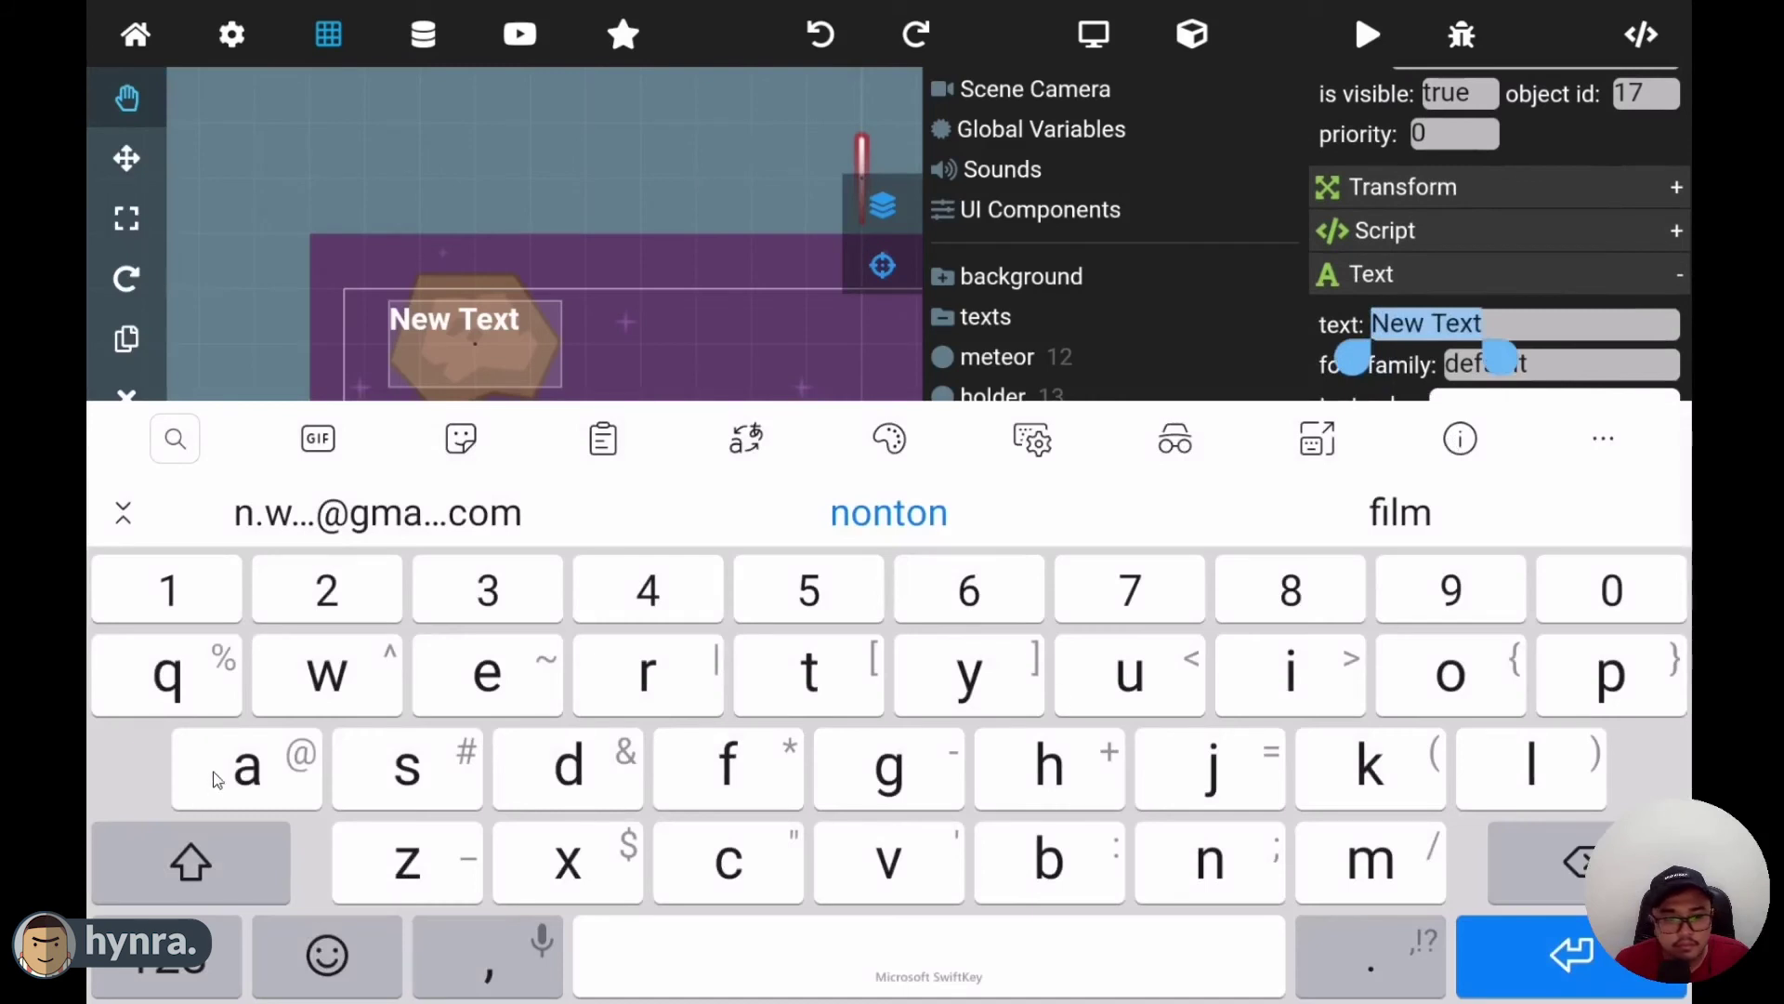
click(232, 857)
click(1524, 768)
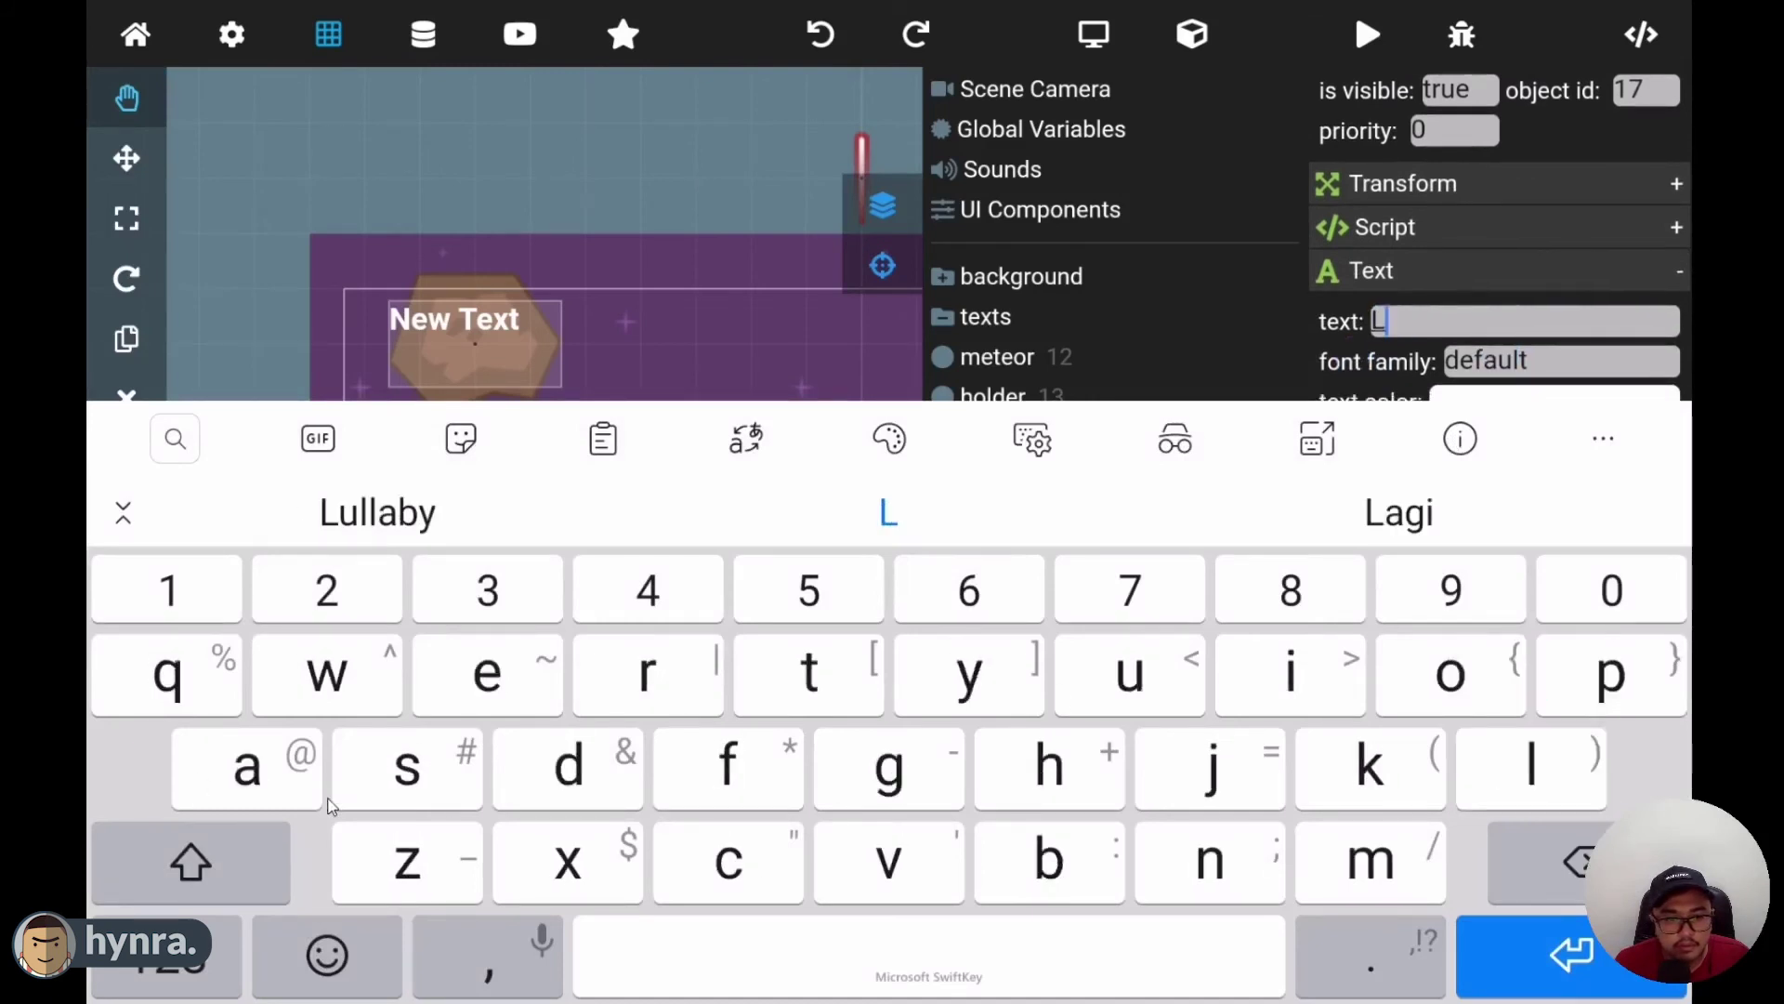
click(247, 768)
click(407, 767)
click(487, 673)
click(633, 695)
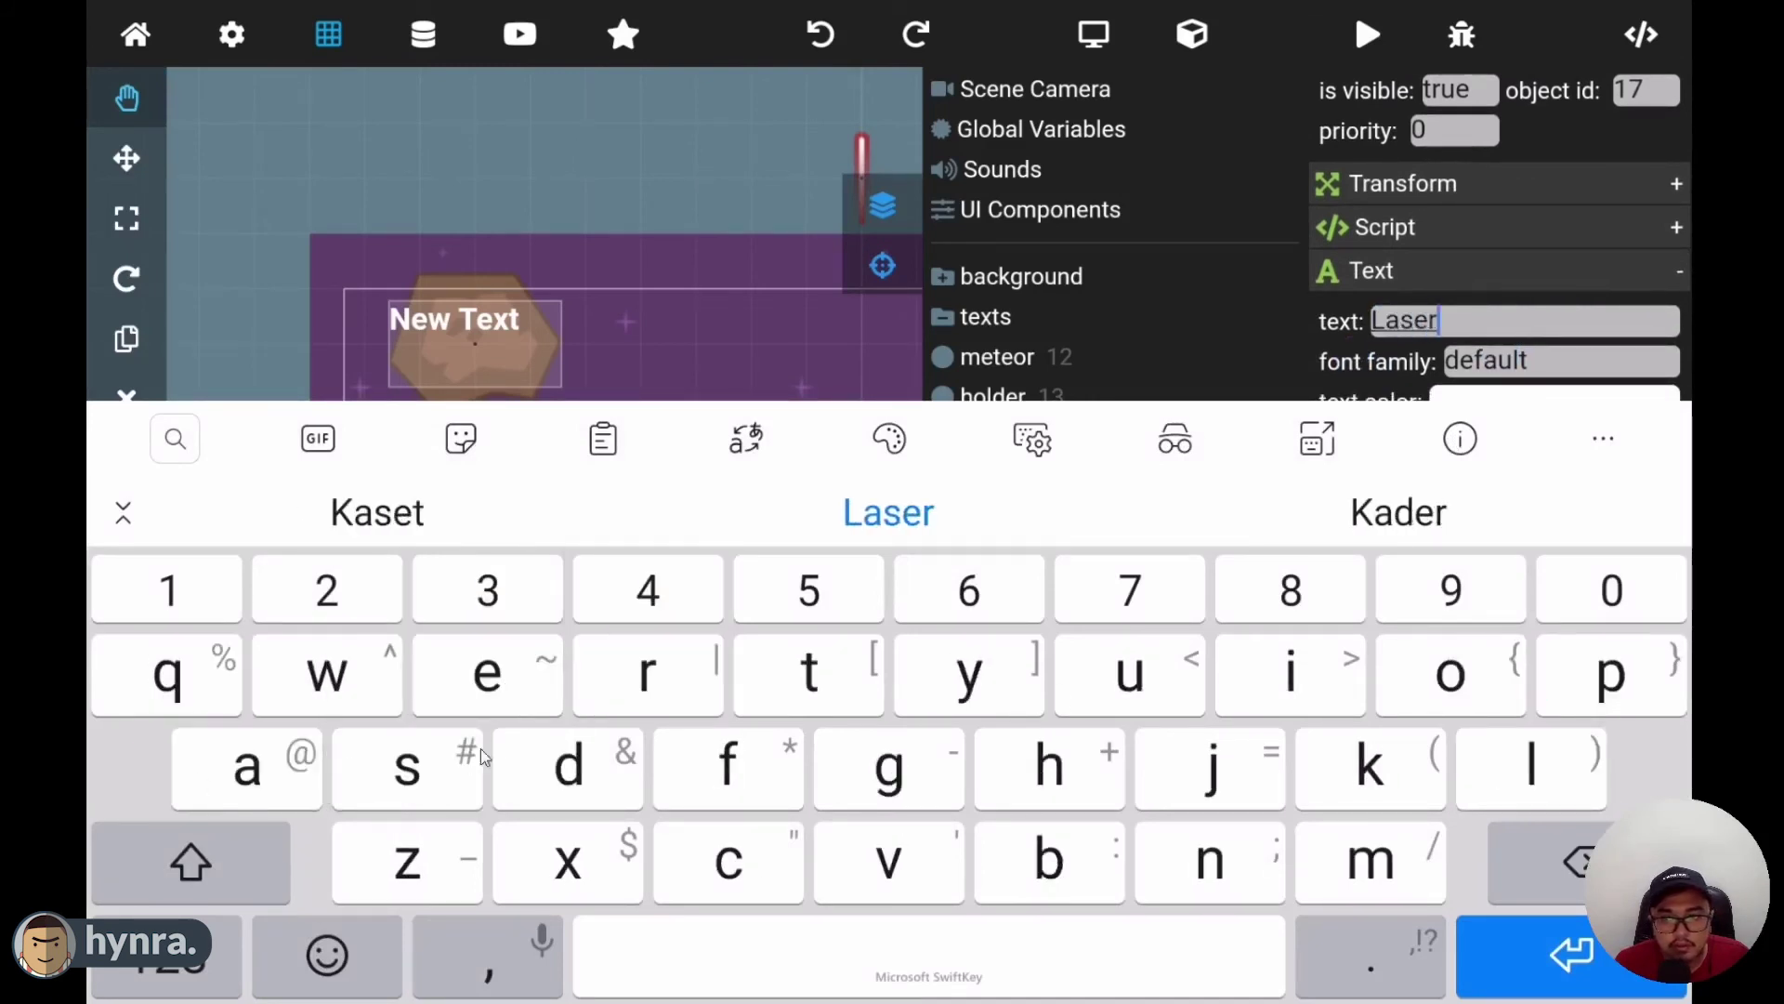
click(469, 767)
drag(1096, 868, 1098, 867)
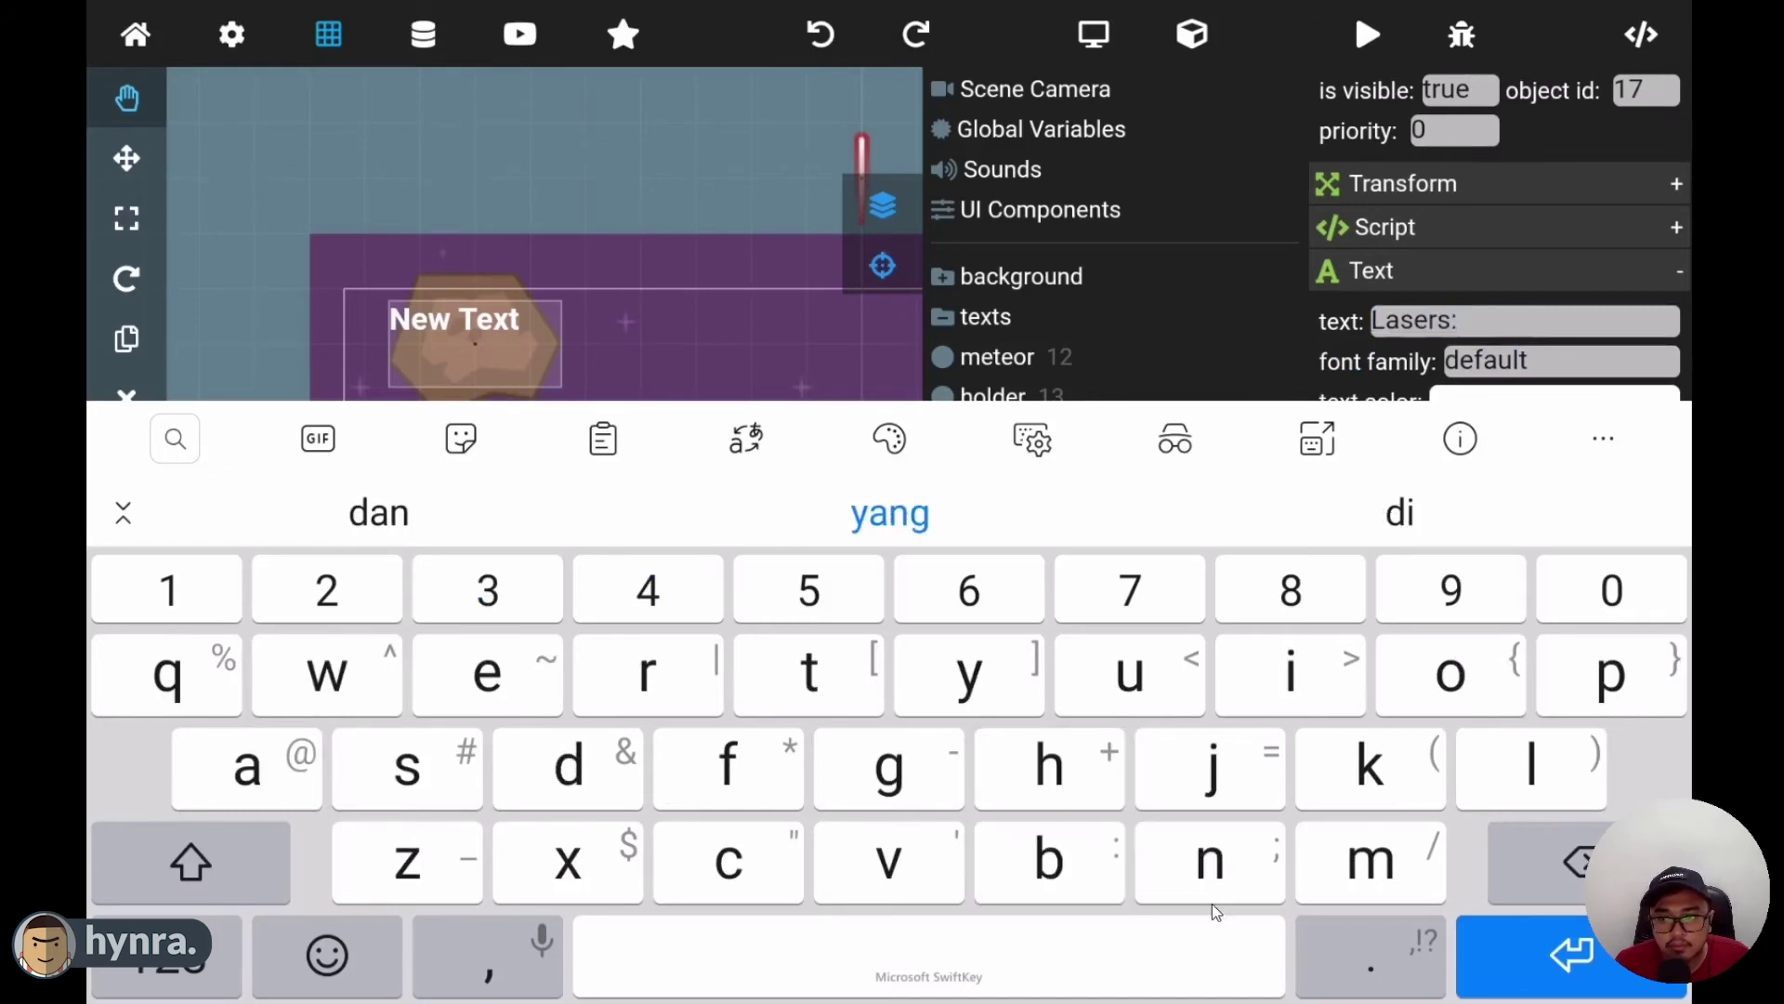
click(1506, 952)
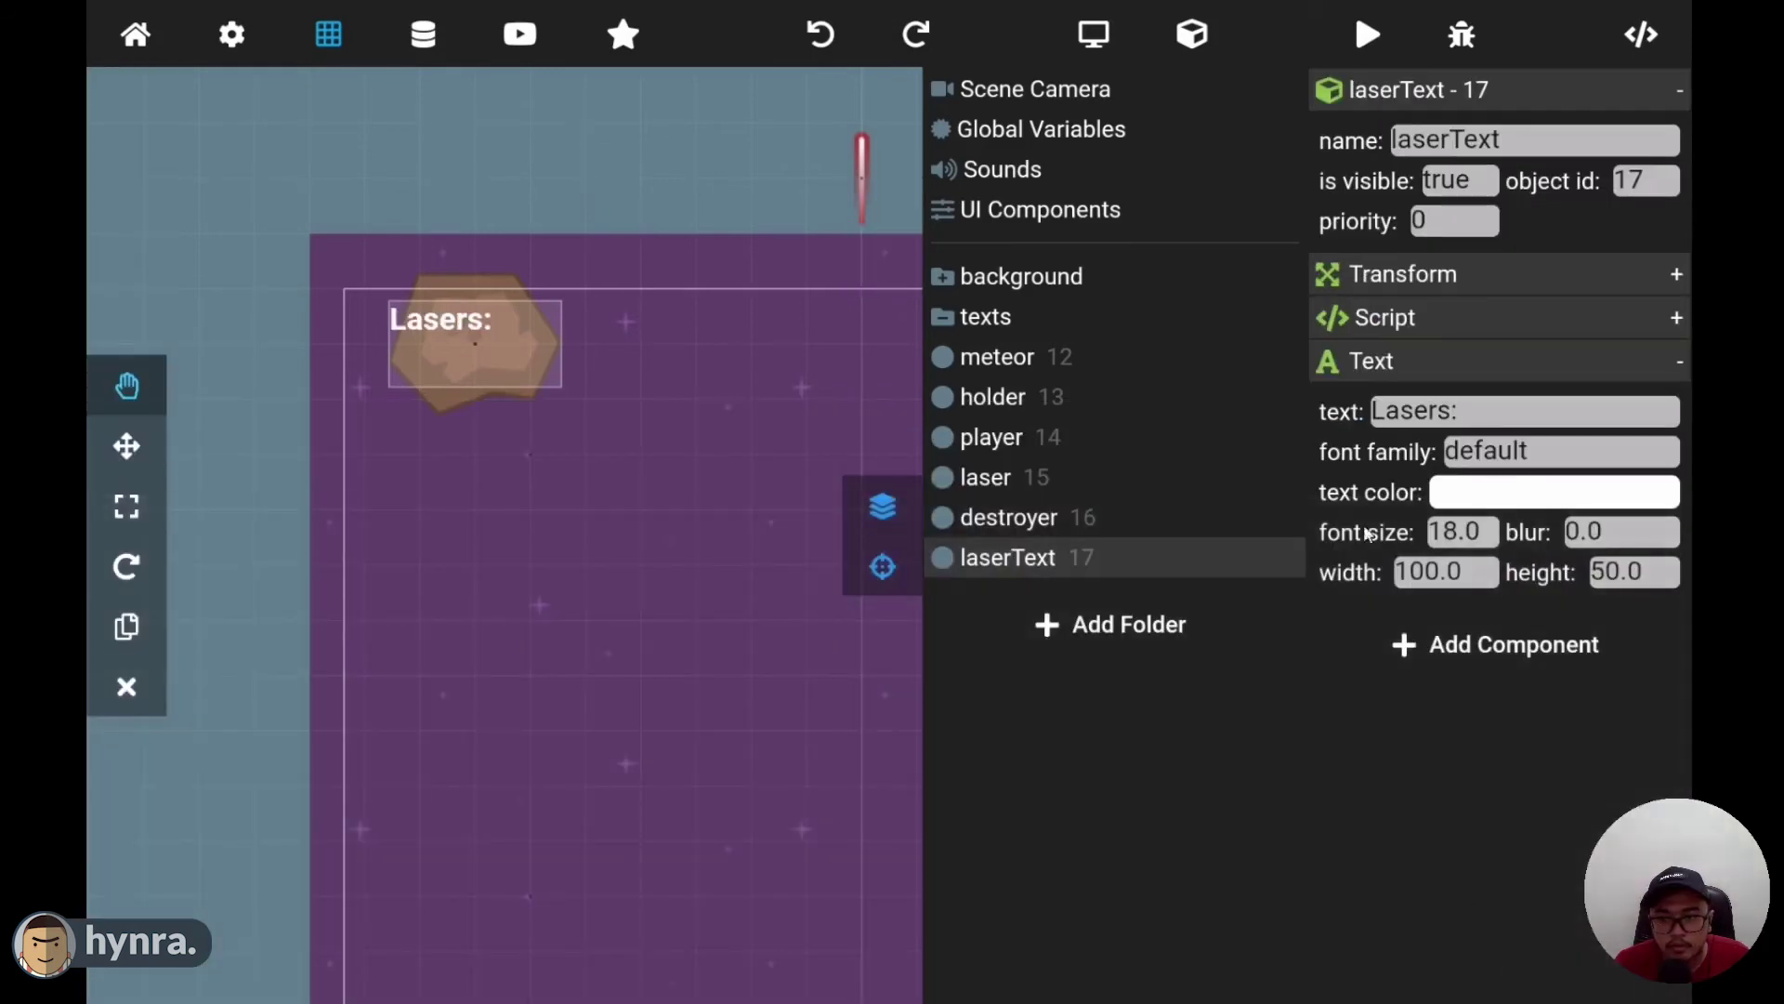
- Try the heycomic font on laserText and settle on the minecraft font family
click(1379, 461)
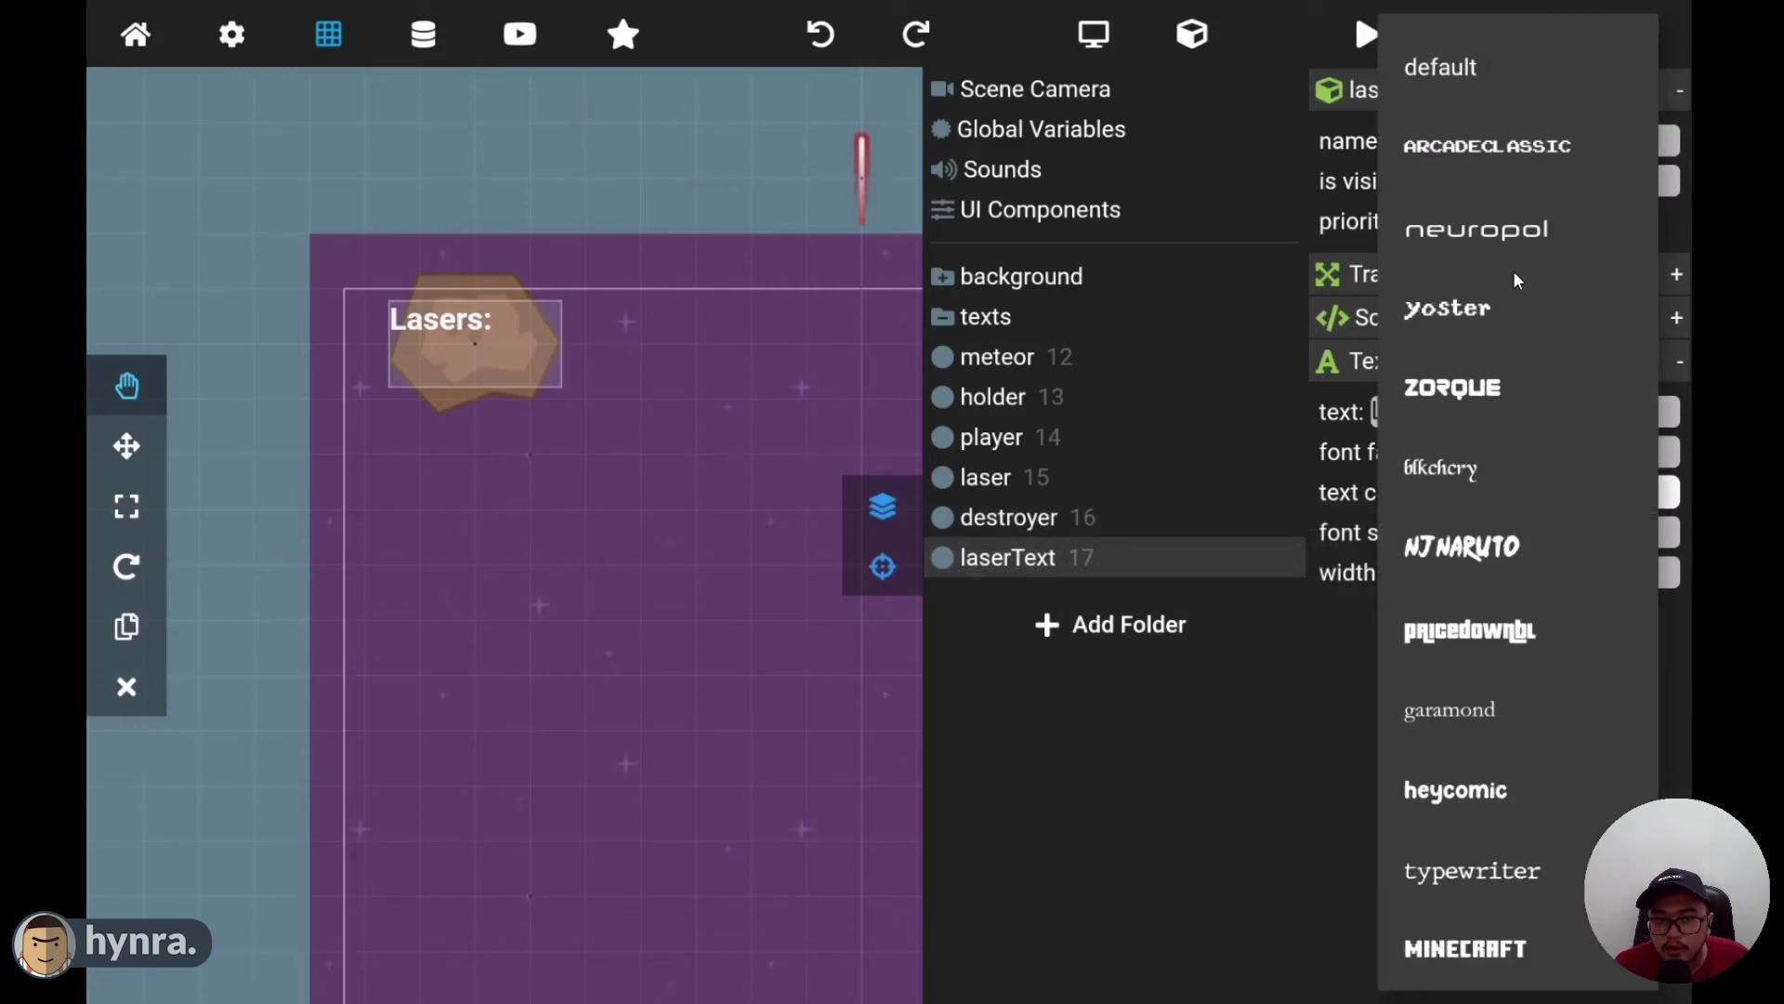
click(1469, 801)
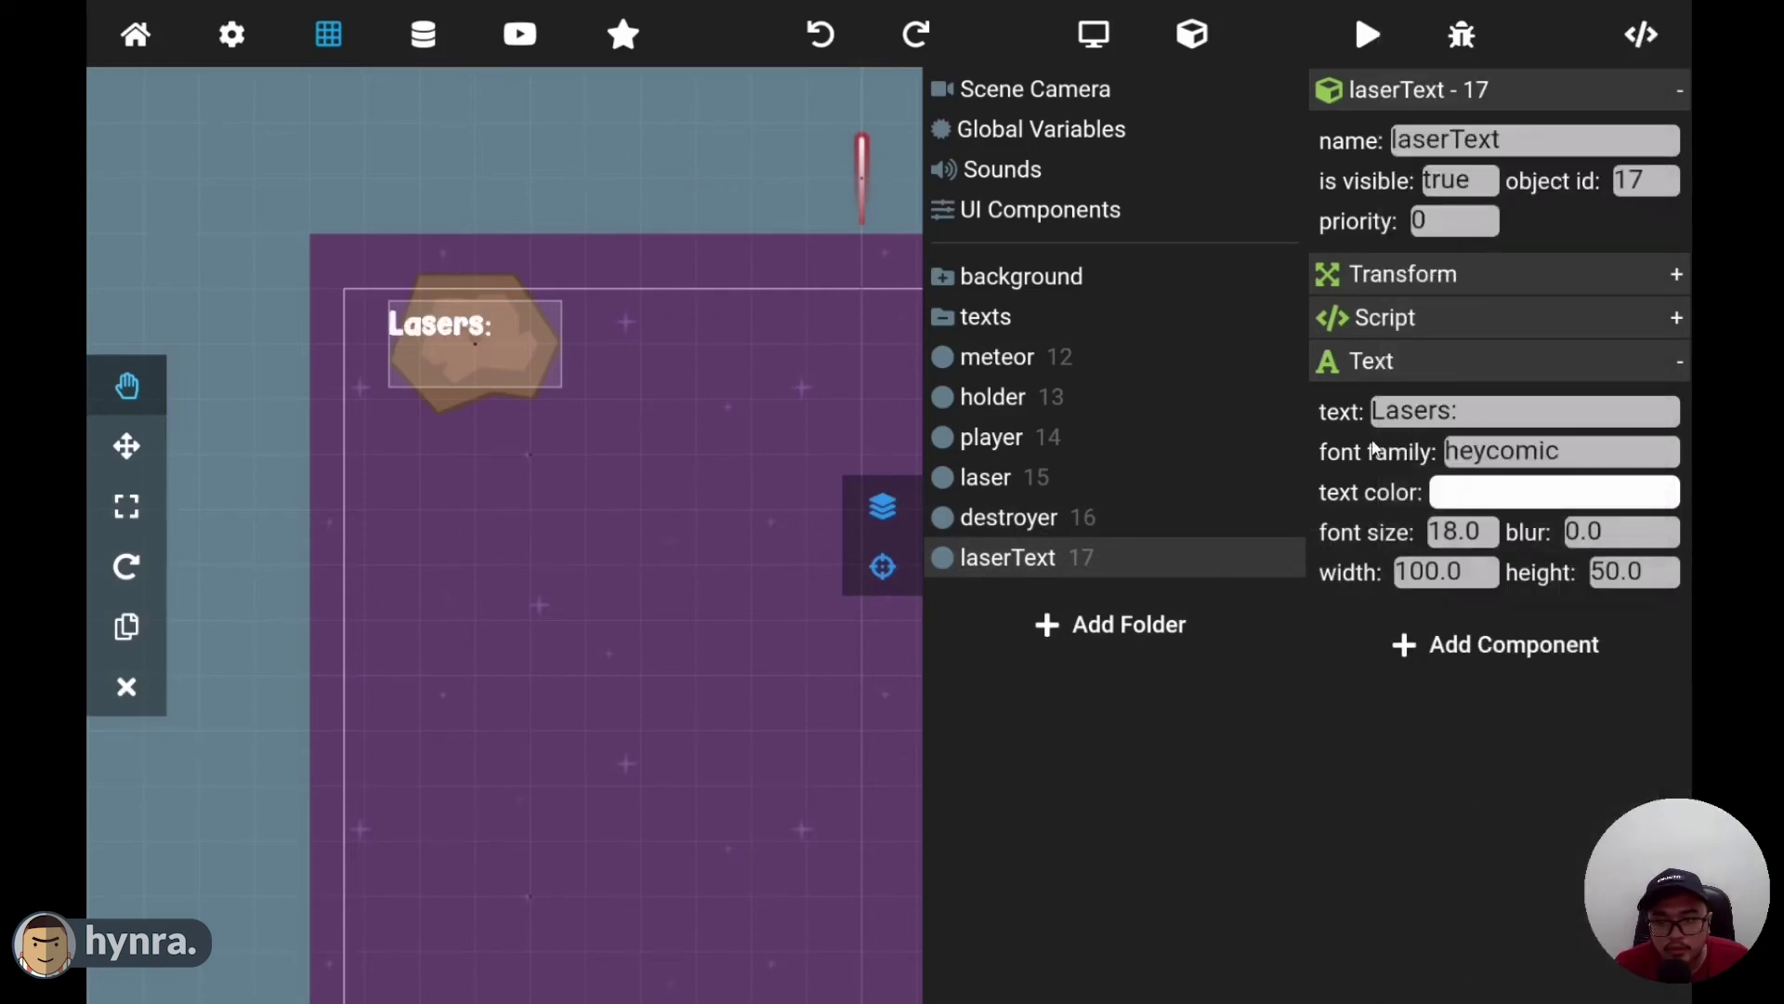
click(1373, 446)
scroll(1491, 437, down, 3)
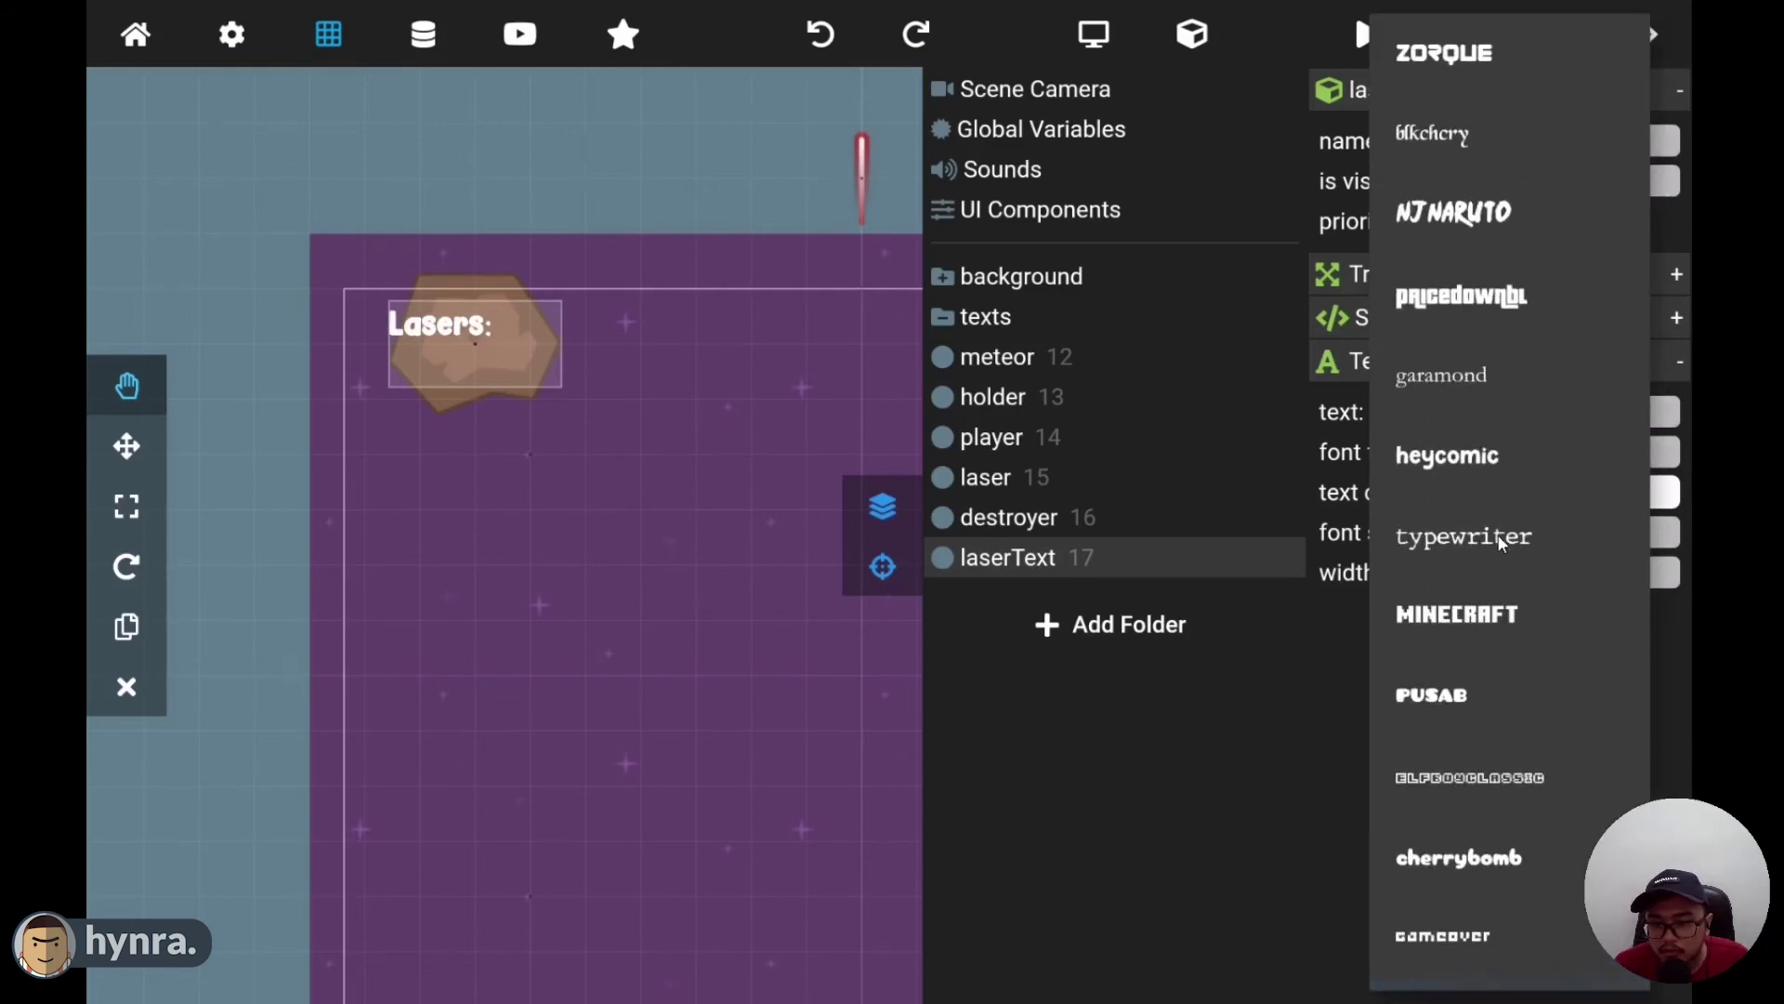
click(1457, 617)
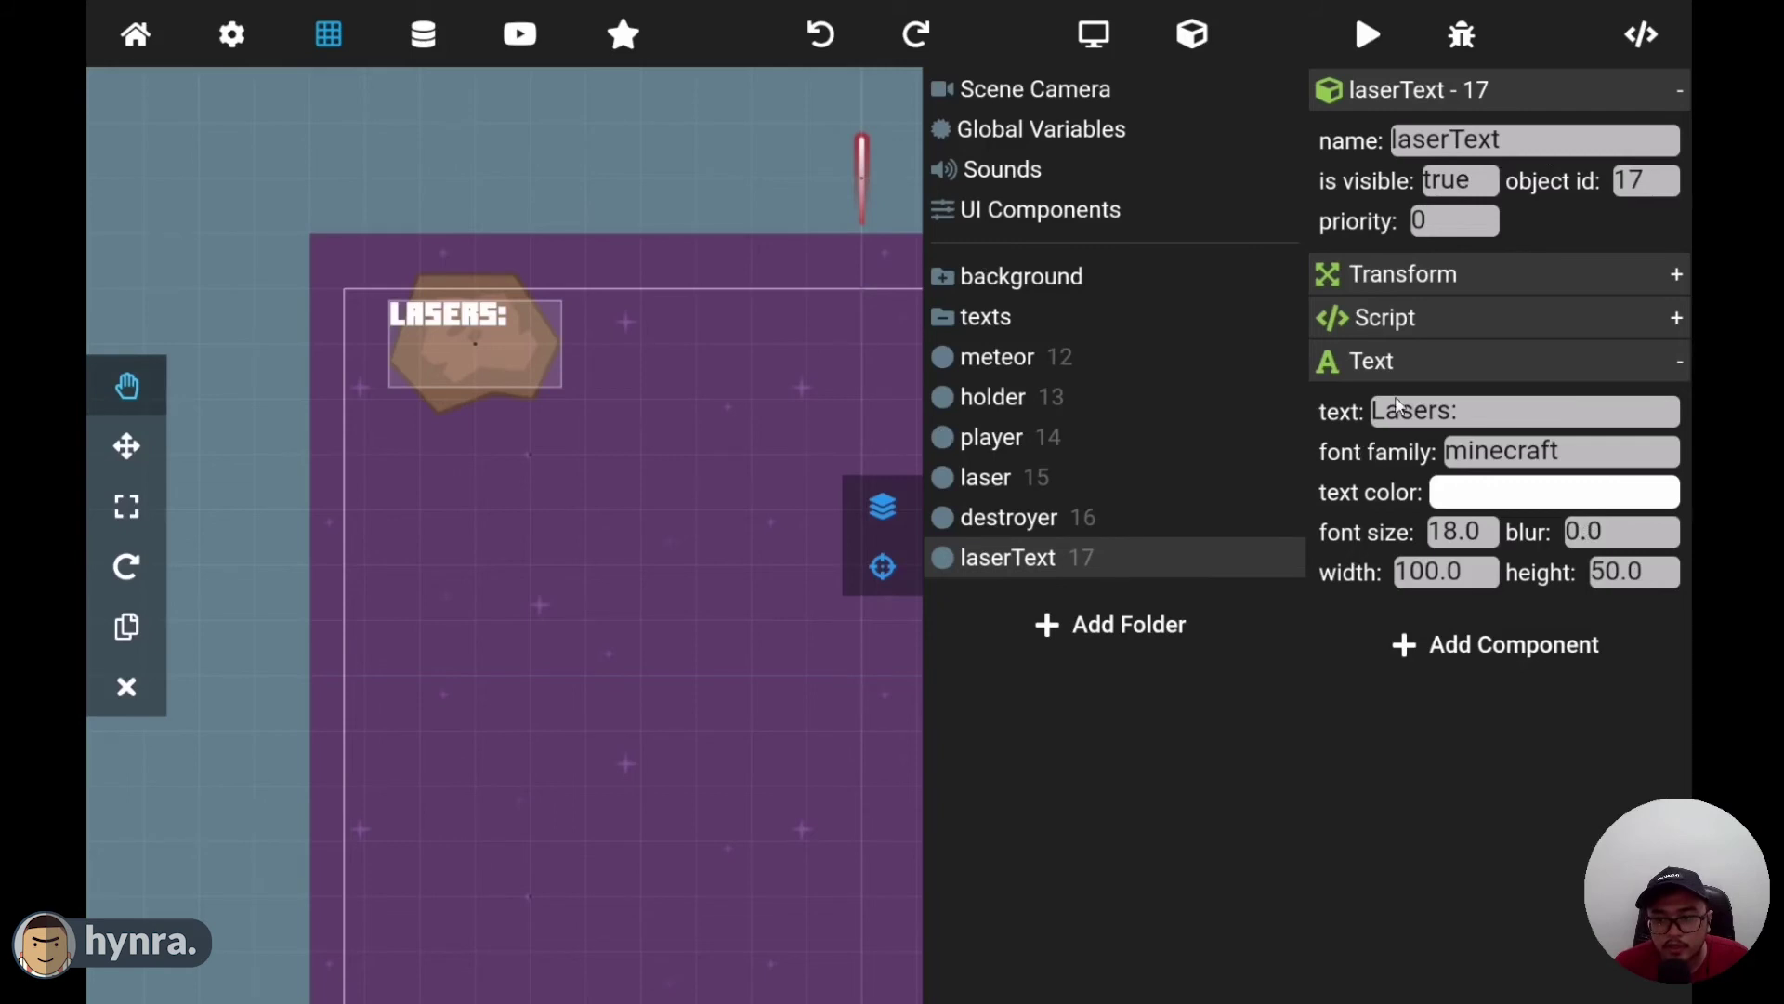
- Shift laserText towards the camera frame's left edge by setting its x position to -244
click(1443, 275)
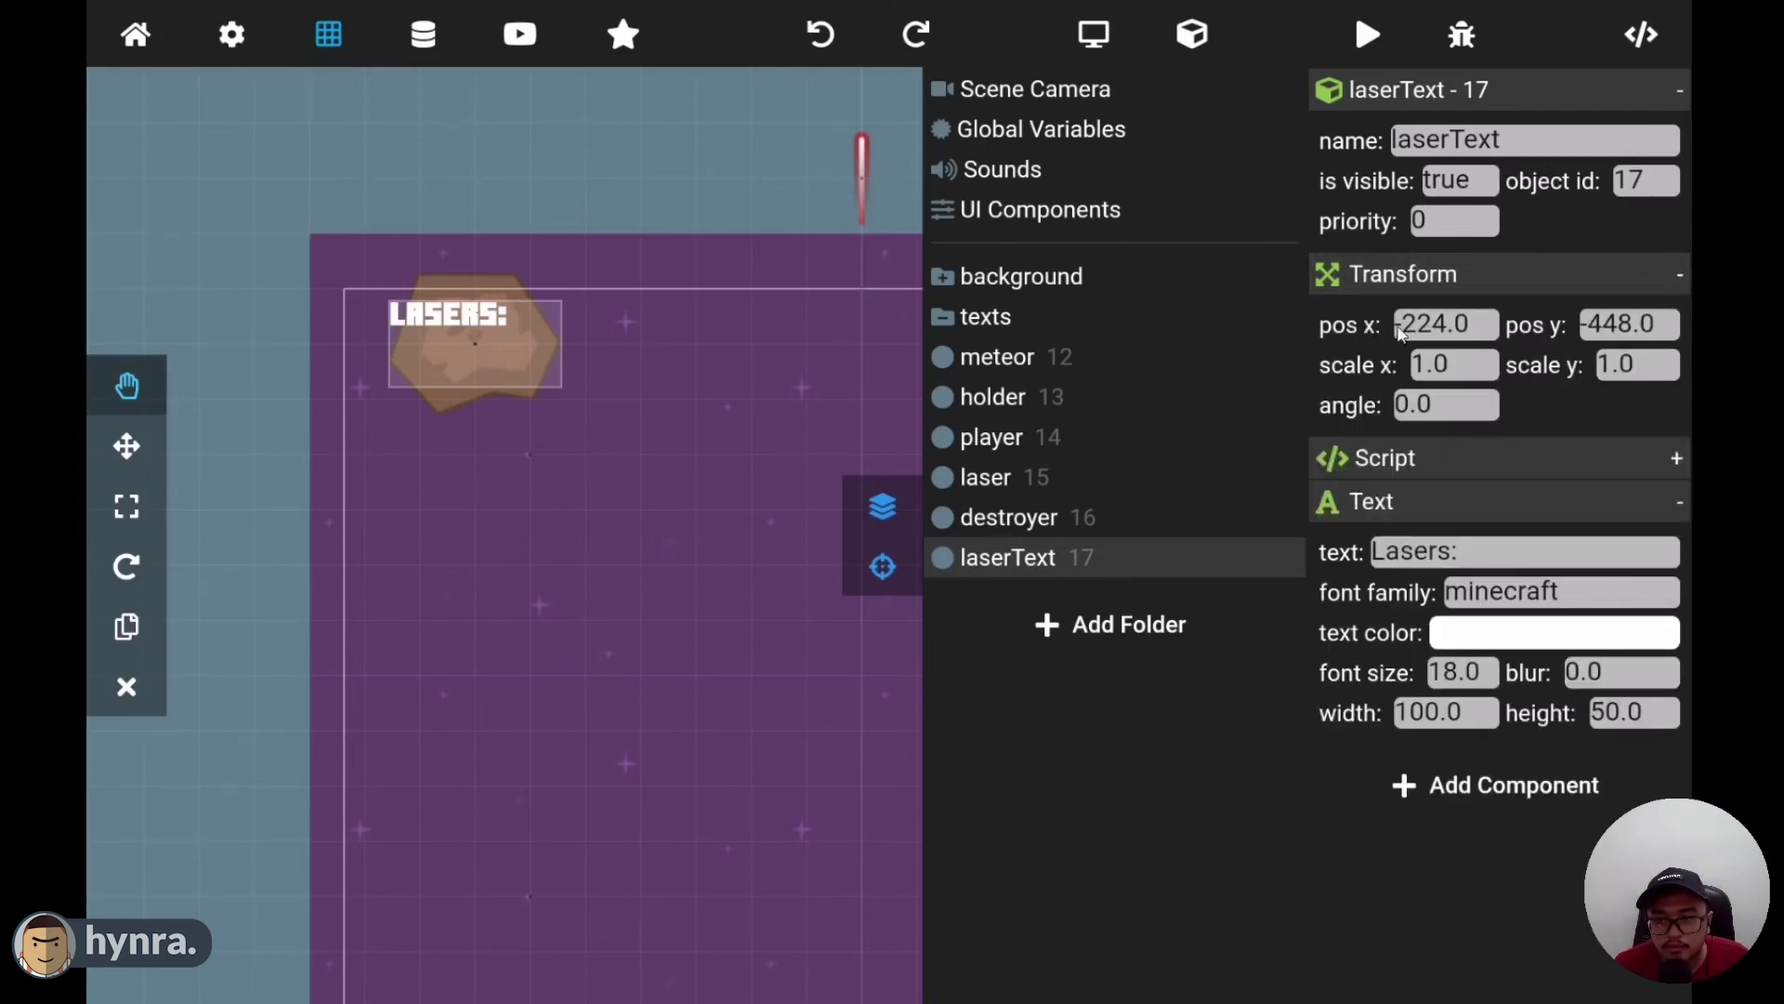
drag(1345, 327, 1308, 327)
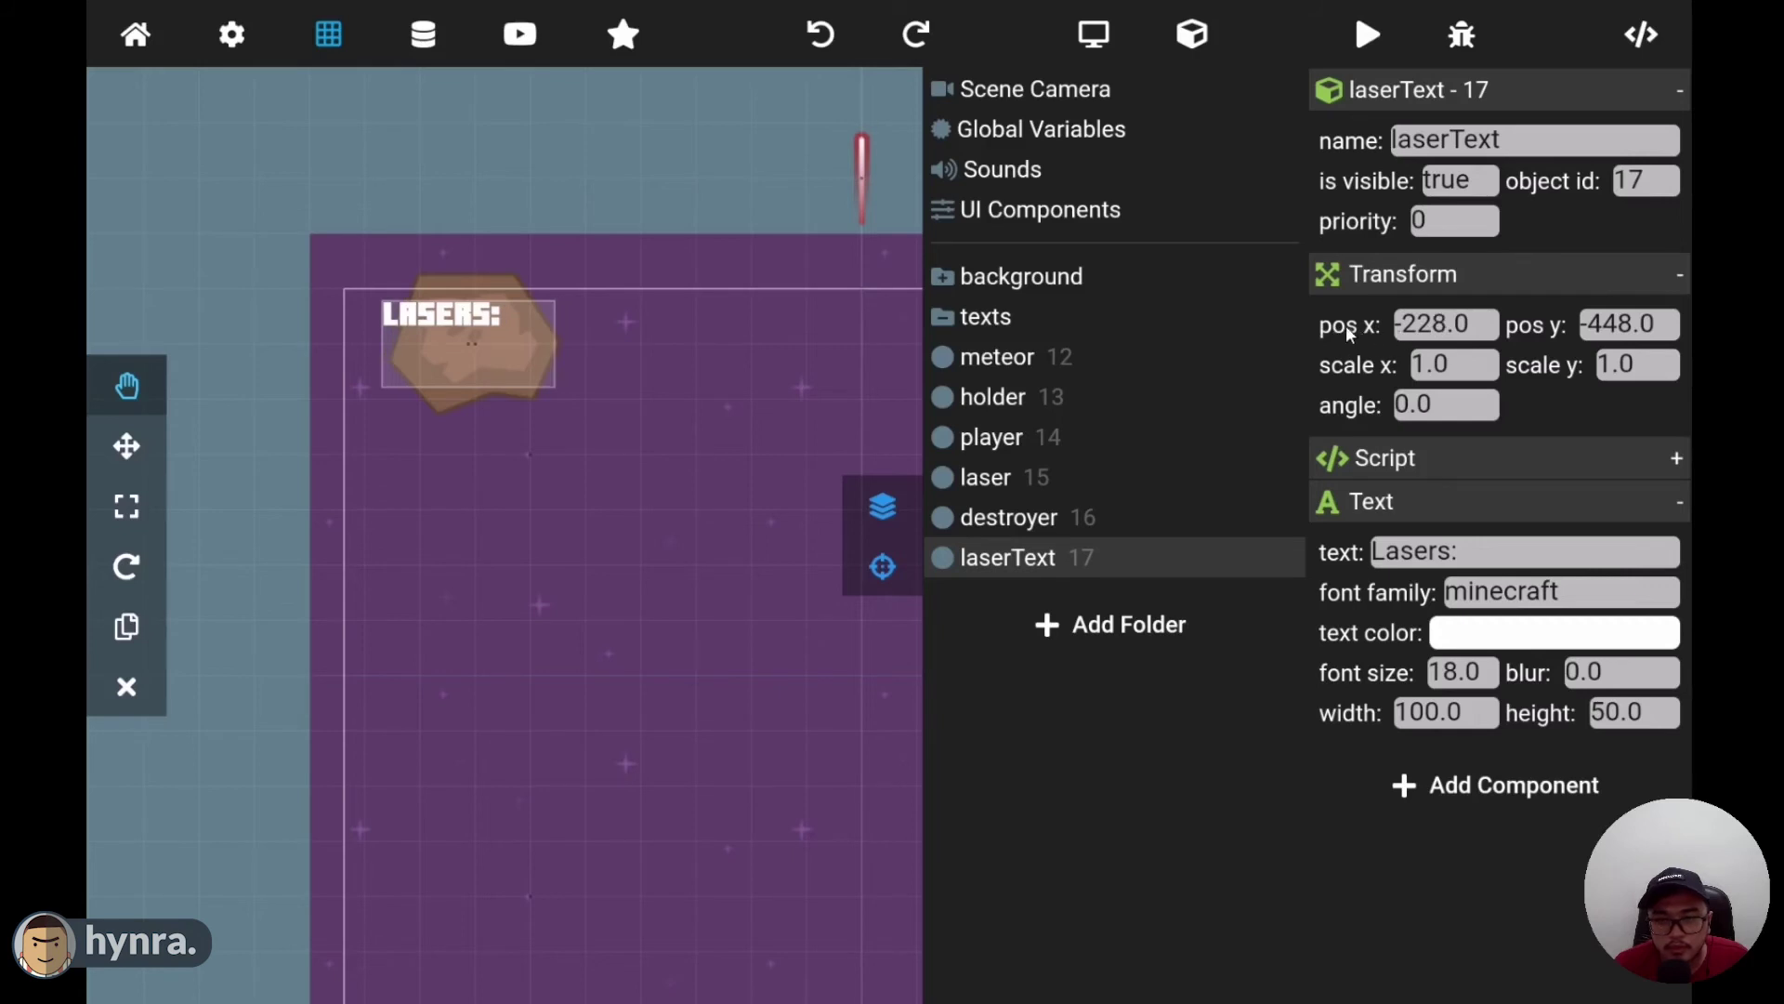
right_click(1338, 325)
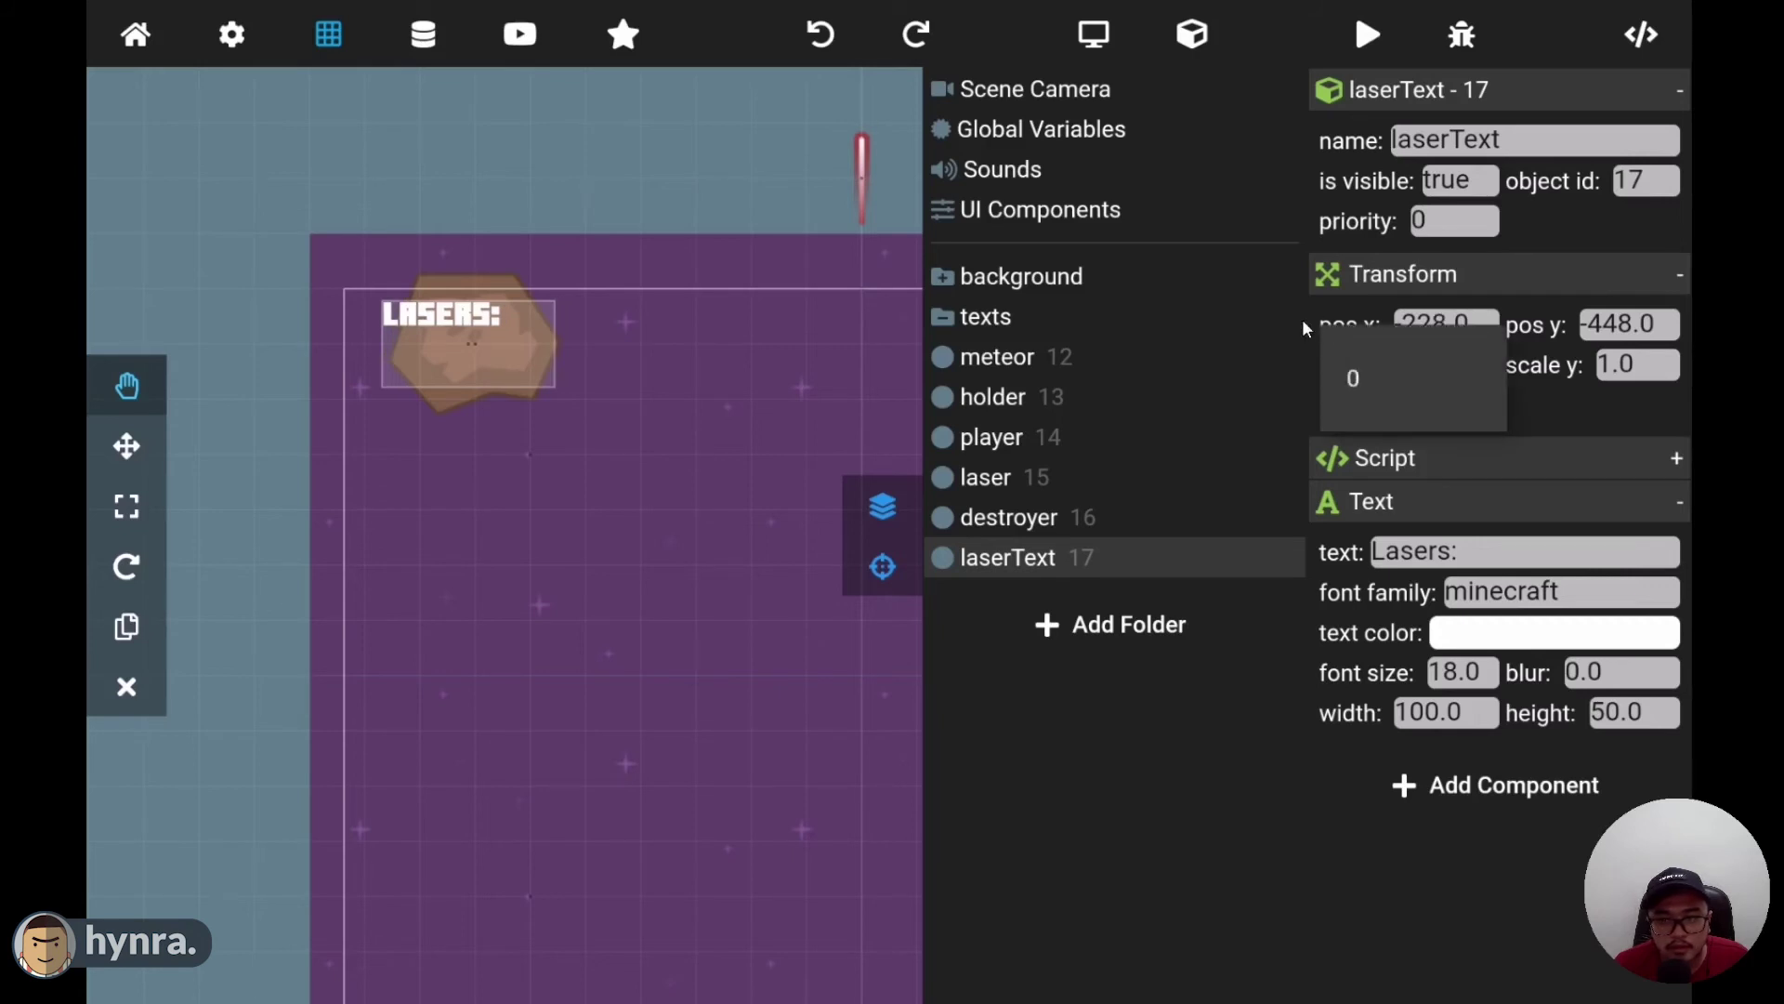
click(1302, 320)
drag(1358, 322, 1303, 327)
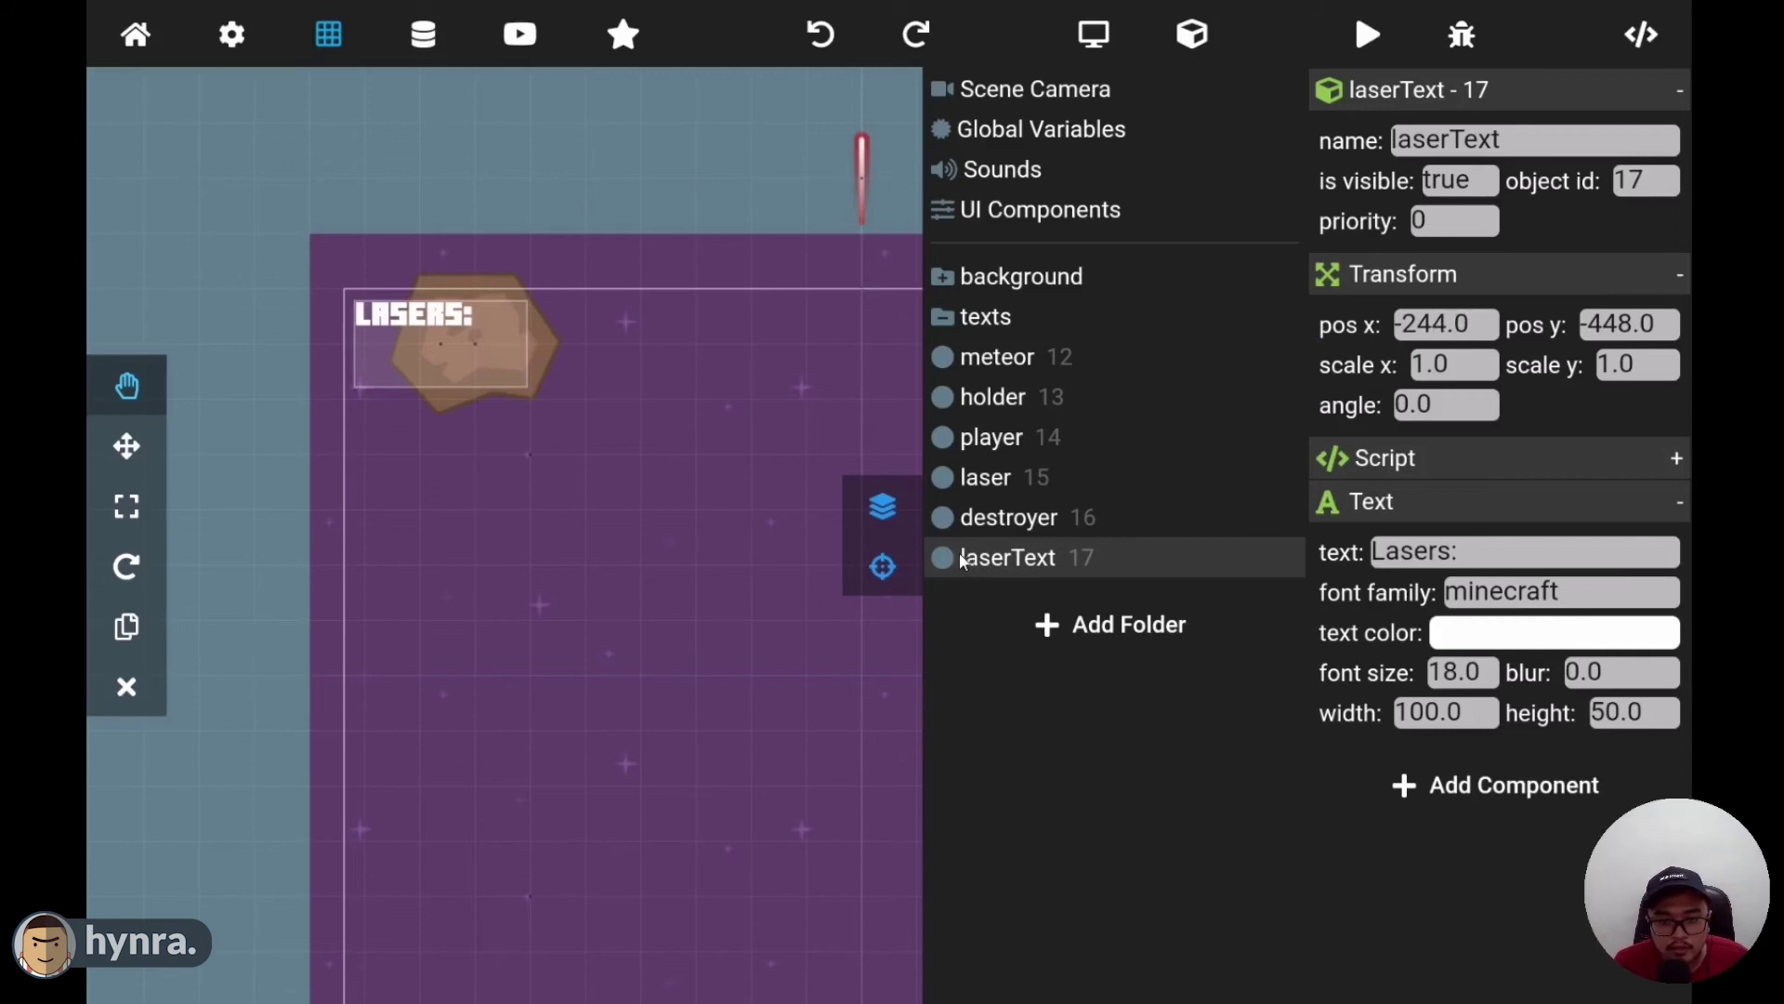
- Move laserText into the texts folder and leave the scene editor for the project list
drag(953, 560, 999, 320)
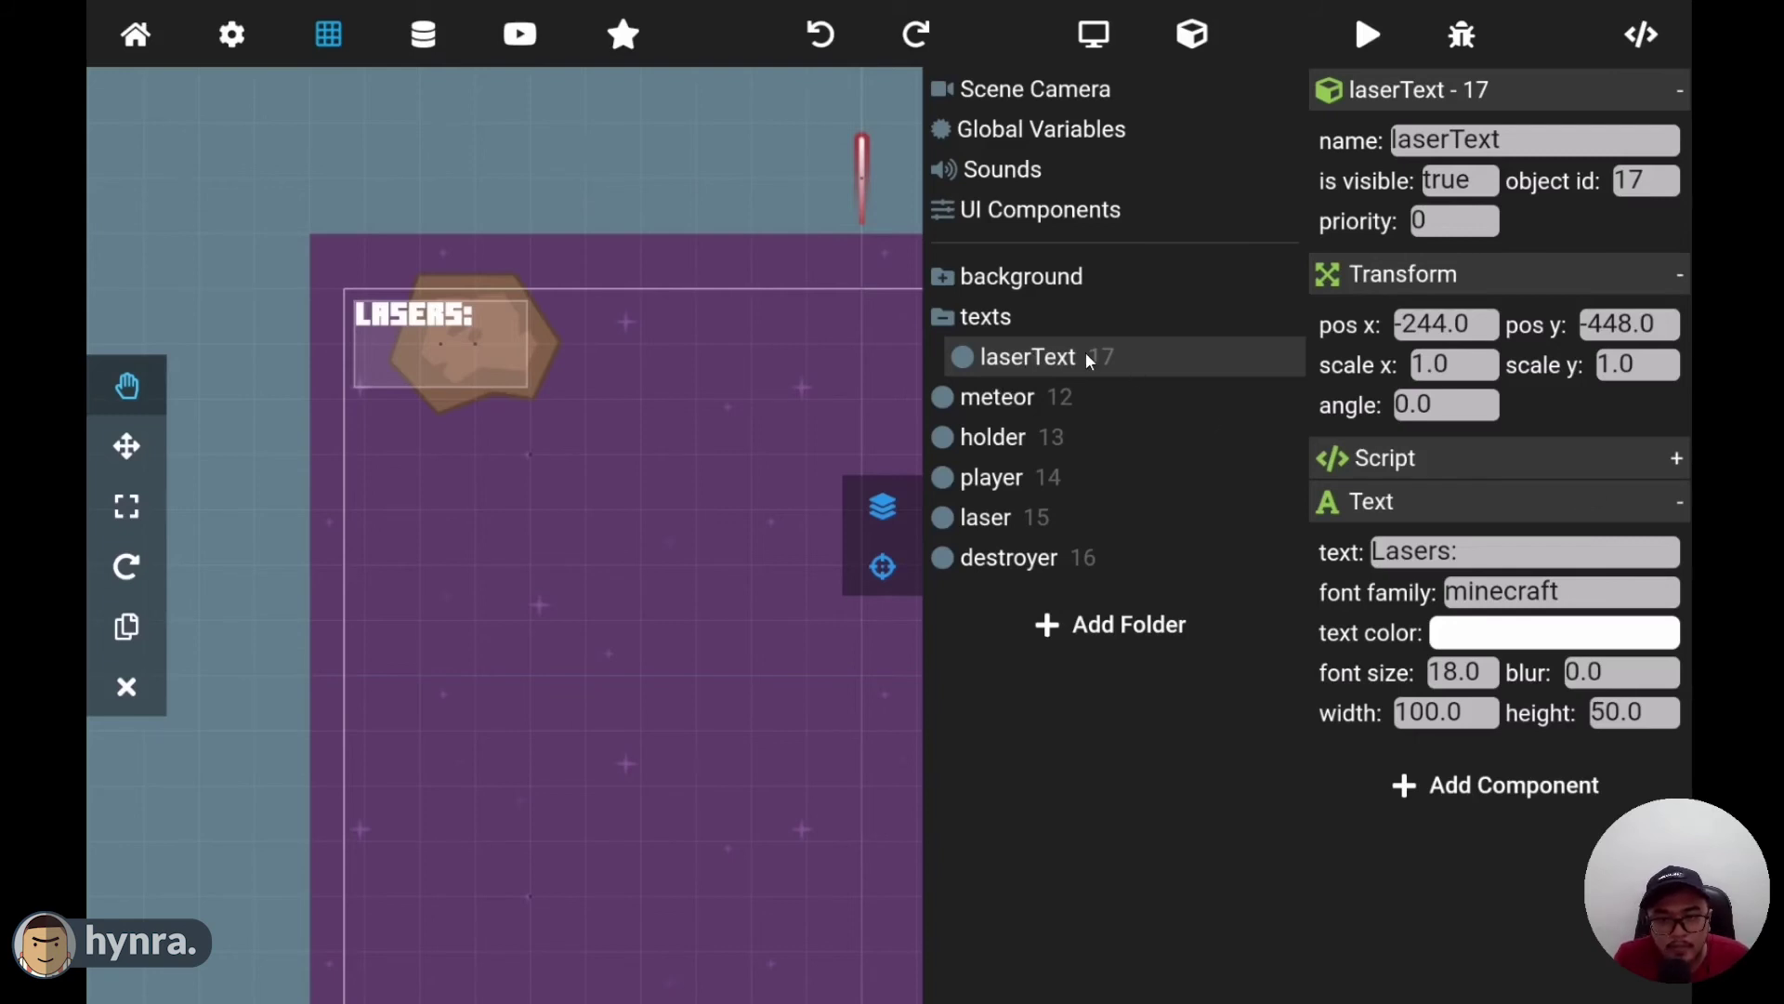
key(Escape)
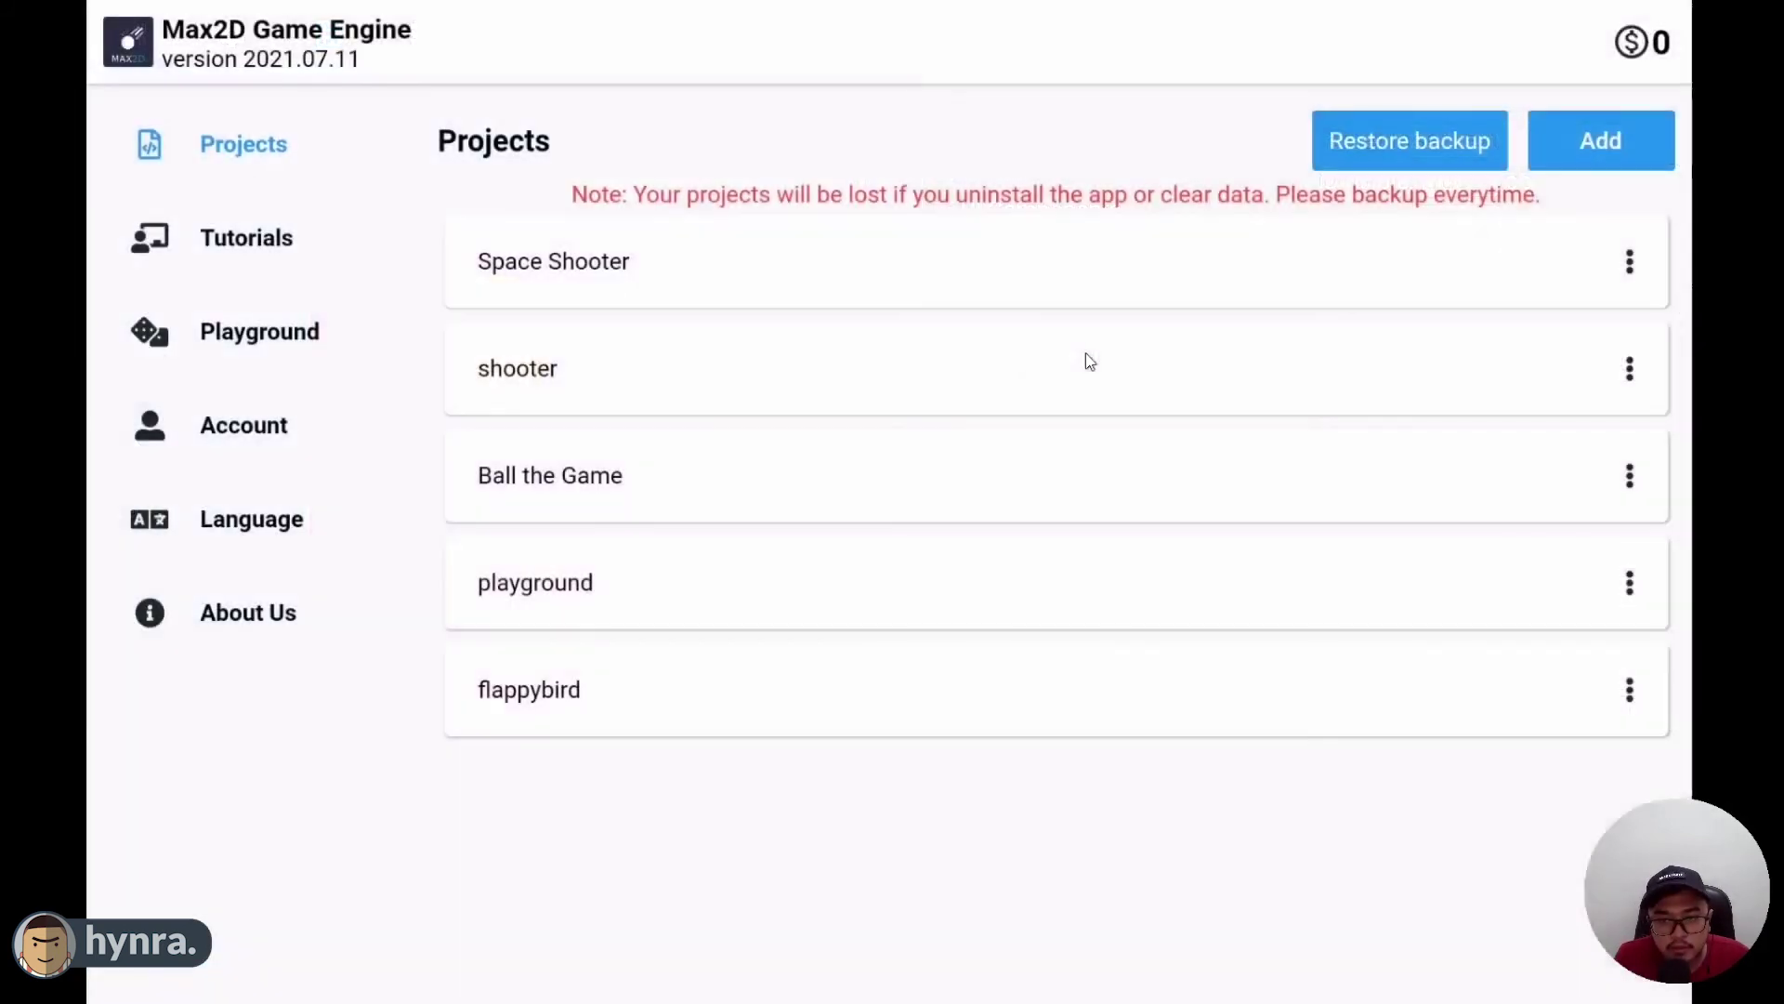
- Reopen the Space Shooter project and test-run the scene in debug mode, then return to the scene editor
click(630, 281)
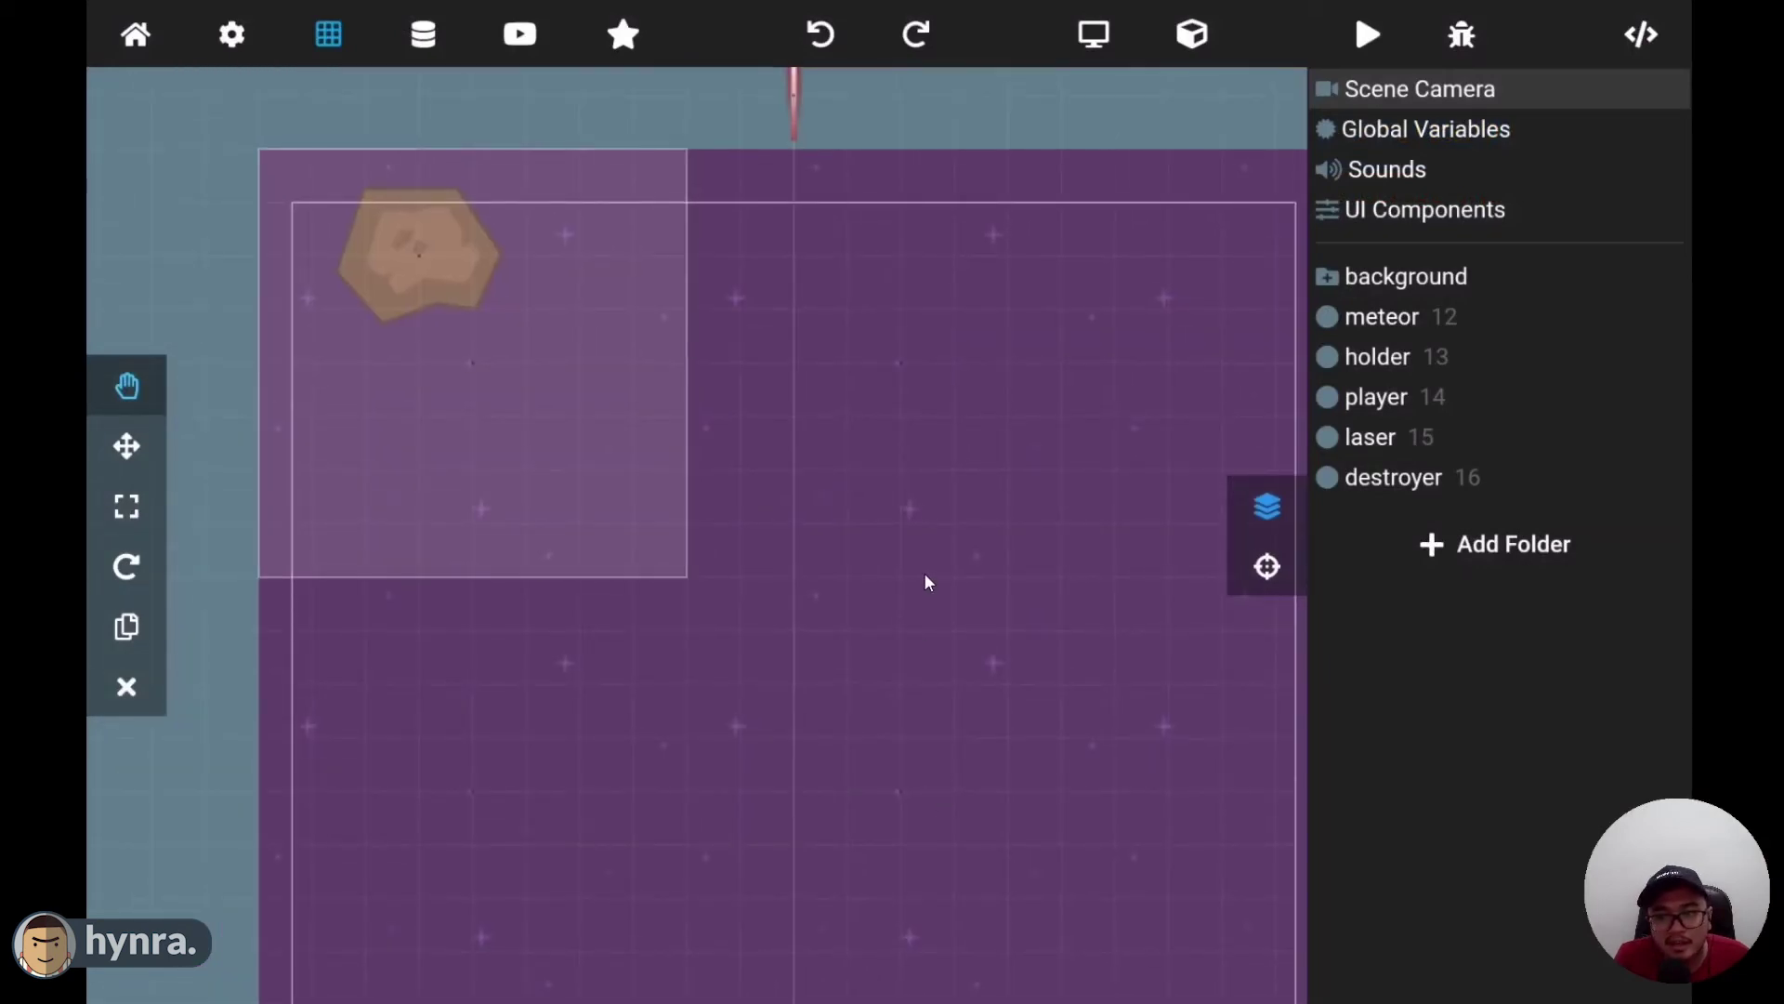
drag(886, 339, 884, 415)
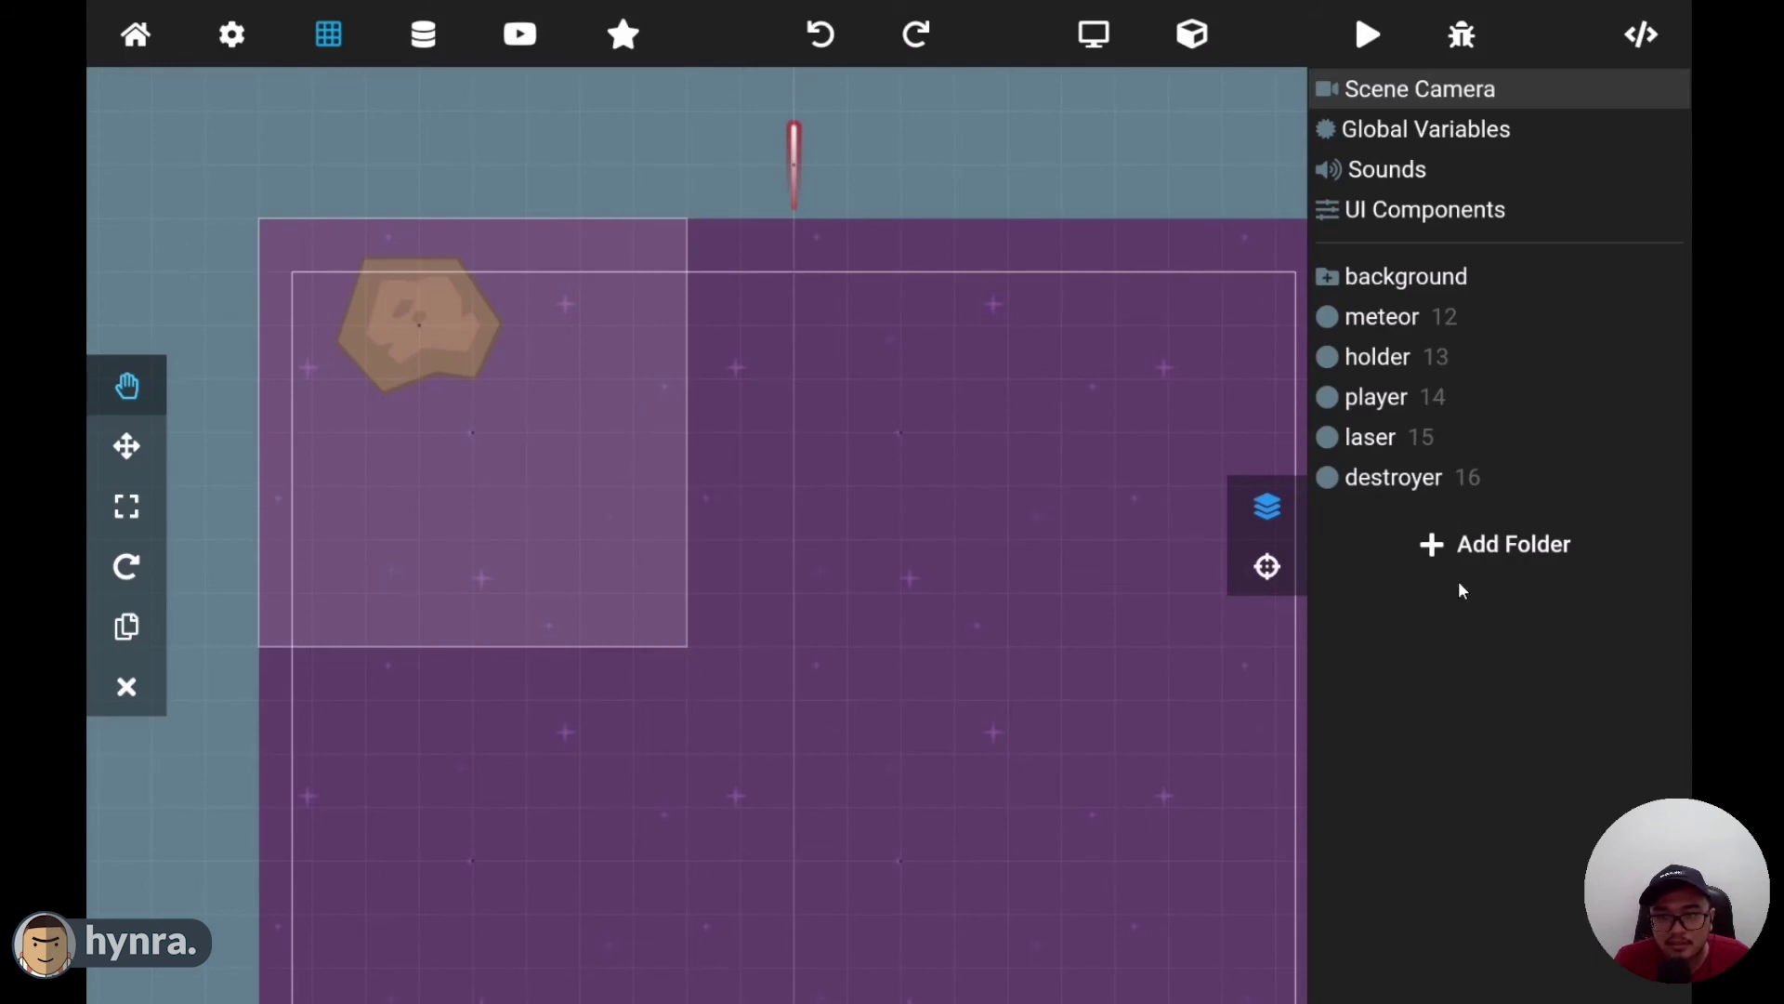
click(1464, 42)
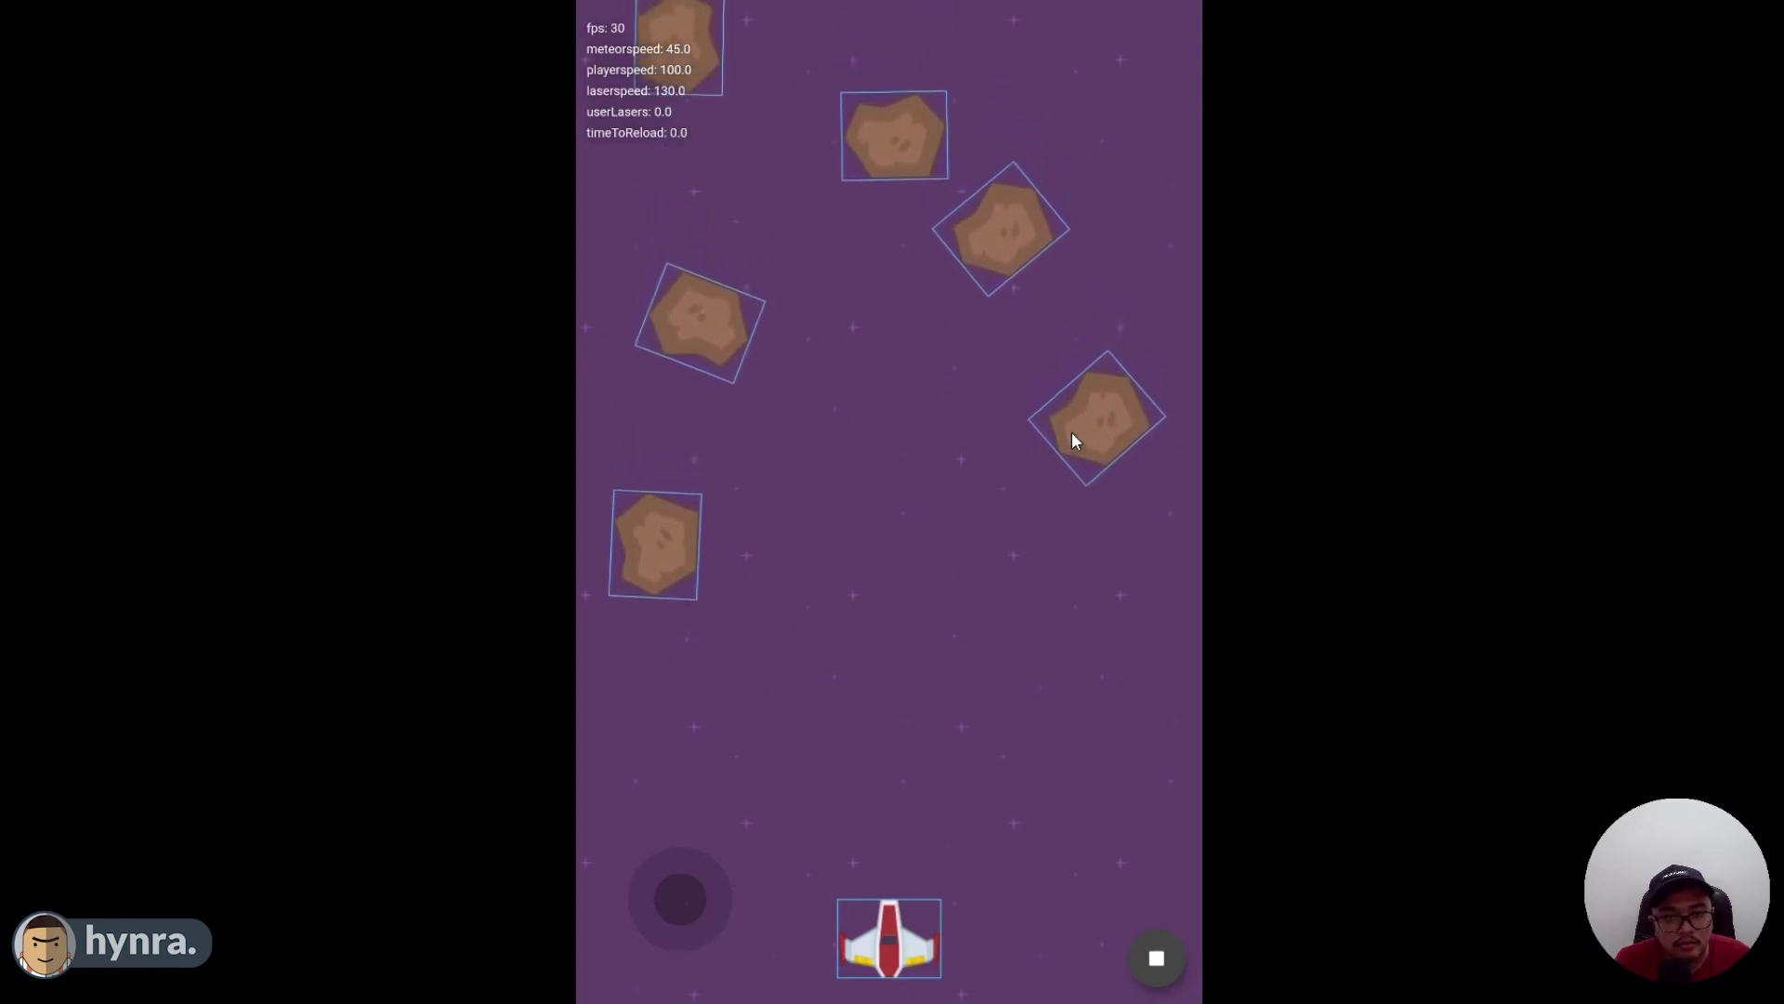
click(1156, 959)
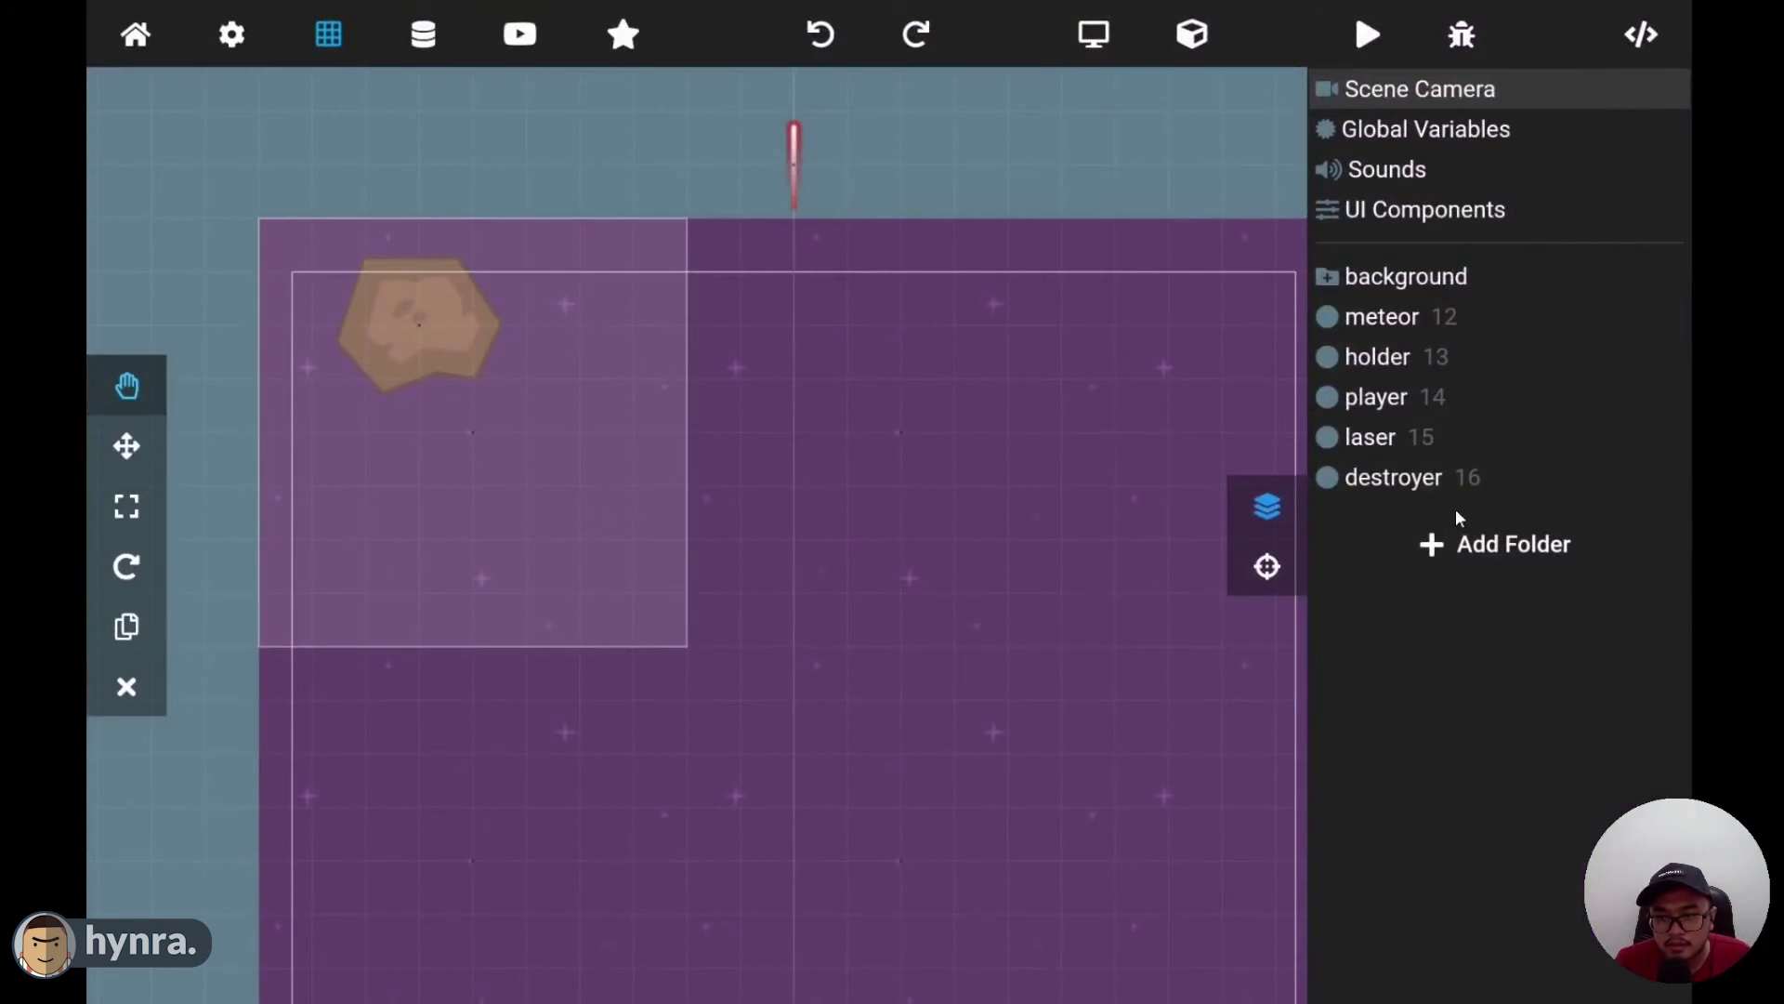
- Add a new folder to the scene's object list and name it texts
click(1457, 555)
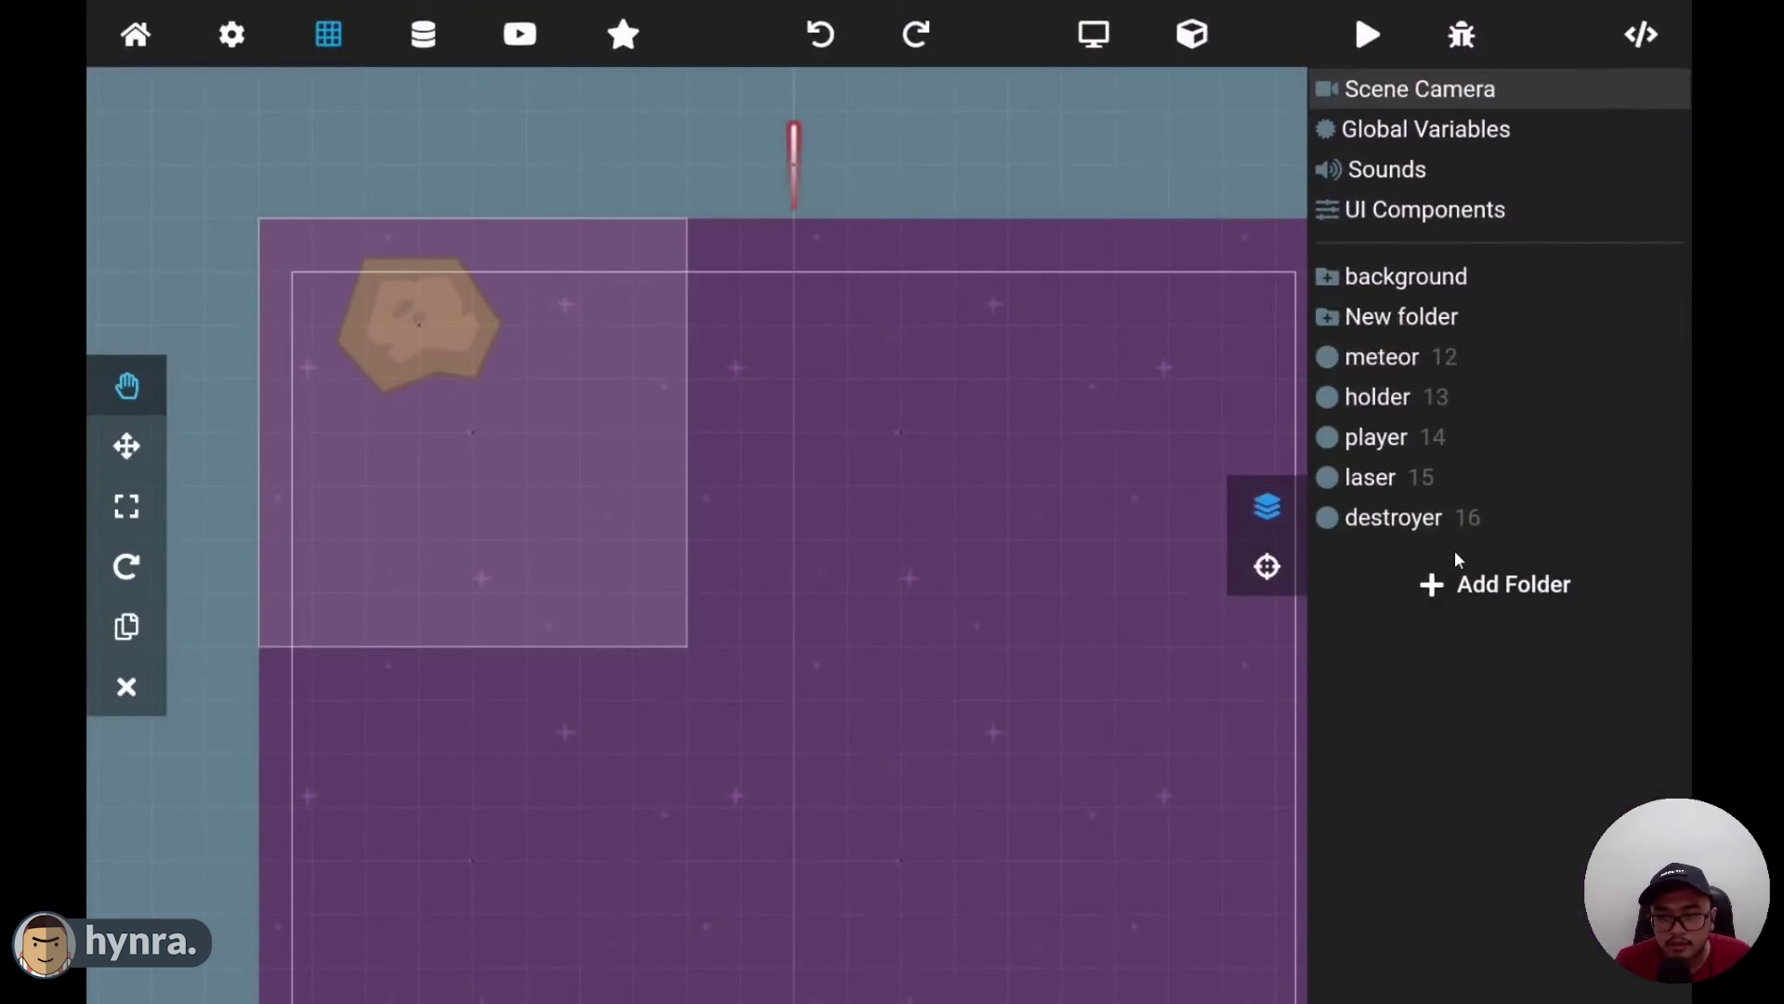
click(1401, 326)
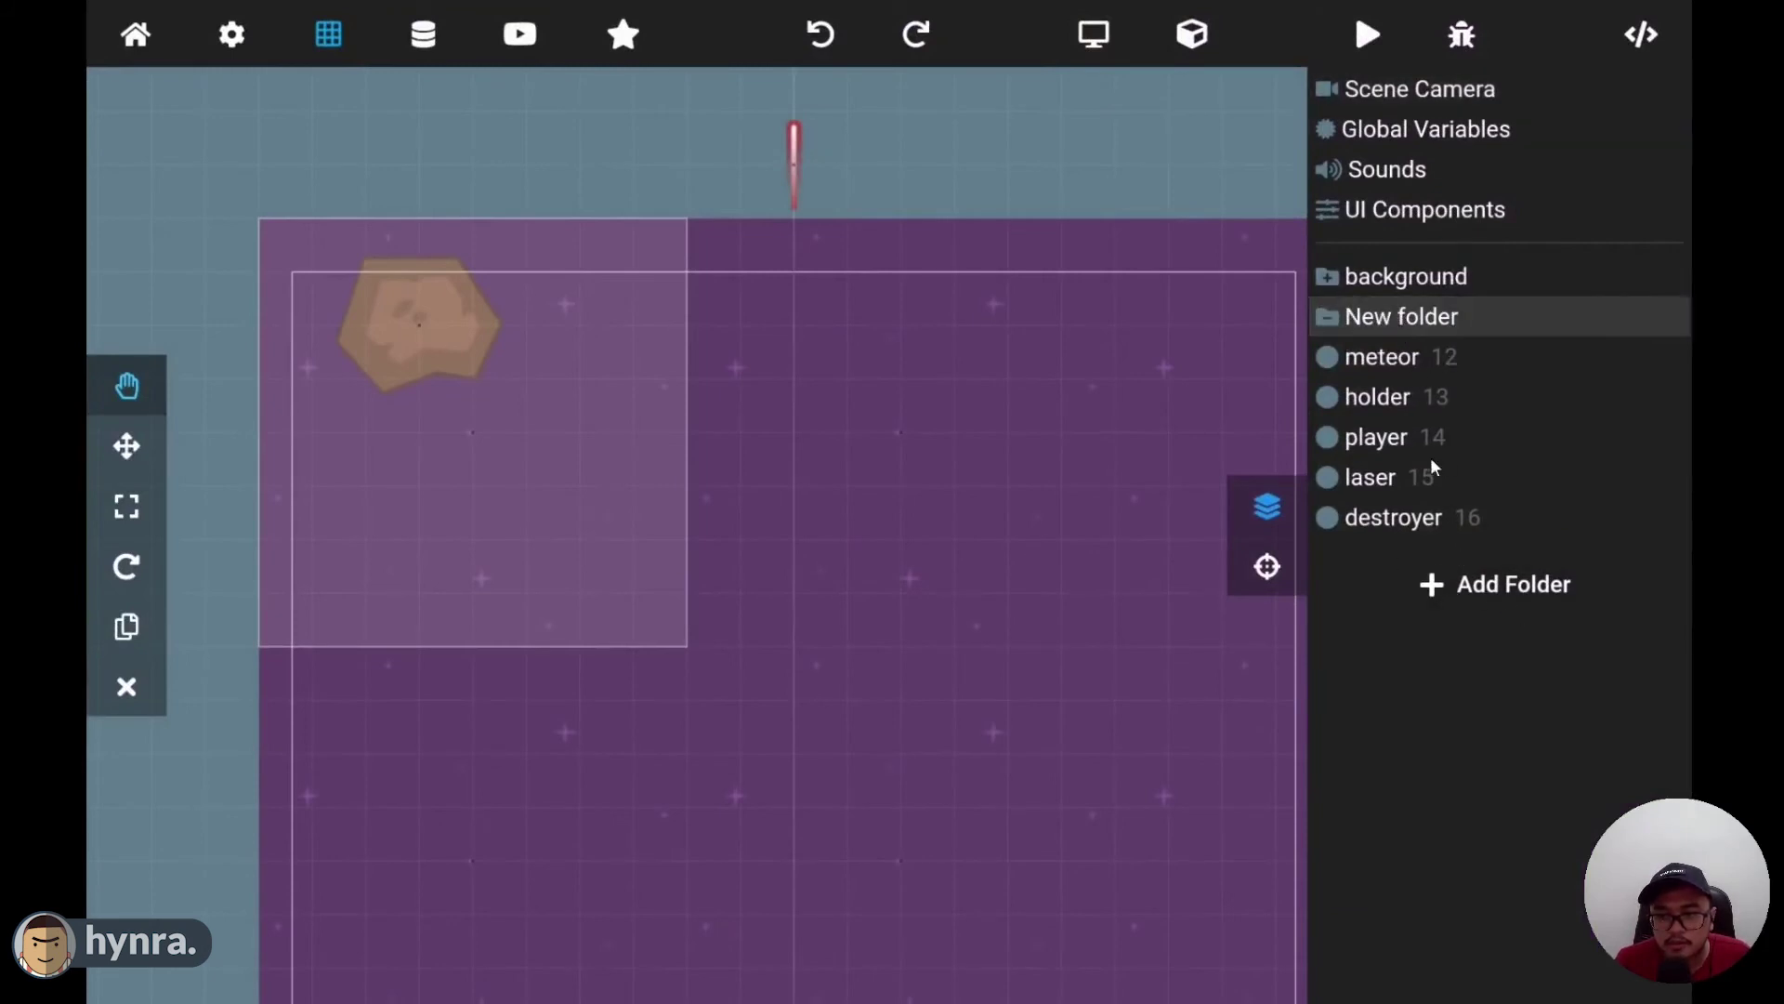
click(1266, 569)
click(1502, 148)
double_click(1502, 148)
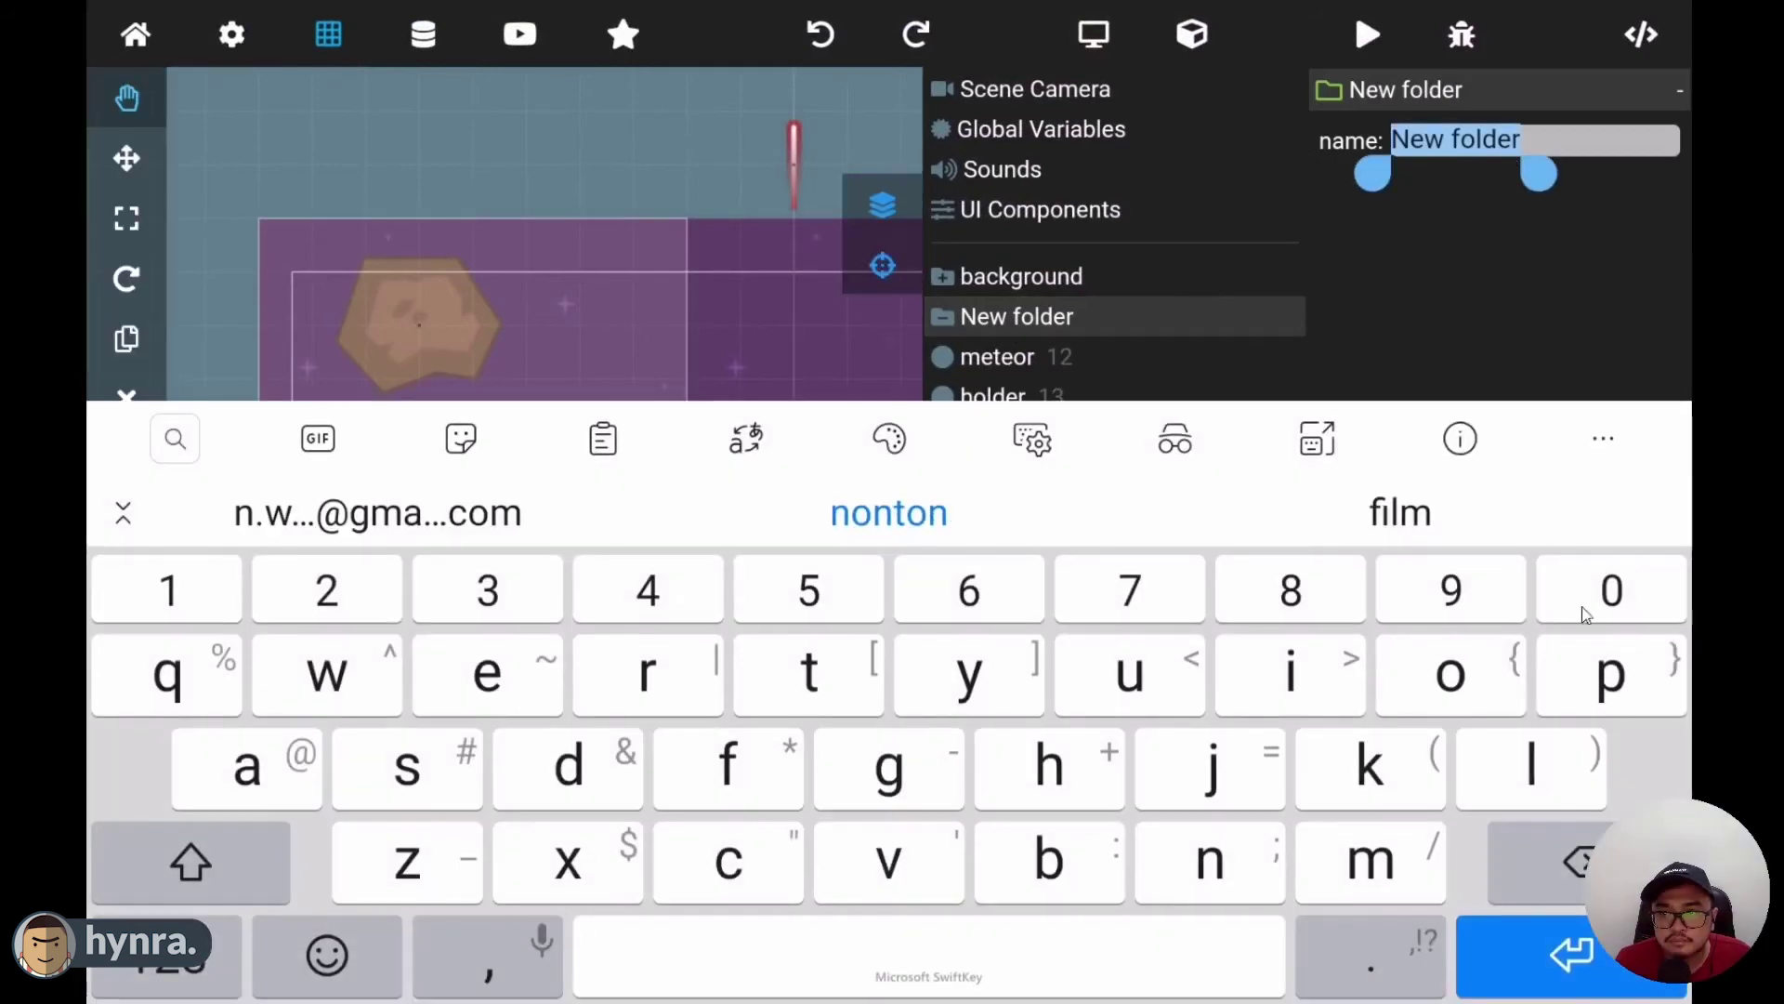
key(BackSpace)
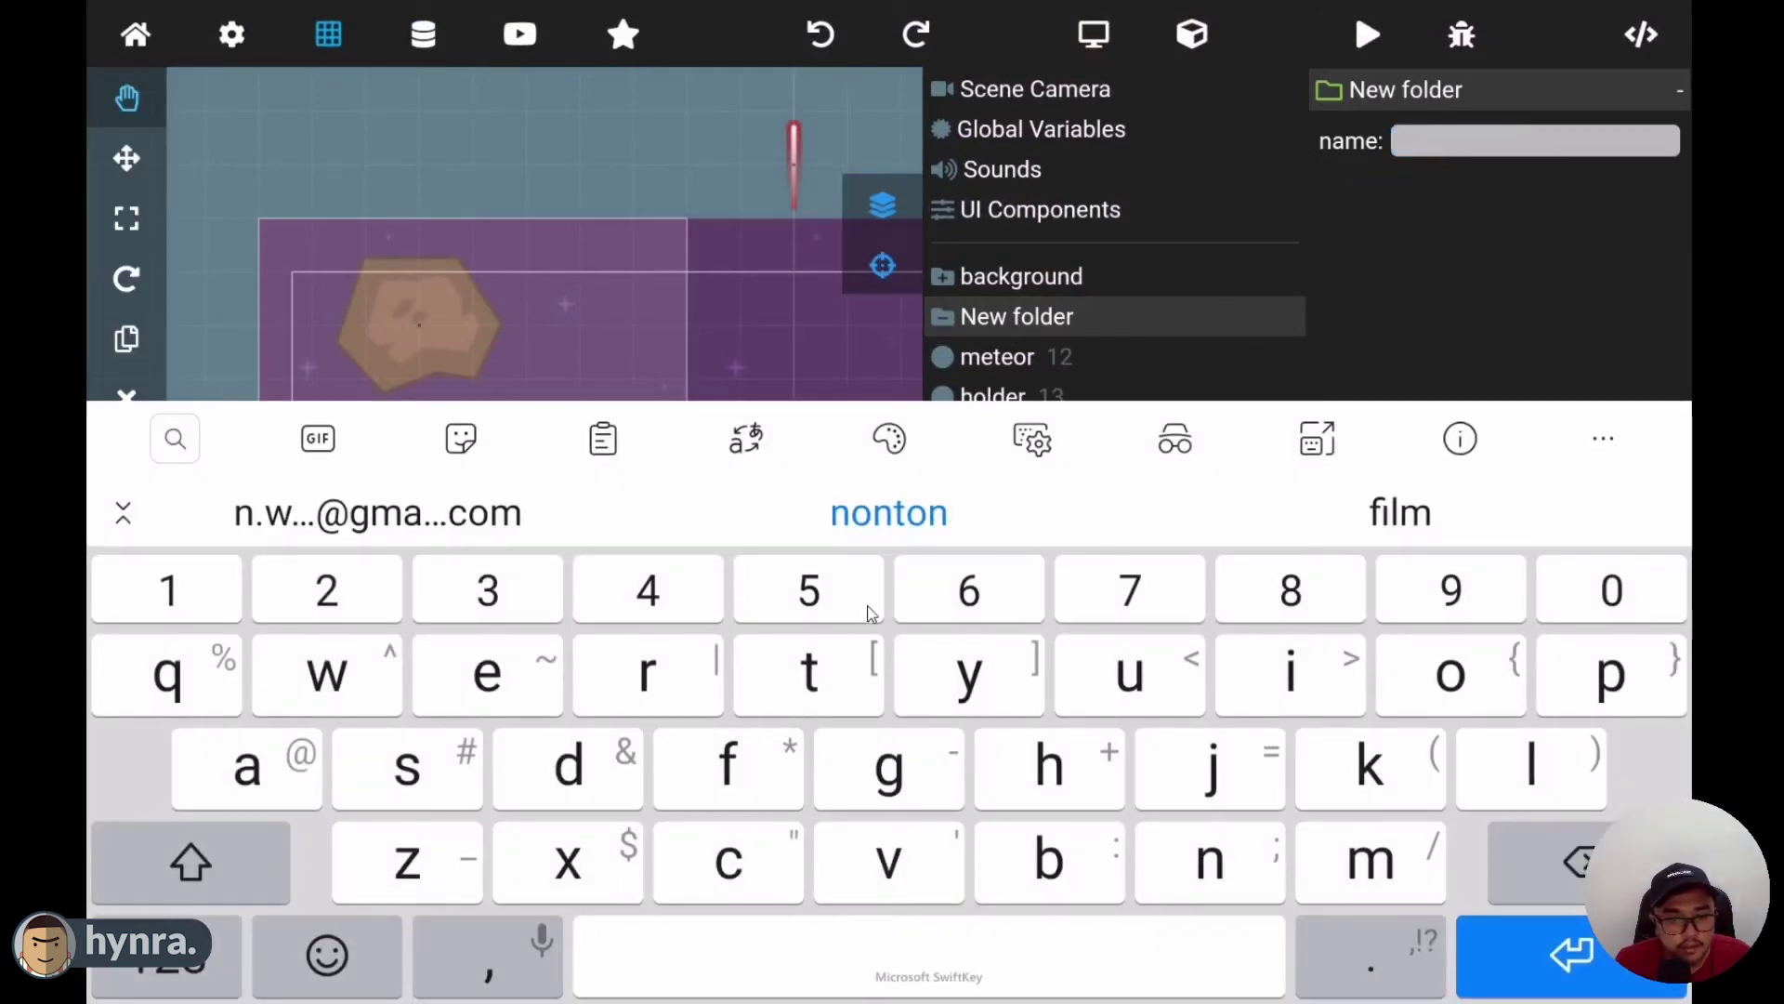
text(texts)
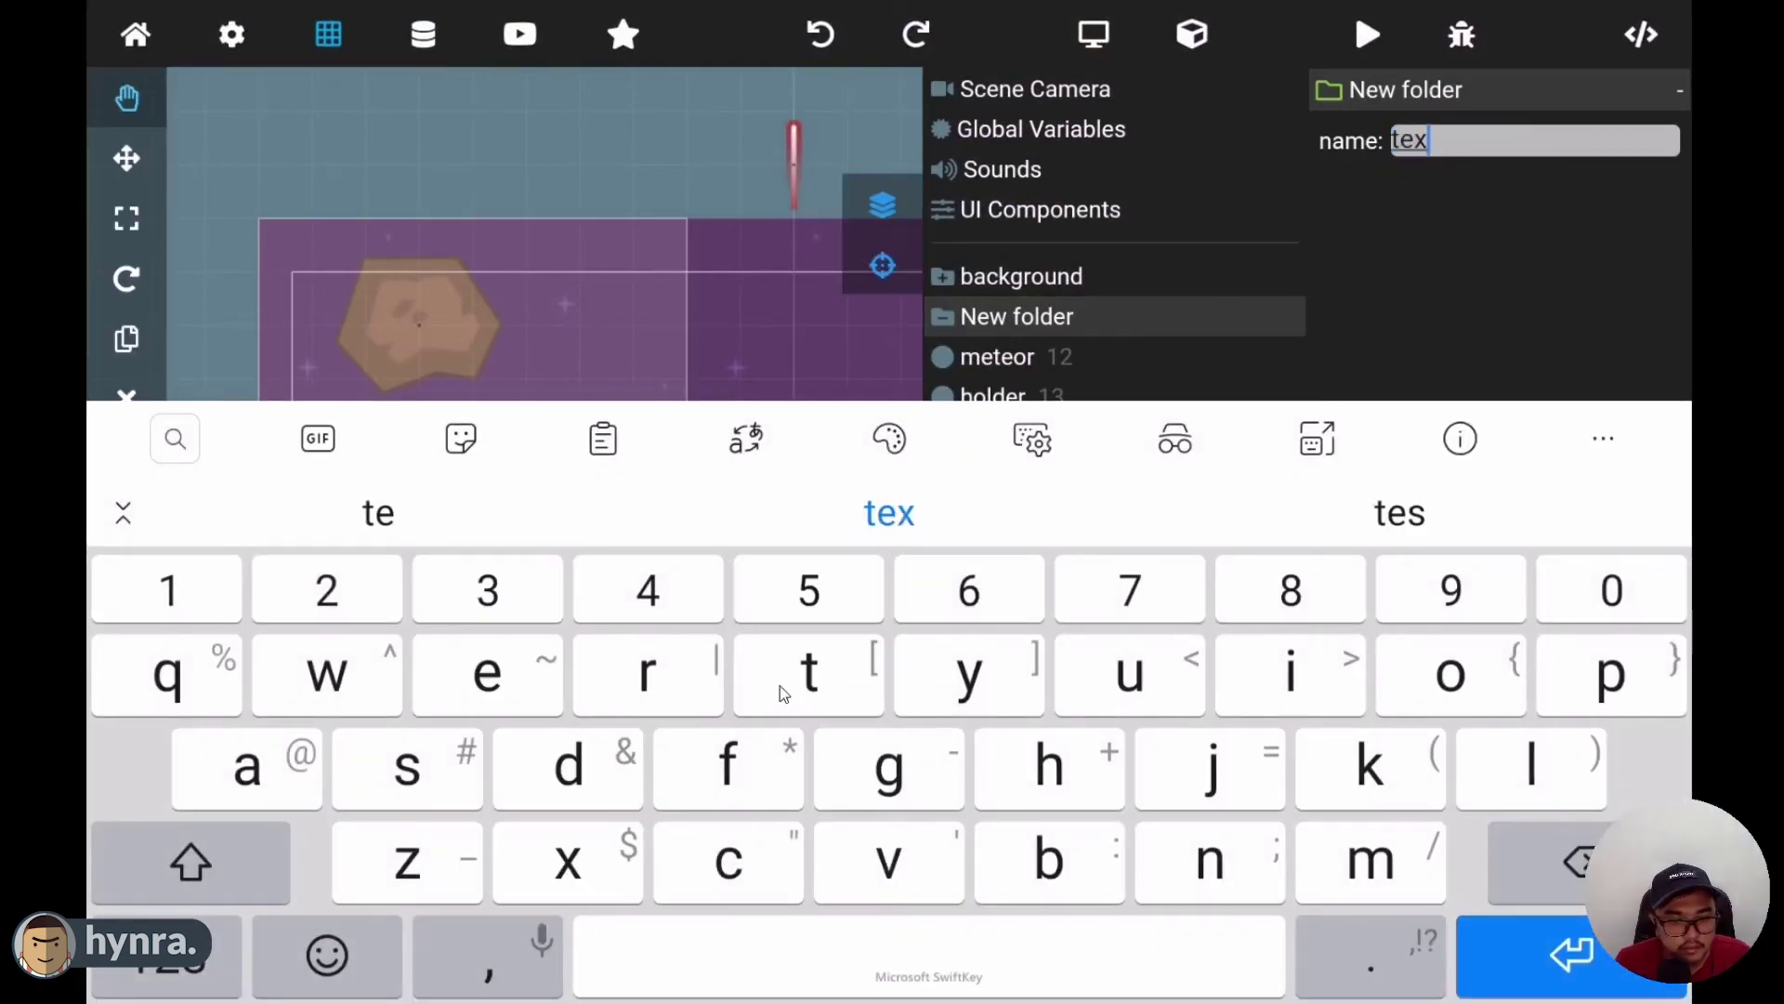
click(1524, 953)
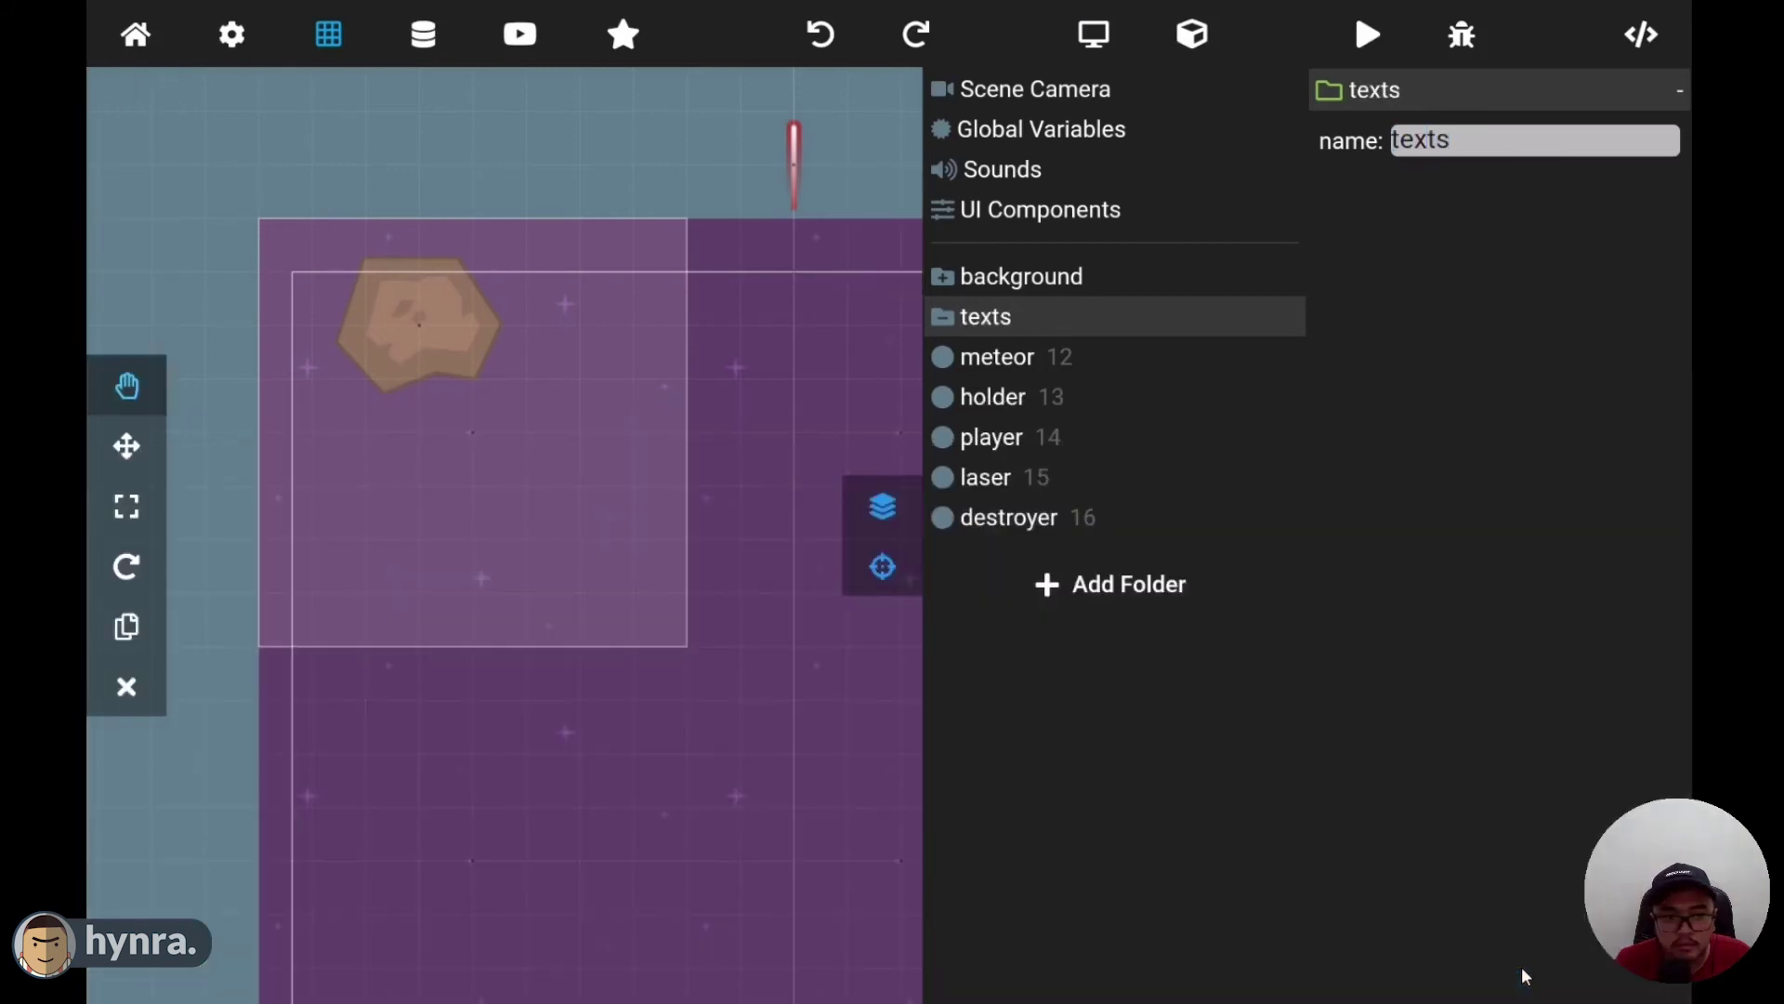
- Create a new text object and place it inside the texts folder
click(1195, 37)
click(1284, 243)
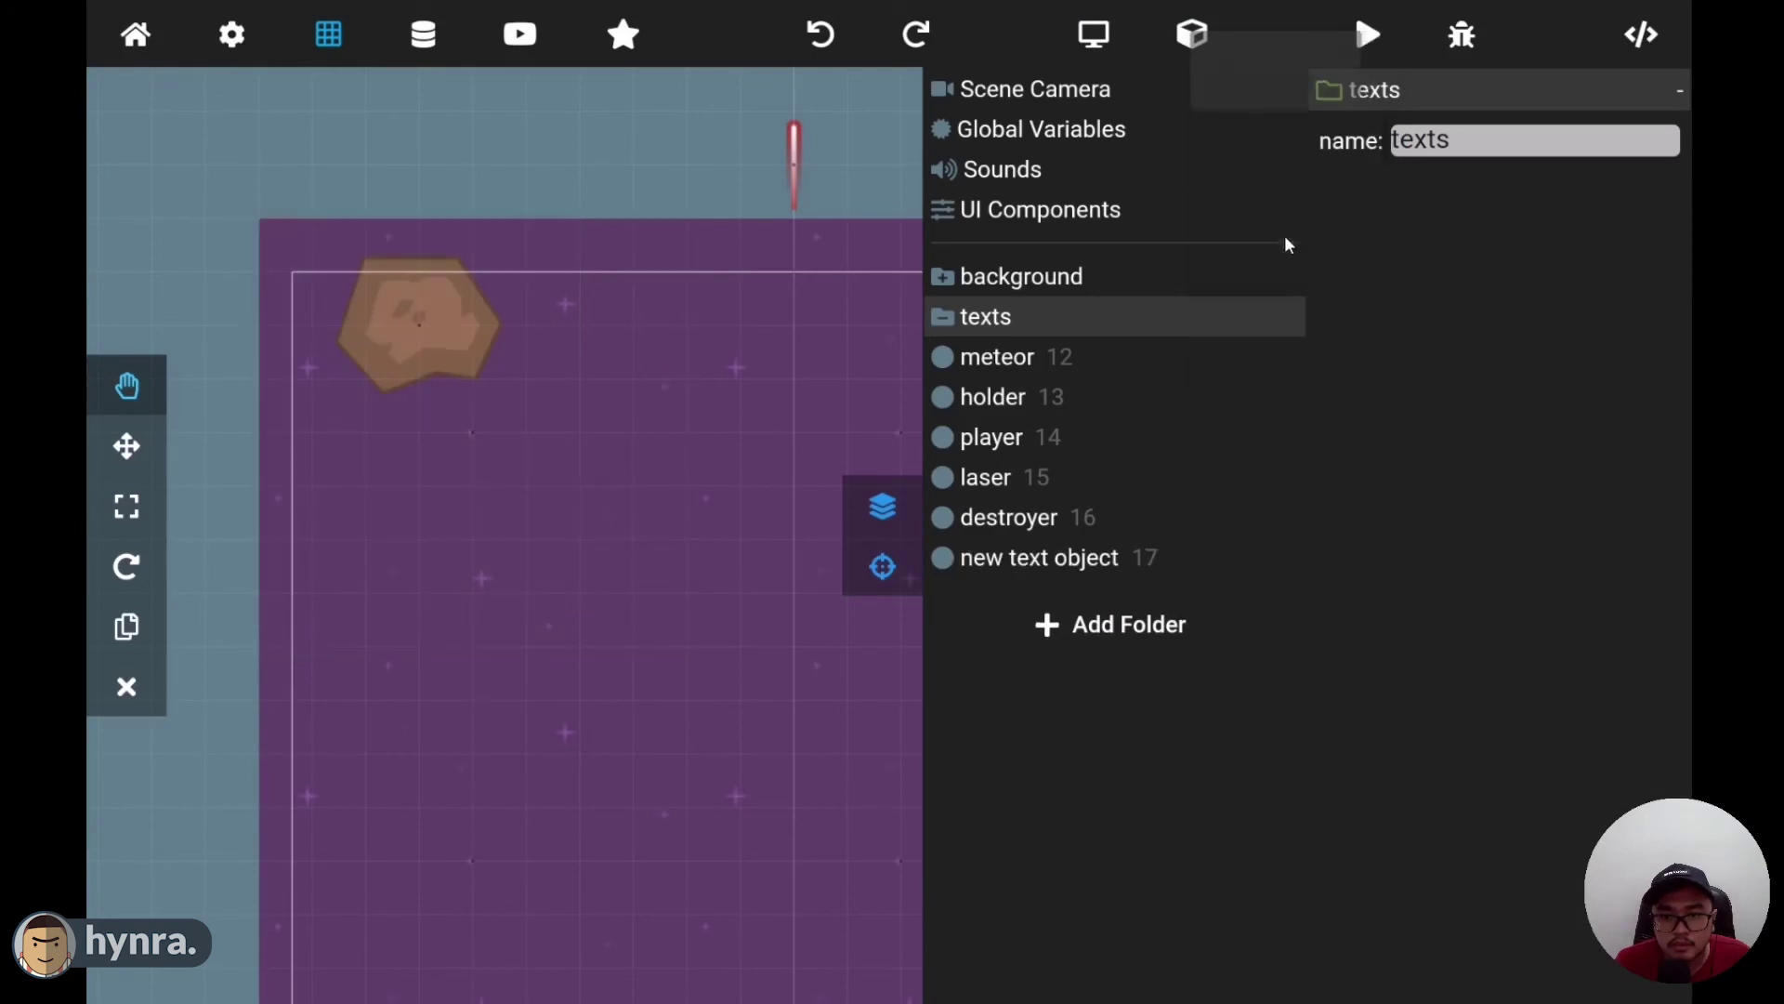
click(1076, 560)
drag(1022, 567, 1003, 321)
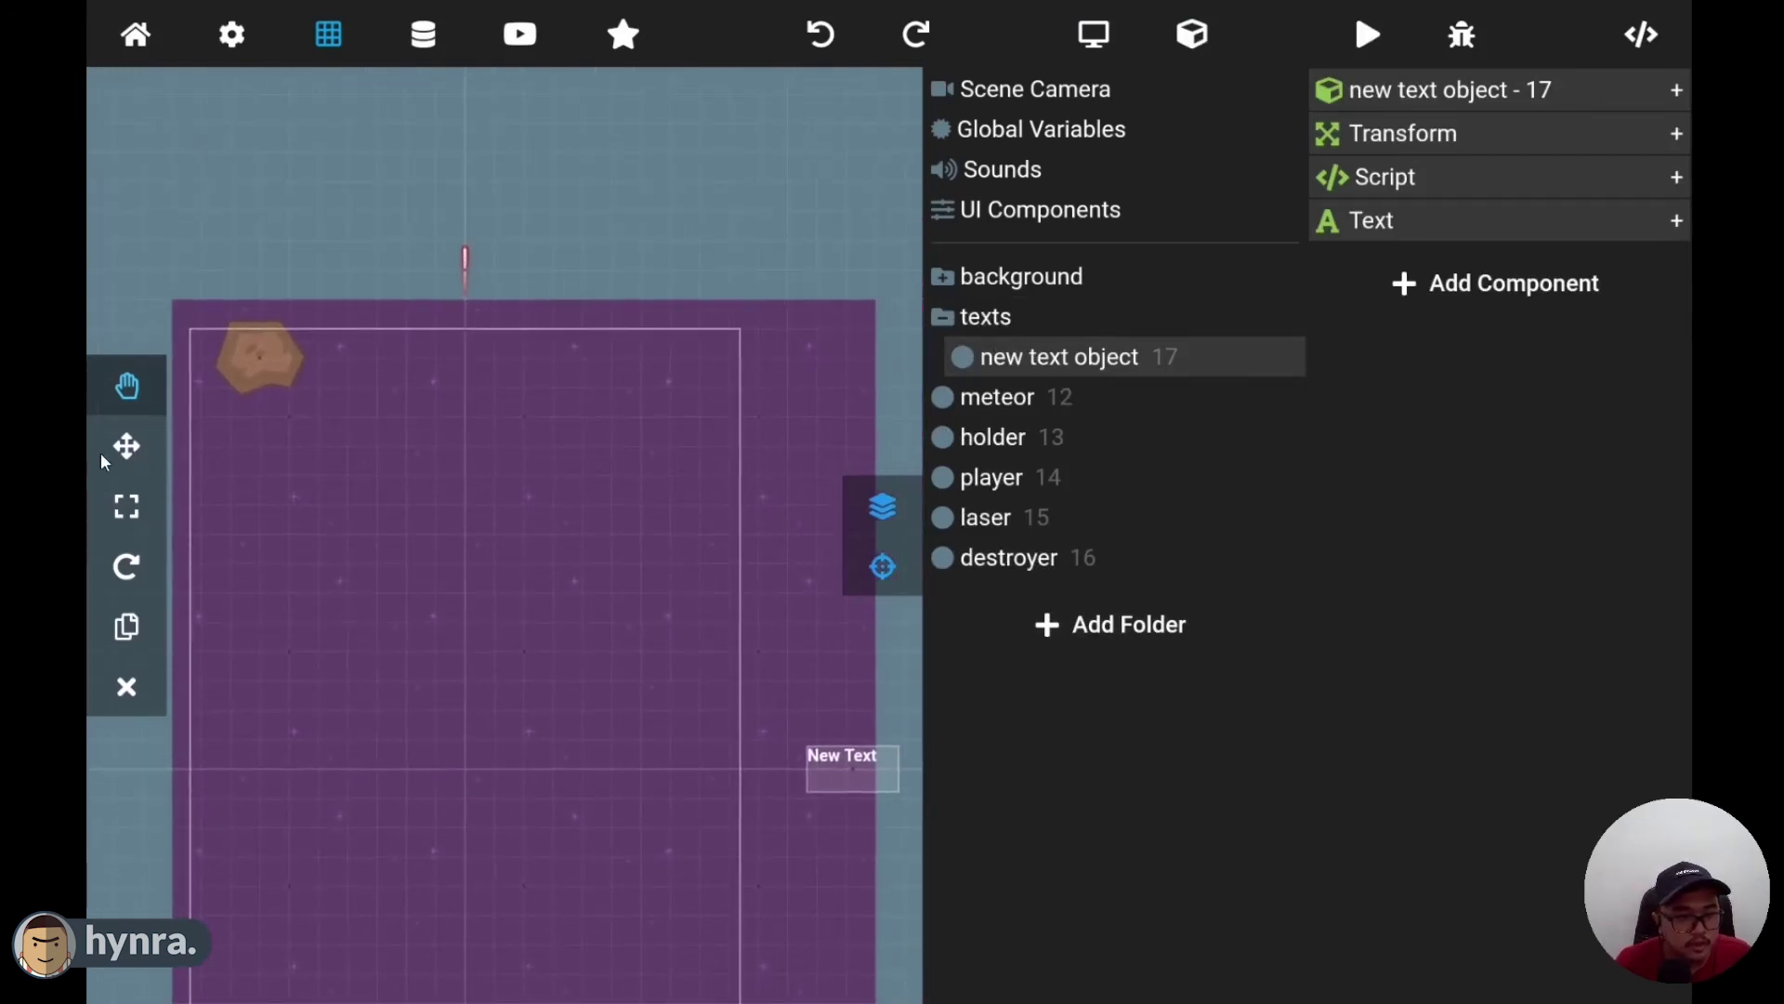
- Move the new text object to the camera frame's upper-left corner, at about x -256, y -448
click(127, 447)
drag(887, 768, 242, 753)
drag(232, 628, 312, 193)
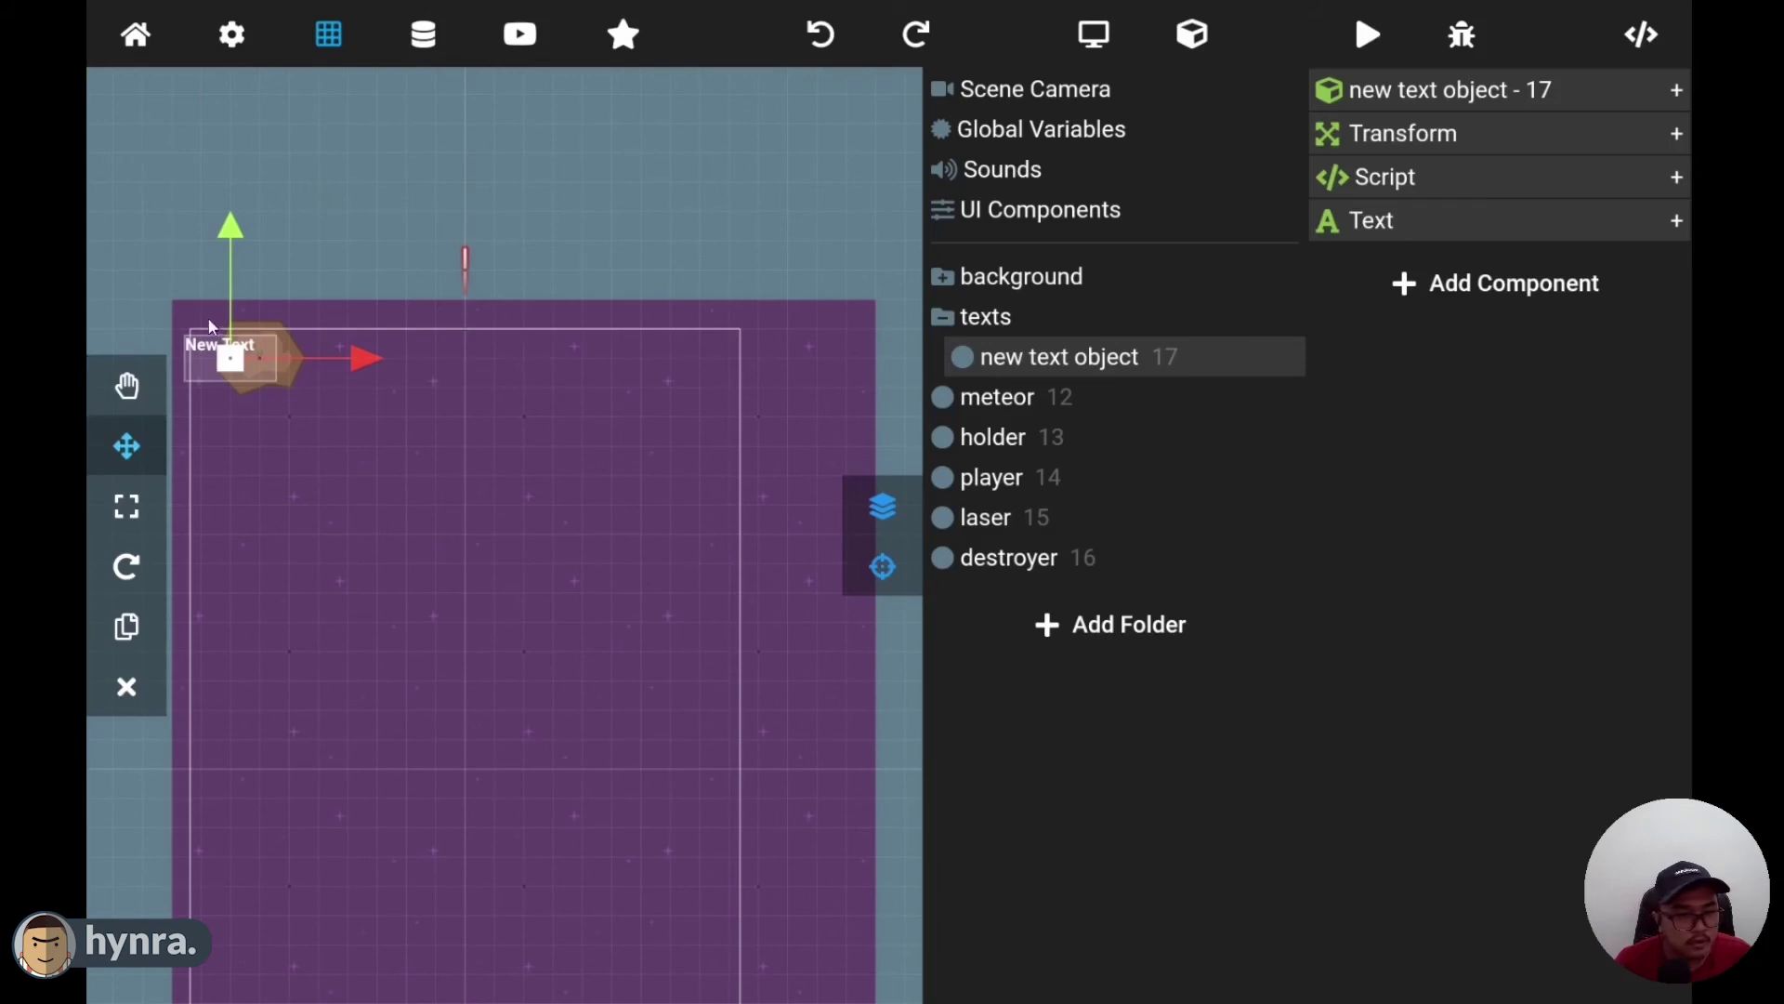
click(135, 381)
scroll(465, 268, up, 5)
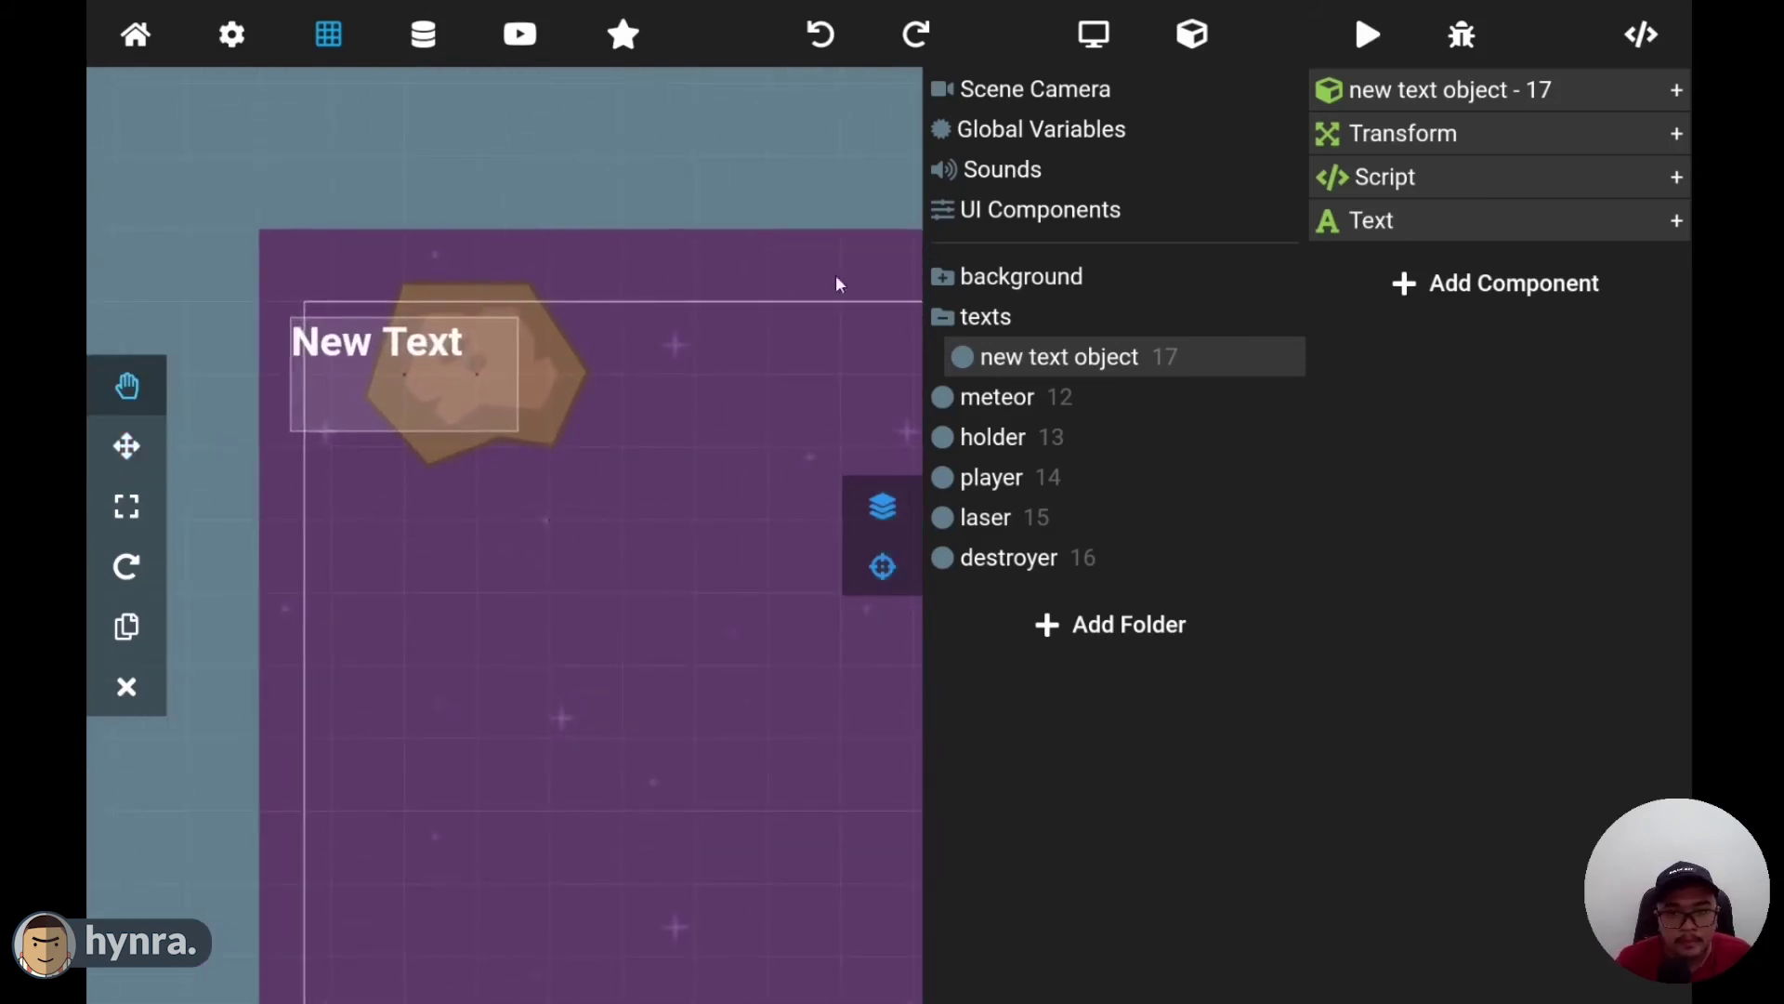
- Rename the new text object as laserText
click(1501, 89)
click(1545, 142)
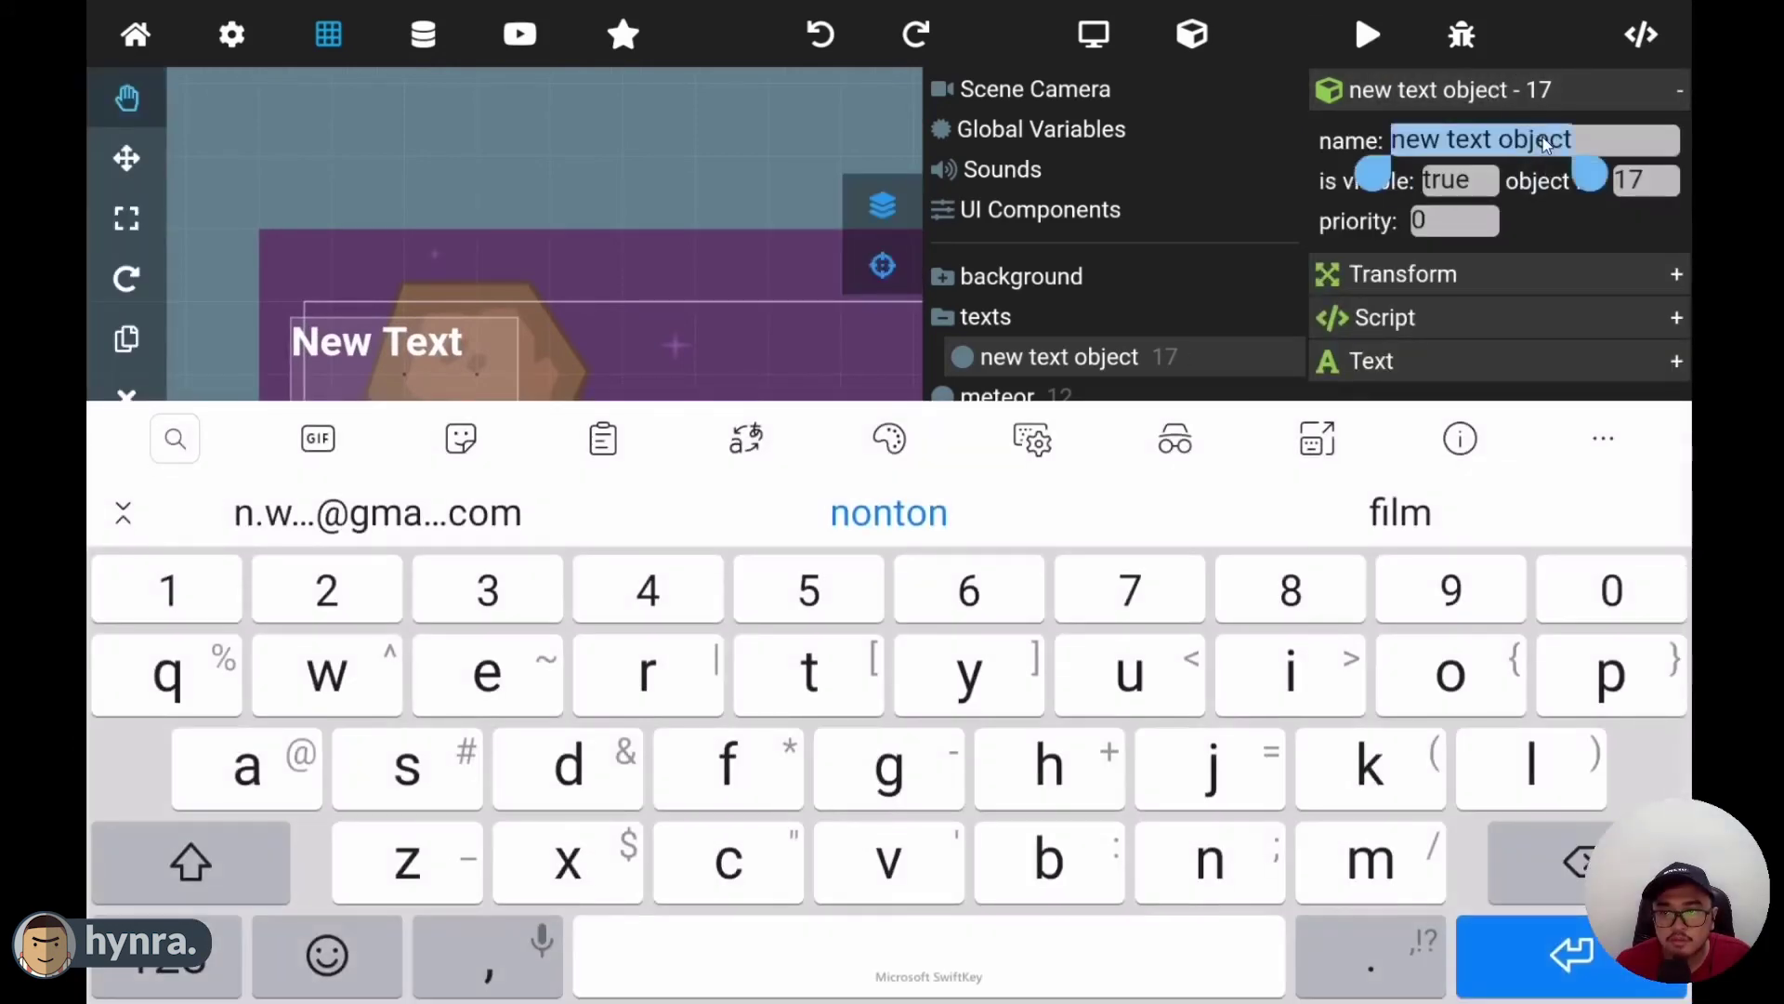
text(las)
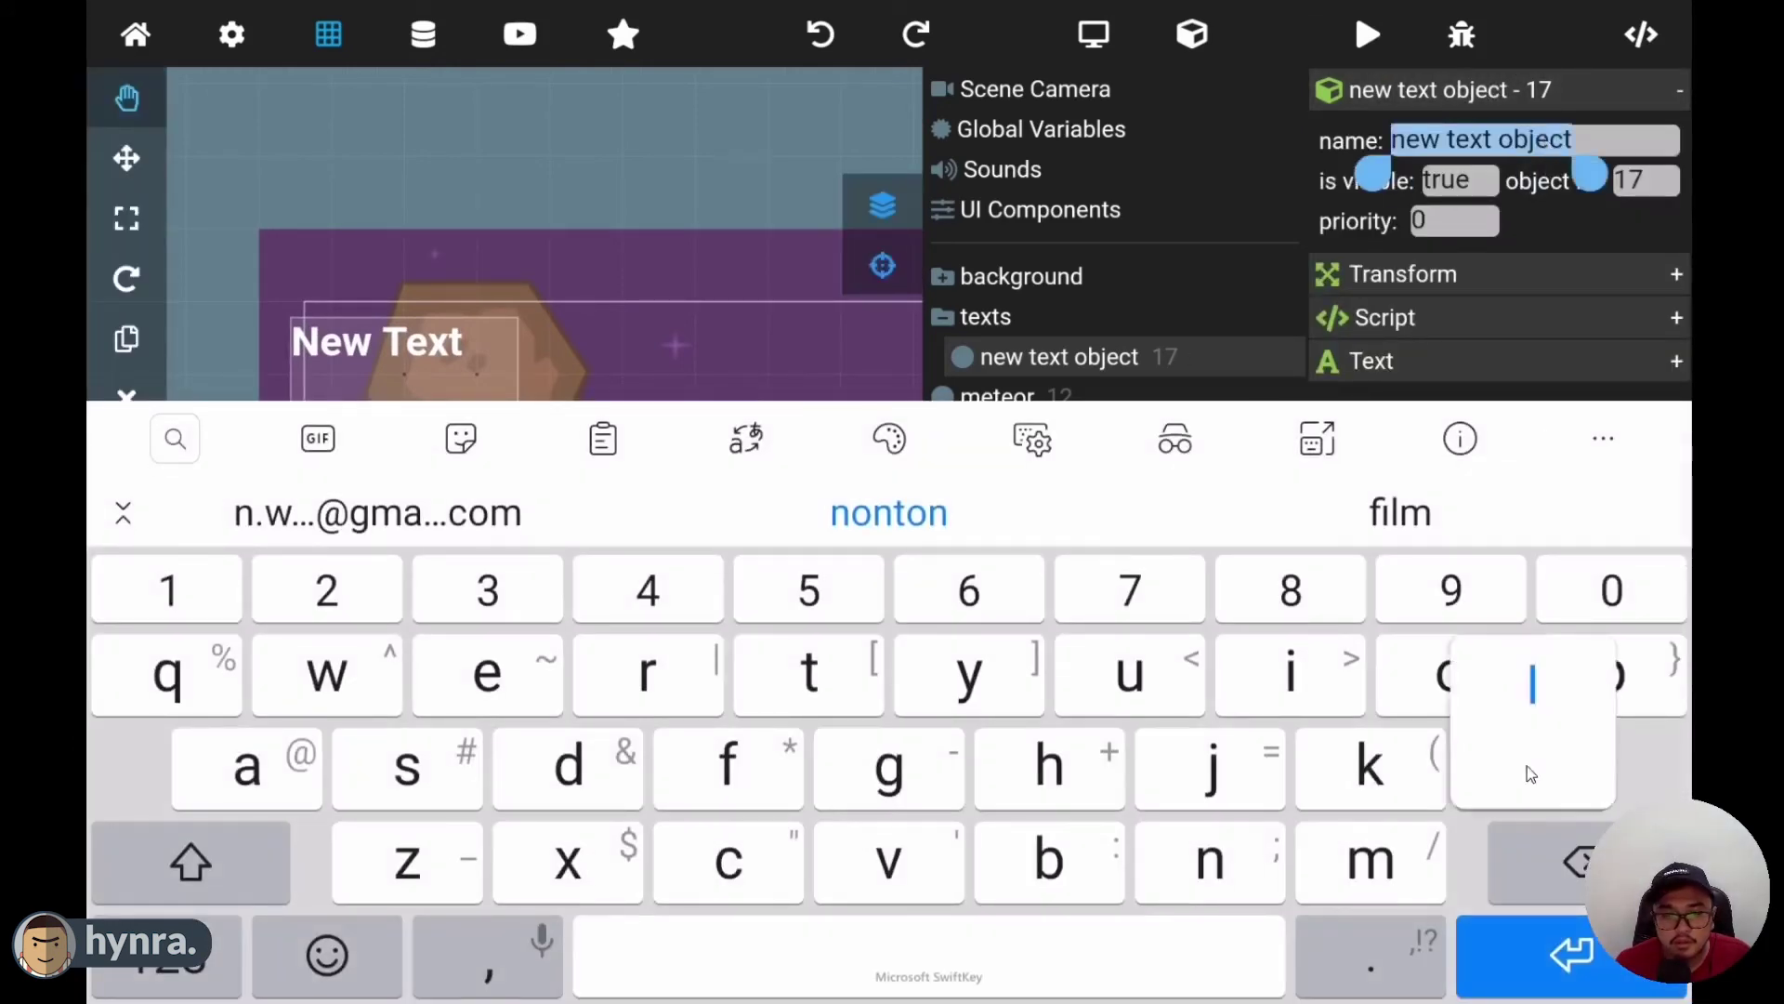
text(e)
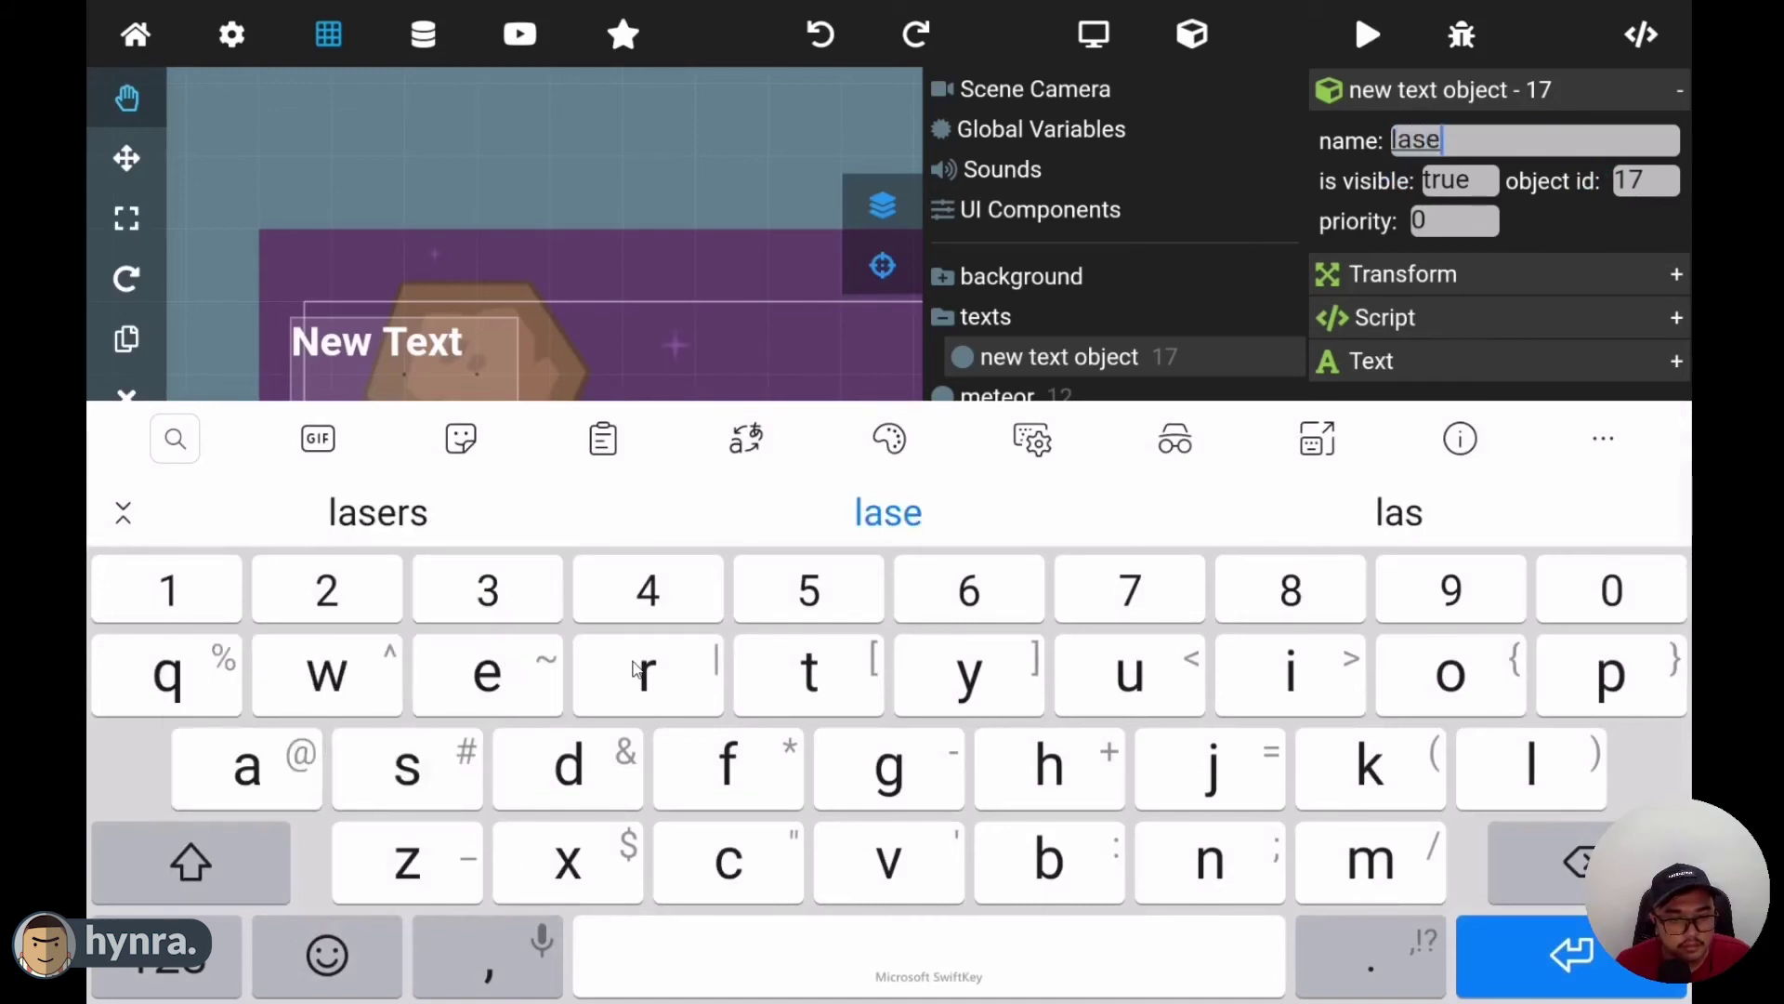
text(rText)
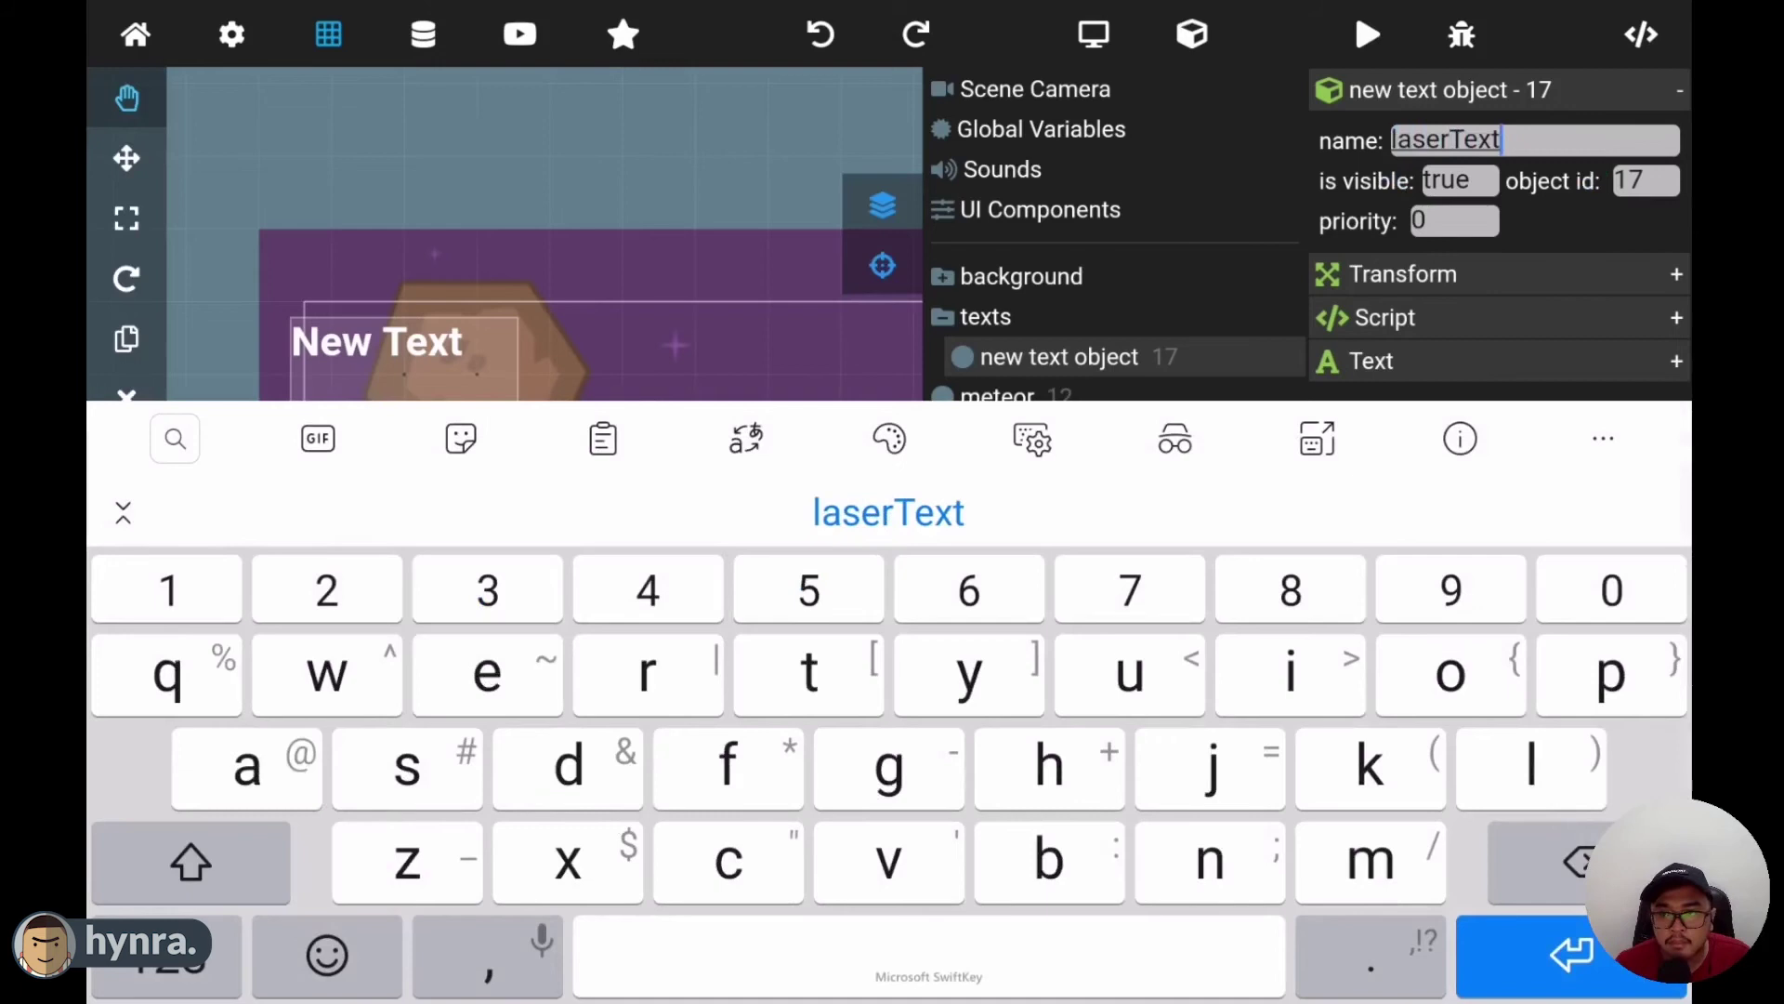
key(Return)
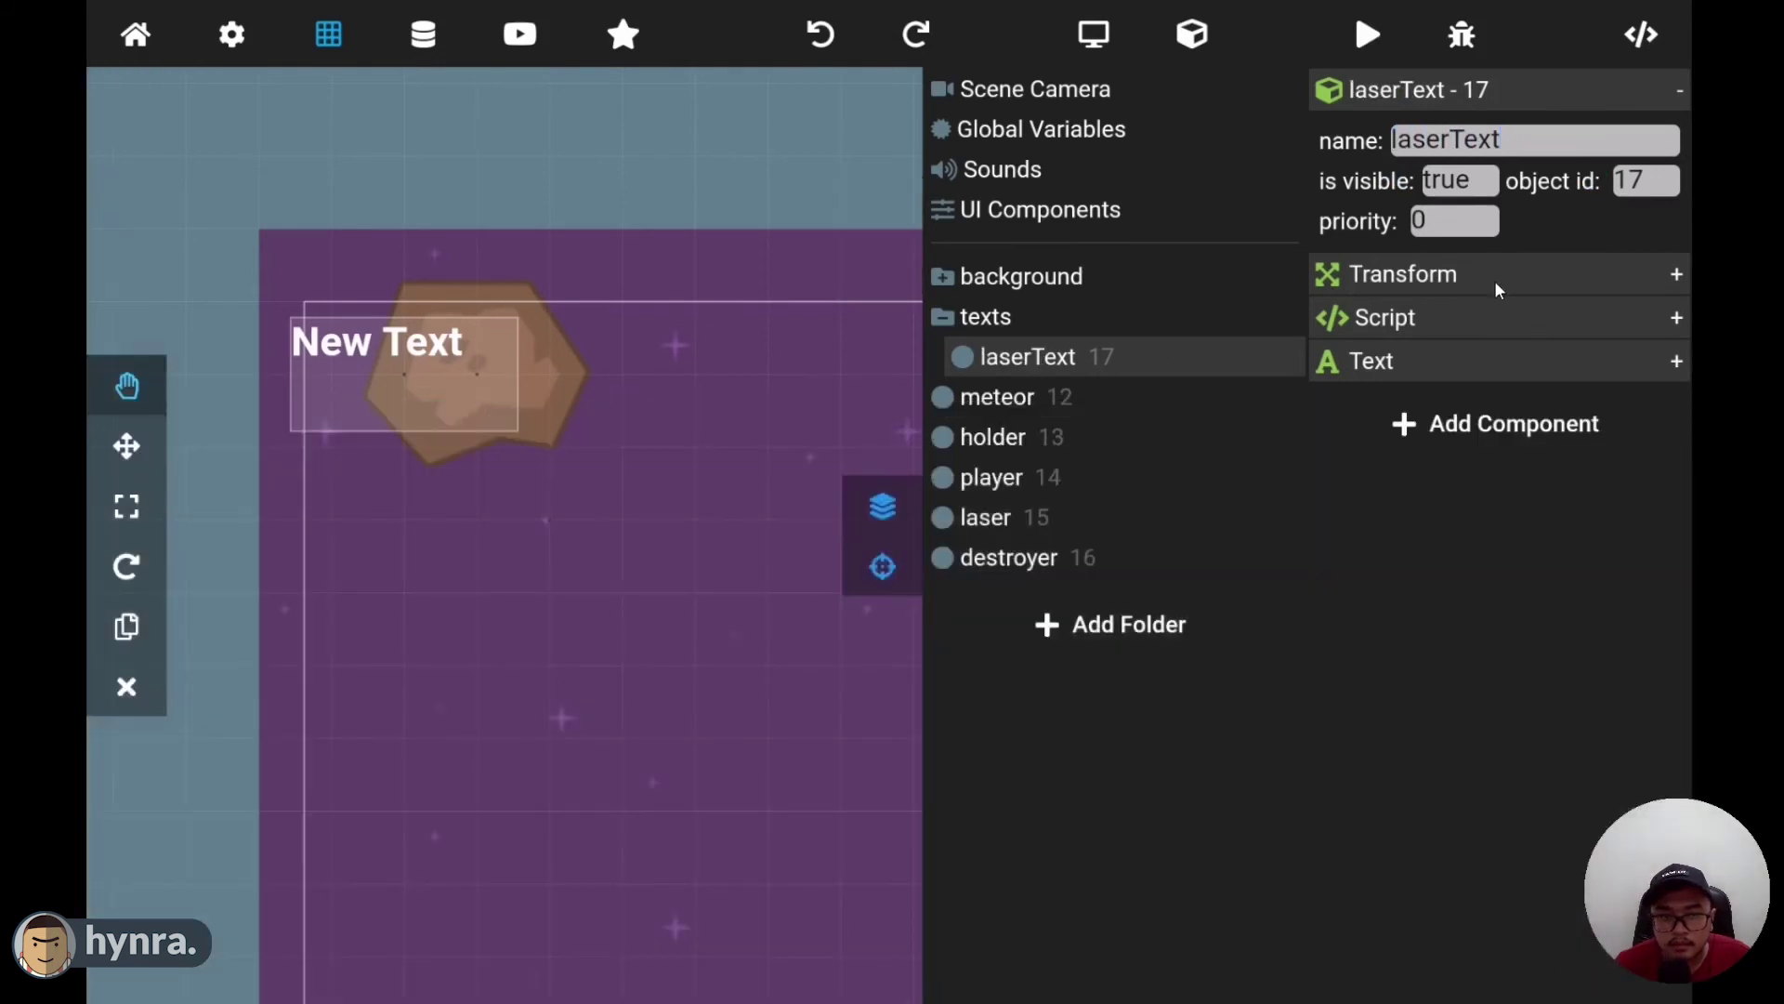
- Replace laserText's default text with "Lasers:"
click(1484, 360)
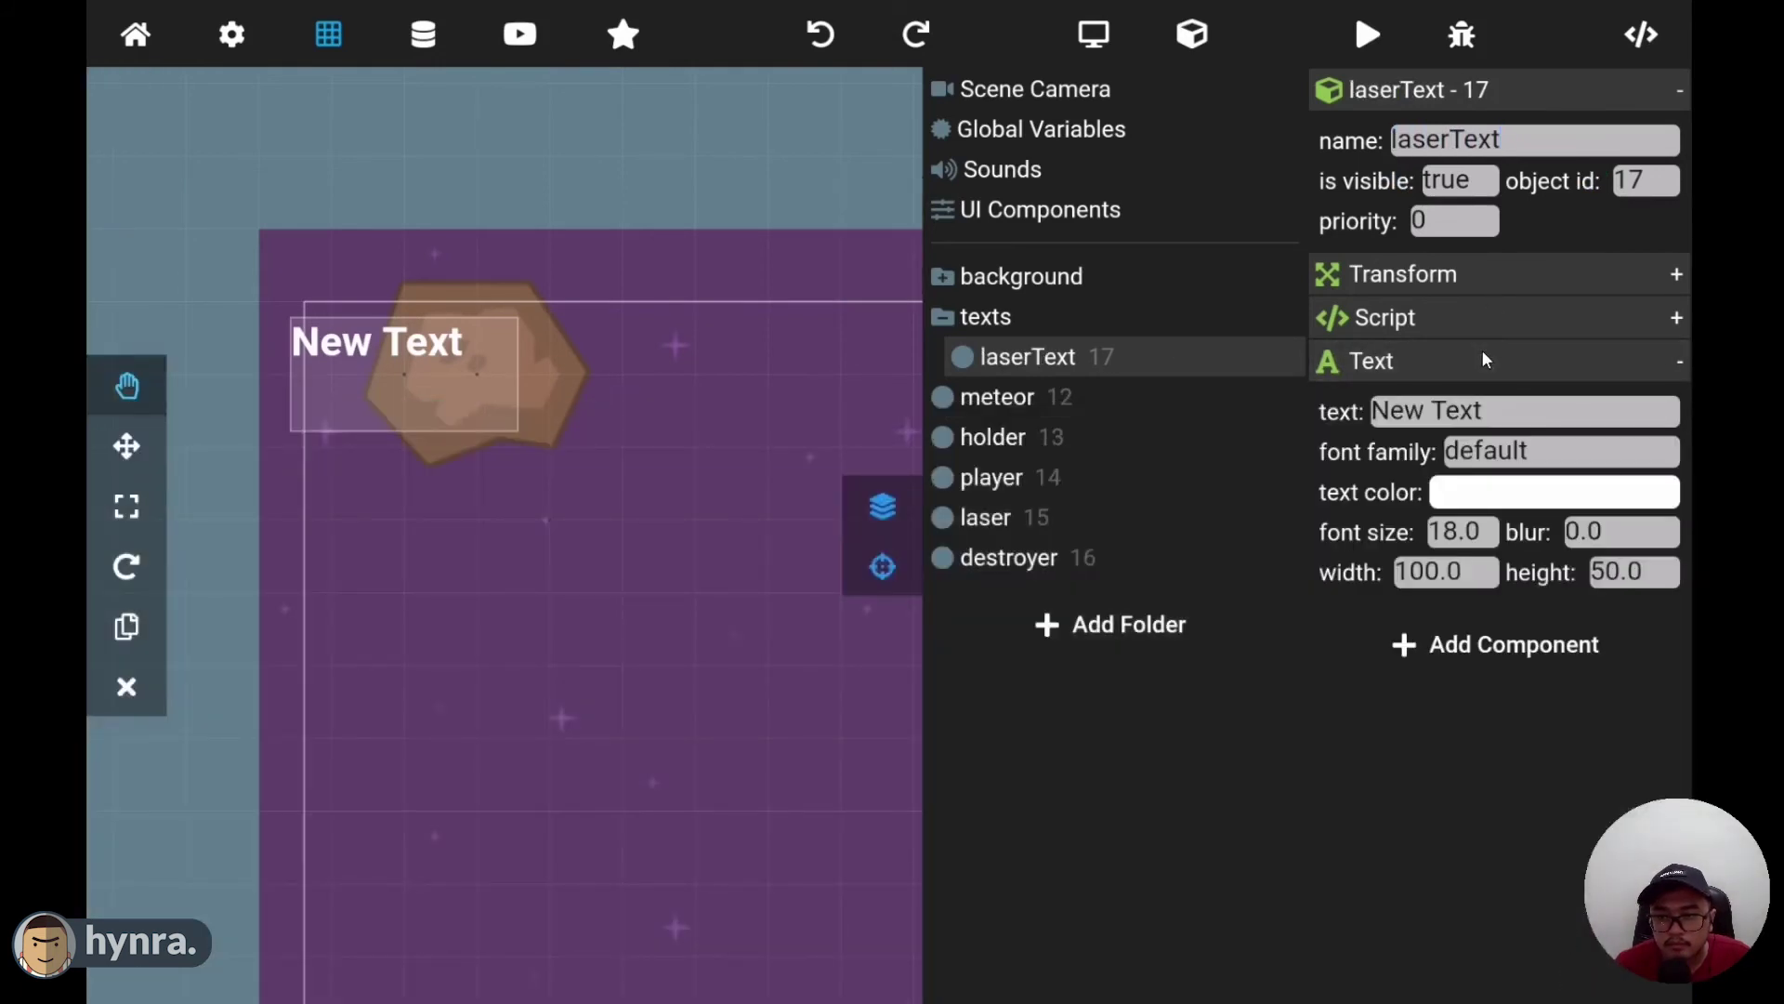
click(1362, 414)
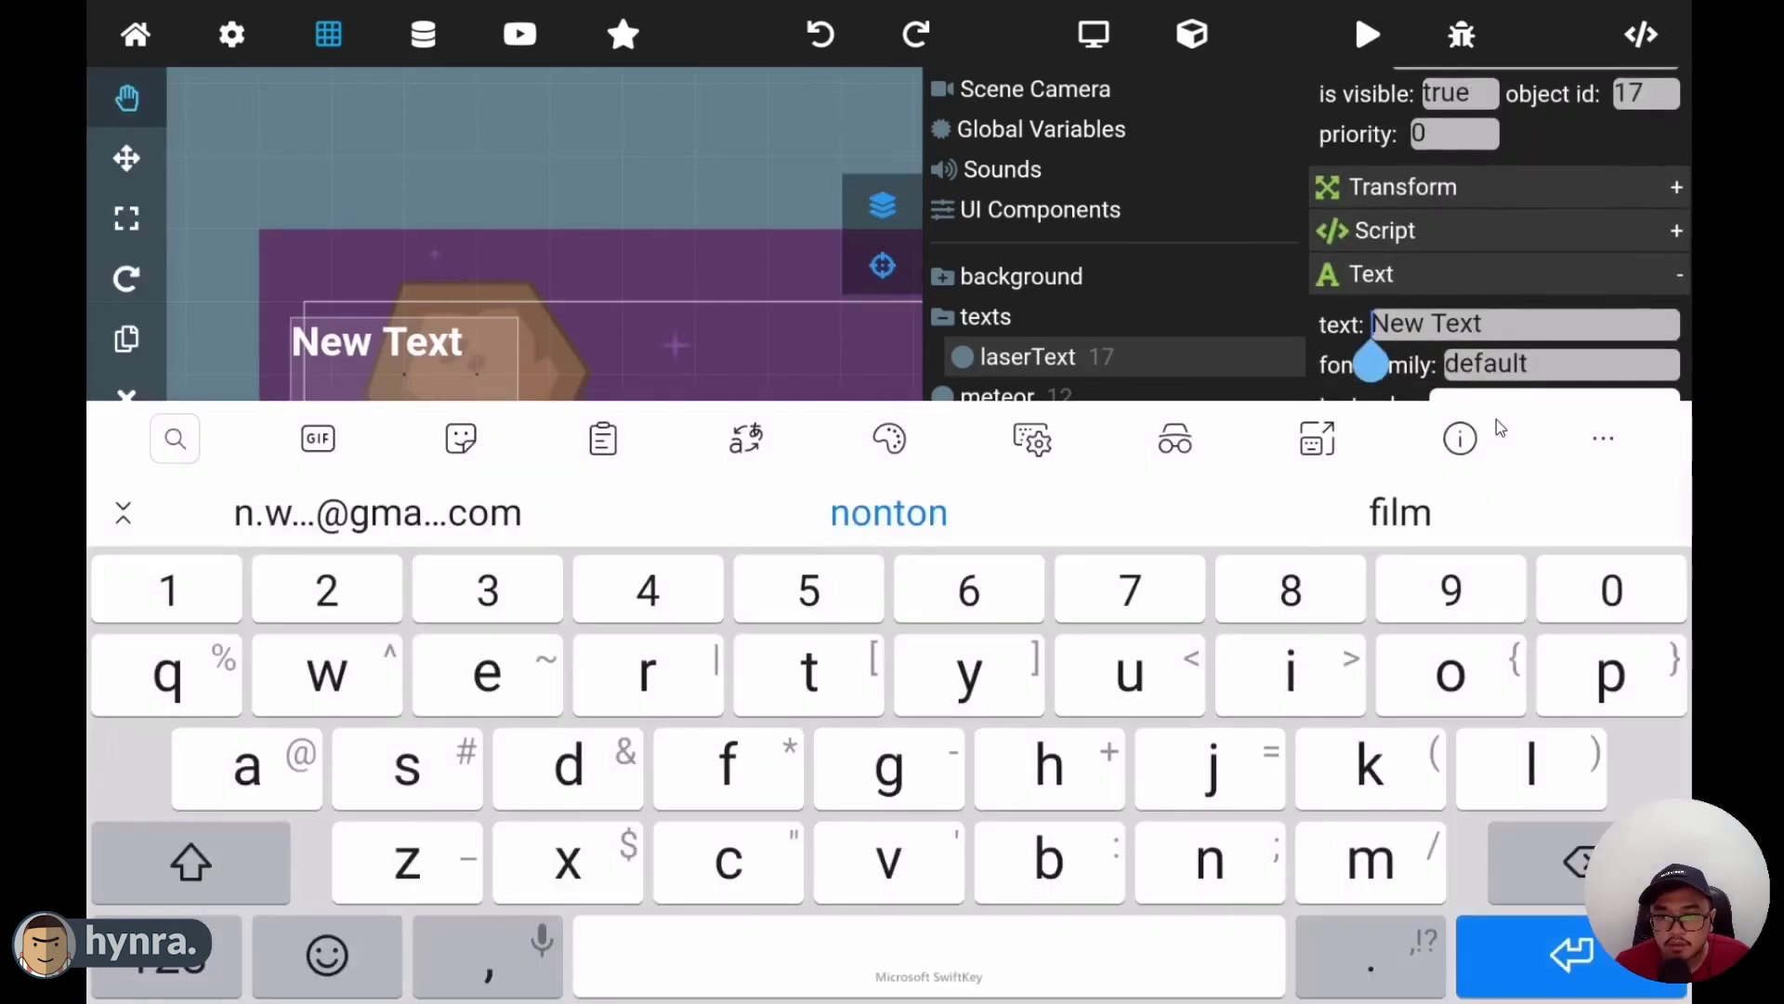
click(190, 863)
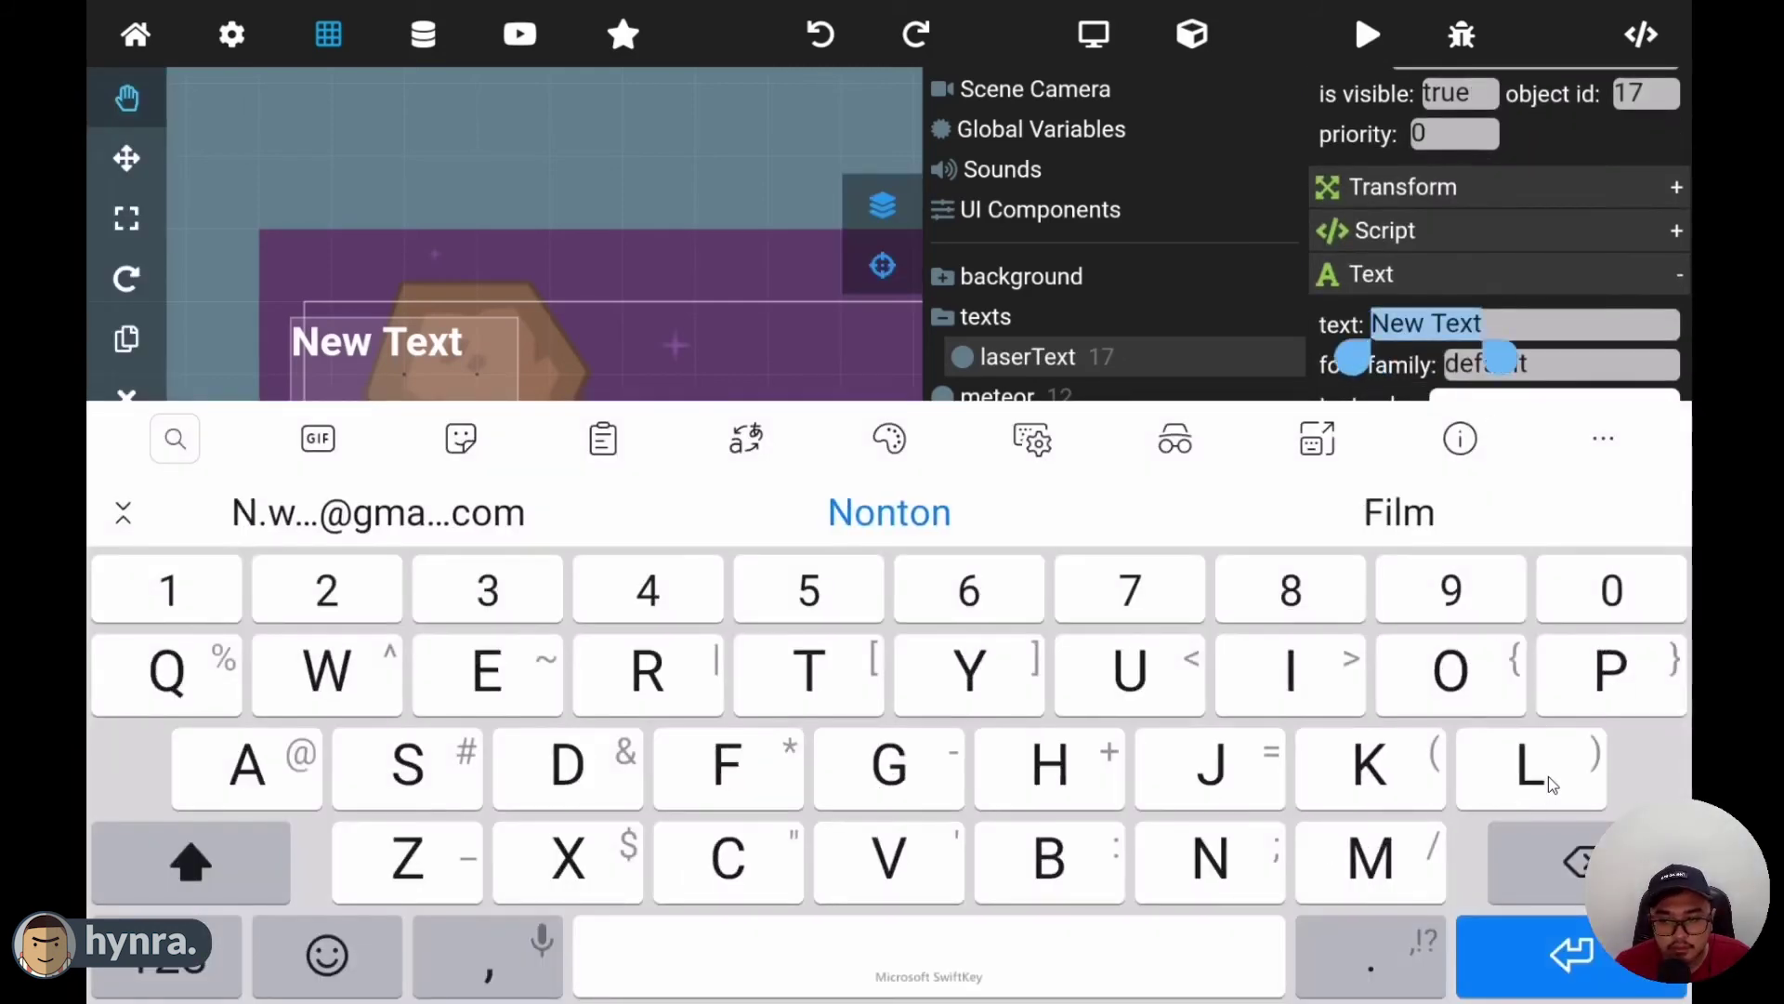
text(Lase)
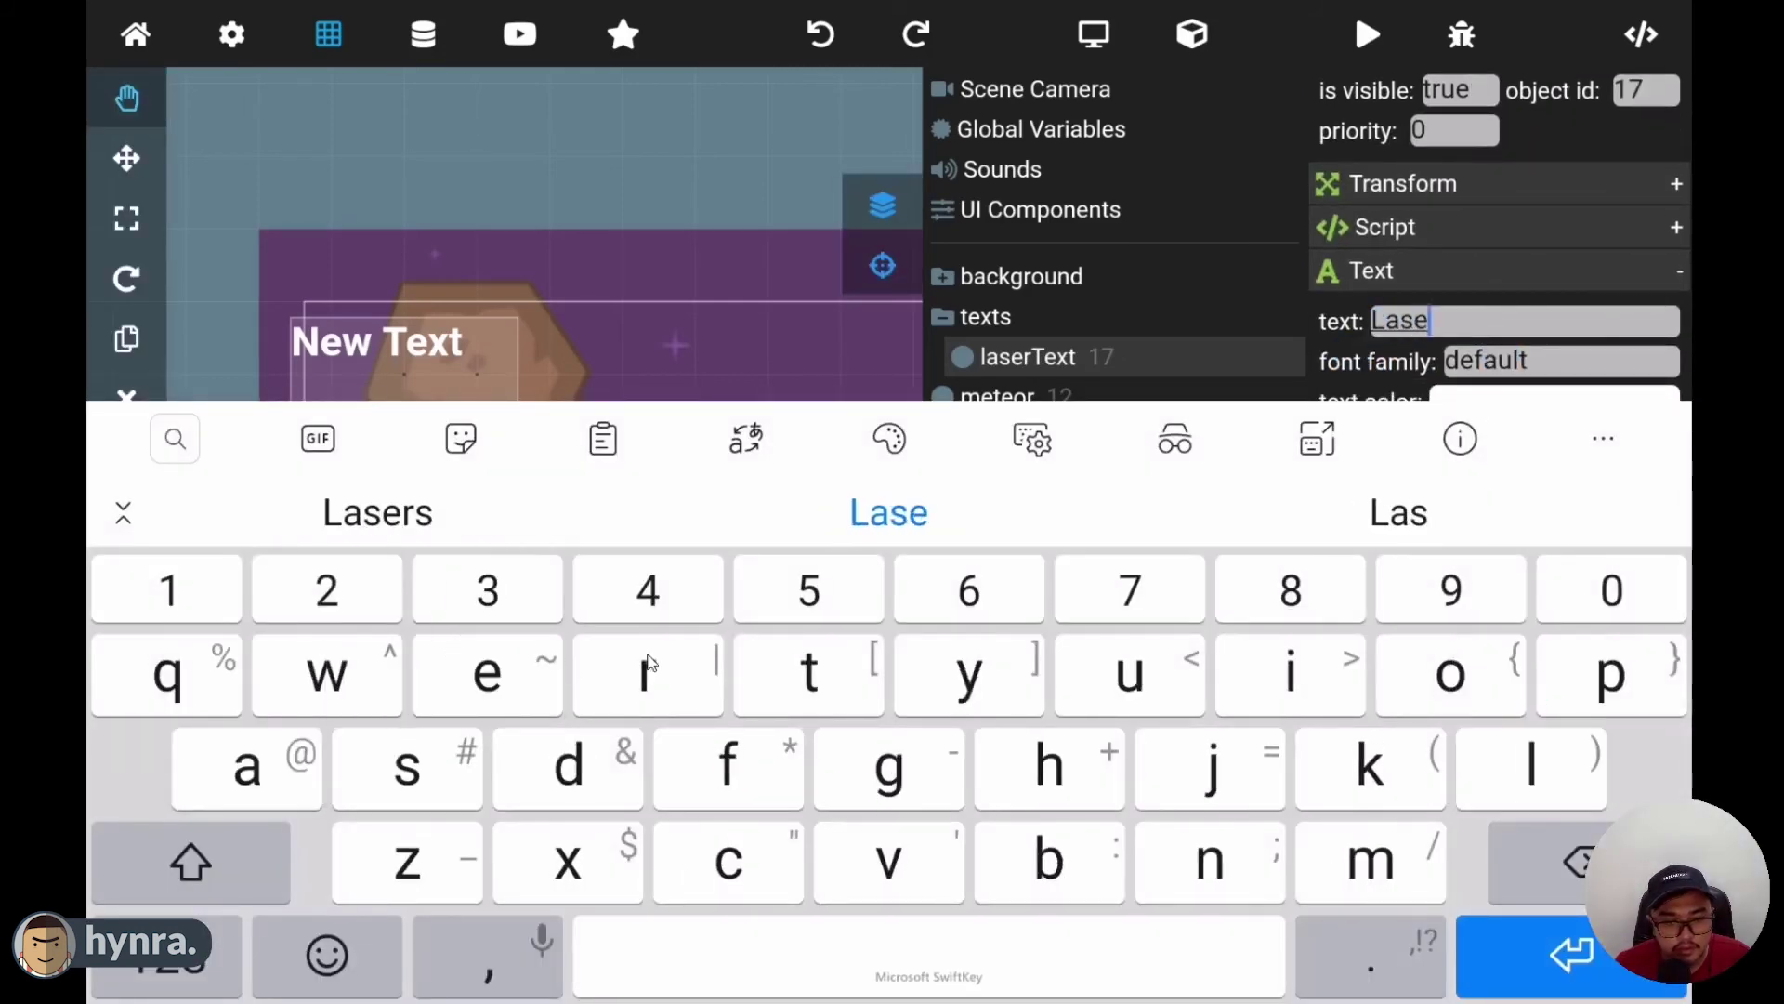
text(rs:)
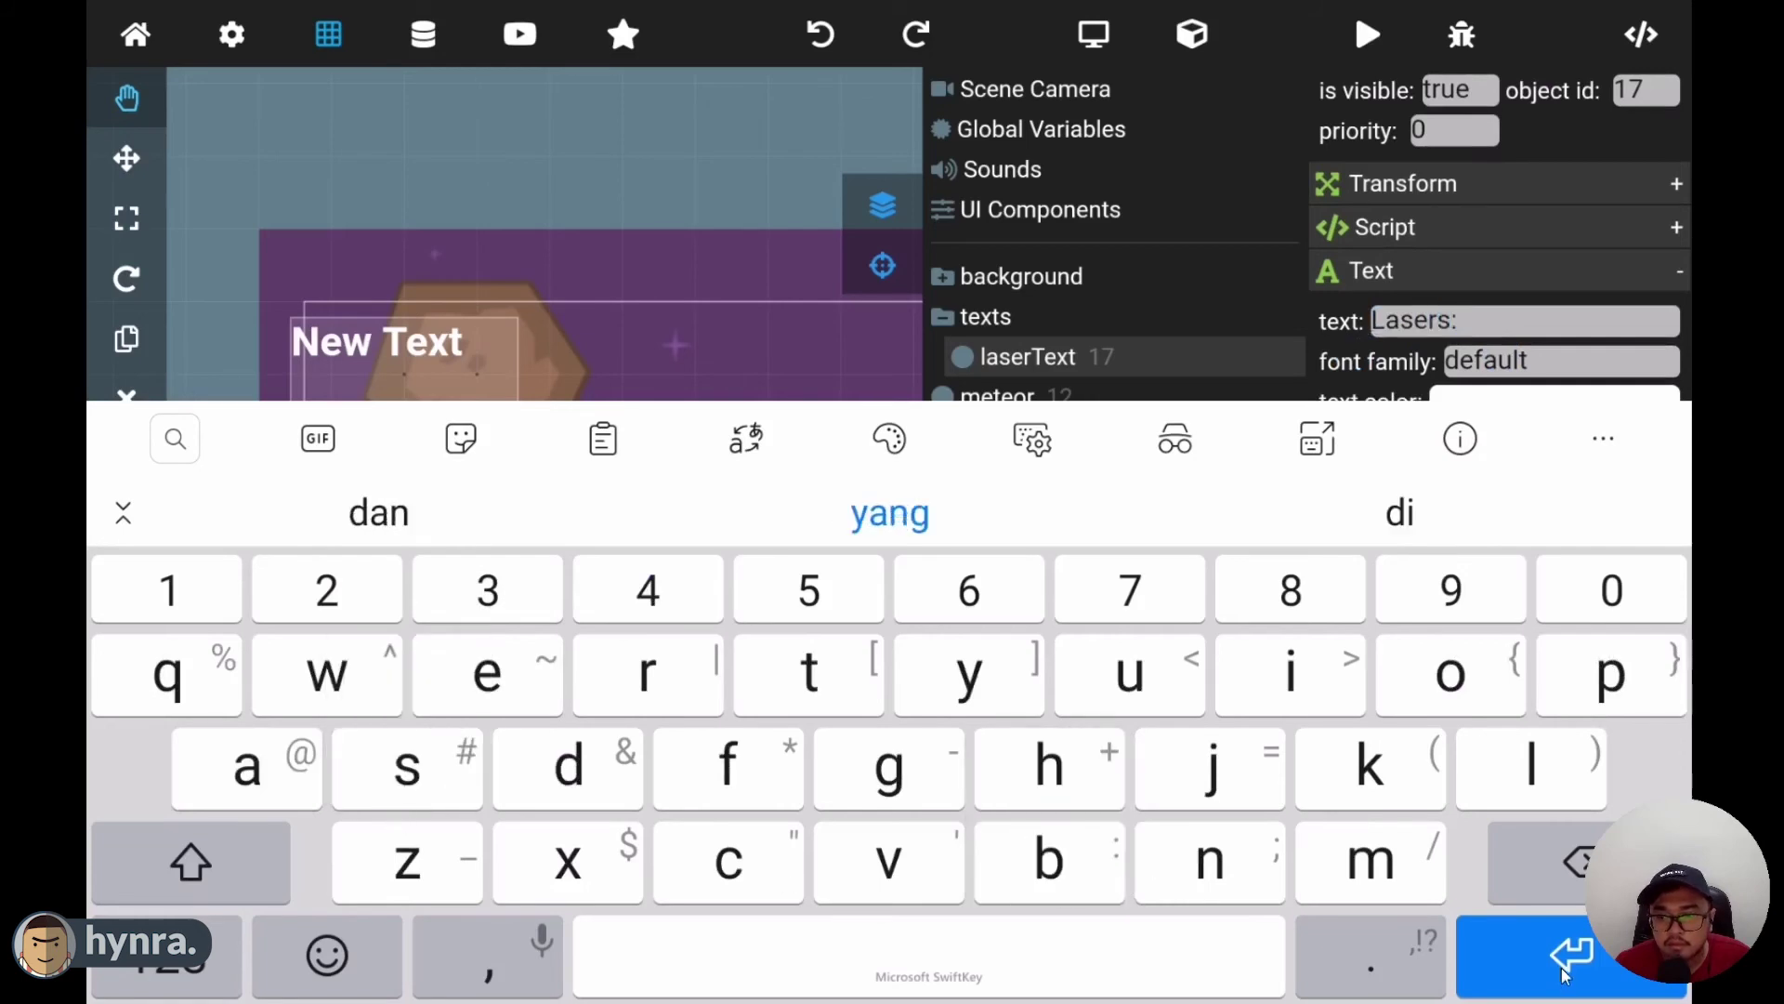
key(Return)
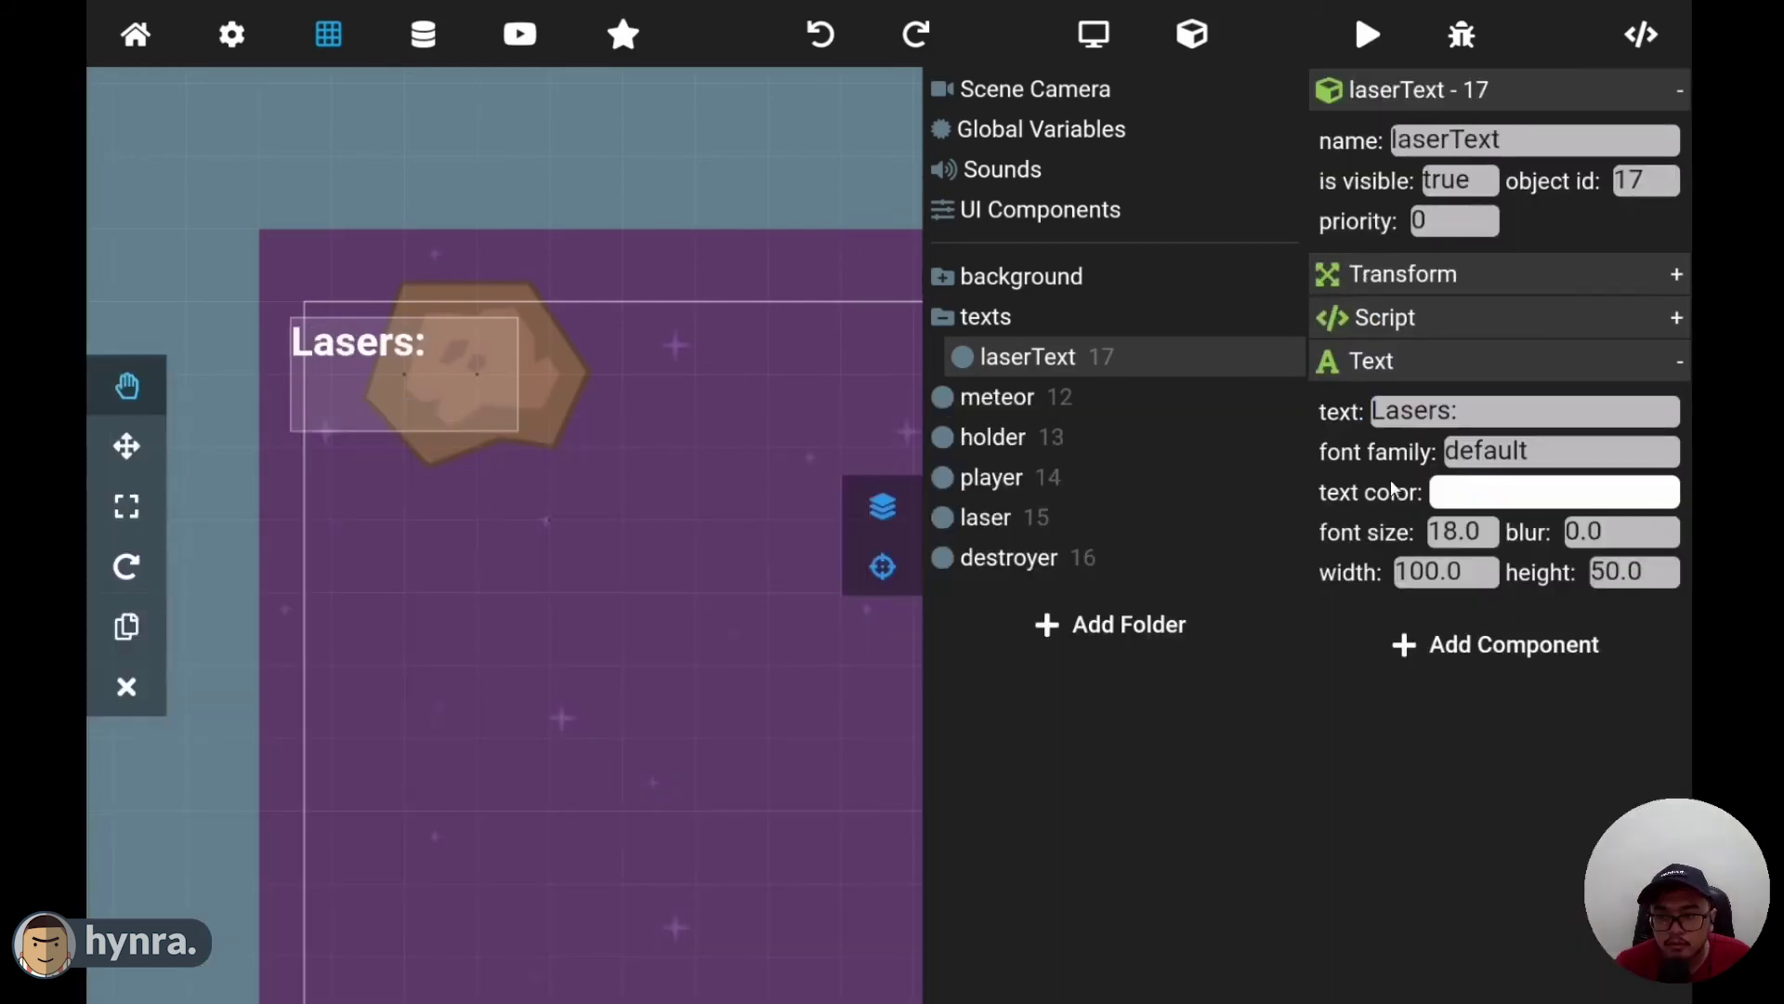
- Set laserText's font family to minecraft and shift its x position to -243.5, just inside the camera frame
click(1385, 460)
click(1495, 946)
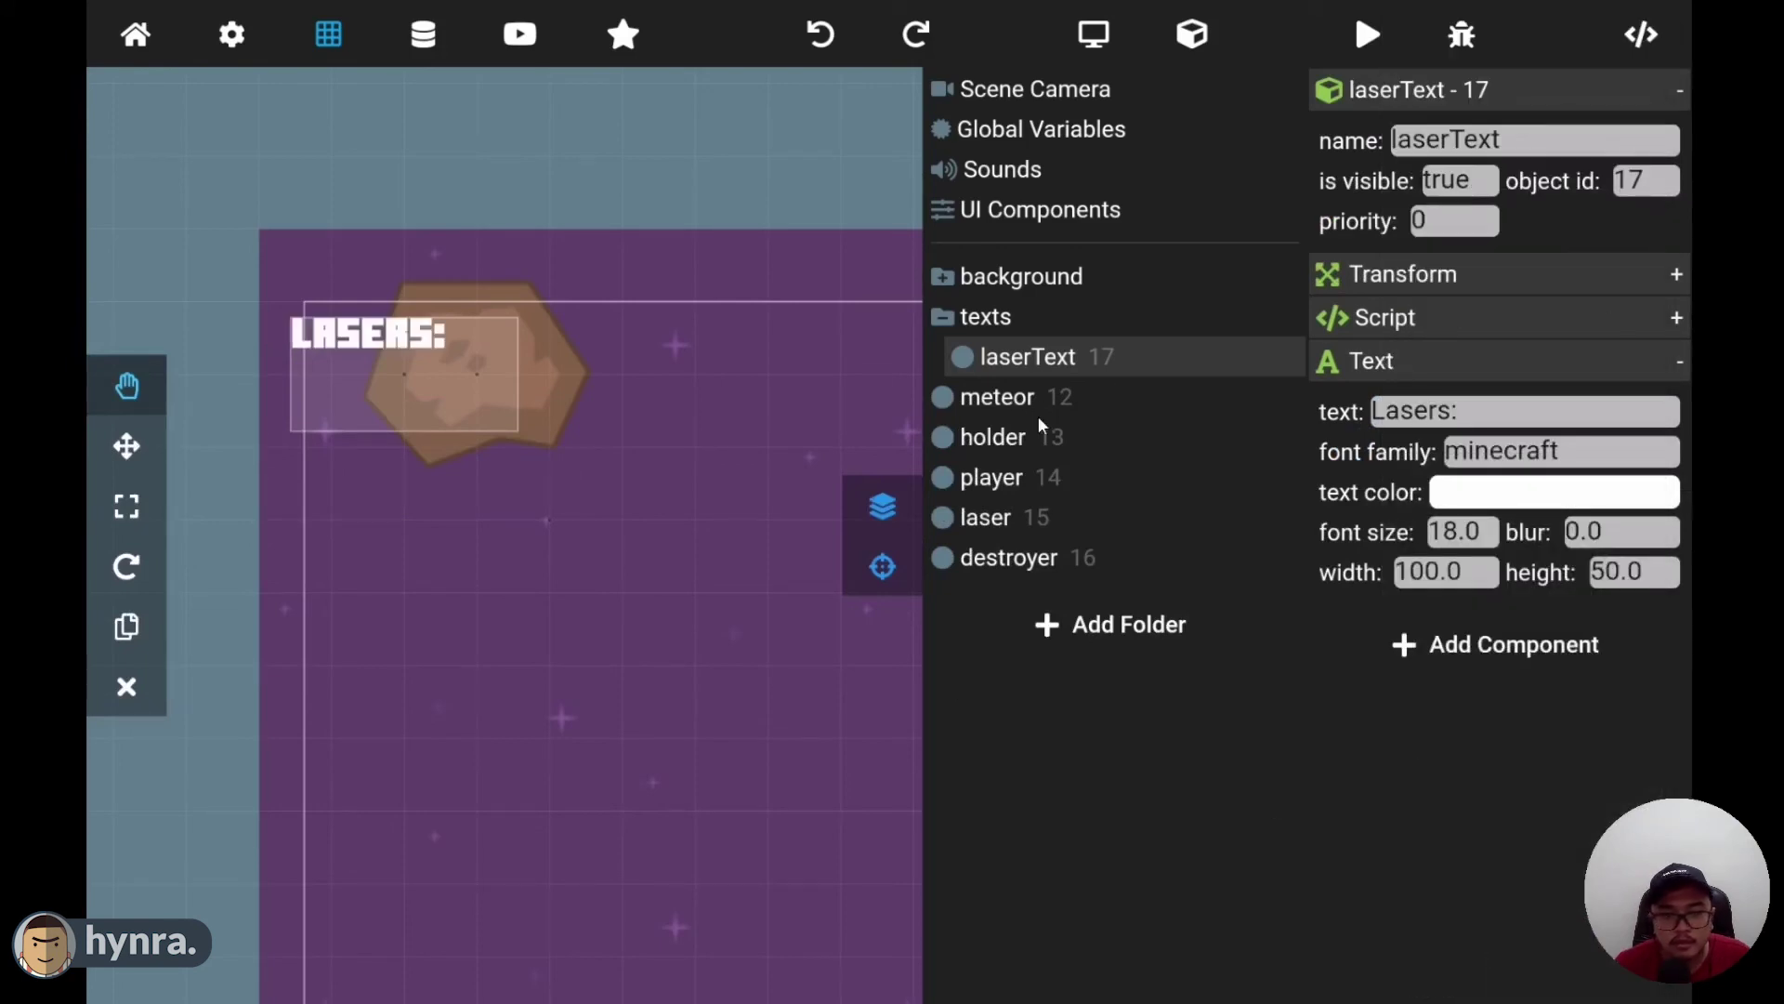
click(1390, 275)
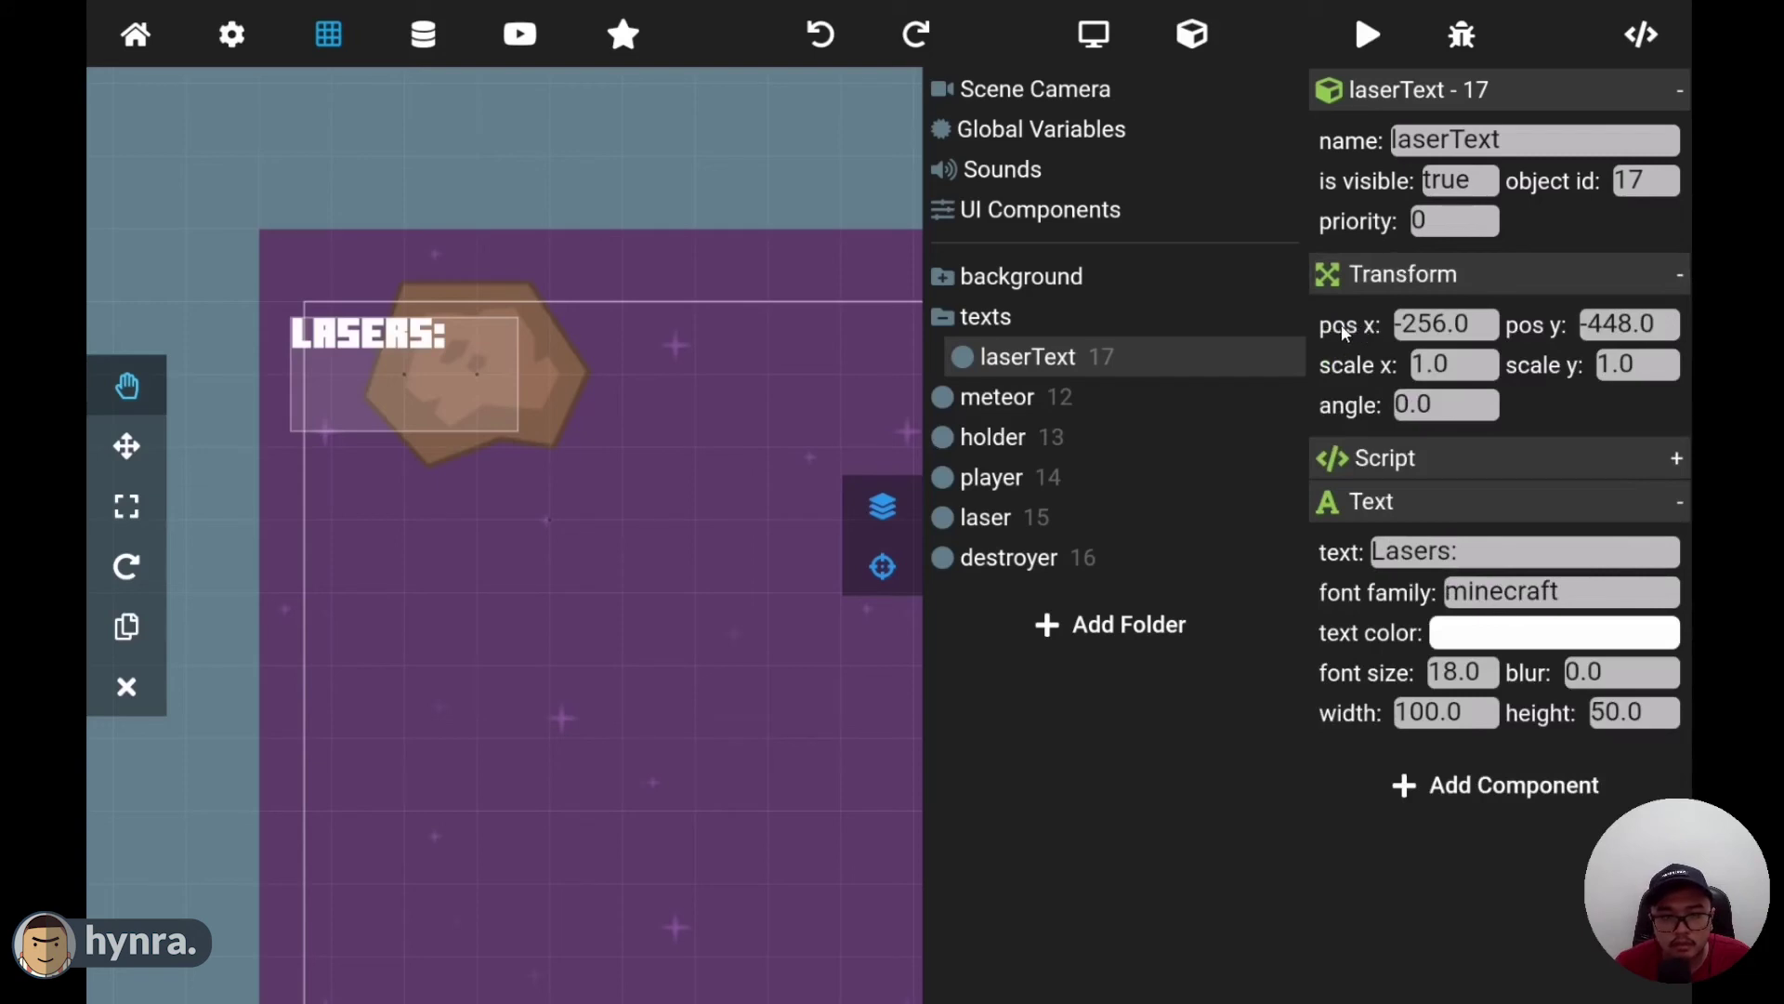
drag(1339, 334, 1380, 327)
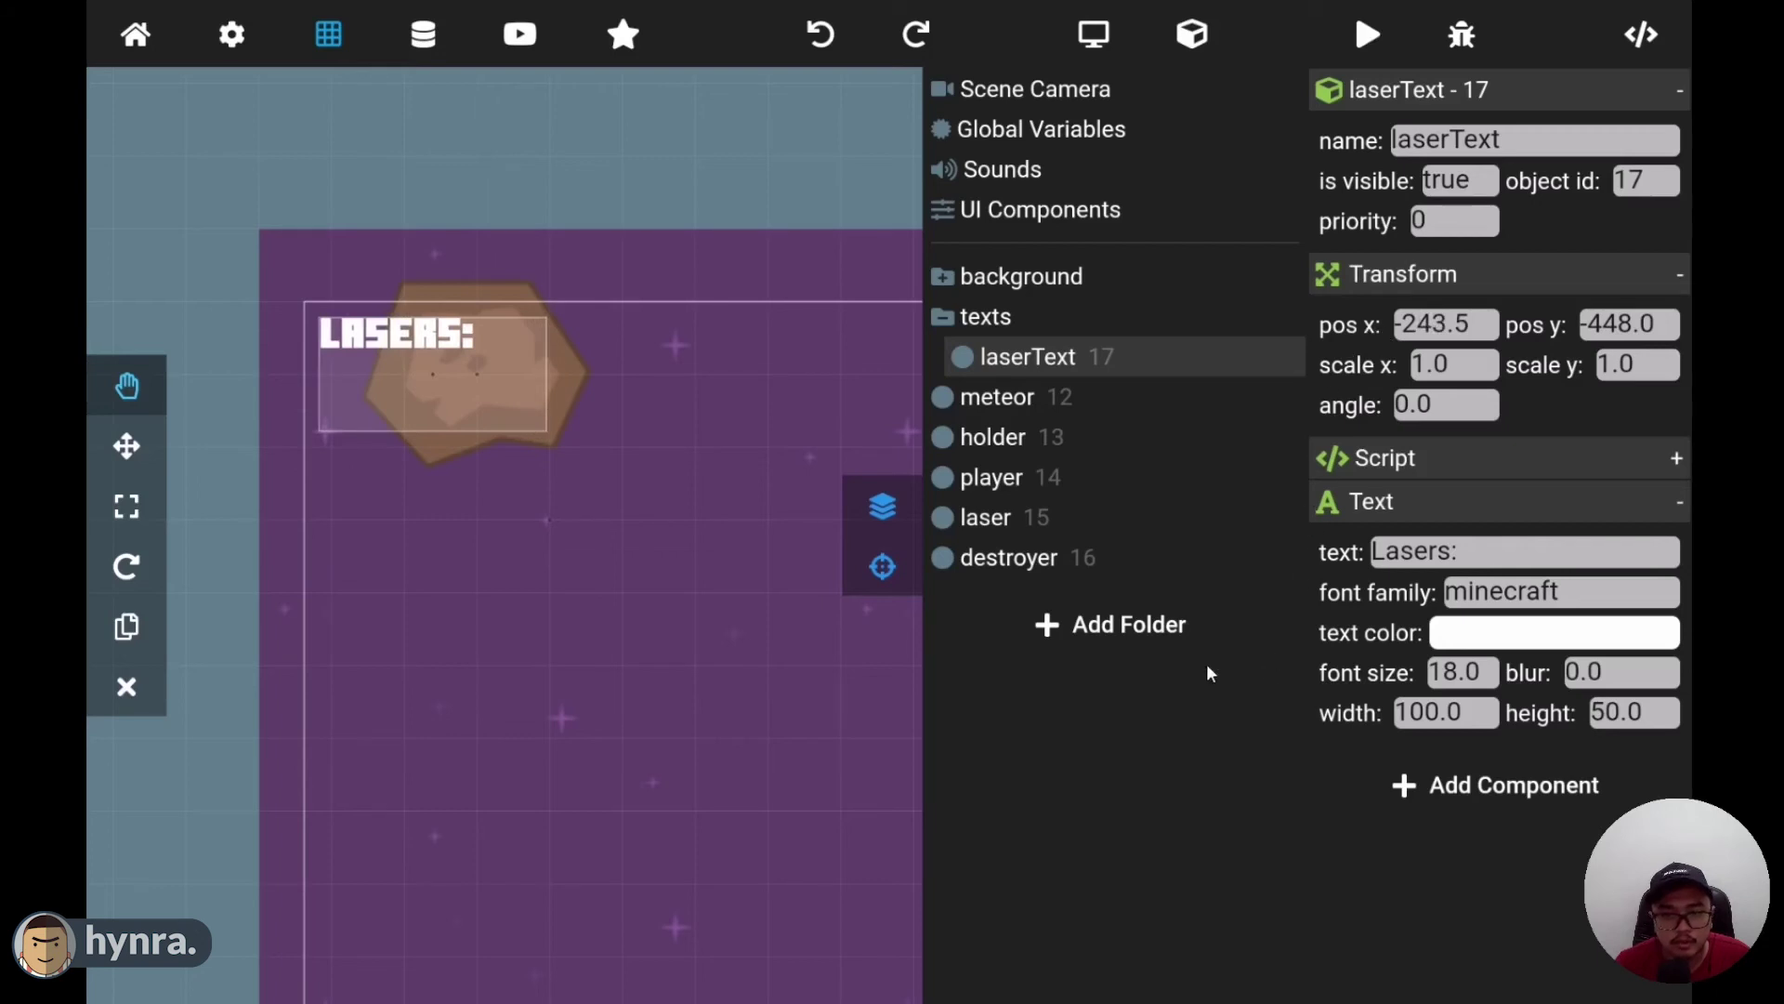
- Duplicate laserText within the texts folder and rename the copy as laserVal
right_click(1004, 359)
click(1071, 414)
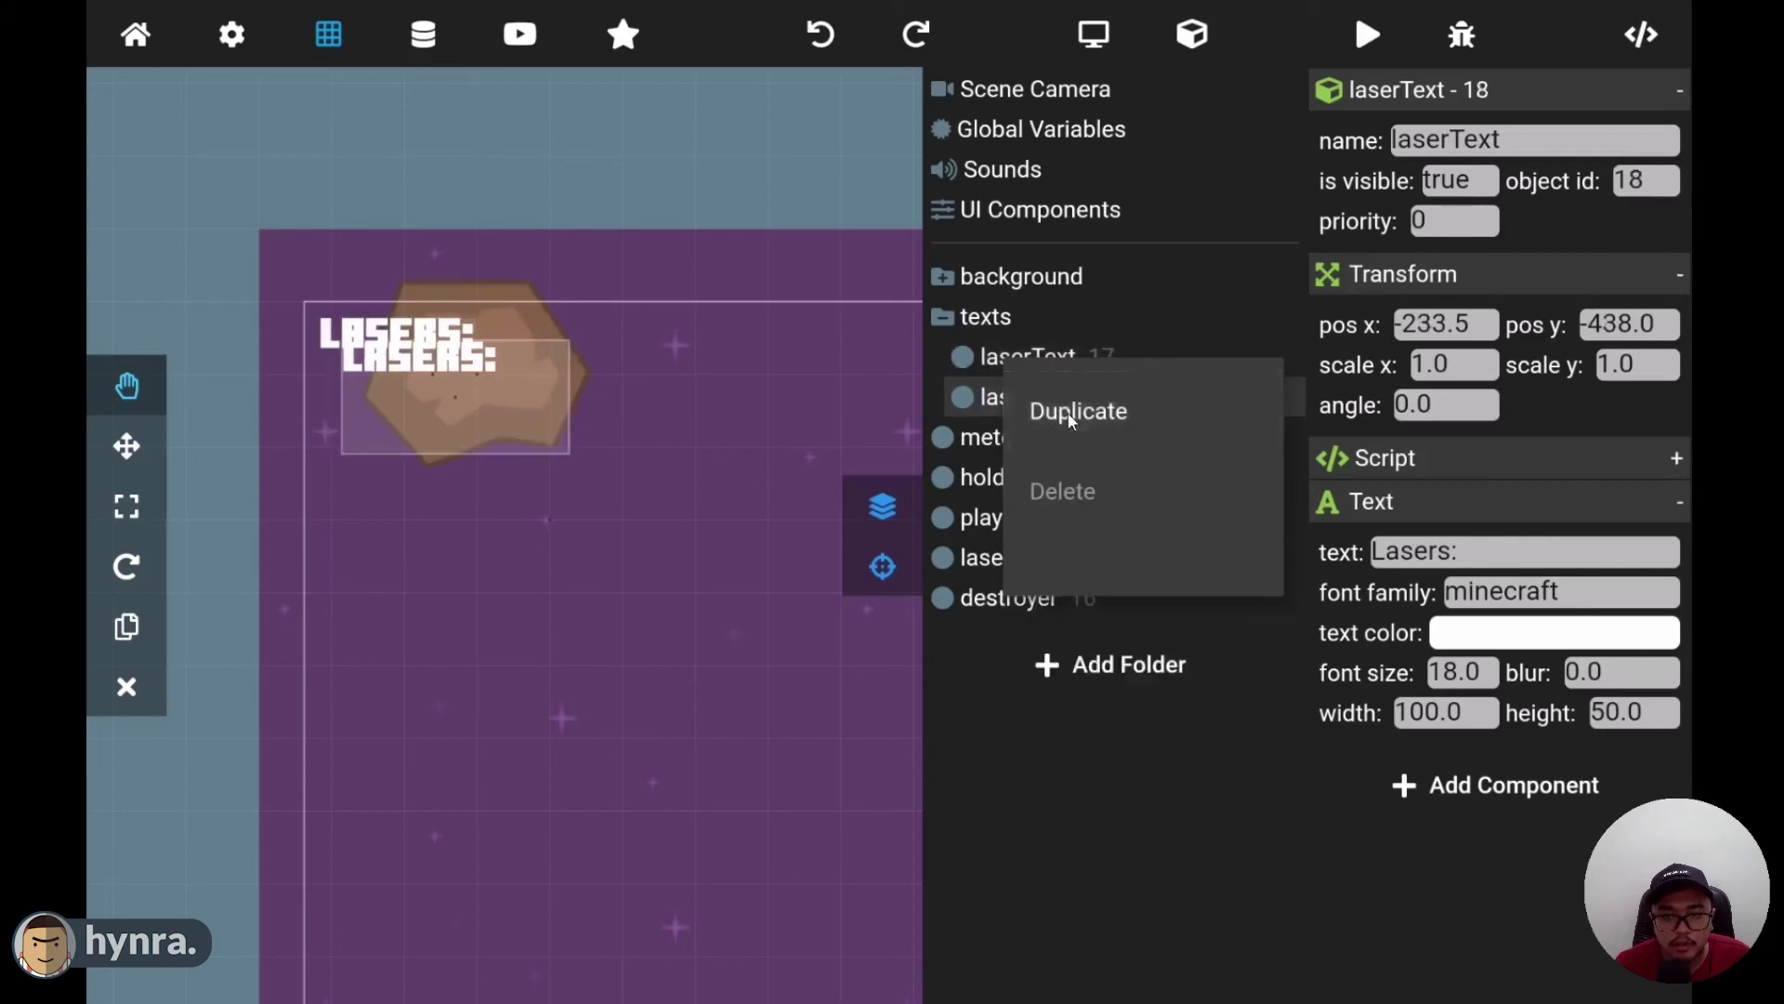
click(1580, 149)
double_click(1445, 139)
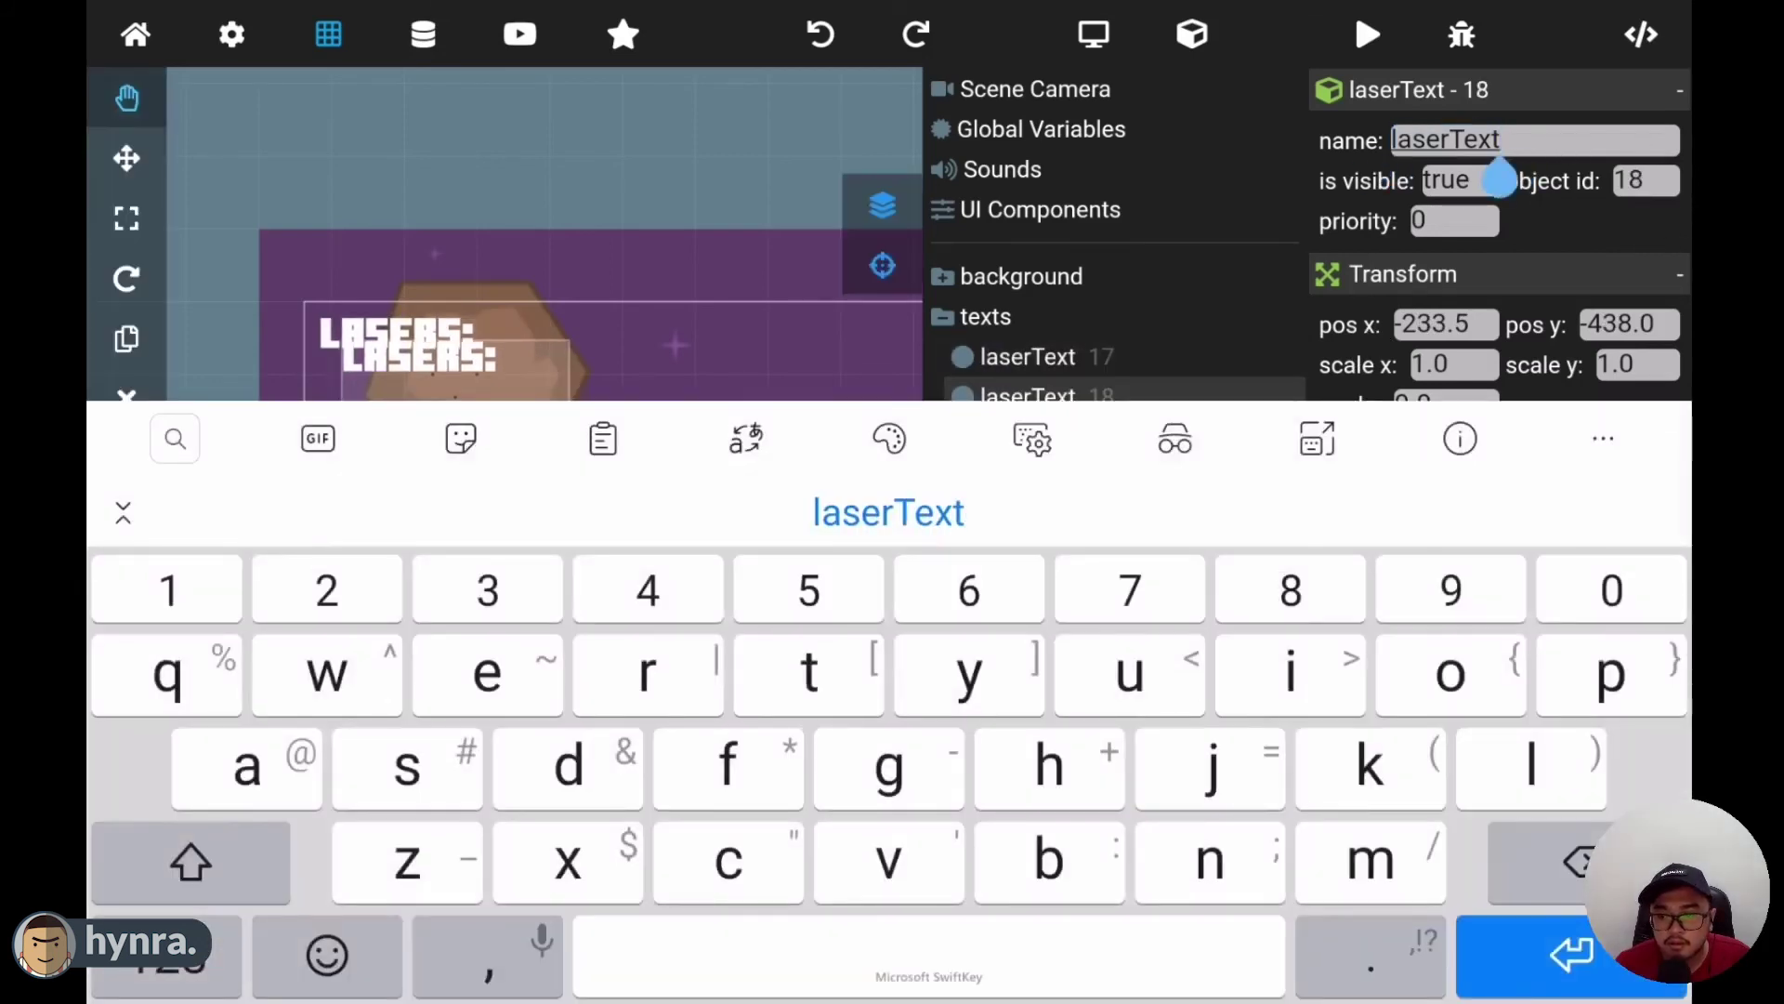
key(BackSpace)
key(BackSpace)
key(BackSpace)
key(BackSpace)
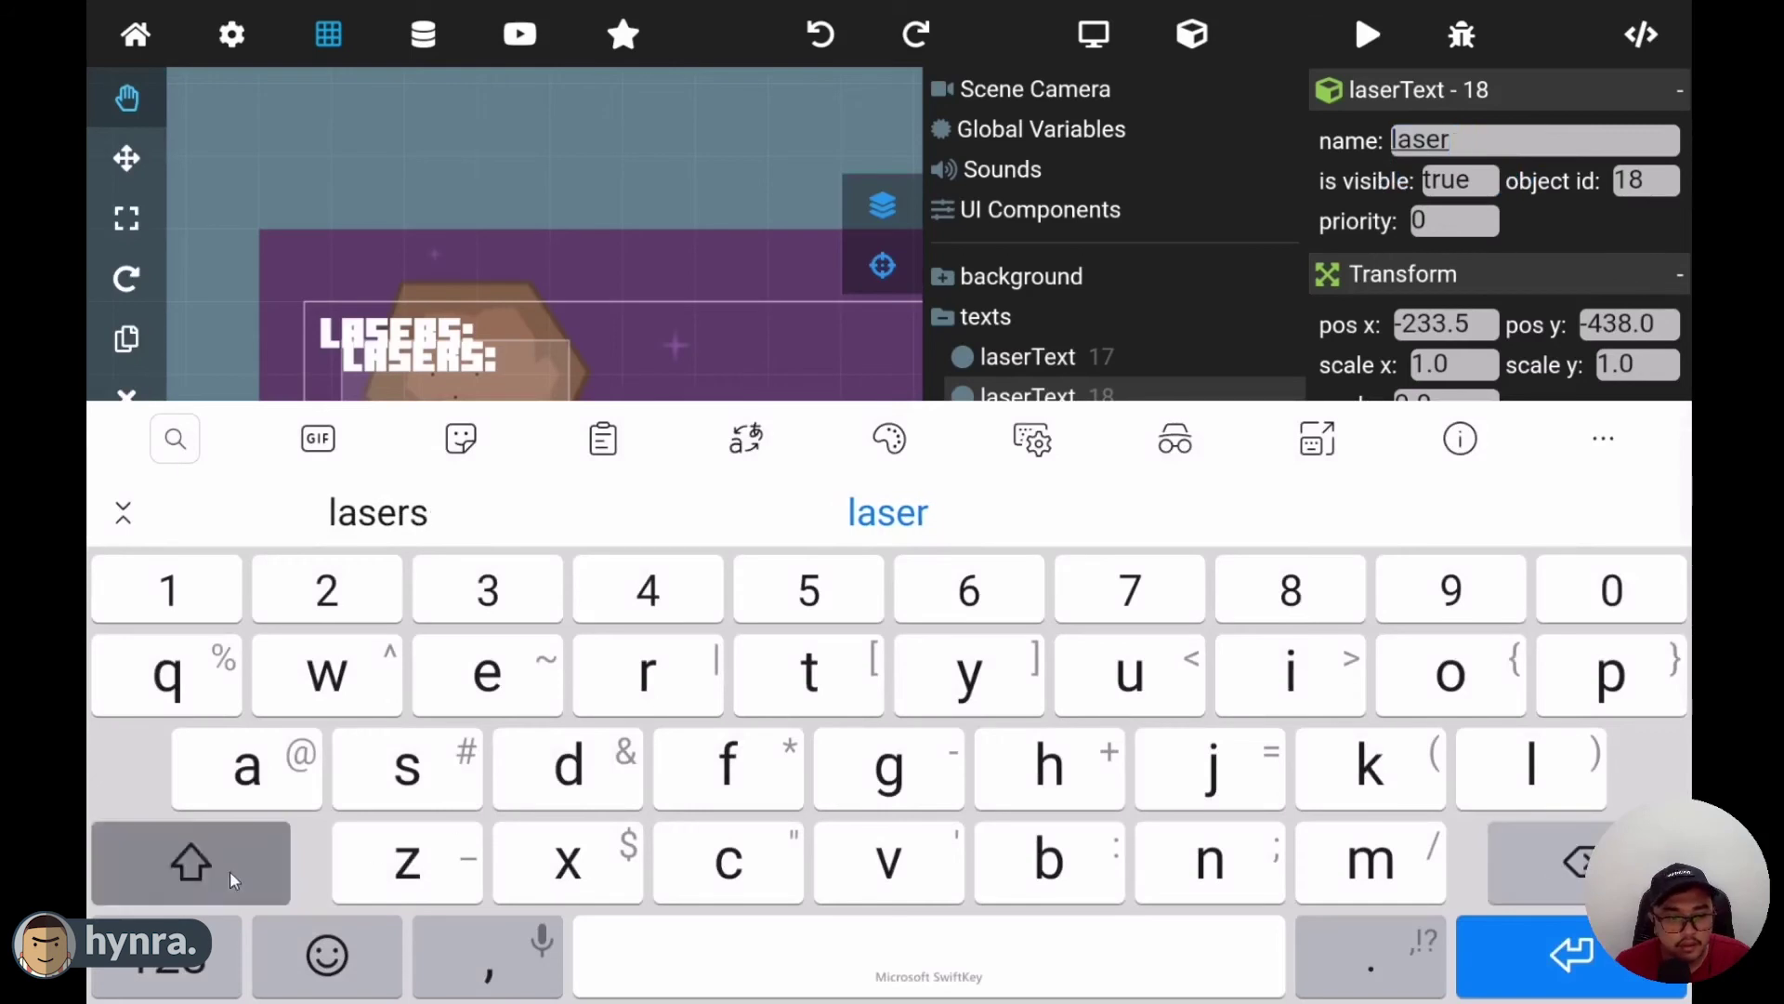
text(Va)
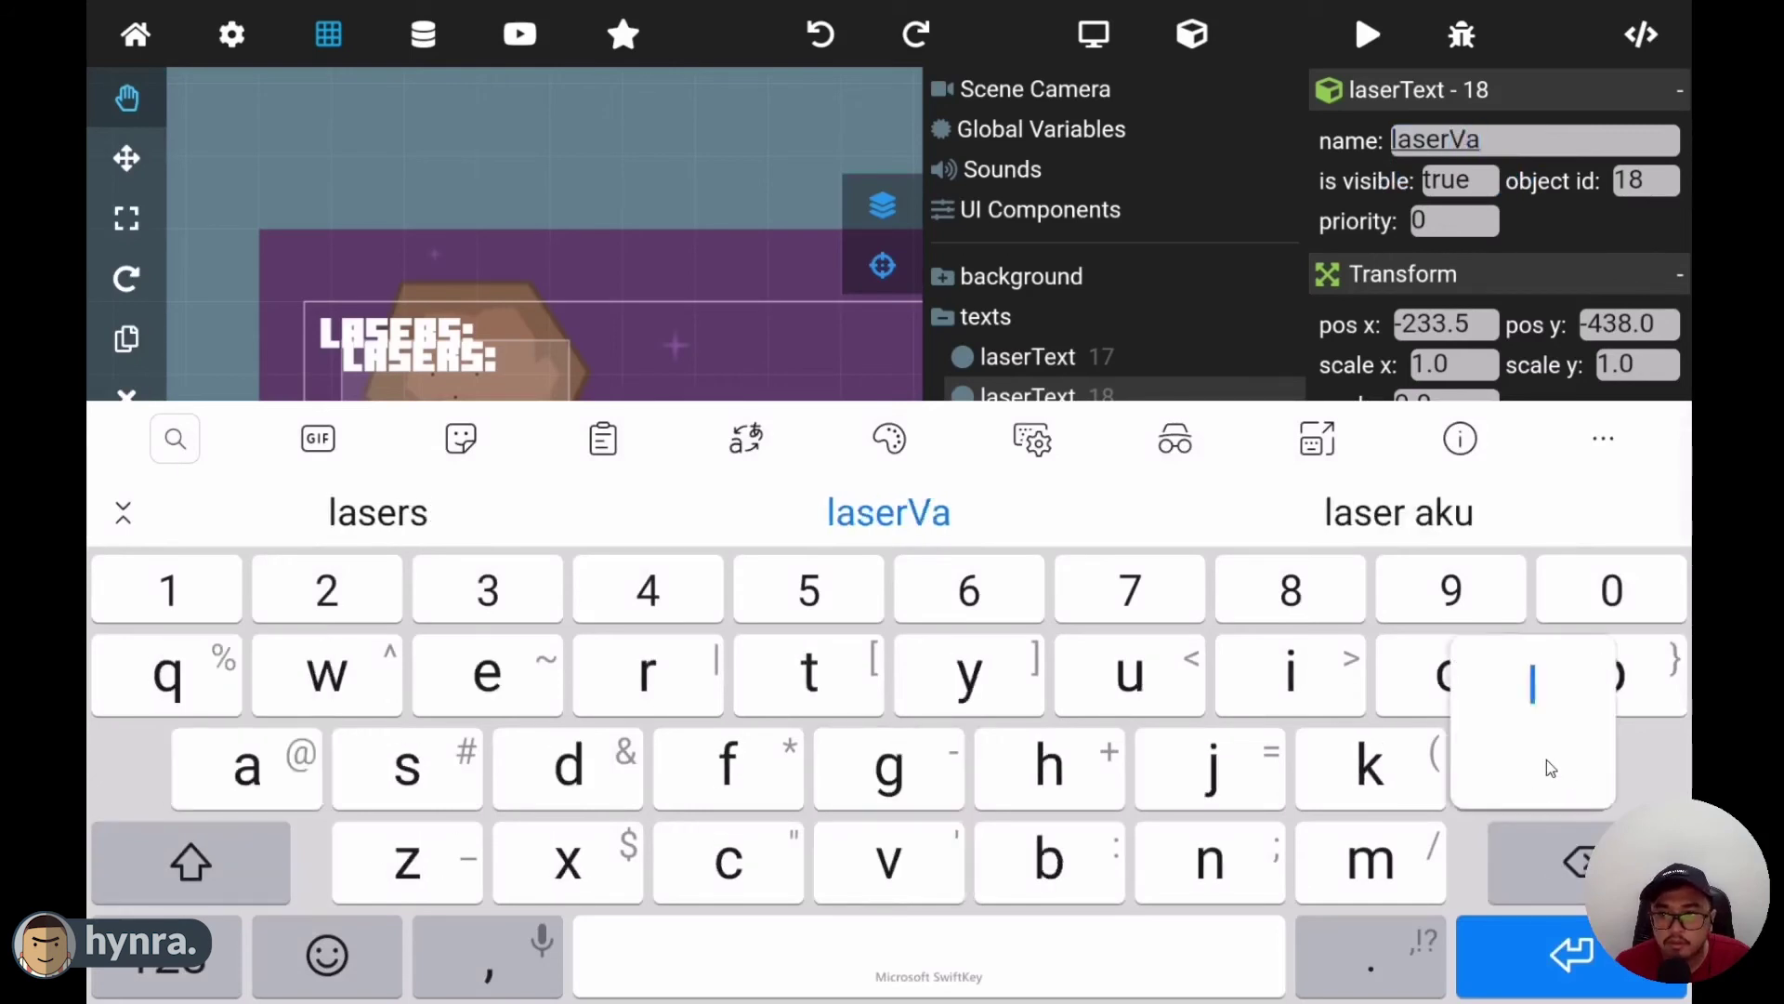
text(l)
key(Return)
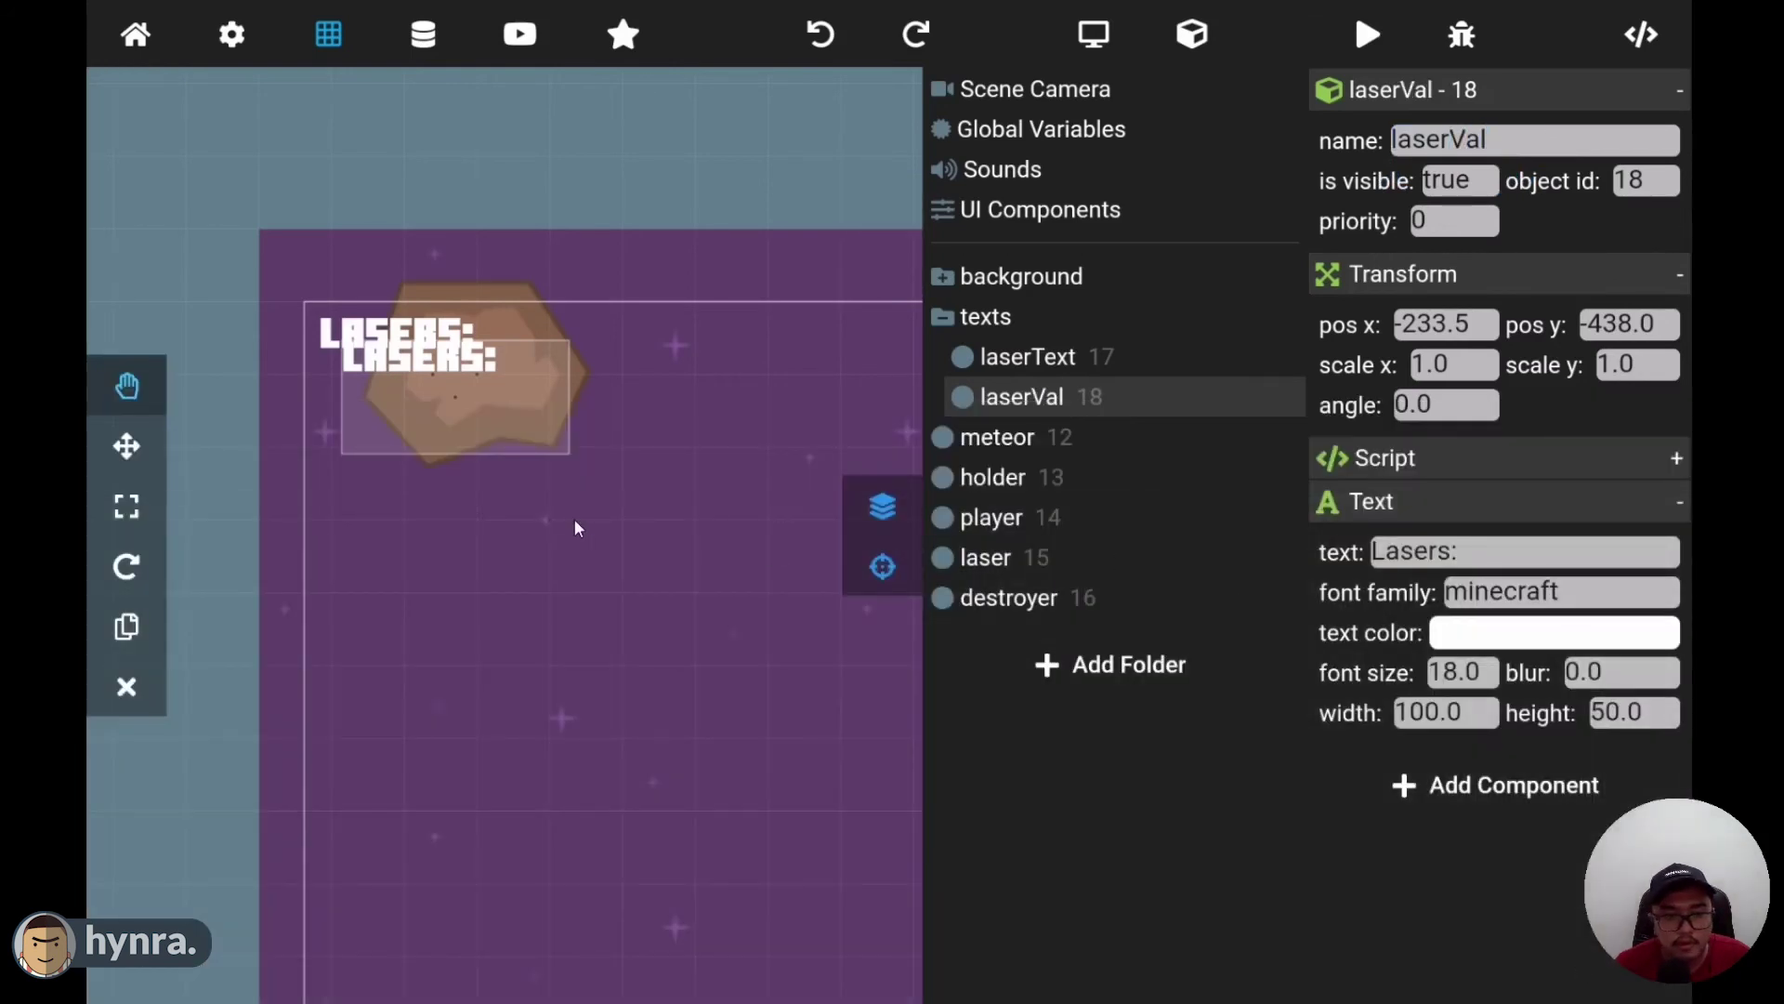
- Move laserVal beside the "Lasers:" label, to x -160 and y -448
click(140, 446)
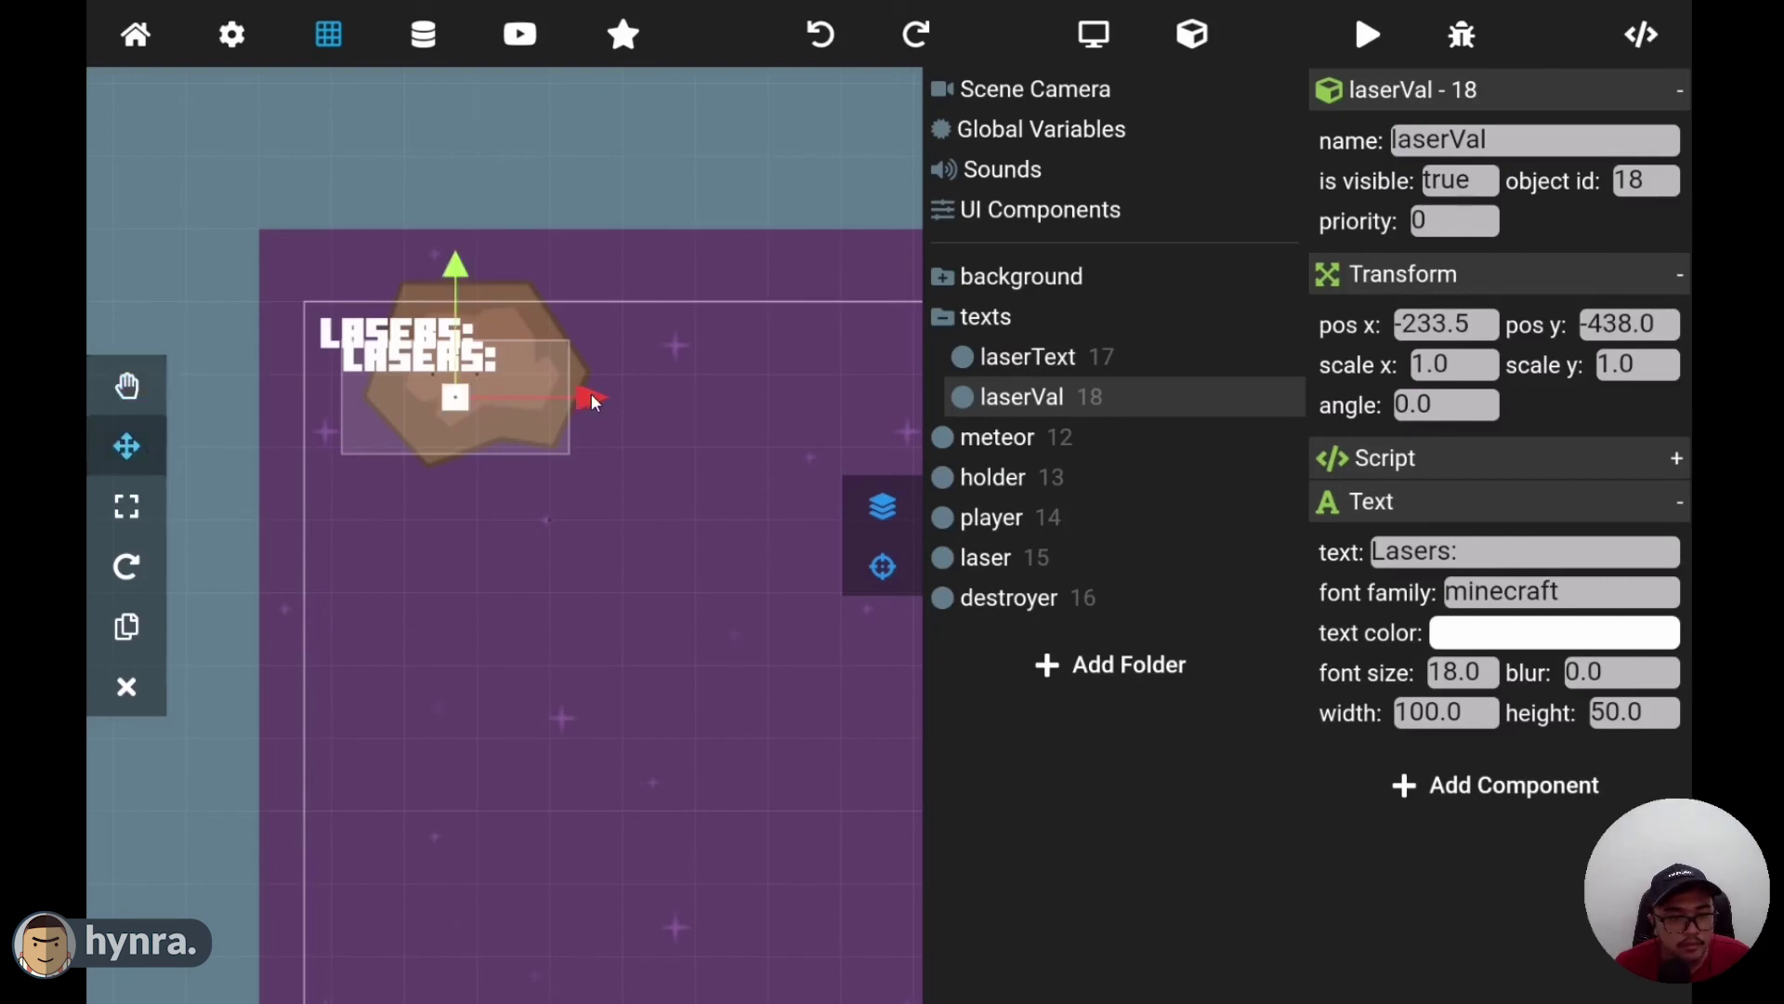
drag(591, 393, 758, 392)
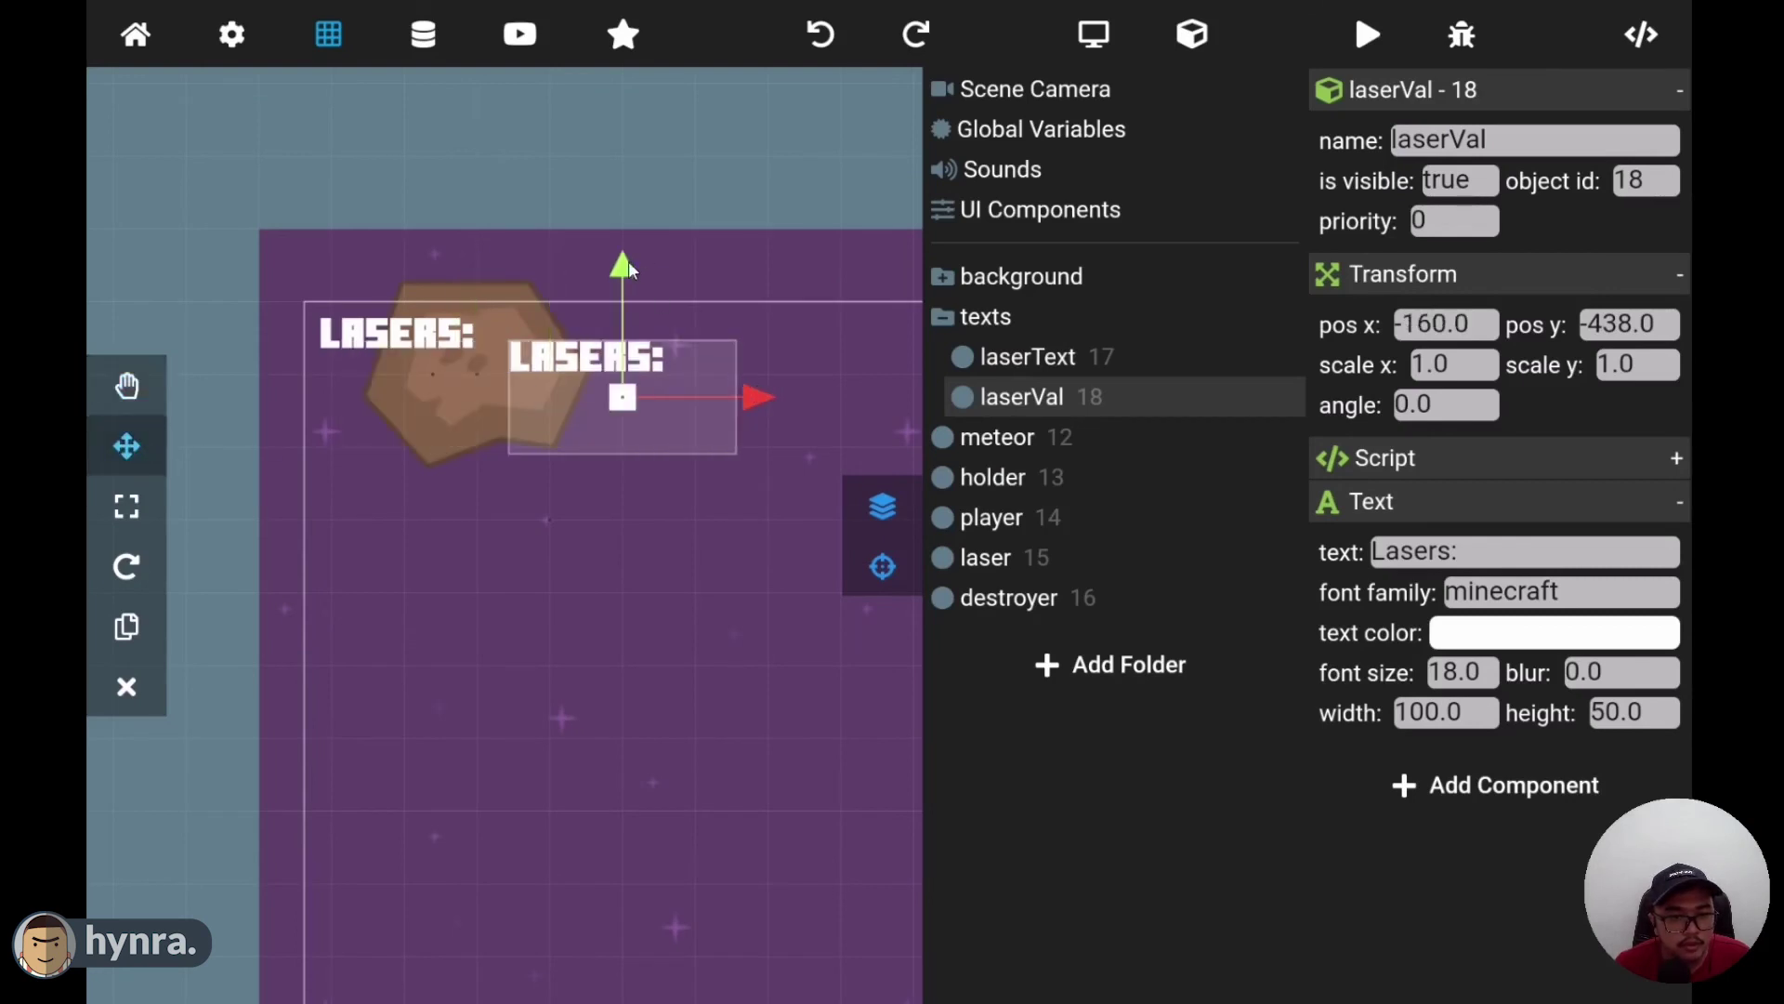
drag(631, 244, 632, 234)
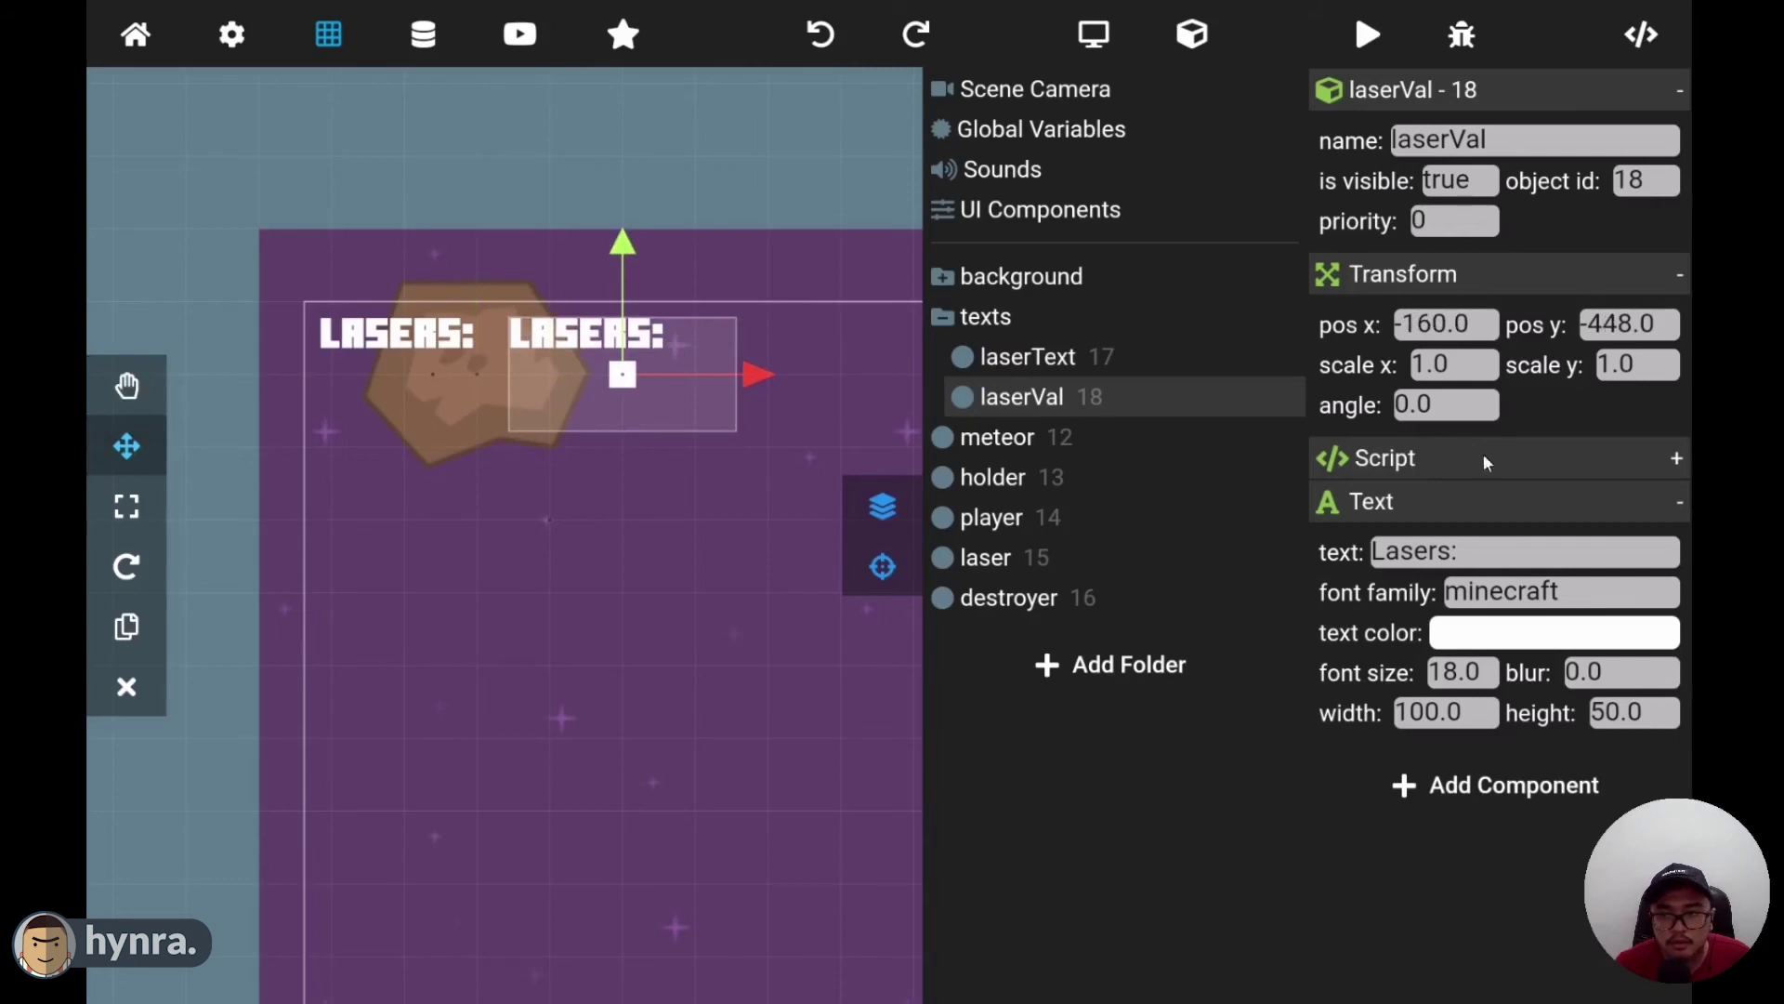
- Set laserVal's text to 0
click(1463, 563)
double_click(1450, 325)
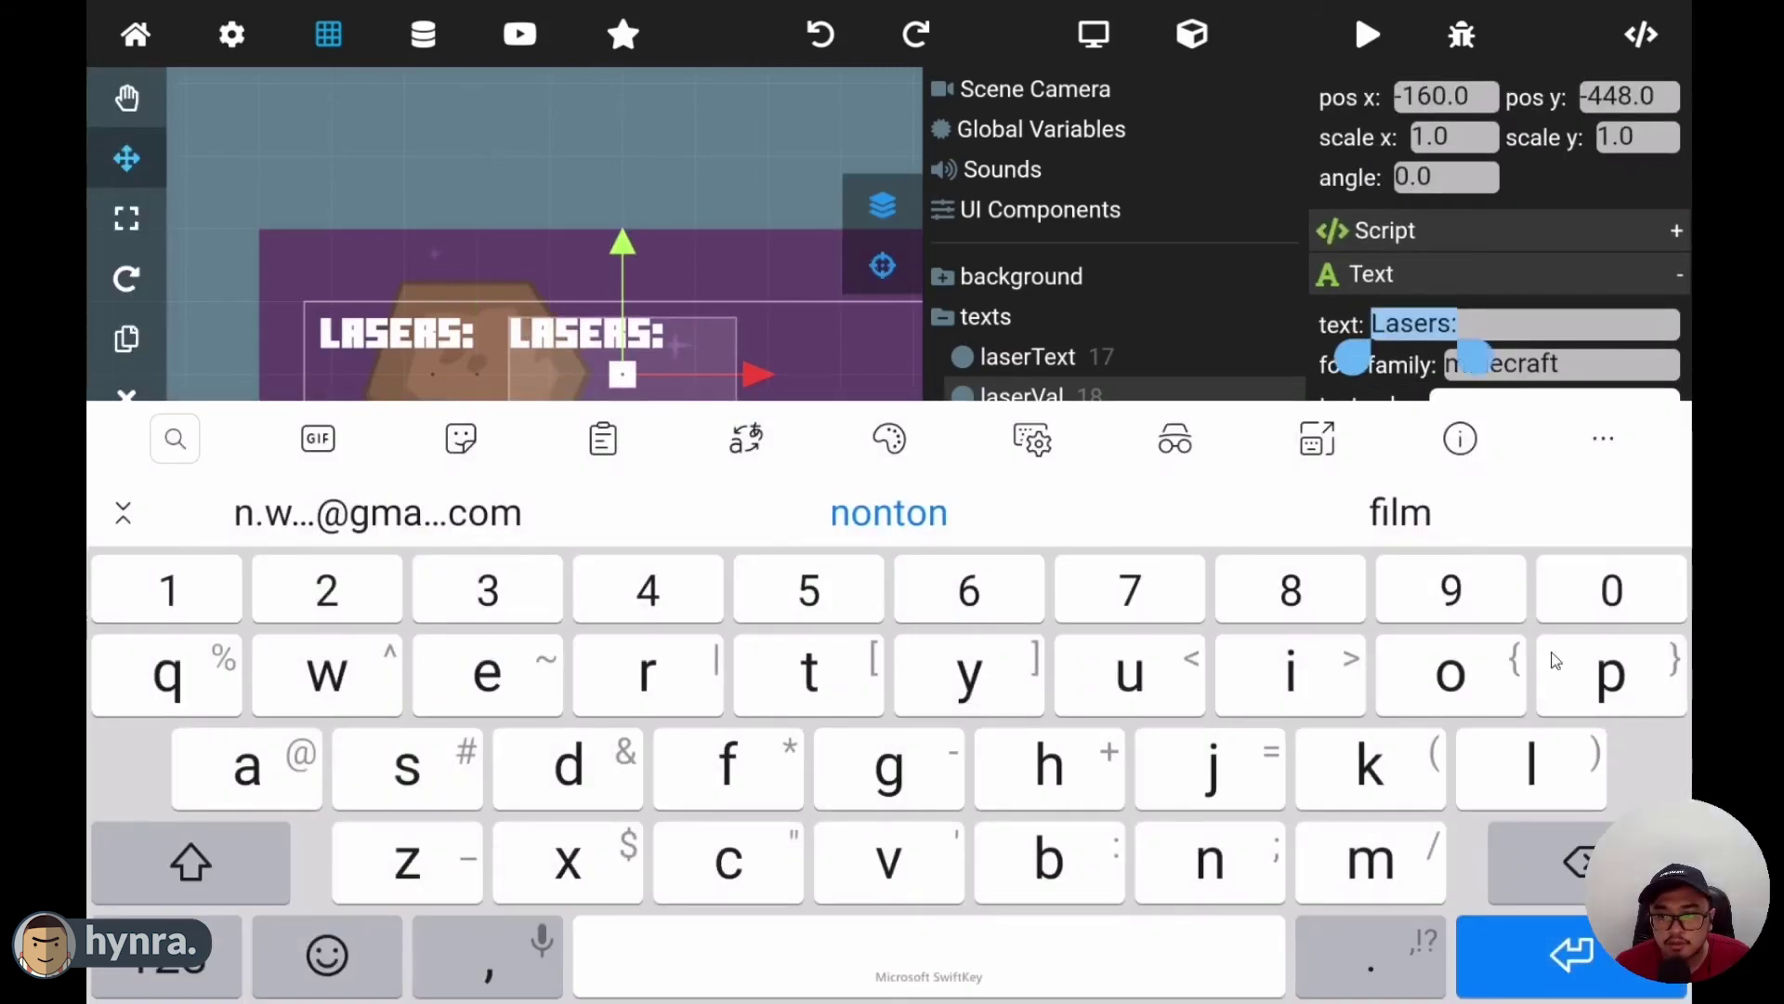
text(0)
click(1613, 962)
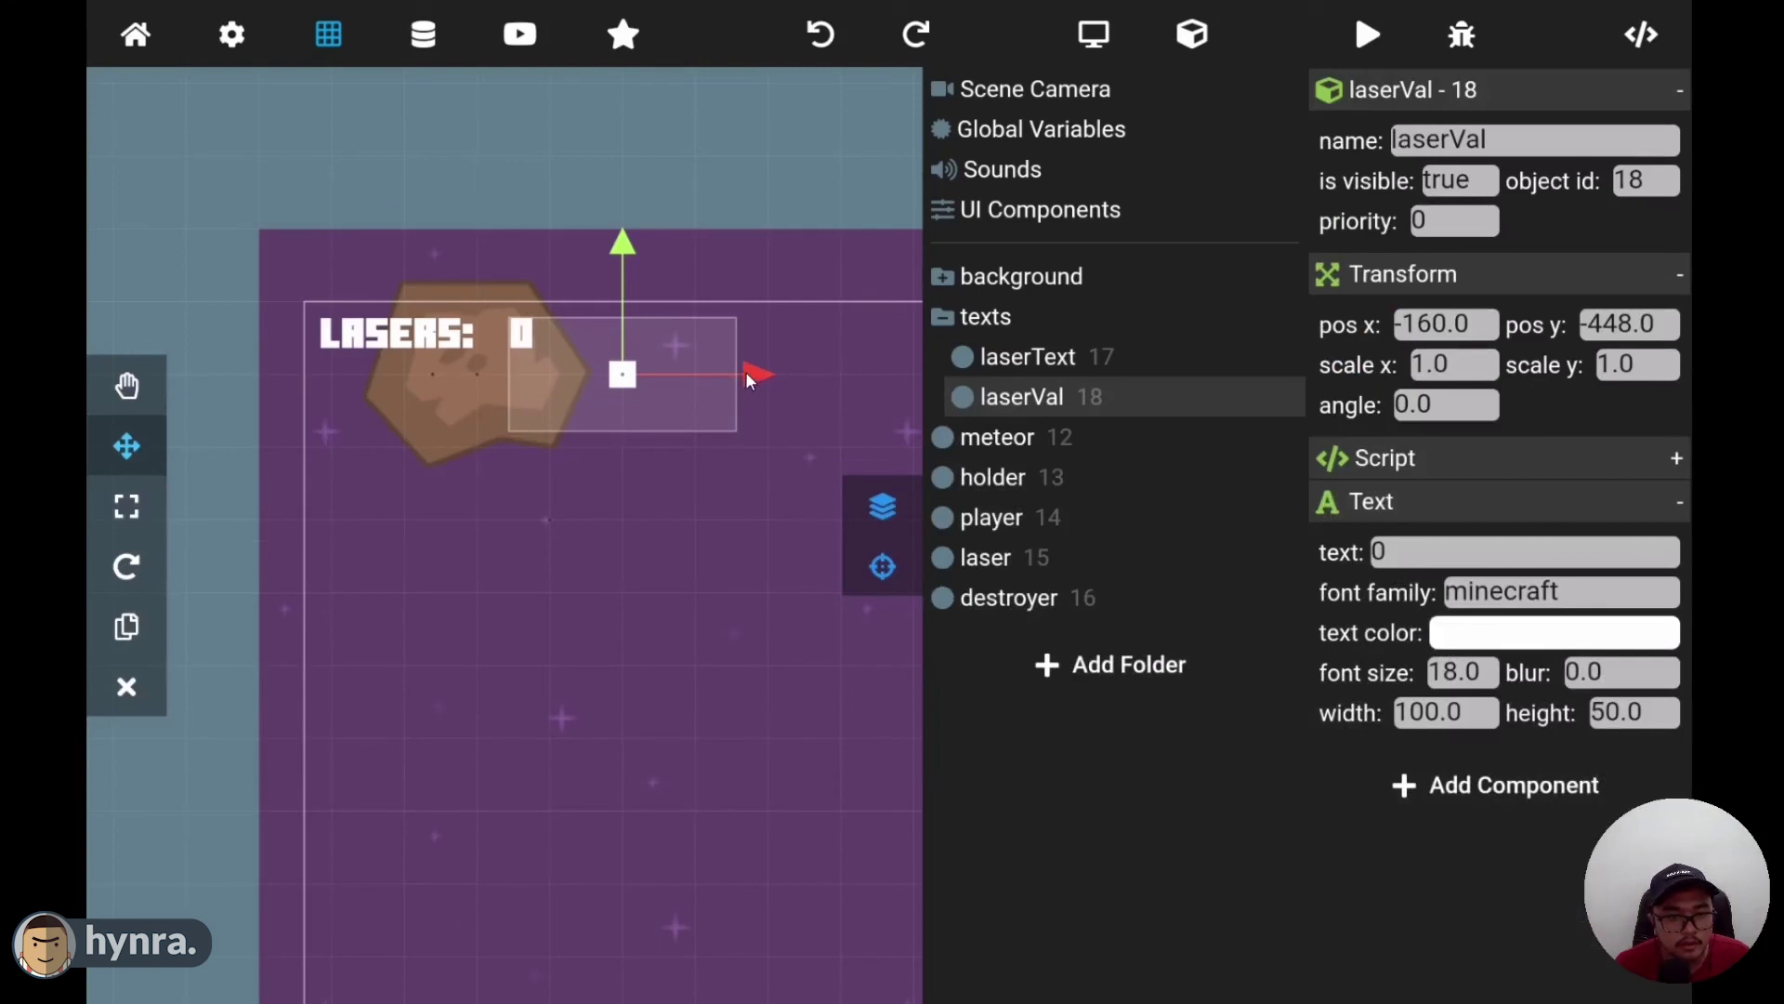
drag(746, 371, 673, 366)
click(128, 387)
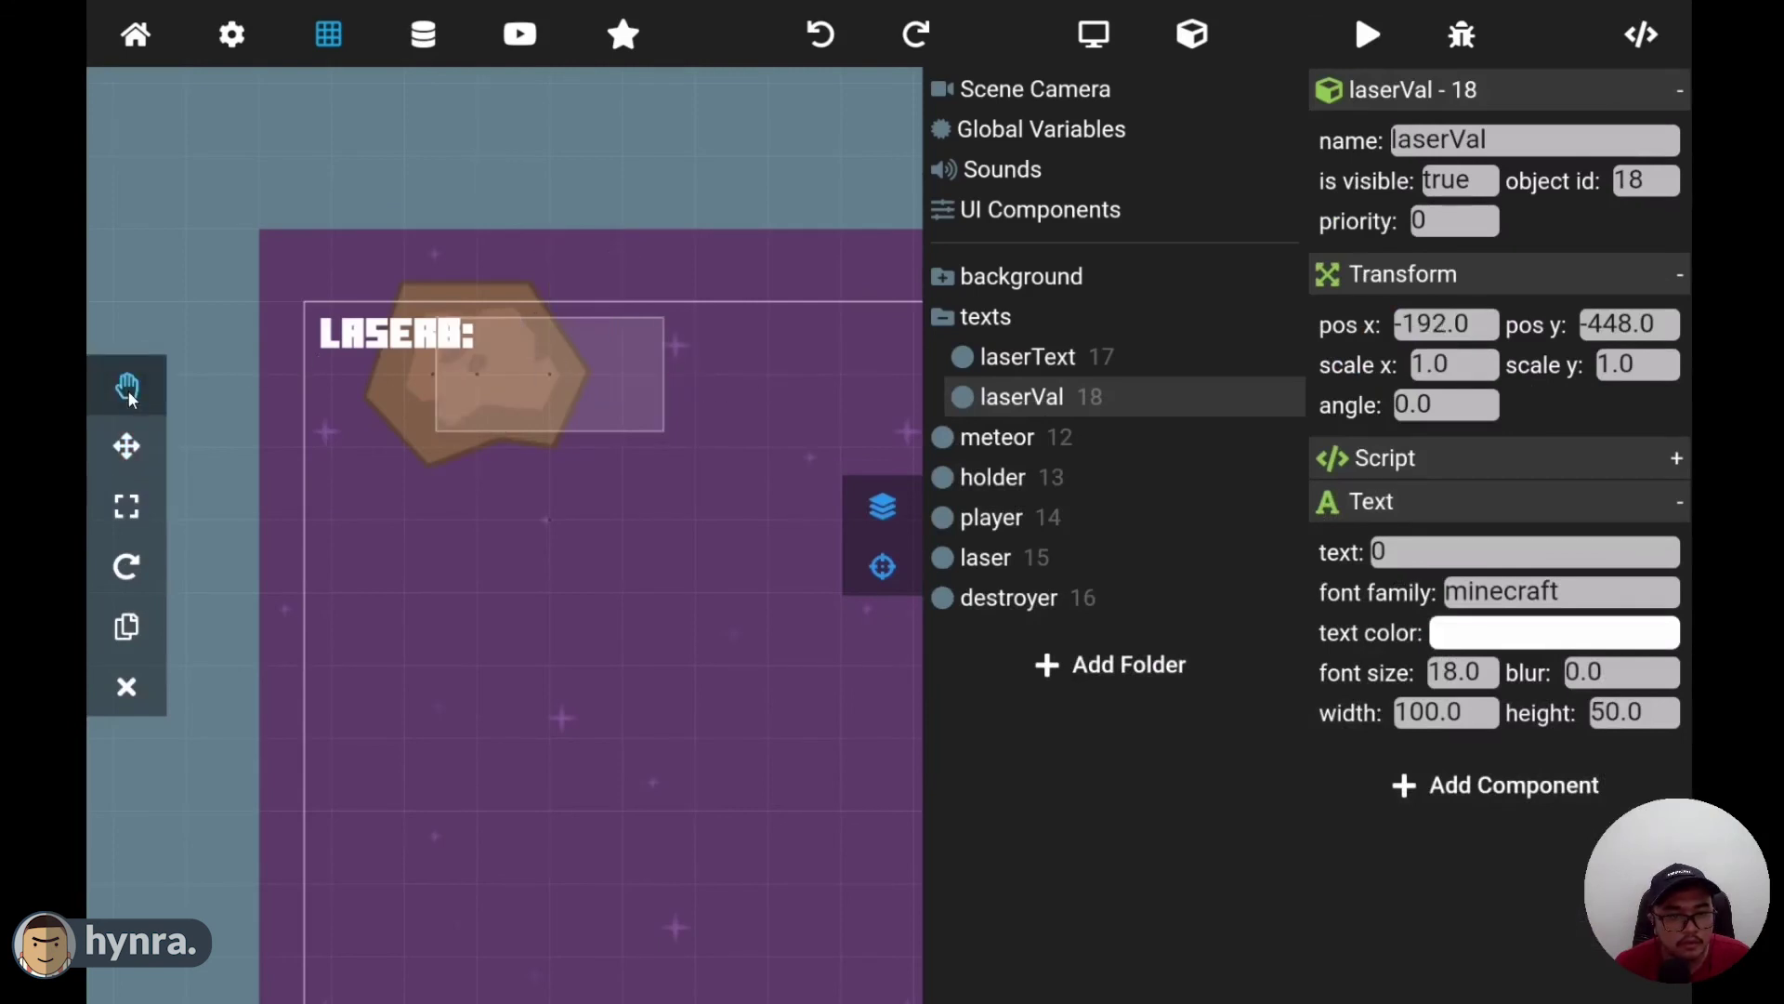
click(129, 444)
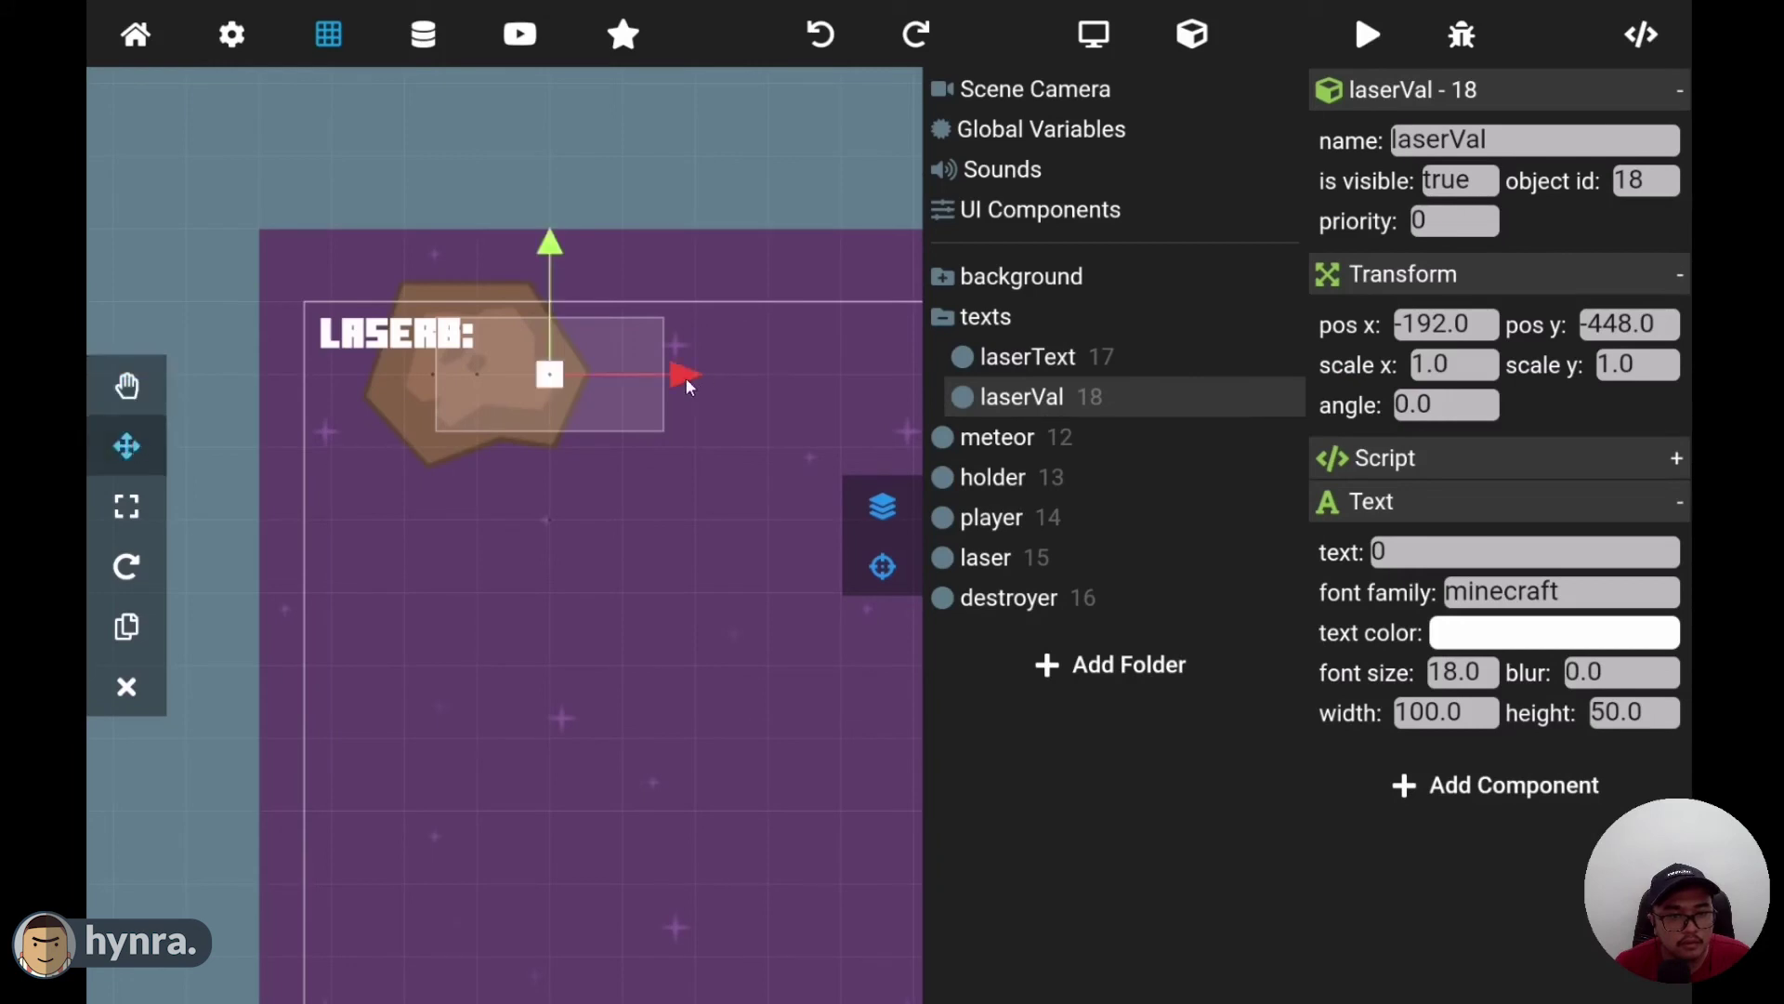
drag(672, 375, 743, 375)
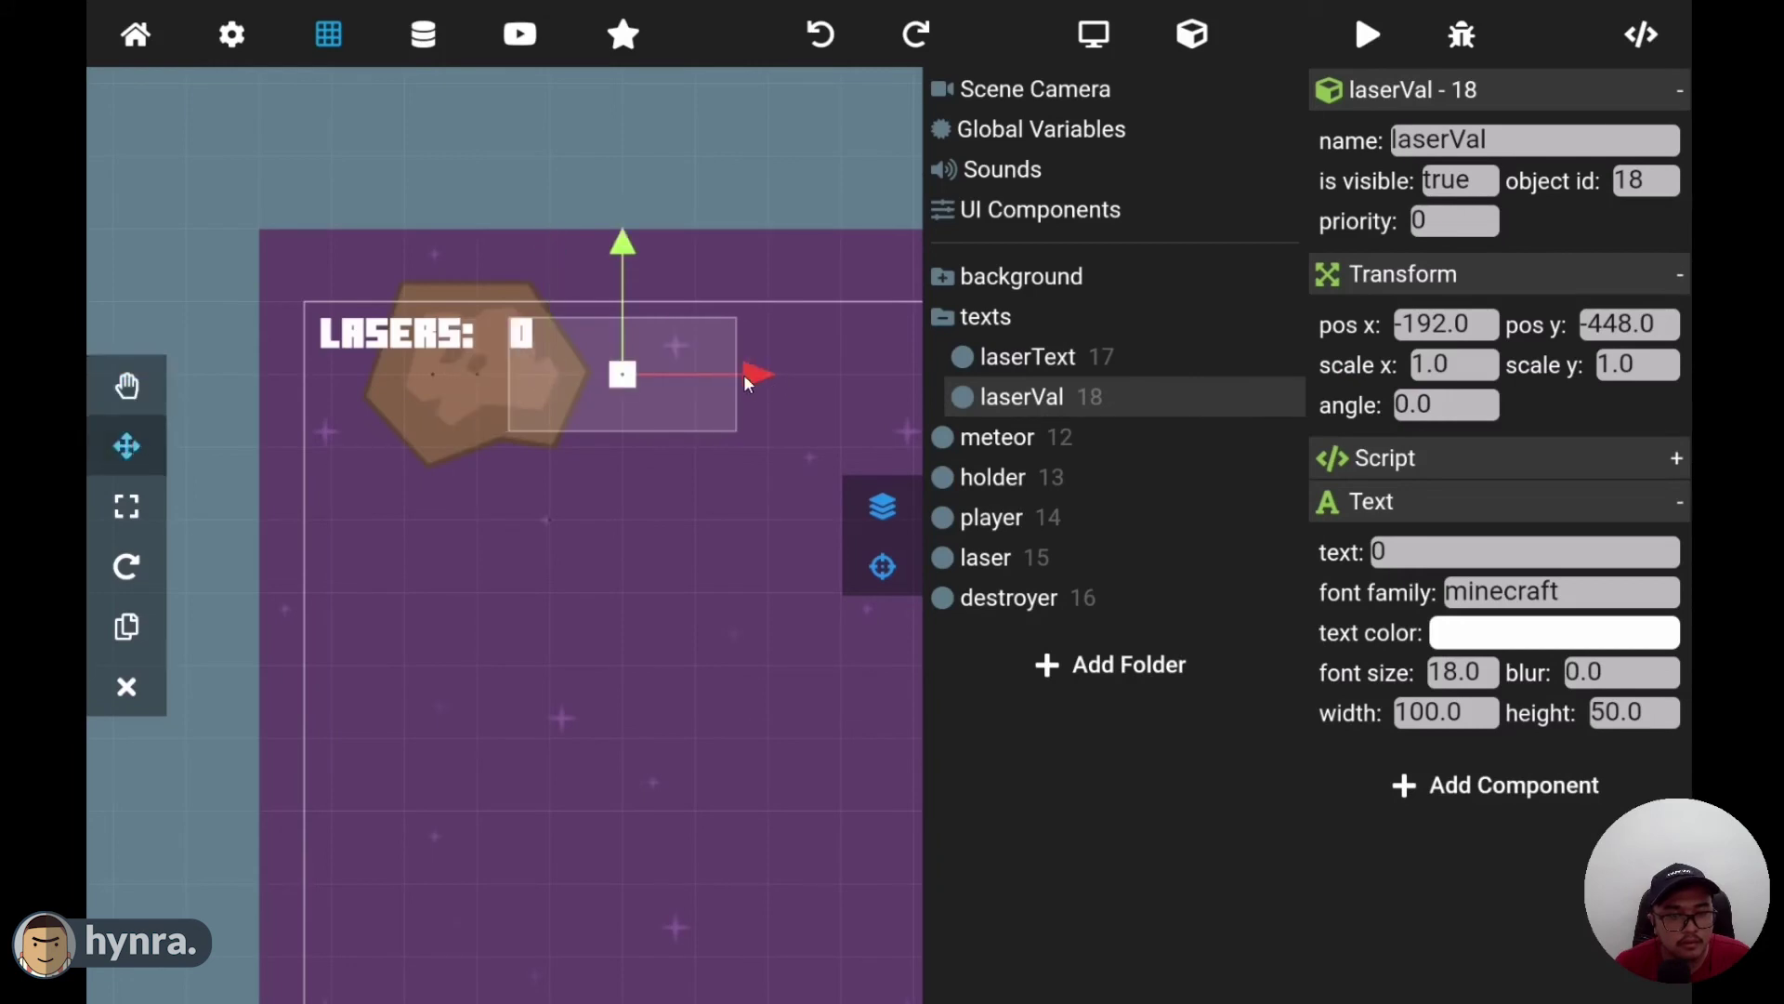
click(128, 386)
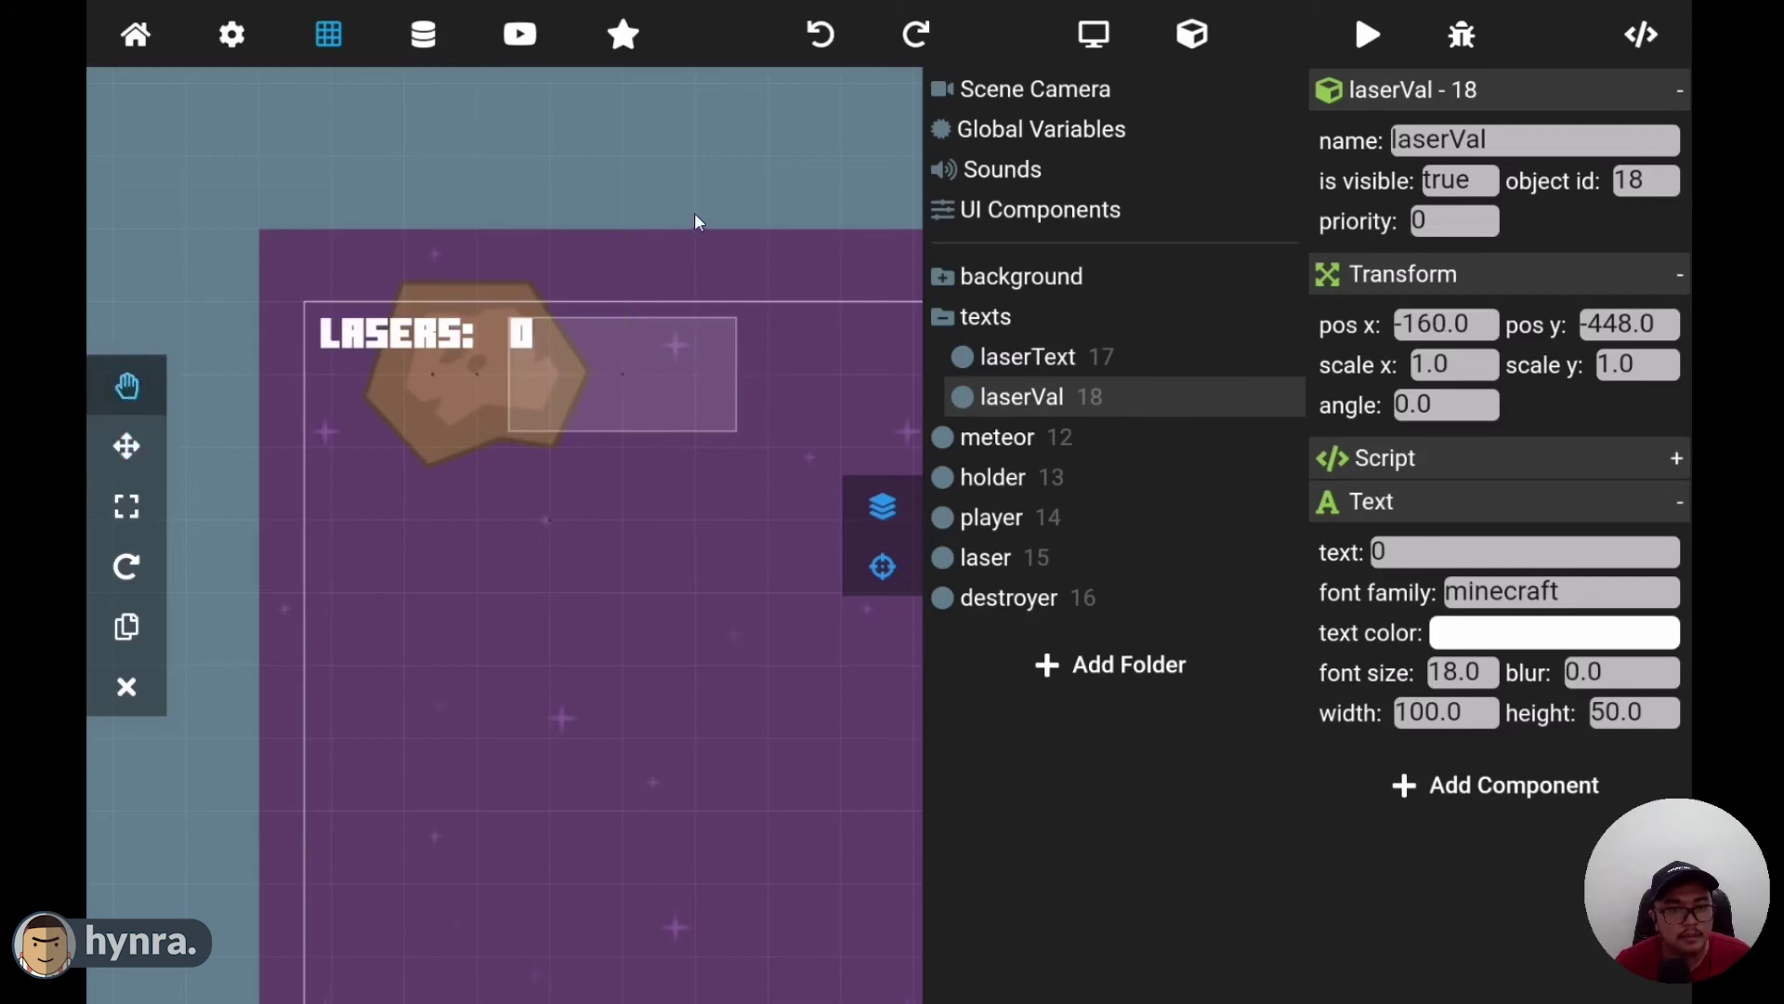
click(128, 449)
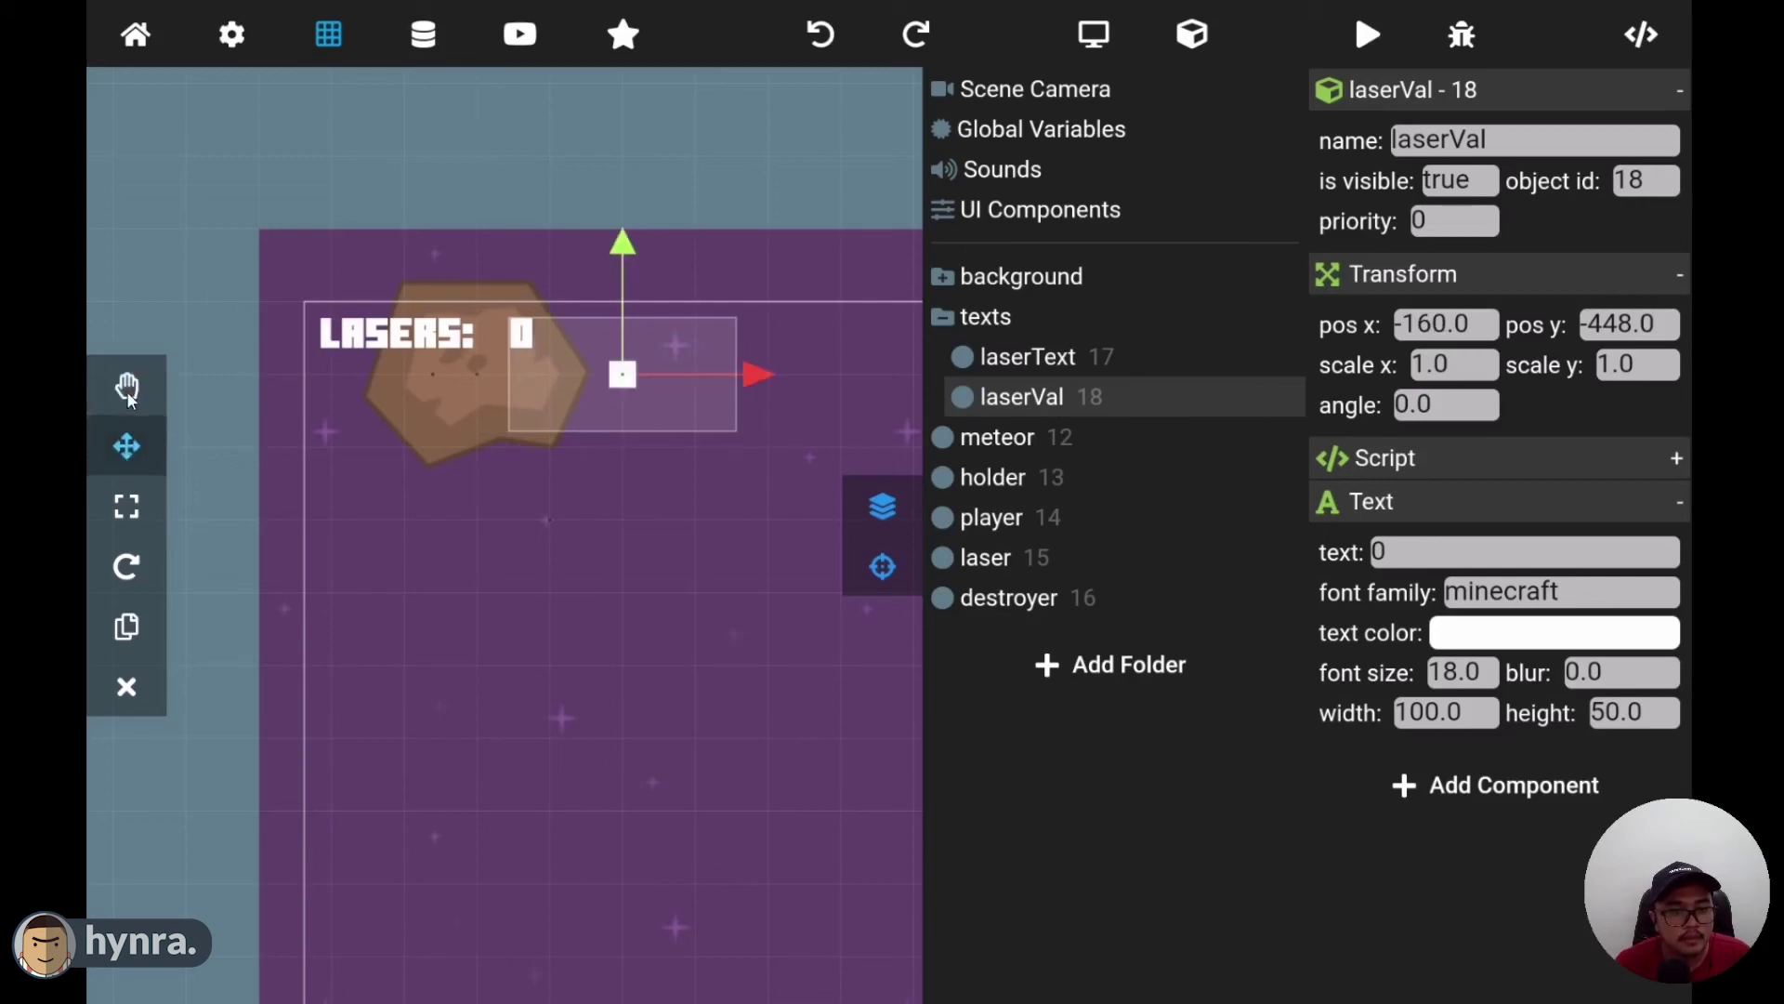
- Run the game to check how the laser value sits beside its label, and stop the preview
click(126, 388)
click(1379, 37)
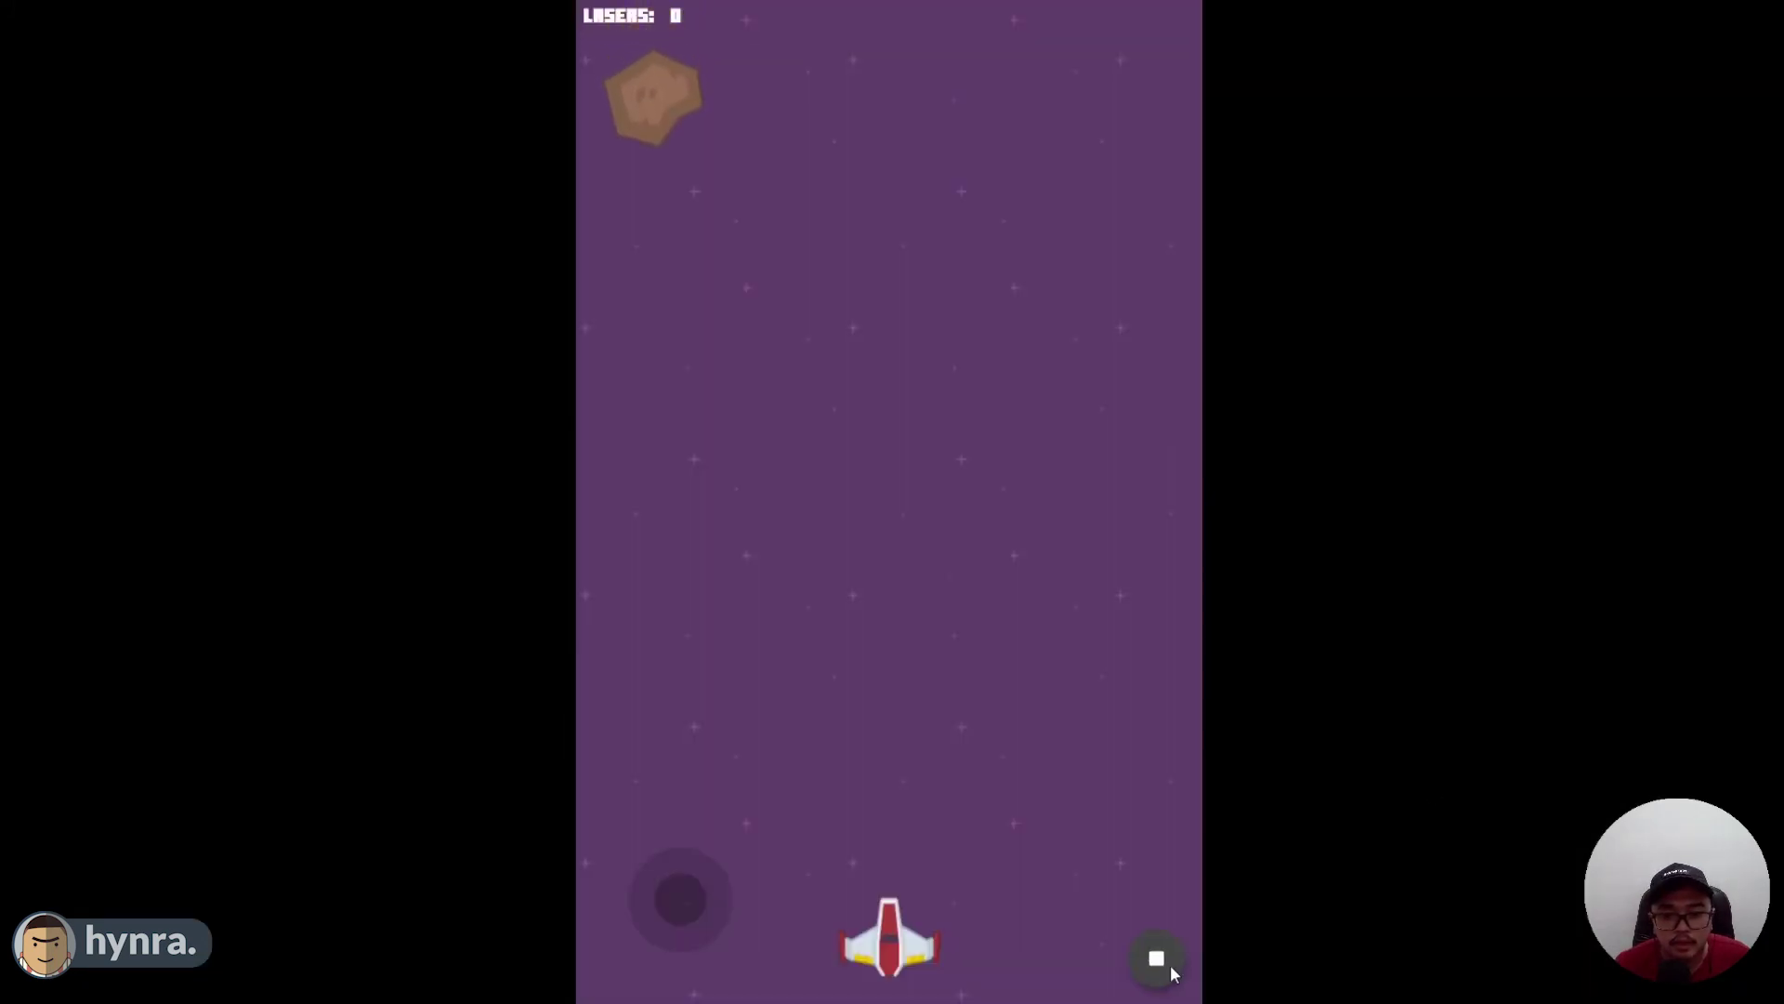
click(1157, 960)
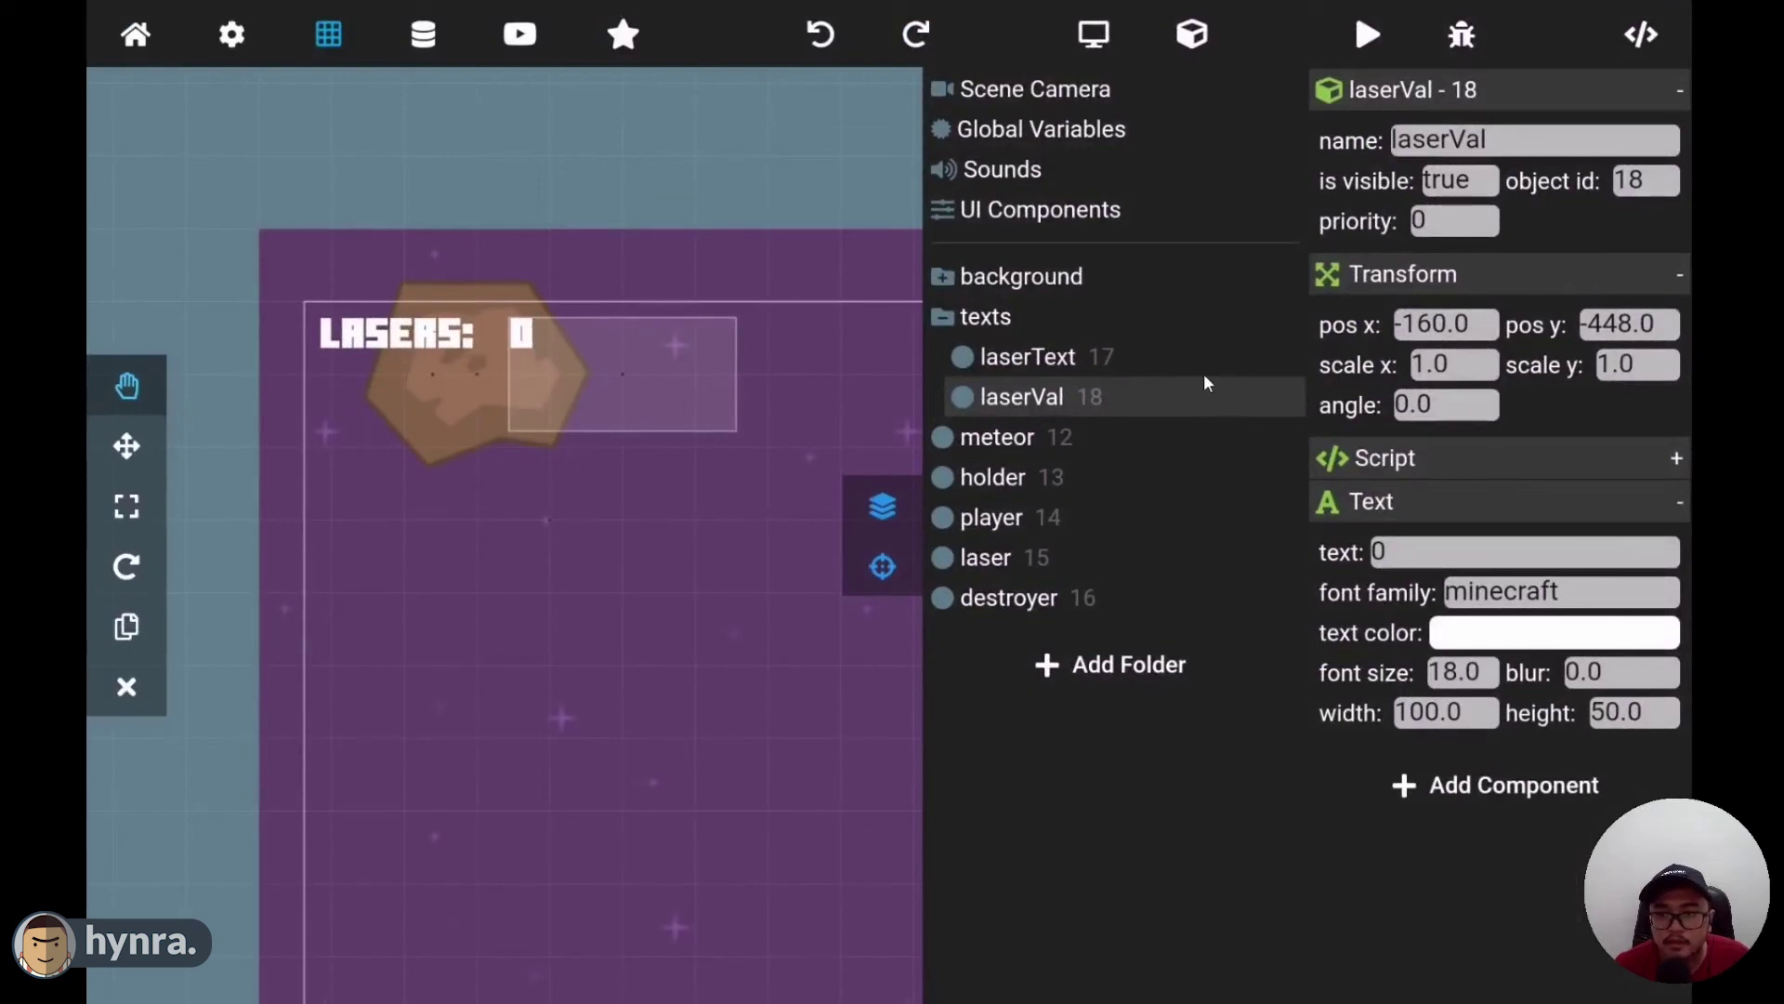
- In laserVal's script, add a Step event and a Set text action, and connect the event to the action
click(1641, 38)
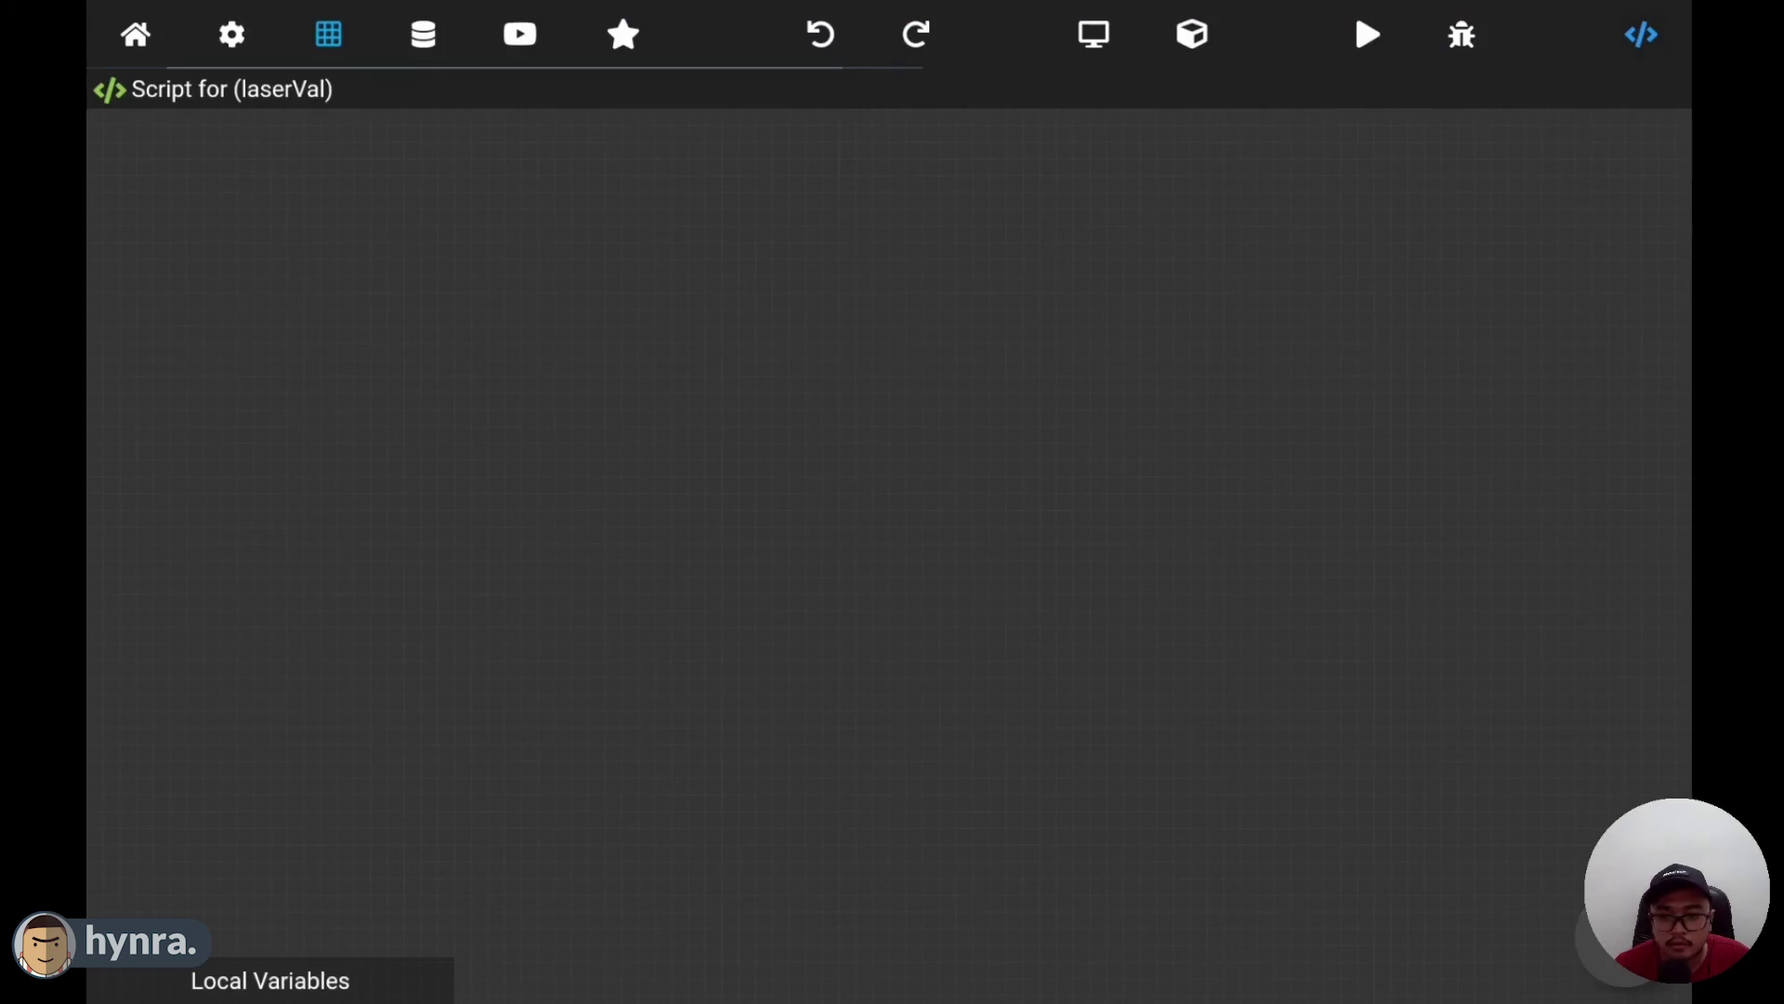
click(214, 194)
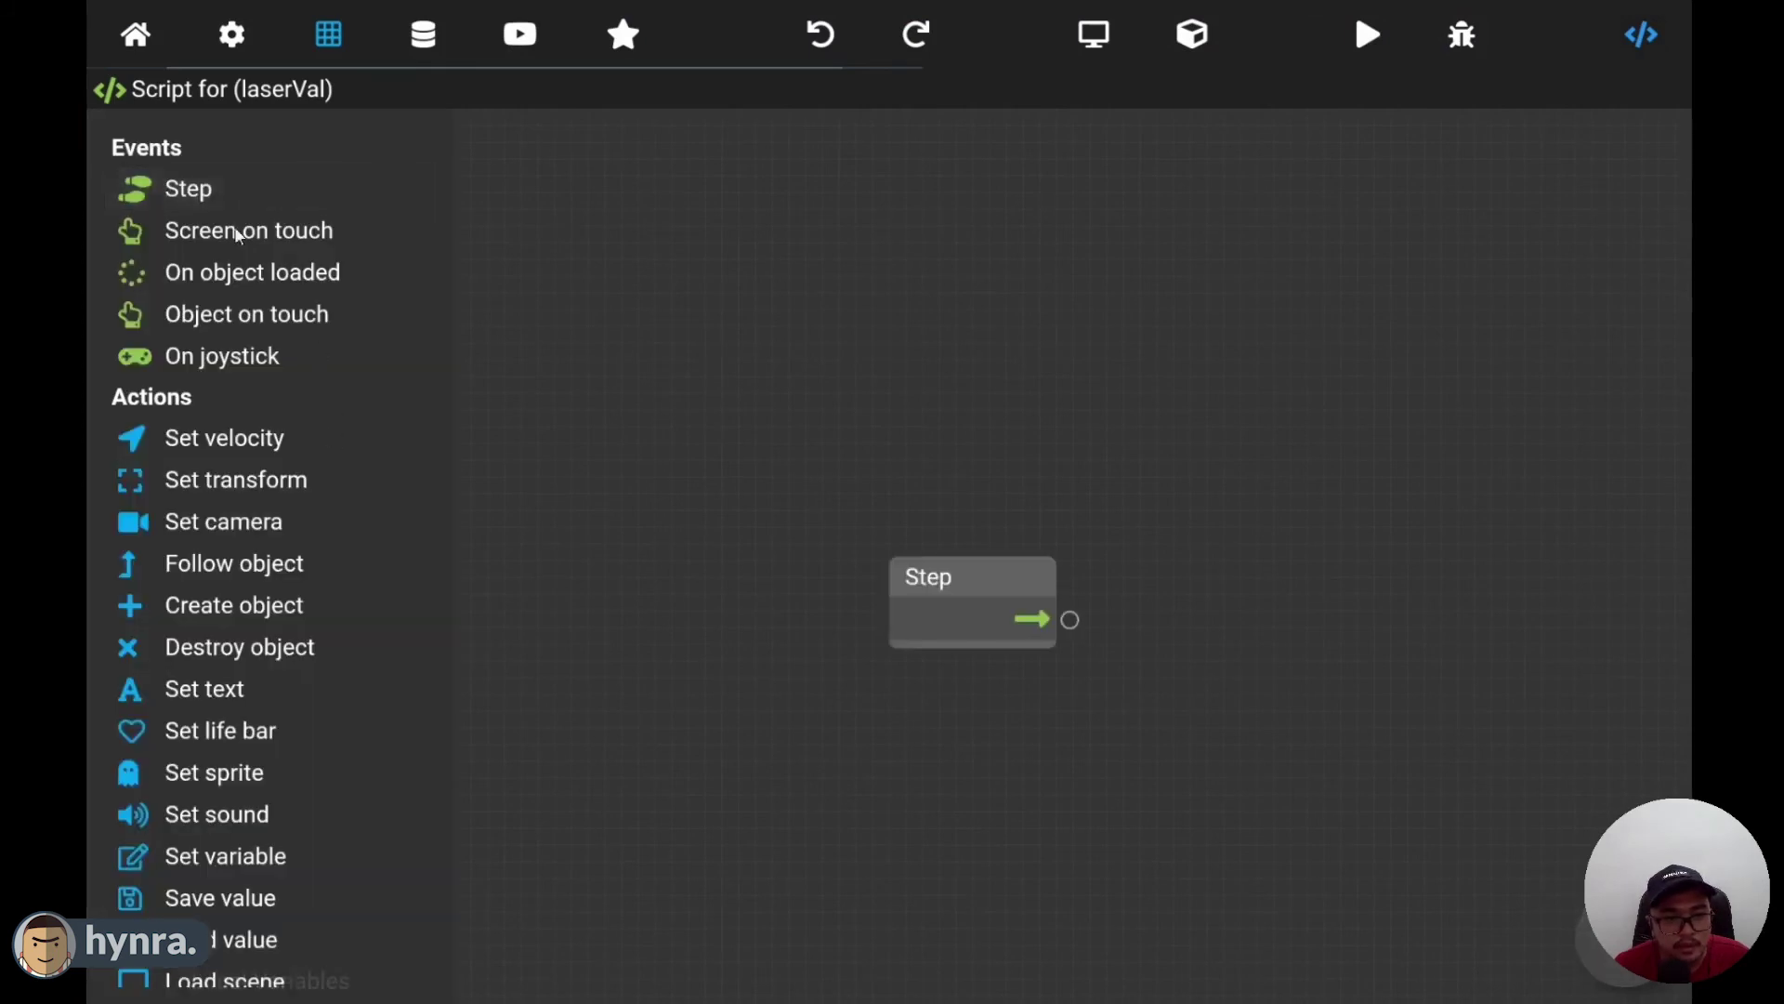
drag(897, 567, 670, 395)
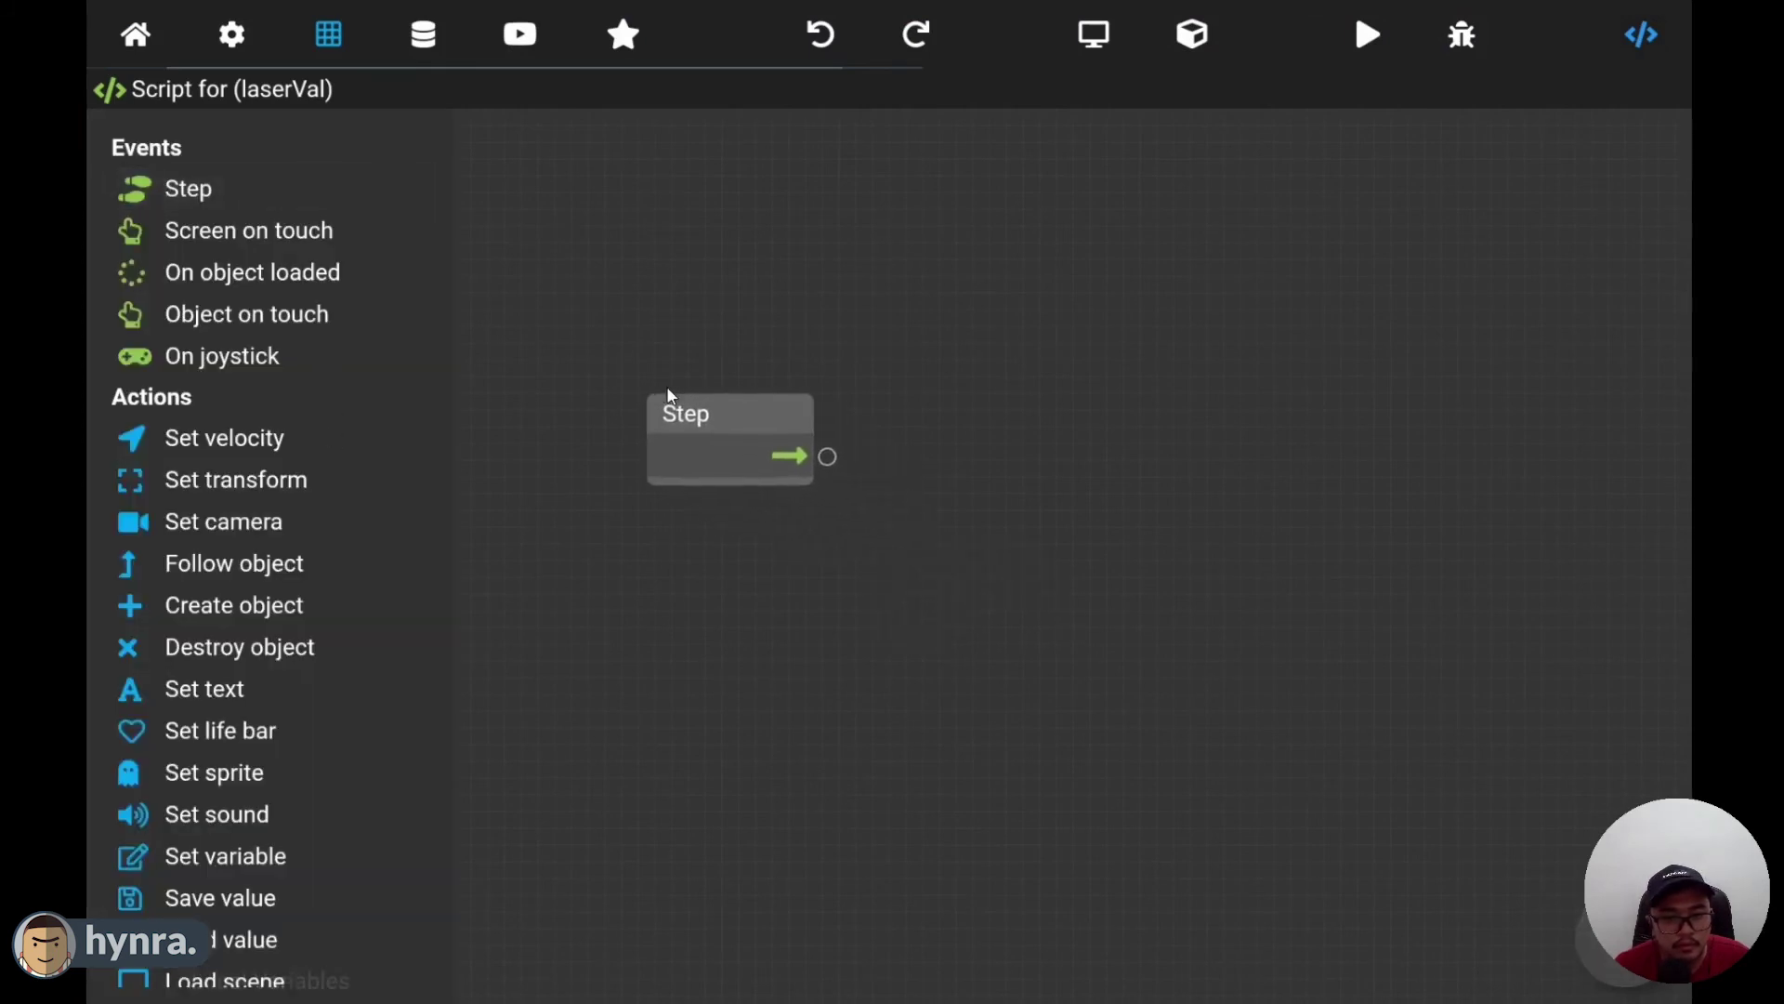
click(209, 692)
drag(967, 577, 1095, 327)
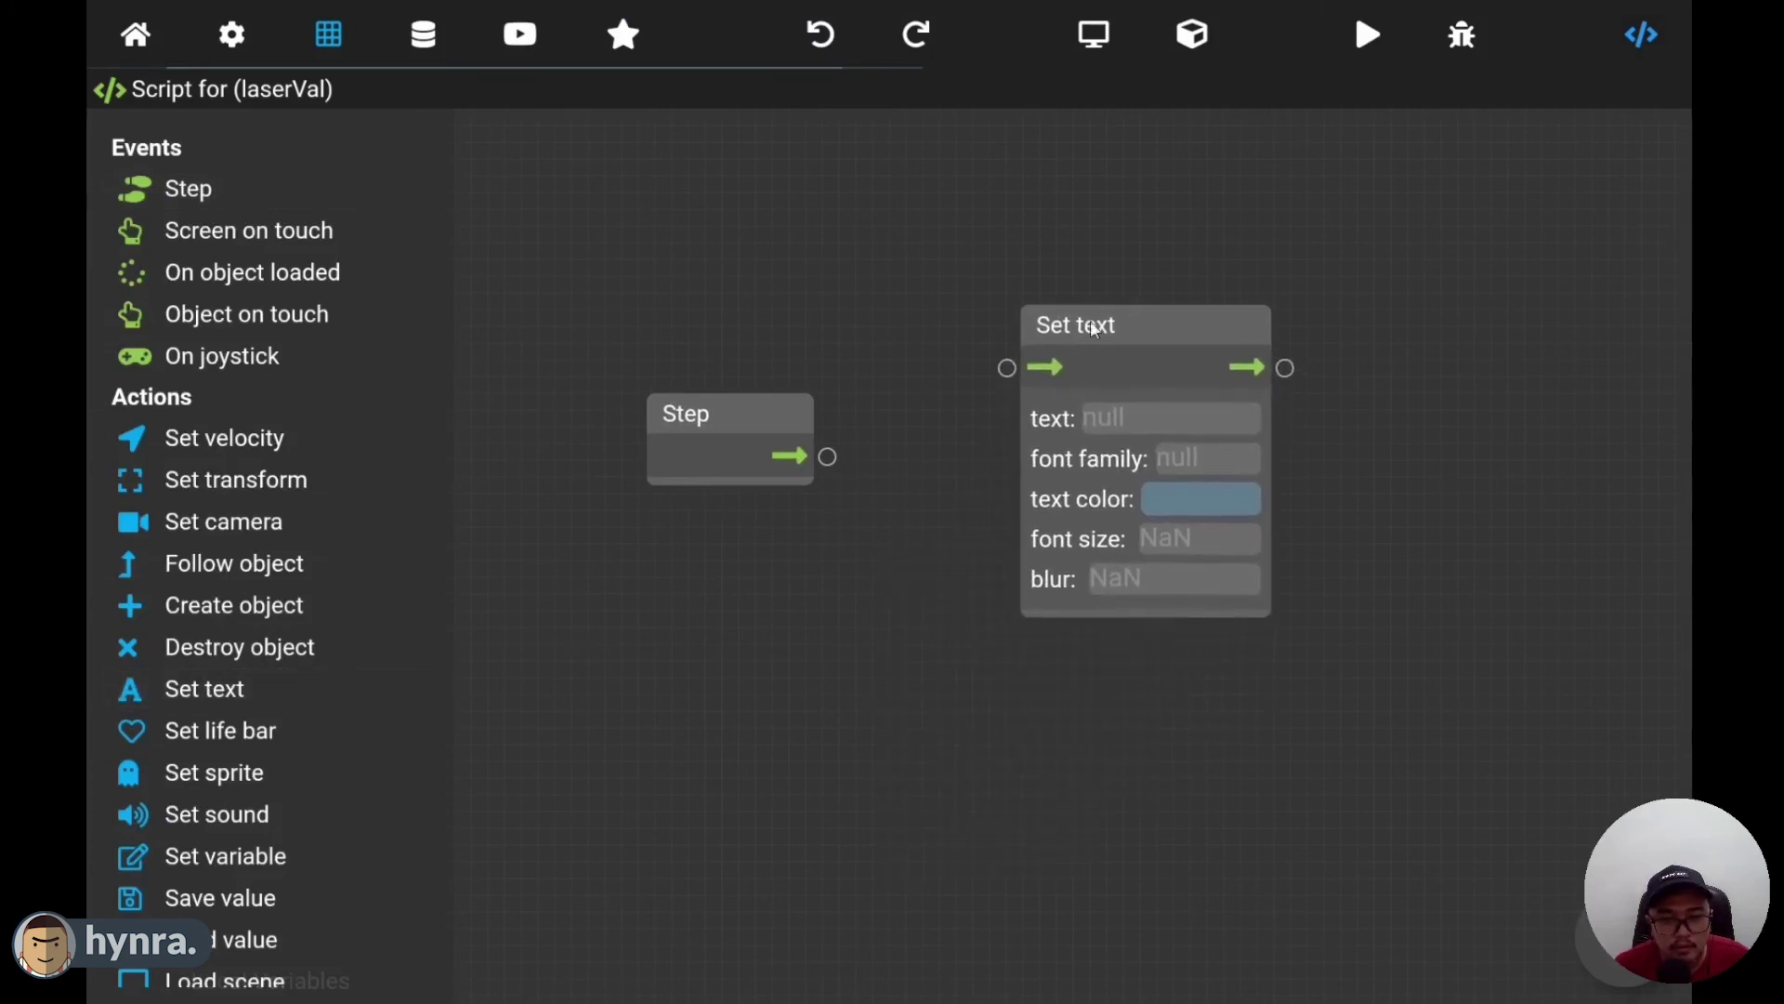
drag(828, 459, 1010, 367)
- Bind the Set text action's text to the variable {variables.userLasers}
click(1045, 420)
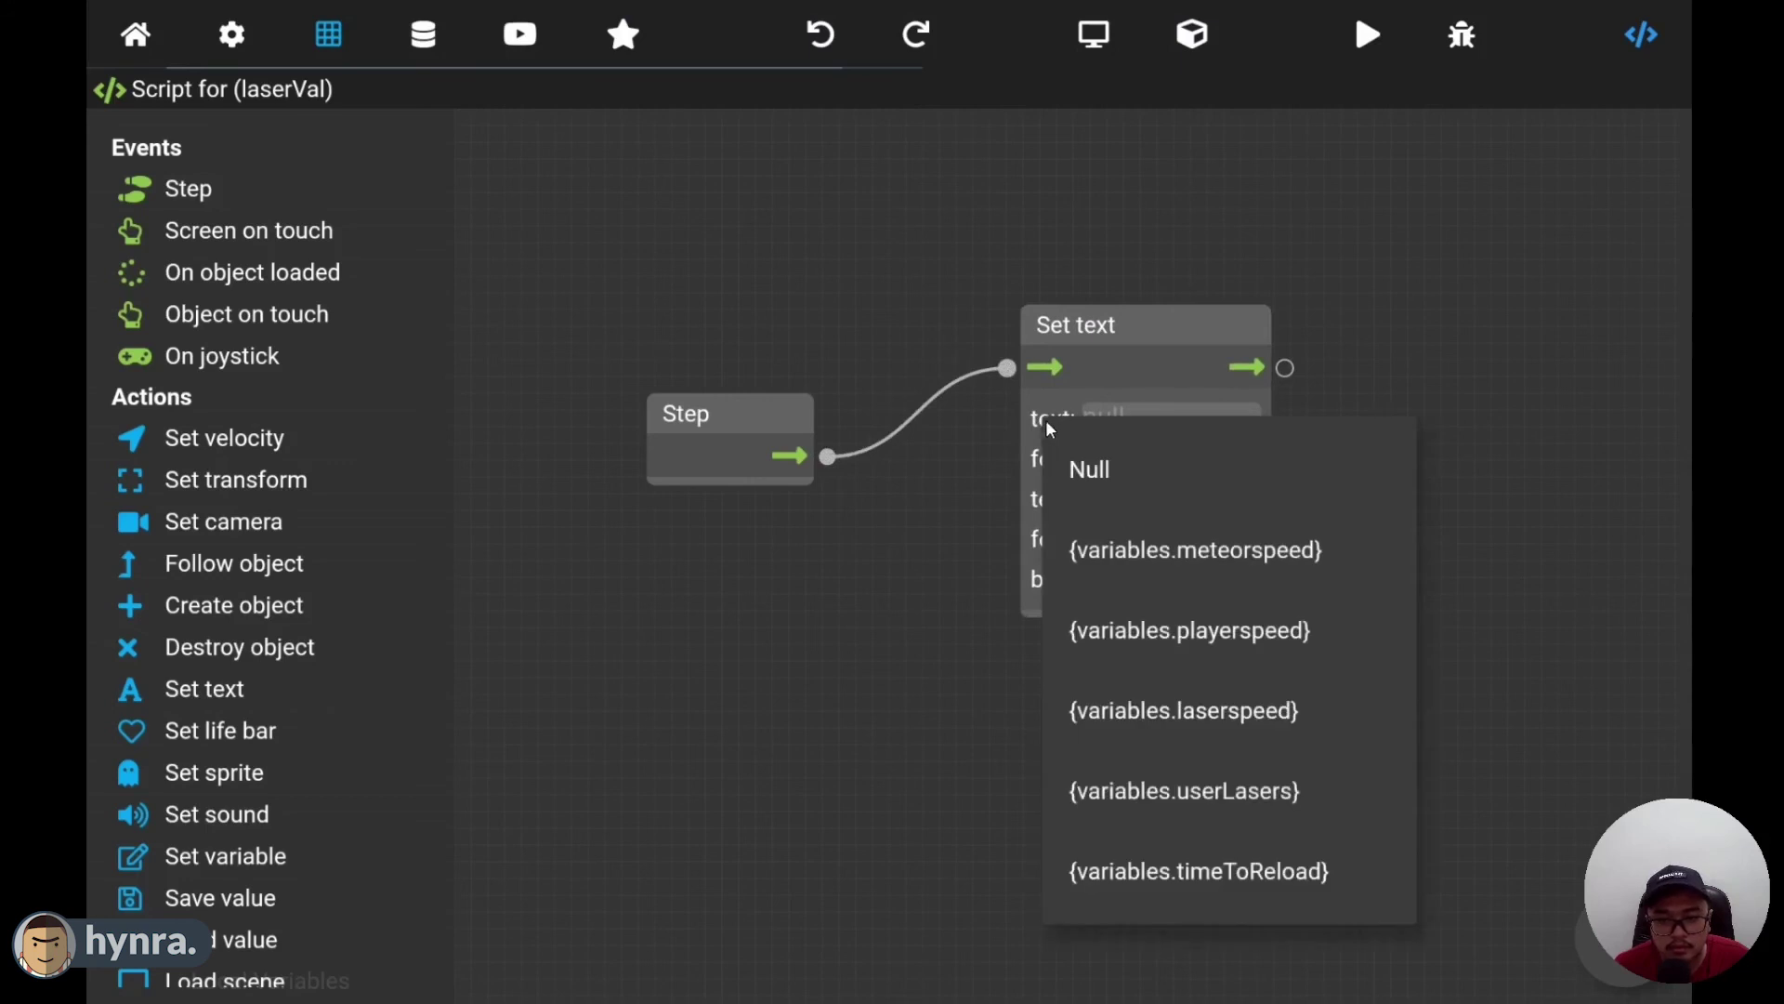
click(976, 444)
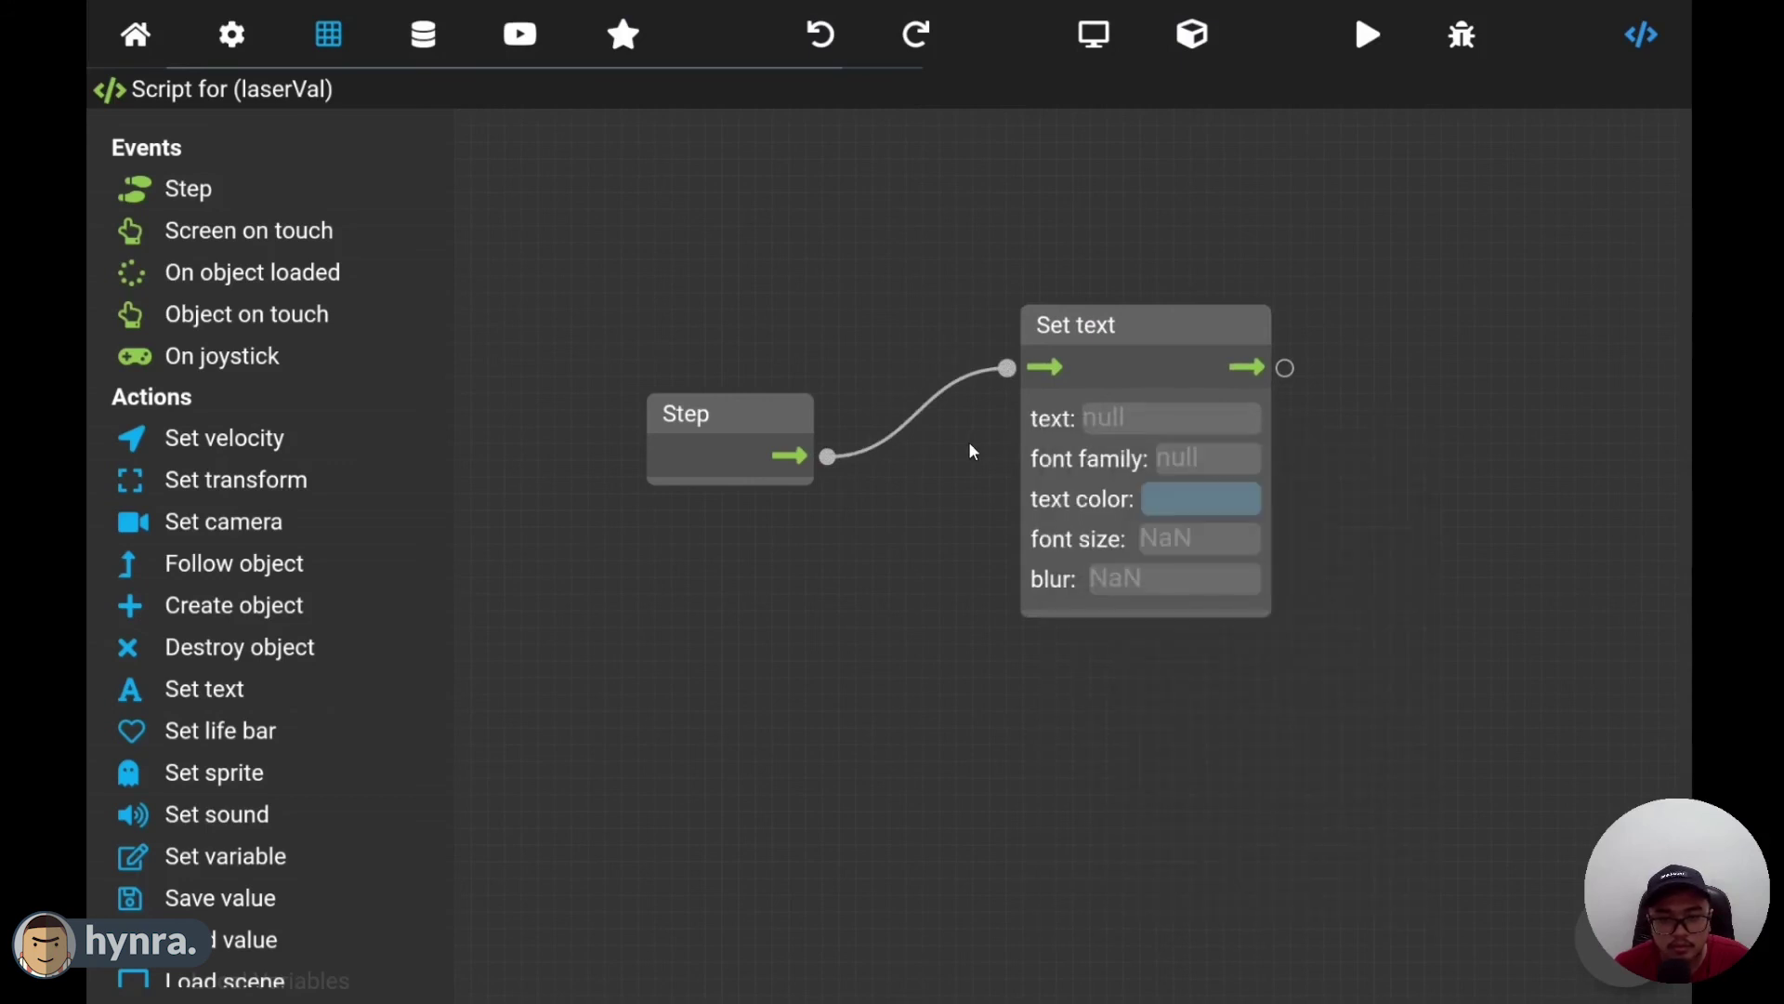
click(1052, 424)
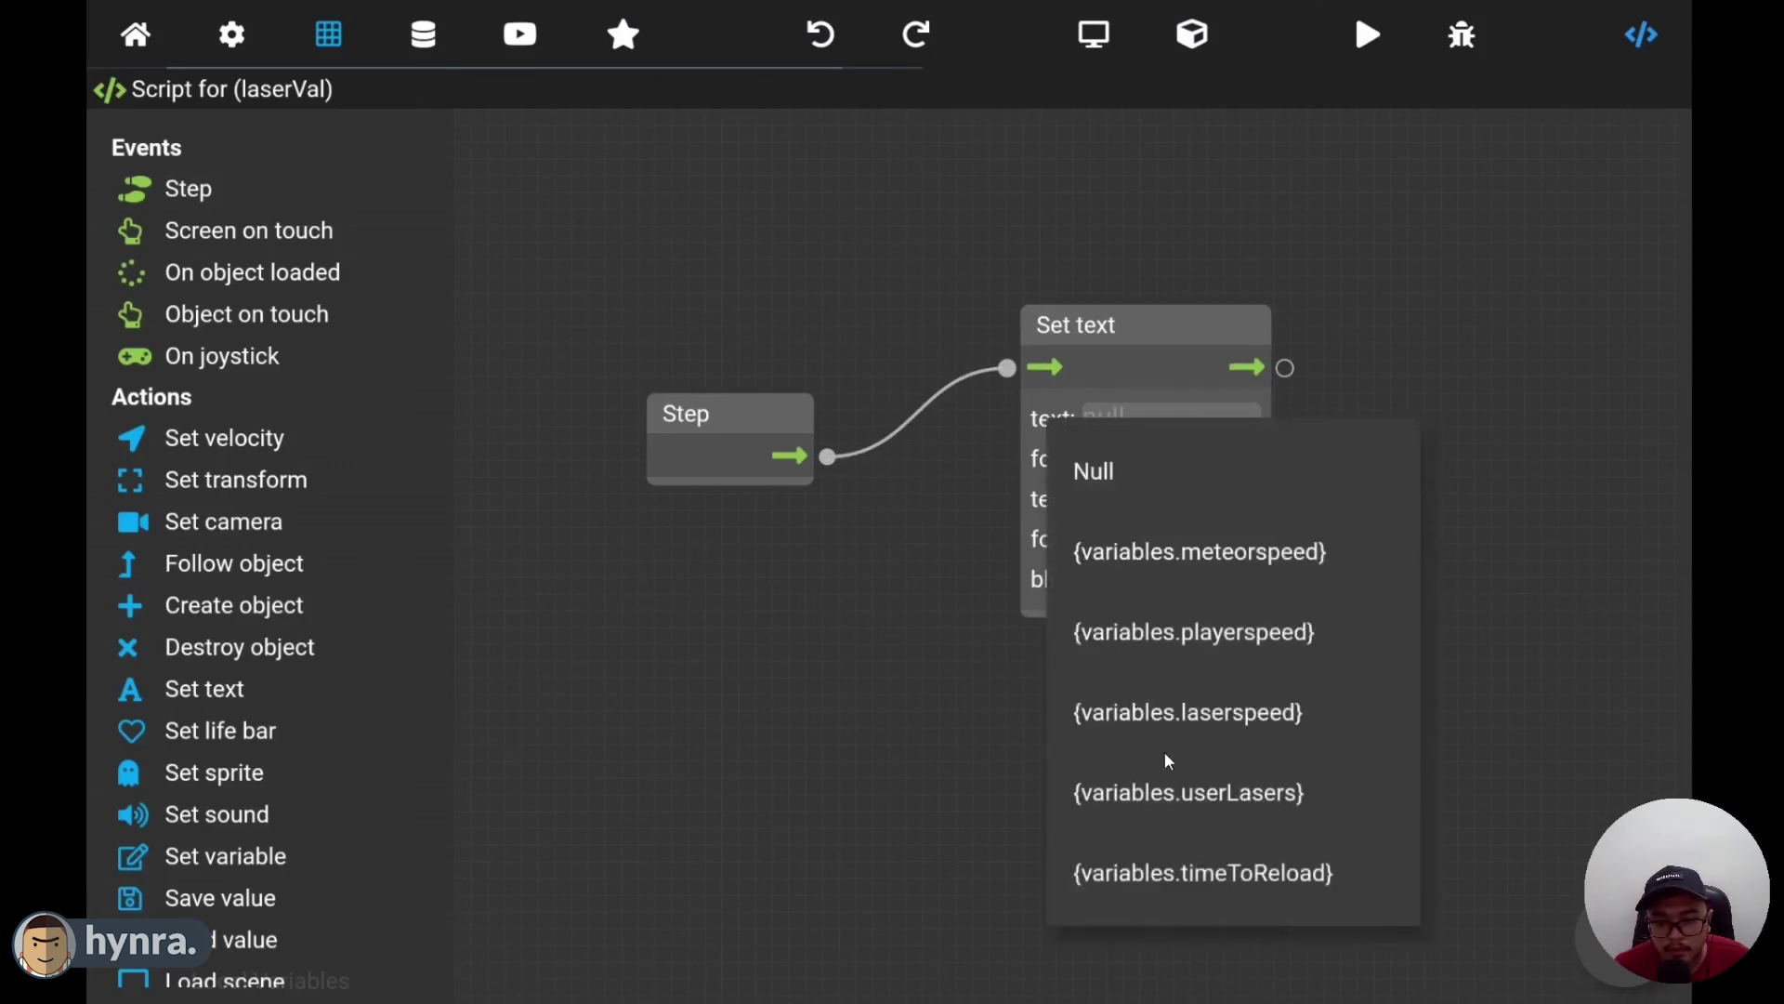
click(1197, 793)
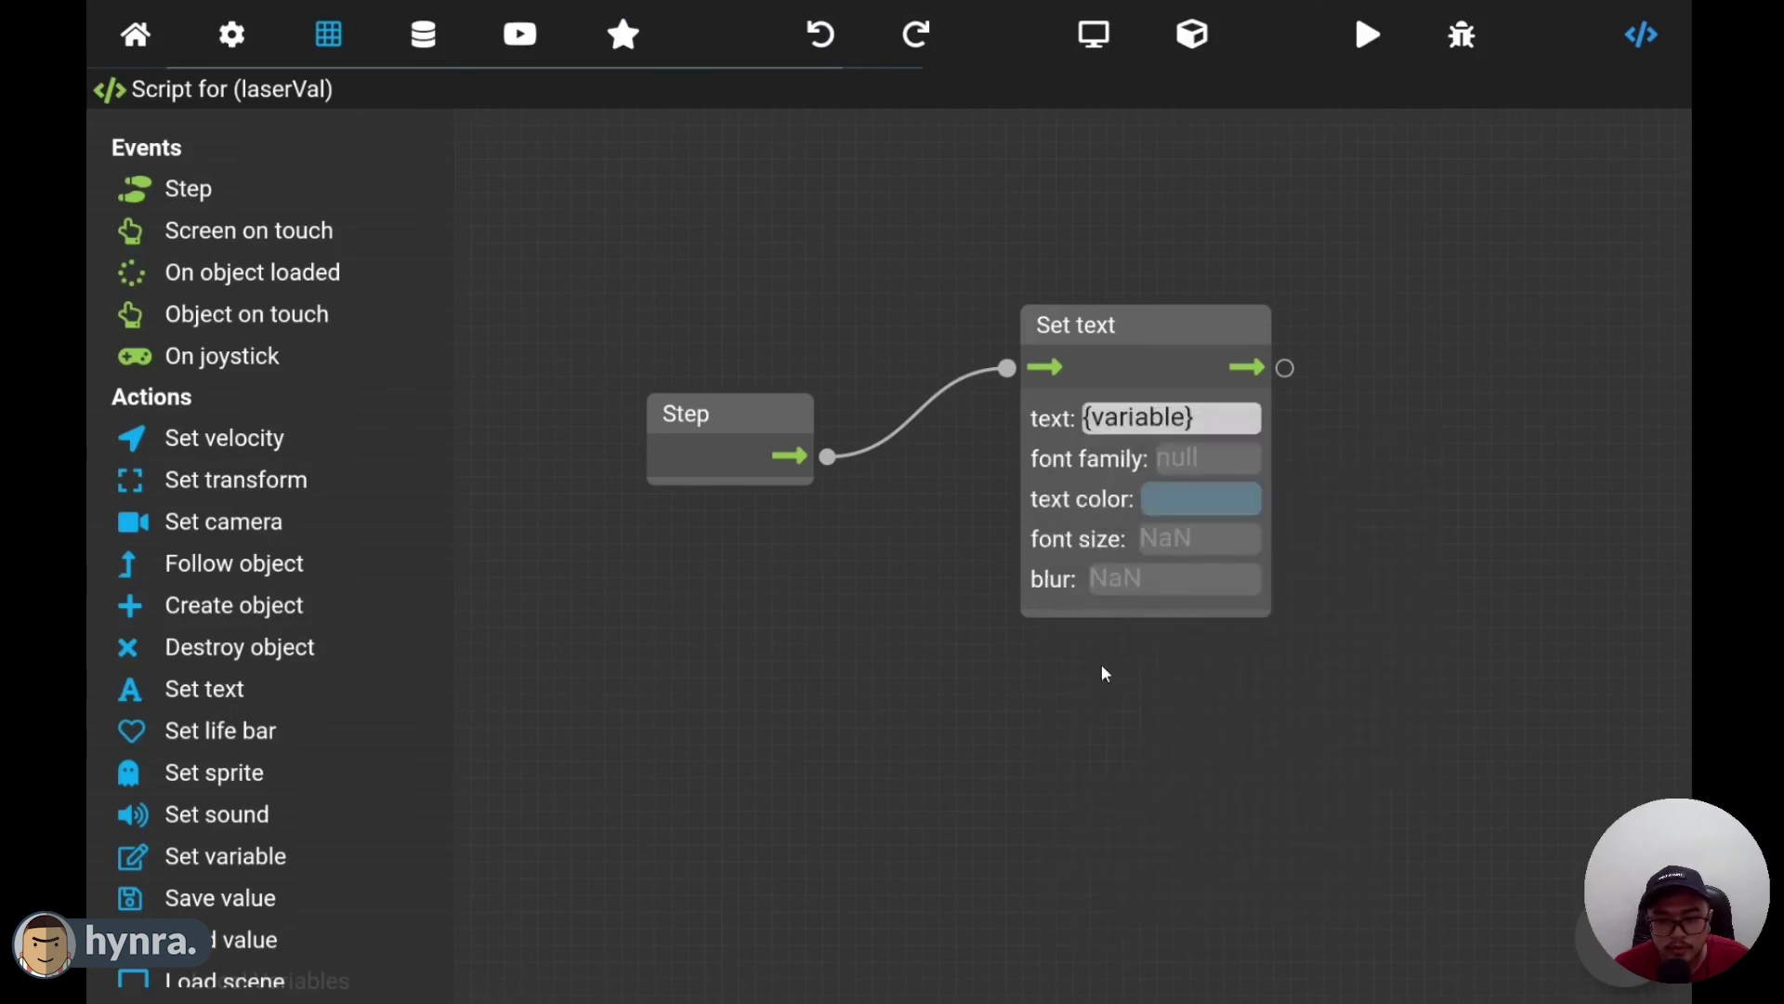
- Set the Set text action's font family to arcadeclassic
click(1065, 461)
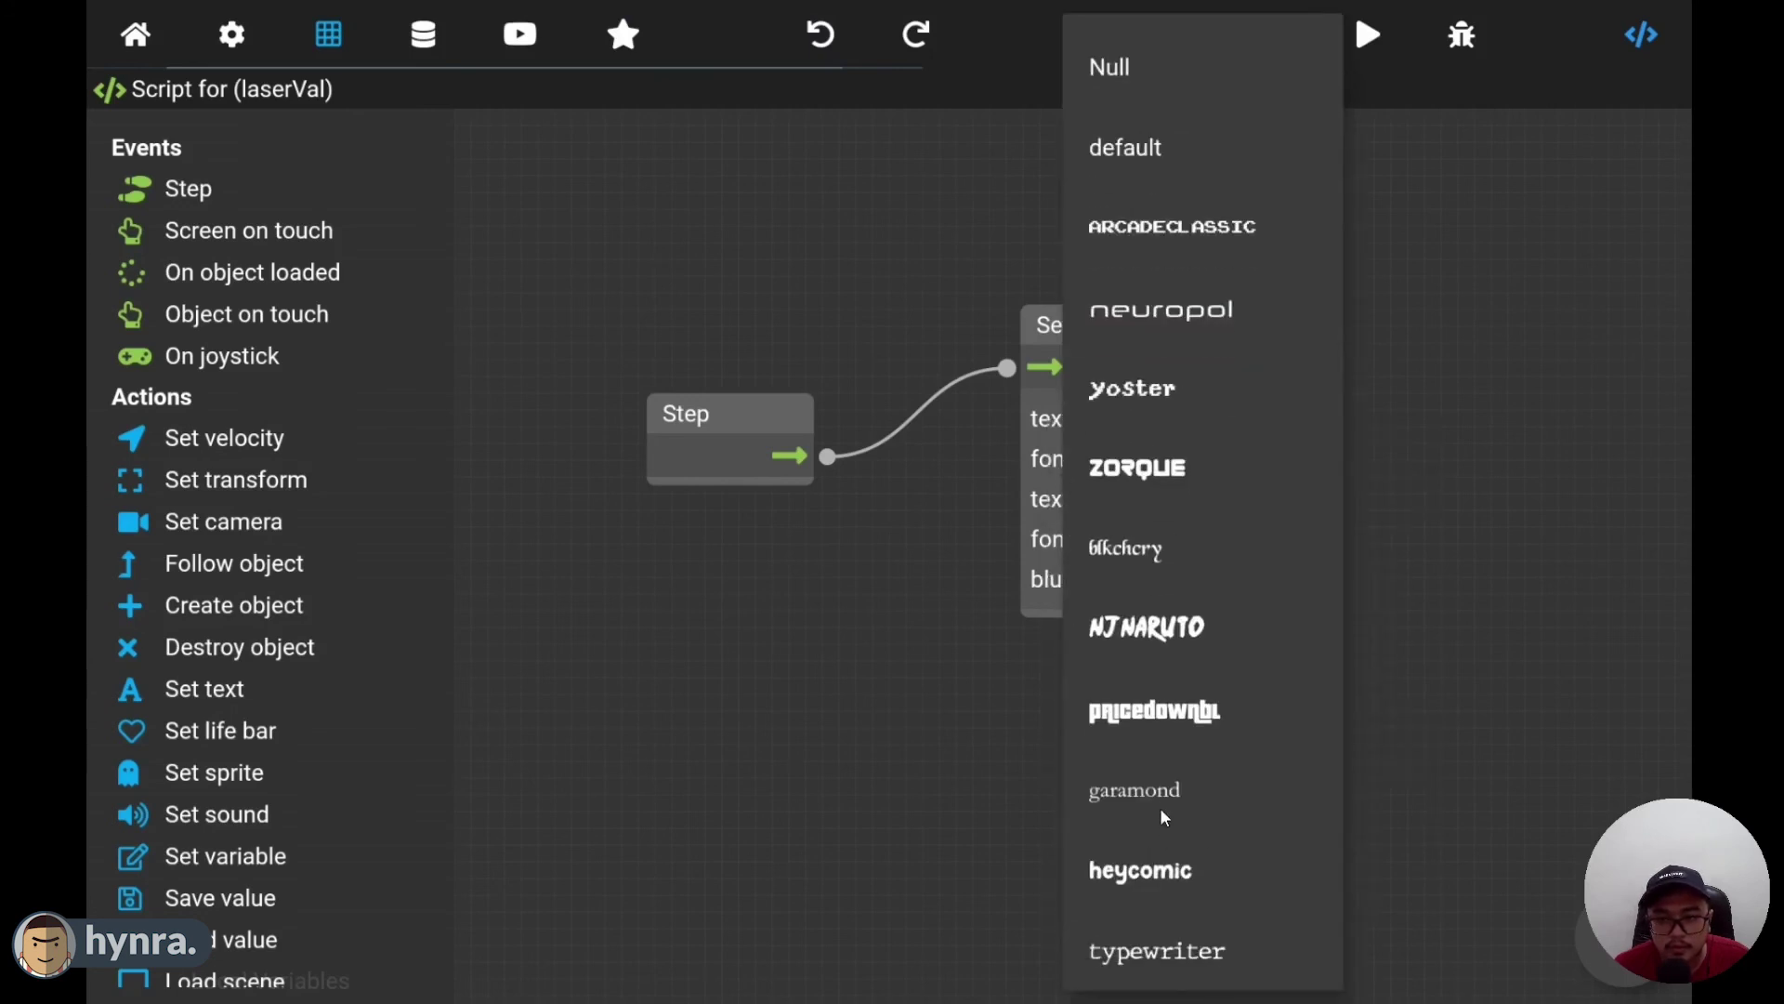
drag(1171, 877, 1218, 396)
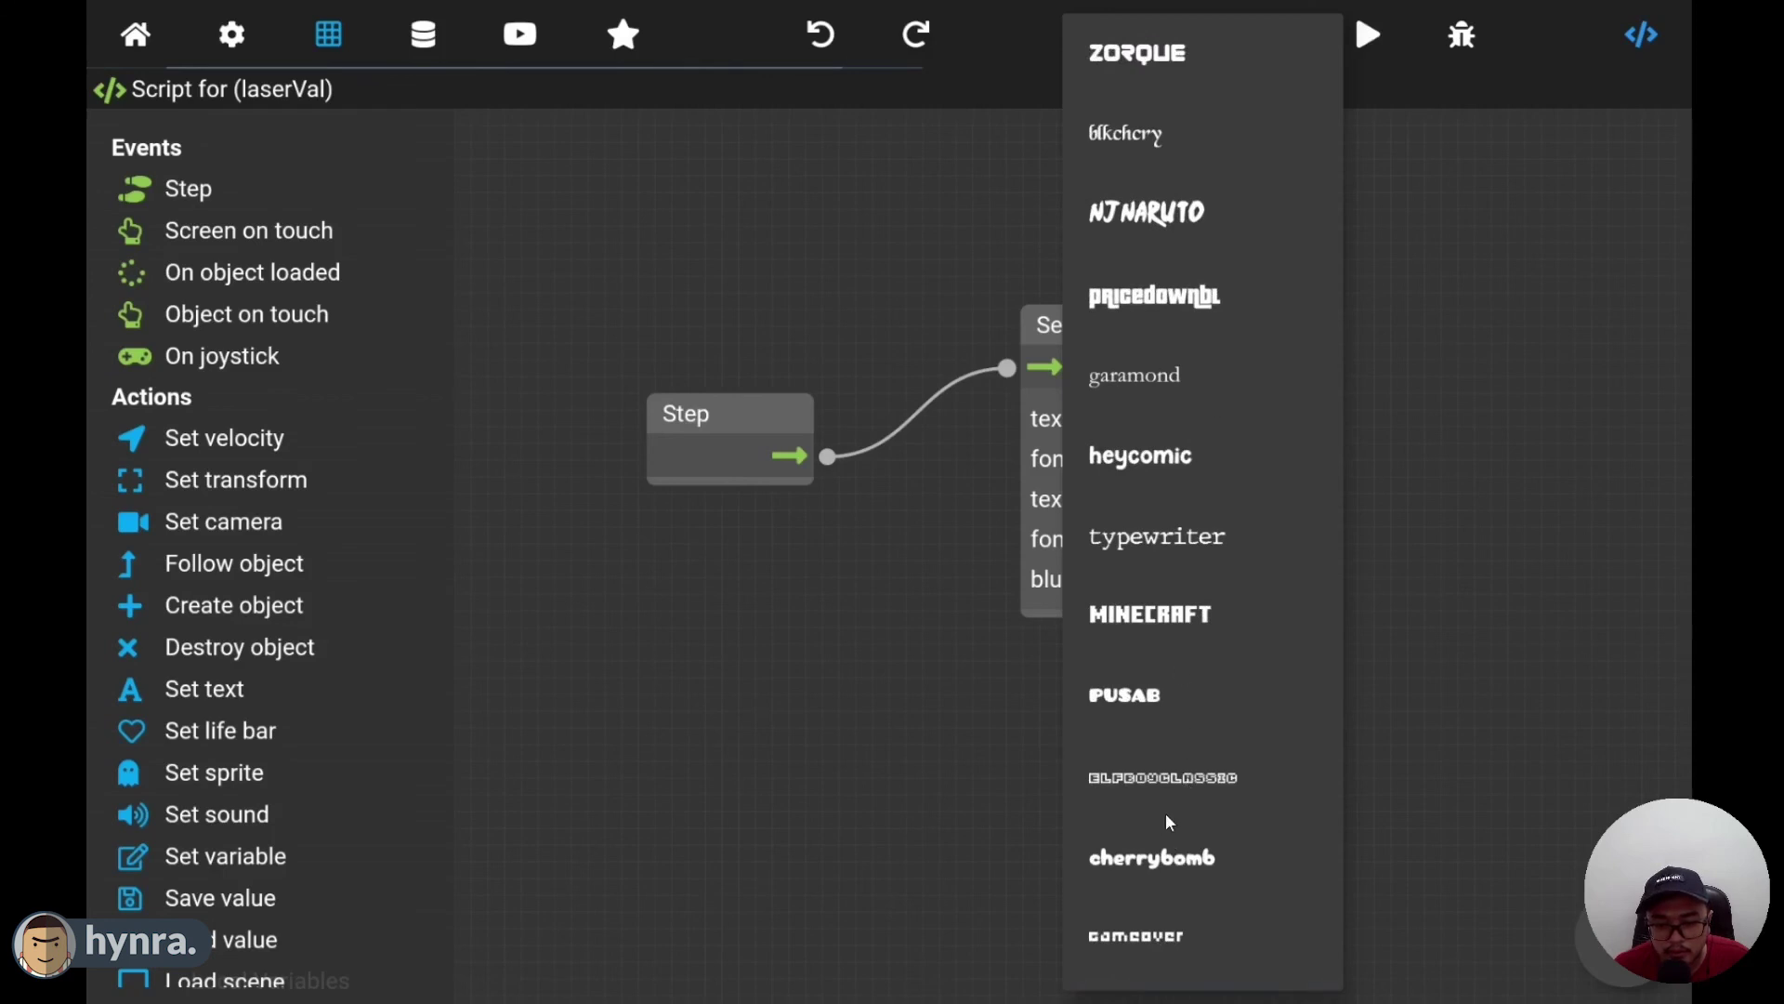
drag(1202, 445, 1191, 911)
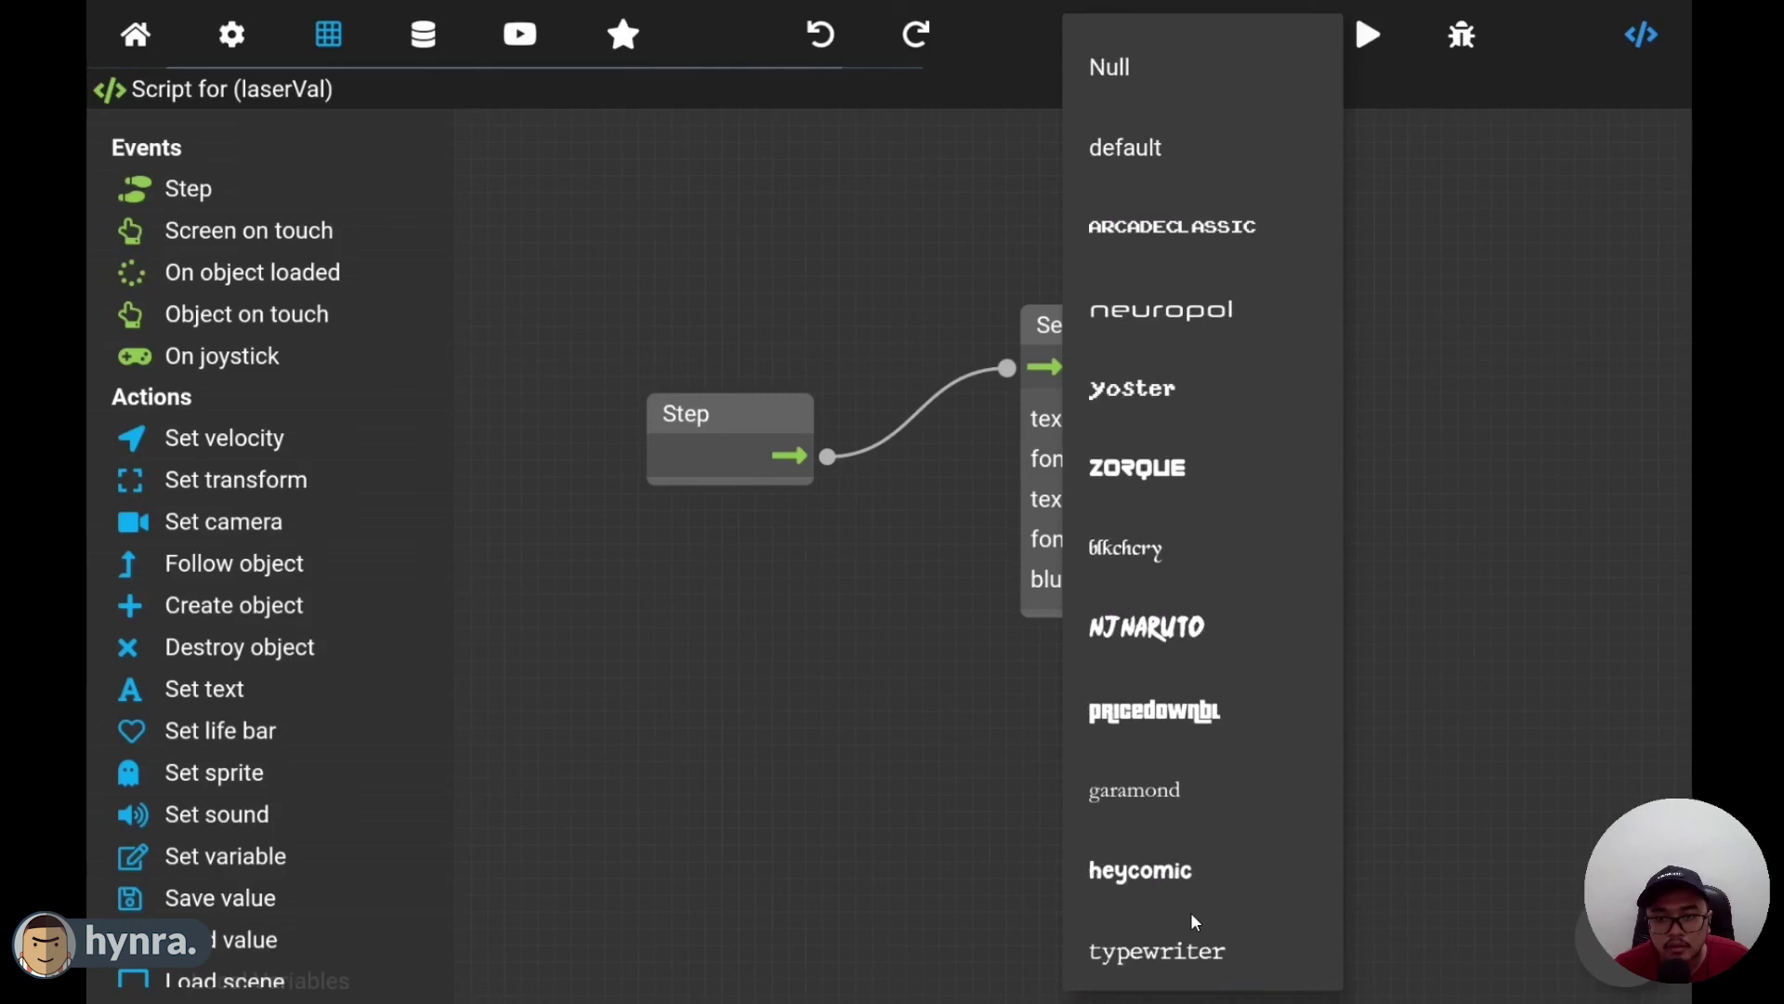
click(1167, 233)
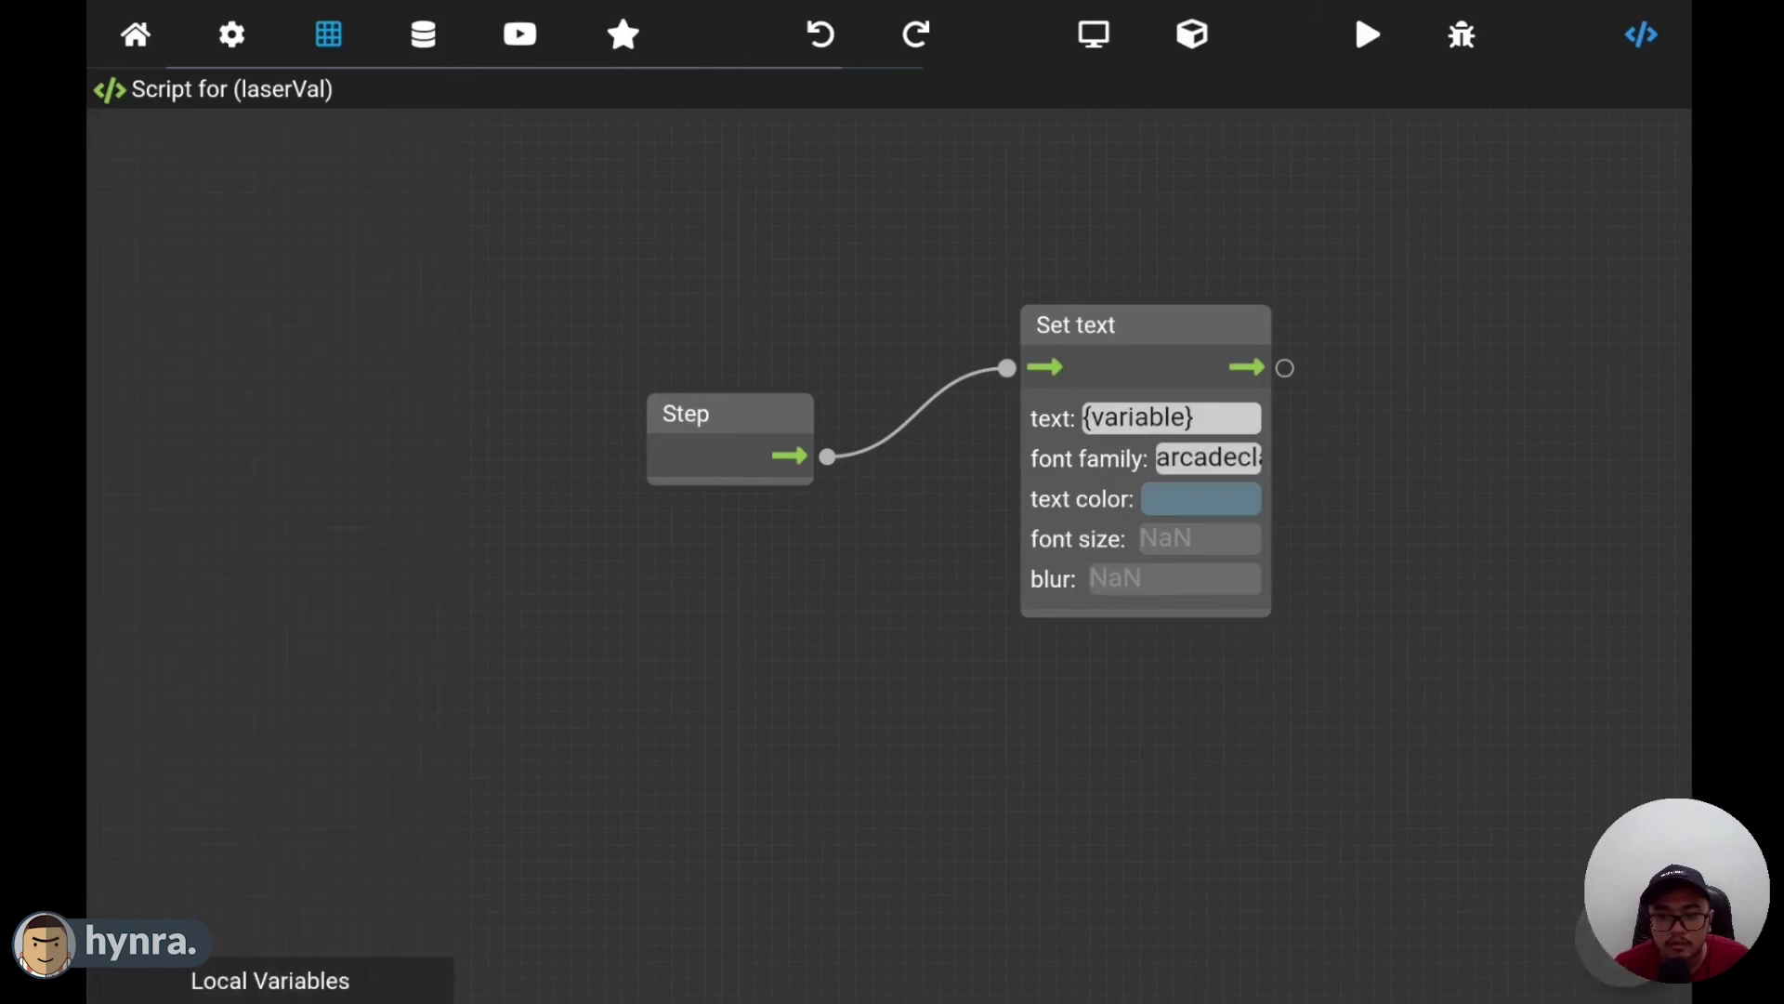
- Close the script and run the game to check the laser count text, ending with the preview stopped
click(1643, 37)
click(1370, 35)
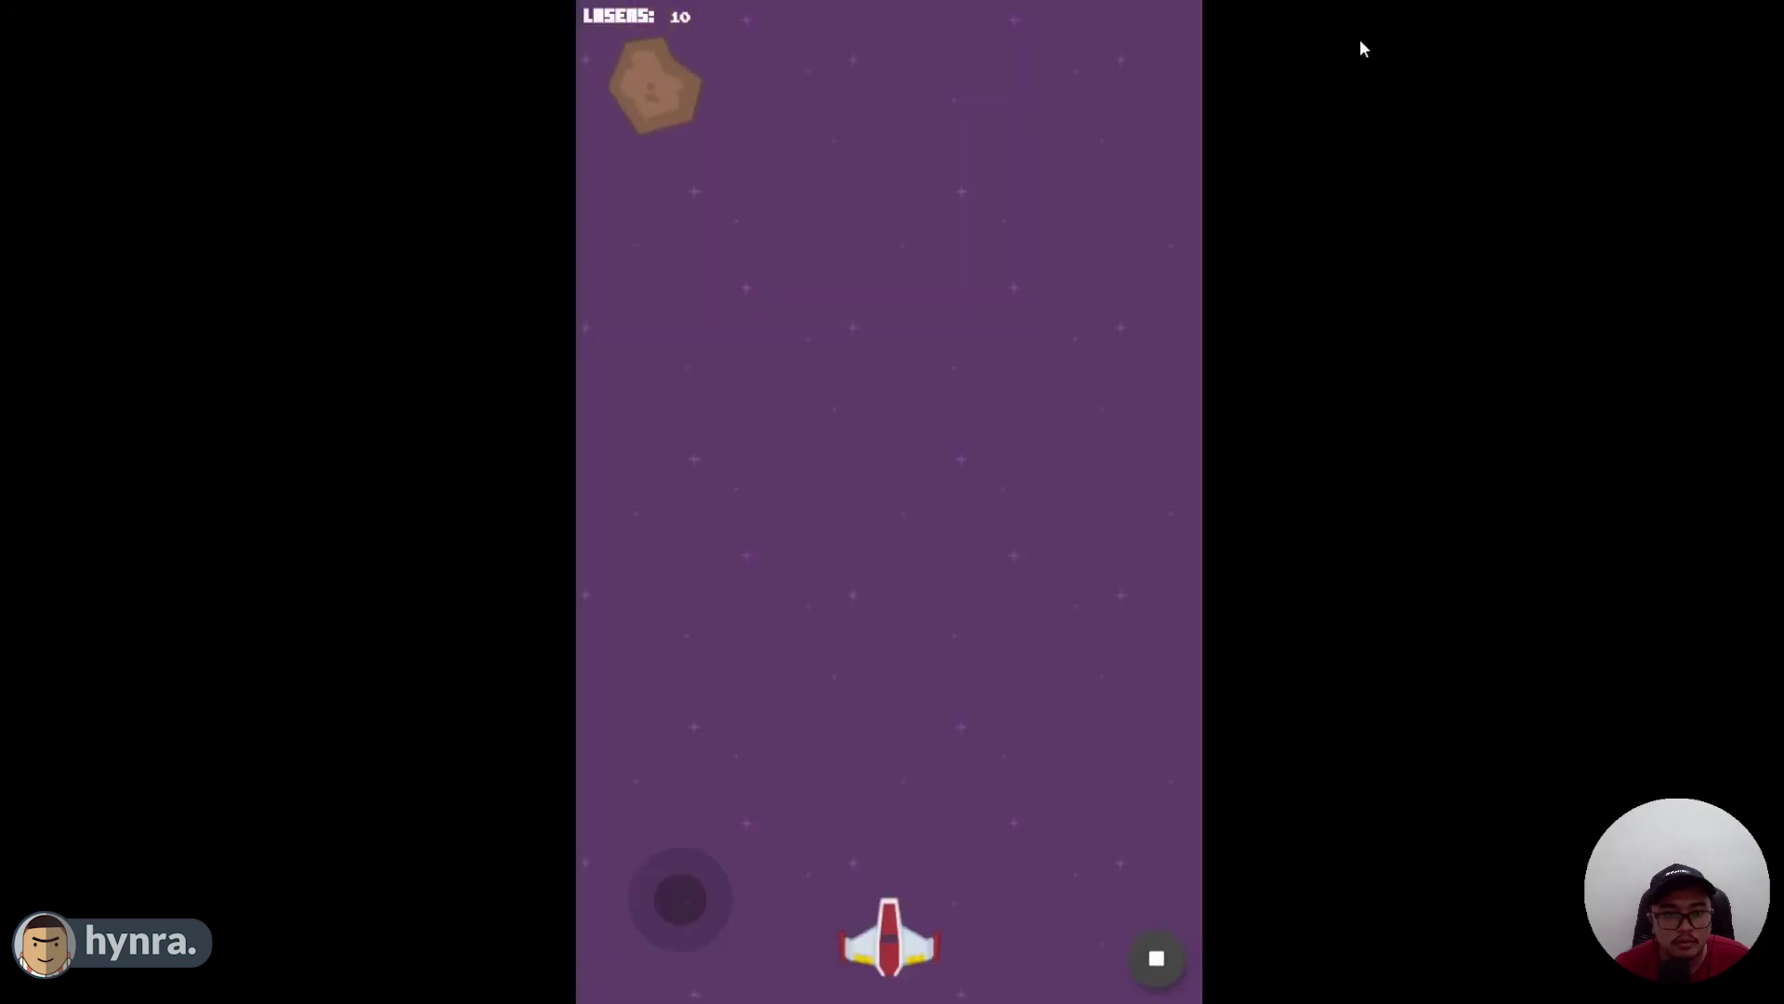
click(1156, 958)
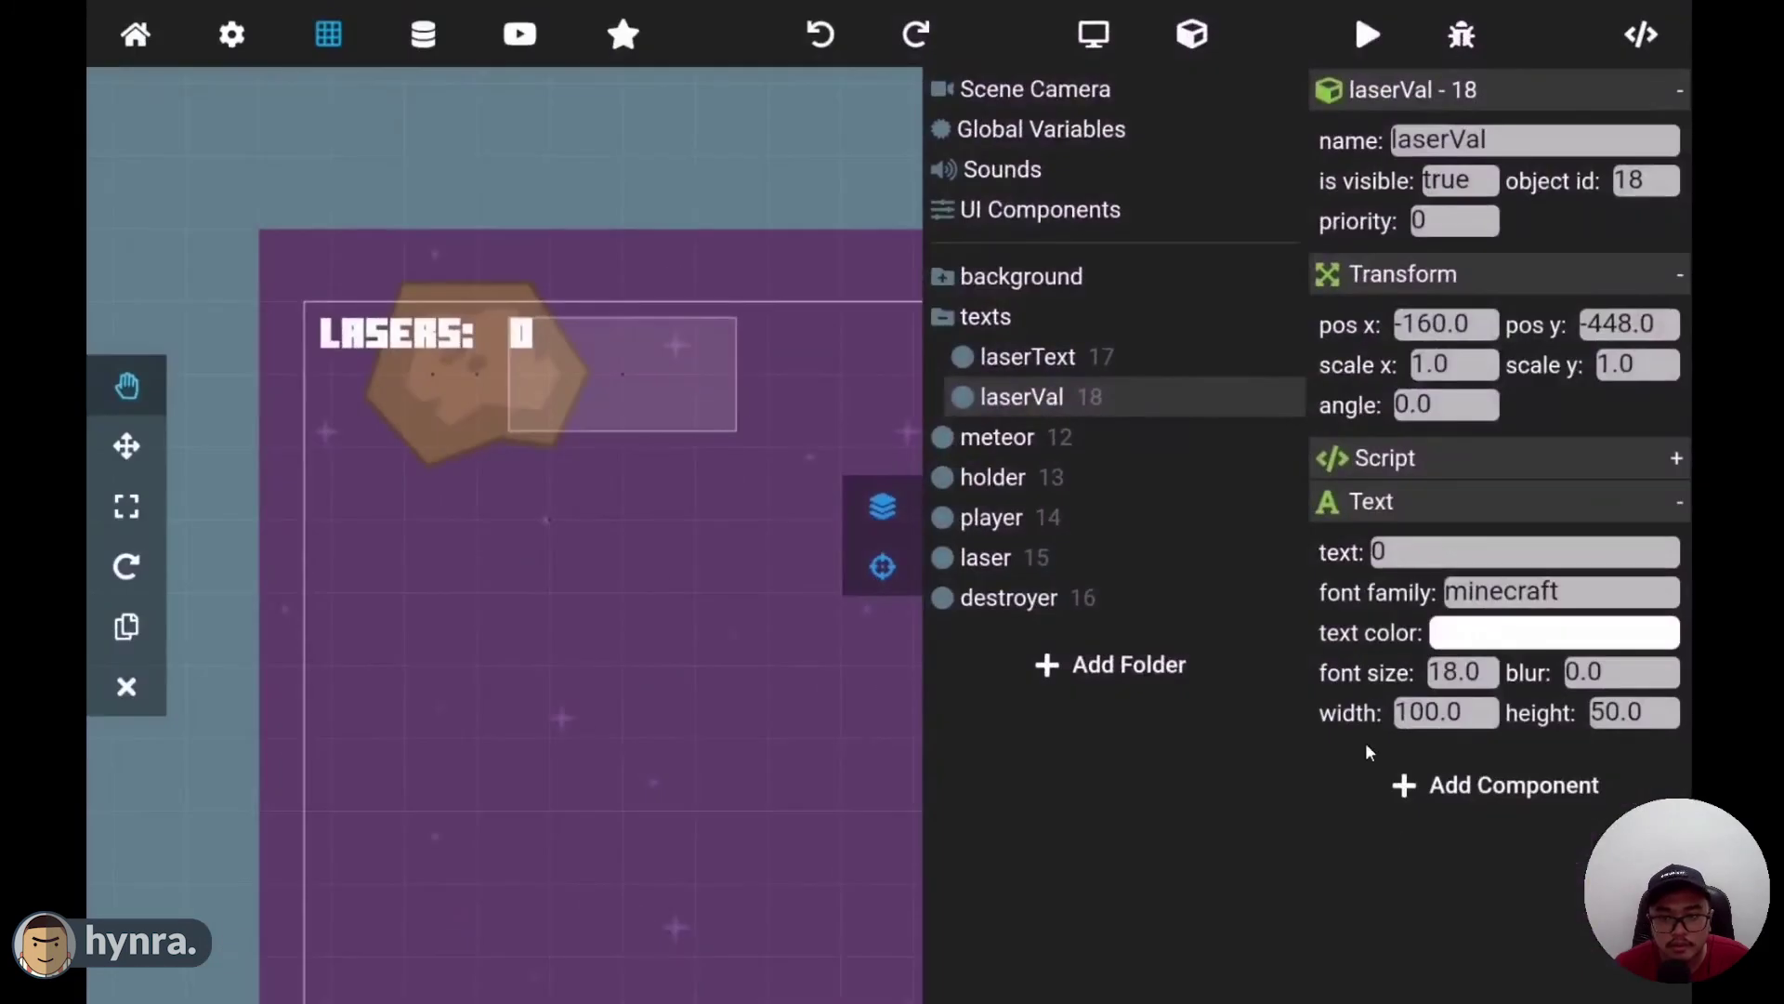
- Reopen laserVal's script and change the Set text action's font family to minecraft
click(1640, 35)
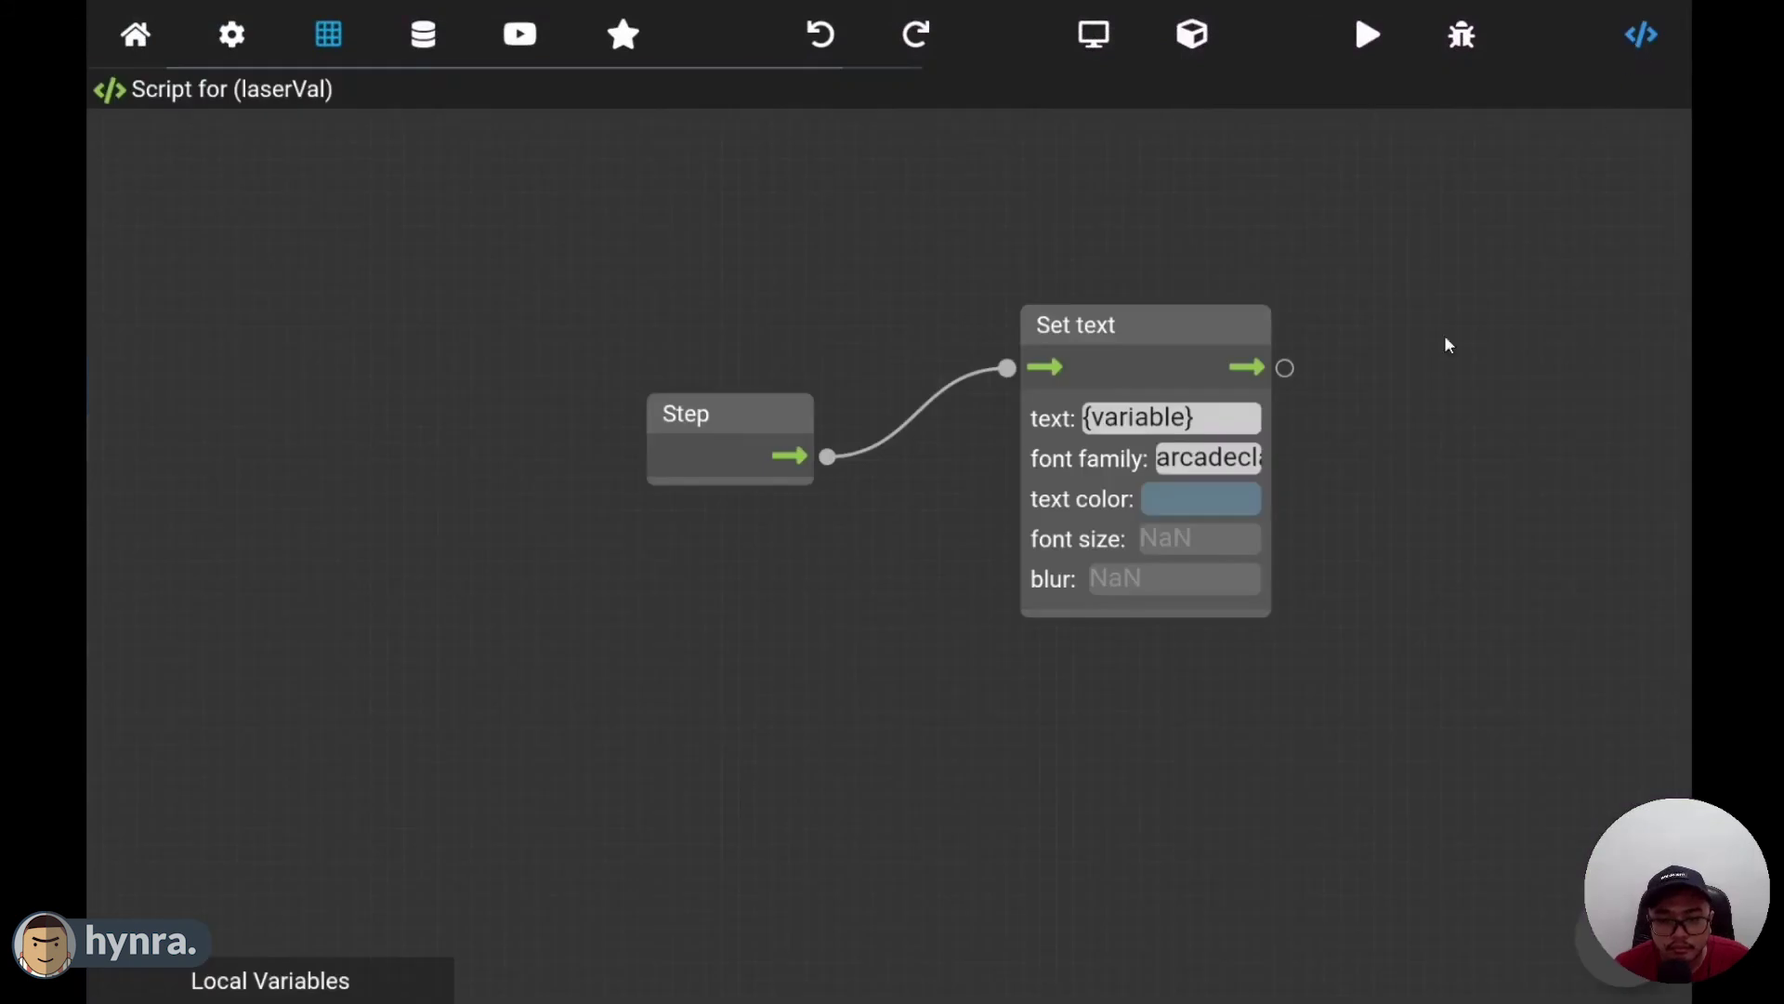
click(1065, 466)
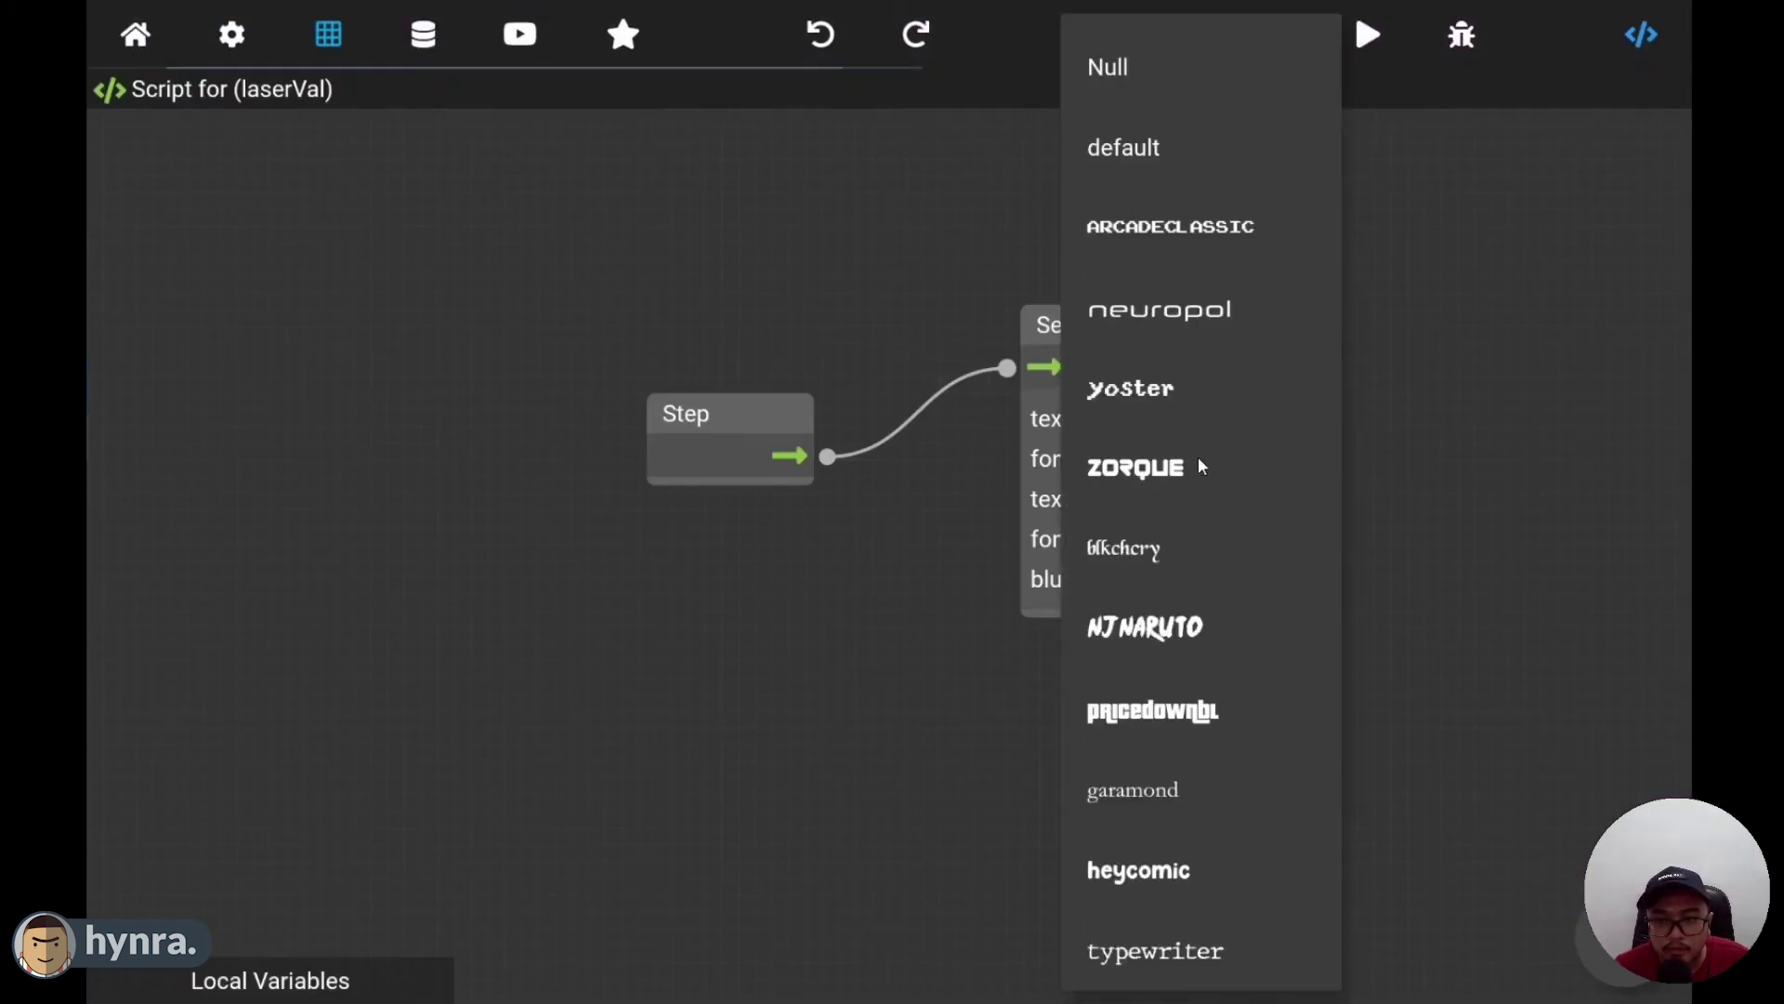
click(941, 502)
click(1088, 456)
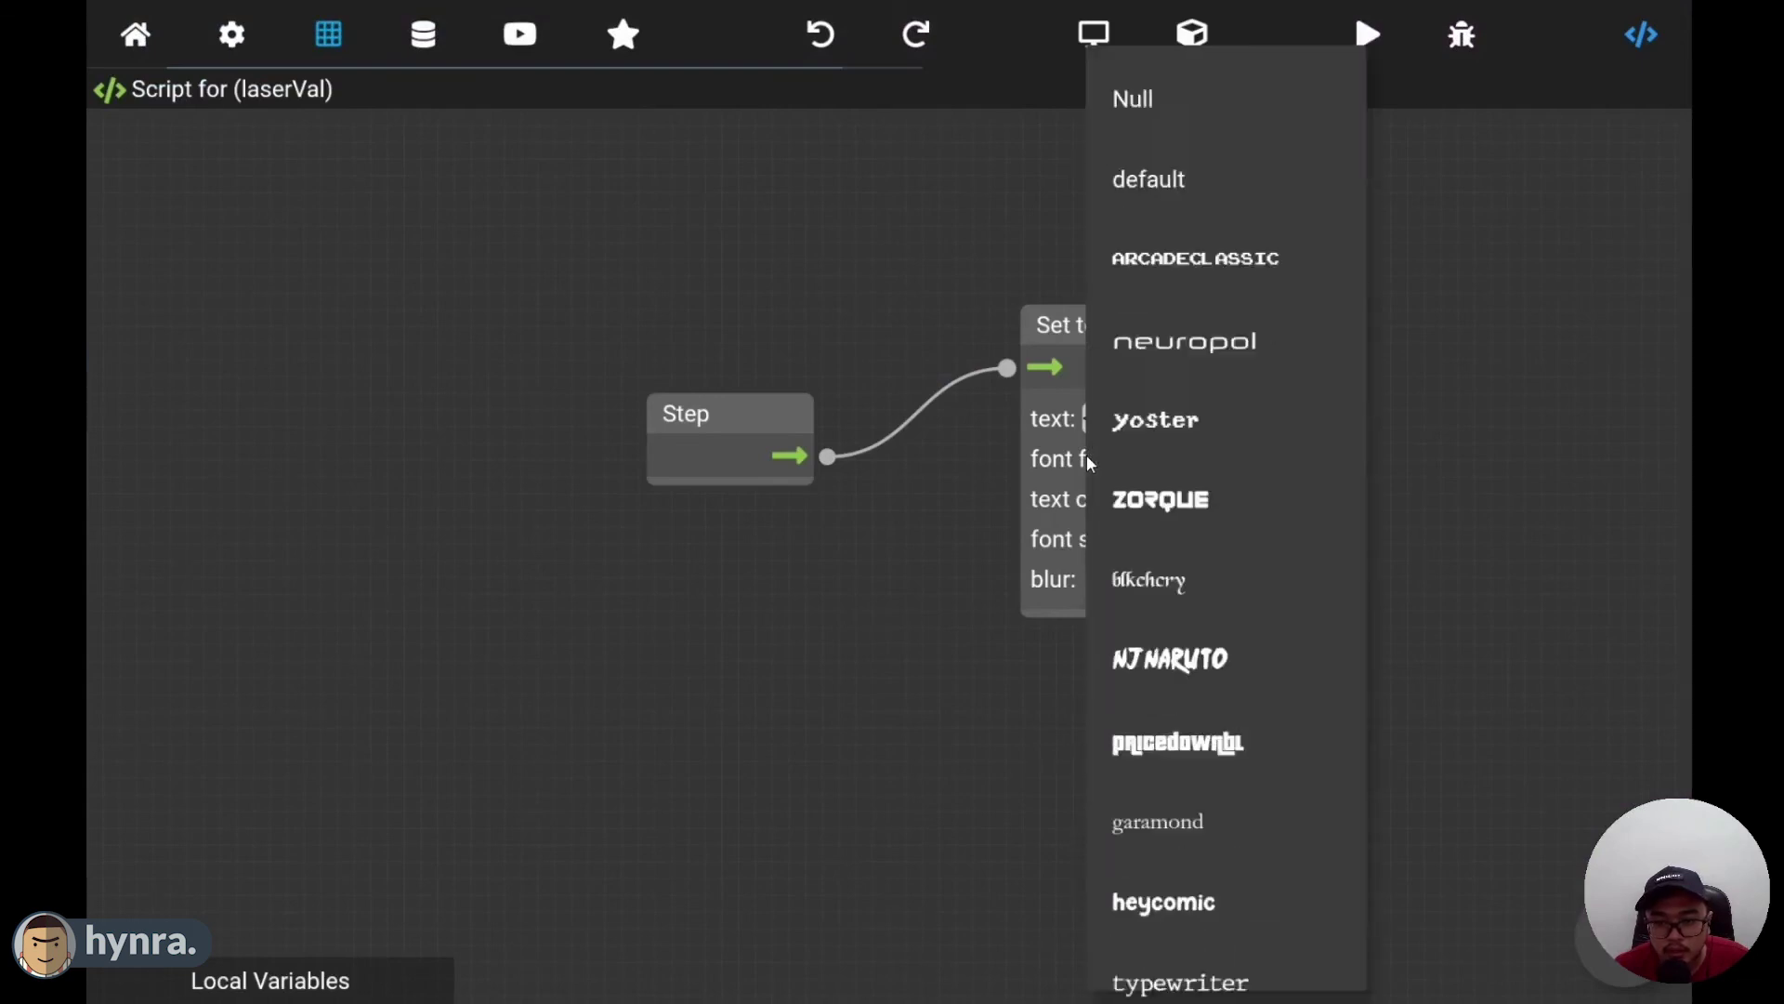
drag(1274, 741, 1313, 392)
click(1192, 671)
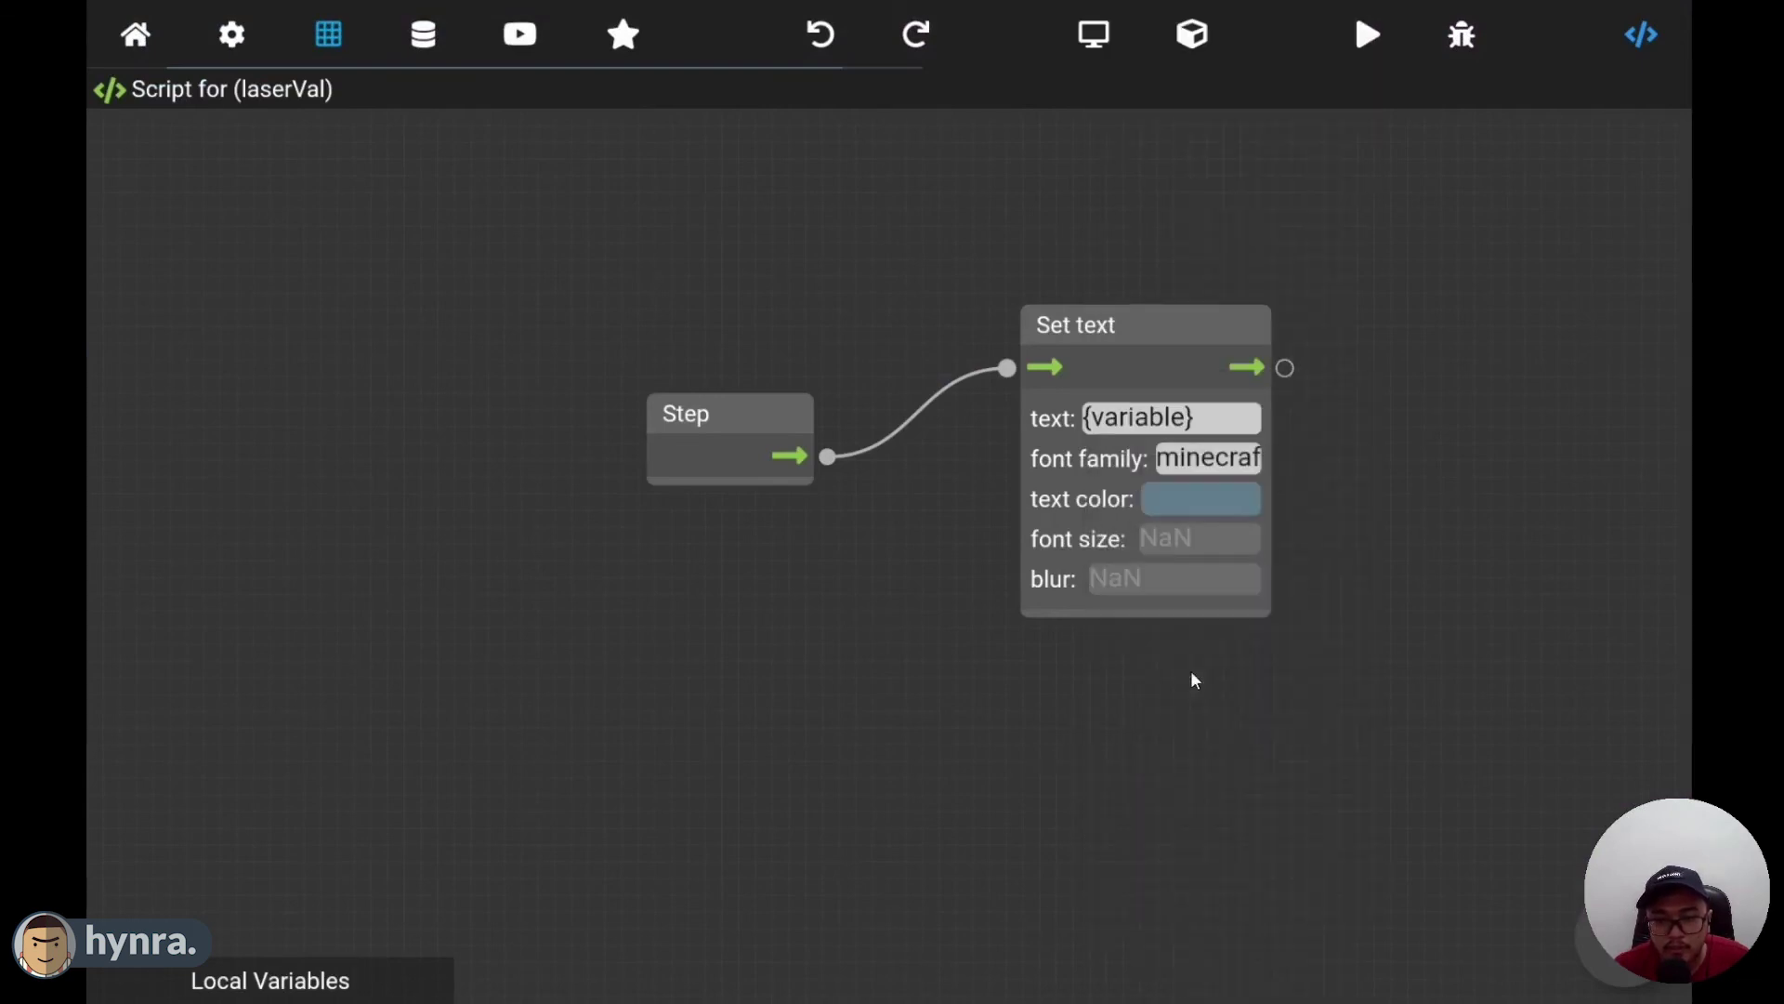
- Run the game to test the laser counter while firing, stop the preview, and return to the scene
click(1370, 35)
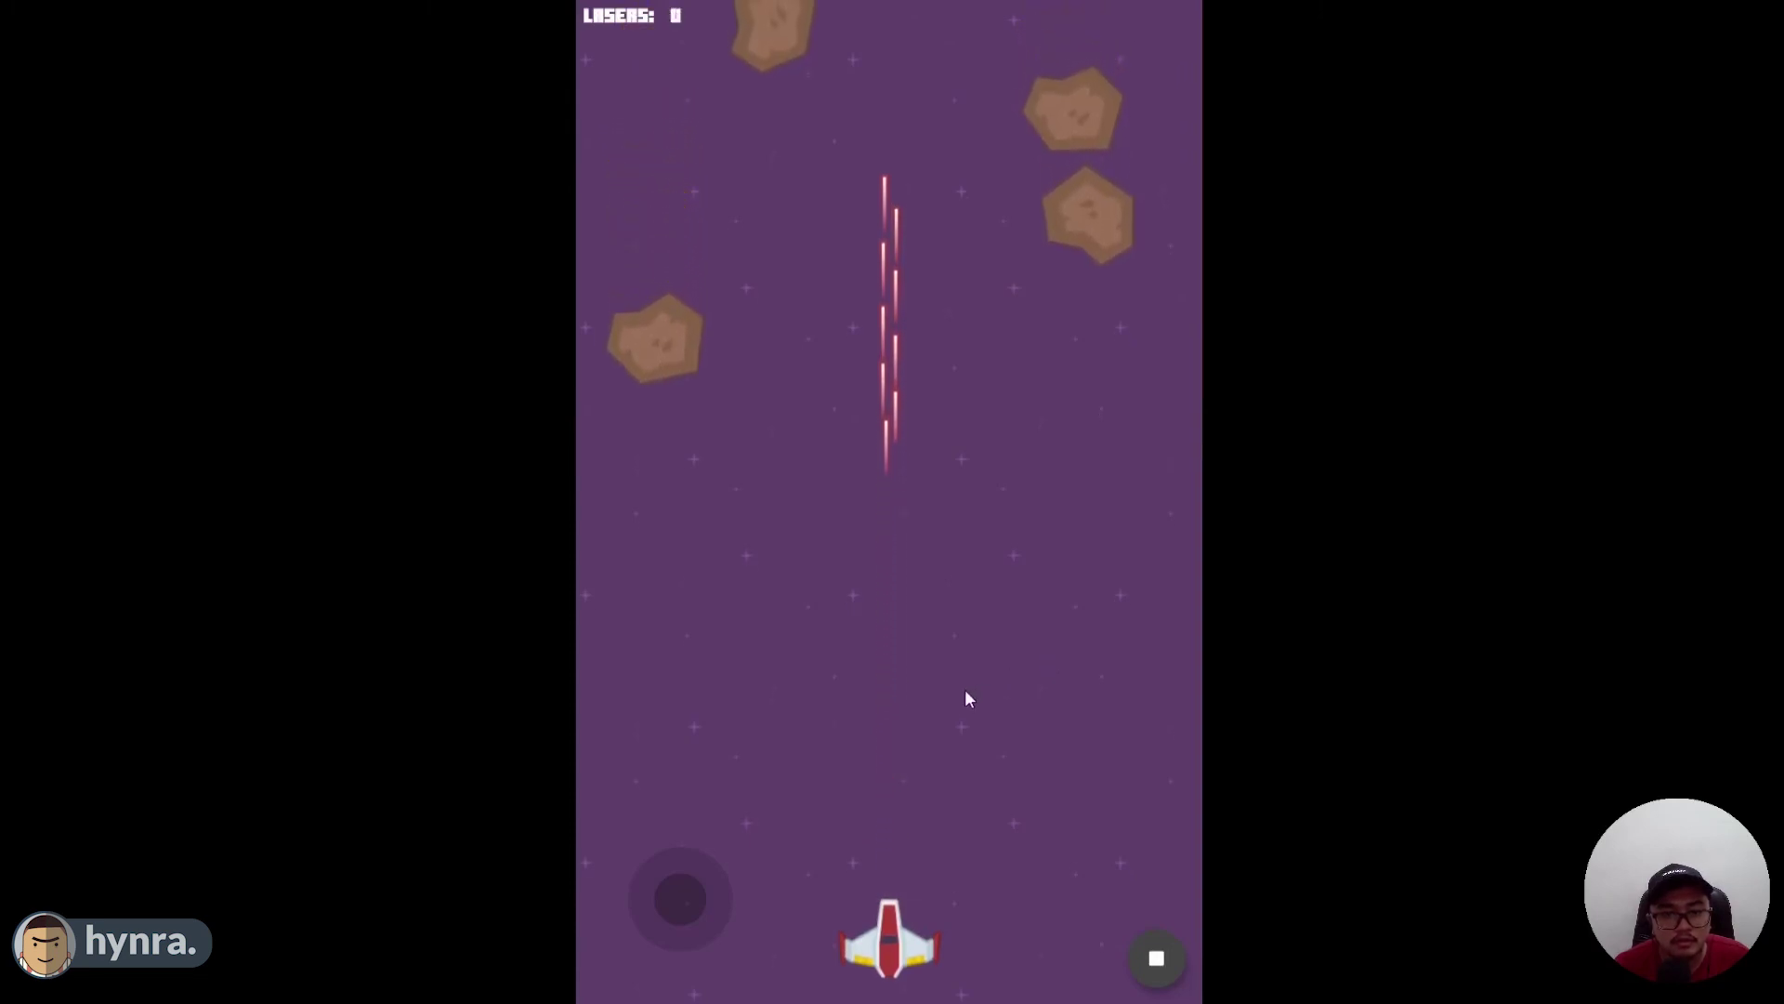
click(1156, 957)
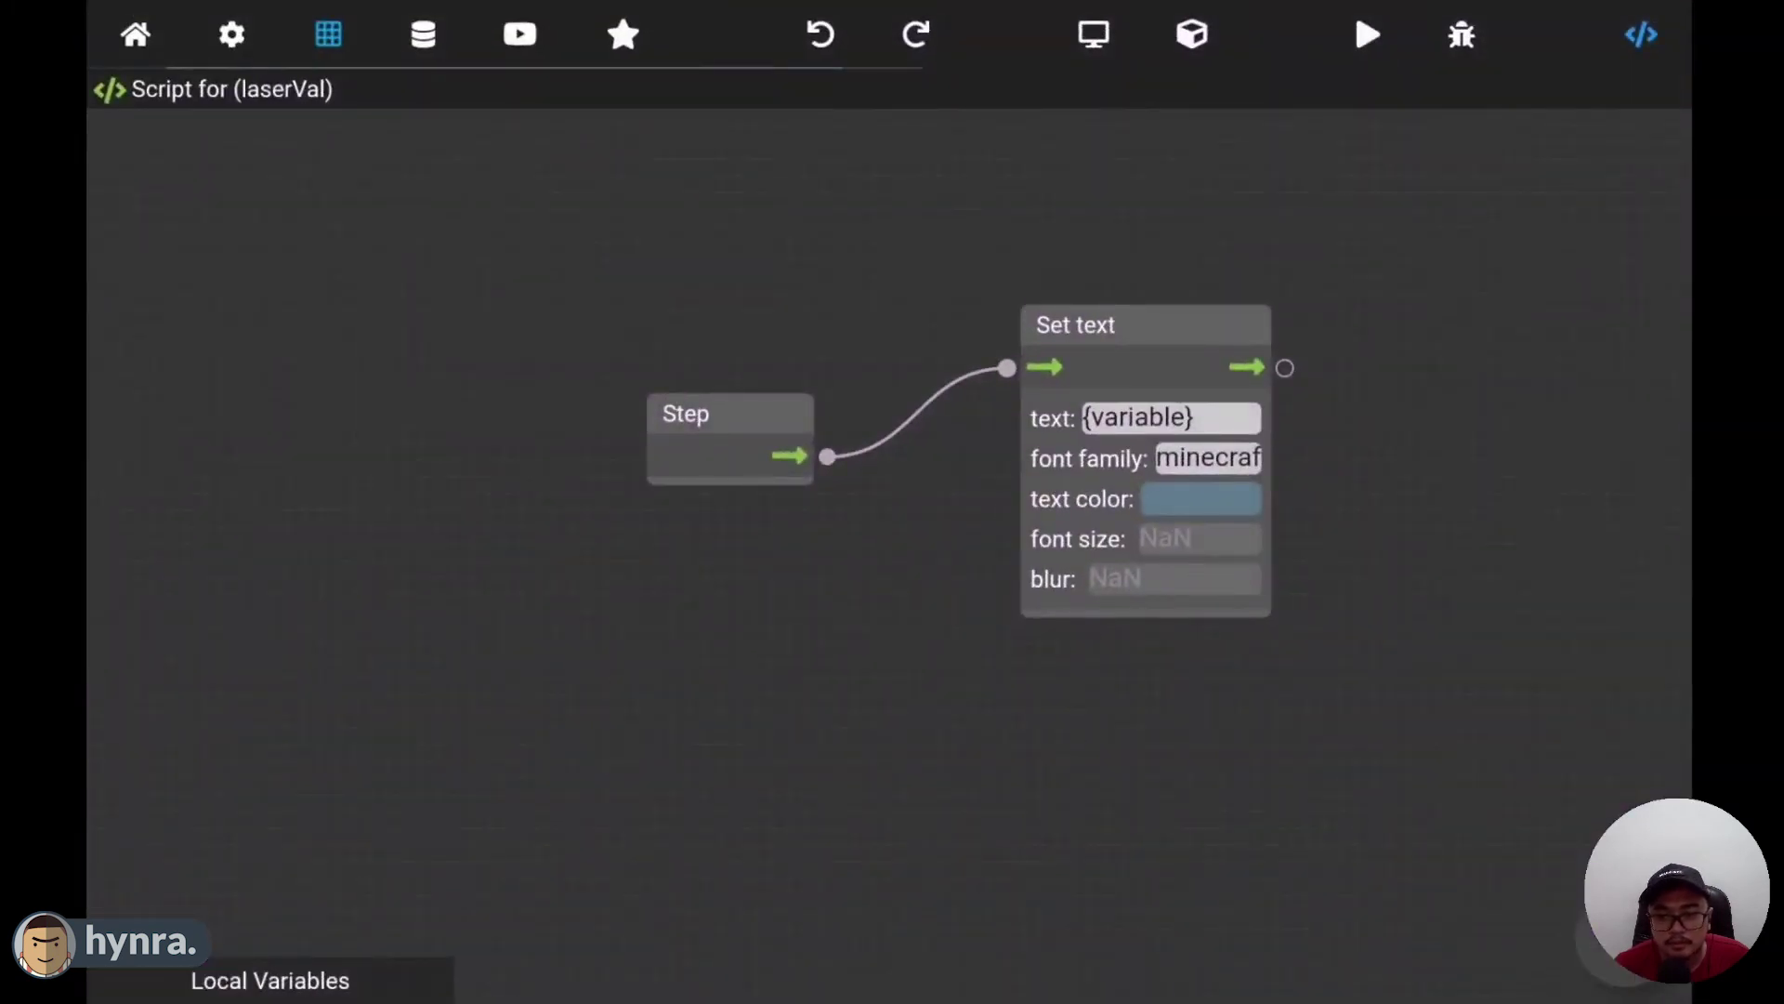
click(1643, 39)
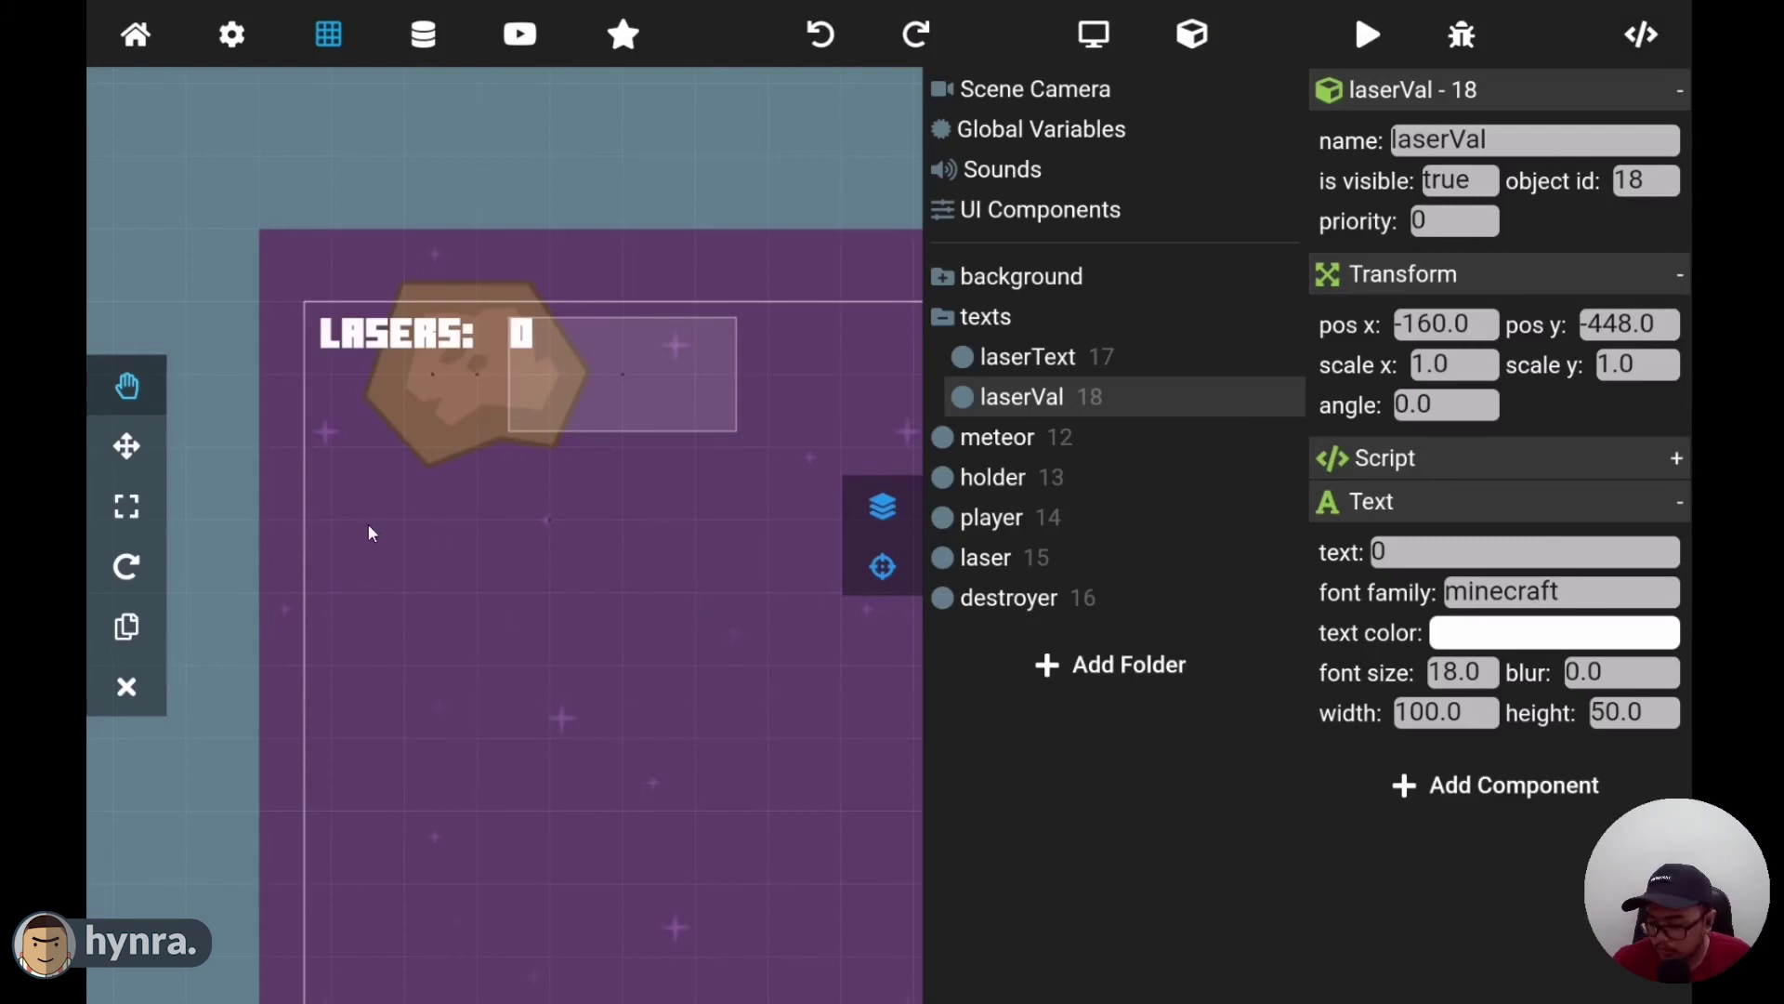
scroll(369, 526, down, 3)
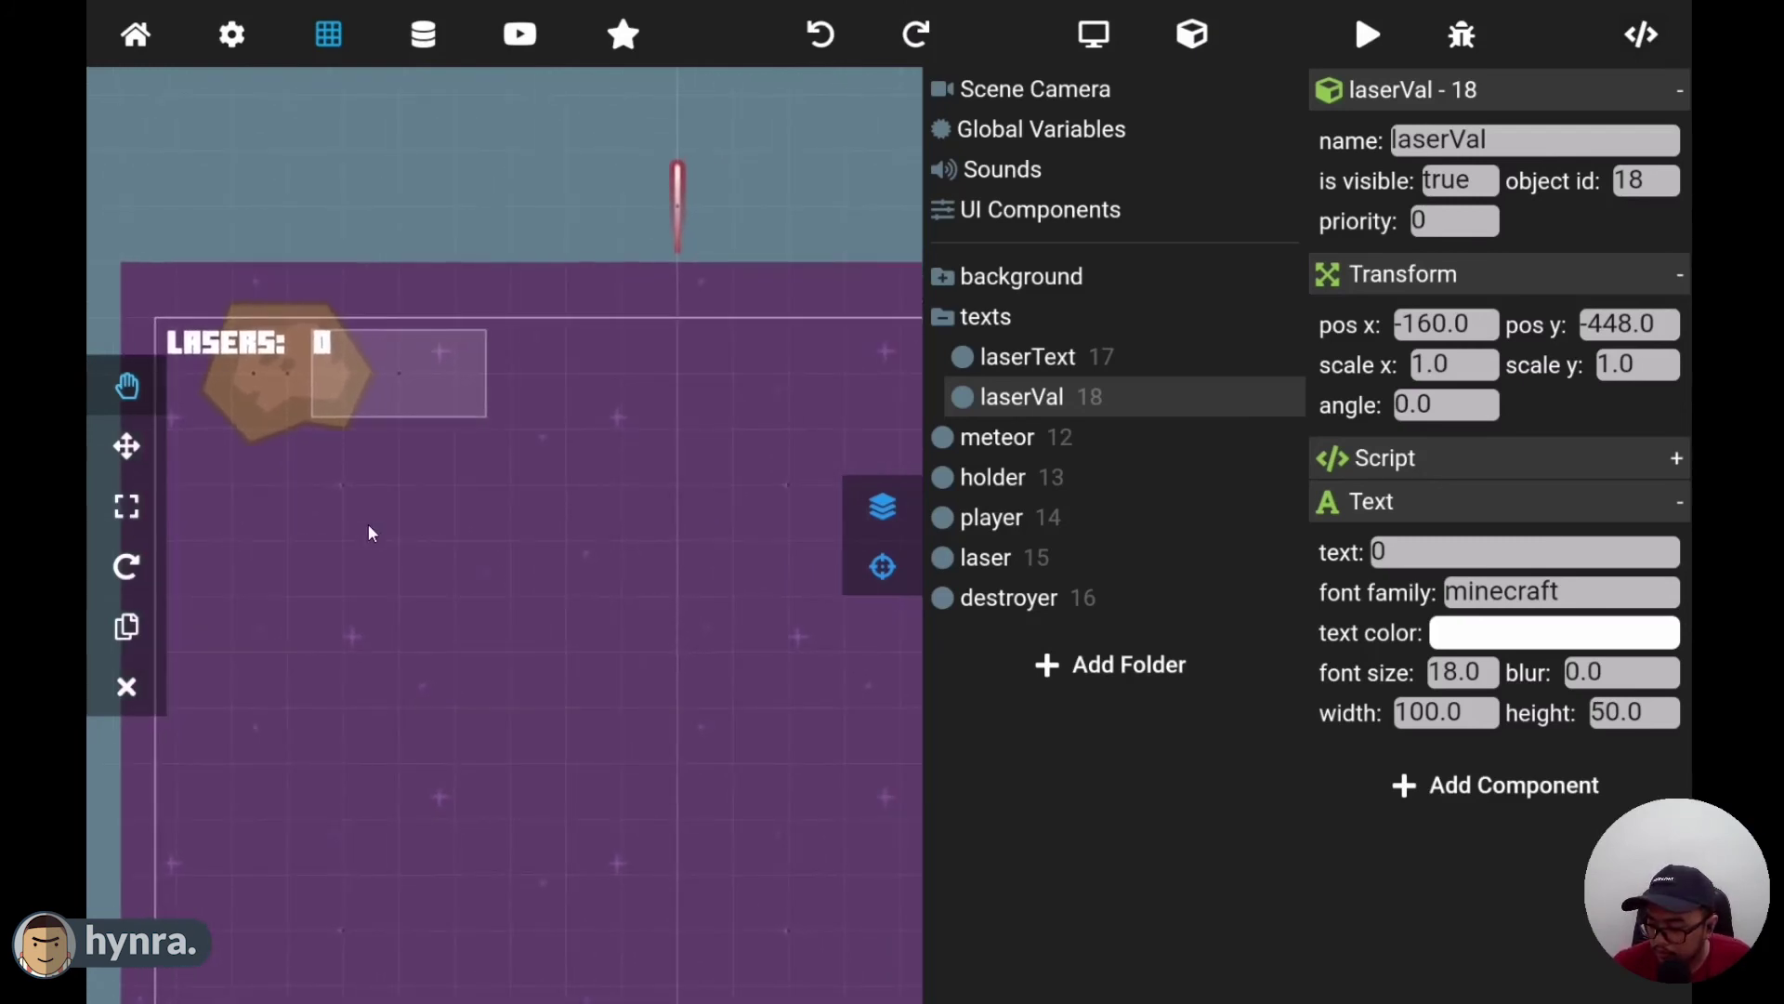
scroll(368, 524, down, 3)
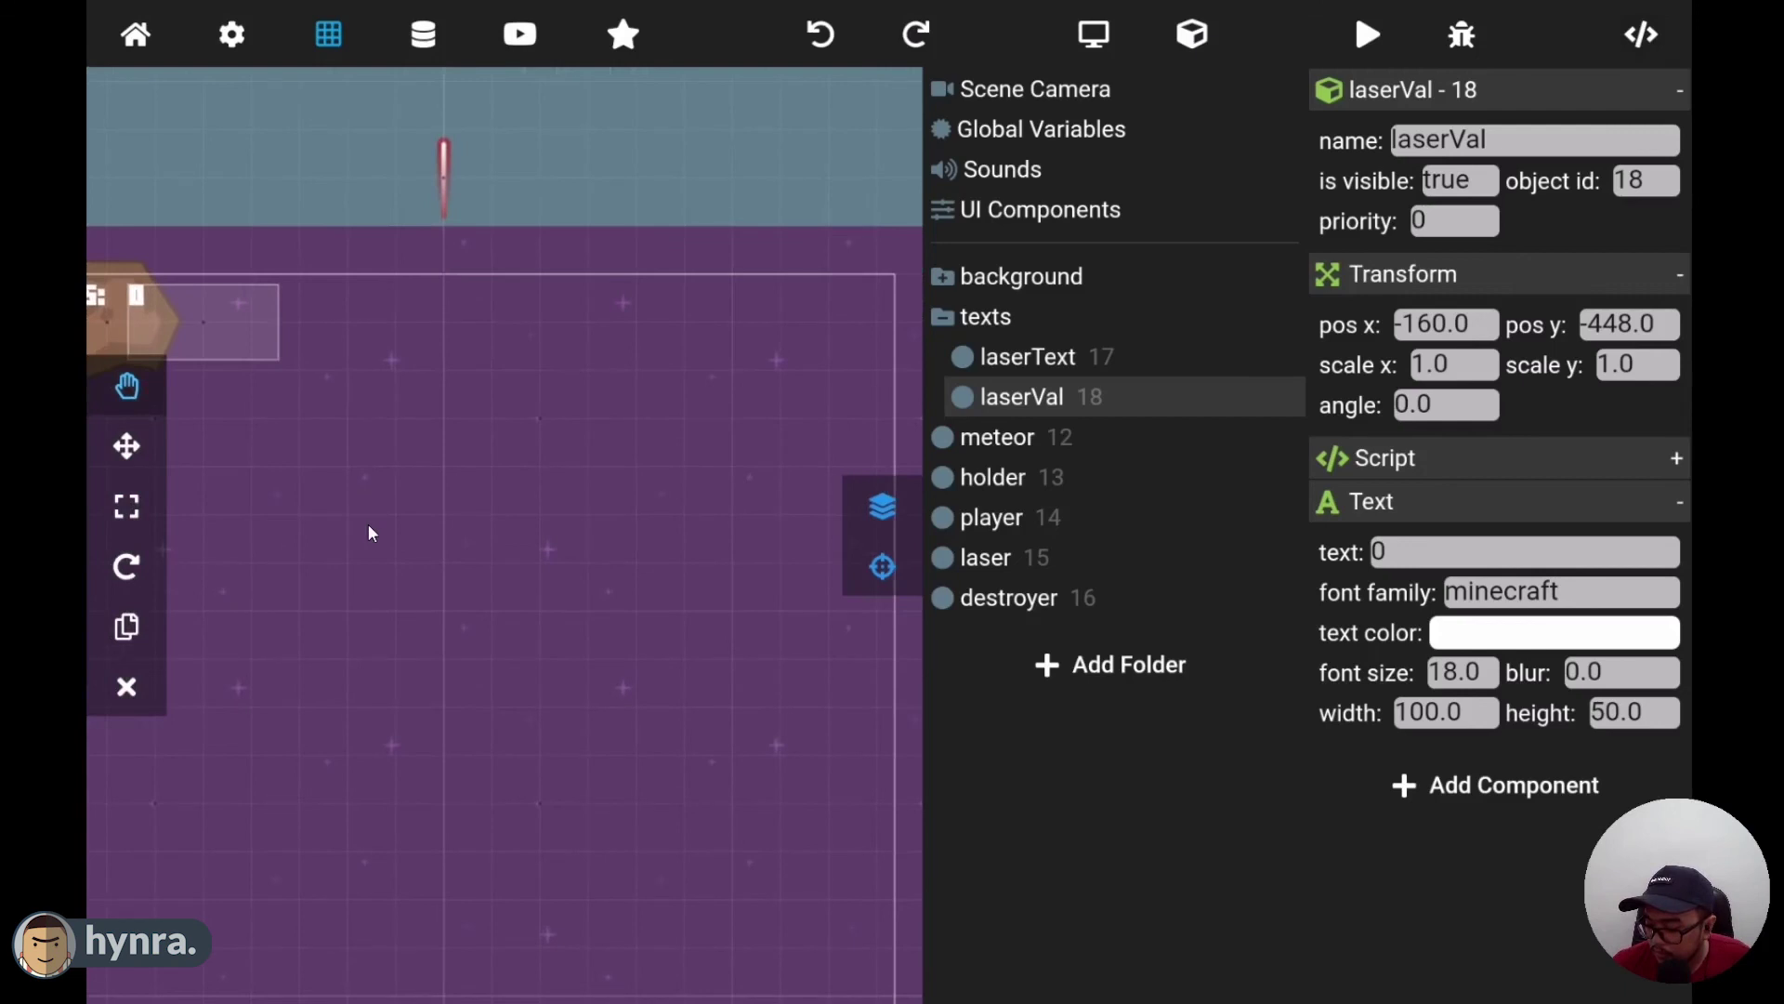
- Duplicate the laserText label in the texts folder
scroll(369, 532, down, 2)
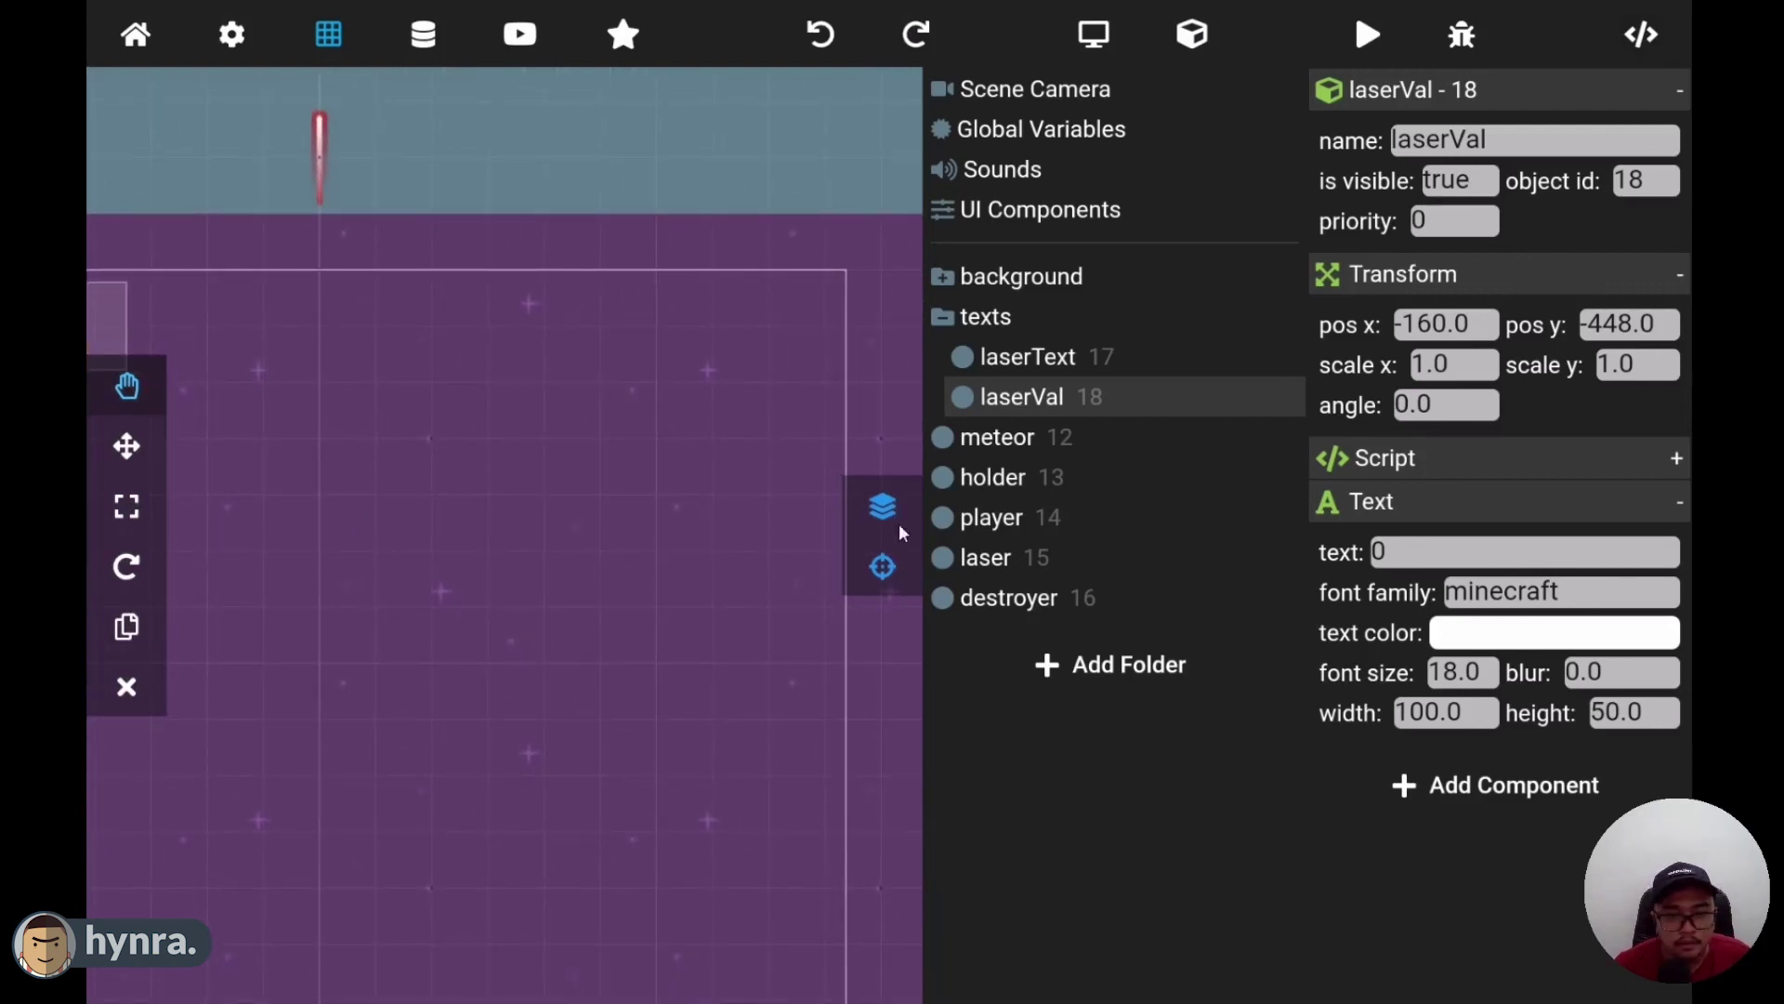
scroll(696, 454, left, 3)
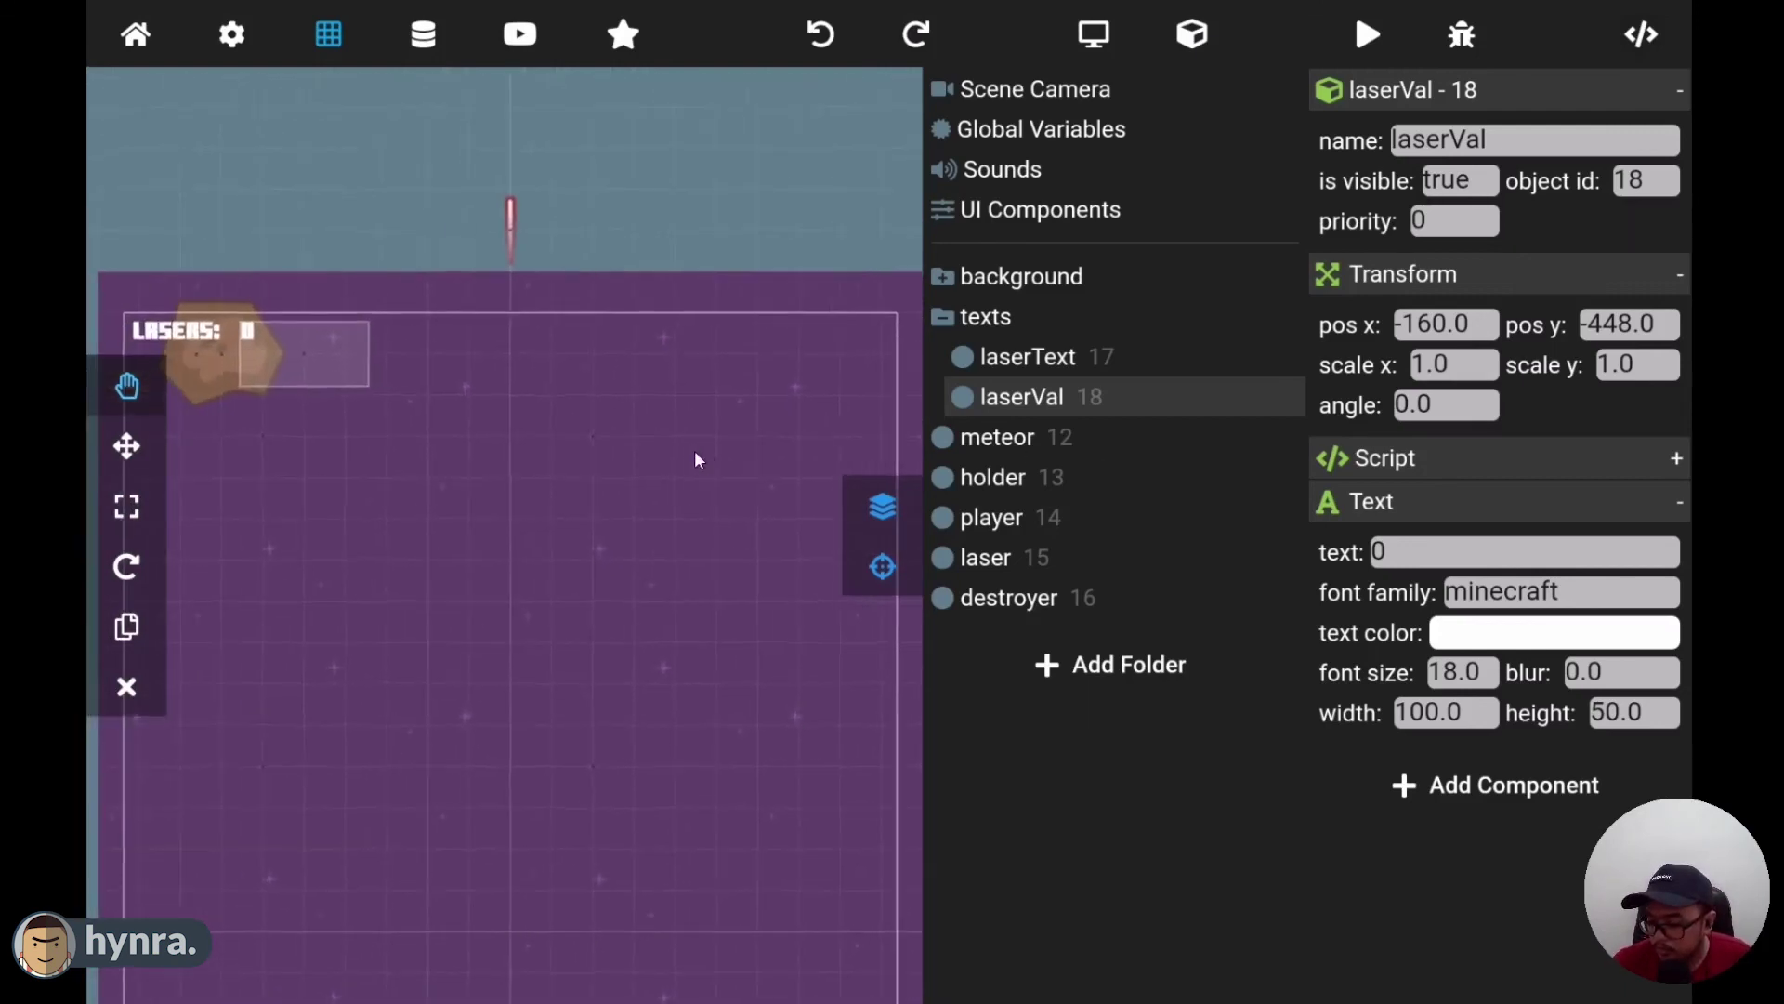
click(1045, 370)
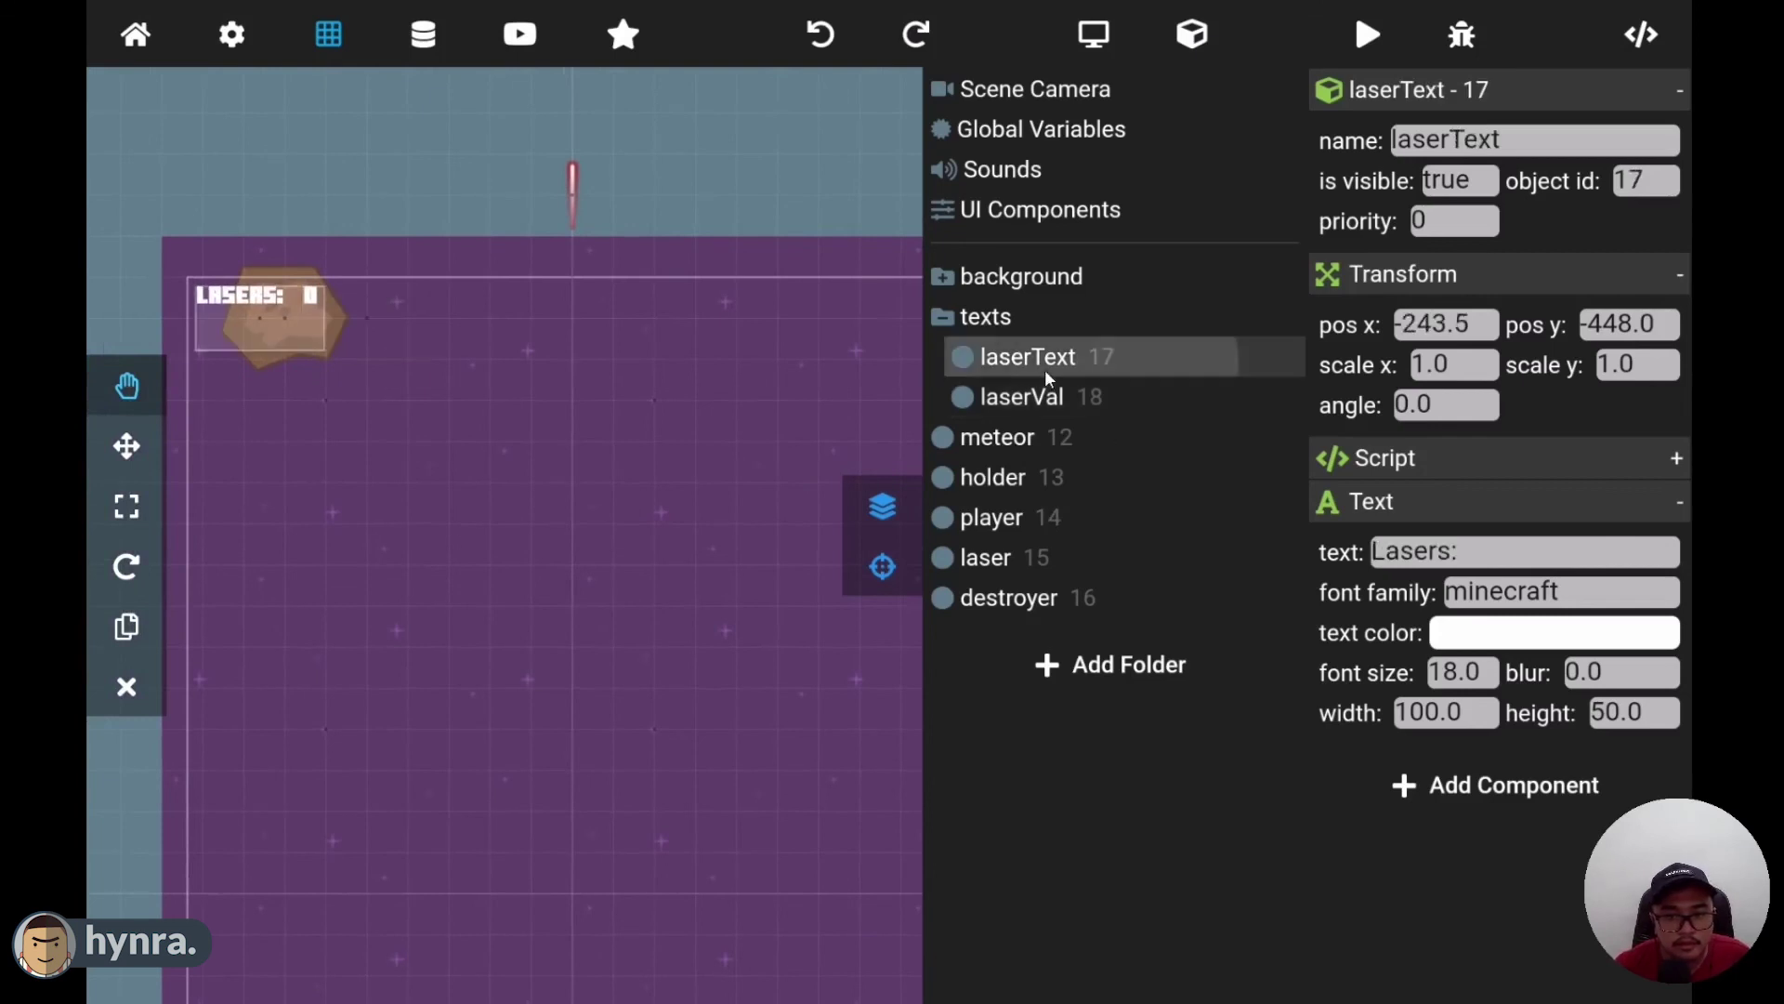
right_click(1045, 361)
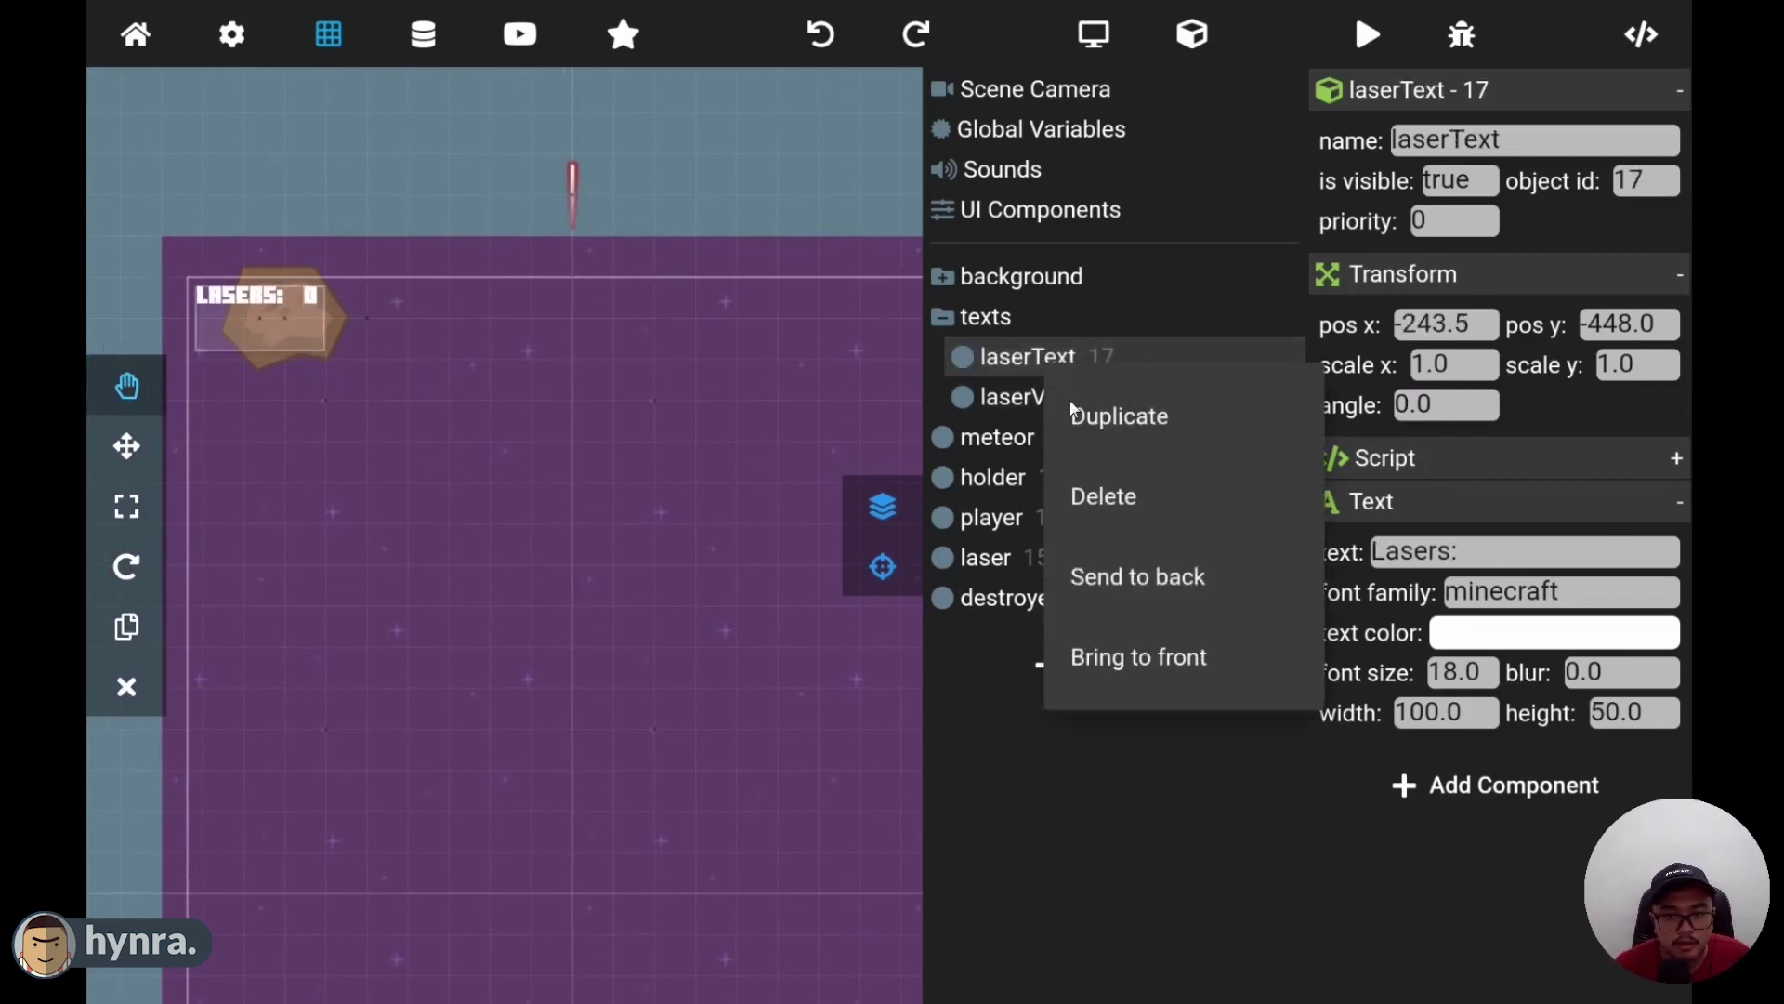
click(1078, 414)
- Move the duplicated label along the counter's row to about x -64, y -448
click(128, 447)
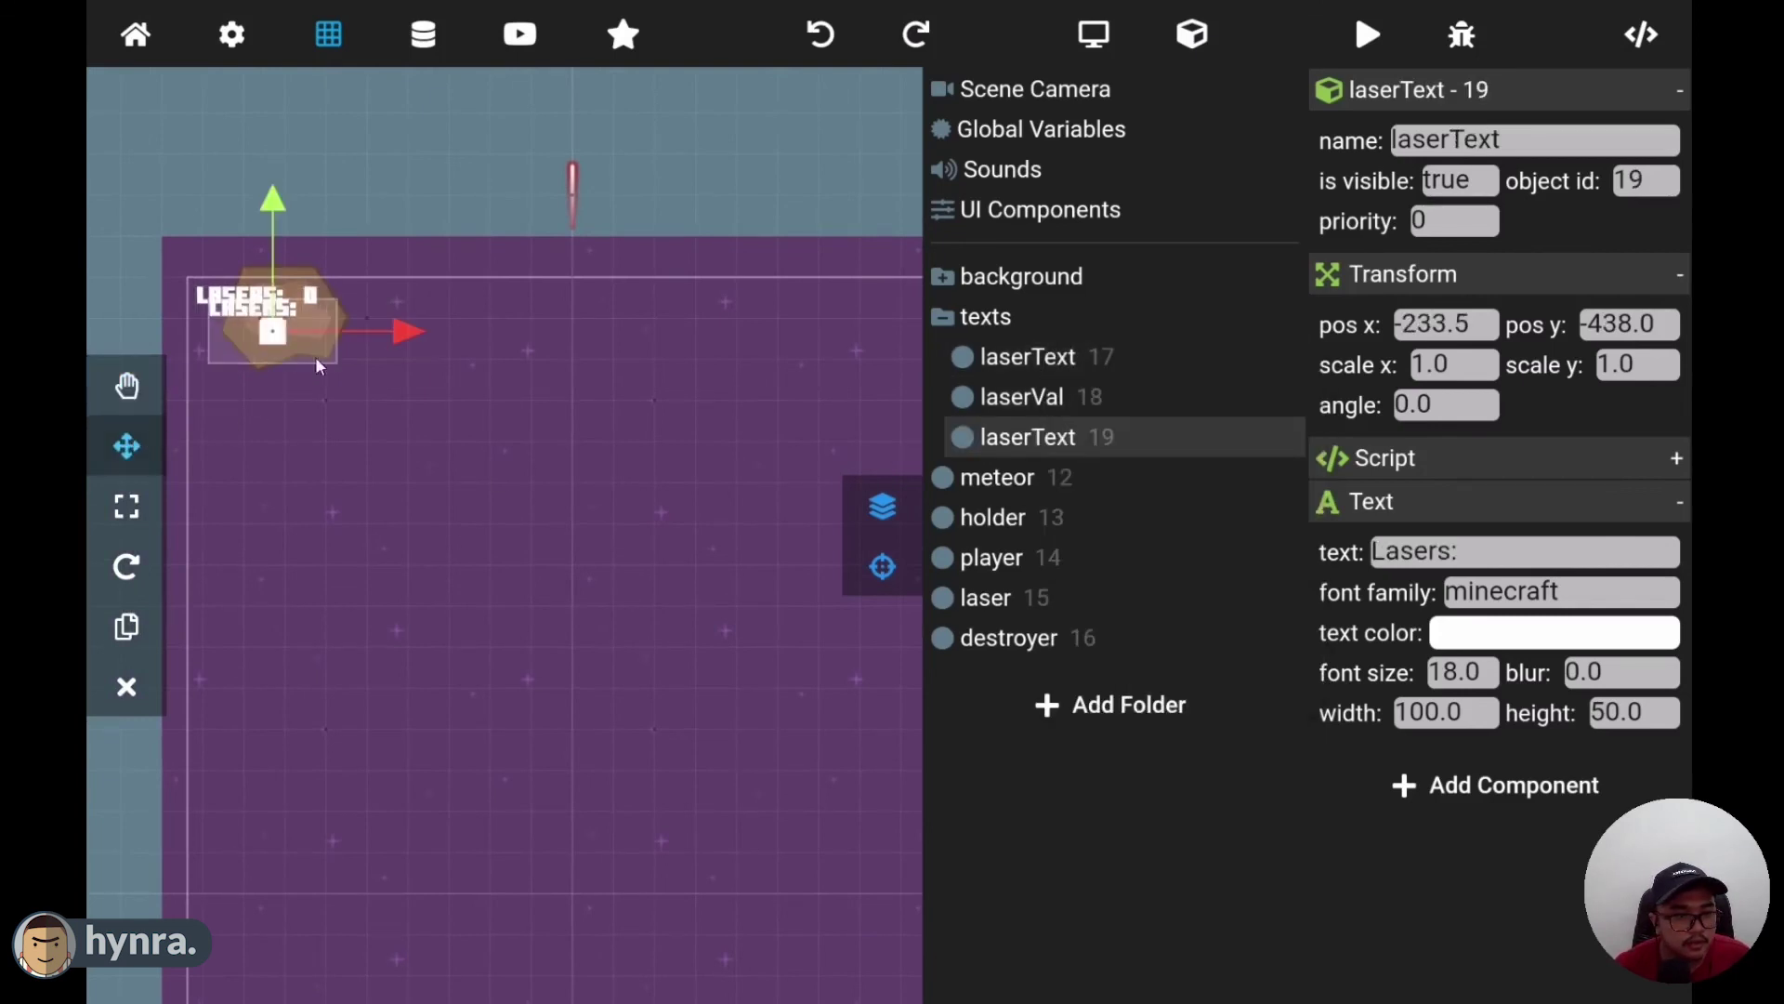
drag(440, 340, 578, 331)
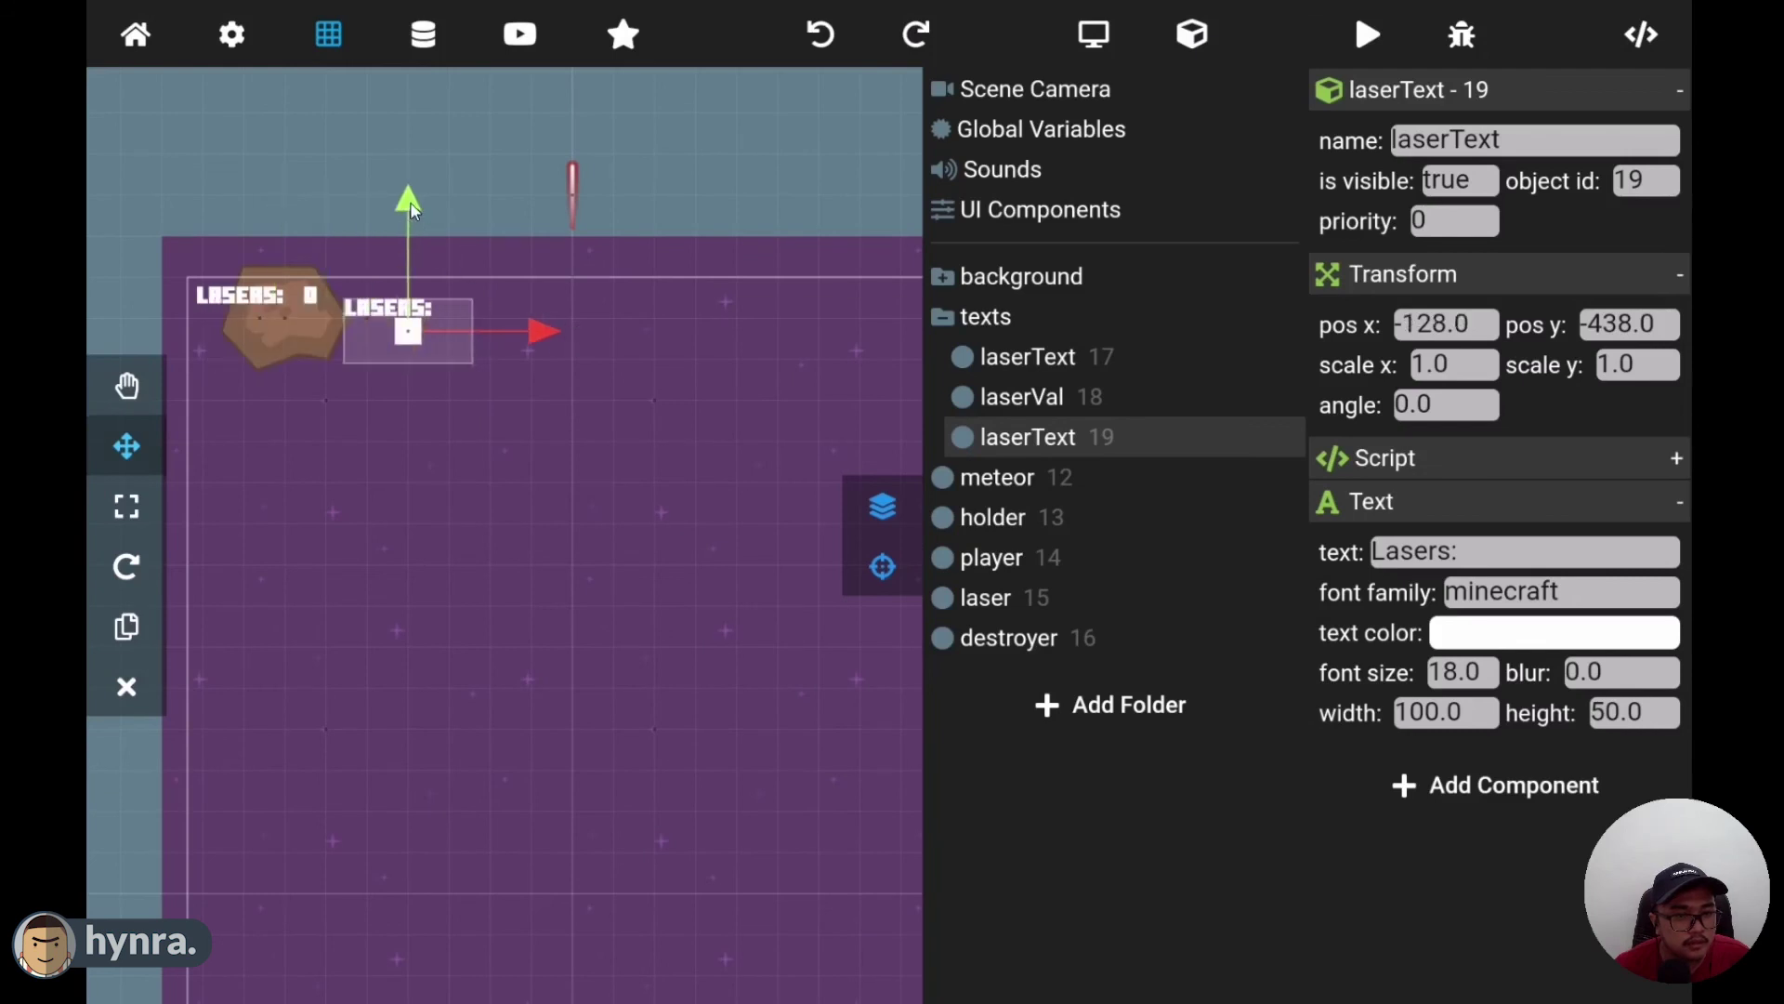
drag(415, 185, 414, 164)
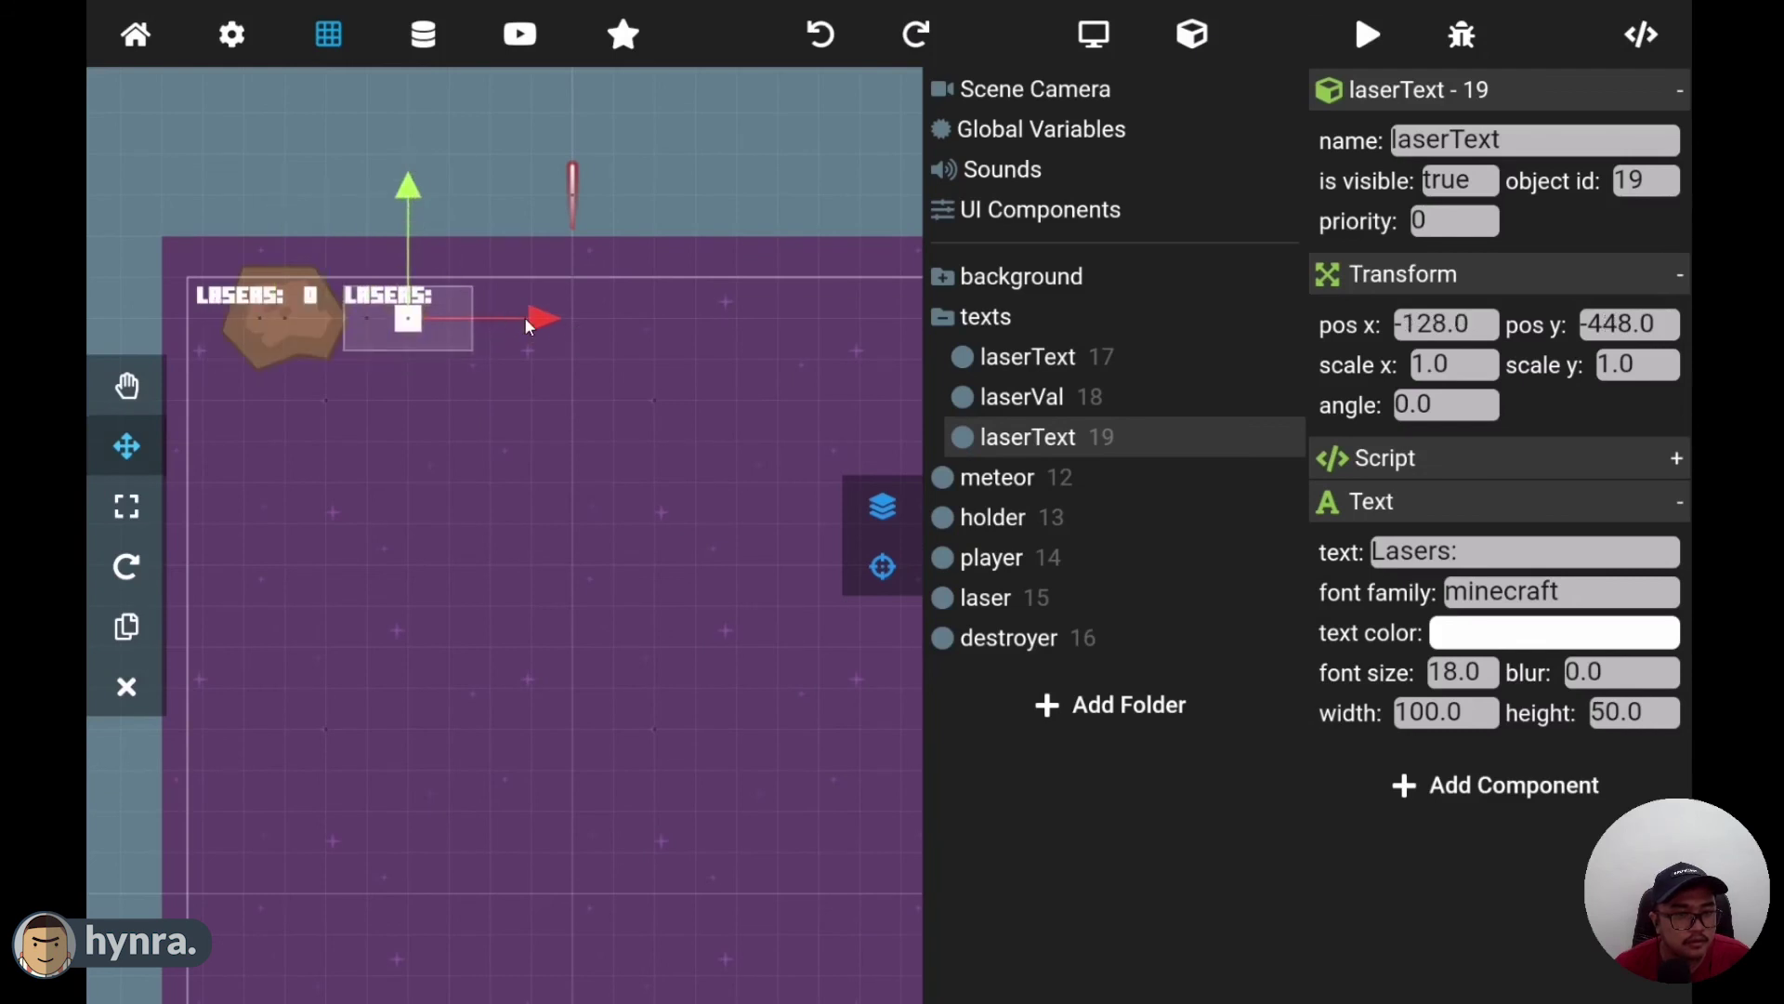
drag(527, 322, 857, 312)
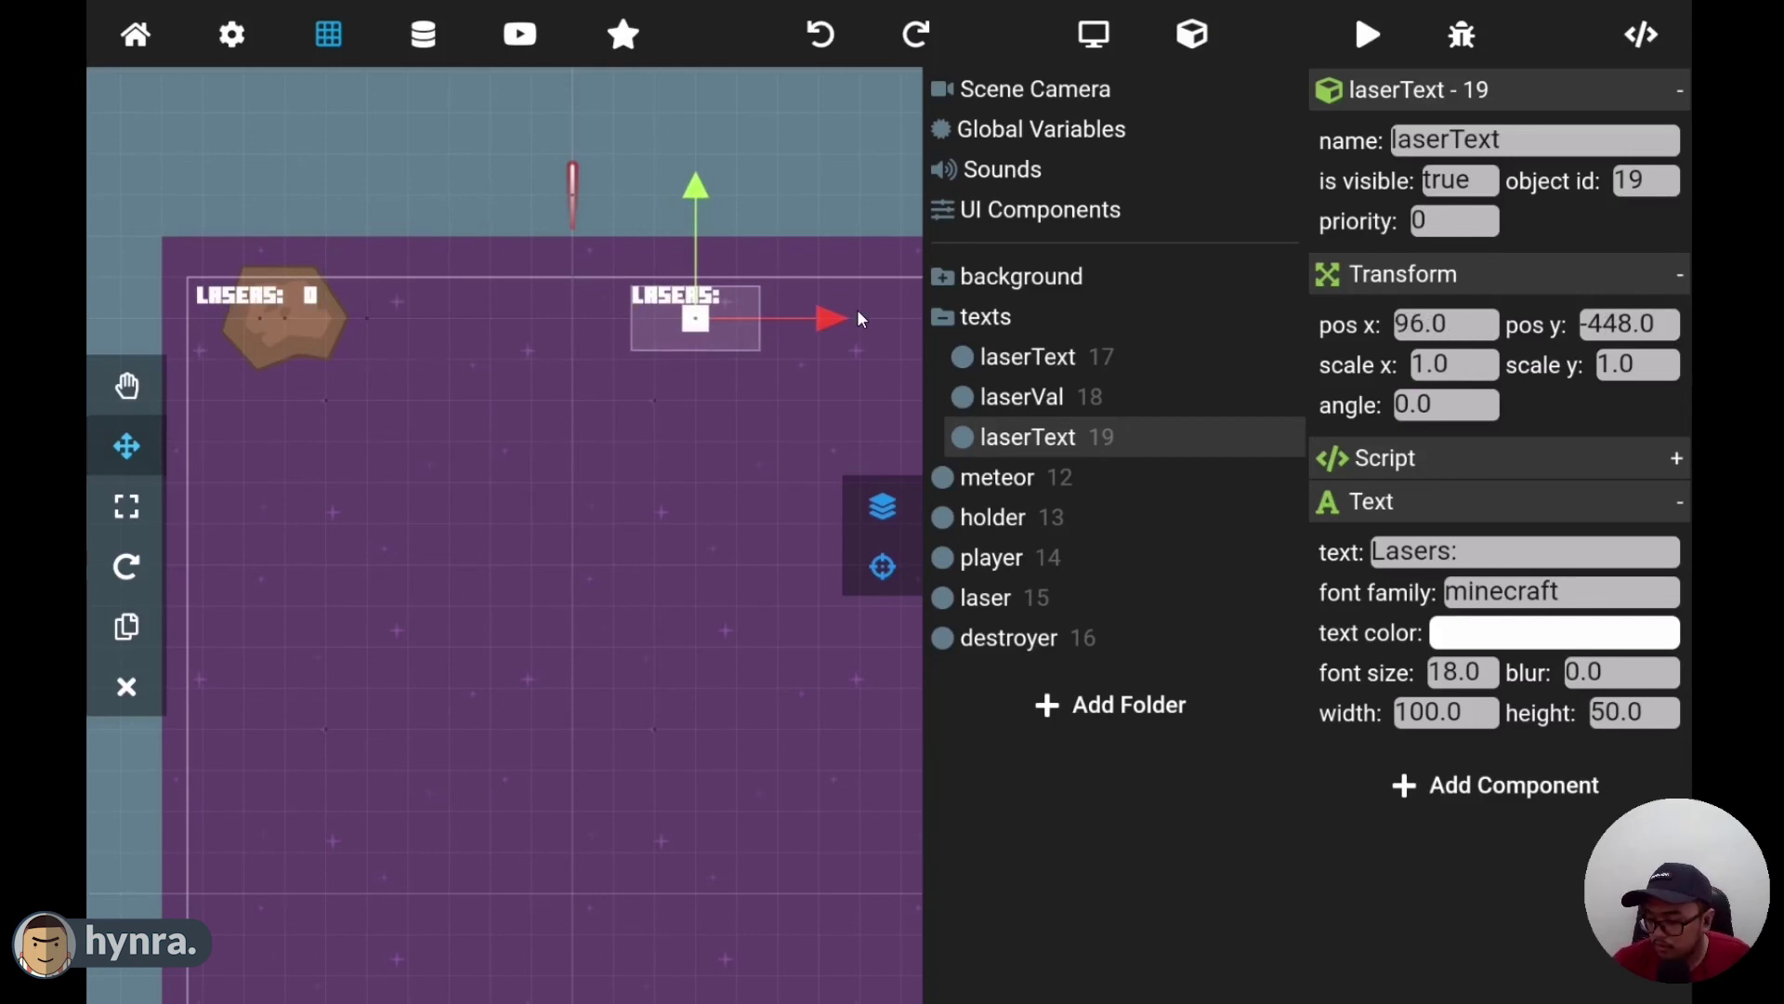
drag(825, 319, 577, 324)
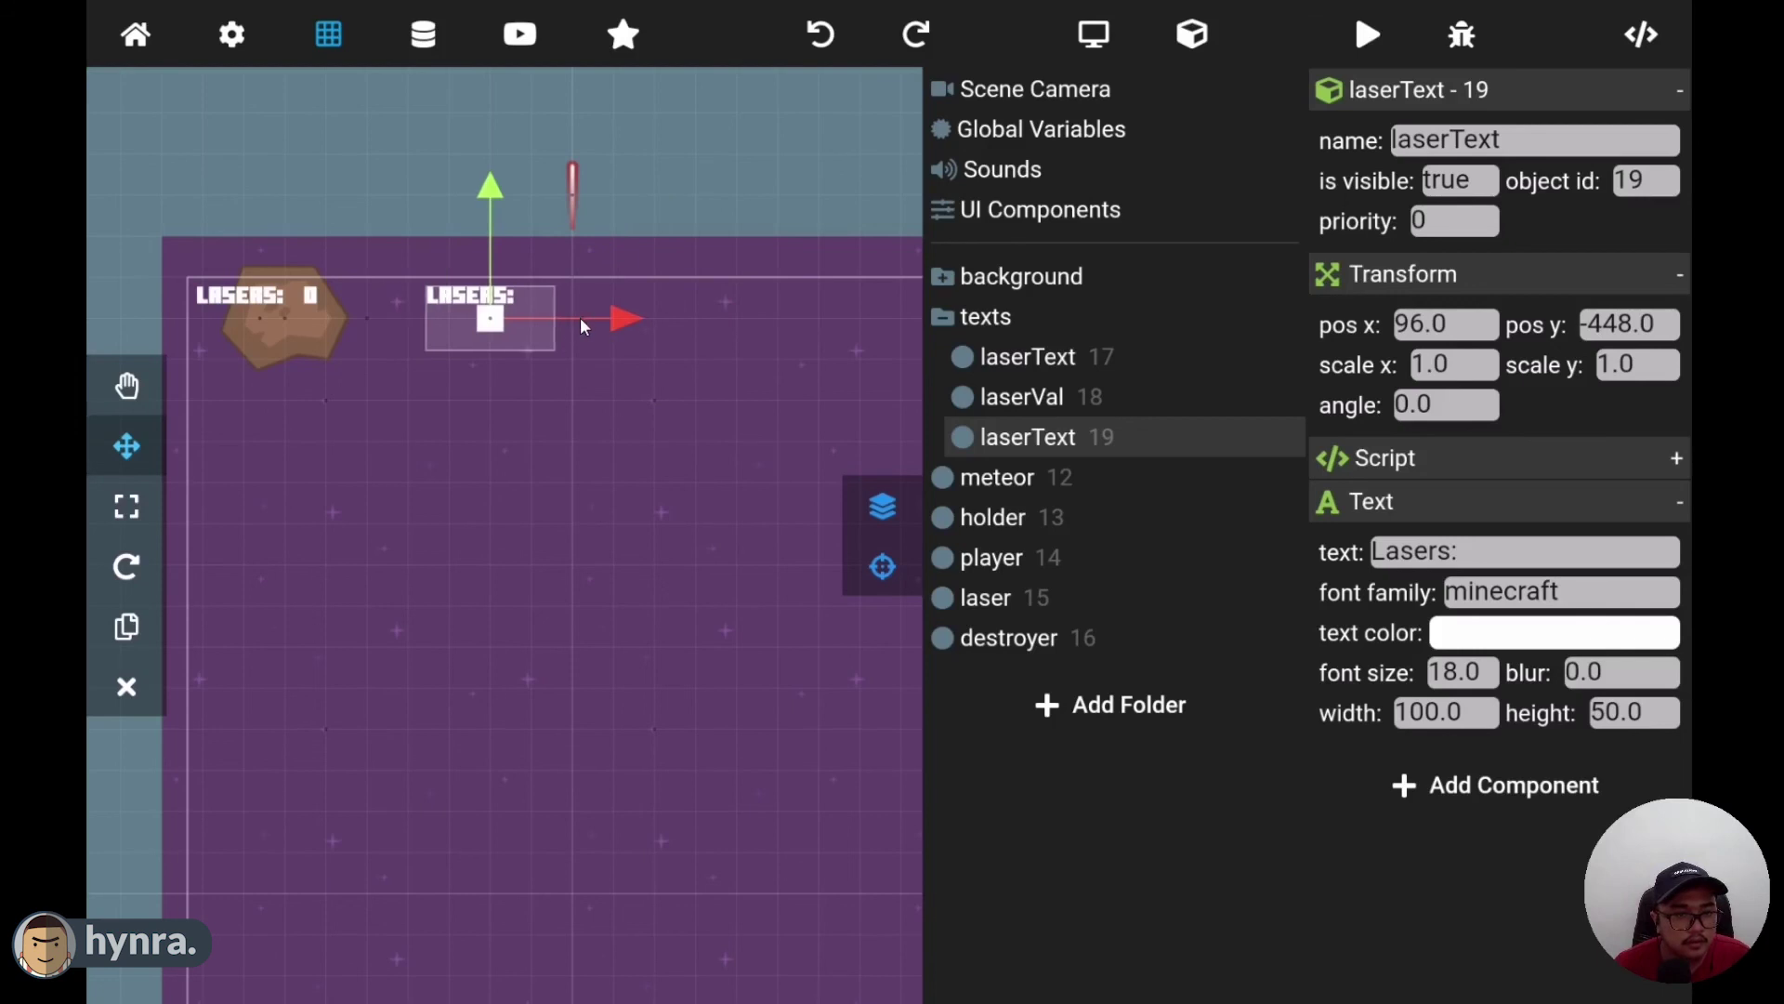
click(1485, 552)
double_click(1412, 323)
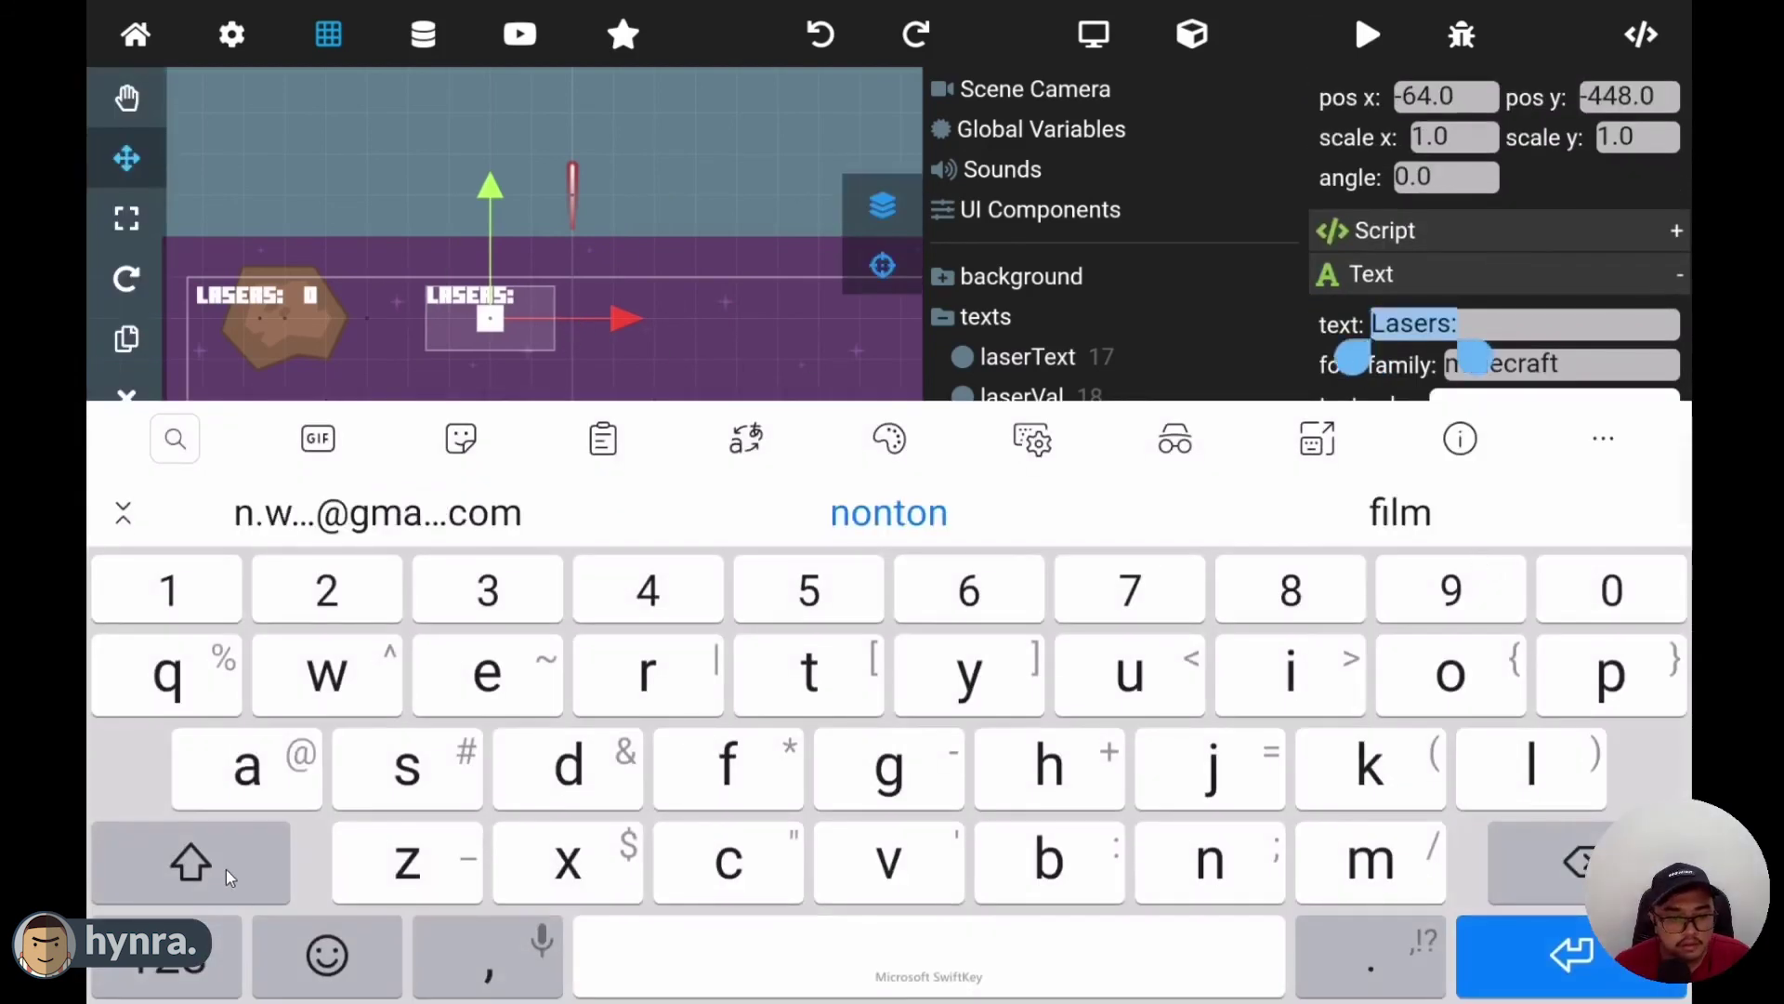
click(195, 864)
click(810, 671)
click(1287, 679)
click(1366, 850)
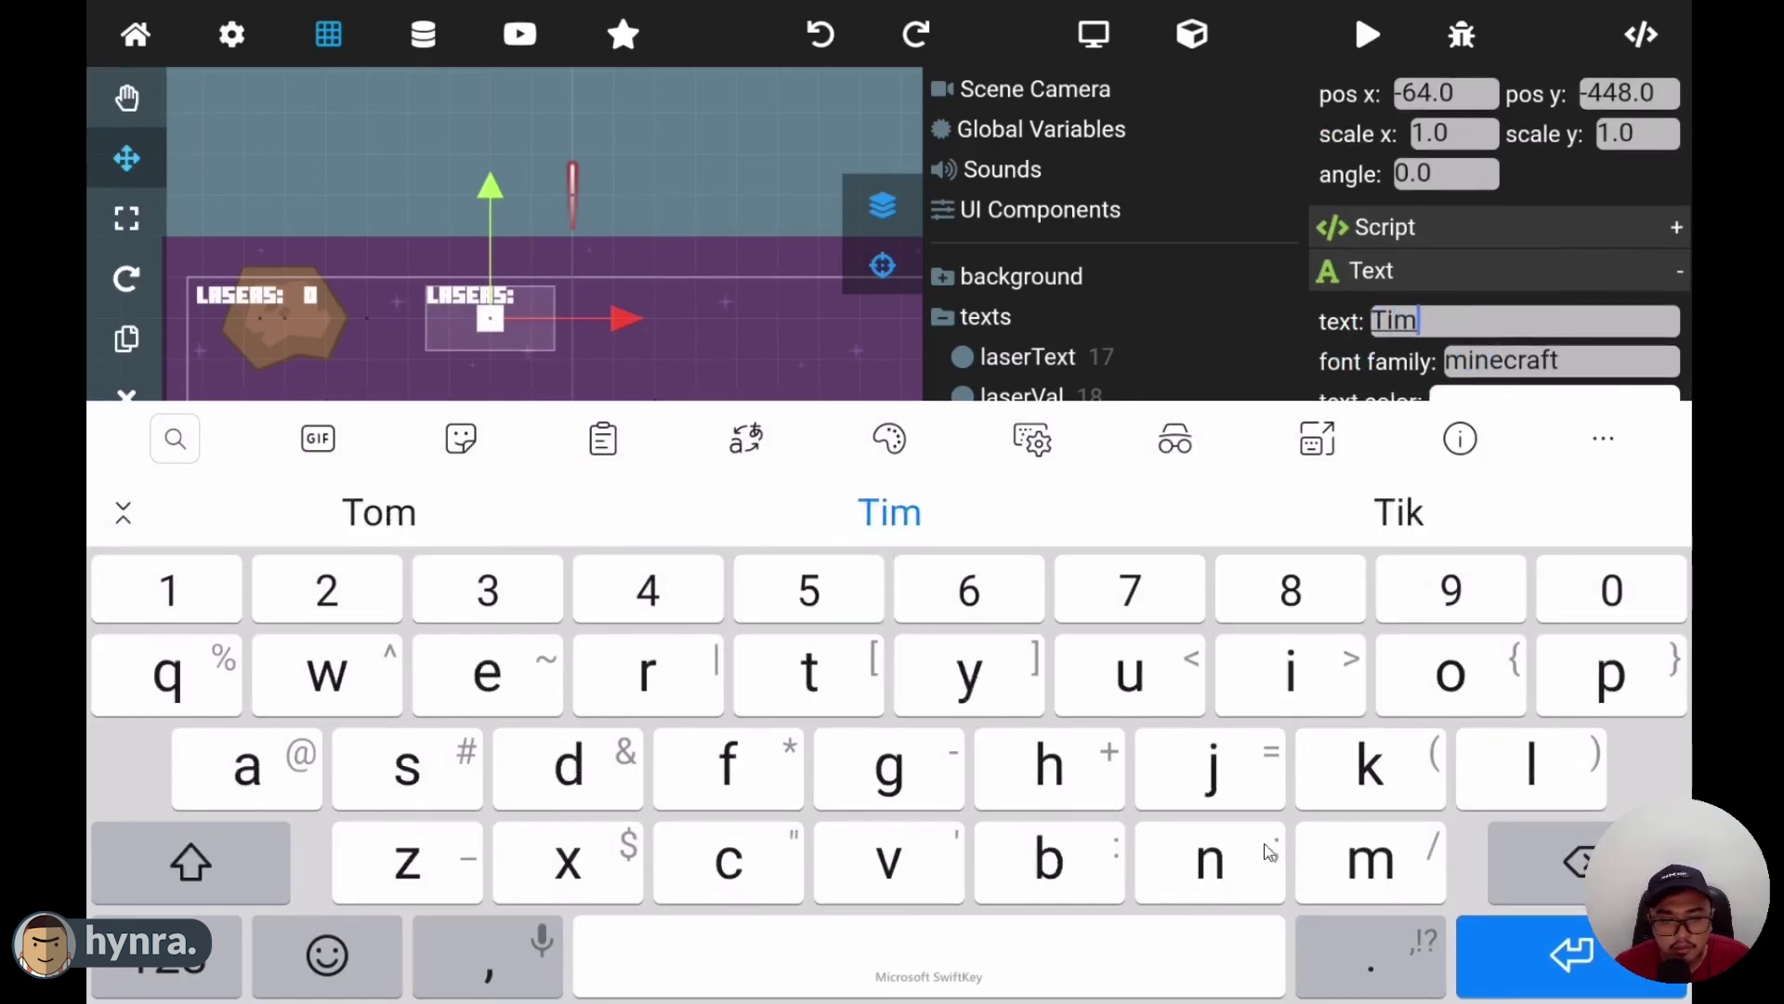
click(487, 673)
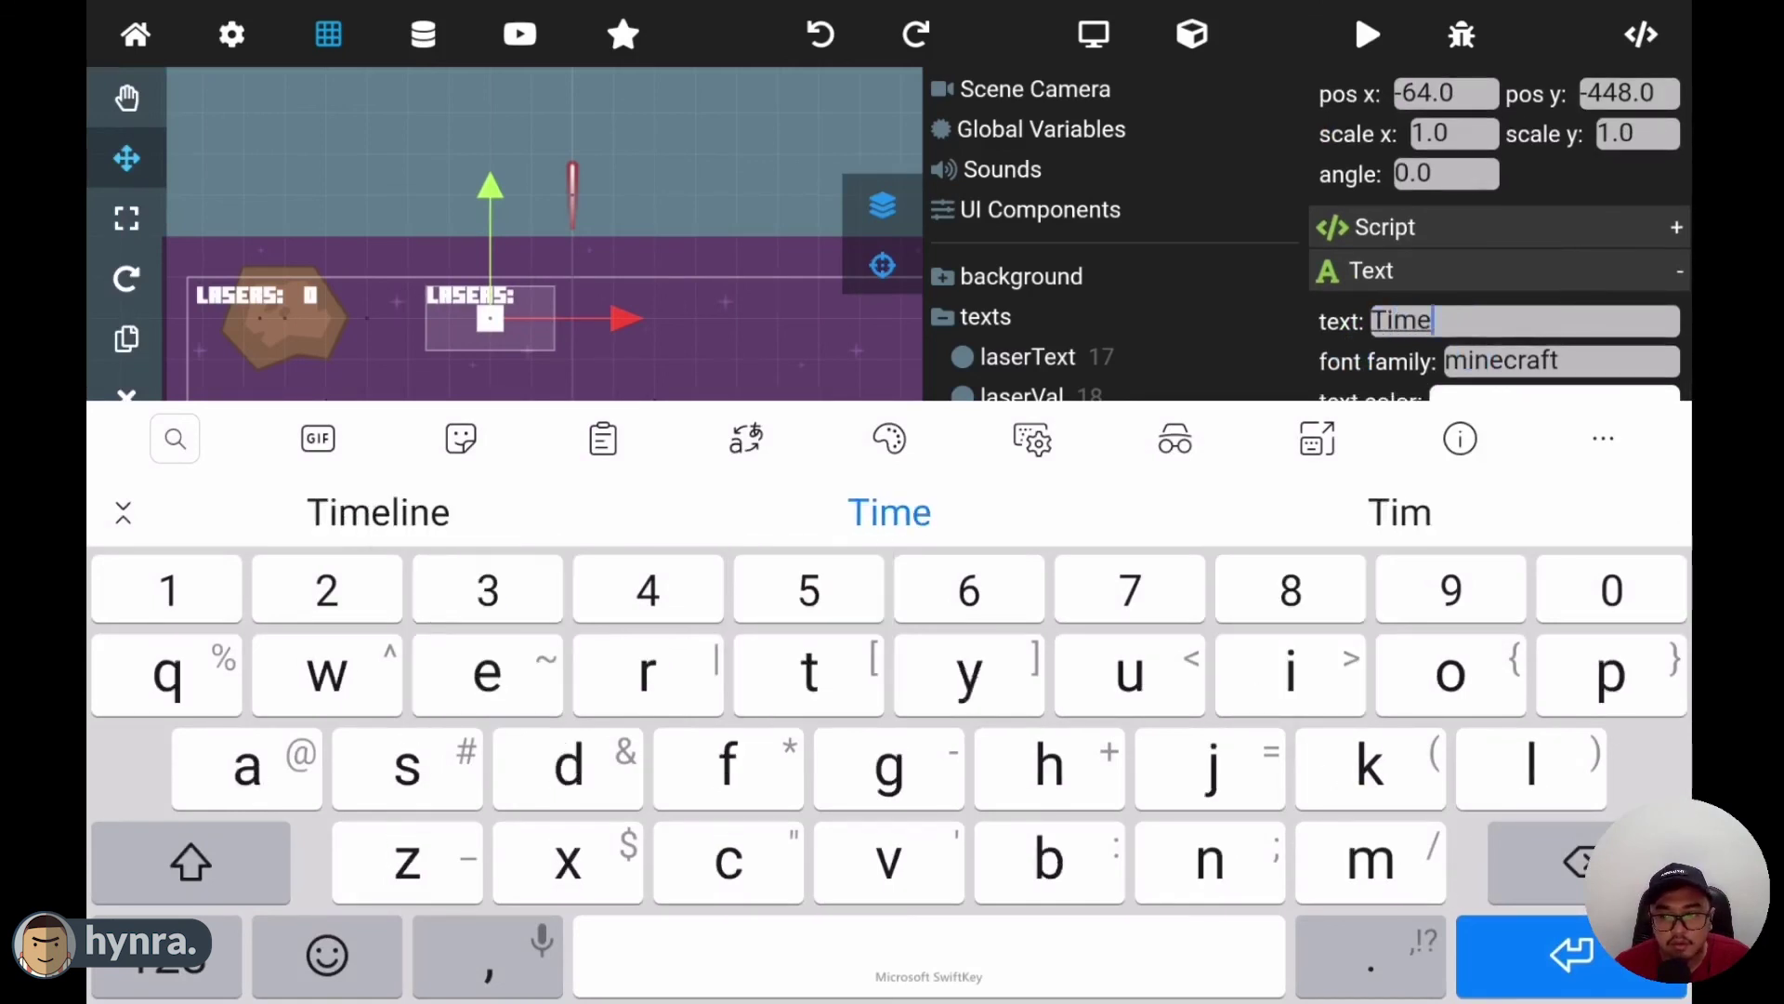
click(1571, 861)
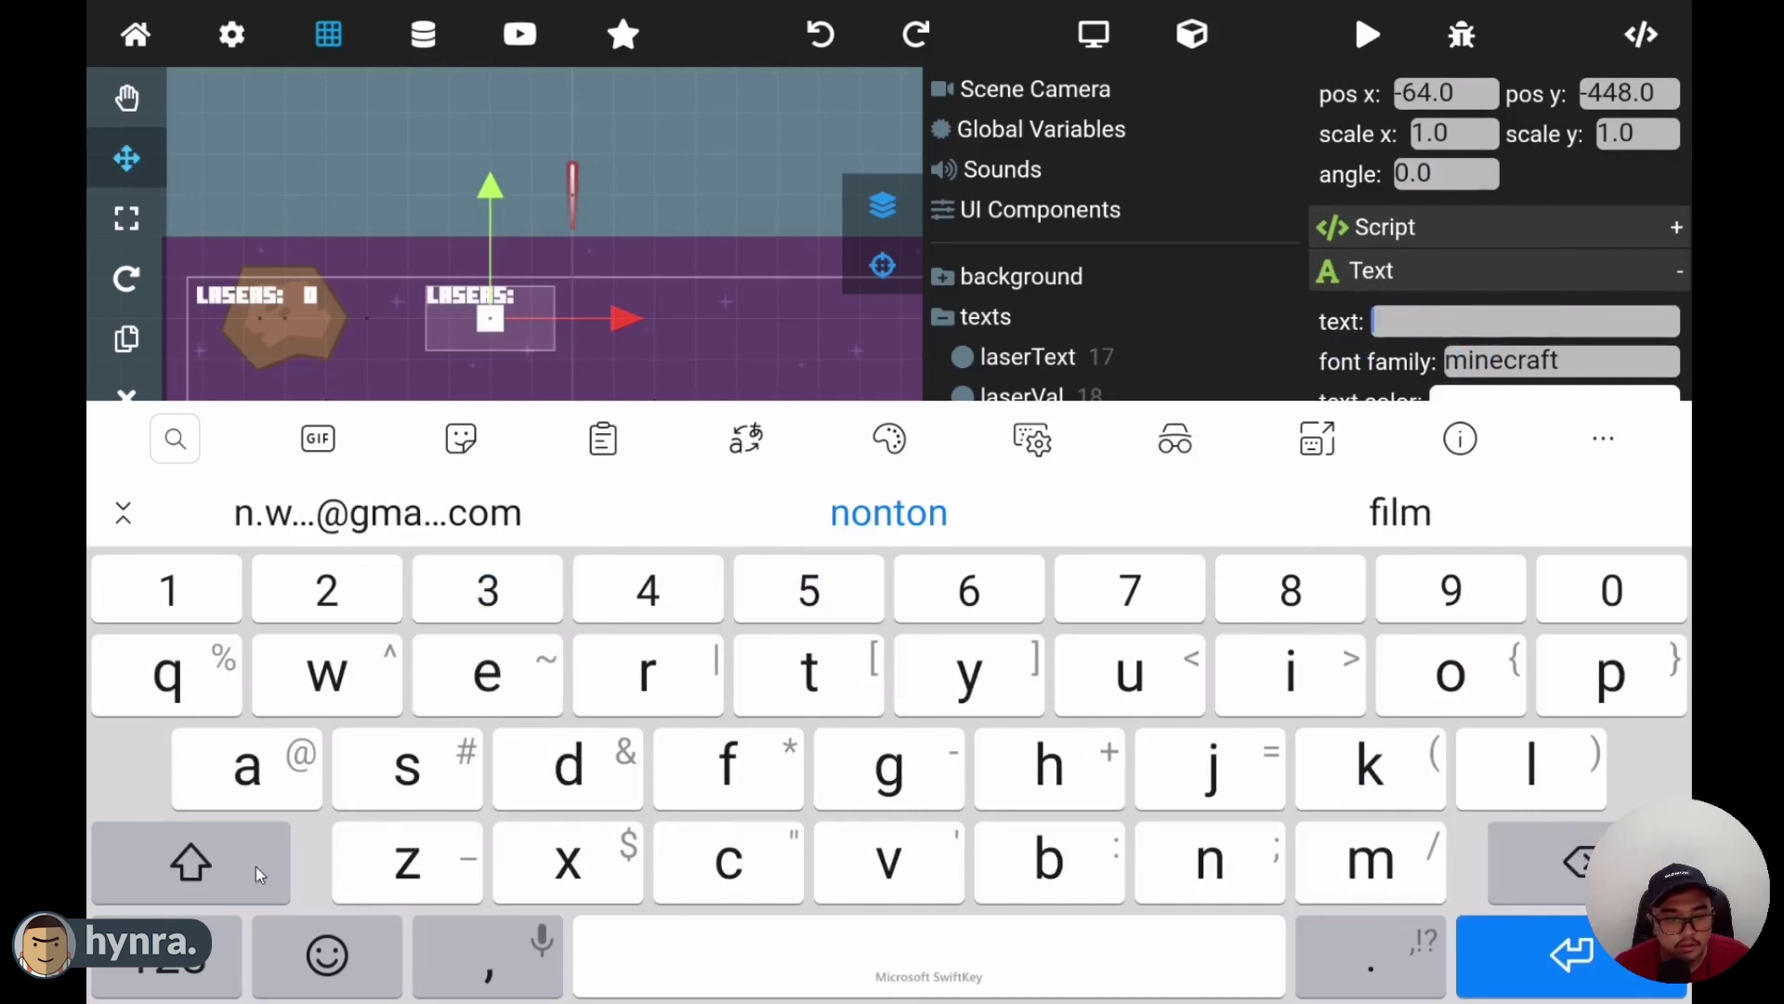
- Set the duplicated label's text to "Reload in:"
click(191, 862)
click(640, 676)
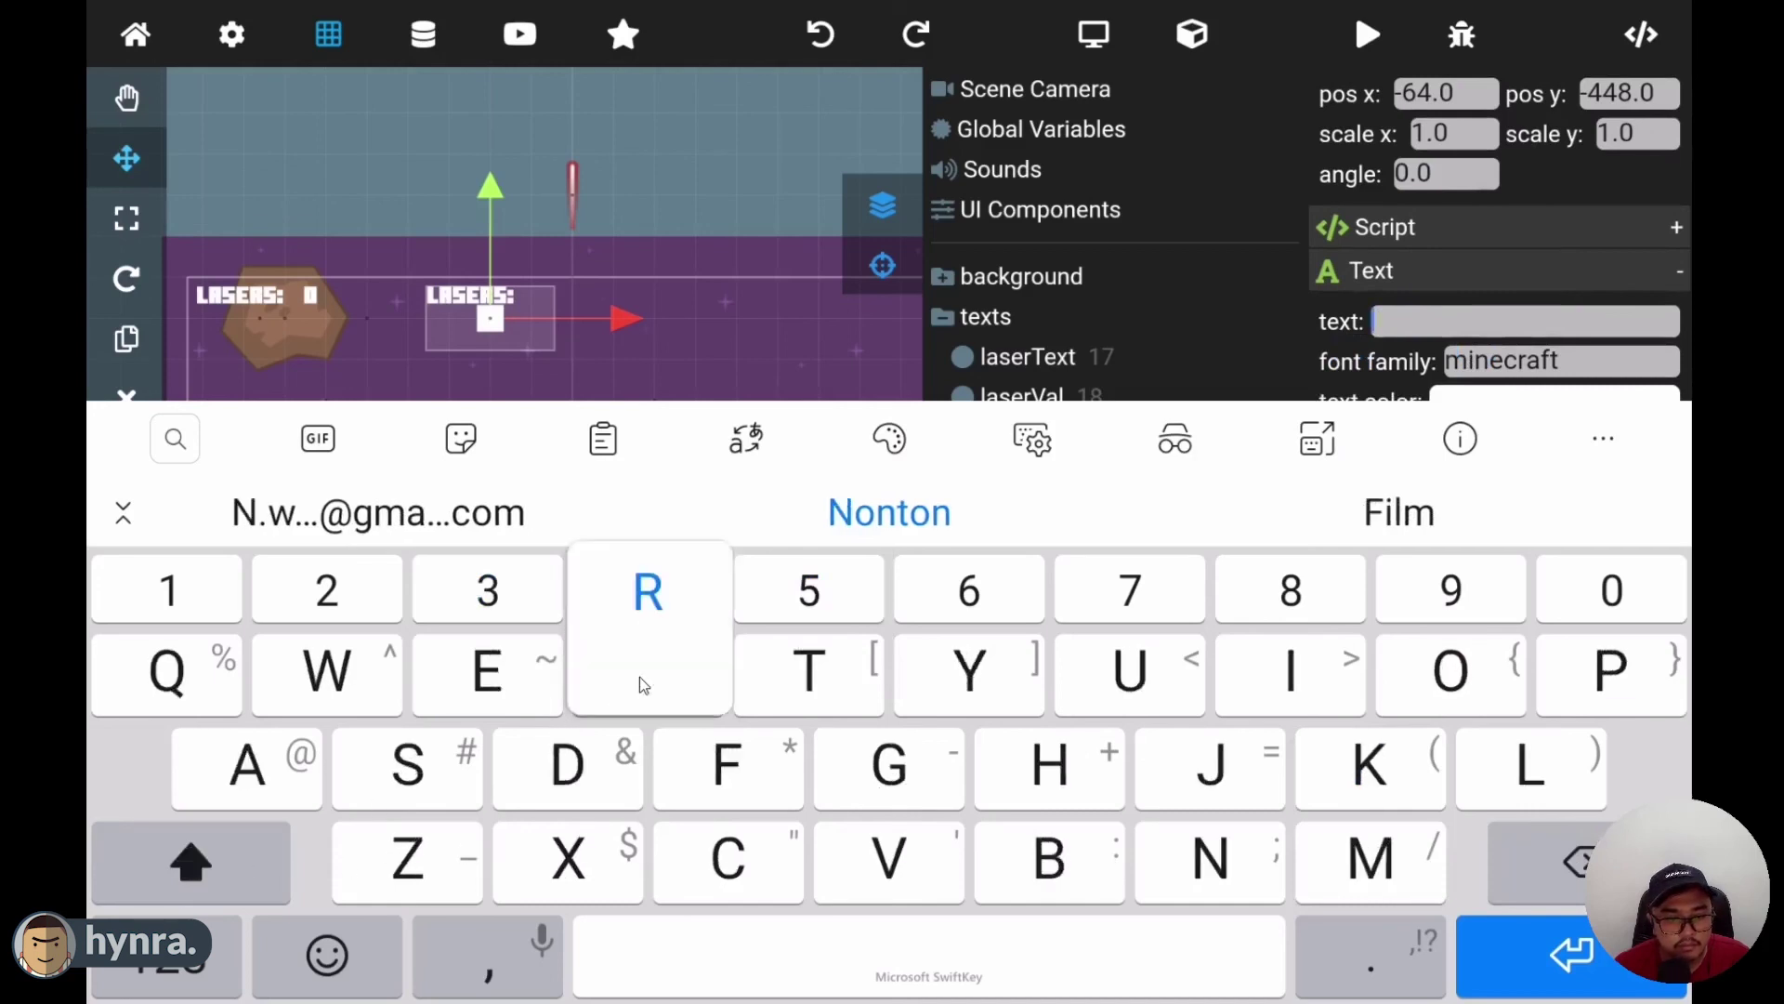
click(1497, 786)
click(1451, 683)
click(243, 771)
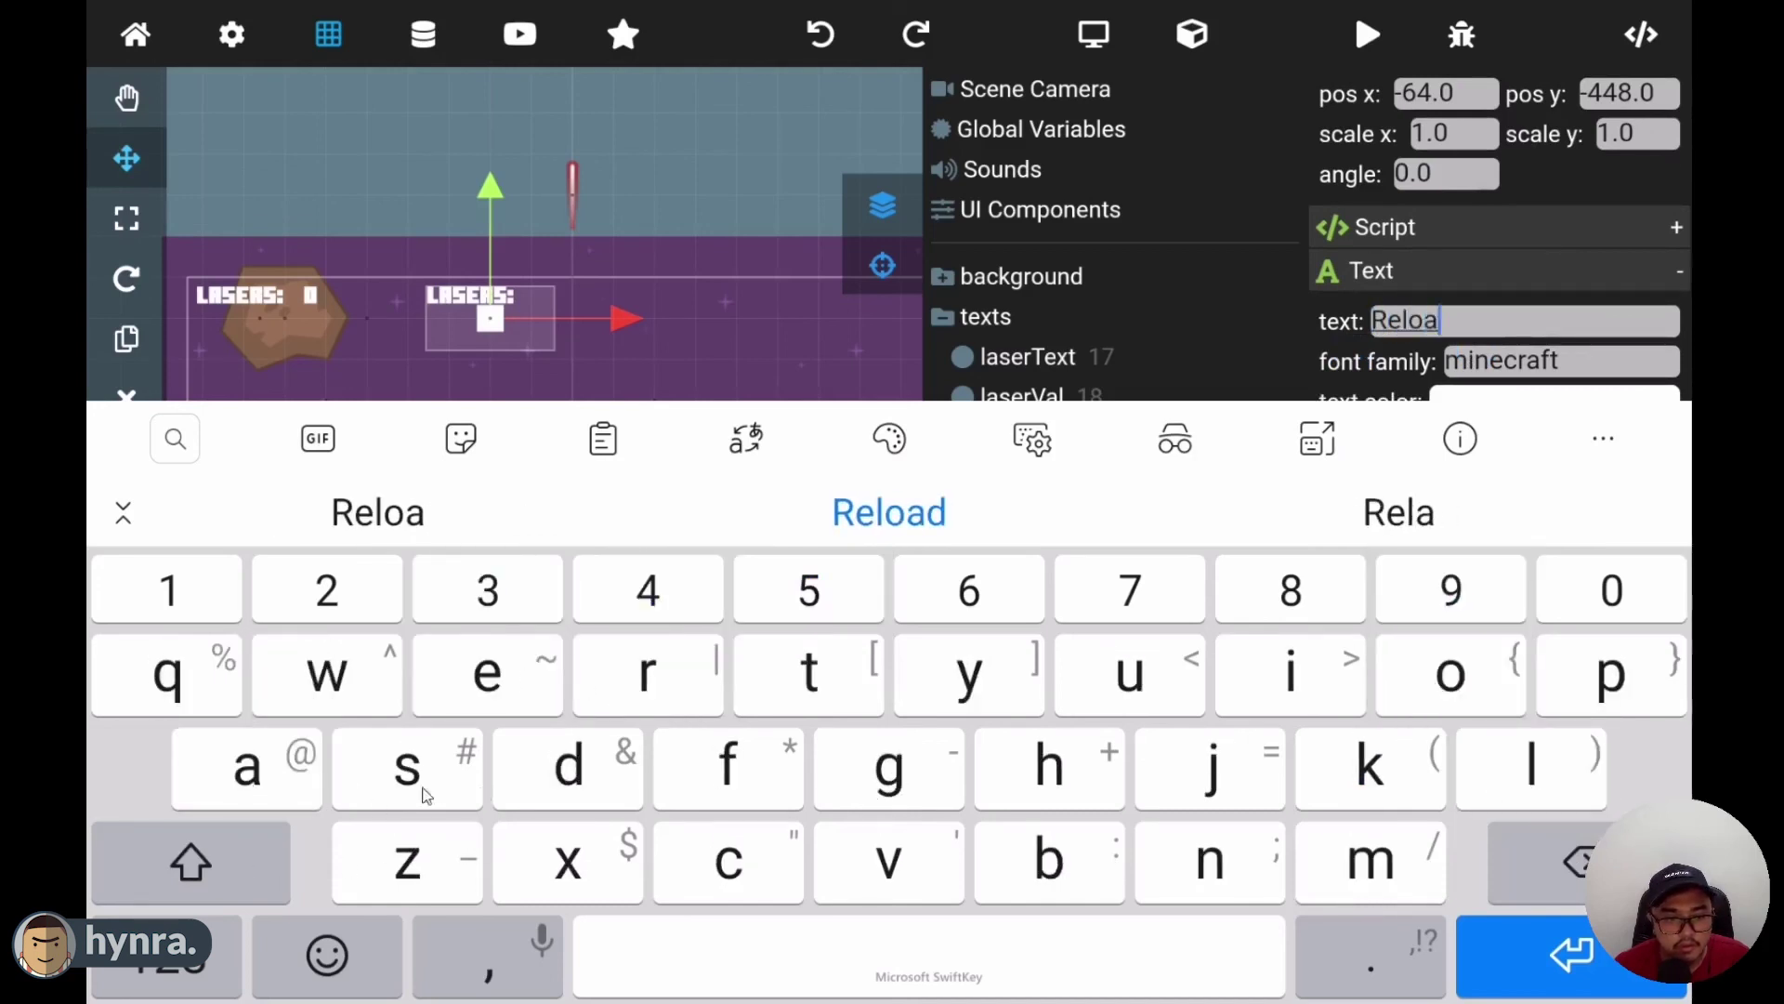
click(556, 785)
click(844, 950)
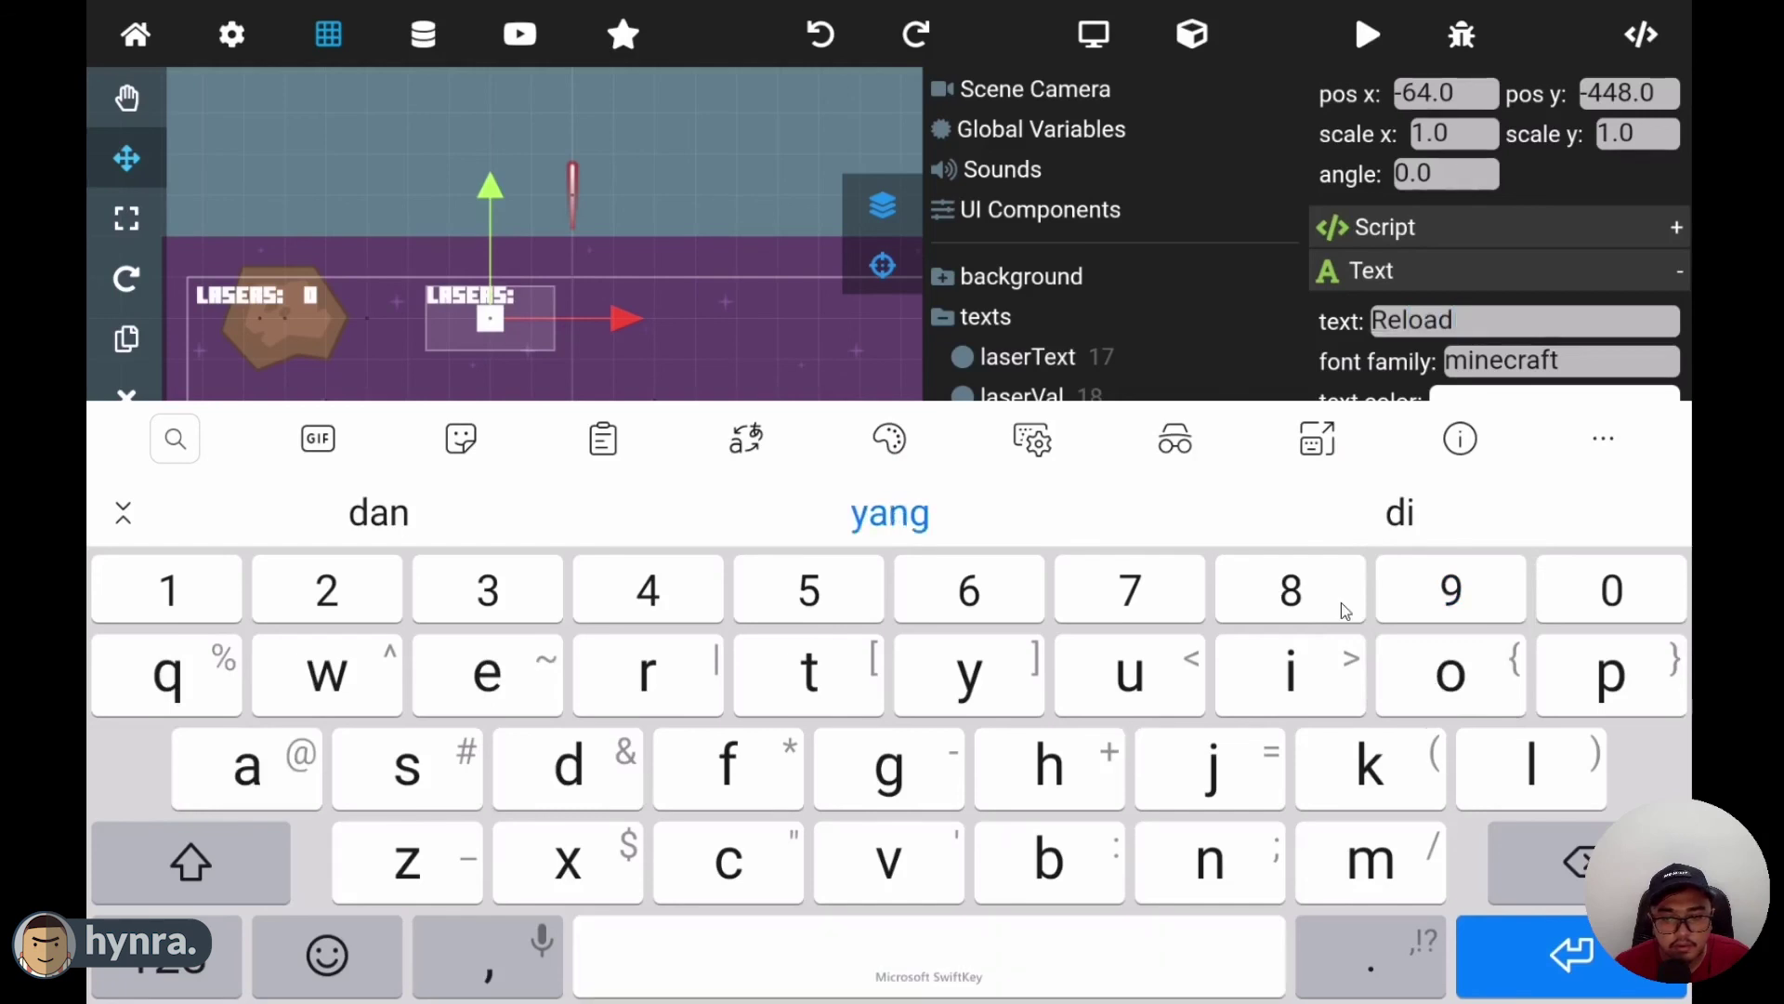
click(1311, 669)
click(1234, 859)
click(1078, 876)
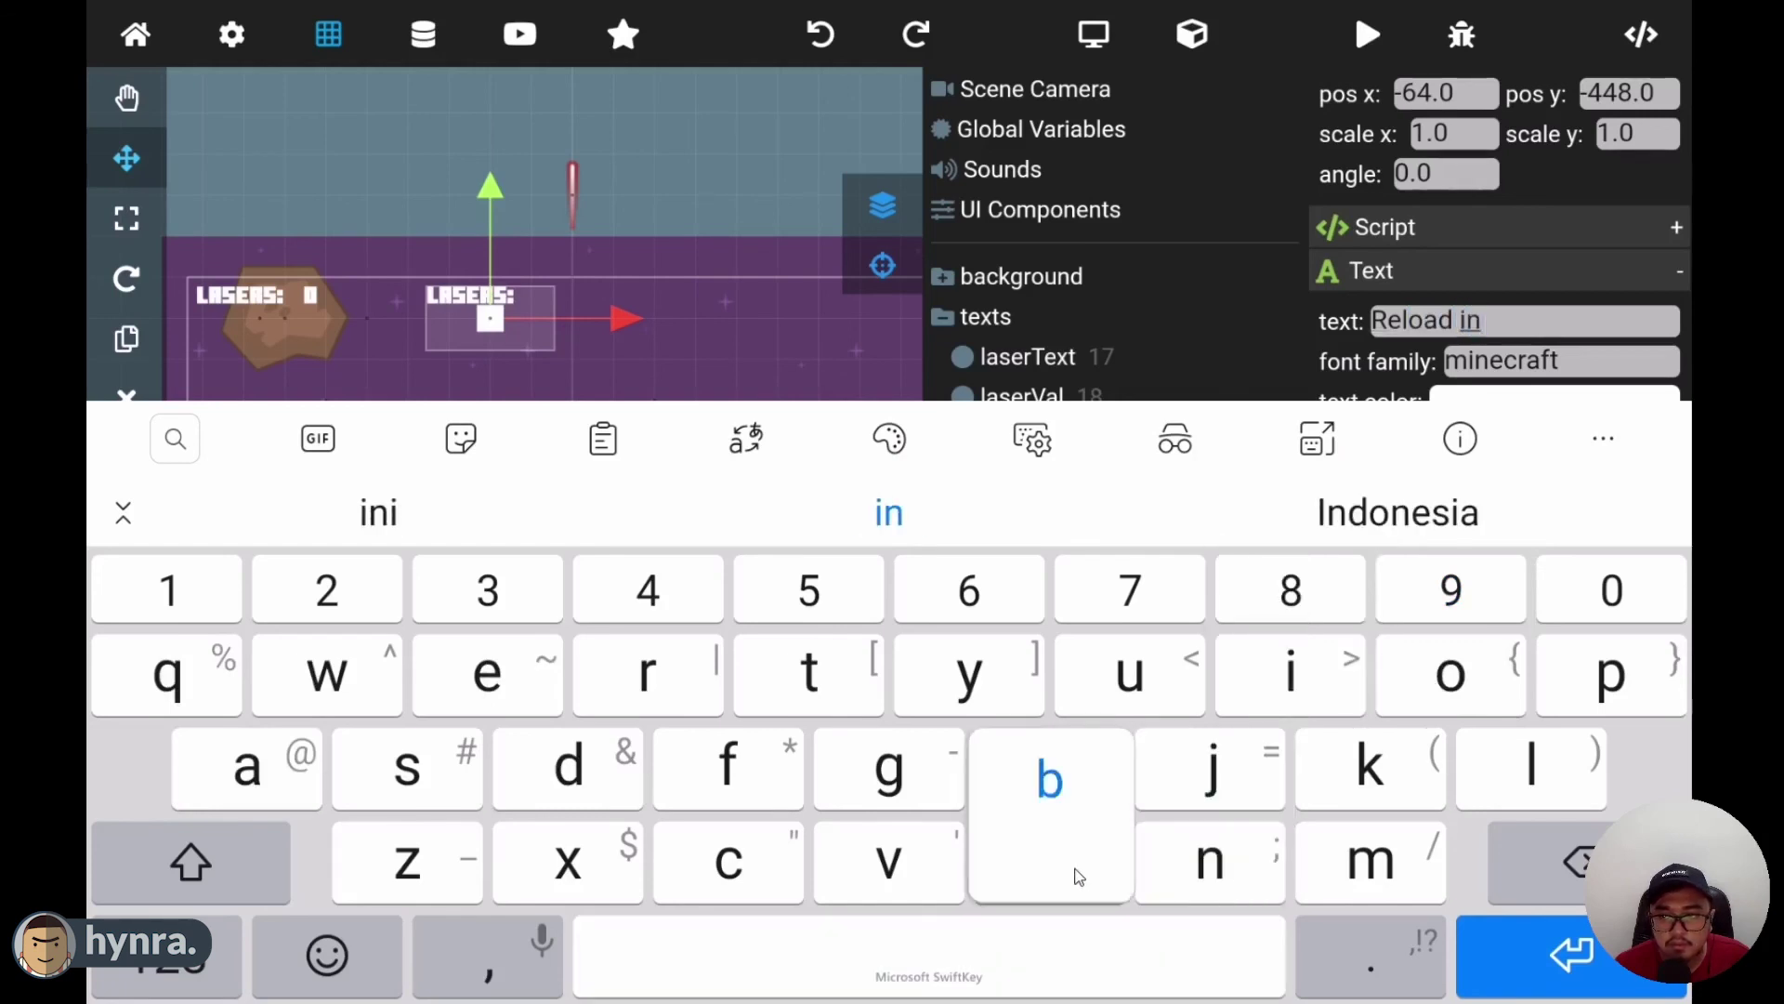
text(:)
click(1589, 965)
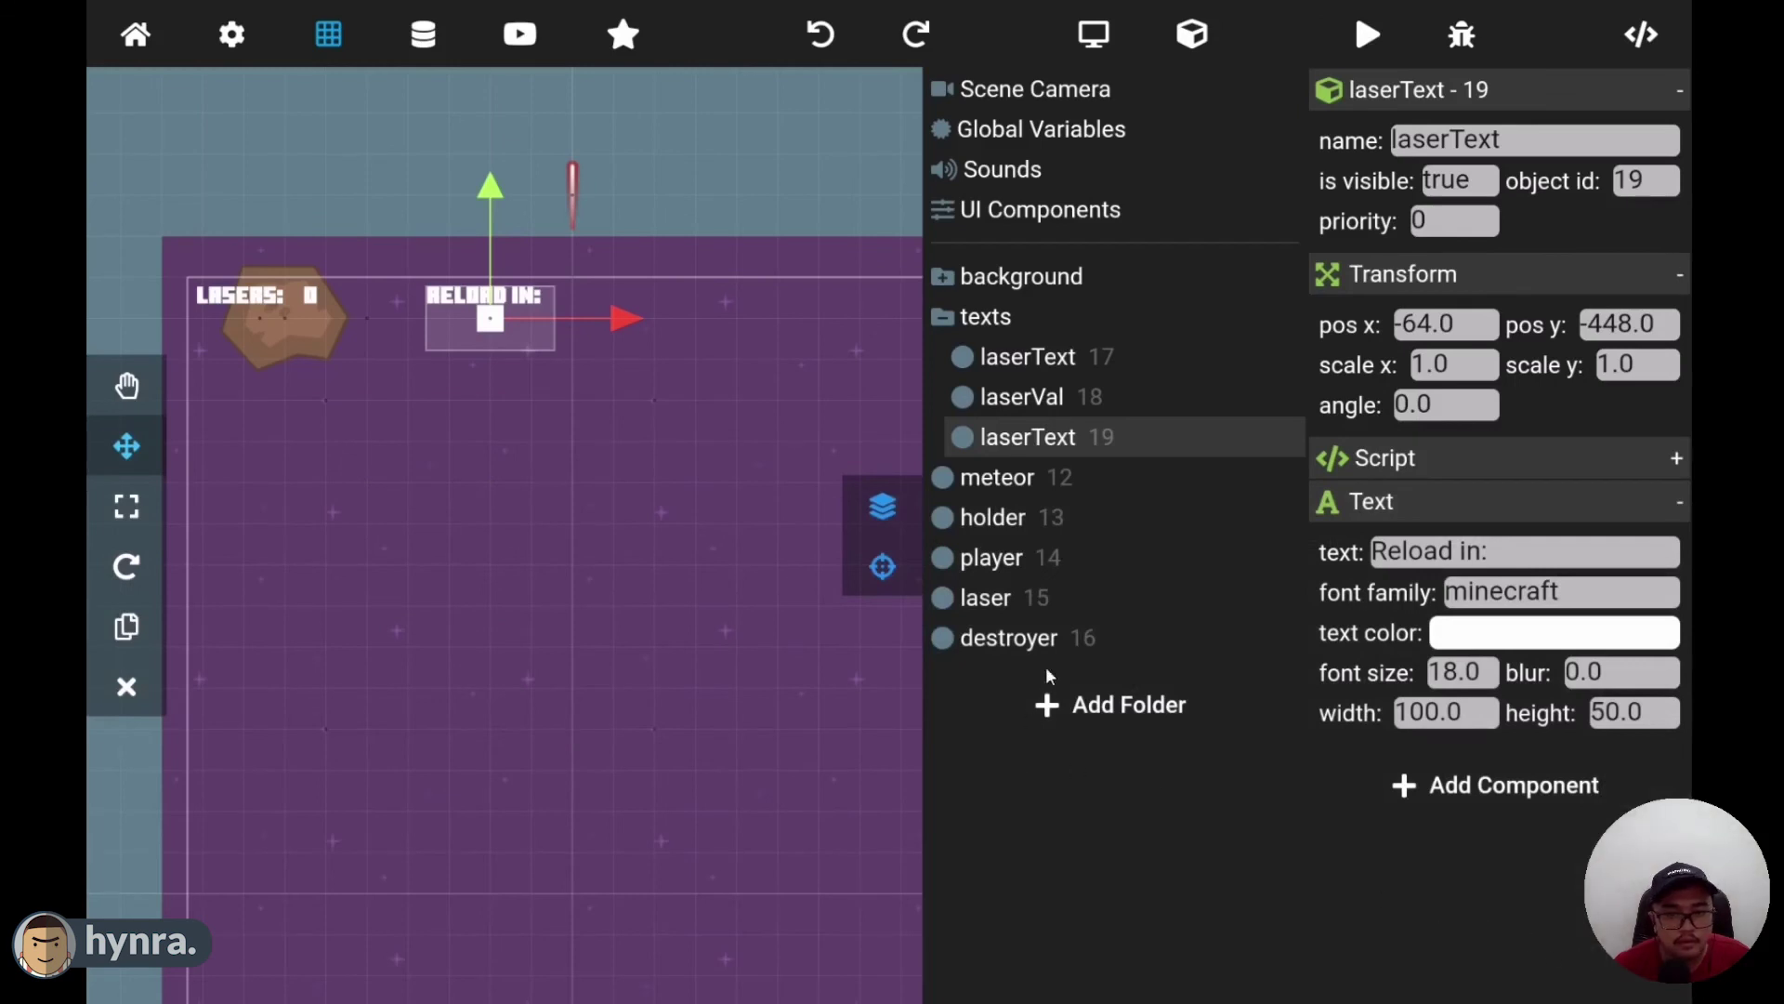
- Duplicate the "Reload in:" label and place the copy beside it at about x 32, y -448
right_click(1034, 441)
click(1064, 488)
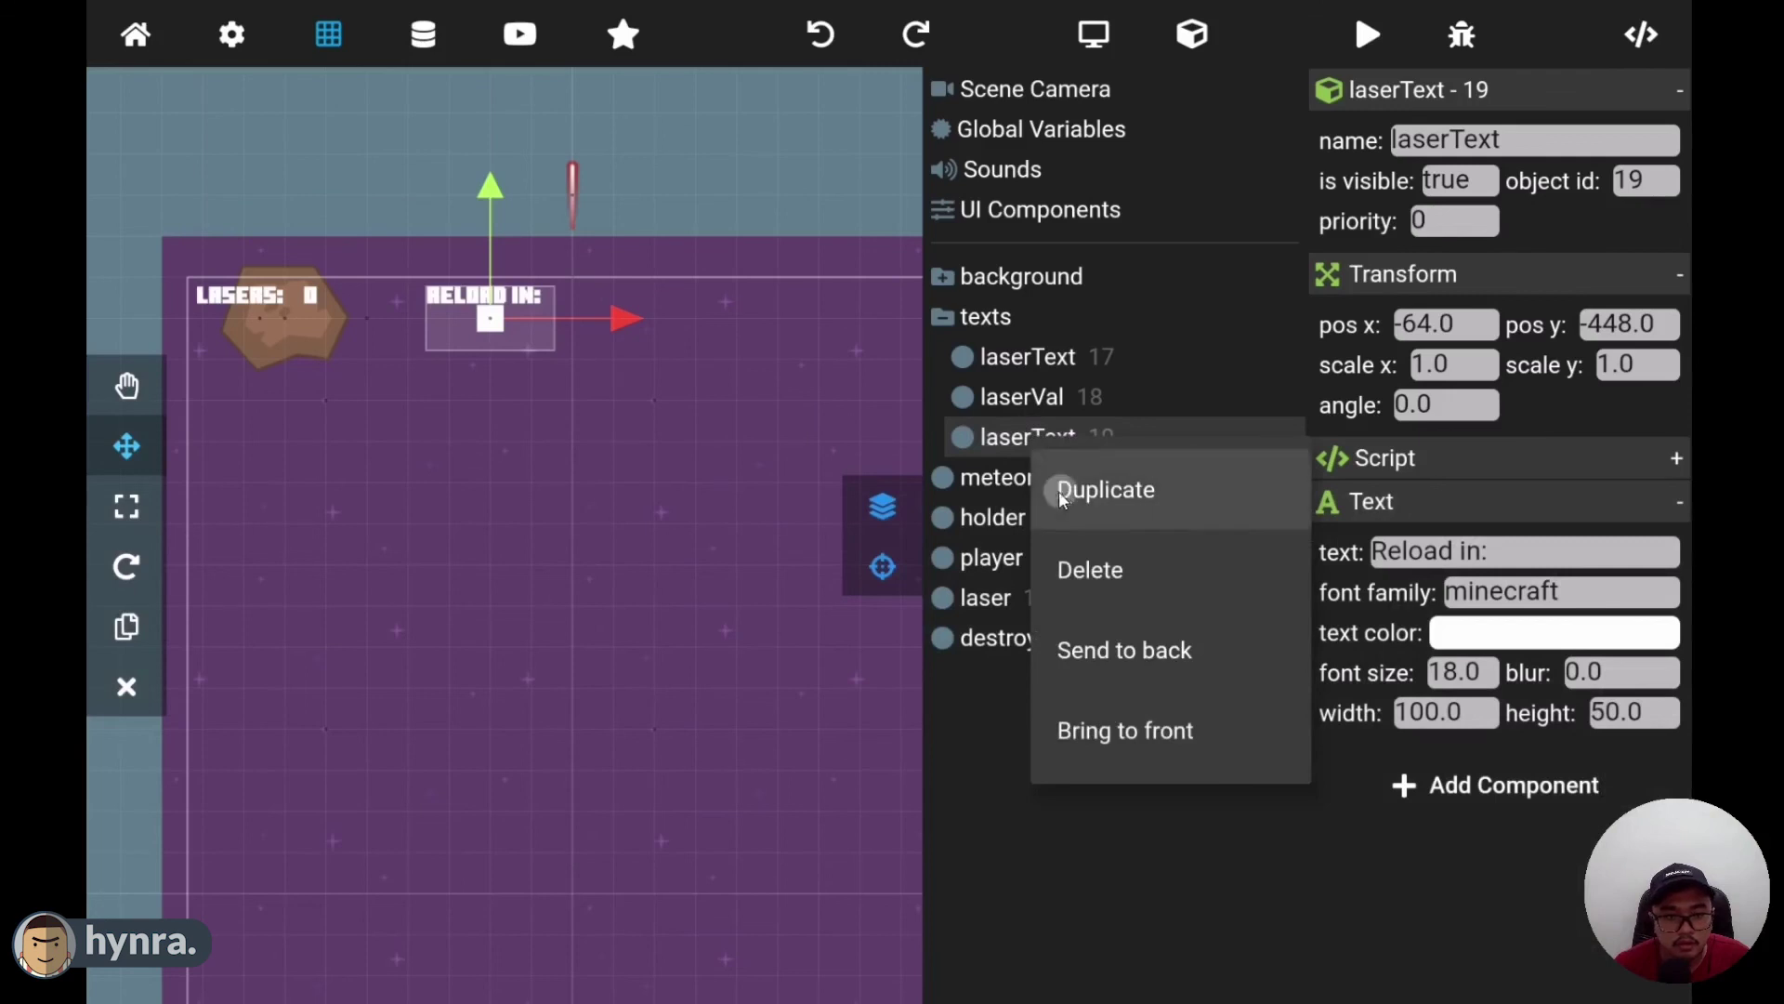
drag(656, 332, 768, 331)
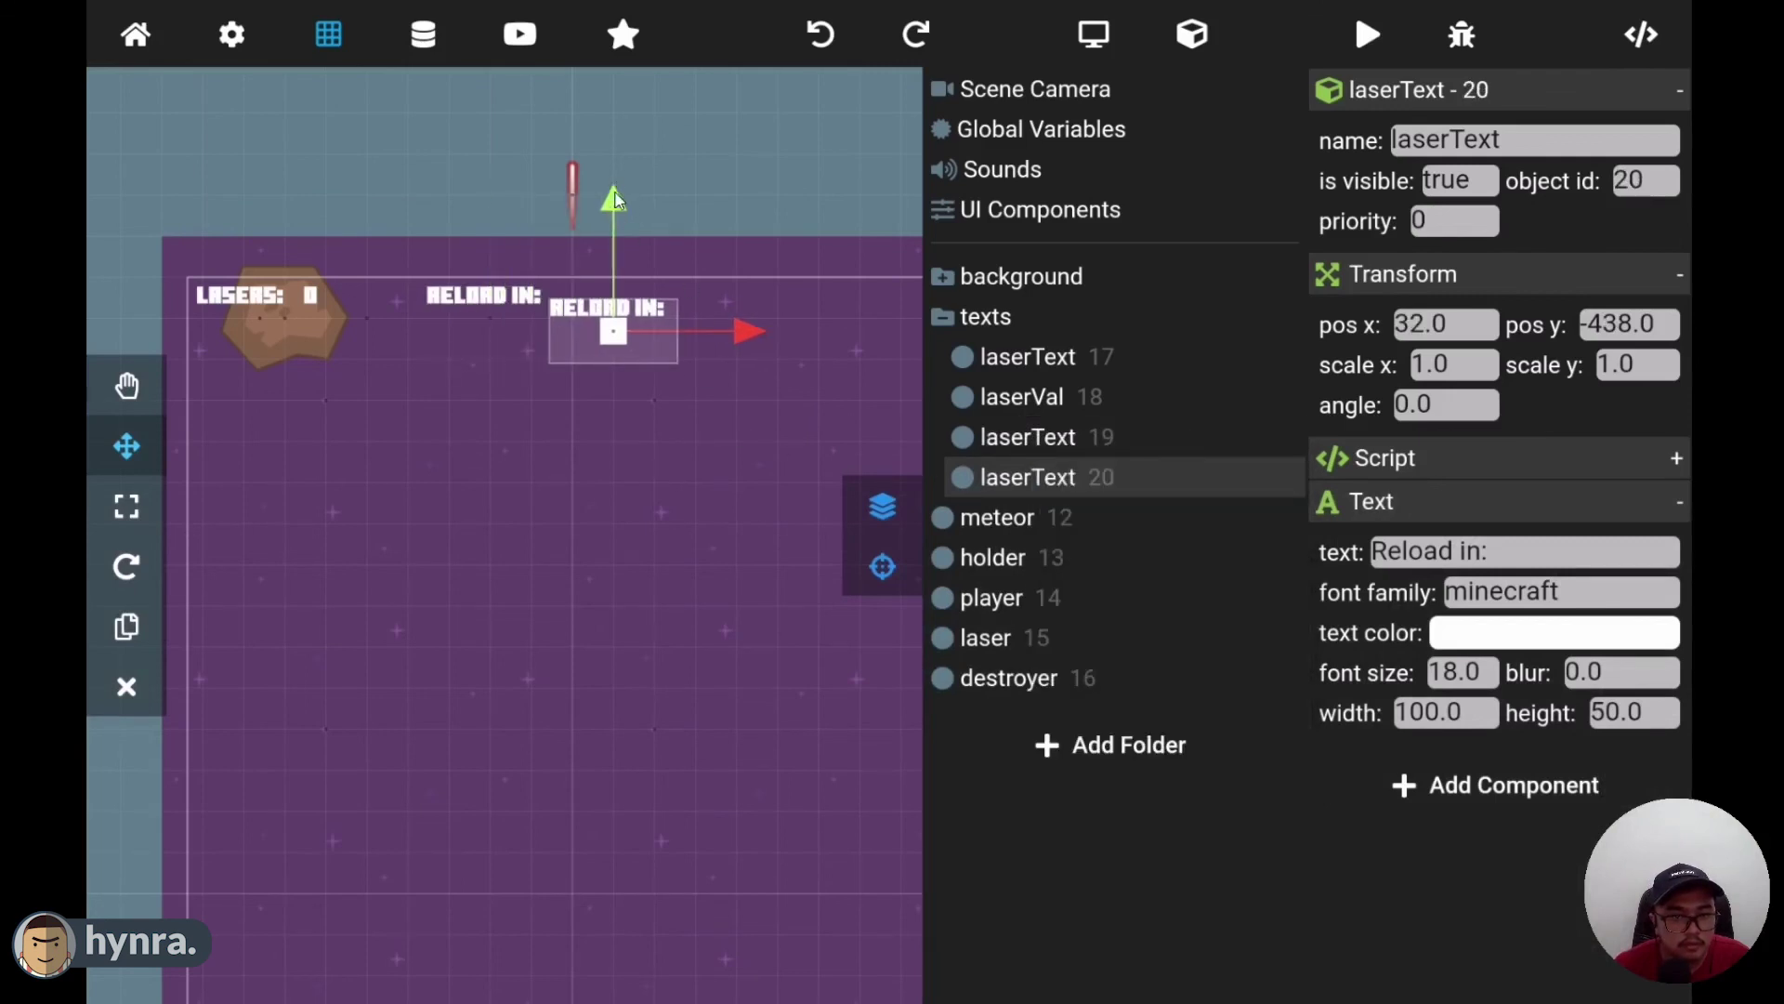
drag(617, 199, 613, 186)
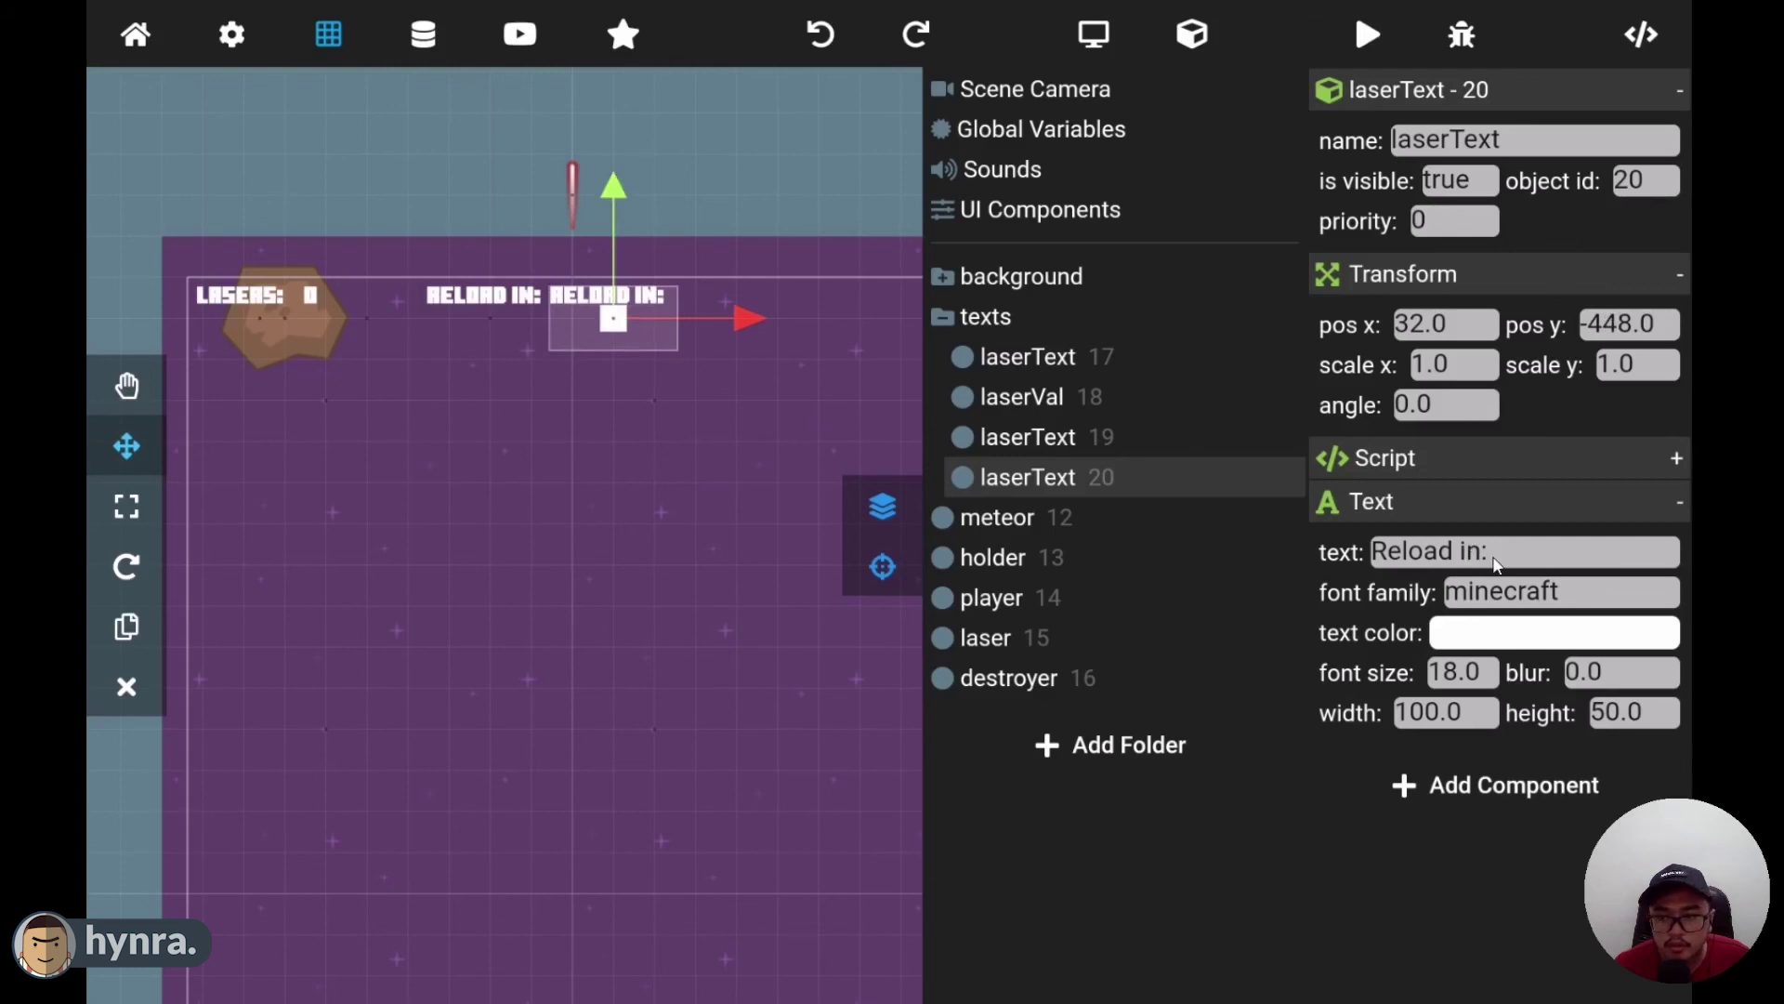
- Set the text of the second "Reload in:" copy to 0
click(1497, 551)
double_click(1431, 322)
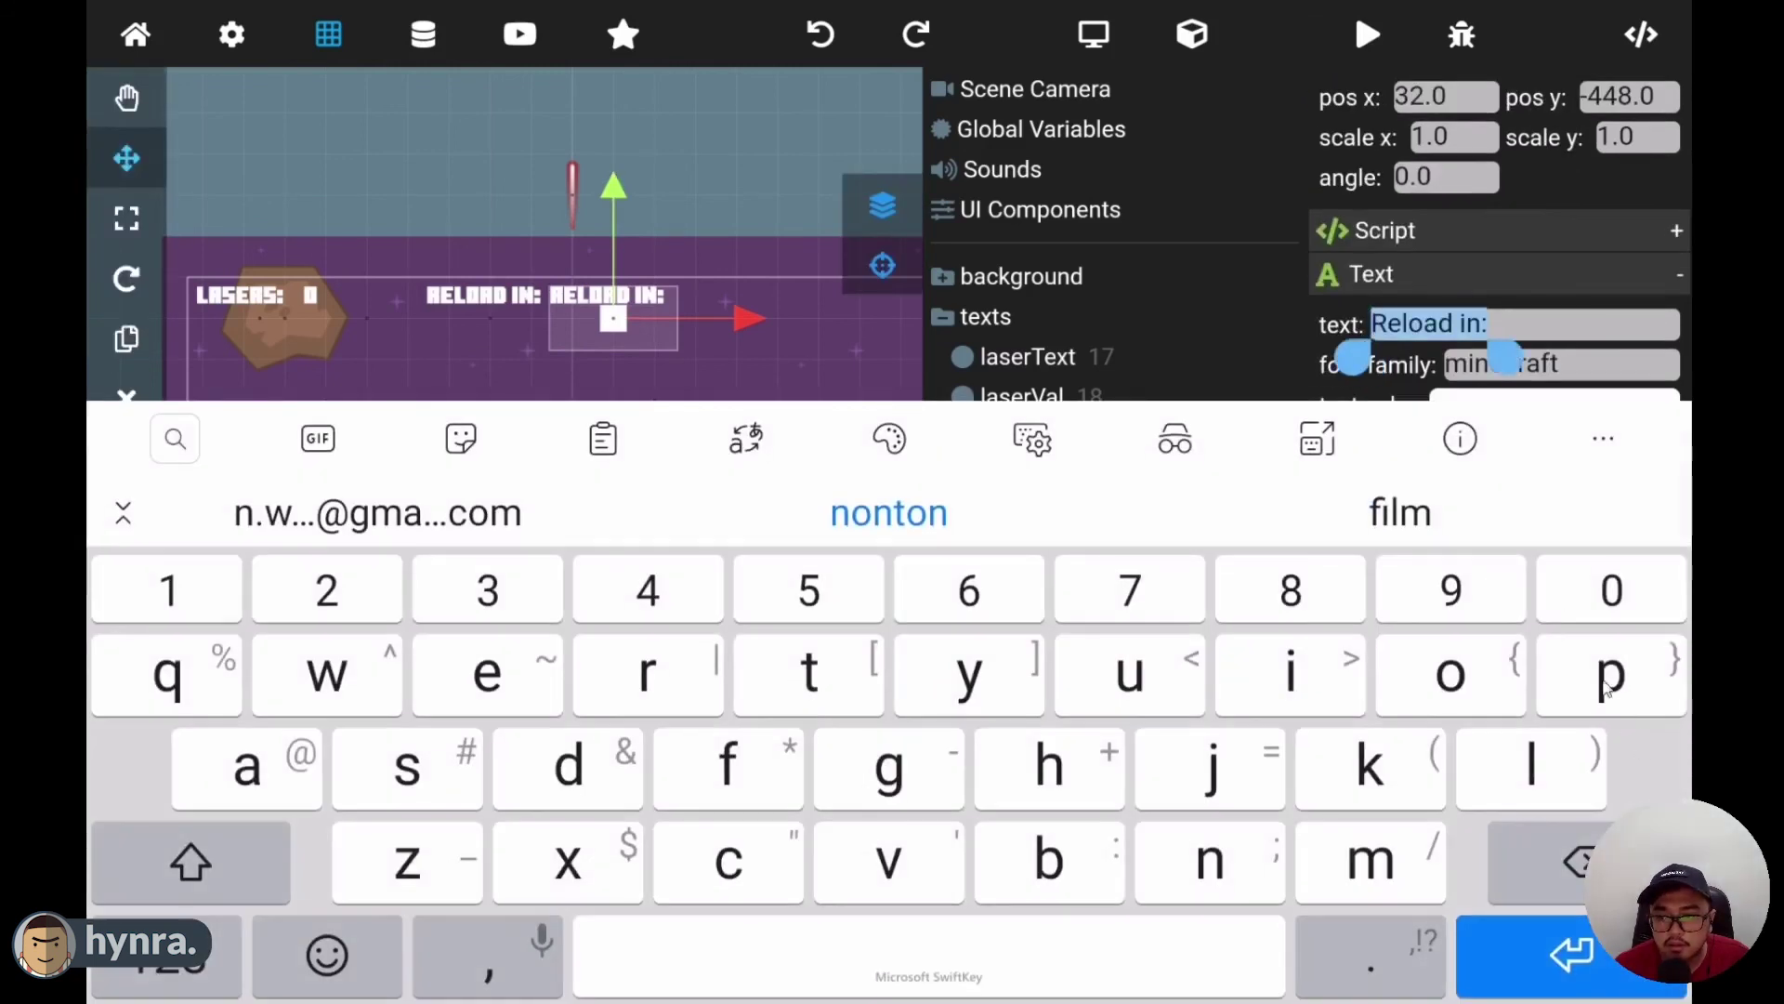
text(0)
click(1571, 952)
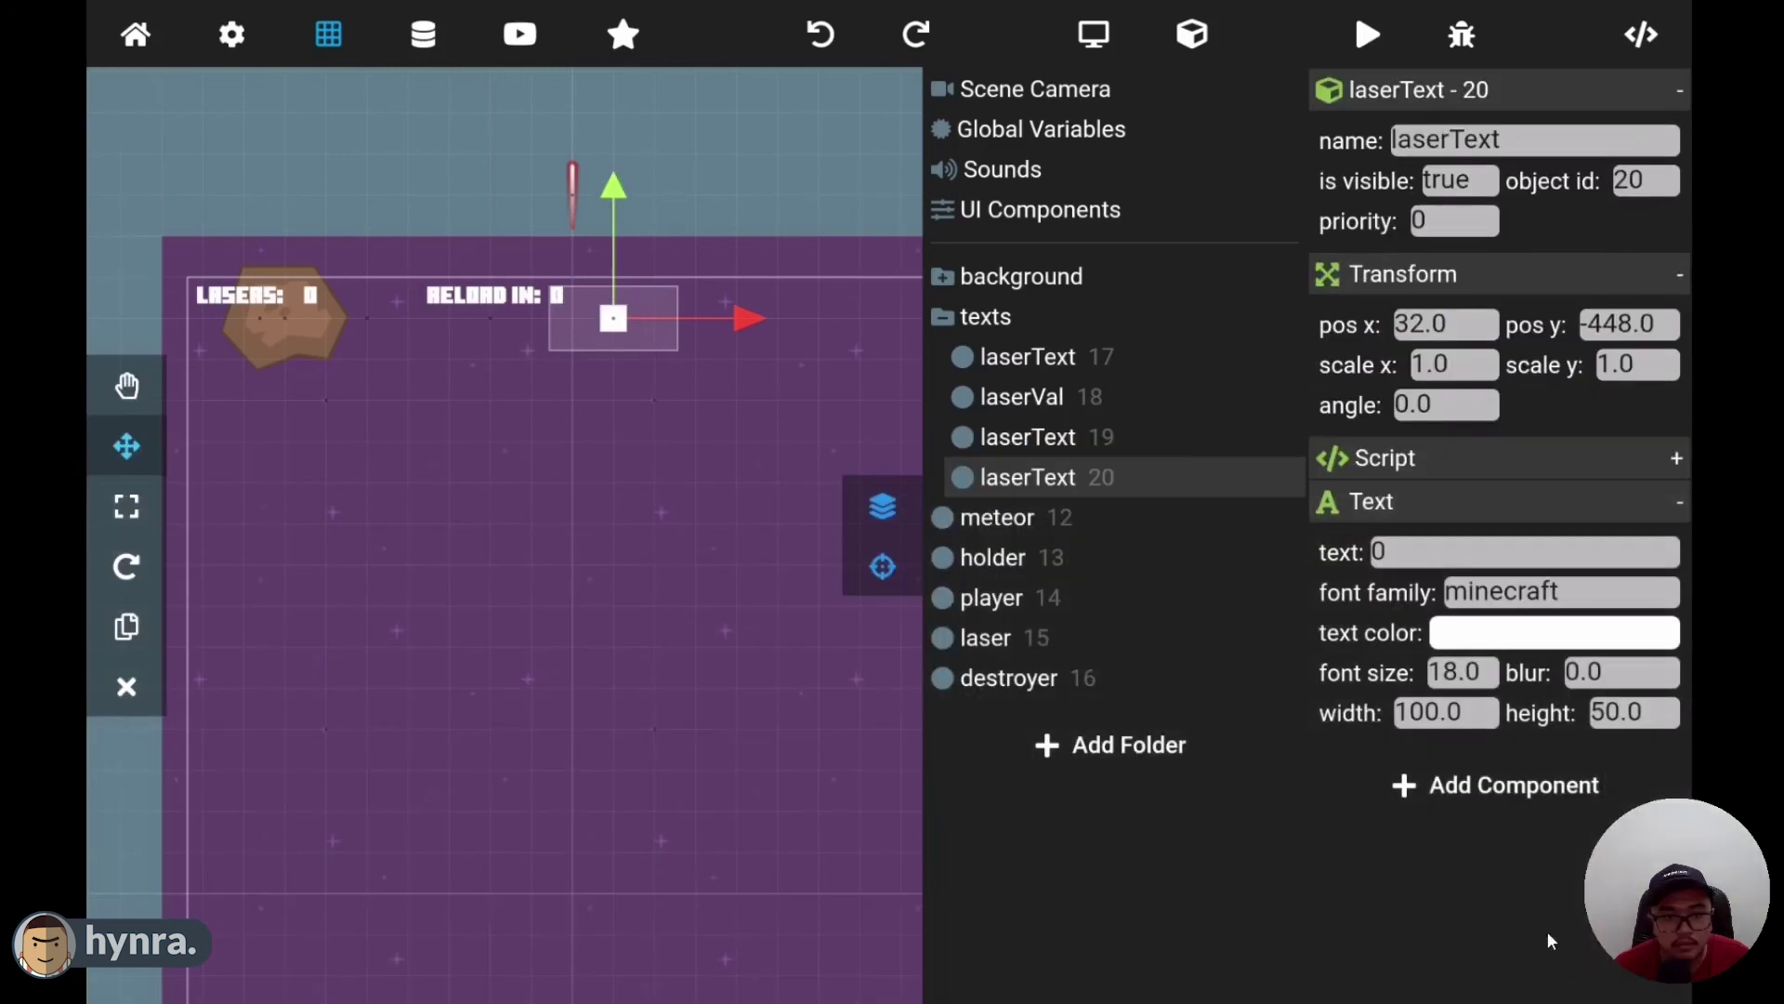
- Rename the new 0 text object beside the "Reload in:" label to reloadVal
double_click(1515, 141)
click(1542, 141)
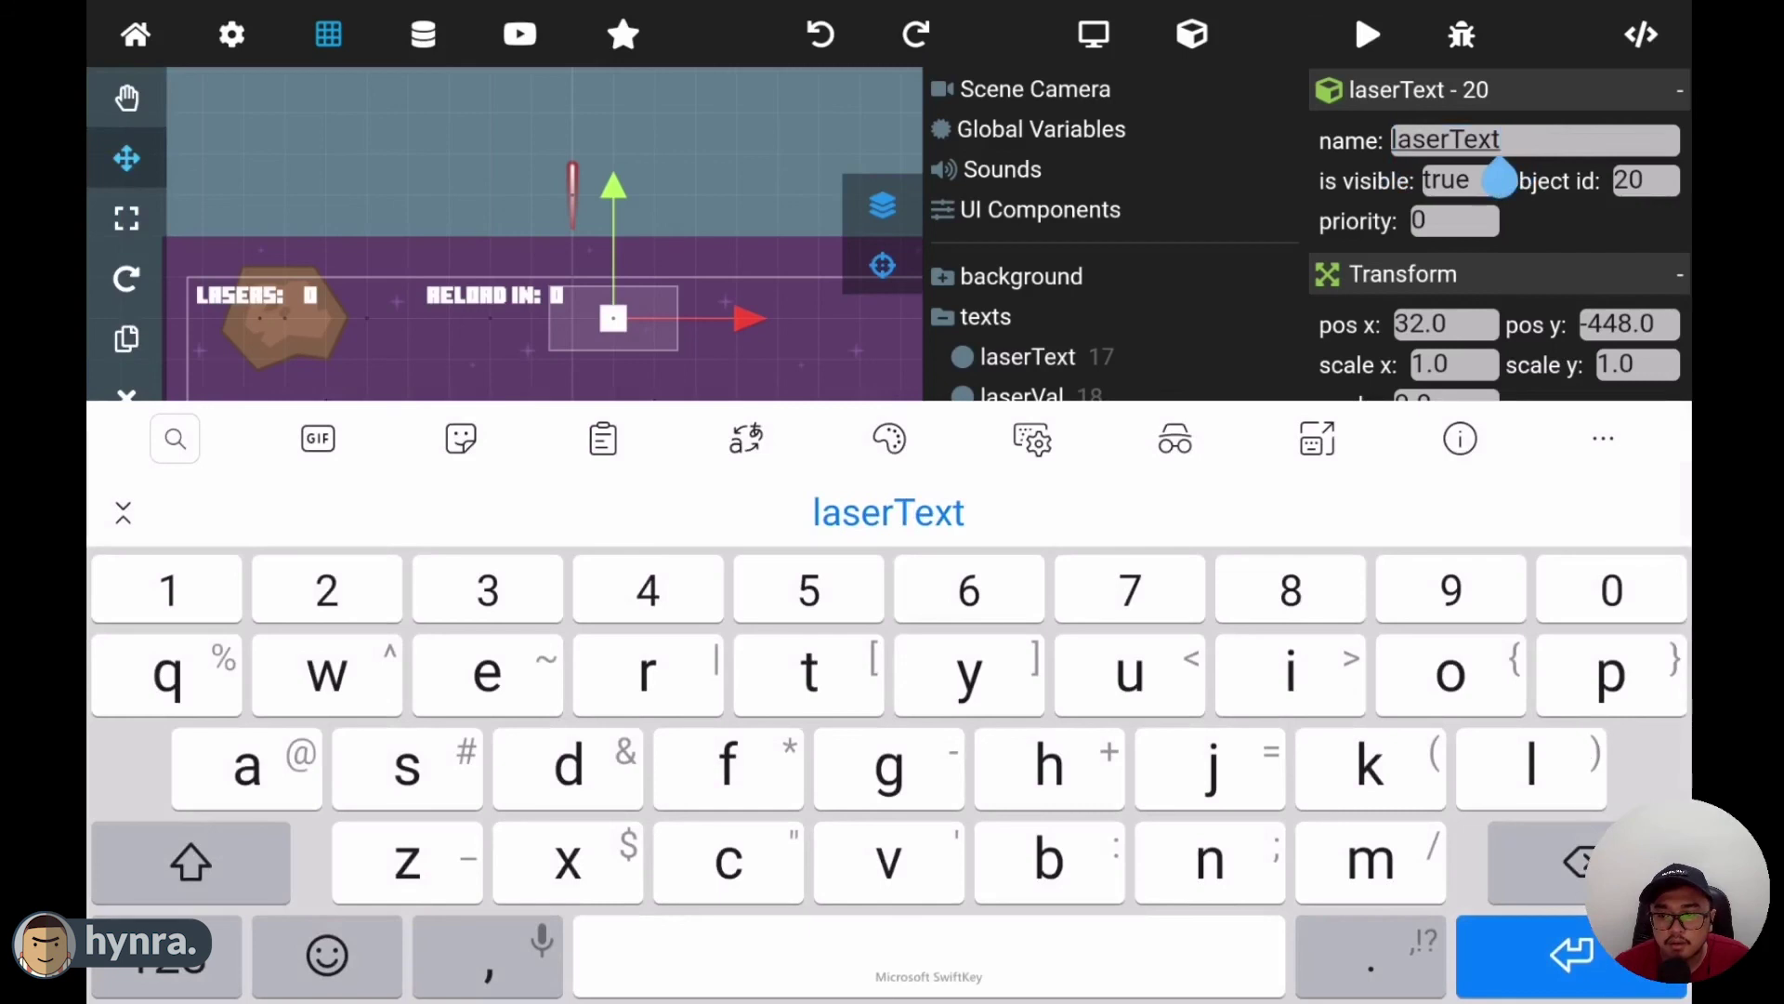
click(1581, 871)
click(1581, 872)
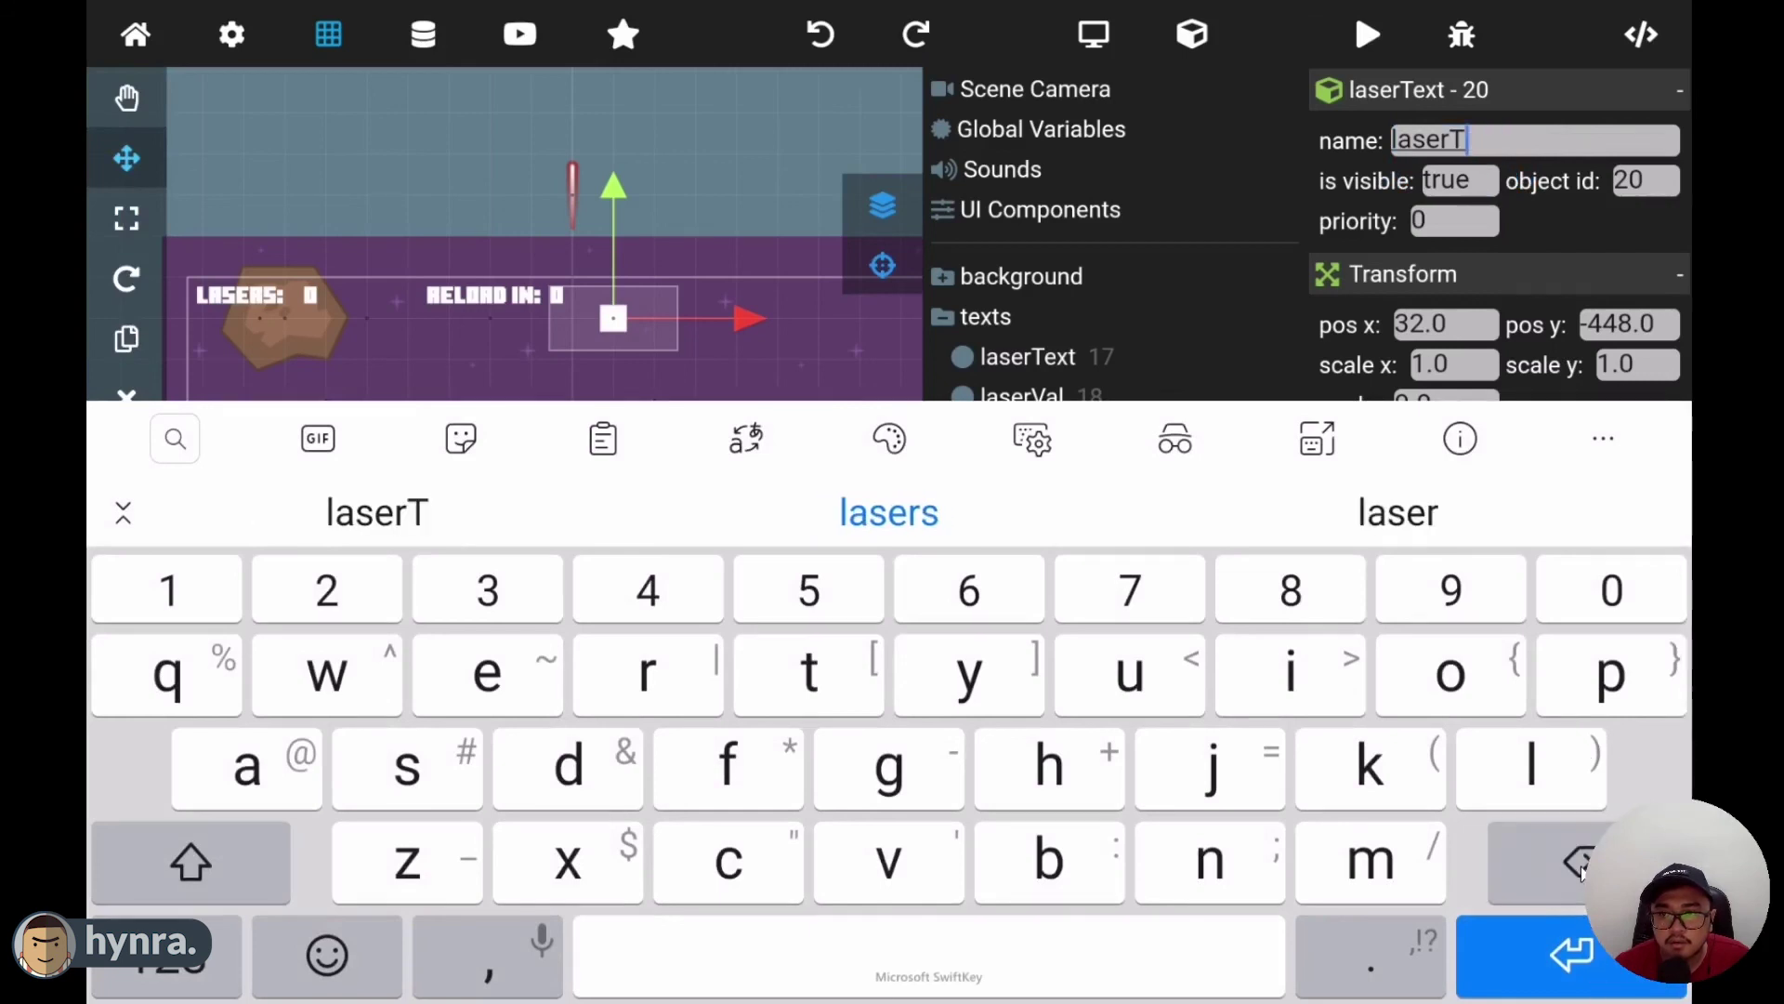
click(1581, 872)
click(1581, 872)
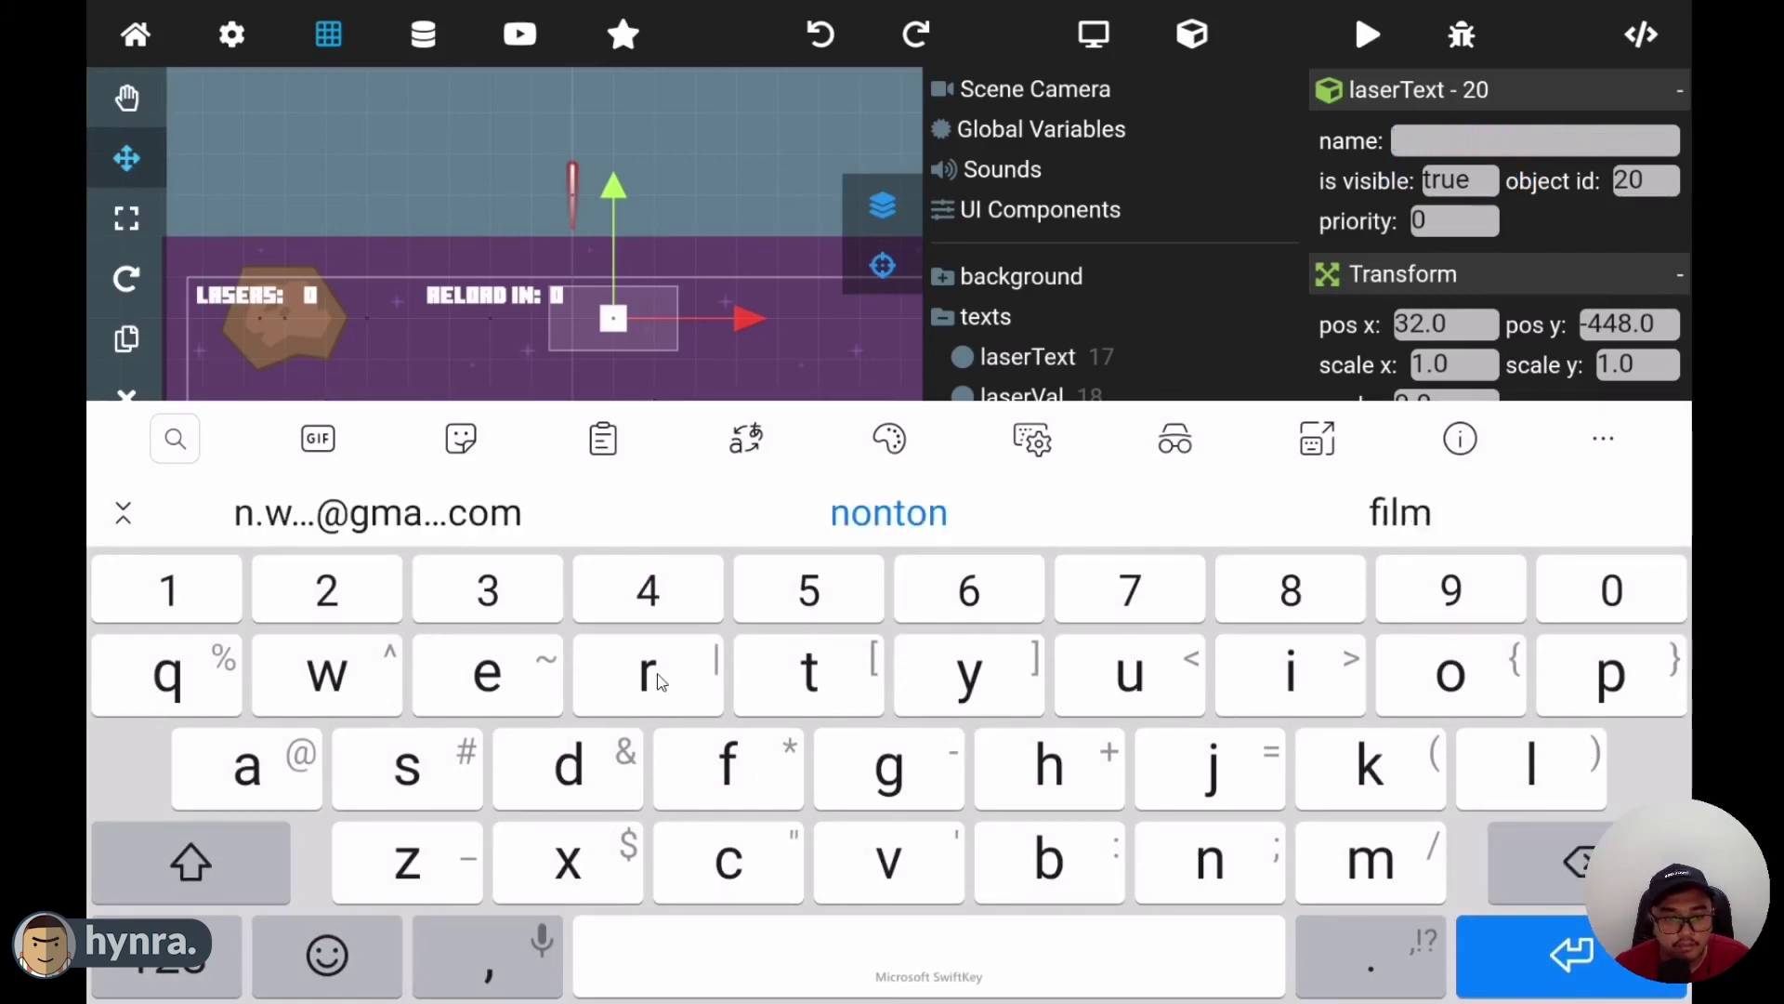
text(rel)
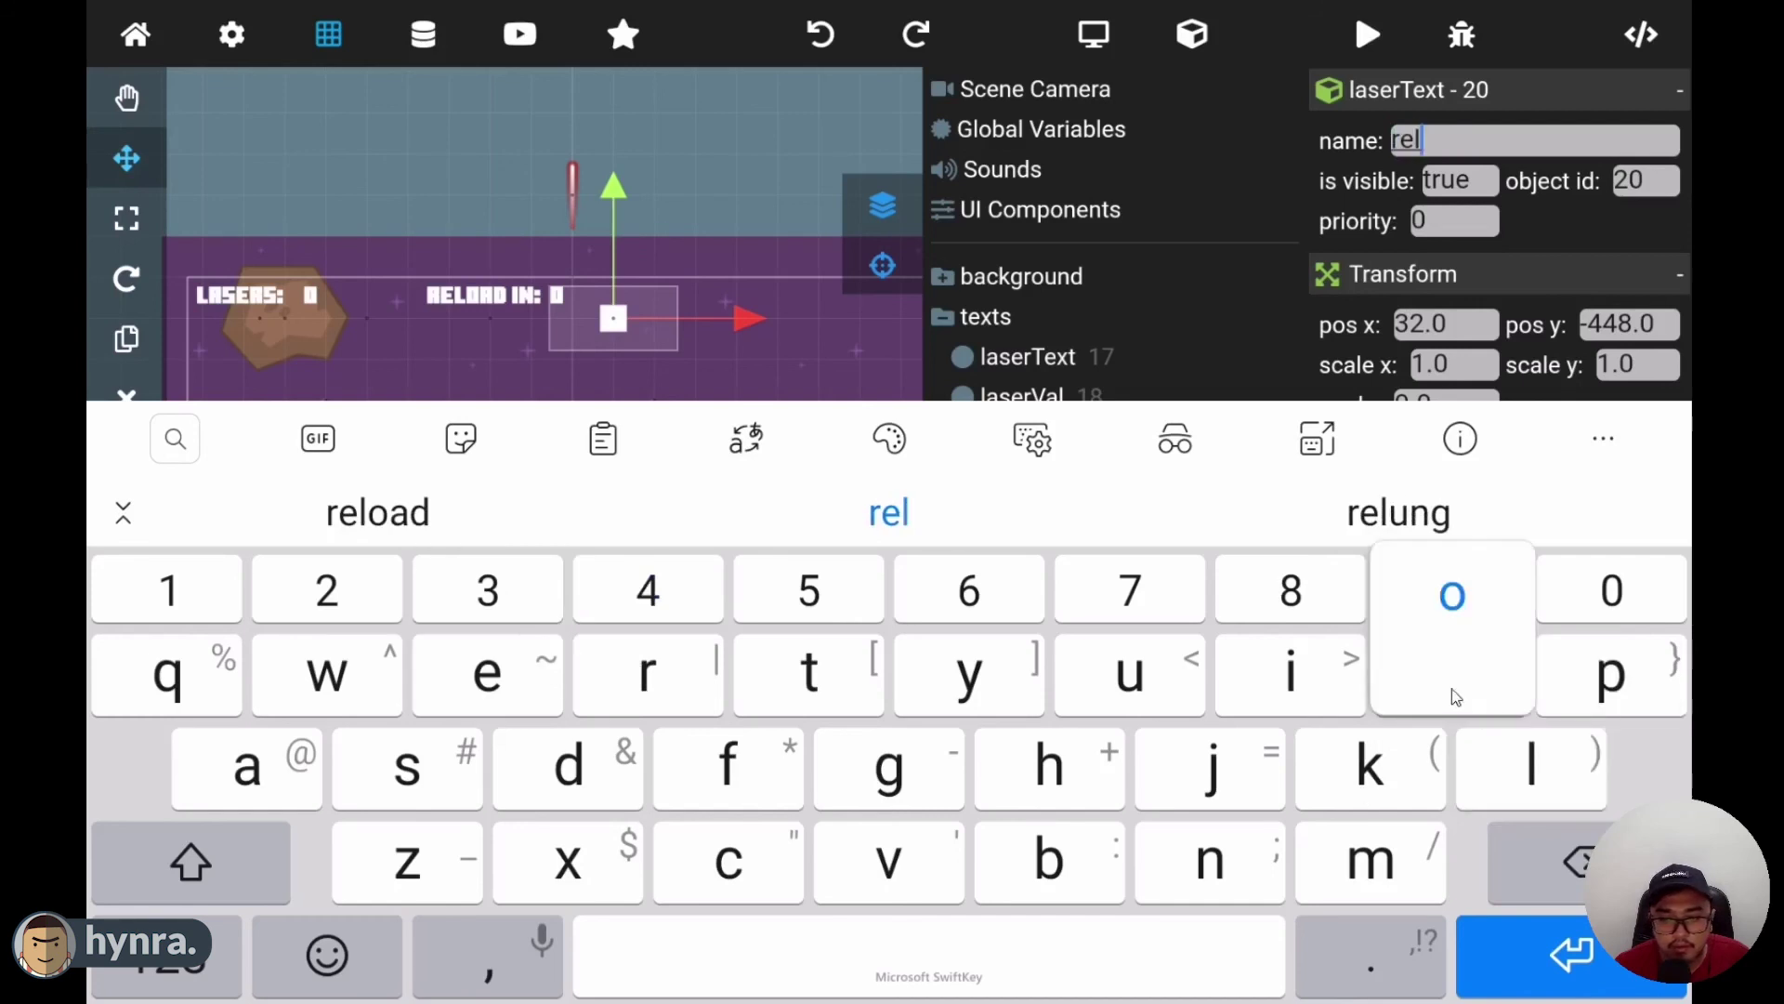
text(oad)
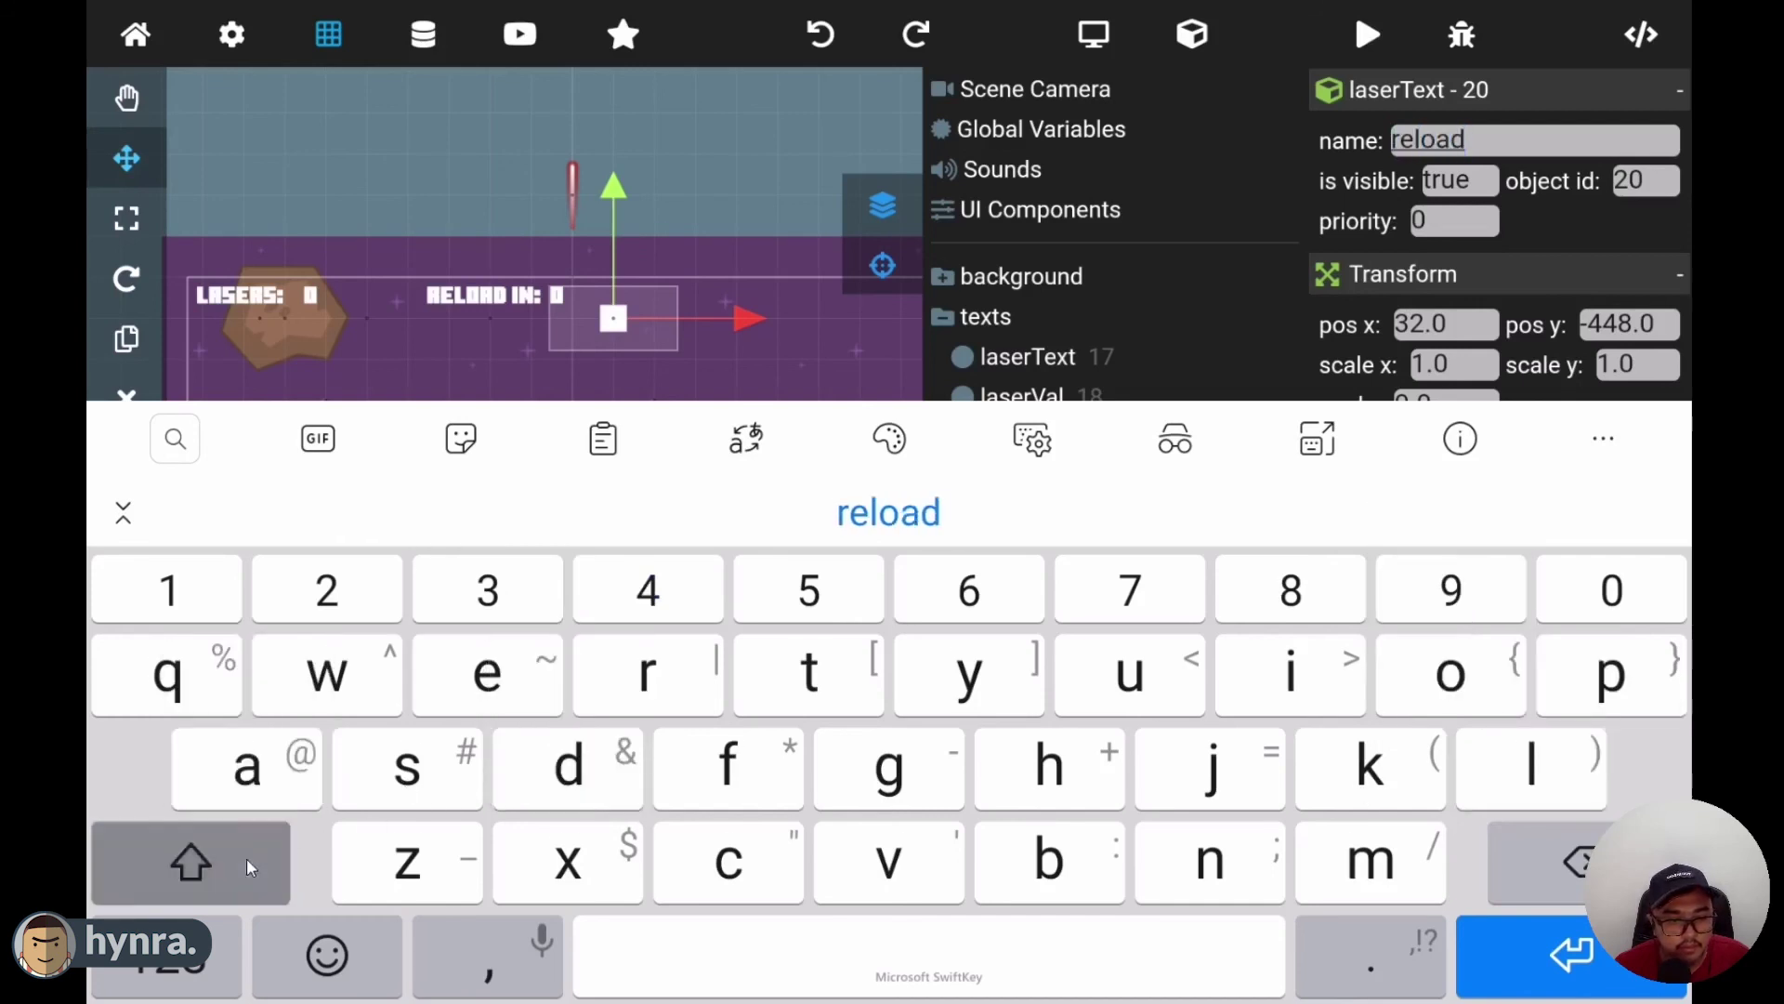
text(Val)
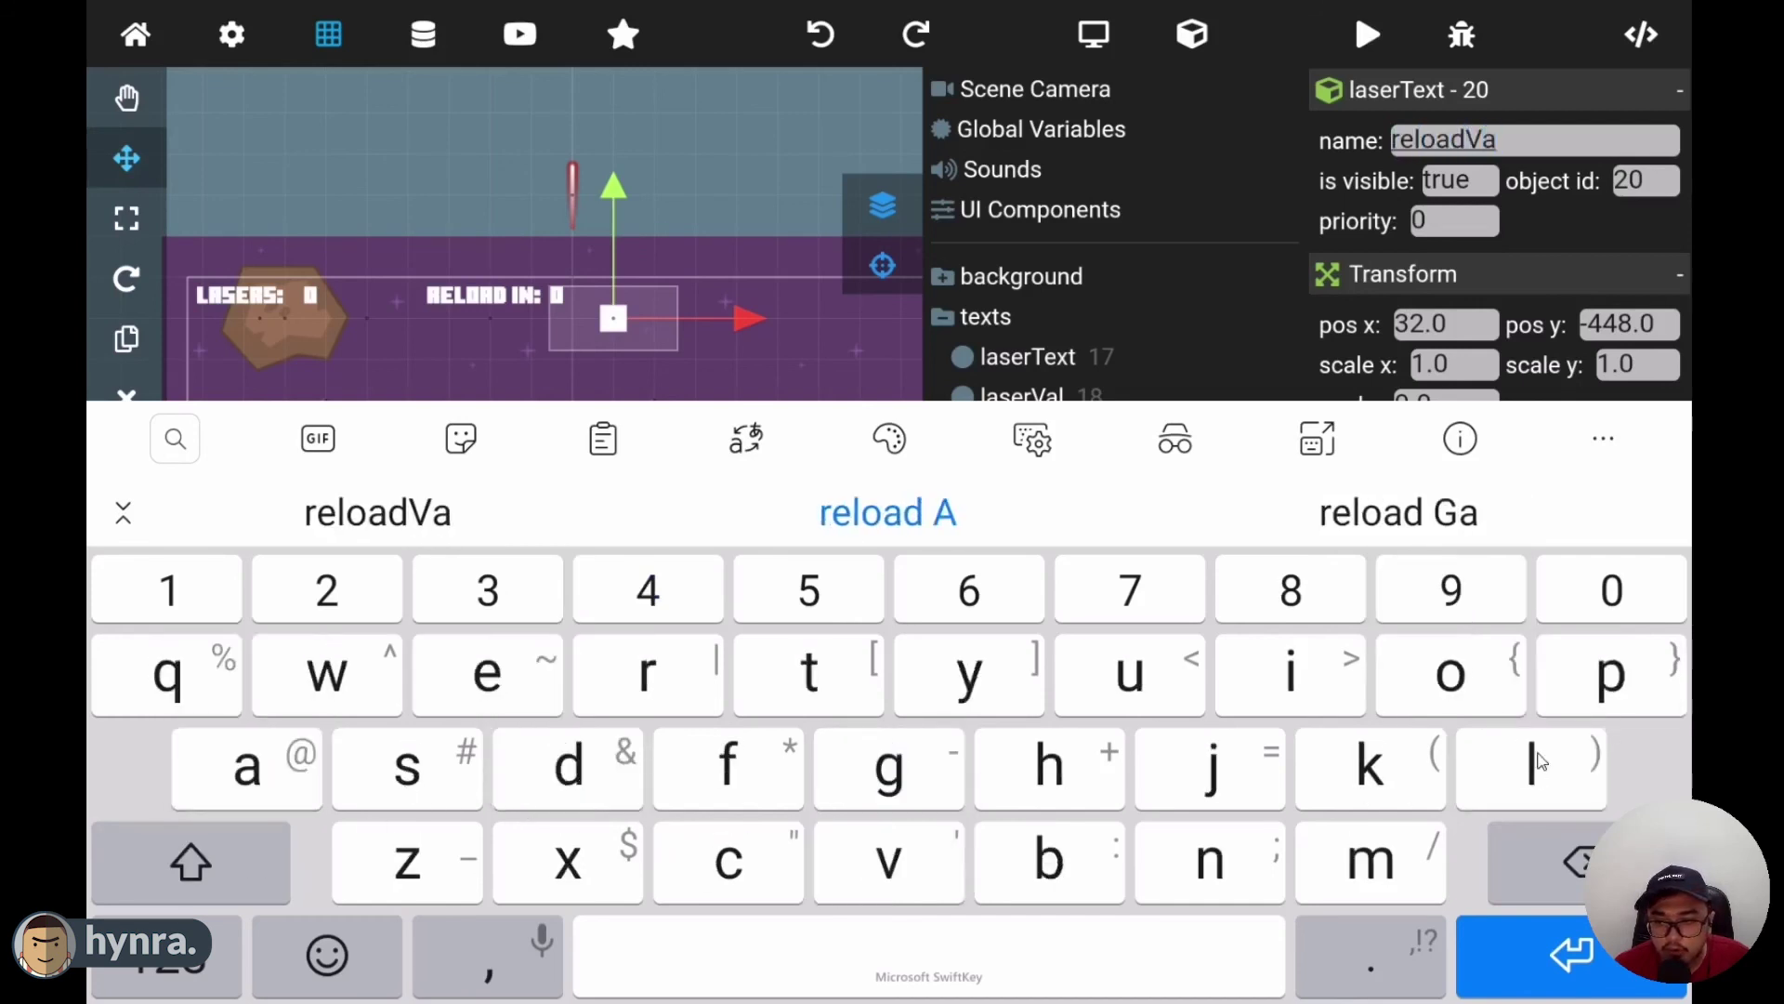
click(1612, 989)
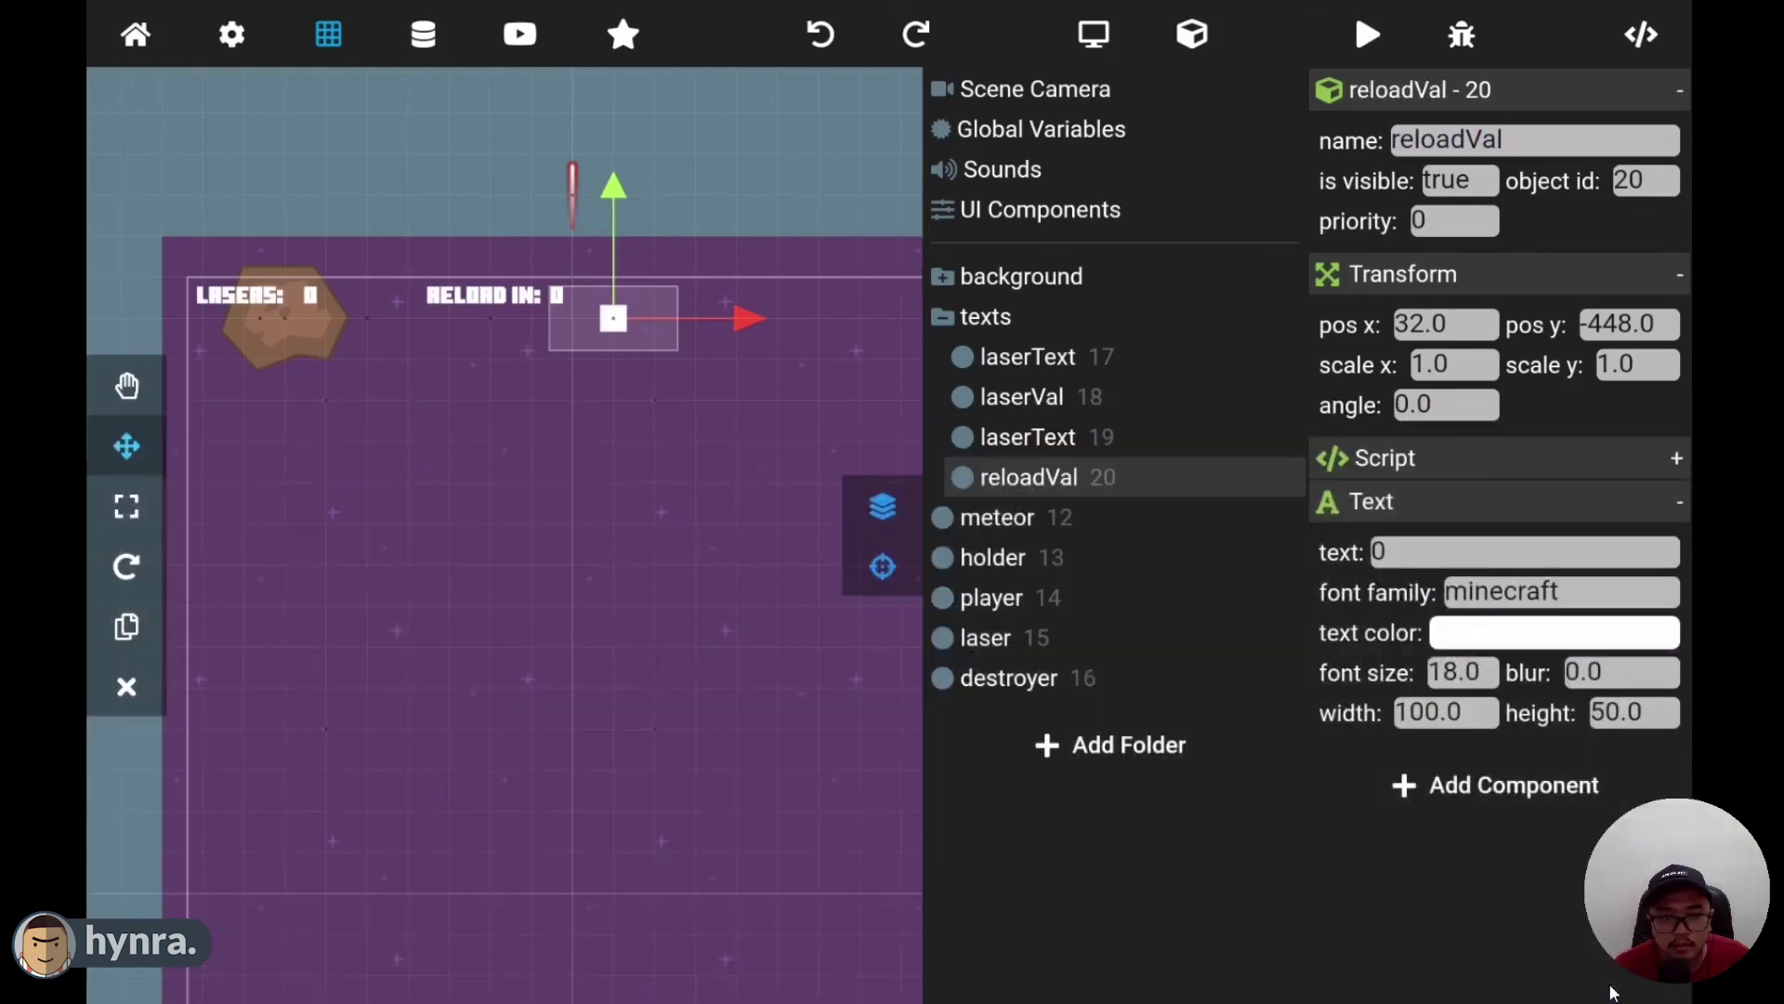
- Rename the "Reload in:" label object from the texts folder as reloadText
click(1035, 437)
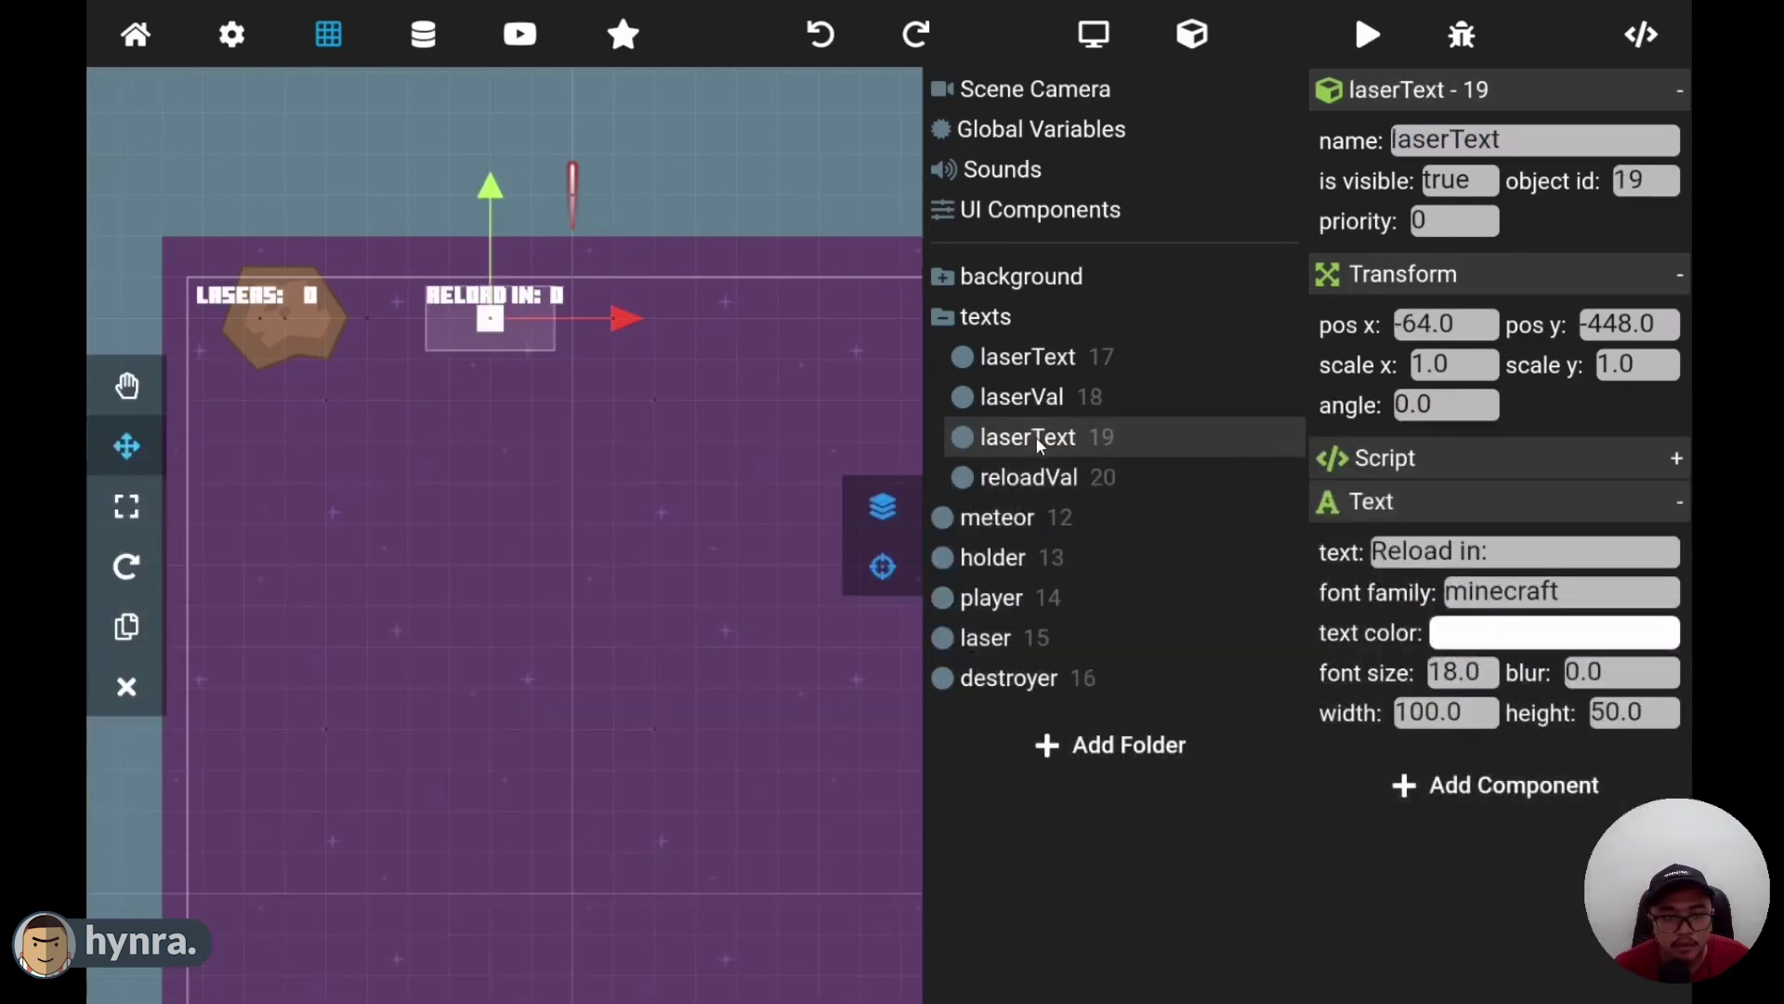
click(1453, 141)
double_click(1452, 142)
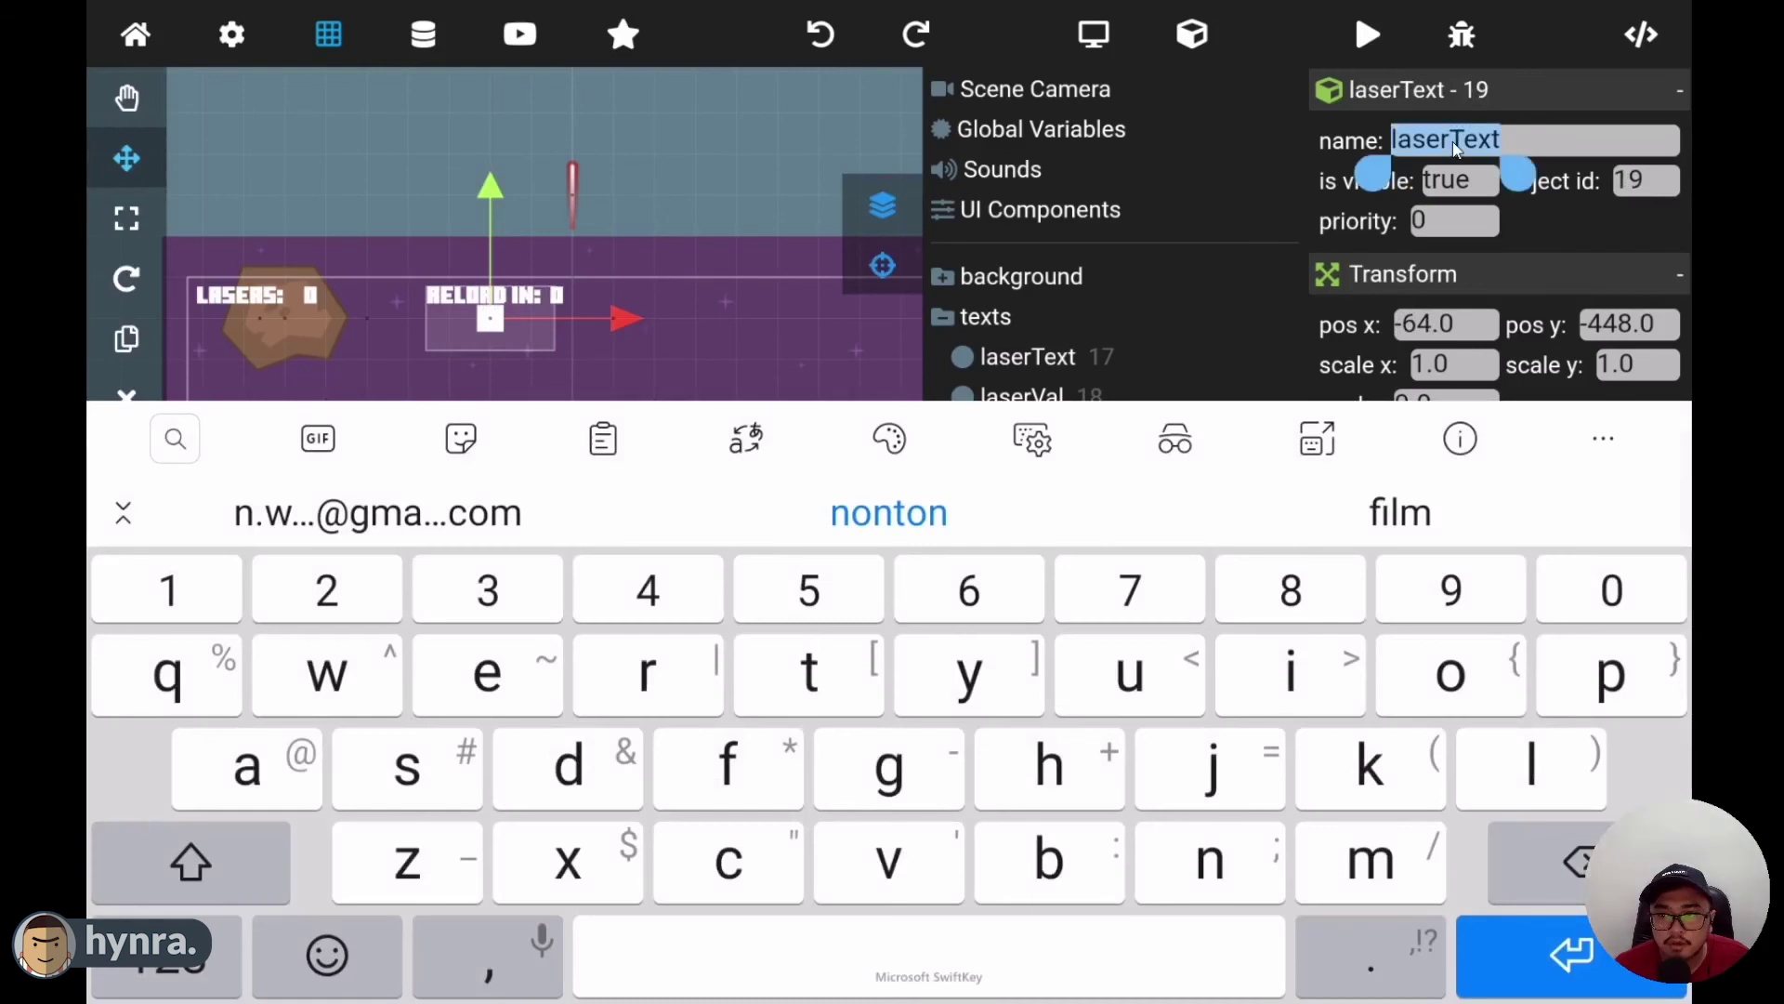
click(1447, 141)
key(BackSpace)
key(BackSpace)
key(BackSpace)
key(BackSpace)
key(BackSpace)
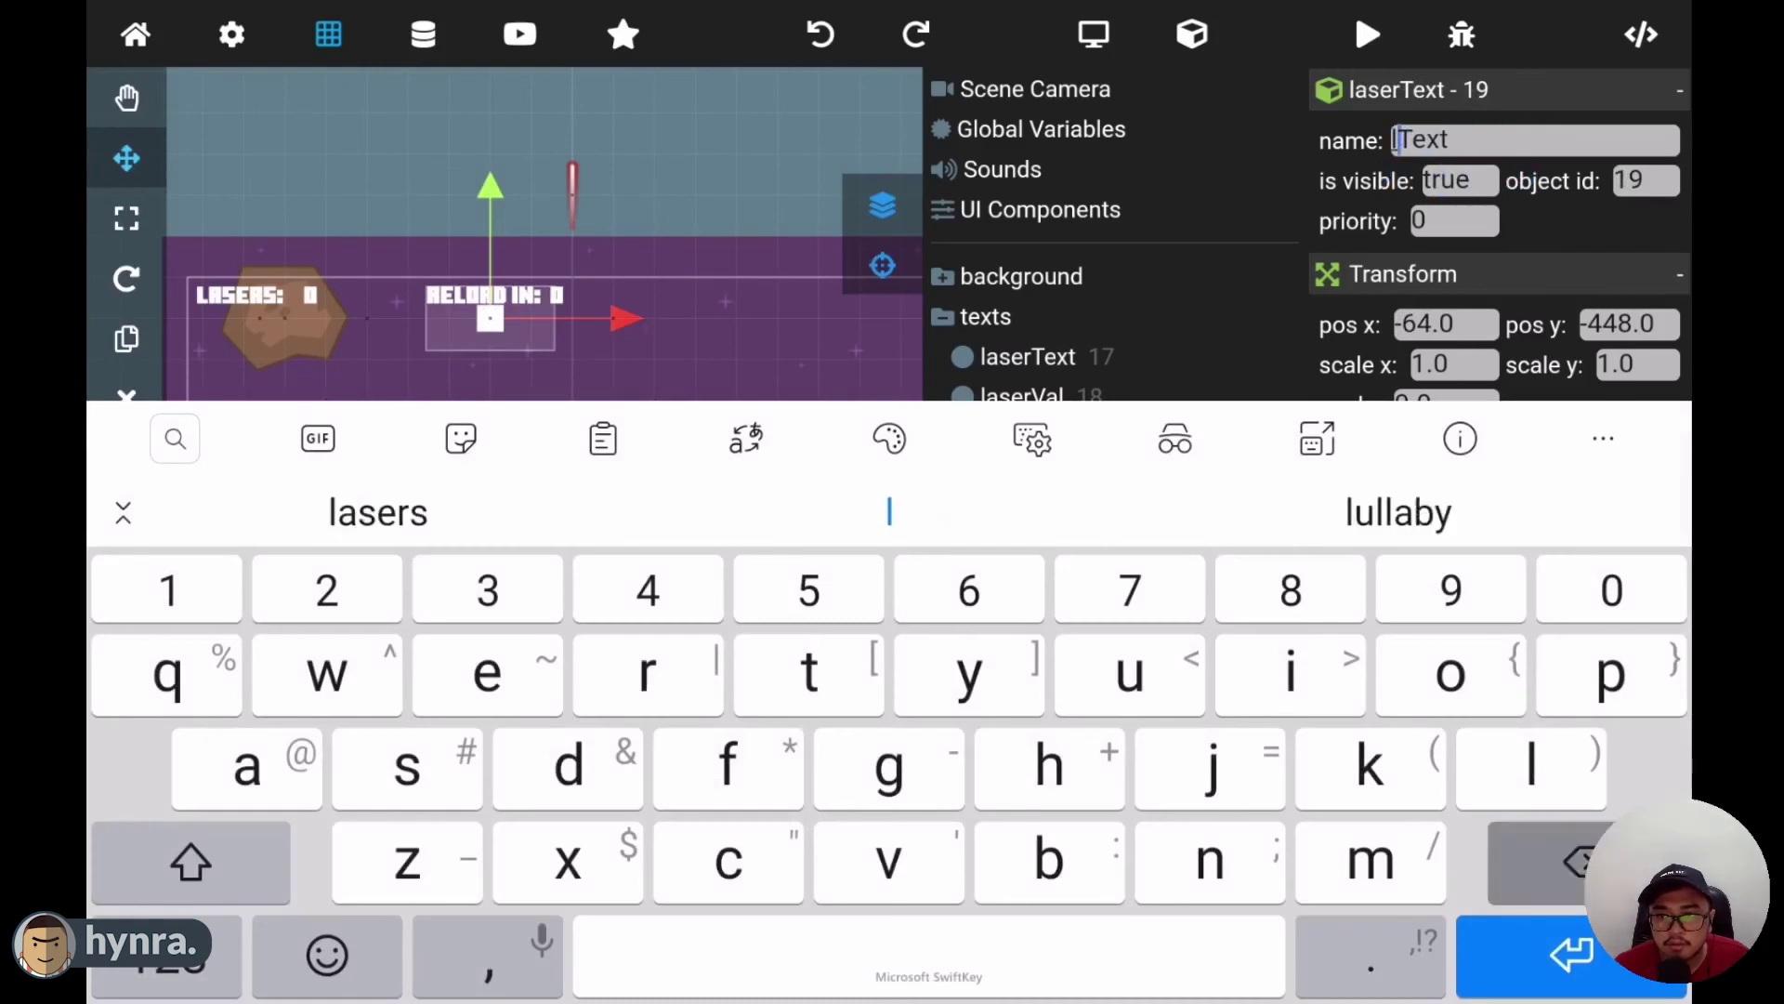
text(rel)
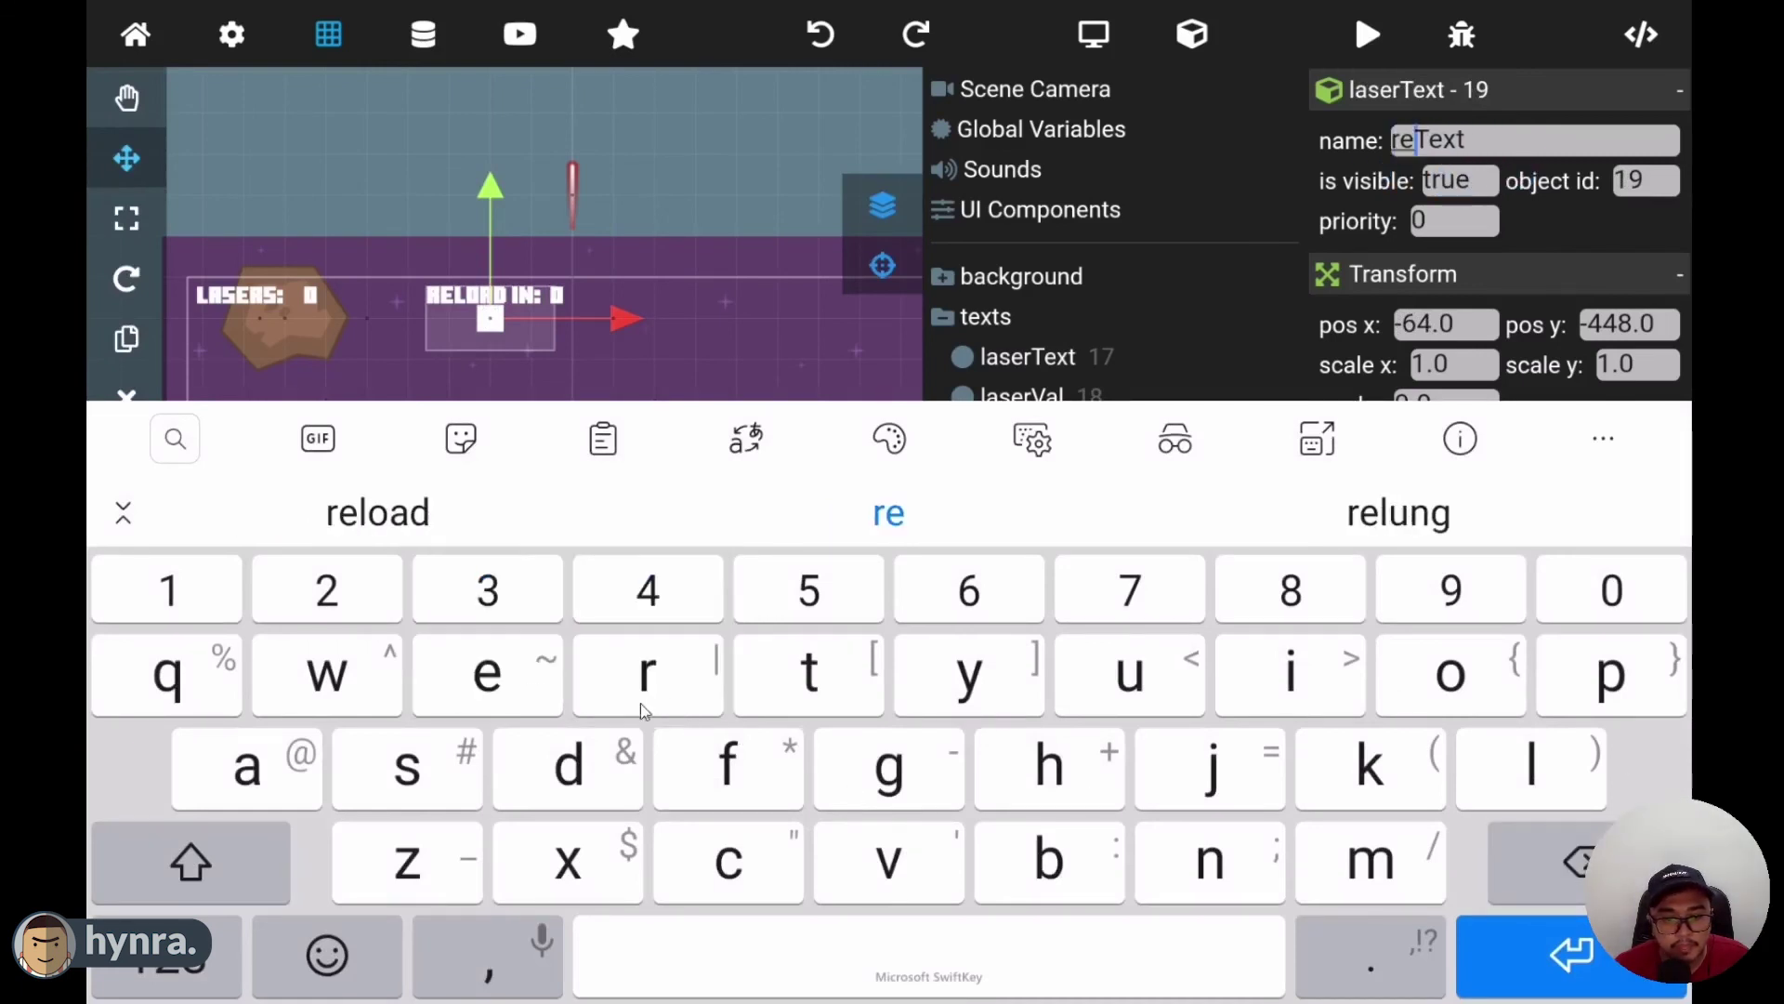
text(oad)
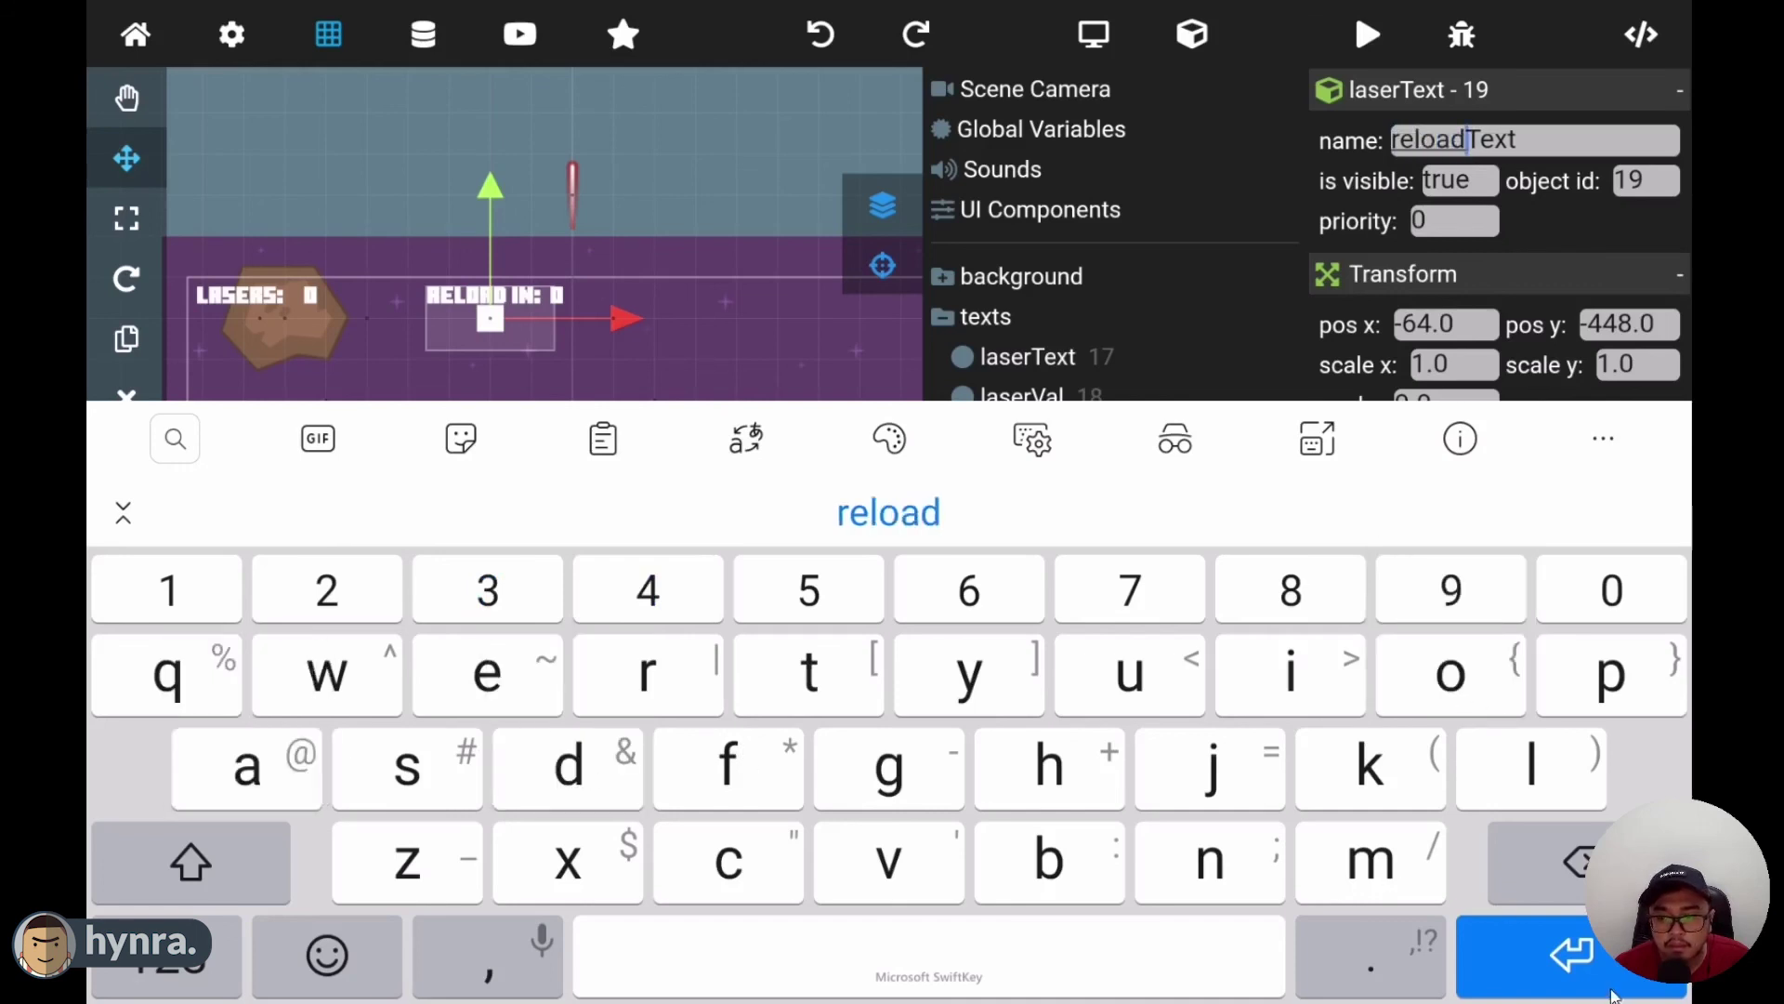
click(1564, 965)
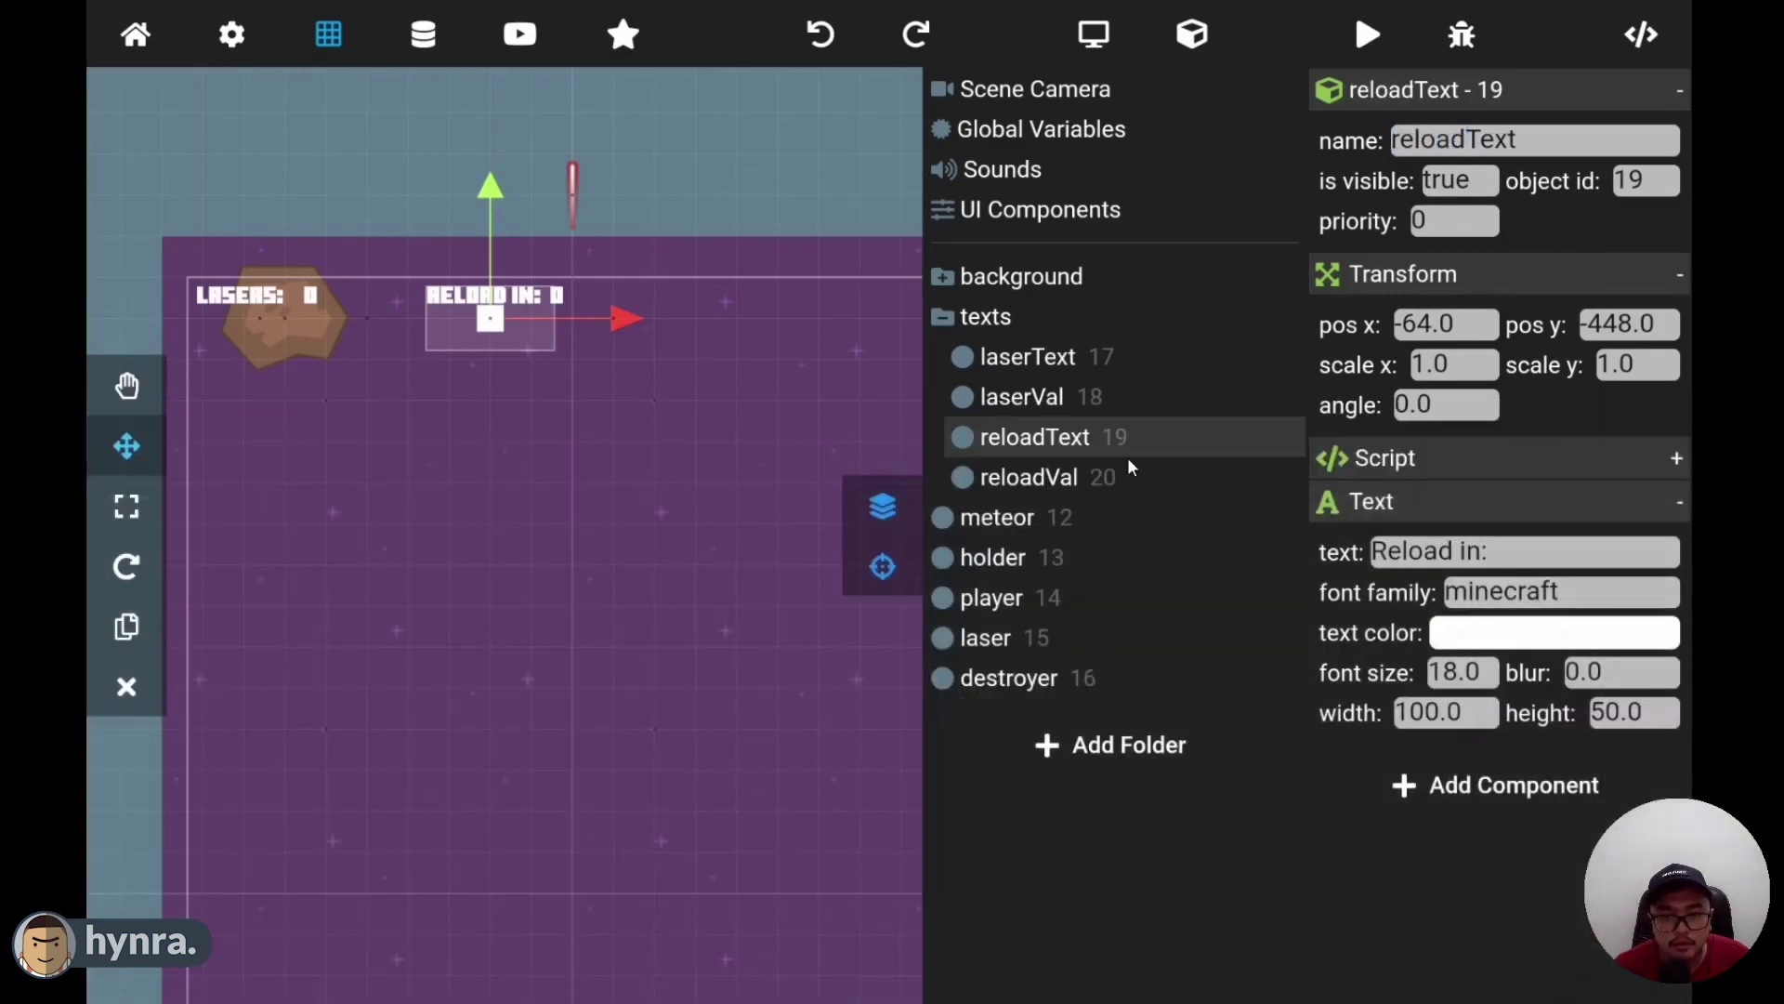
- In the script of reloadVal, add a Step event and connect it to a new Set text action
click(1070, 479)
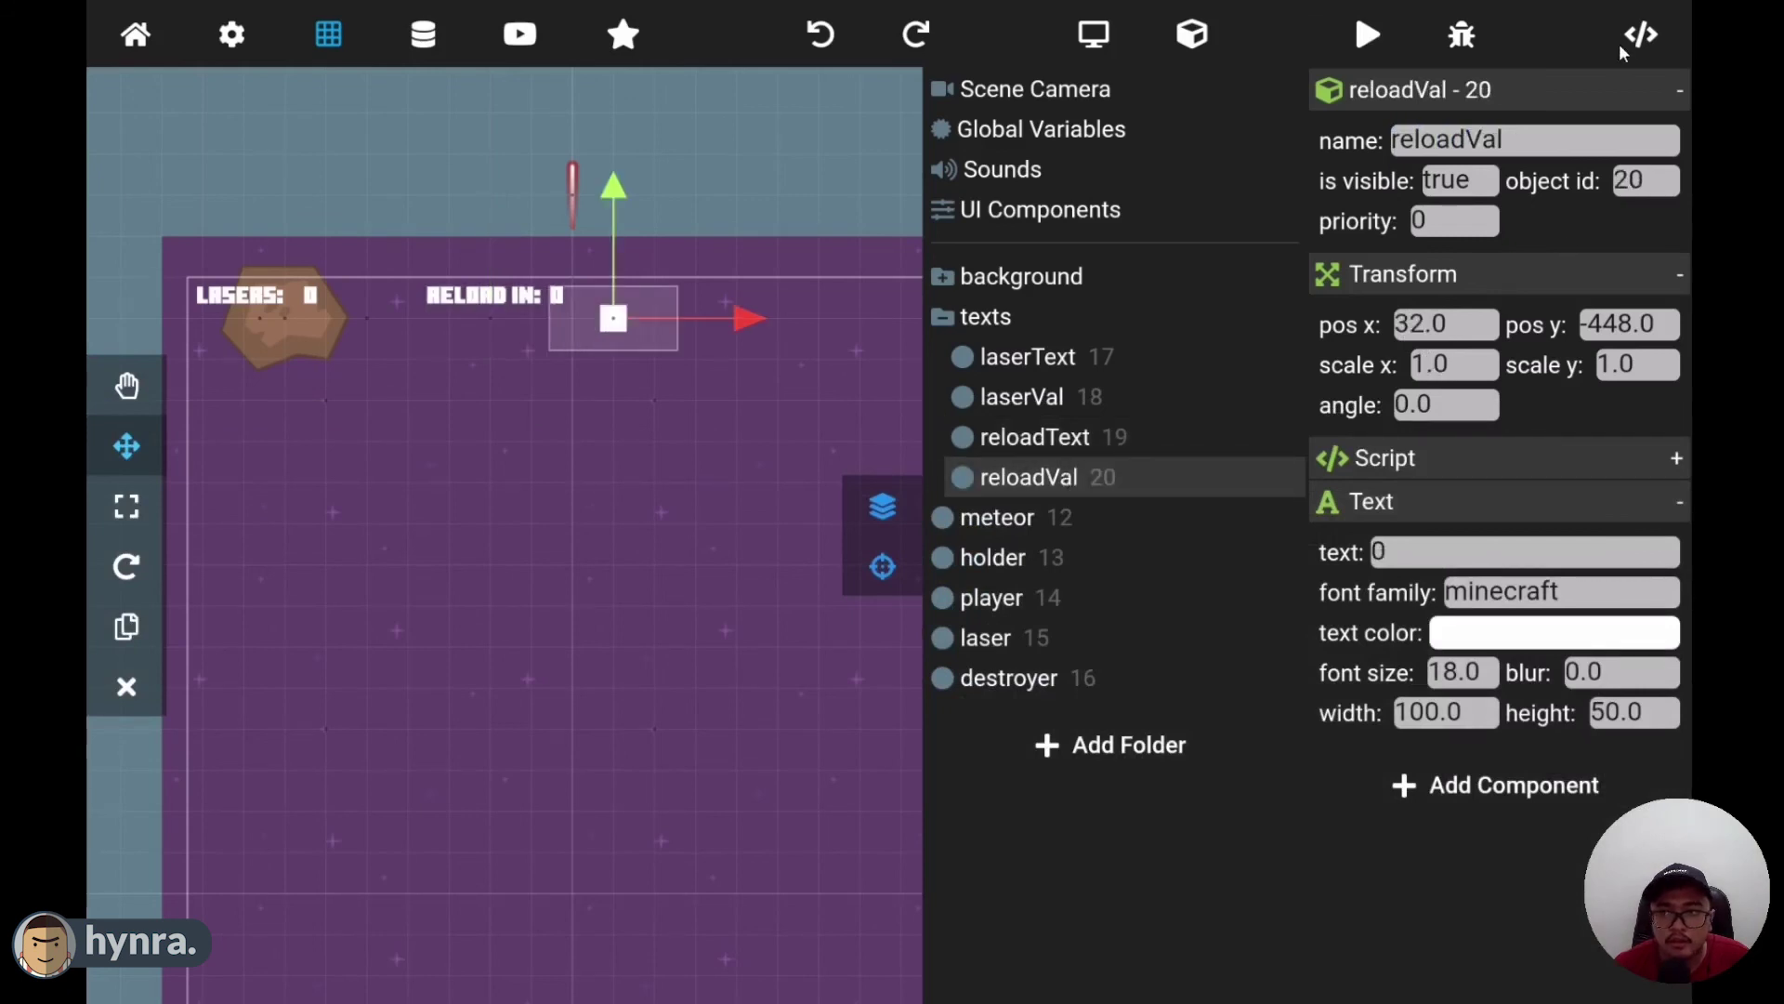
click(1642, 36)
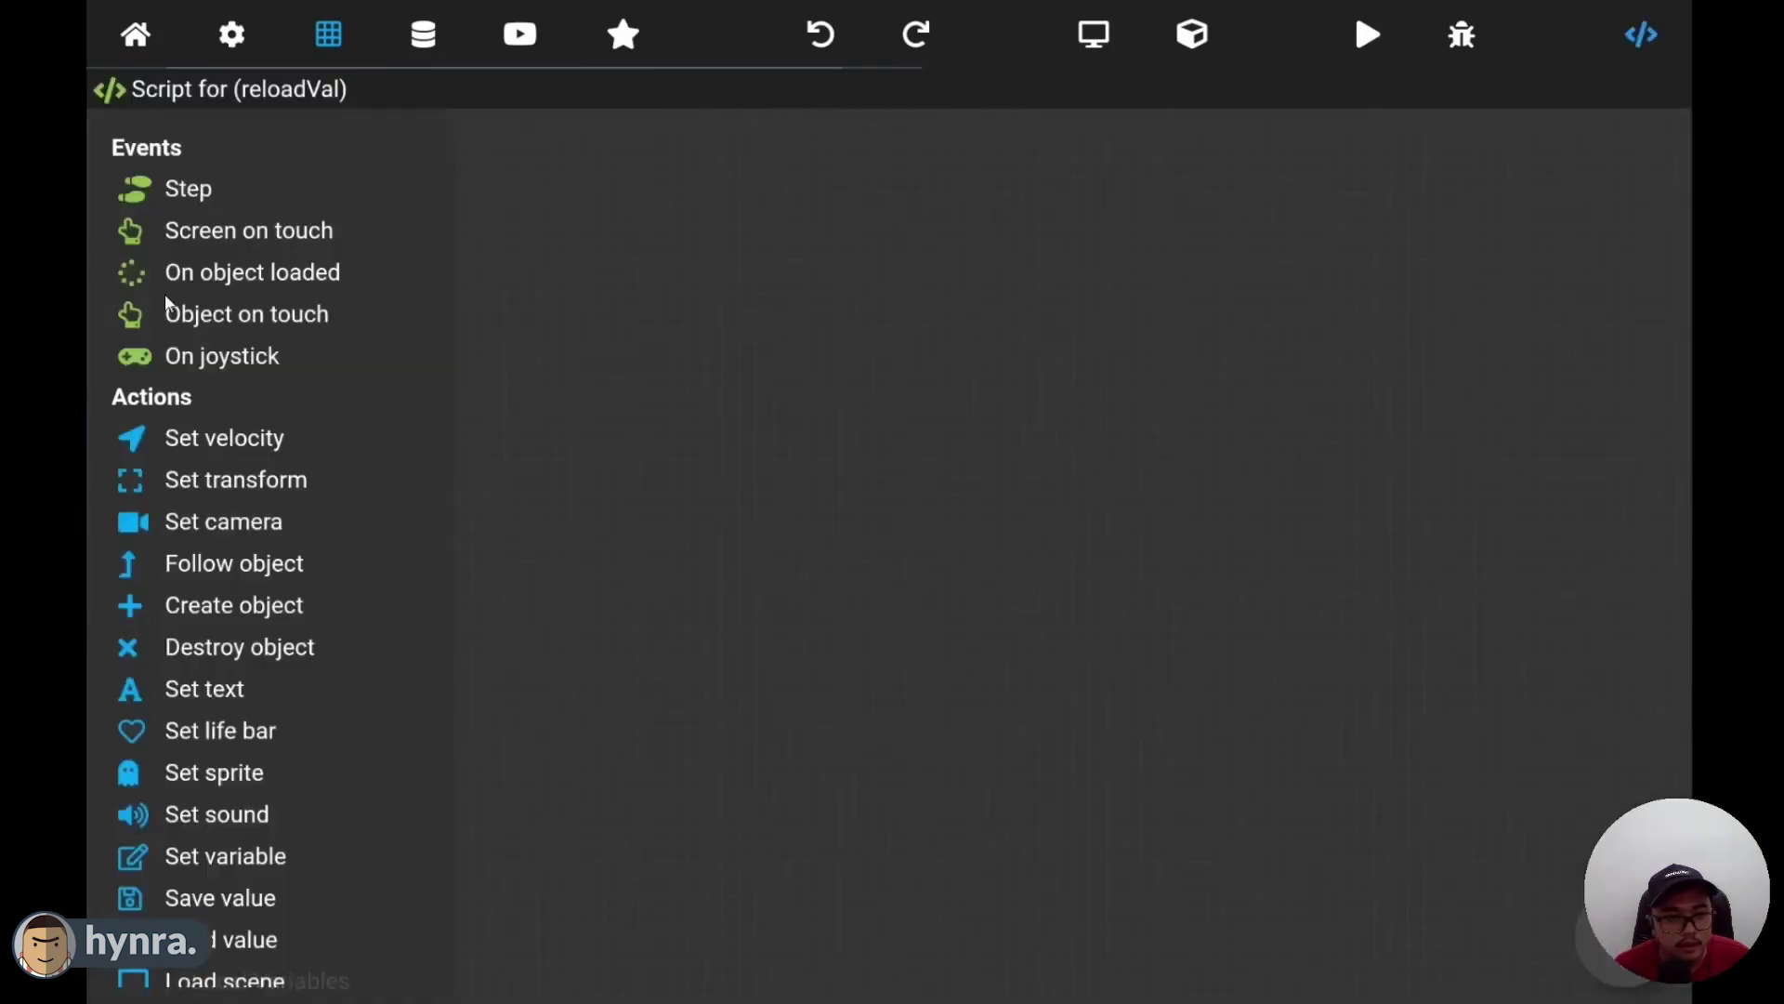
drag(179, 197, 552, 433)
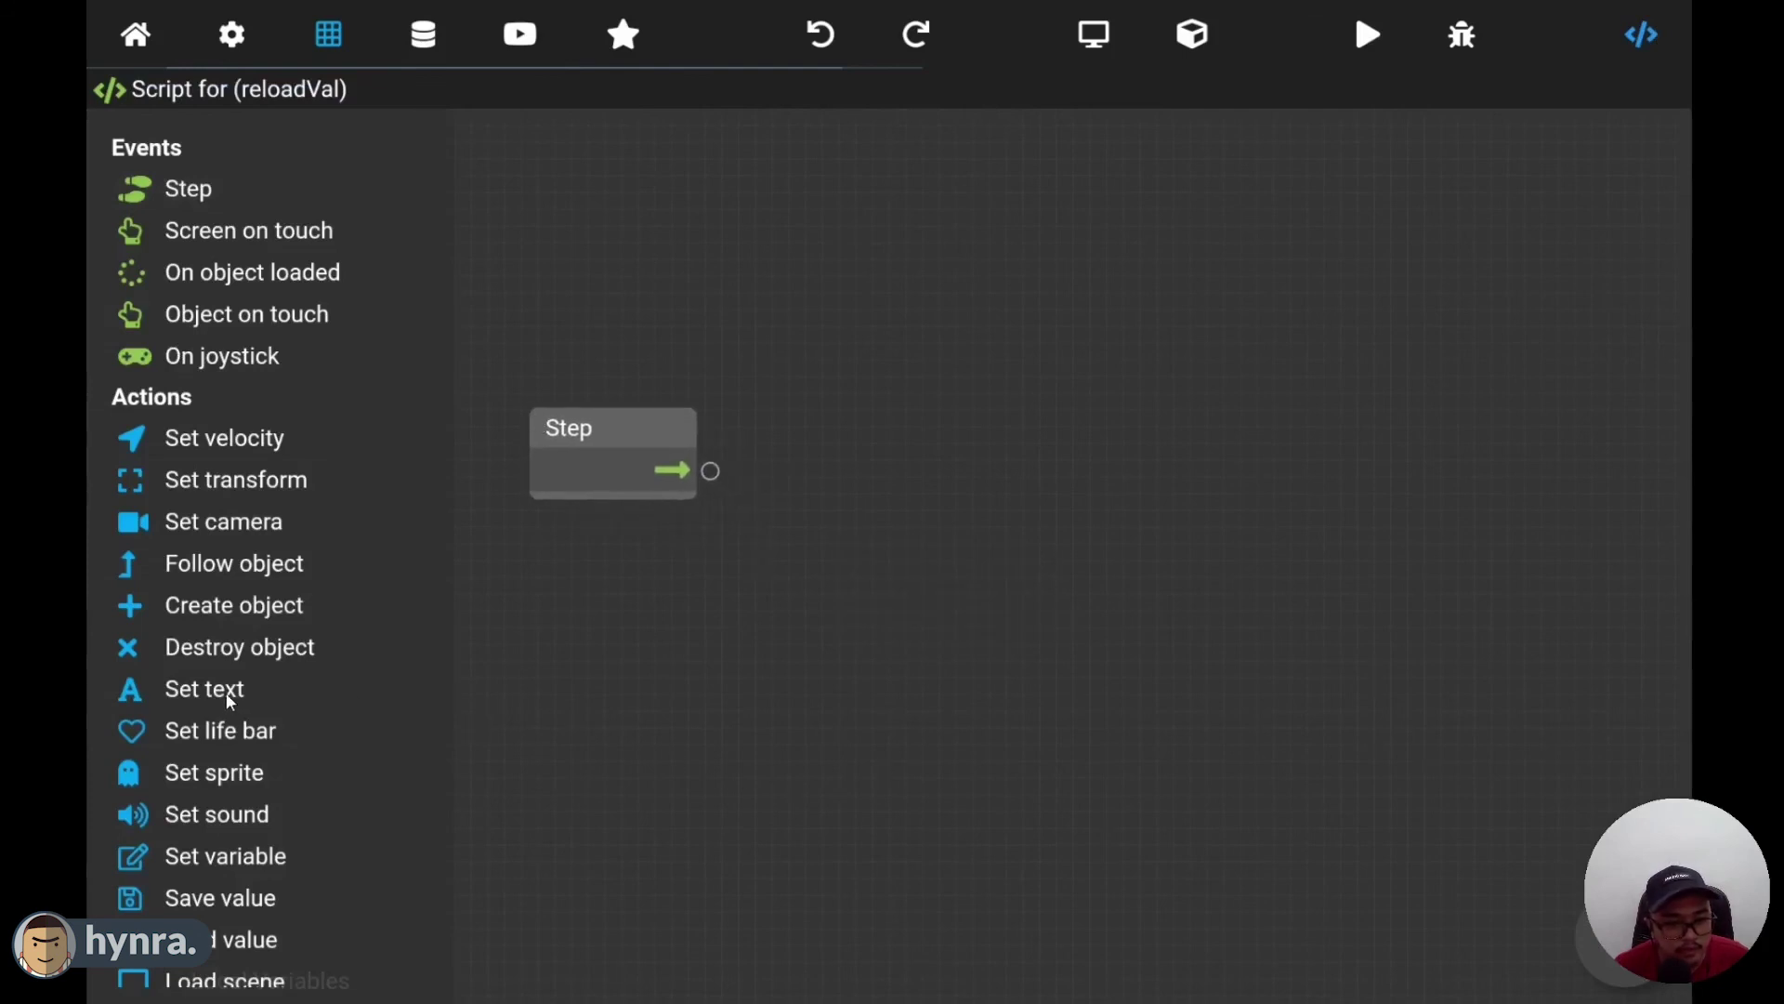
drag(230, 702, 933, 638)
drag(944, 576, 918, 363)
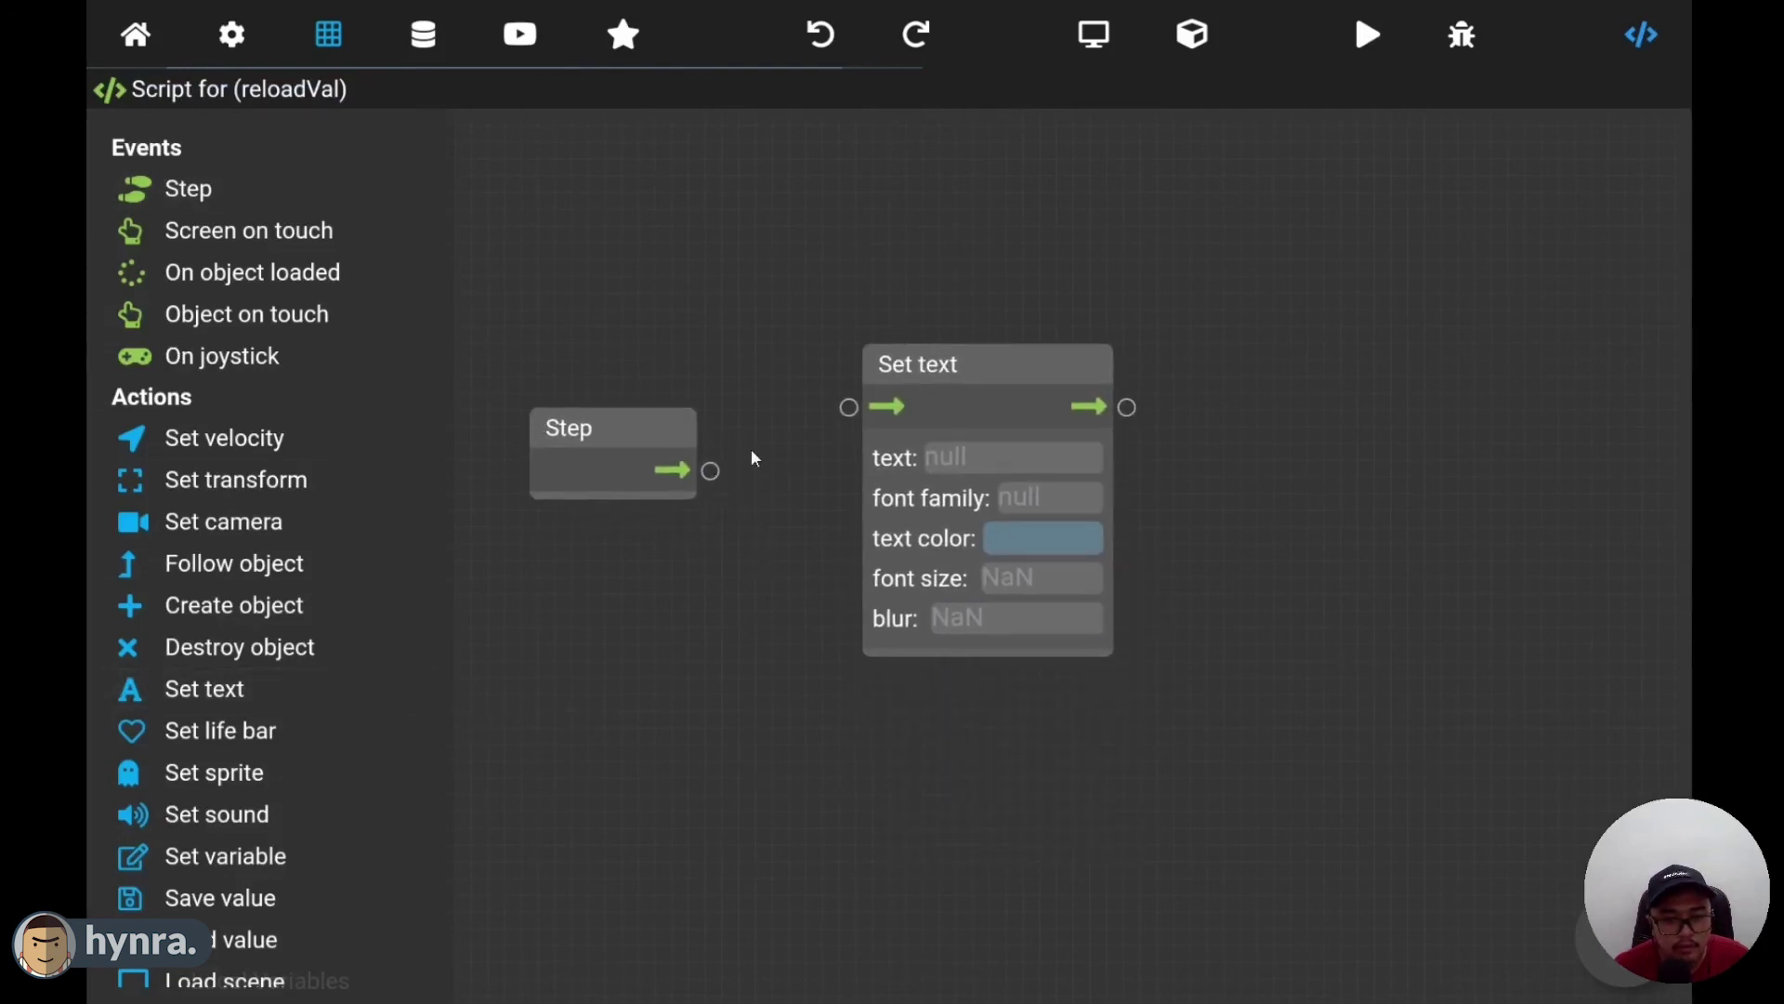
drag(711, 471, 849, 407)
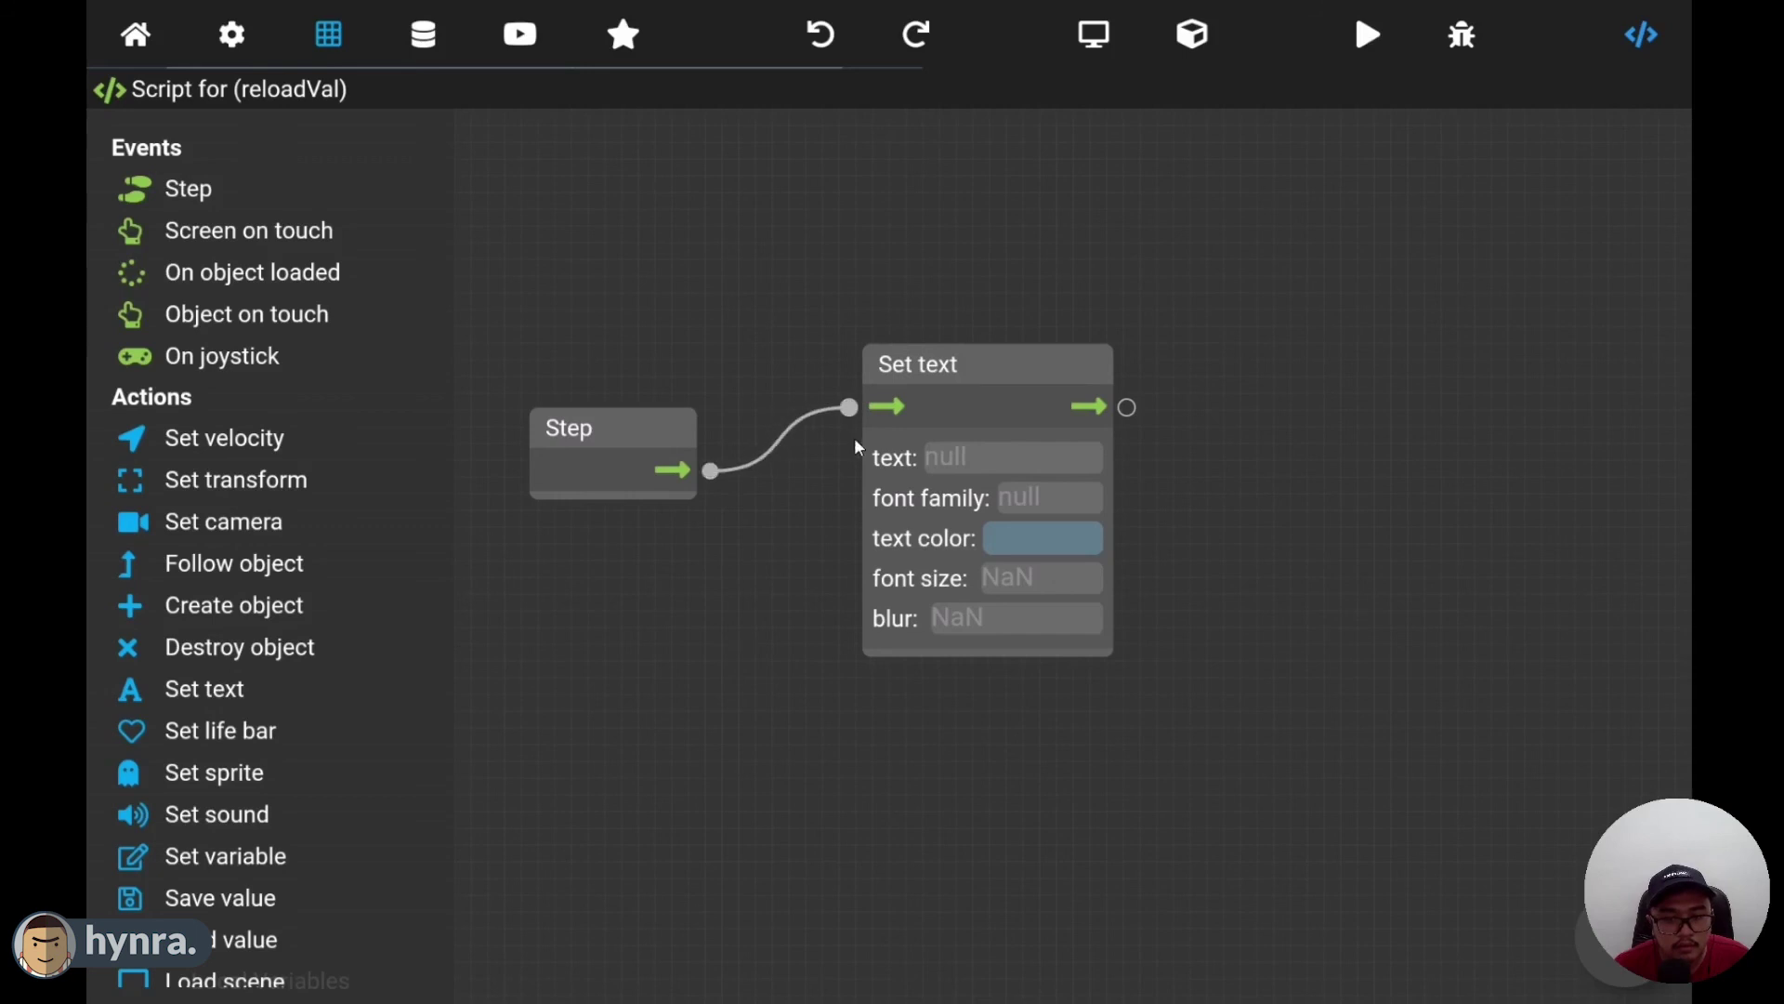
- Set the Set text action's text to {variables.timeToReload} and its font family to minecraft
click(900, 458)
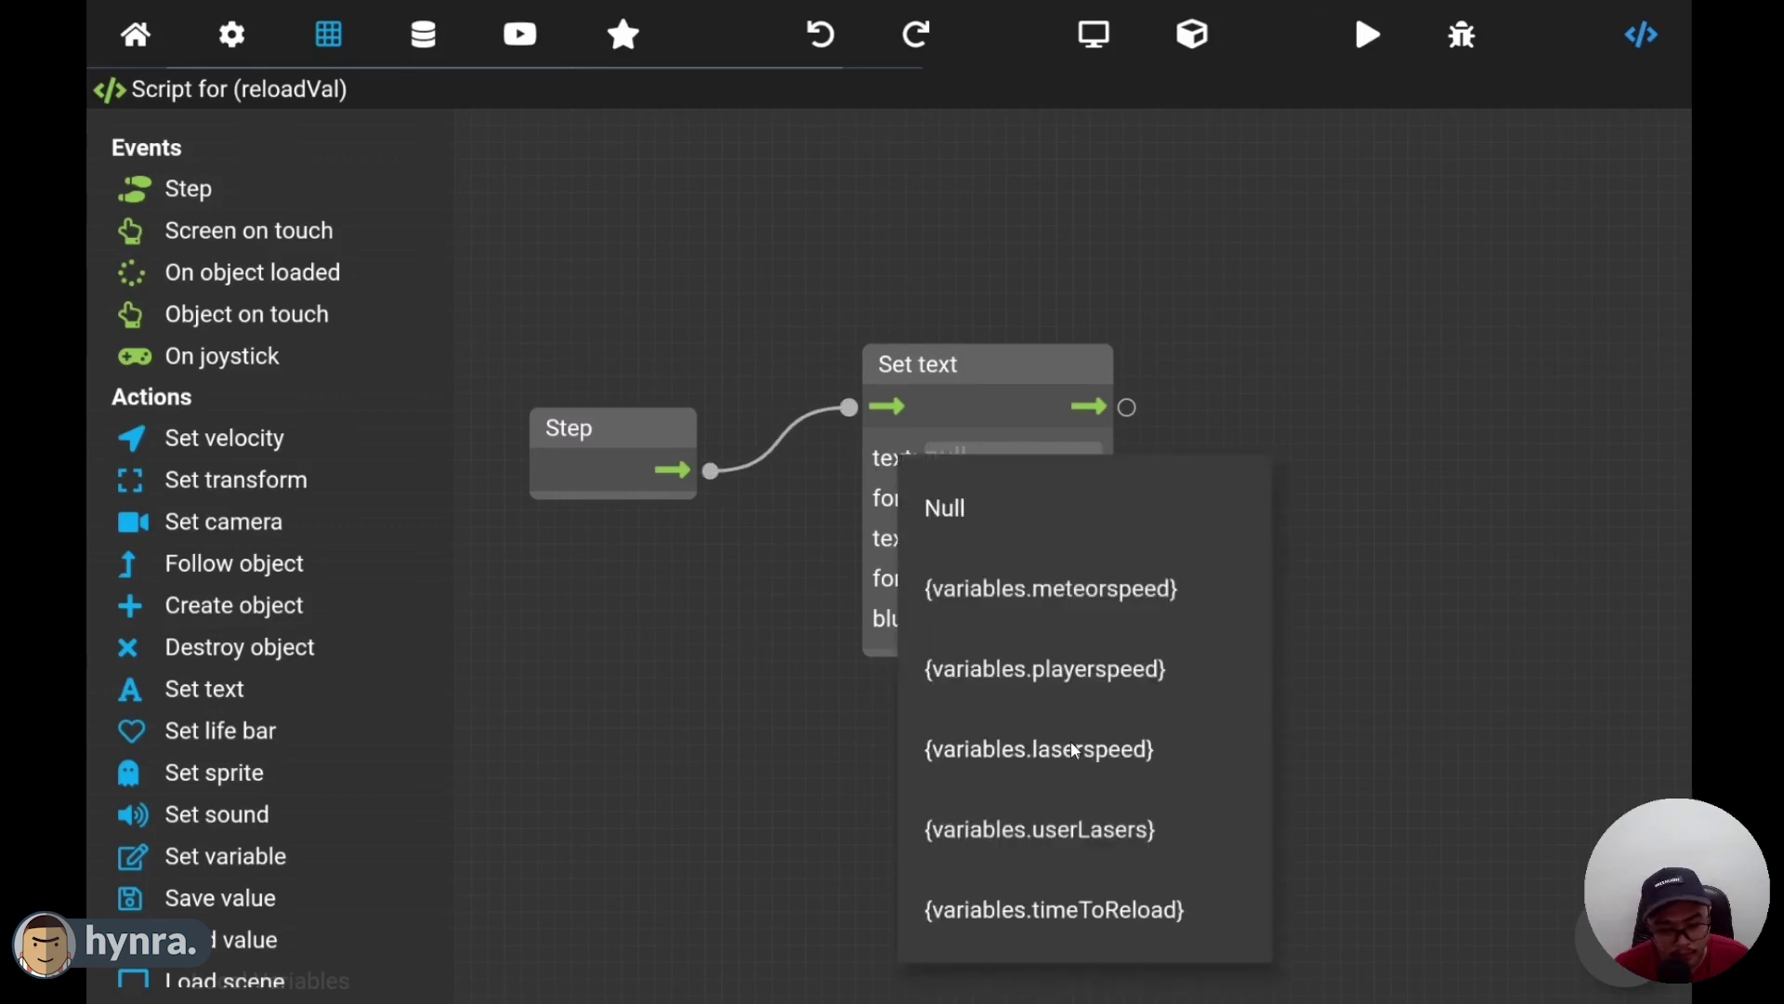
click(1069, 920)
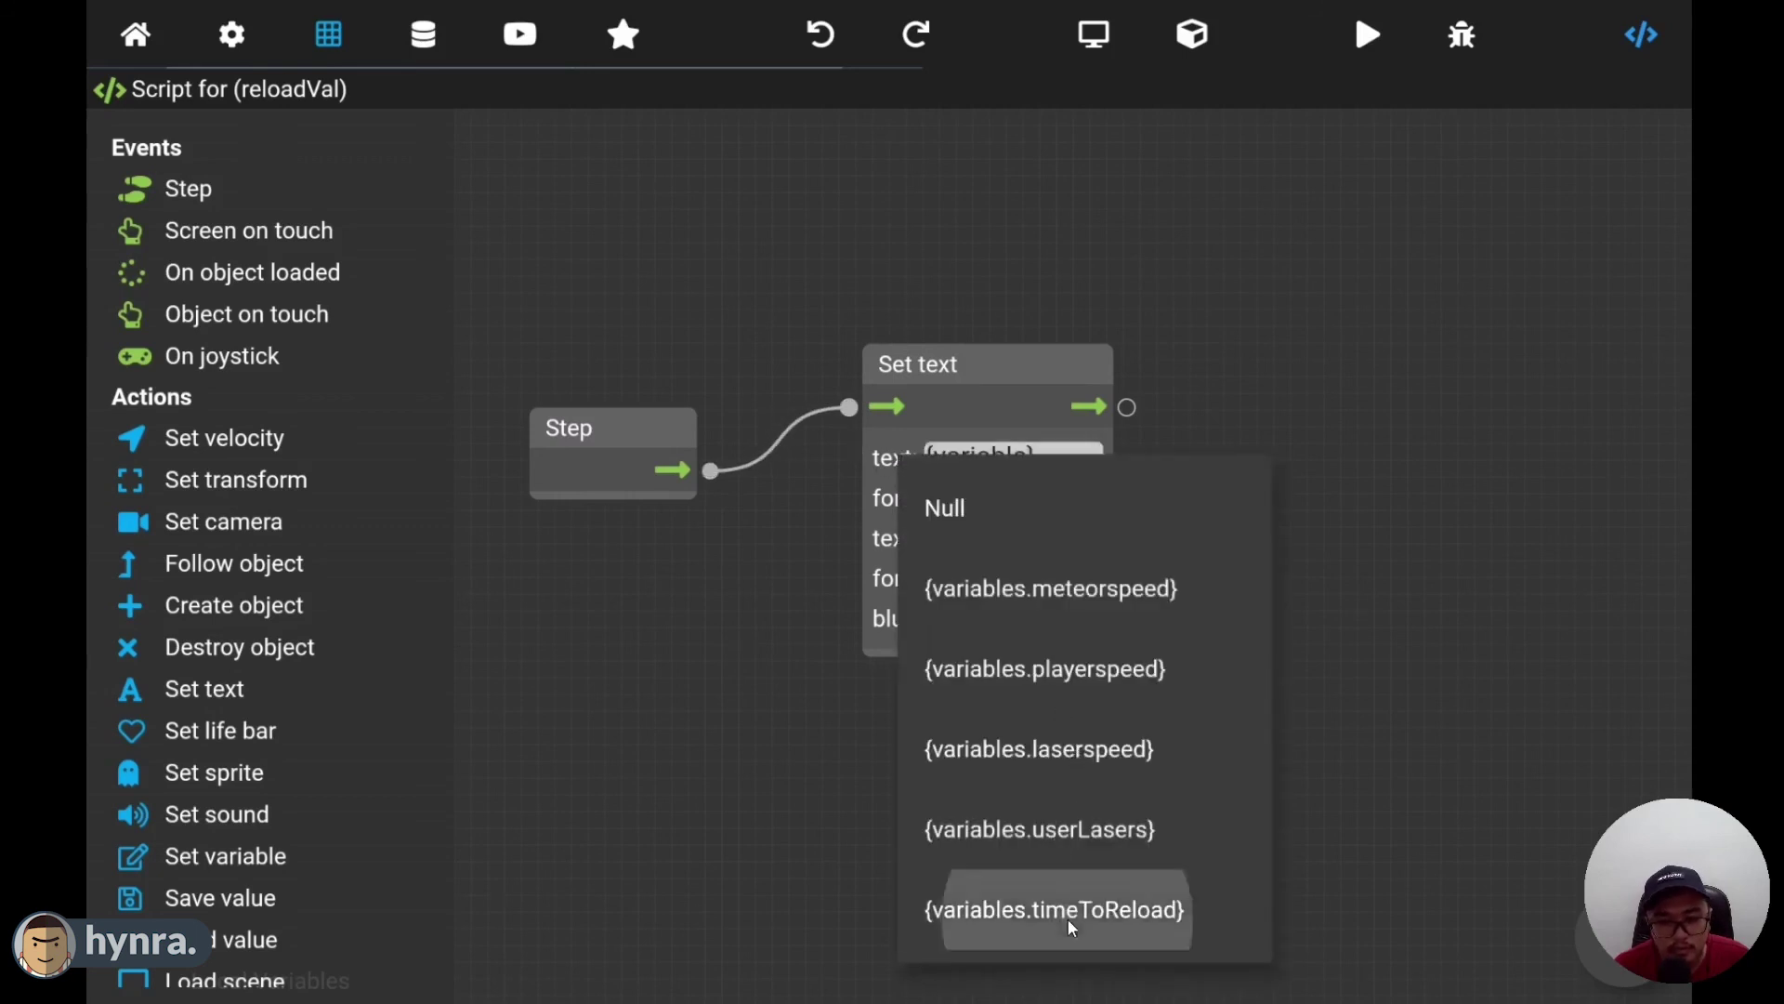
click(929, 498)
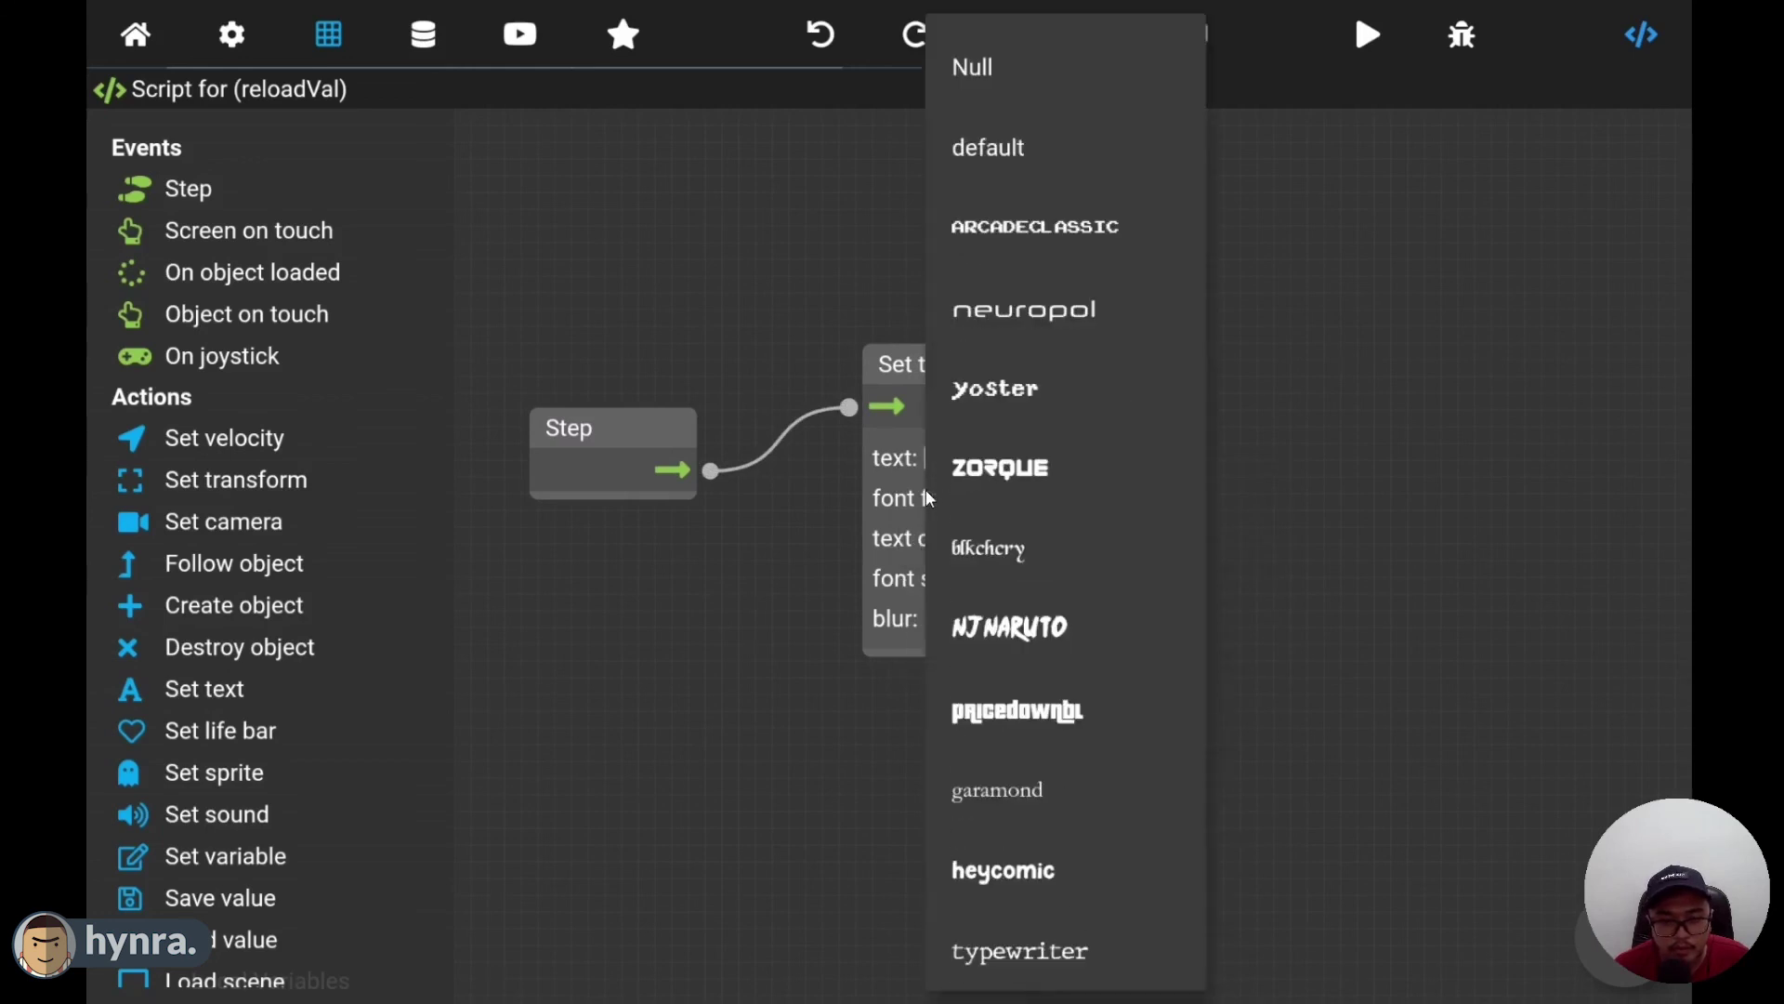
scroll(1061, 851, down, 5)
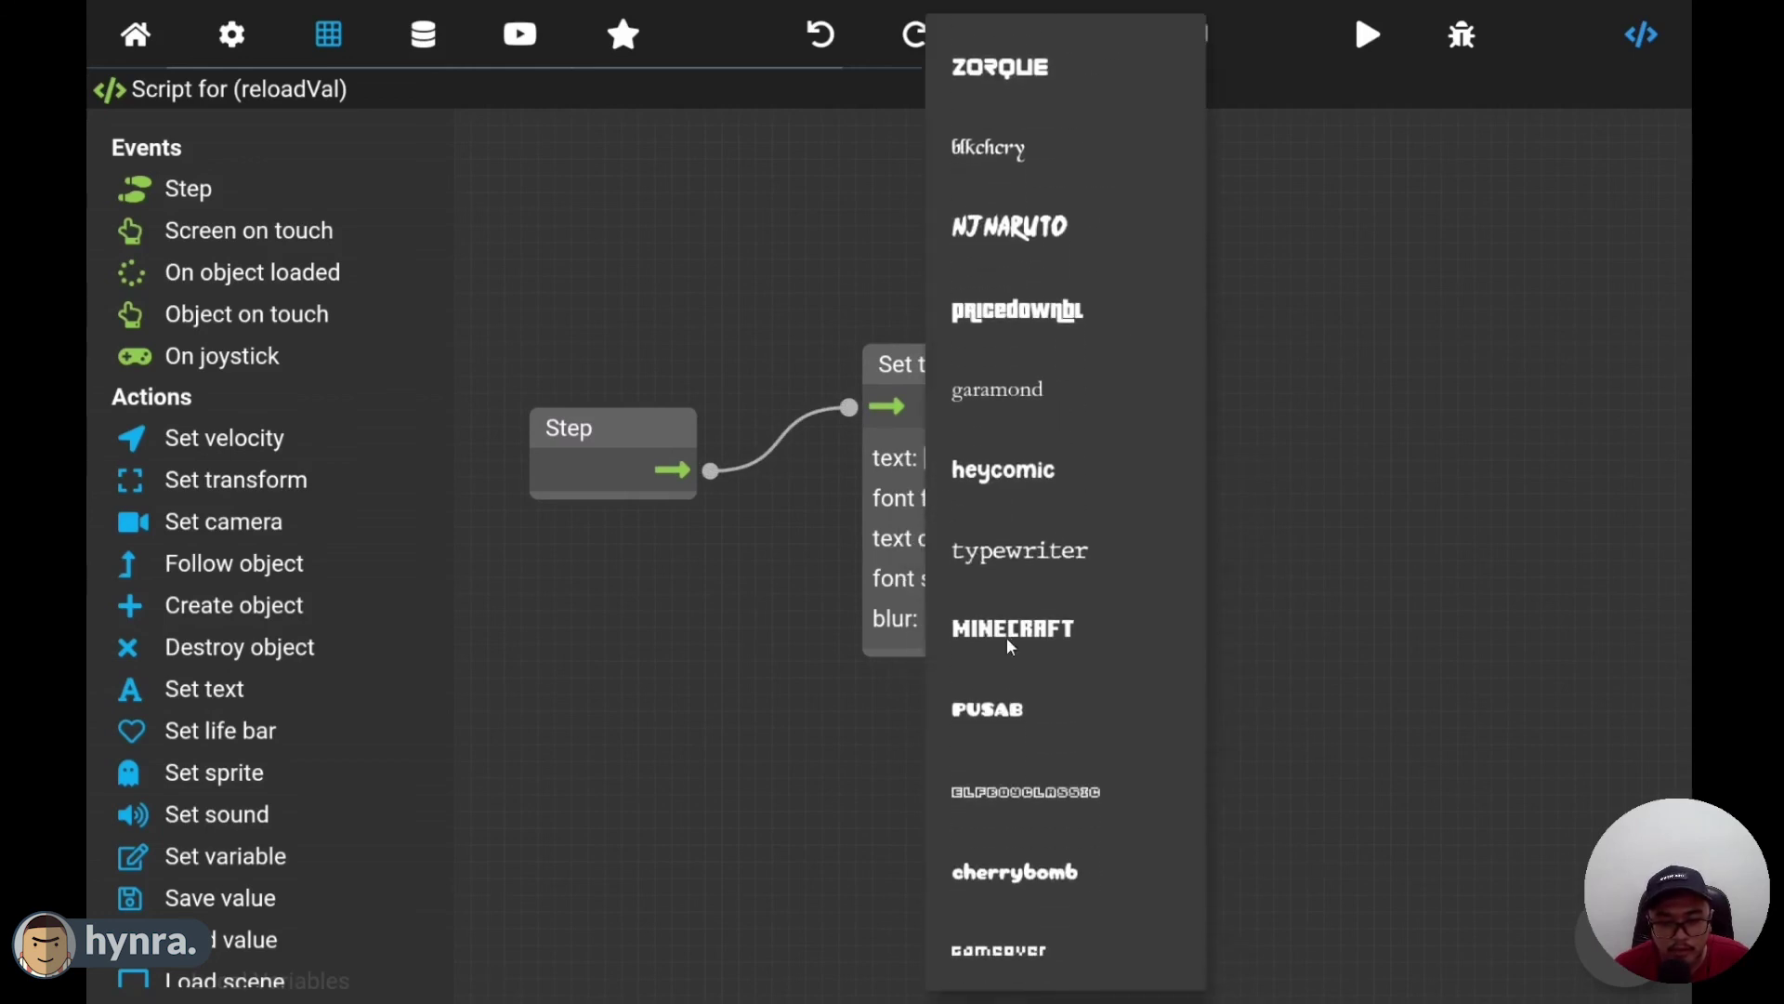
click(1041, 717)
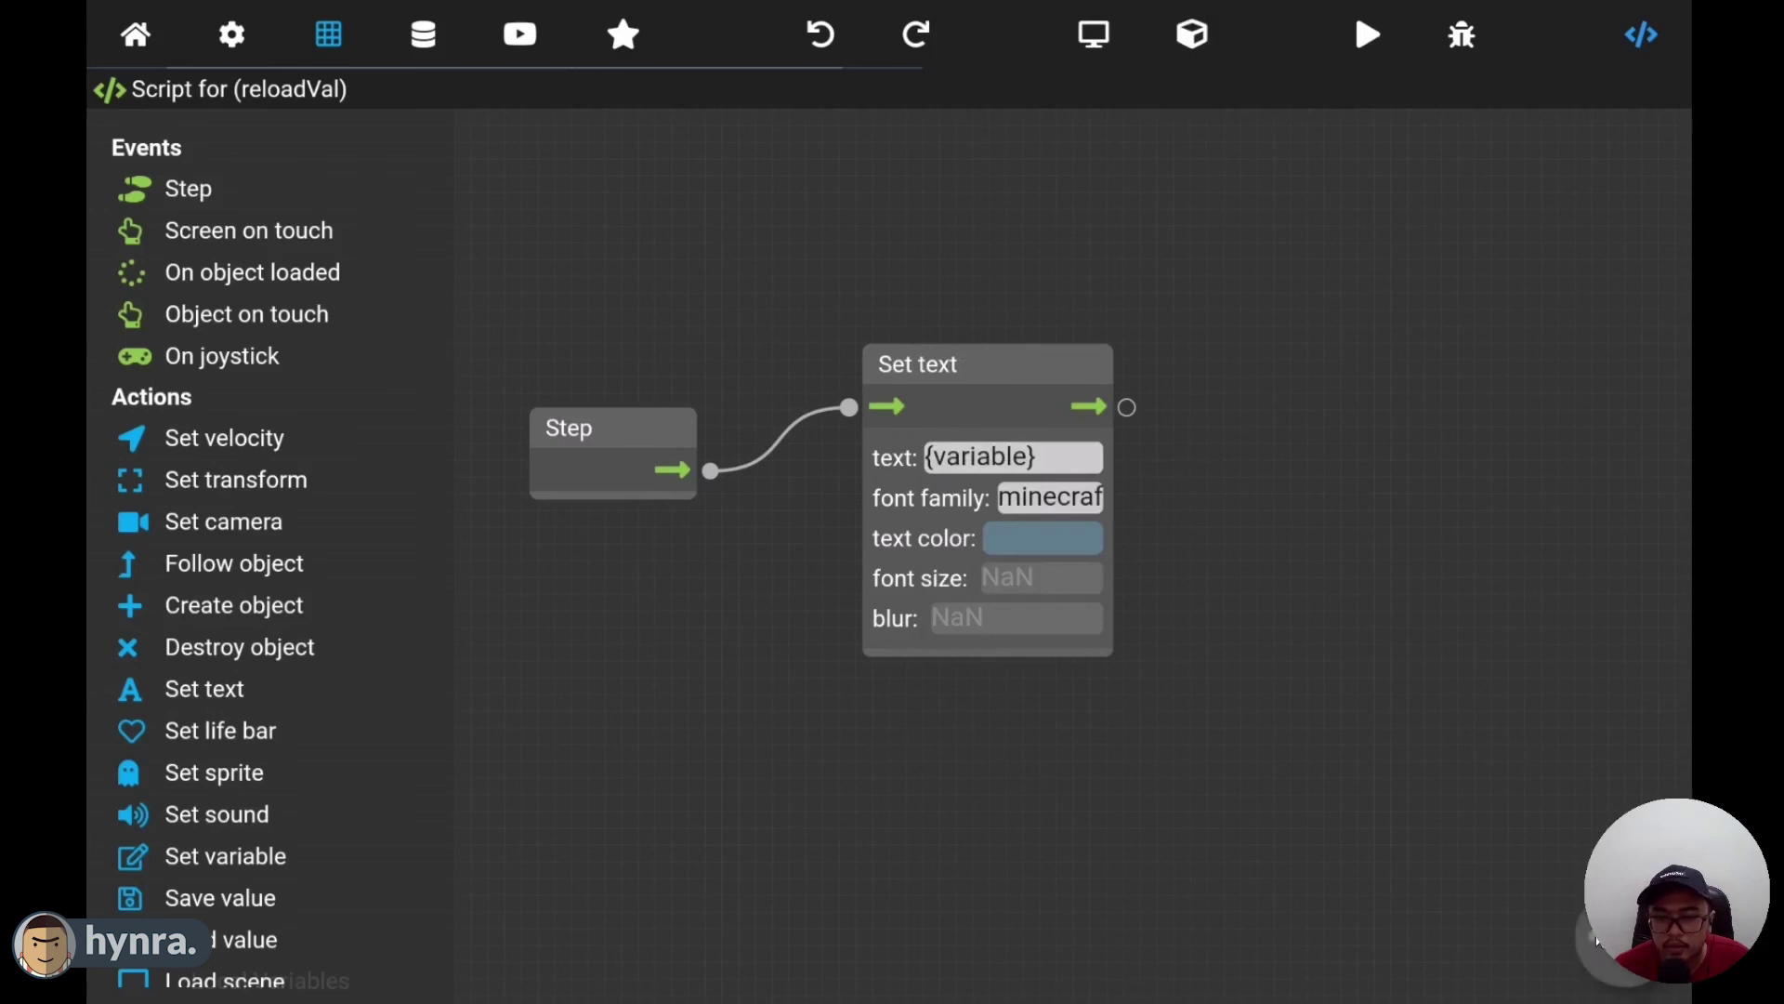
click(1351, 268)
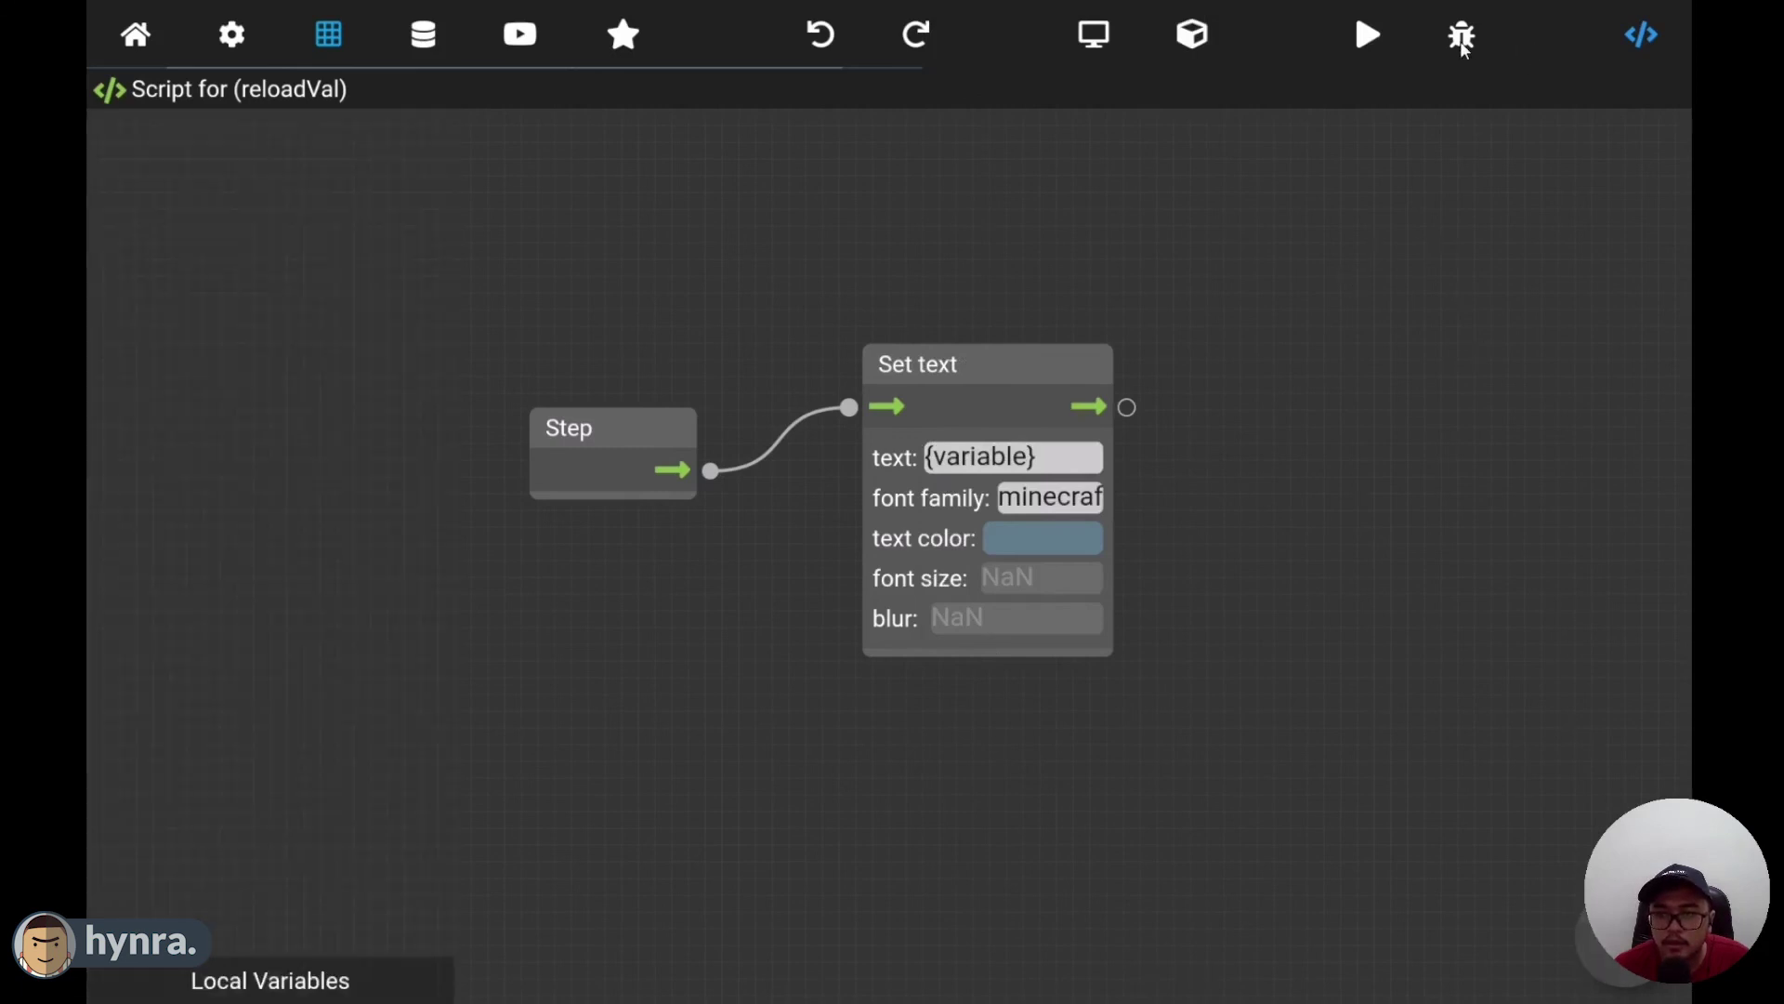
- Run the game and fire lasers repeatedly to test the laser counter and the reload countdown
click(1367, 35)
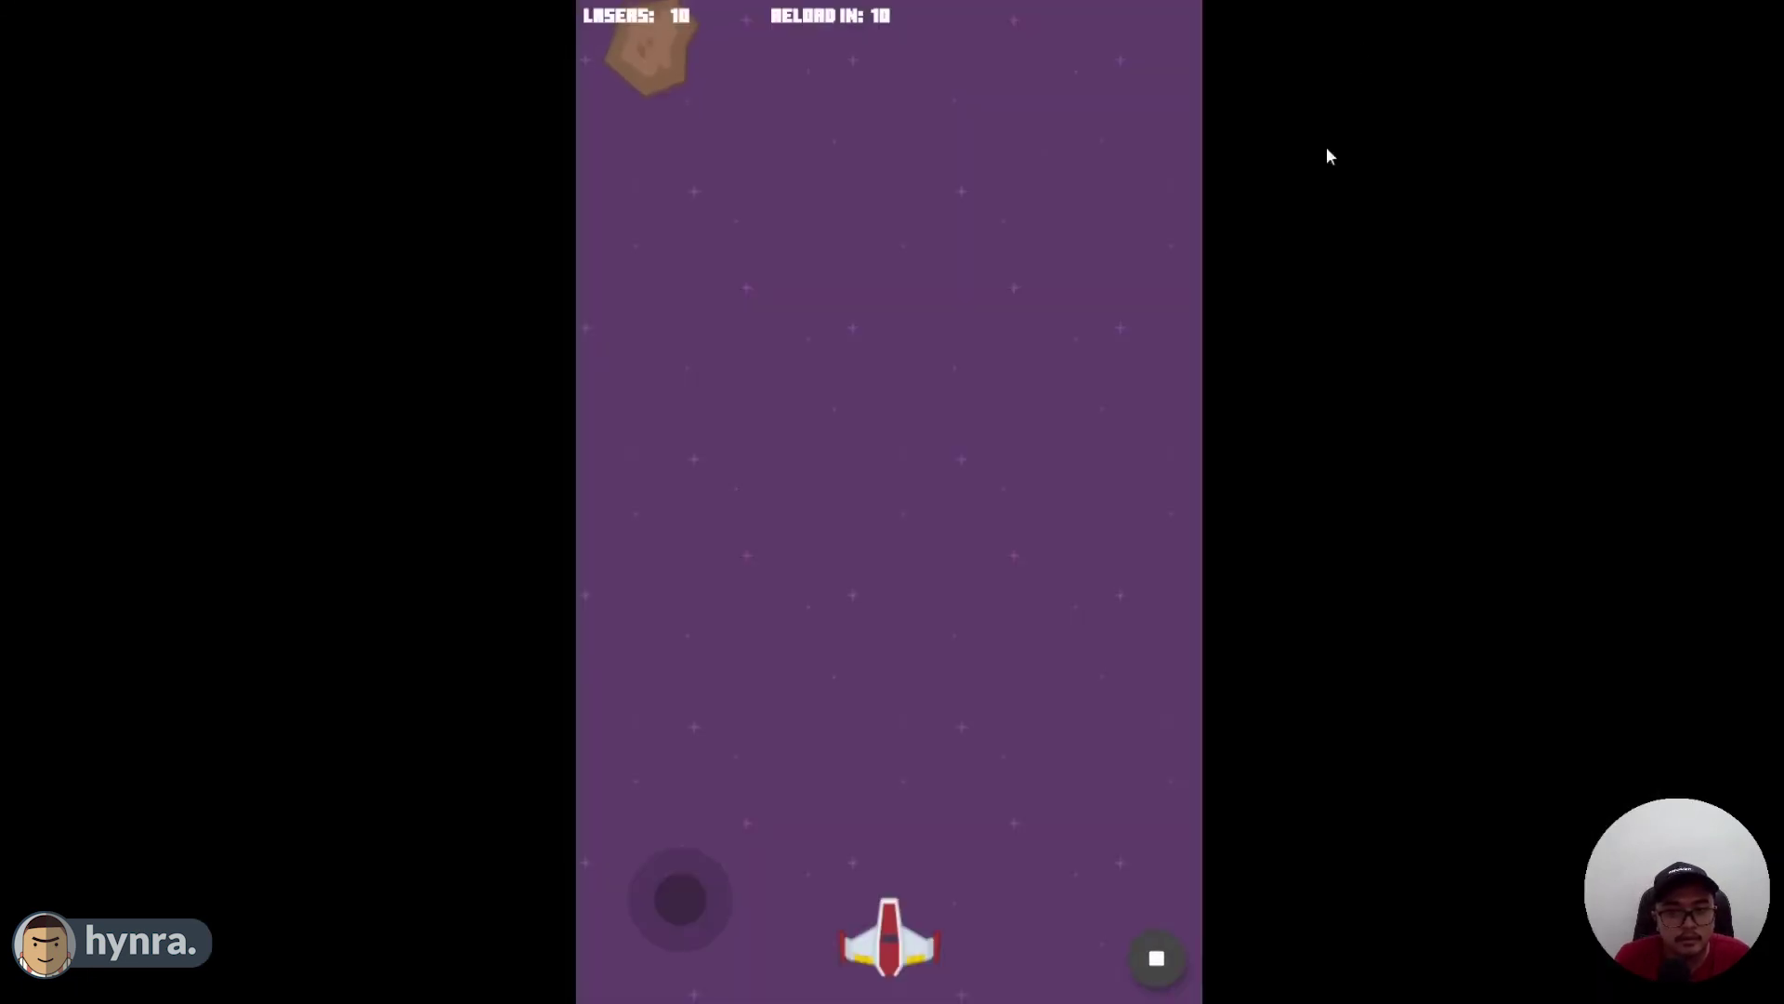
key(space)
key(space)
key(space)
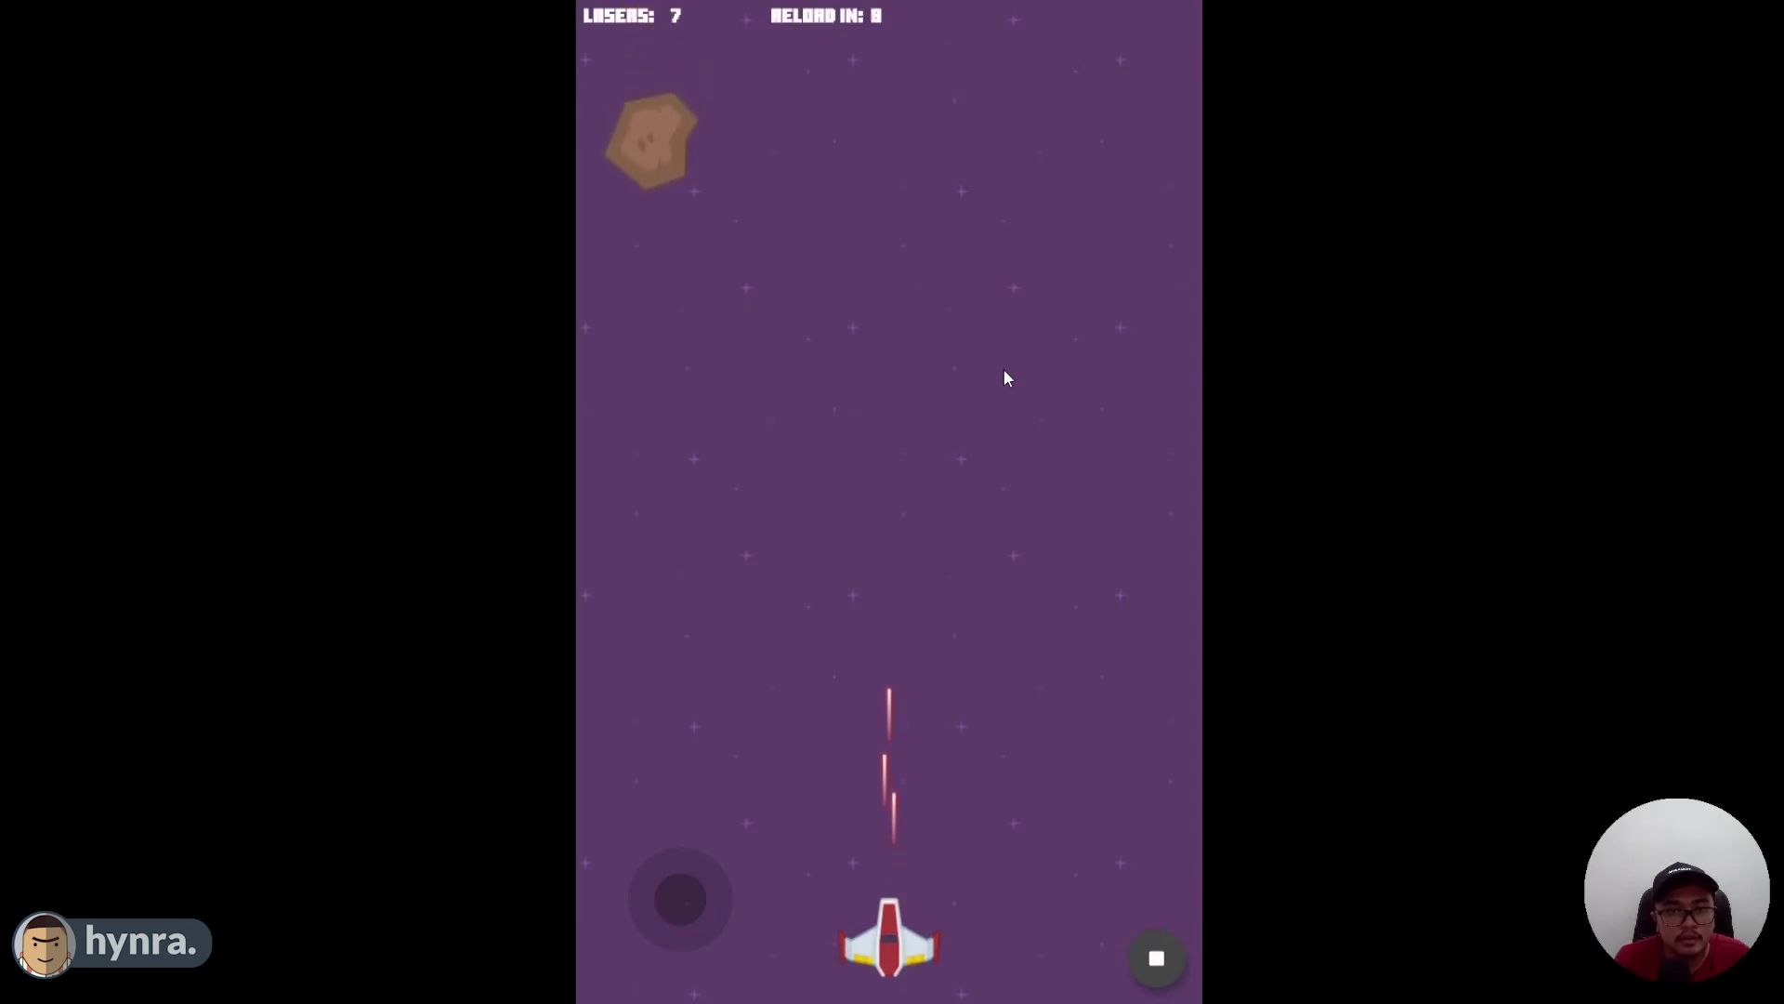
key(space)
key(space)
key(space)
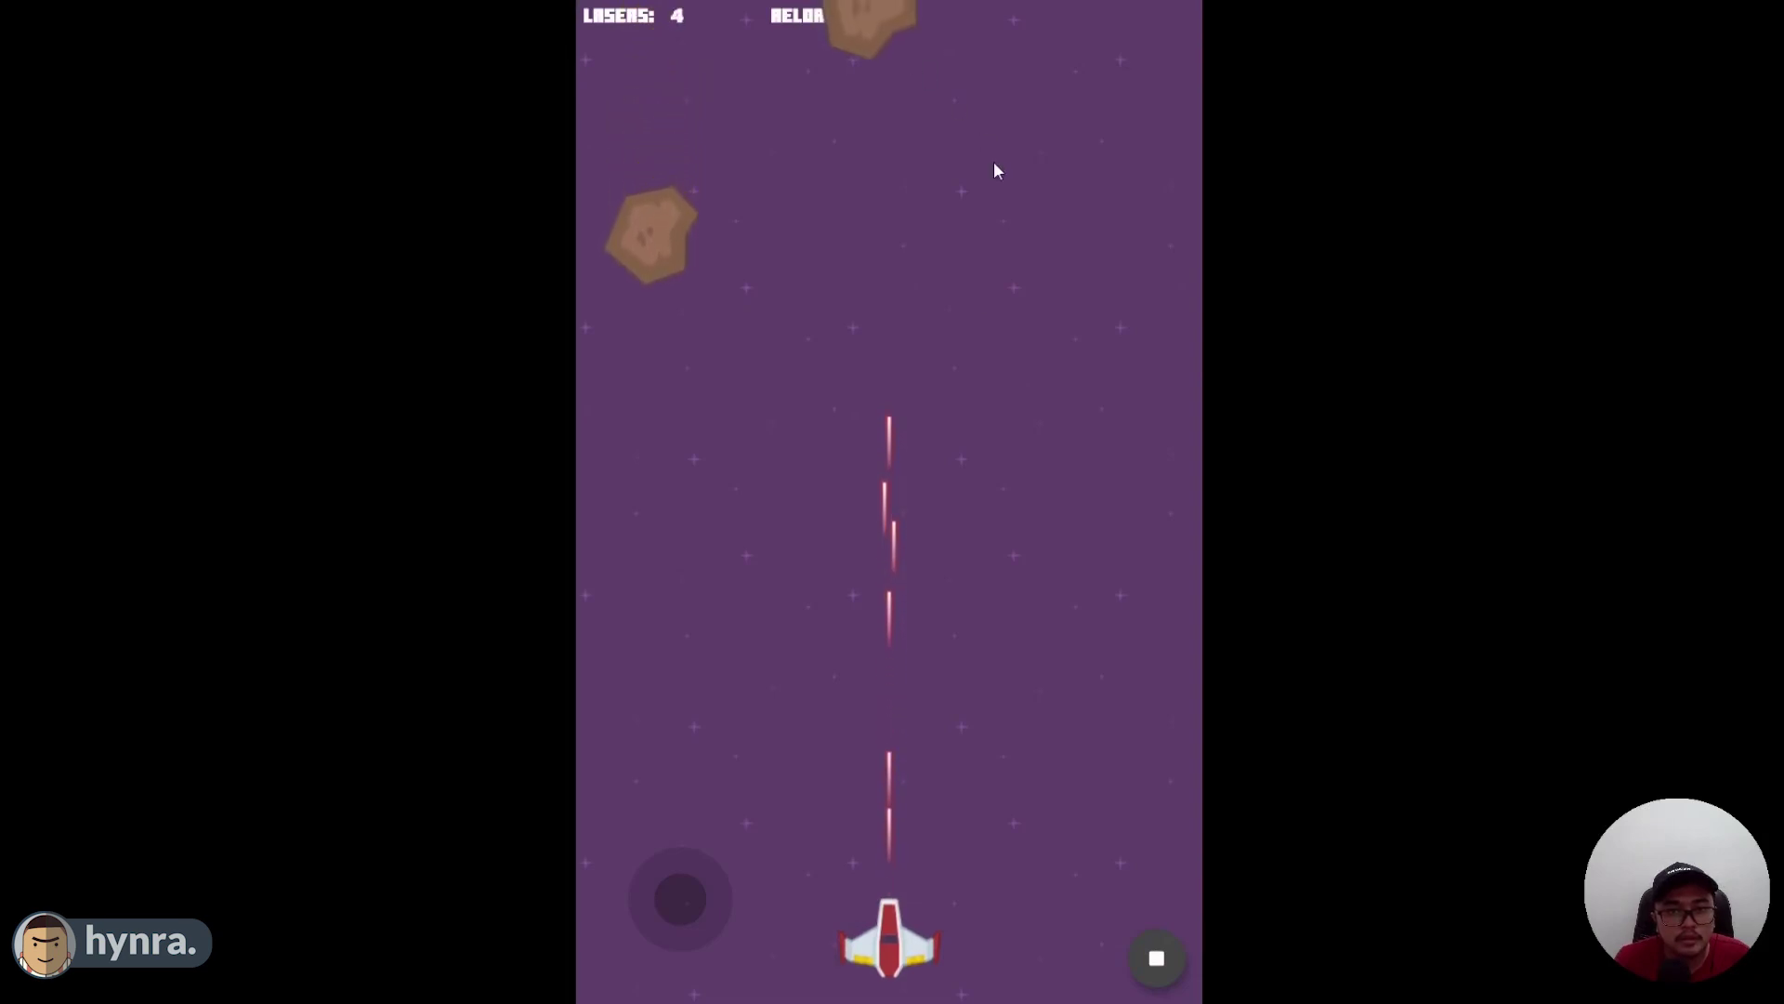
key(space)
key(space)
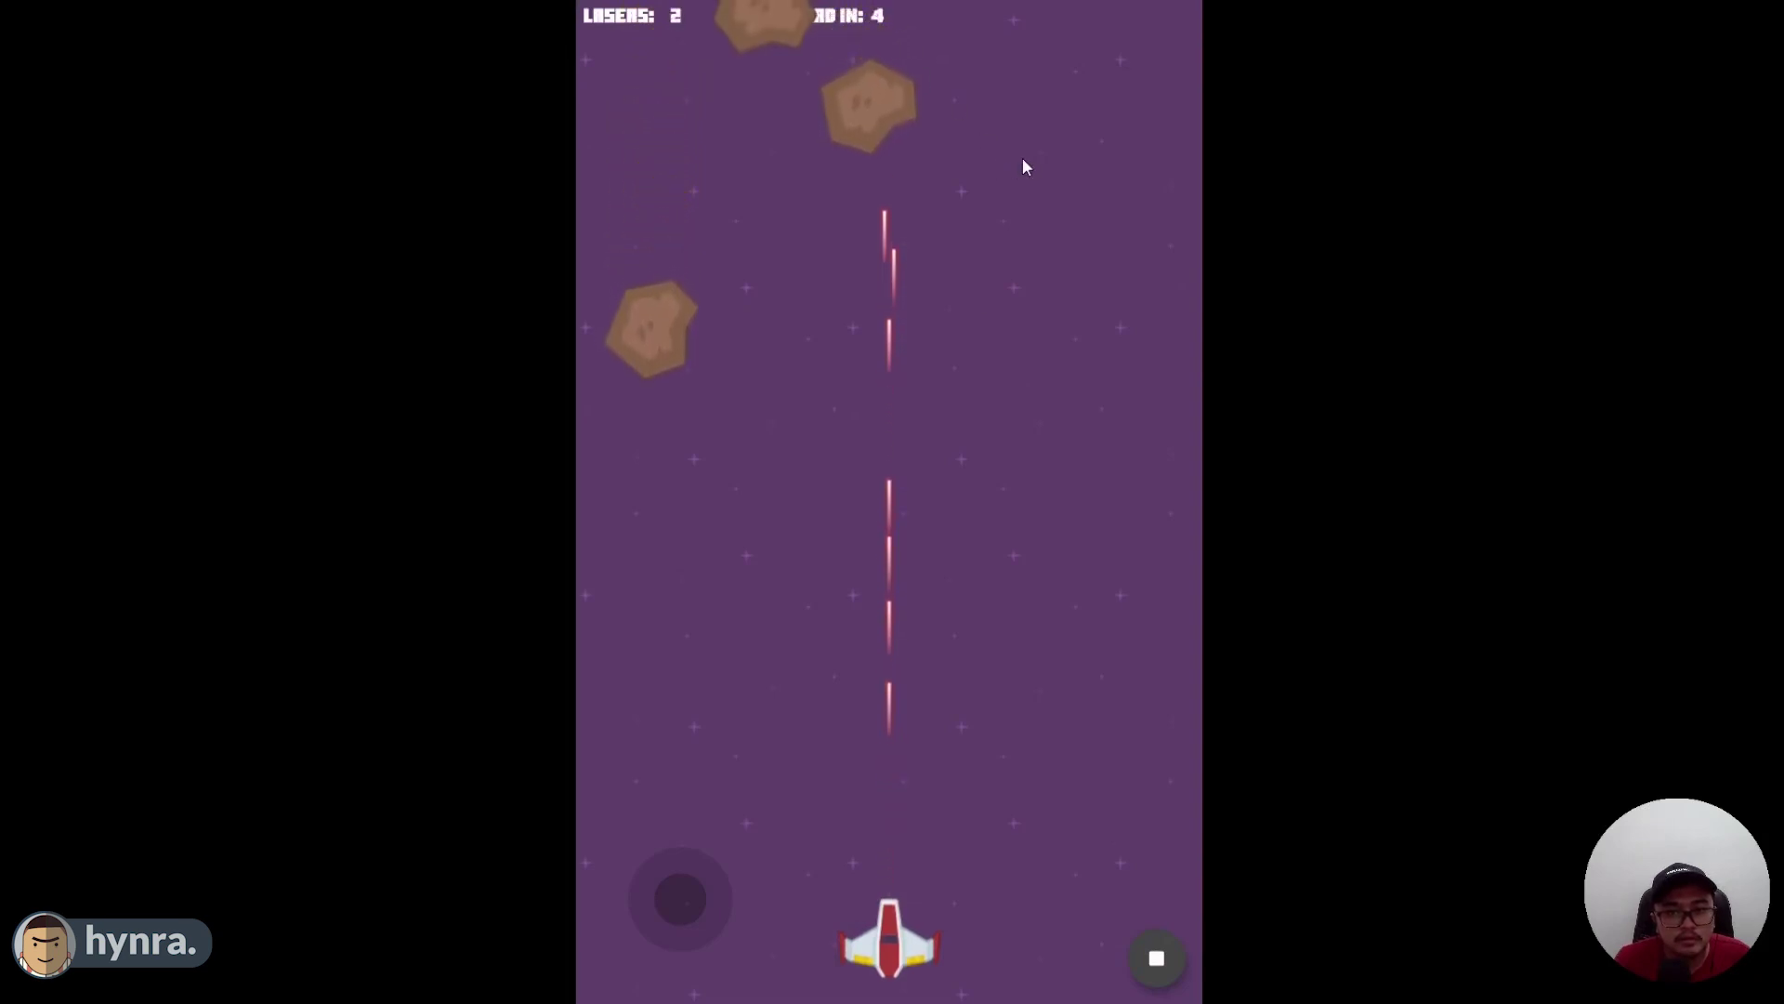
key(space)
key(space)
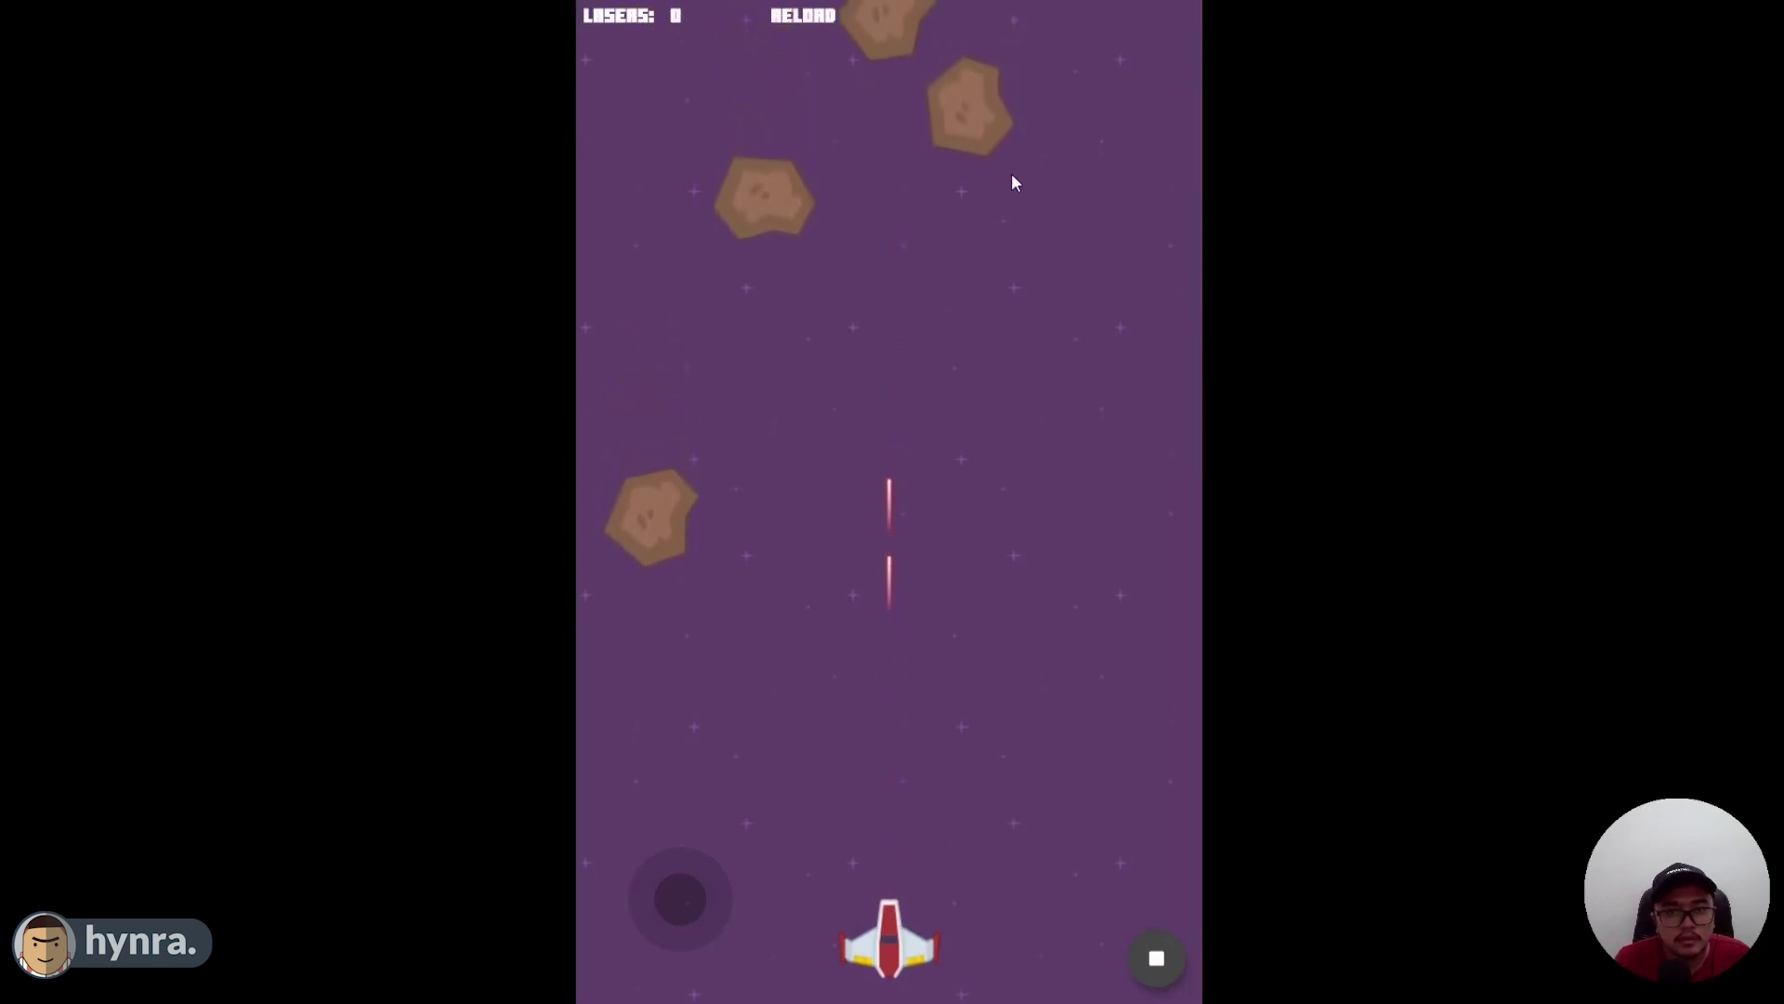
key(space)
key(space)
key(space)
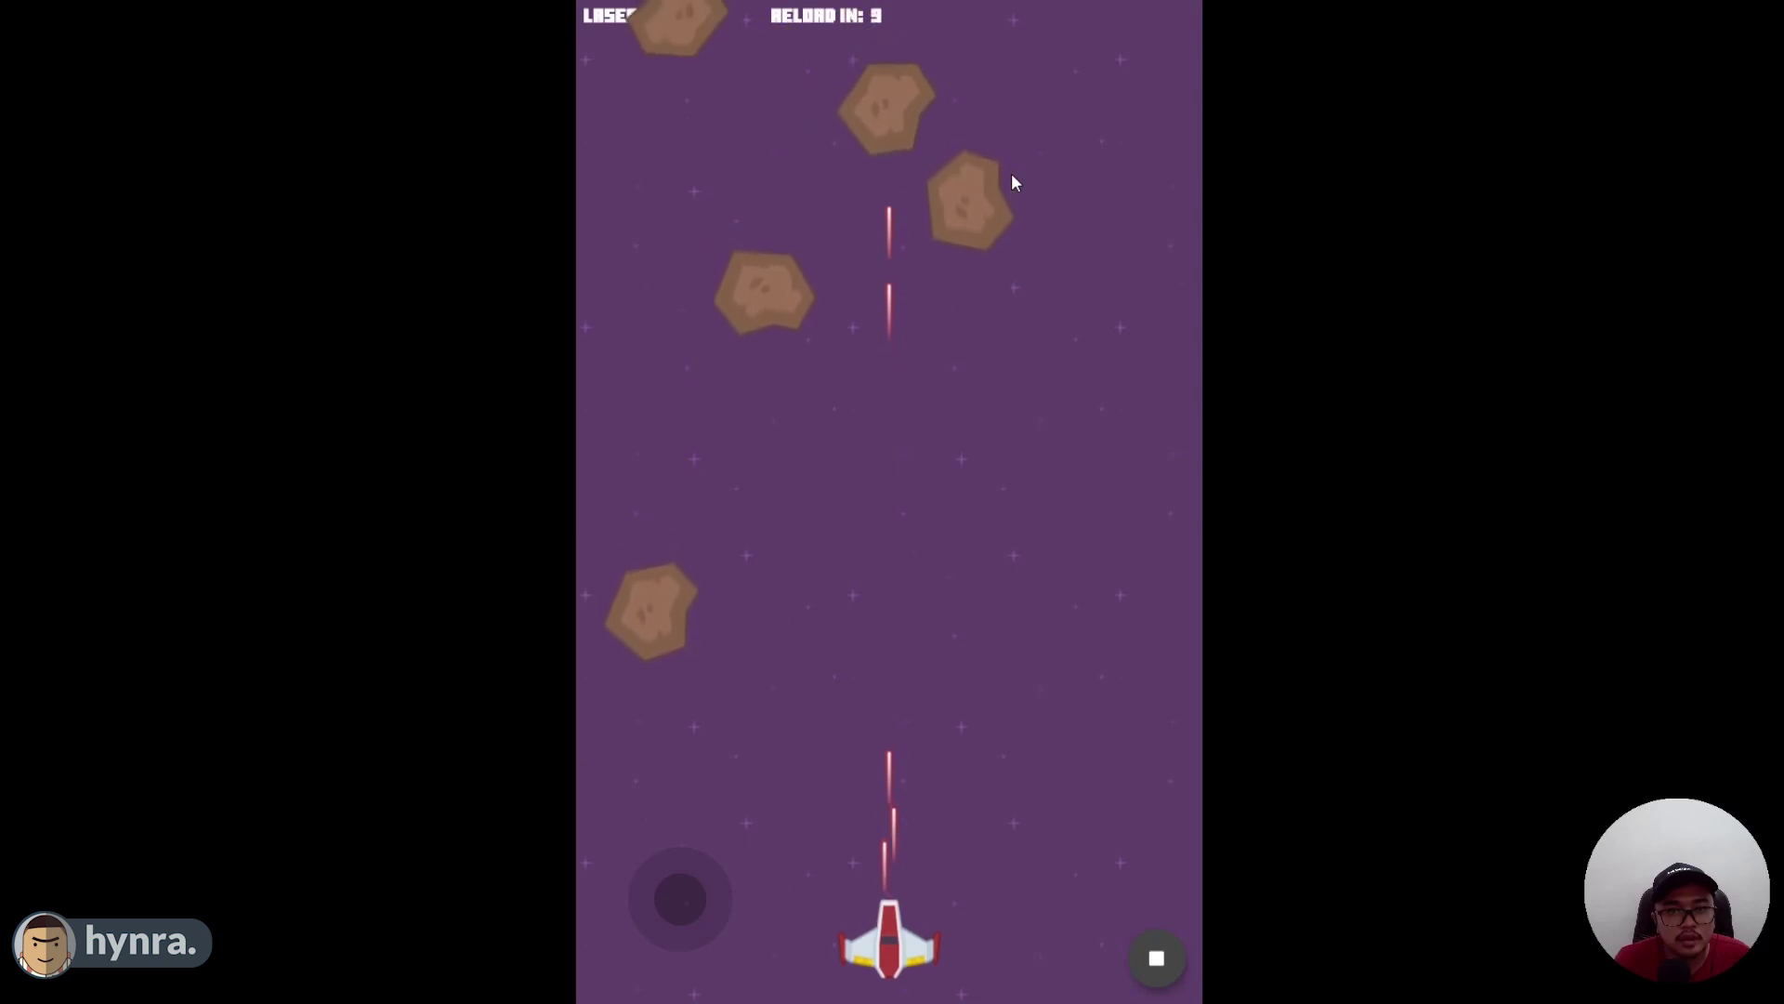
key(space)
key(space)
key(space)
key(space)
key(space)
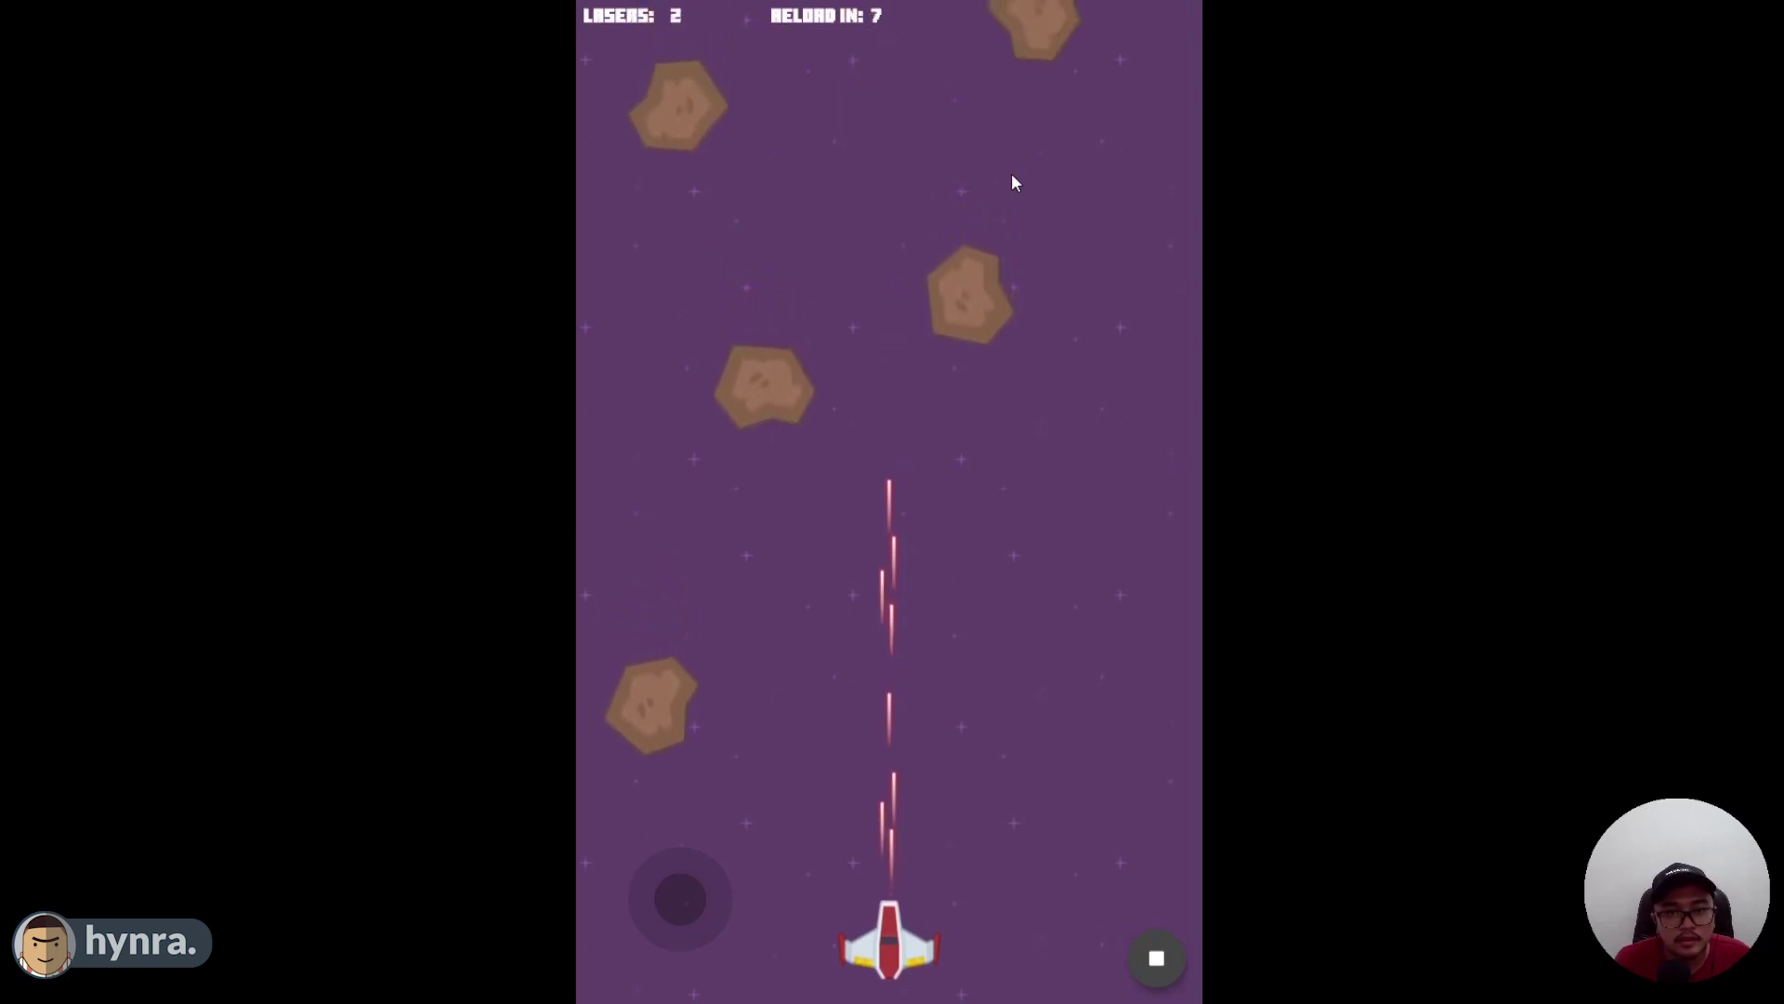
key(space)
key(space)
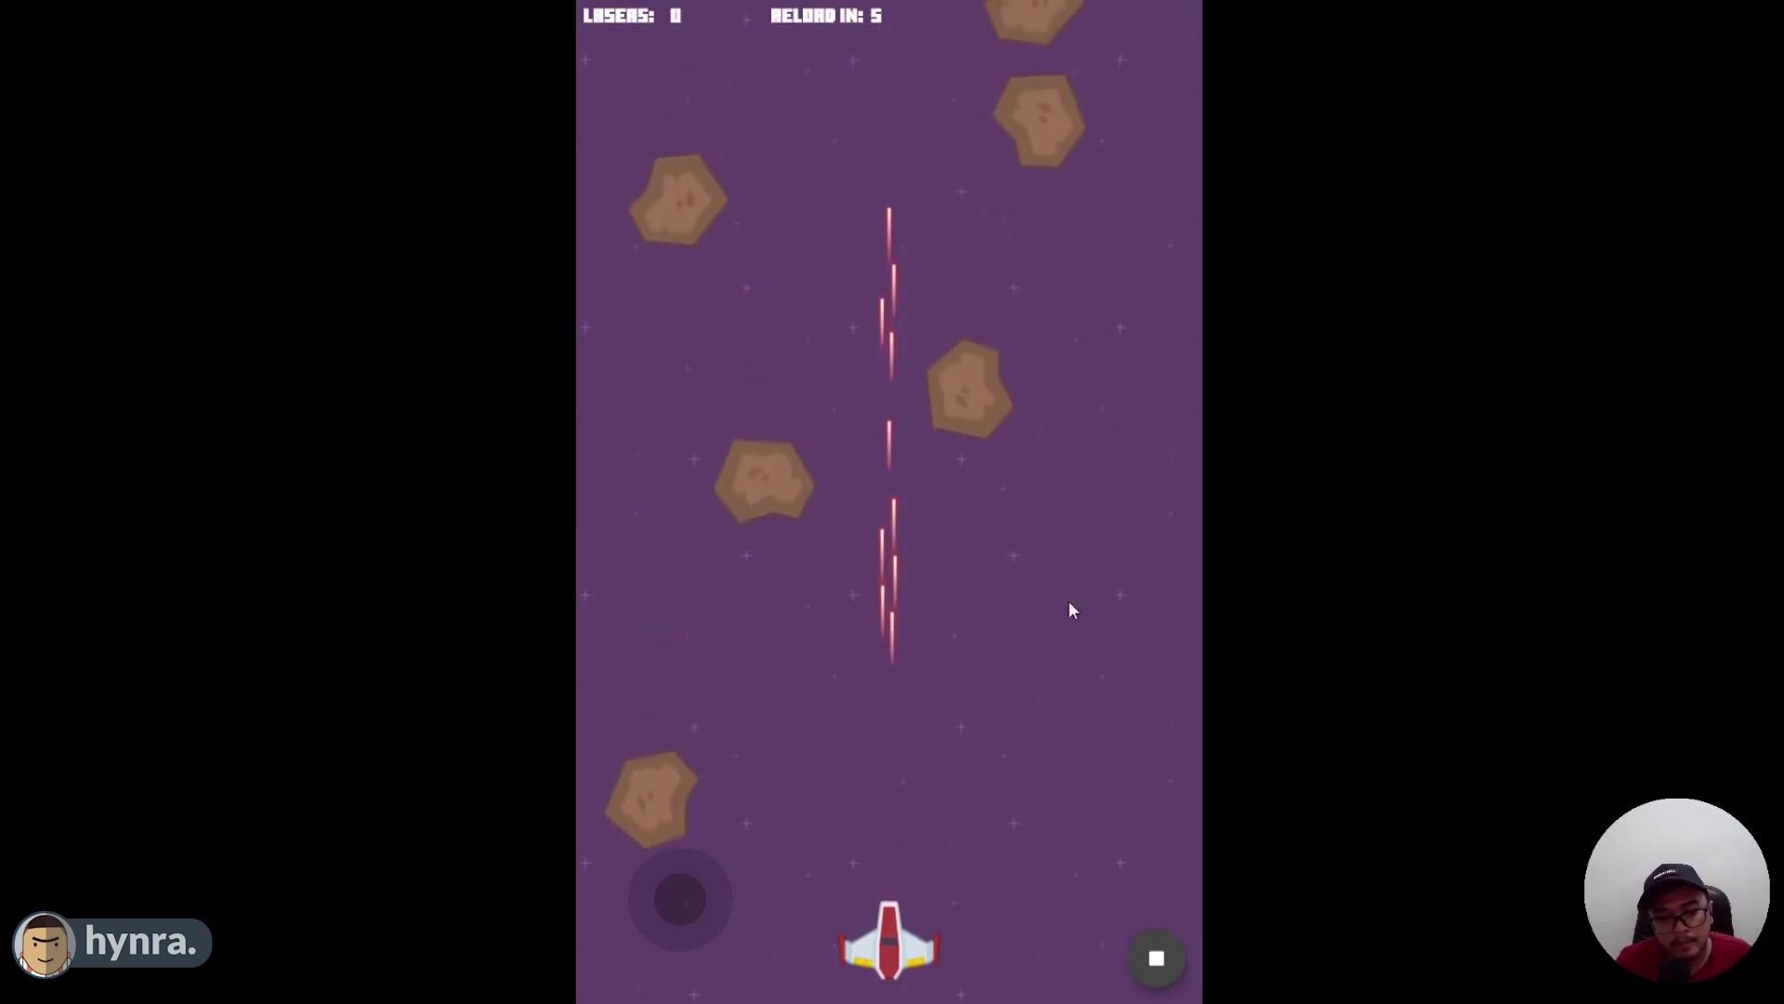
- Steer the ship sideways with the joystick while firing to test both counters in motion, and stop the game
drag(699, 895, 985, 860)
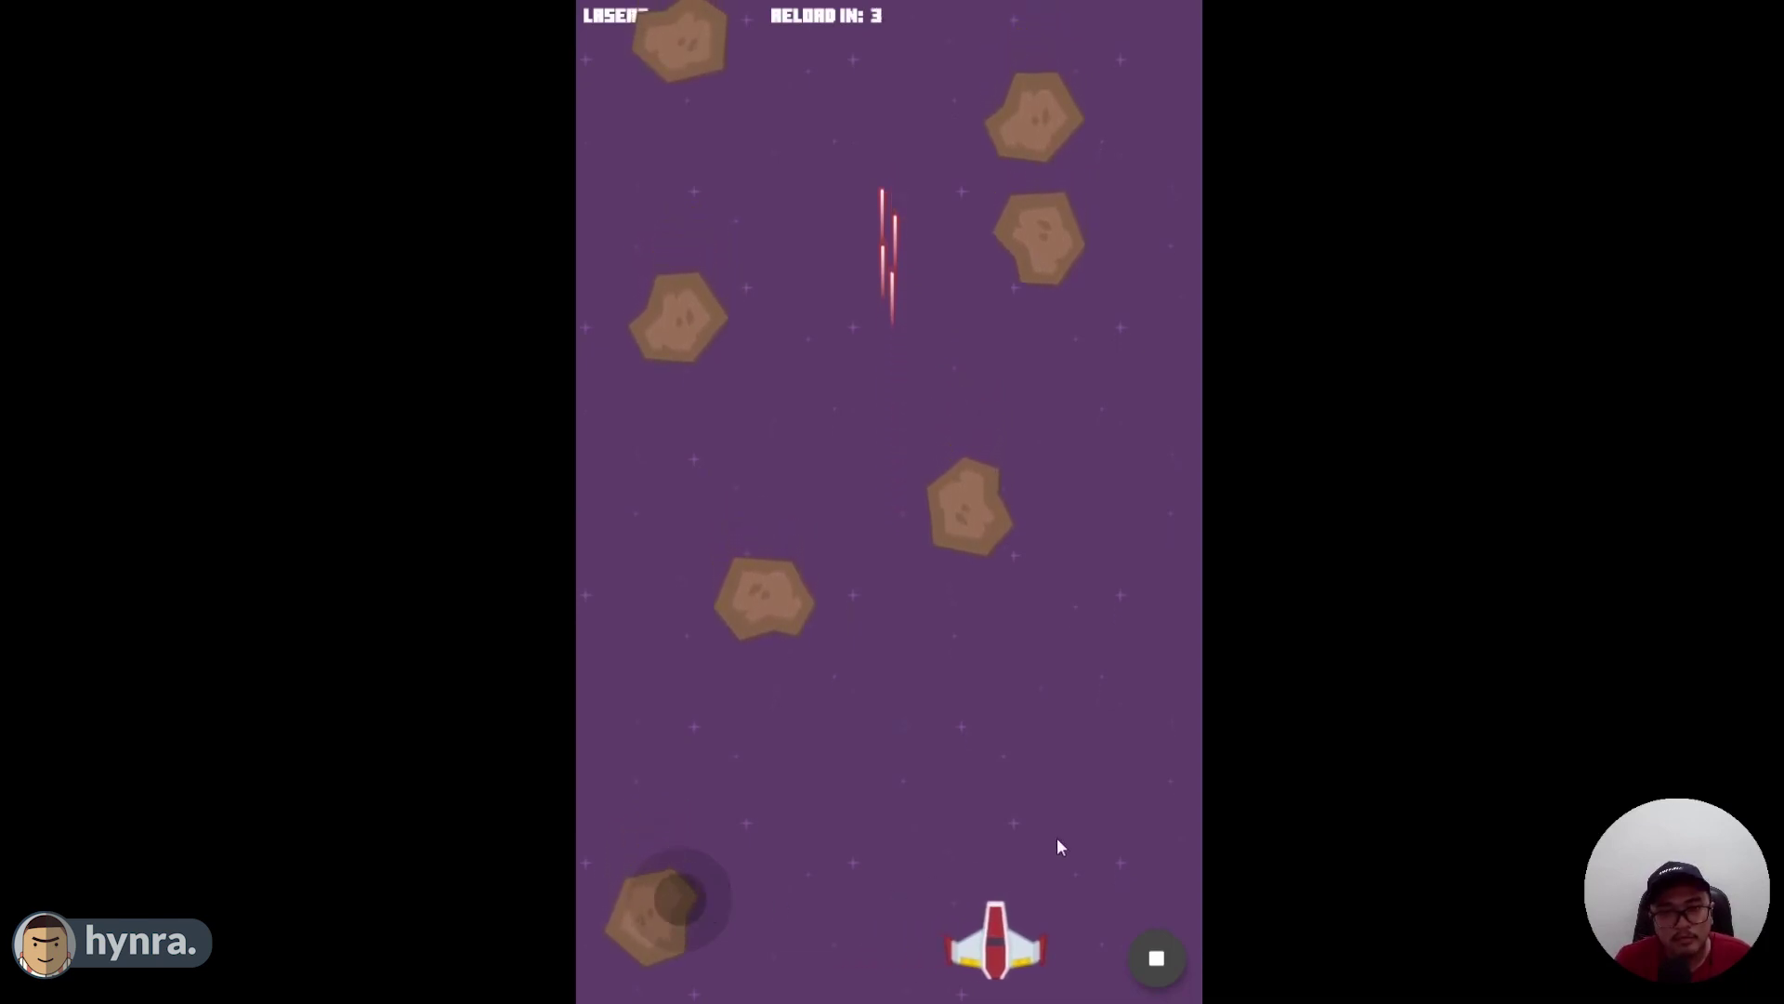
click(1085, 765)
drag(688, 928, 1006, 816)
click(1005, 816)
drag(682, 904, 521, 903)
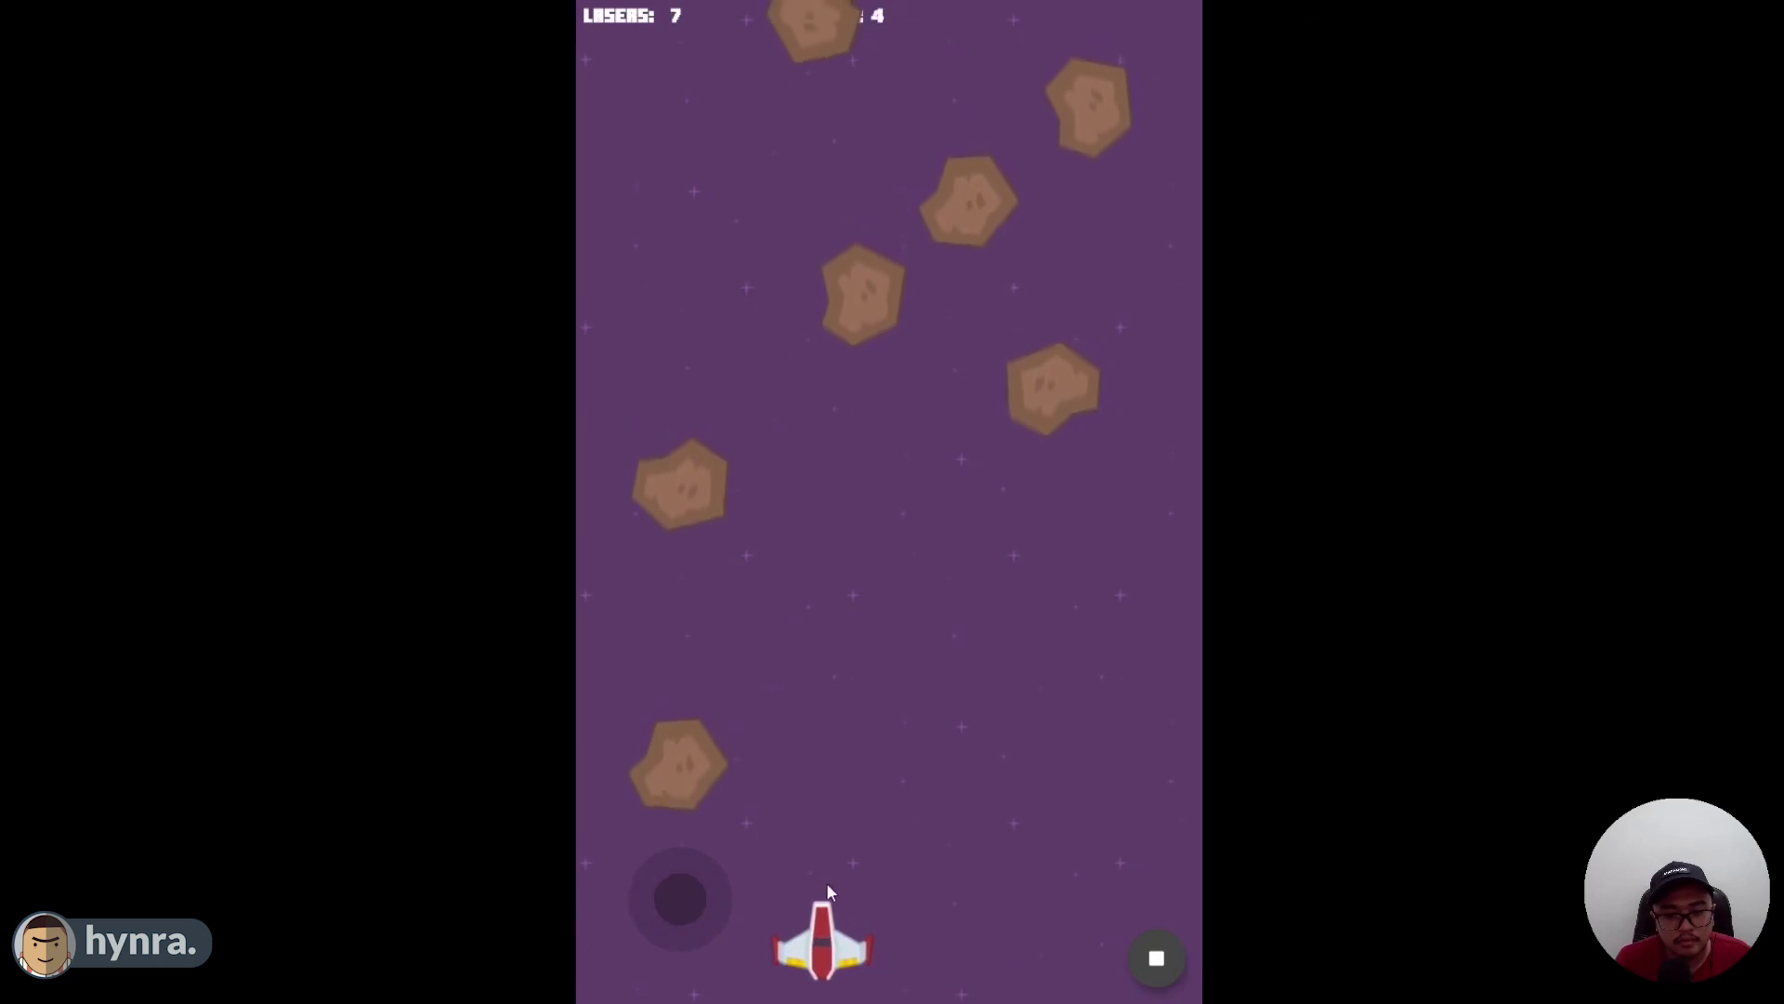
click(827, 890)
drag(828, 890, 1213, 866)
click(1056, 838)
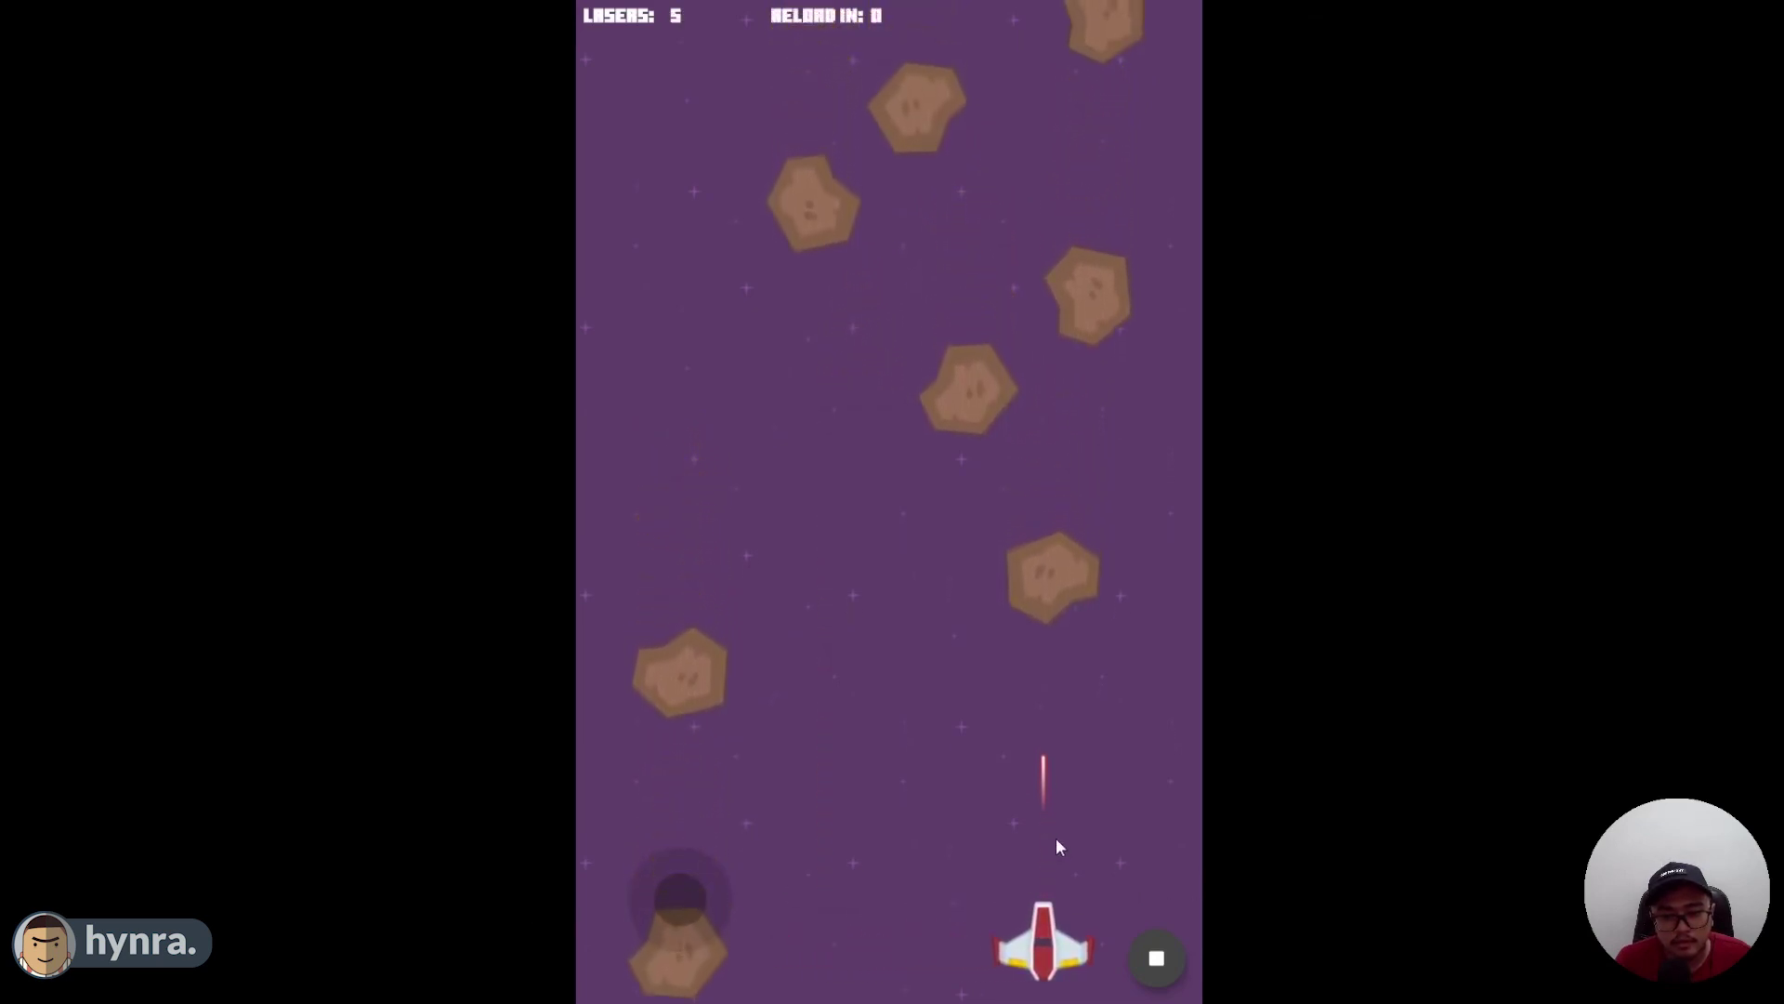
click(1001, 861)
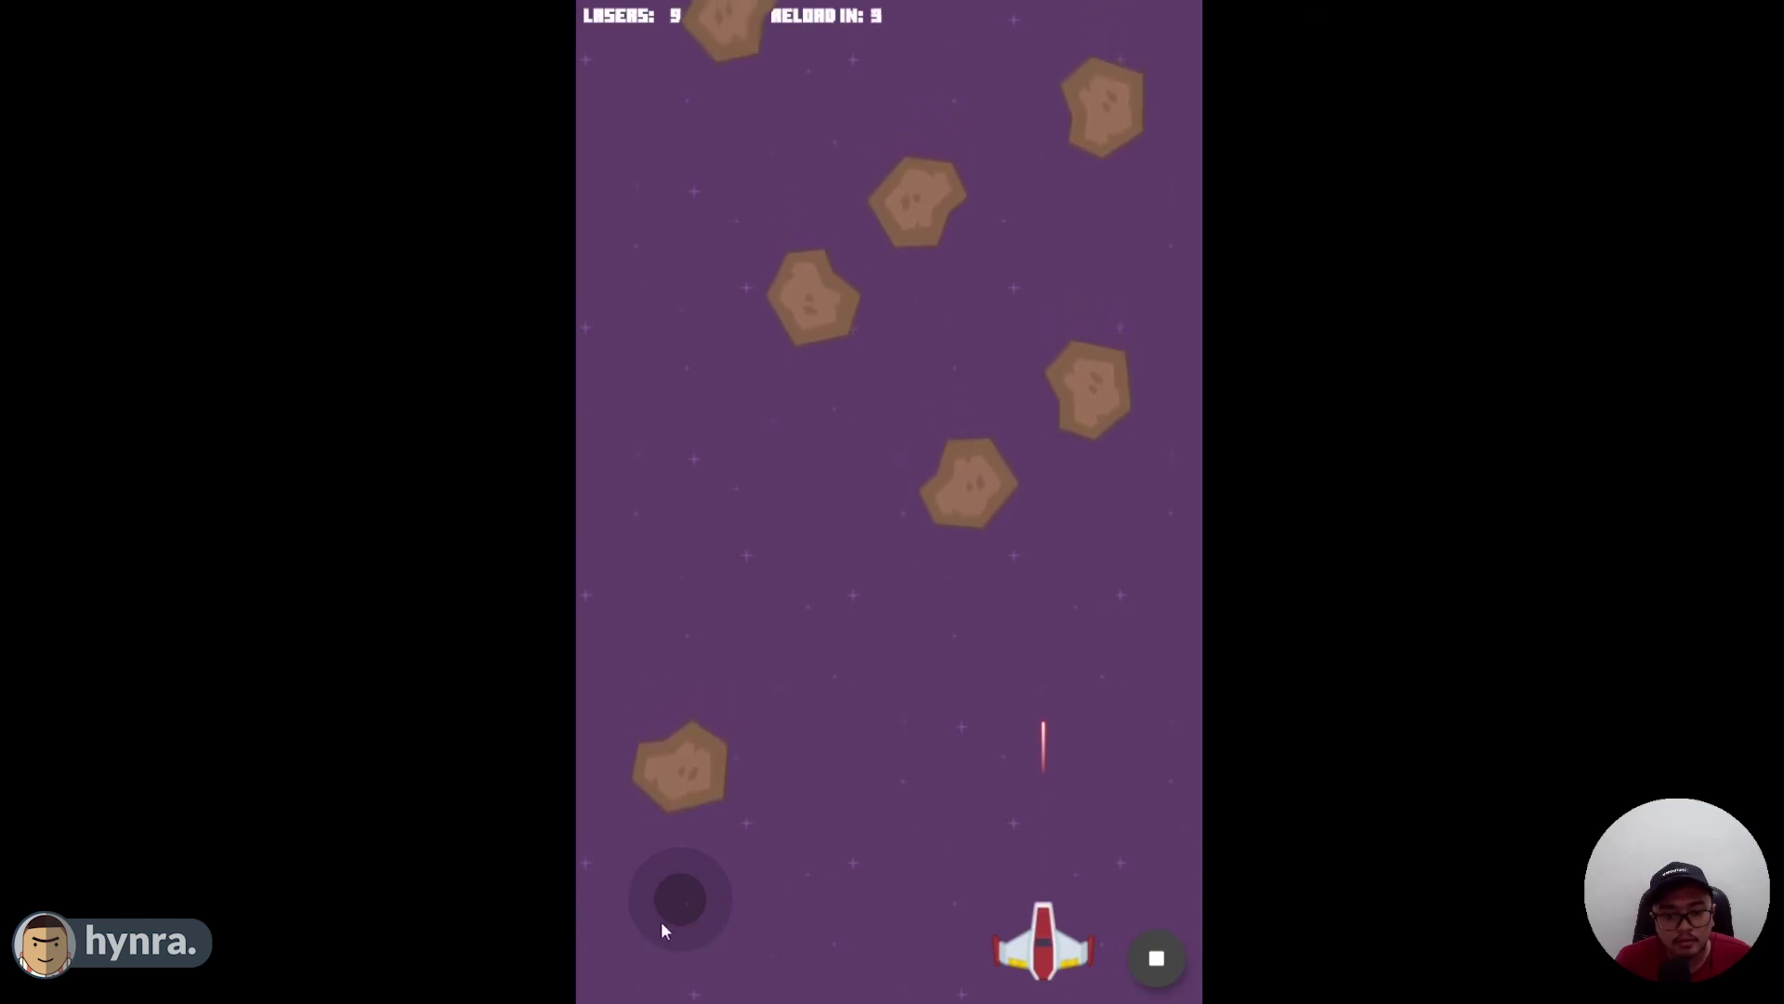
drag(663, 929, 484, 905)
click(1035, 818)
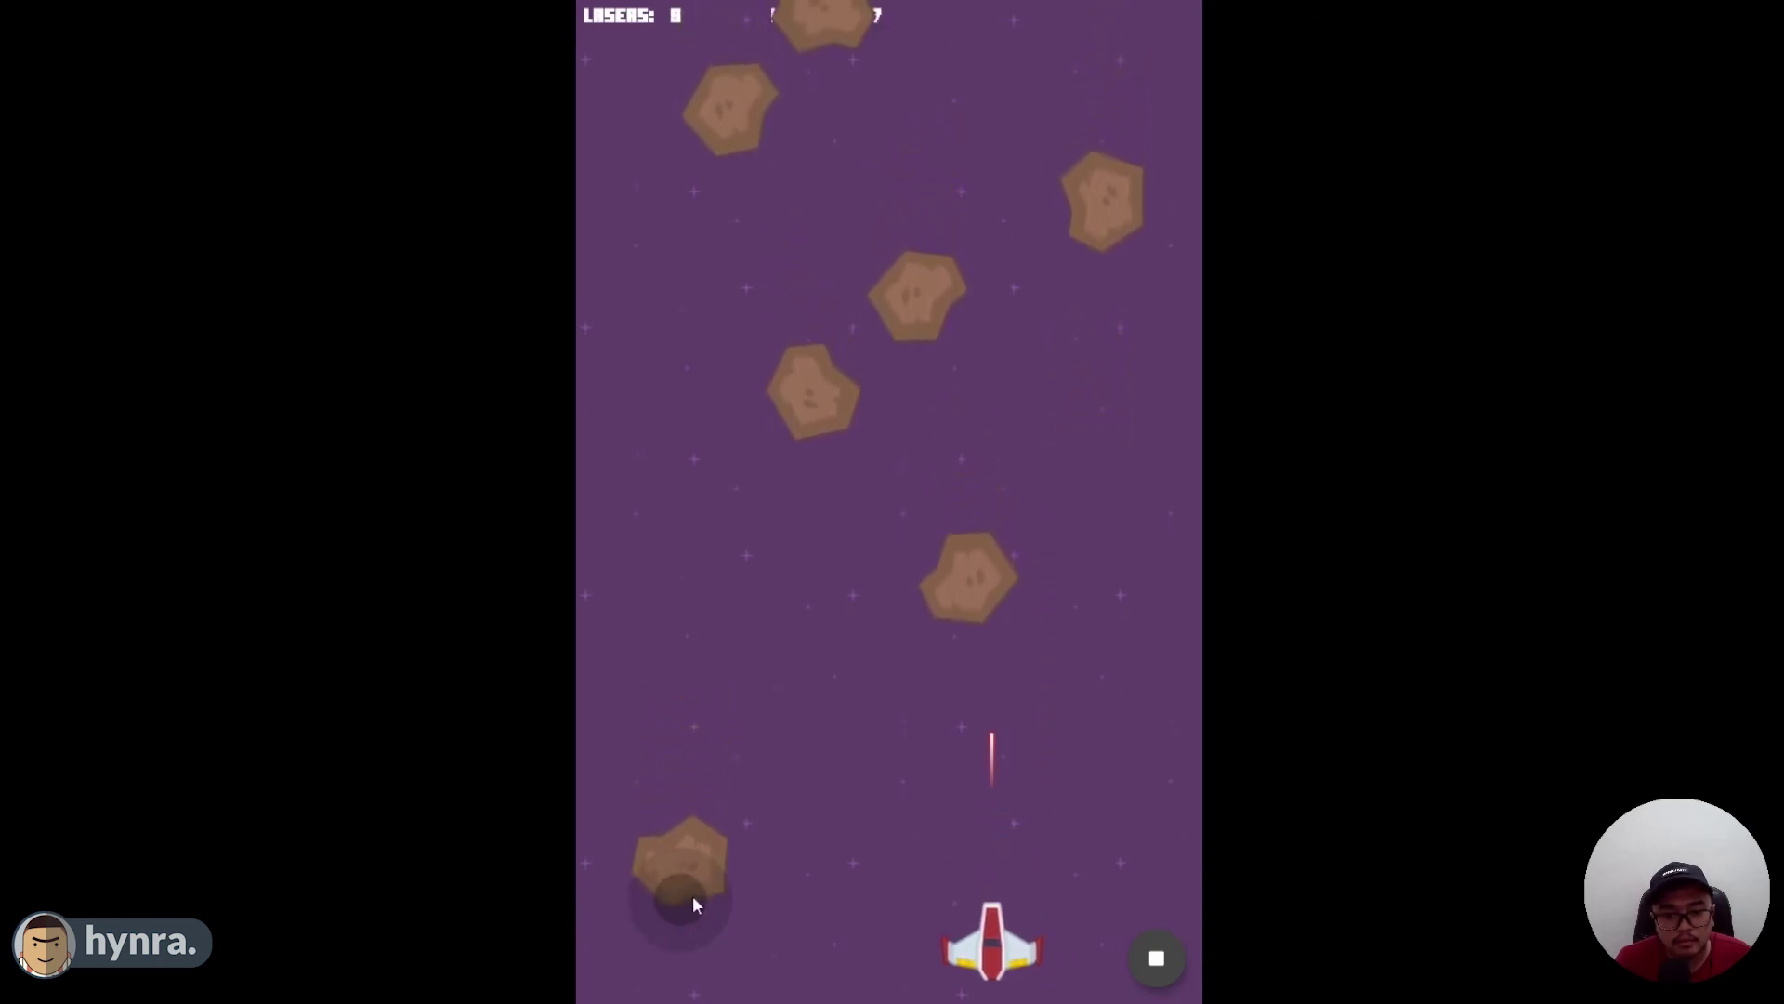
drag(693, 904, 579, 913)
click(952, 874)
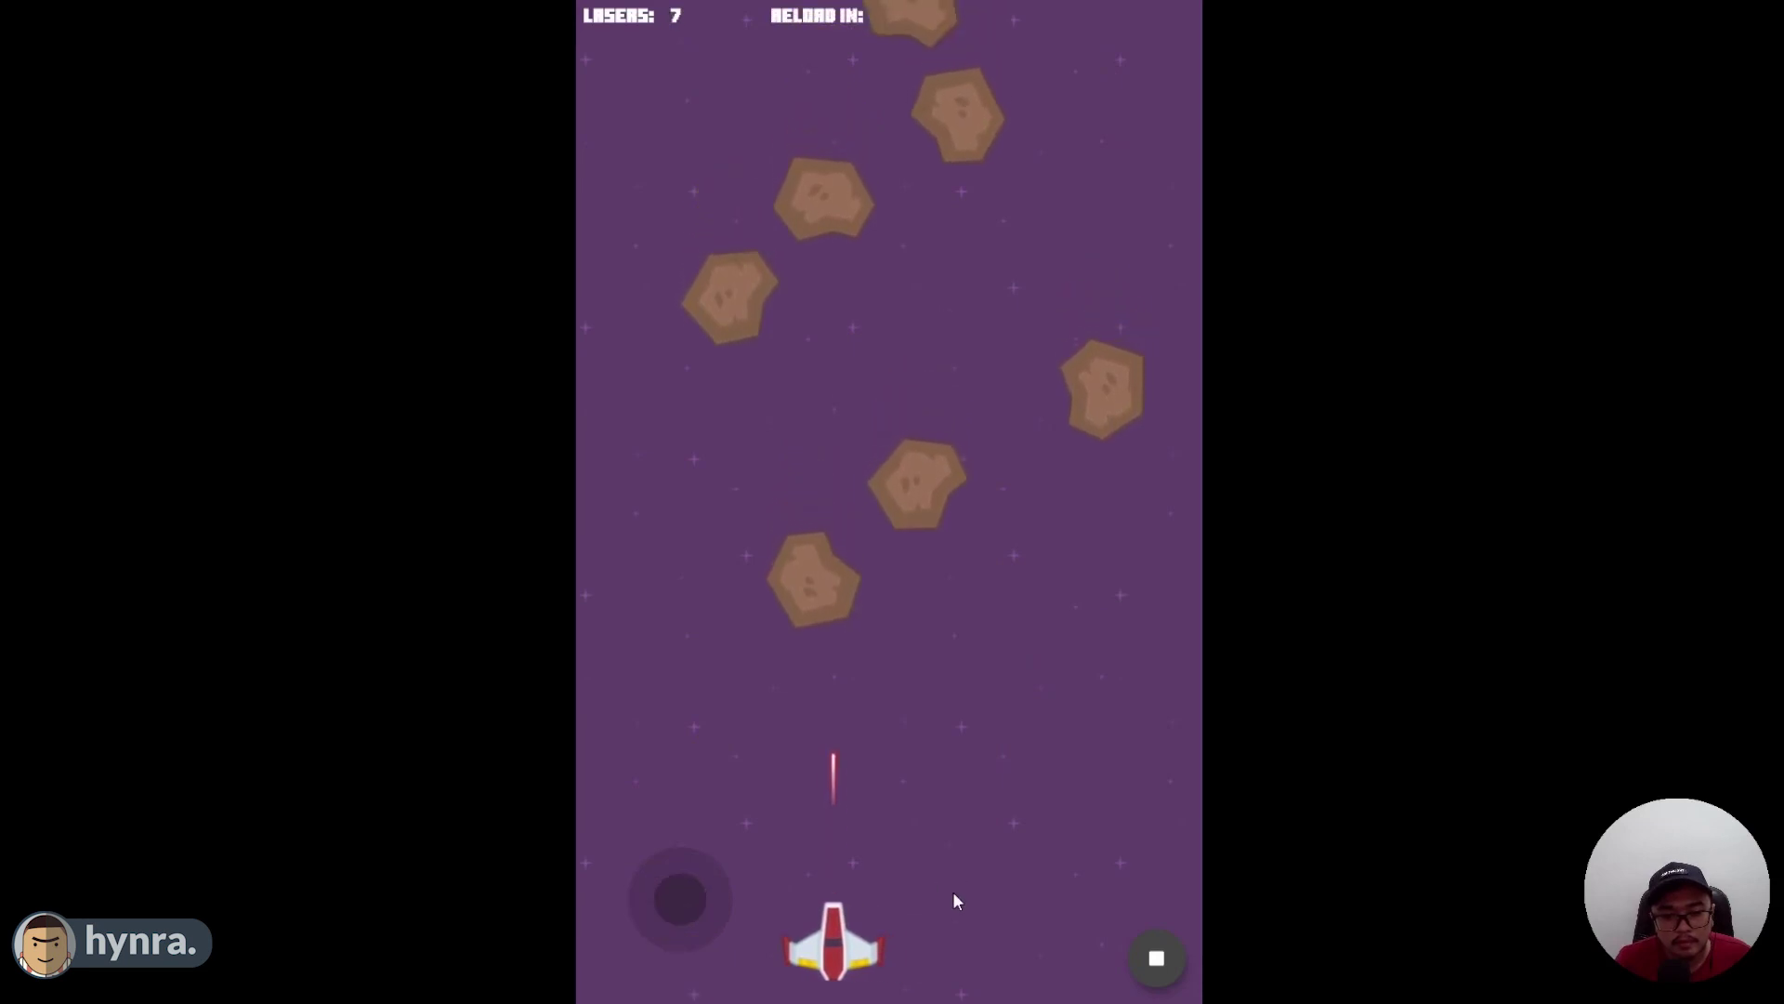
click(1162, 962)
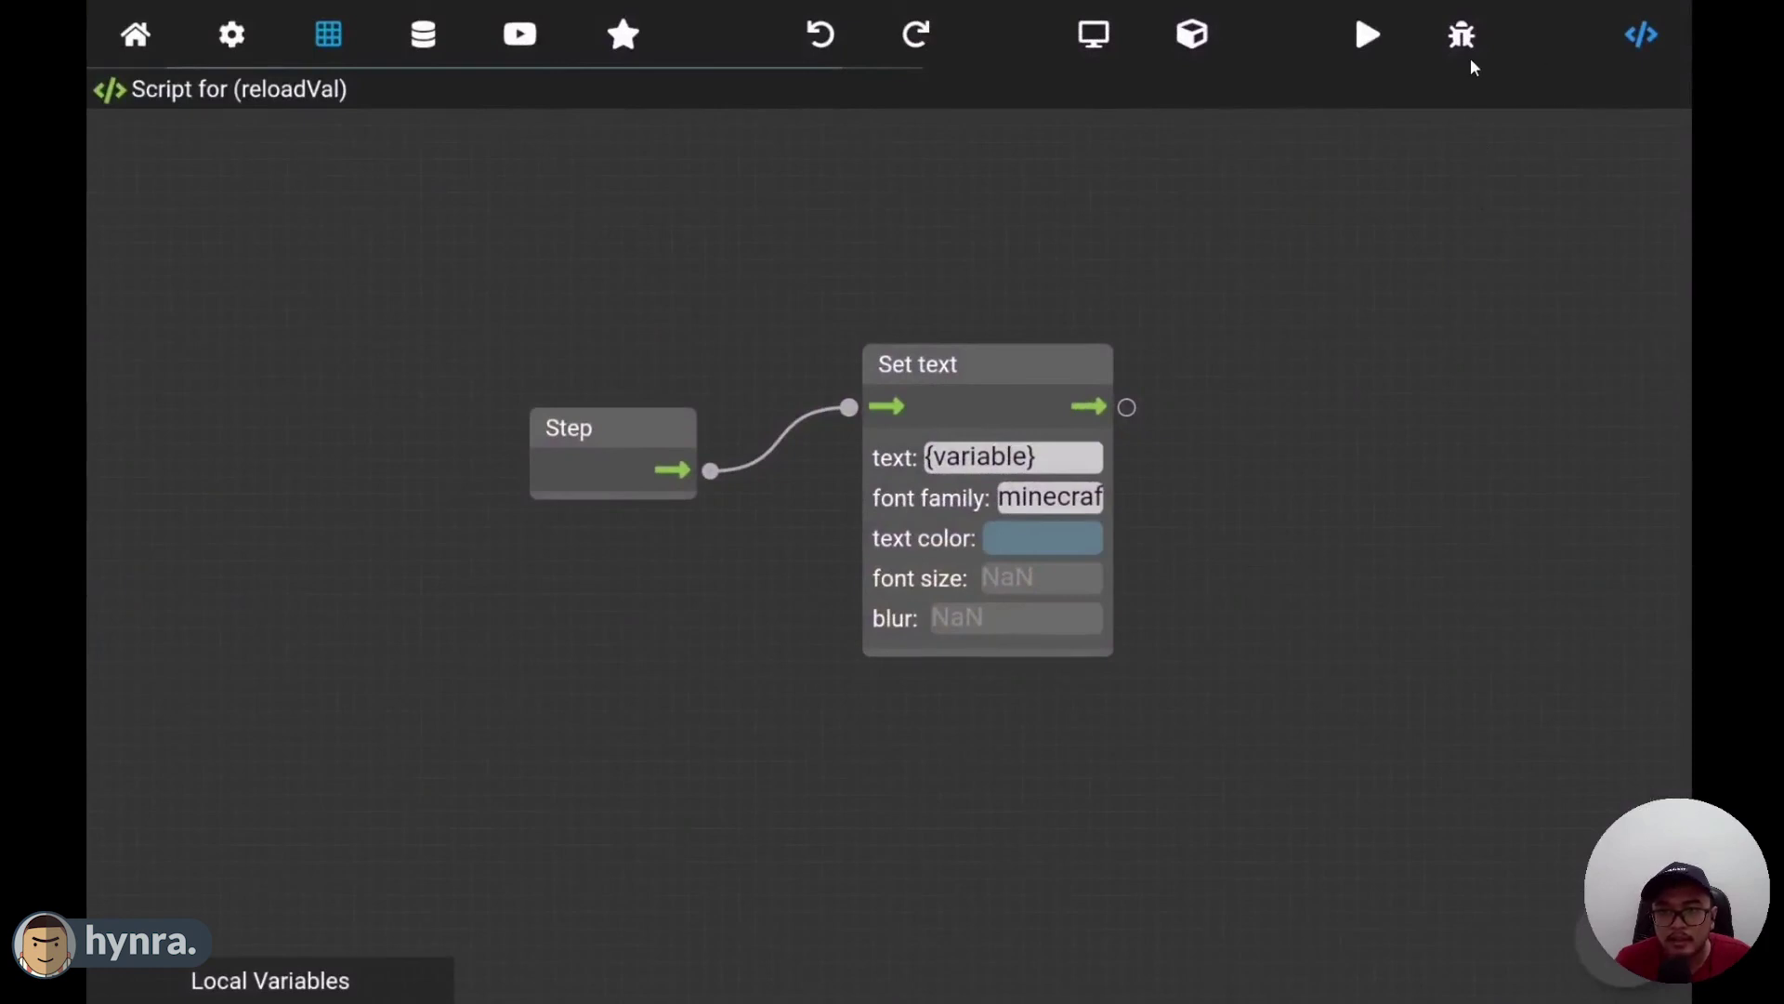
- Close the reloadVal script and bring the whole game scene into view with the hand tool active
click(1641, 37)
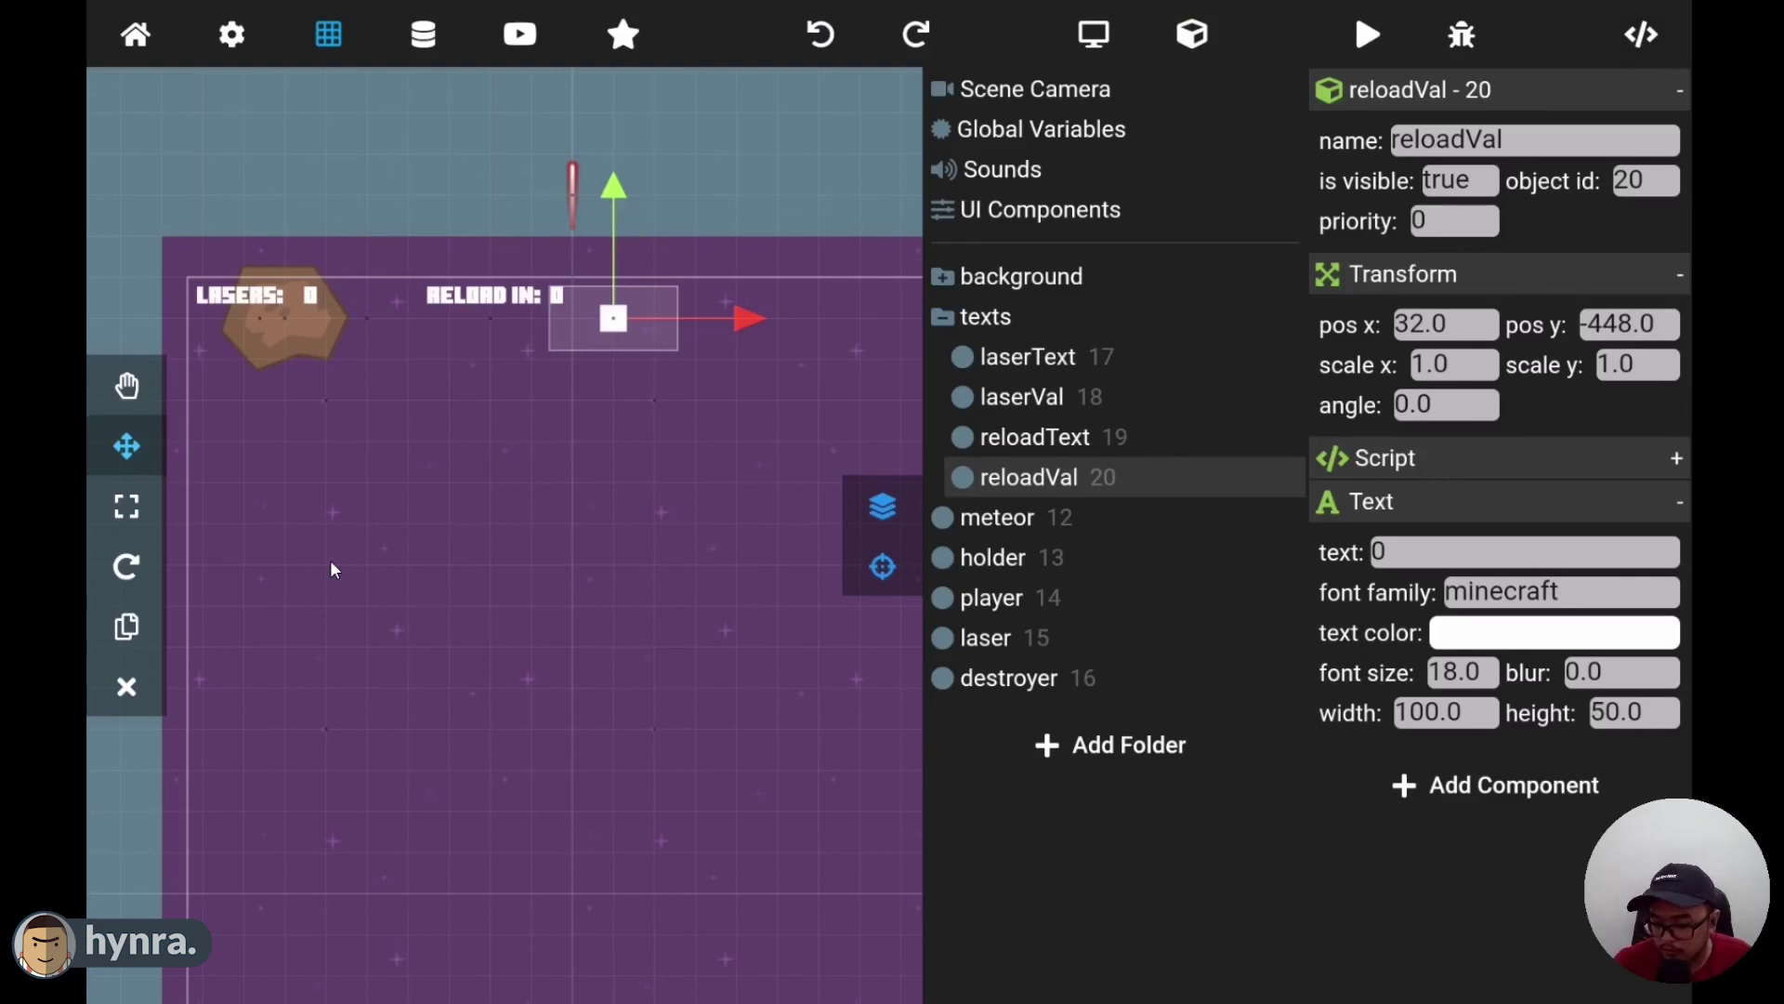
click(128, 389)
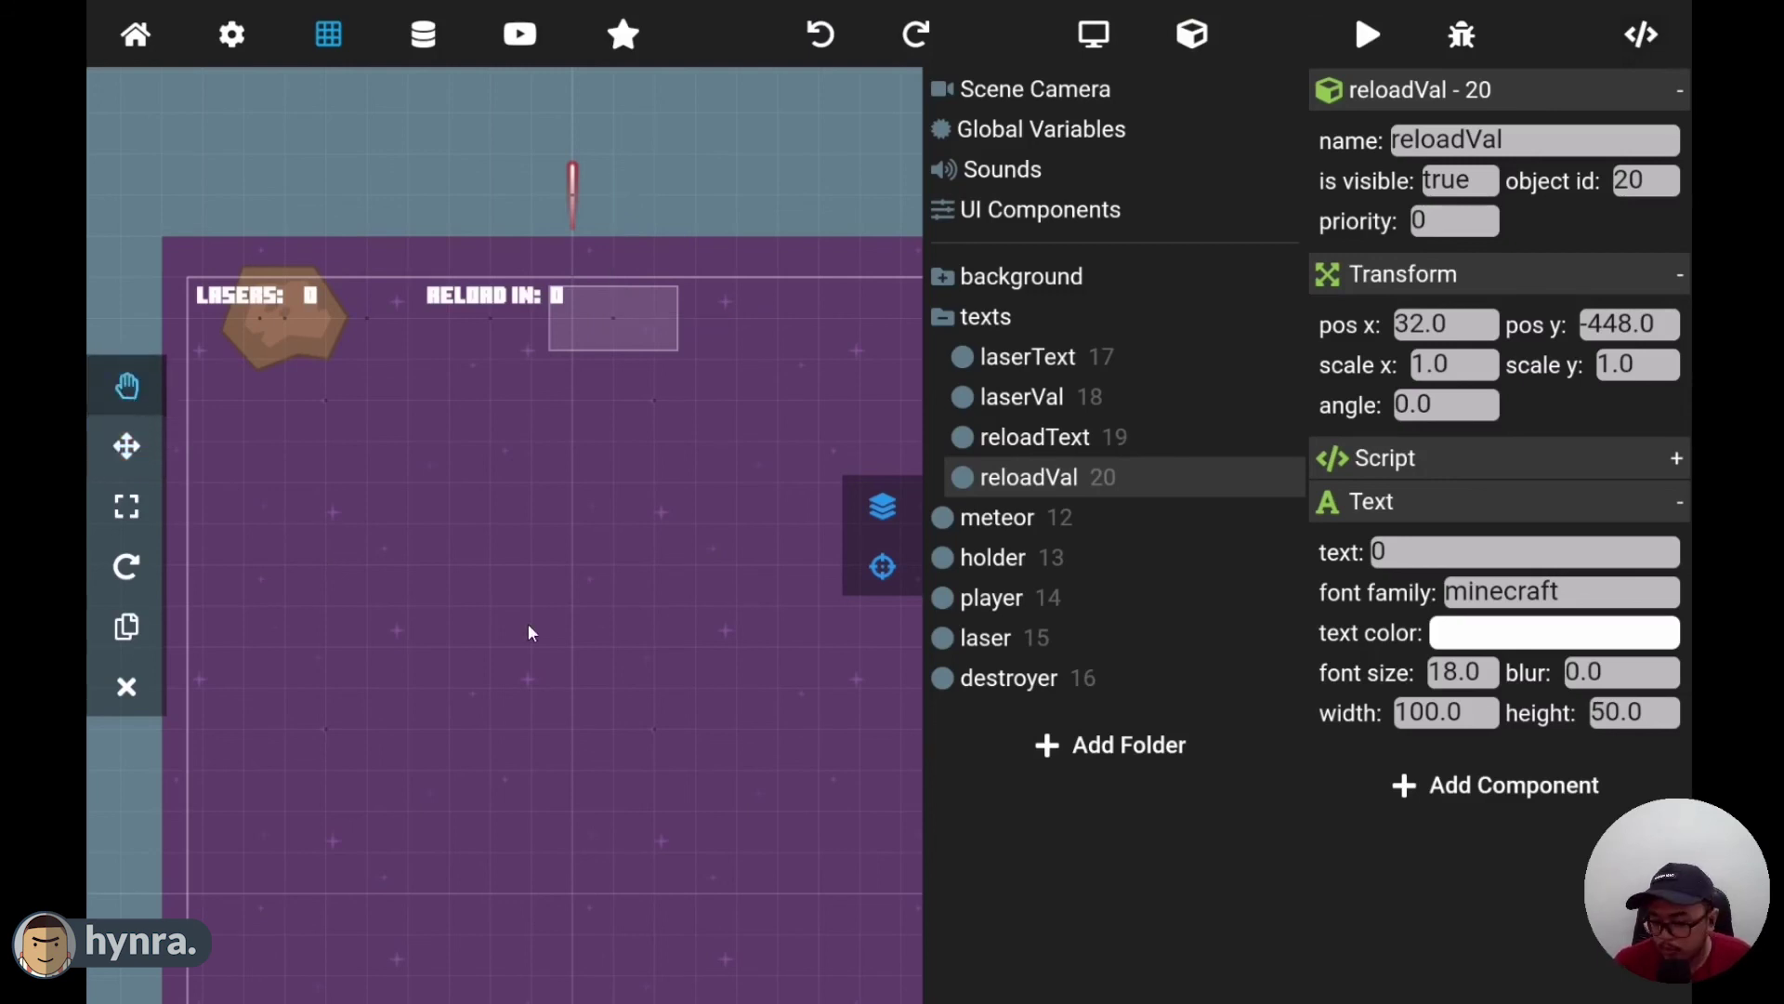
scroll(527, 623, down, 5)
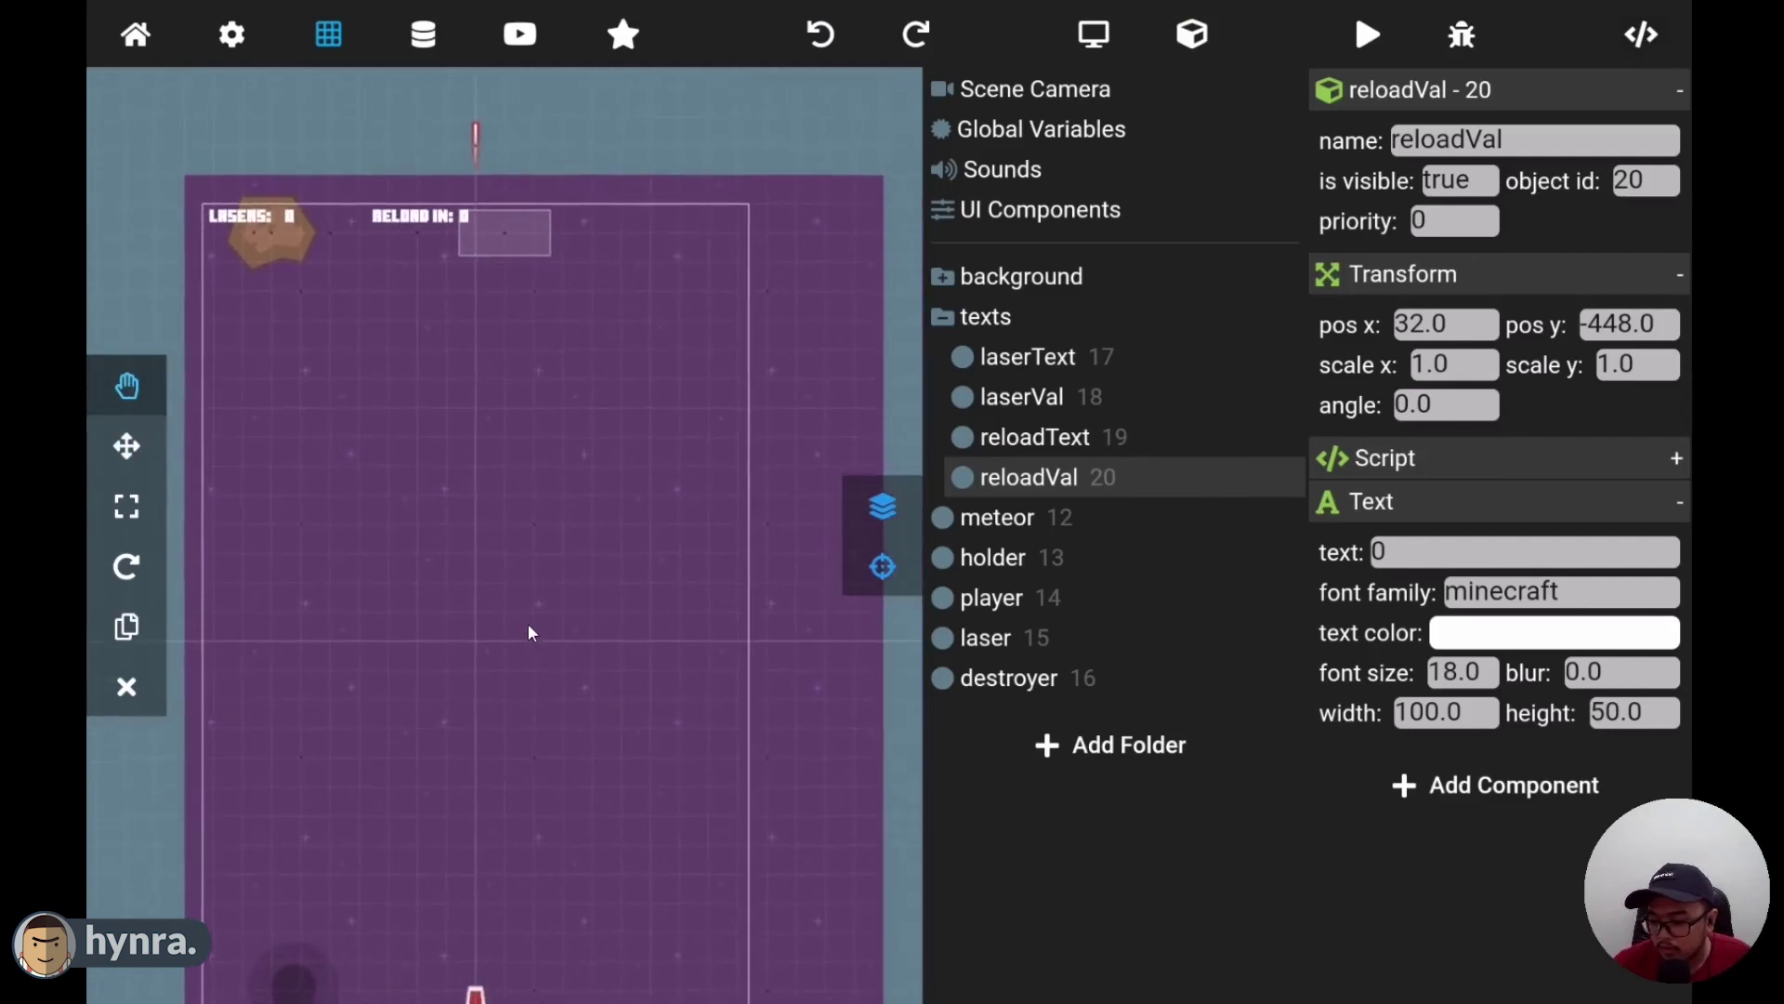
scroll(529, 632, down, 2)
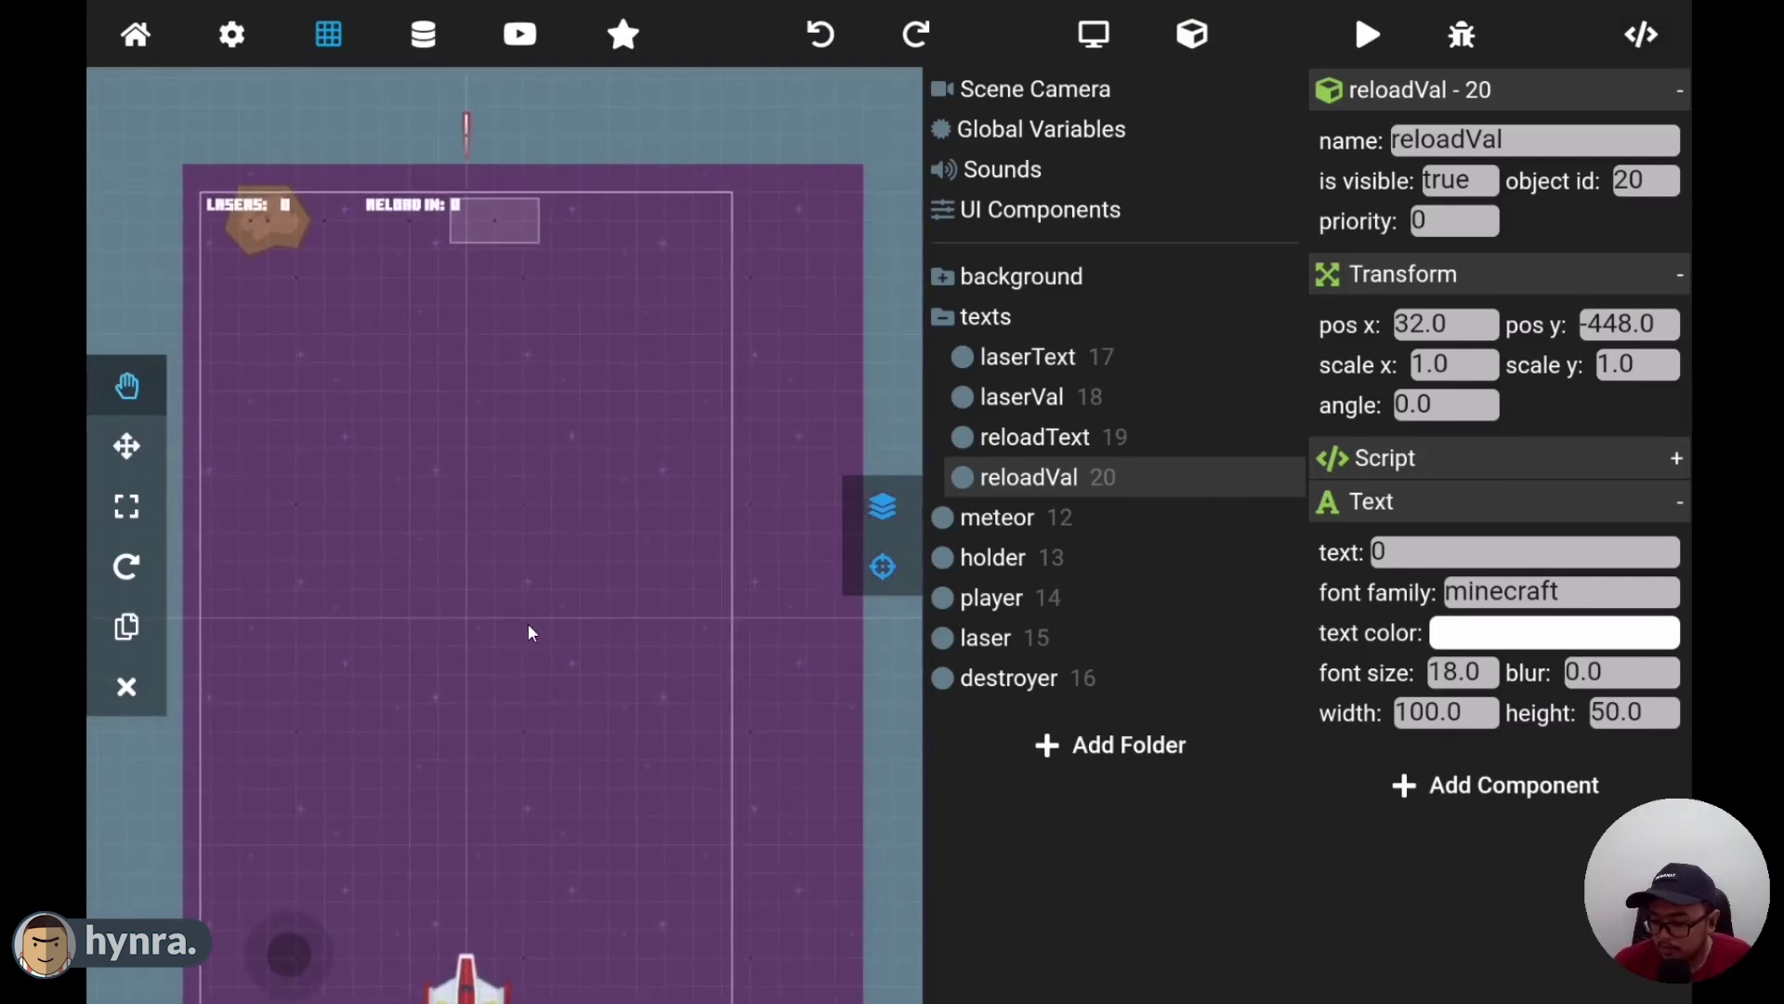
scroll(527, 622, down, 2)
scroll(528, 623, up, 1)
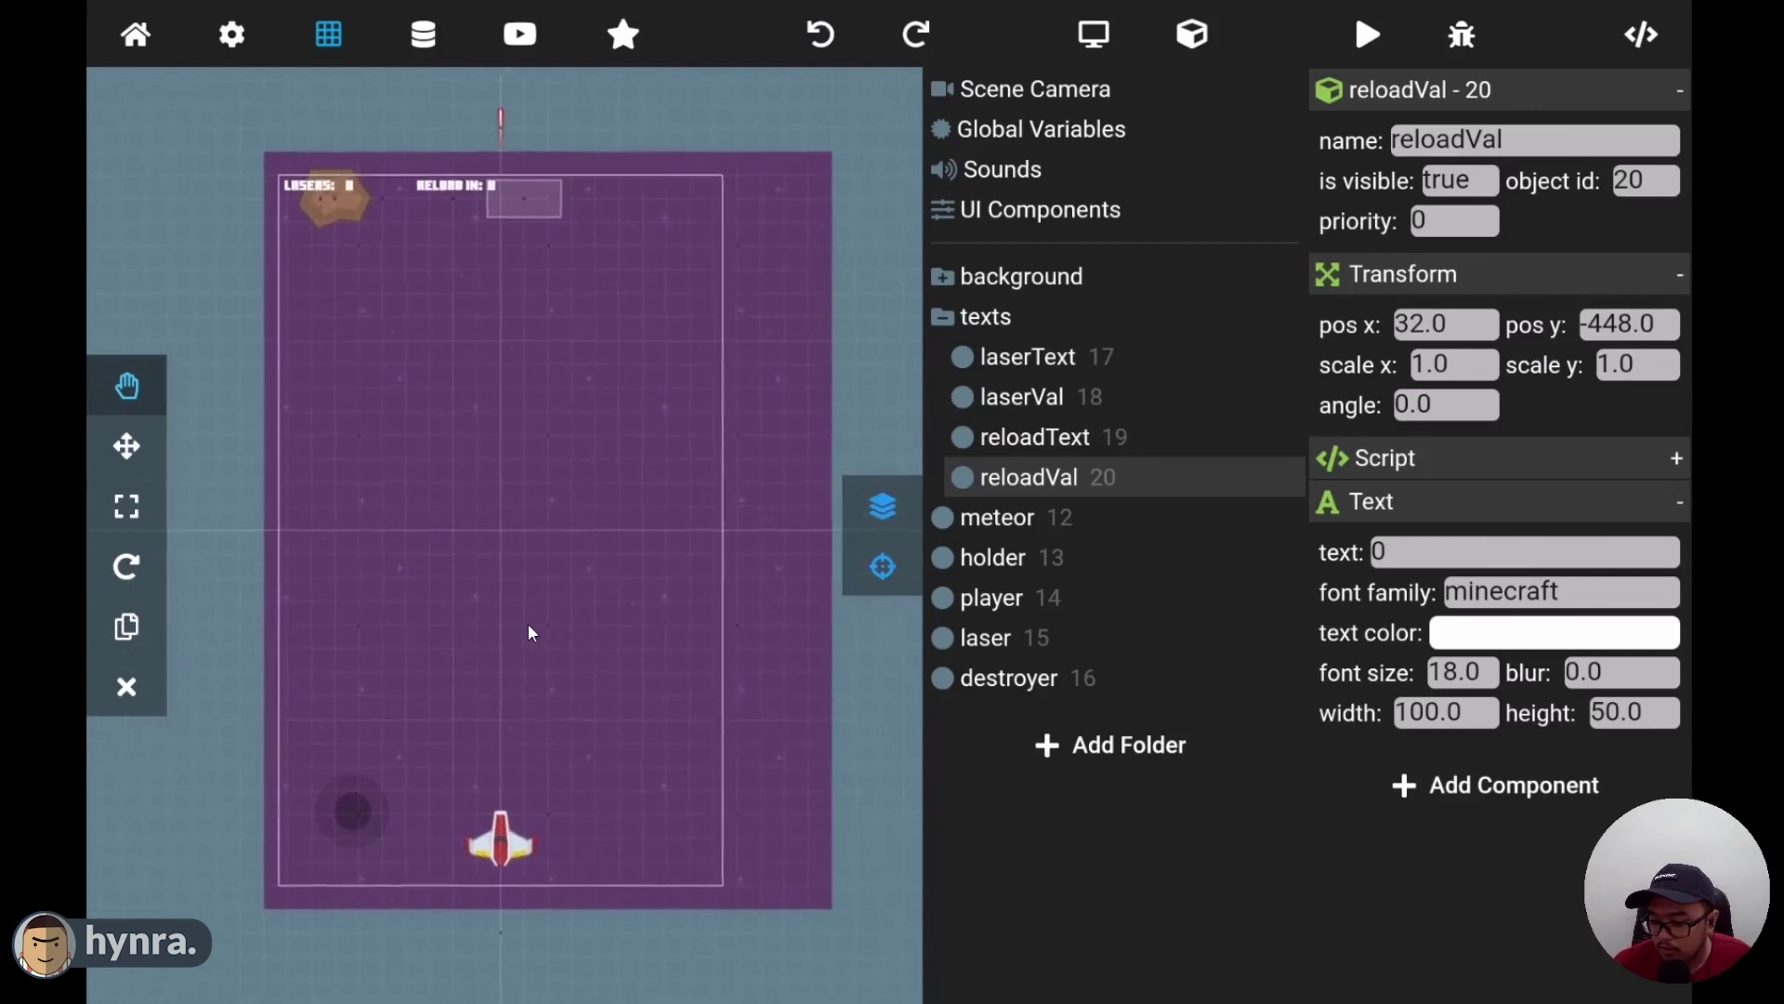